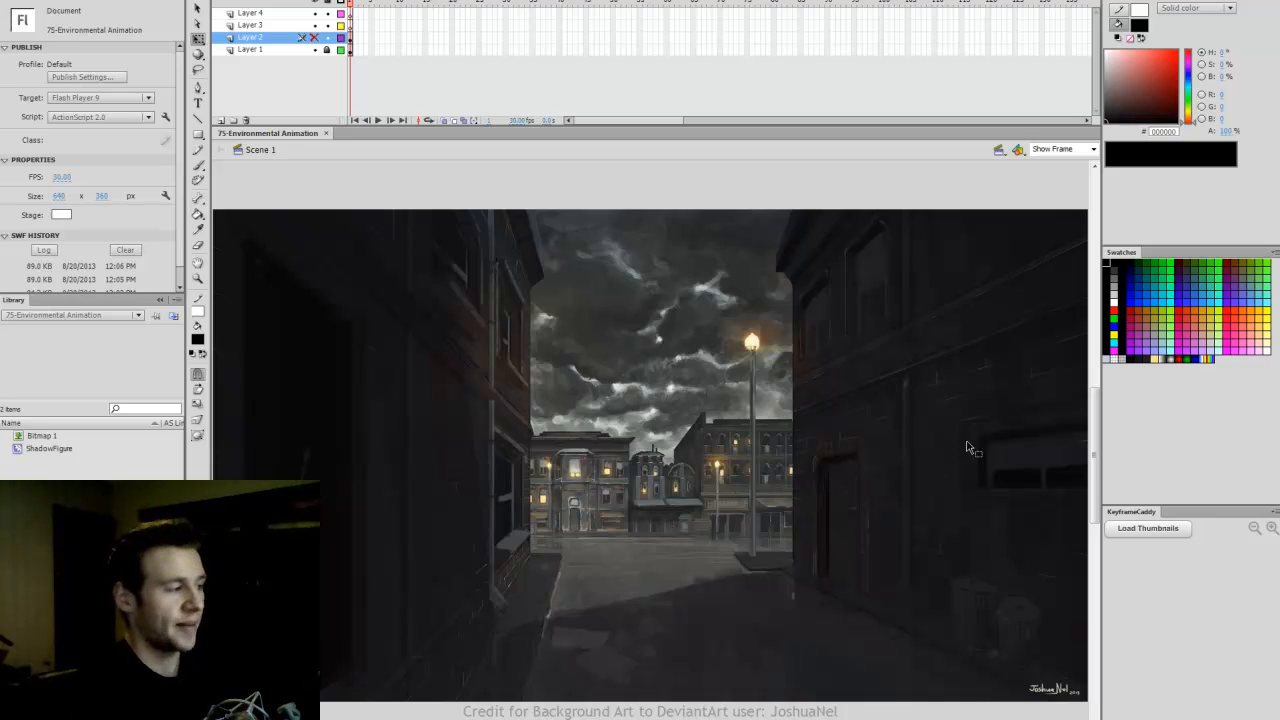
Step: Unhide Layer 2 and inspect the shadow figure standing in the street up close
click(314, 37)
key(z)
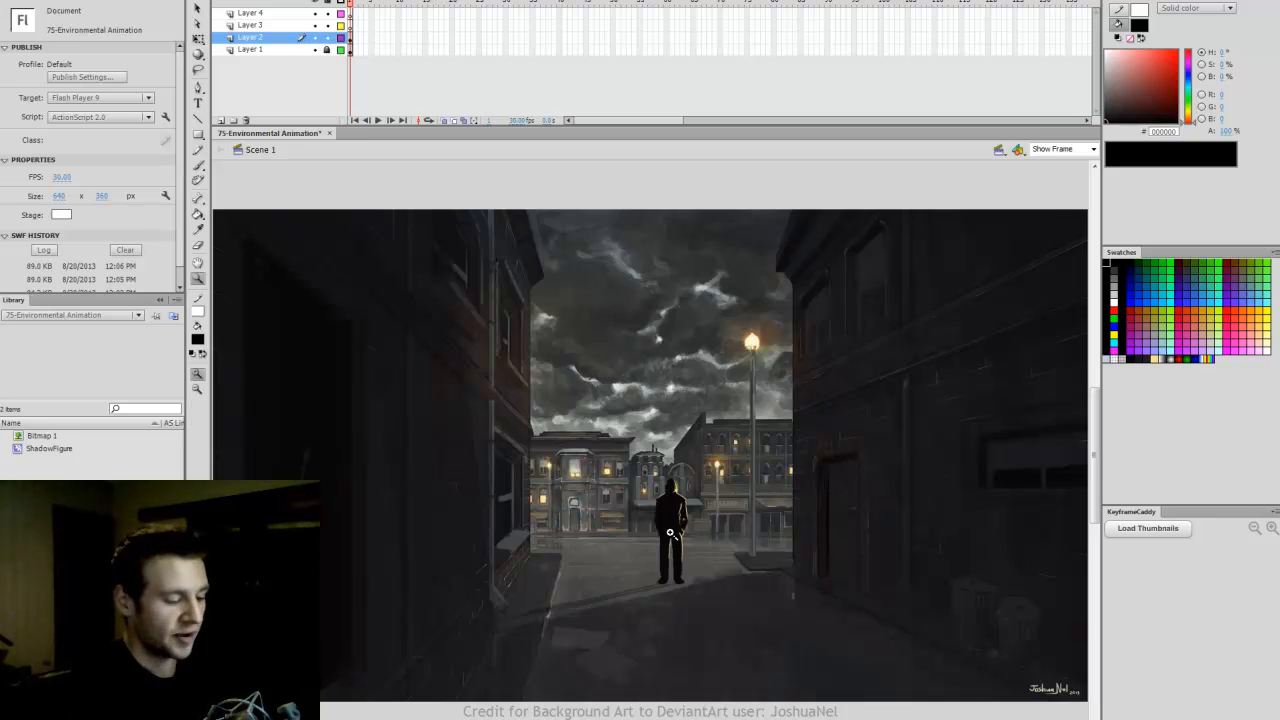
click(670, 533)
key(v)
click(645, 470)
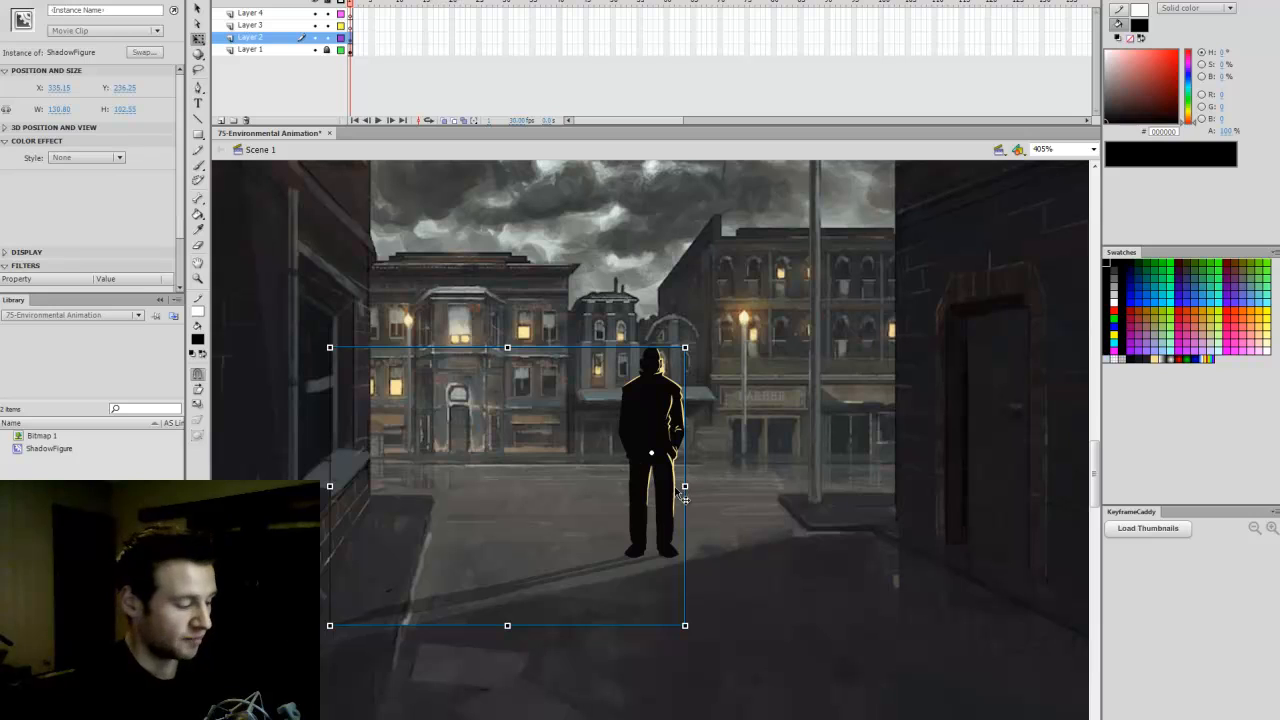
click(768, 461)
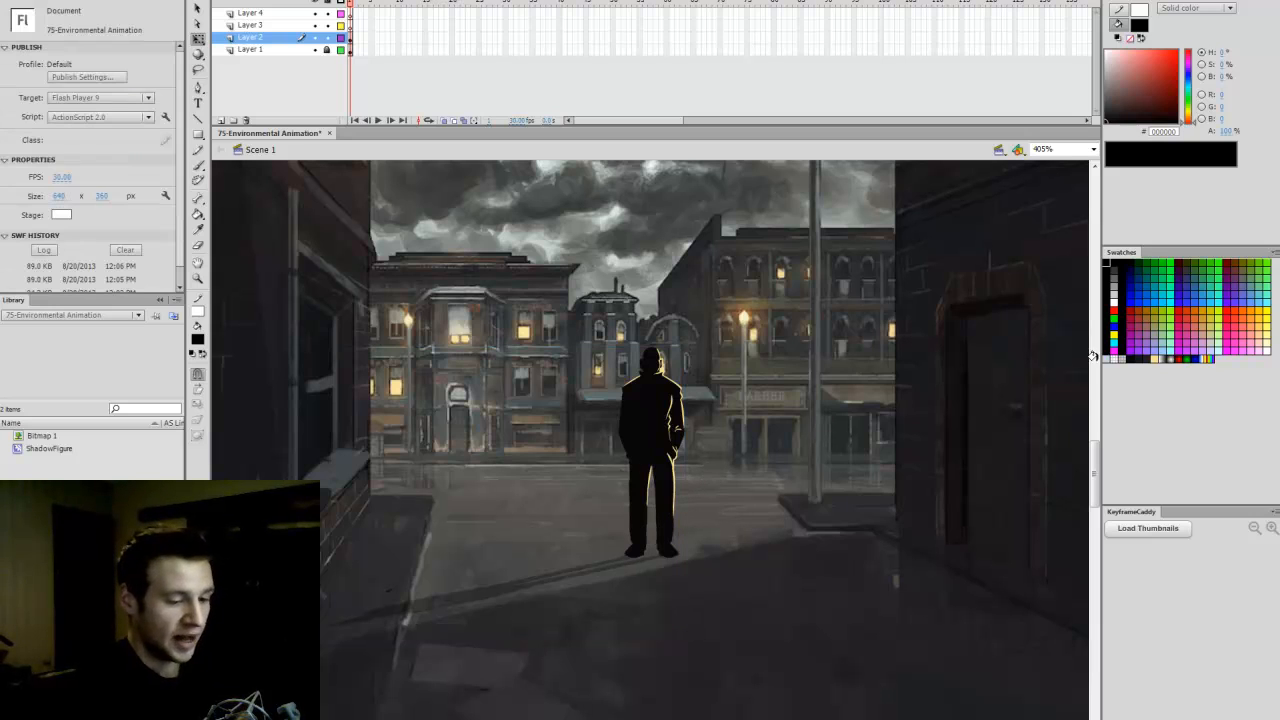
Step: Check the street lamp above the figure, fit the whole frame in view, and save the document
drag(1094, 457, 1094, 443)
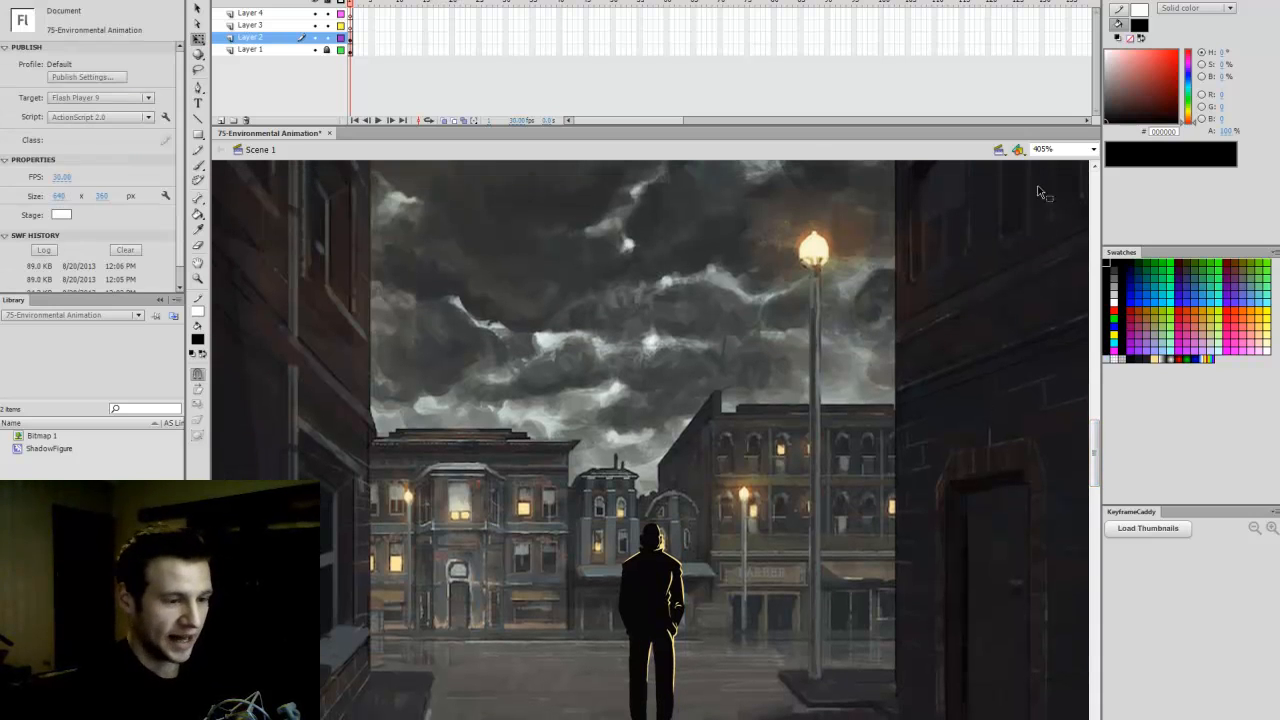
click(1065, 149)
click(1050, 168)
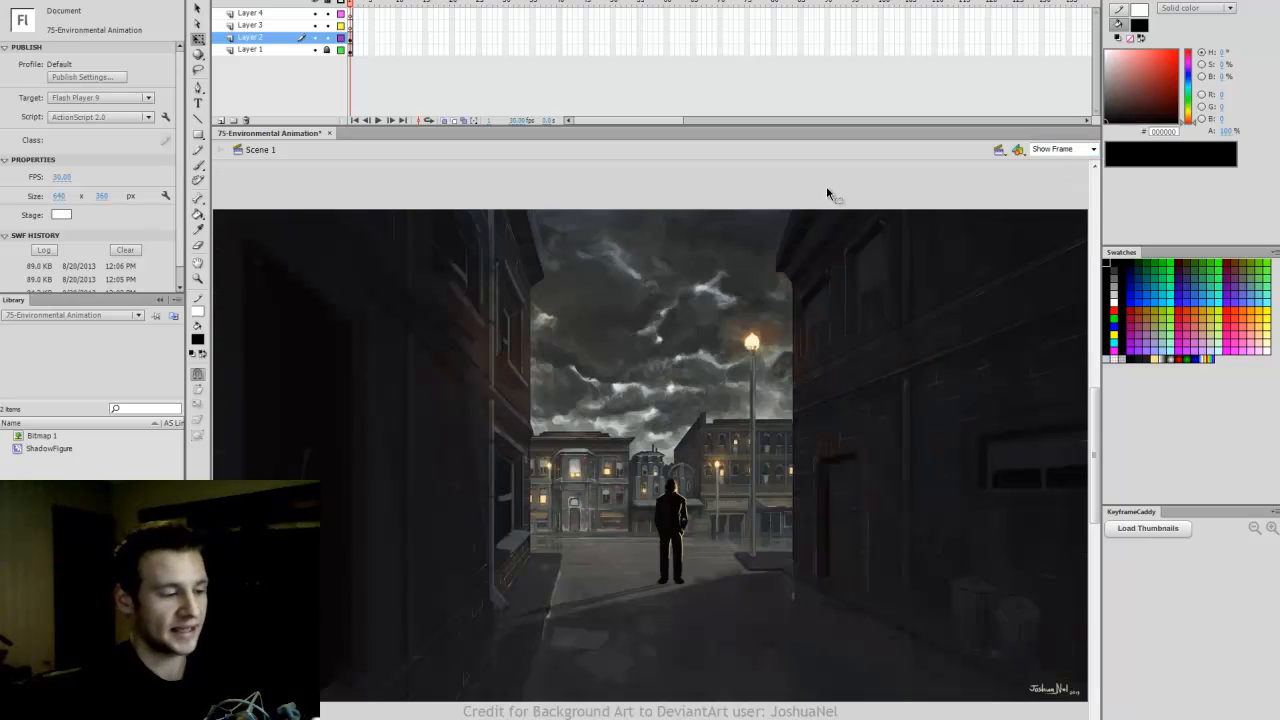
key(ctrl+s)
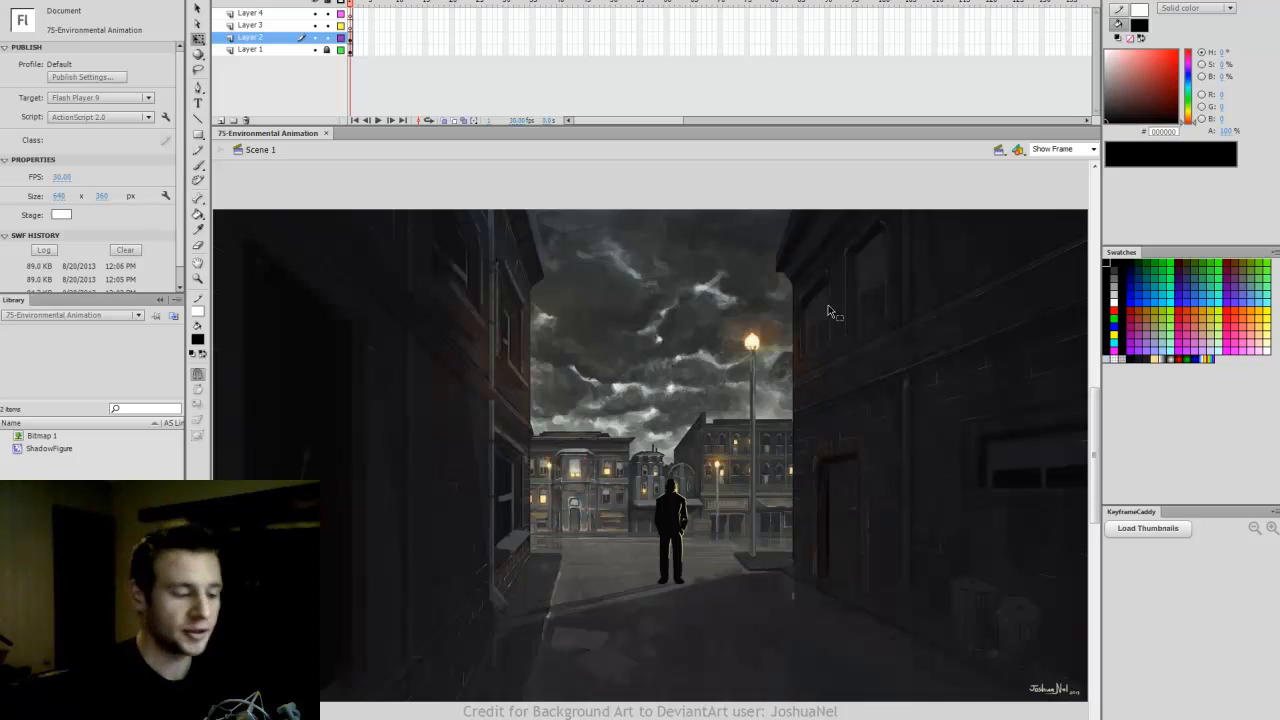
Step: Open the ShadowFigure symbol on the stage for in-place editing
key(z)
click(674, 539)
click(638, 440)
key(q)
click(672, 410)
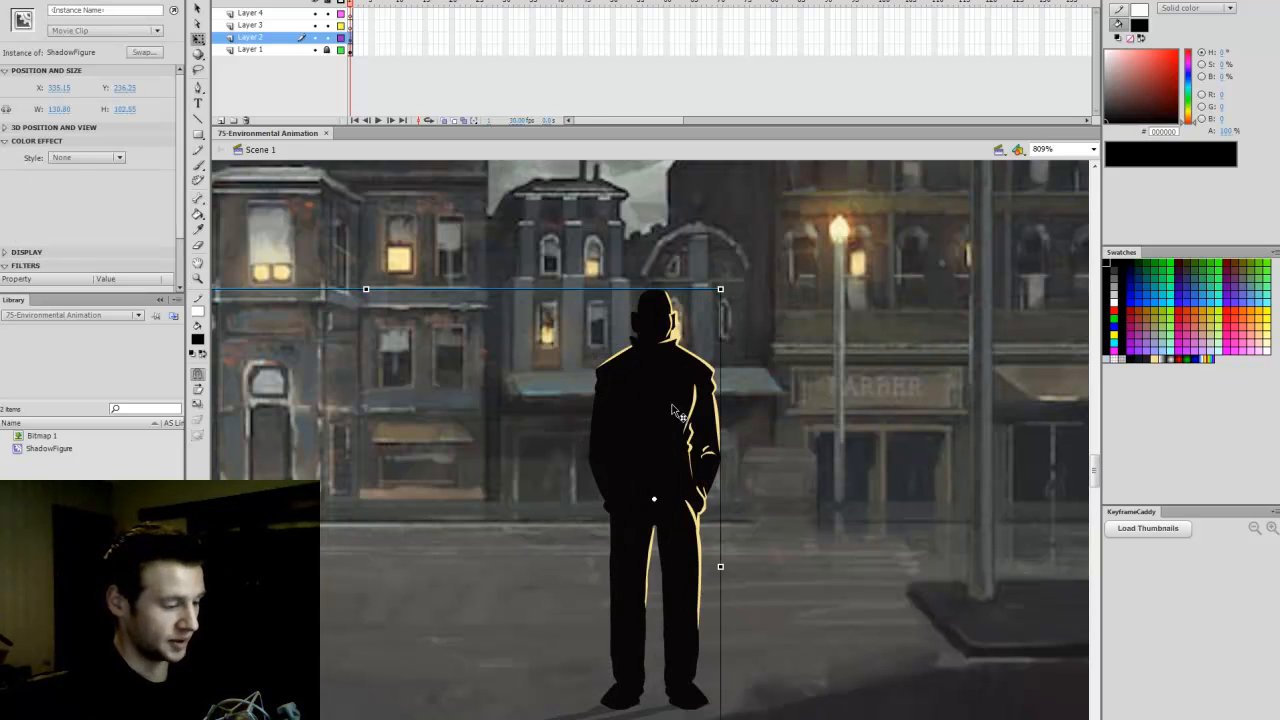
scroll(1098, 470, down, 2)
double_click(678, 340)
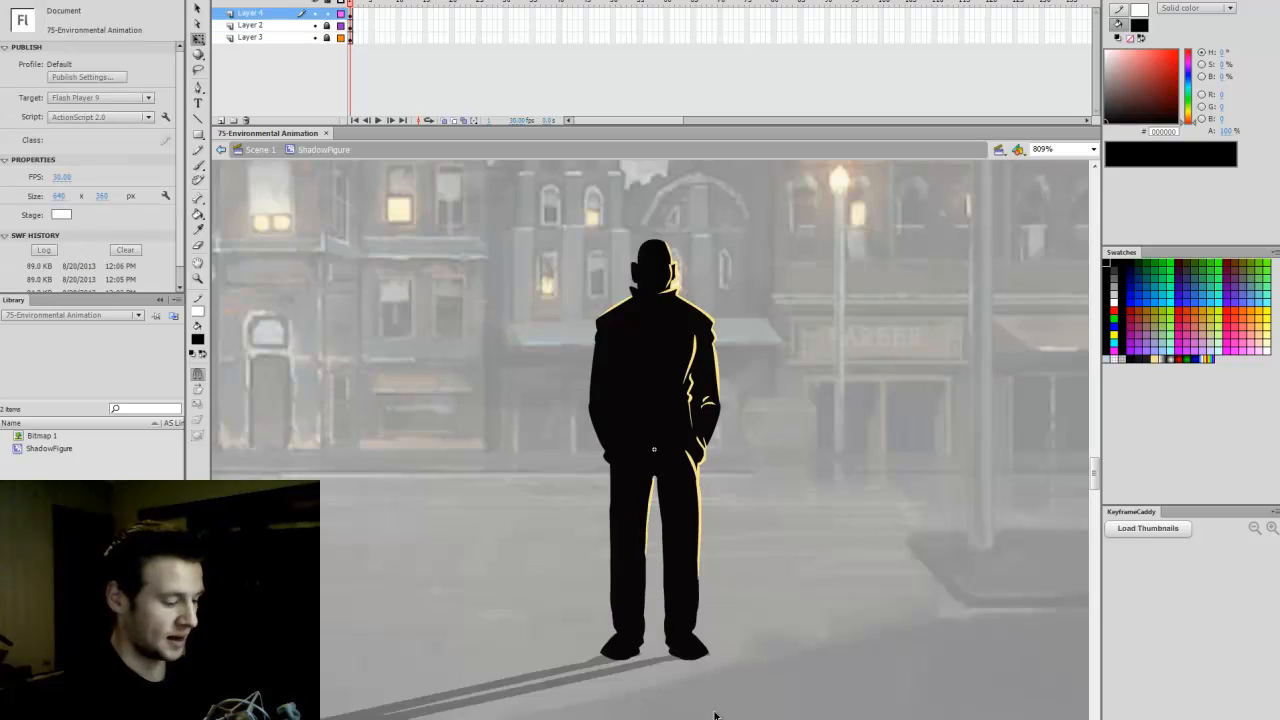
scroll(807, 423, left, 3)
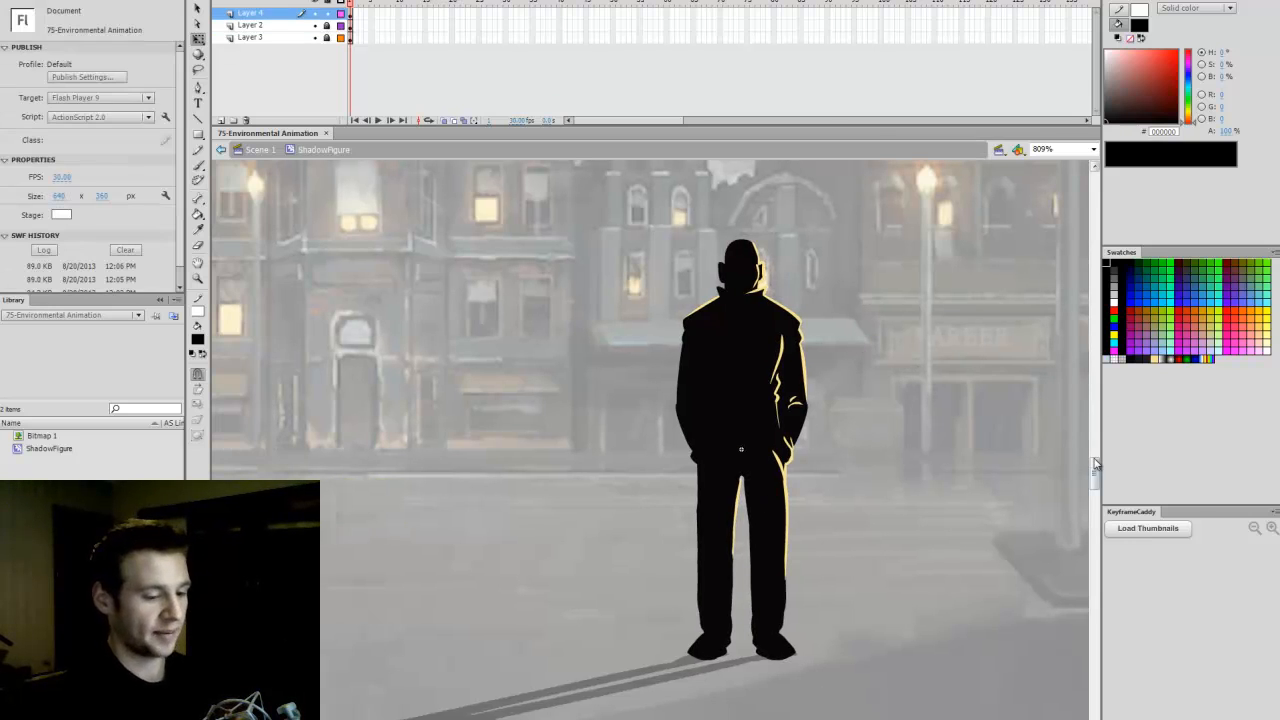
scroll(960, 385, up, 1)
scroll(824, 408, right, 2)
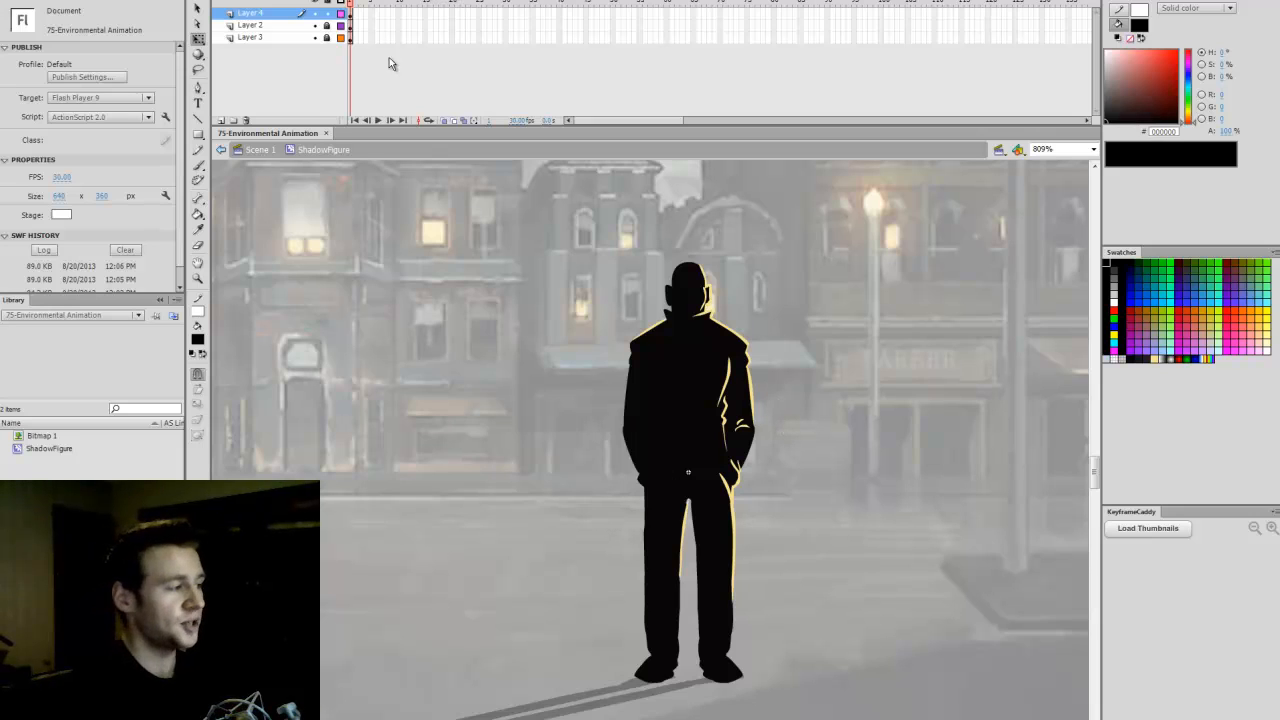
Step: Add a new layer above Layer 4, display Layers 4 and 2 as outlines, and save
click(221, 120)
drag(342, 26, 342, 38)
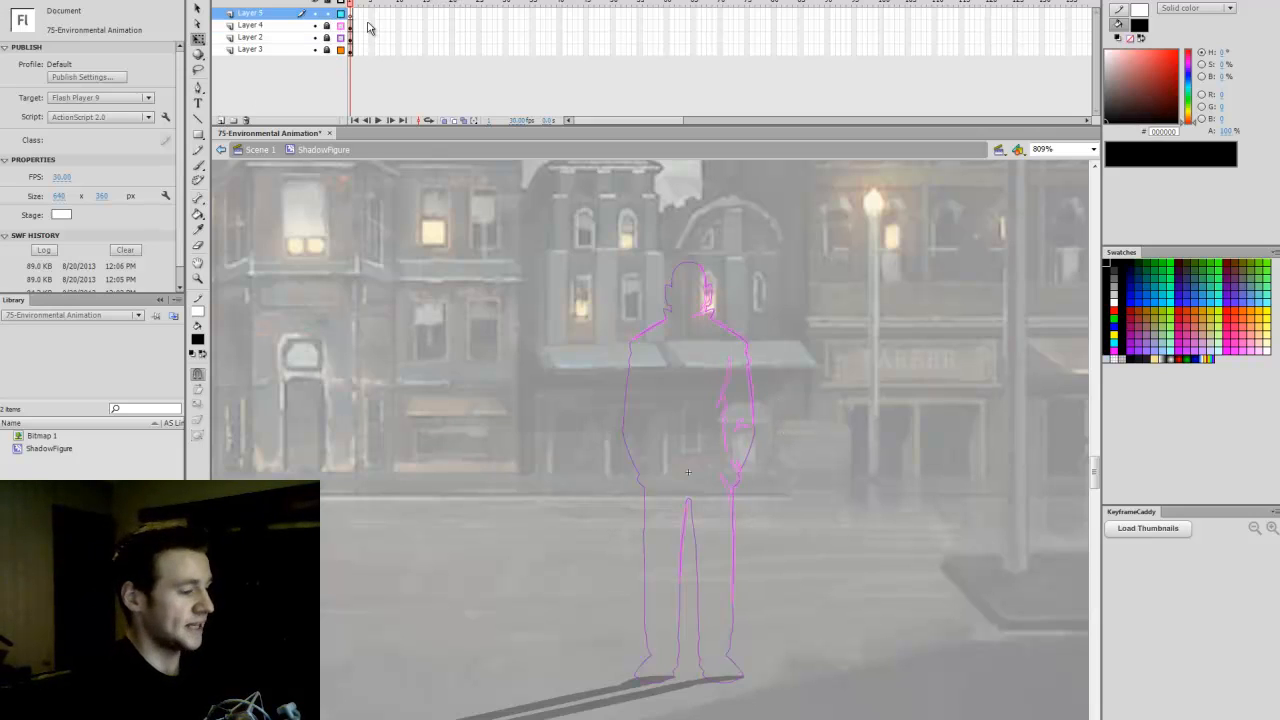
key(ctrl+s)
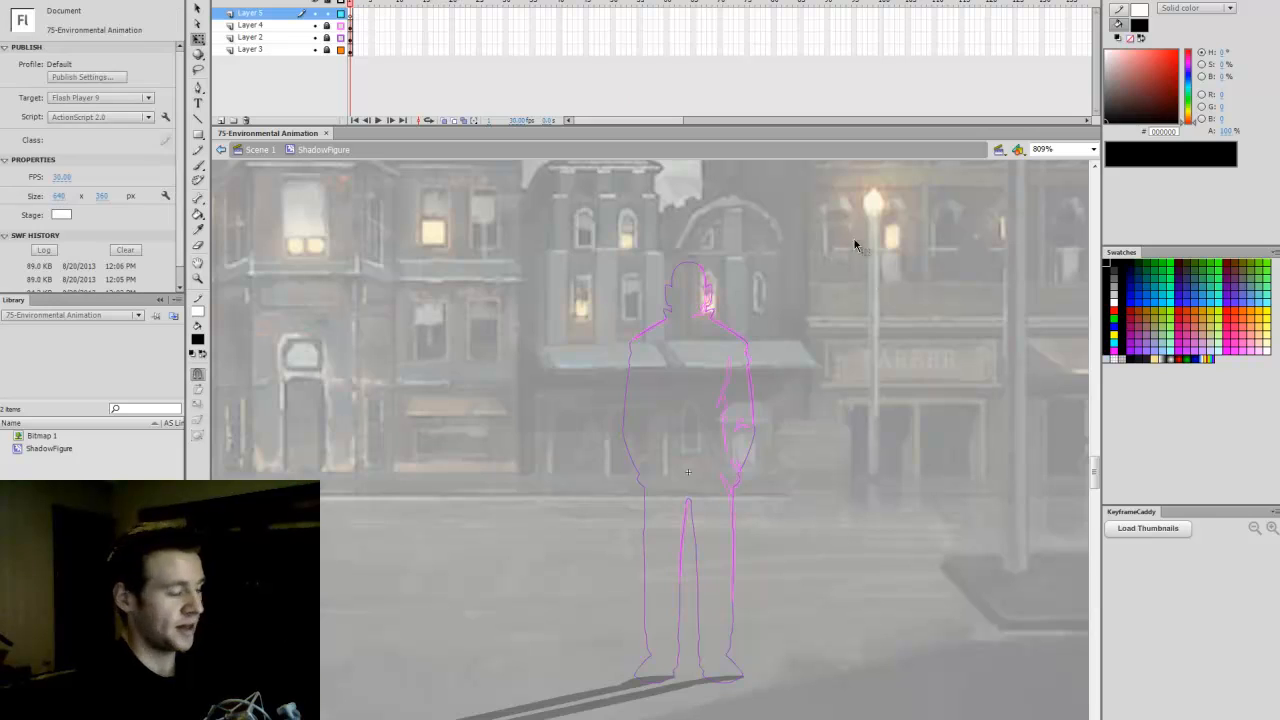
Step: Paint a black, tousled hair outline around the figure's head on the new Layer 5 with the Brush and fill its interior black
click(1059, 149)
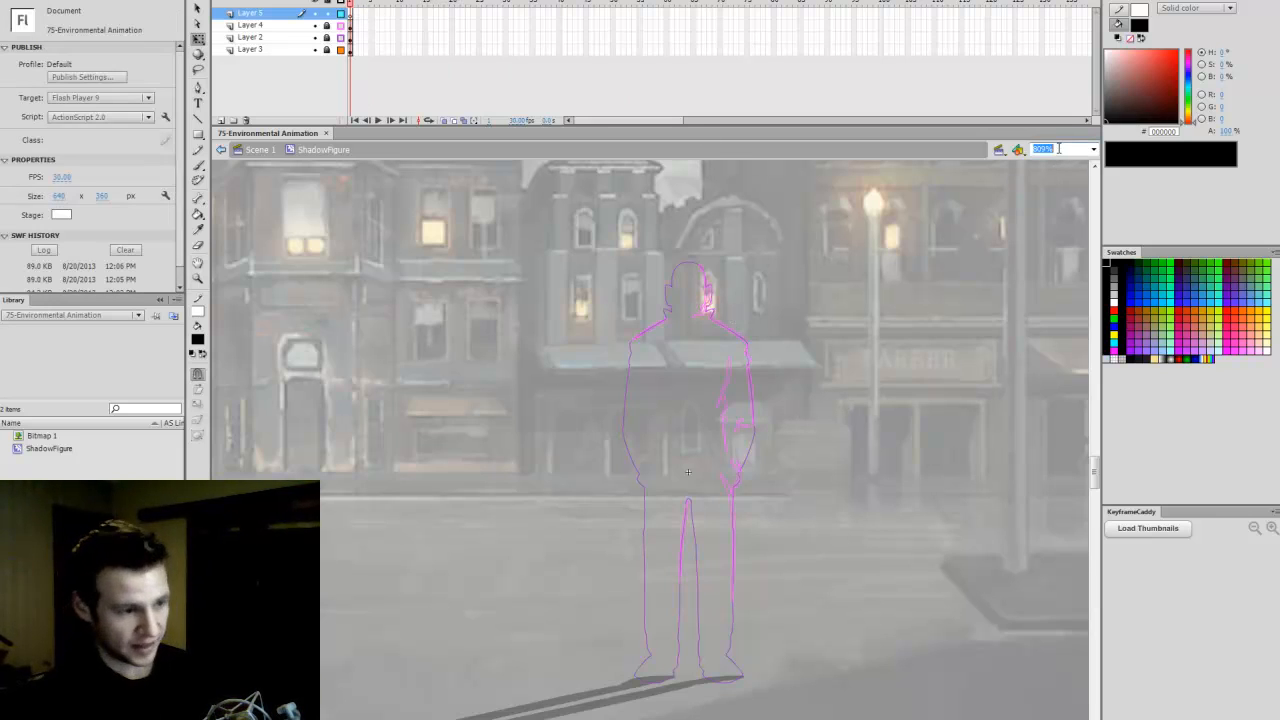
text(1000)
key(Return)
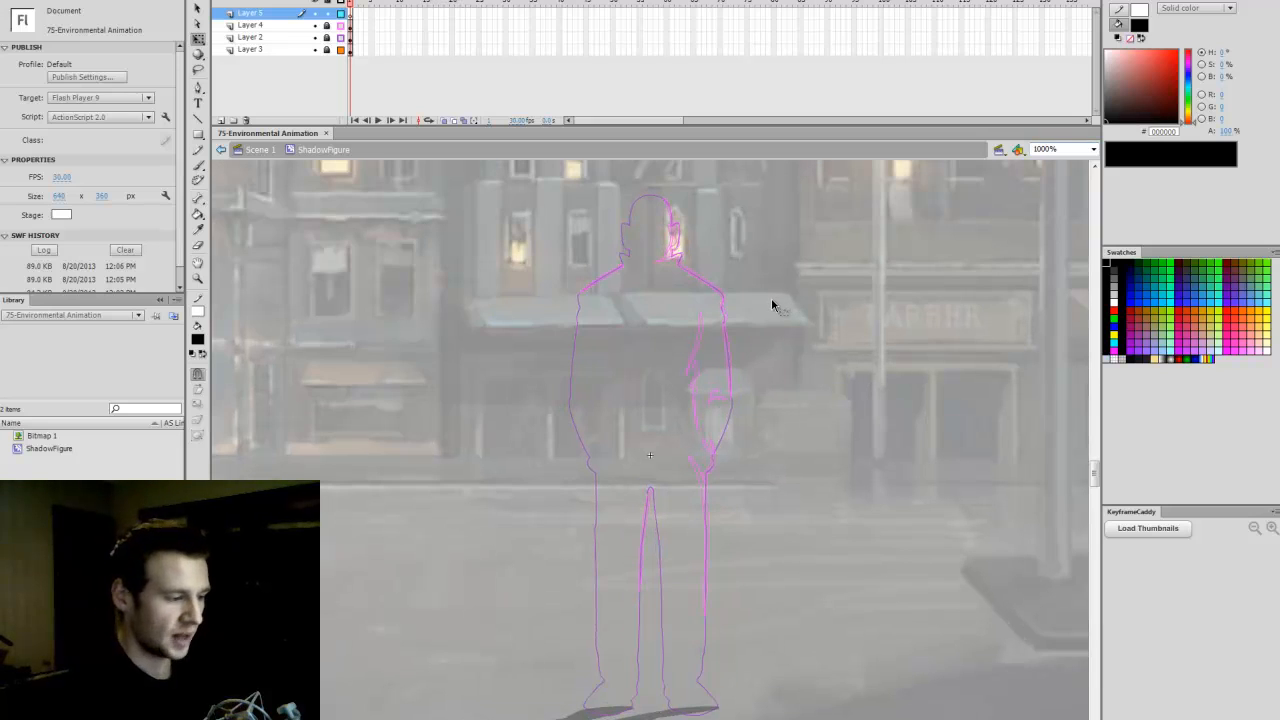
key(b)
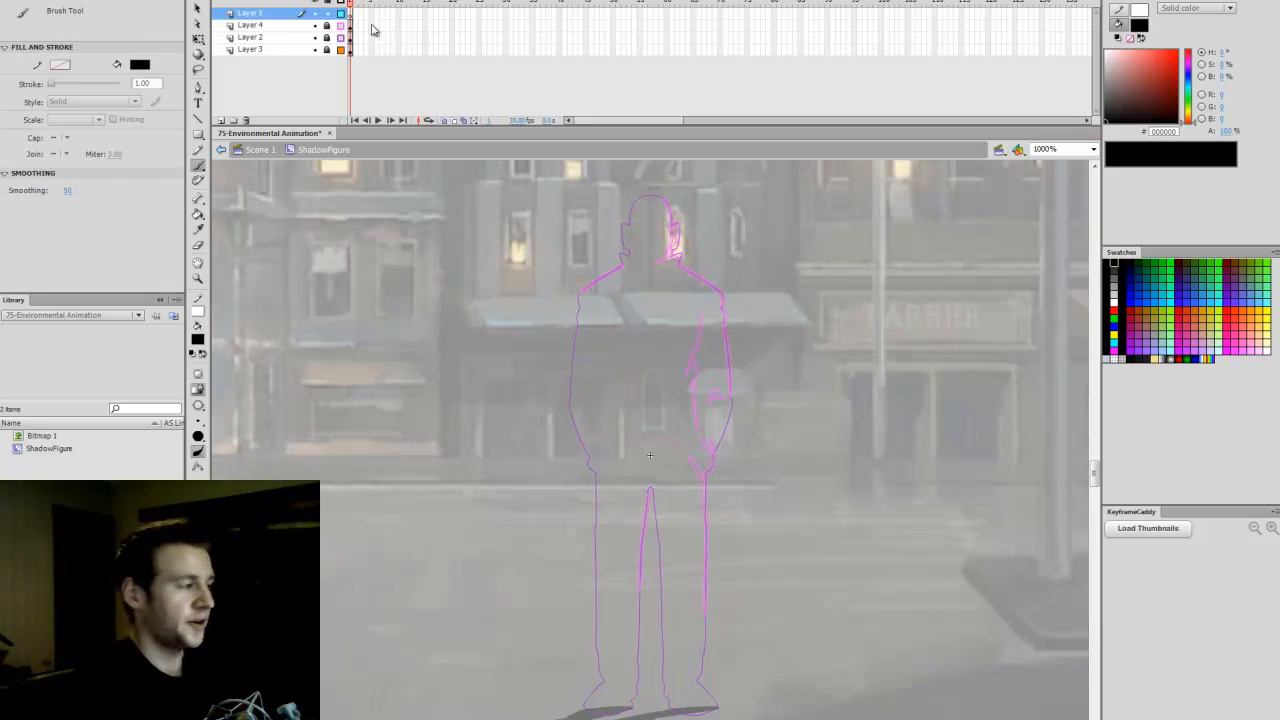
click(350, 15)
click(533, 2)
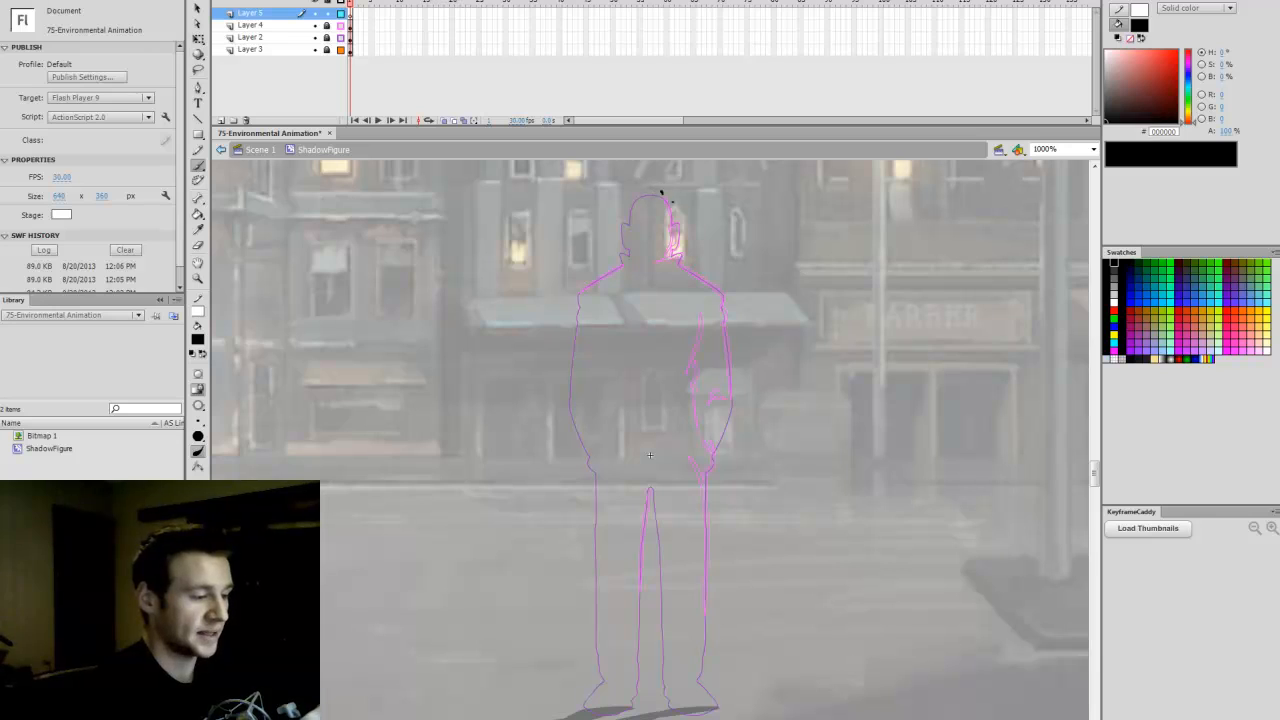
drag(661, 192, 650, 187)
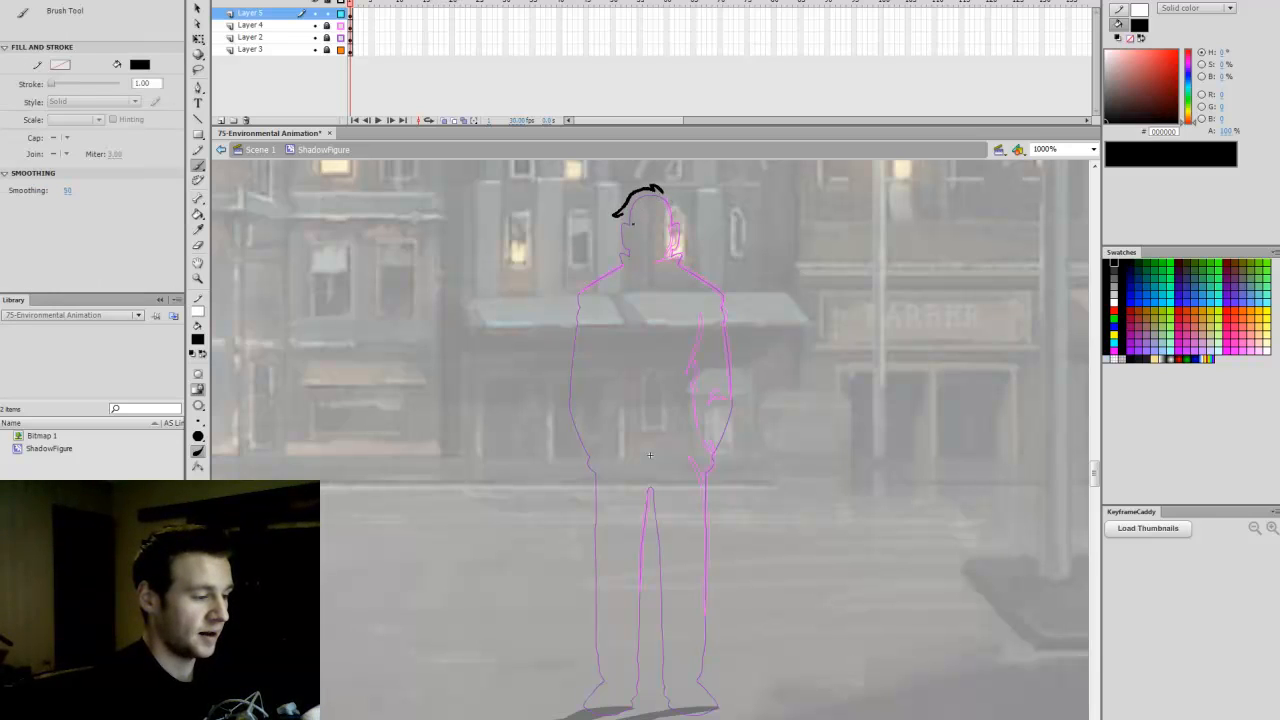
drag(616, 240, 624, 230)
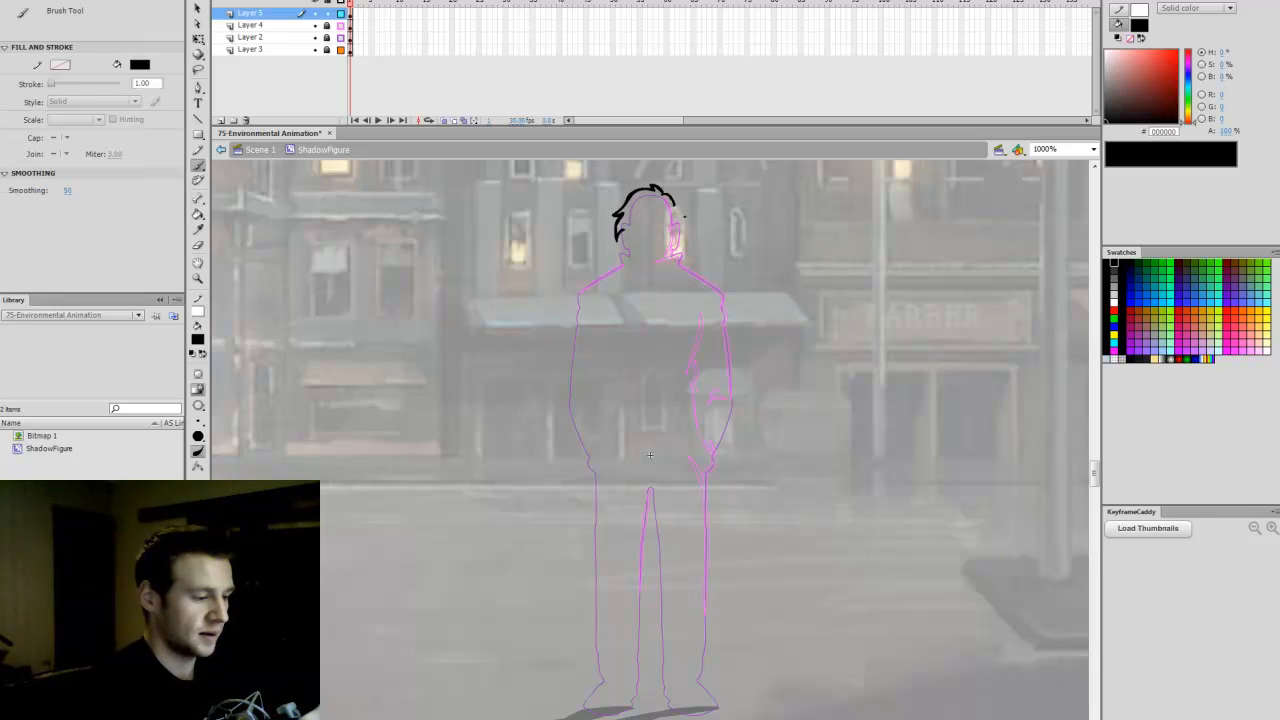
key(k)
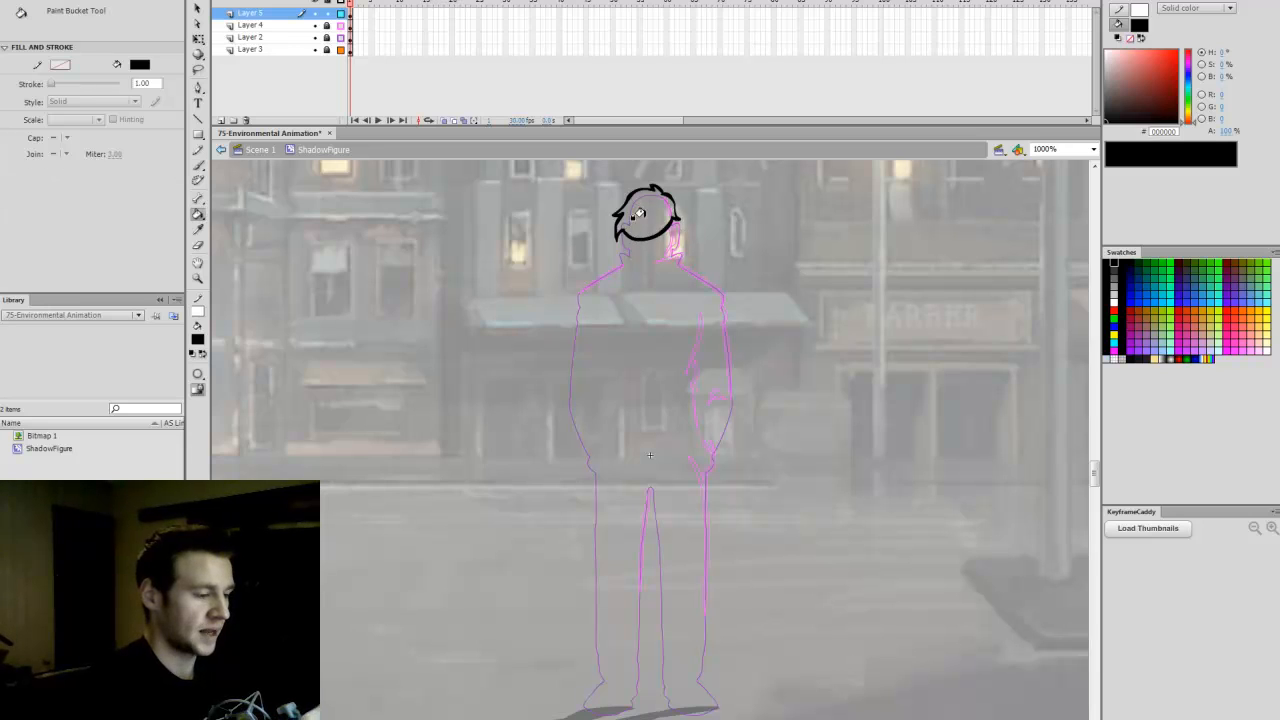
click(664, 216)
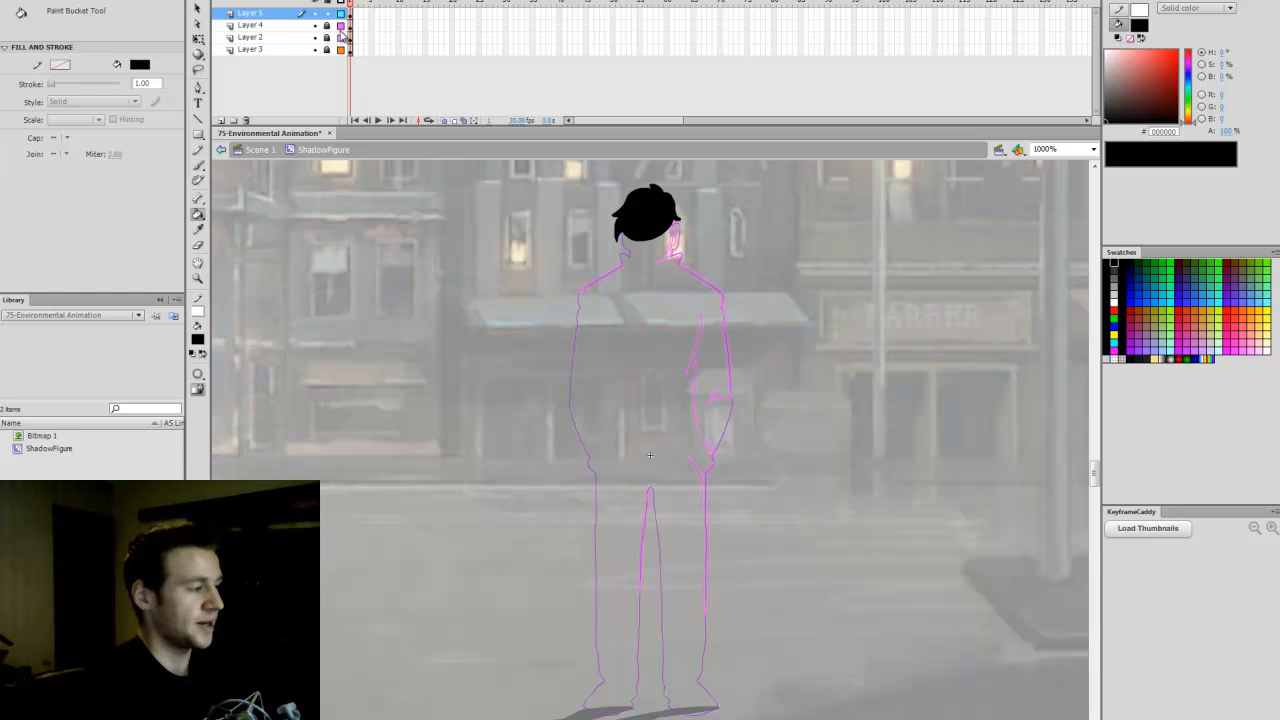
Step: Turn off outline display for Layers 4 and 2 and stretch the hair shape slightly downward to fit the head
drag(341, 27, 341, 37)
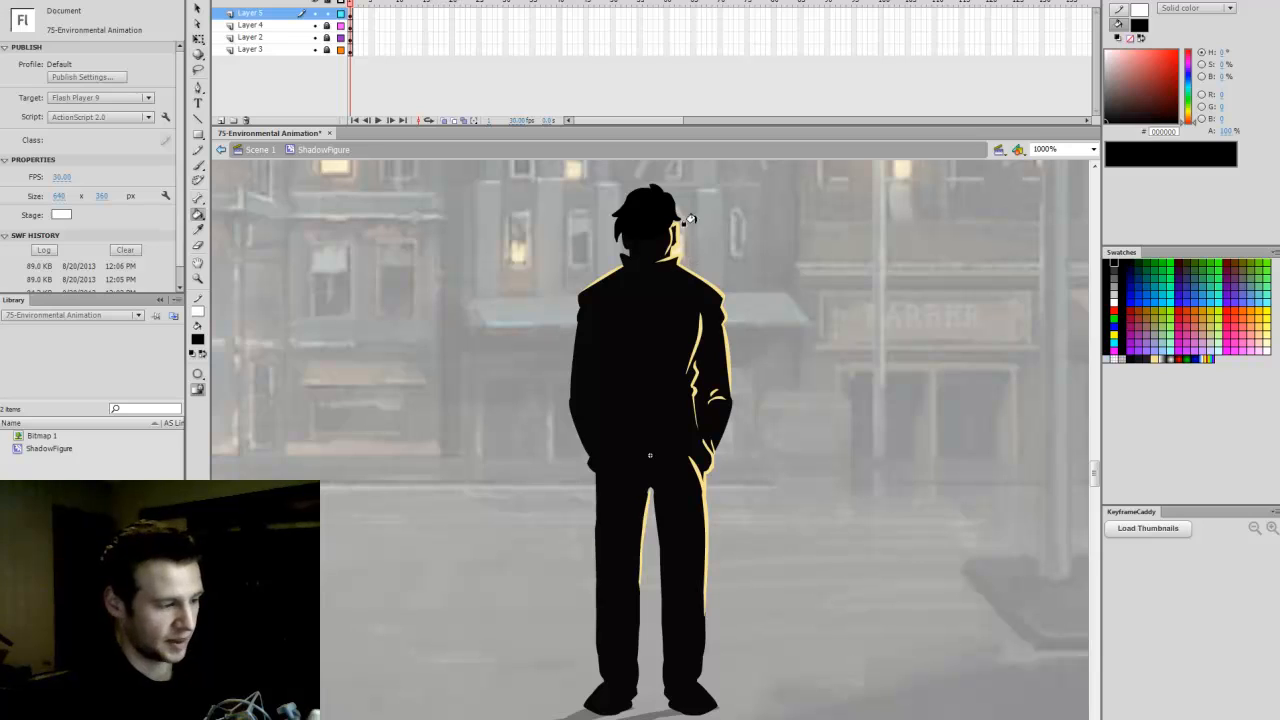
key(q)
click(652, 228)
drag(648, 243, 648, 246)
click(699, 224)
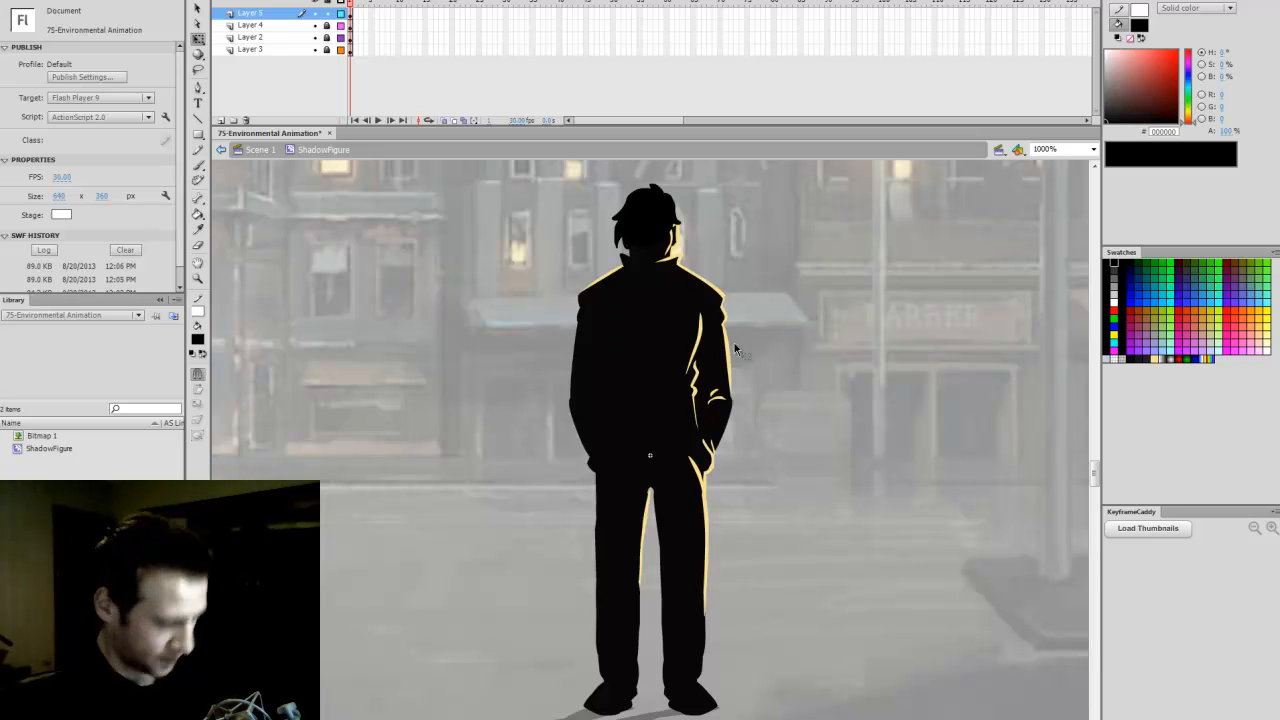
Step: Apply the near-black fill #080607 to the hair and display Layers 4 and 2 as outlines
key(k)
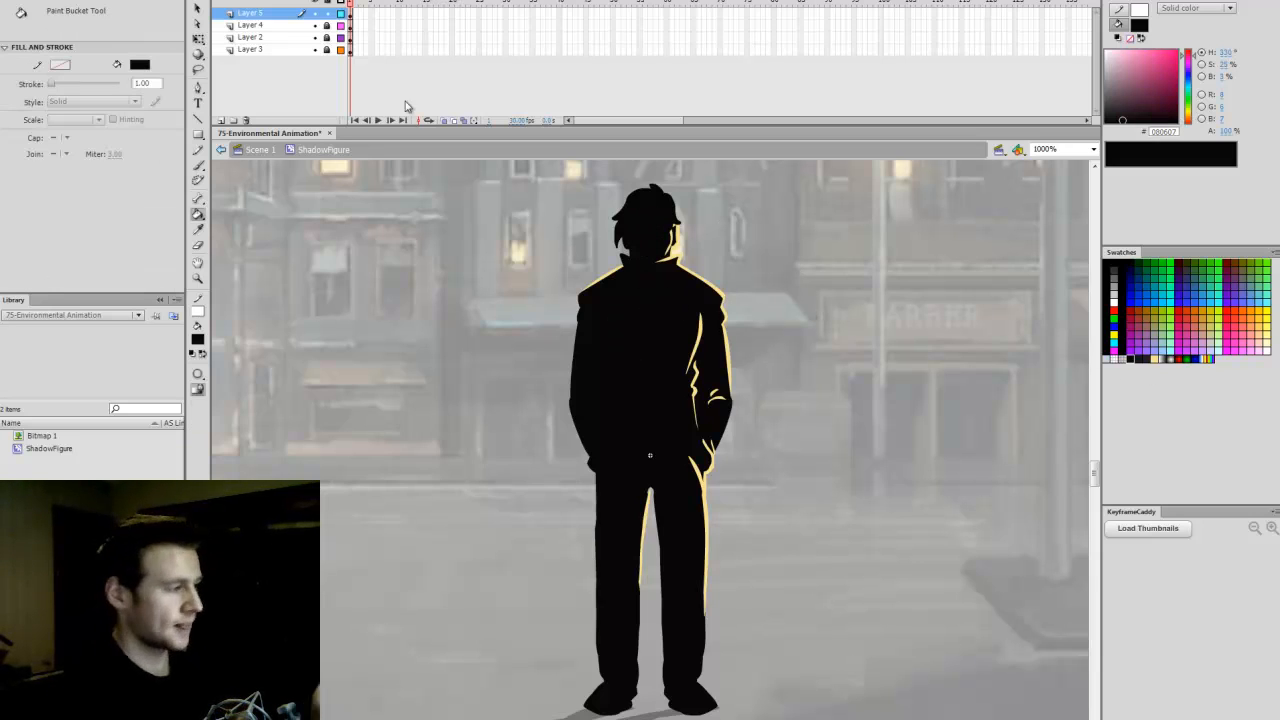
drag(341, 37, 341, 25)
click(351, 14)
key(Escape)
key(q)
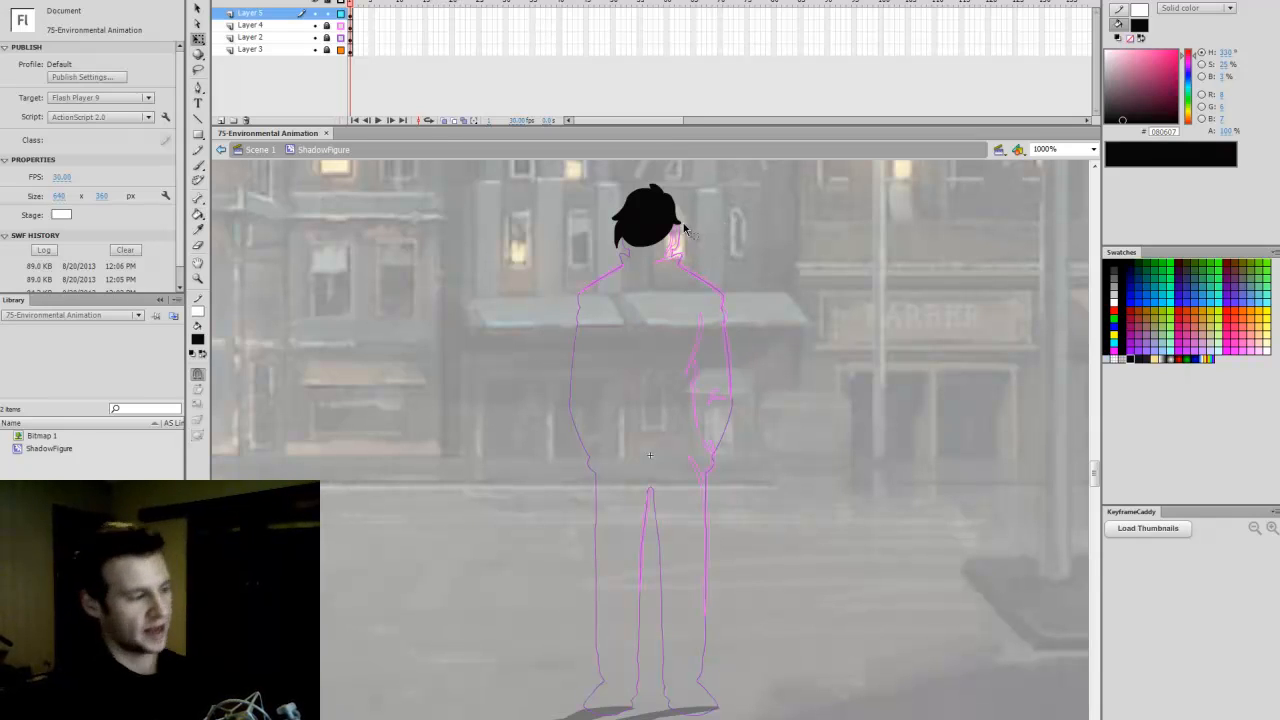
Step: Add a new layer above the hair and paint a pale yellow #F5E390 rim light along its top and lamp-facing edge
click(221, 120)
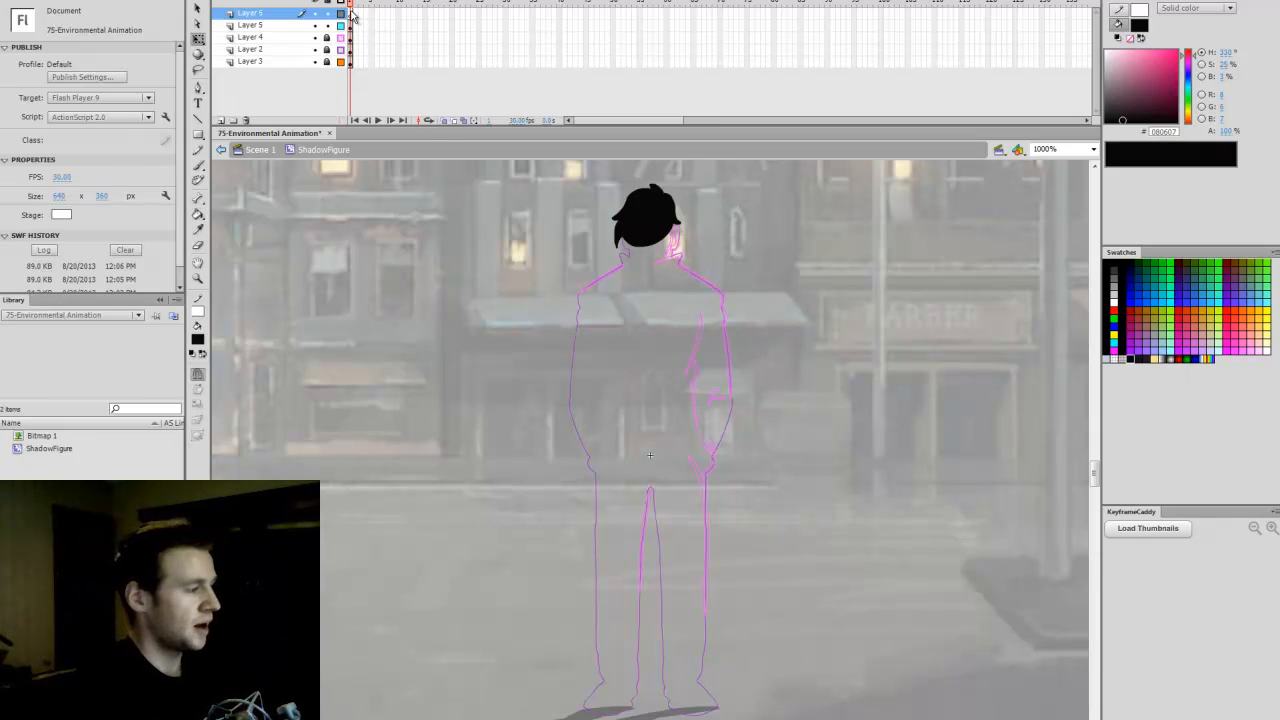
click(1155, 358)
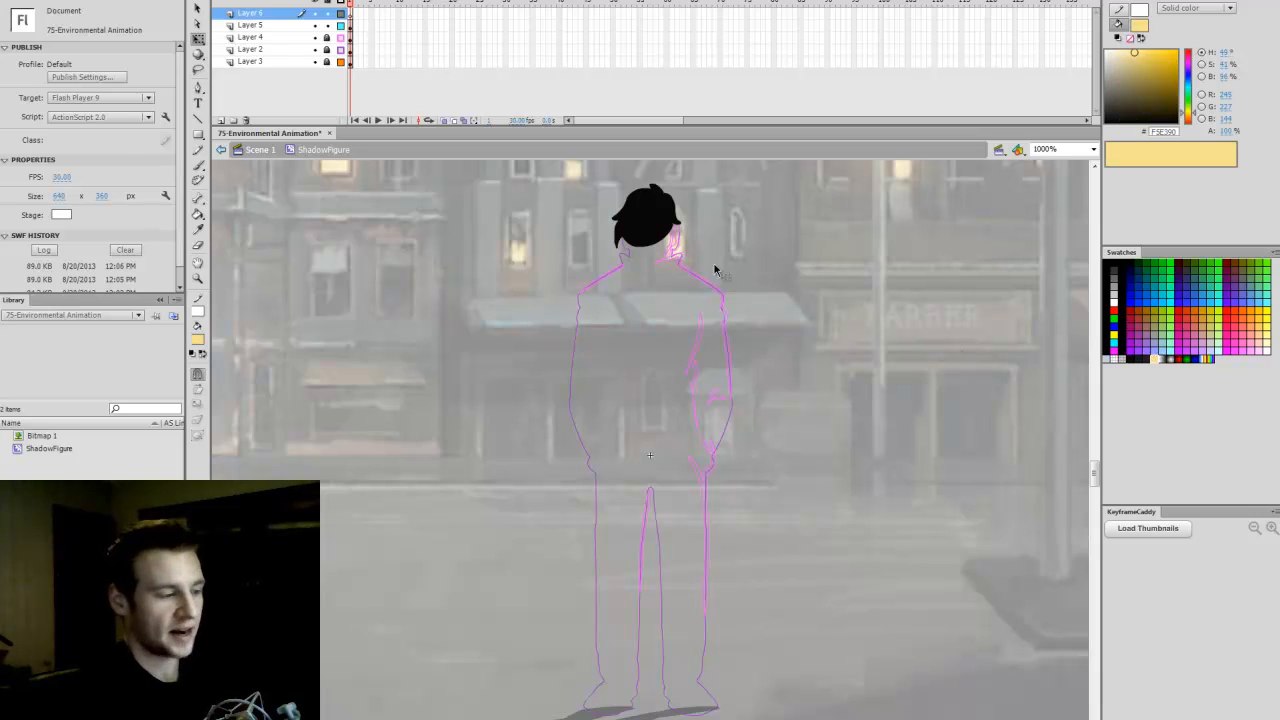
key(b)
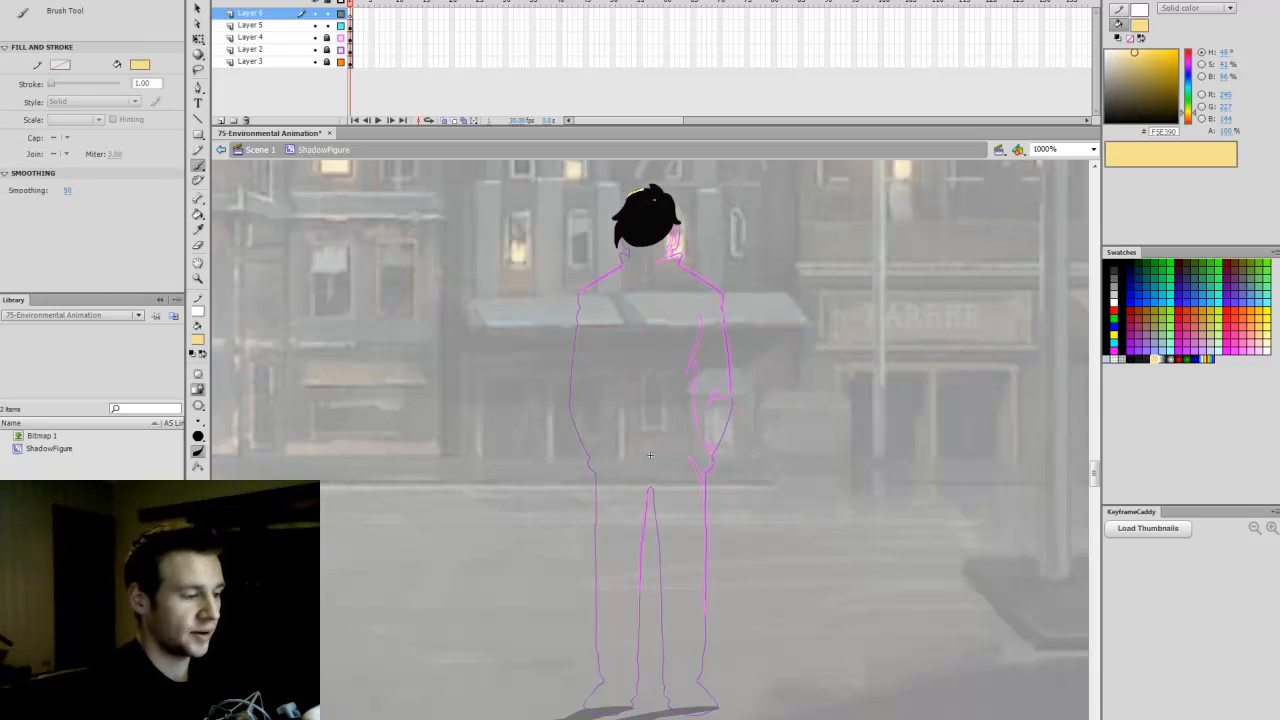
key(ctrl+z)
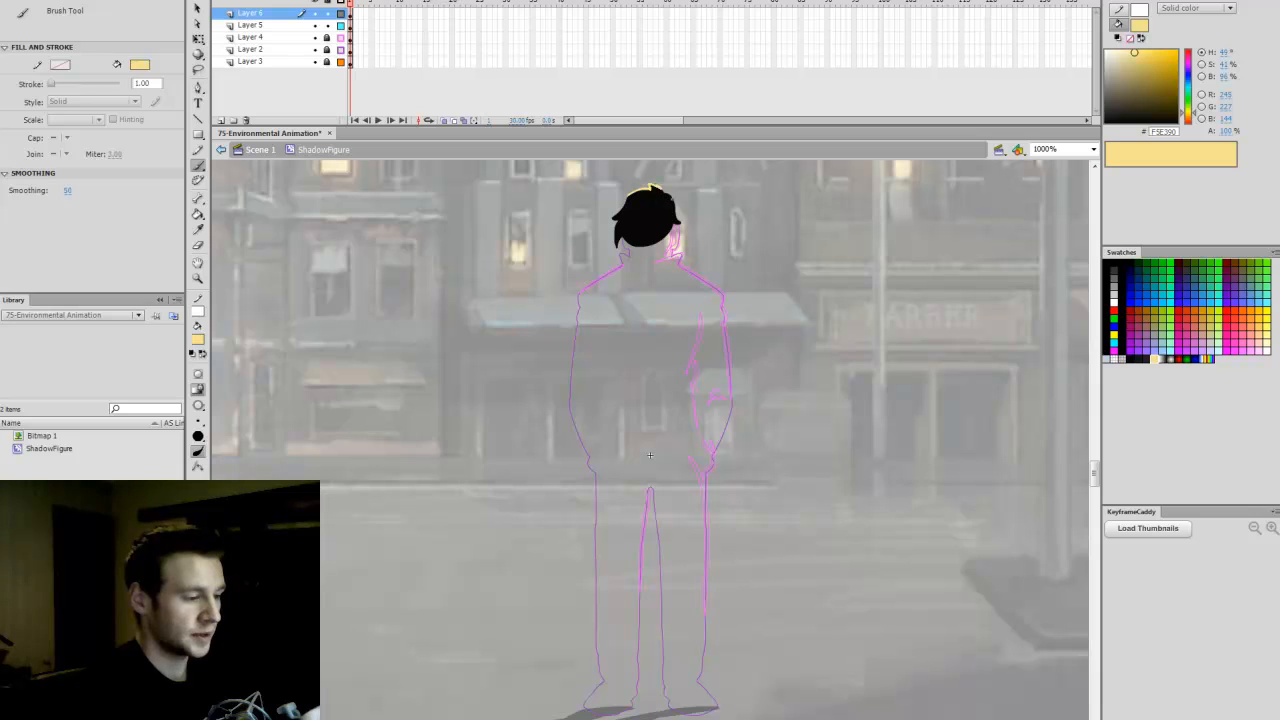
drag(684, 226, 675, 196)
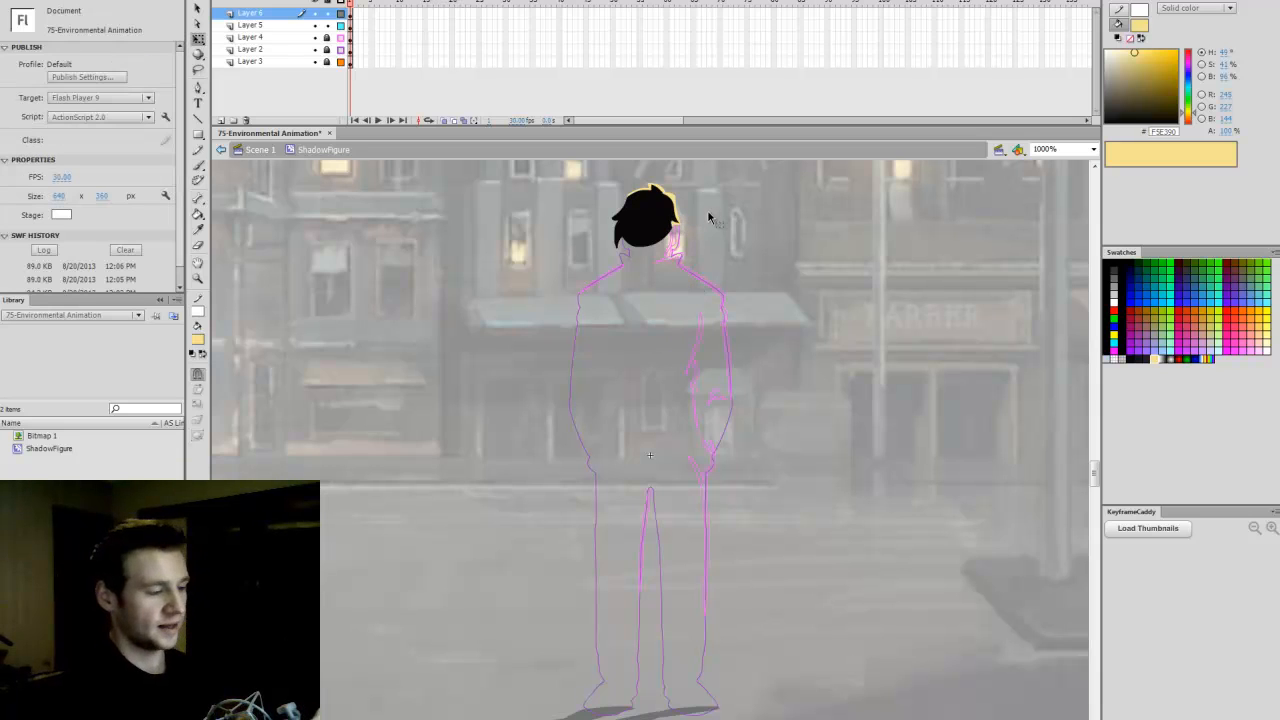
key(ctrl+z)
key(ctrl+y)
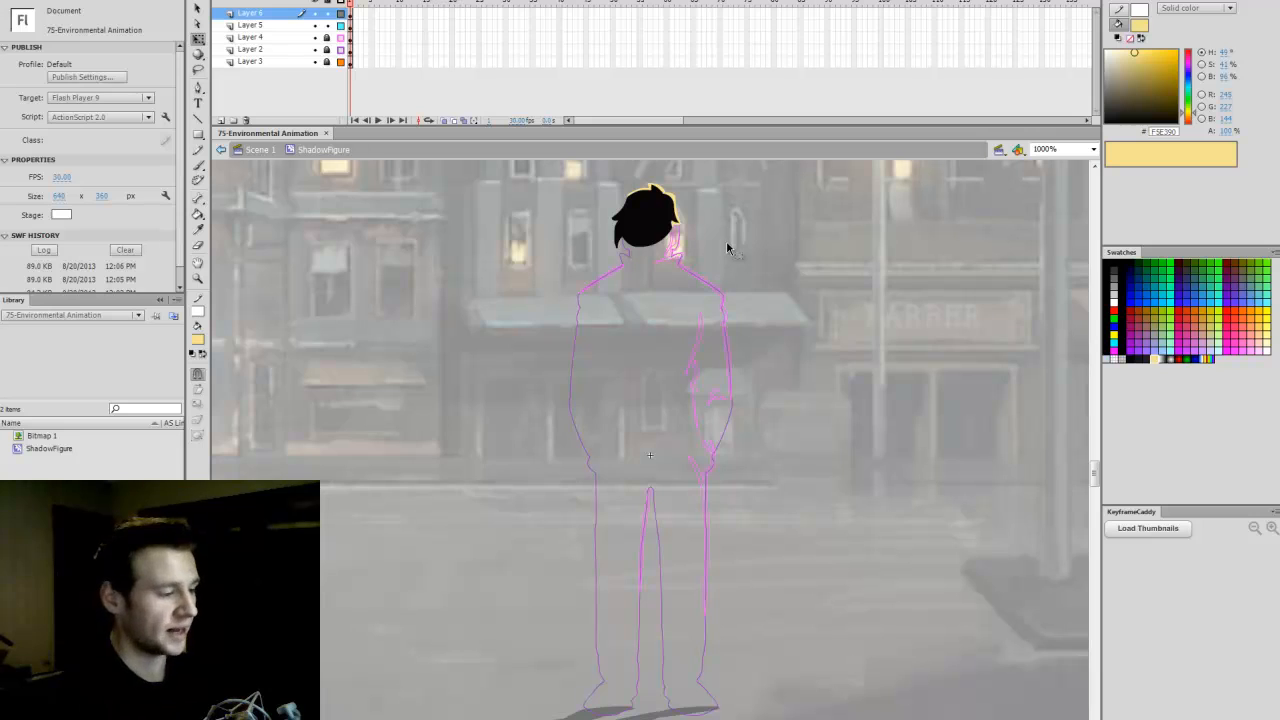
Step: Test the movie, zoom in on the figure to check the new hair and rim light, and close the preview
key(ctrl+Return)
right_click(656, 400)
click(669, 410)
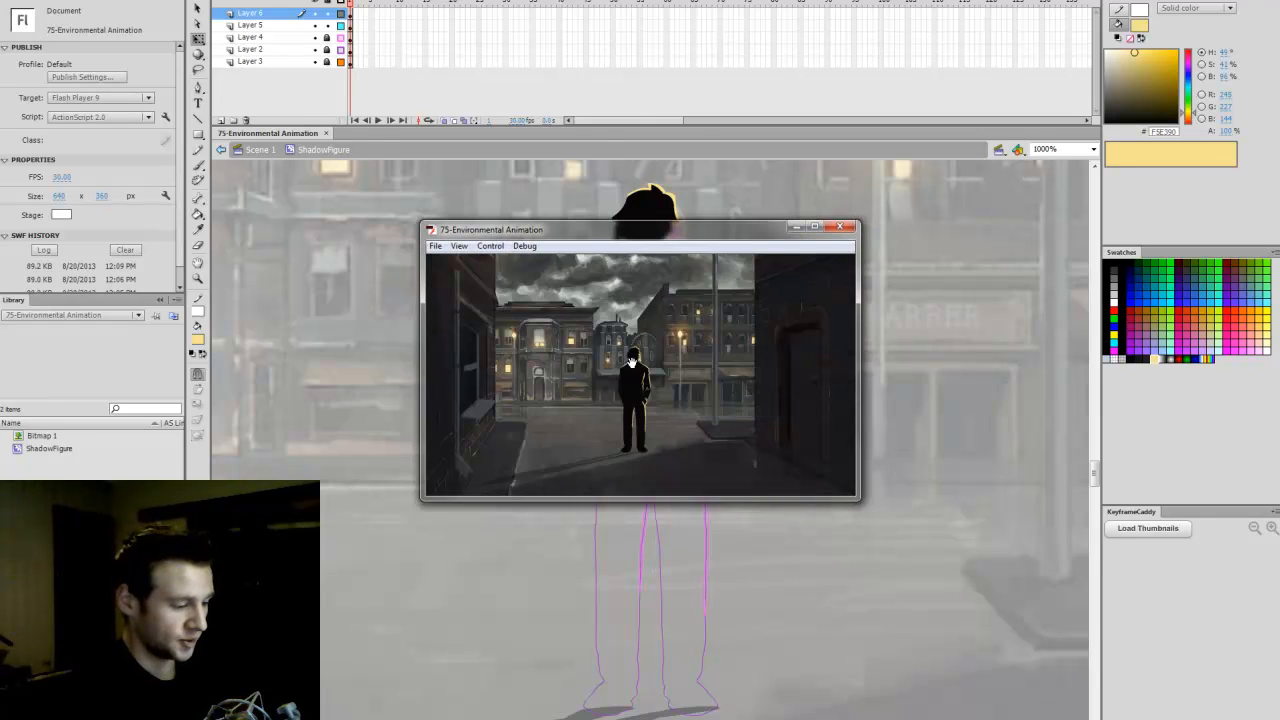
right_click(632, 362)
click(646, 374)
drag(658, 395, 659, 335)
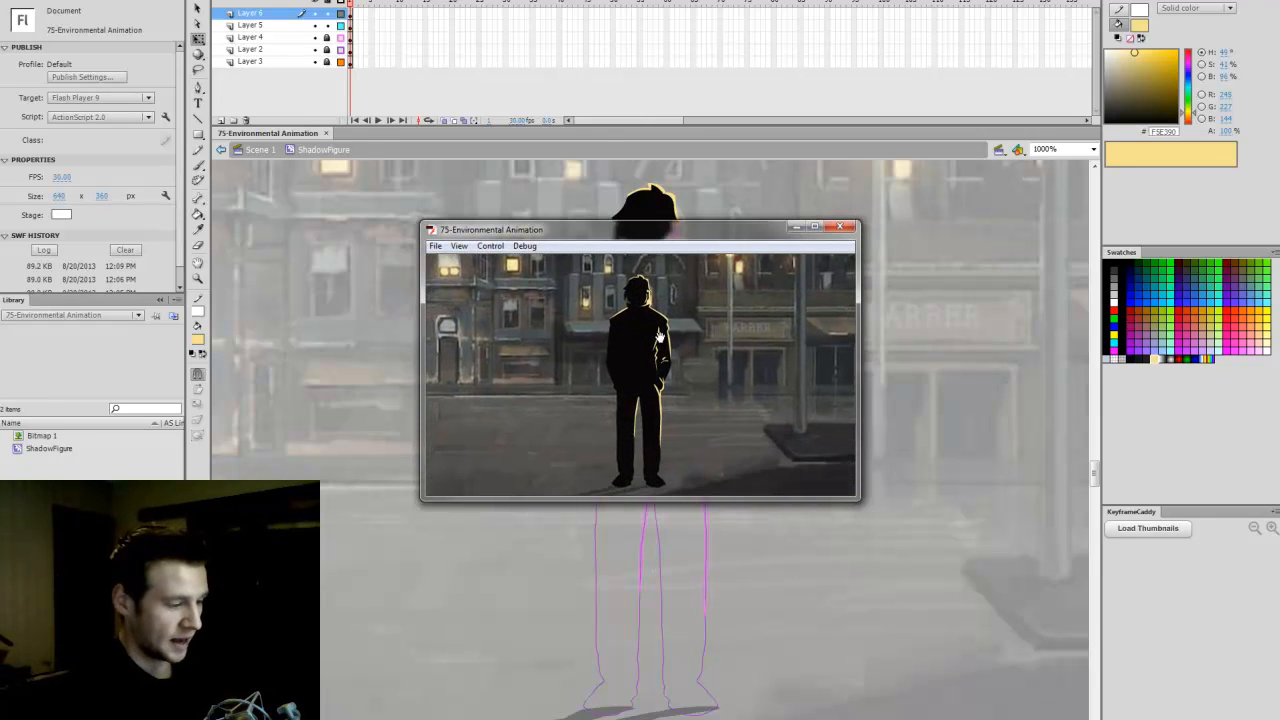
click(843, 230)
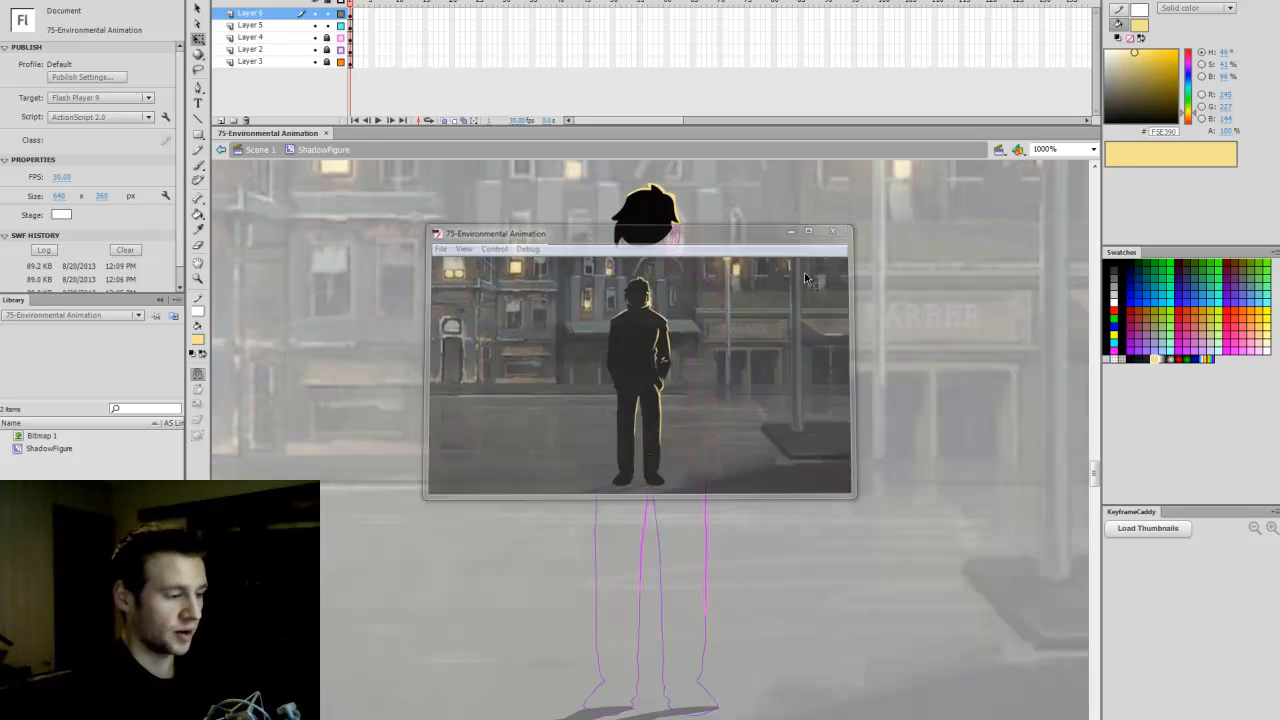
Step: Add two new layers directly above Layer 3 and select the first frame of the lower one
click(266, 63)
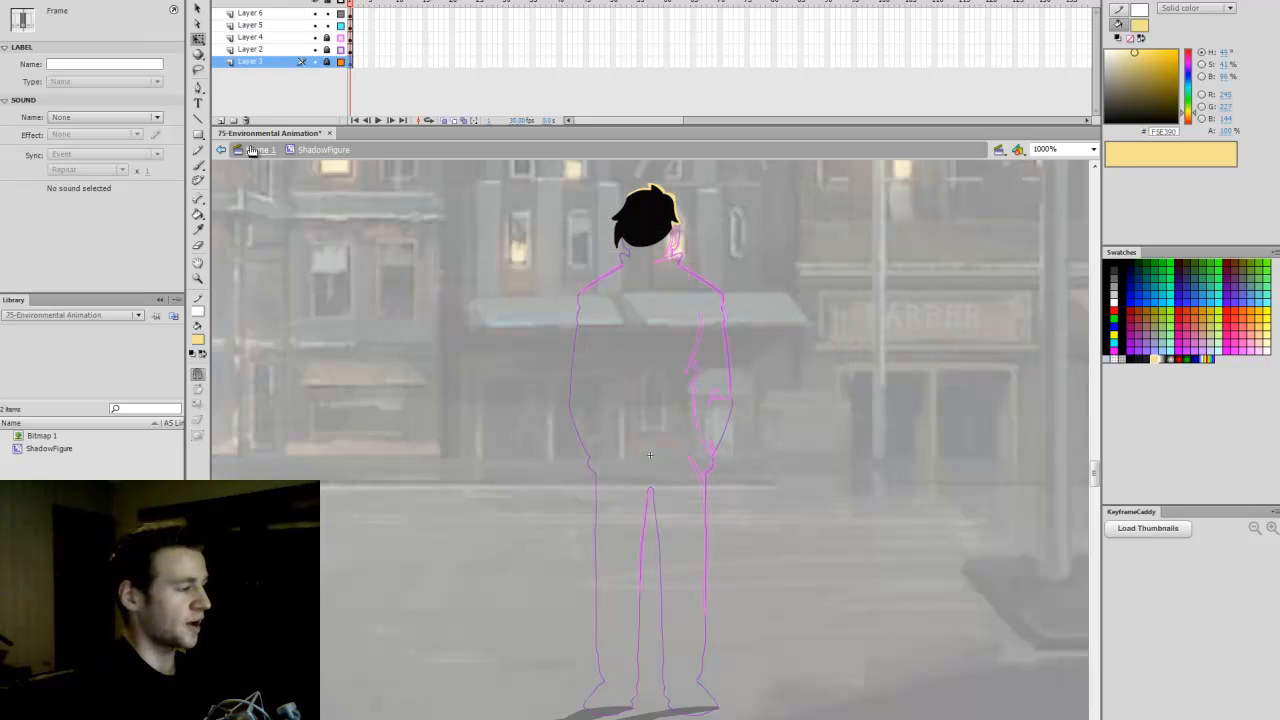
click(221, 121)
click(221, 121)
click(353, 76)
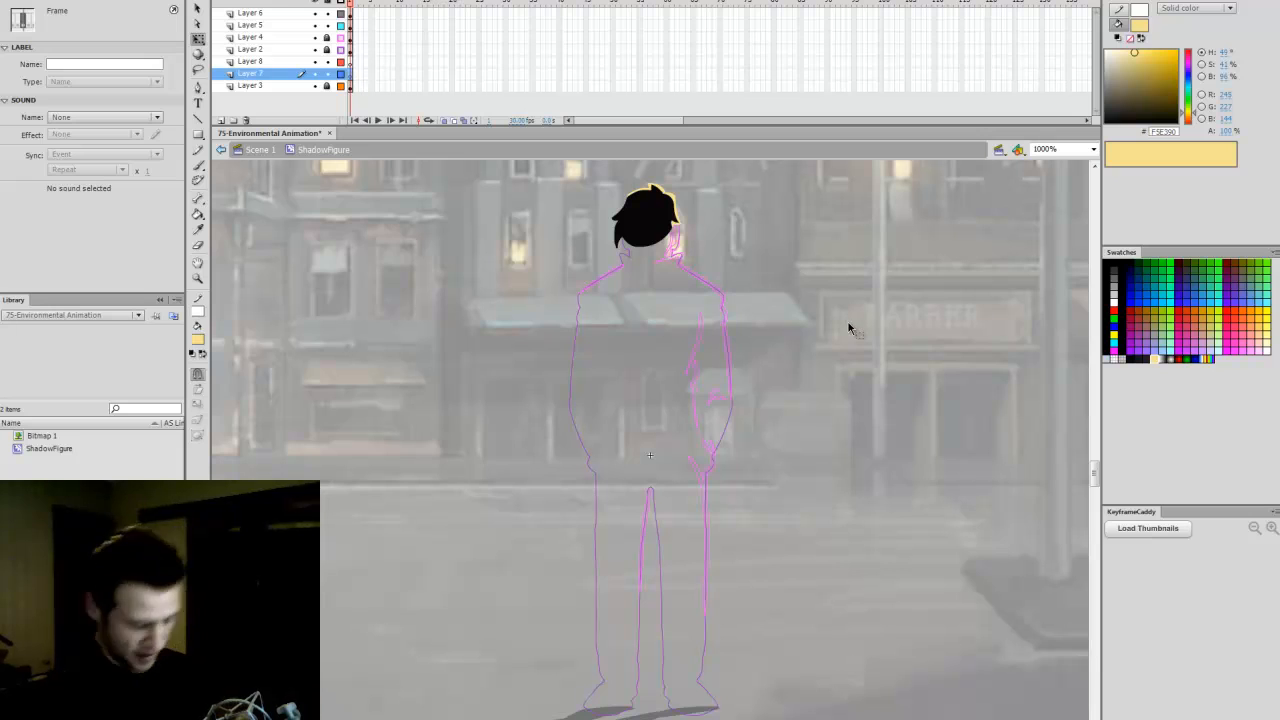
Step: Paint the outline of a long split coat tail from the waist to the shins in near-black #080607 on Layer 7 and fill it
key(b)
click(1130, 360)
drag(1095, 466, 1095, 467)
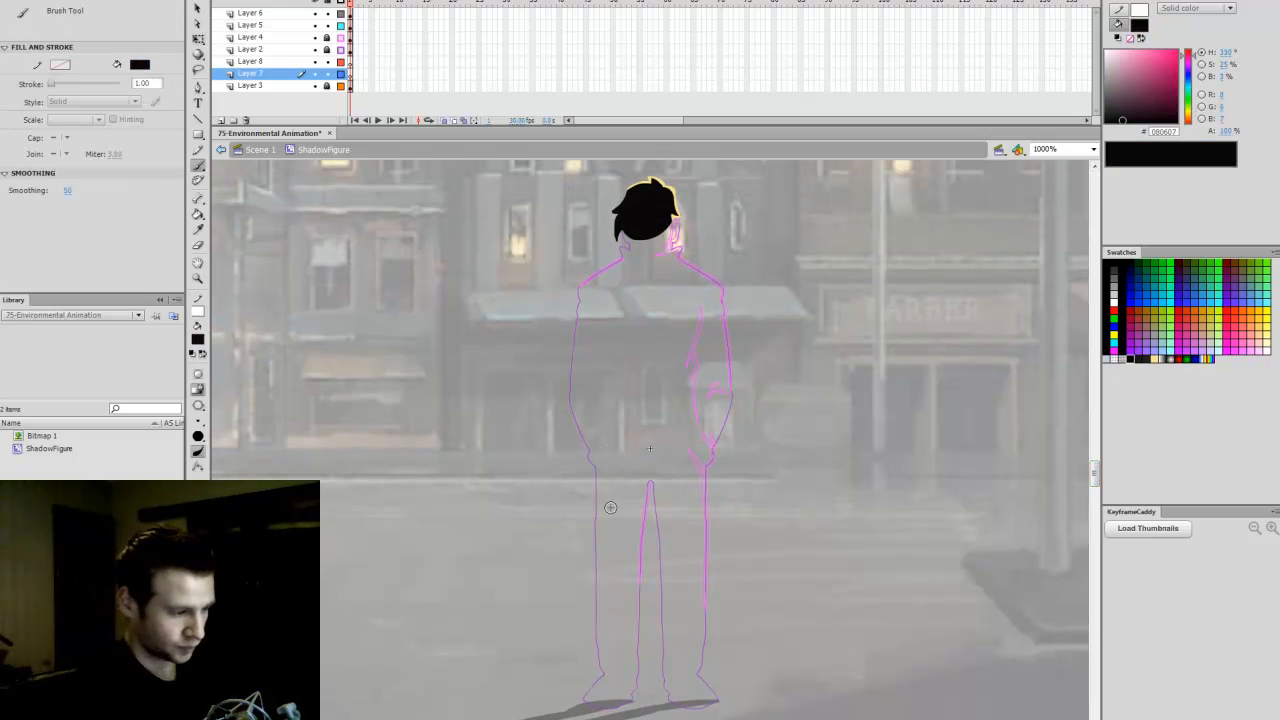
mouse_move(586, 410)
mouse_down()
mouse_move(580, 570)
mouse_move(550, 645)
mouse_move(637, 657)
mouse_move(670, 541)
mouse_move(655, 665)
mouse_move(732, 653)
mouse_move(745, 599)
mouse_move(728, 410)
mouse_move(722, 400)
mouse_move(586, 410)
mouse_up()
key(v)
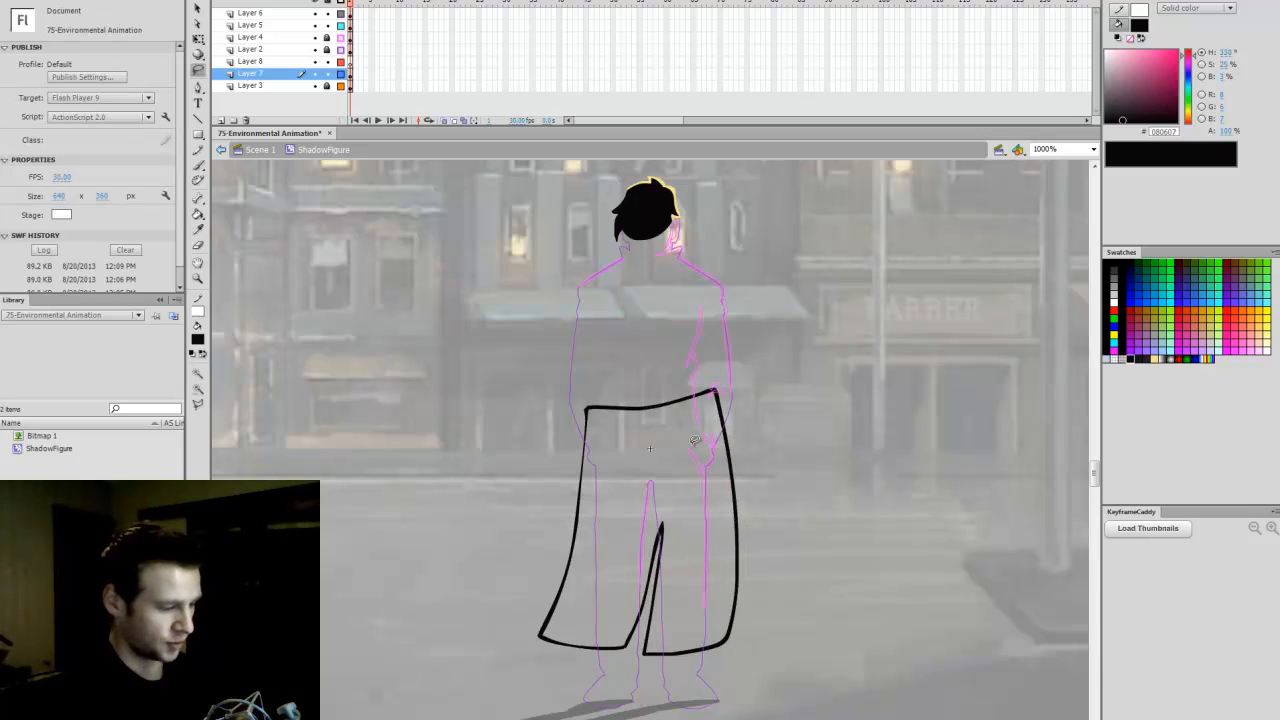
key(k)
click(718, 492)
Step: Narrow and slant the coat-tail shape so it trails away from the lamp, and refine its lamp-facing edge to fit the figure
key(q)
click(731, 505)
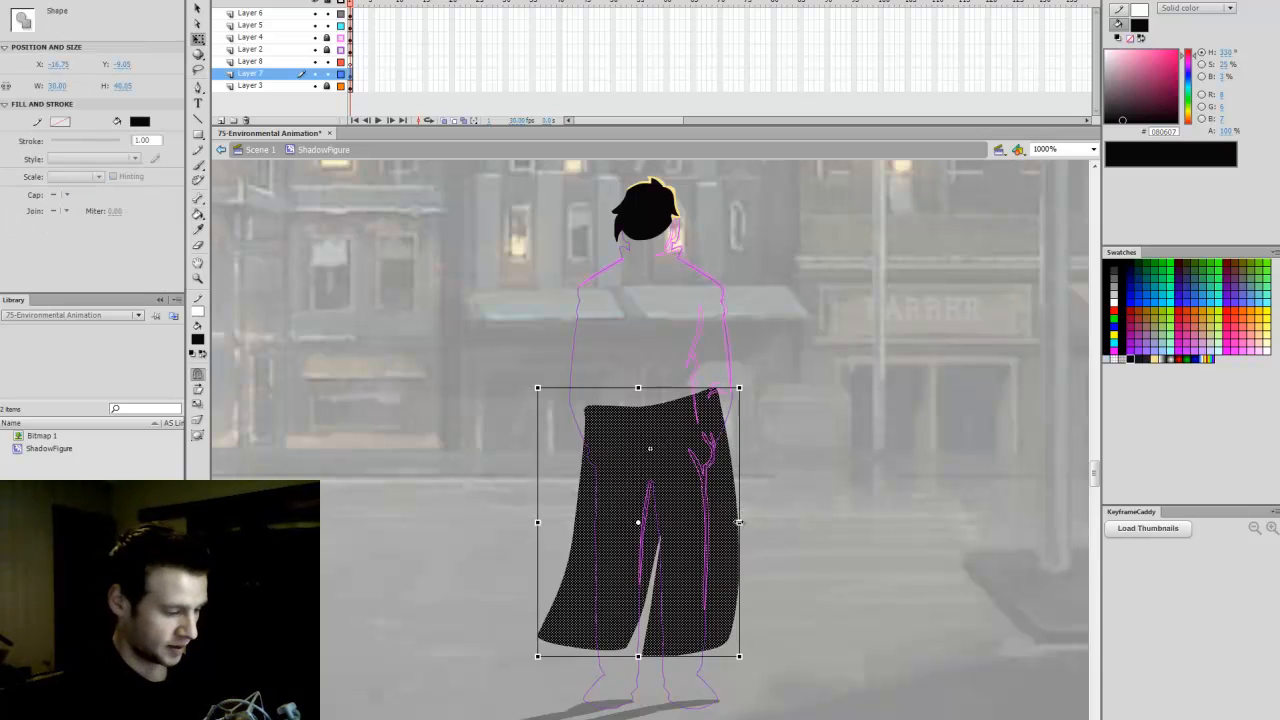
drag(740, 522, 722, 522)
drag(728, 664, 724, 671)
drag(530, 635, 529, 646)
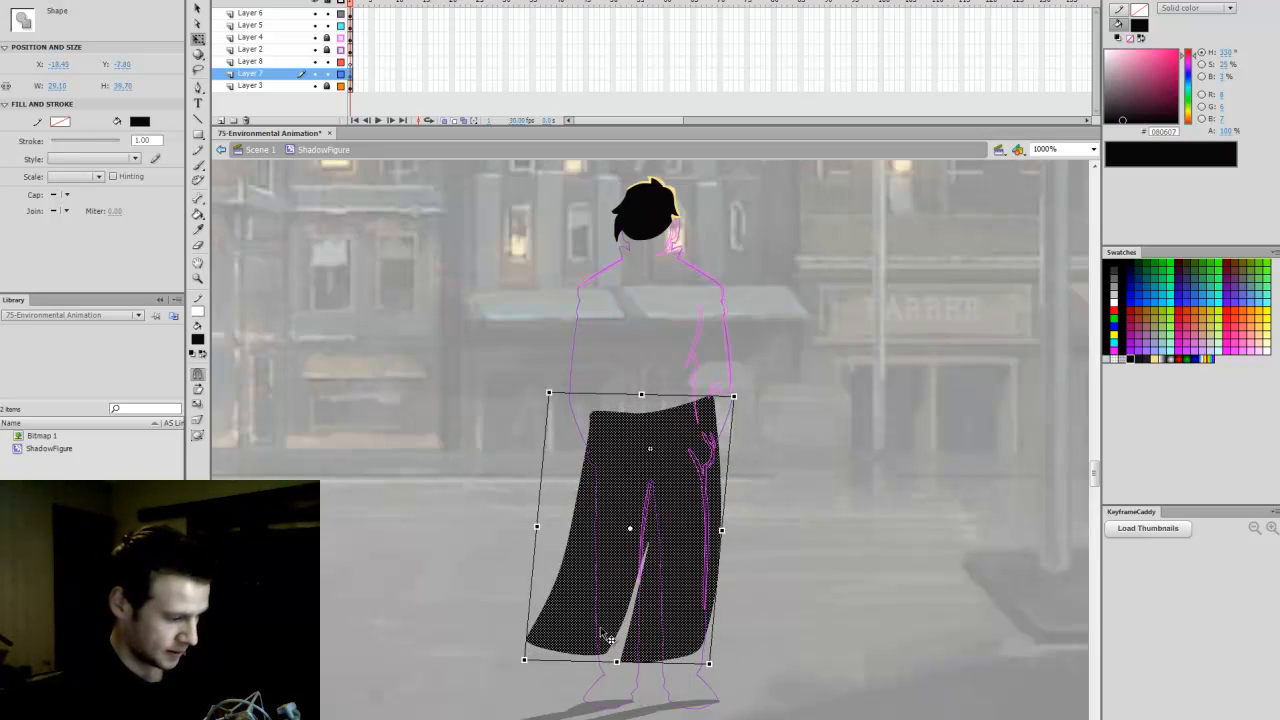
click(730, 545)
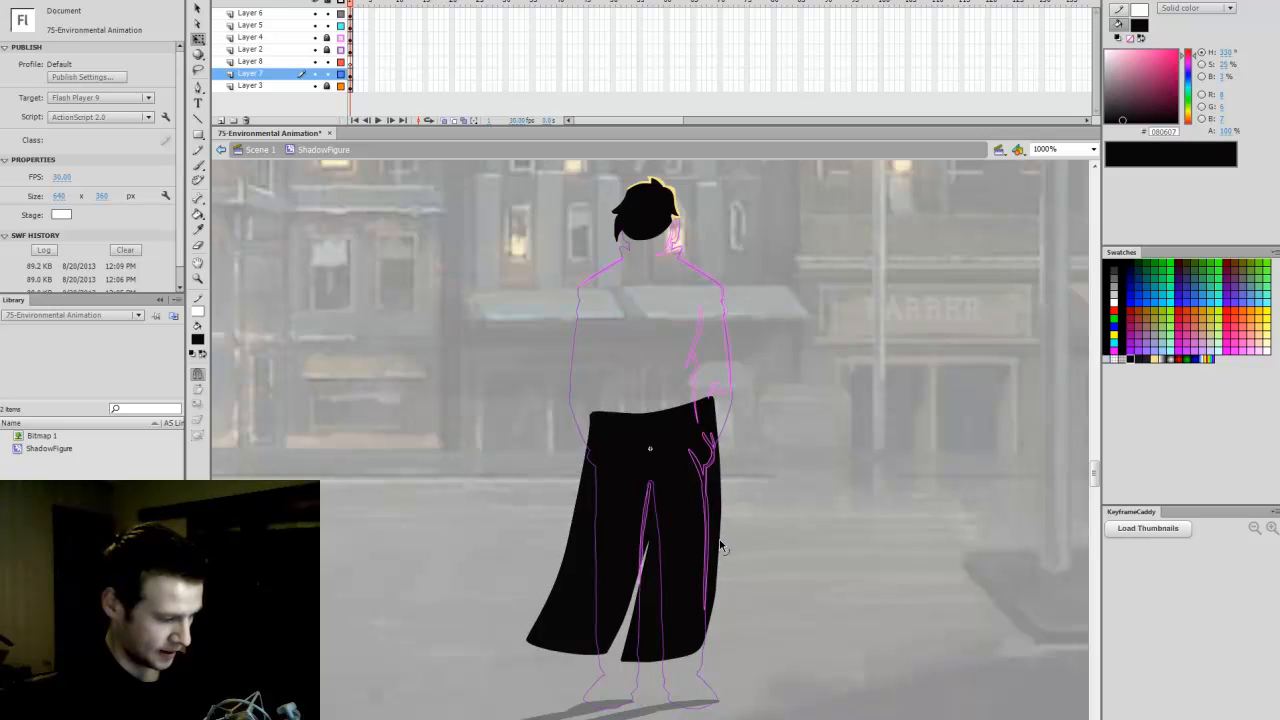
drag(715, 587, 718, 590)
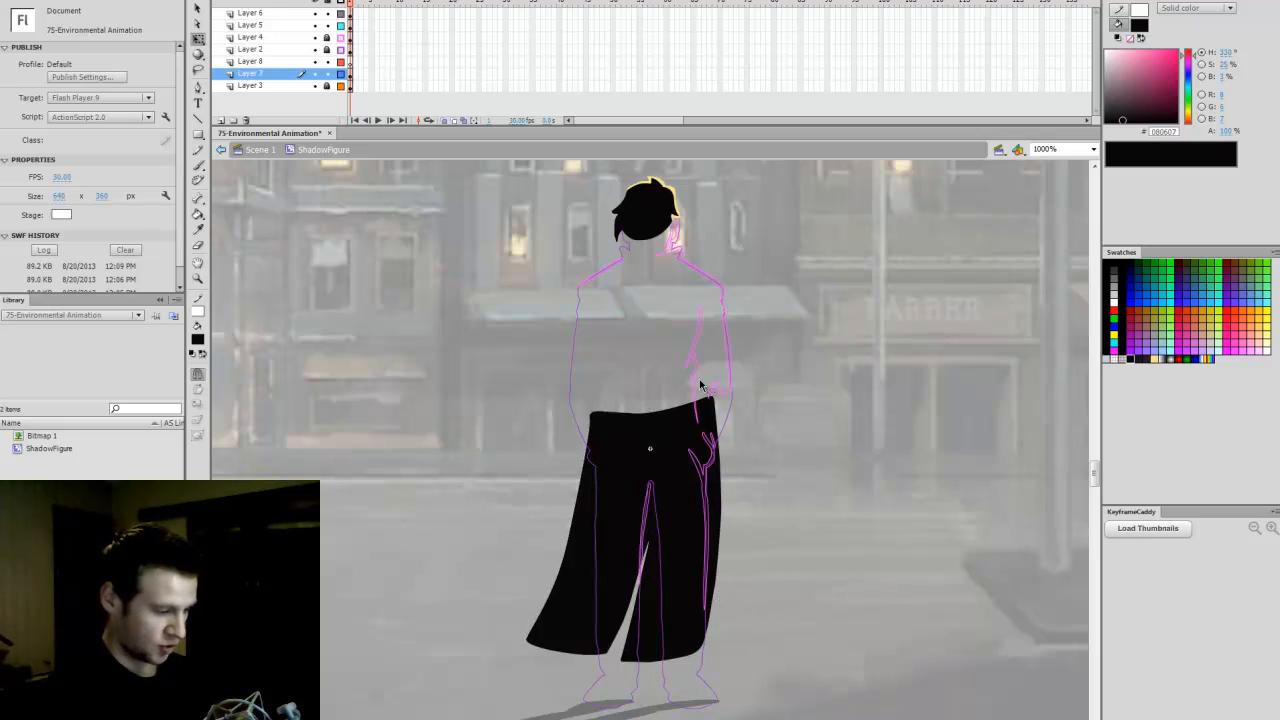
drag(691, 349, 726, 668)
click(750, 495)
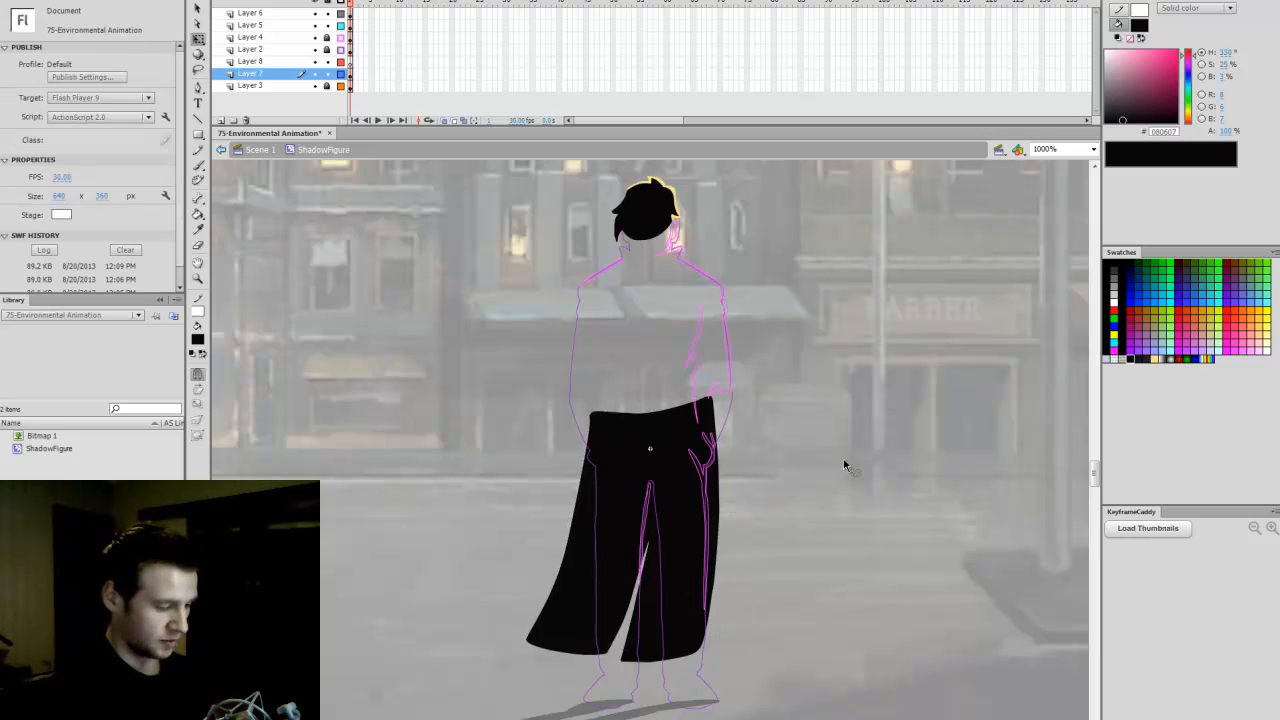
Step: Make Layer 8 active and set up the Brush tool with the pale yellow fill #F5E390
click(345, 61)
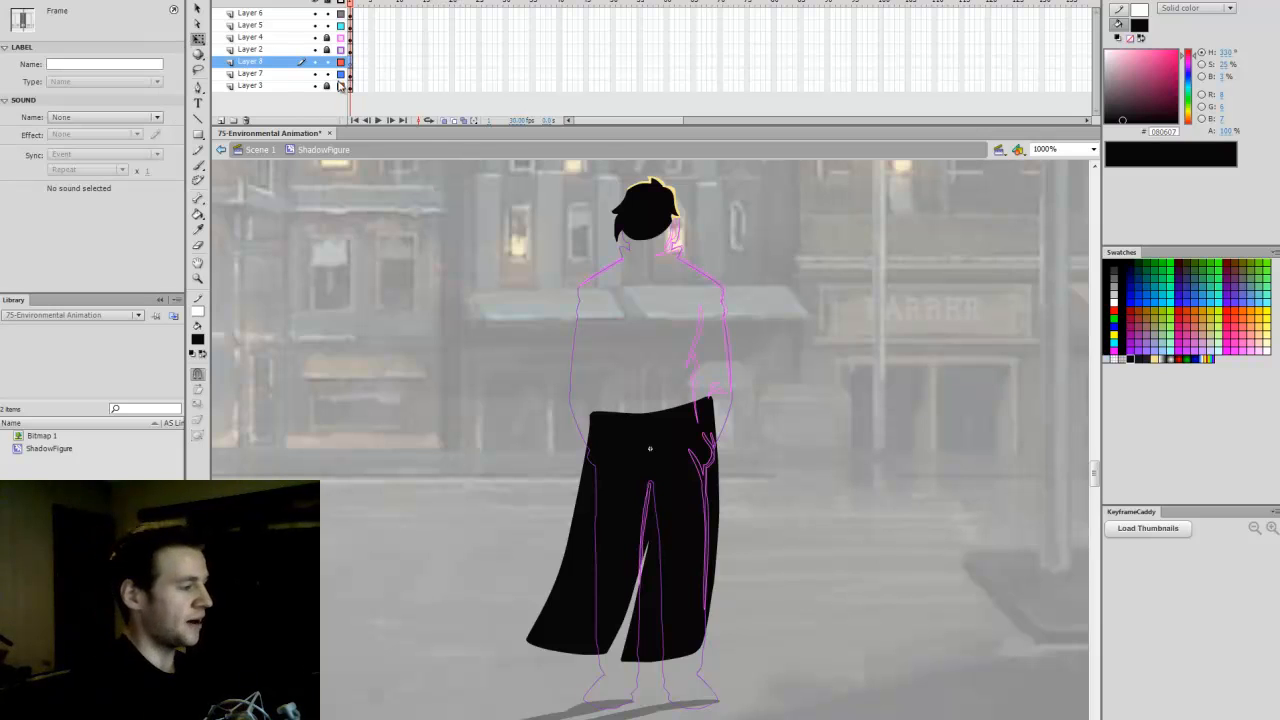
click(1156, 358)
key(b)
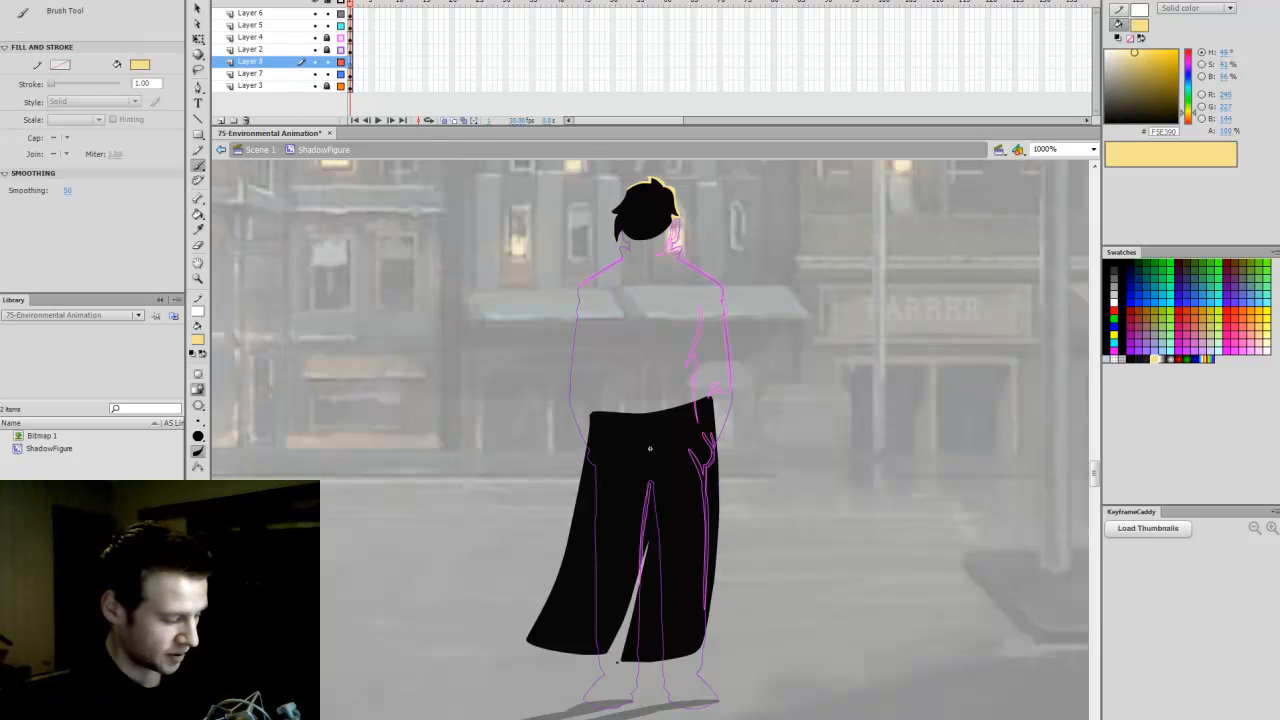
drag(626, 616, 653, 543)
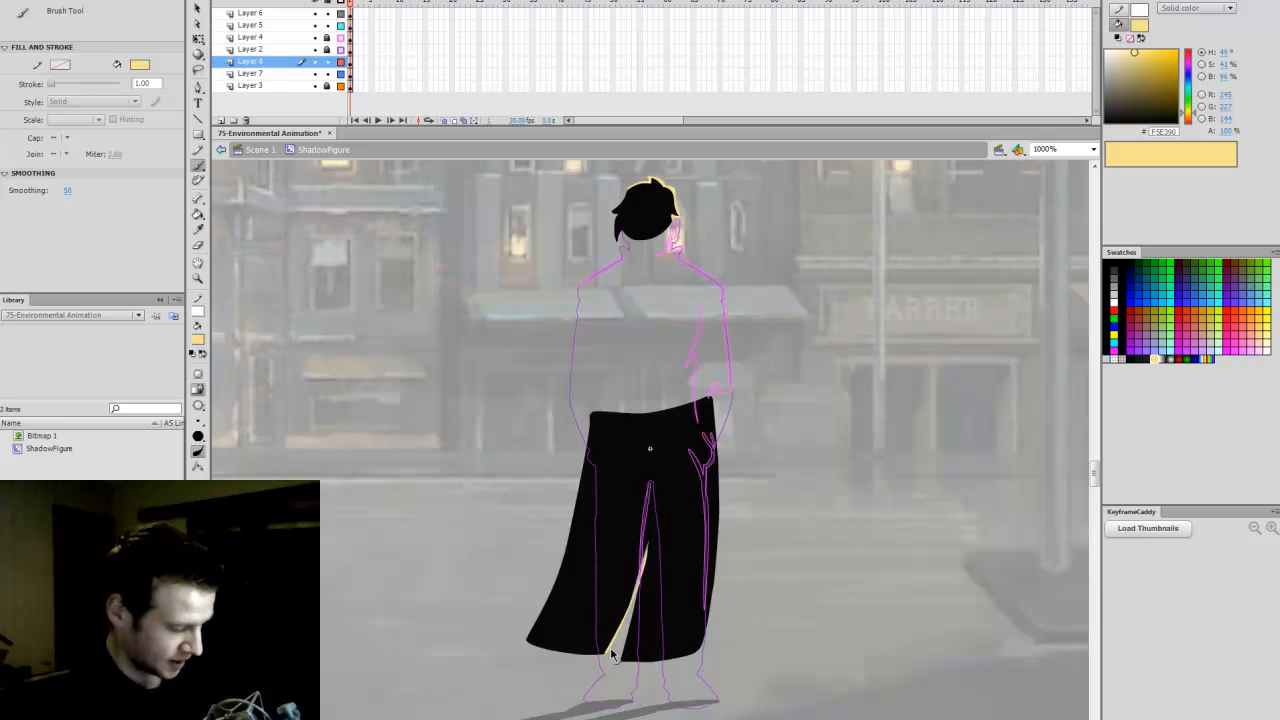
key(ctrl+z)
drag(604, 656, 607, 651)
drag(631, 596, 647, 545)
key(ctrl+z)
drag(628, 600, 612, 640)
key(ctrl+z)
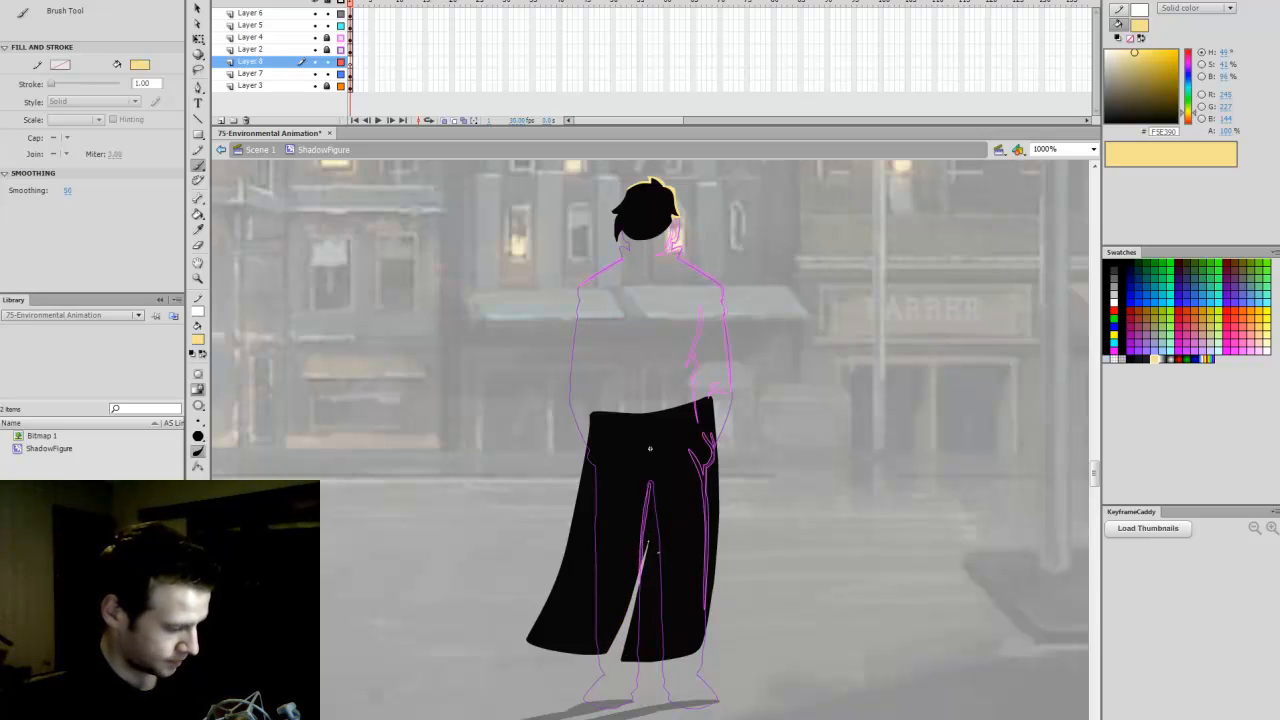
drag(648, 543, 648, 540)
key(ctrl+z)
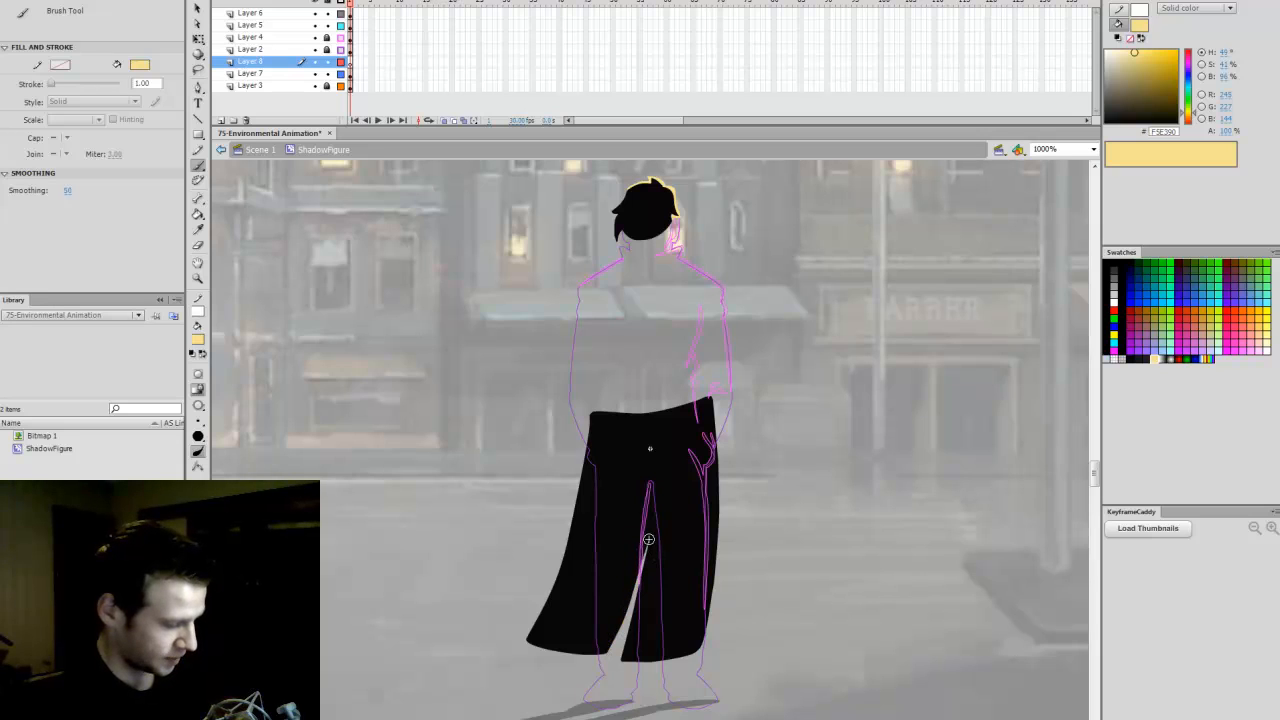
Step: Paint a pale yellow rim light along the inner edge of the coat slit and down the coat tail's outer lamp-facing edge
drag(617, 662, 608, 655)
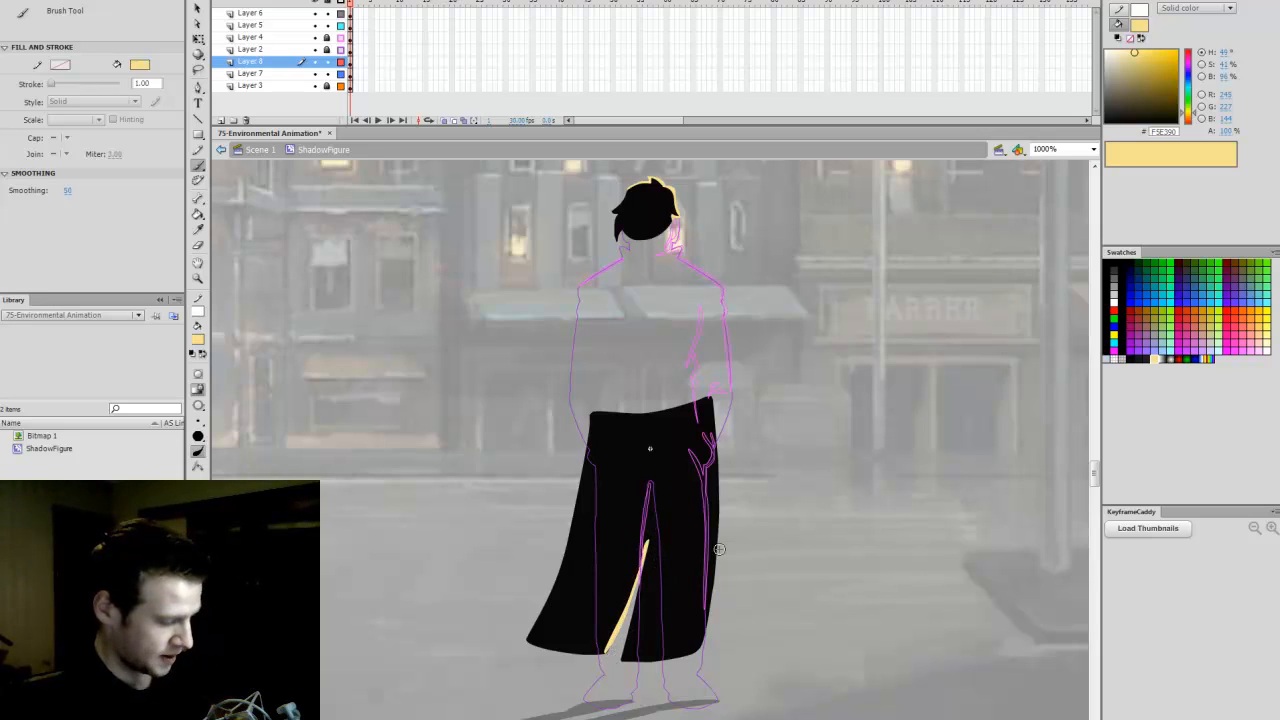
drag(649, 546, 649, 544)
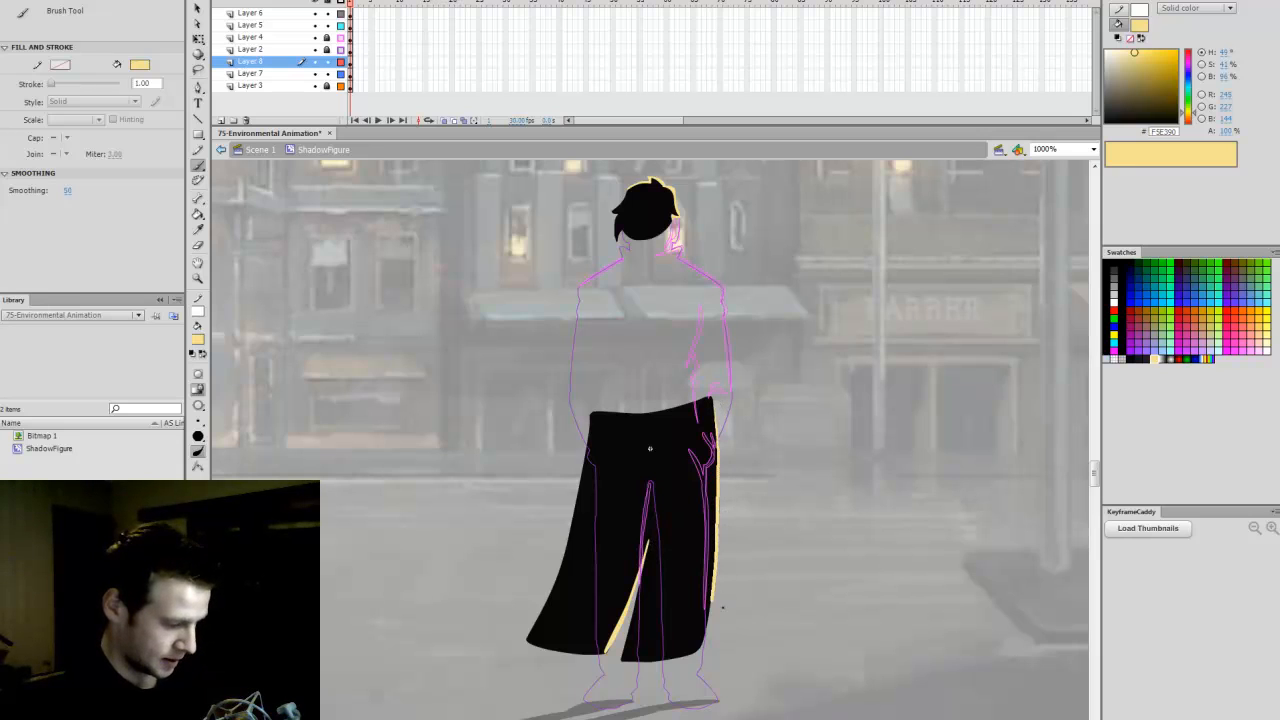
drag(723, 607, 704, 648)
Step: Display Layers 2 and 4 as filled artwork instead of outlines and save the file
drag(341, 50, 341, 38)
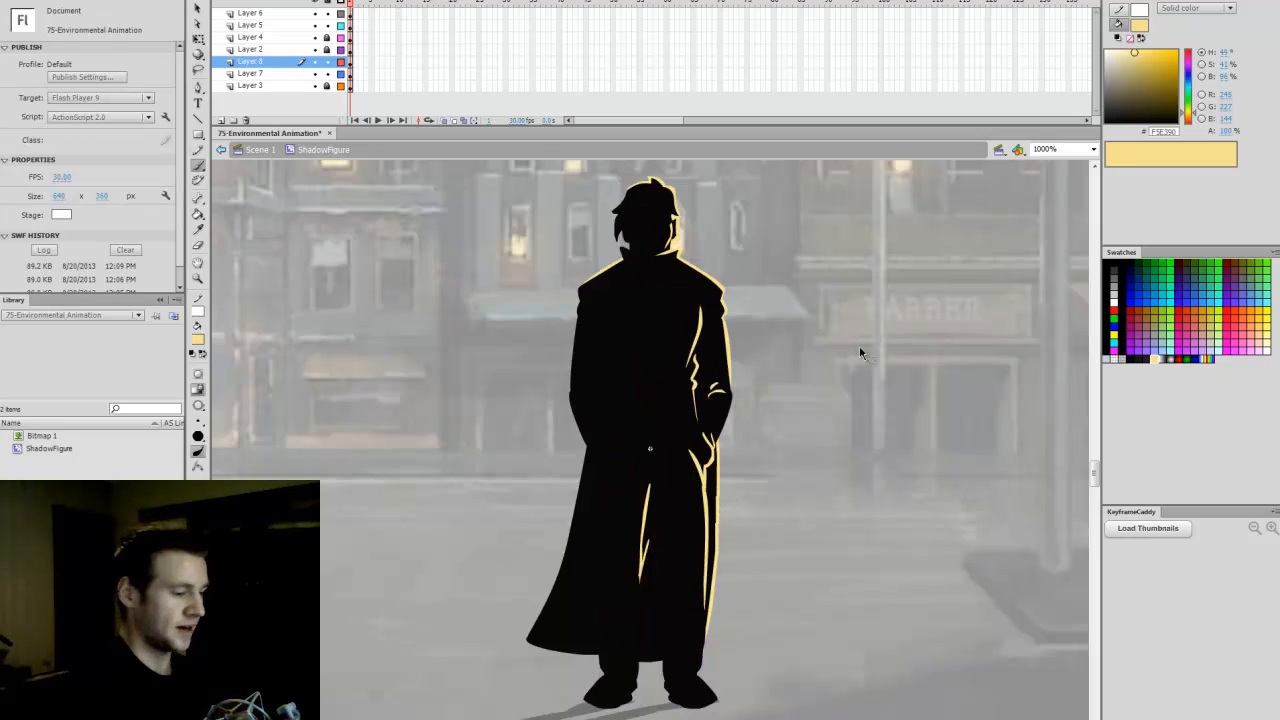
key(q)
key(ctrl+s)
Step: Test the movie, zoom in on the figure in an enlarged preview window to check the coat tail, and close the preview
key(ctrl+Return)
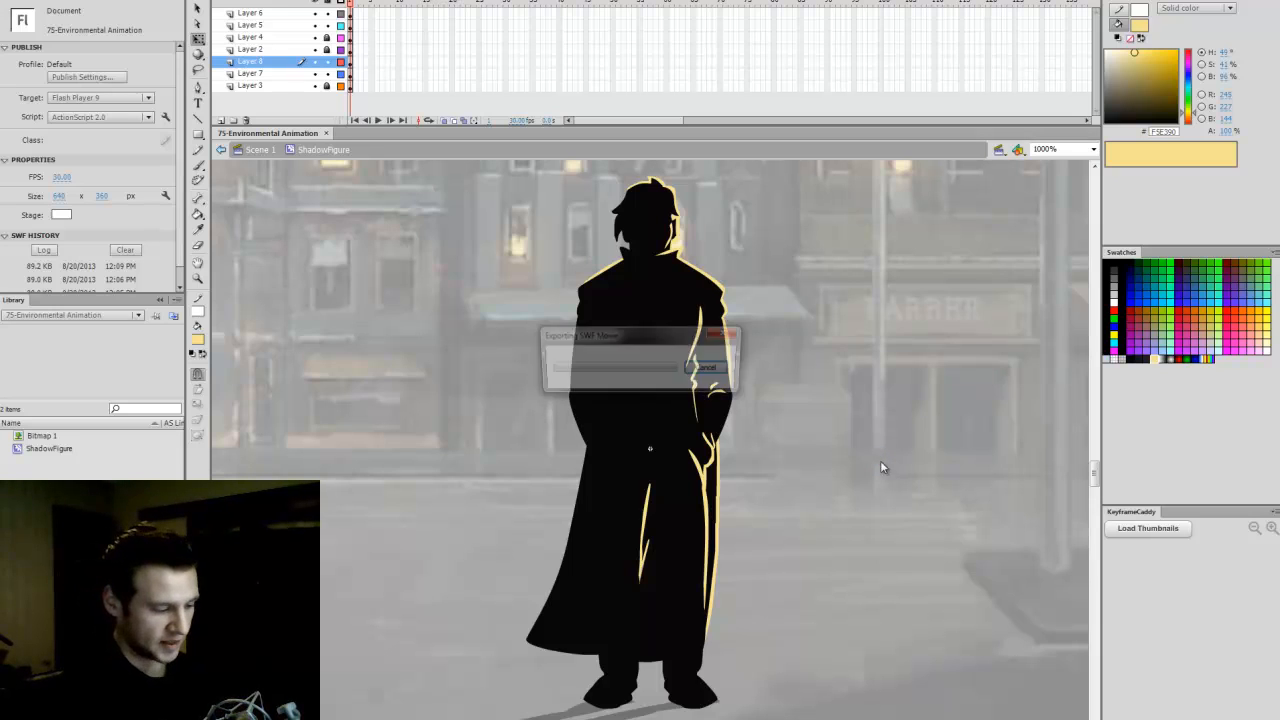
right_click(652, 410)
click(676, 464)
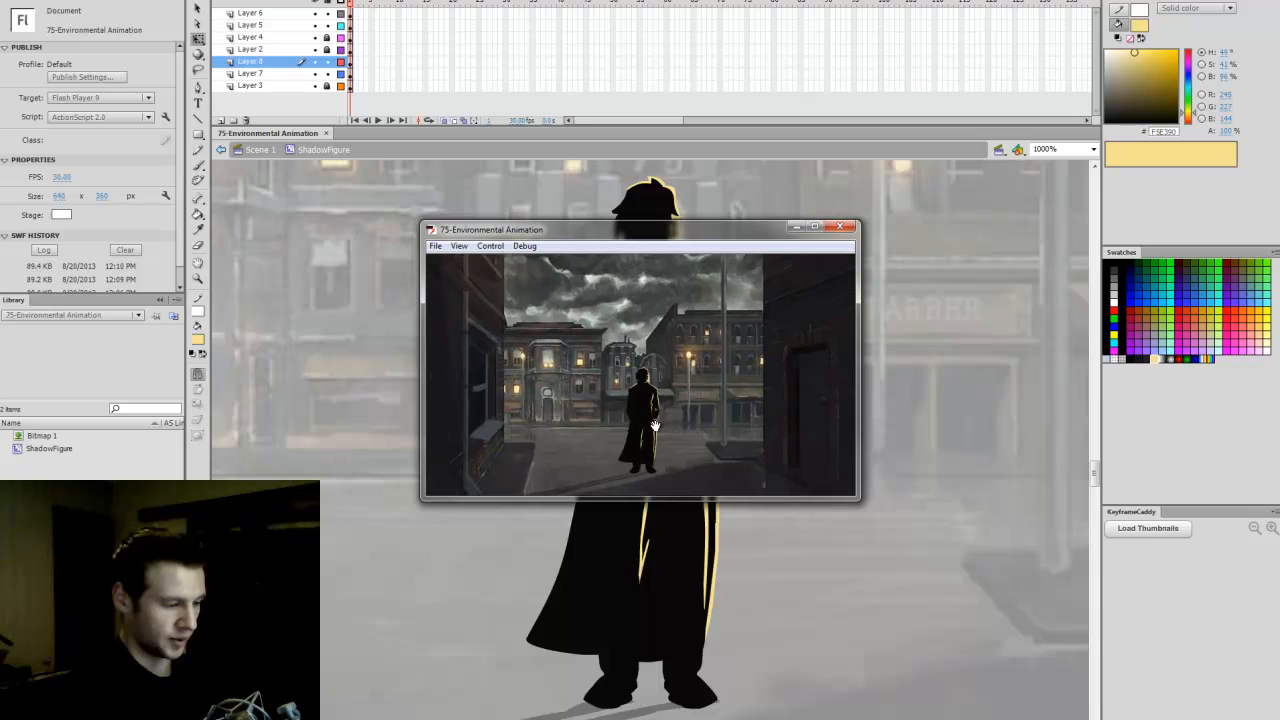
right_click(656, 367)
click(688, 376)
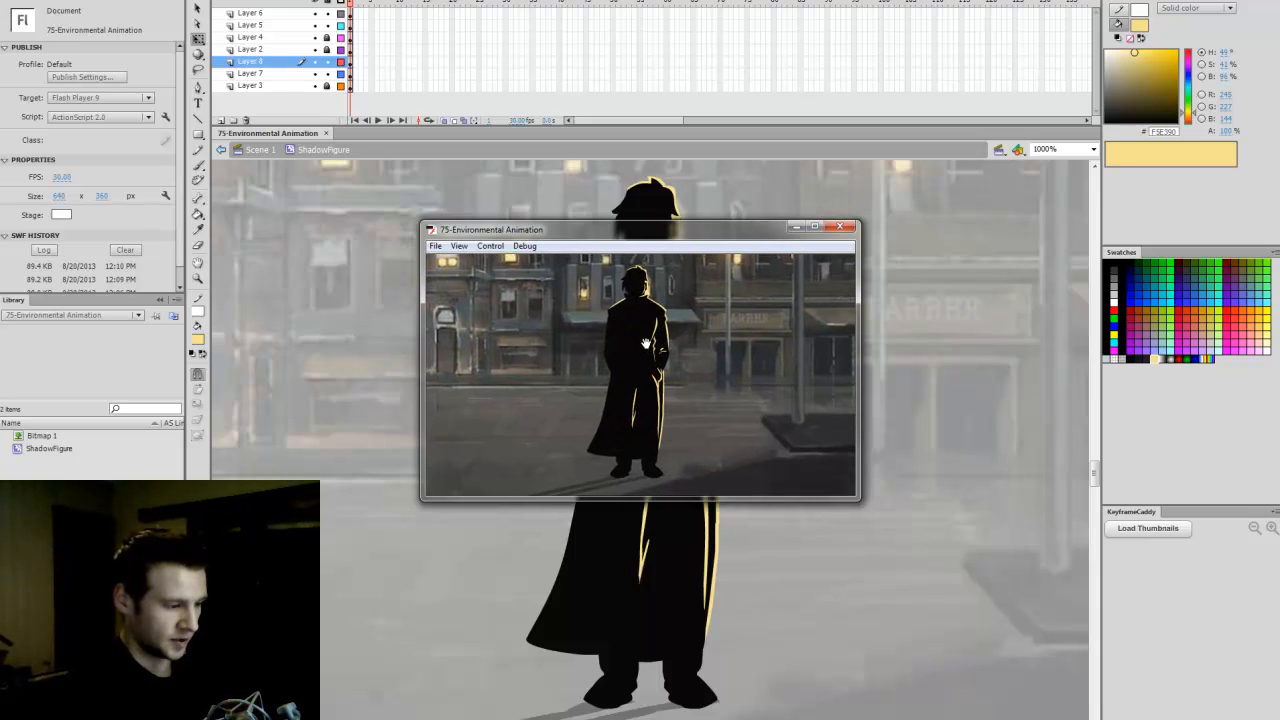
drag(746, 238, 653, 50)
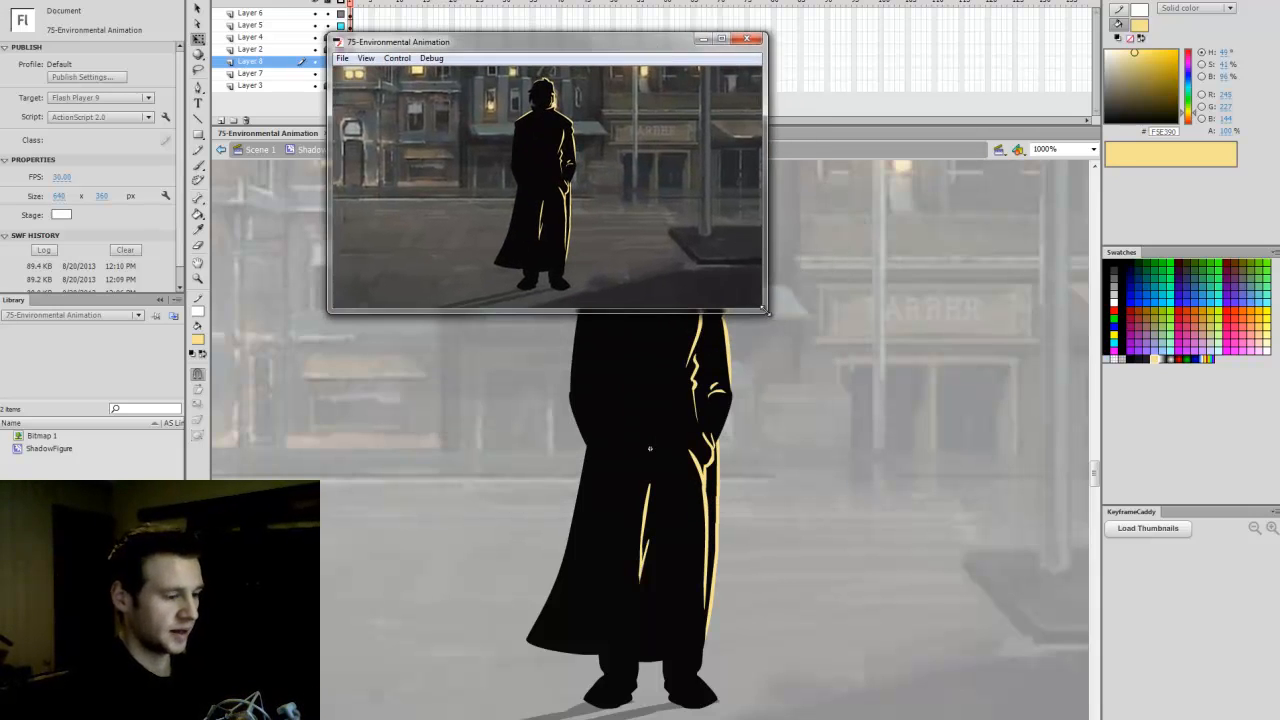
drag(766, 311, 1021, 706)
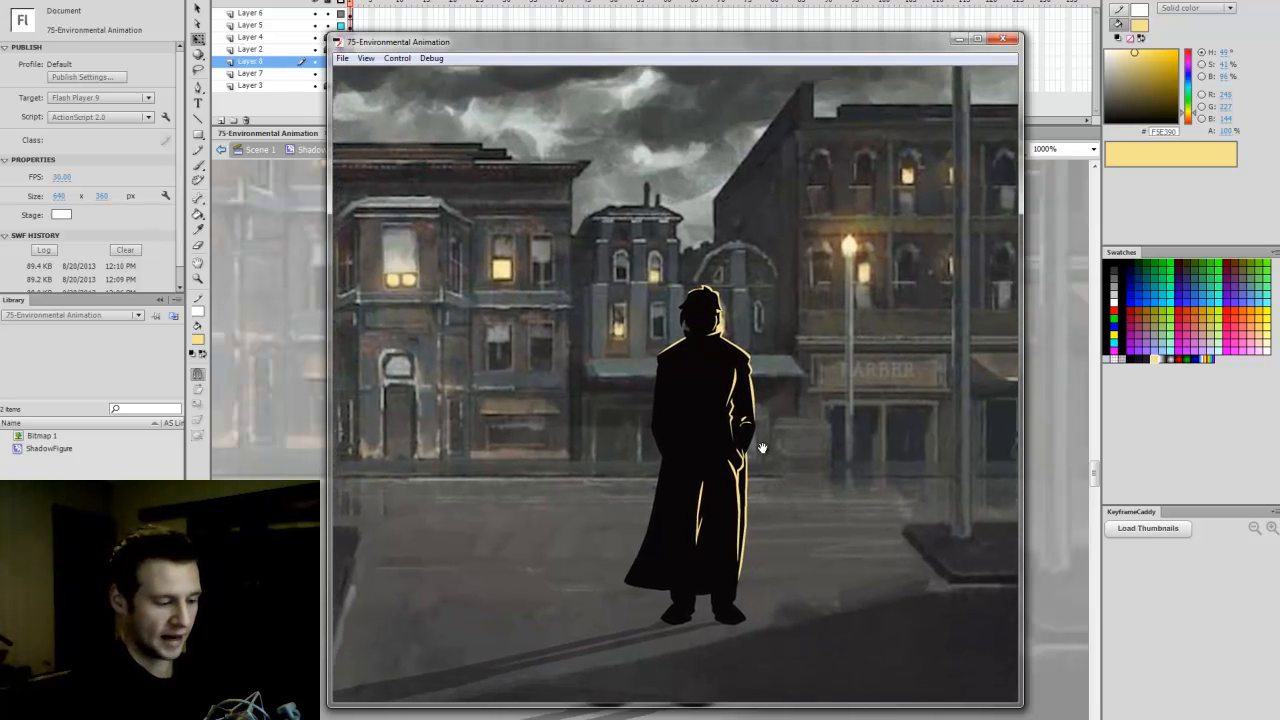
click(1006, 40)
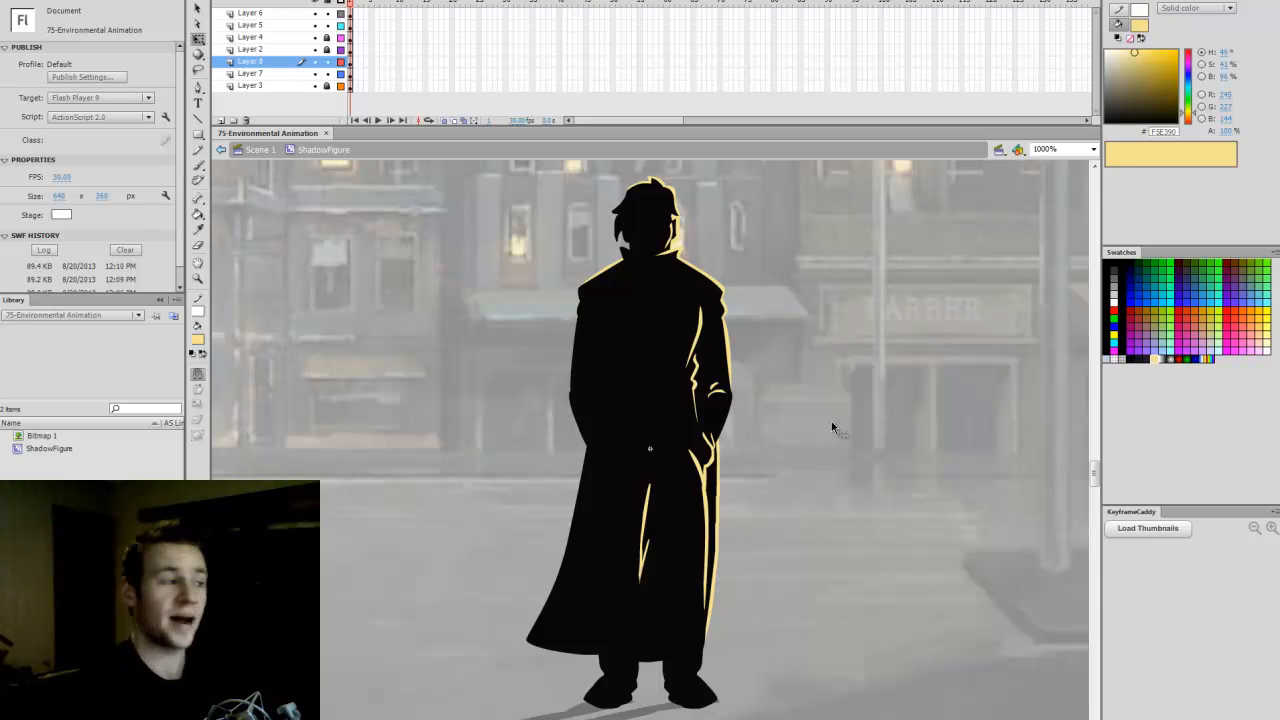
Step: Display Layers 4 and 2 as outlines again and save the file
drag(341, 38, 341, 50)
key(ctrl+s)
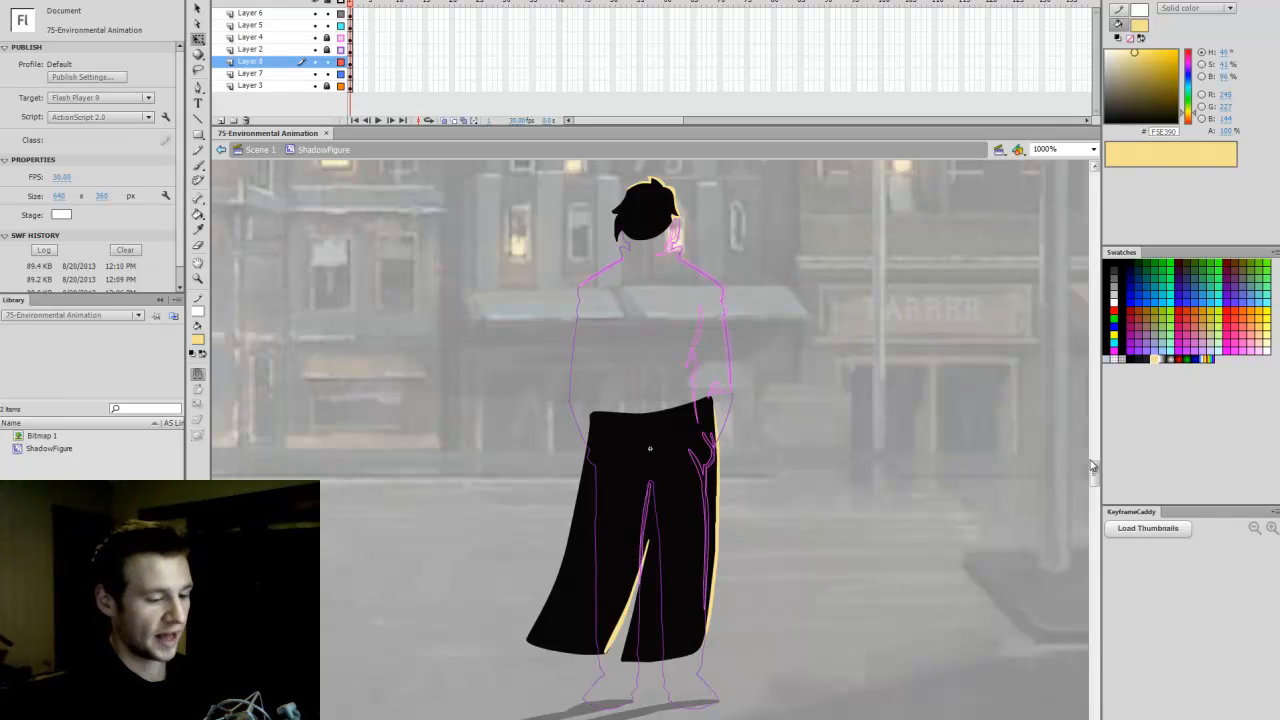
drag(1094, 465, 1095, 466)
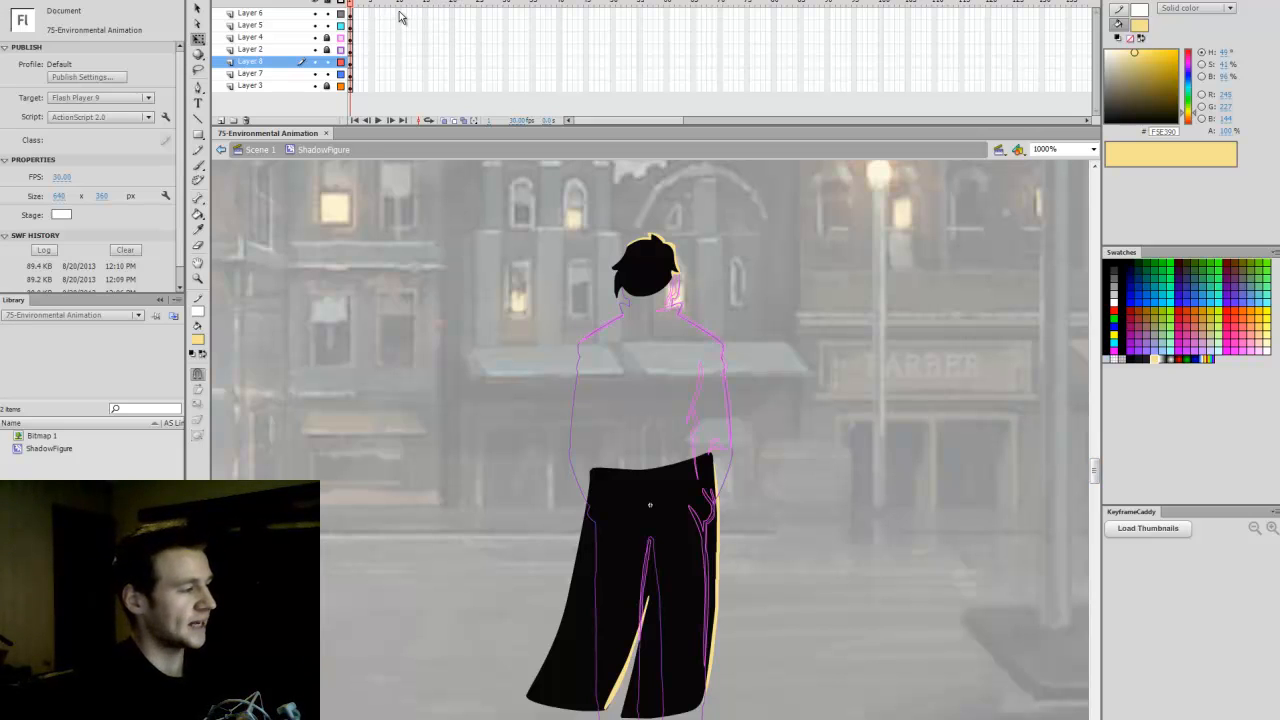
Step: Extend all layers from Layer 6 down to Layer 3 to frame 10
drag(400, 13, 401, 90)
key(F5)
click(838, 367)
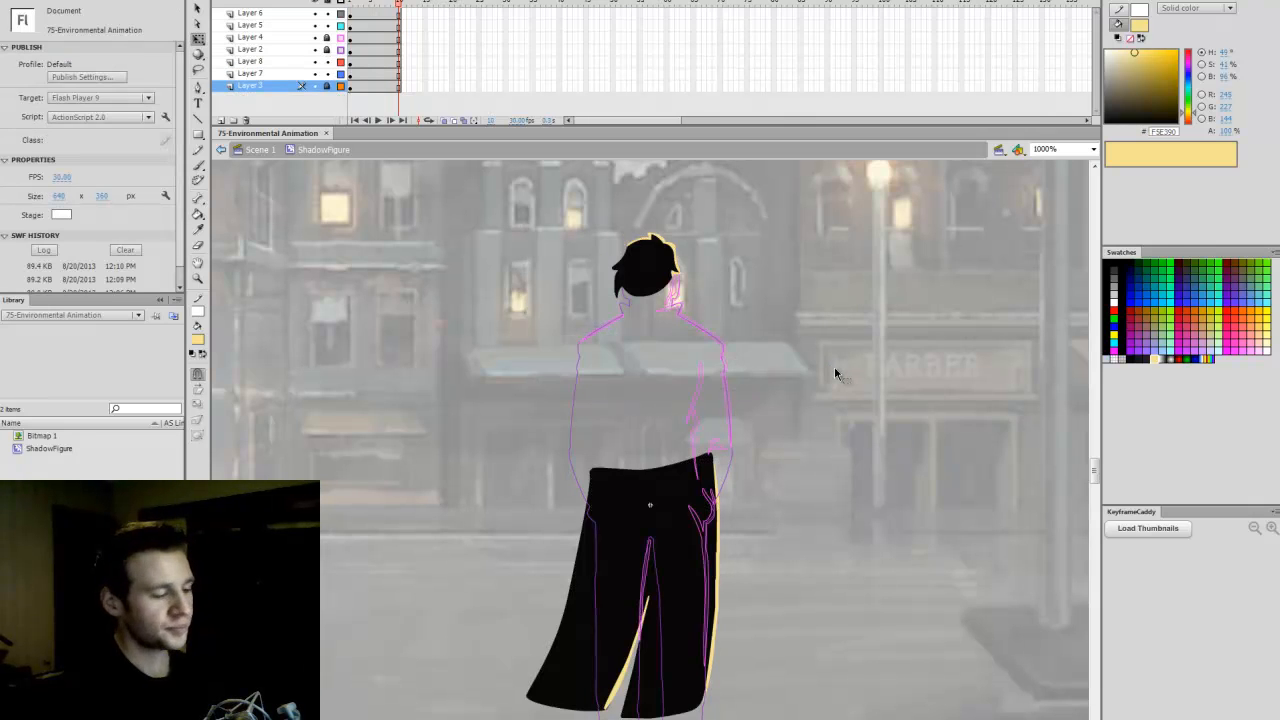
Step: Insert blank keyframes at frame 5 on the hair layer and its rim-light layer, Layers 5 and 6
click(355, 24)
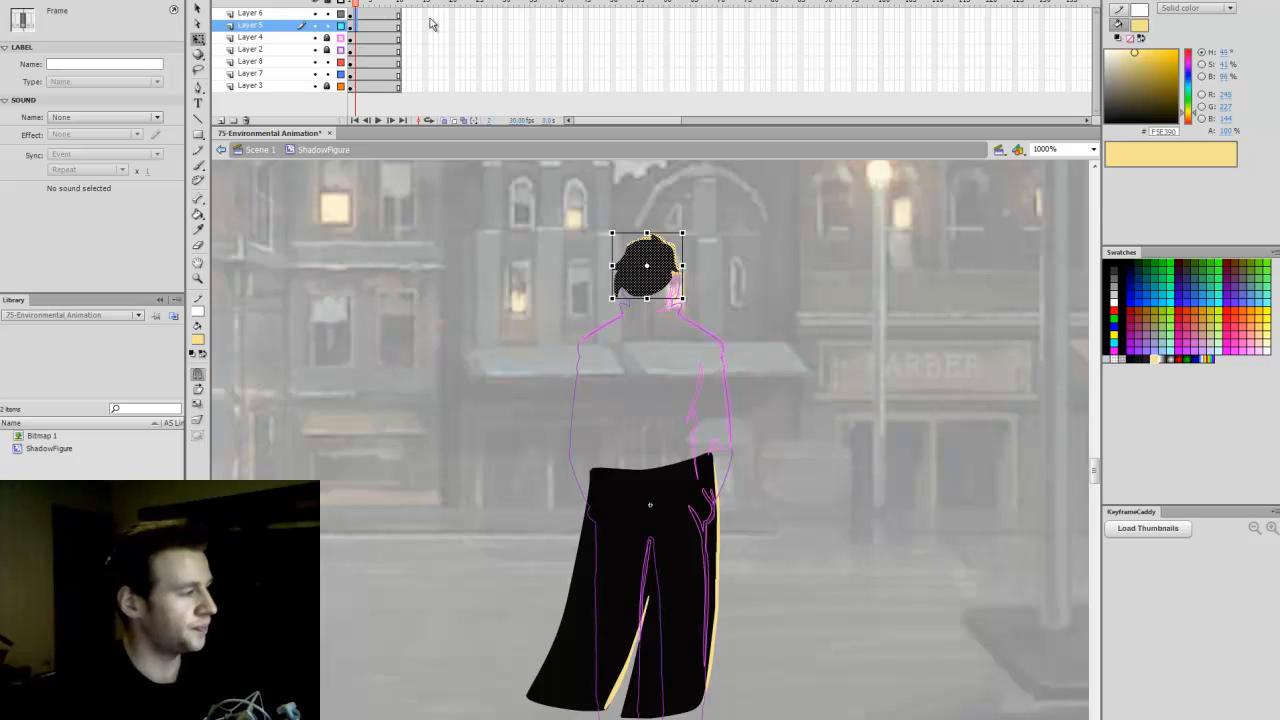
click(373, 4)
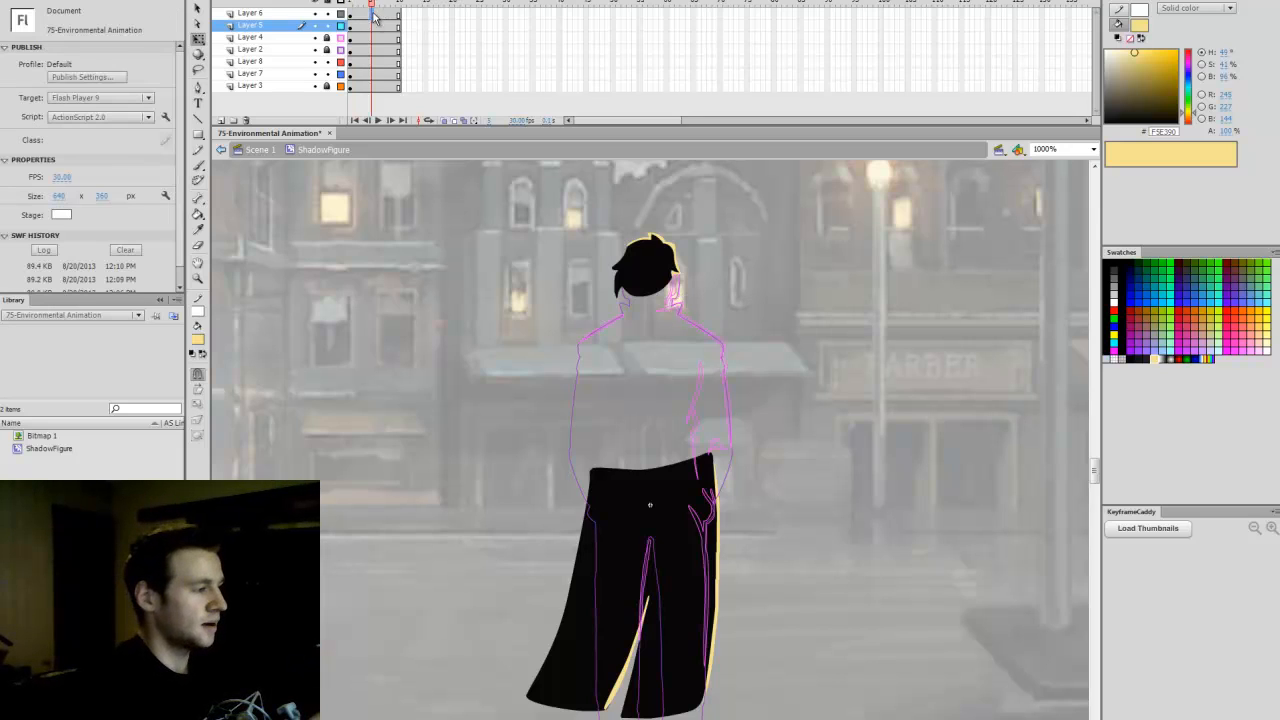
click(373, 22)
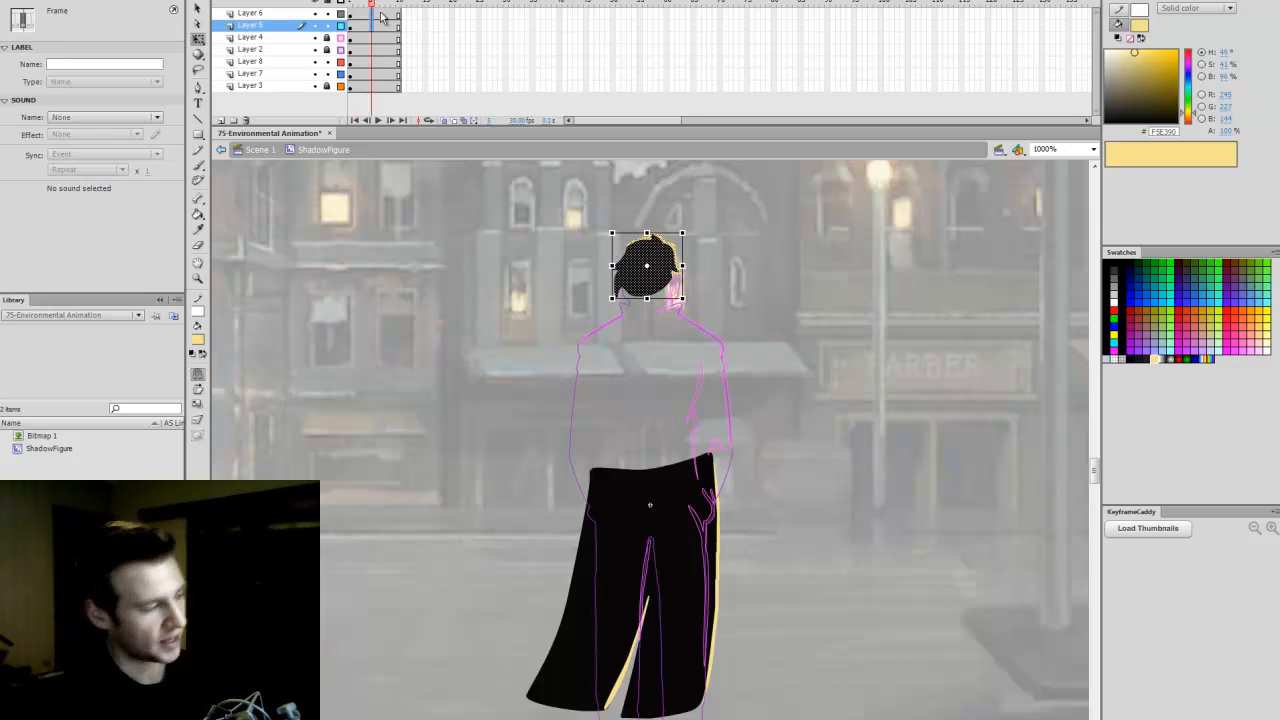
key(F7)
click(783, 303)
Step: Sample the near-black hair fill #080607 from frame 4 of Layer 5 and return to frame 5
click(367, 26)
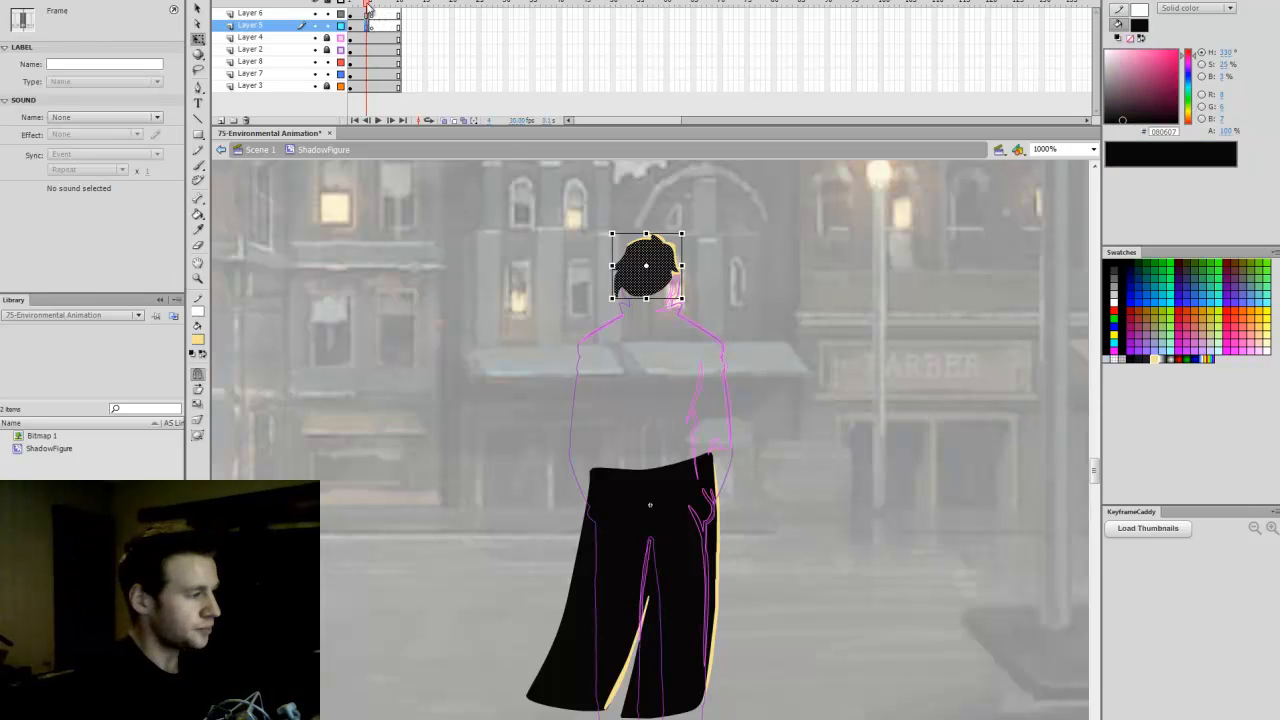
click(367, 8)
key(i)
click(645, 269)
key(period)
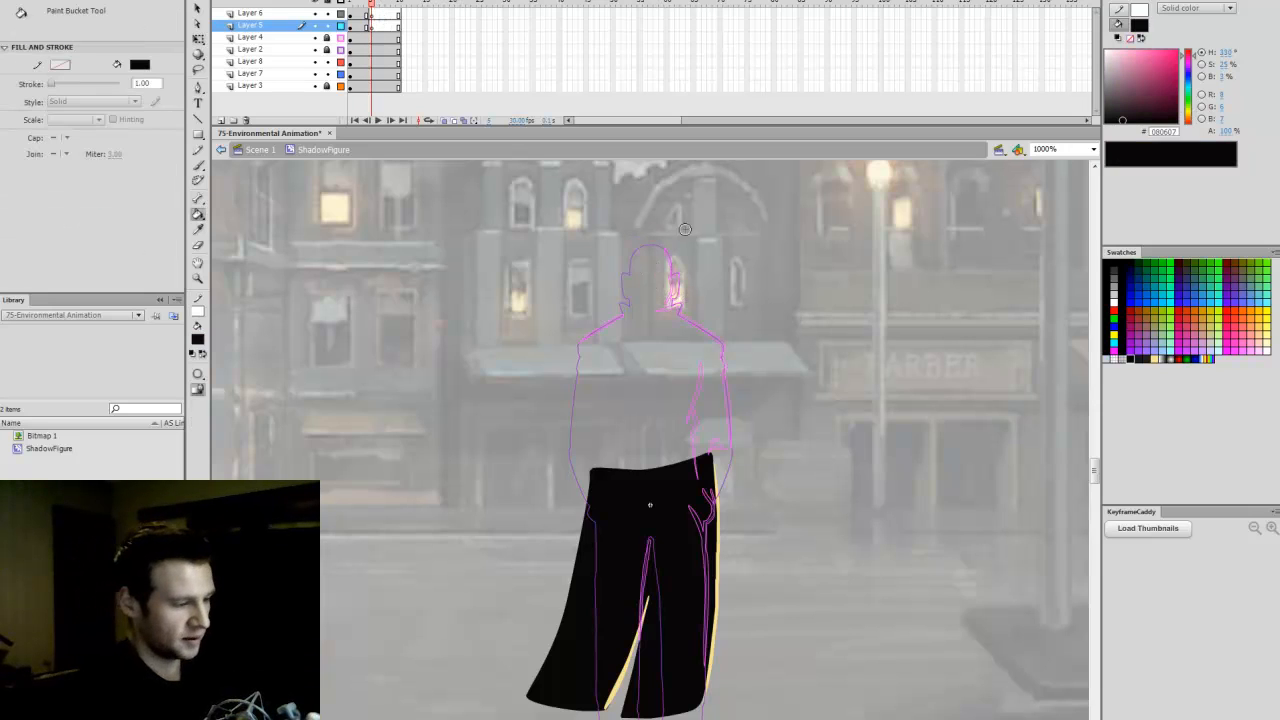
Step: Turn on onion skinning to ghost the previous hair drawing and select frame 5 of Layer 5 for brushing
key(b)
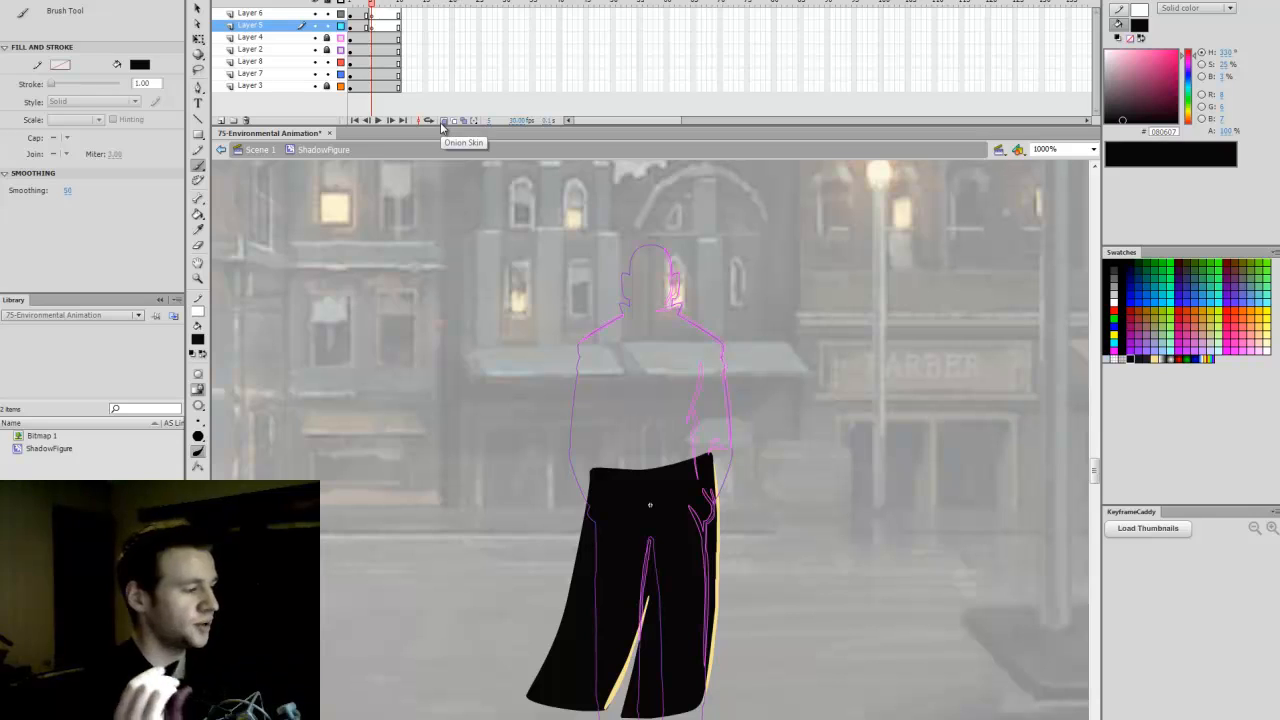
click(445, 120)
drag(360, 3, 373, 13)
click(373, 26)
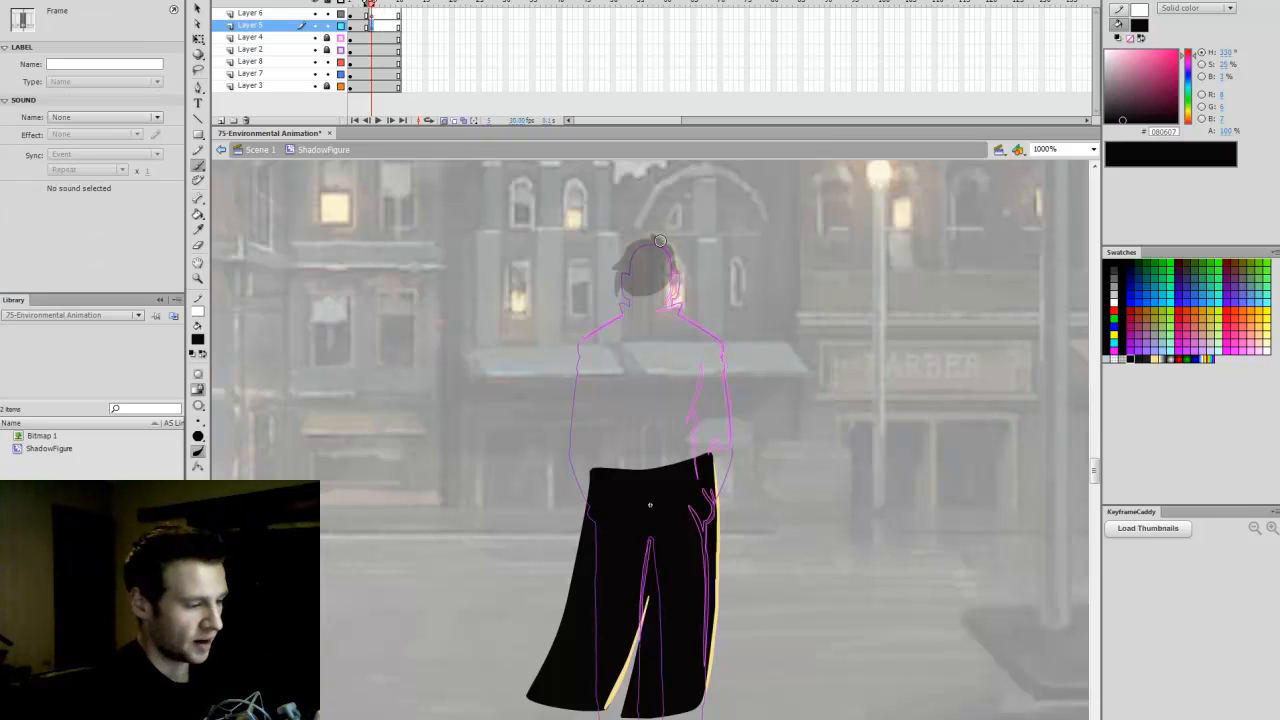
Step: Paint a slightly altered hair silhouette over the ghosted drawing on frame 5 and fill it with near-black #080607
mouse_move(648, 241)
mouse_down()
mouse_move(675, 254)
mouse_move(643, 237)
mouse_up()
key(ctrl+z)
key(ctrl+z)
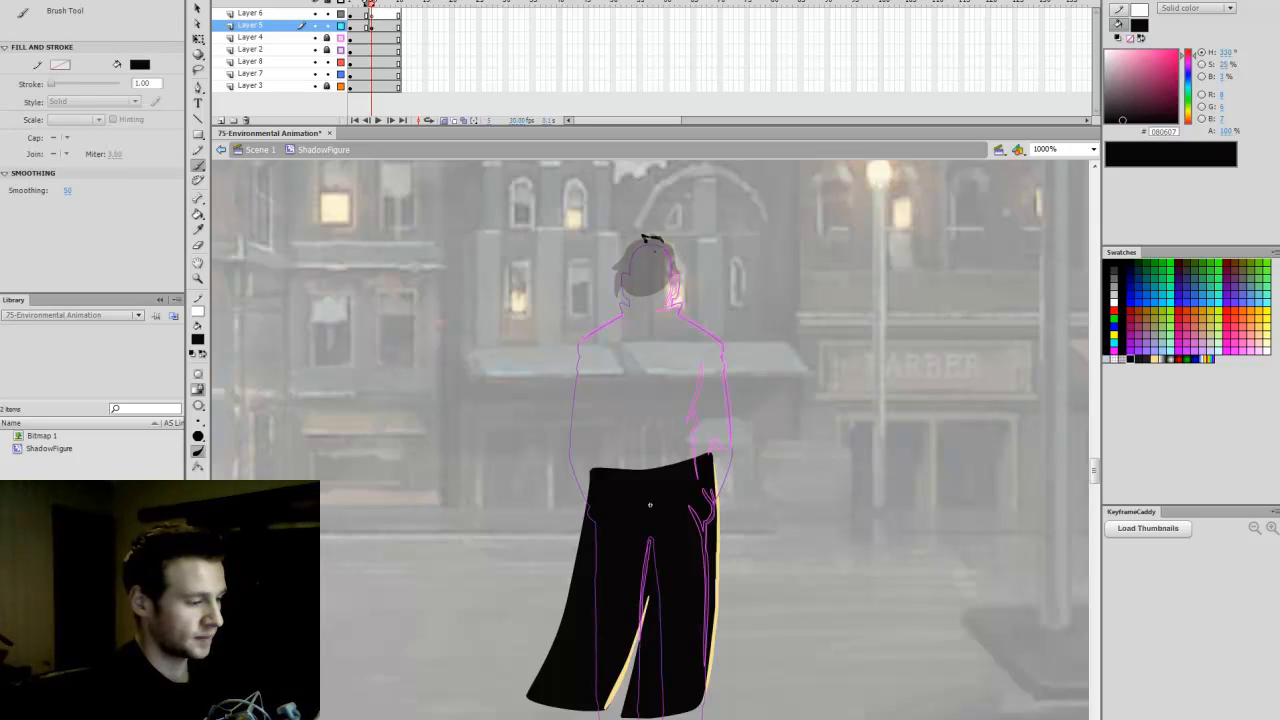
key(ctrl+z)
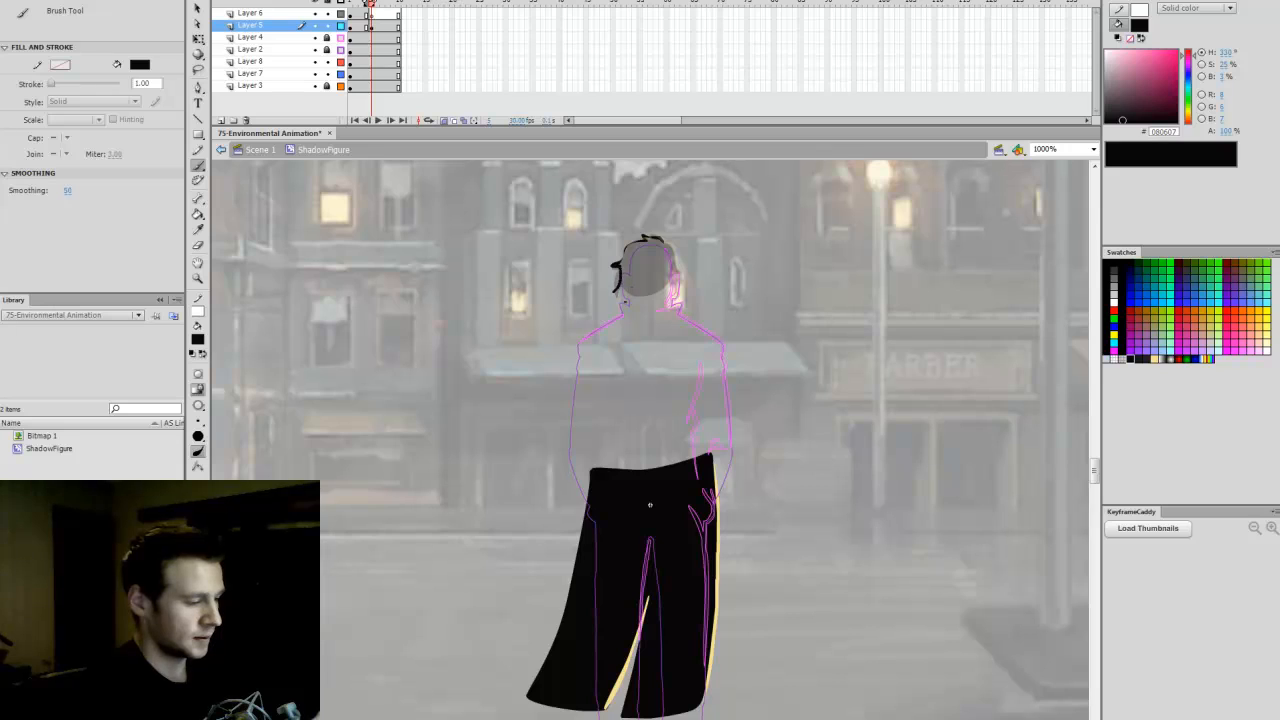
drag(616, 291, 625, 282)
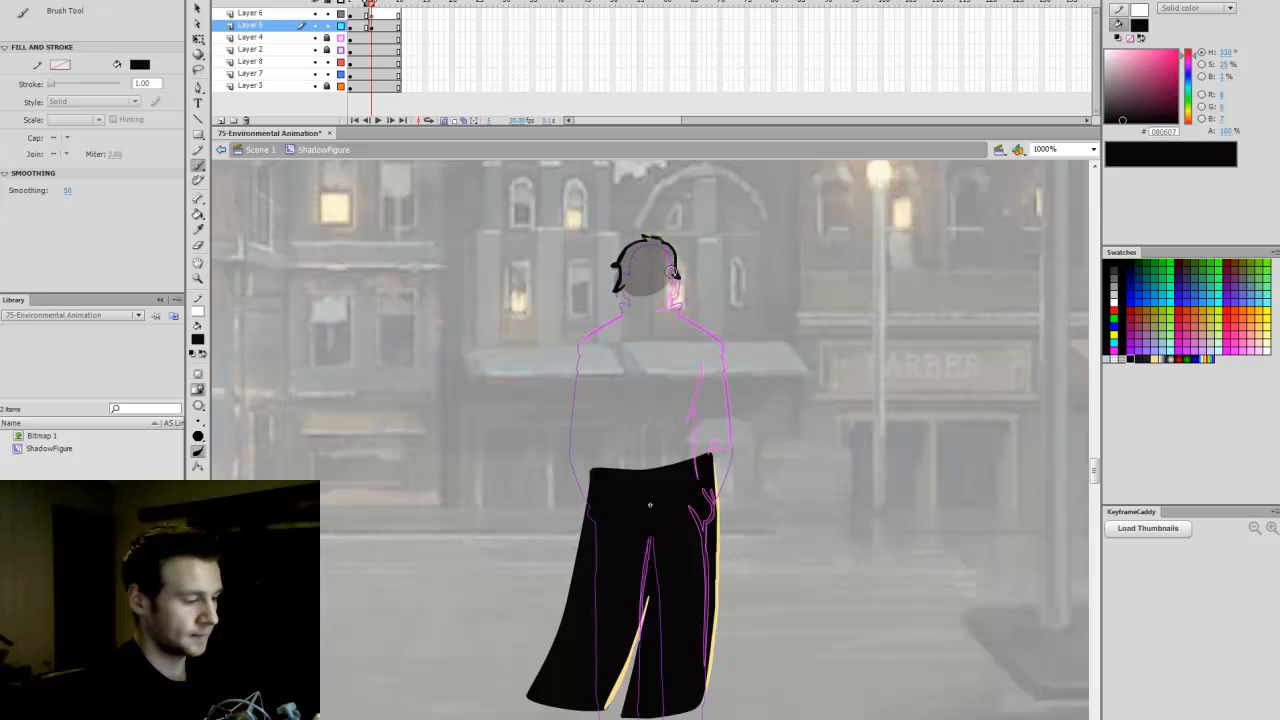
mouse_move(673, 271)
mouse_down()
mouse_move(628, 287)
mouse_move(664, 288)
mouse_move(645, 262)
mouse_up()
key(z)
click(650, 262)
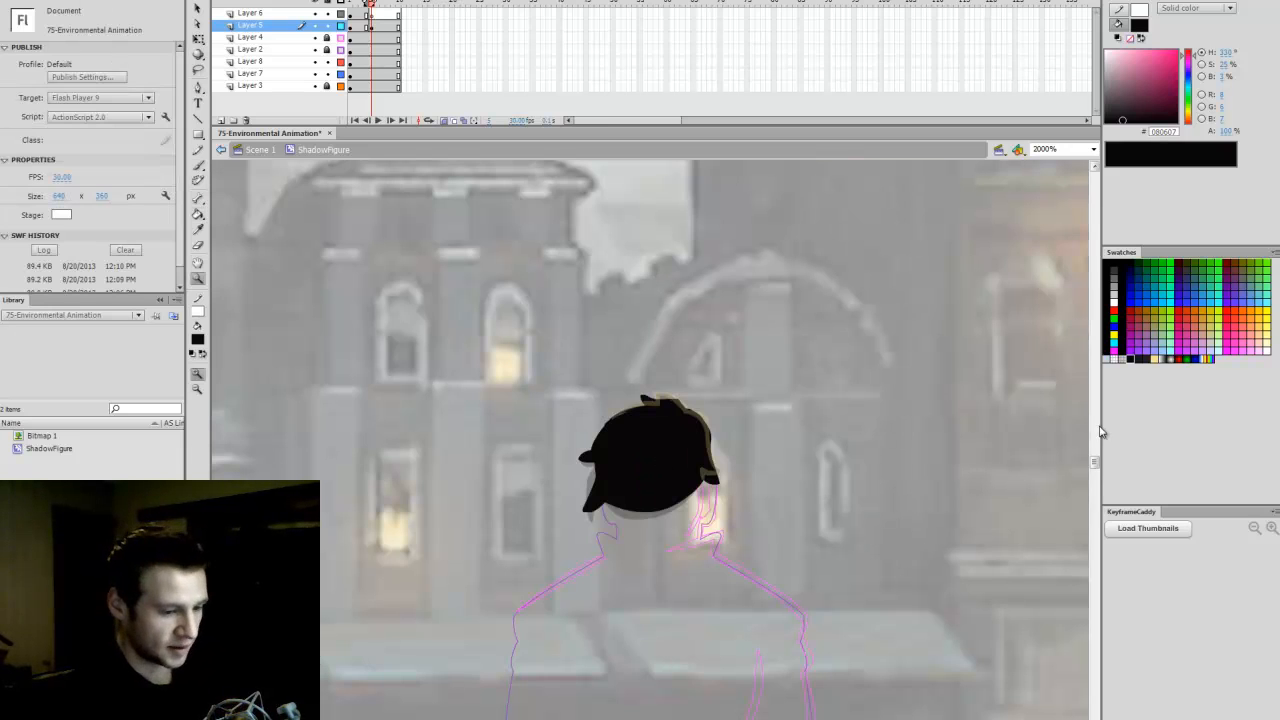
Step: Hide rim-light Layer 6 and touch up the left tuft of the frame 5 hair silhouette with near-black #080607
drag(1095, 461, 1092, 463)
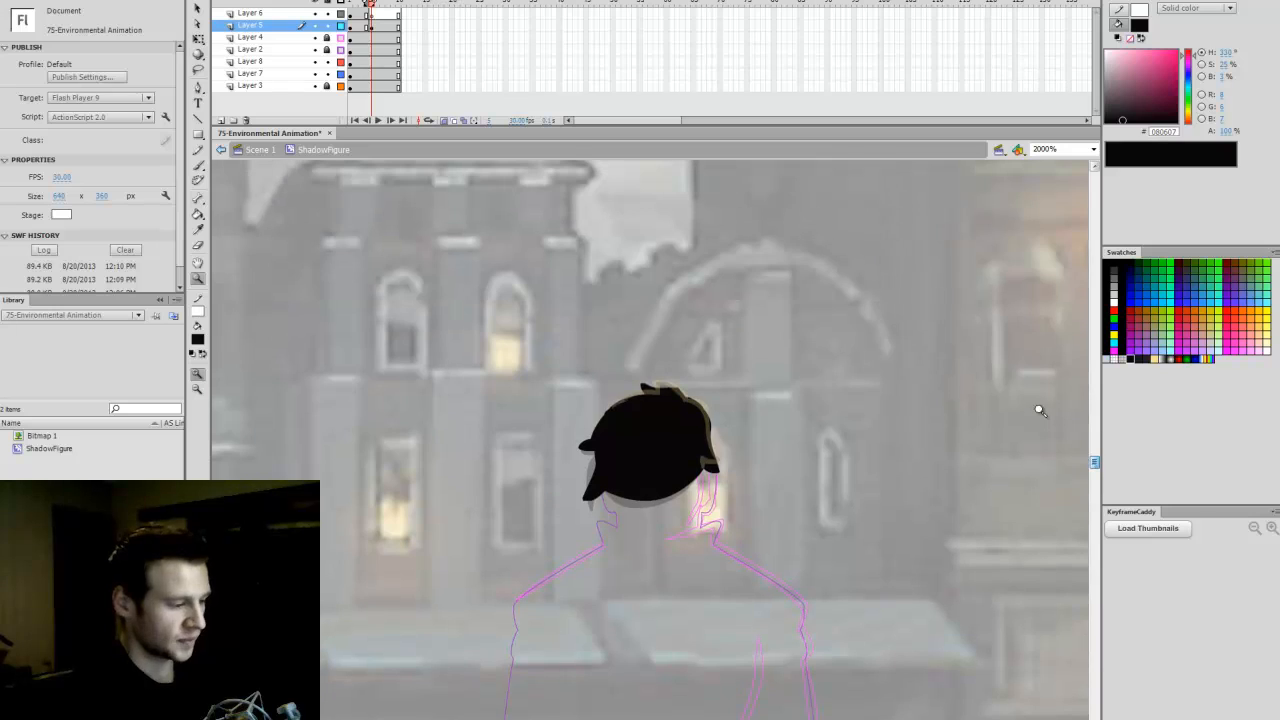
key(b)
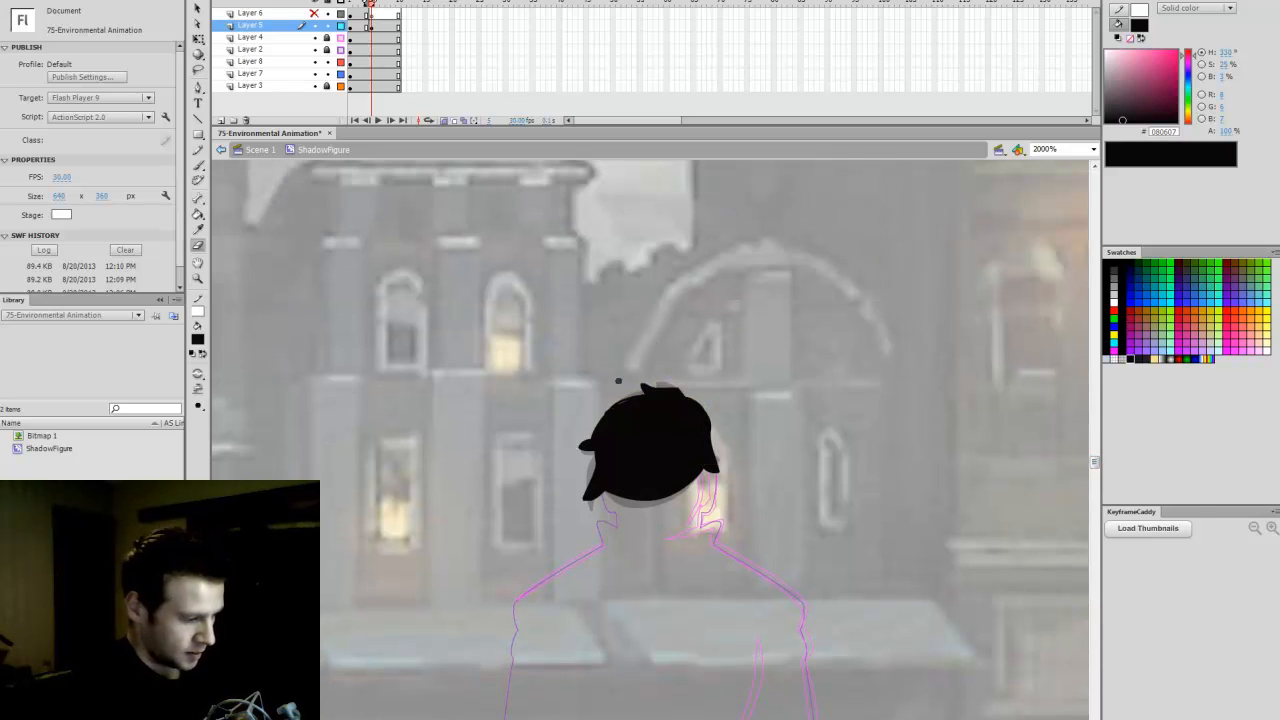
key(k)
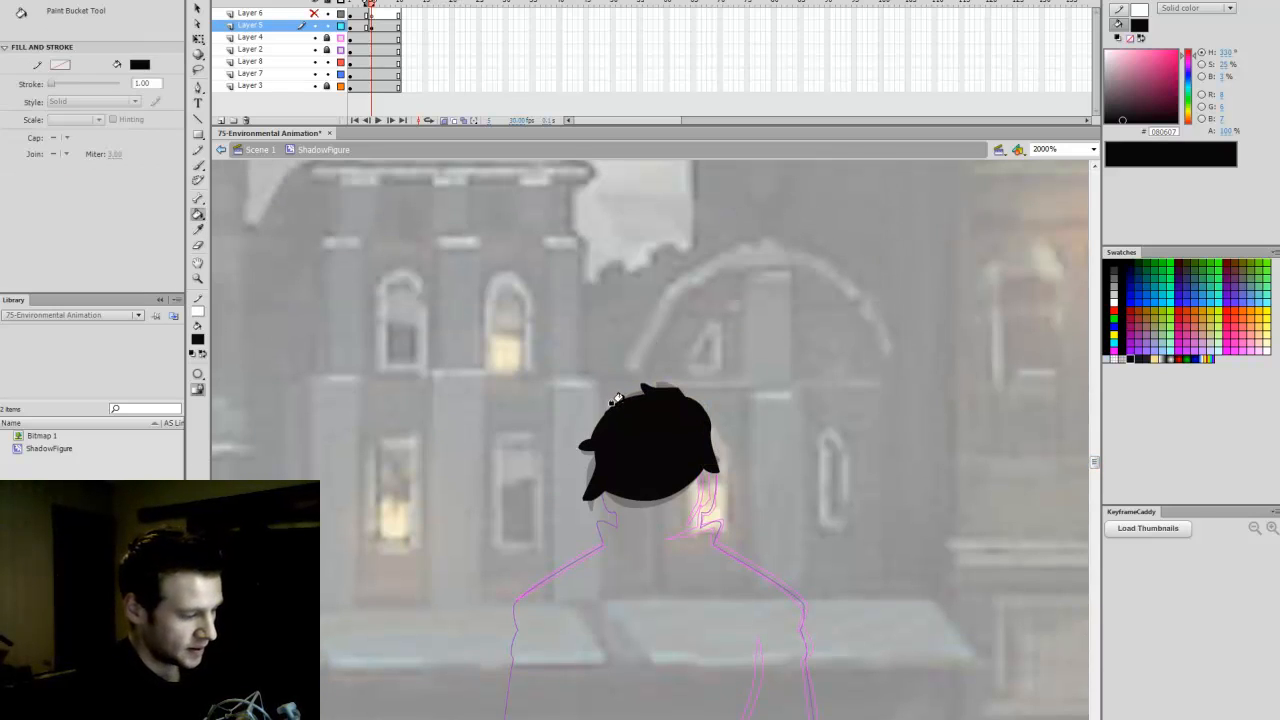
key(b)
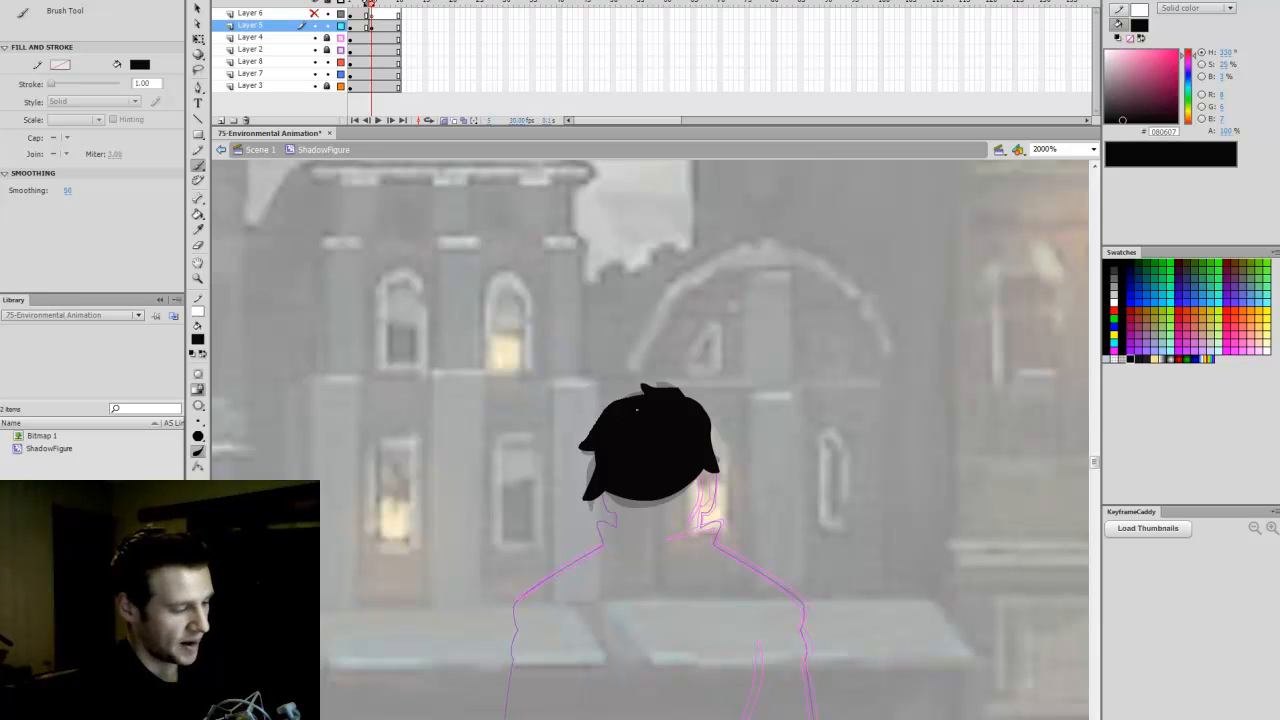
Step: Flip back and forth between frames 4 and 5 to compare the two hair drawings
key(comma)
key(period)
key(comma)
key(period)
key(comma)
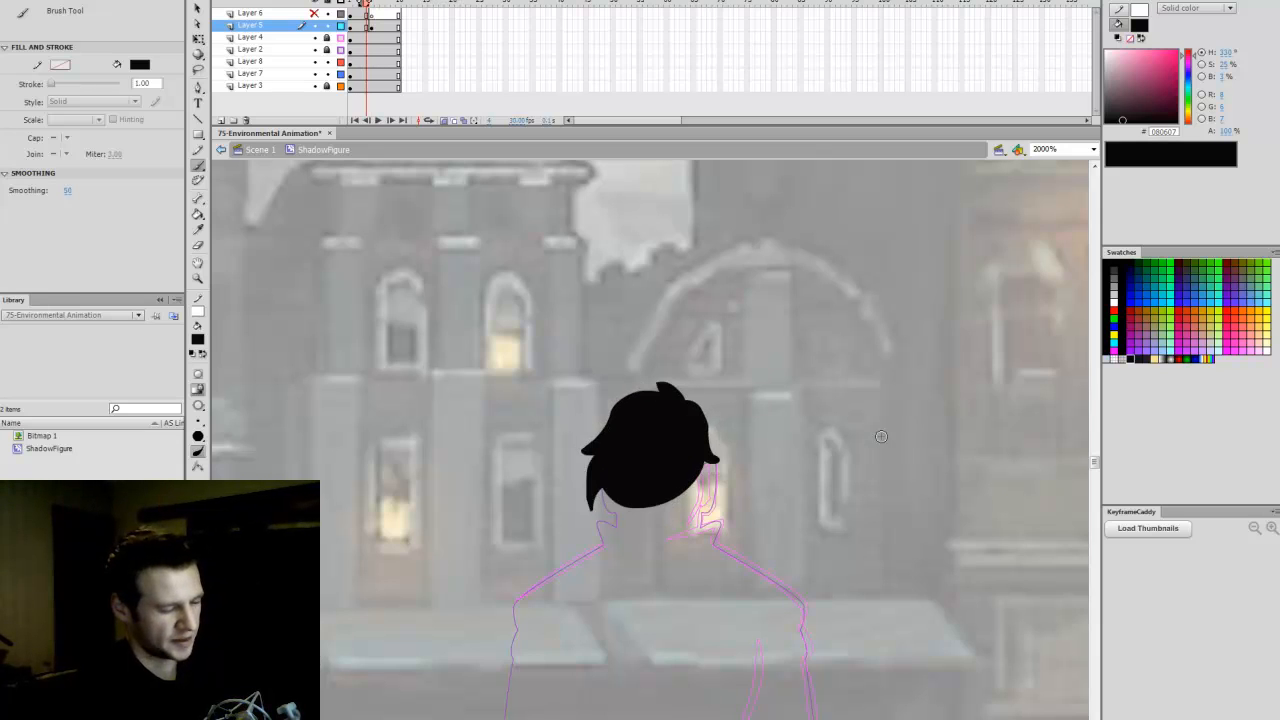
key(period)
scroll(1100, 466, down, 1)
key(comma)
key(period)
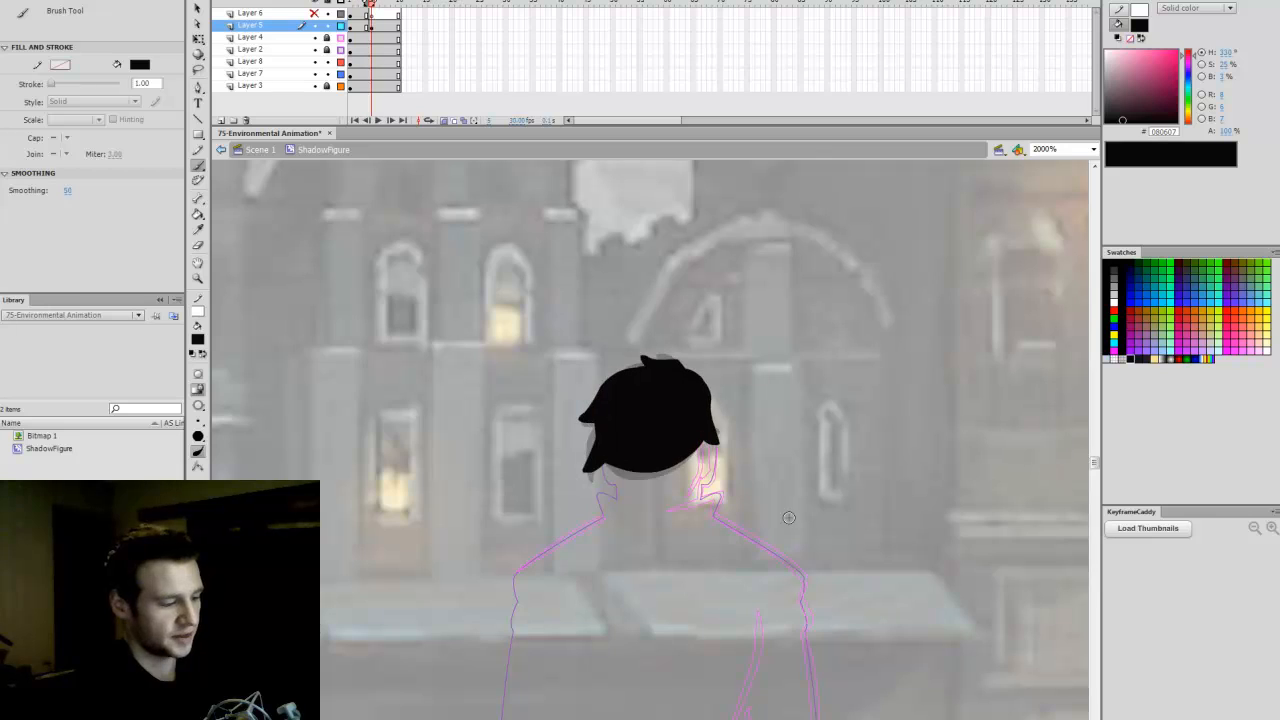
key(comma)
key(period)
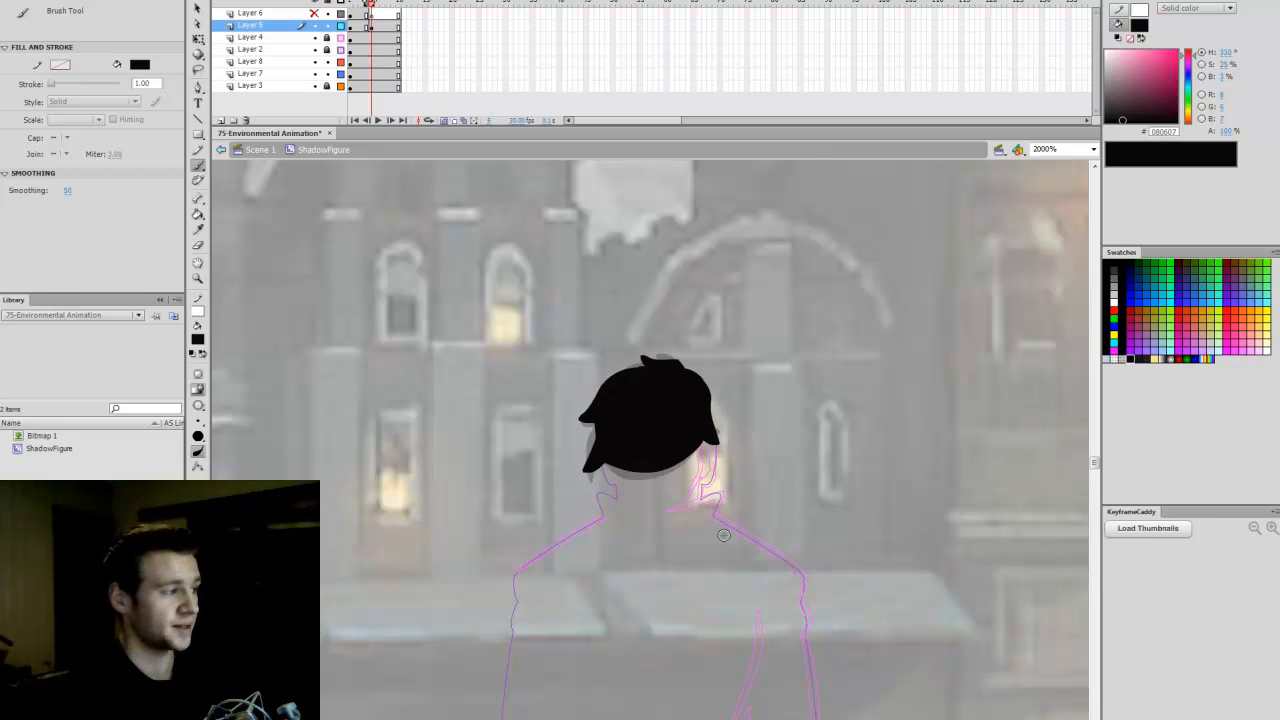
key(comma)
Step: Try trimming all layers so the timeline ends at frame 5
drag(371, 14, 350, 117)
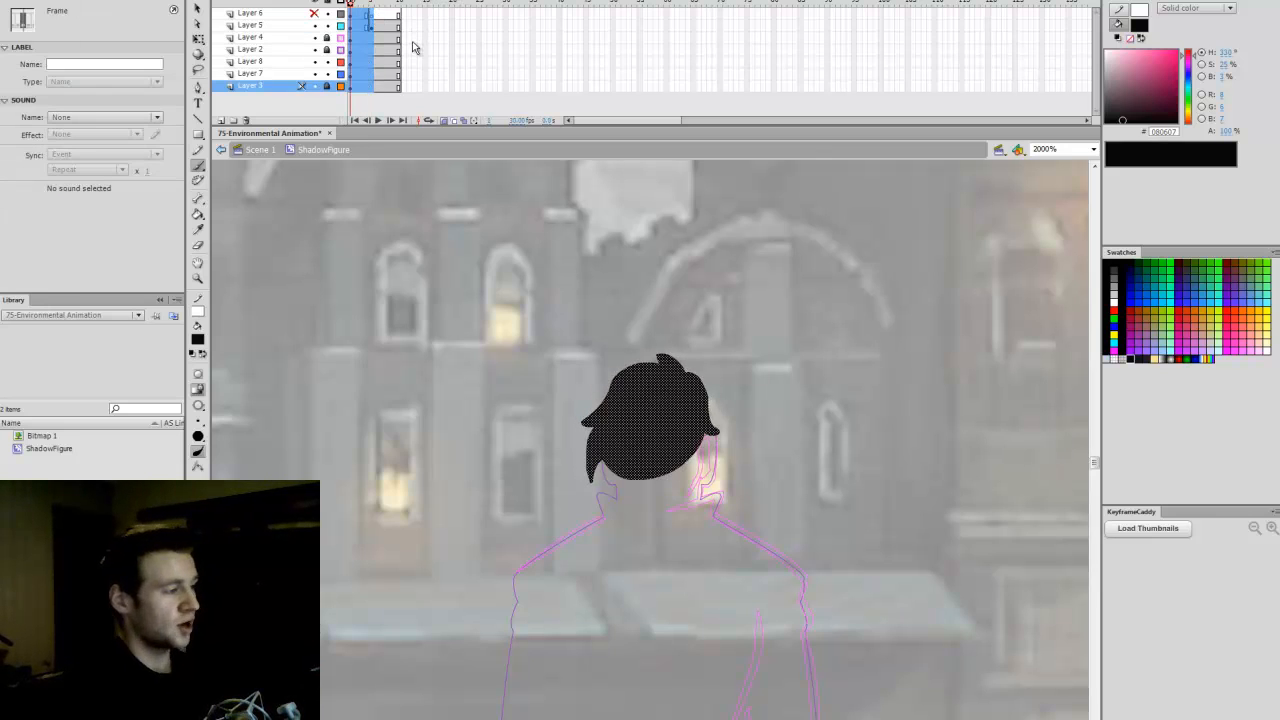
drag(404, 14, 354, 90)
key(ctrl+z)
click(372, 26)
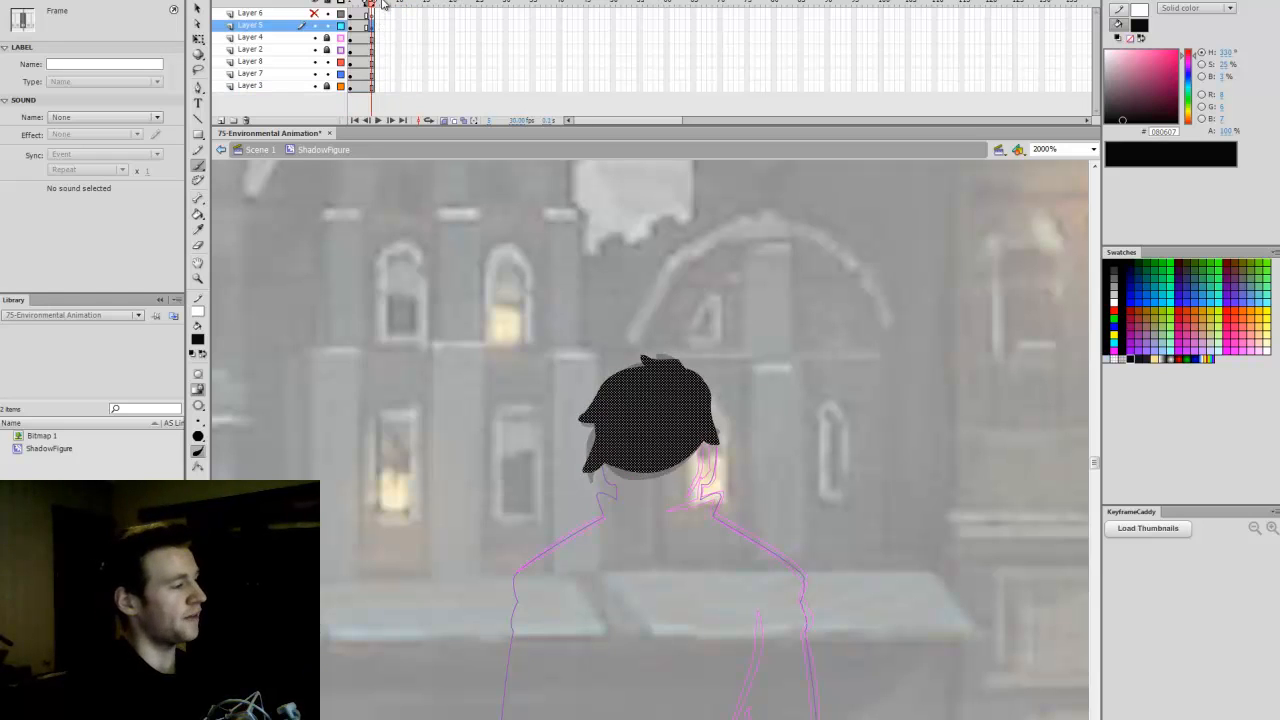
click(382, 3)
key(q)
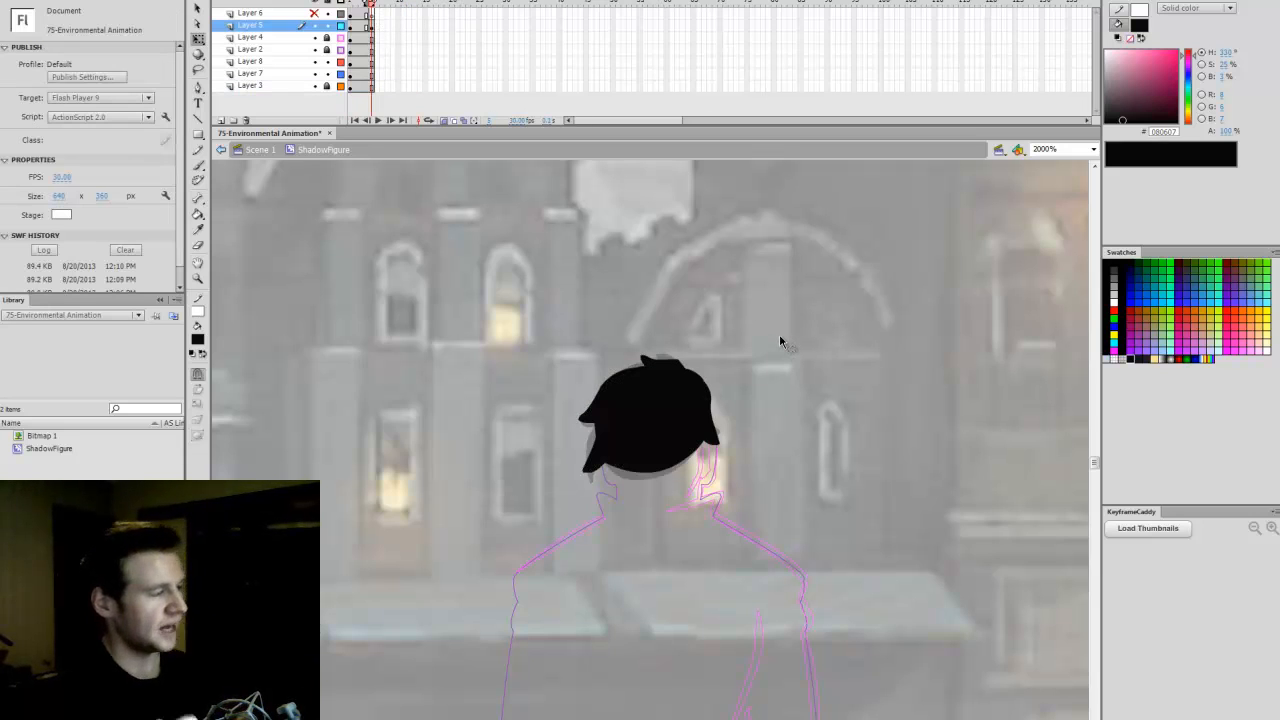
Step: Undo the frame removal across all layers and return to frame 5 of Layer 5
key(ctrl+z)
key(ctrl+z)
key(ctrl+z)
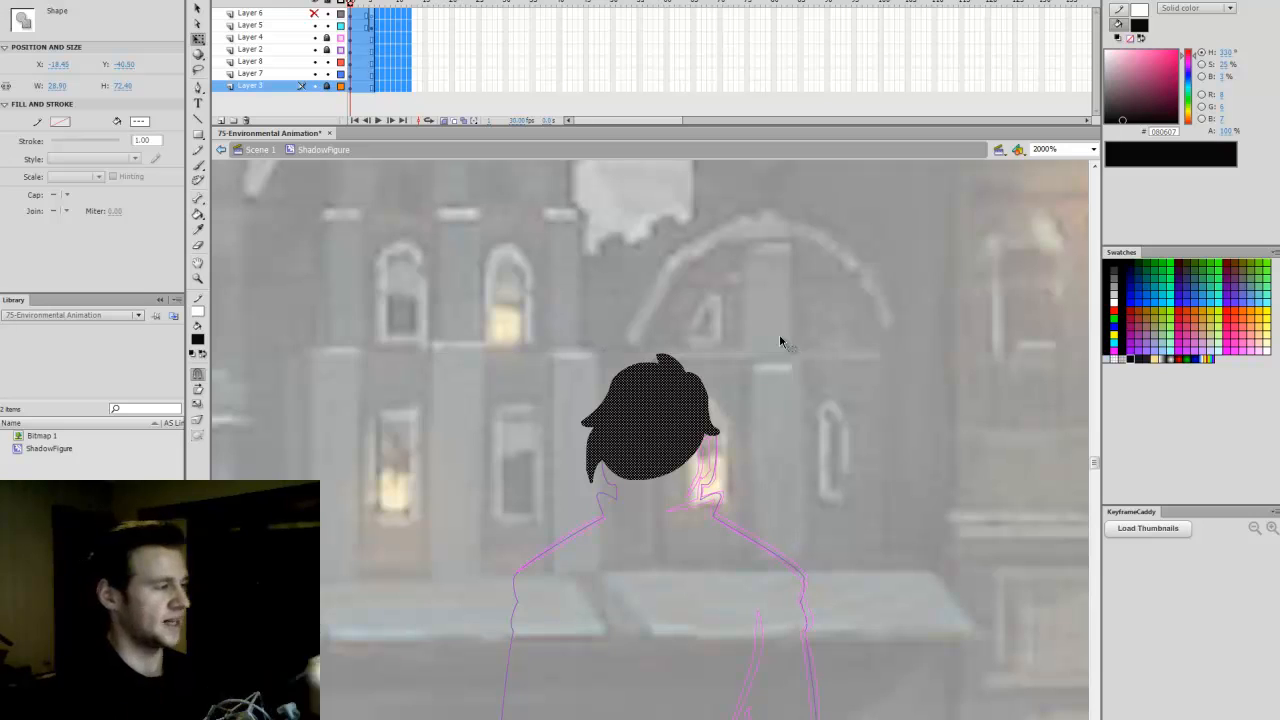
click(370, 22)
click(766, 370)
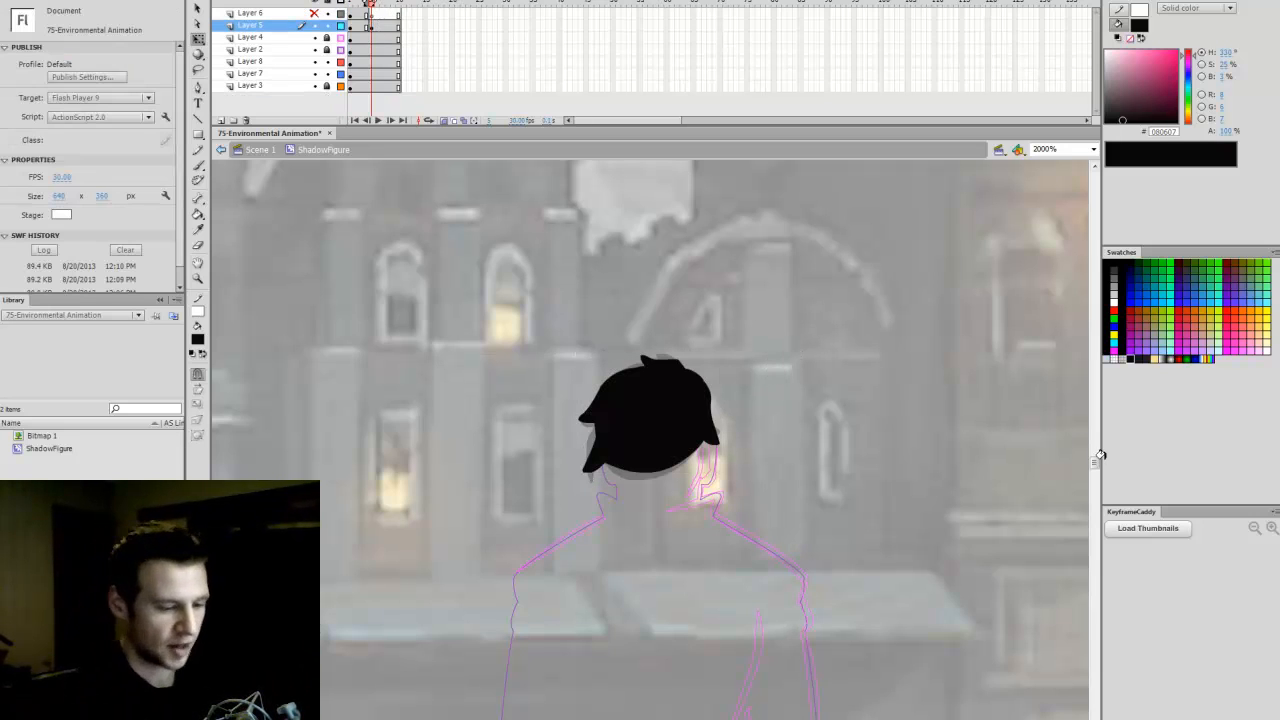
Step: Insert a blank keyframe at frame 4 of Layer 5 and extend the onion skin range to include frame 5
scroll(1096, 466, down, 2)
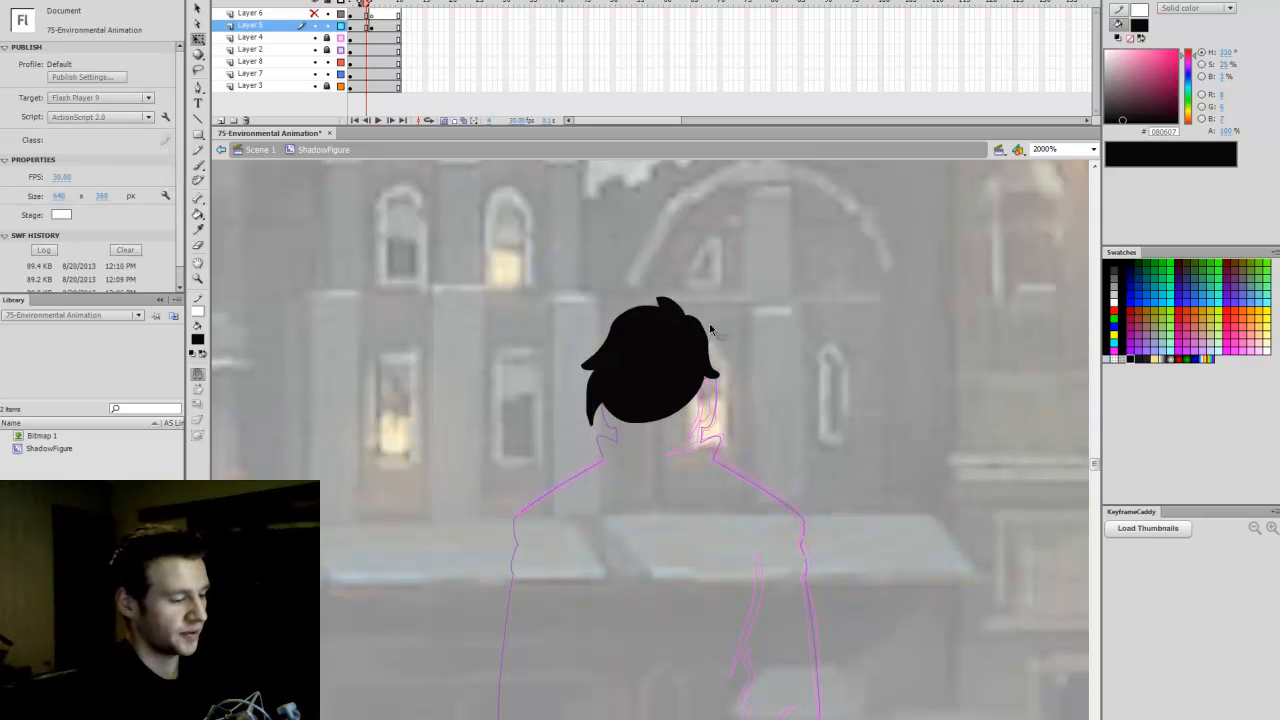
click(370, 24)
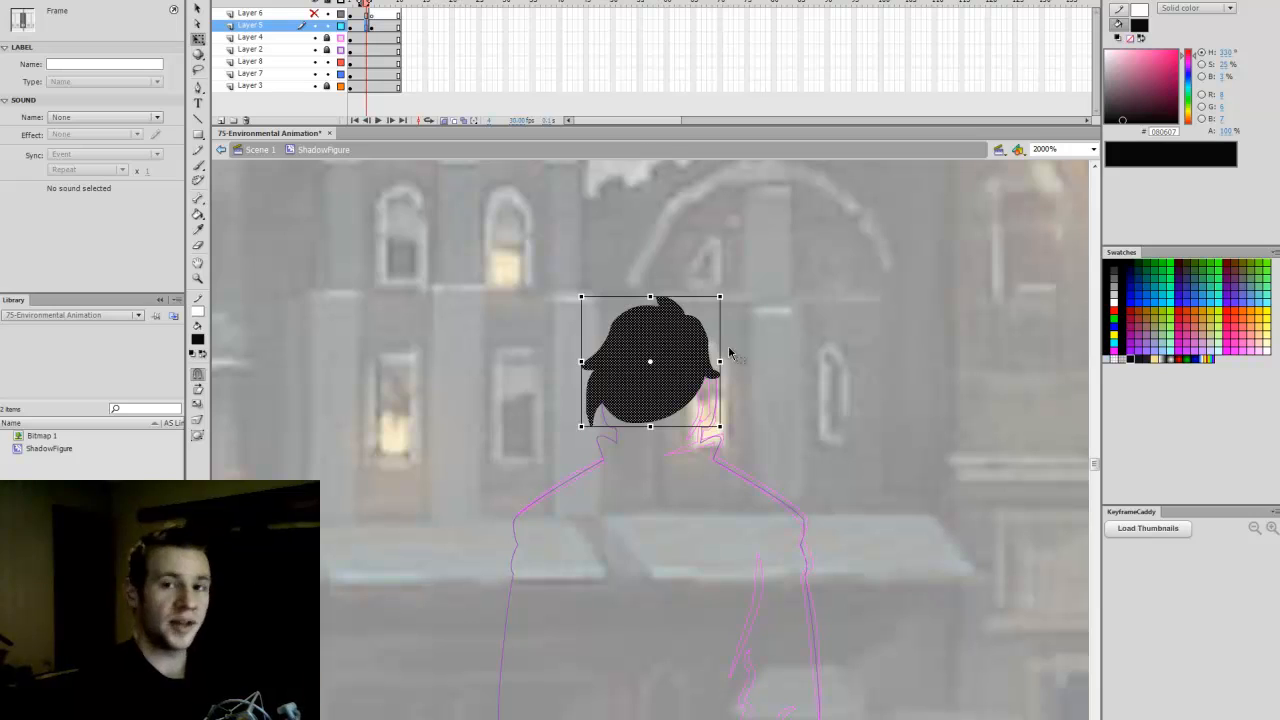
key(F7)
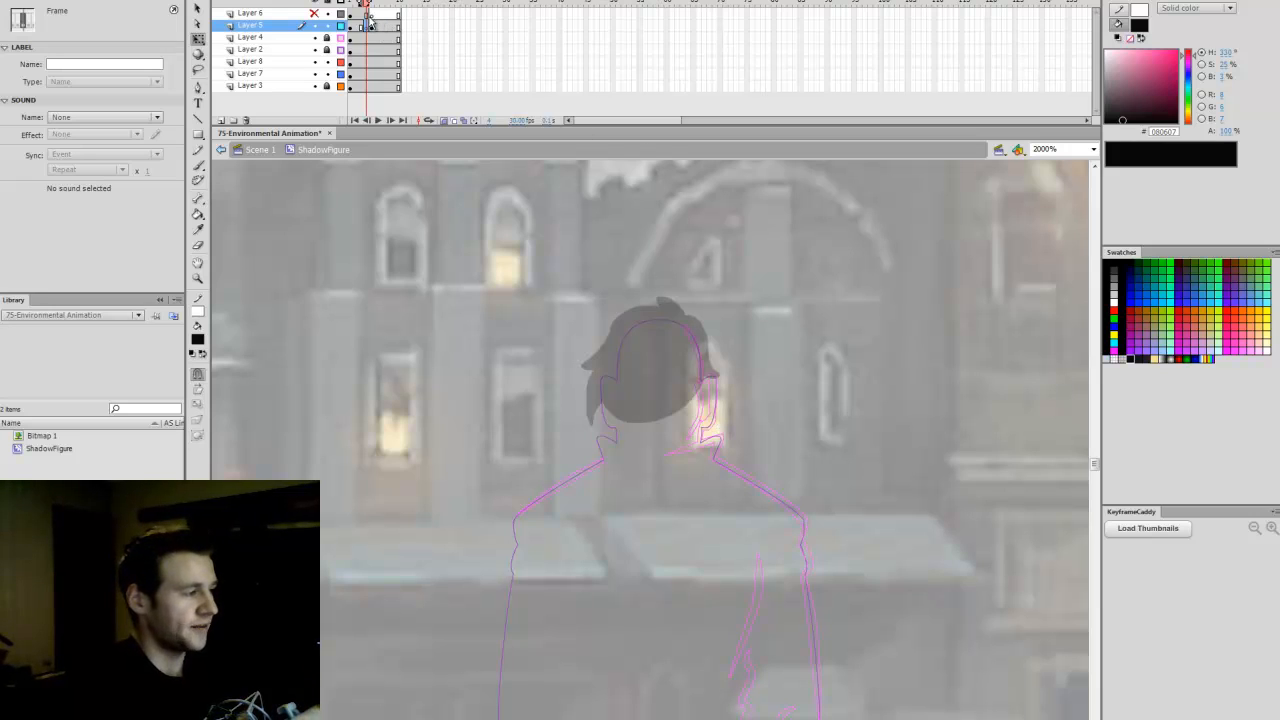
drag(371, 3, 376, 3)
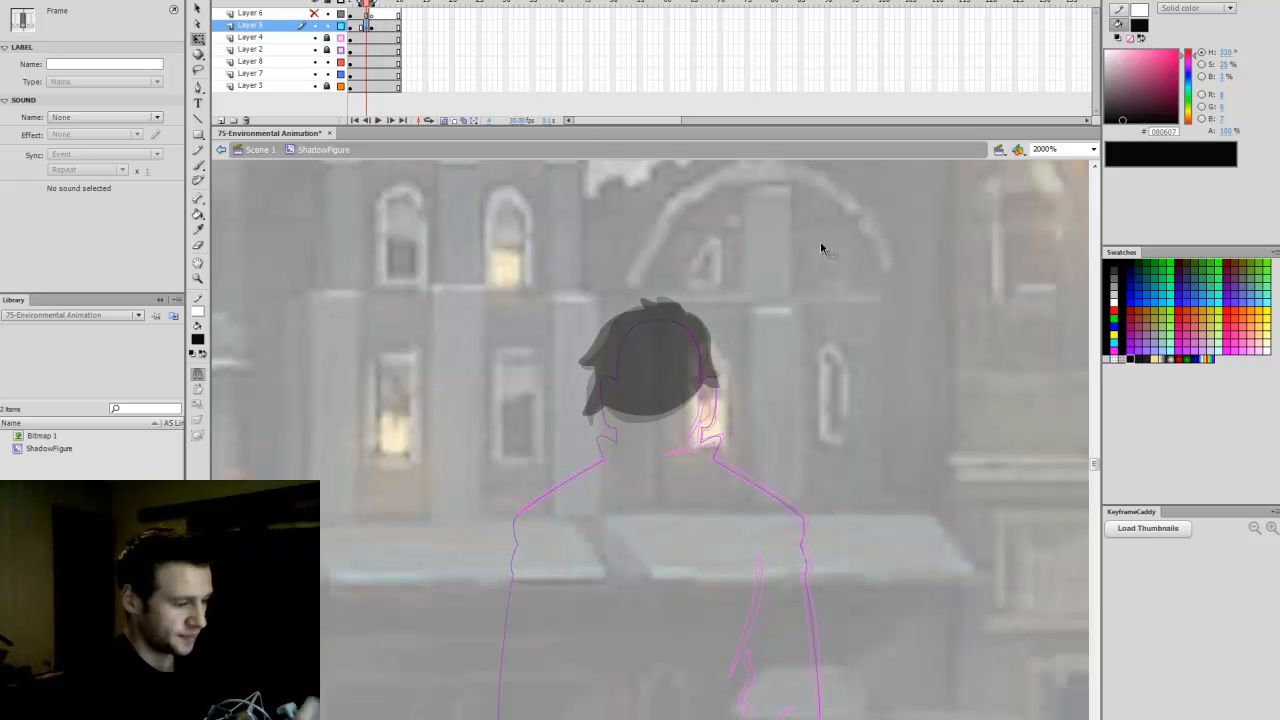
Step: Paint an in-between hair silhouette on frame 4, fill it with near-black #080607, and compare it with the neighbouring frames
key(b)
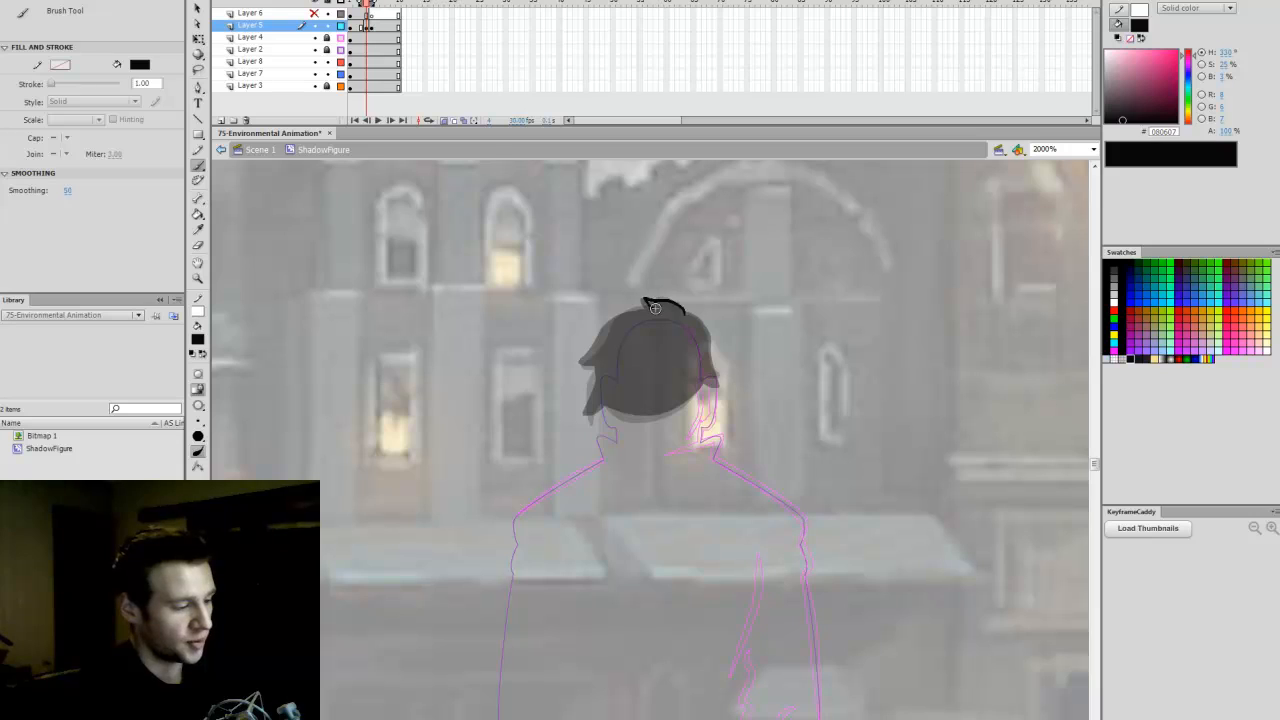
drag(655, 308, 654, 306)
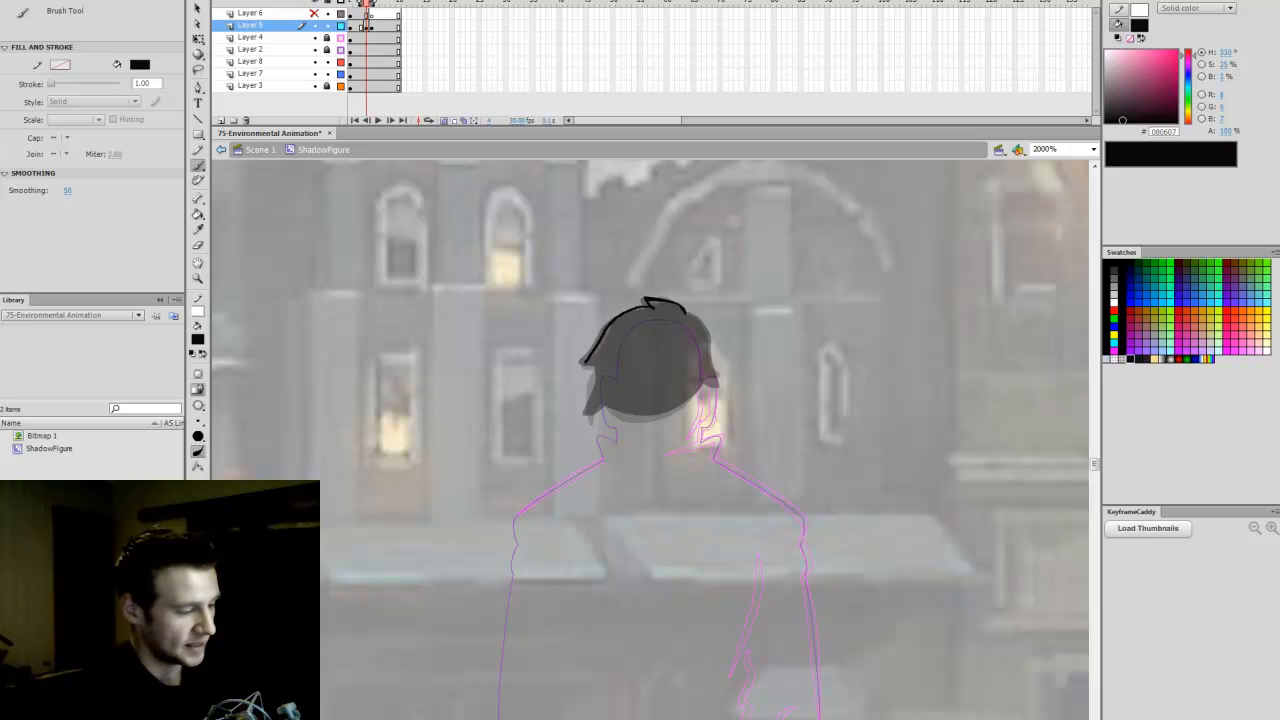
drag(597, 366, 597, 367)
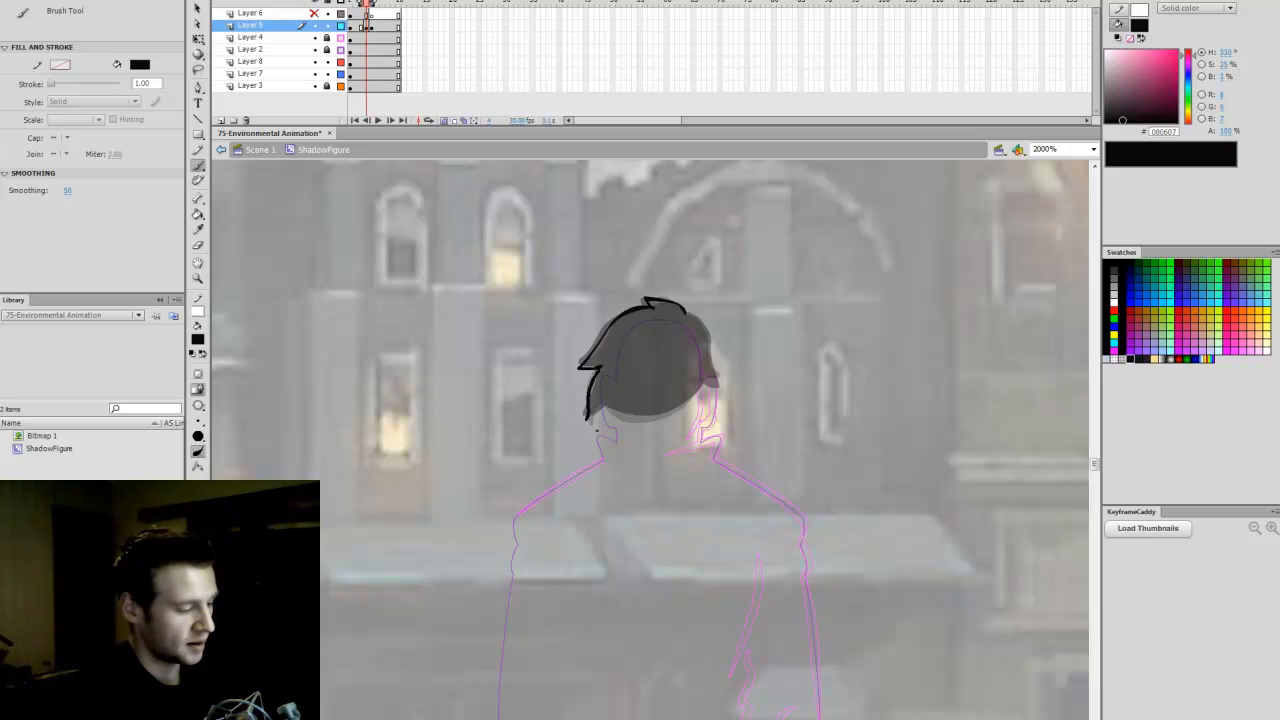
mouse_move(587, 419)
mouse_down()
mouse_move(658, 428)
mouse_move(699, 412)
mouse_move(707, 380)
mouse_up()
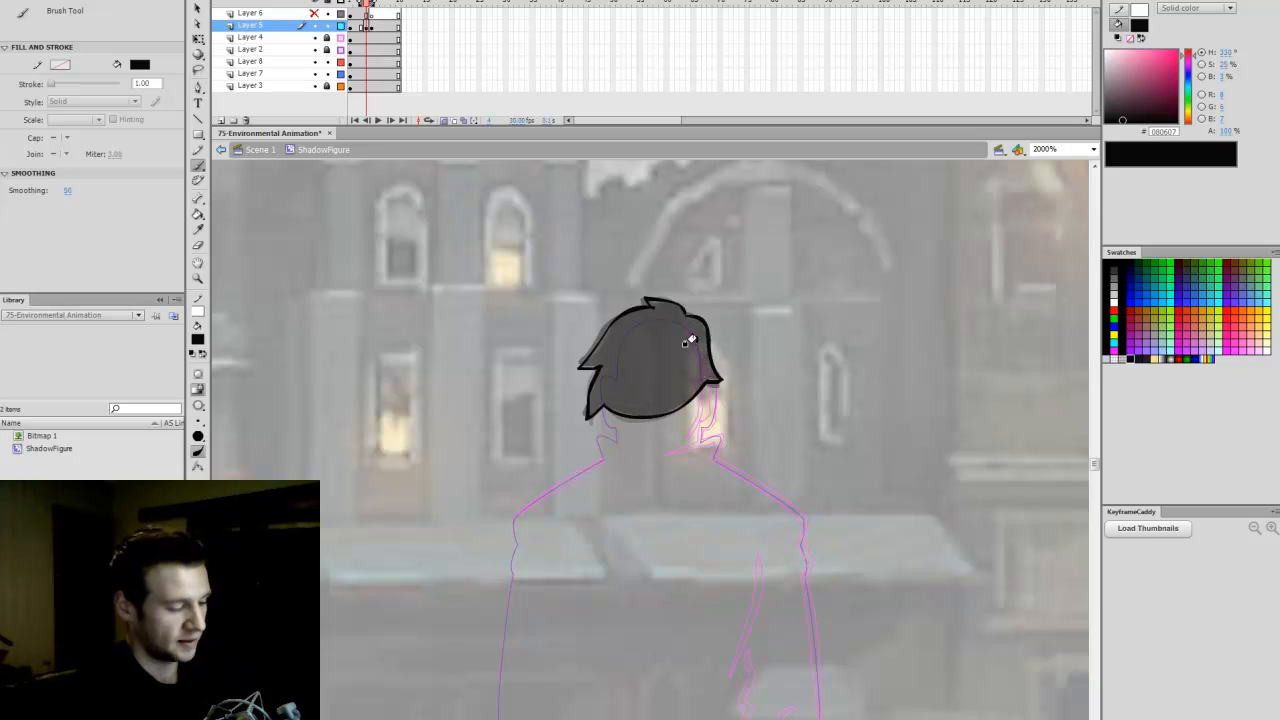
key(k)
click(688, 410)
key(comma)
key(comma)
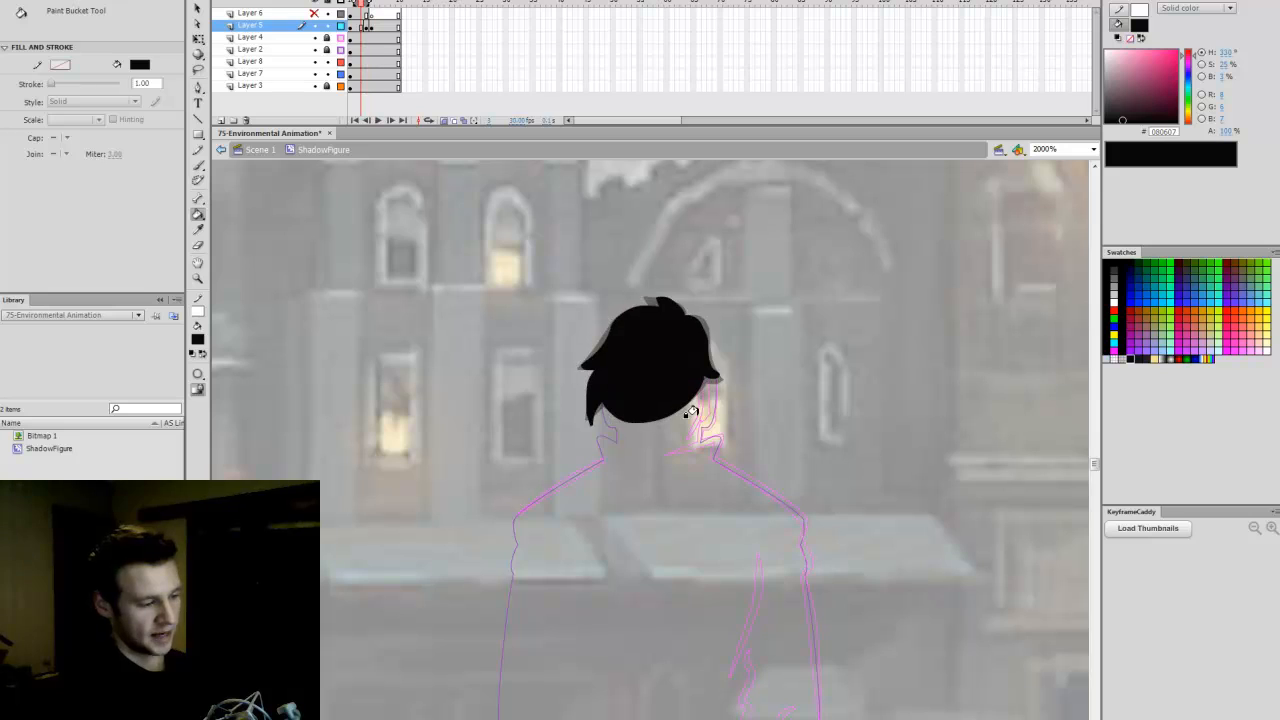
key(period)
key(period)
Step: Move the in-between hair drawing from frame 4 to frame 3 of Layer 5 and prepare an empty keyframe at frame 2
drag(366, 14, 367, 27)
click(367, 27)
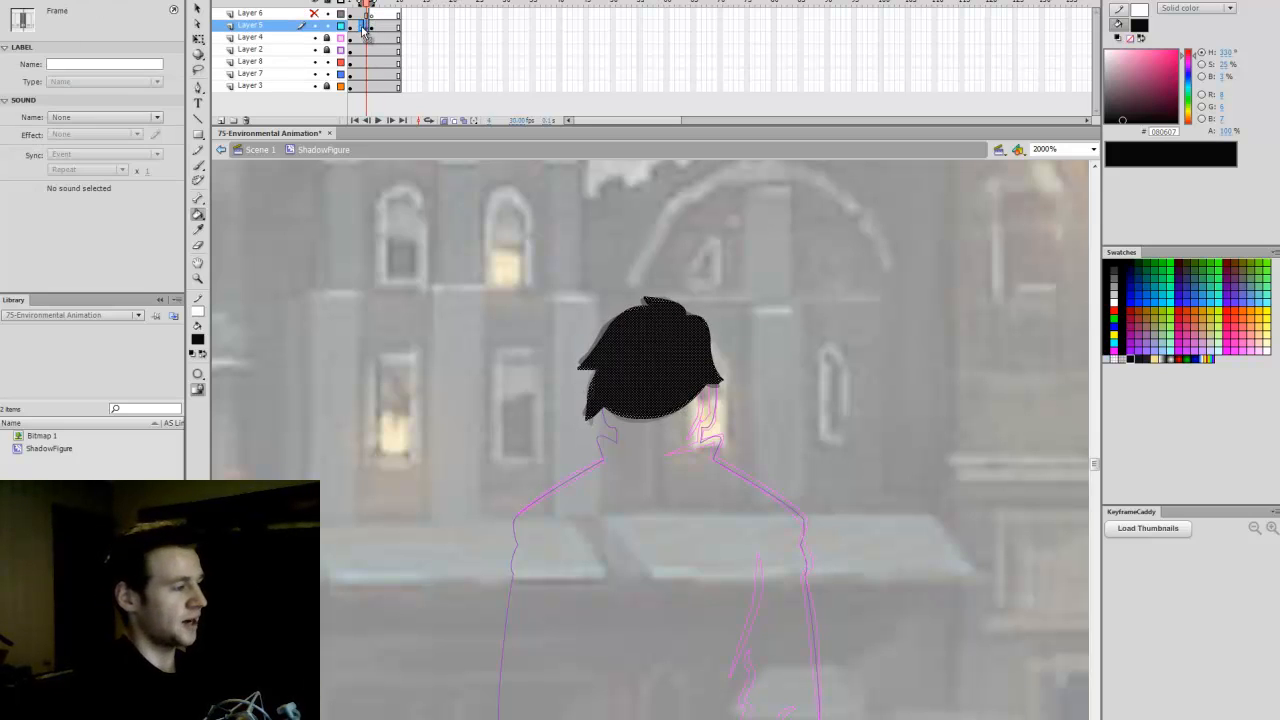
click(361, 27)
click(367, 28)
click(357, 28)
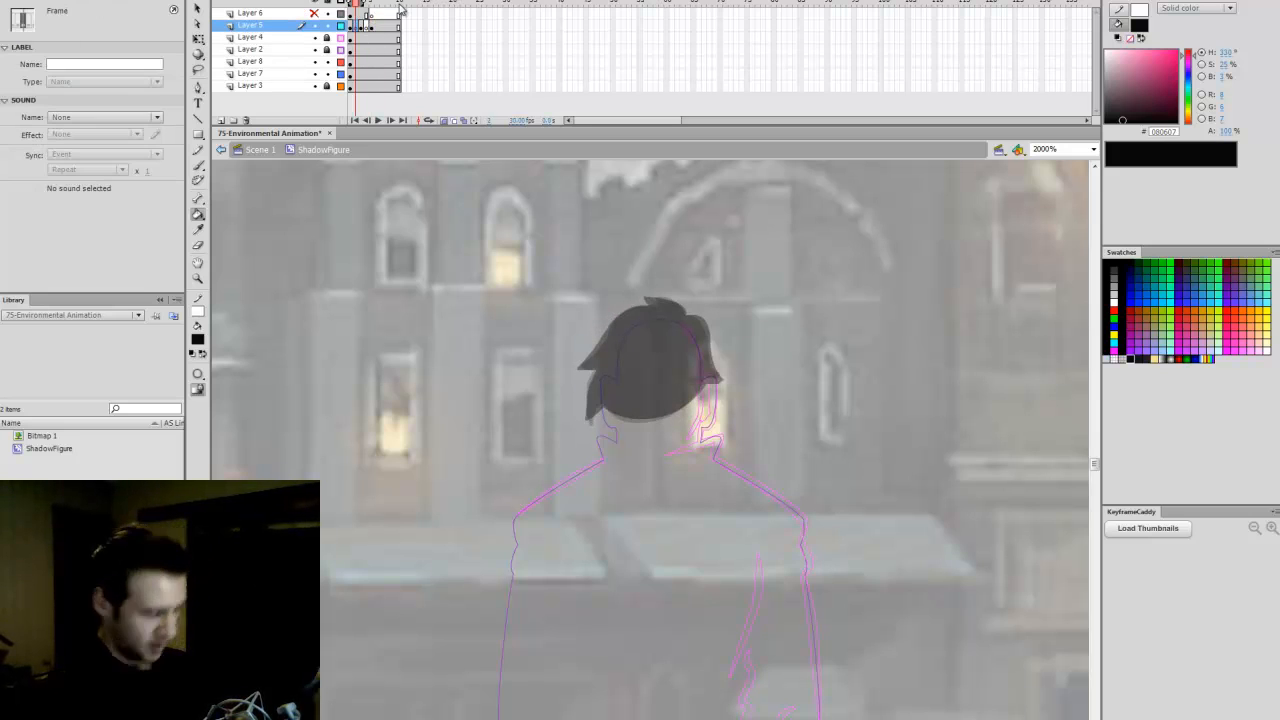
Step: Brush a closed hair outline on frame 2 of Layer 5, following the ghosted drawings of frames 1 and 3
key(b)
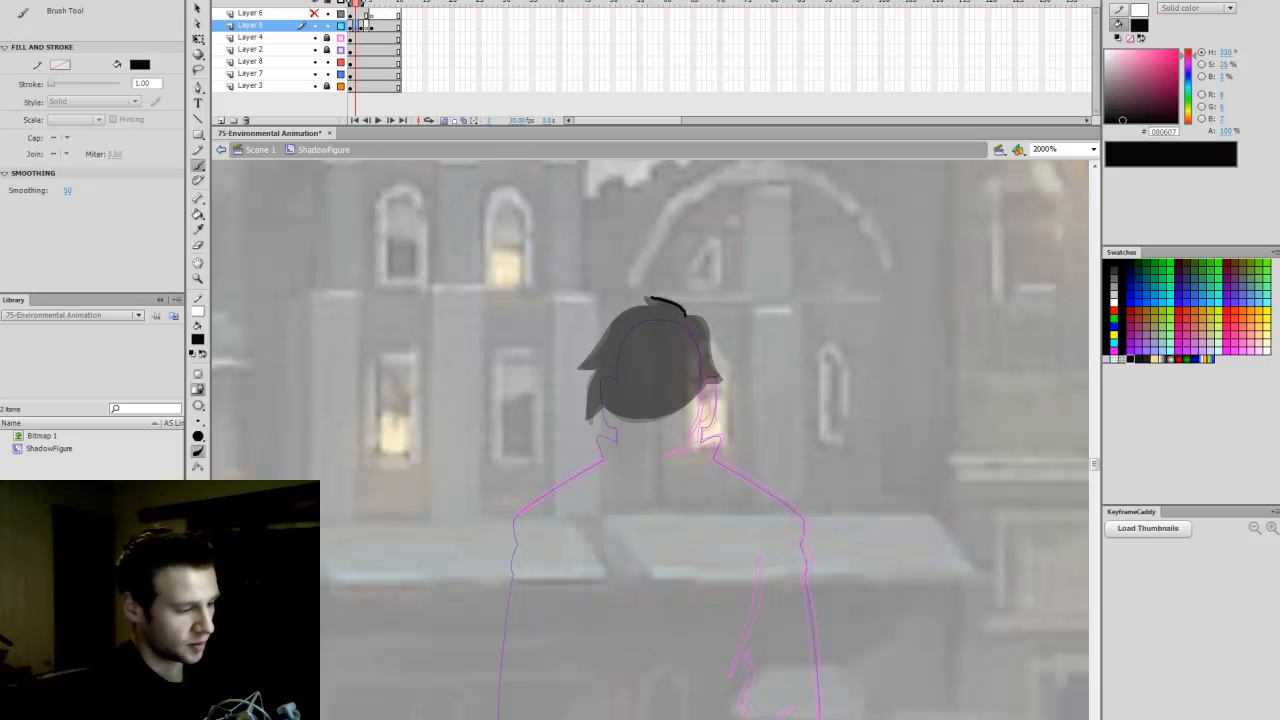
drag(651, 298, 645, 298)
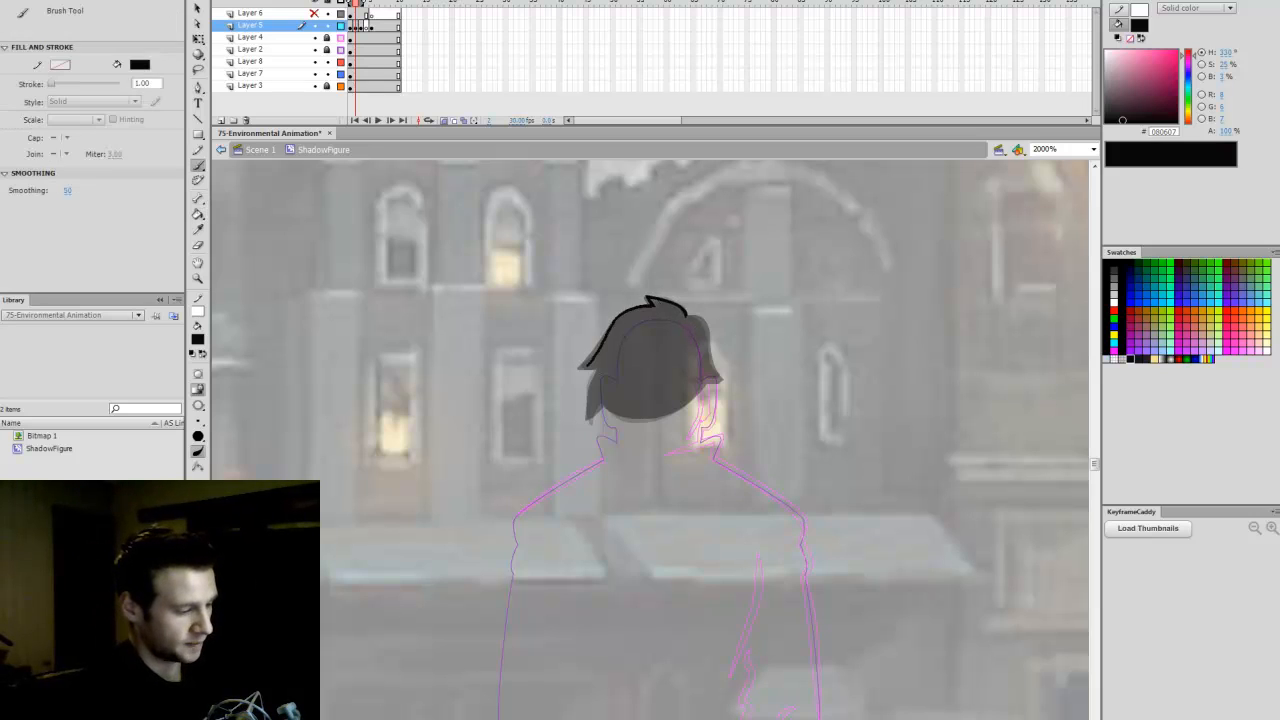
mouse_move(588, 366)
mouse_down()
mouse_move(588, 424)
mouse_move(625, 413)
mouse_move(639, 427)
mouse_move(675, 423)
mouse_move(712, 378)
mouse_up()
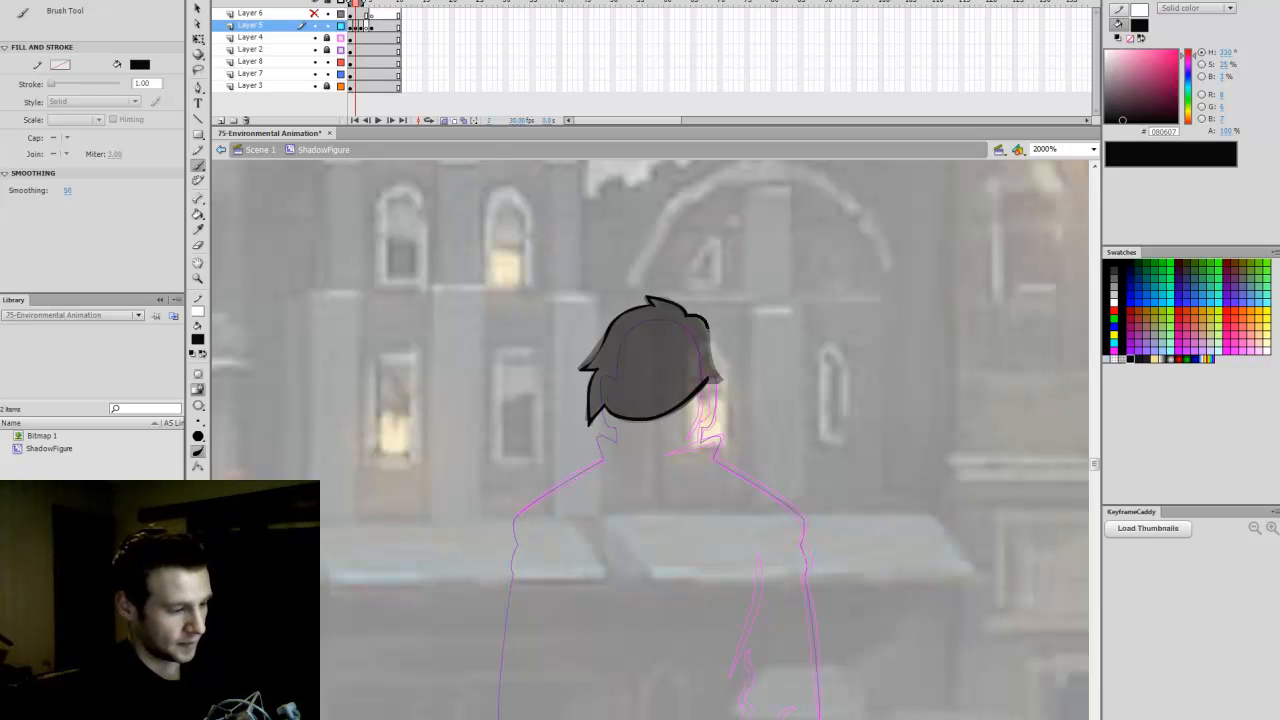
drag(708, 328, 697, 318)
key(ctrl+z)
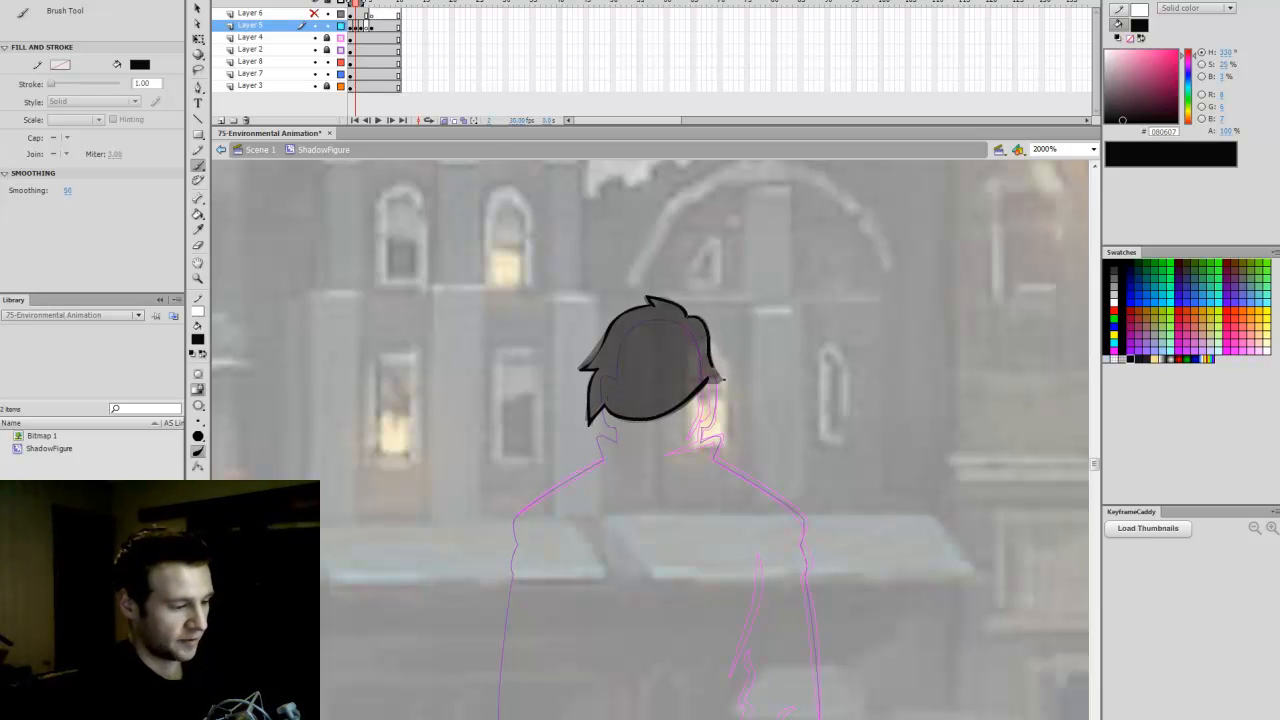
drag(720, 380, 703, 385)
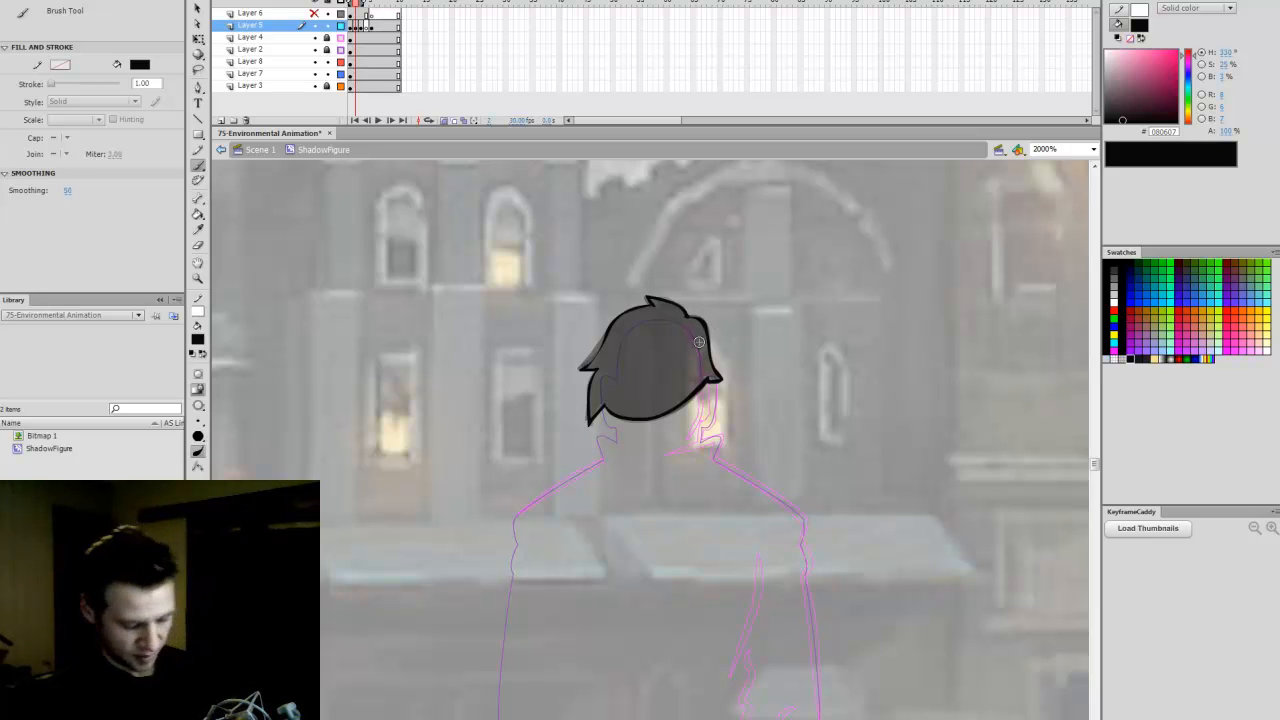
Step: Fill the hair outline on frame 2 with near-black #080607
key(k)
click(669, 350)
key(ctrl+a)
click(614, 403)
key(ctrl+a)
Step: Paint an in-between hair silhouette on the empty frame 4 over the ghosted neighbours and fill it with near-black #080607
key(period)
key(period)
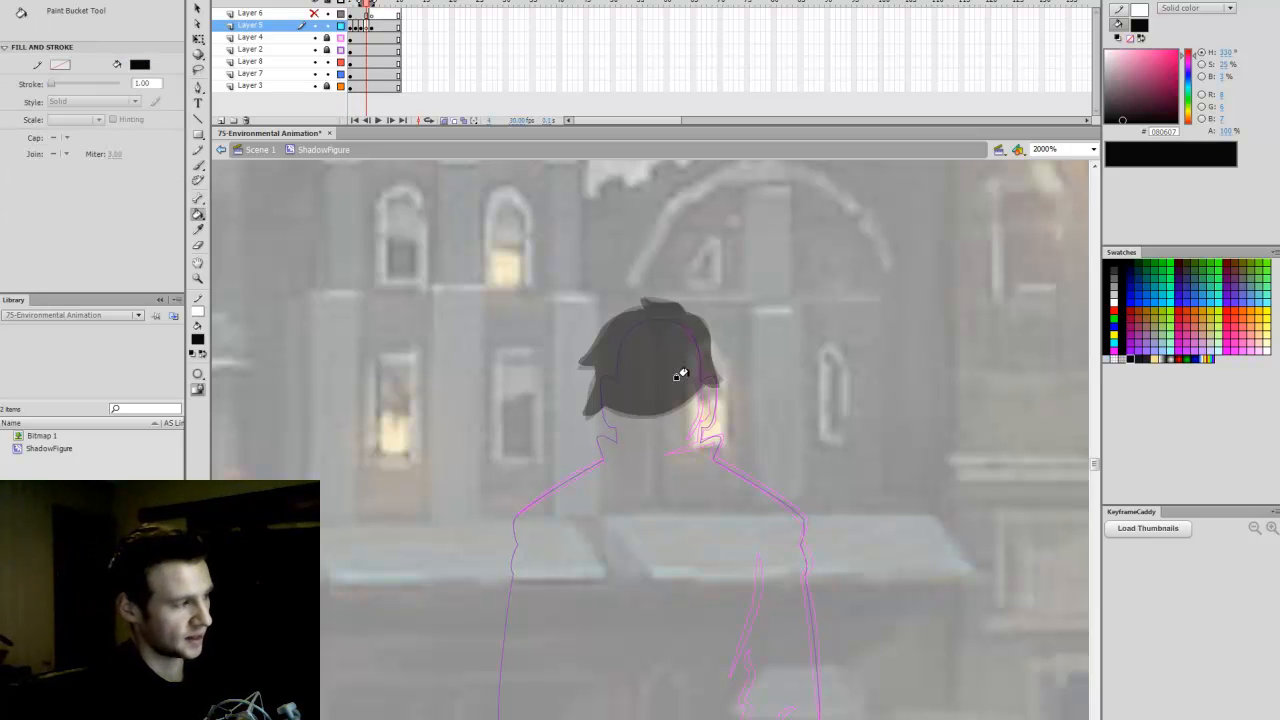
key(b)
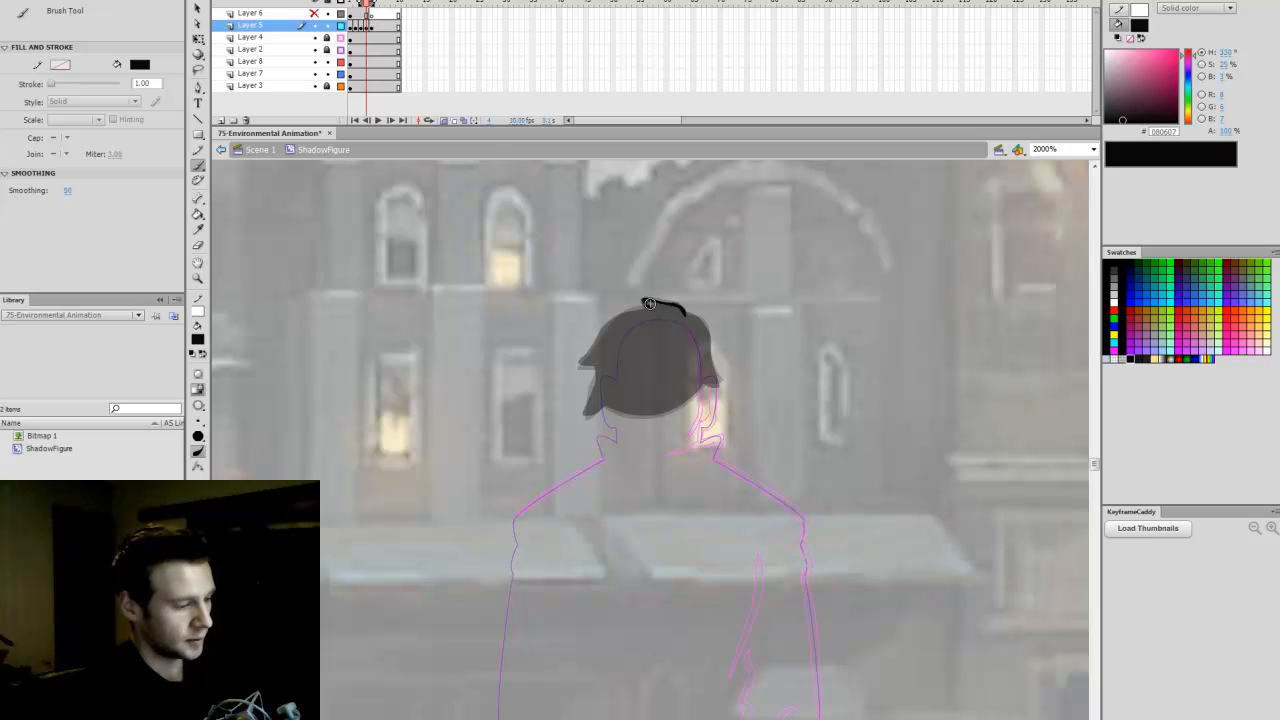
drag(581, 366, 599, 367)
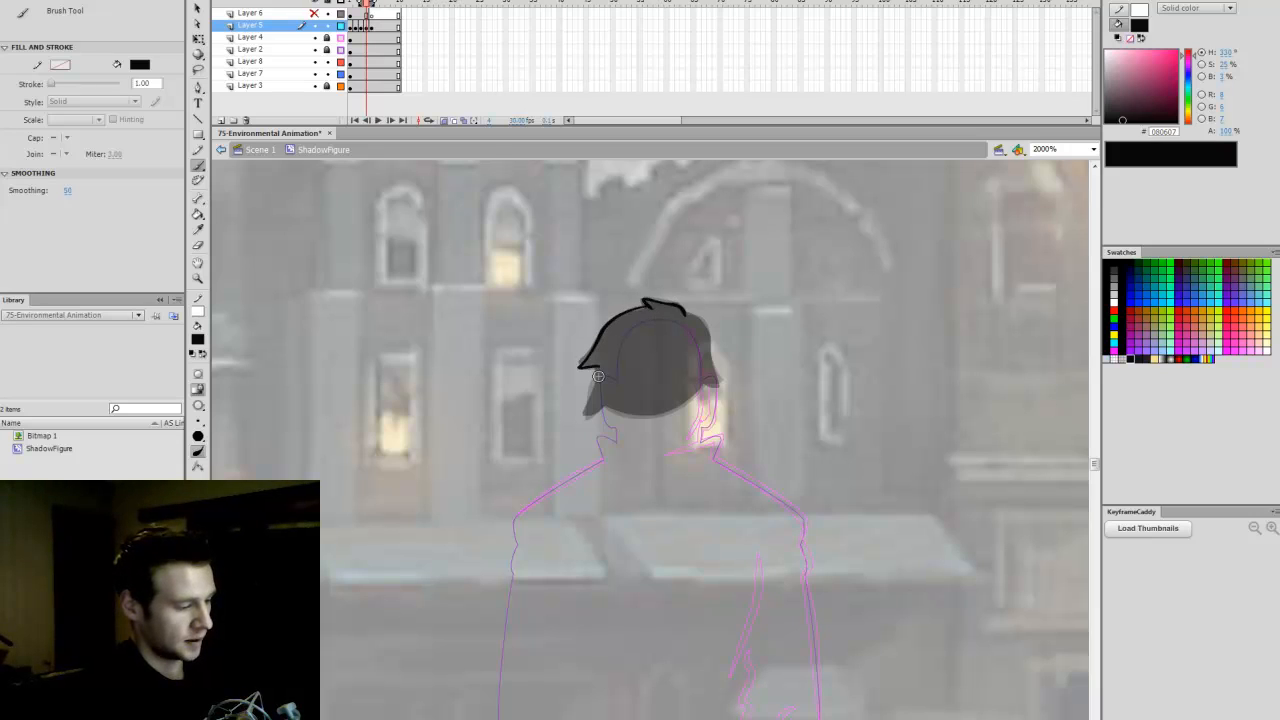
mouse_move(612, 414)
mouse_down()
mouse_move(670, 427)
mouse_move(709, 398)
mouse_move(713, 334)
mouse_move(733, 396)
mouse_move(704, 385)
mouse_up()
key(k)
click(664, 380)
Step: Return to frame 1 and play back the hair animation
key(comma)
key(comma)
key(comma)
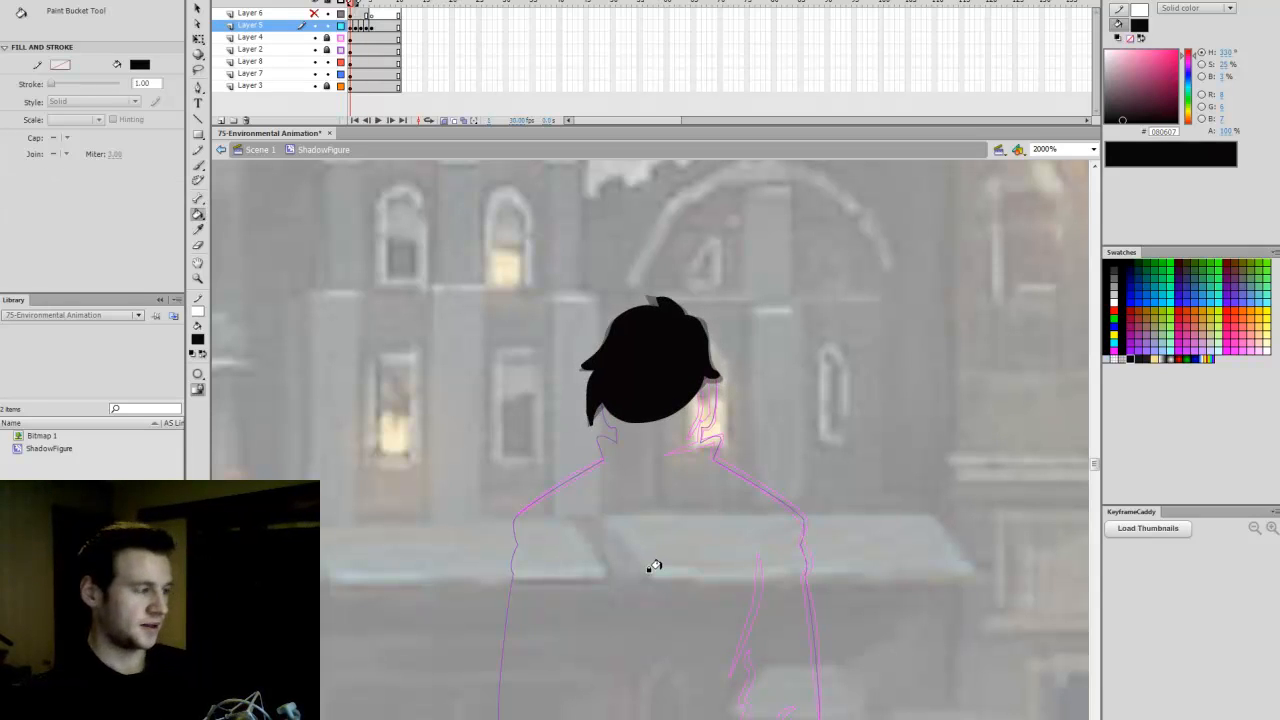
key(Return)
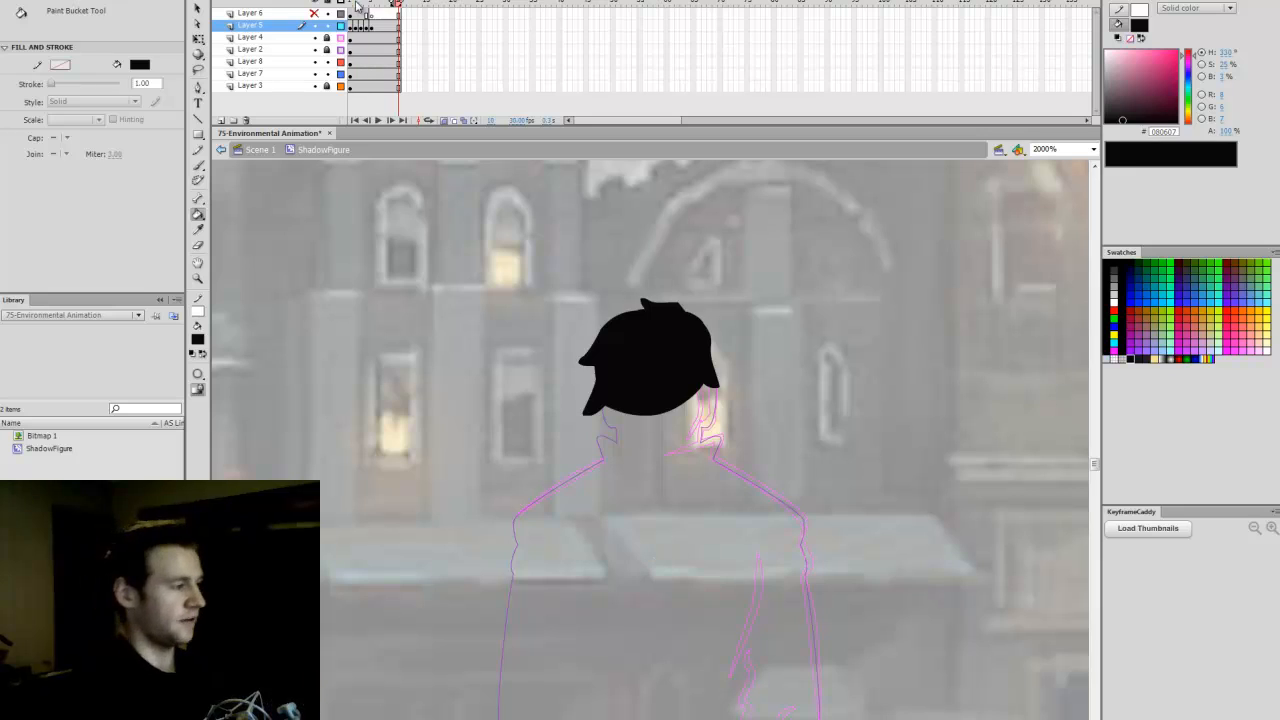
Step: Copy the earlier hair keyframes of Layer 5 in reverse order after the last drawing, so the hair swings back to its first pose
click(368, 25)
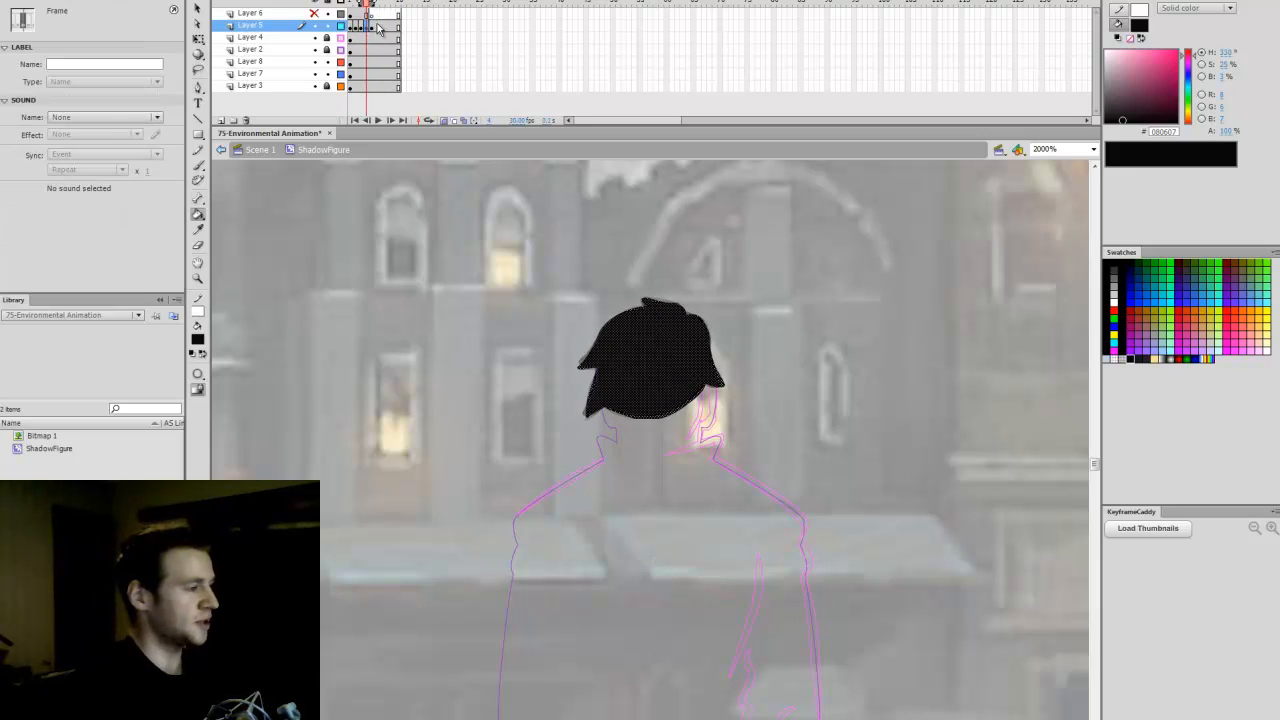
click(378, 27)
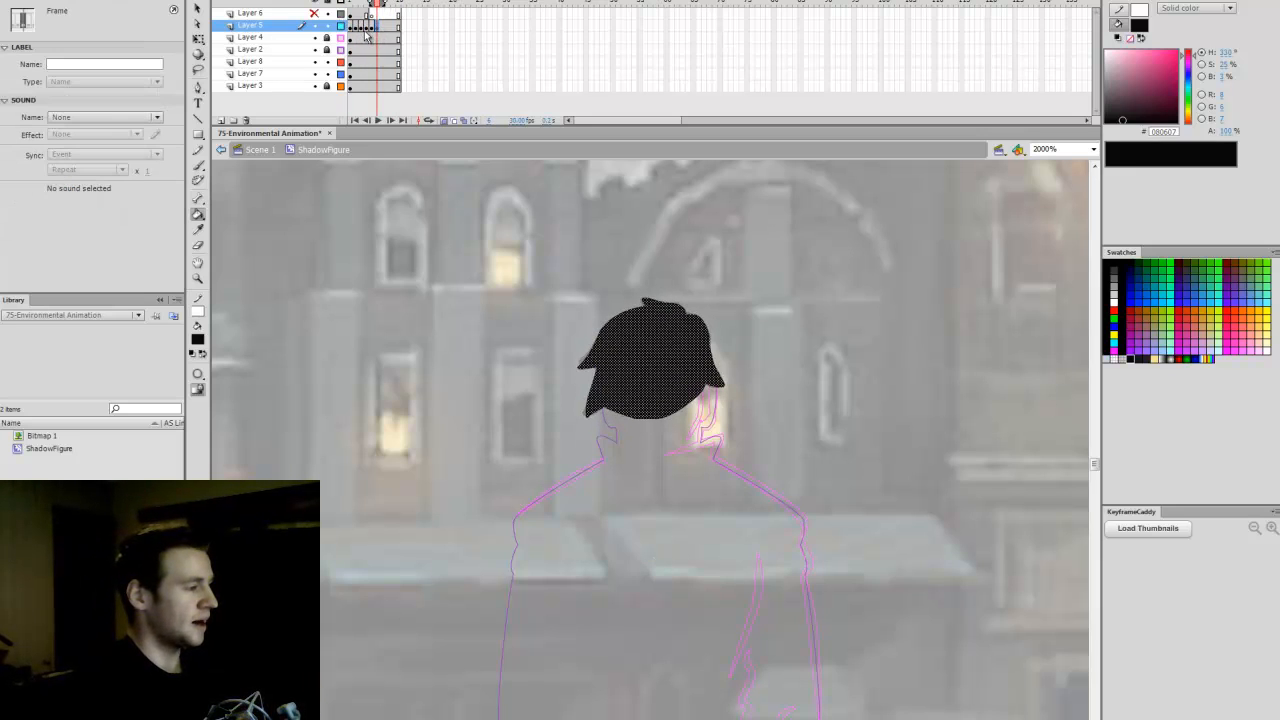
drag(366, 30, 384, 30)
click(361, 29)
click(357, 30)
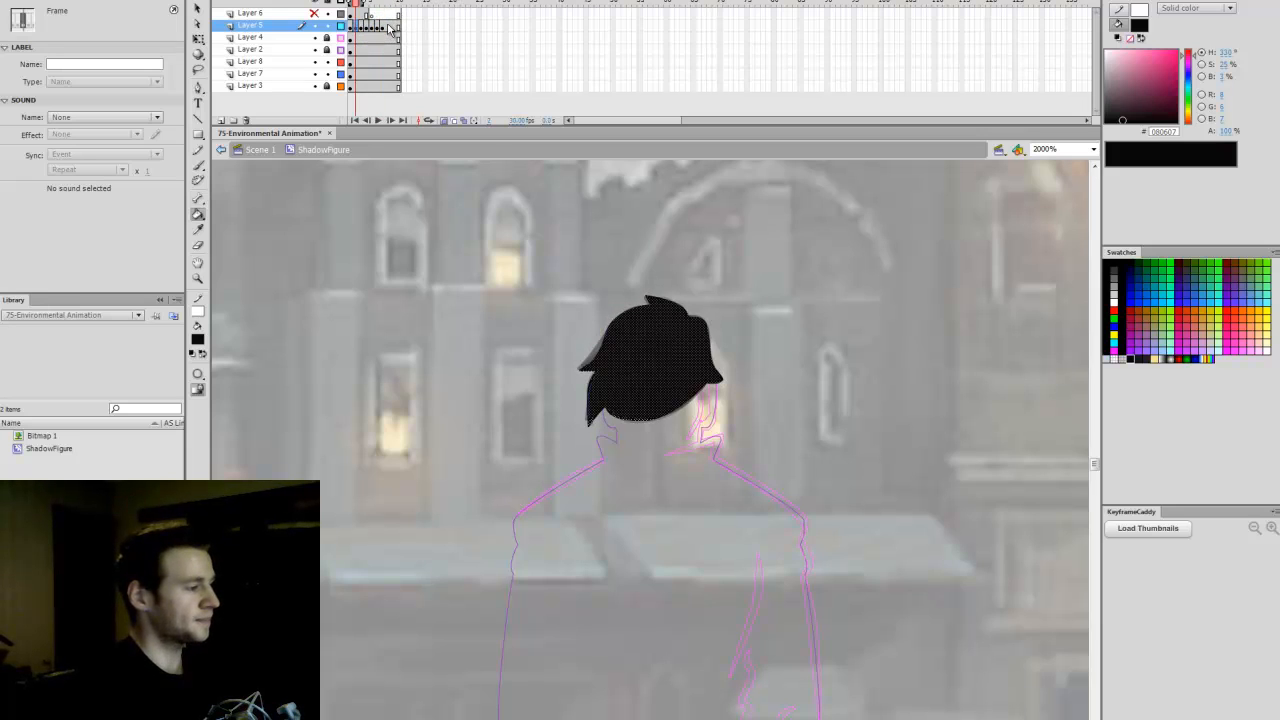
click(384, 40)
click(367, 29)
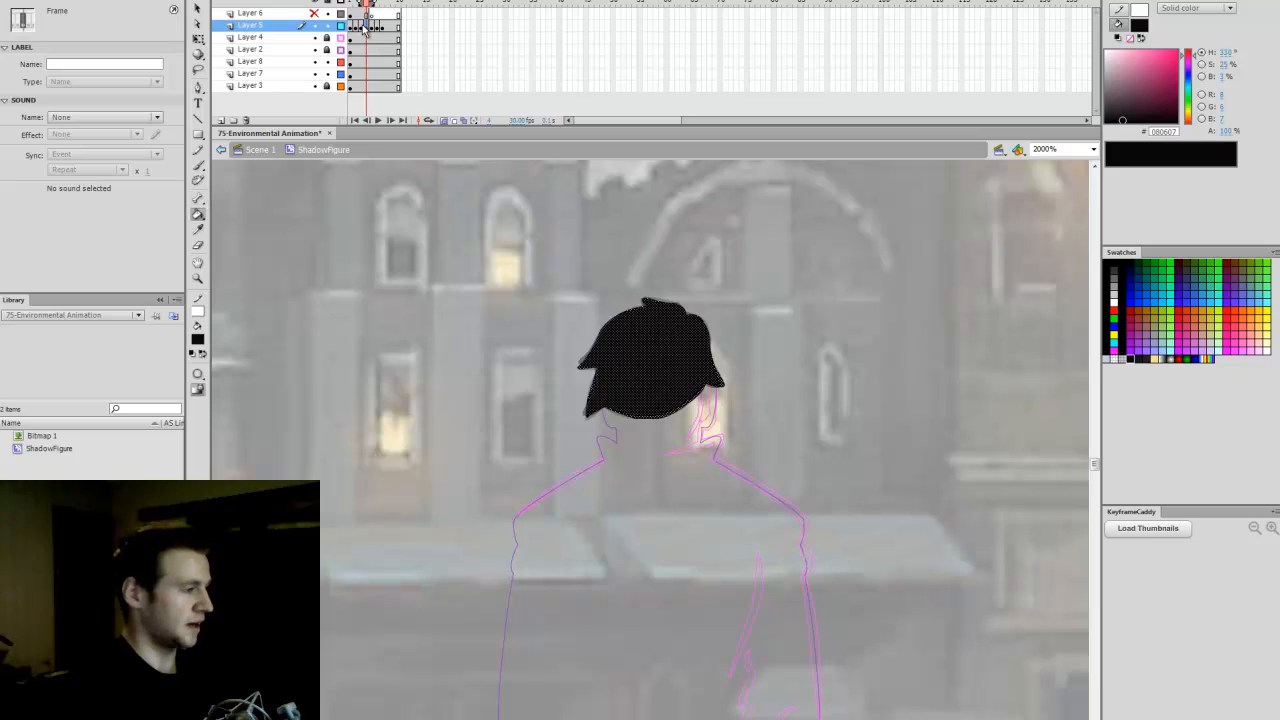
click(378, 30)
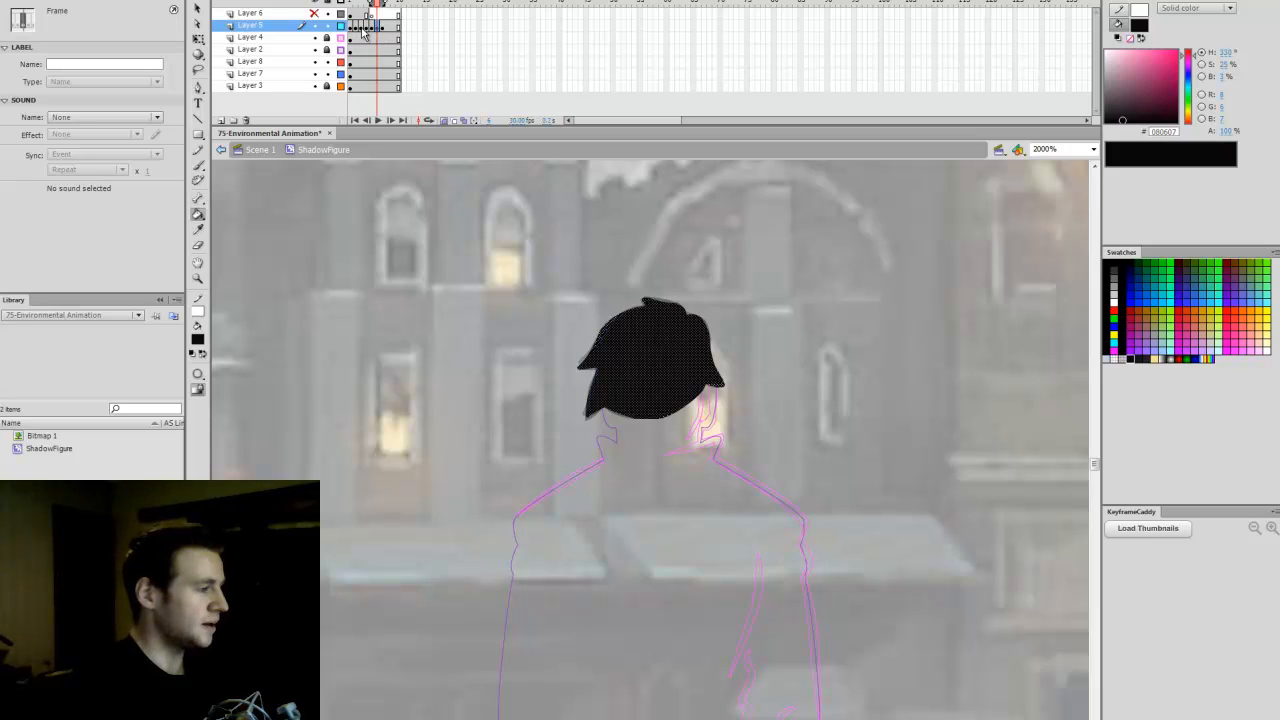
click(352, 29)
click(385, 28)
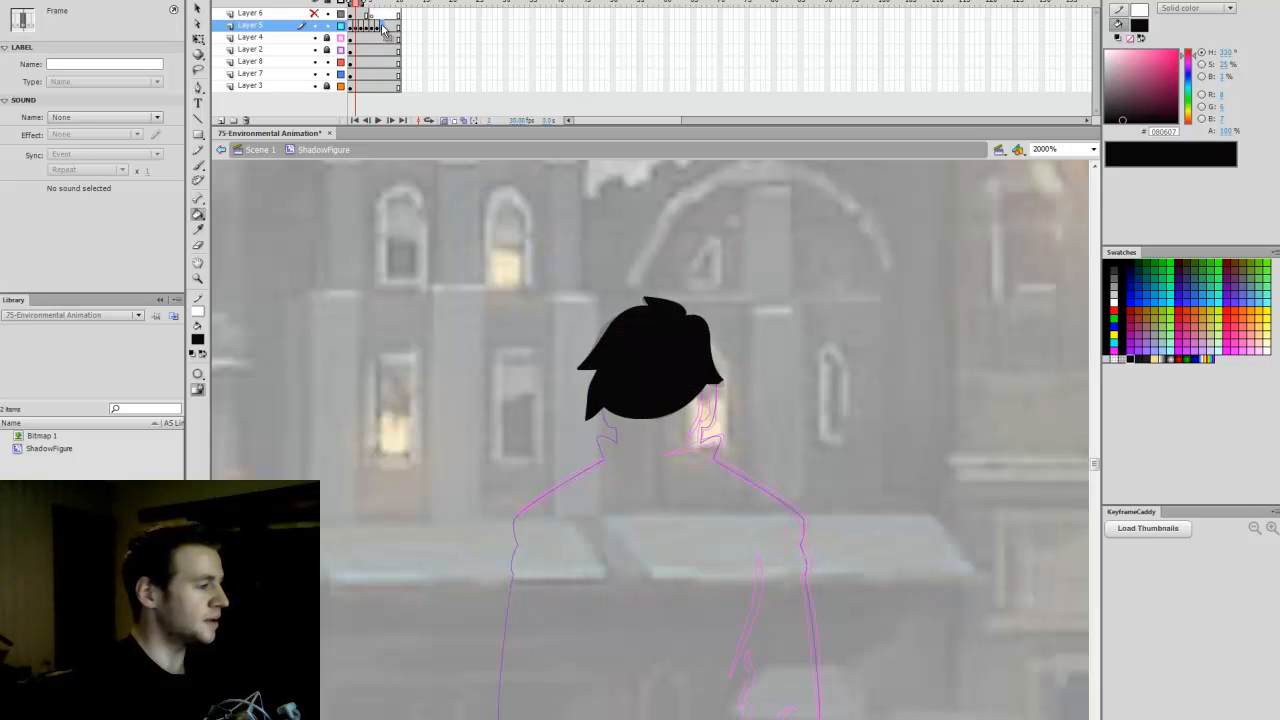
click(351, 28)
click(388, 28)
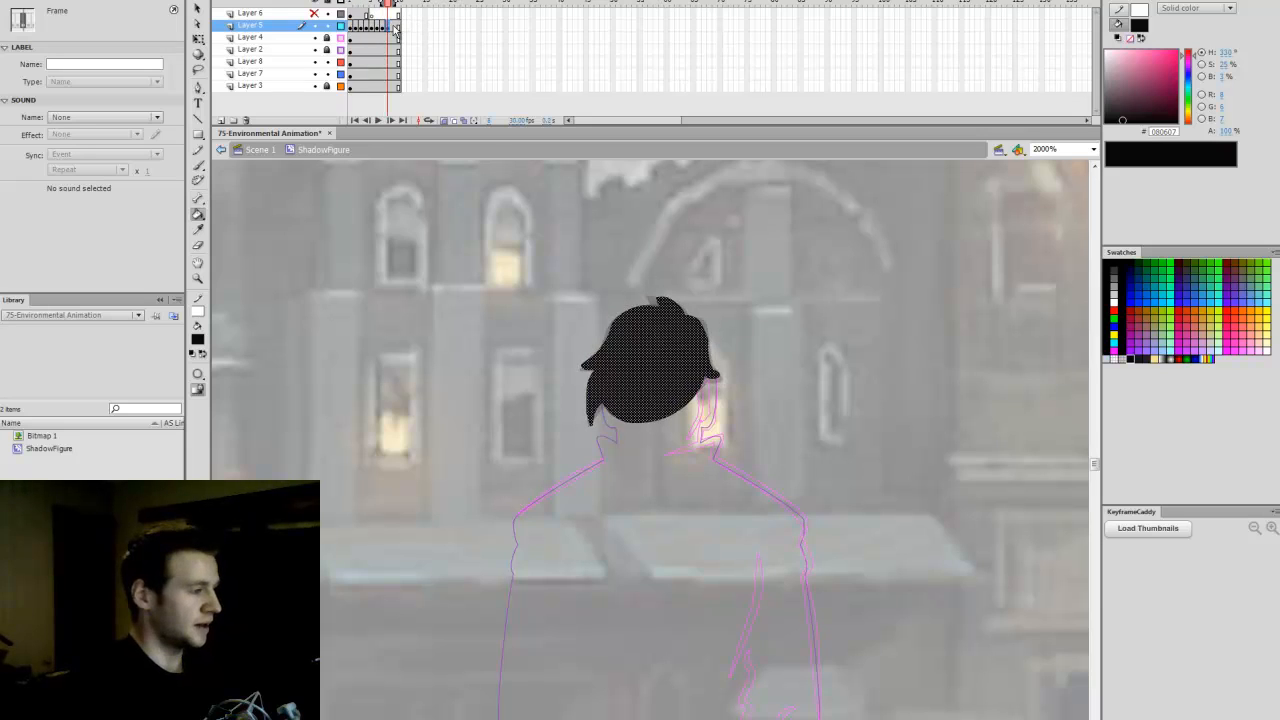
click(352, 29)
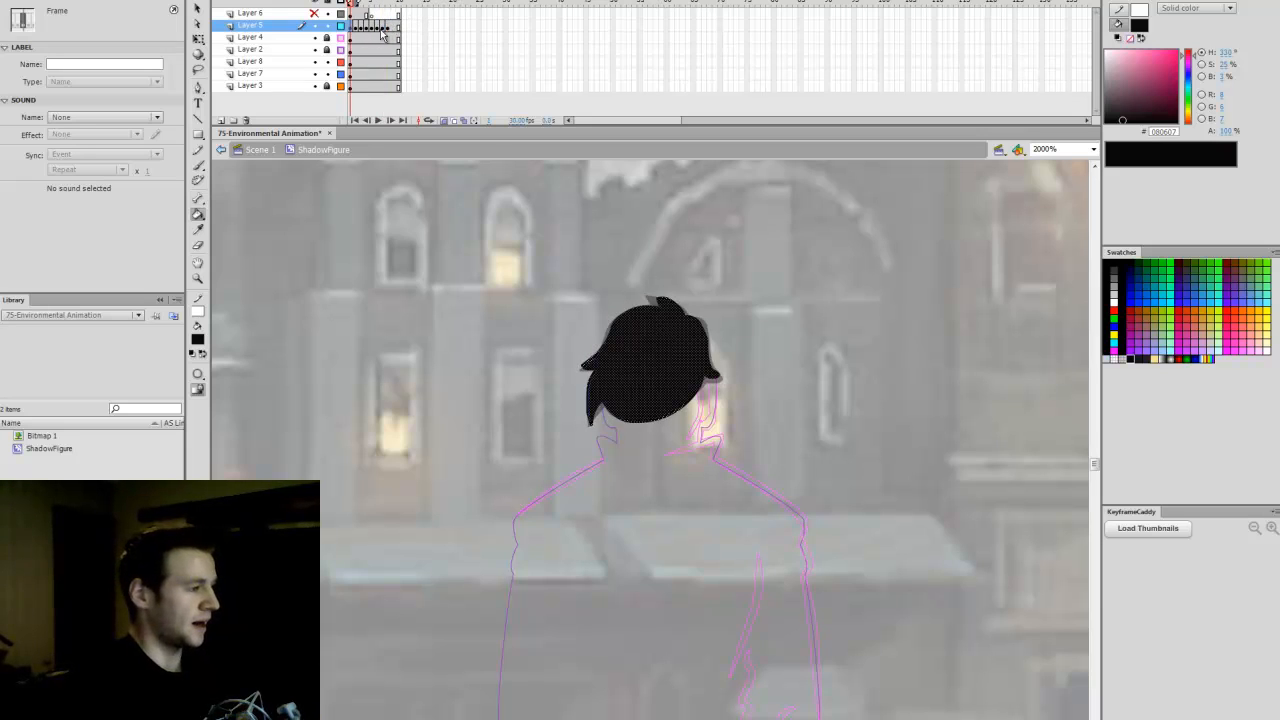
Step: Insert one extra frame after each hair drawing in turn, so every pose on Layer 5 is held for two frames
click(798, 364)
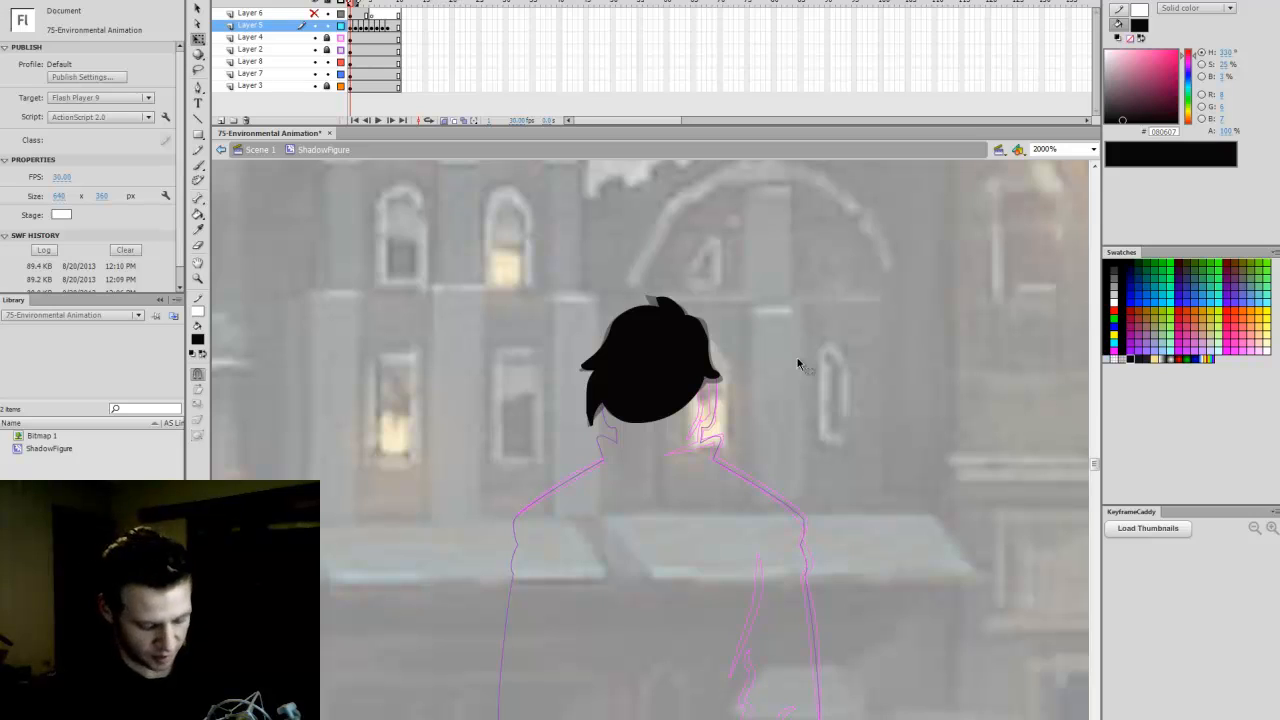
key(F5)
key(period)
key(F5)
key(period)
key(F5)
key(period)
key(F5)
key(period)
key(F5)
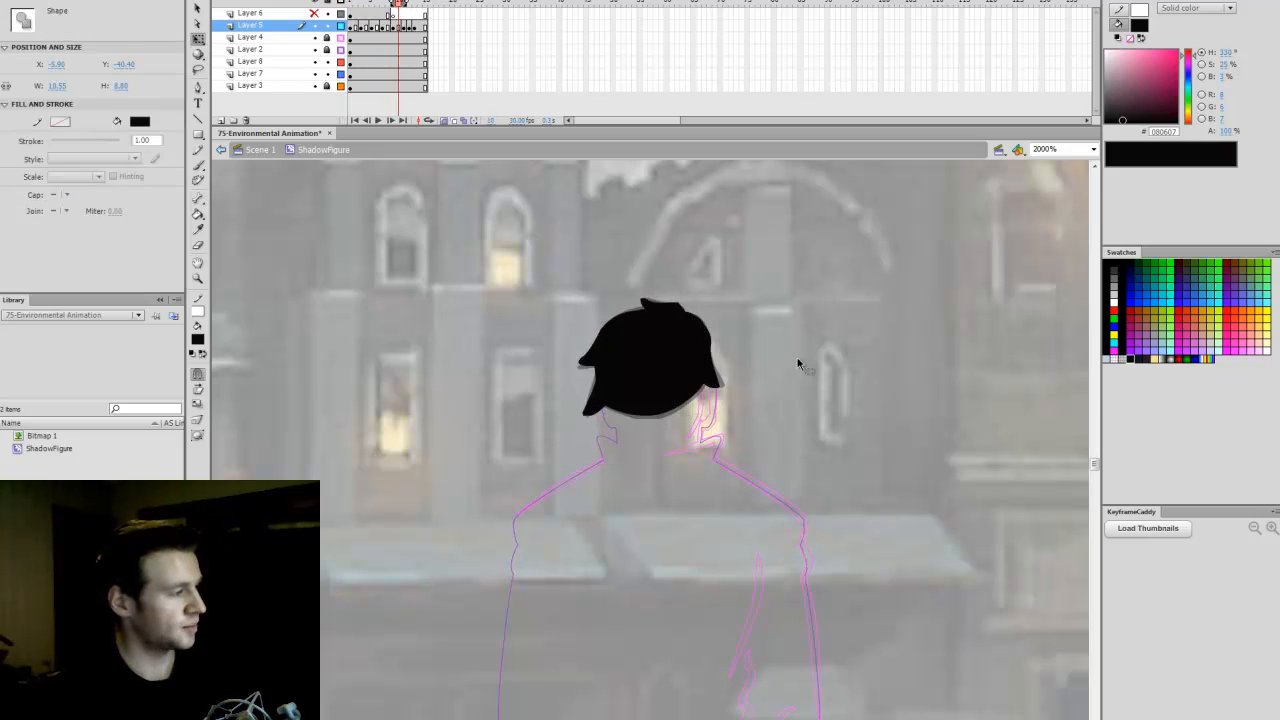
key(period)
key(F5)
key(period)
key(F5)
key(period)
key(F5)
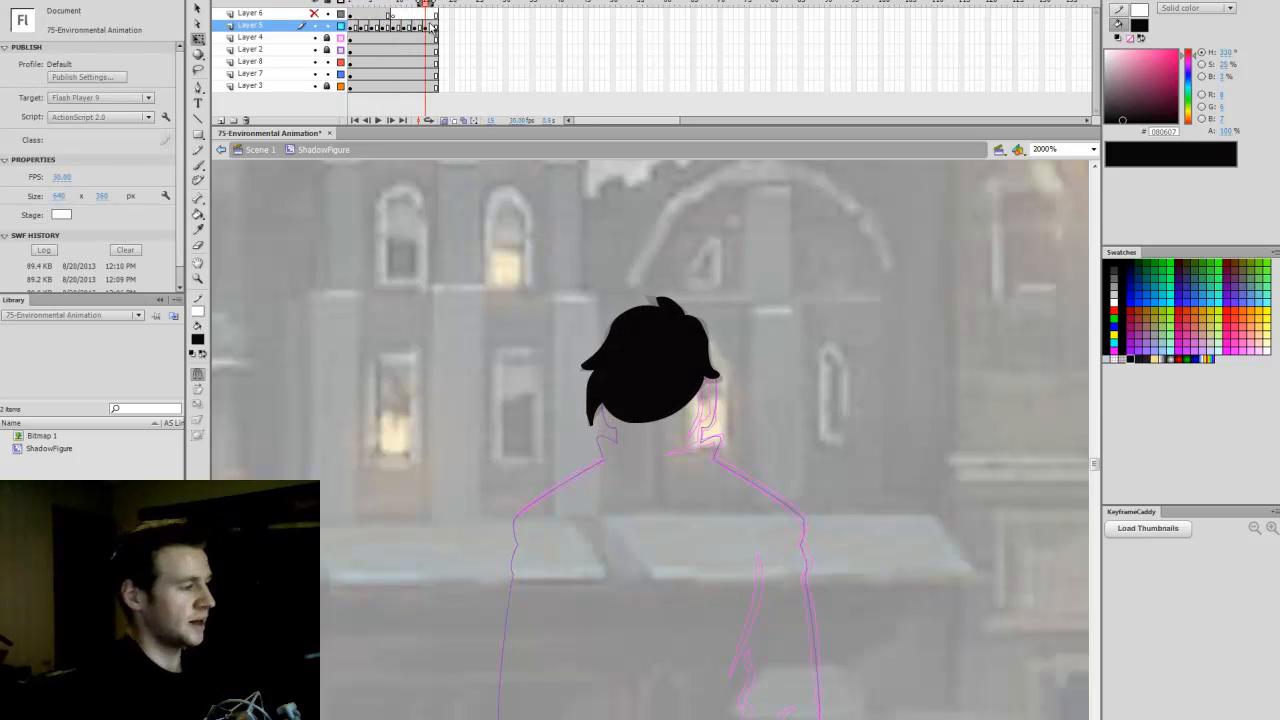
Step: Remove the surplus last frame from all layers and play the hair animation
click(431, 14)
drag(431, 20, 351, 88)
click(457, 6)
key(shift+F5)
key(Return)
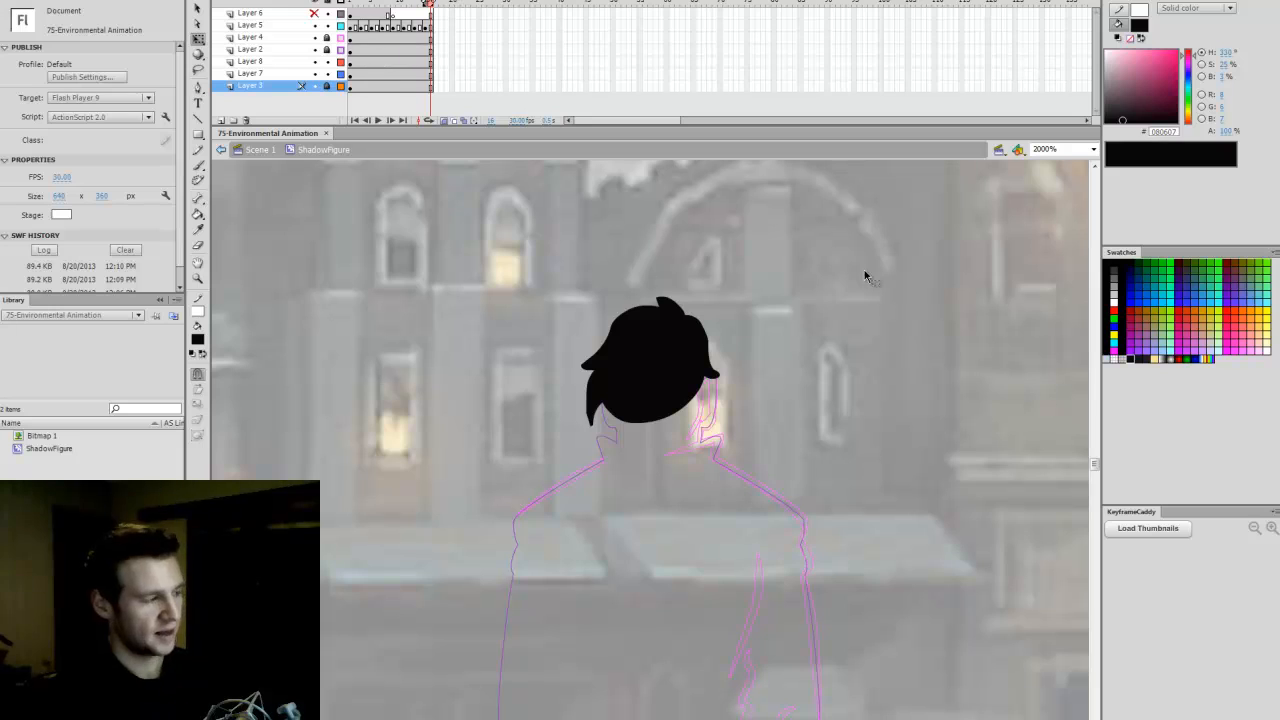
Step: Show Layer 6 and insert a blank keyframe on it at frame 3 for the next hair highlight
drag(430, 4, 352, 6)
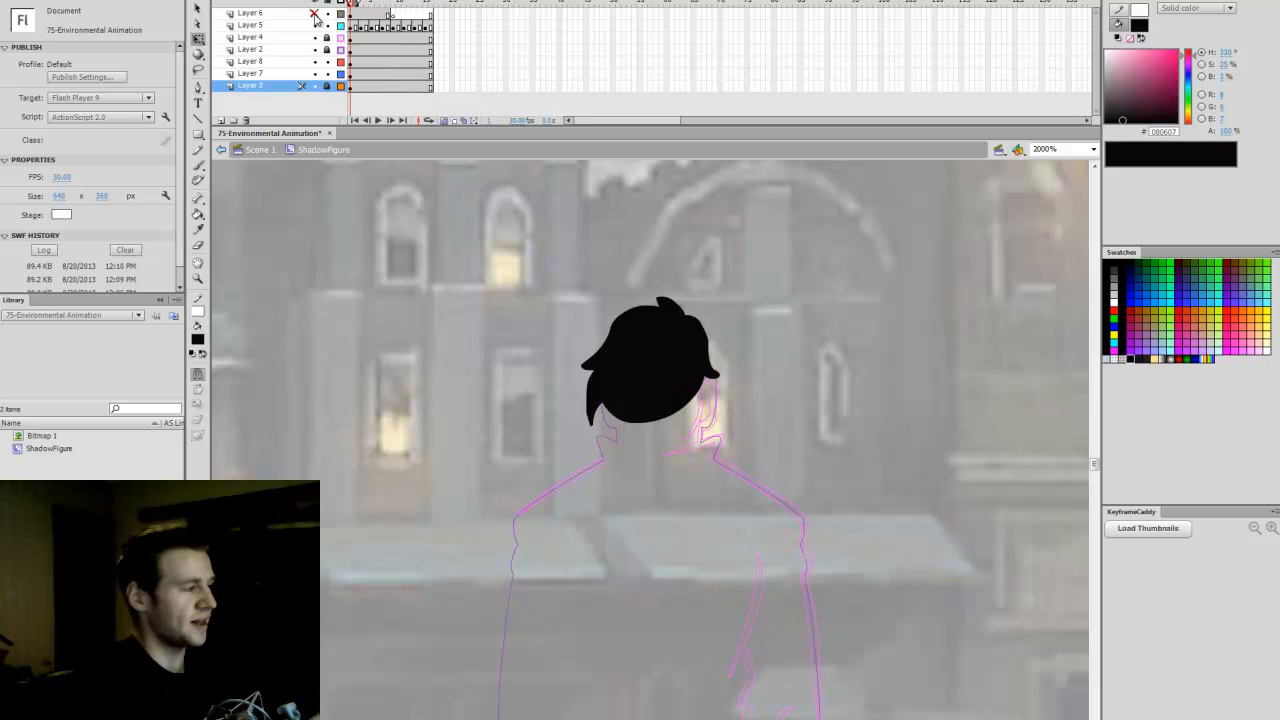
click(315, 13)
click(362, 13)
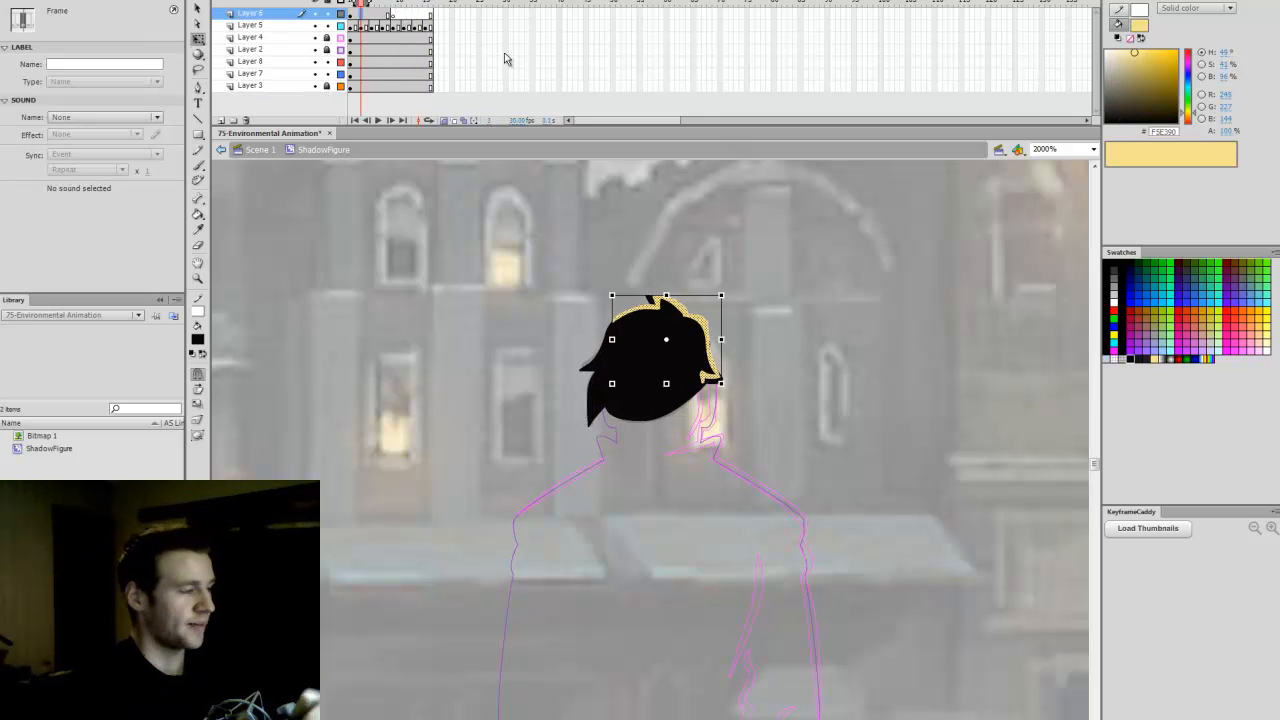
click(394, 13)
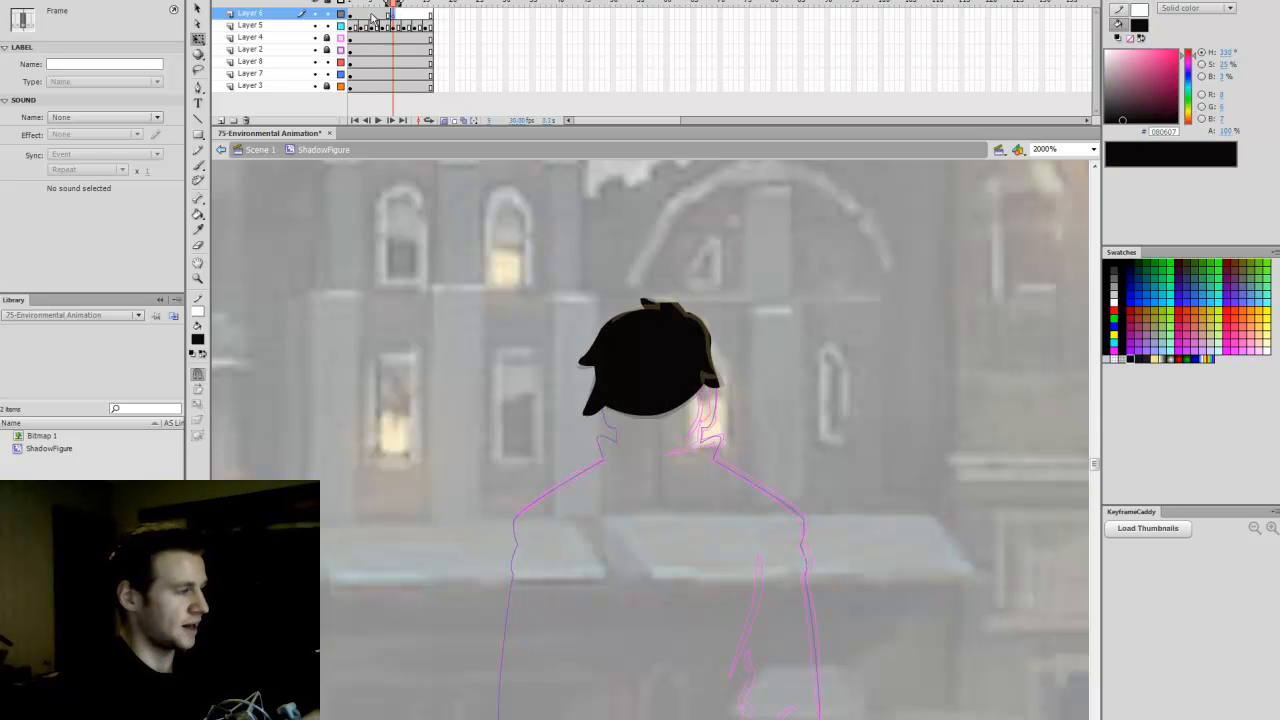
click(356, 14)
key(F7)
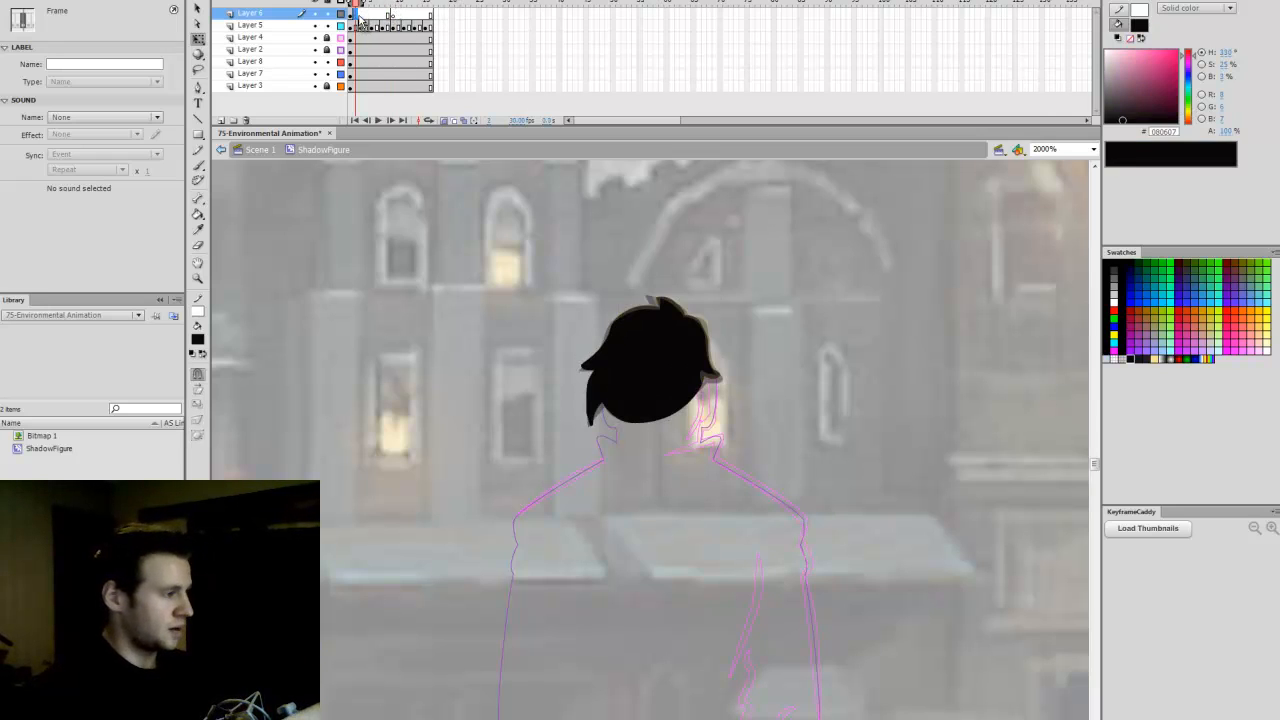
Step: Turn off onion skinning and brush a thin pale yellow #F5E390 rim light along the hair's top and right edge on frame 3
key(b)
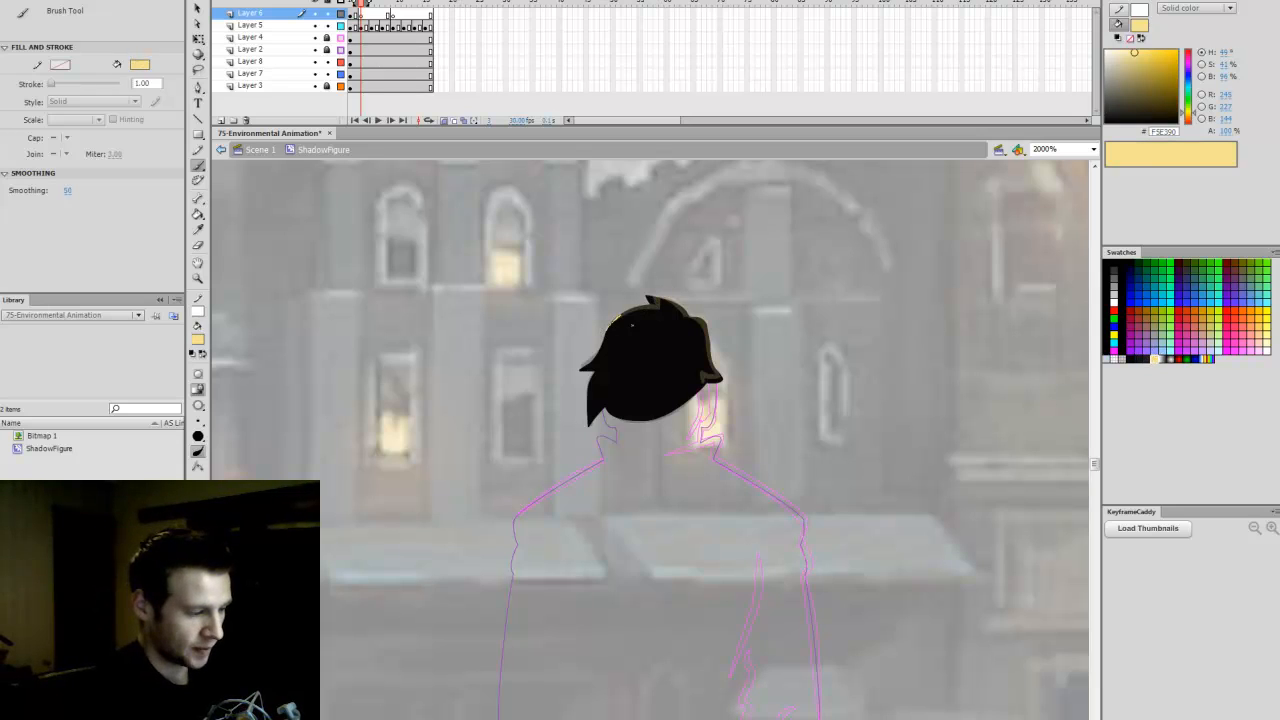
mouse_move(694, 322)
mouse_down()
mouse_move(608, 330)
mouse_move(654, 298)
mouse_up()
key(ctrl+z)
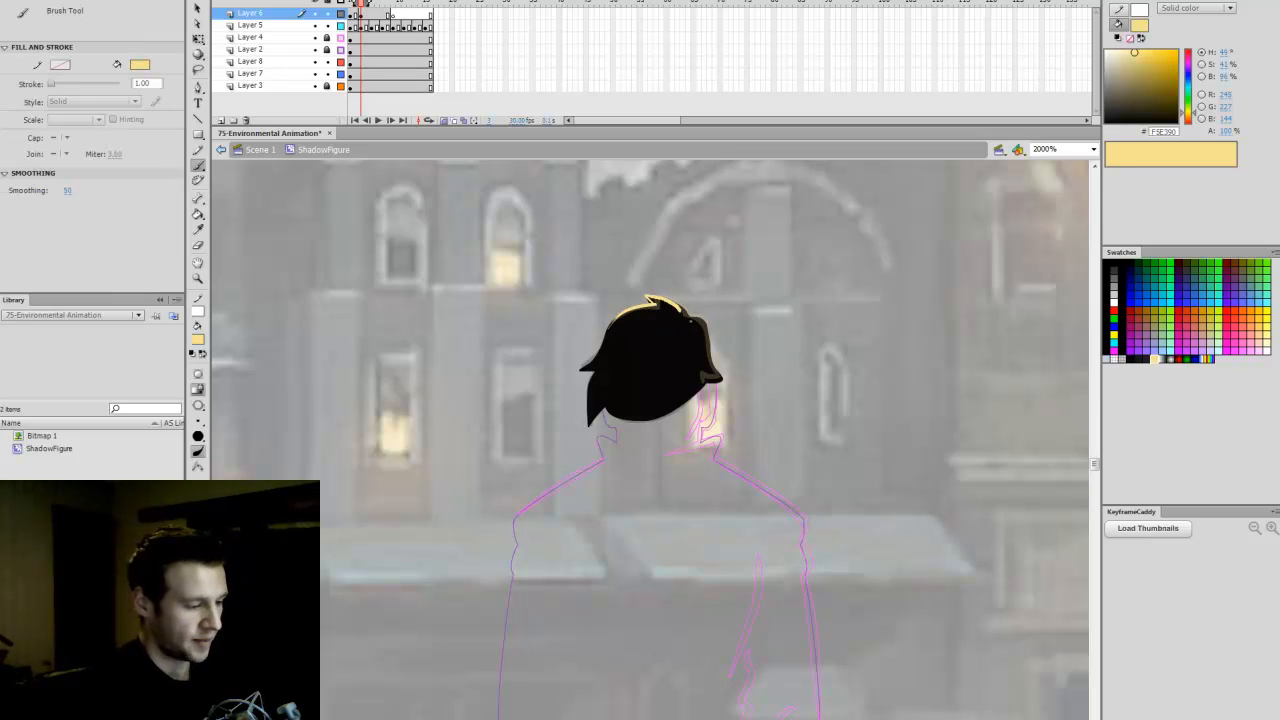
key(ctrl+z)
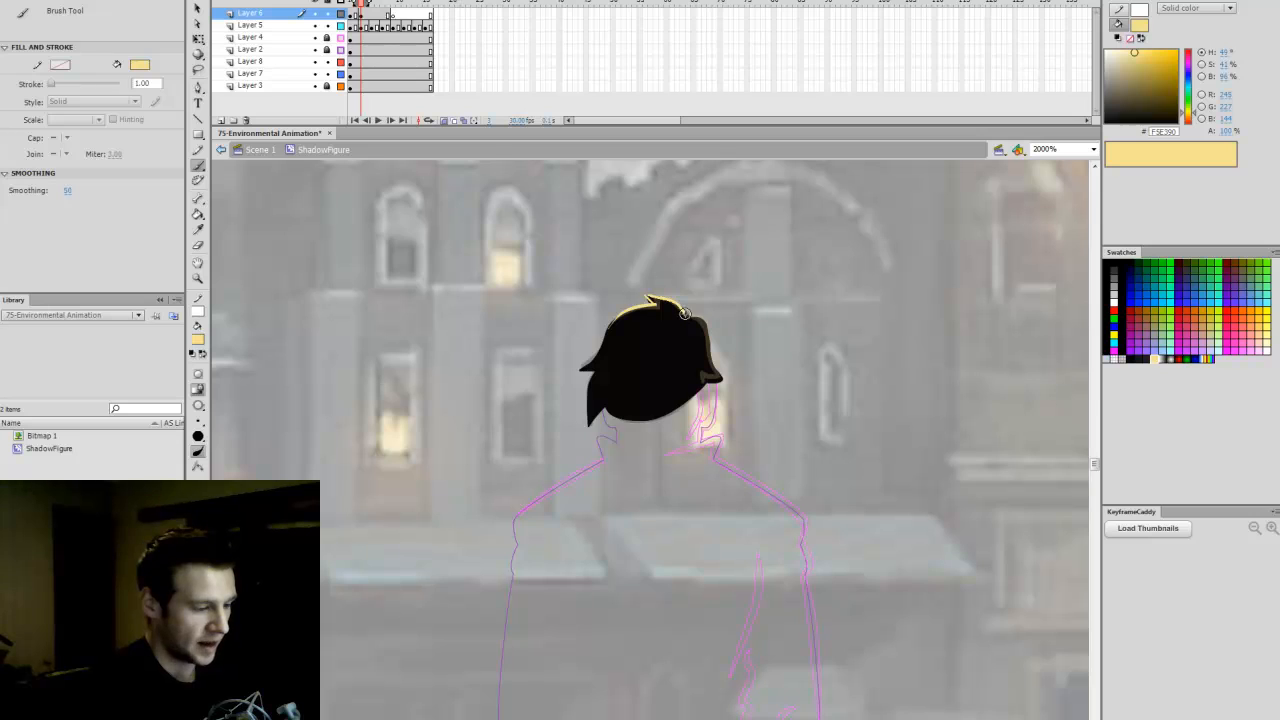
click(445, 122)
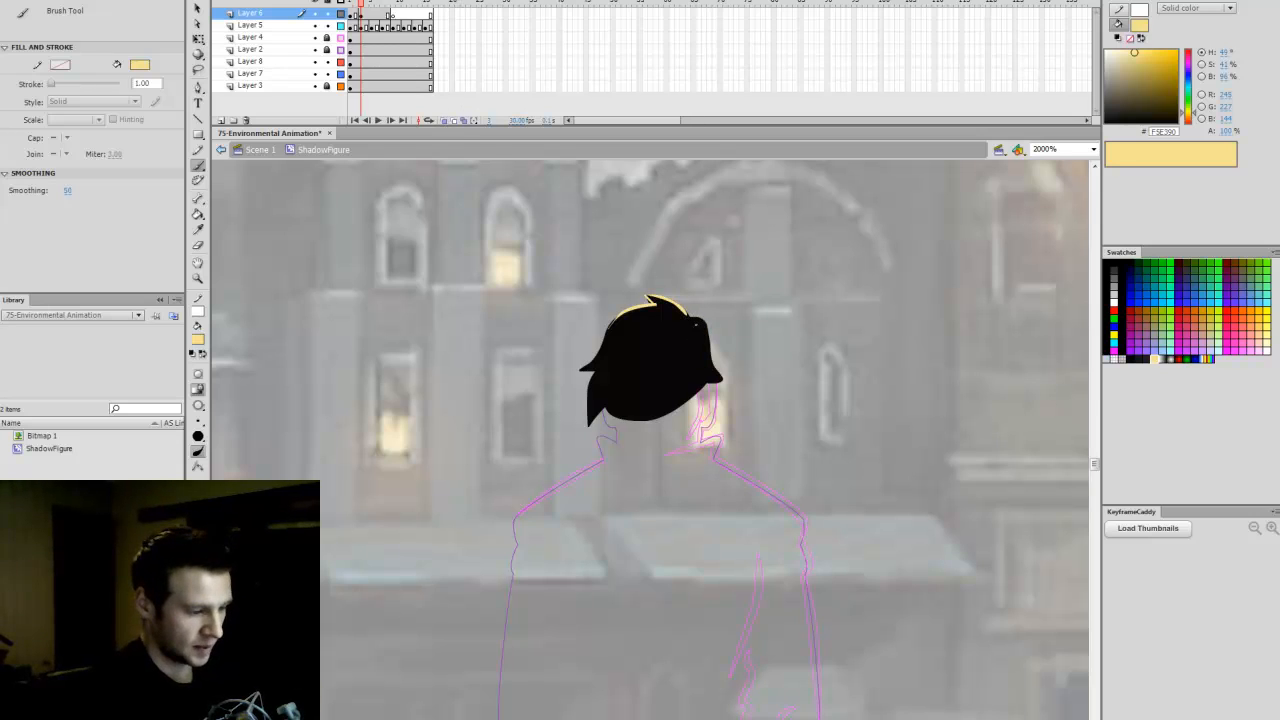
drag(718, 371, 742, 367)
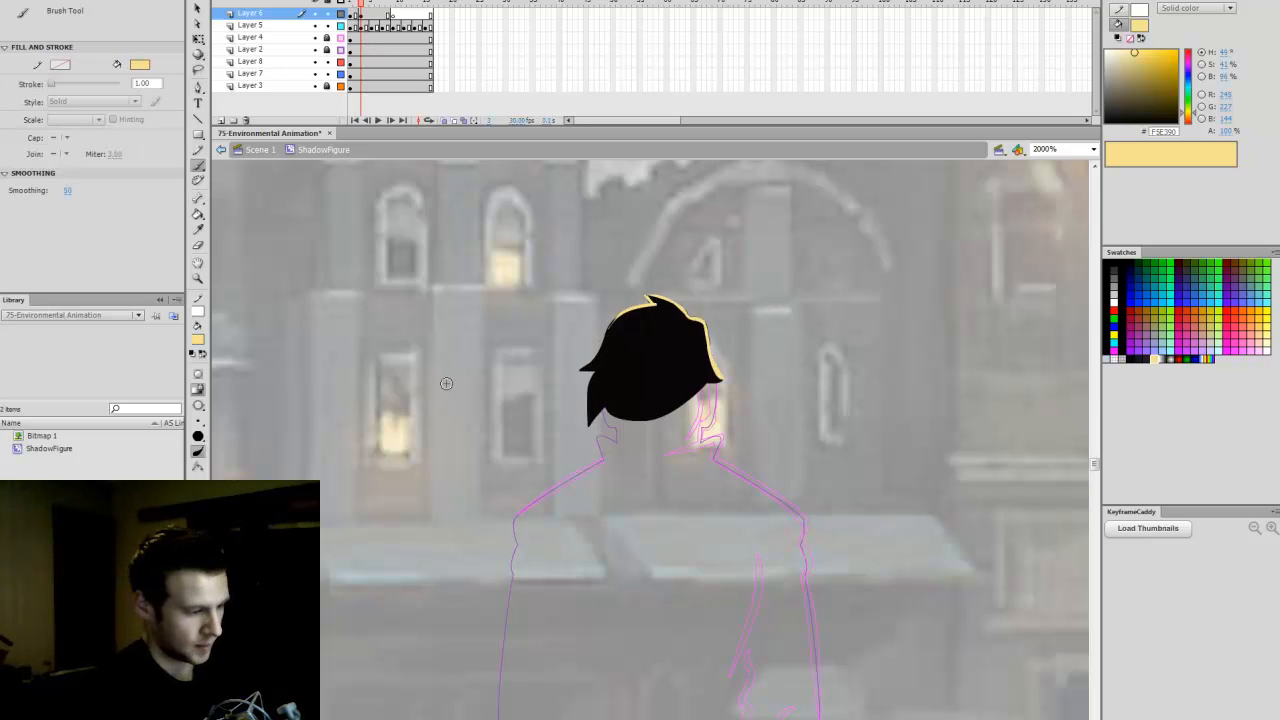
click(199, 422)
click(246, 452)
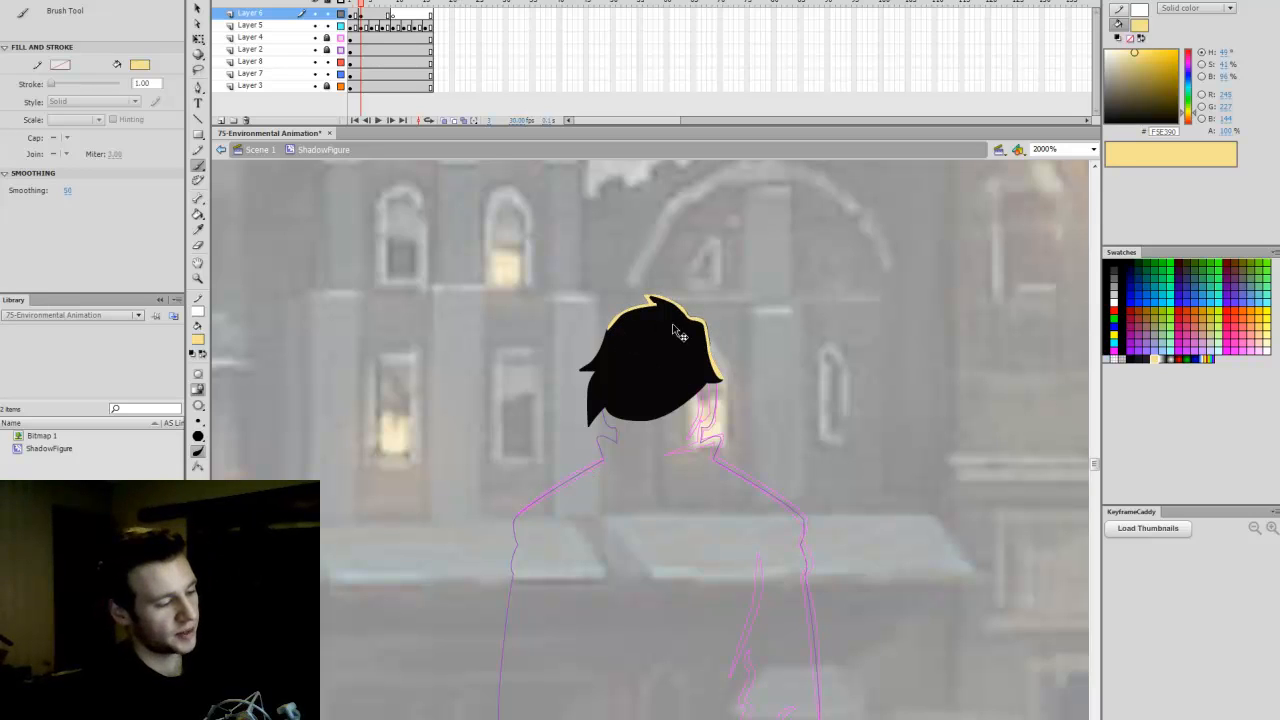
key(q)
click(722, 340)
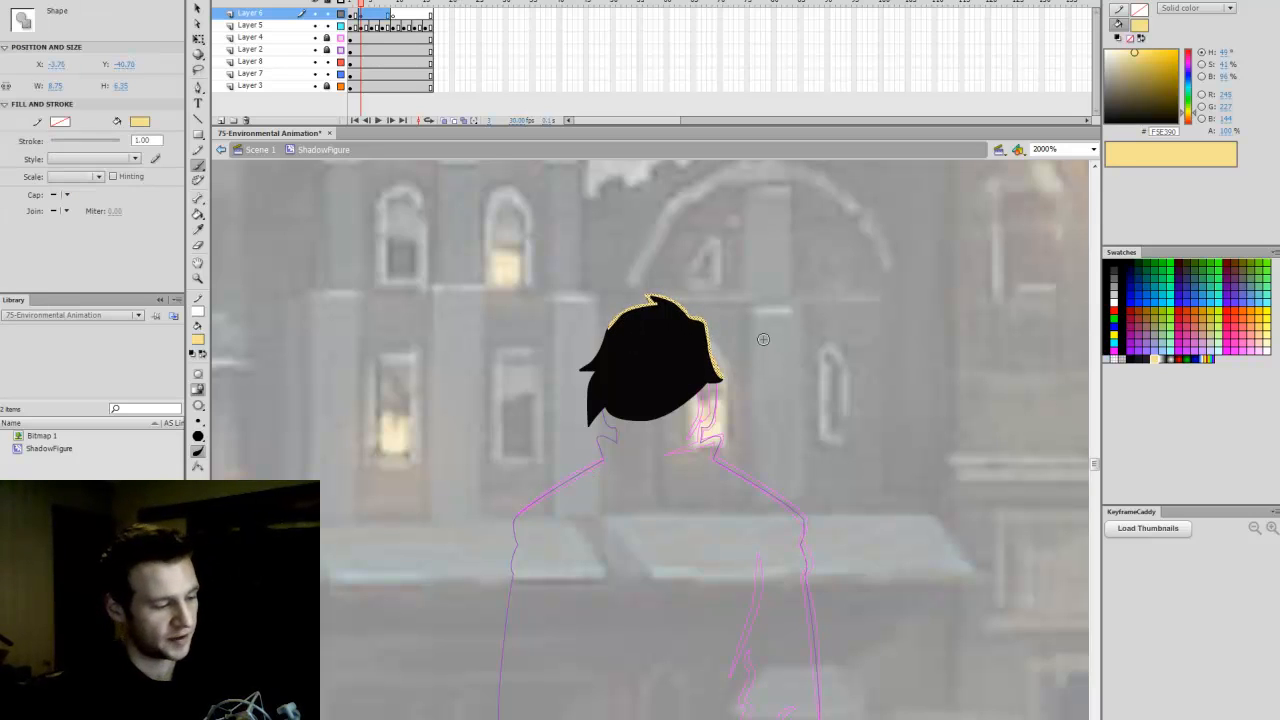
click(771, 336)
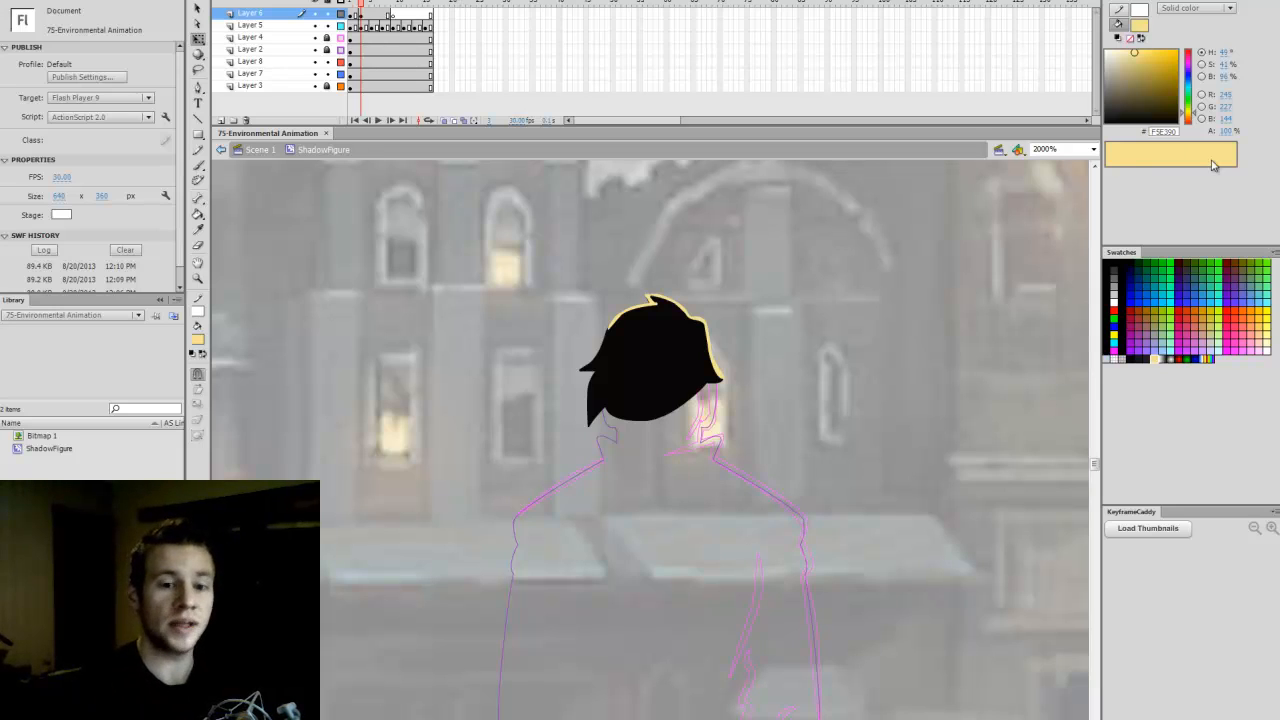
Step: Insert a blank keyframe at frame 5 of Layer 6, choose a different brush size and brush the rim light along the hair edge
key(b)
key(period)
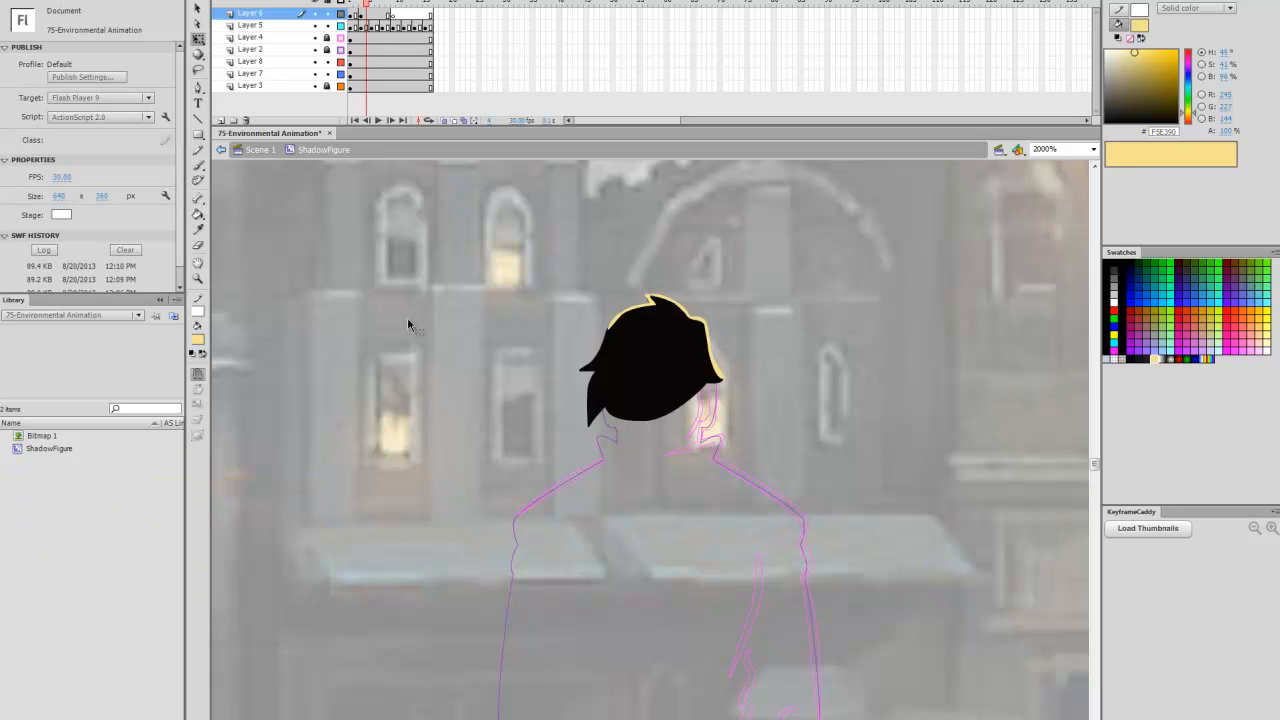
key(period)
key(F7)
key(comma)
key(comma)
click(198, 421)
click(249, 483)
key(period)
key(period)
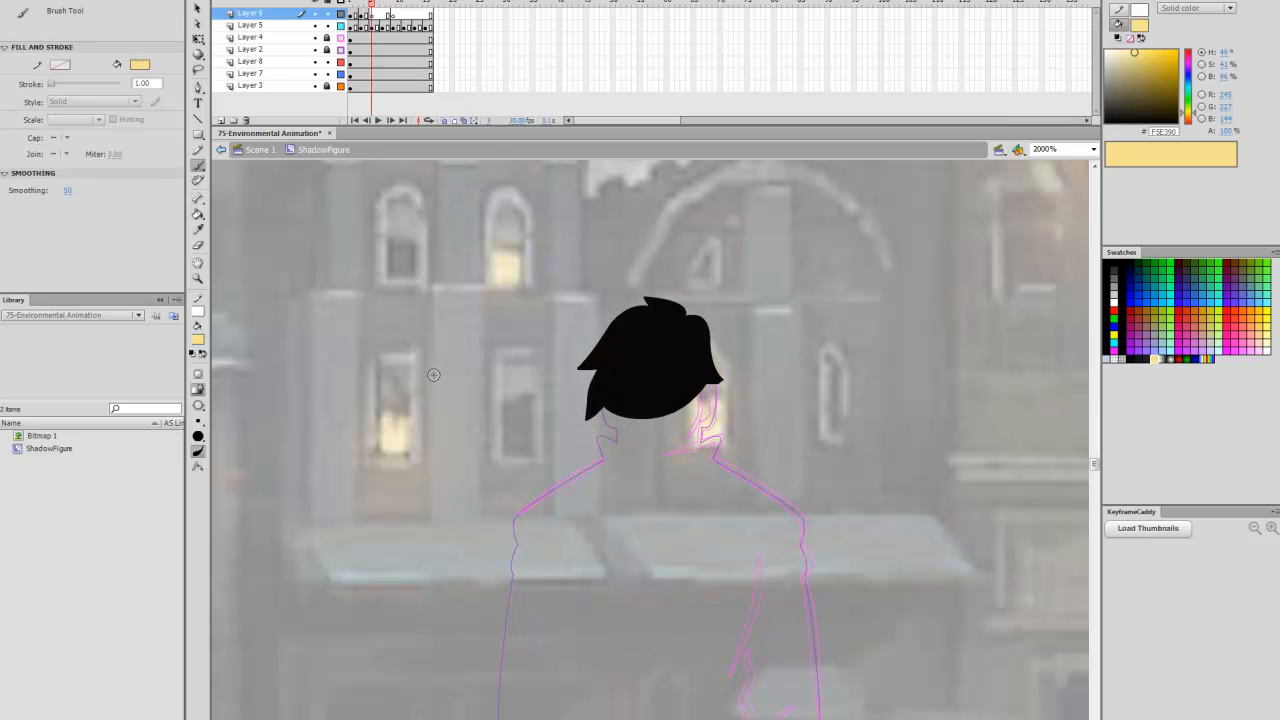
mouse_move(600, 343)
mouse_down()
mouse_move(650, 304)
mouse_move(709, 359)
mouse_move(717, 388)
mouse_move(706, 377)
mouse_up()
Step: Lock every layer except Layer 6 and return to the hair highlight on frame 3
key(e)
alt+click(327, 14)
key(comma)
key(comma)
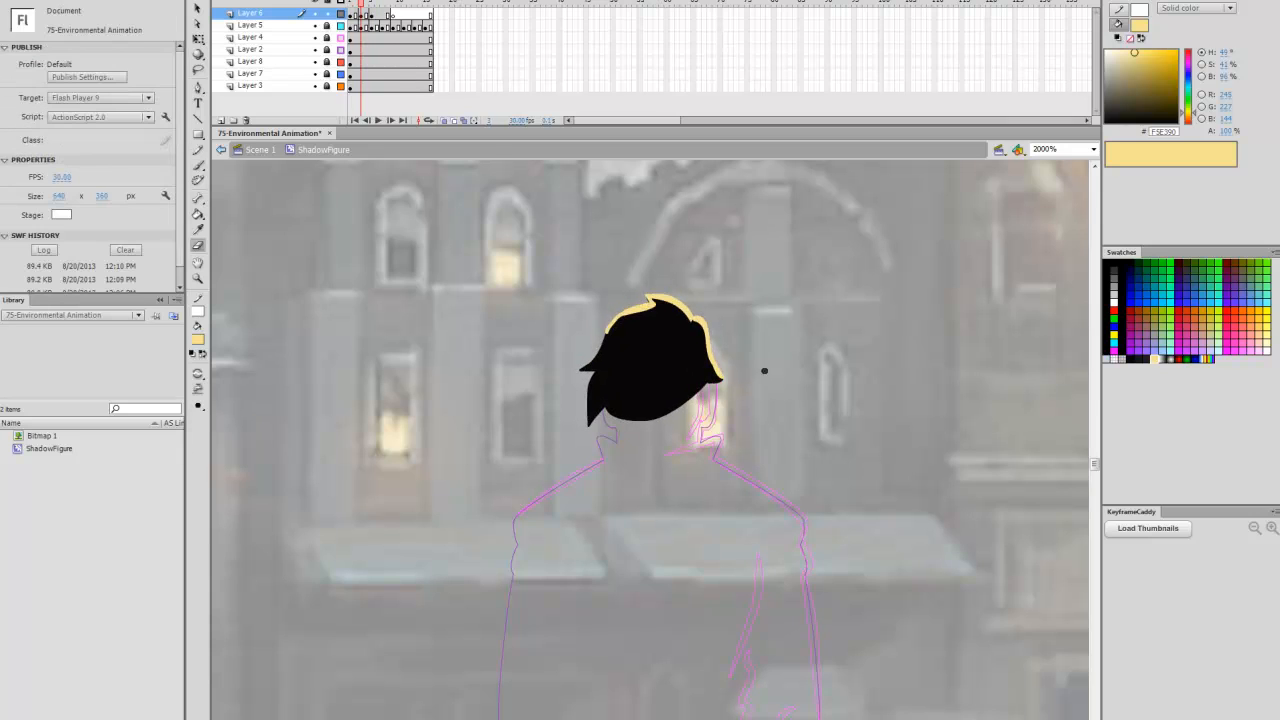
Step: Insert a blank keyframe at frame 7 of Layer 6 and brush the yellow rim light along the hair's top and sides
key(period)
key(period)
key(period)
key(period)
key(F7)
key(b)
drag(646, 300, 688, 315)
mouse_move(598, 340)
mouse_down()
mouse_move(698, 318)
mouse_move(720, 379)
mouse_up()
Step: Step back and forth through the frames to check how the painted hair highlights follow the hair
key(comma)
key(comma)
key(comma)
key(comma)
key(comma)
key(period)
key(period)
key(period)
key(period)
key(period)
Step: Insert a blank keyframe at frame 11 of Layer 6, then brush the yellow rim light around the hair on frame 9
key(period)
key(period)
key(period)
key(period)
key(F7)
key(comma)
key(comma)
drag(643, 300, 686, 312)
drag(645, 307, 597, 338)
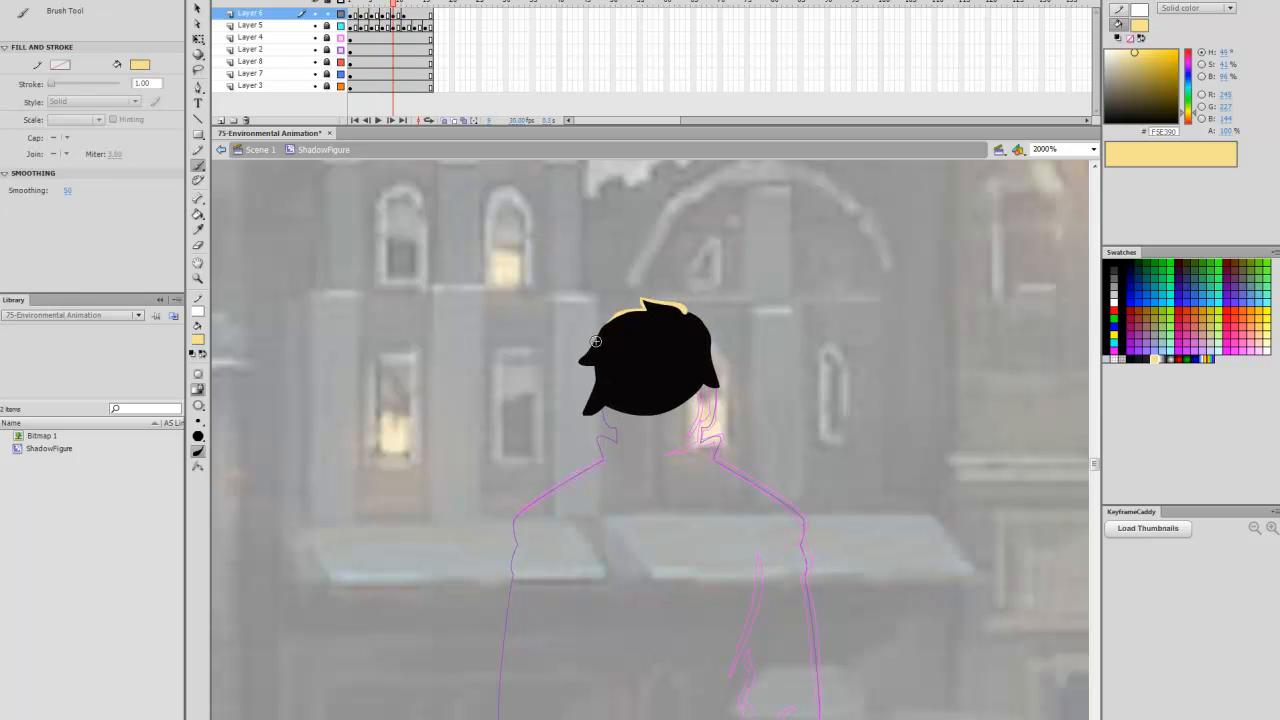
drag(685, 313, 720, 382)
Step: Copy the earlier rim-light keyframes of Layer 6 in reverse order over the remaining frames and test the movie
click(424, 15)
click(355, 15)
click(429, 15)
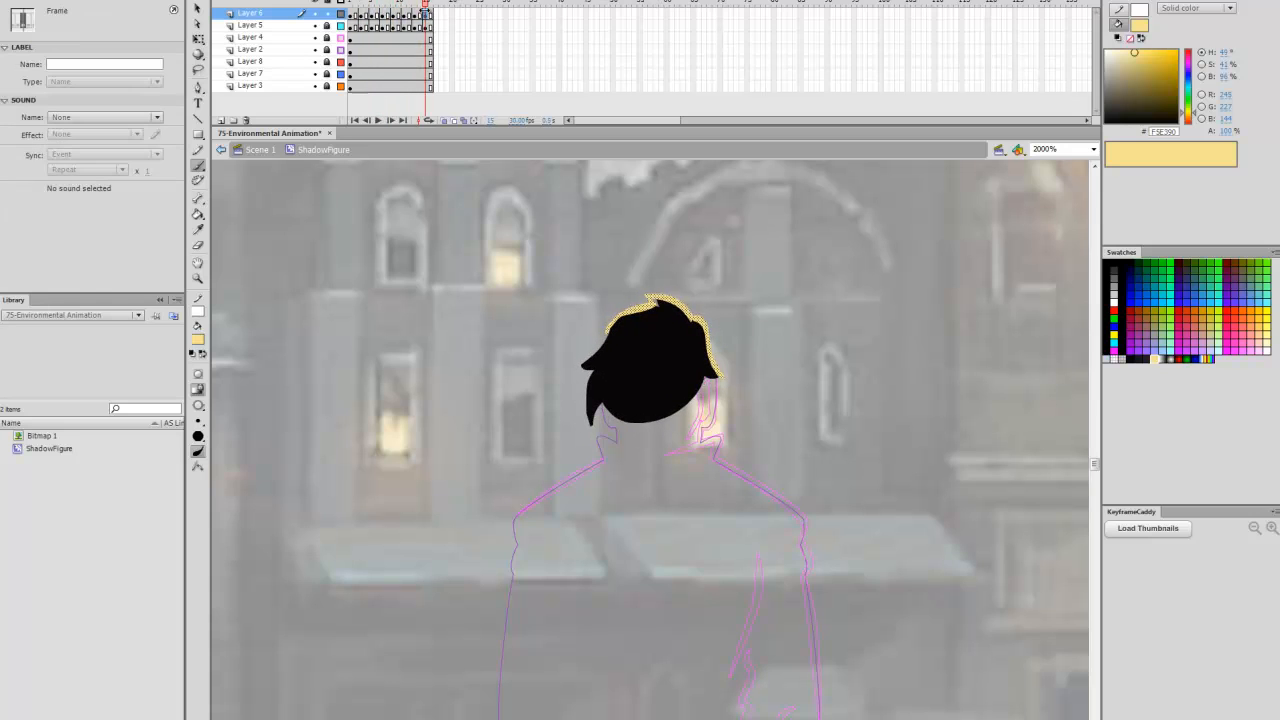
drag(429, 15, 428, 29)
key(ctrl+Return)
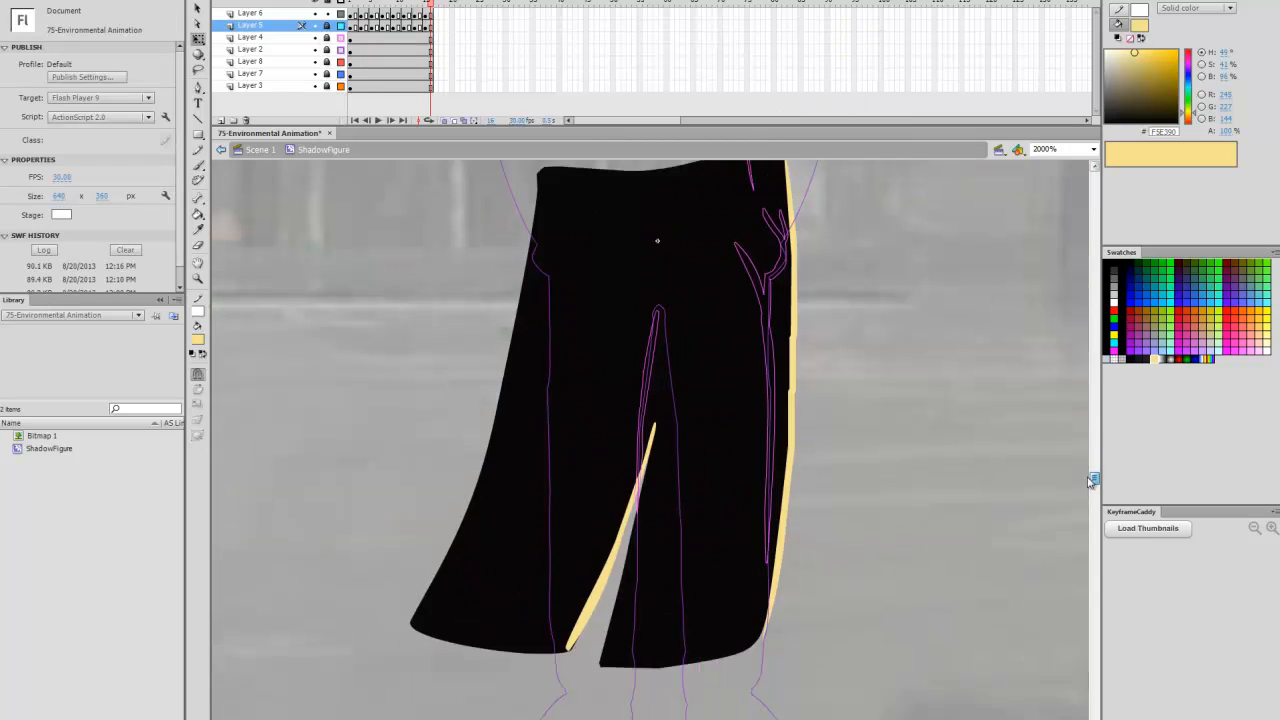
Step: On a blank keyframe of Layer 7, brush a closed near-black #080607 outline of the coat tail in a new swing pose and fill it
key(F7)
click(1131, 359)
drag(536, 229, 395, 685)
drag(395, 685, 547, 715)
mouse_move(547, 715)
mouse_down()
mouse_move(650, 478)
mouse_move(585, 714)
mouse_up()
drag(585, 713, 735, 710)
mouse_move(779, 196)
mouse_down()
mouse_move(790, 333)
mouse_move(735, 709)
mouse_up()
drag(536, 229, 779, 195)
click(748, 357)
Step: Hide Layer 8, then outline another coat-tail pose with its lower split in near-black and fill it
click(315, 62)
drag(536, 229, 405, 687)
mouse_move(405, 687)
mouse_down()
mouse_move(562, 713)
mouse_move(655, 479)
mouse_up()
key(ctrl+z)
drag(560, 711, 655, 484)
mouse_move(779, 196)
mouse_down()
mouse_move(799, 357)
mouse_move(742, 700)
mouse_up()
click(748, 400)
Step: Insert a blank keyframe at frame 5 of Layer 7, then brush and fill an in-between coat-tail silhouette with its lower split
key(F7)
mouse_move(536, 229)
mouse_down()
mouse_move(519, 370)
mouse_move(406, 684)
mouse_up()
drag(536, 231, 780, 200)
drag(426, 691, 562, 713)
drag(562, 713, 658, 487)
mouse_move(658, 487)
mouse_down()
mouse_move(597, 717)
mouse_move(752, 697)
mouse_up()
drag(780, 200, 752, 697)
click(748, 400)
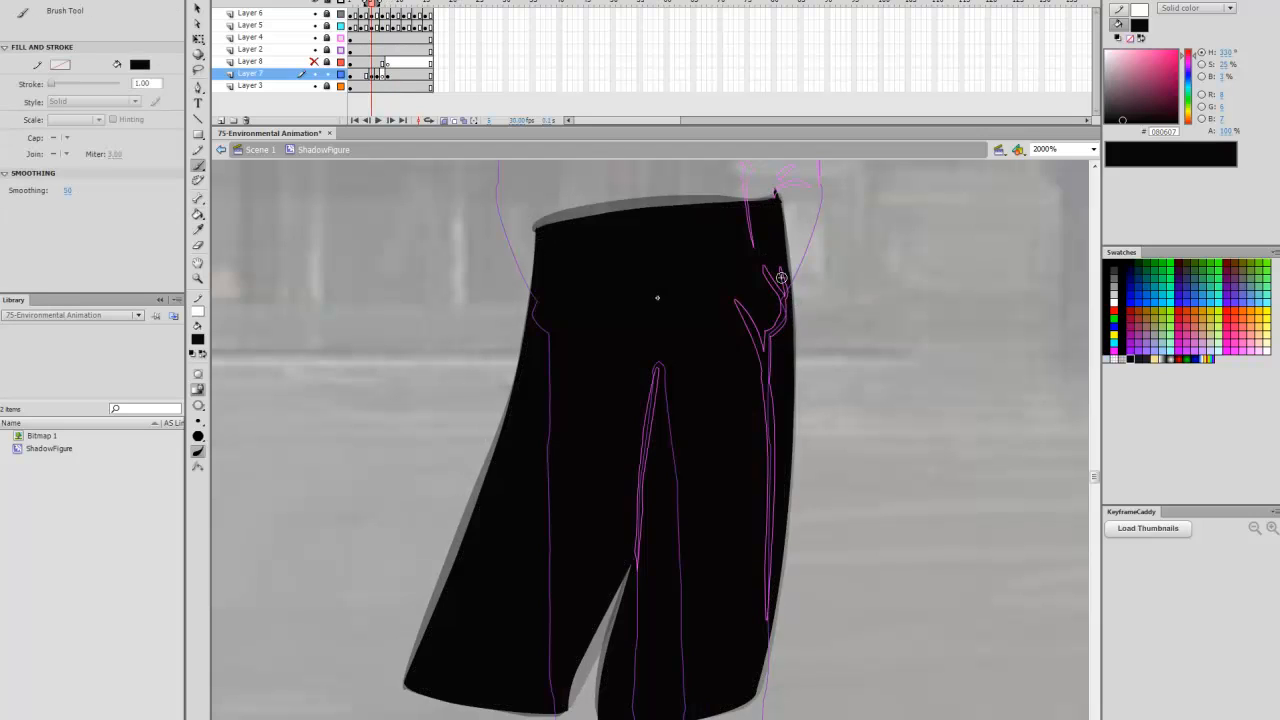
Step: Outline and fill the coat-tail silhouette on frame 7 of Layer 7, then erase along its lower right edge to clean it up
key(period)
key(period)
drag(535, 229, 402, 687)
drag(560, 713, 645, 502)
mouse_move(645, 502)
mouse_down()
mouse_move(592, 717)
mouse_move(742, 706)
mouse_up()
drag(535, 229, 779, 195)
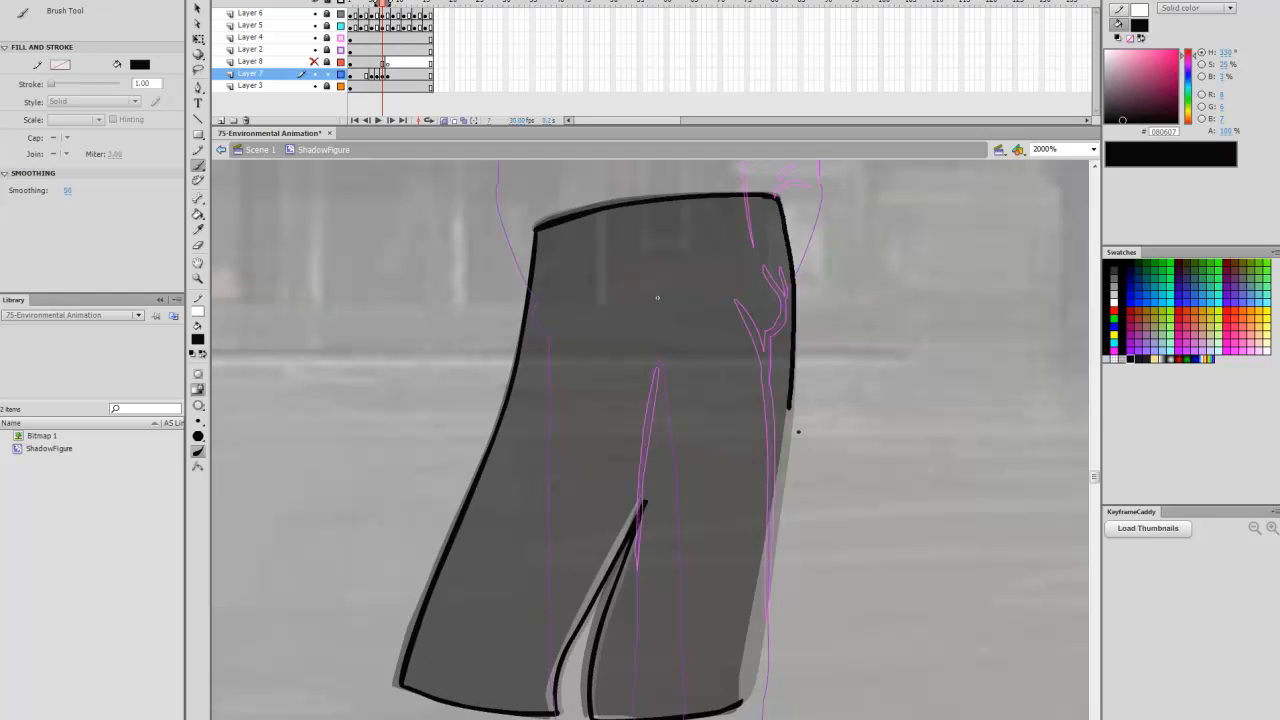
drag(791, 410, 745, 702)
click(740, 420)
key(e)
drag(759, 638, 747, 700)
Step: Copy the coat-tail keyframes of Layer 7 in reverse order onto the later frames, then test the movie and close the preview
click(388, 74)
click(388, 62)
click(415, 75)
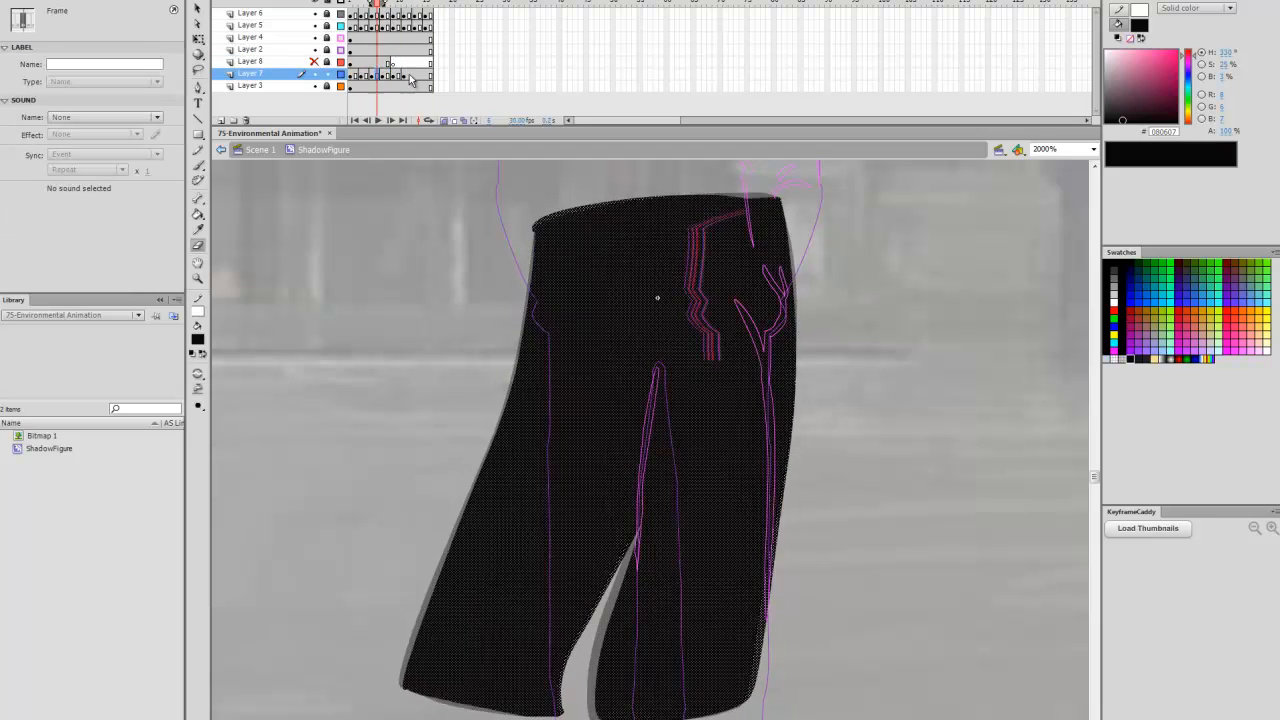
key(ctrl+Return)
right_click(570, 242)
click(600, 251)
click(742, 41)
Step: Show and unlock Layer 8 and try a pale yellow #F5E390 rim stroke along the coat tail's right edge on frame 3
click(315, 62)
click(327, 62)
key(b)
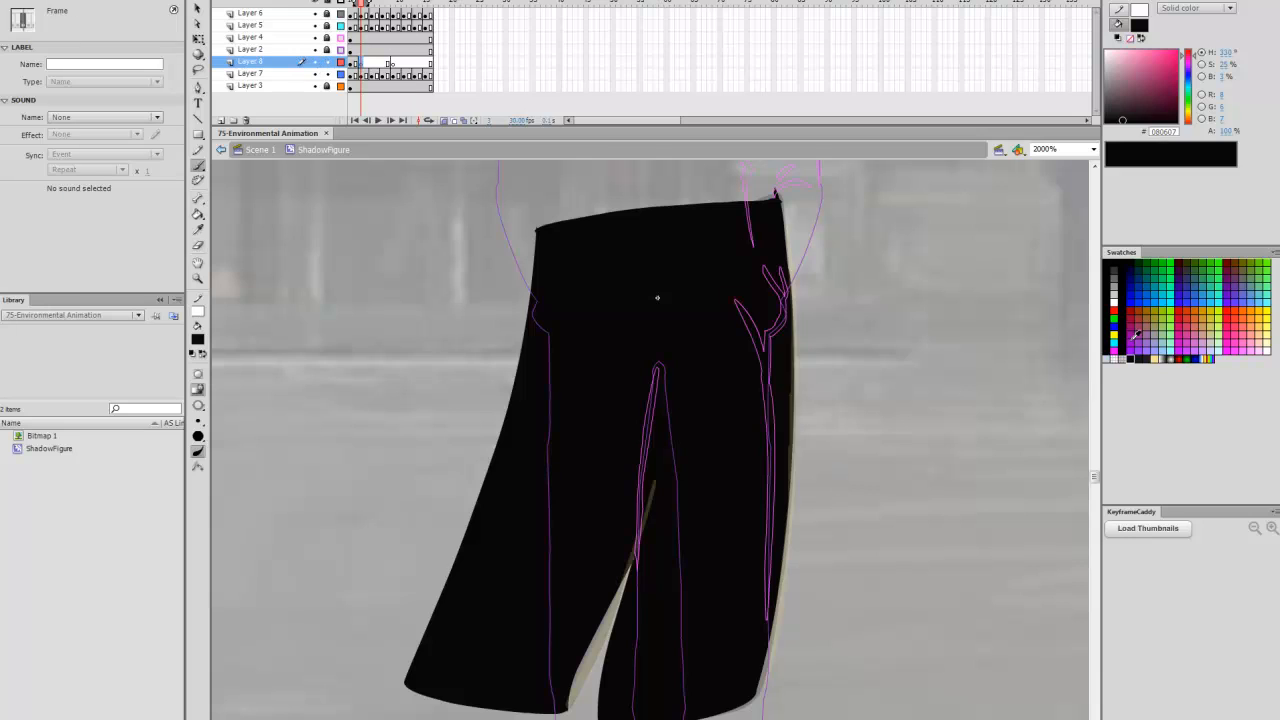
click(1155, 359)
mouse_move(780, 203)
mouse_down()
mouse_move(778, 568)
mouse_move(764, 663)
mouse_up()
key(ctrl+z)
Step: Insert a blank keyframe at frame 5 of Layer 8 and brush yellow rim light along the coat tail's split and right edge
key(period)
key(period)
key(F7)
drag(564, 711, 647, 515)
drag(787, 243, 762, 626)
Step: Add a keyframe at frame 7 of Layer 8, clear its copied highlight and brush new rim light along the coat split and outer edge
click(382, 62)
key(F6)
key(Delete)
drag(561, 712, 647, 515)
drag(787, 243, 762, 640)
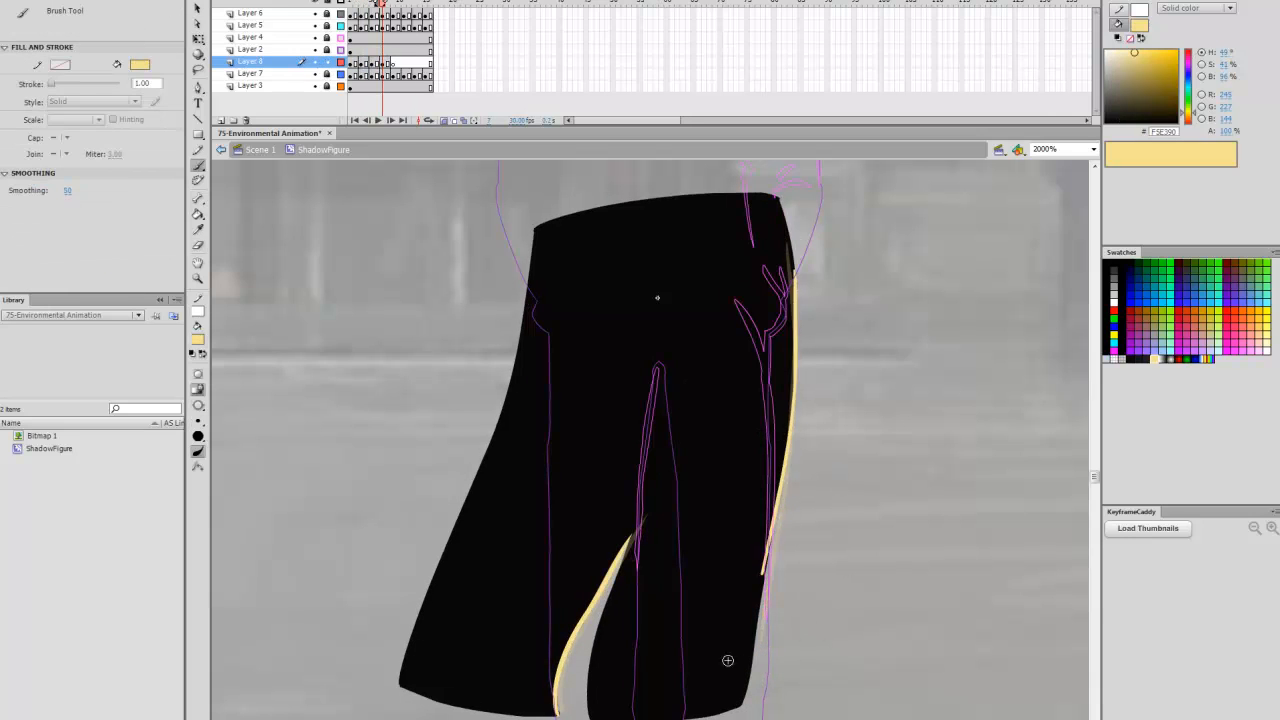
Step: Add a keyframe at frame 9 of Layer 8, clear its copied highlight and brush new rim light along the coat split and outer edge
click(393, 62)
key(F6)
key(Delete)
drag(550, 714, 640, 500)
mouse_move(789, 272)
mouse_down()
mouse_move(799, 344)
mouse_move(764, 532)
mouse_up()
key(Return)
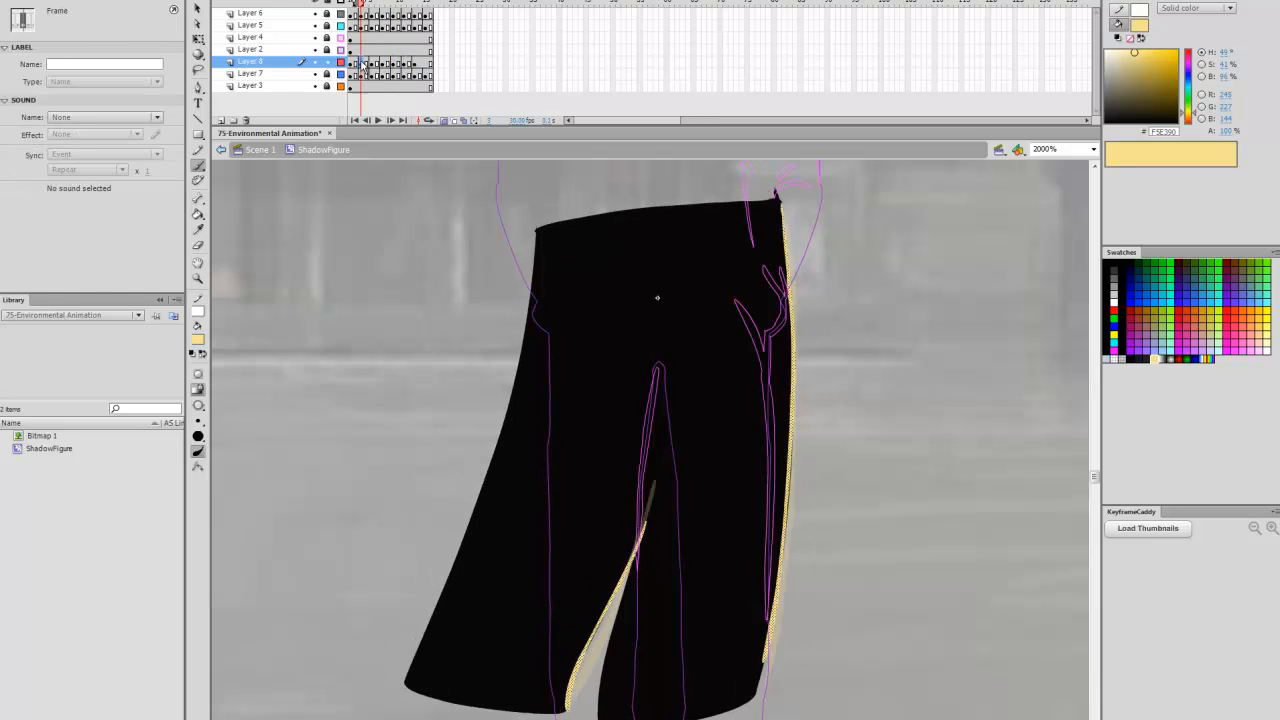
Step: Test the movie, close the preview, and switch Layers 4 and 2 from outline back to full display
key(q)
key(ctrl+Return)
click(744, 40)
key(ctrl+minus)
scroll(650, 440, up, 2)
click(340, 37)
click(340, 49)
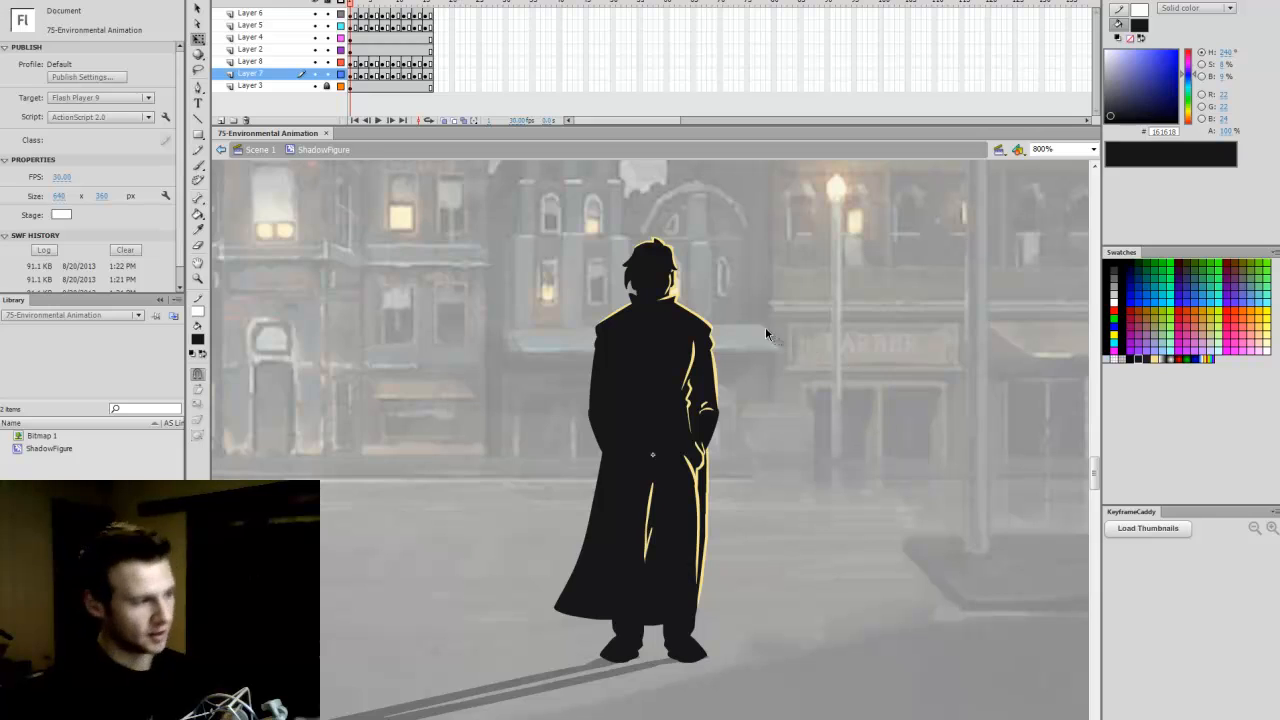
Step: Step through the ShadowFigure timeline from frame 1 to 16 to check the hair, coat tail and highlight motion
drag(350, 5, 353, 6)
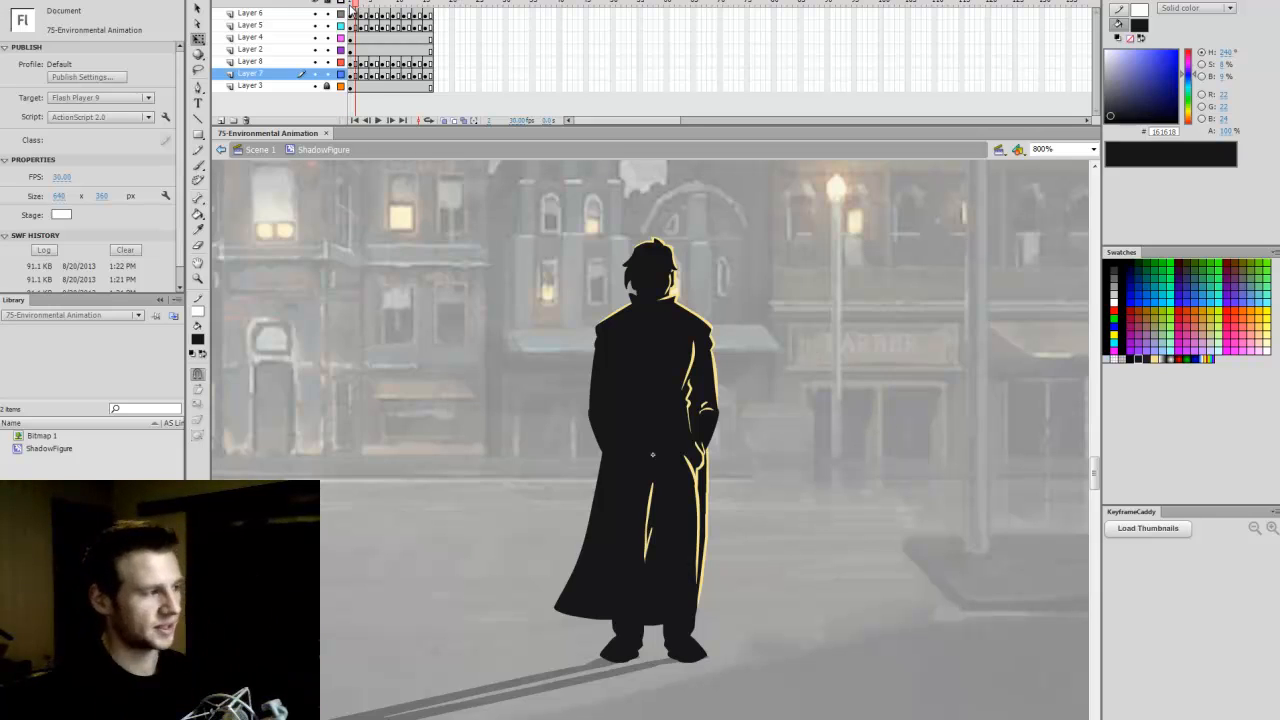
key(period)
key(period)
key(period)
key(period)
key(period)
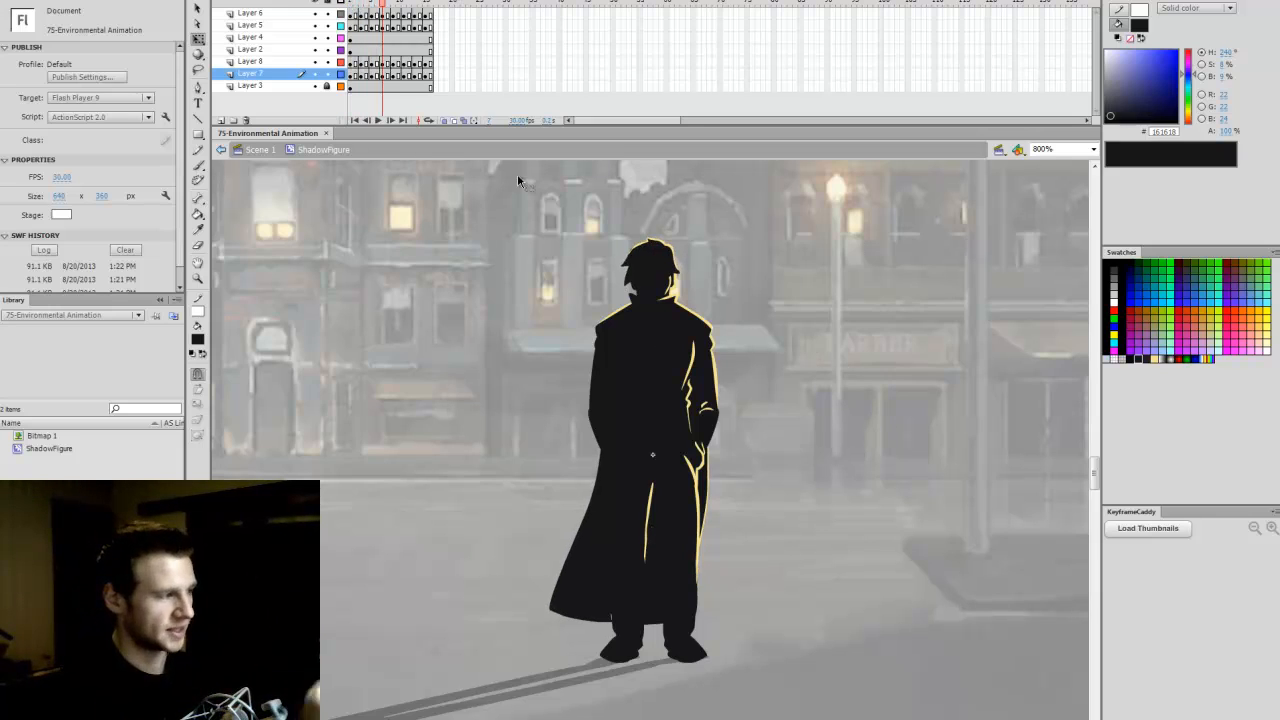
mouse_move(315, 38)
mouse_down()
mouse_move(315, 49)
mouse_move(315, 38)
mouse_up()
key(period)
key(period)
key(period)
key(period)
key(period)
key(period)
key(period)
key(period)
key(period)
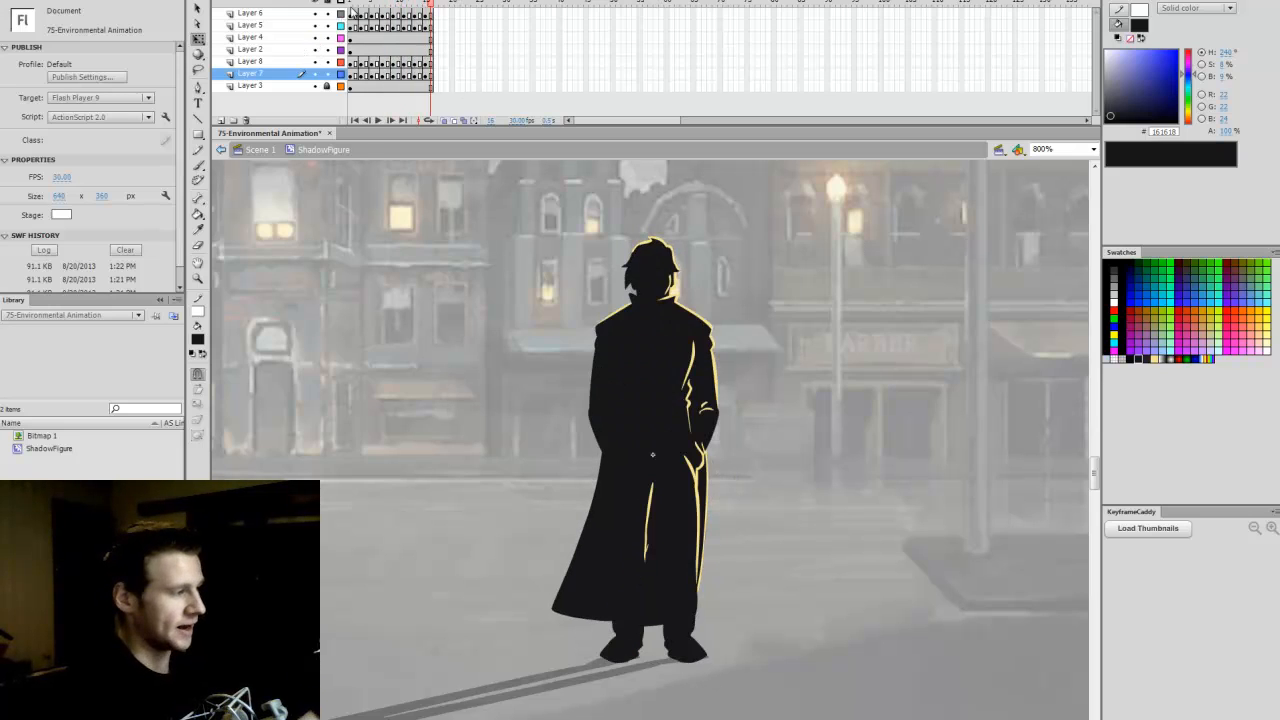
drag(429, 4, 461, 13)
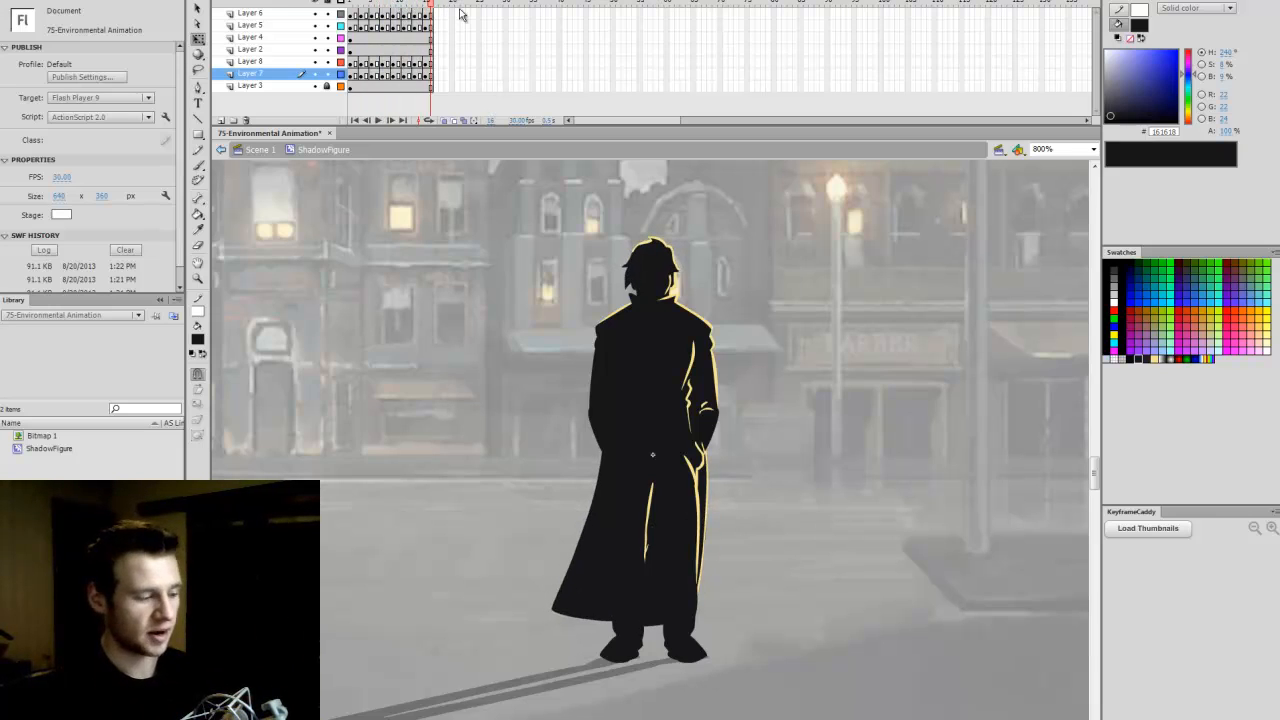
Step: Hide Layers 6, 5, 4 and 2, scrub through the coat-tail animation alone, and show those layers again
drag(315, 25, 315, 49)
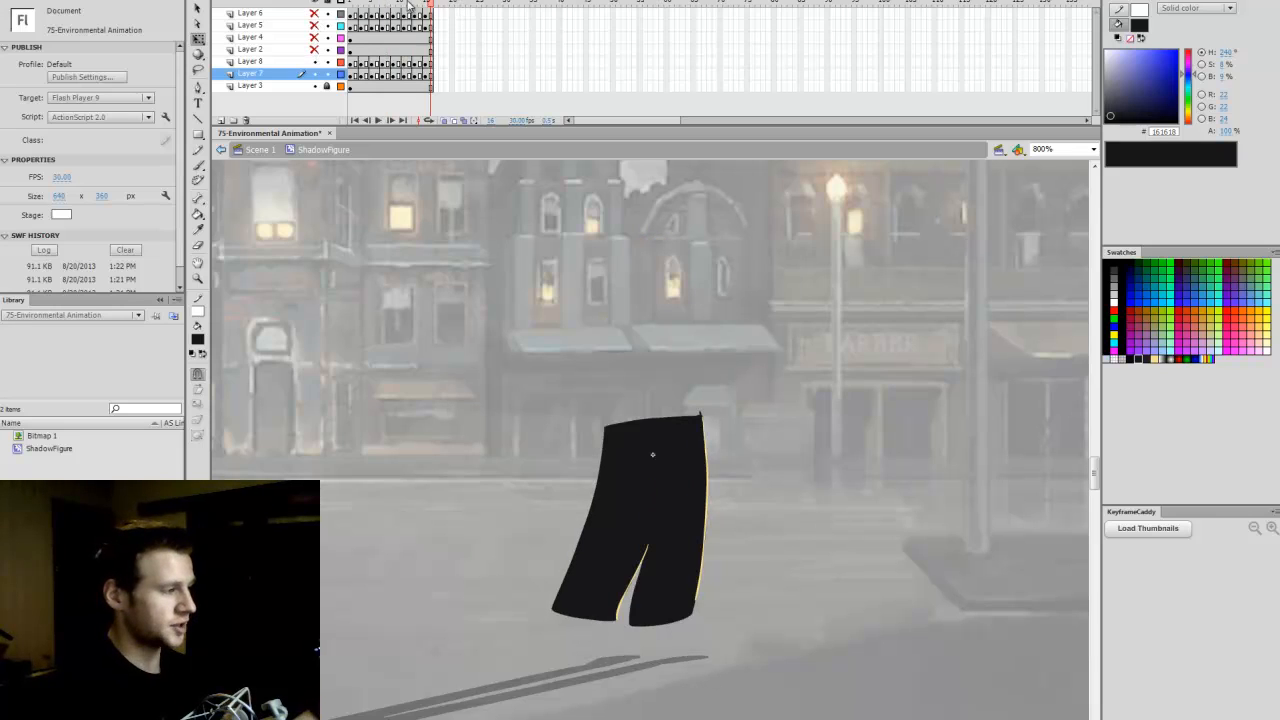
drag(353, 4, 426, 5)
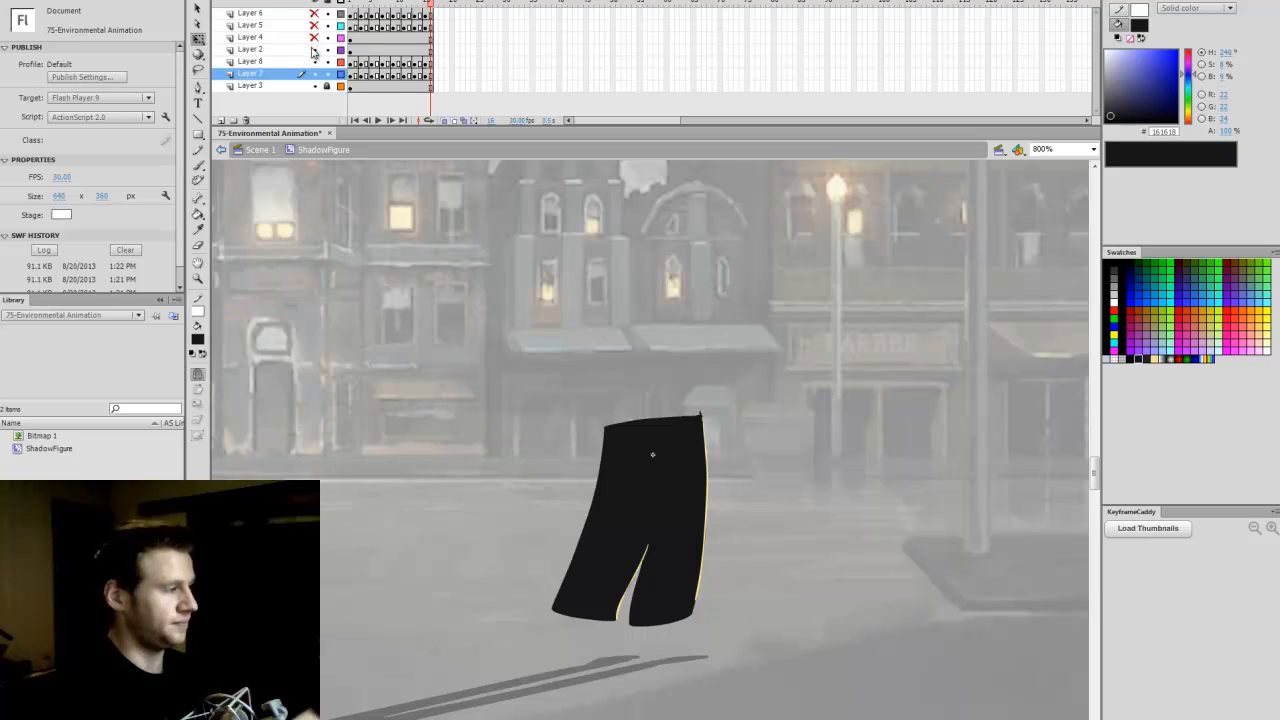
drag(313, 49, 315, 13)
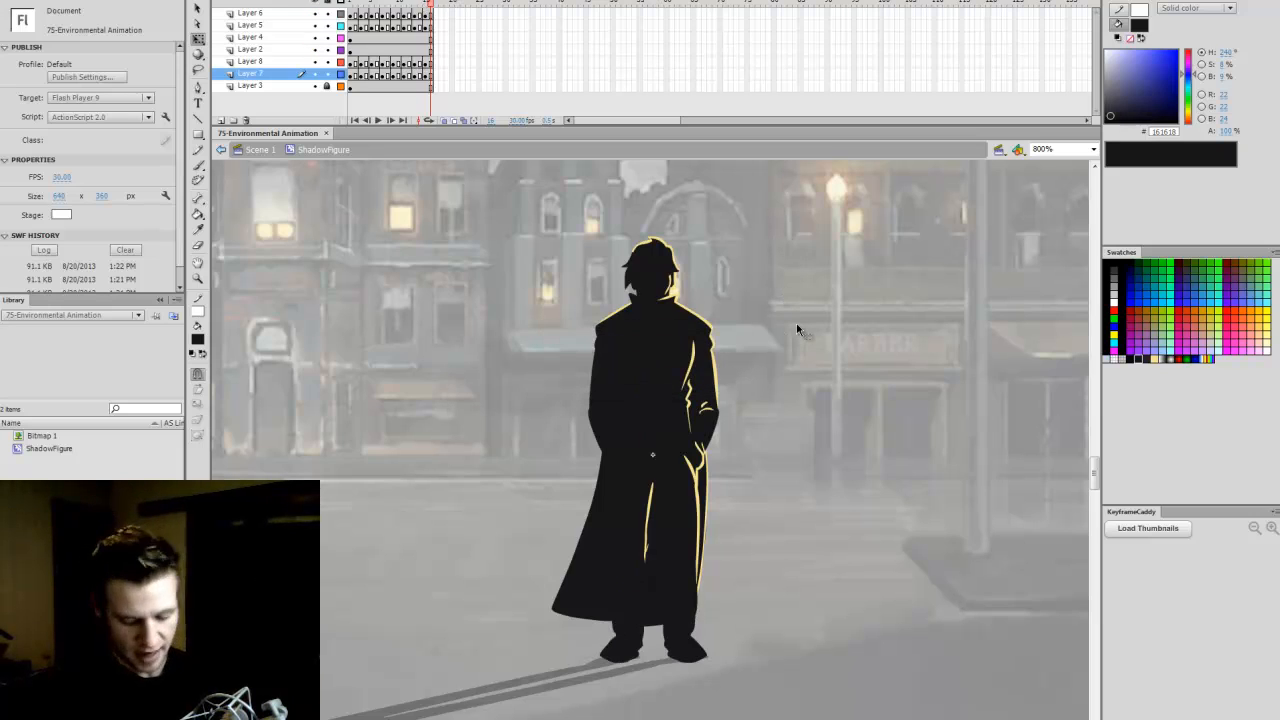
Step: Test the movie, zoom in on the figure in an enlarged preview window, and close the preview
key(ctrl+Return)
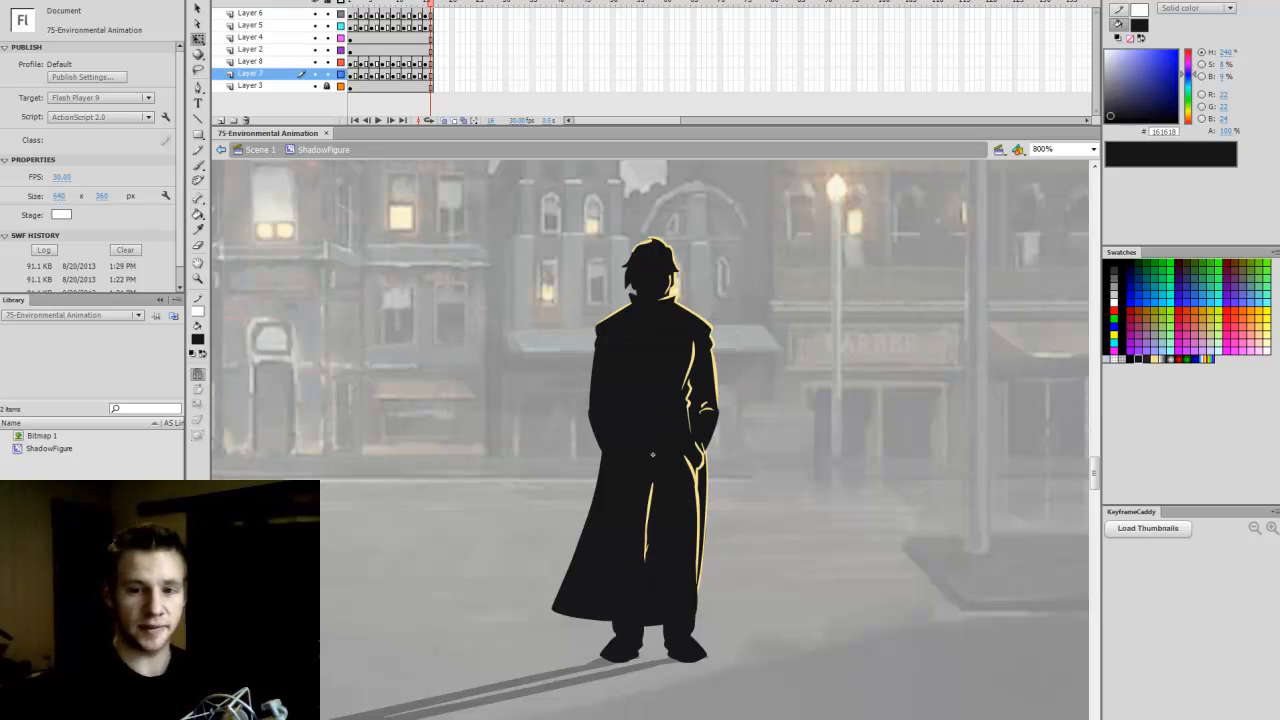
drag(660, 52, 521, 122)
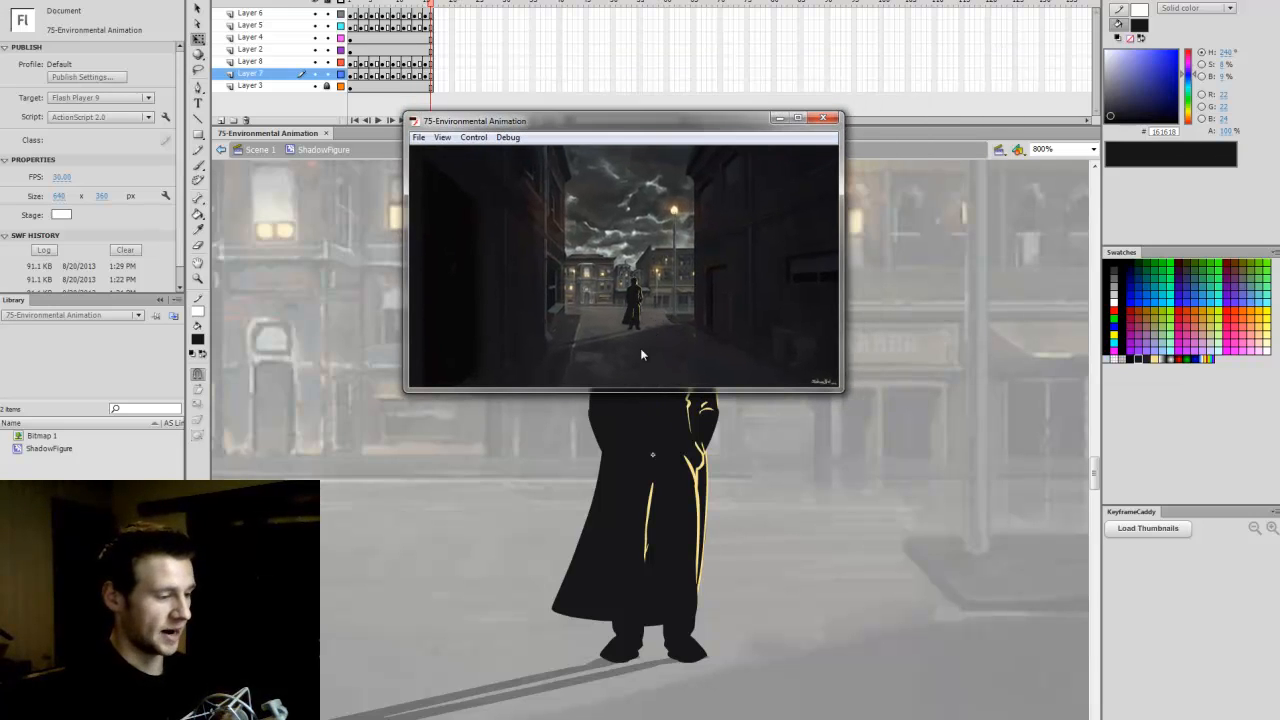
right_click(629, 301)
click(656, 309)
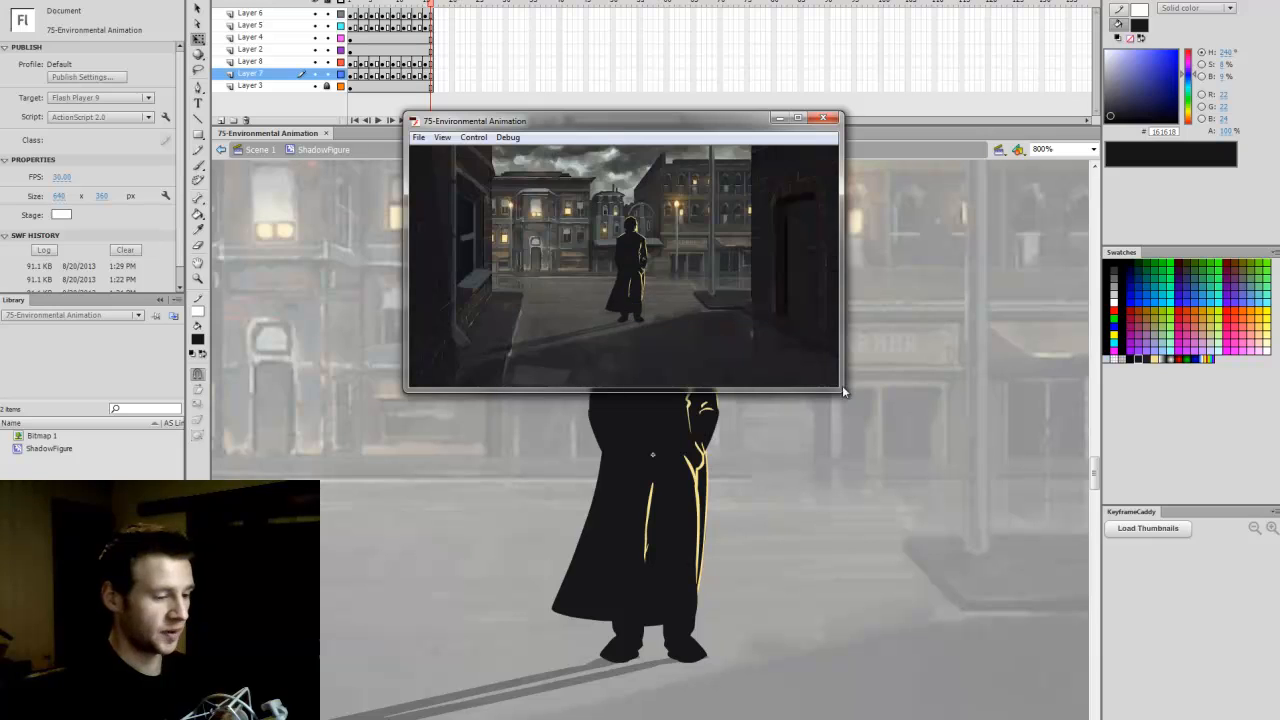
drag(842, 390, 917, 556)
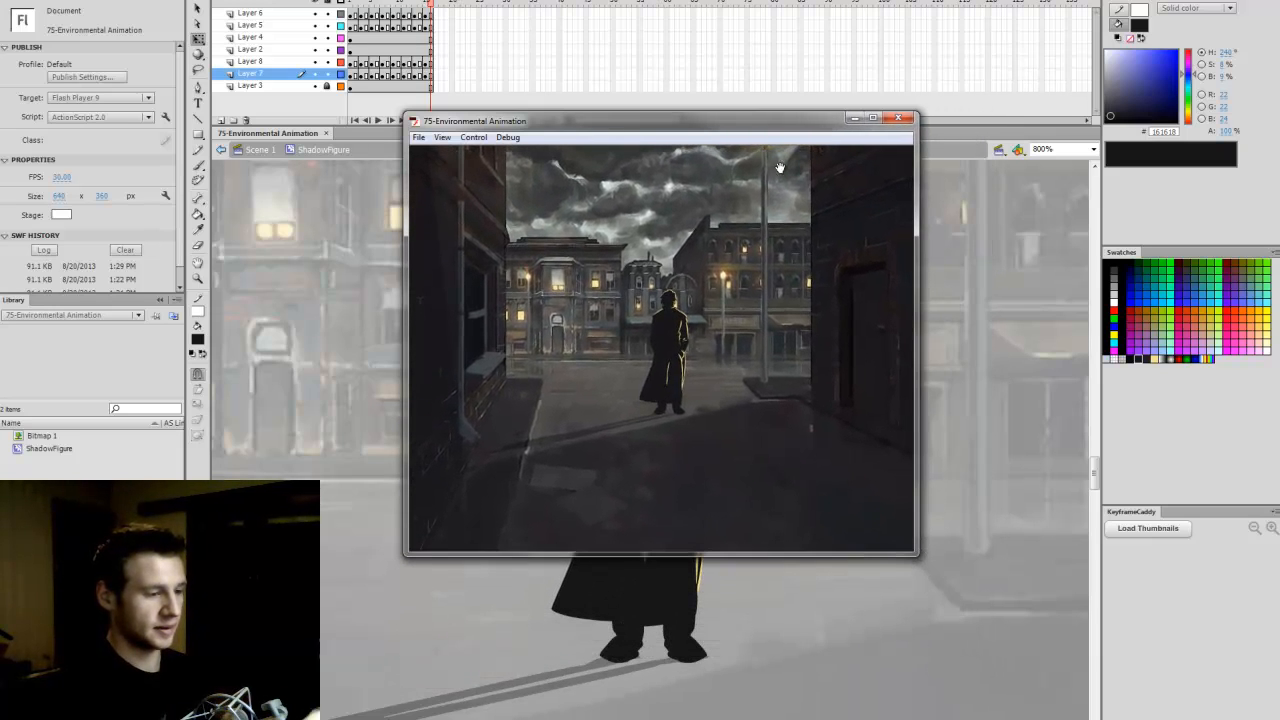
drag(778, 125, 741, 147)
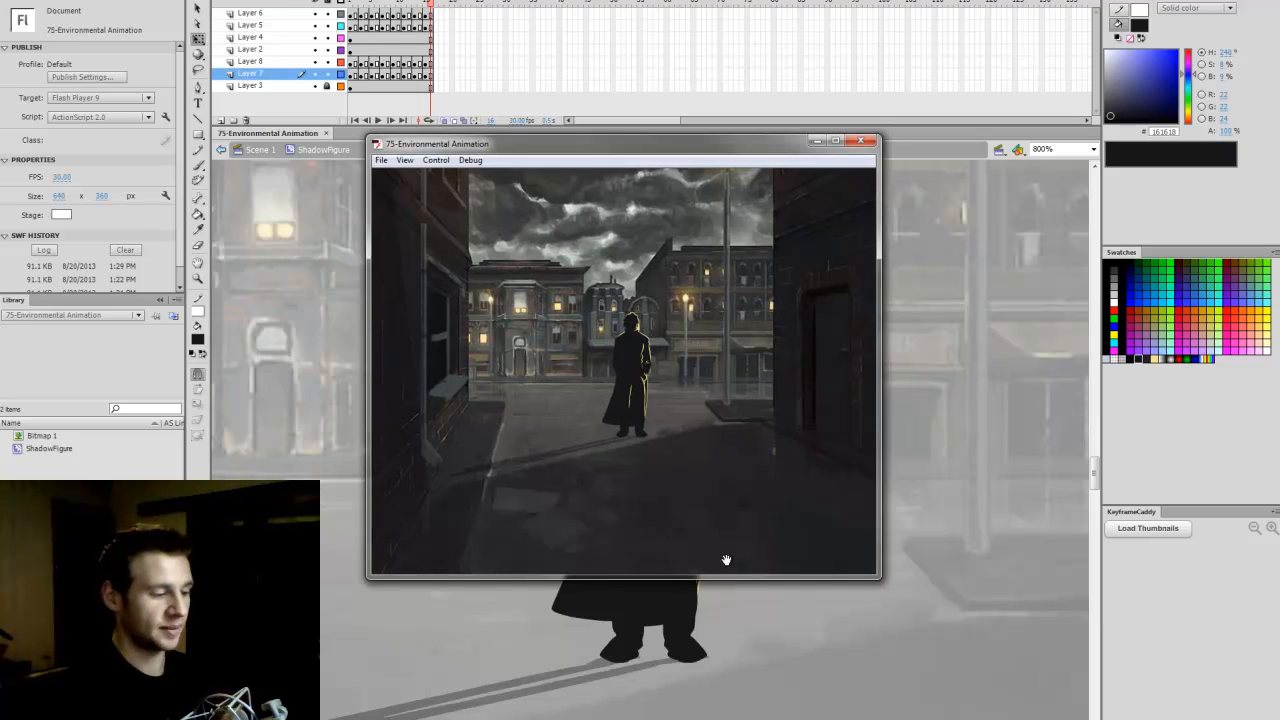
click(860, 141)
Step: Return to the main scene, lock Layer 2 and save the file with Layer 3 active
double_click(855, 301)
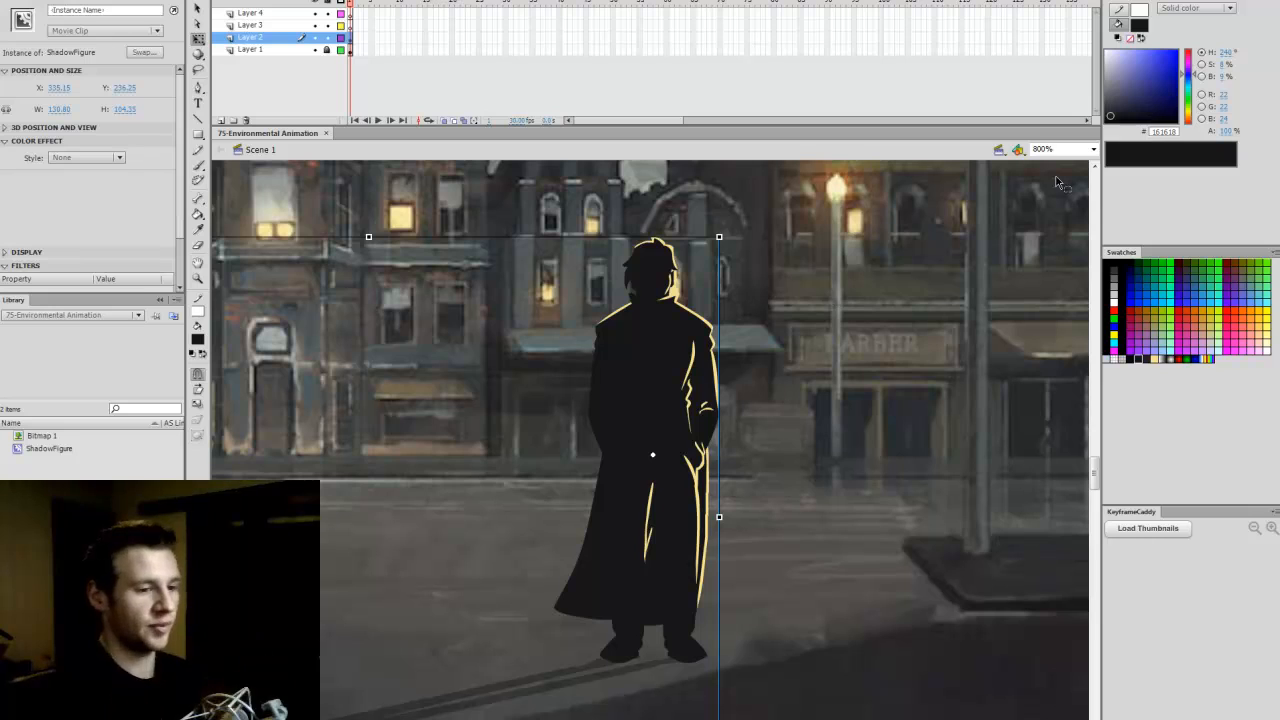
click(1093, 149)
click(1060, 162)
click(409, 133)
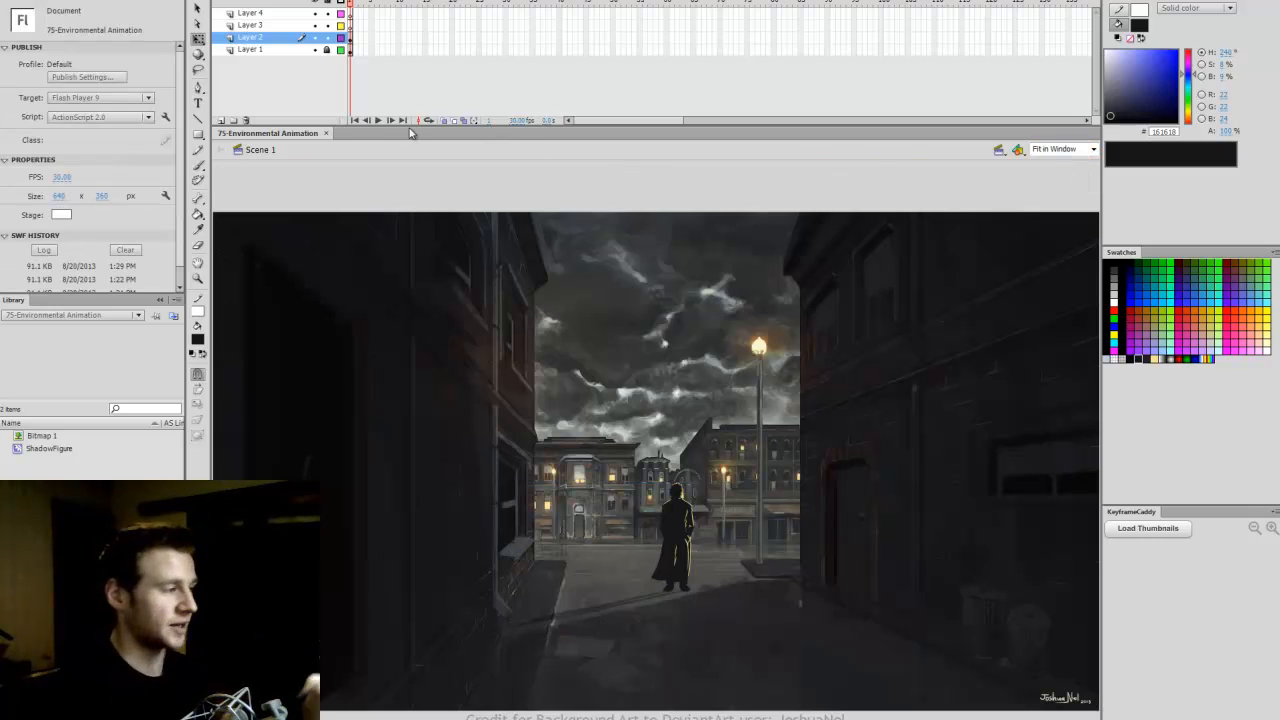
click(328, 37)
click(351, 25)
click(658, 138)
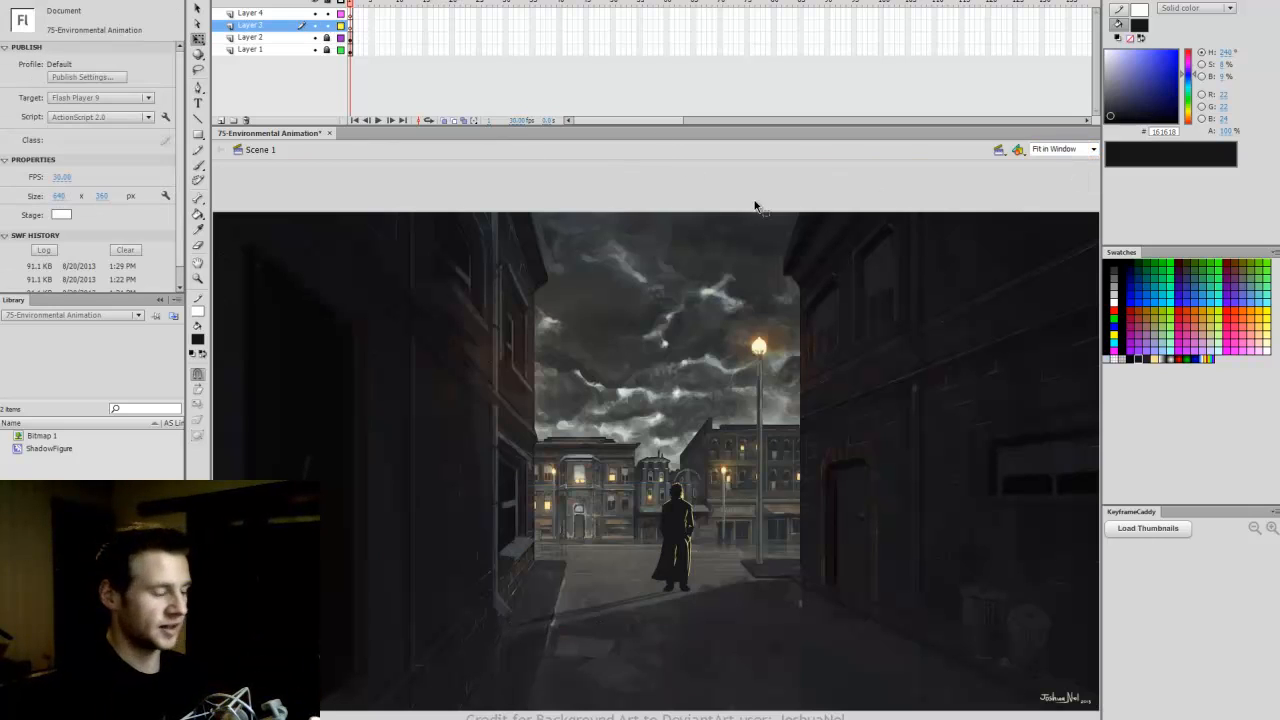
key(ctrl+s)
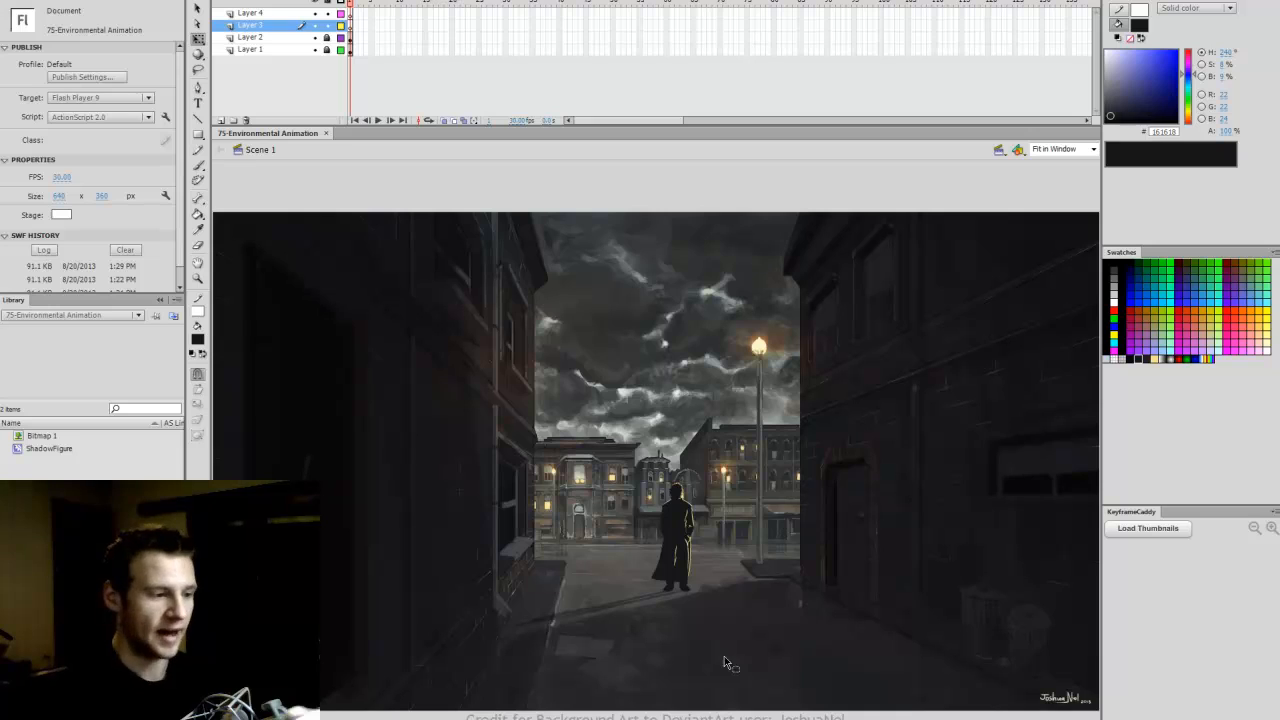
Step: Draw a dark filled rectangle about 285 by 309 px on frame 1 of Layer 3, covering the street opening between the buildings
click(351, 25)
click(912, 417)
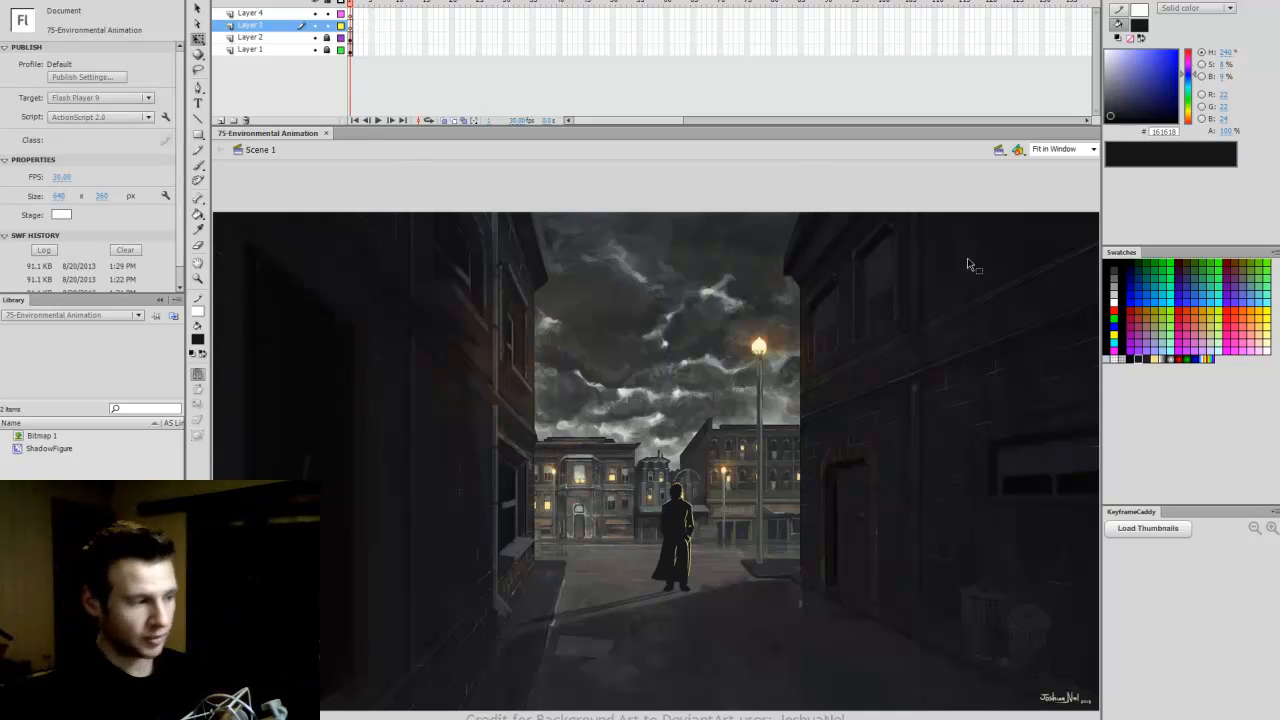
click(197, 133)
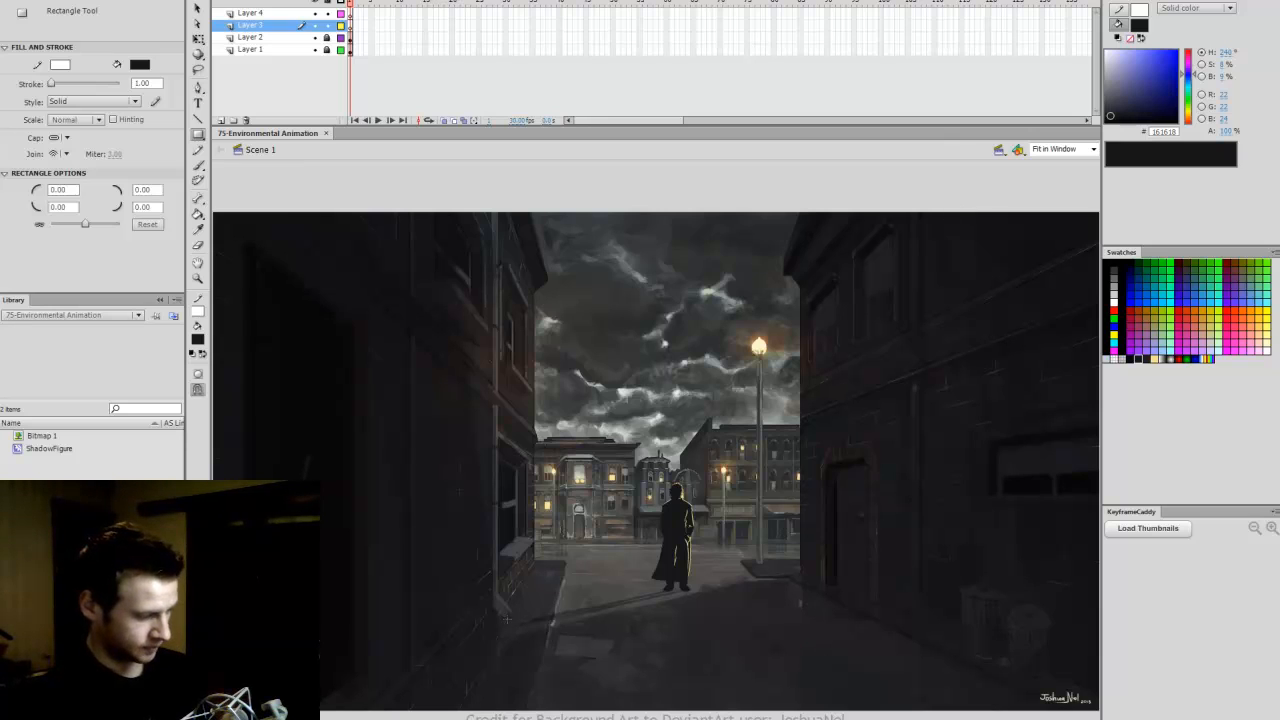
drag(519, 594, 887, 212)
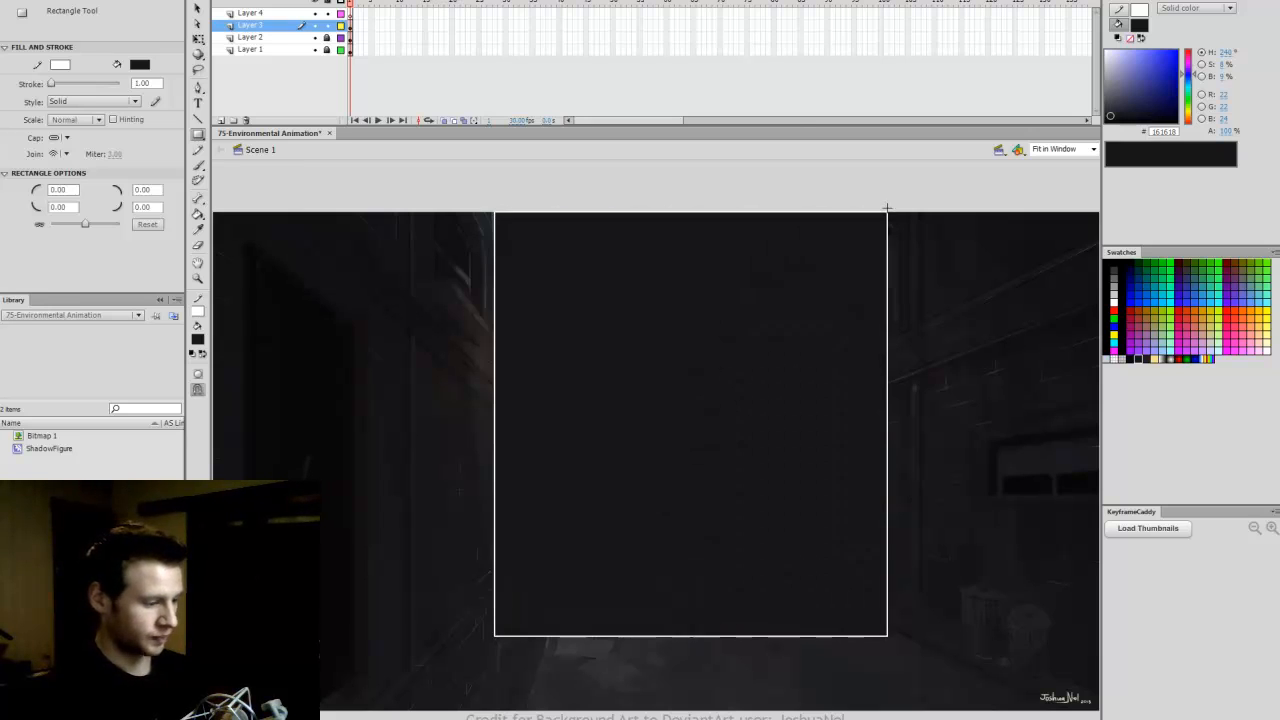
Step: Convert the rectangle on Layer 3 to a movie clip symbol named FallingRain
click(351, 22)
key(F8)
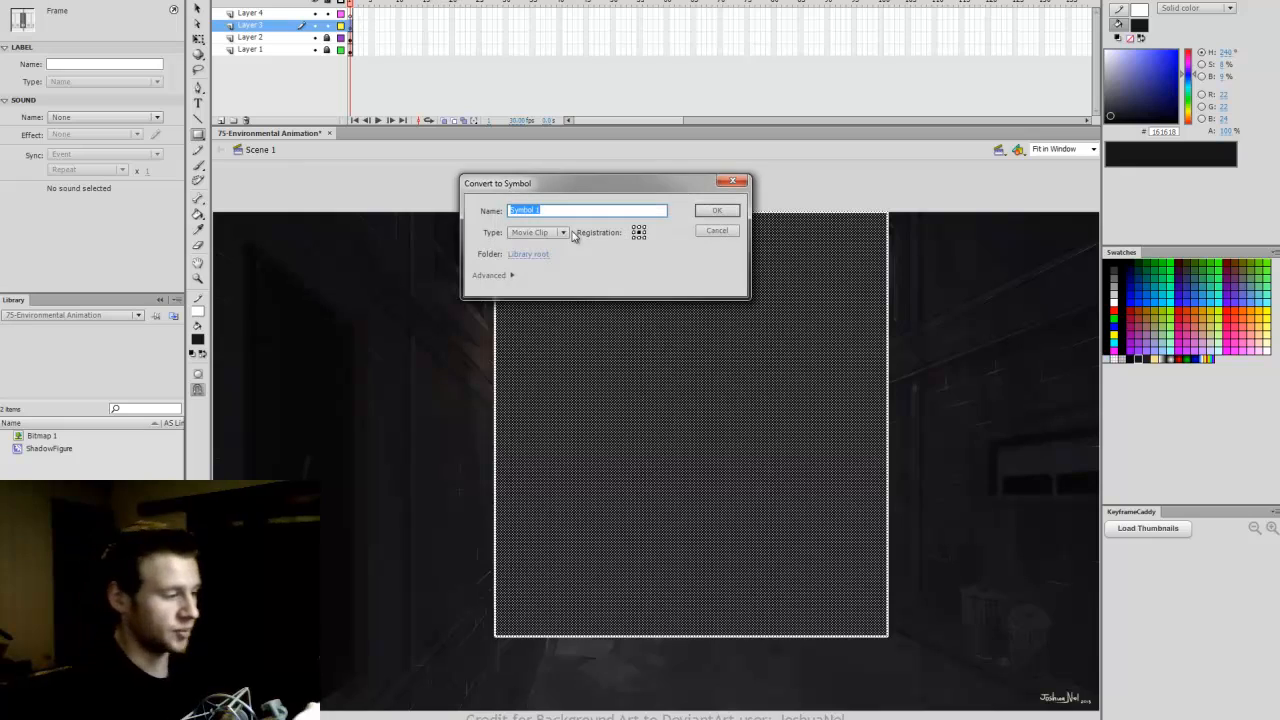
text(FallingRain)
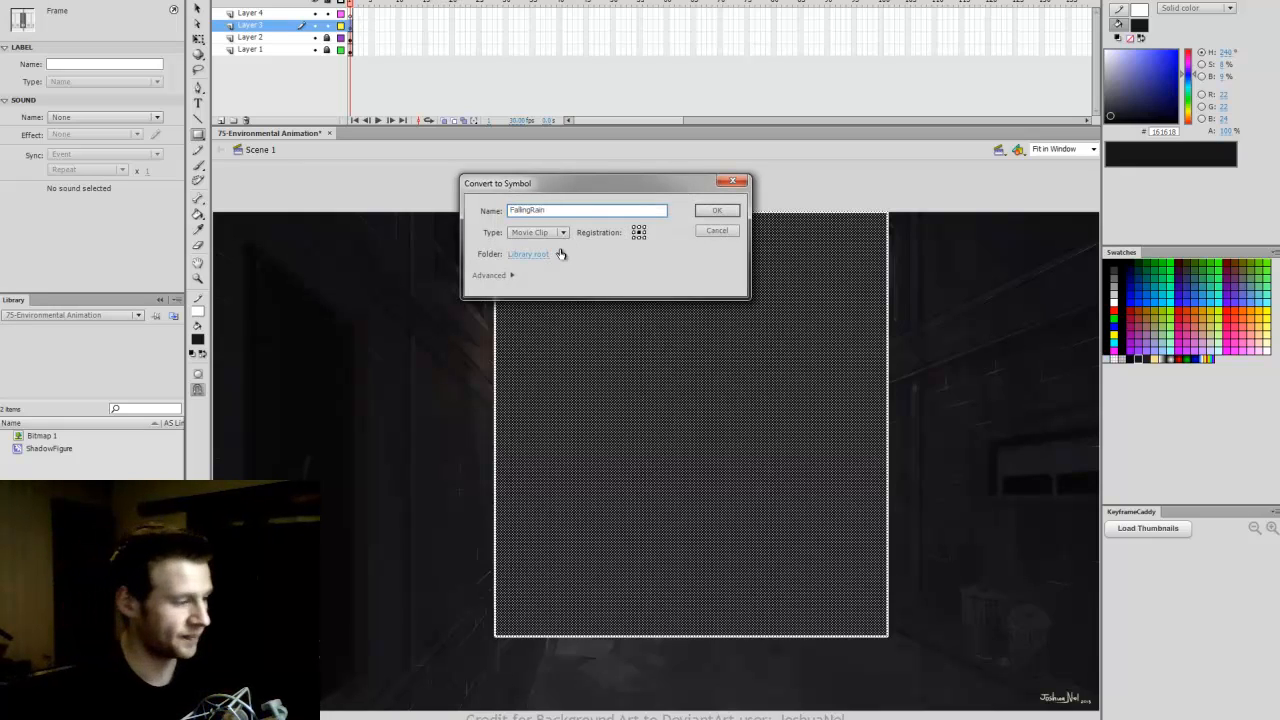
key(Return)
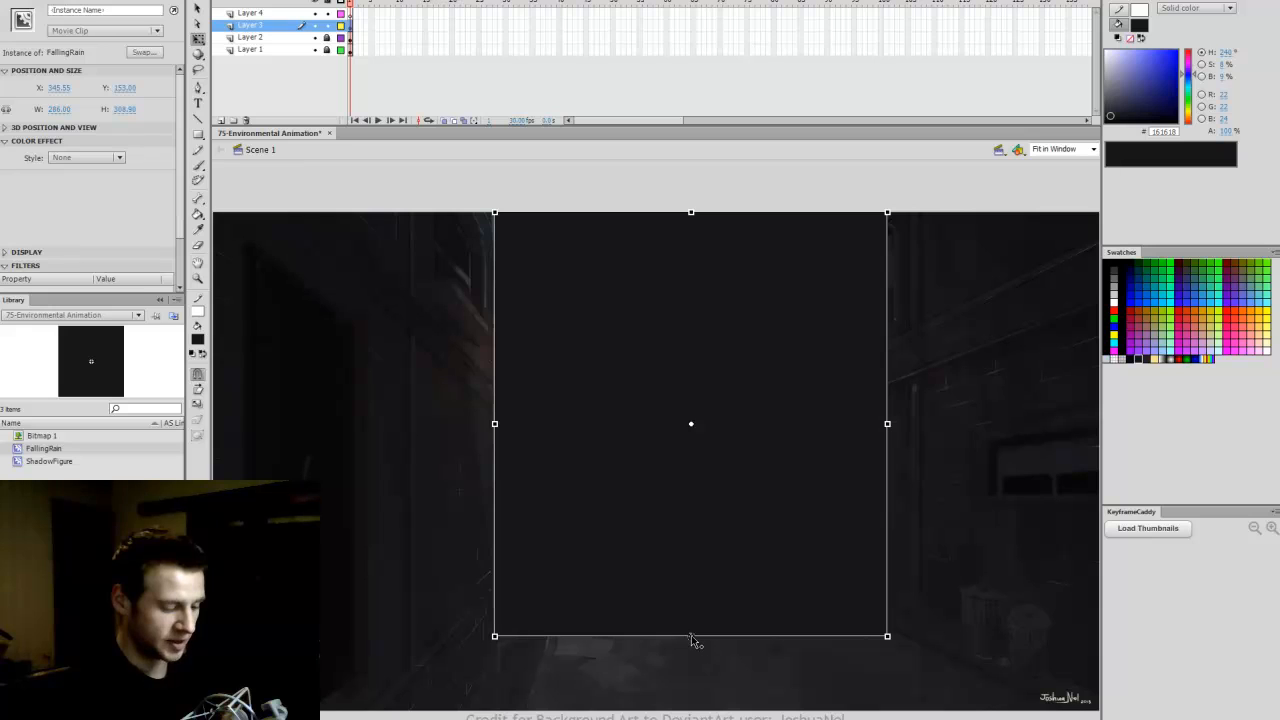
Step: Try skewing the FallingRain clip's upper edge to either side, undoing each skew
drag(717, 213, 551, 213)
key(ctrl+z)
drag(743, 212, 866, 213)
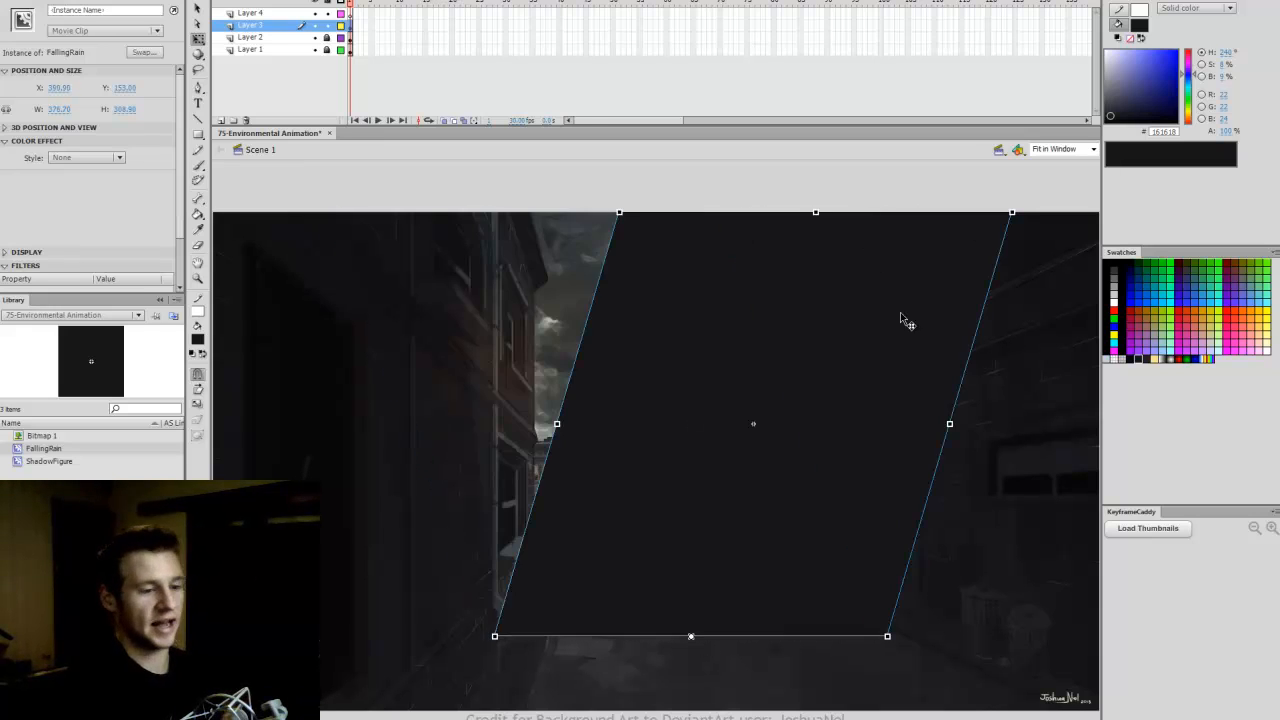
key(ctrl+z)
Step: Open the FallingRain clip for editing and set the rectangle's fill alpha to 30%
double_click(743, 349)
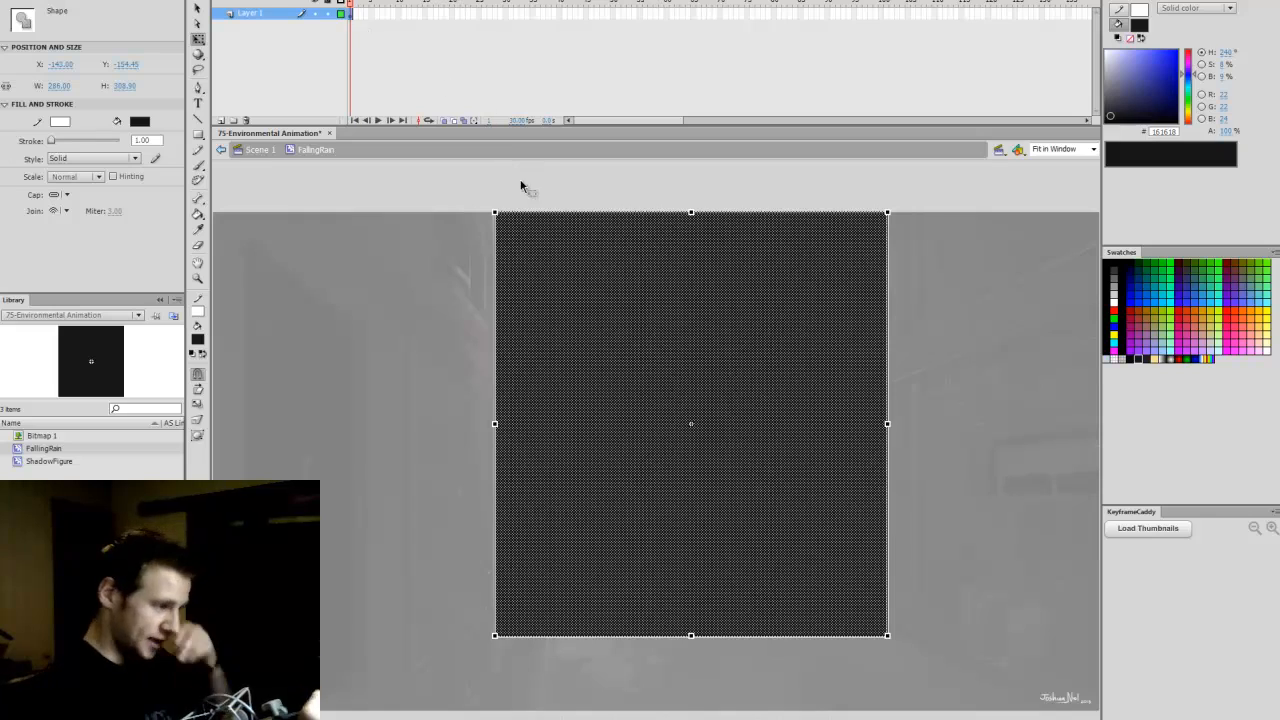
click(1227, 131)
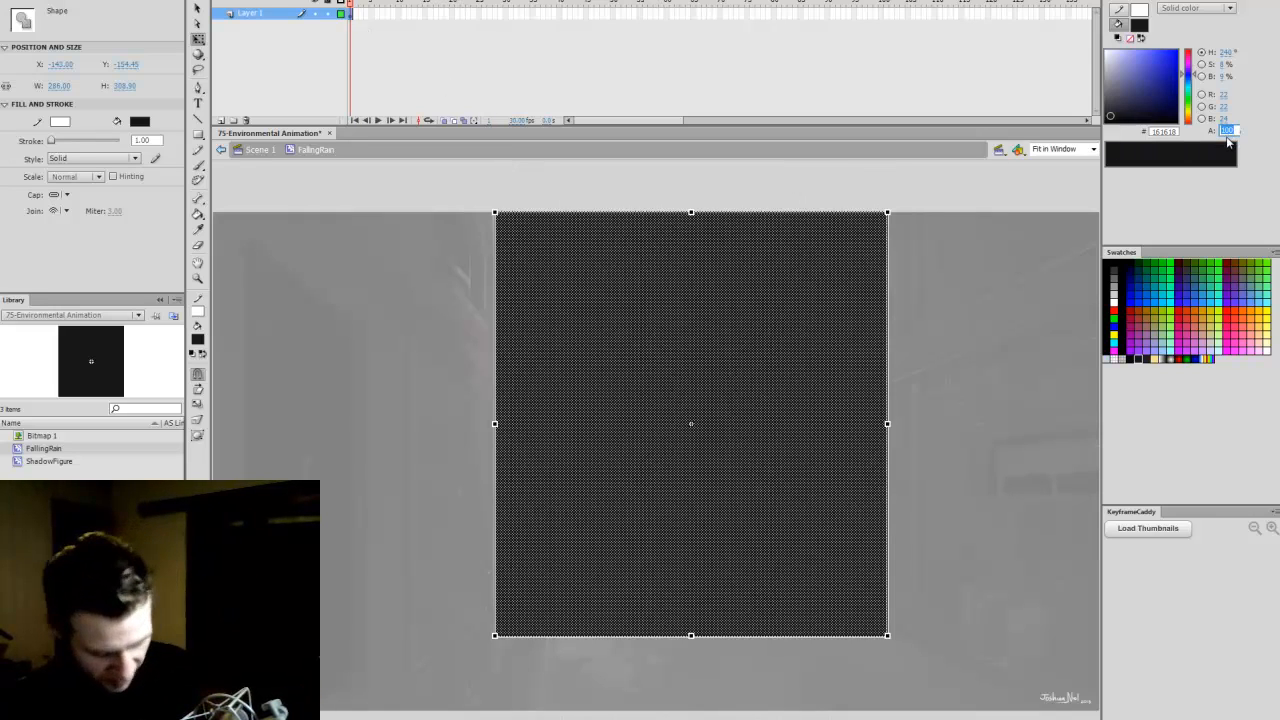
text(30)
key(Return)
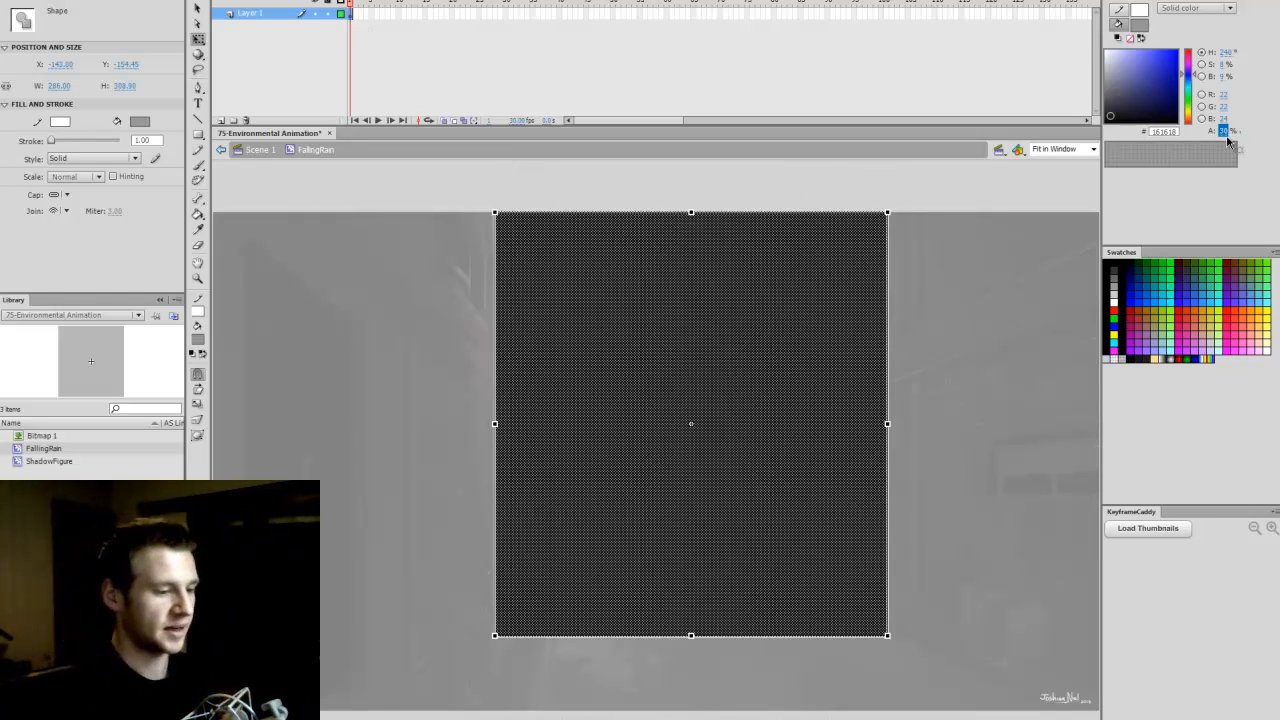
click(965, 258)
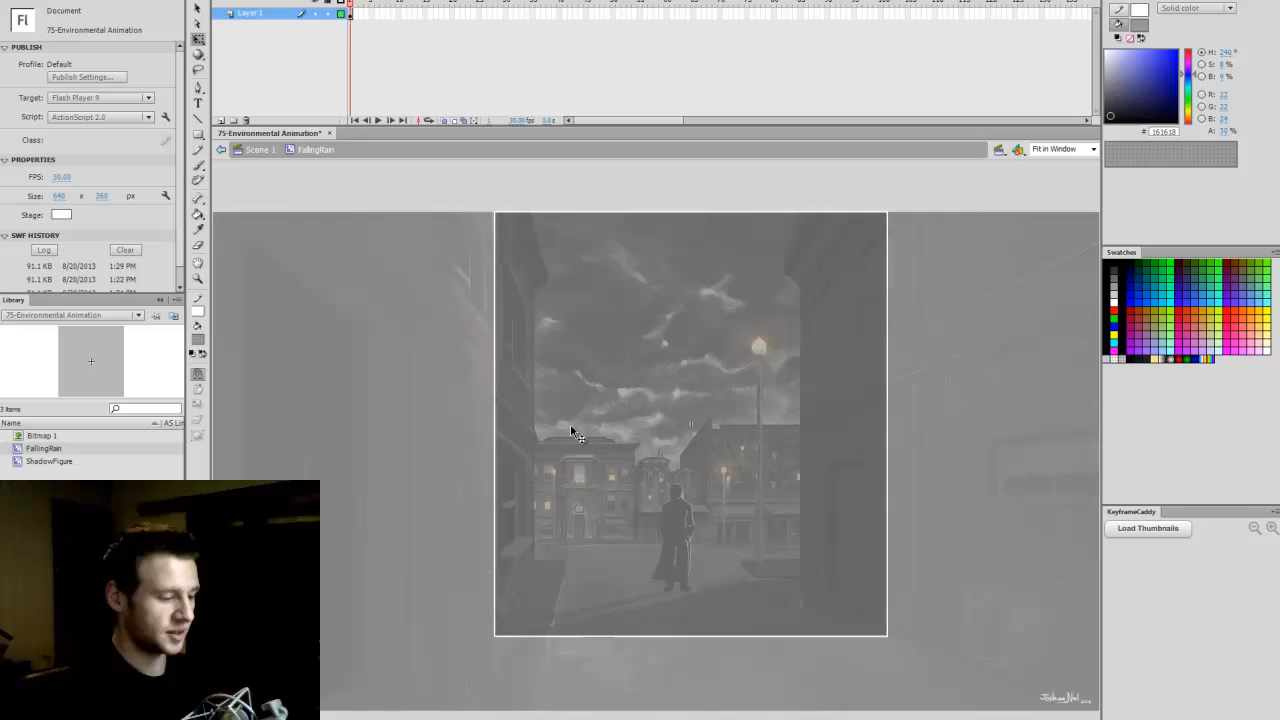
Step: Turn the rectangle's layer into a guide layer, add a new layer above it, and test the movie
right_click(259, 14)
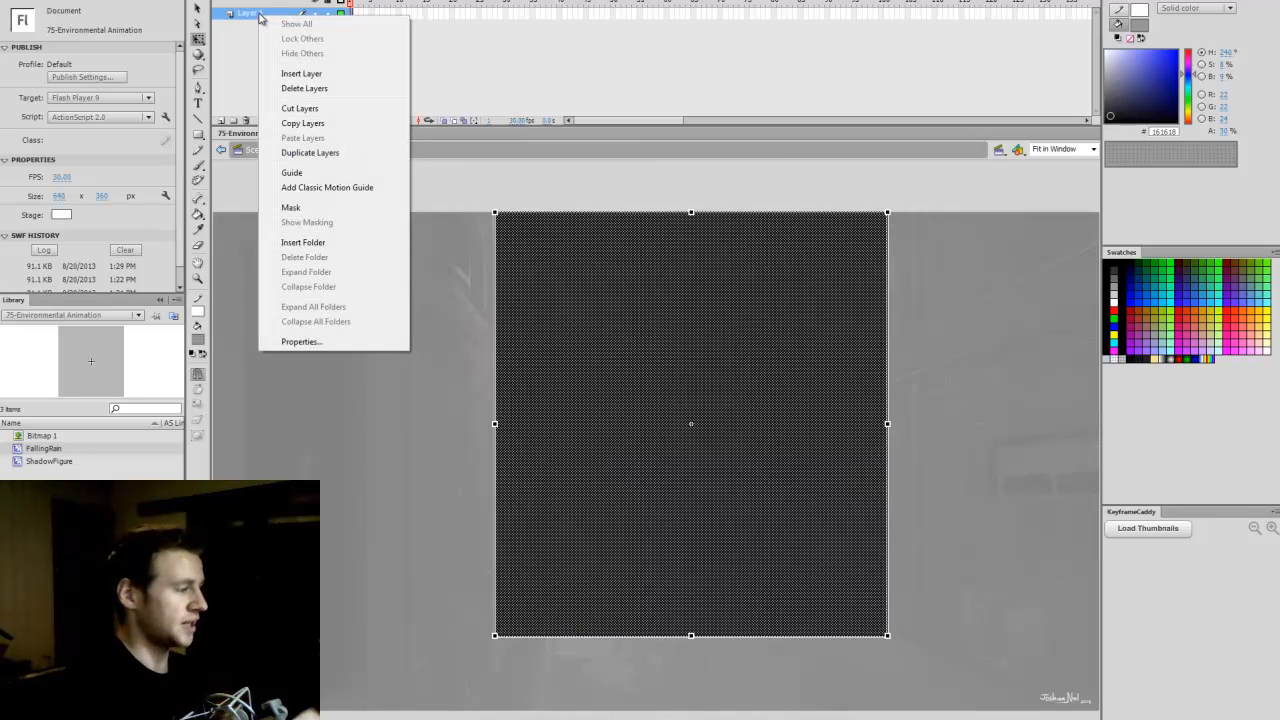
click(307, 172)
click(221, 120)
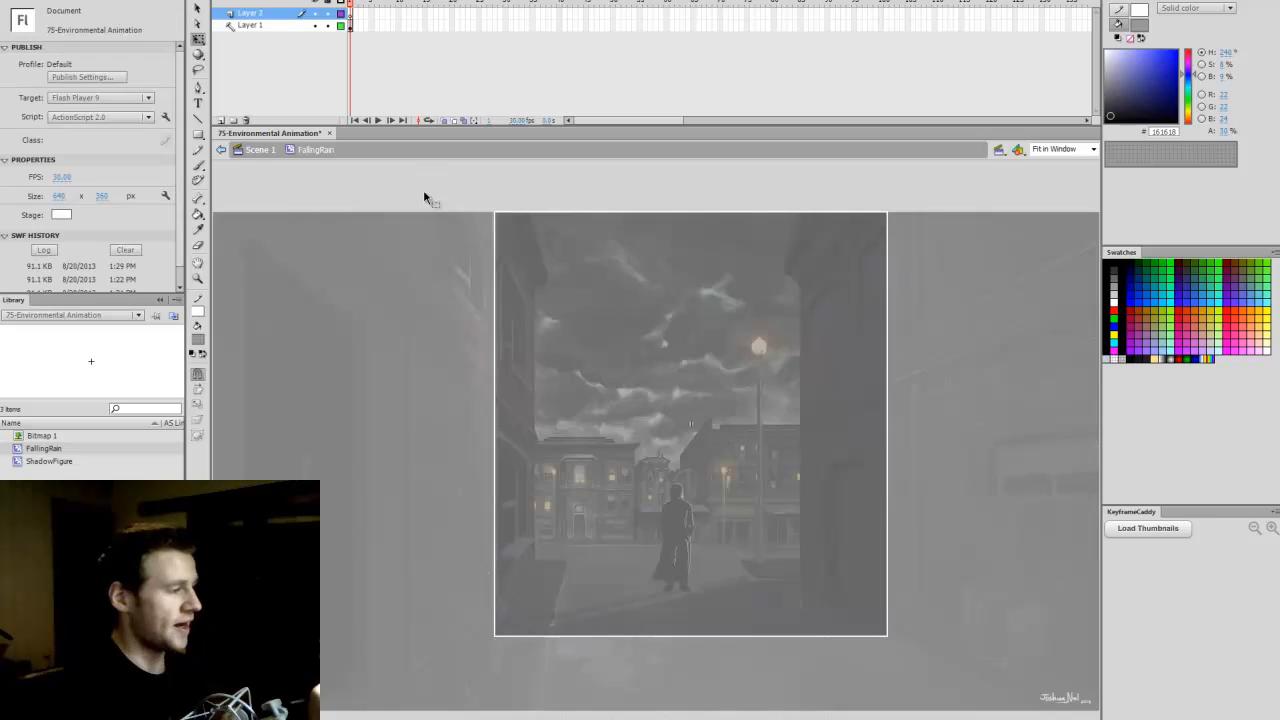
key(ctrl+Return)
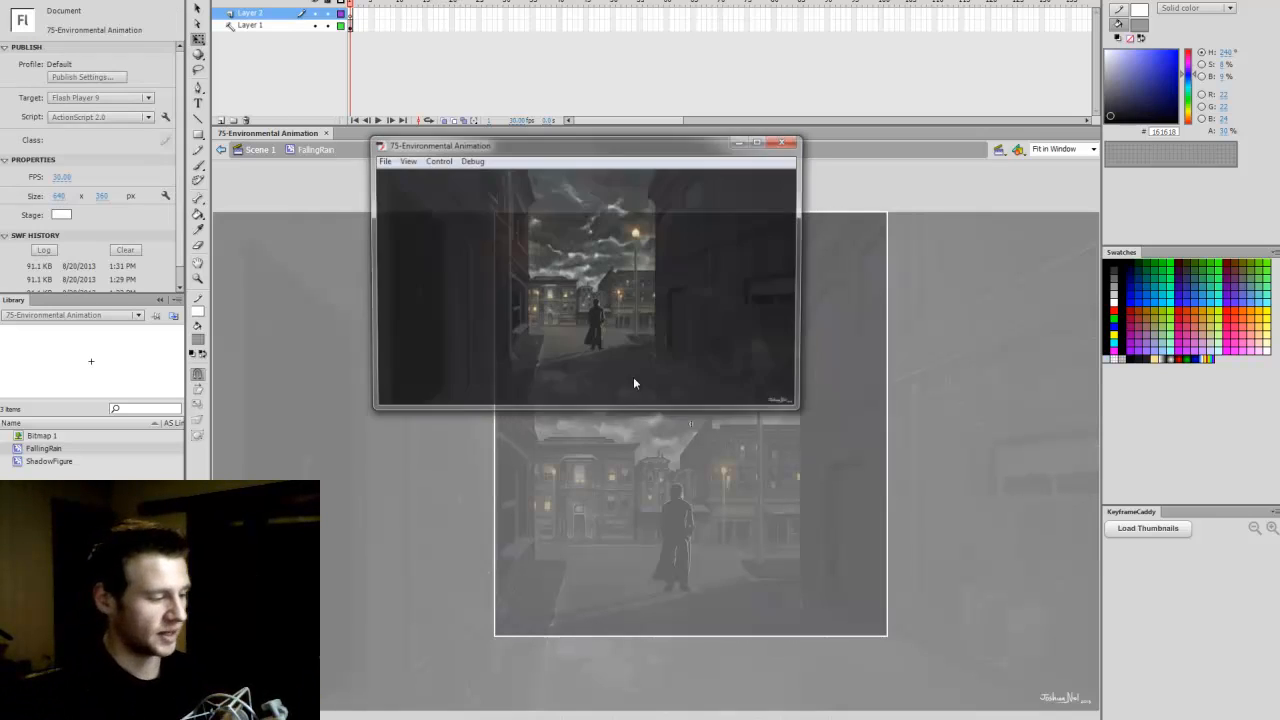
click(787, 140)
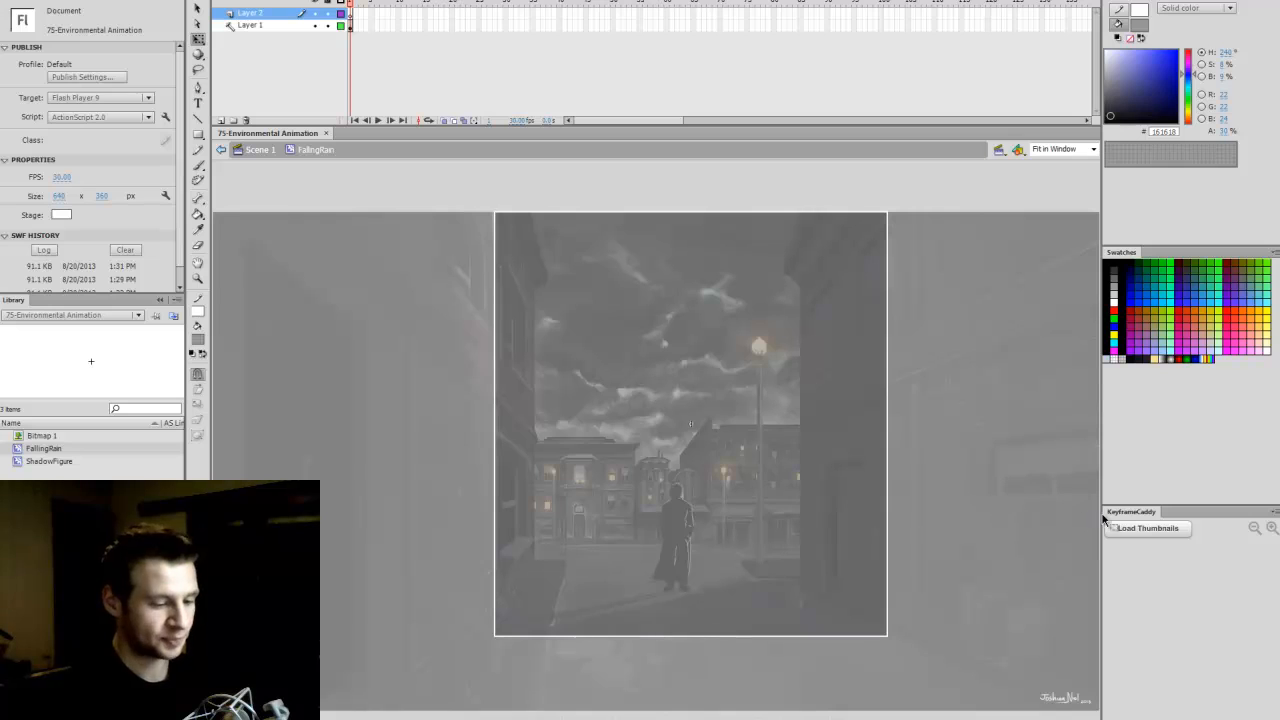
Step: Zoom in on the rain area and set the Brush tool's fill to the white-to-black linear gradient
key(z)
drag(494, 637, 905, 205)
key(b)
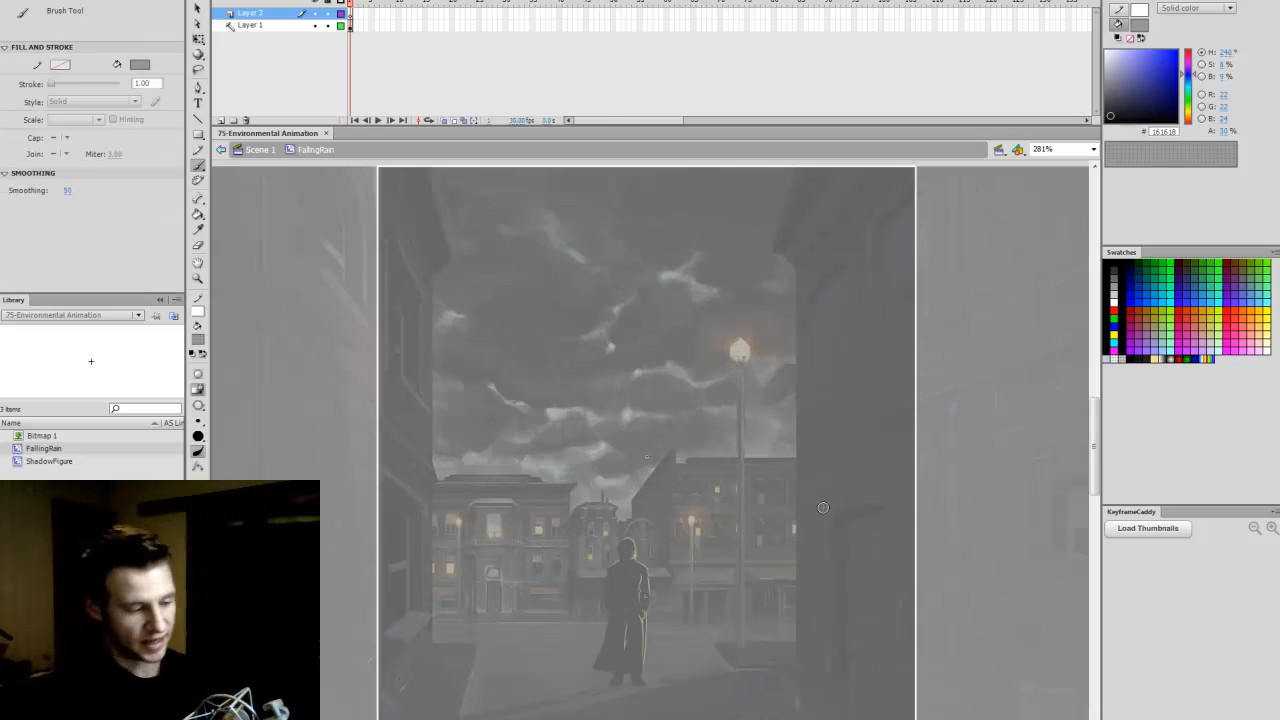
click(1166, 356)
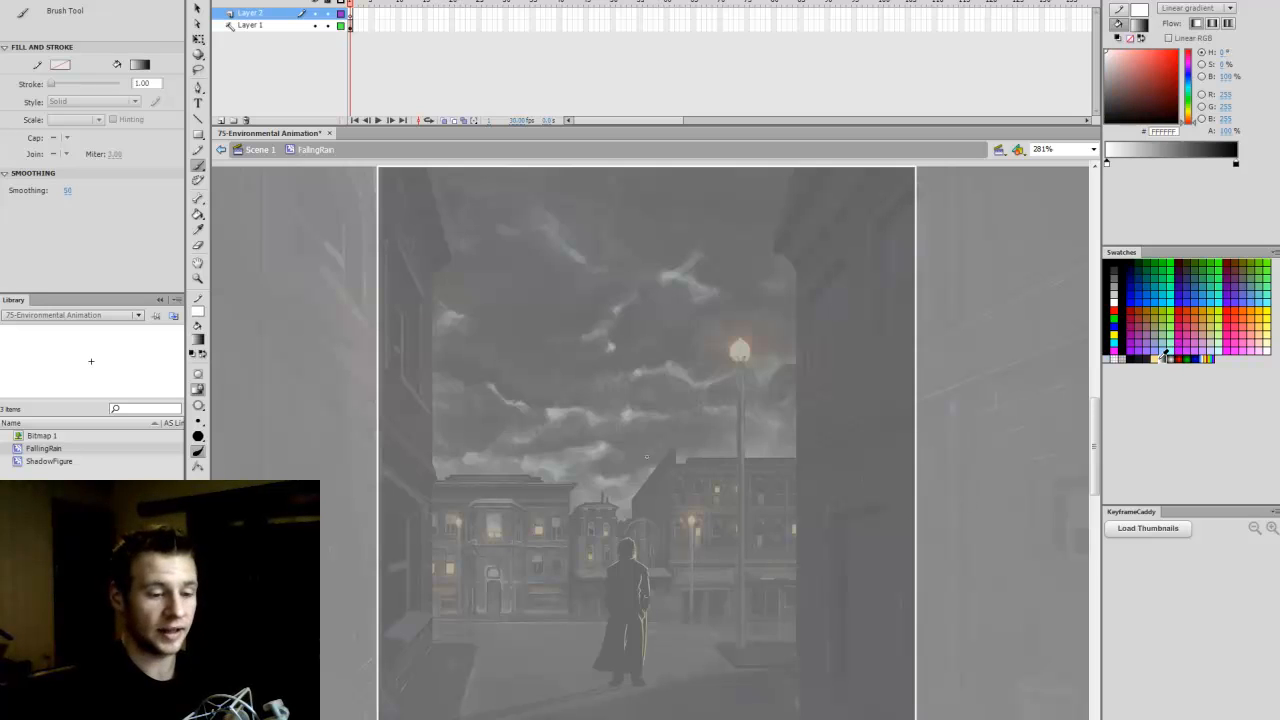
drag(709, 572, 723, 279)
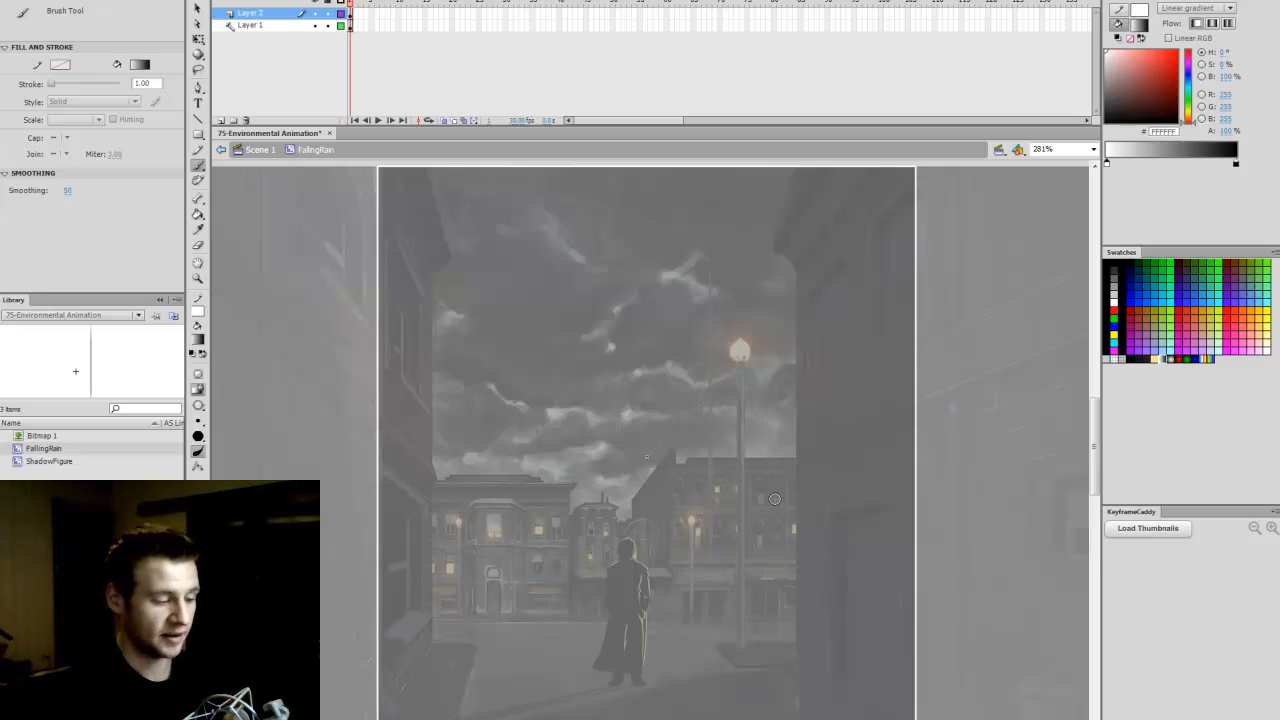
drag(527, 573, 534, 218)
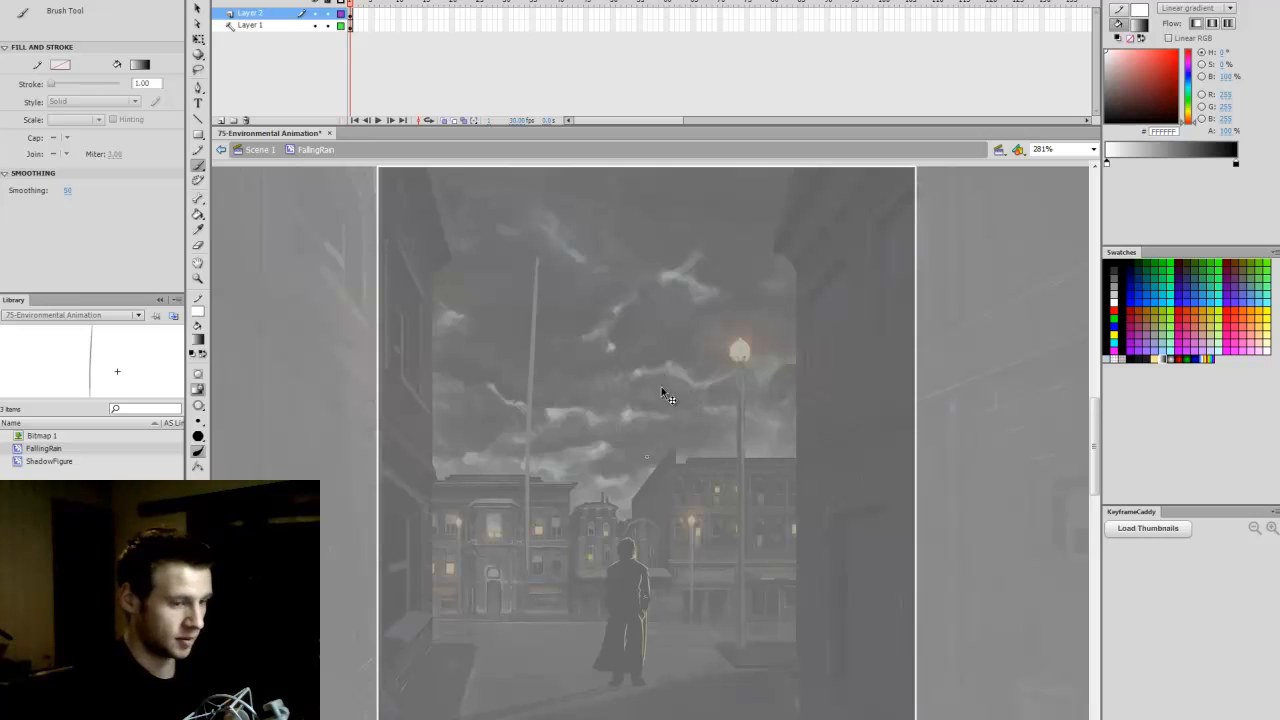
key(ctrl+z)
Step: With Lock Fill off, brush a vertical rain streak about 160 px tall above the left-hand buildings and refill it so the gradient runs lengthwise
click(198, 390)
drag(542, 542, 543, 219)
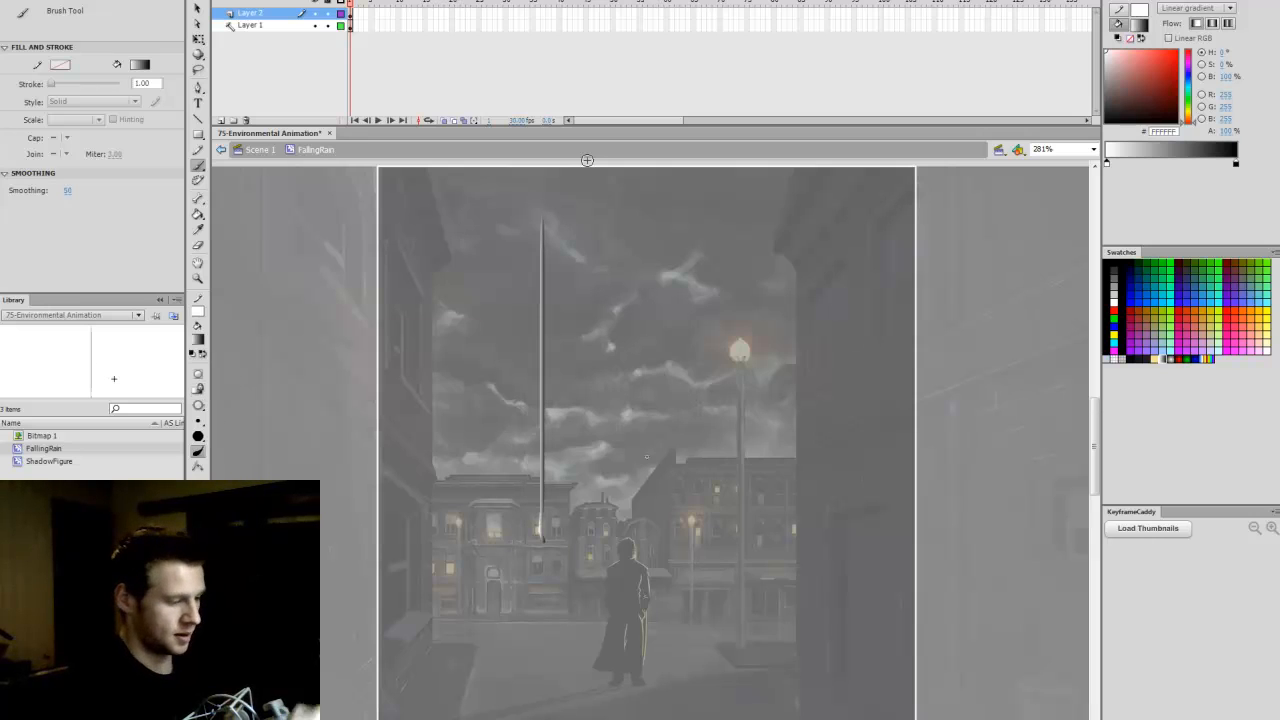
key(ctrl+z)
drag(556, 540, 556, 258)
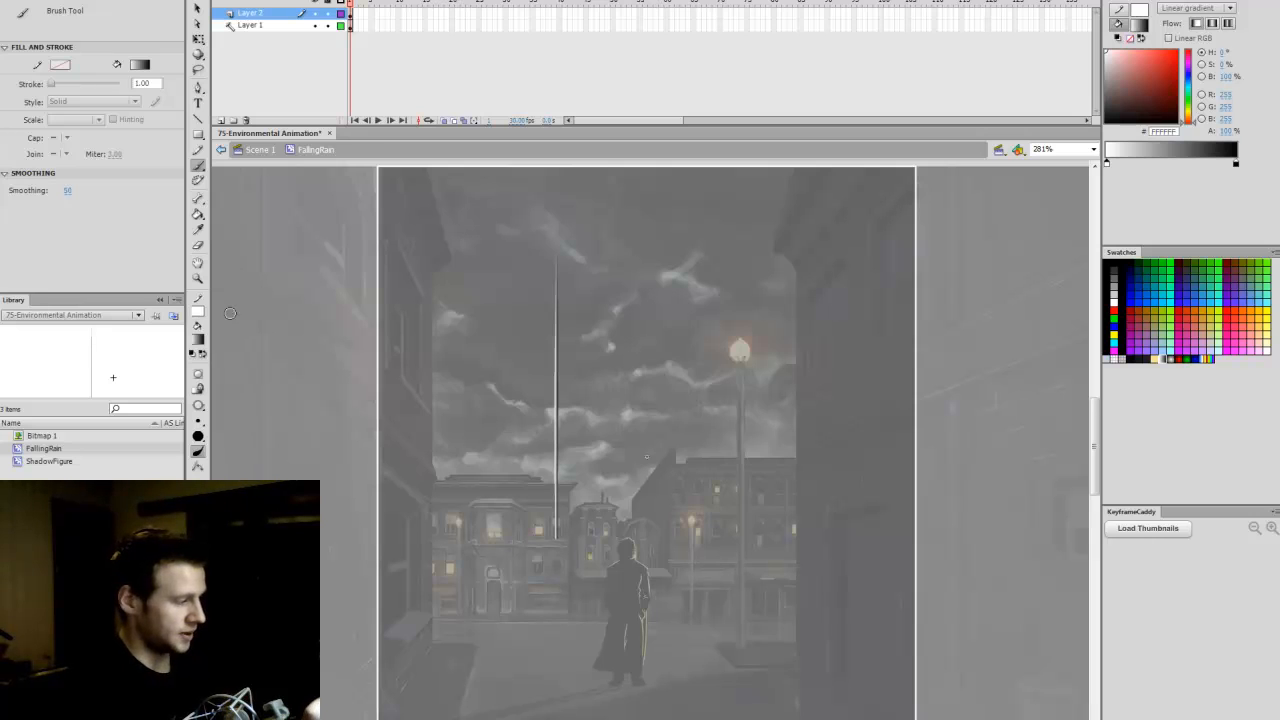
click(197, 211)
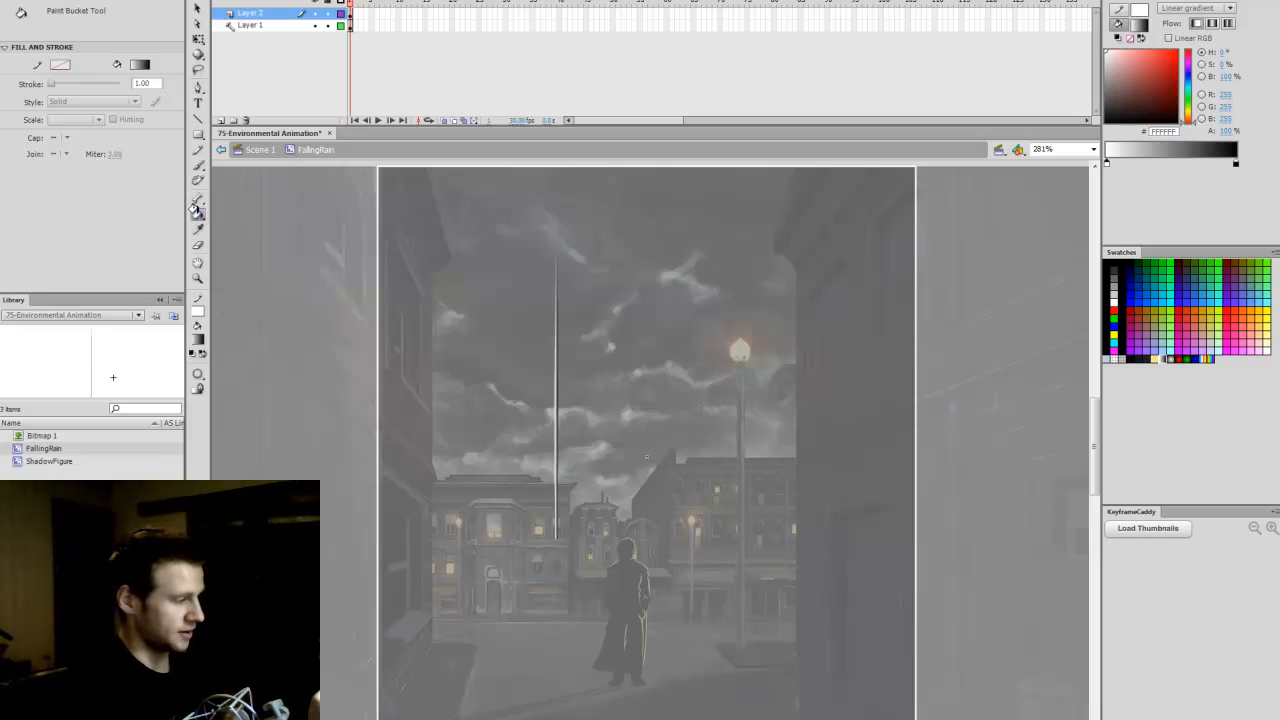
click(552, 399)
click(553, 400)
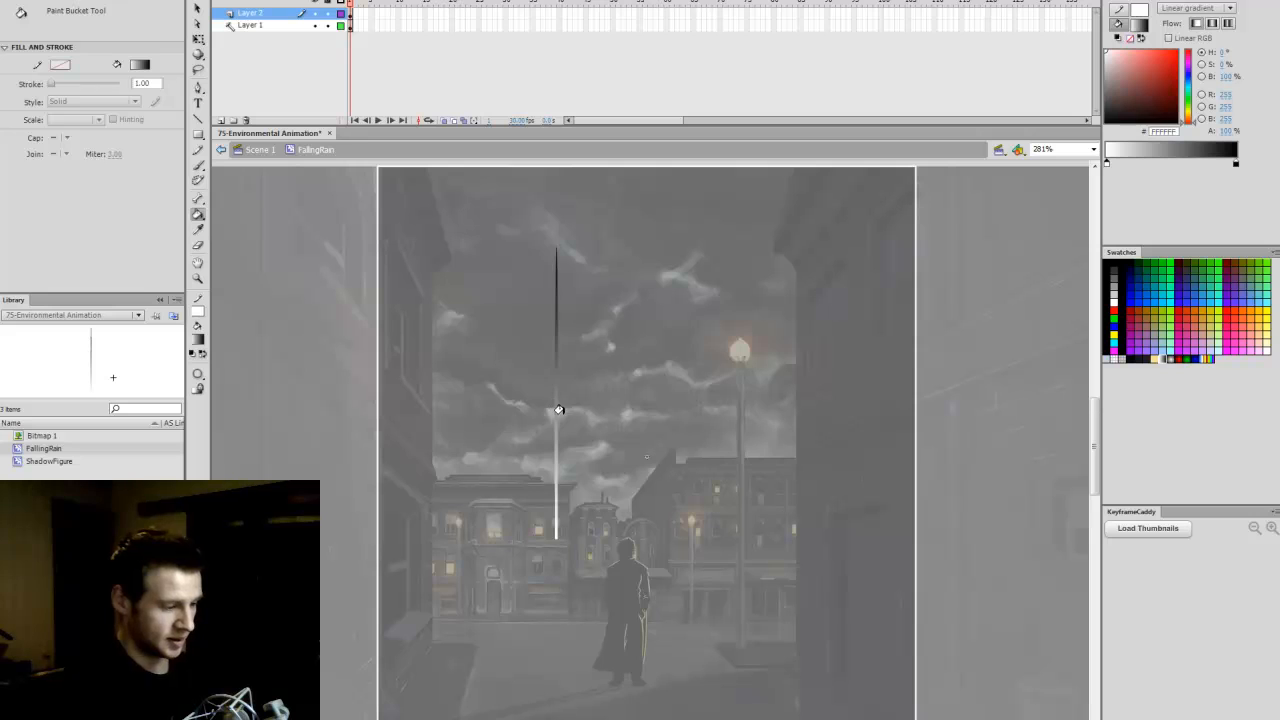
Step: Lock the guide layer Layer 1 and make Layer 2 the active layer
key(v)
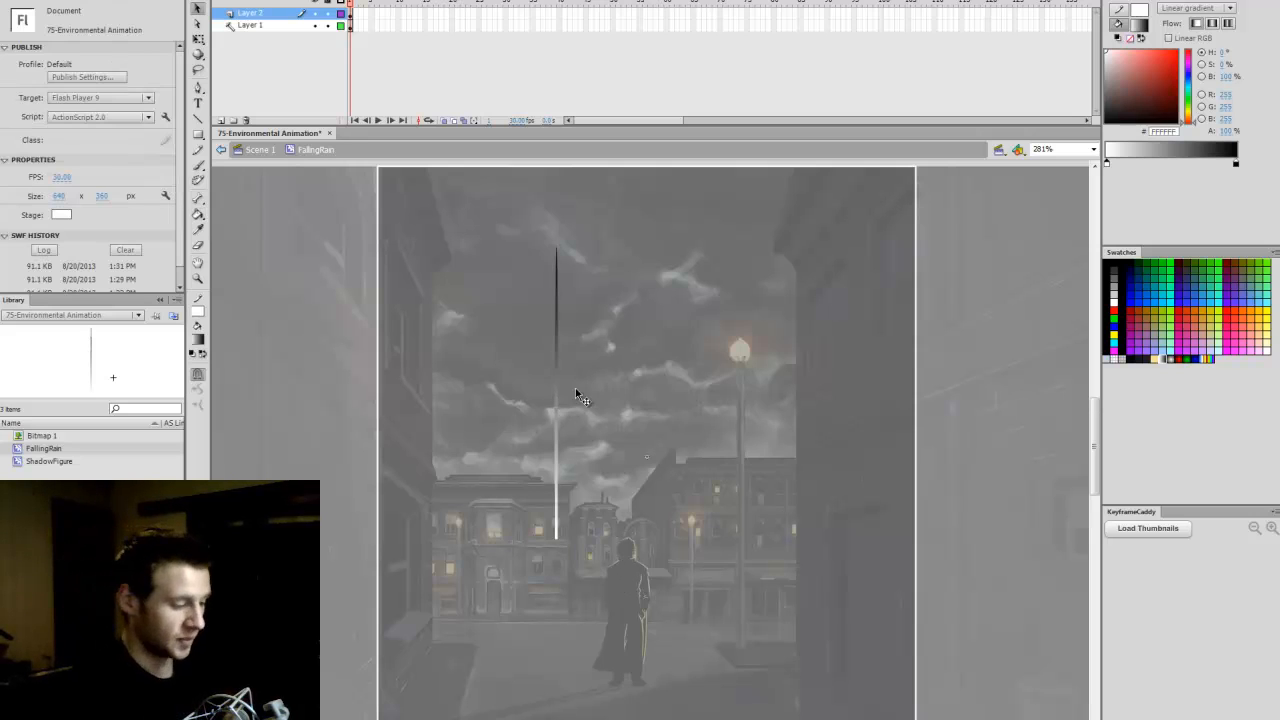
click(588, 396)
click(926, 368)
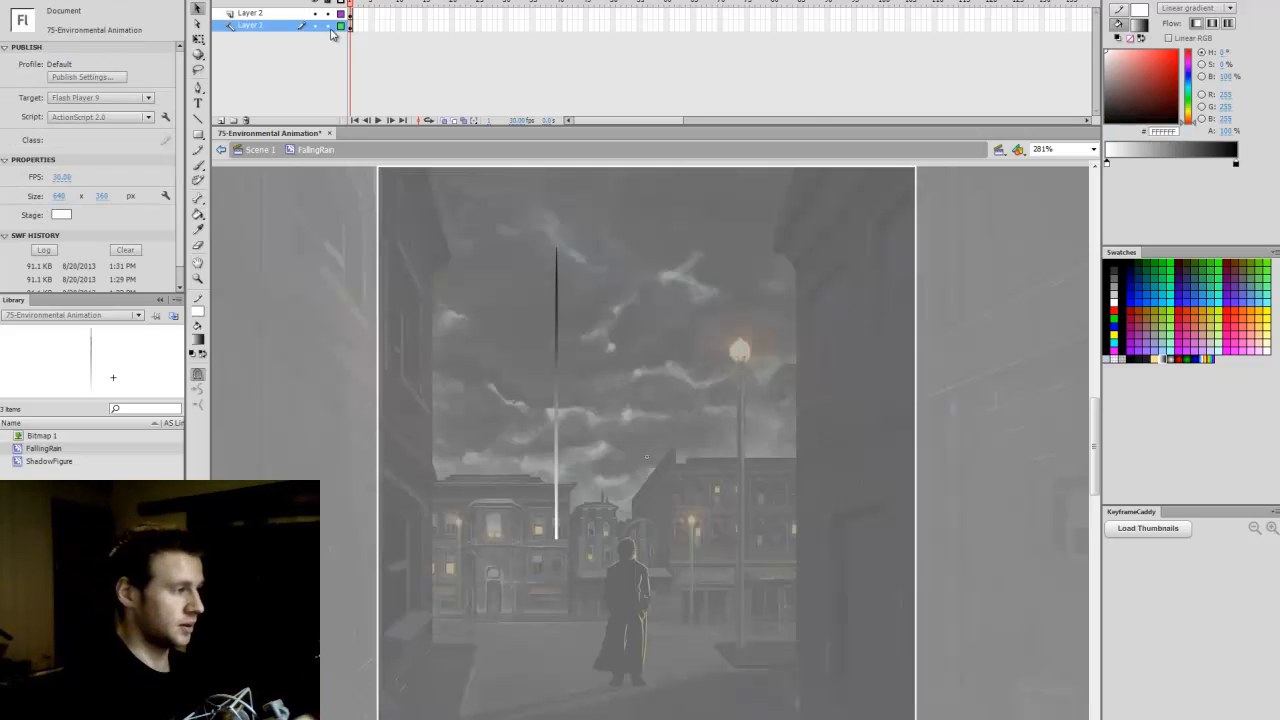
click(345, 14)
Step: Try four more vertical gradient streaks beside the first one and delete them
key(b)
drag(640, 534, 640, 292)
drag(603, 590, 603, 334)
drag(718, 541, 718, 292)
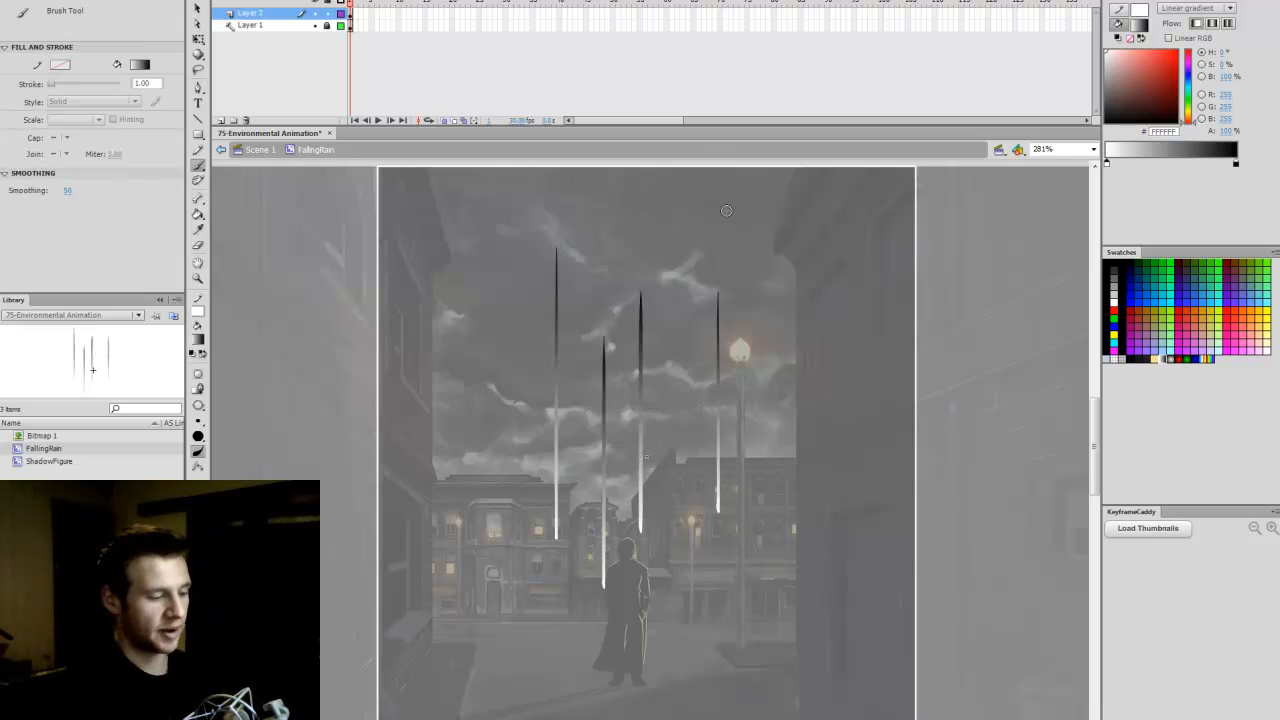
drag(705, 628, 705, 401)
key(q)
drag(785, 240, 577, 680)
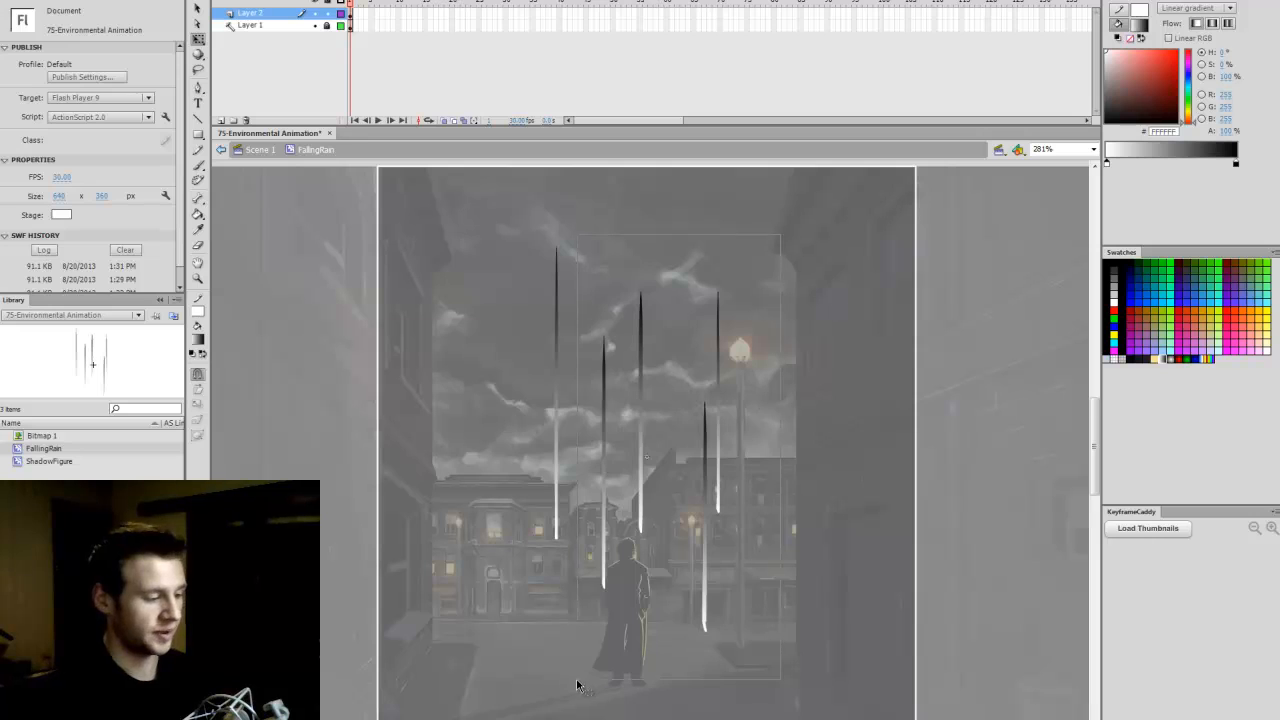
key(Delete)
Step: Change the black end of the streak's gradient to a nearly transparent white
click(556, 452)
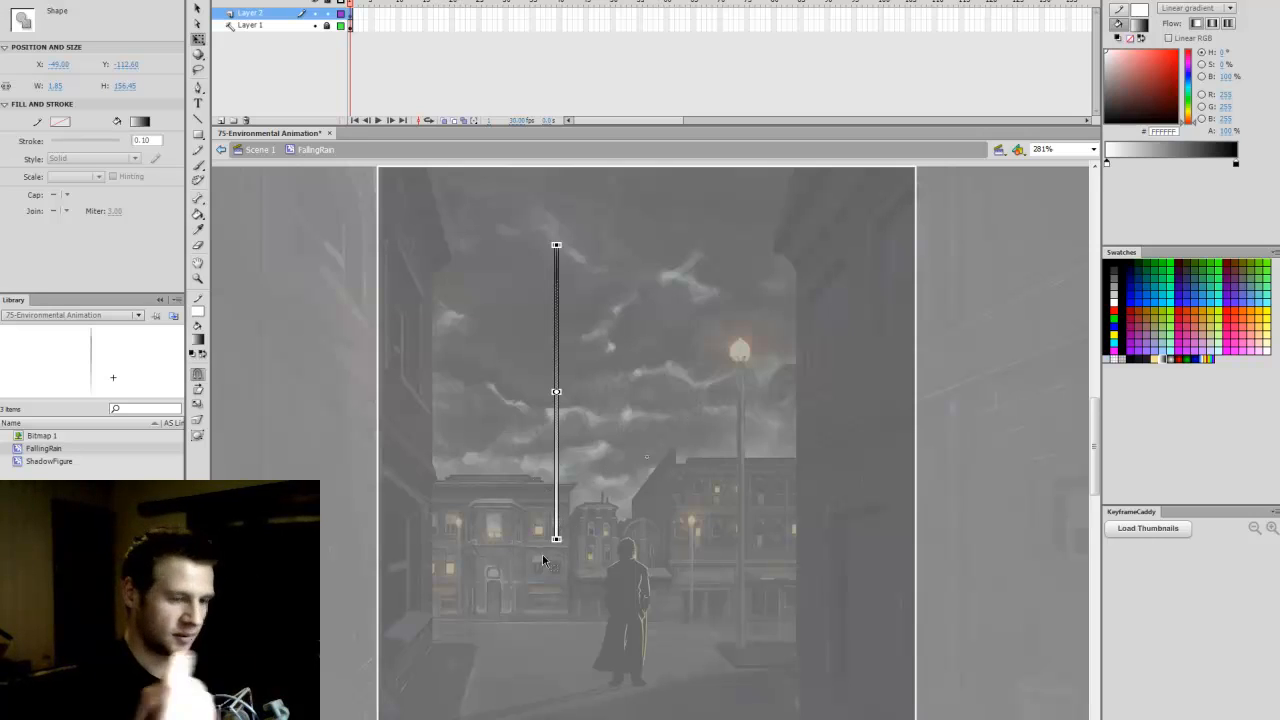
click(1236, 162)
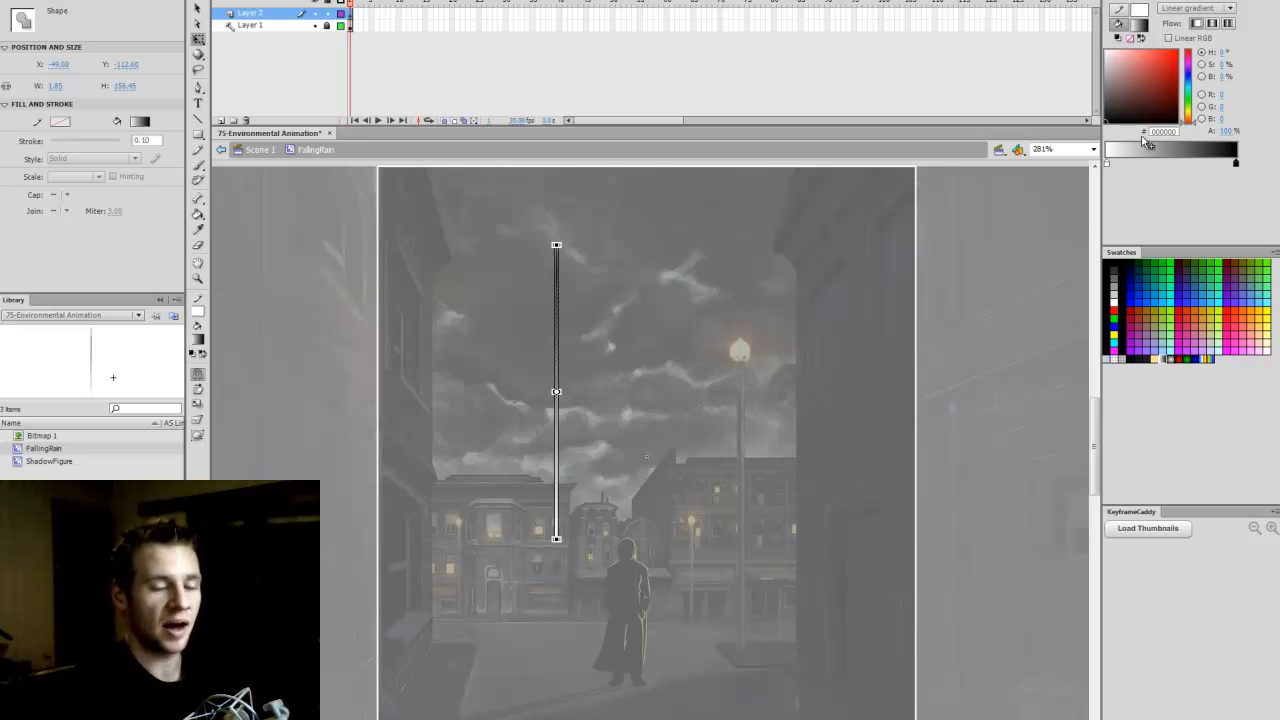
drag(1133, 74, 1050, 5)
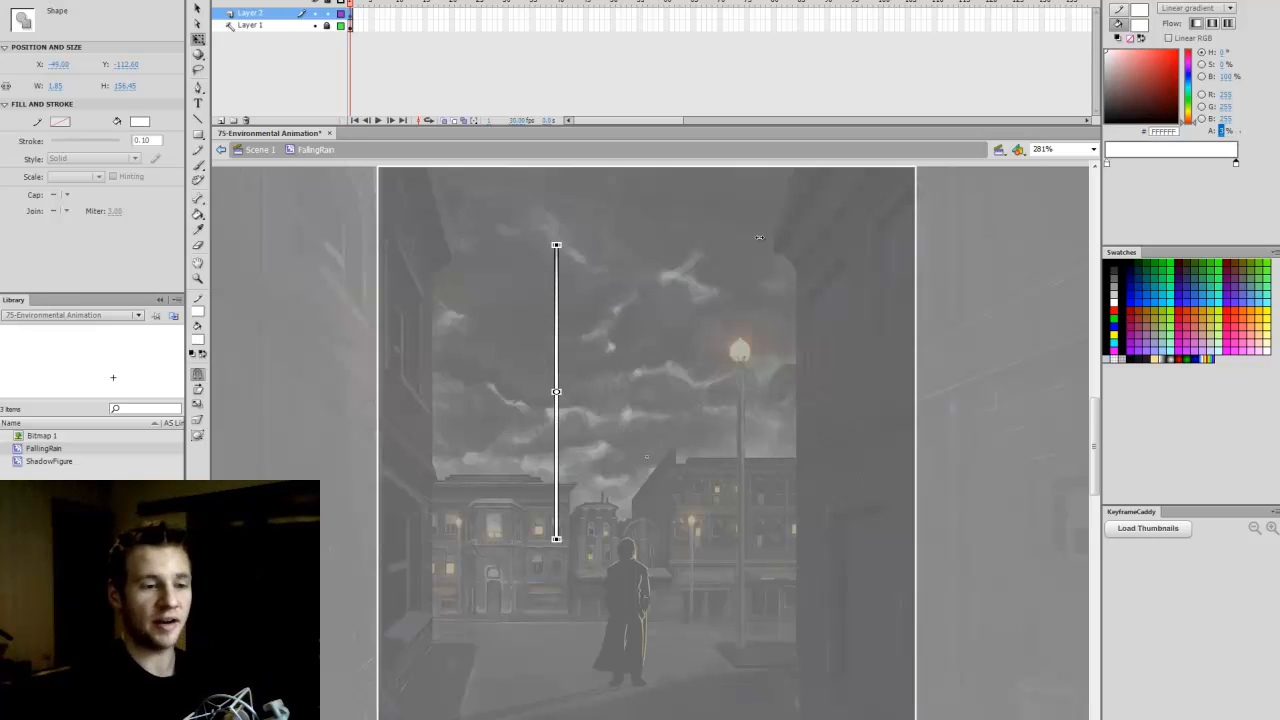
click(527, 347)
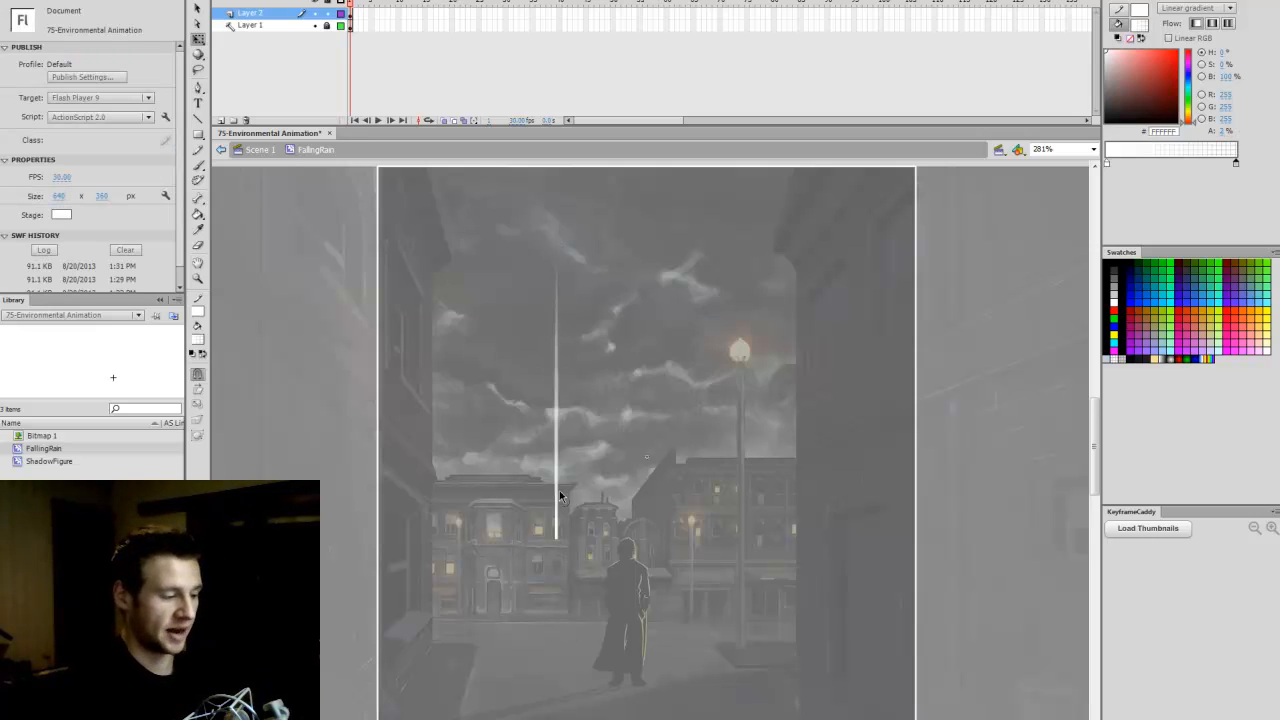
Step: Move the transparent gradient stop slightly inward and set the opposite white end stop's alpha to 70%
click(557, 415)
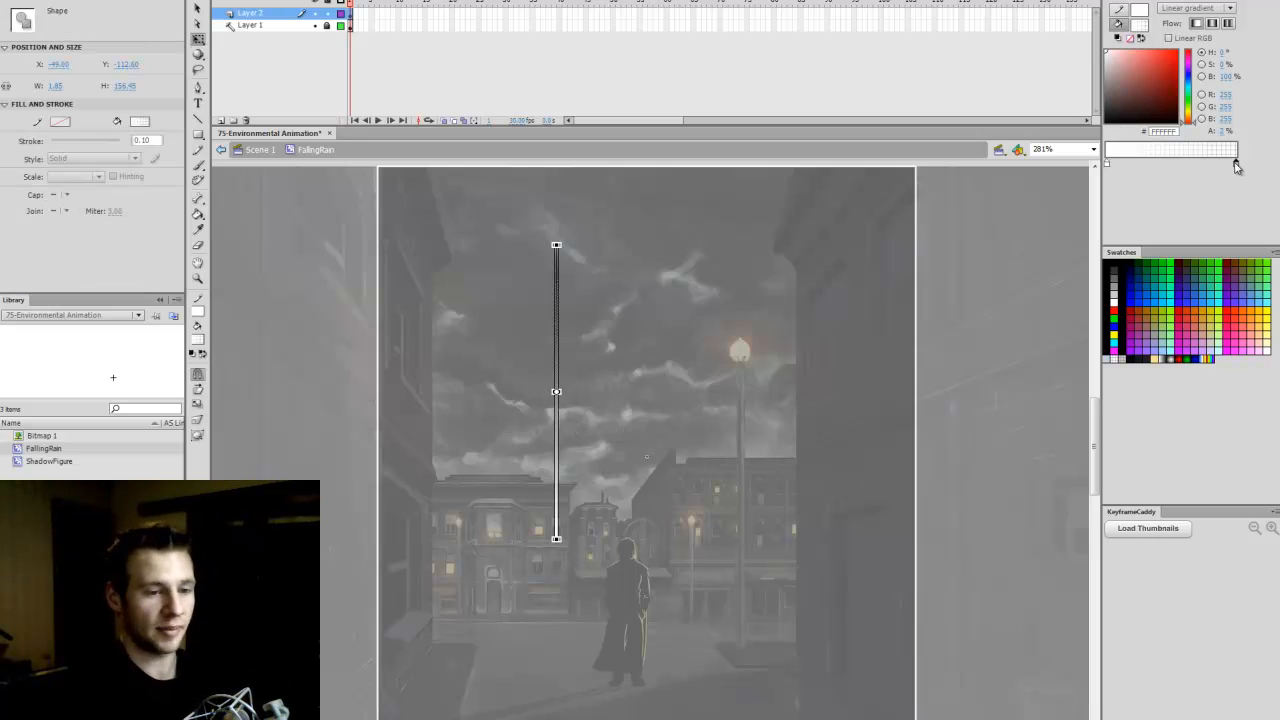
drag(1236, 165, 1210, 170)
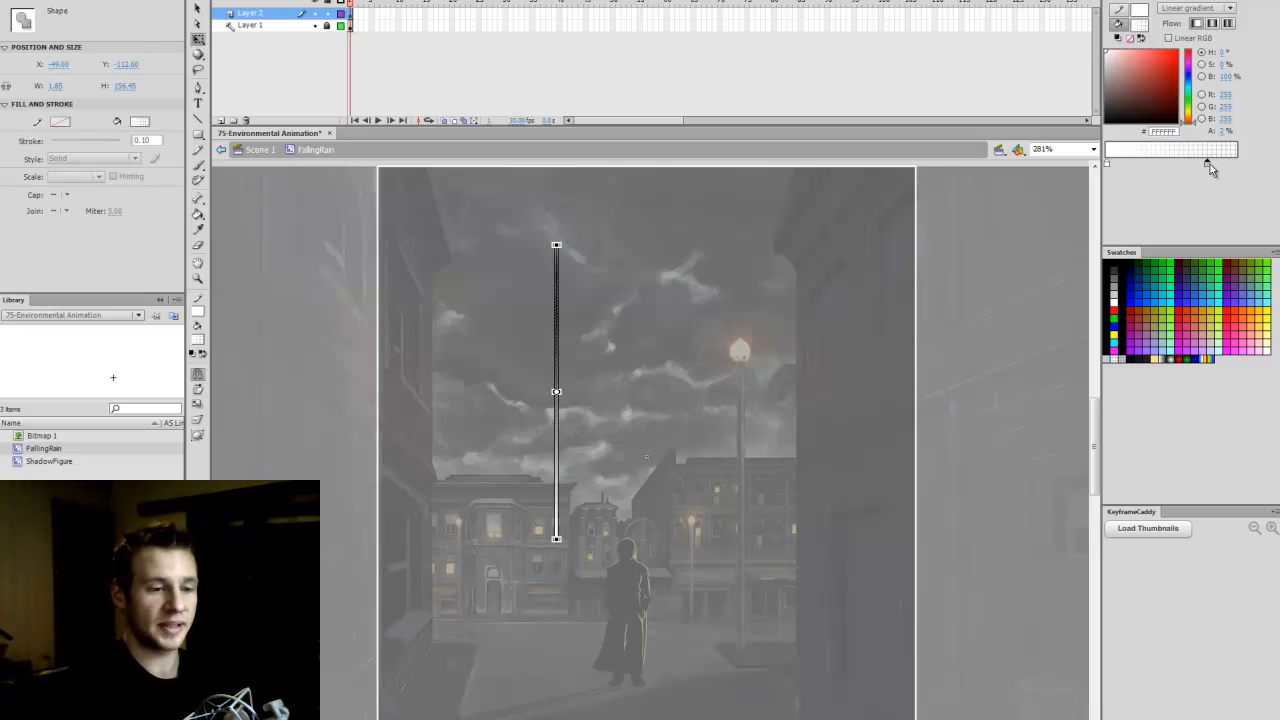
click(1107, 167)
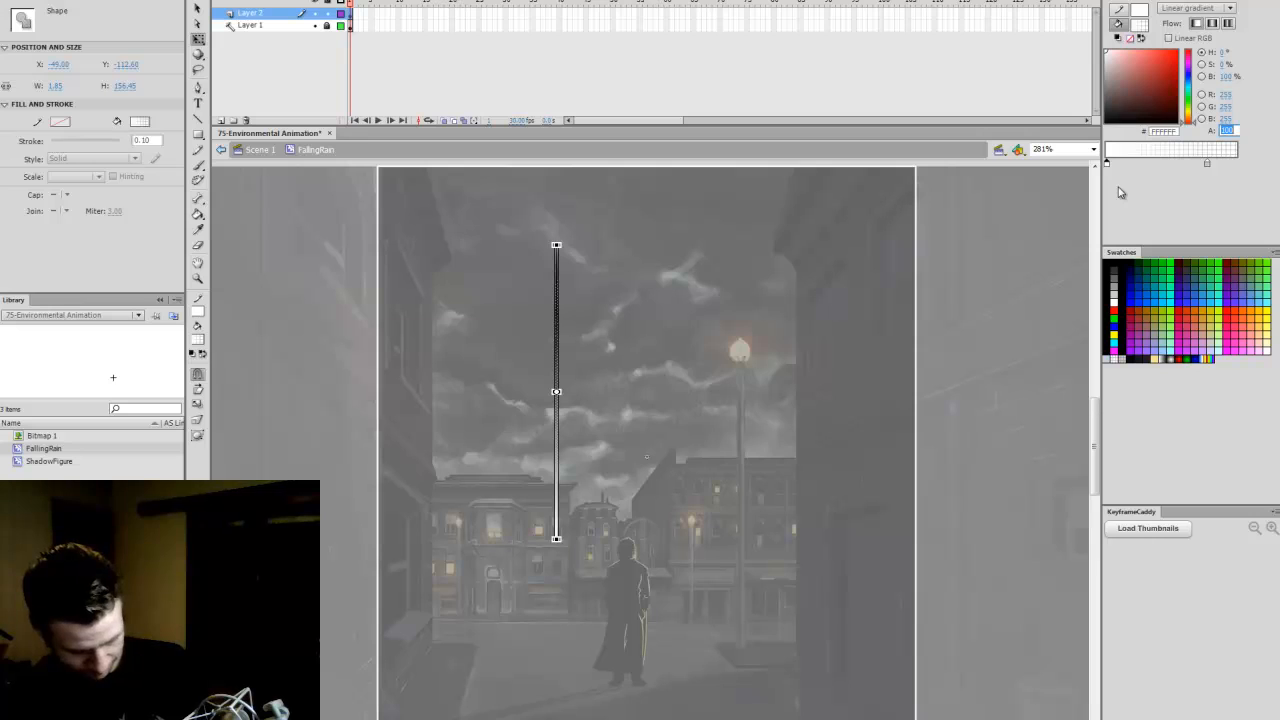
text(0)
key(Return)
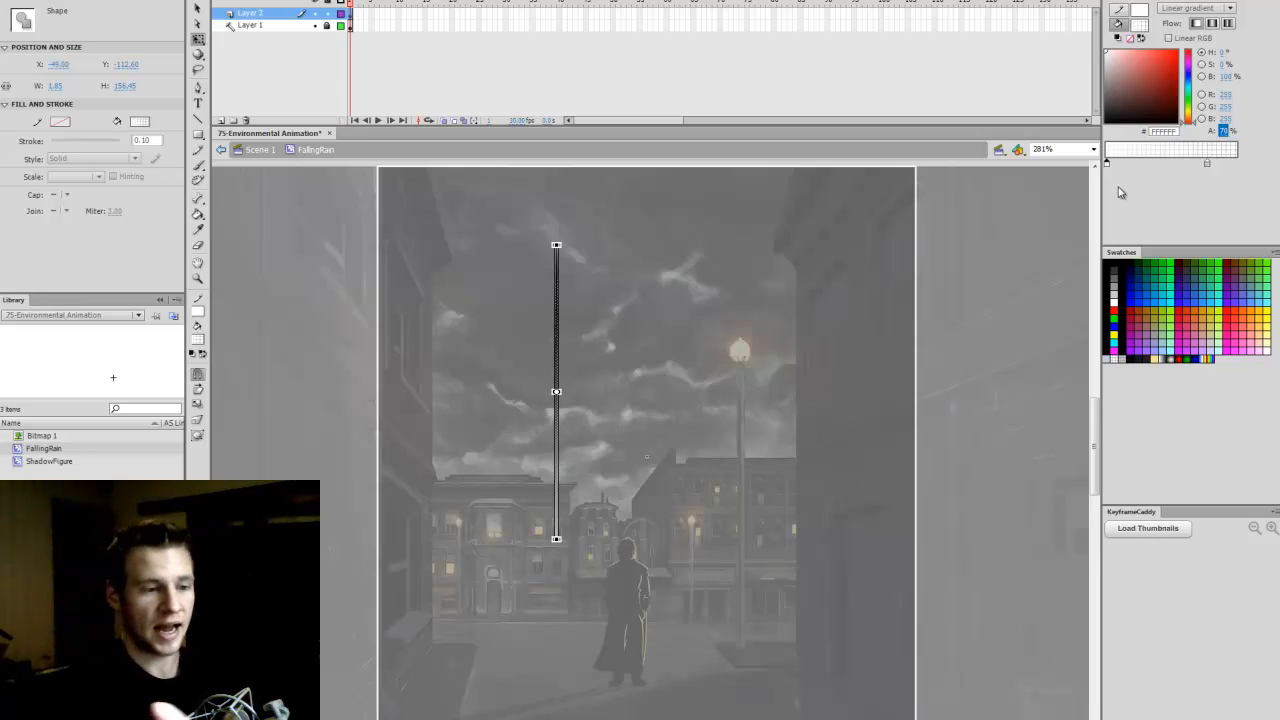
Step: Add a white gradient stop close to the opaque end of the streak's fill and set its alpha to 30%
double_click(1122, 162)
click(1222, 132)
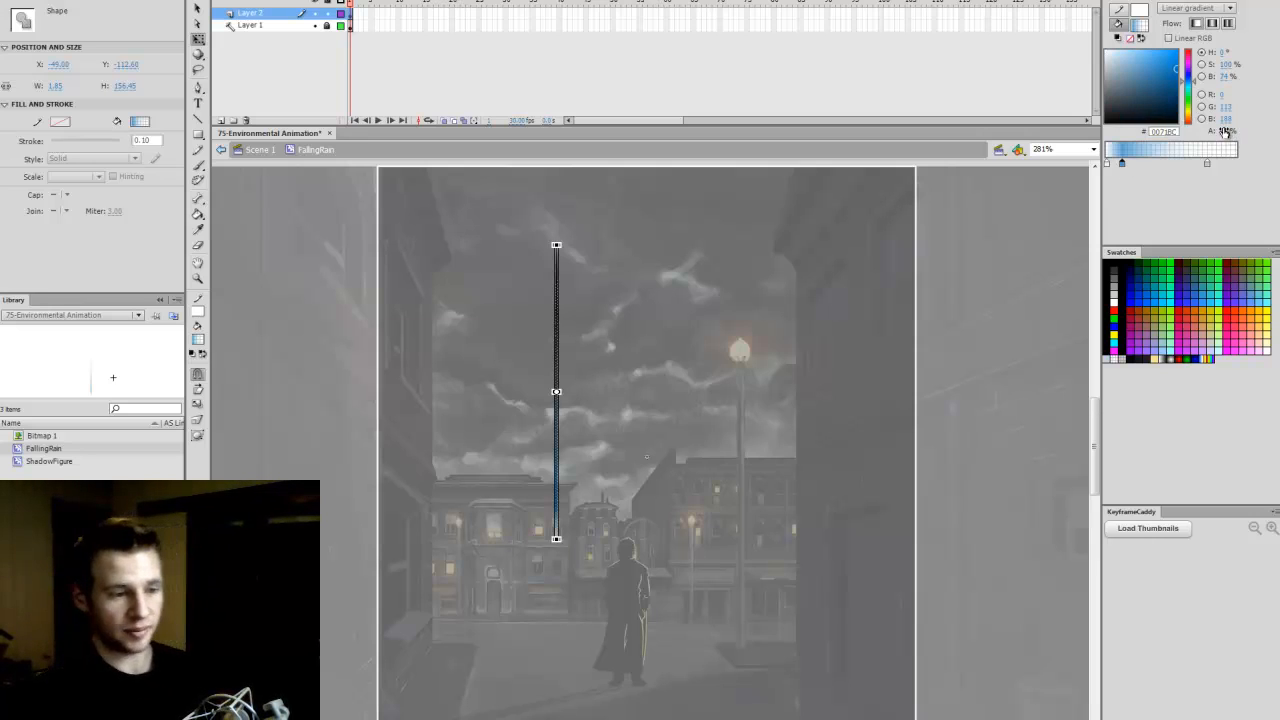
click(1107, 51)
click(1224, 133)
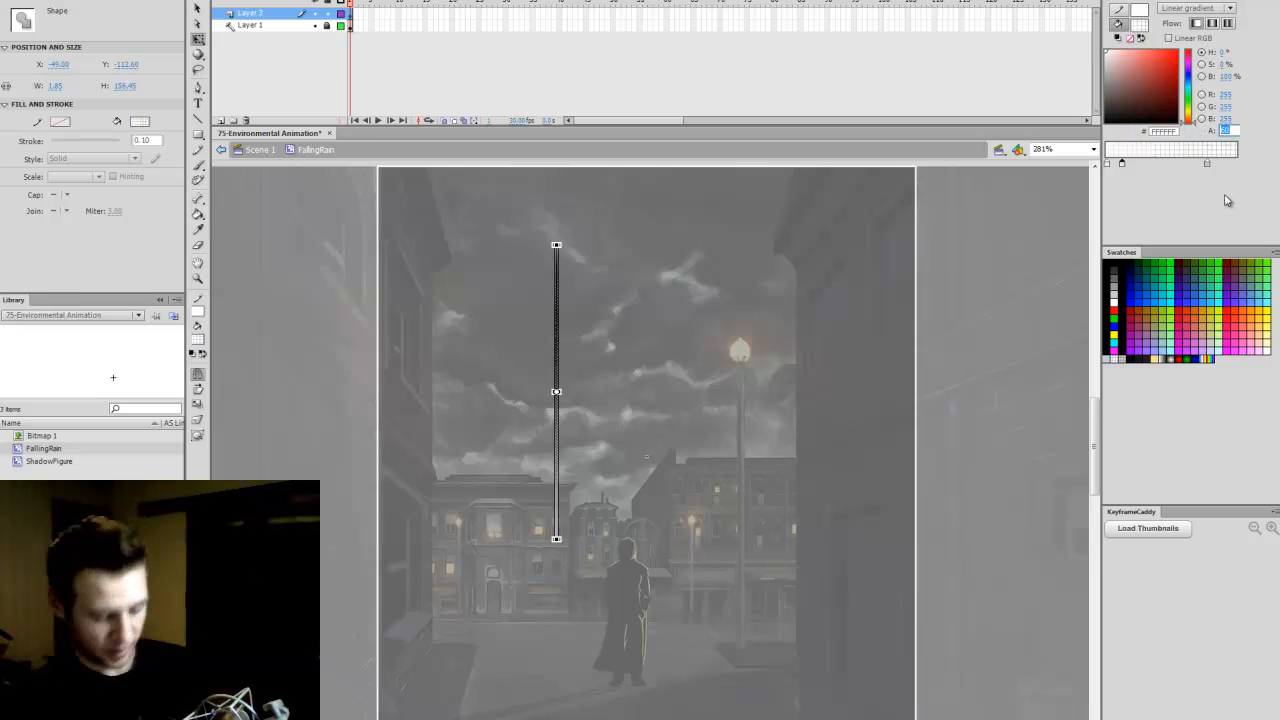
text(30)
key(Return)
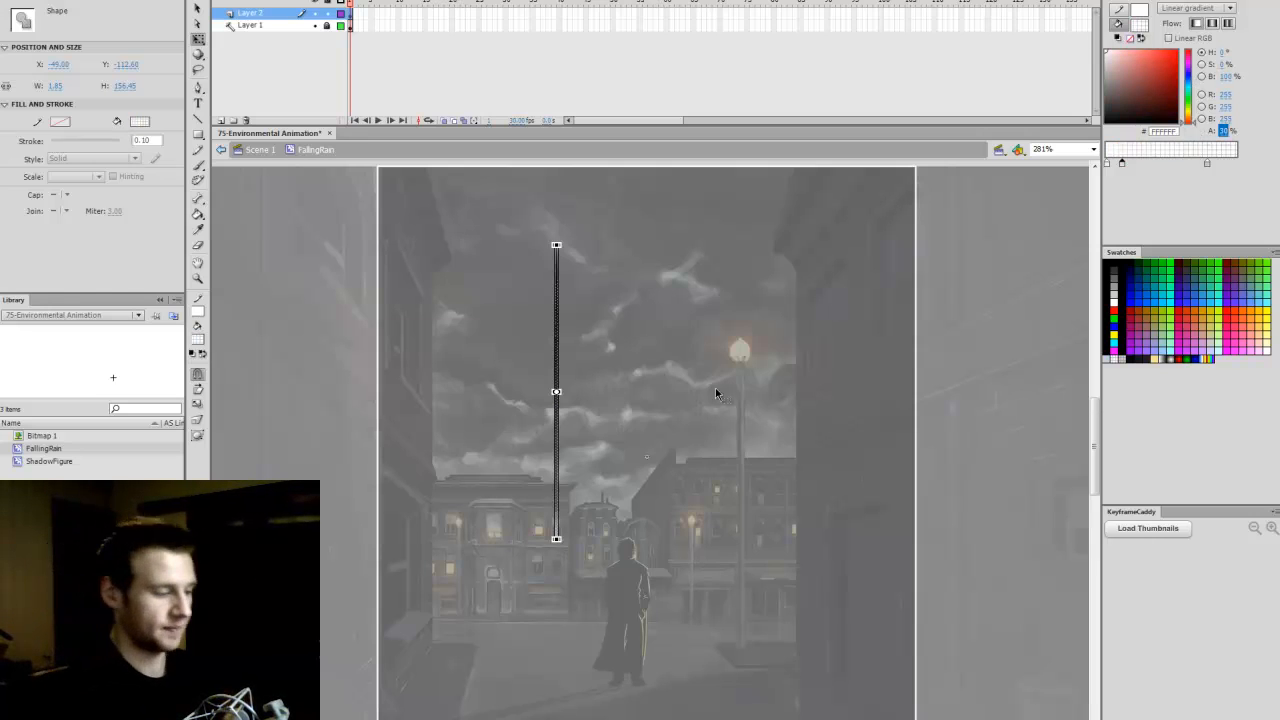
Step: Lower the alpha of the streak gradient's middle stop to 20%
click(561, 521)
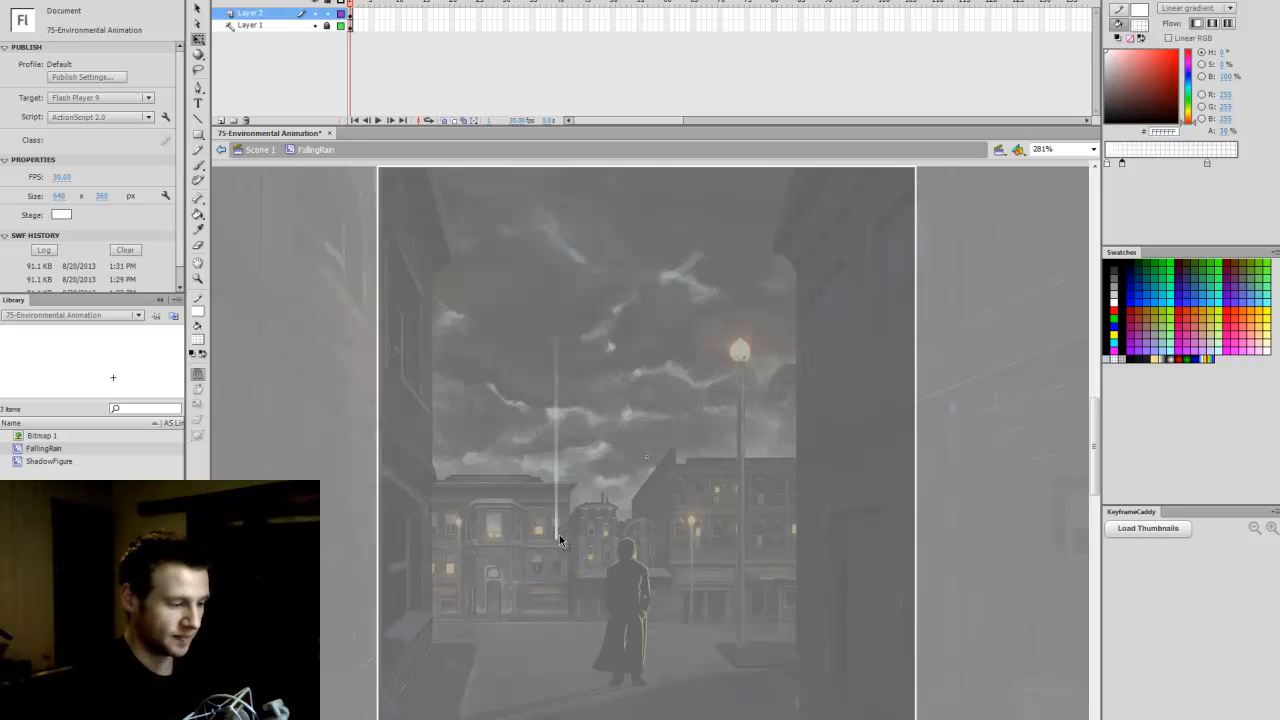
click(558, 452)
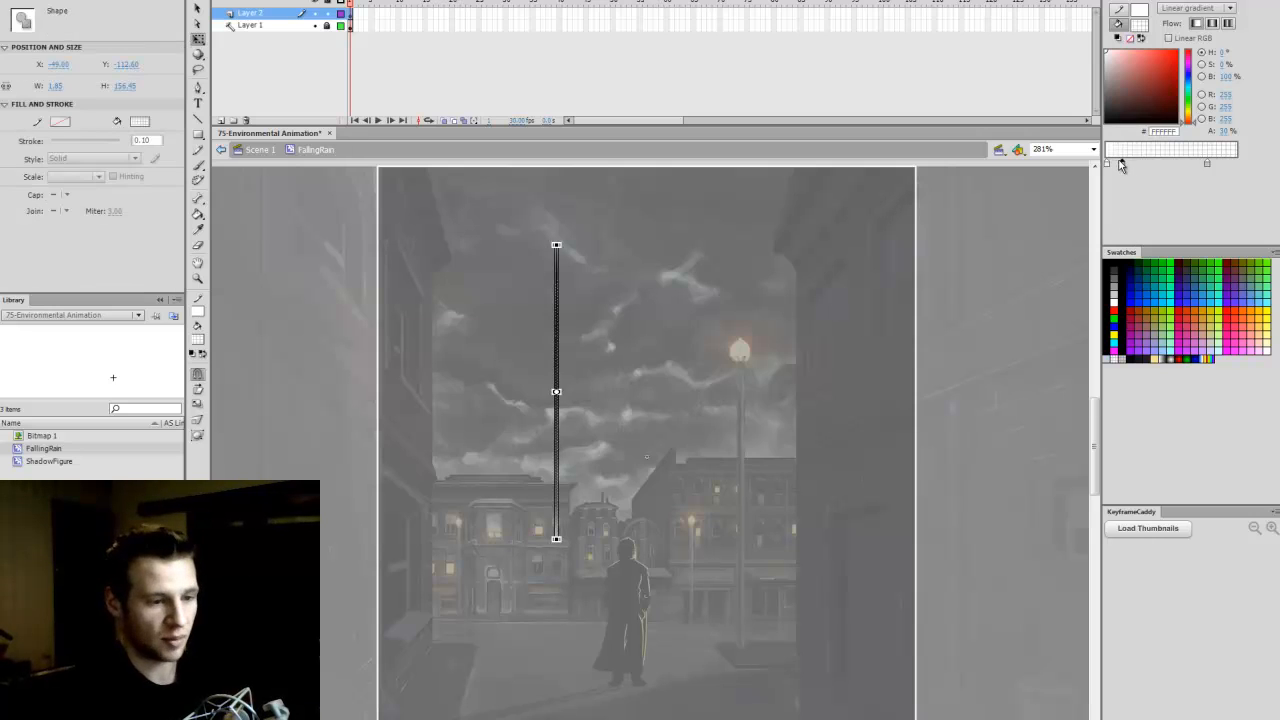
click(1225, 131)
text(2)
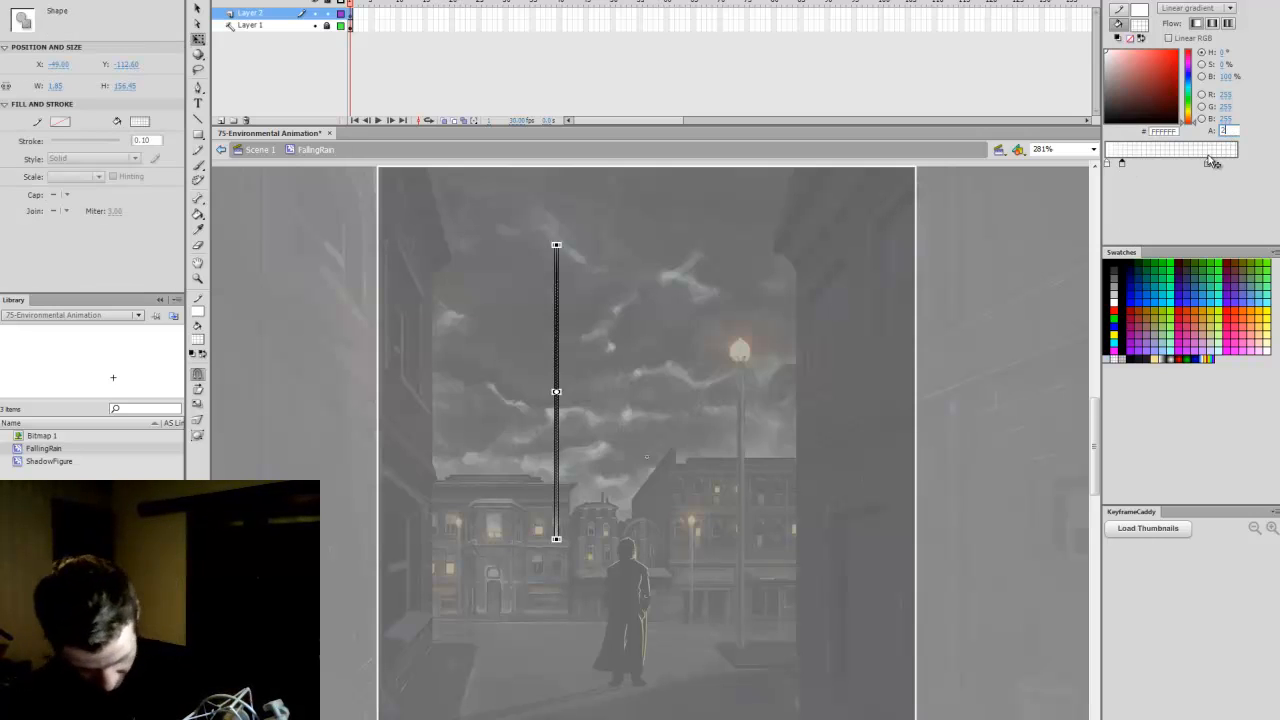
text(0)
key(Return)
click(583, 540)
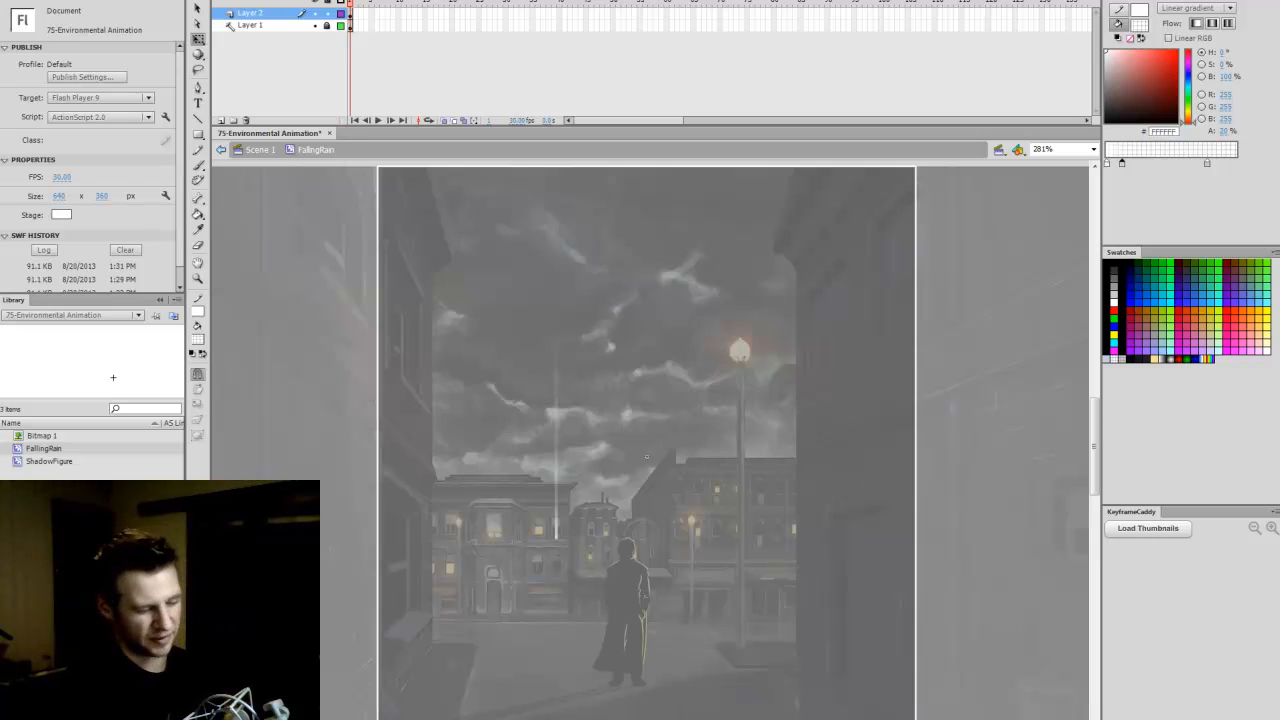
Step: Set the alpha of the streak gradient's opaque end stop to 50%
click(557, 538)
click(1227, 132)
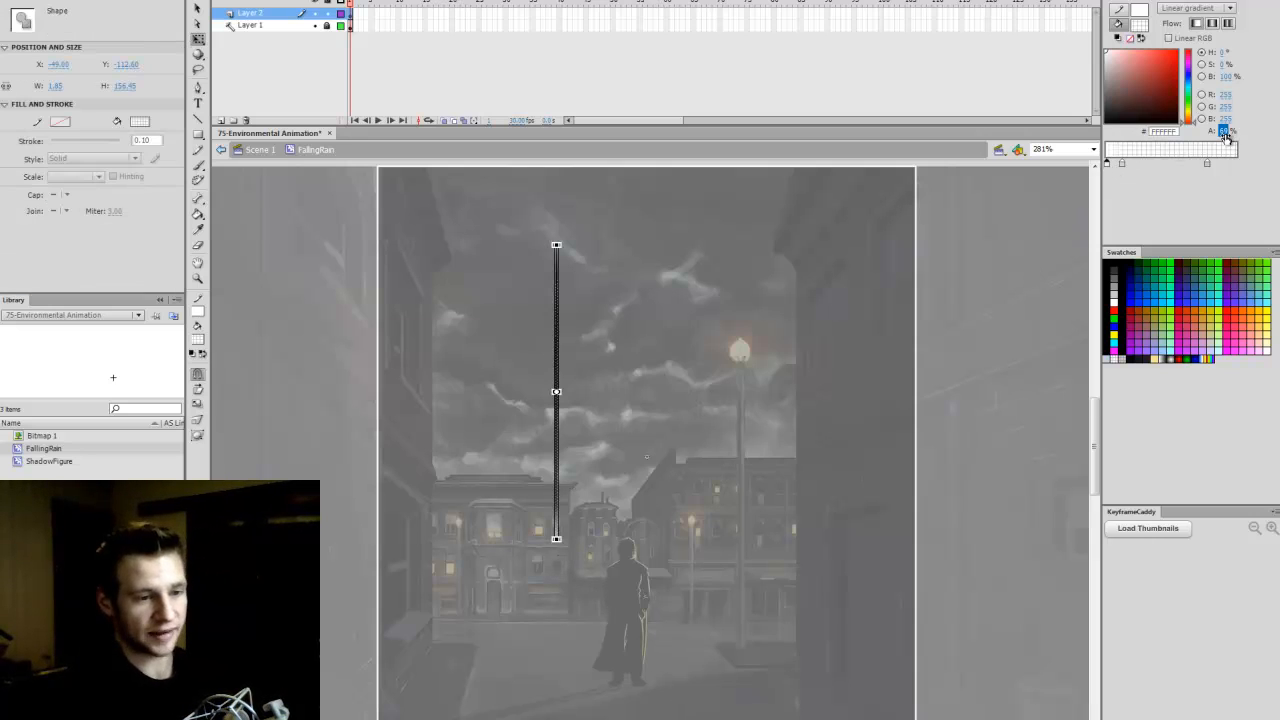
text(50)
key(Return)
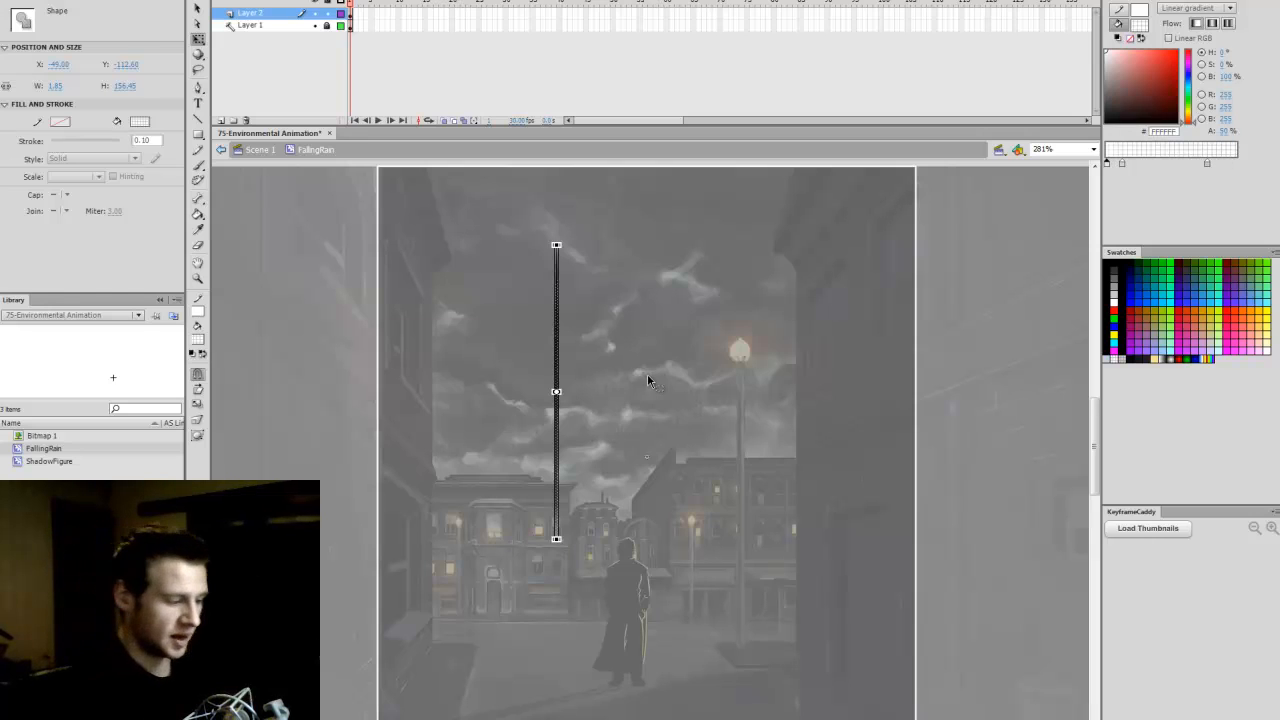
click(650, 372)
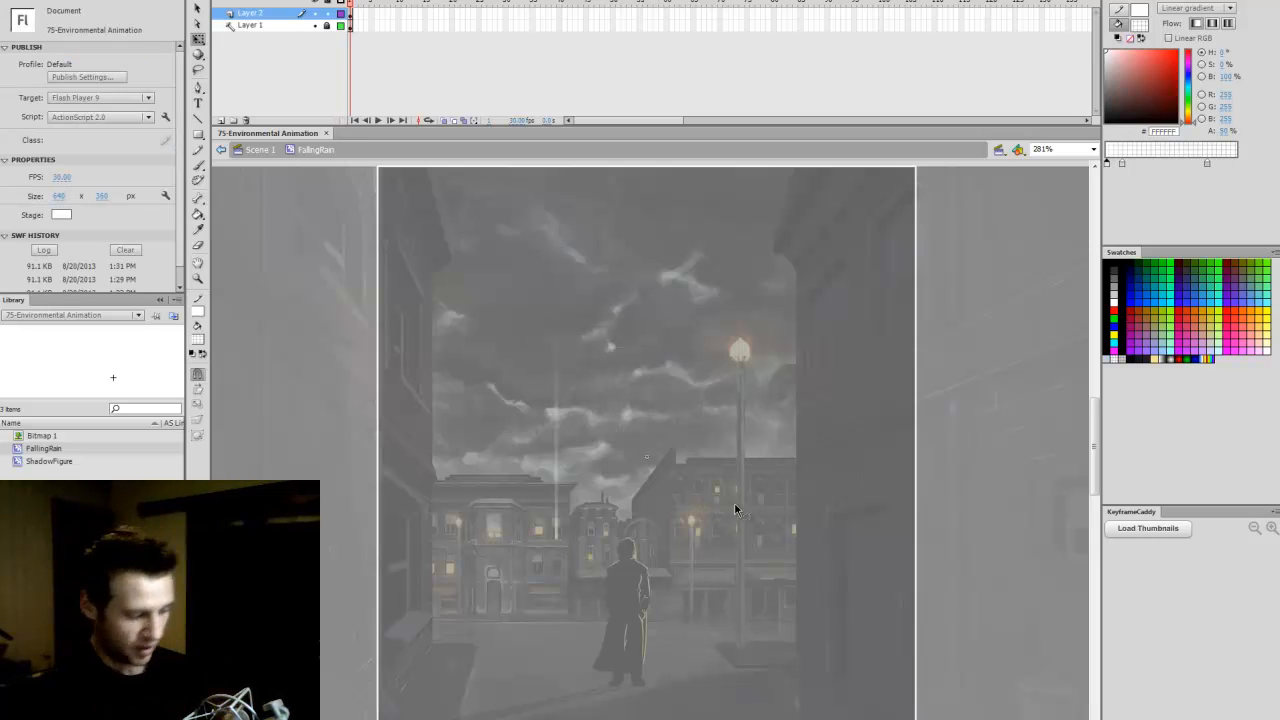
Step: Delete the sample rain streak from Layer 2's first frame
key(b)
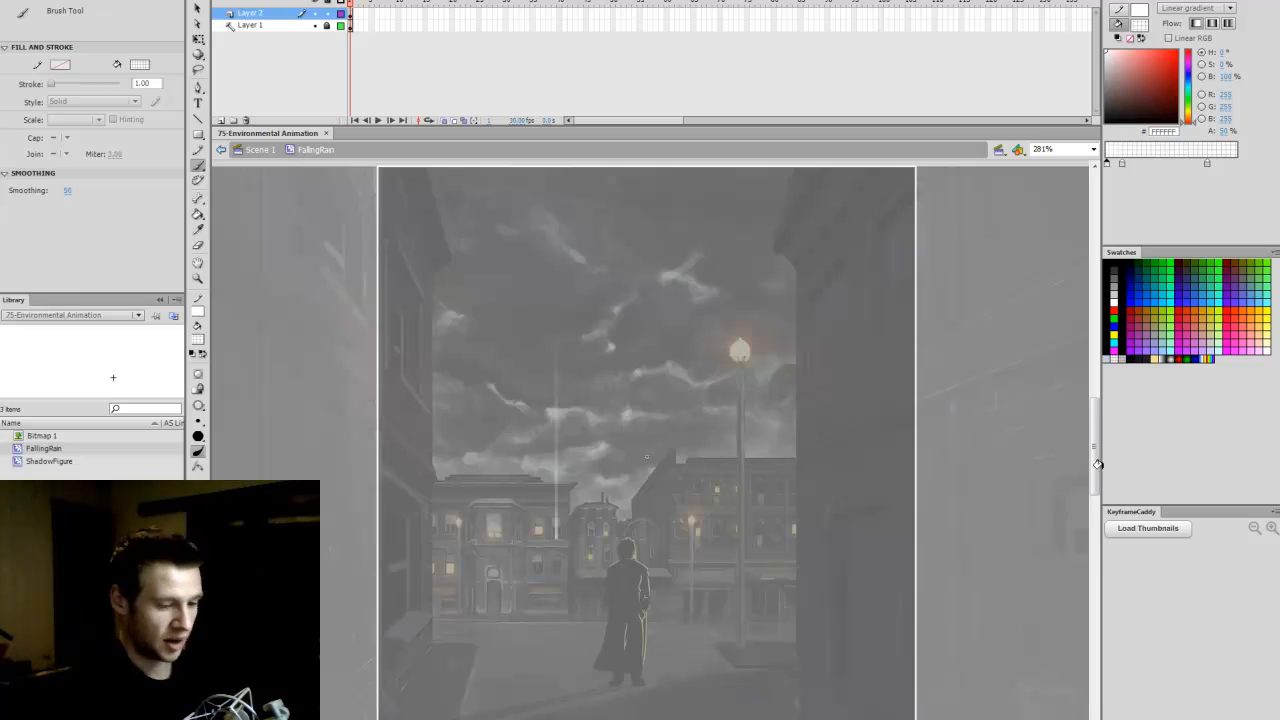
scroll(1095, 458, down, 2)
drag(1093, 456, 1093, 453)
key(q)
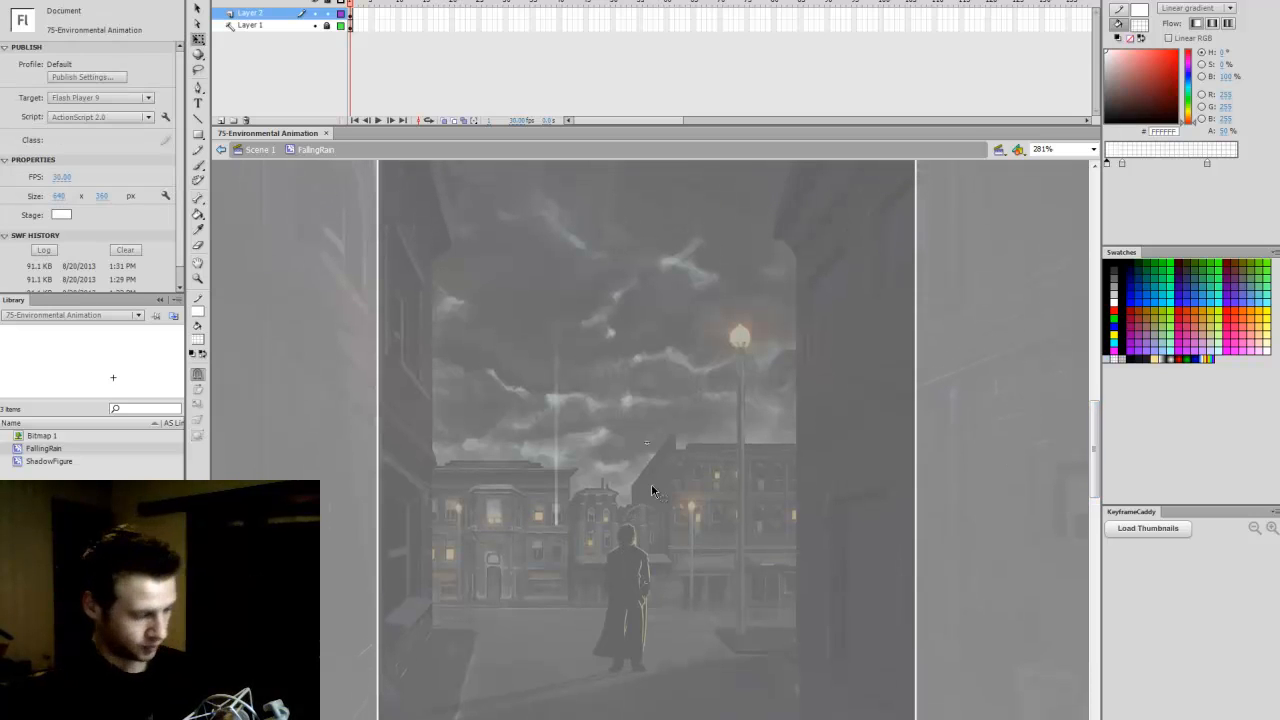
click(356, 13)
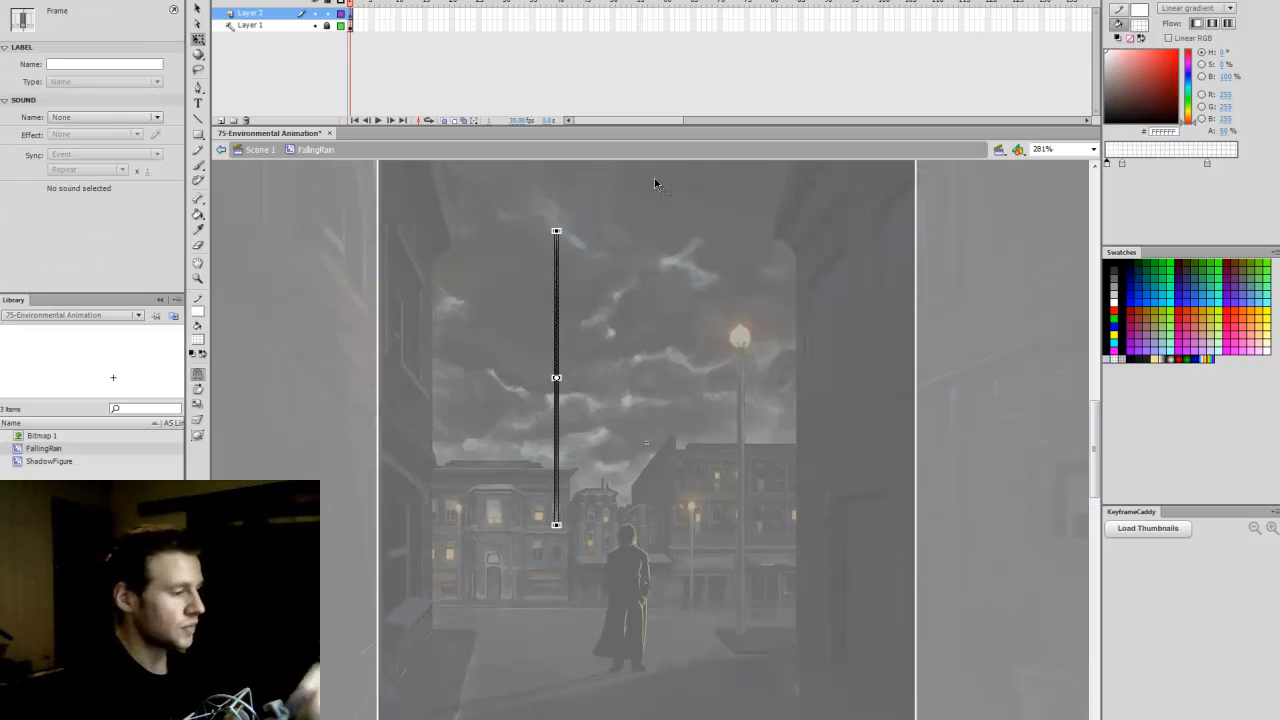
click(655, 180)
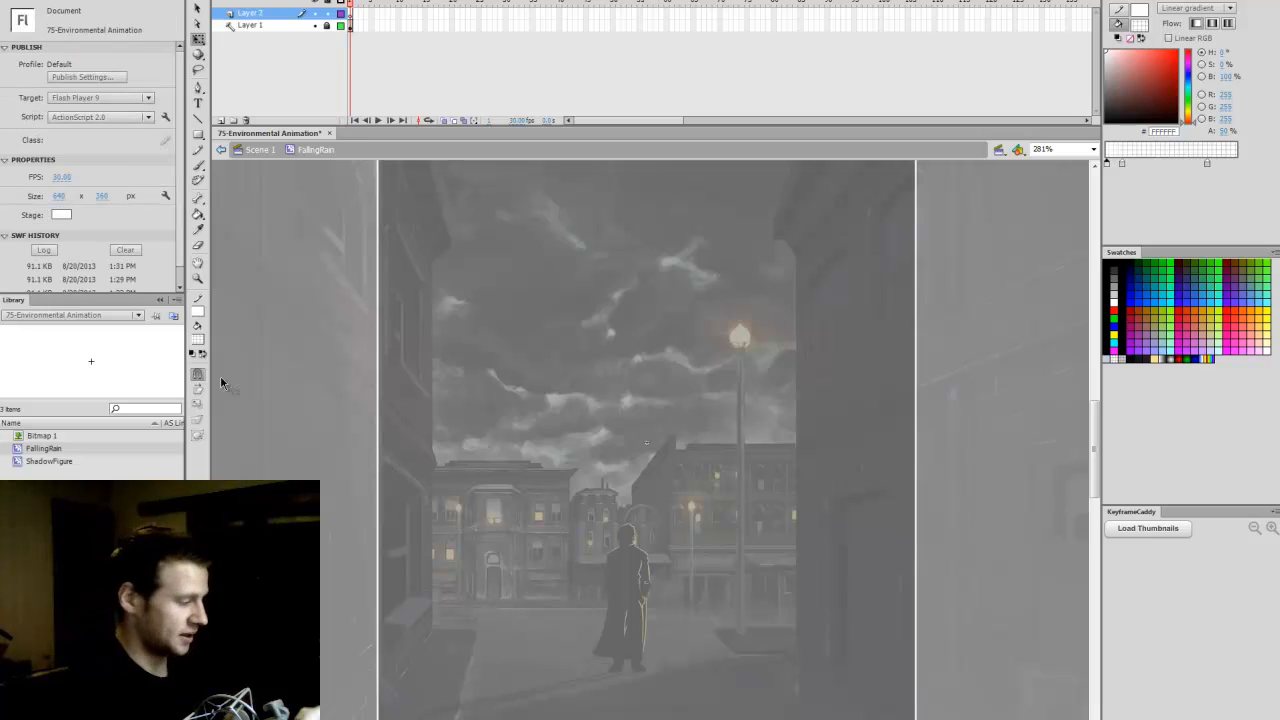
Step: Choose a new brush size for painting rain streaks with the transparent white gradient
key(b)
click(203, 422)
click(231, 423)
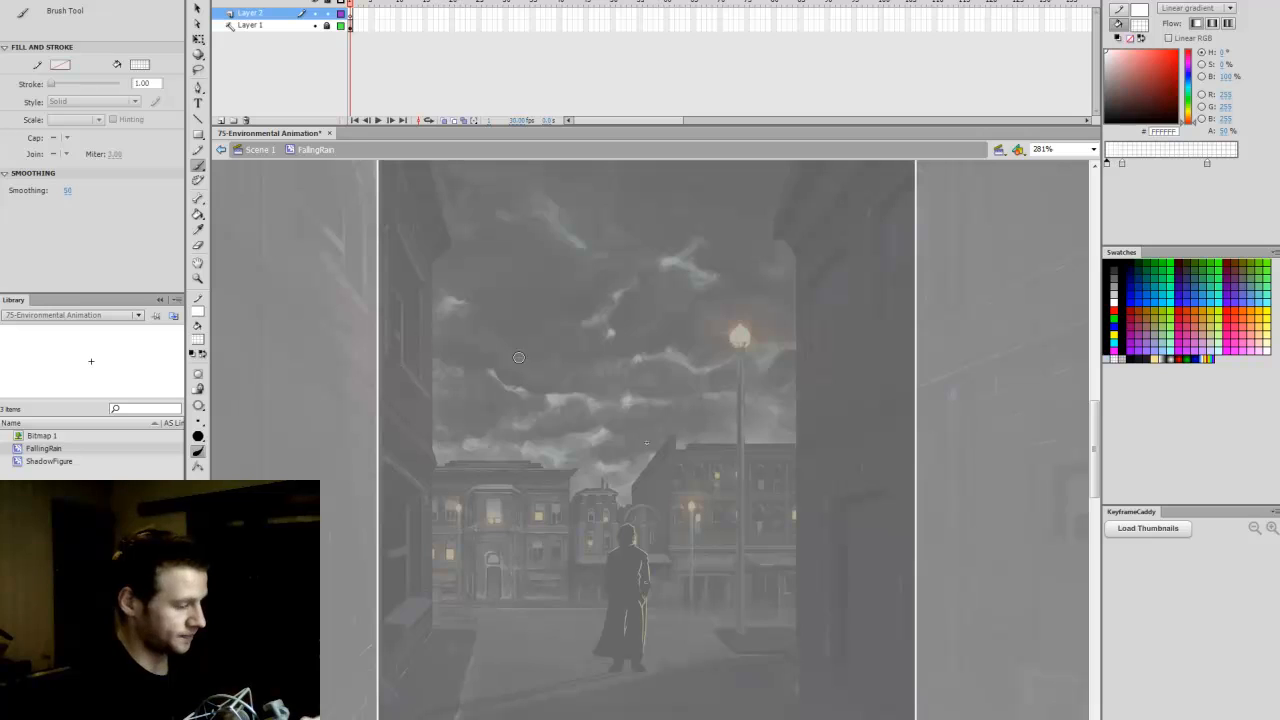
Step: Test a rain streak left of the stage and choose another brush size for painting thin streaks
click(203, 421)
click(236, 443)
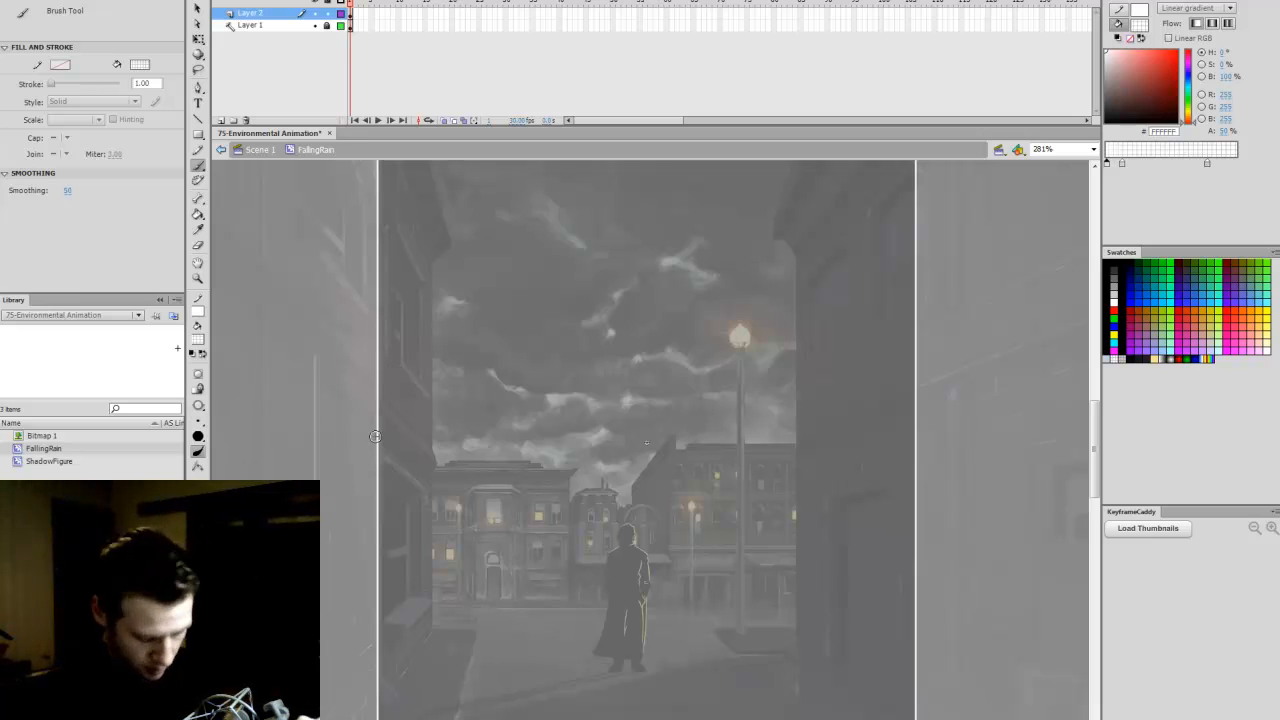
key(k)
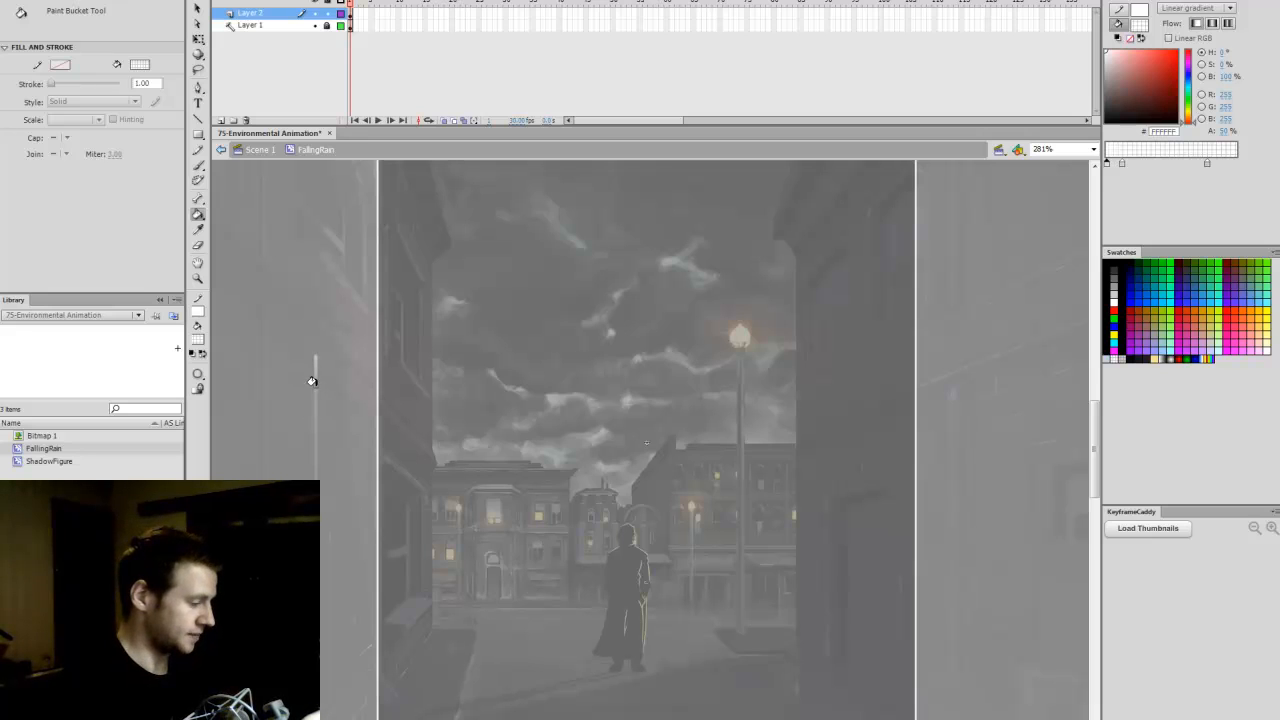
key(b)
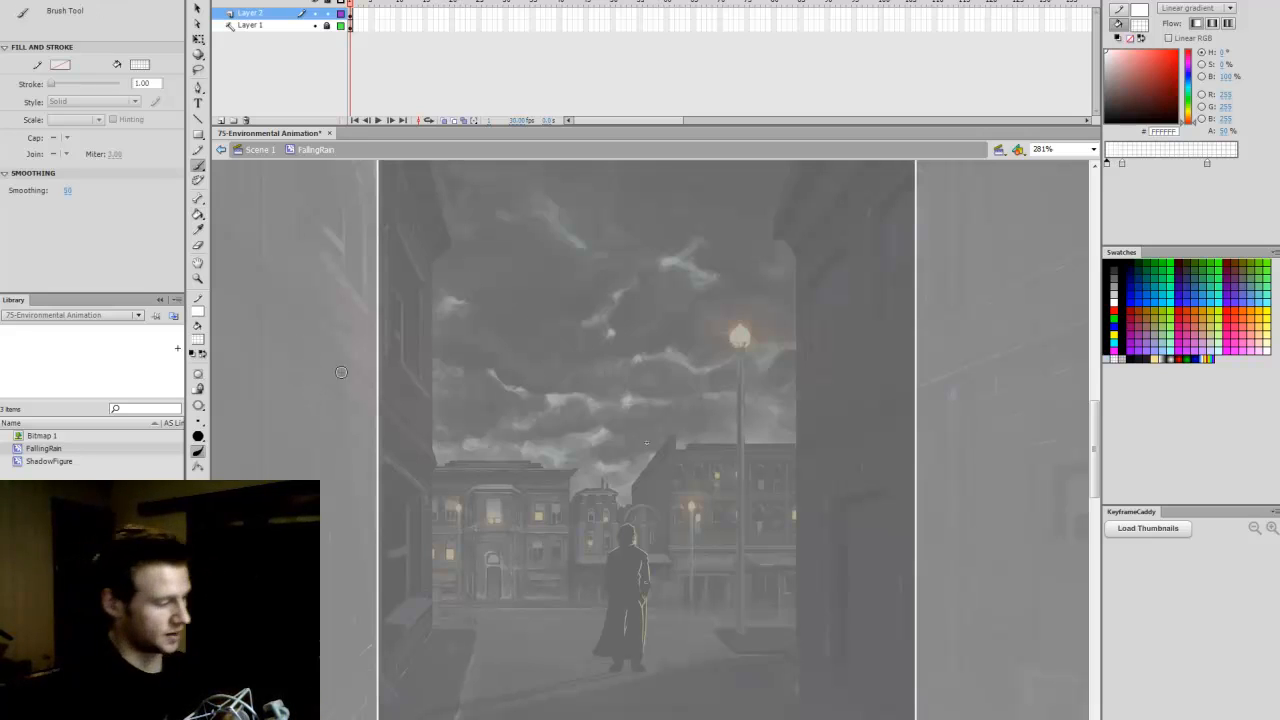
click(199, 422)
click(233, 422)
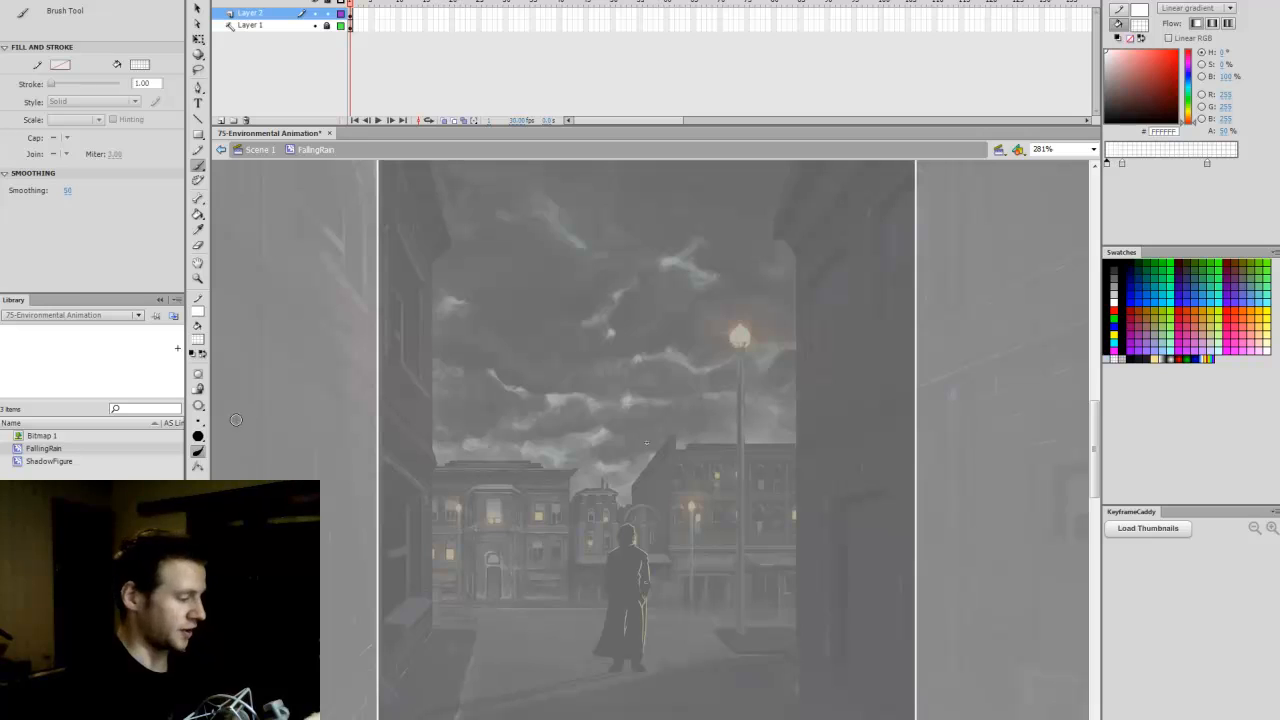
Step: Paint scattered vertical rain streaks over the sky, buildings and street in Layer 2's first frame, redoing the streak near the upper clouds
drag(440, 343, 440, 470)
drag(553, 372, 553, 458)
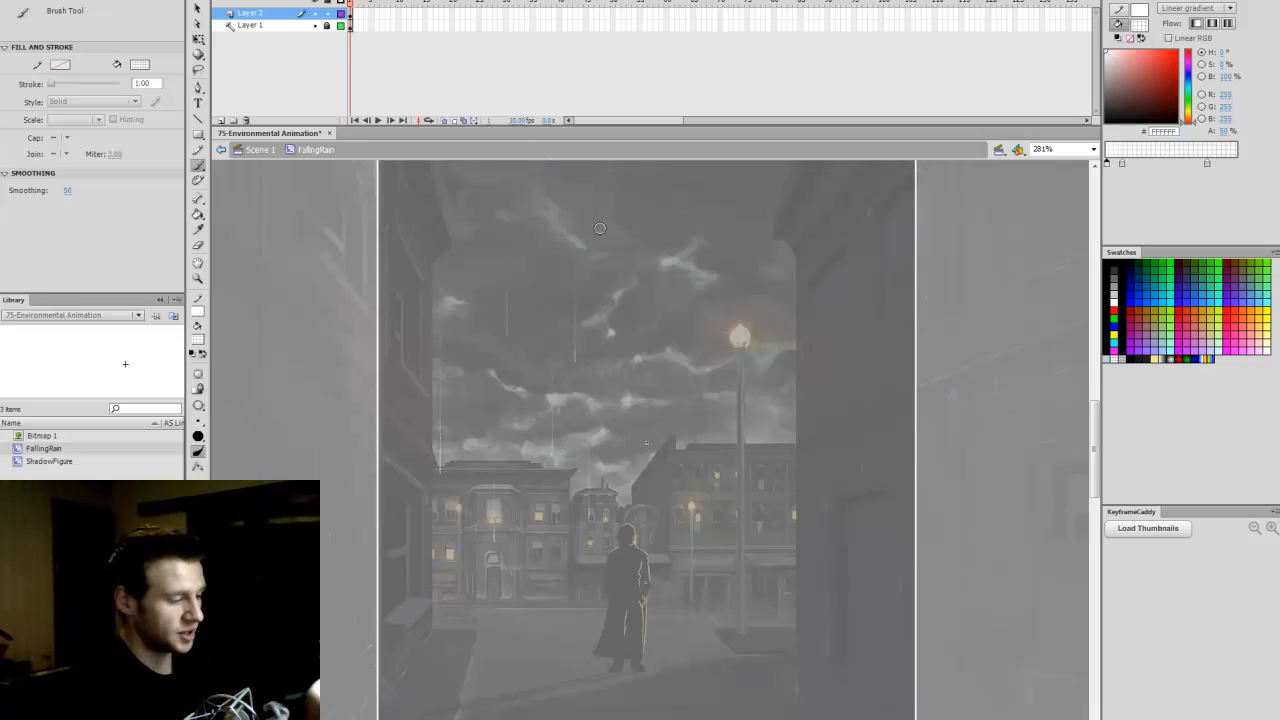
drag(645, 302, 645, 446)
drag(655, 510, 655, 566)
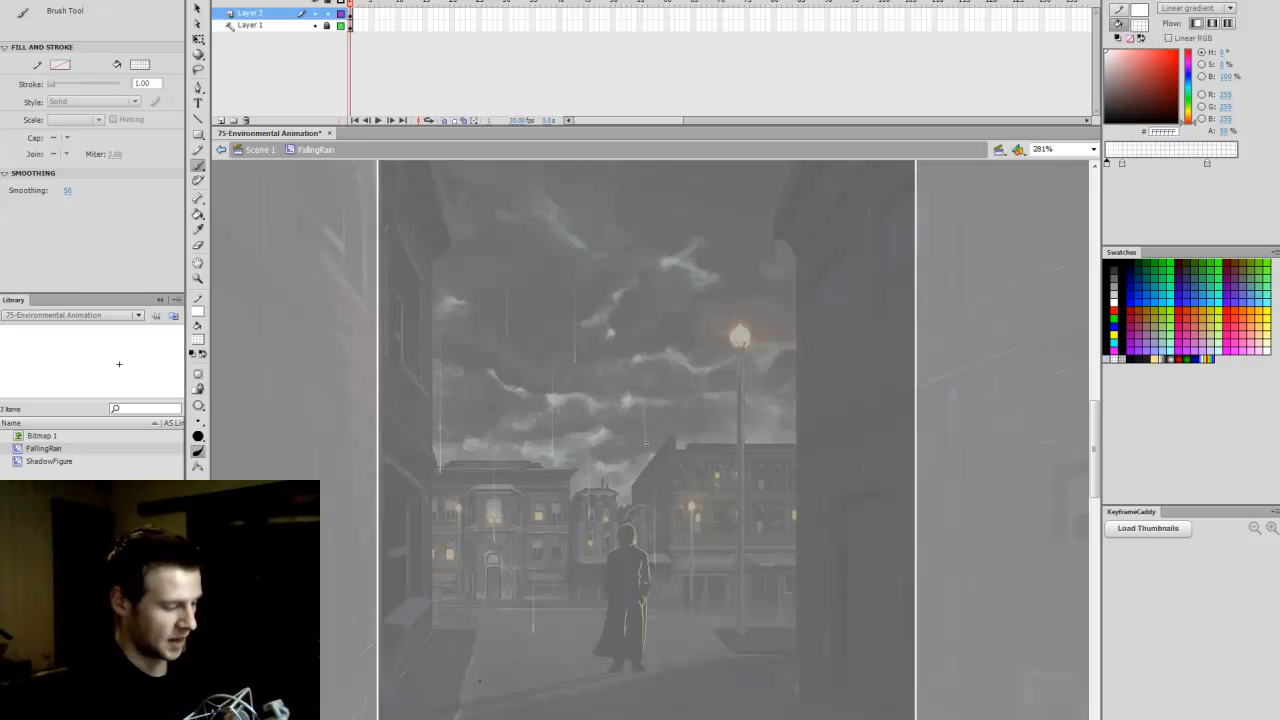
drag(638, 245, 638, 309)
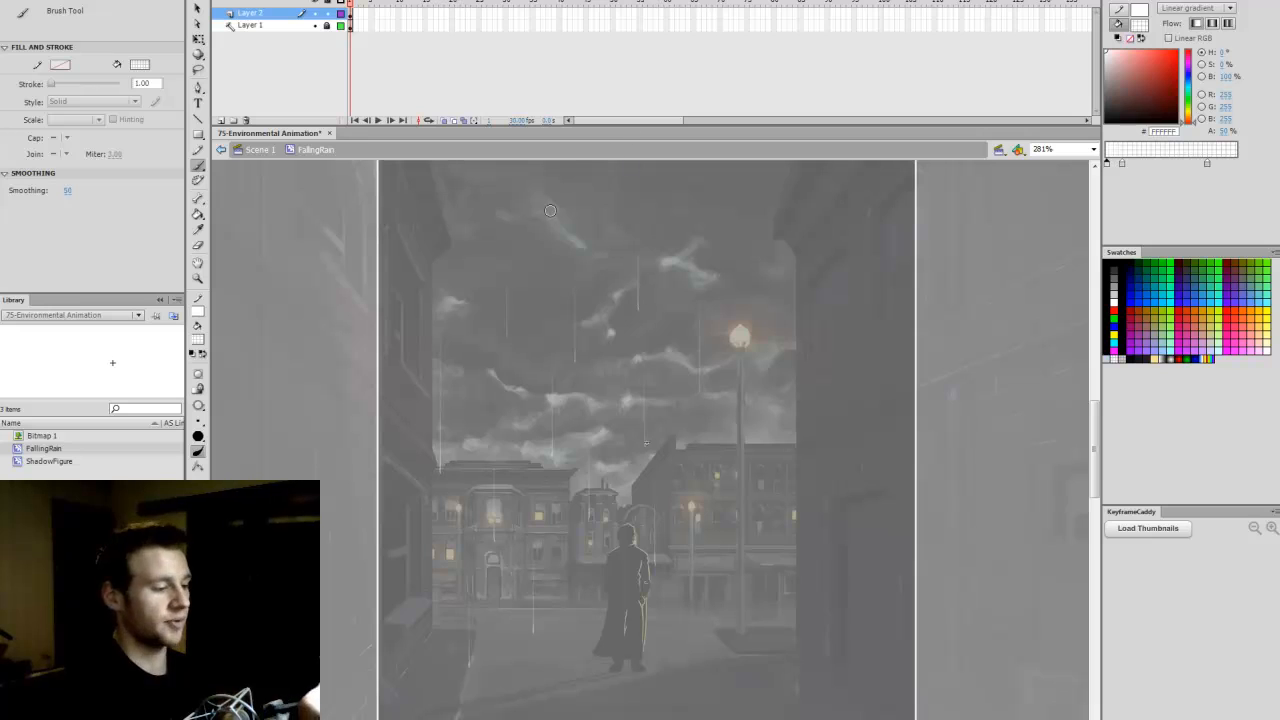
drag(550, 214, 551, 267)
key(ctrl+z)
drag(546, 166, 542, 264)
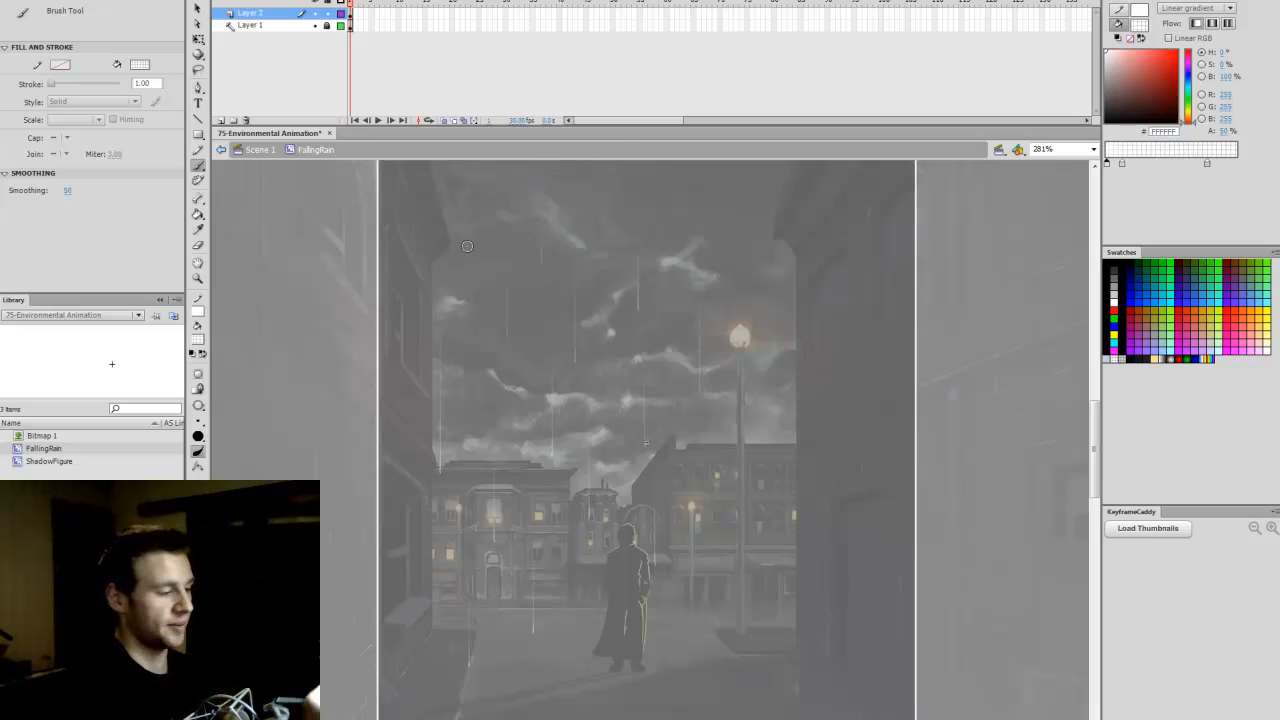
drag(466, 228, 466, 280)
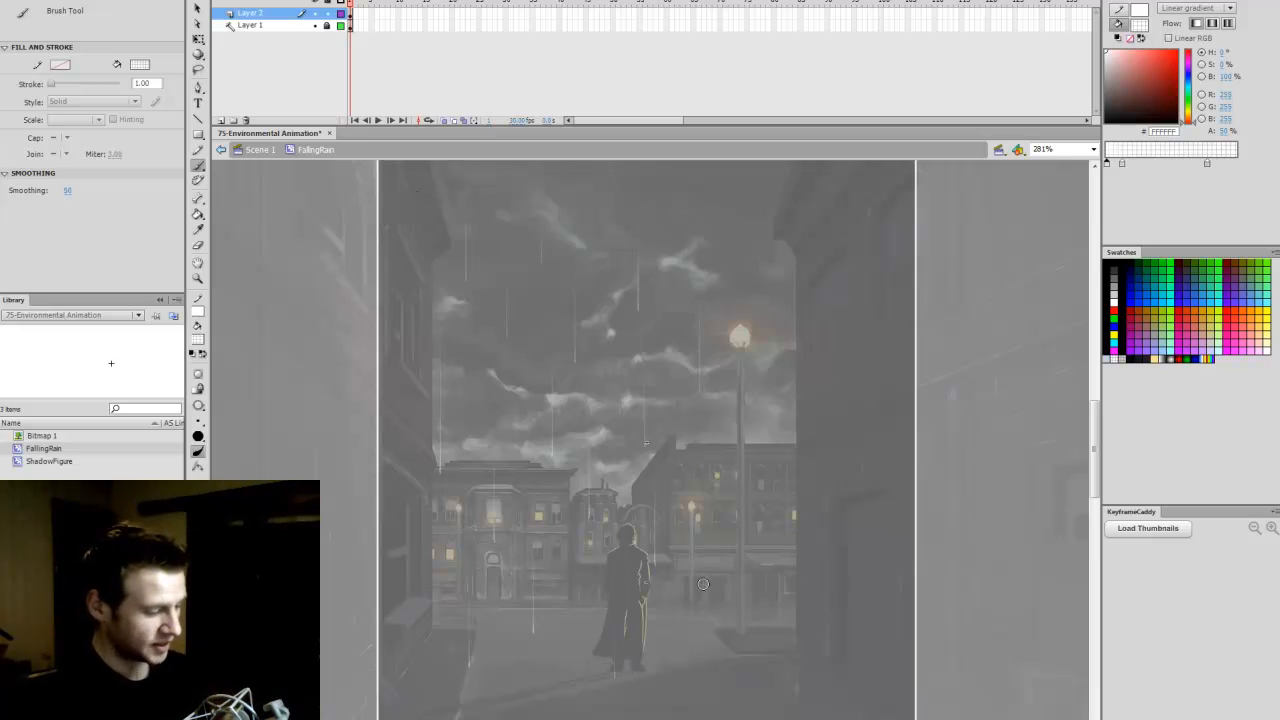
drag(701, 640, 697, 508)
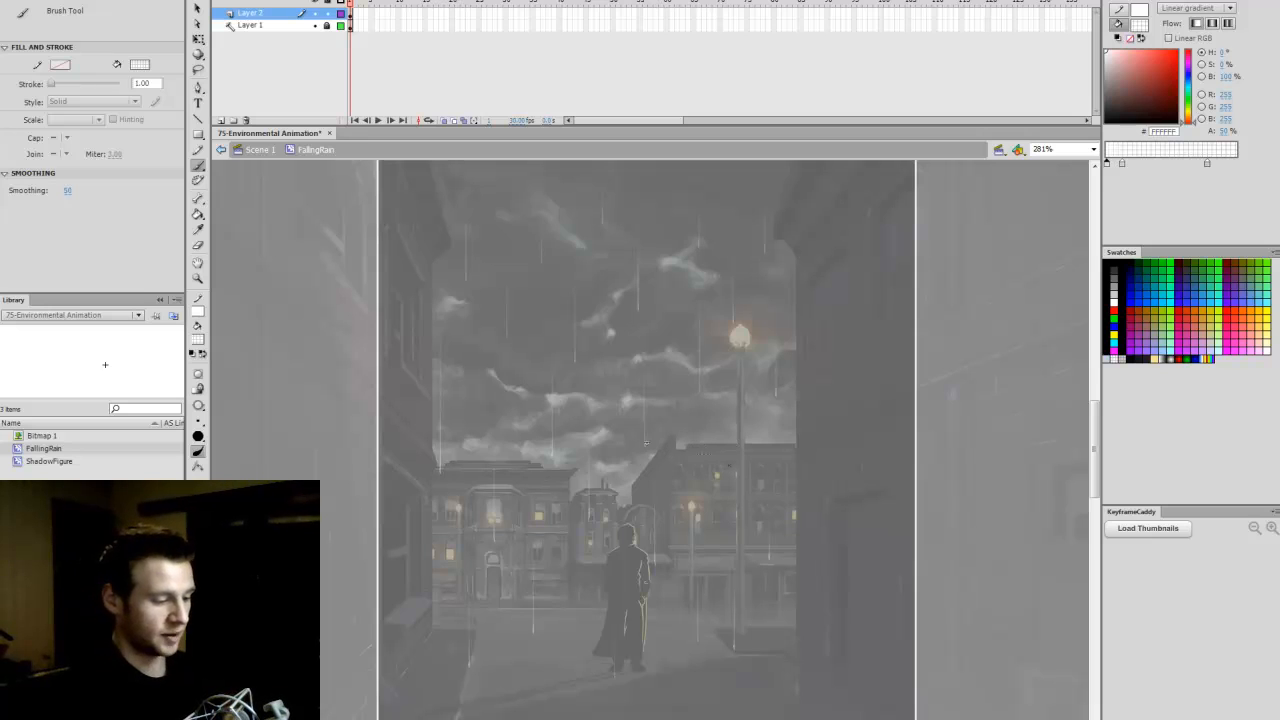
Step: Paint more vertical rain streaks over the dark side walls and street foreground in the first frame, and save the file
drag(714, 454, 526, 454)
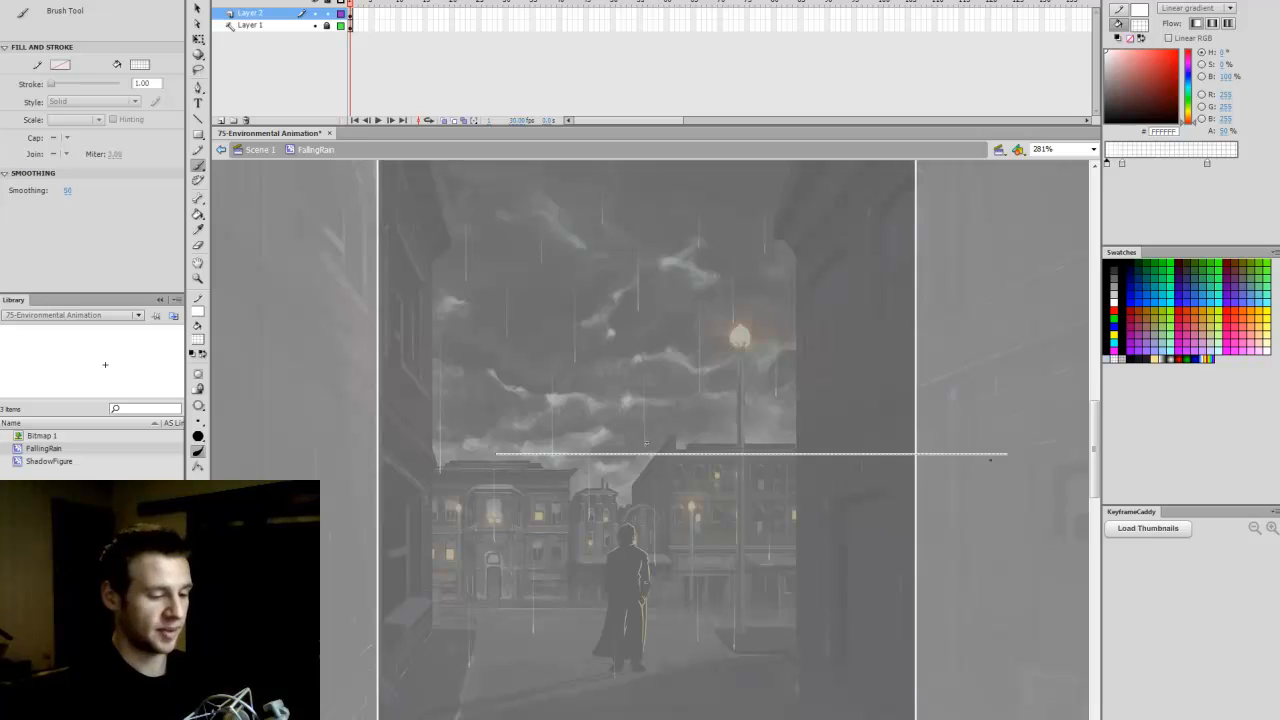
key(ctrl+z)
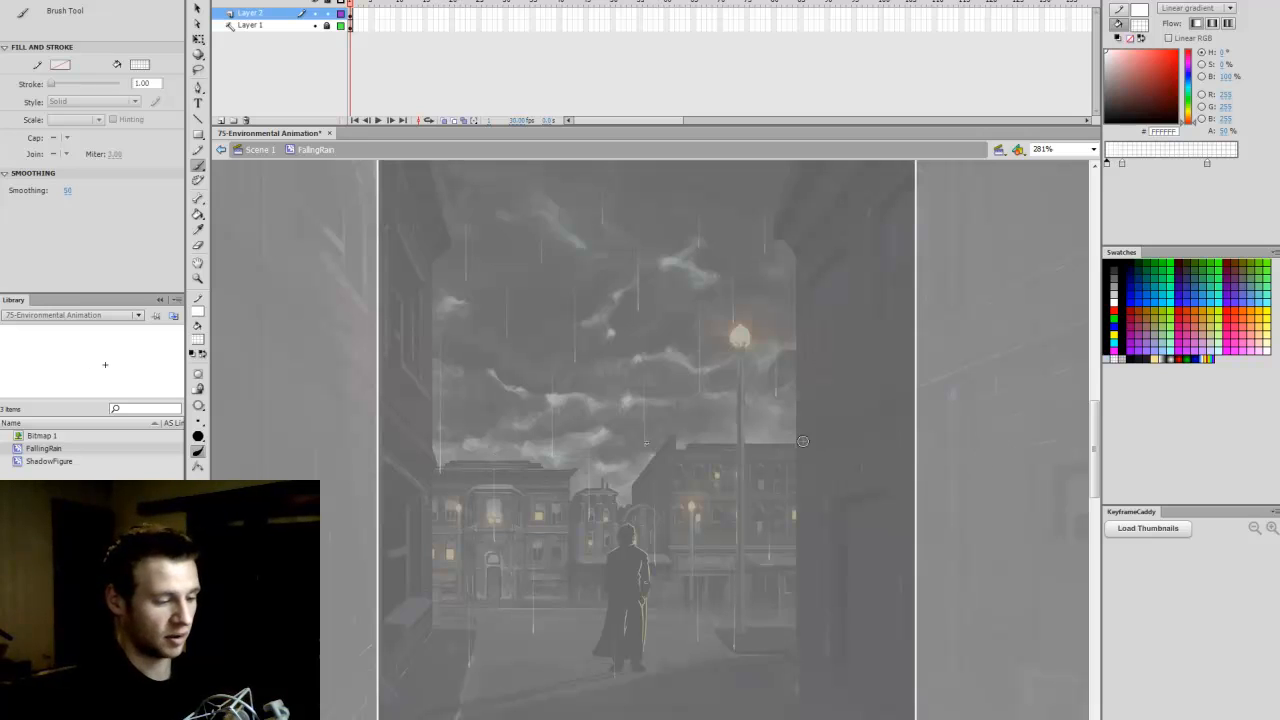
drag(830, 254, 829, 311)
drag(844, 472, 843, 547)
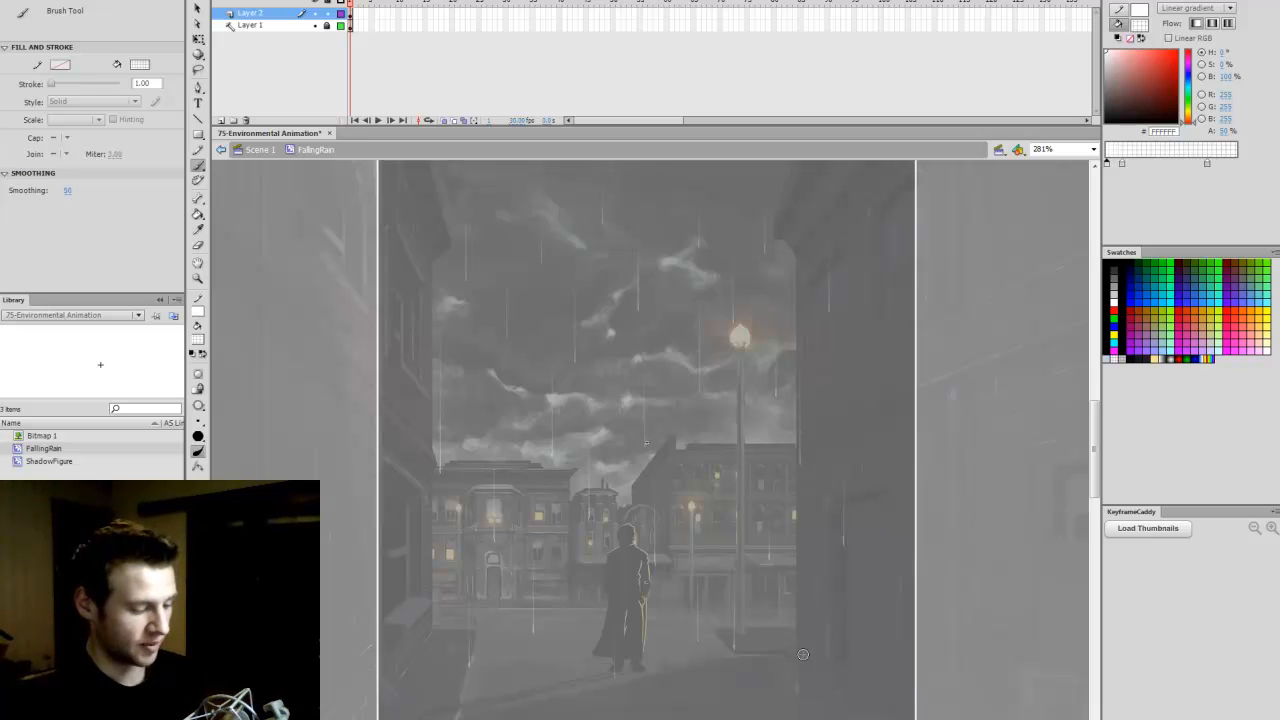
drag(705, 652, 705, 710)
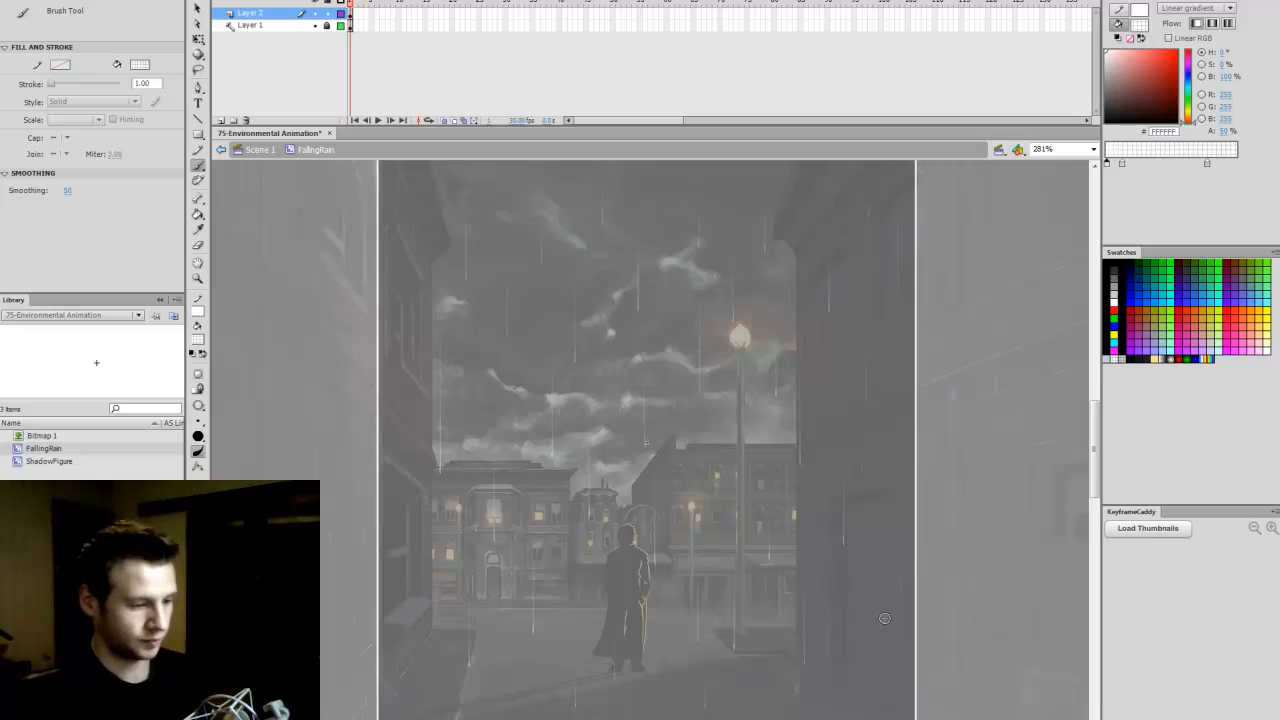
mouse_move(885, 592)
mouse_down()
mouse_move(876, 543)
mouse_move(853, 707)
mouse_up()
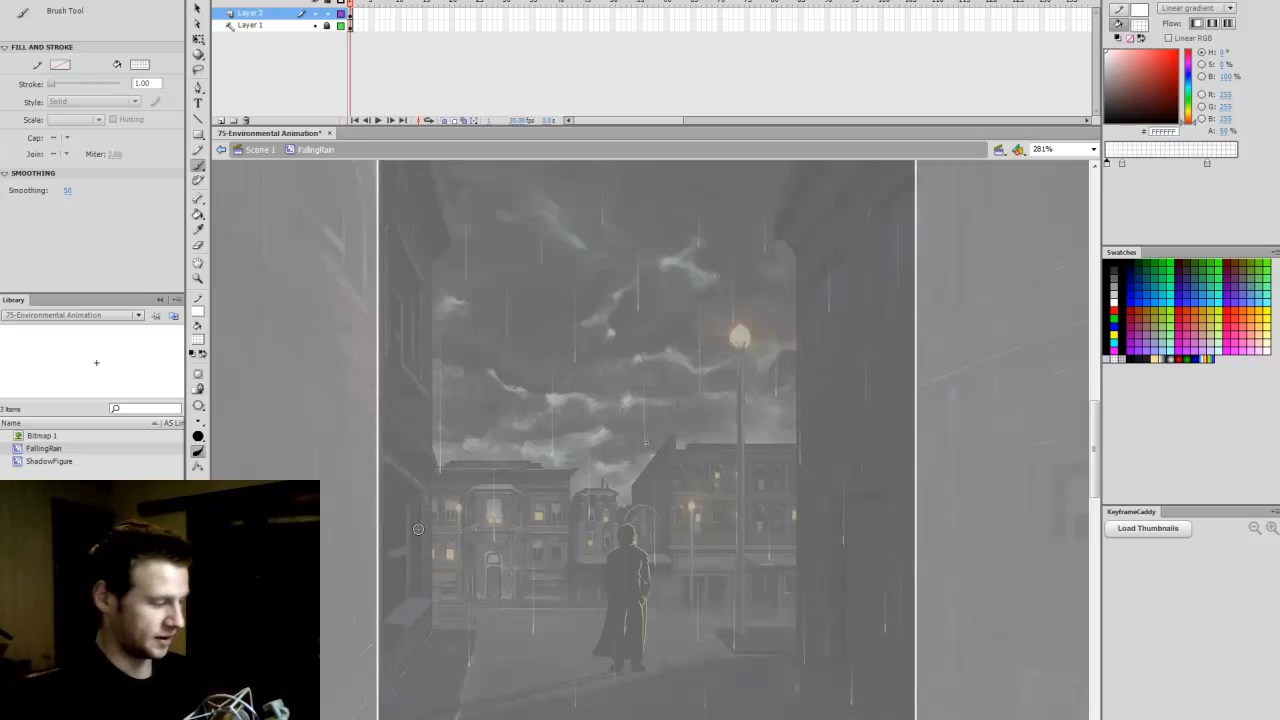
drag(408, 670, 408, 700)
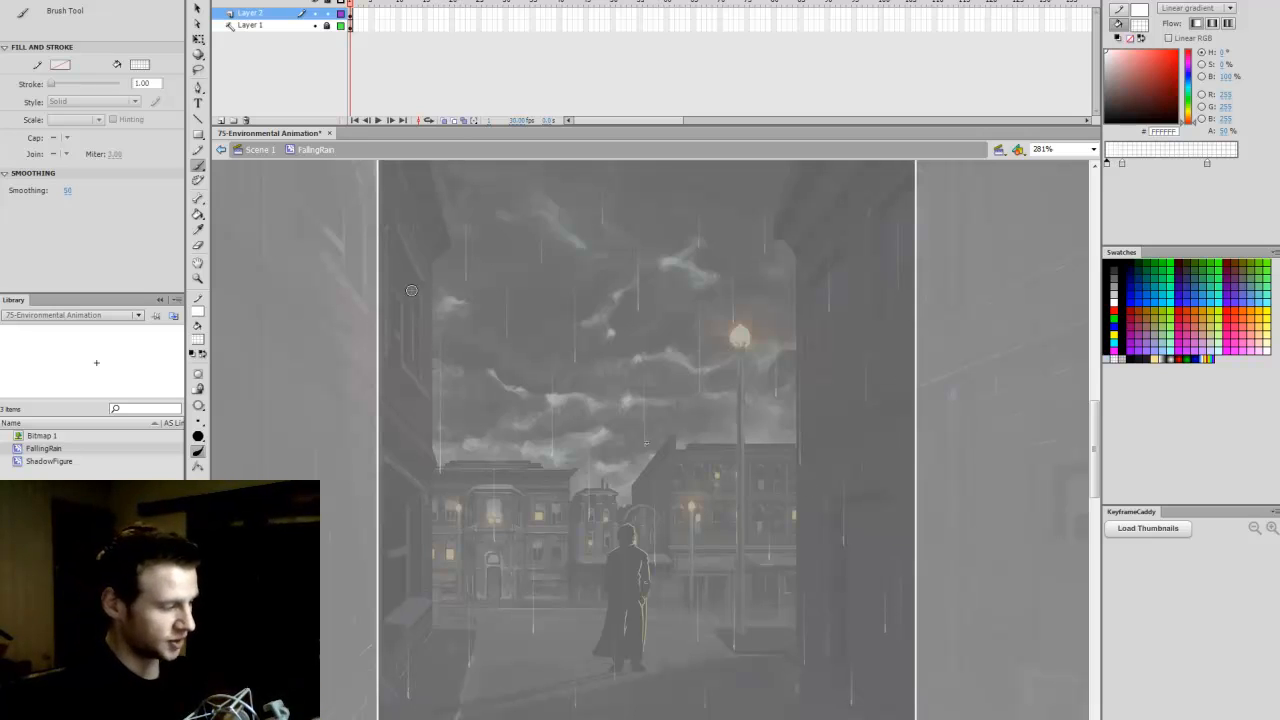
key(ctrl+s)
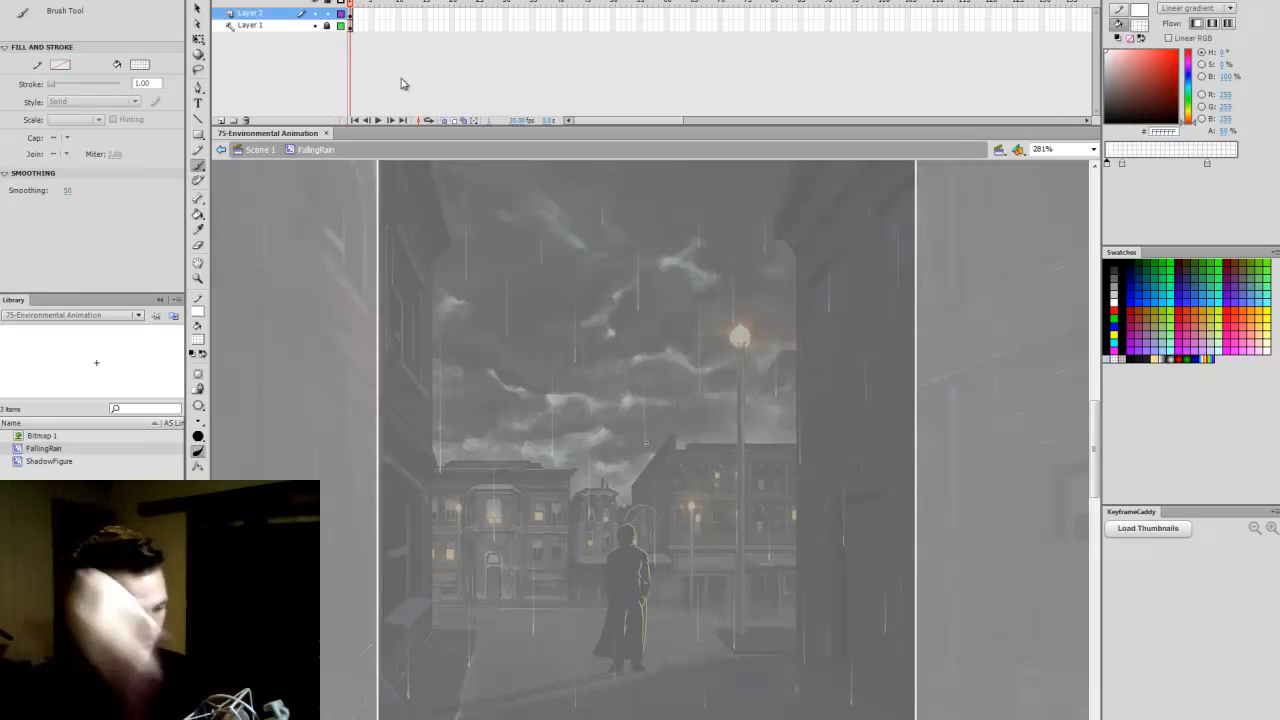
Step: Insert a blank keyframe at frame 2 of Layer 2 and turn on onion skin outlines
scroll(1094, 420, down, 2)
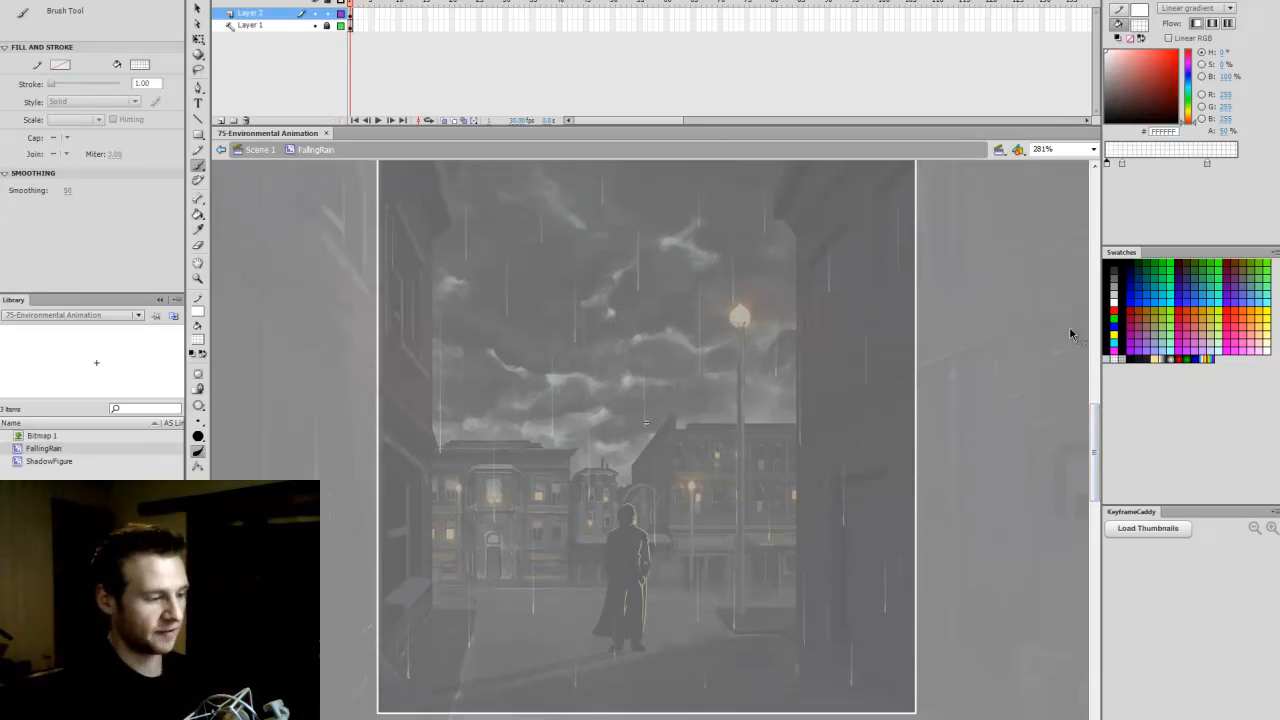
drag(1096, 407, 1096, 405)
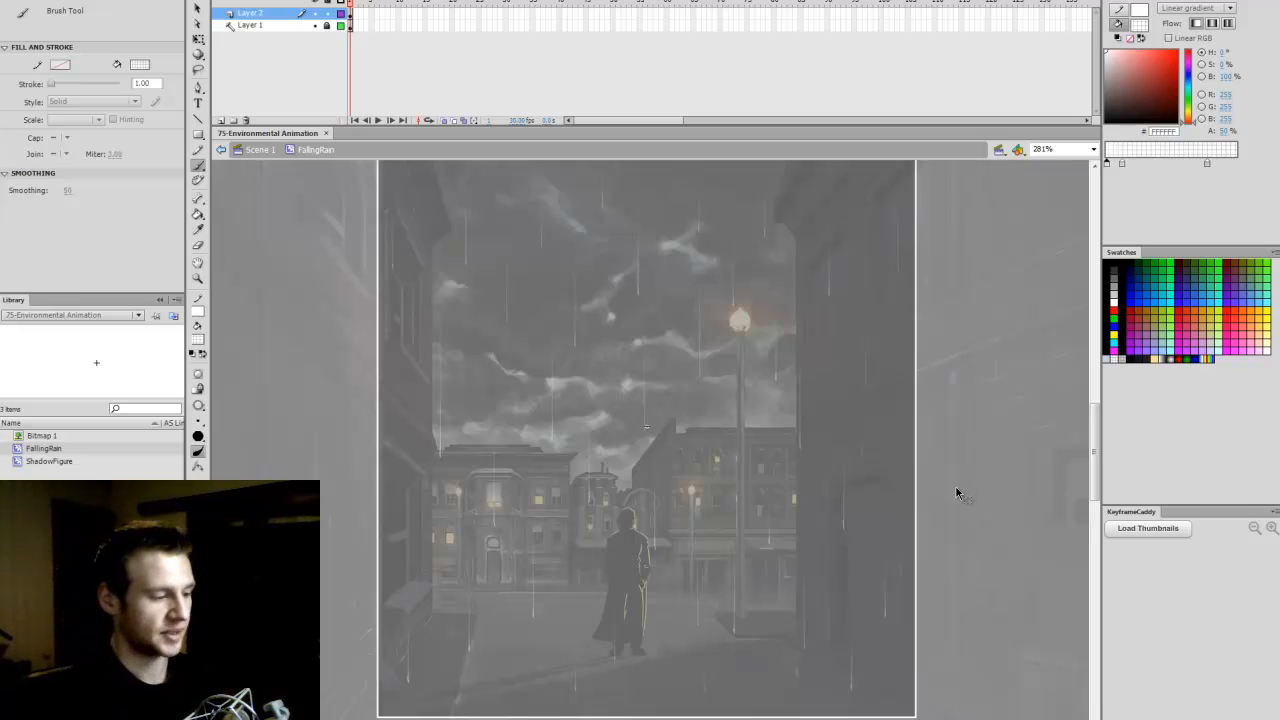
key(period)
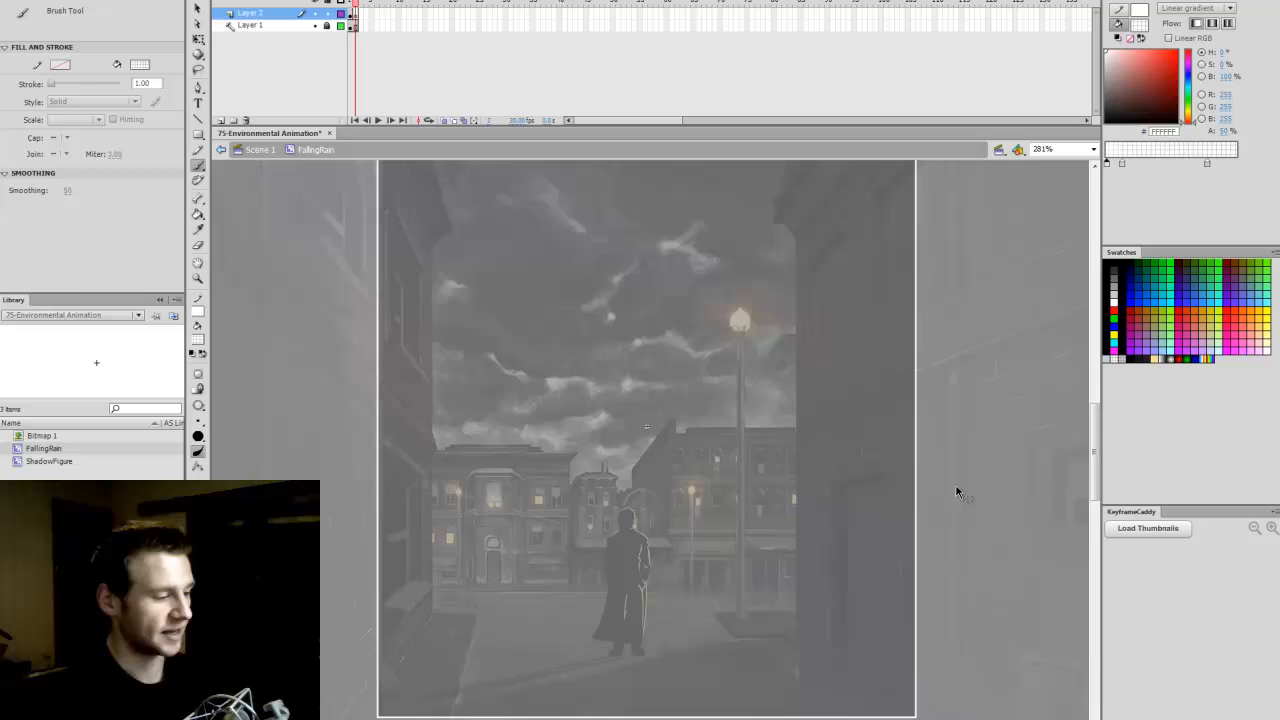
click(446, 120)
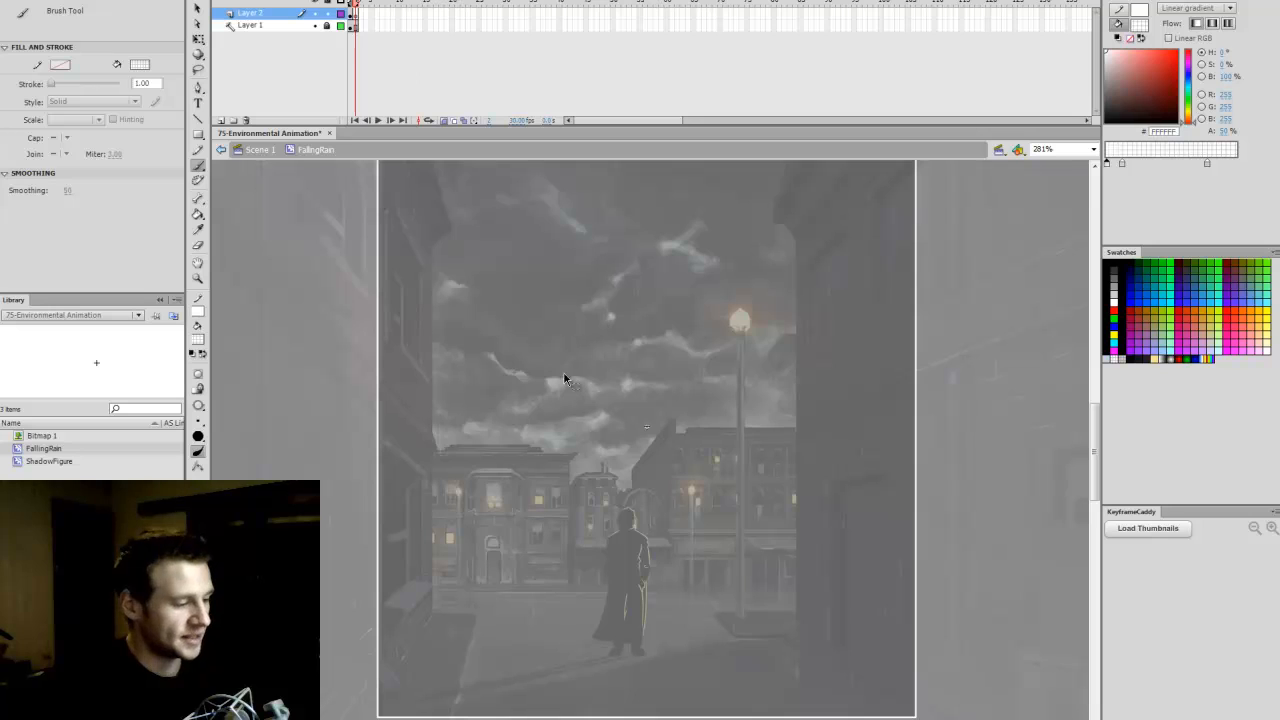
click(454, 120)
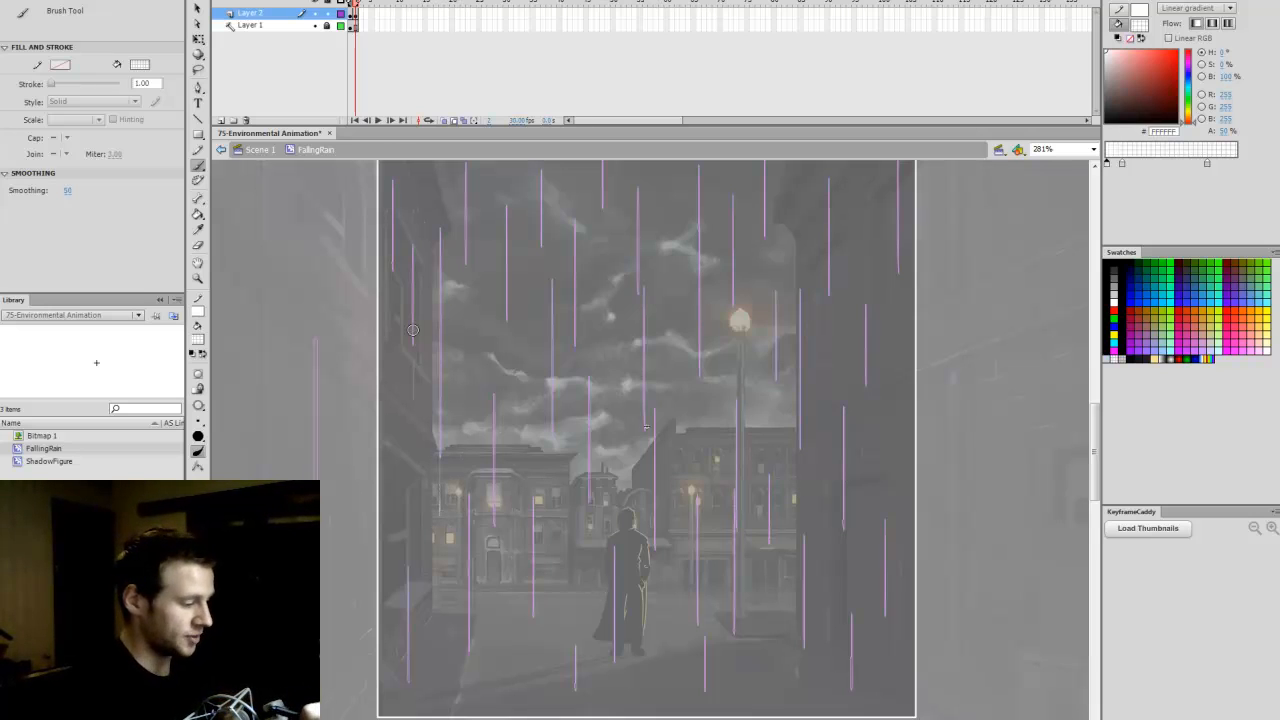
Step: Paint frame 2's vertical rain streaks across the scene, each slightly below the outlined streak from frame 1
drag(391, 286, 391, 308)
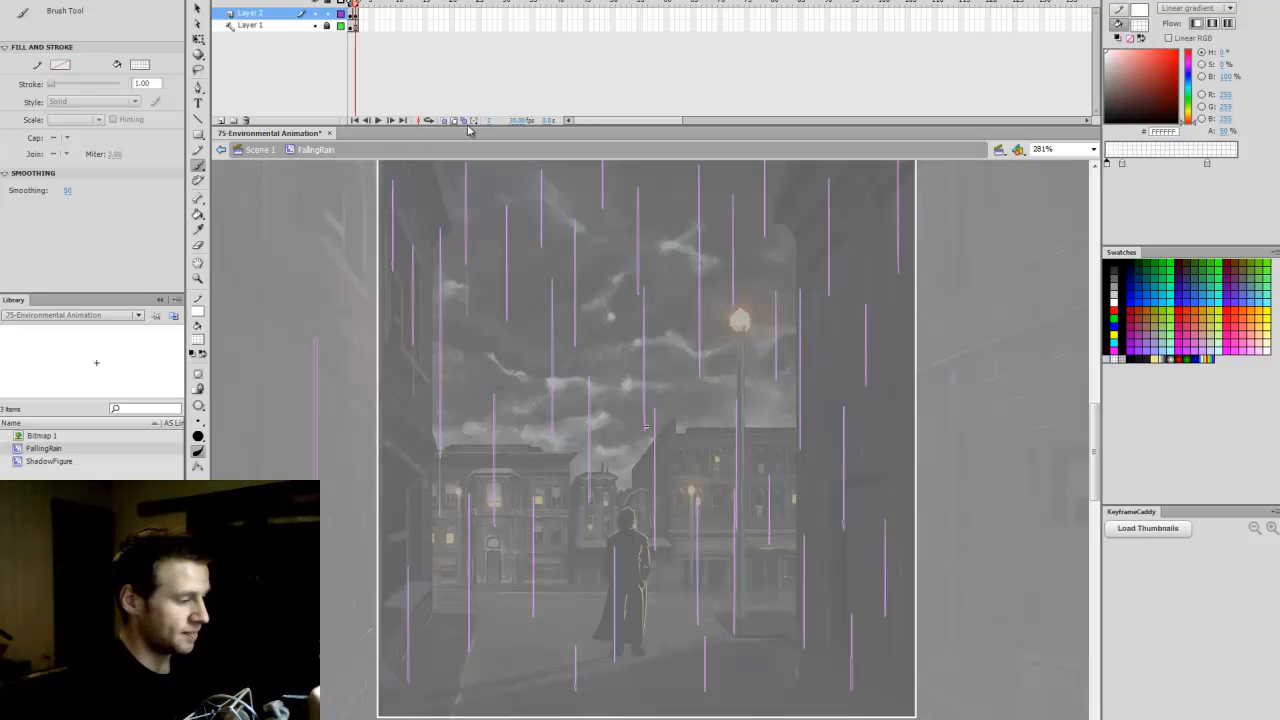
mouse_move(469, 640)
mouse_down()
mouse_move(469, 694)
mouse_move(405, 643)
mouse_up()
drag(507, 358, 507, 281)
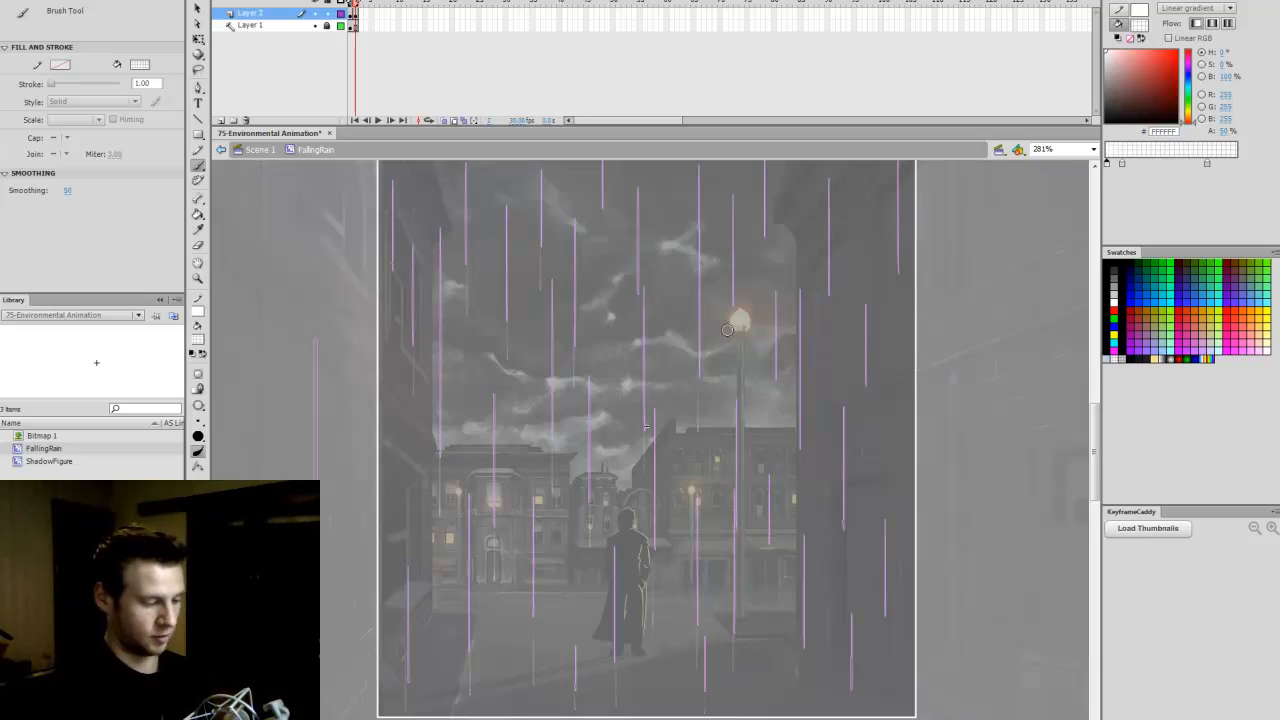
drag(763, 174, 763, 172)
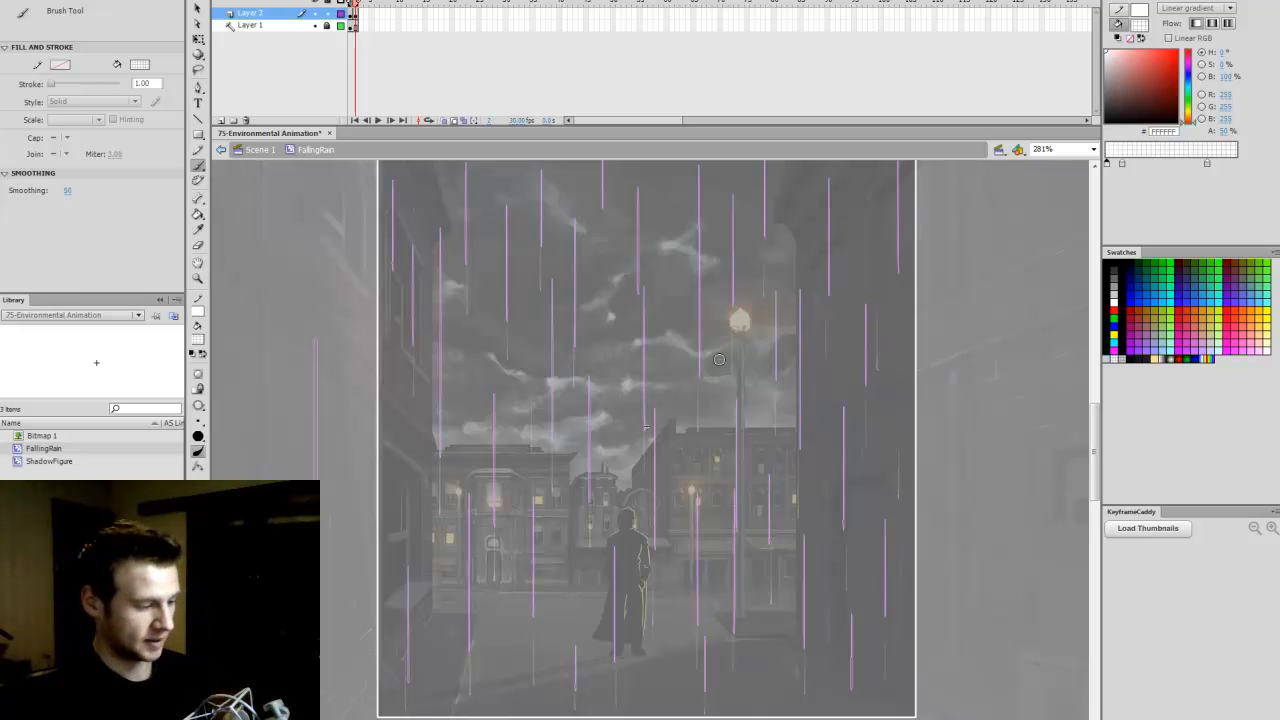
Step: Add a blank keyframe at frame 3 of Layer 2 and paint the missing streaks in frame 2's upper middle sky
key(.)
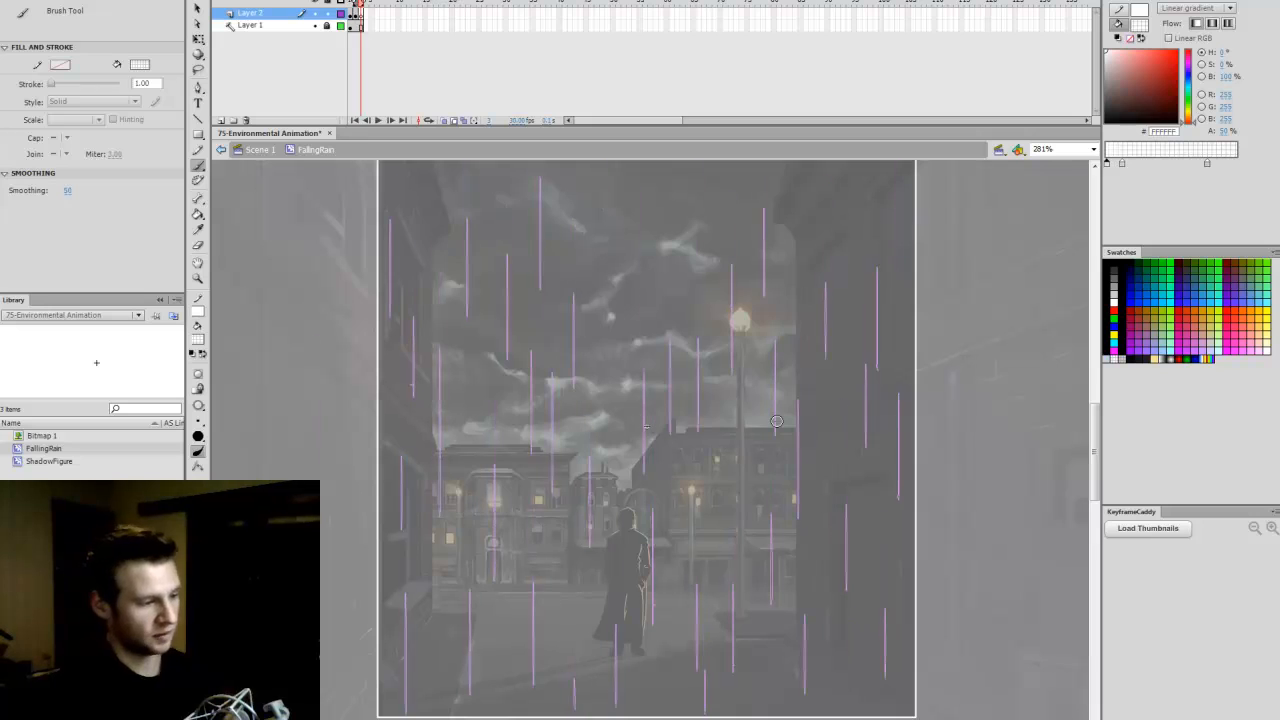
click(356, 10)
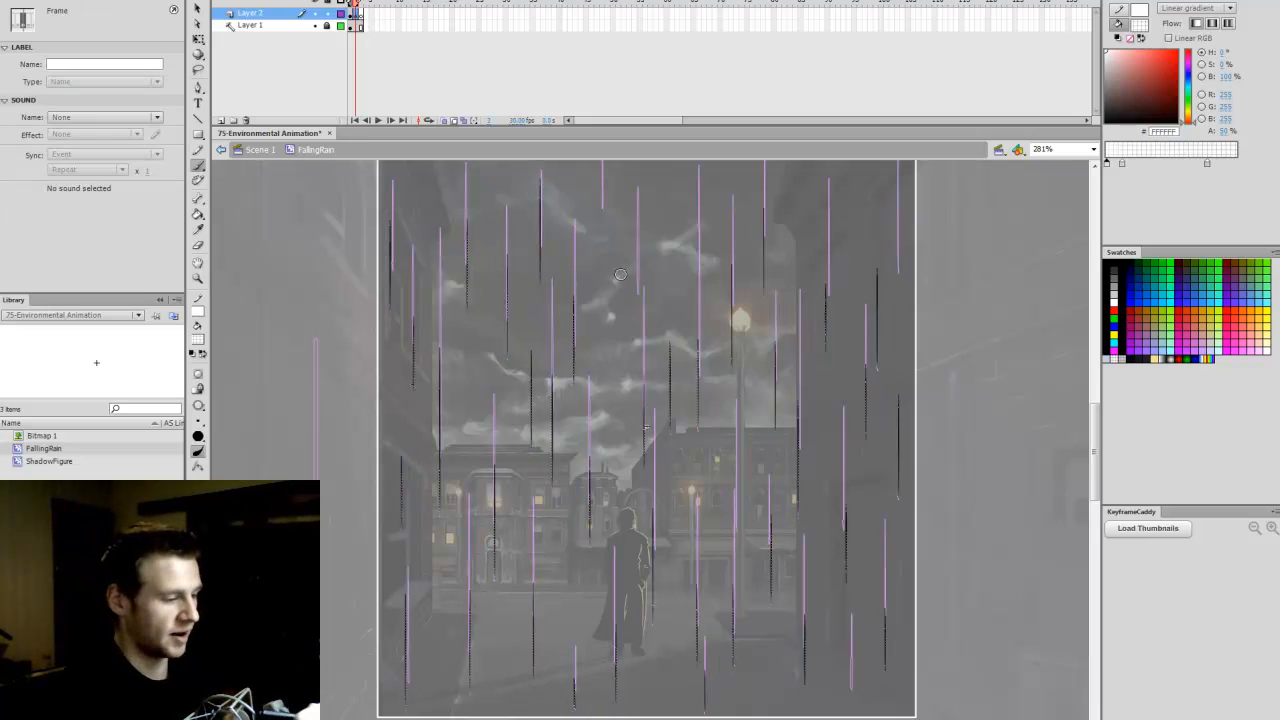
key(Escape)
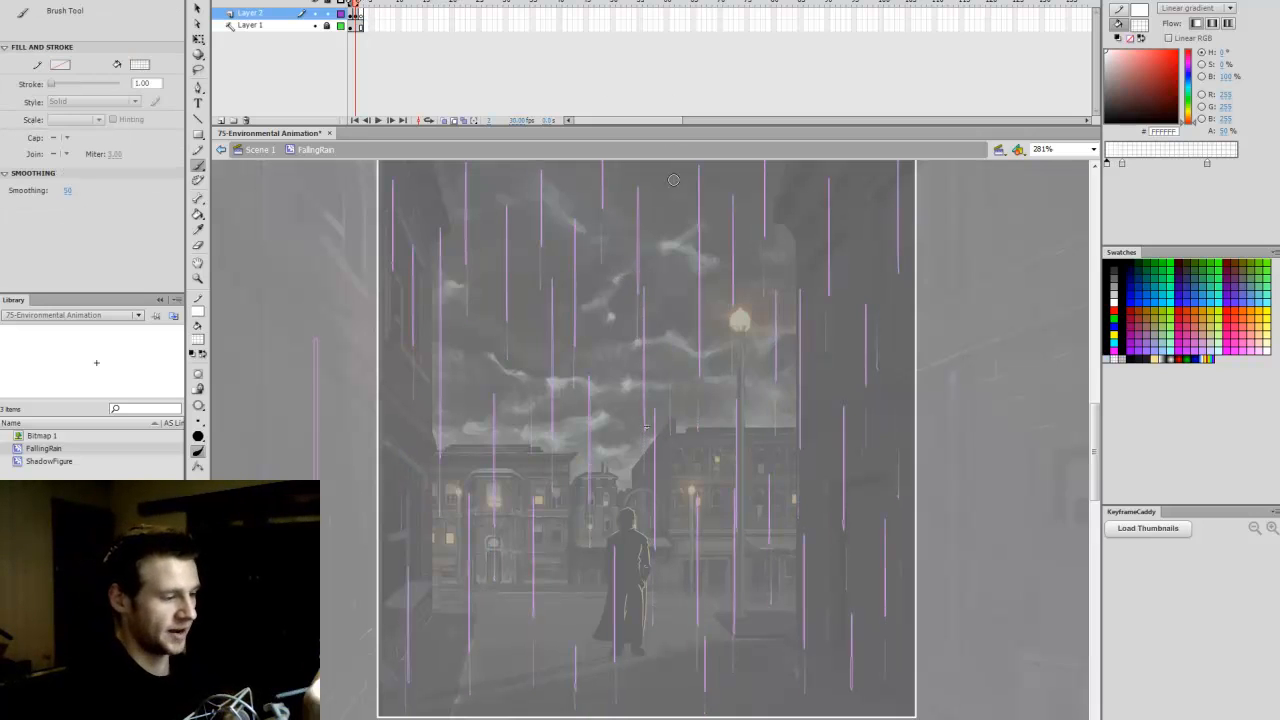
key(period)
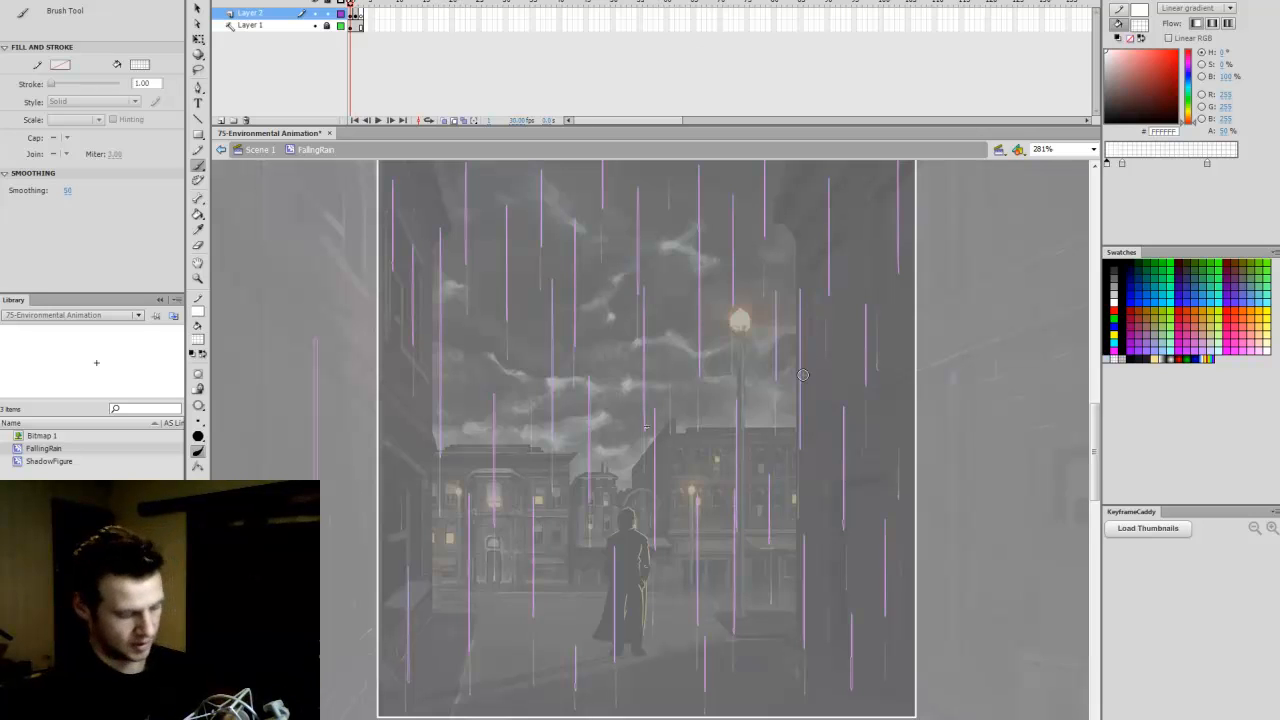
Step: Paint frame 3's vertical rain streaks across the sky, buildings and street, continuing below frame 2's outlined streaks
click(365, 11)
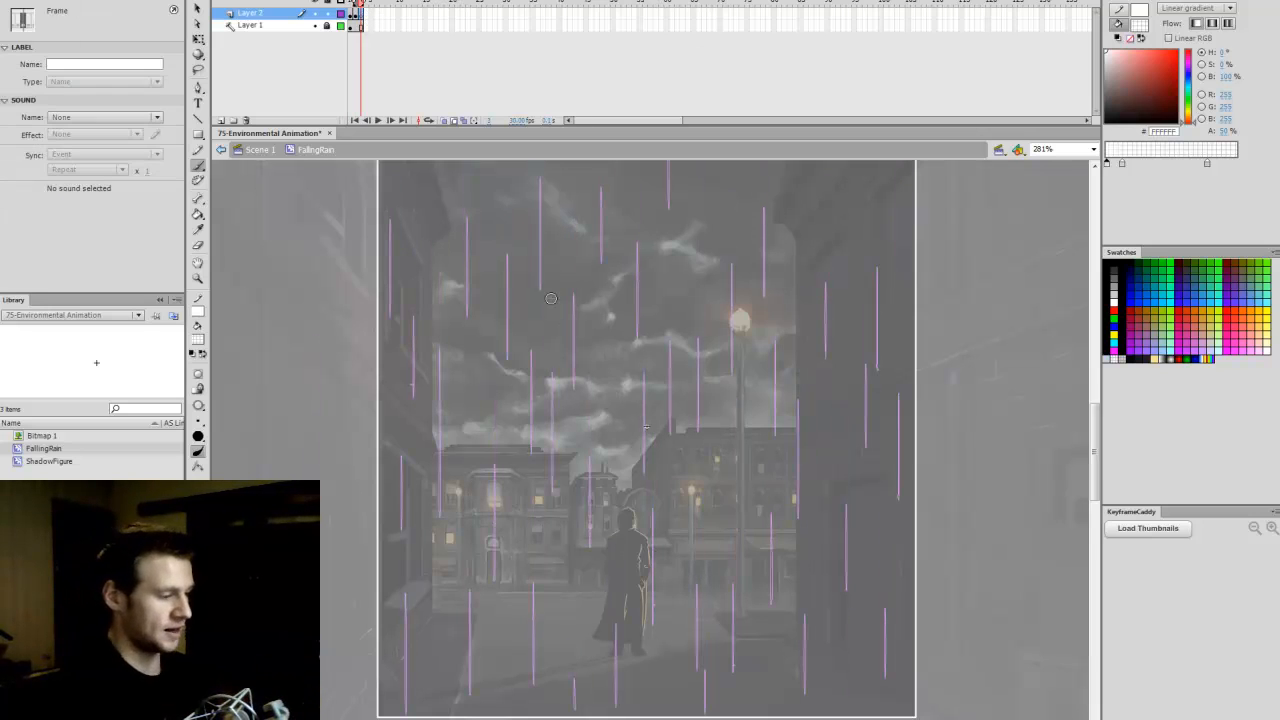
drag(541, 345, 541, 372)
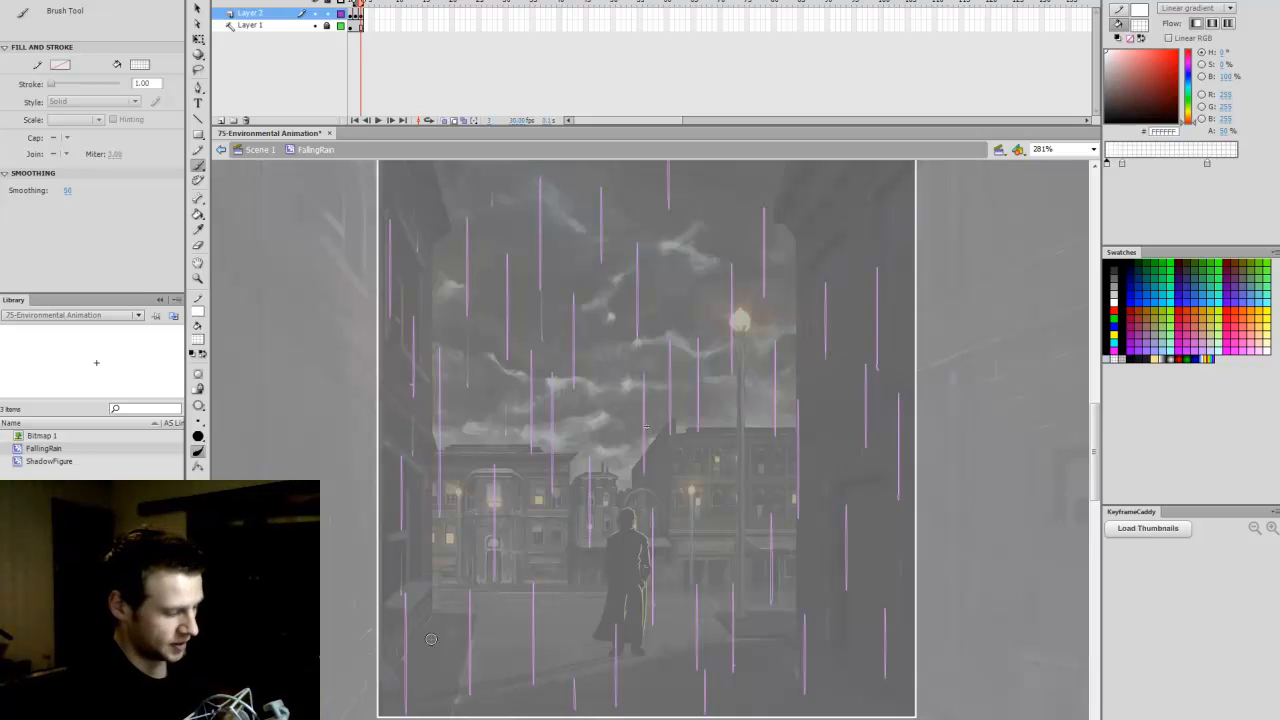
drag(438, 630, 434, 498)
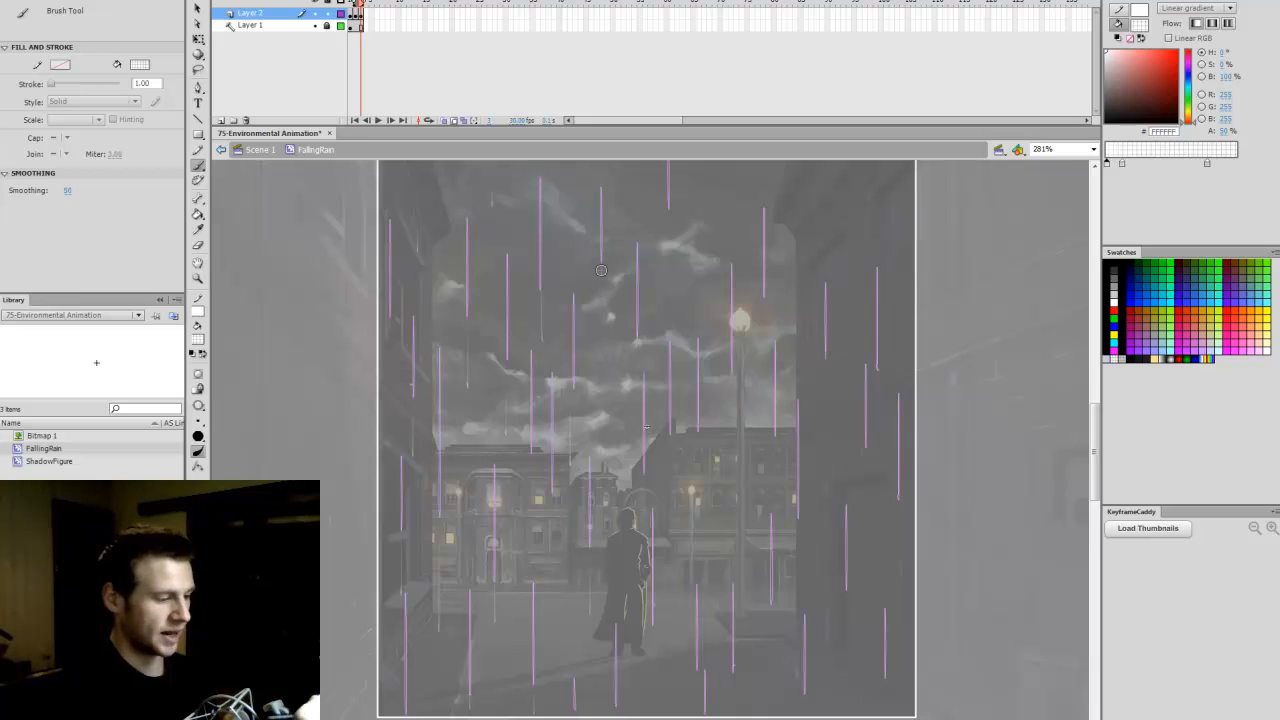
drag(605, 320, 604, 243)
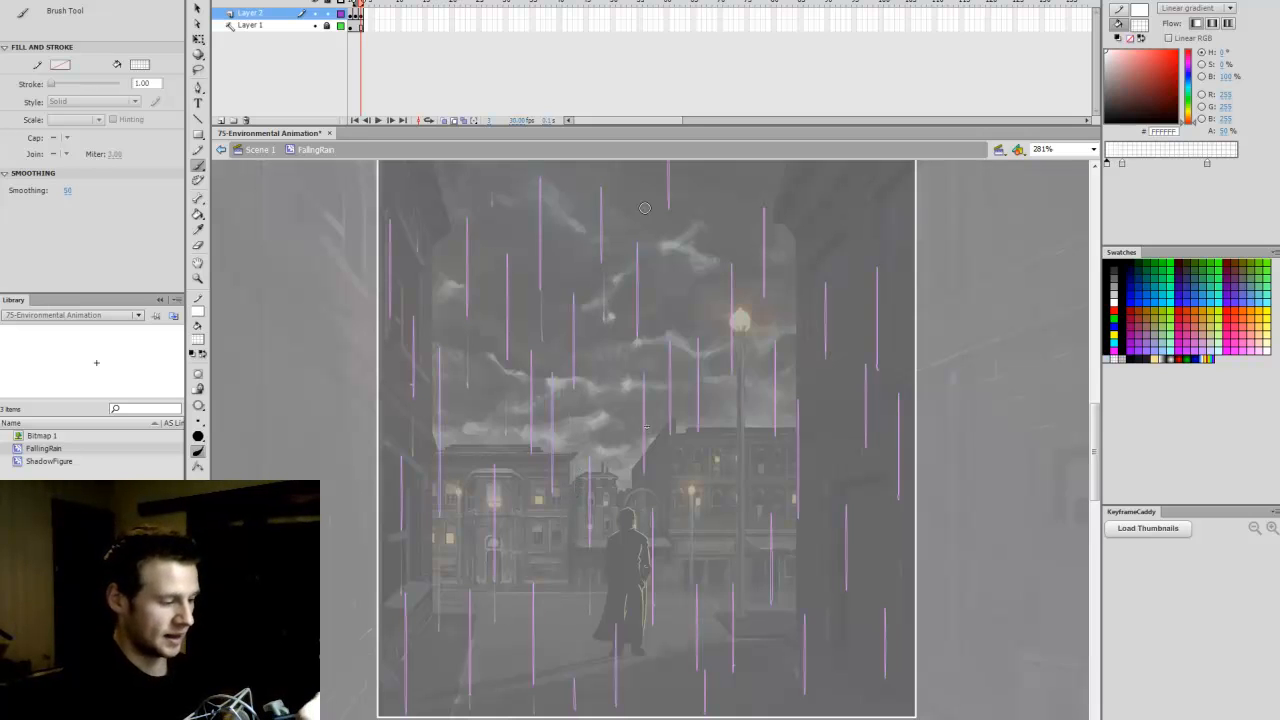
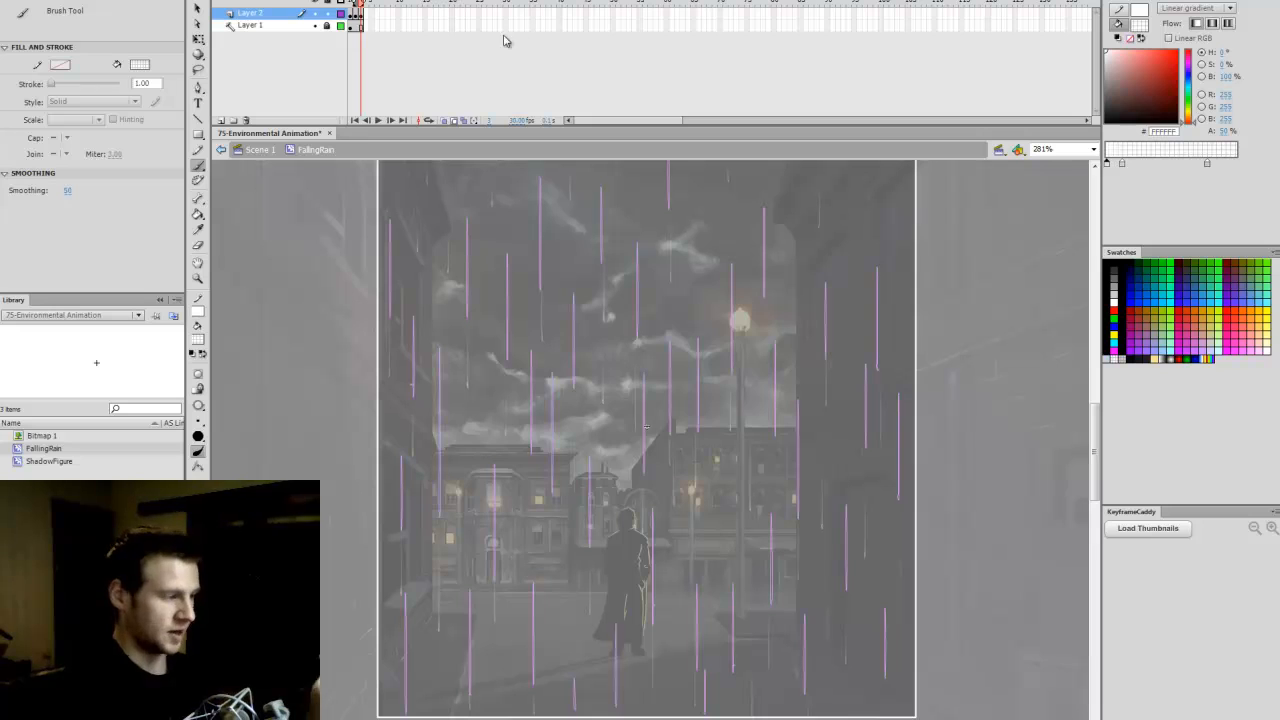
key(m)
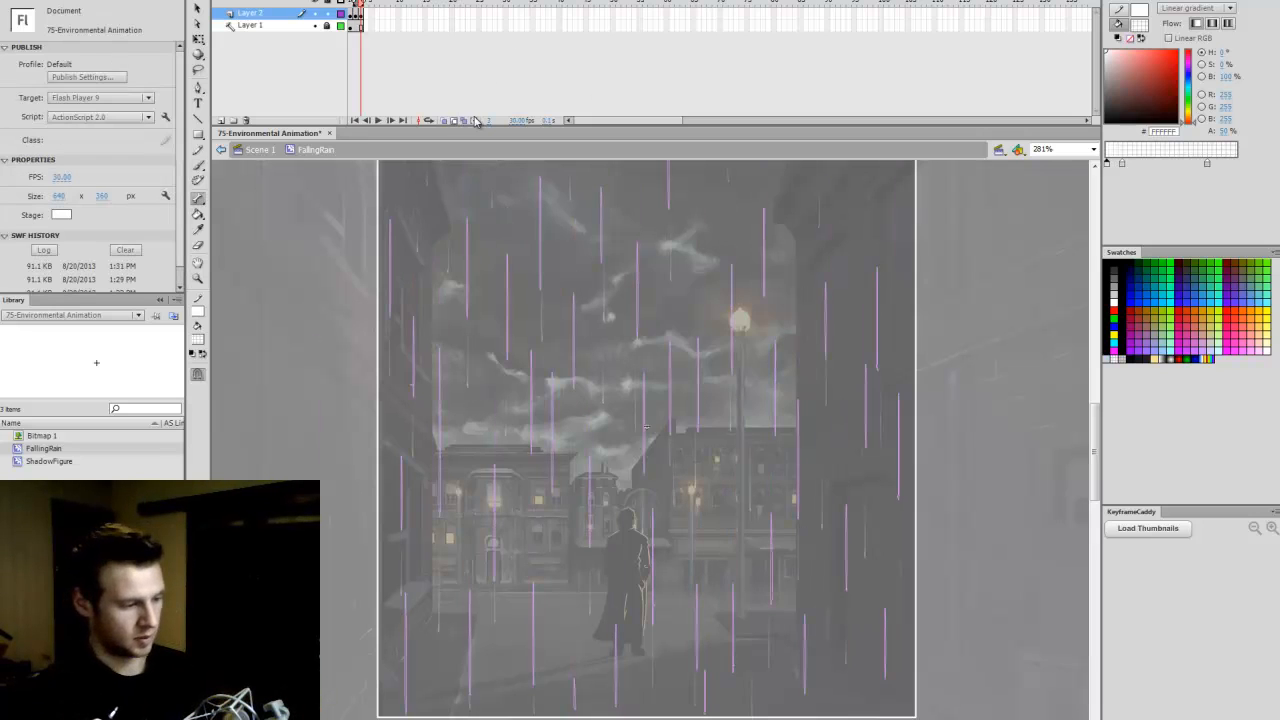
Step: Paint frame 4's vertical rain streaks on Layer 2 across the sky, buildings and street, continuing below frame 3's outlined streaks
key(q)
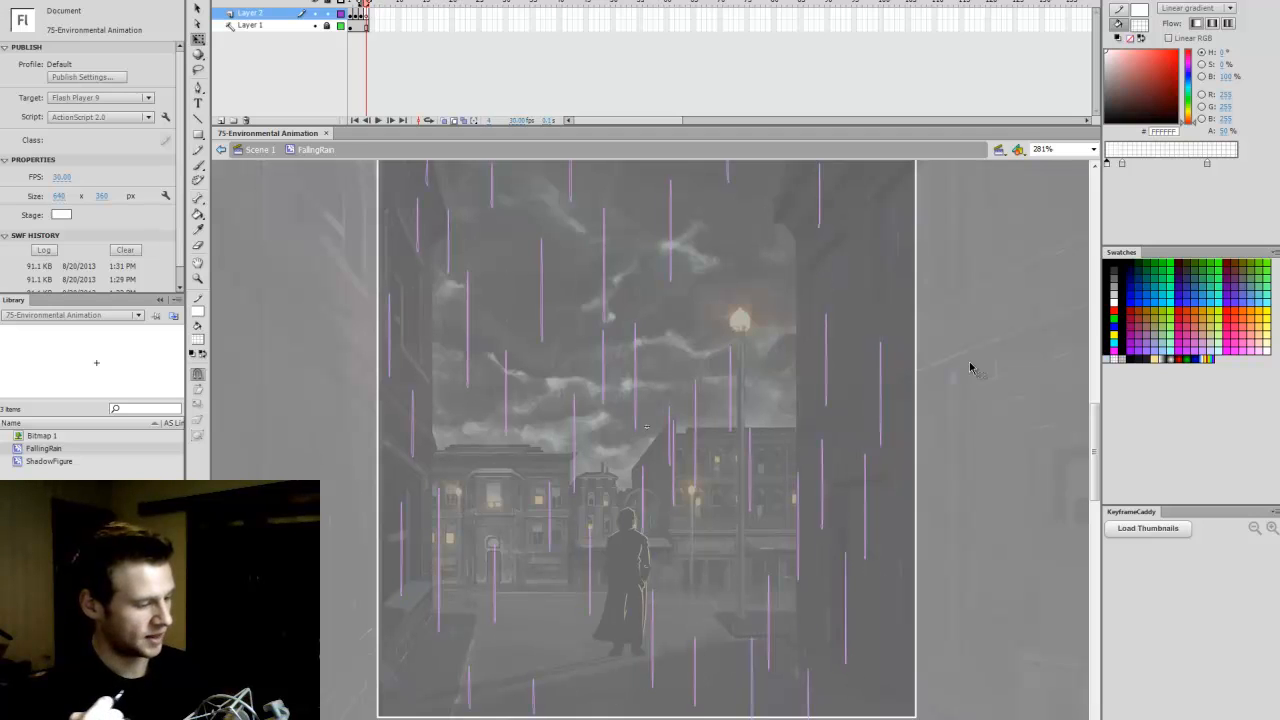
key(b)
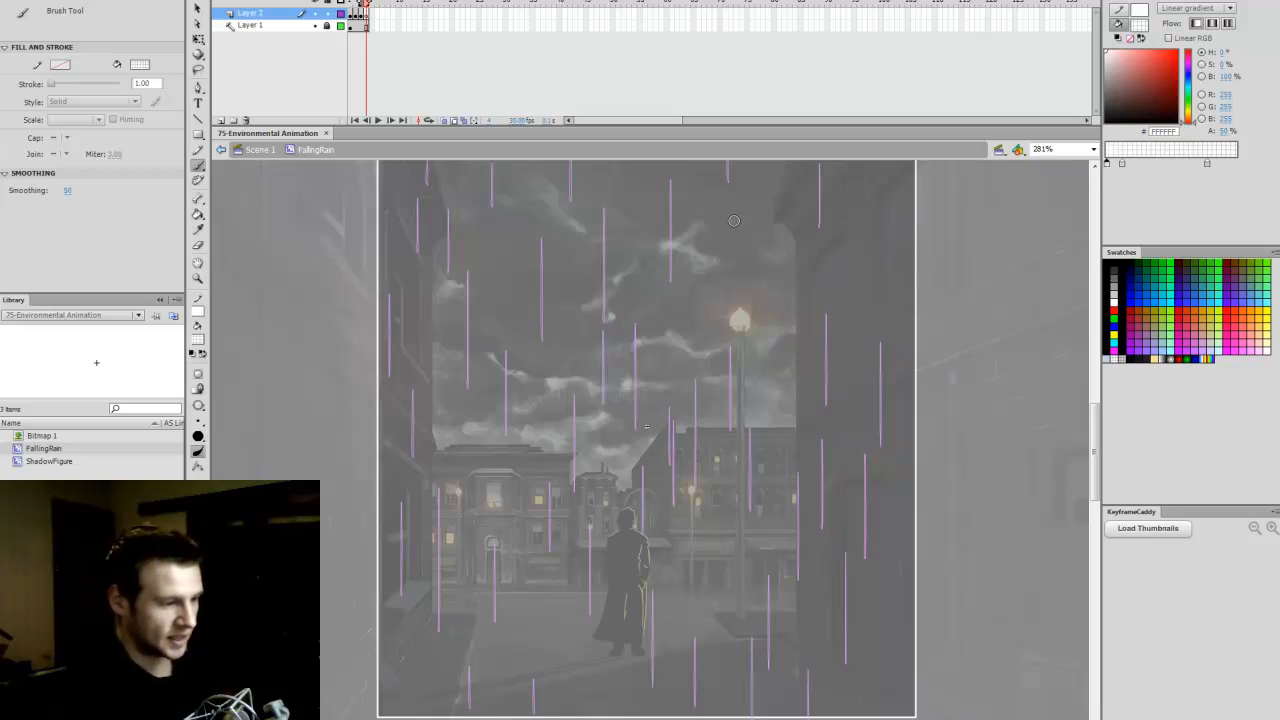
drag(735, 123, 742, 119)
drag(822, 291, 831, 122)
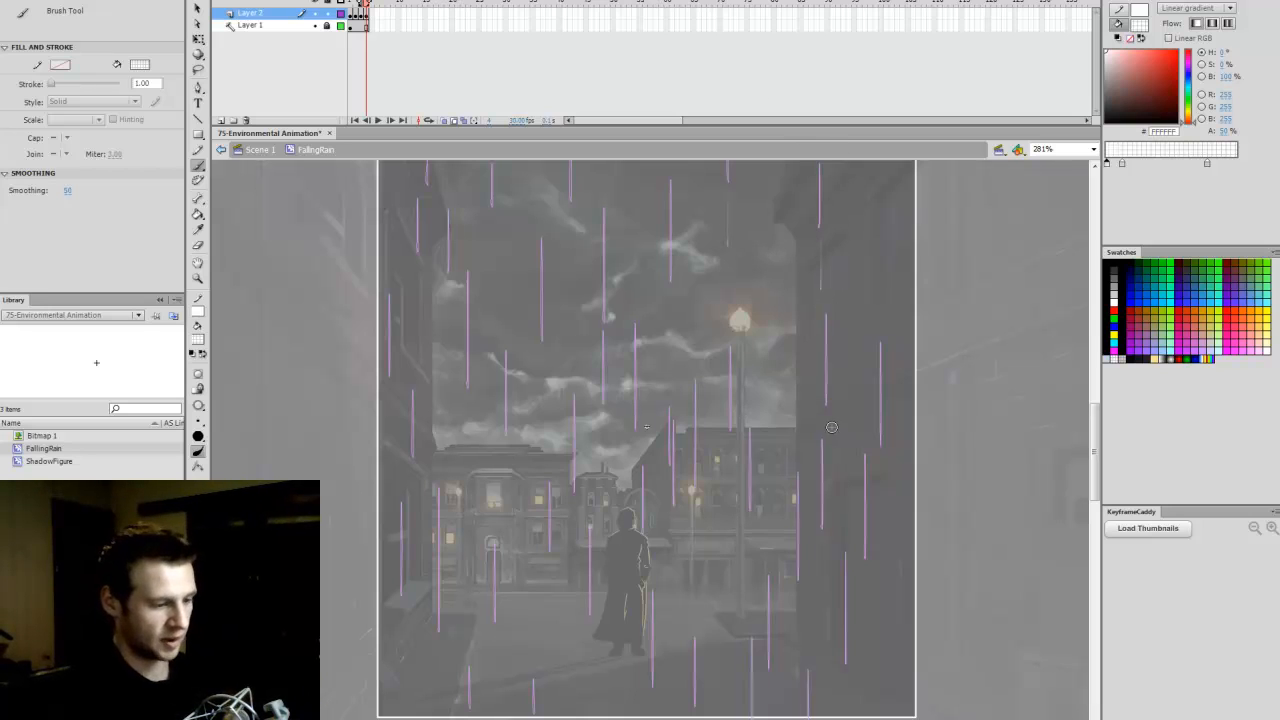
drag(489, 256, 494, 207)
drag(542, 405, 543, 342)
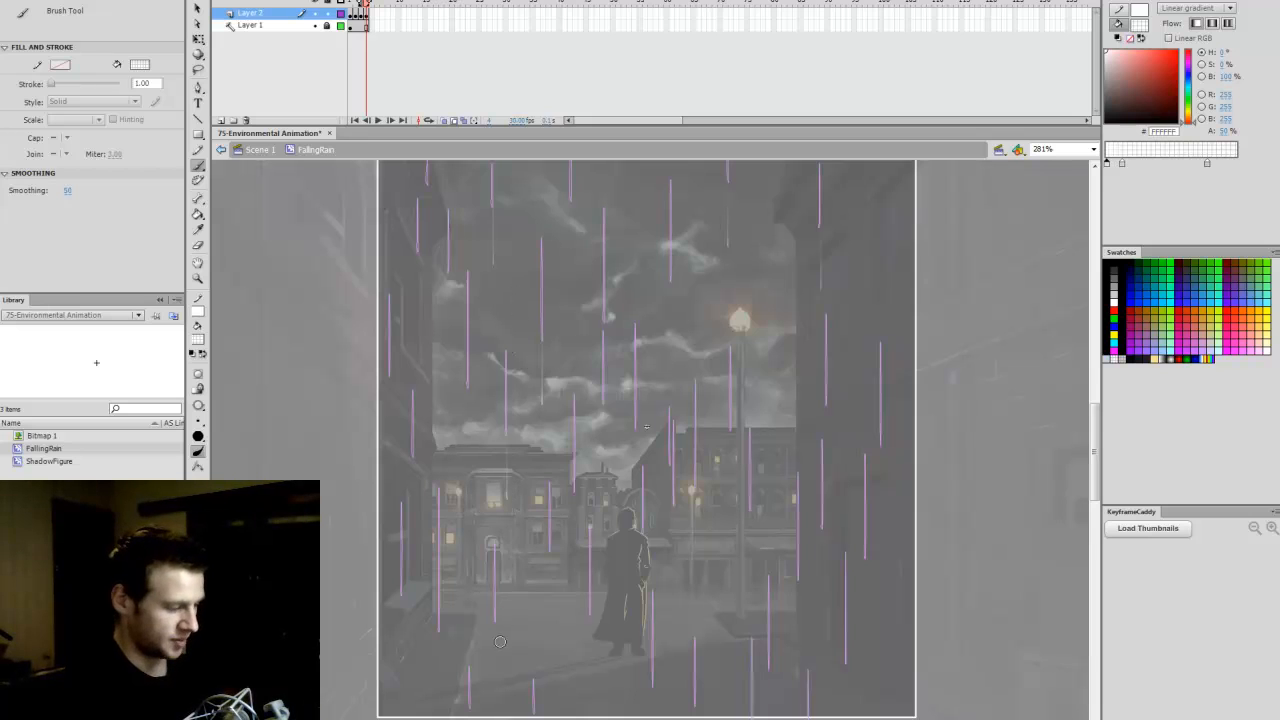
drag(467, 472, 468, 442)
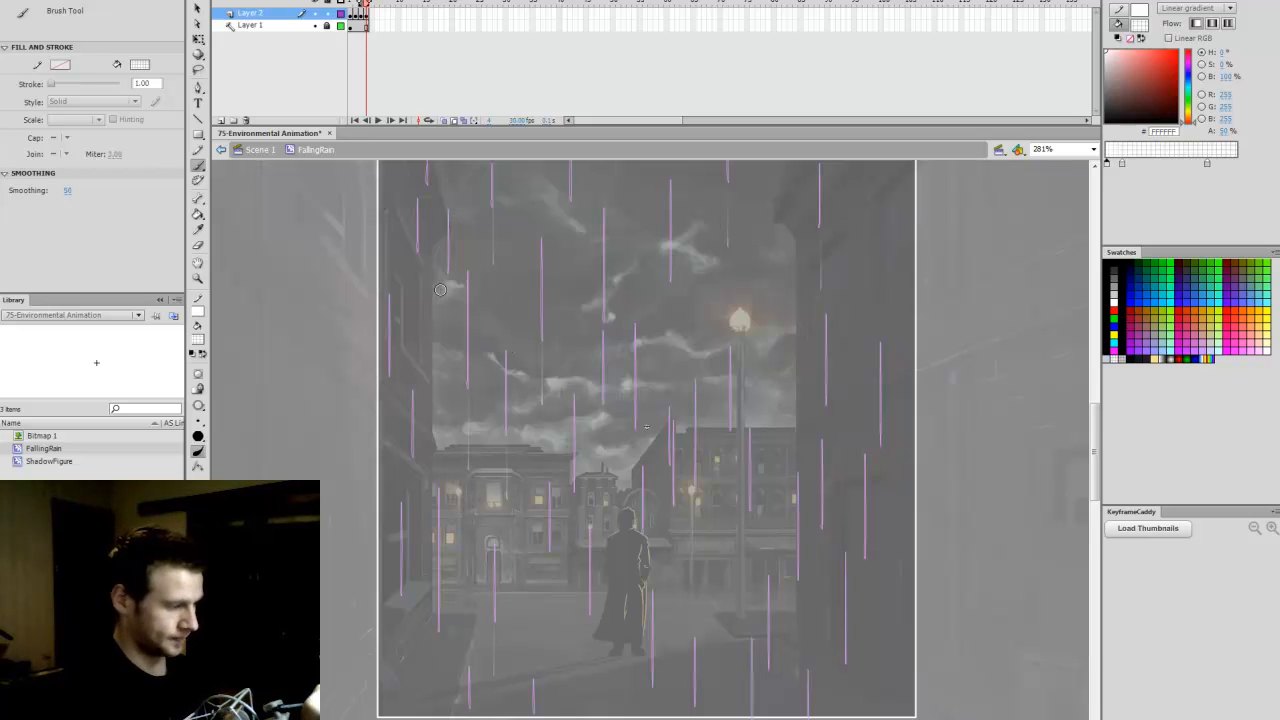
drag(387, 434, 387, 324)
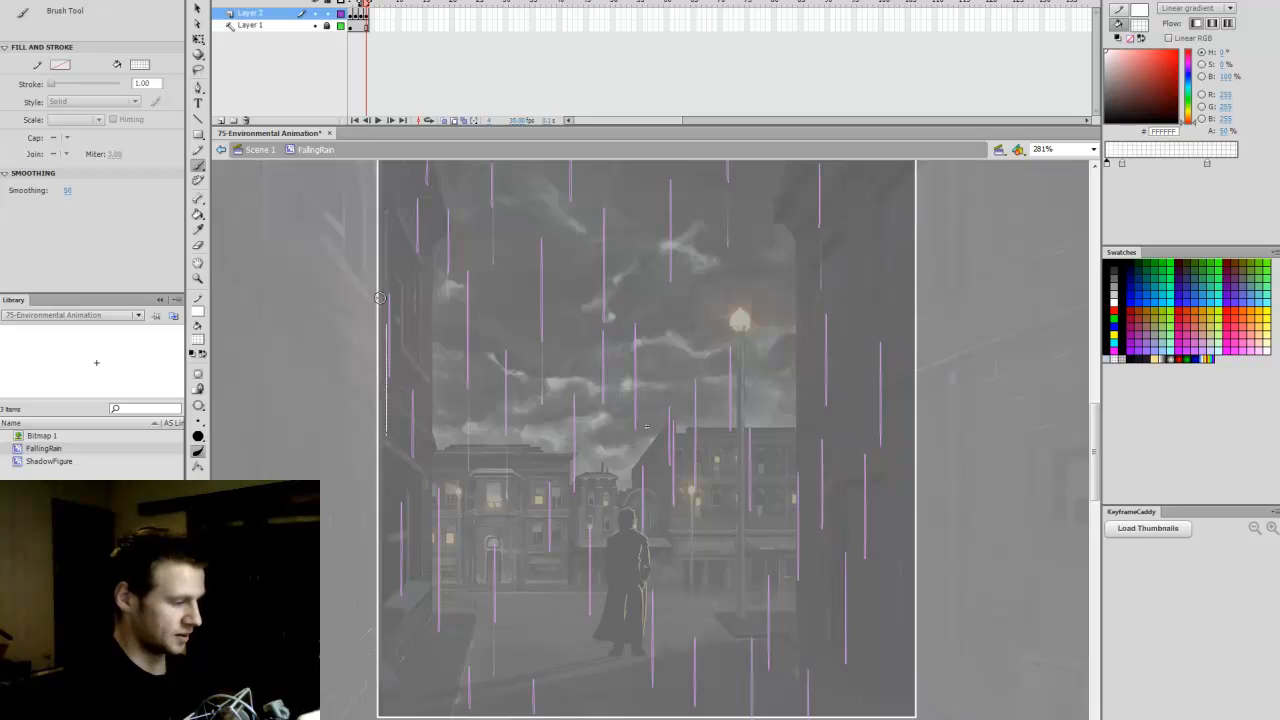
drag(400, 647, 401, 598)
drag(436, 668, 437, 614)
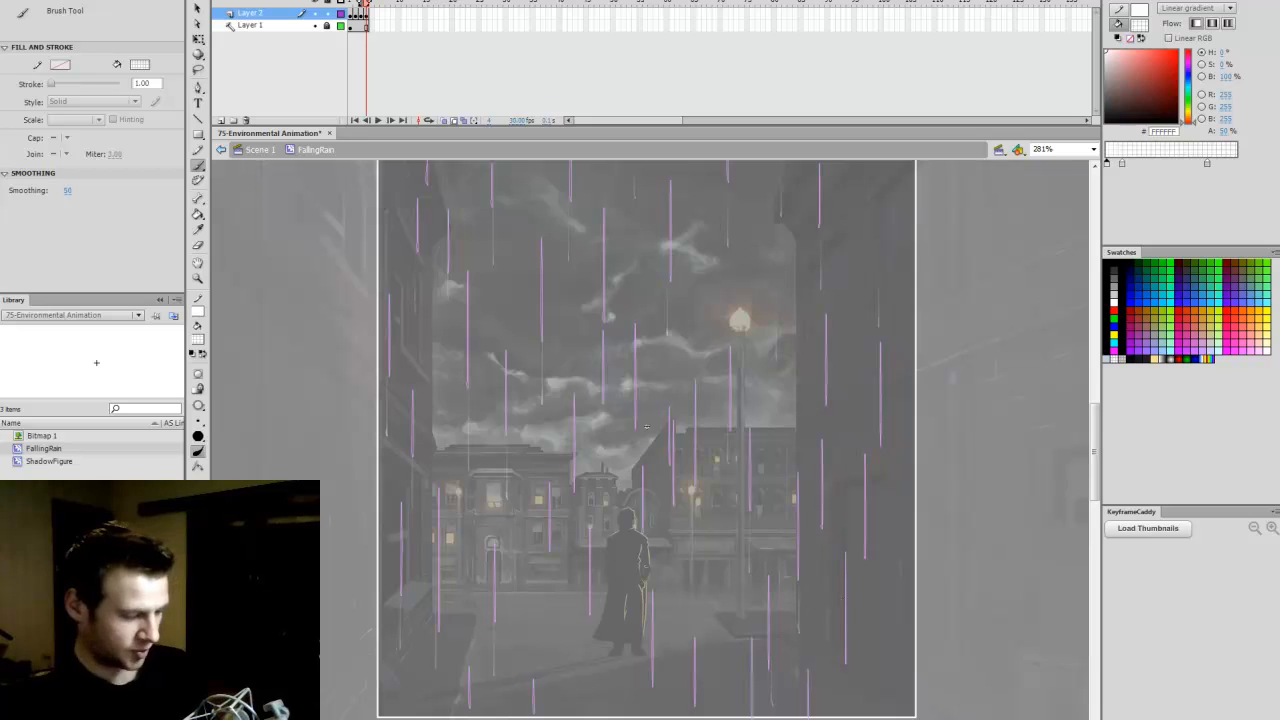
drag(869, 598, 871, 491)
drag(867, 558, 864, 627)
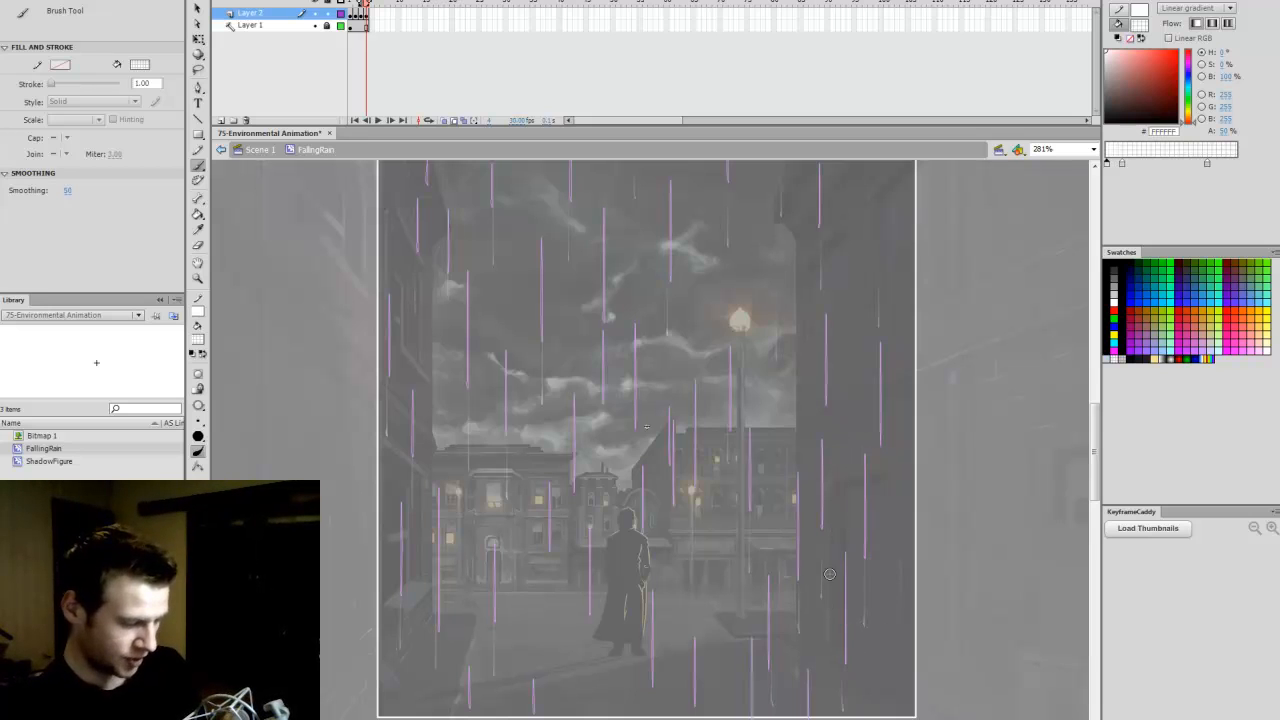
drag(670, 579, 667, 477)
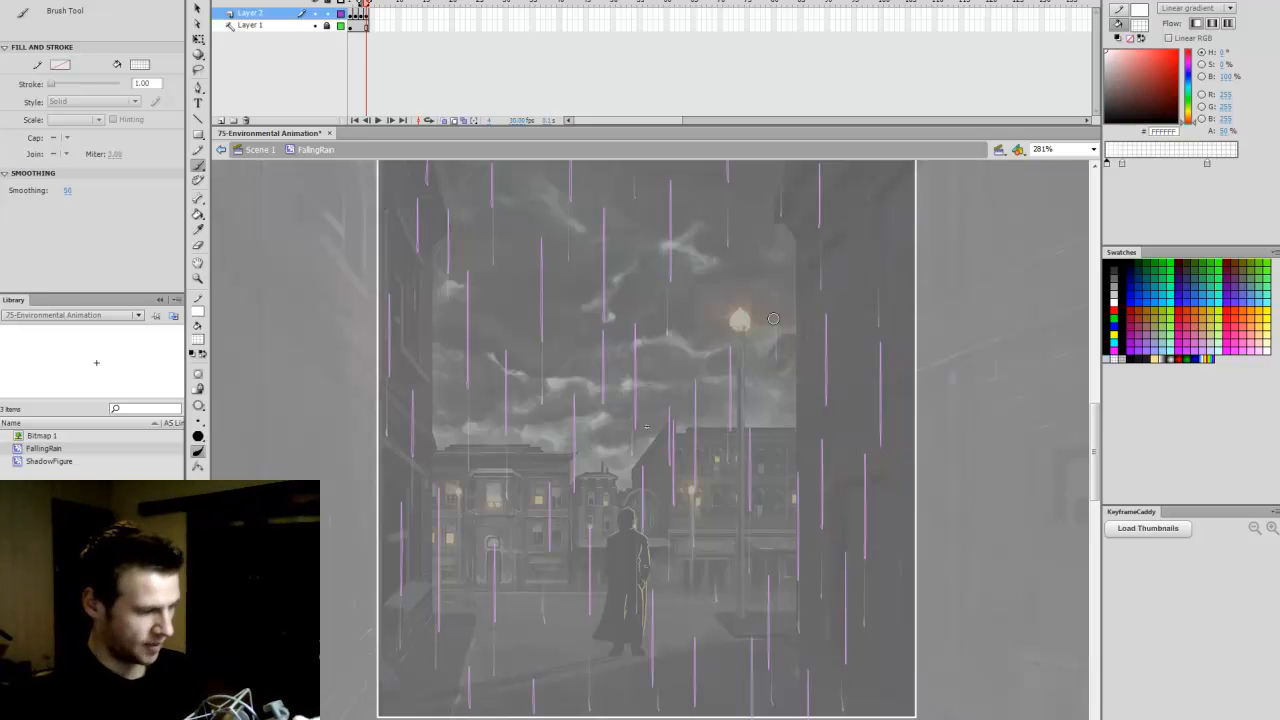
Step: Play the rain frames, turn off the onion skin outlines and save the file
key(Return)
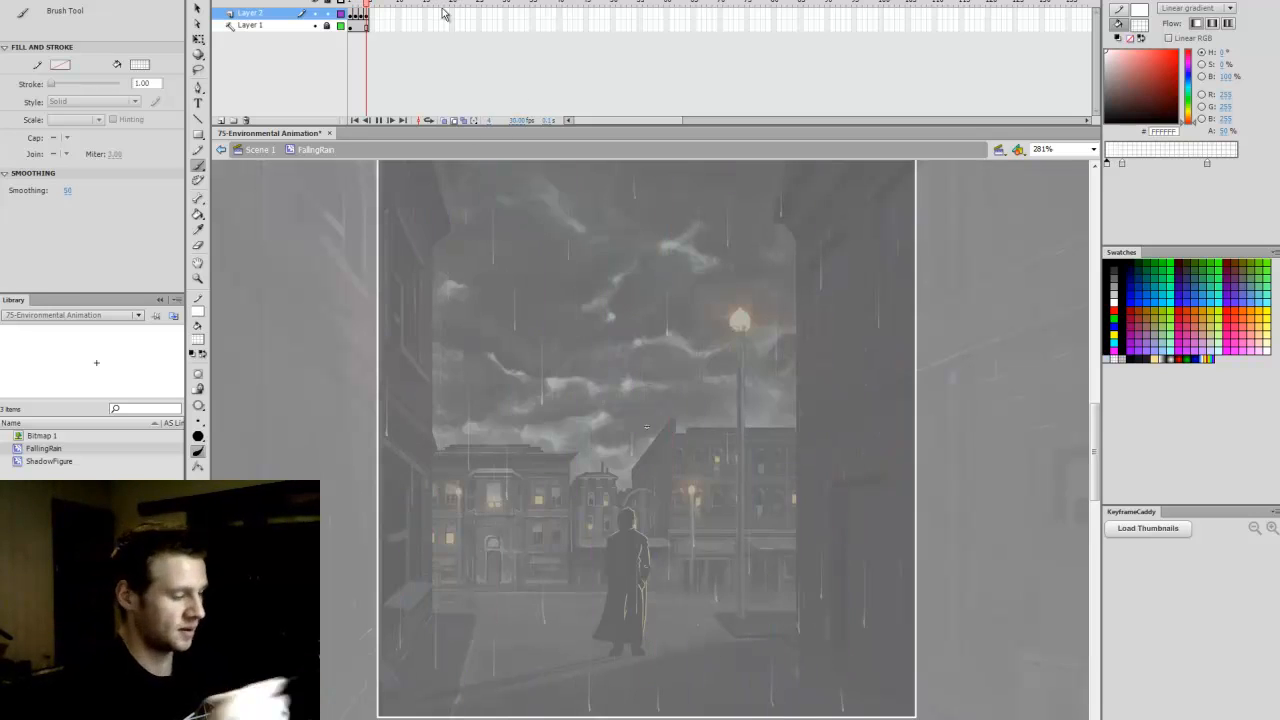
click(451, 121)
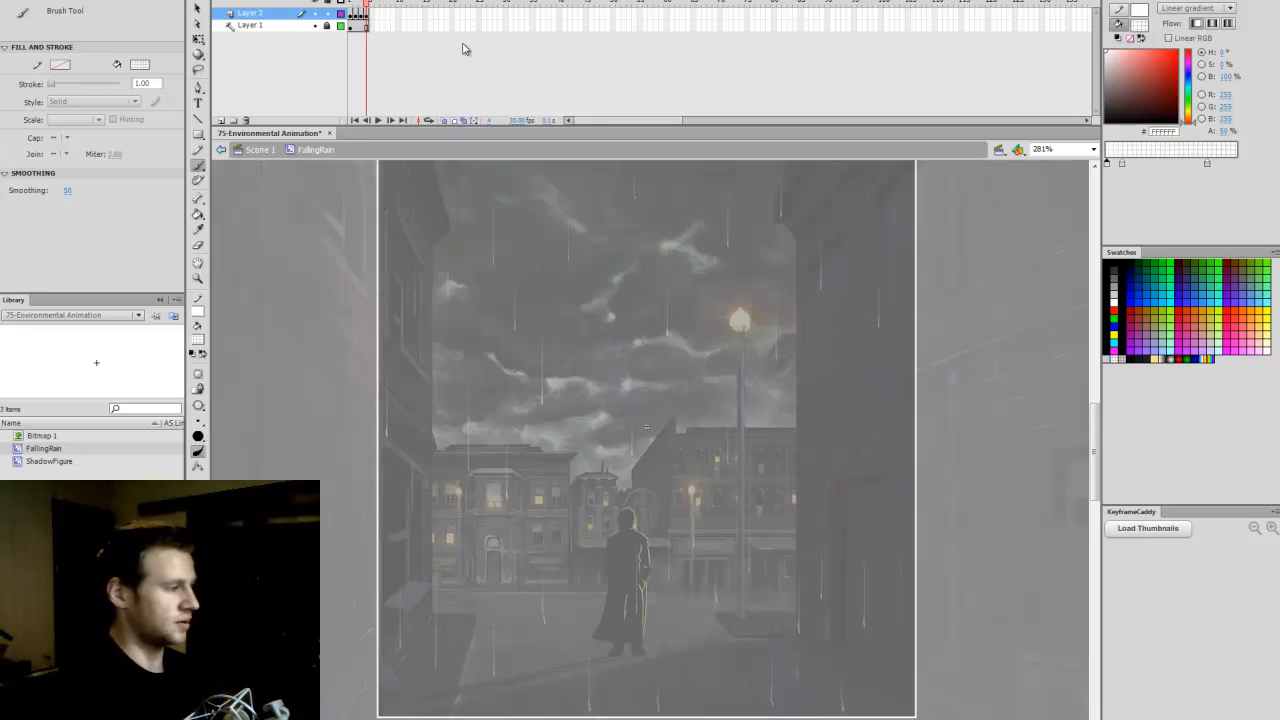
click(362, 3)
key(ctrl+s)
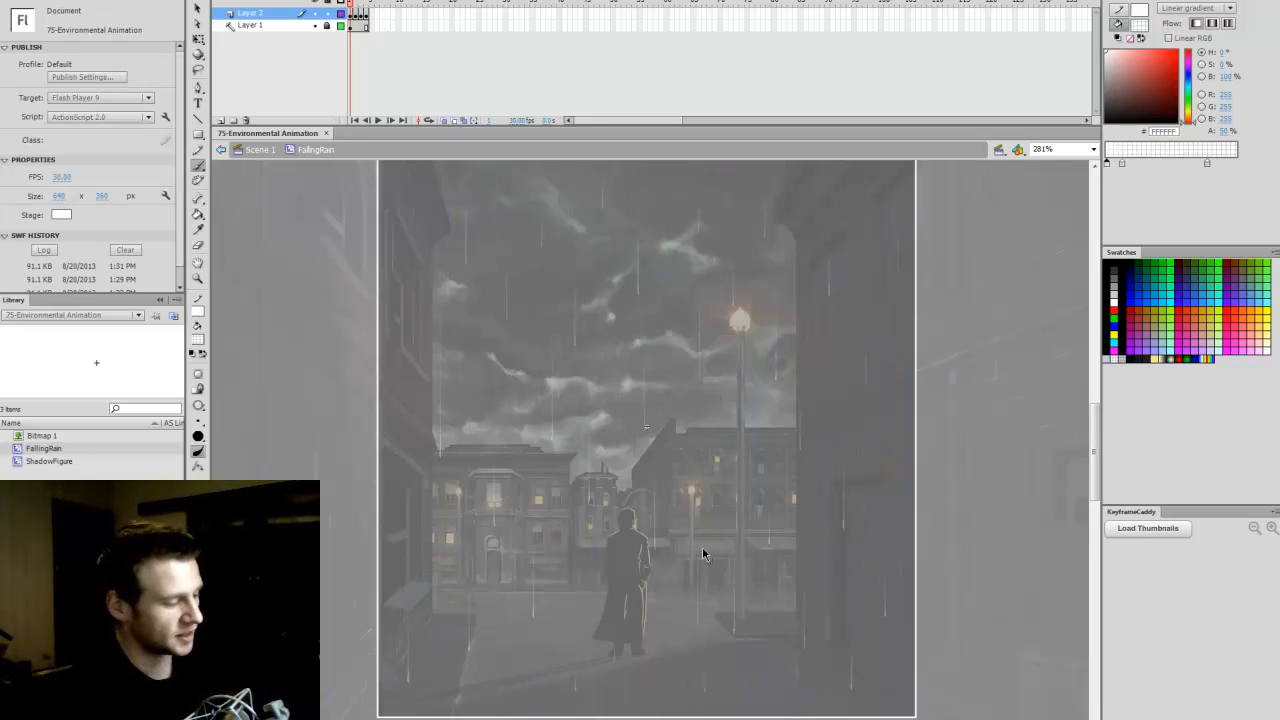
Step: Delete the stray artwork outside the scene in frame 1 and save the file
ctrl+click(312, 531)
key(Delete)
key(q)
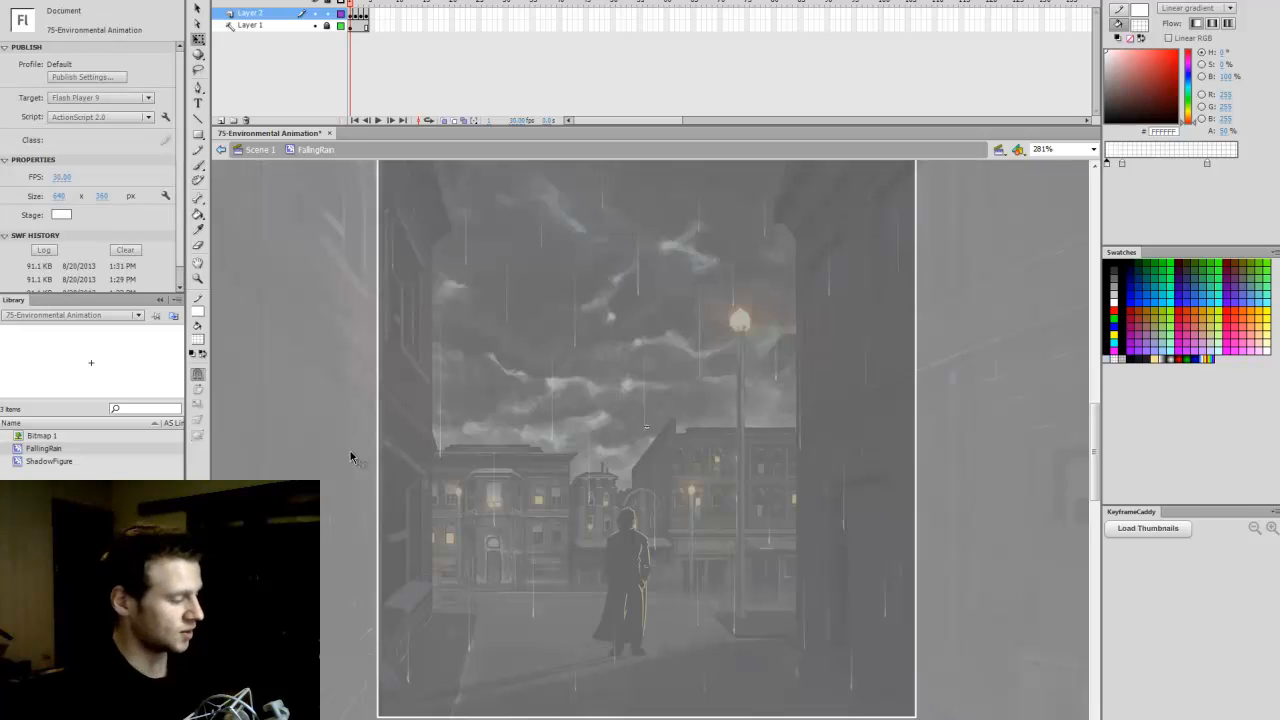
key(ctrl+s)
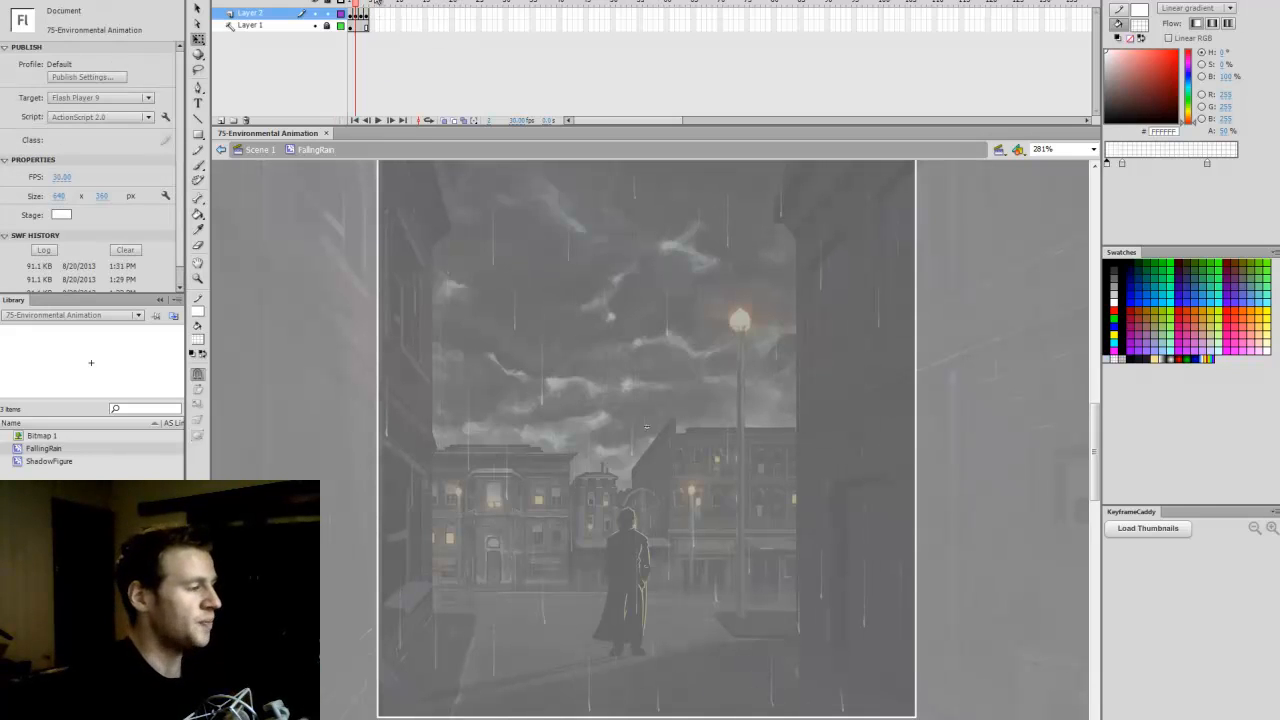
Step: Preview the rain on the timeline with loop playback covering frames 1 to 4
click(431, 121)
drag(366, 5, 351, 11)
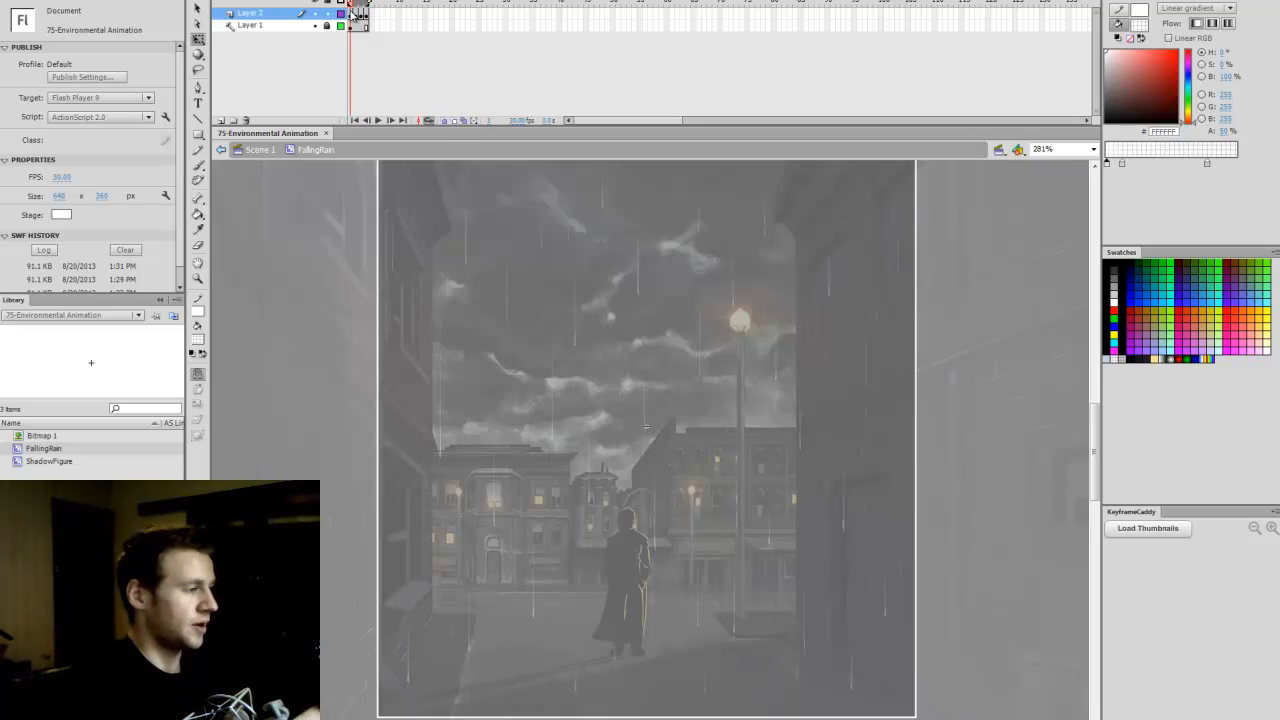
key(Return)
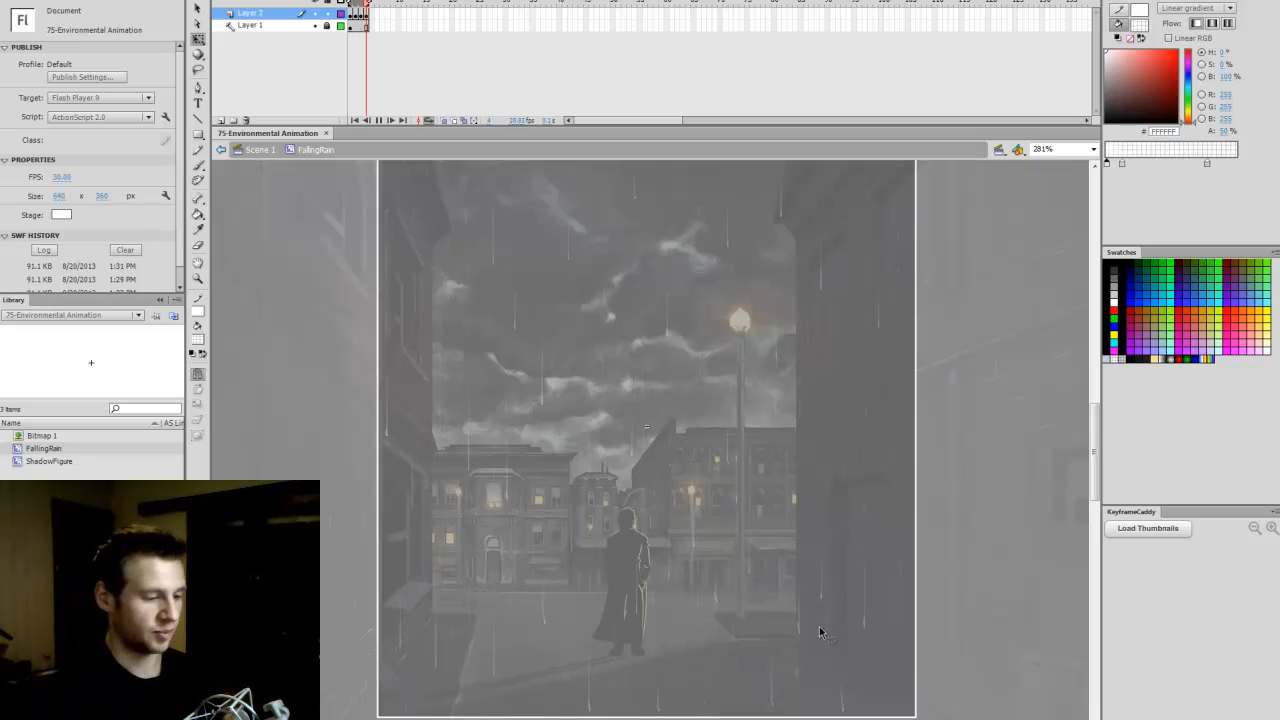
key(Return)
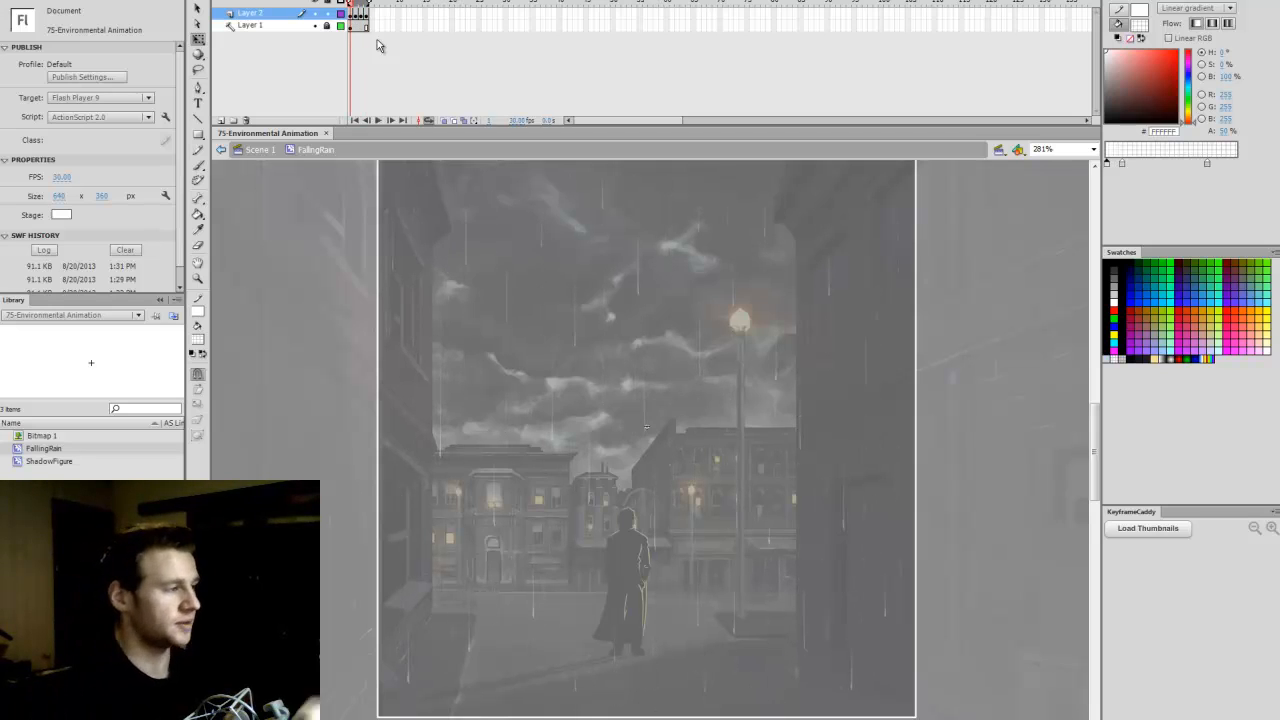
Step: Try holding each rain keyframe for two frames by adding a frame after each one, and play the result
click(351, 15)
key(F5)
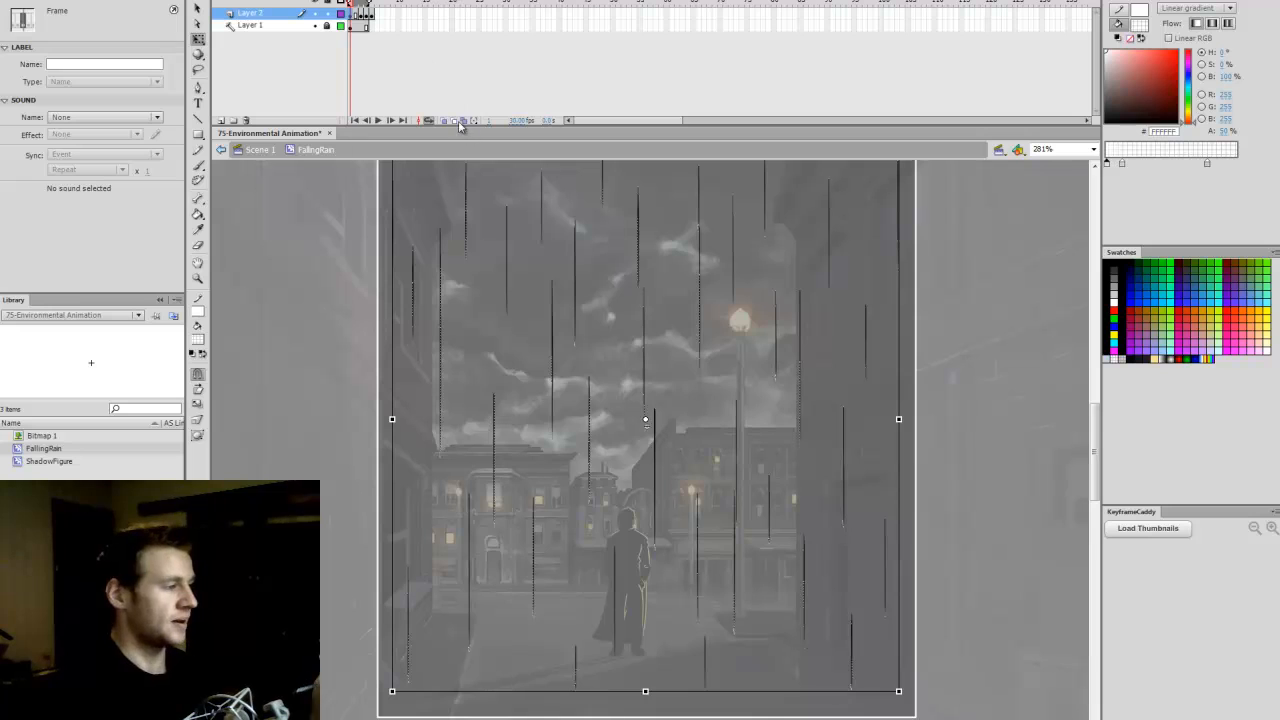
click(350, 35)
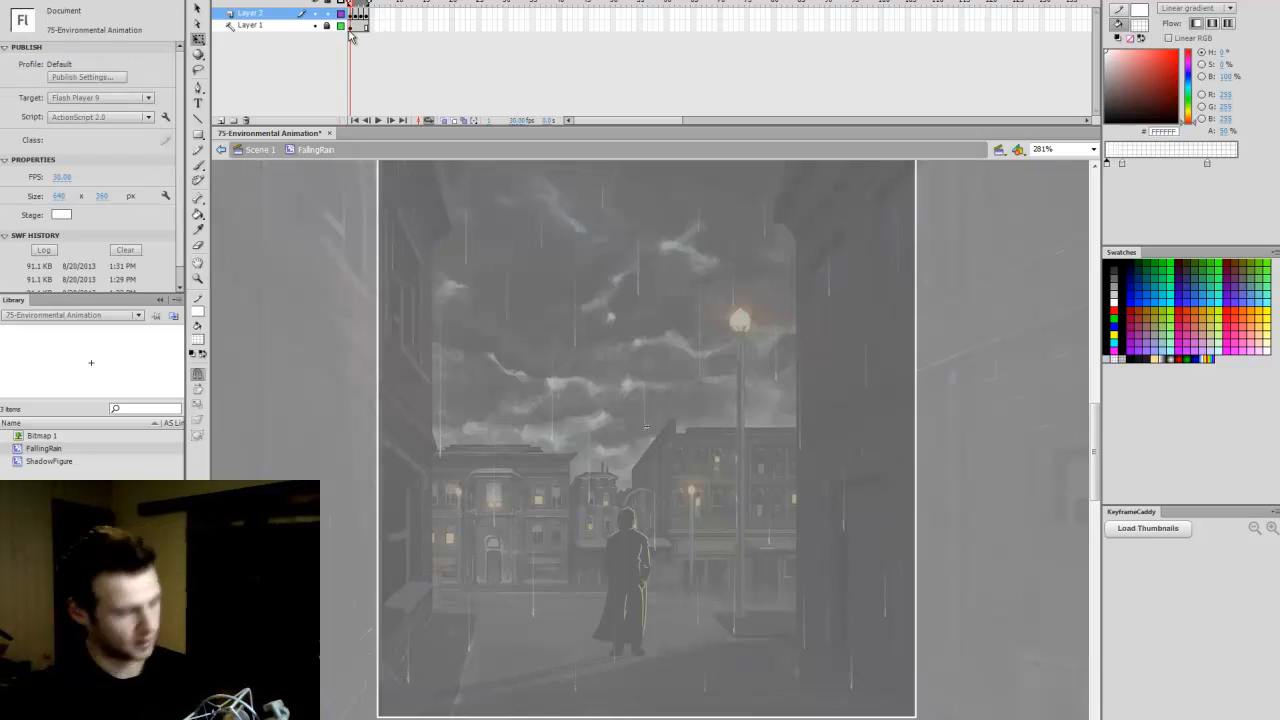
key(F5)
key(period)
key(F5)
key(period)
key(F5)
key(period)
key(F5)
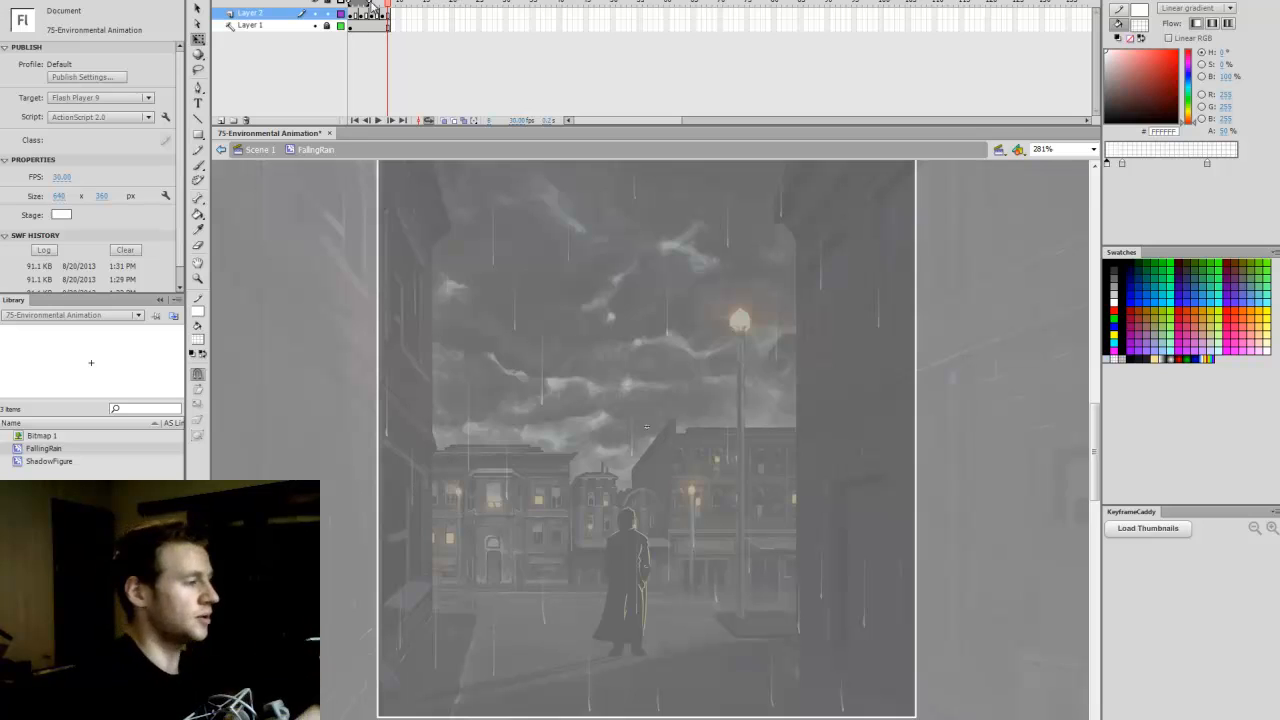
key(Return)
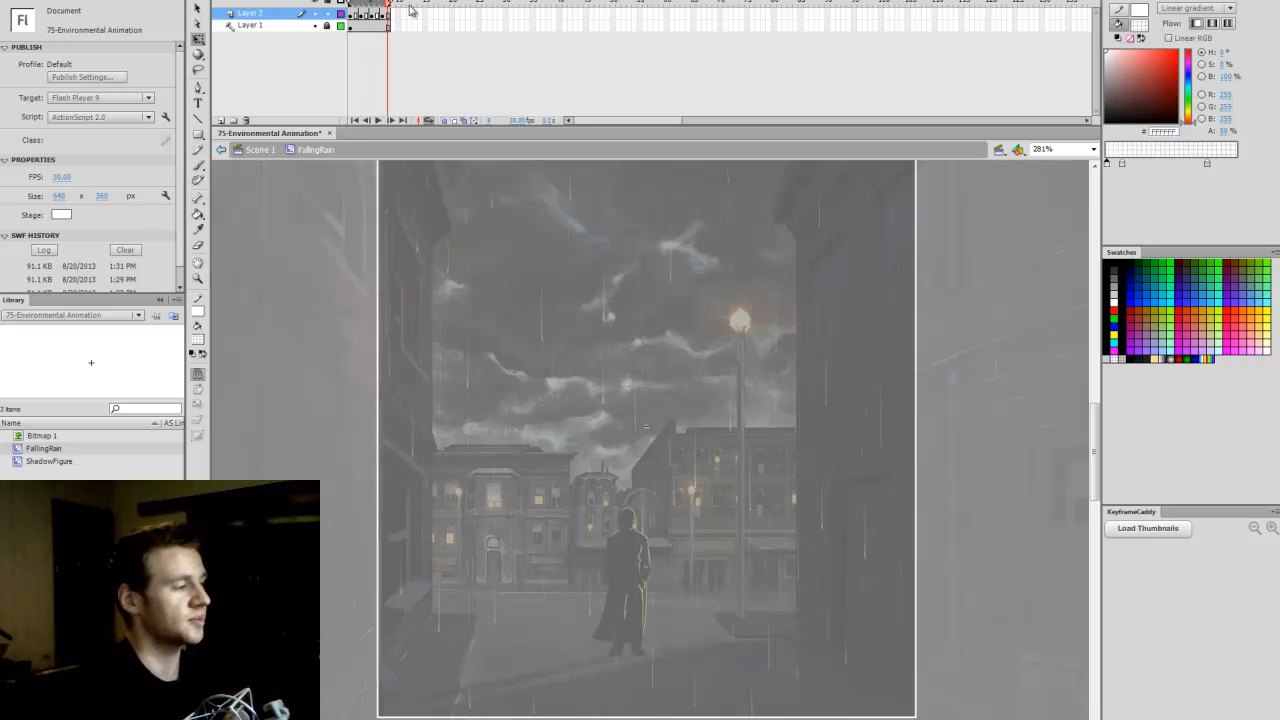
Step: Undo the frames added after the rain keyframes
key(ctrl+z)
key(ctrl+z)
key(ctrl+z)
key(ctrl+z)
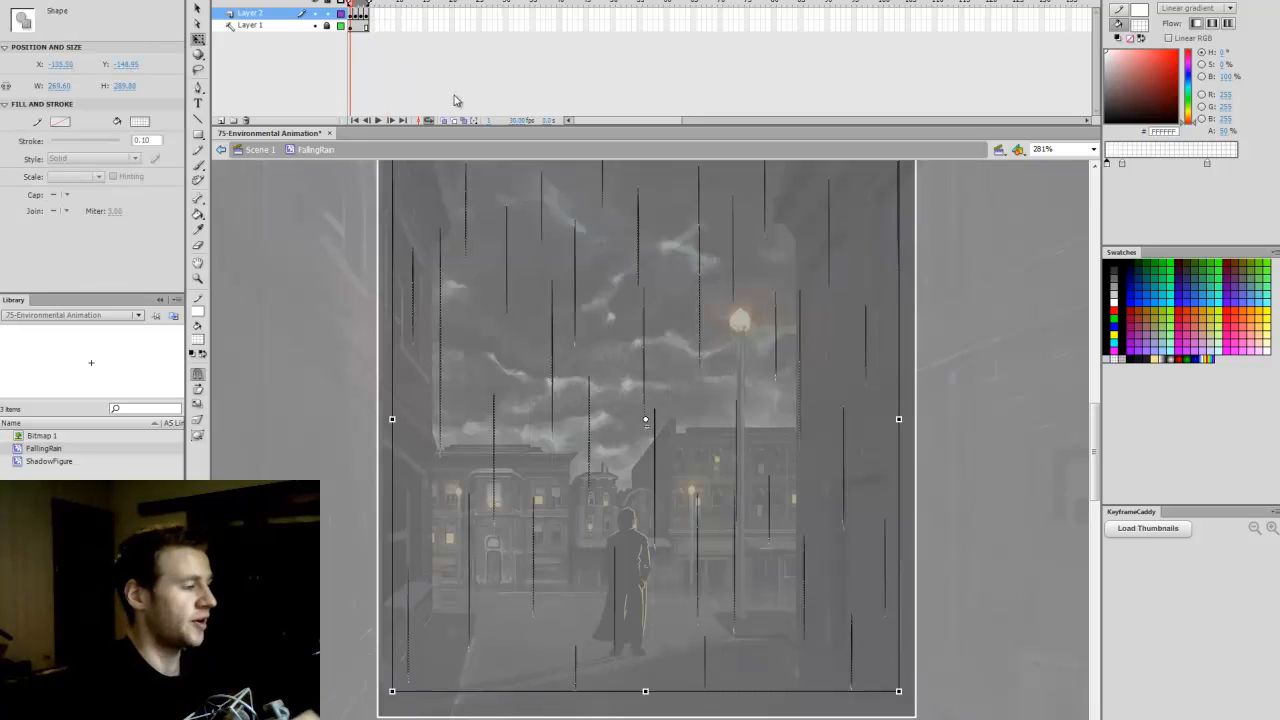
Step: Turn off loop playback, go to frame 4 and save the file
click(428, 121)
click(373, 2)
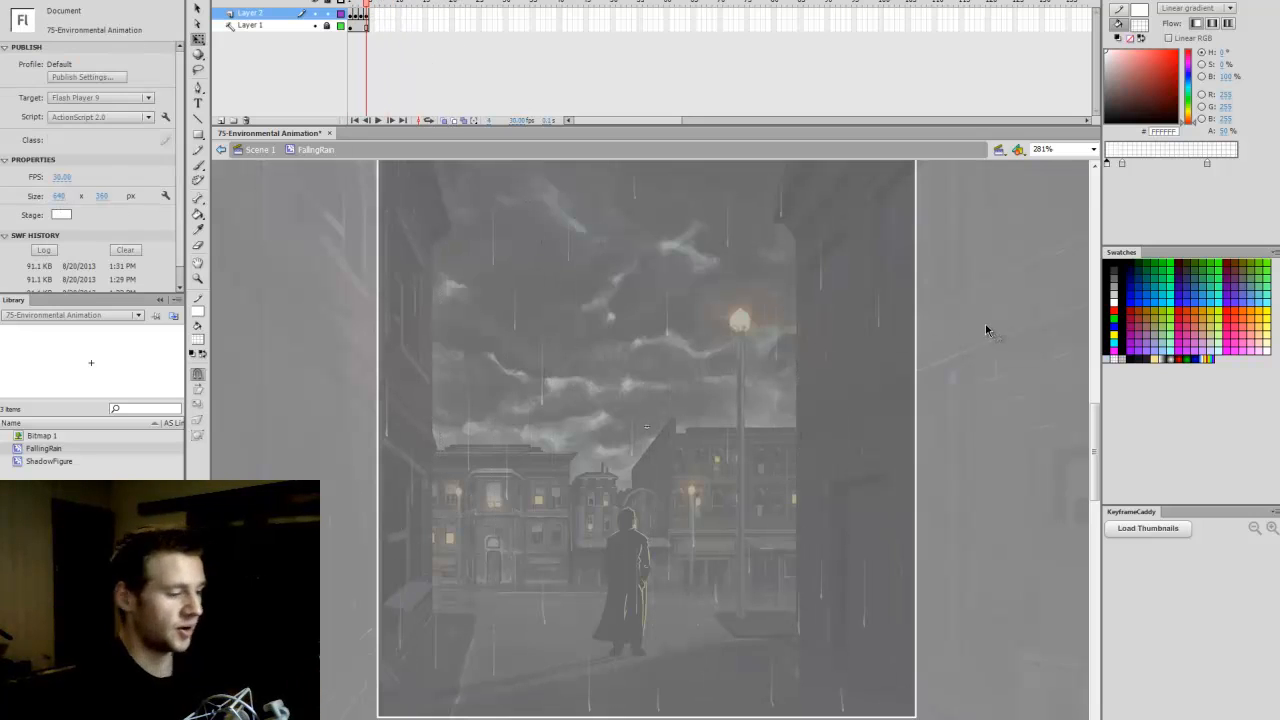
key(ctrl+s)
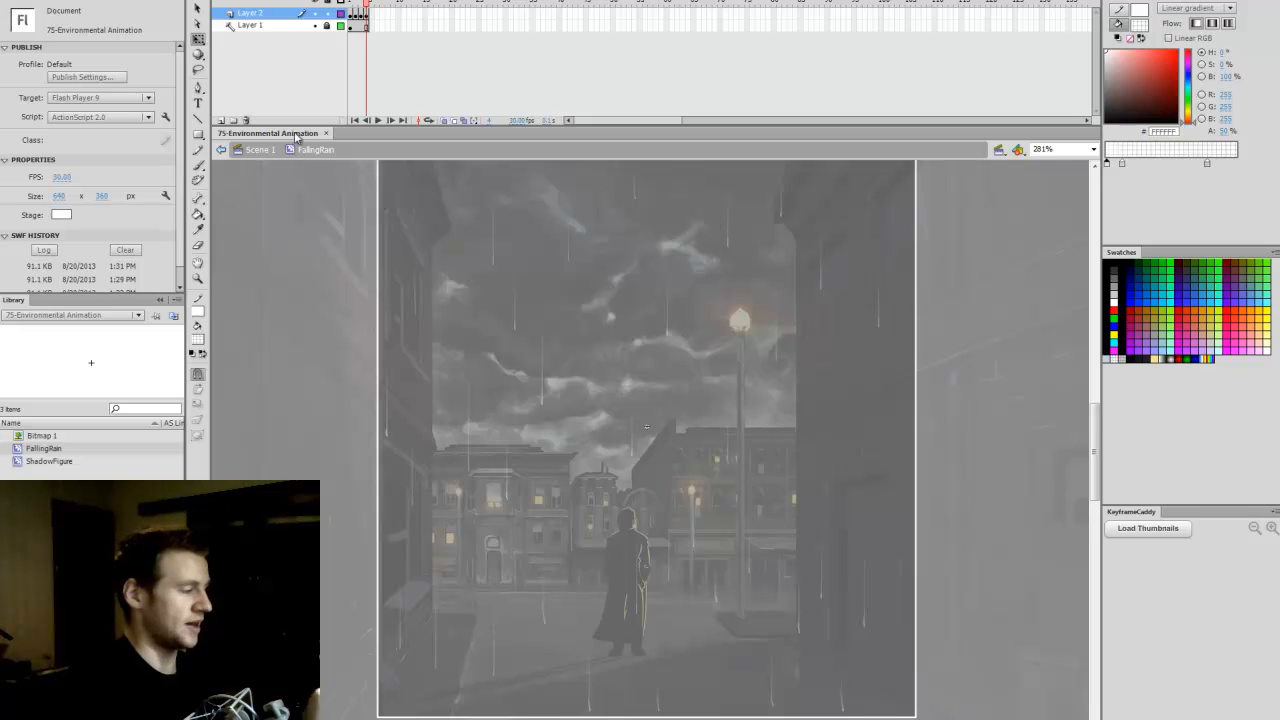
Step: Unlock Layer 1 and select its dark rectangle at frame 1
click(270, 26)
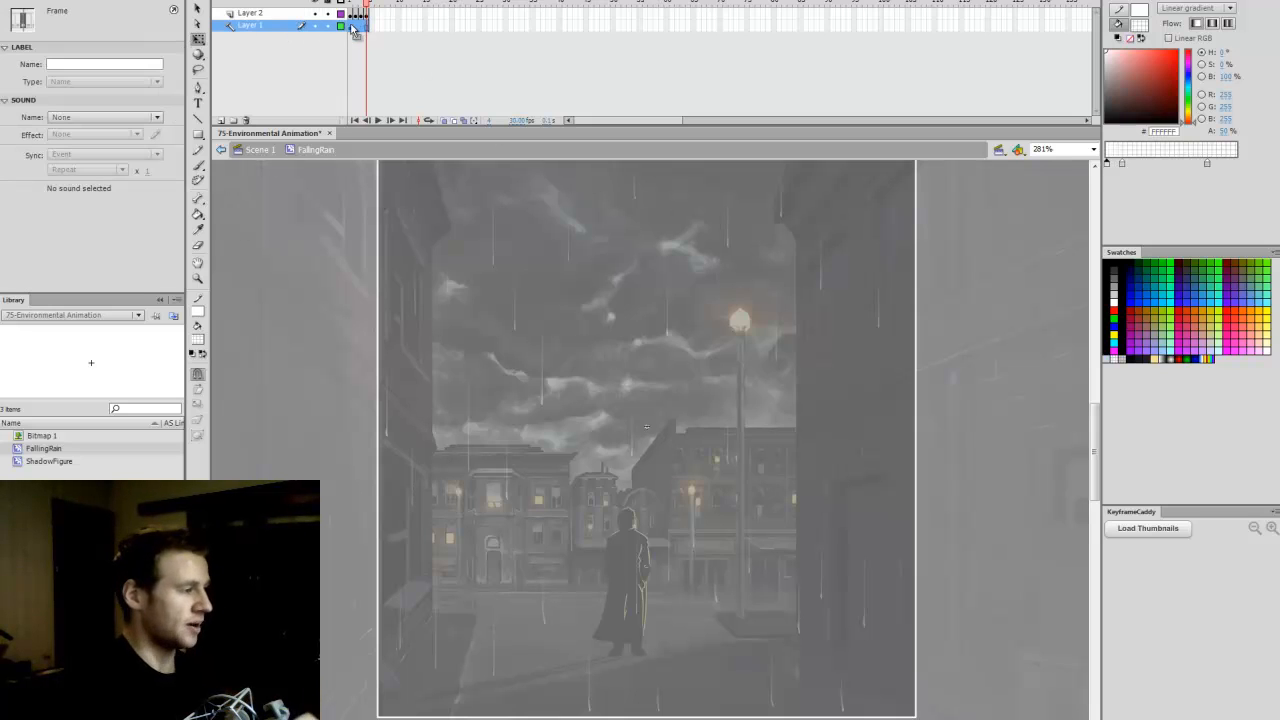
click(355, 27)
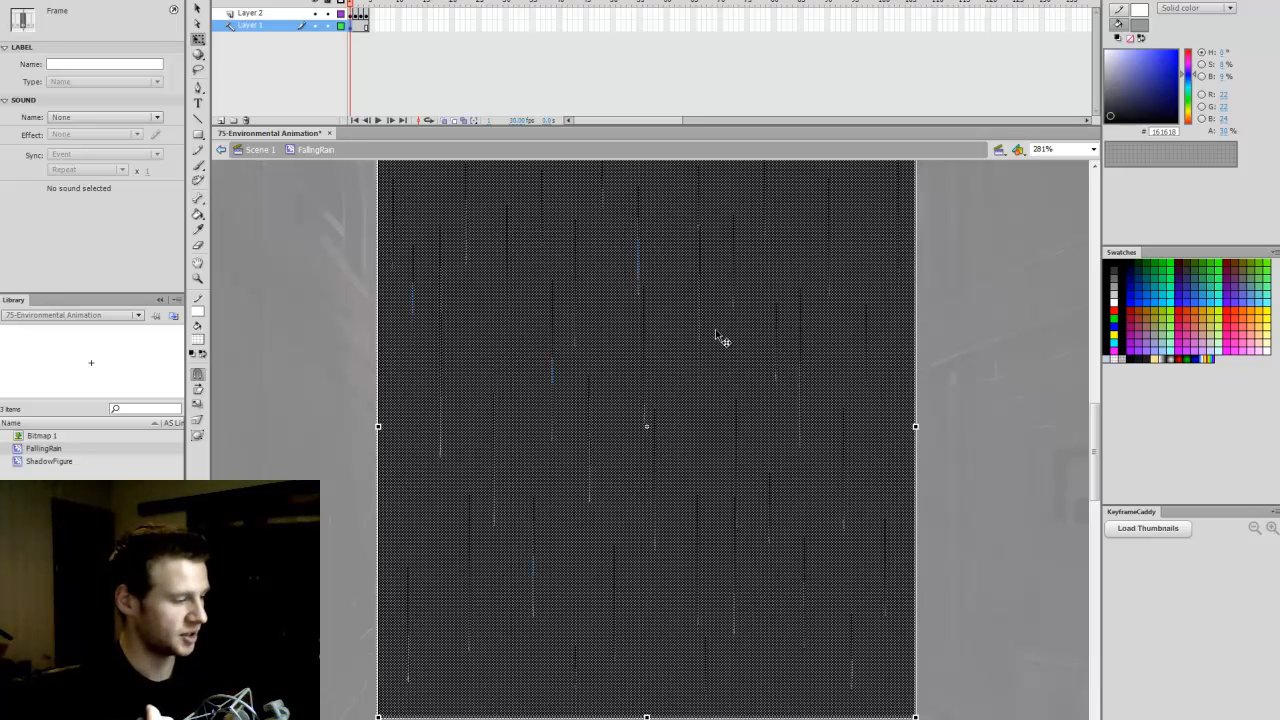
Step: Return to Scene 1 and test the movie to view the rain falling over the street scene
click(258, 149)
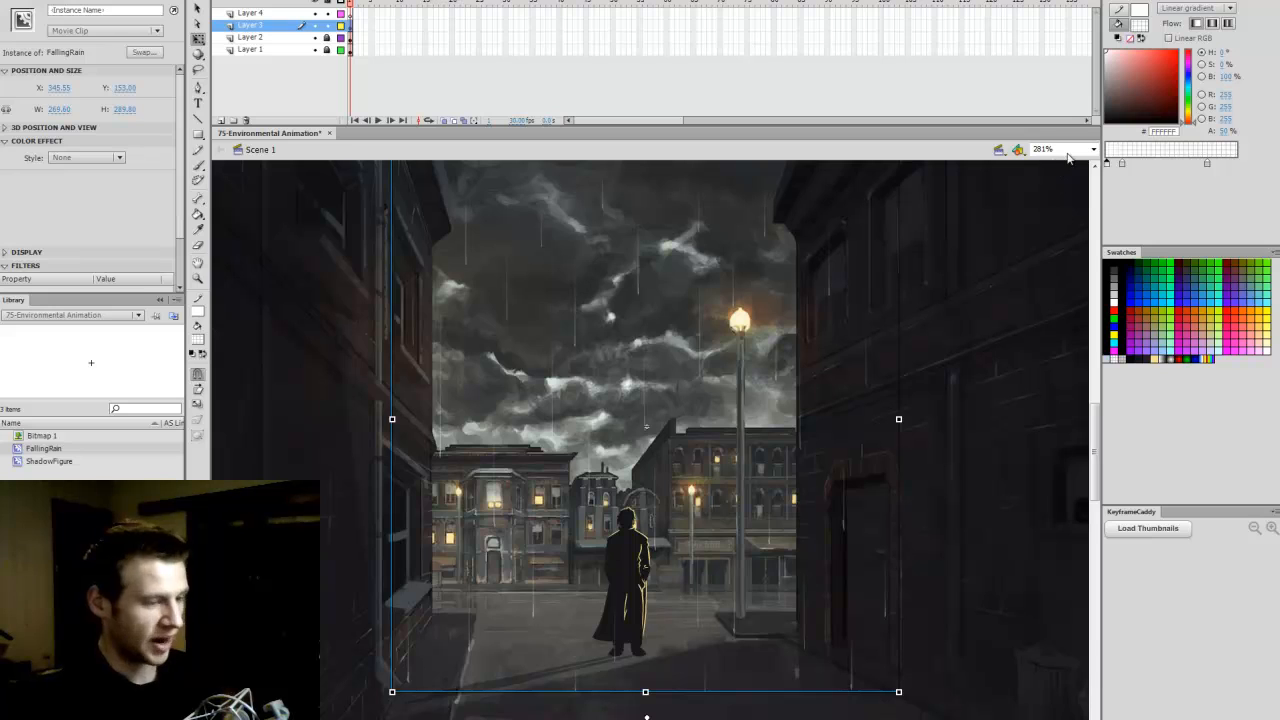
click(1068, 155)
click(1066, 176)
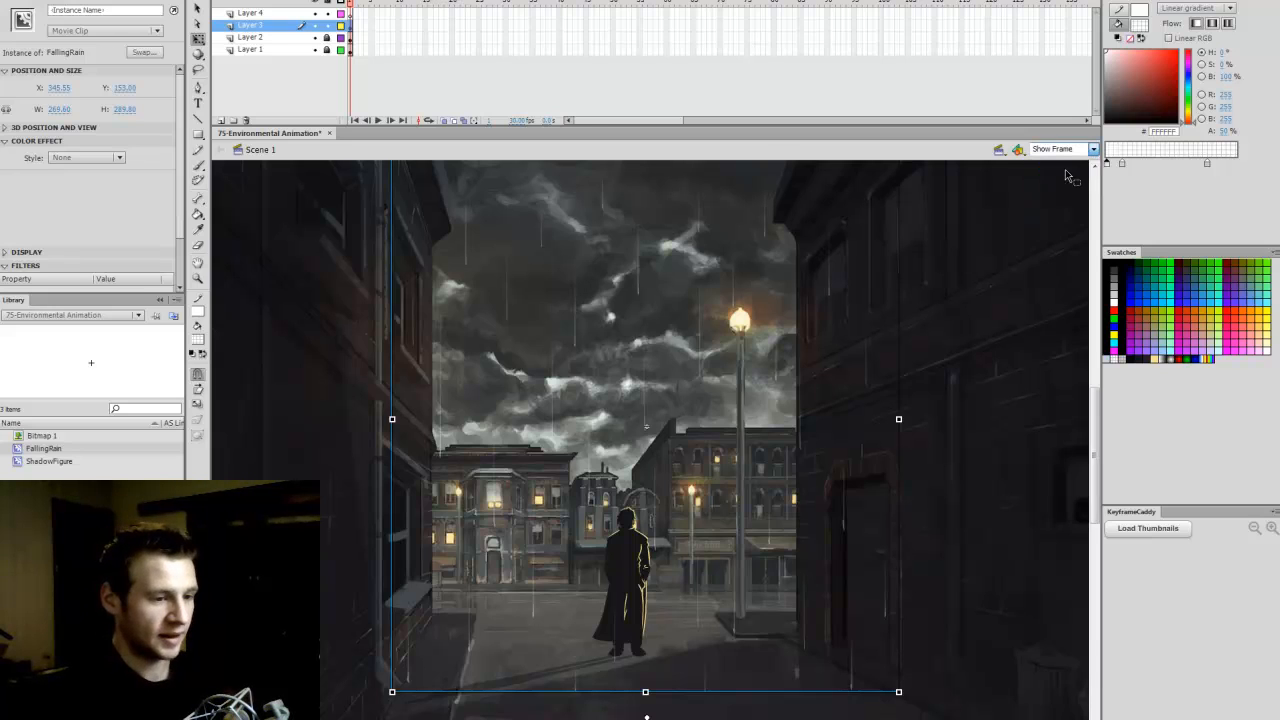
click(914, 238)
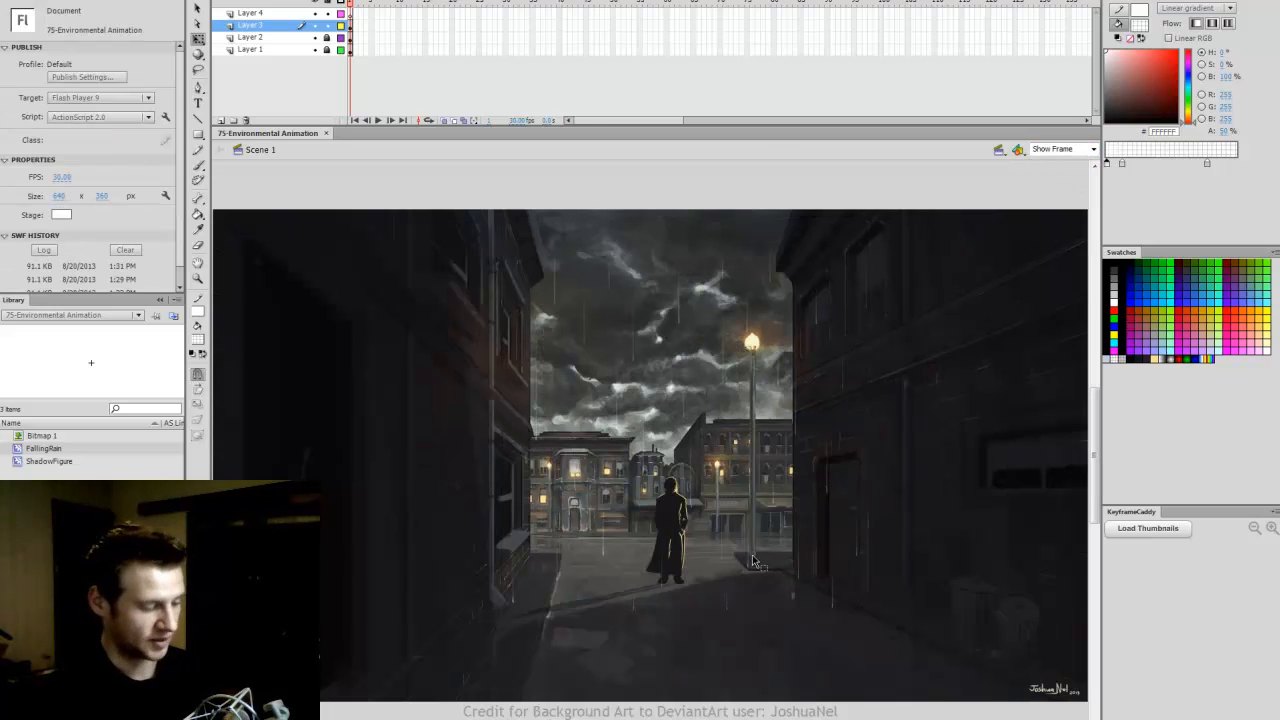
key(ctrl+Return)
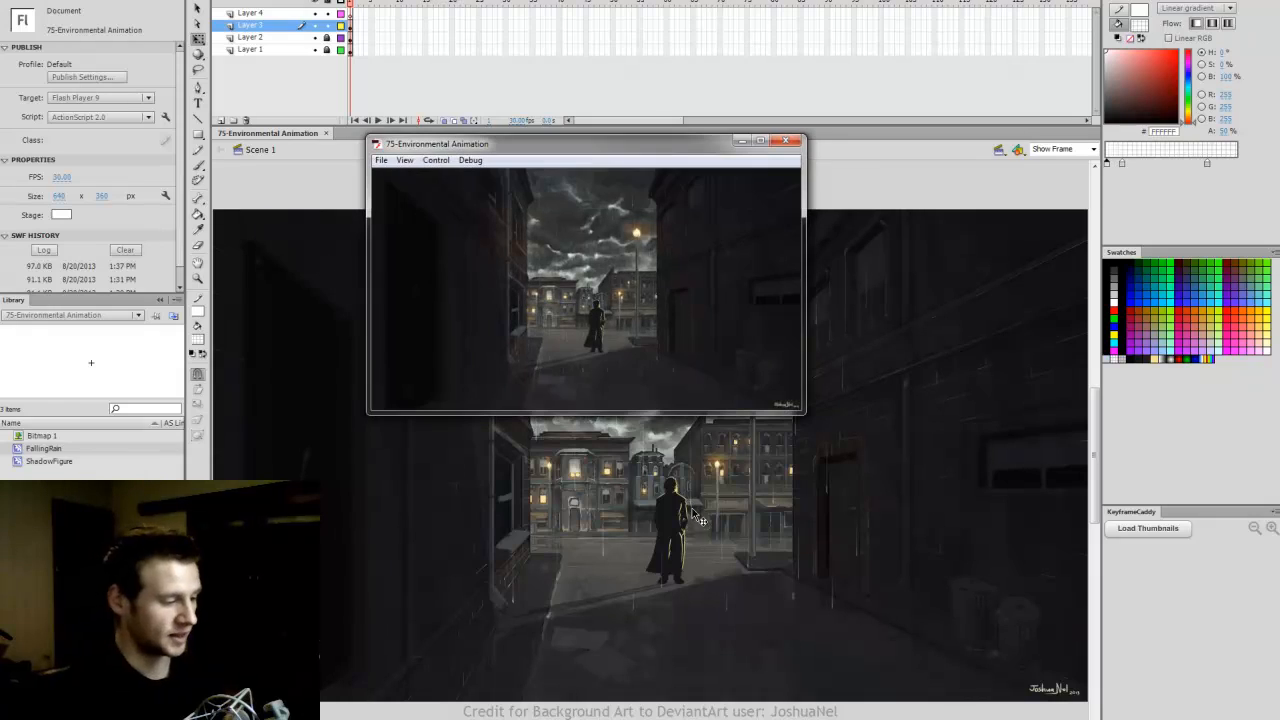
Step: Zoom in on the figure in the test movie to inspect the rain, and close the preview
right_click(597, 318)
click(622, 331)
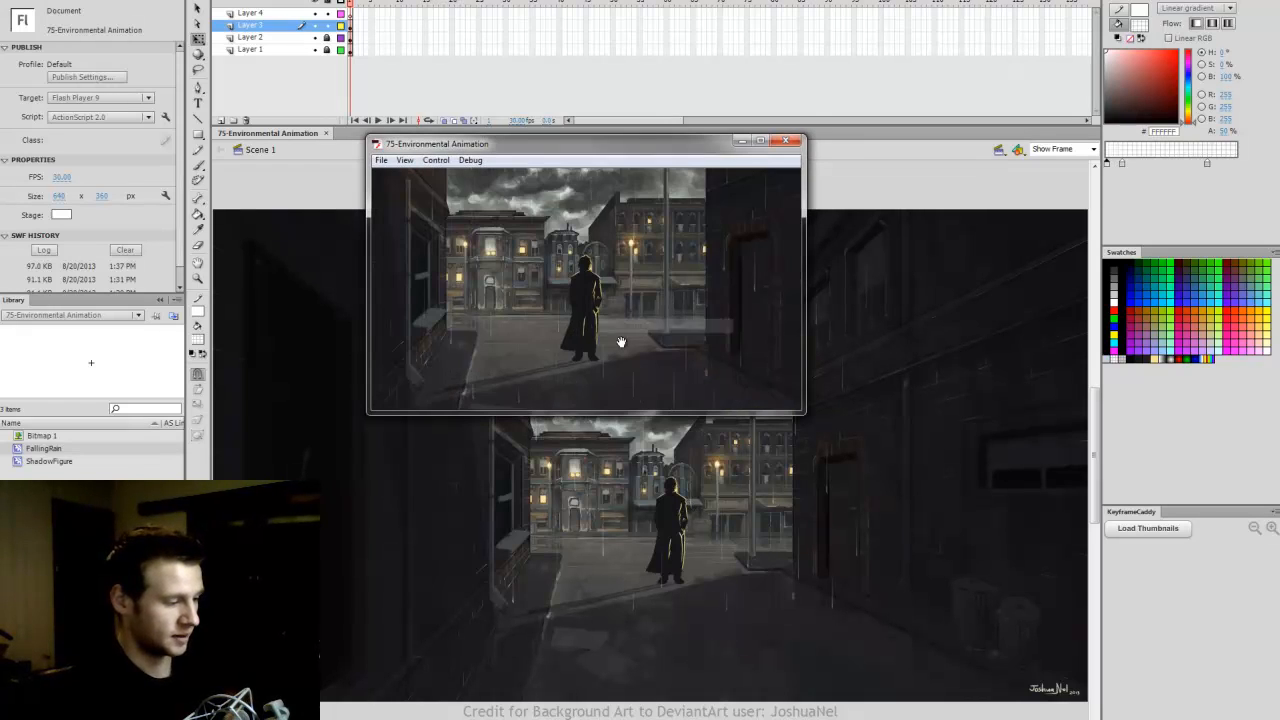
key(ctrl+w)
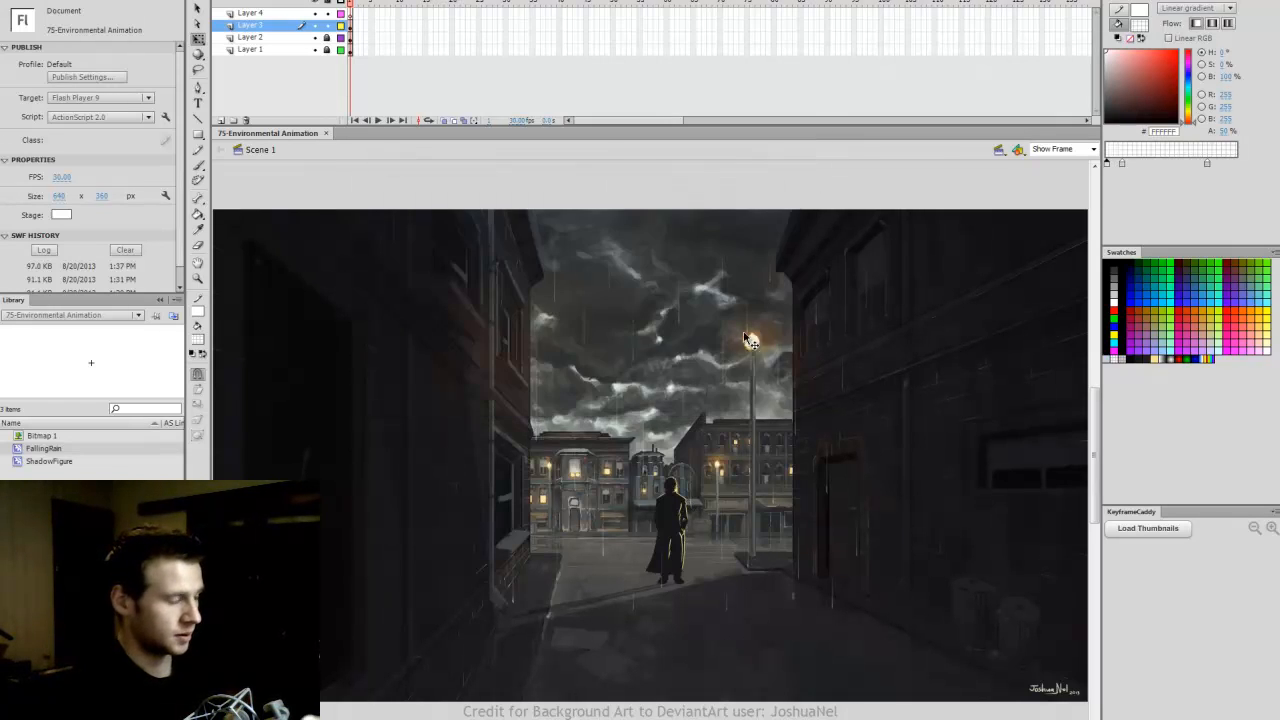
Step: Open the FallingRain symbol and extend each of its four keyframes by one frame so every rain drawing holds for two frames
click(688, 416)
double_click(687, 415)
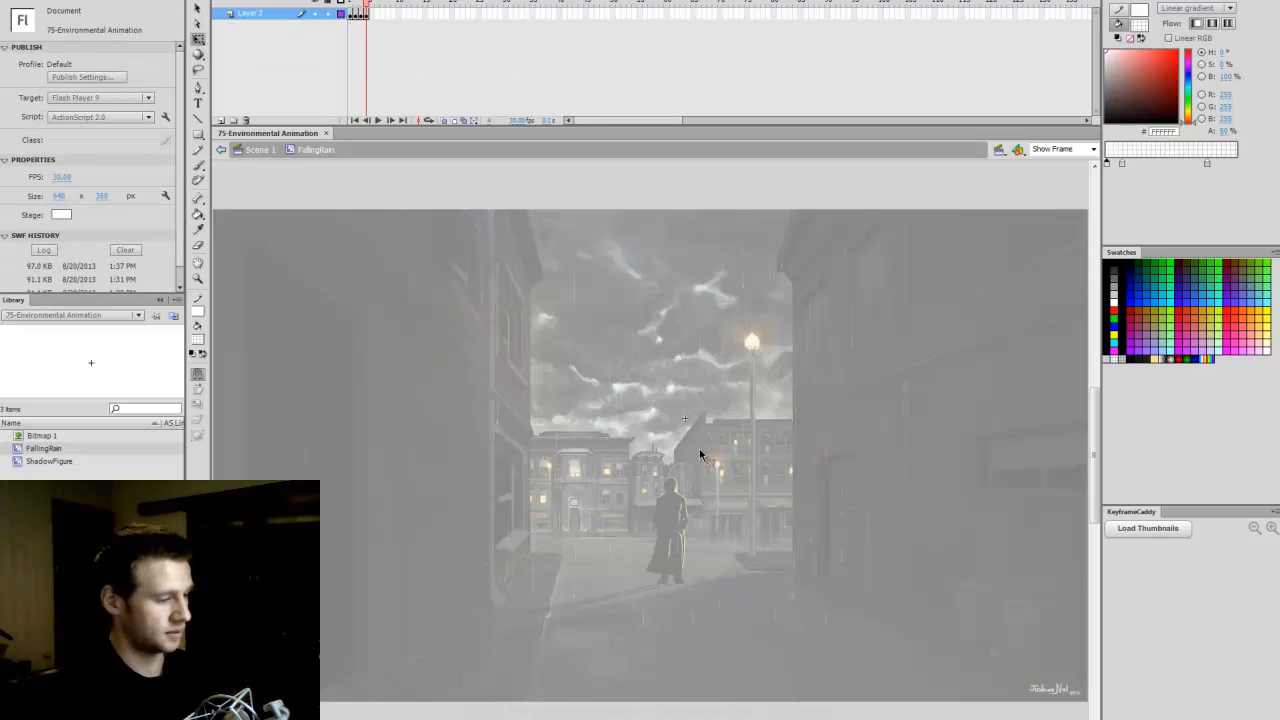
click(350, 14)
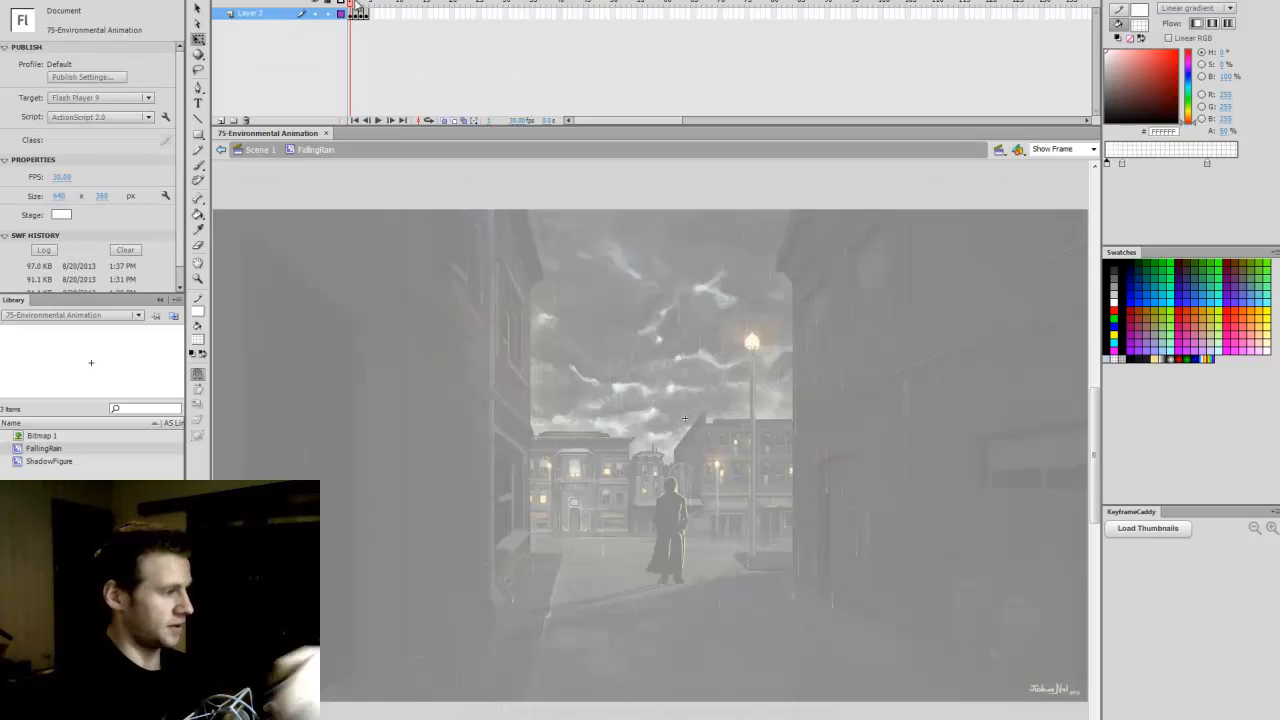
key(F5)
key(F5)
key(F5)
key(F5)
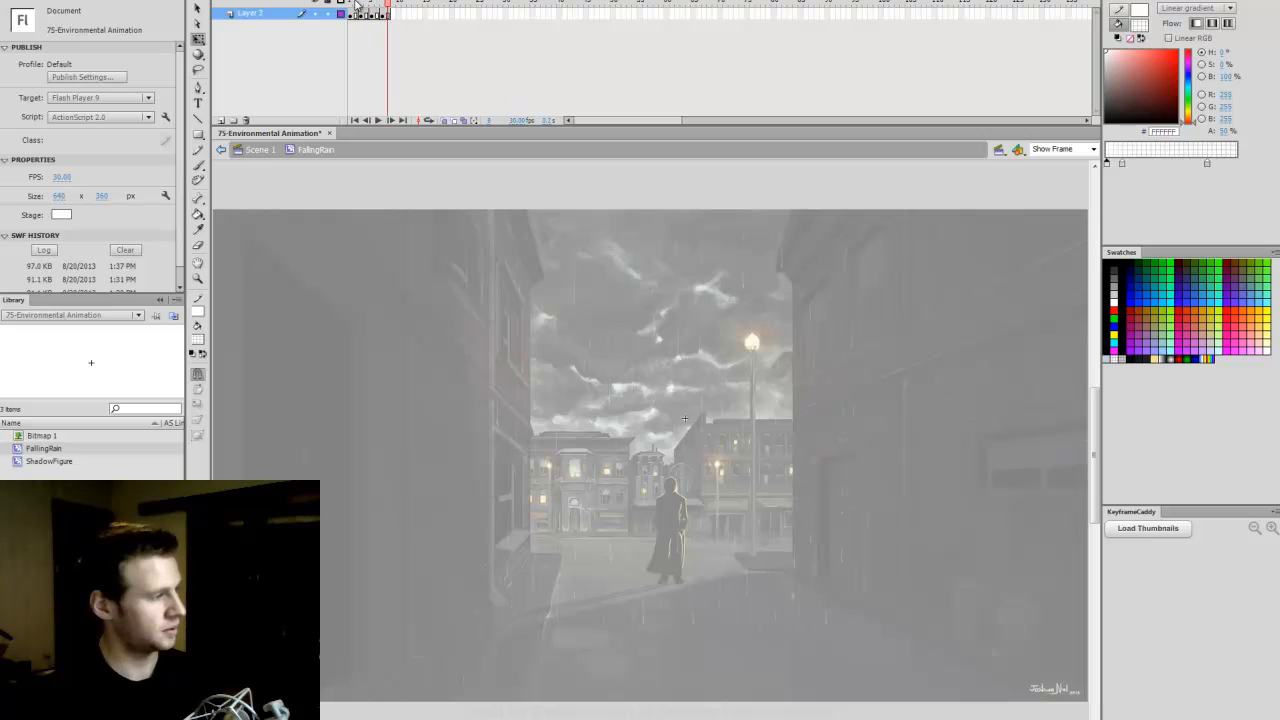
Step: Test the movie with a zoomed-in look at the slower rain, and return from FallingRain to the main scene
key(ctrl+Return)
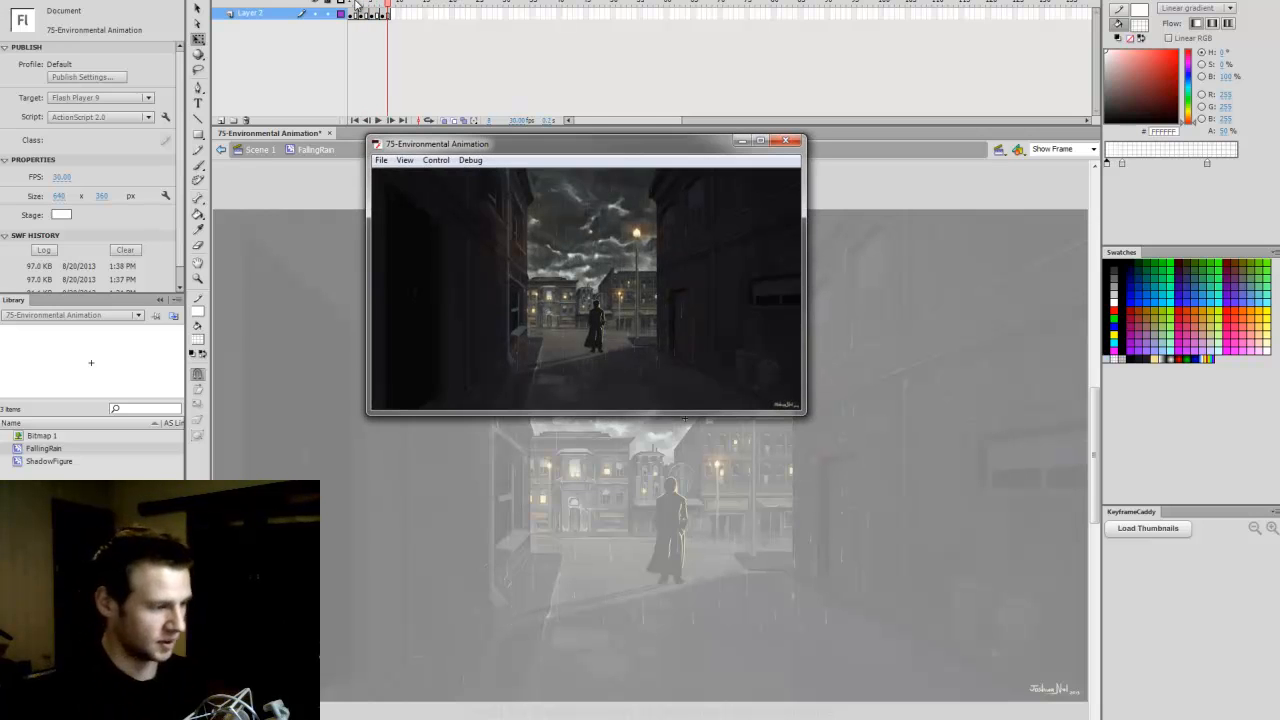
right_click(603, 293)
click(630, 300)
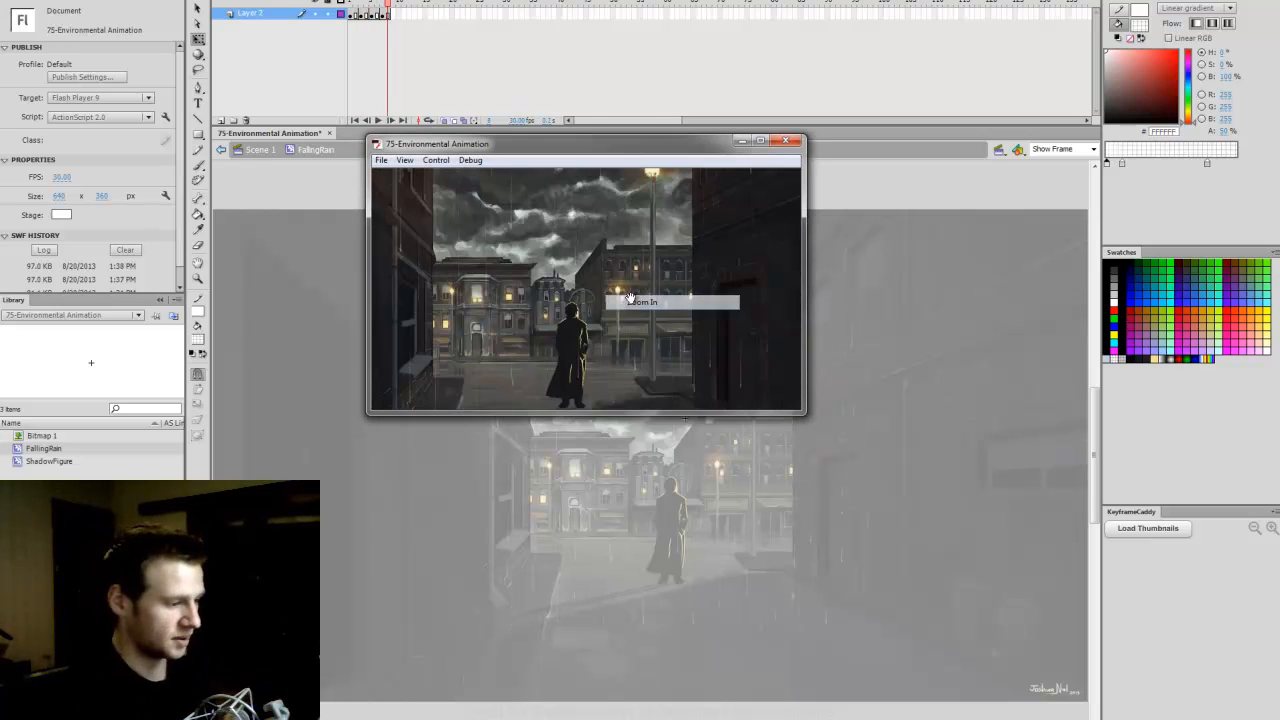
right_click(628, 333)
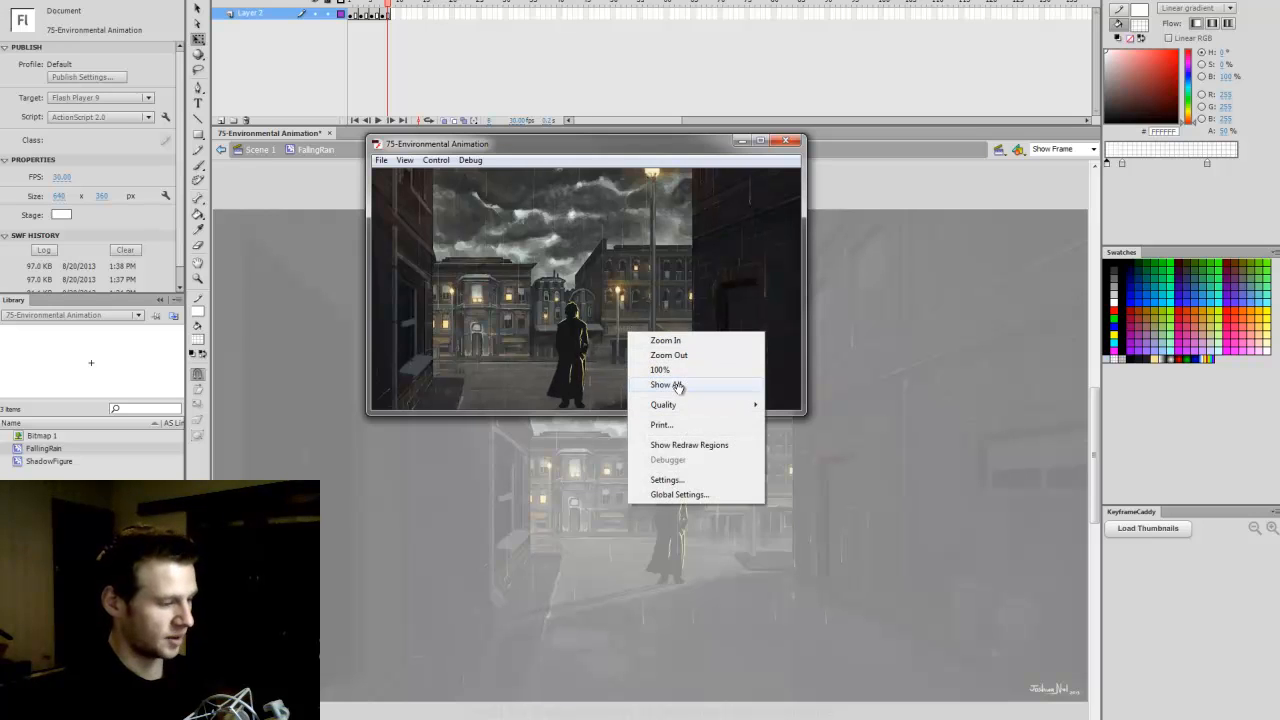
click(665, 385)
click(787, 141)
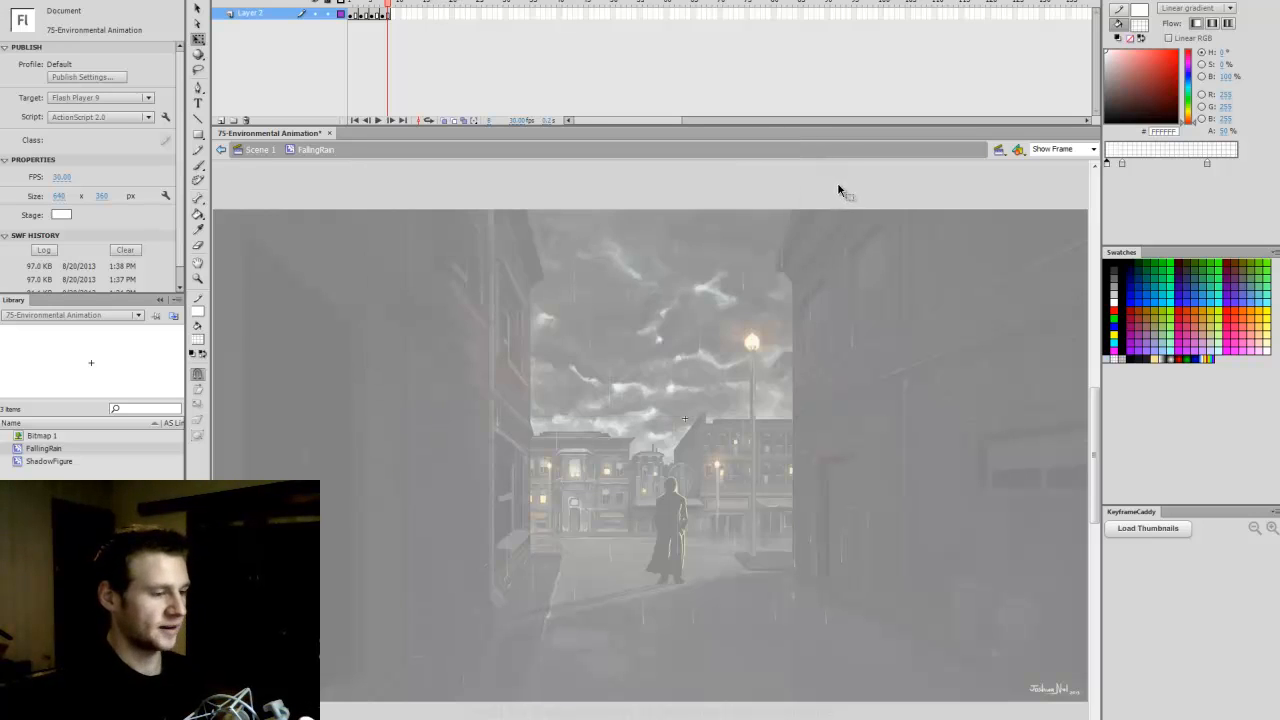
double_click(837, 182)
click(846, 188)
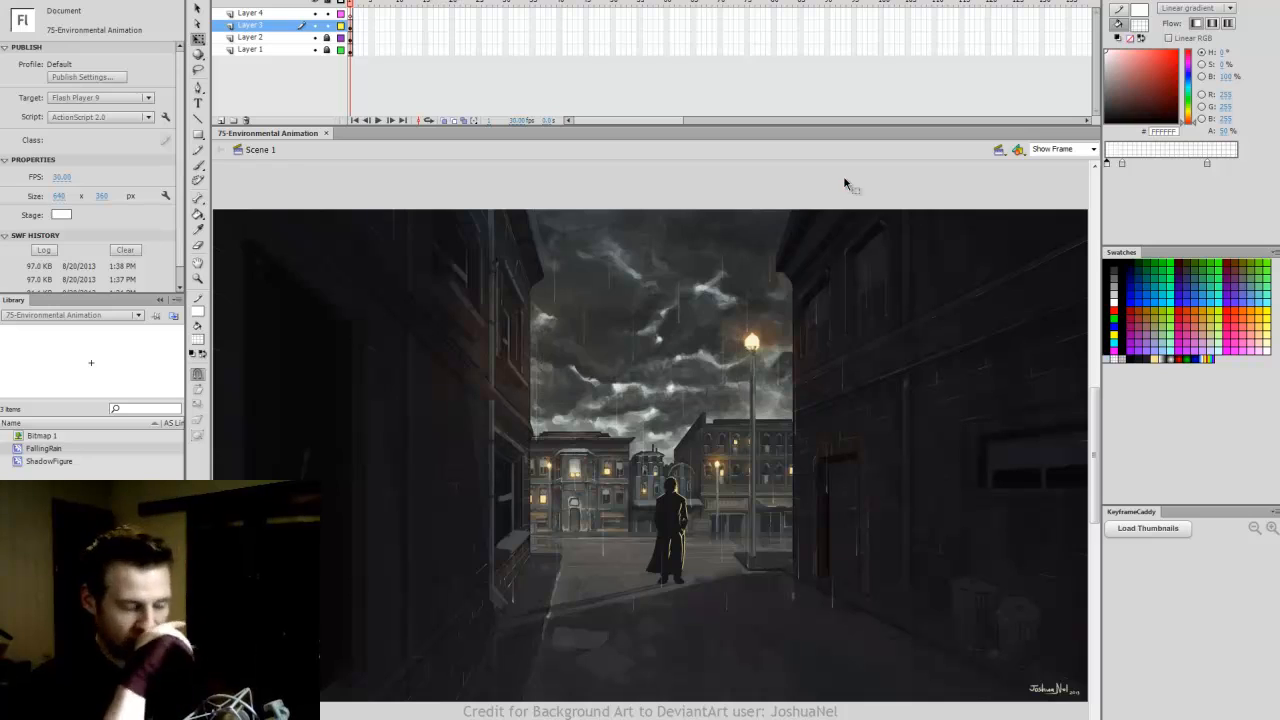
Step: Rename Layer 2 as Figure and Layer 1 as Background
click(683, 318)
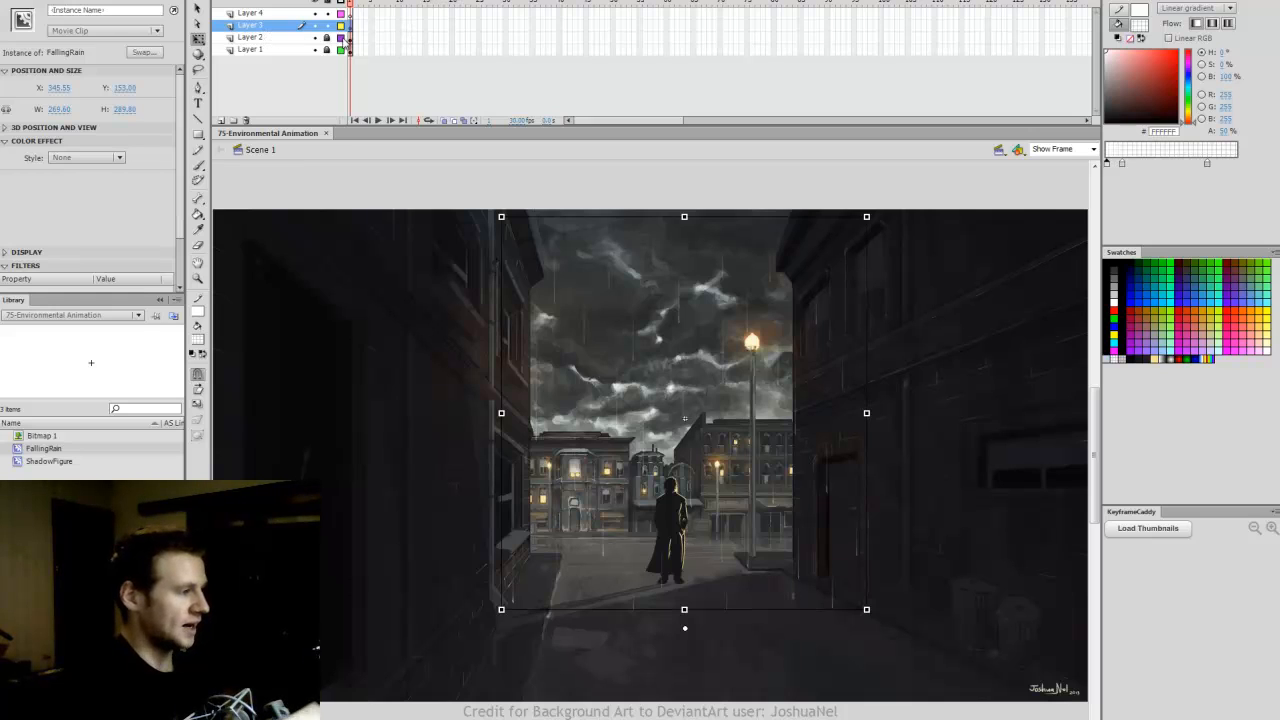
double_click(252, 37)
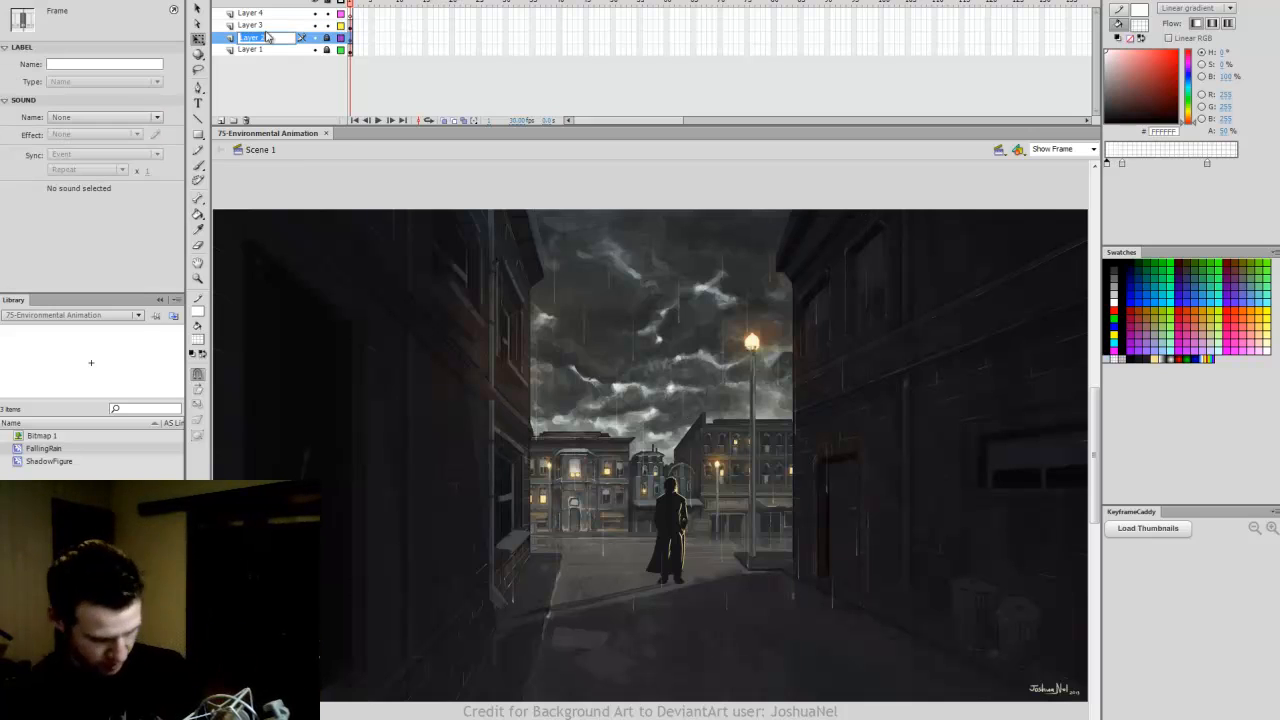
text(C)
text(ig)
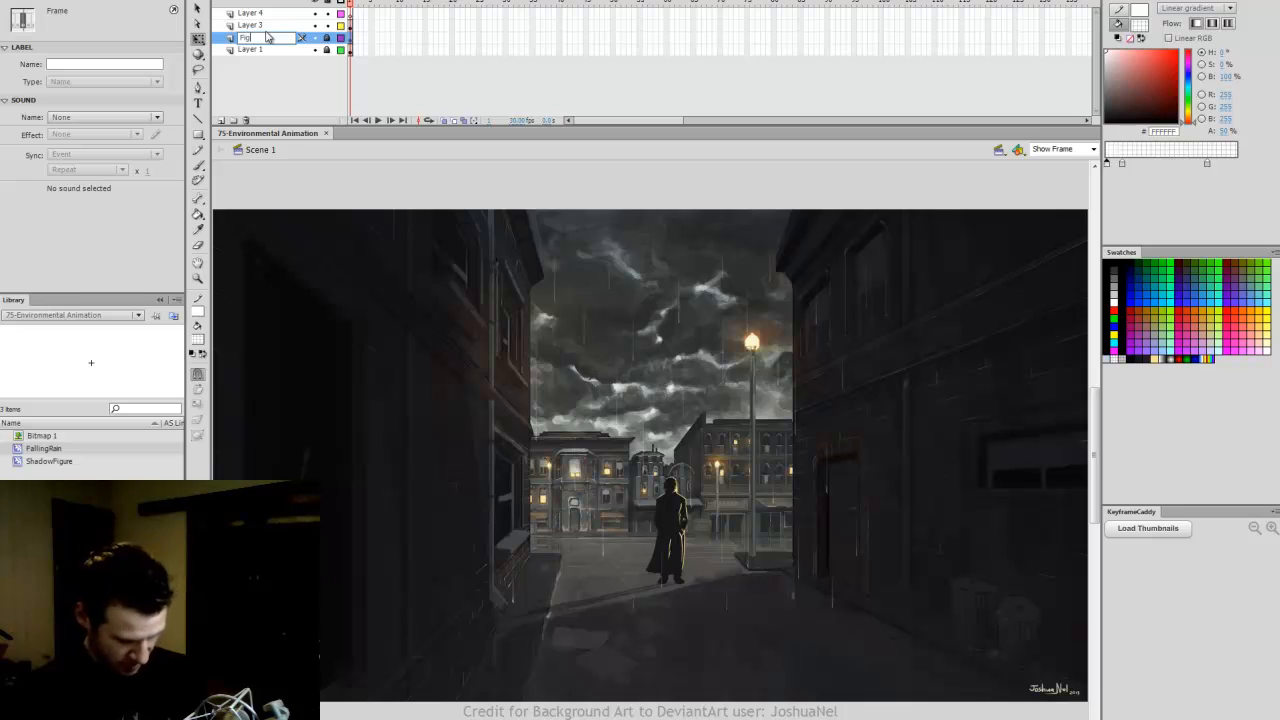
text(ure)
key(Return)
double_click(272, 50)
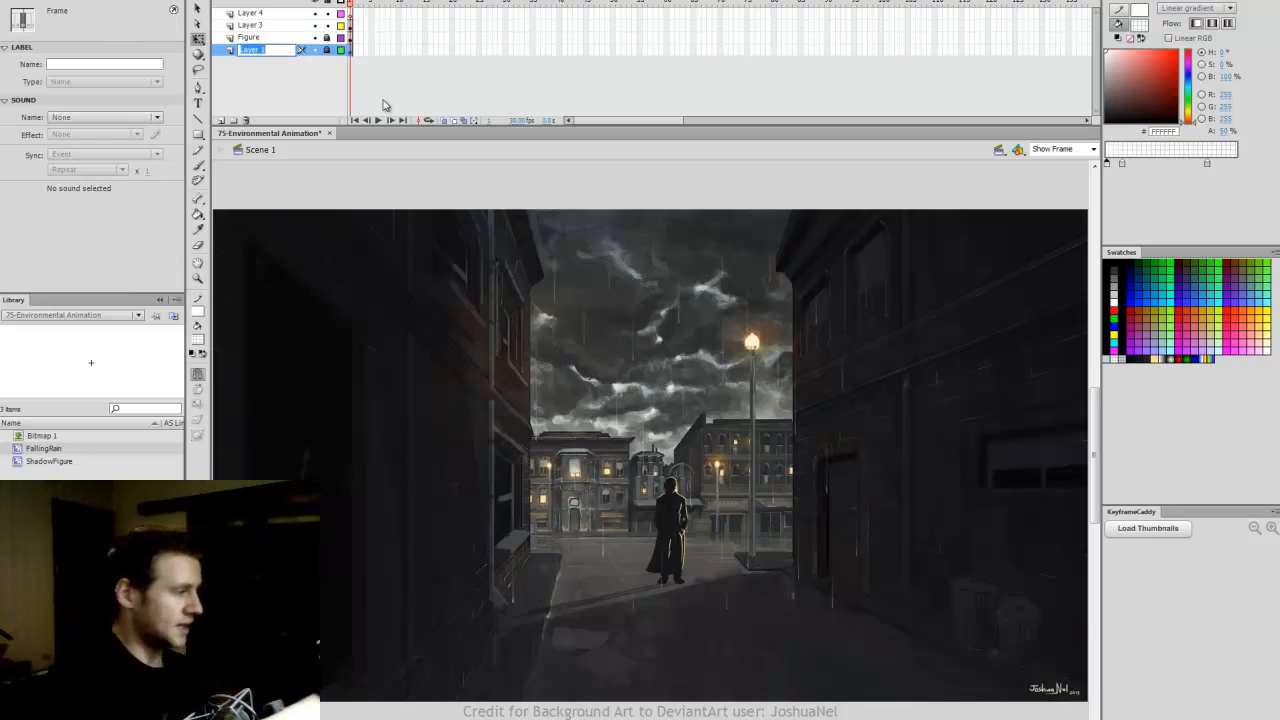
text(Background)
key(Return)
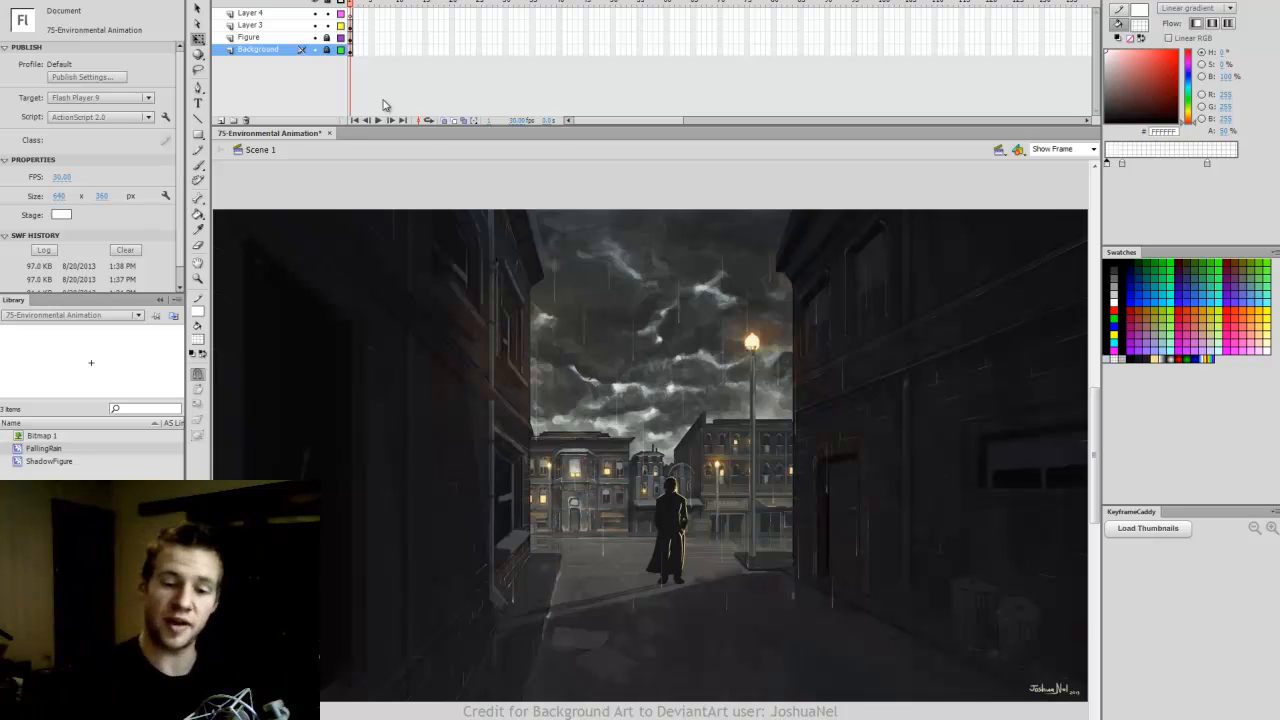
Step: Rename Layer 3, which holds the falling rain, as Rain1
click(265, 26)
double_click(263, 28)
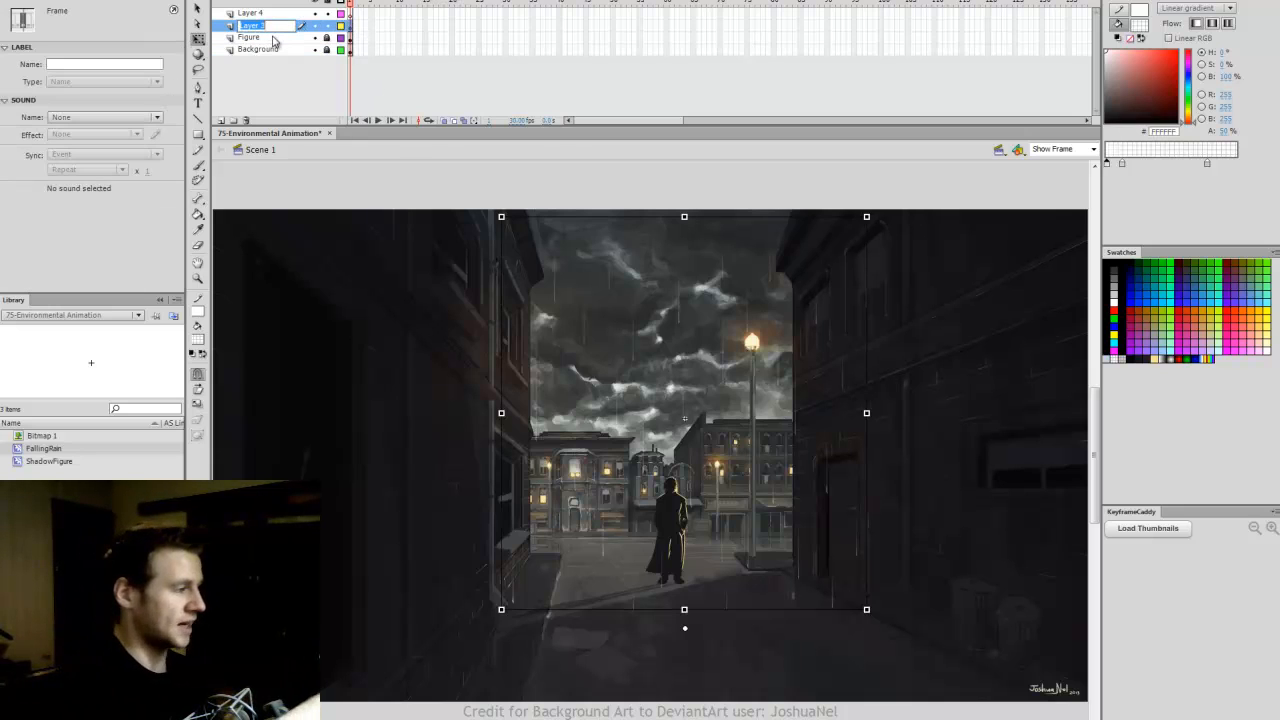
text(Ra)
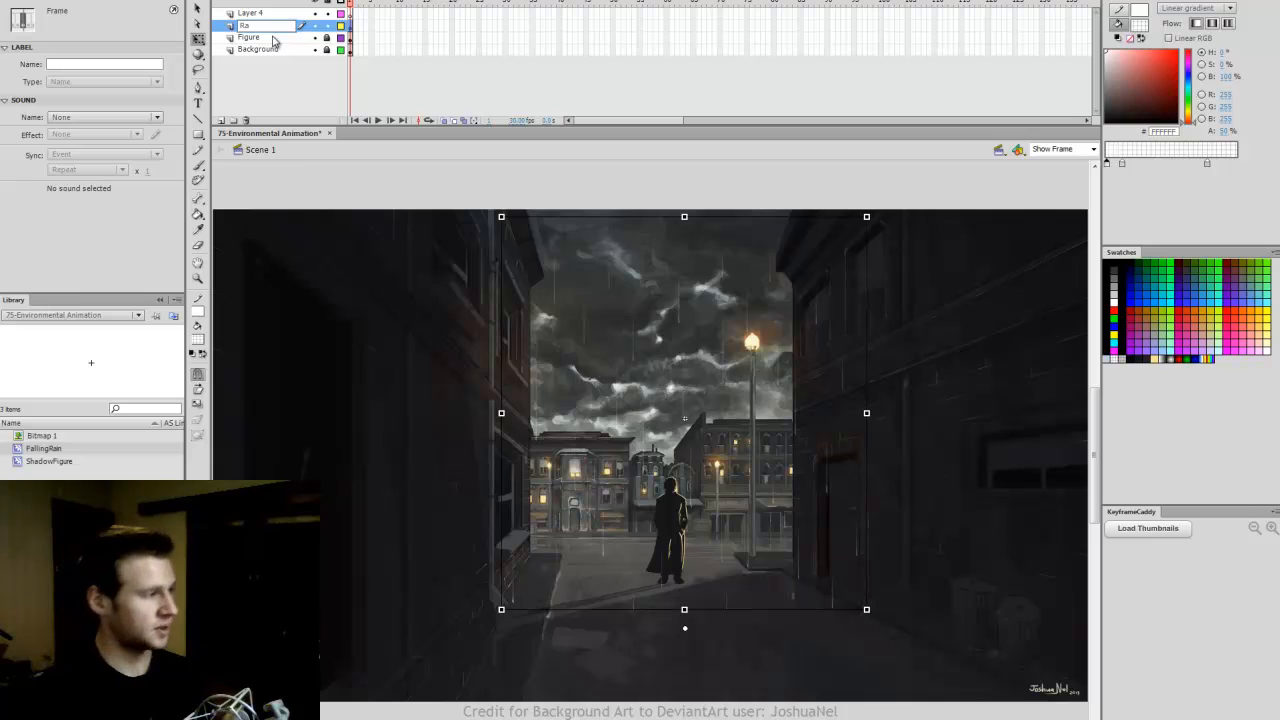
text(1)
key(Return)
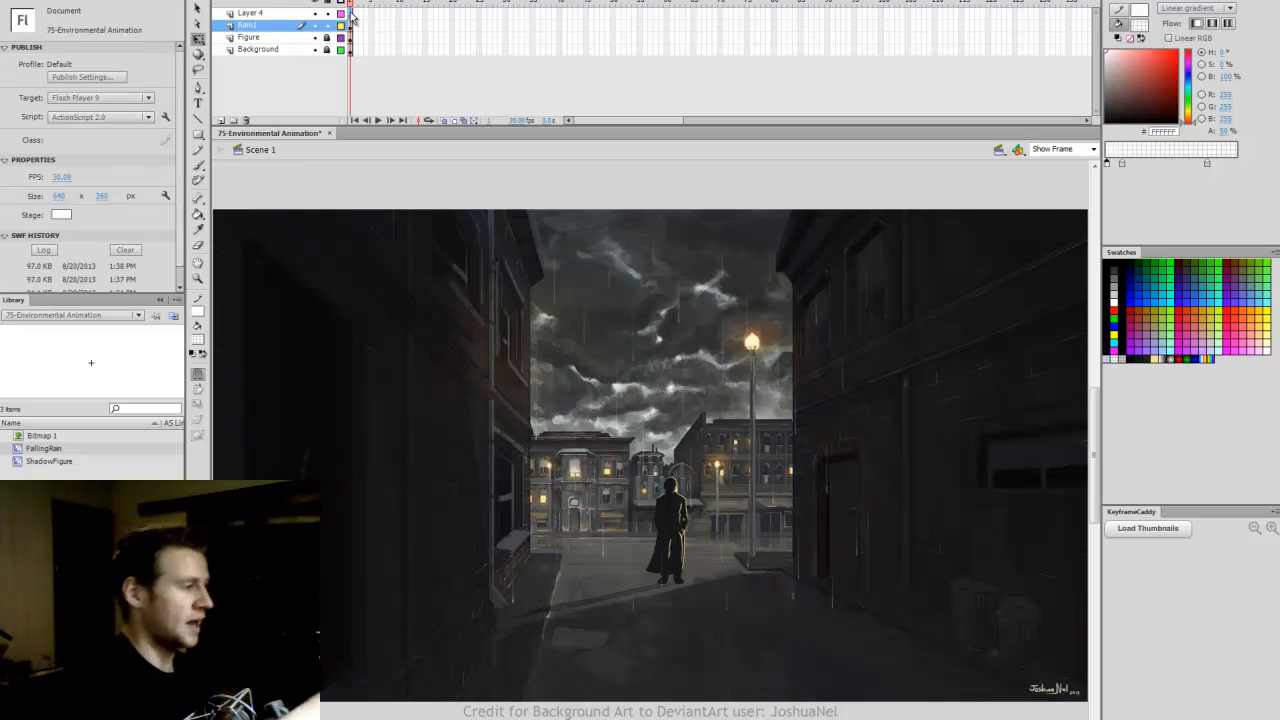
Step: Paste a copy of the FallingRain clip in place on Layer 4 and rename that layer Rain2
click(350, 13)
key(ctrl+alt+v)
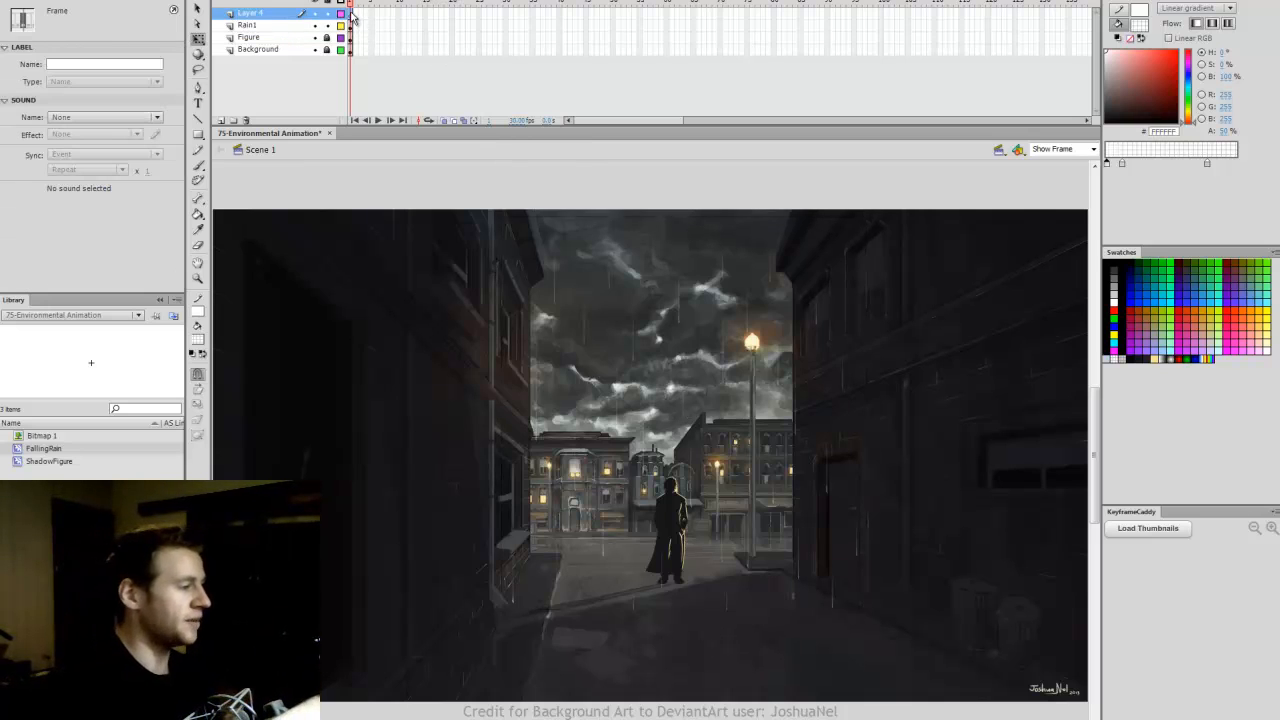
double_click(256, 18)
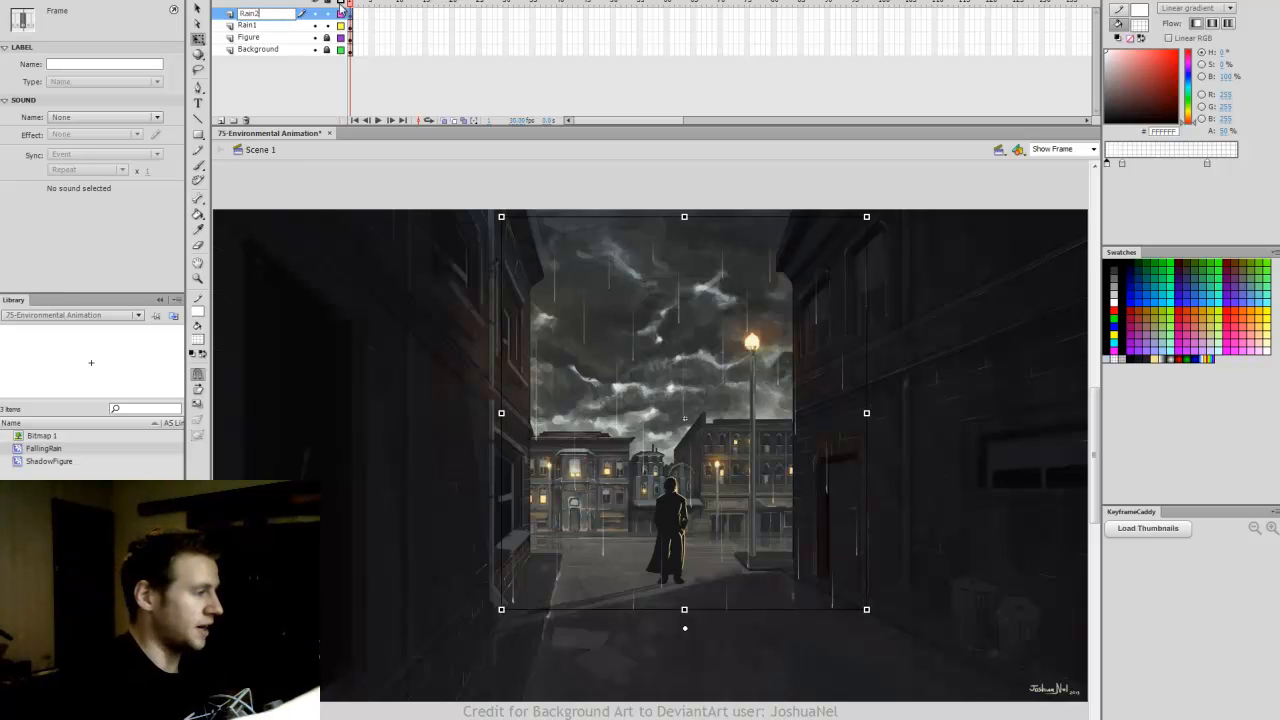
key(Return)
Step: Enlarge the Rain2 clip to about 639 × 468 px, position it across the alley, and test the movie
drag(866, 217, 795, 343)
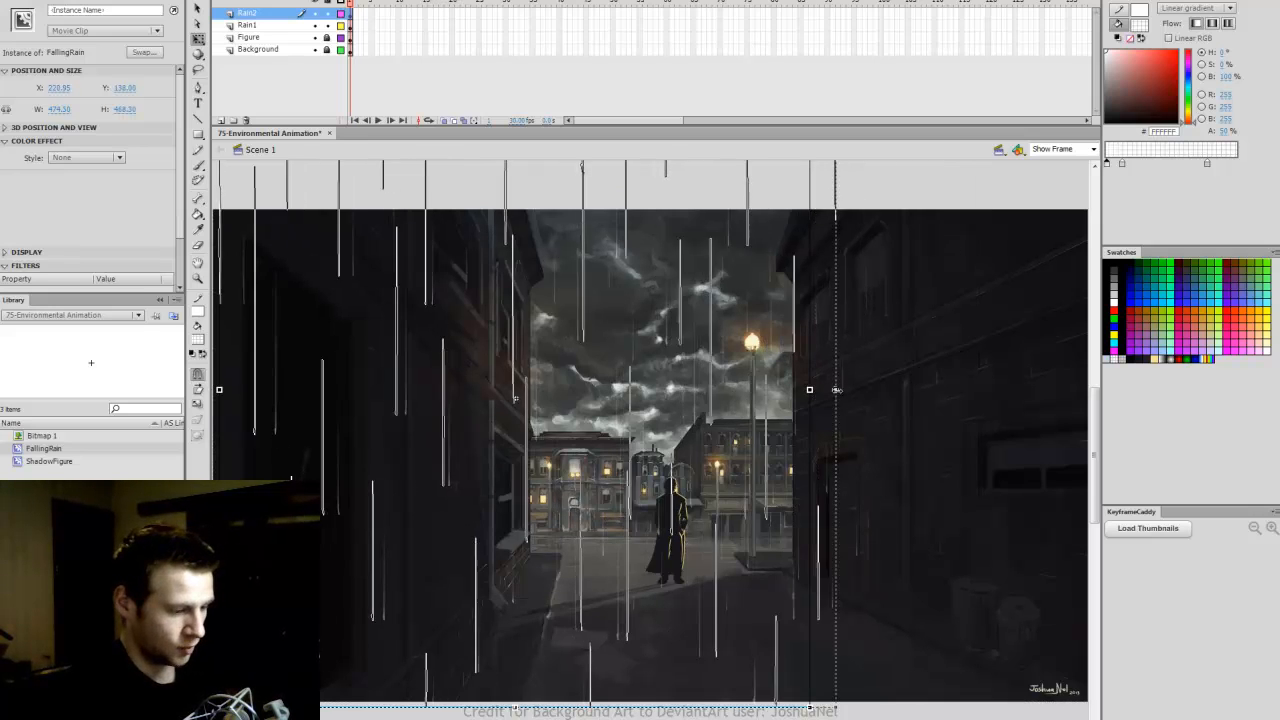
drag(810, 392, 919, 390)
drag(838, 518, 990, 497)
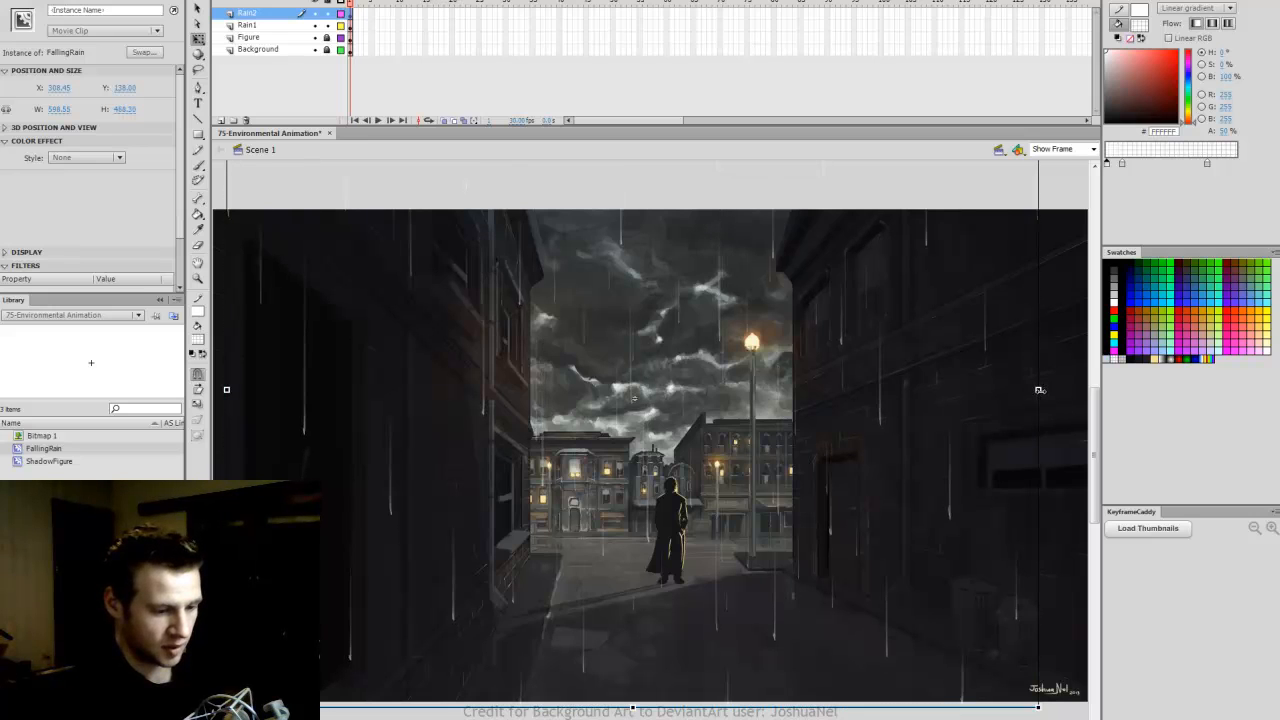
drag(1040, 391, 1065, 390)
drag(980, 480, 1007, 465)
key(ctrl+Return)
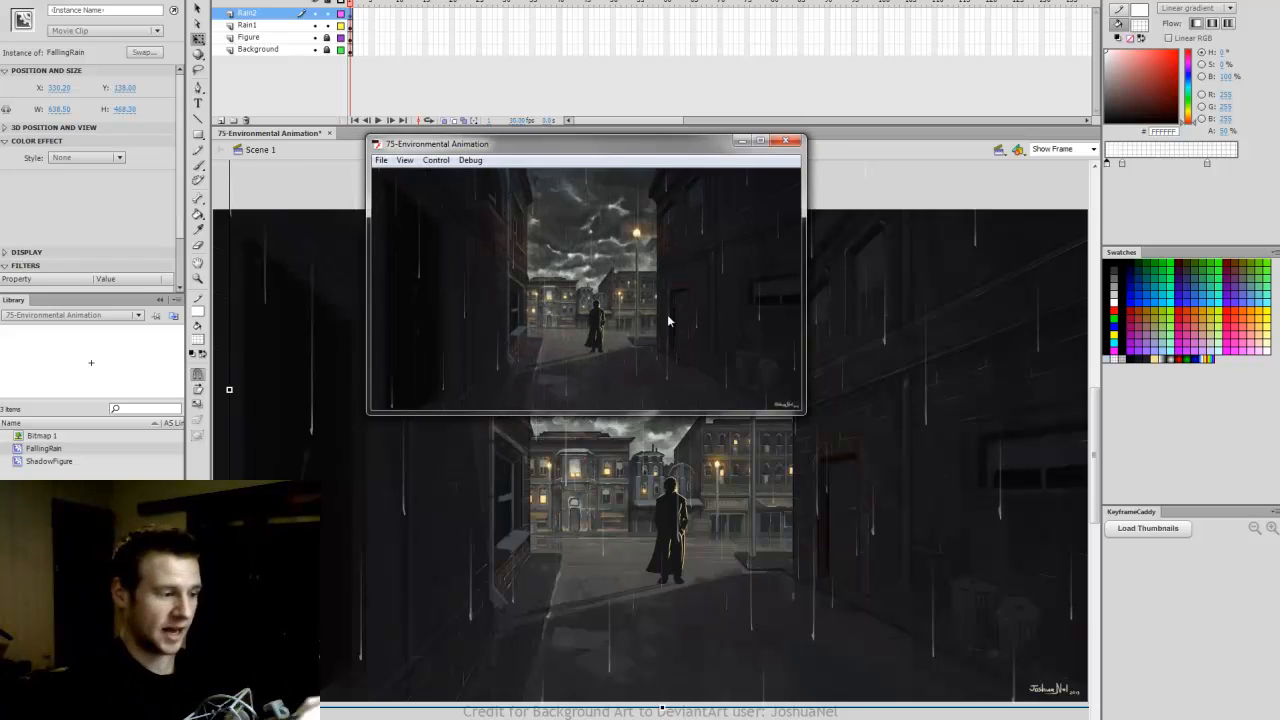
click(788, 140)
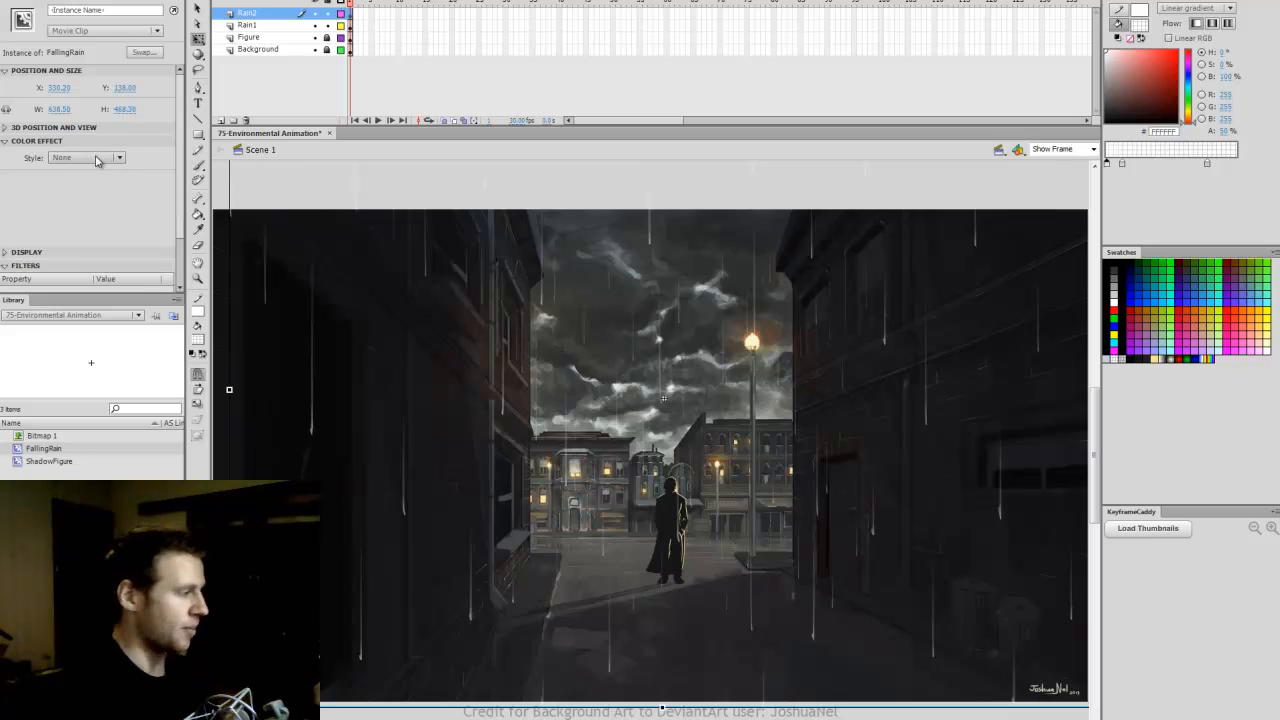
Step: Add a Blur filter with a Blur X of 2 px to the Rain2 clip and test the movie
scroll(176, 190, down, 2)
click(8, 288)
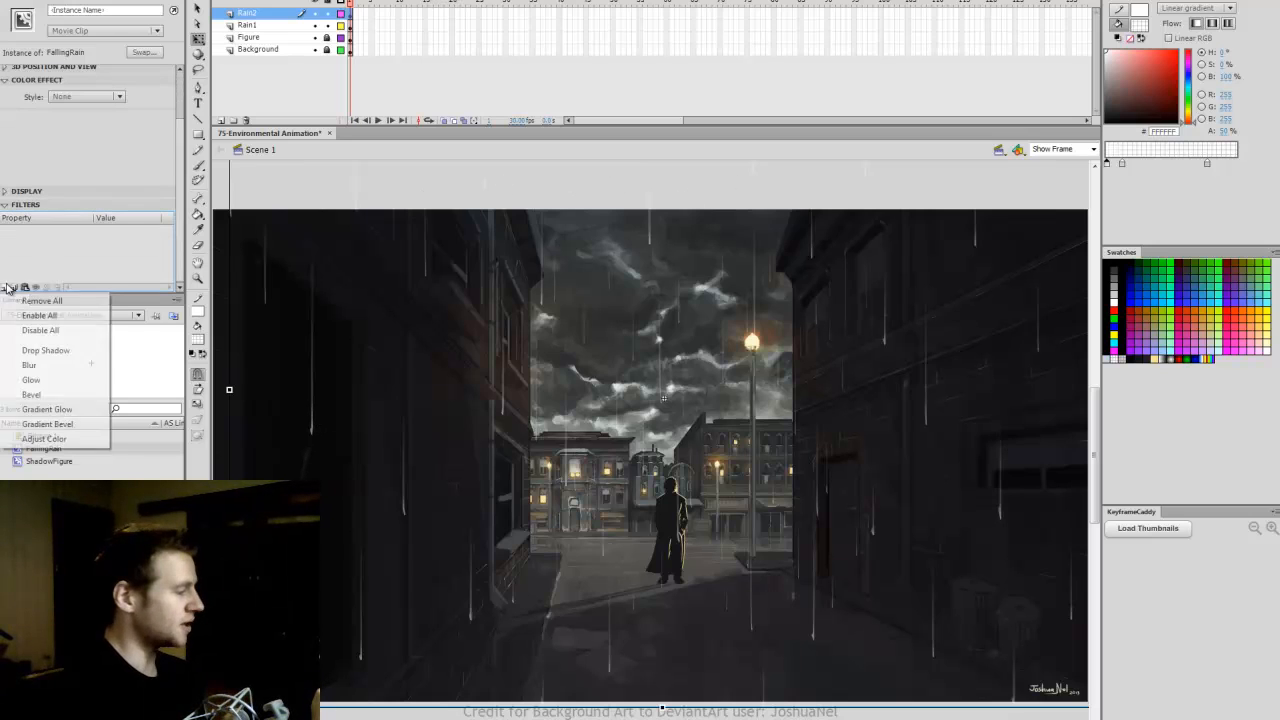
click(60, 366)
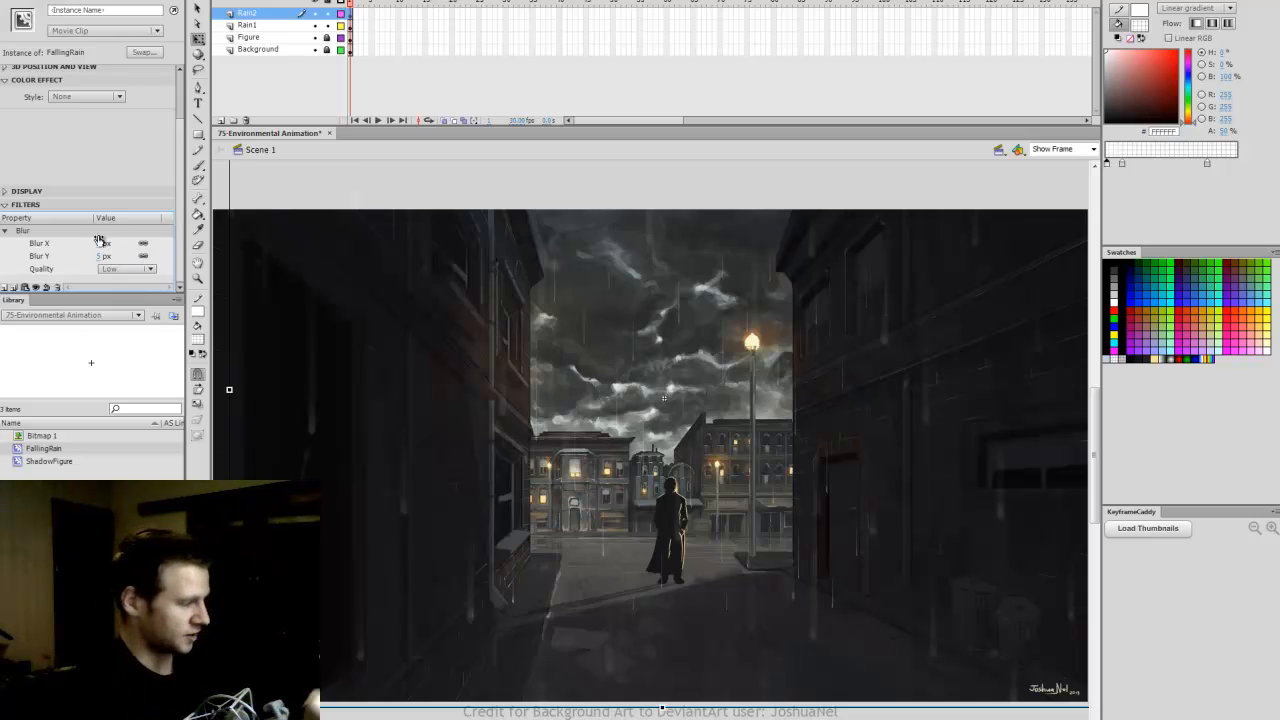
text(2)
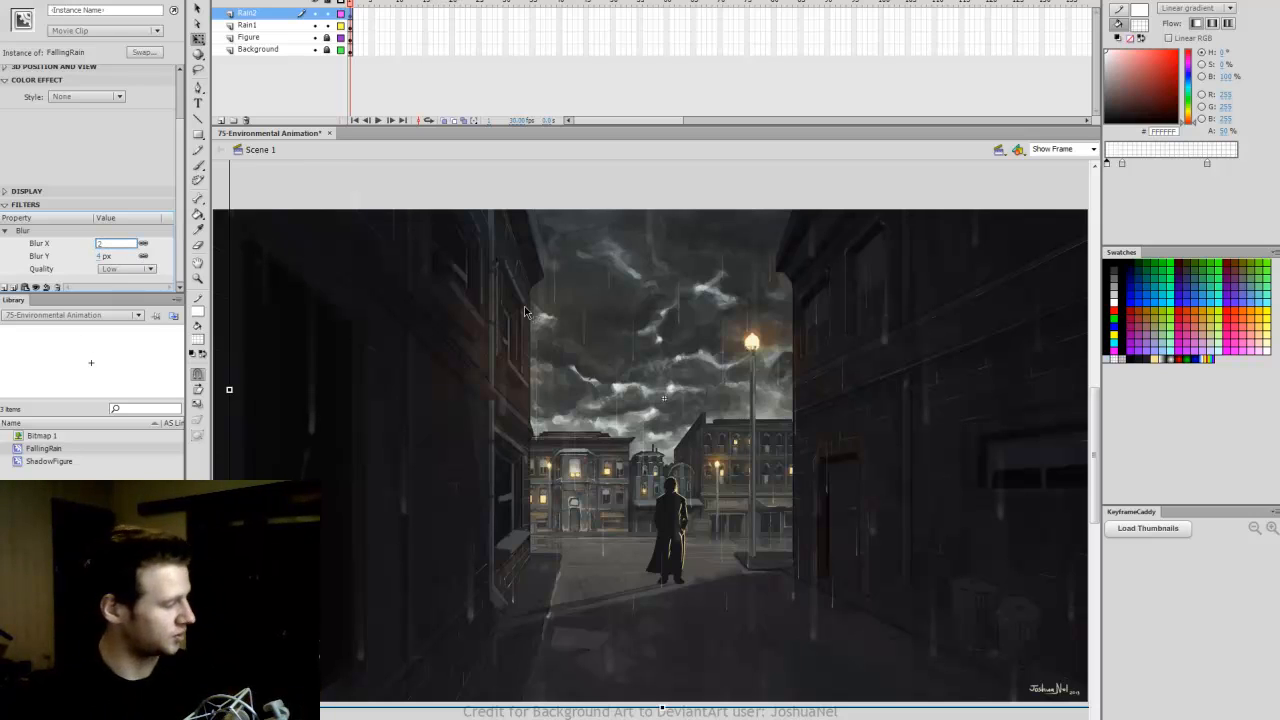
key(Return)
click(852, 193)
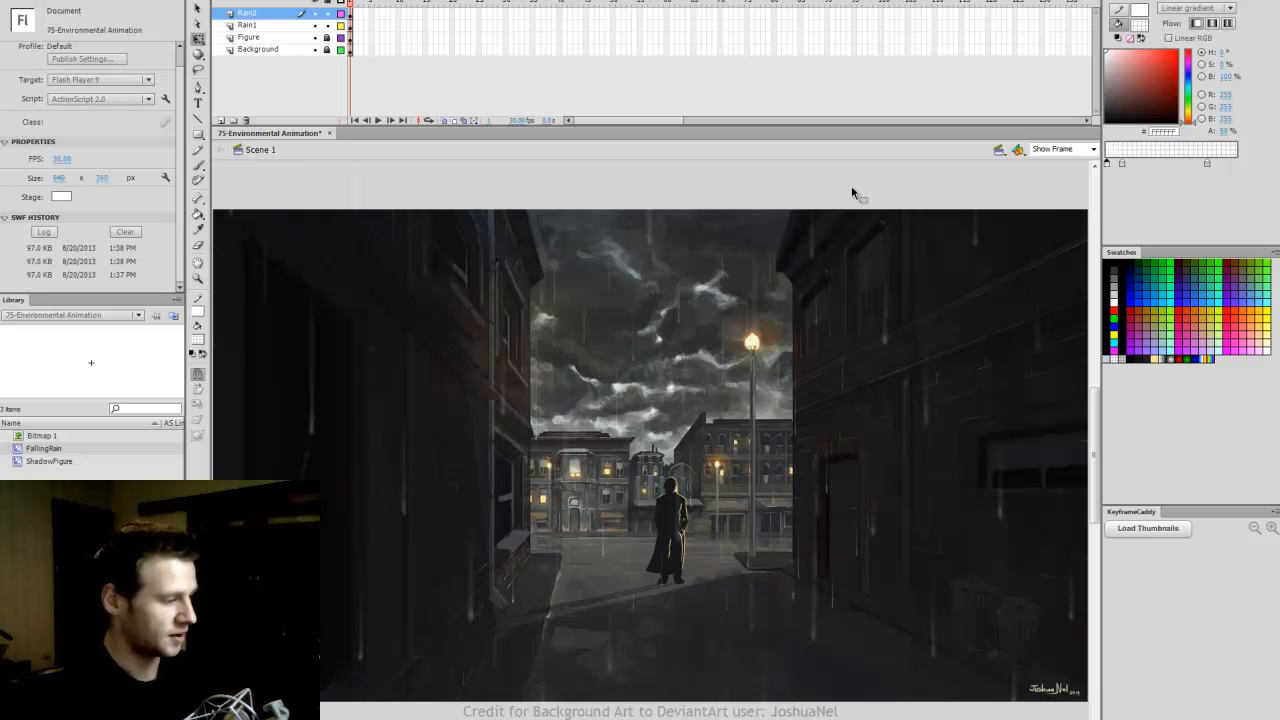
key(ctrl+Return)
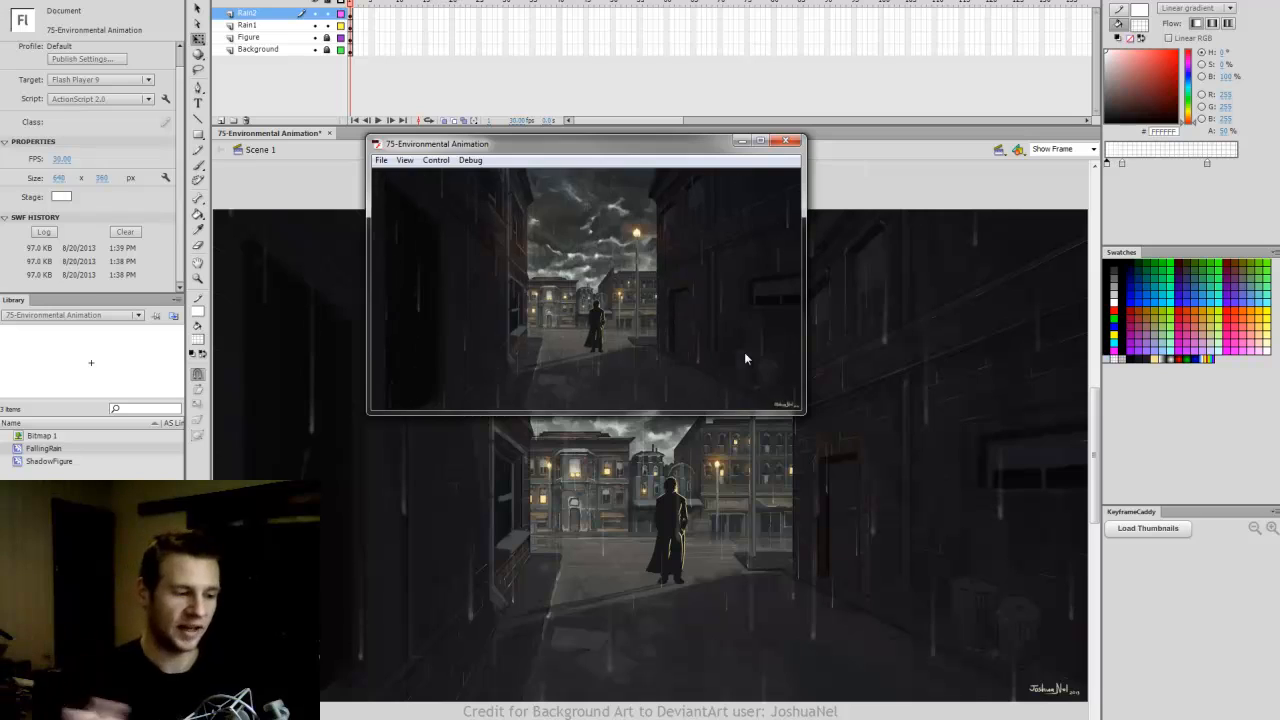
click(789, 141)
Step: Scale the Rain2 clip up to about 847 × 621 px and move it down so it extends past every stage edge
click(1093, 149)
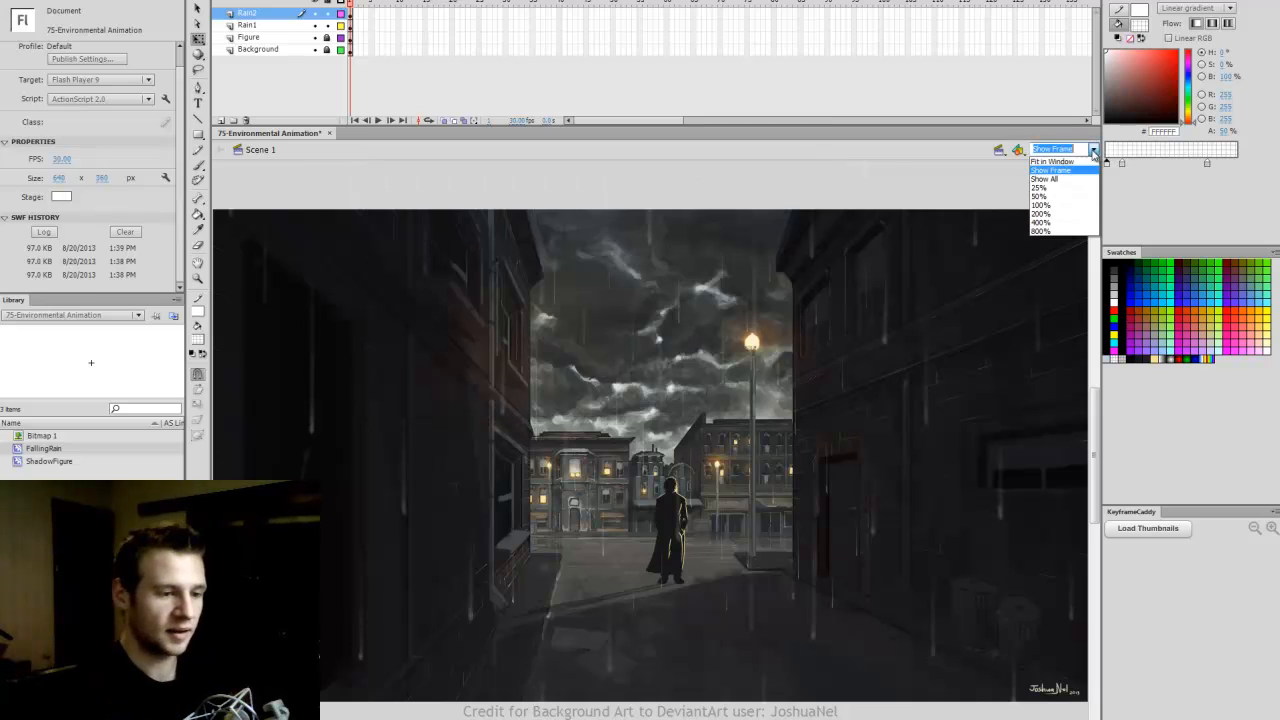
click(1042, 196)
click(352, 14)
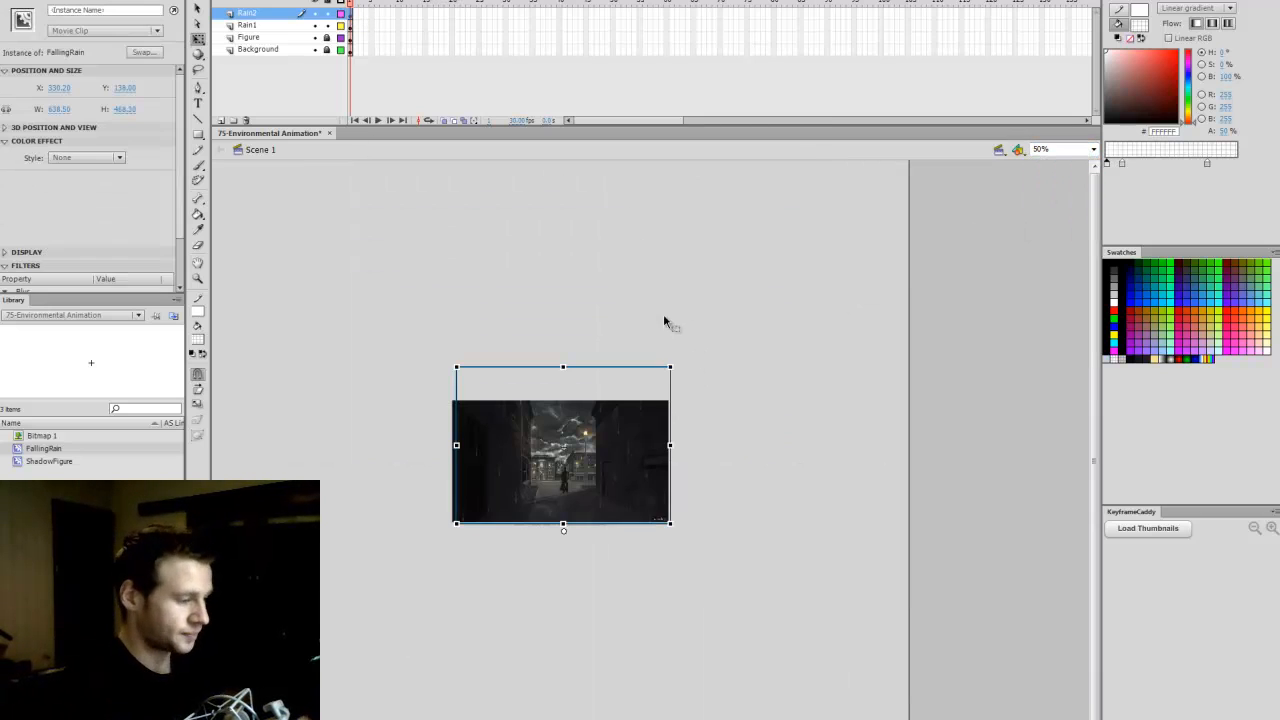
drag(670, 367, 729, 329)
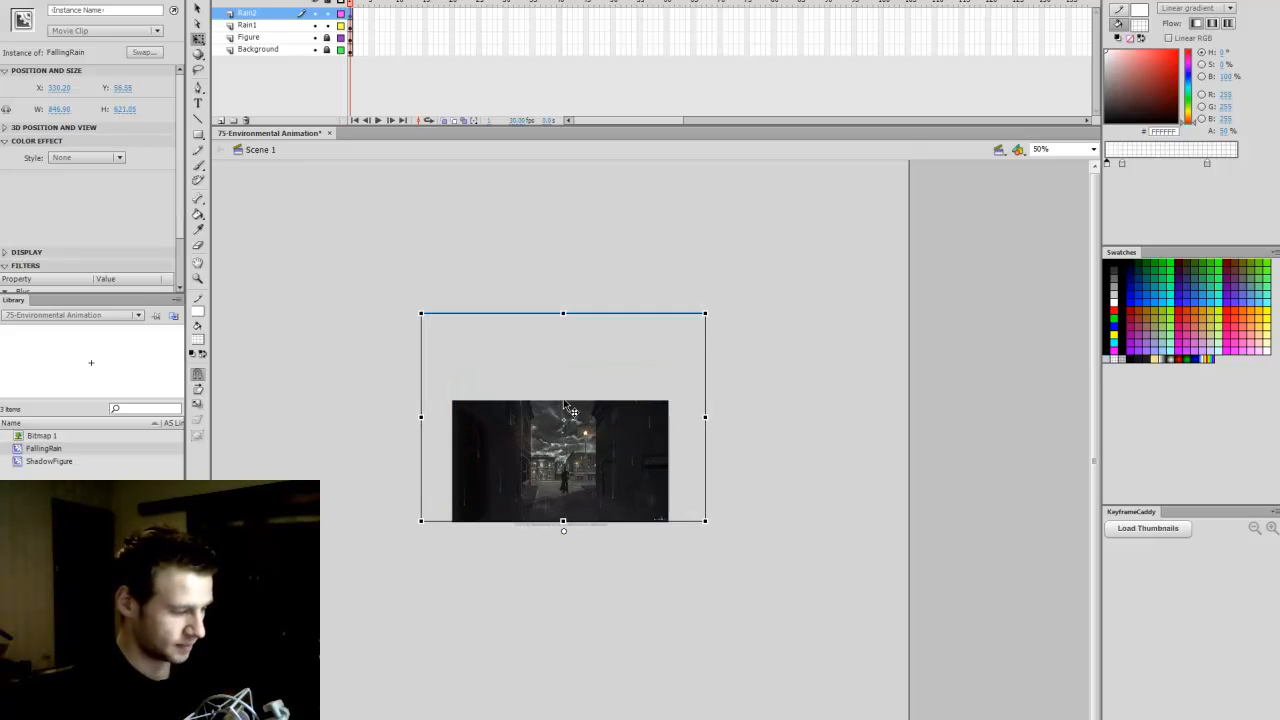
drag(568, 428, 568, 457)
Step: Test the movie with the enlarged foreground rain and fit the stage view to the whole frame
key(ctrl+Return)
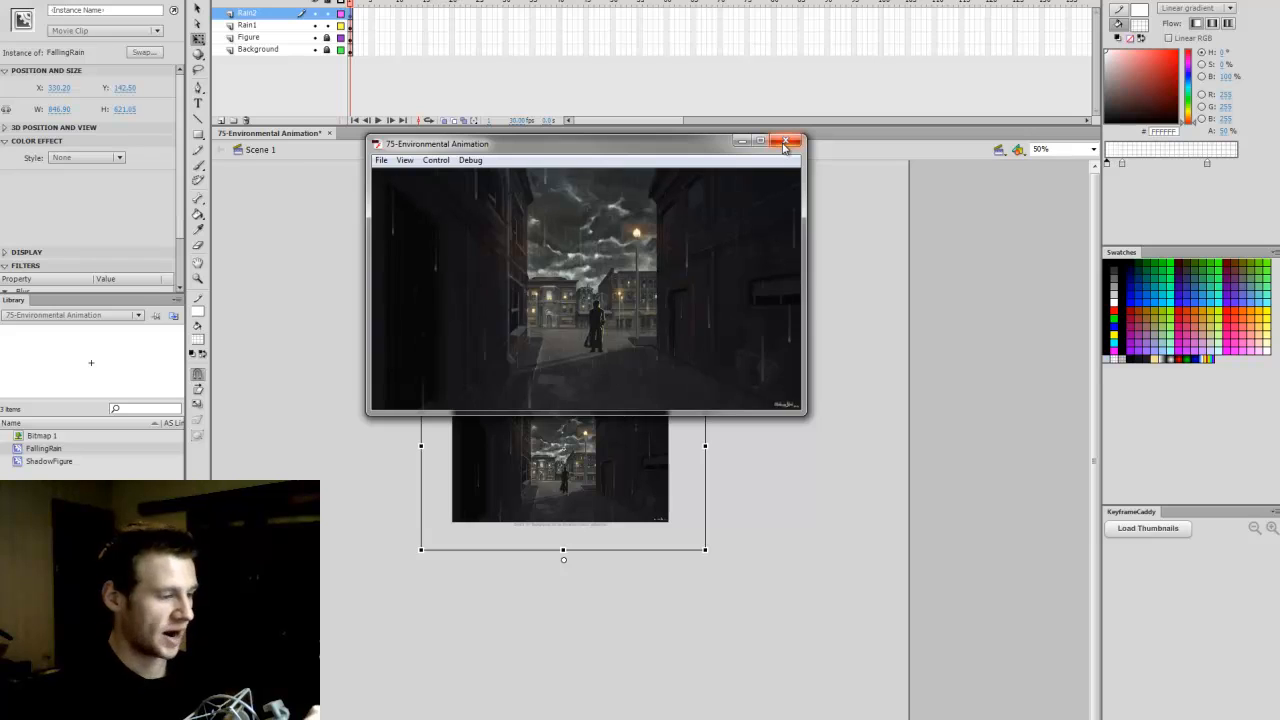
click(786, 141)
click(1093, 149)
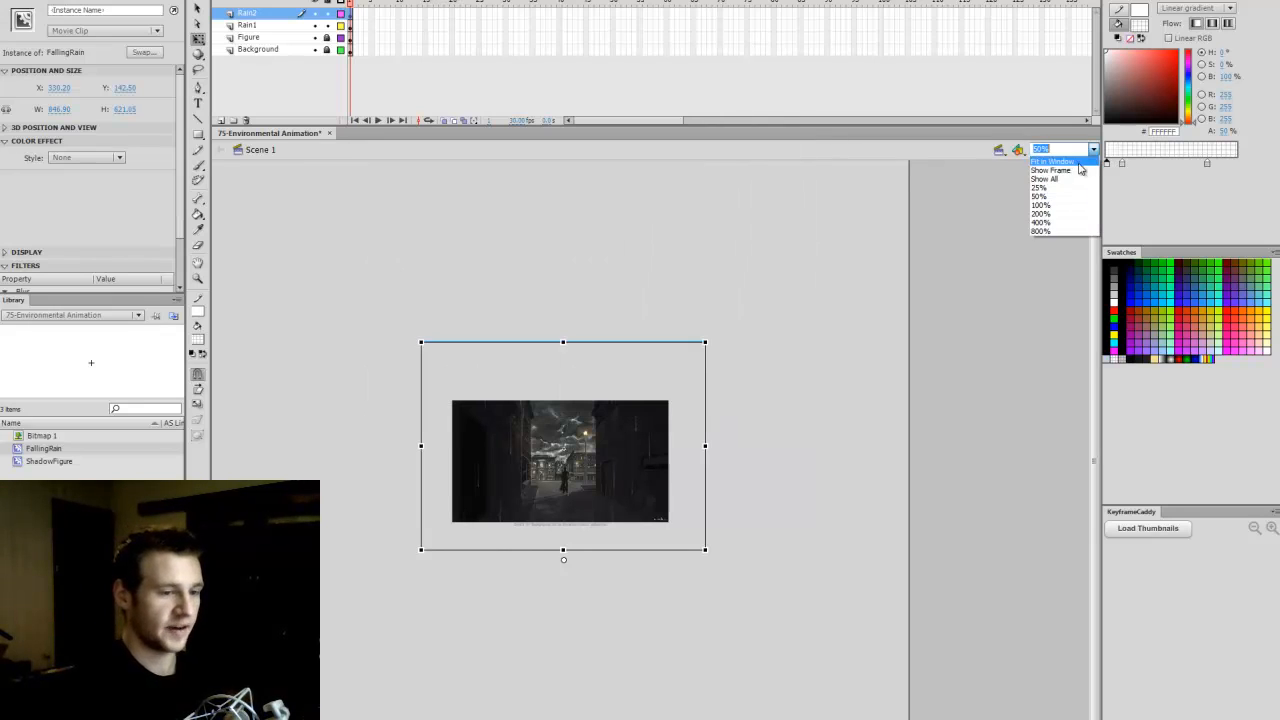
click(1036, 176)
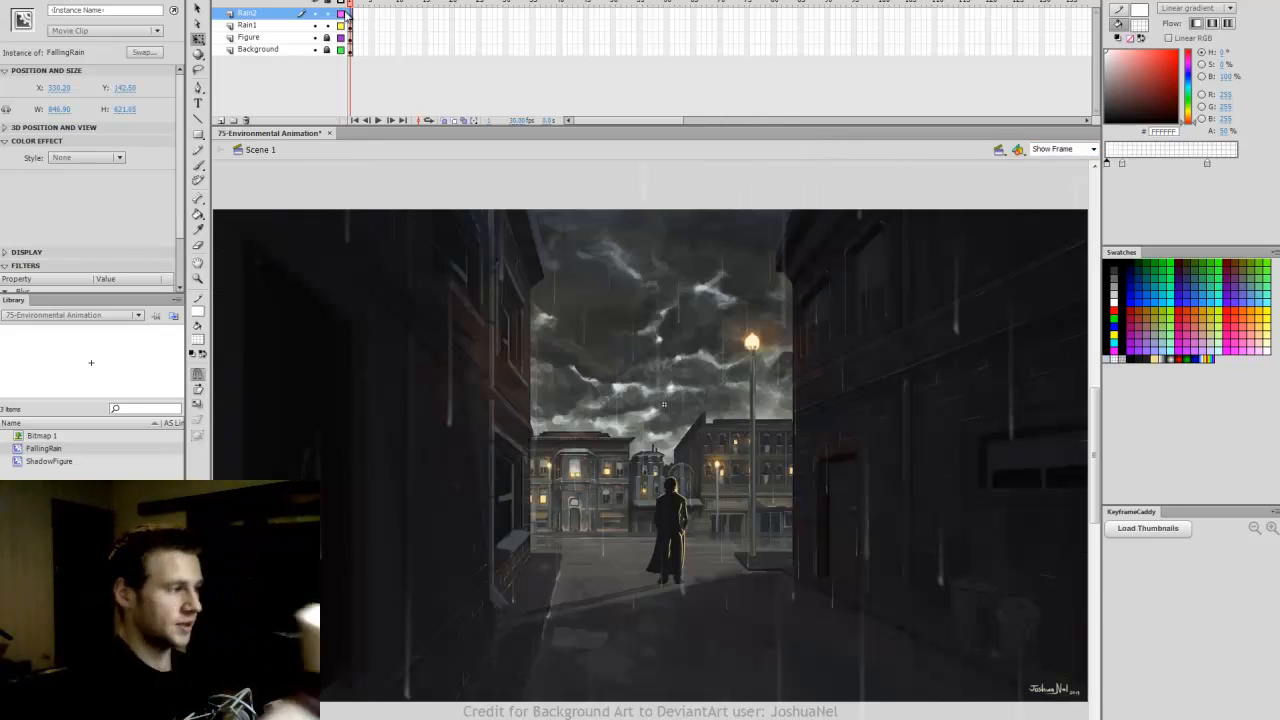
Step: Rename the uppermost rain layer as Rain1 and the rain layer directly beneath it as Rain2
click(266, 25)
double_click(256, 13)
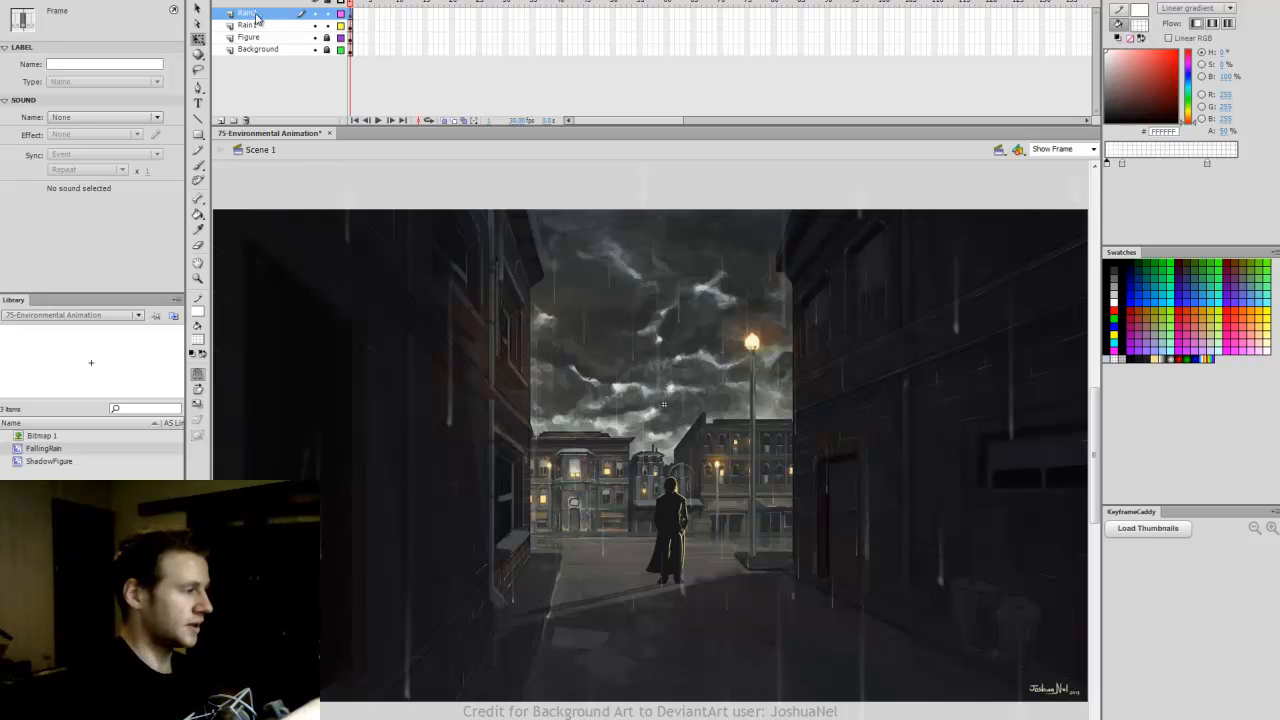
text(1)
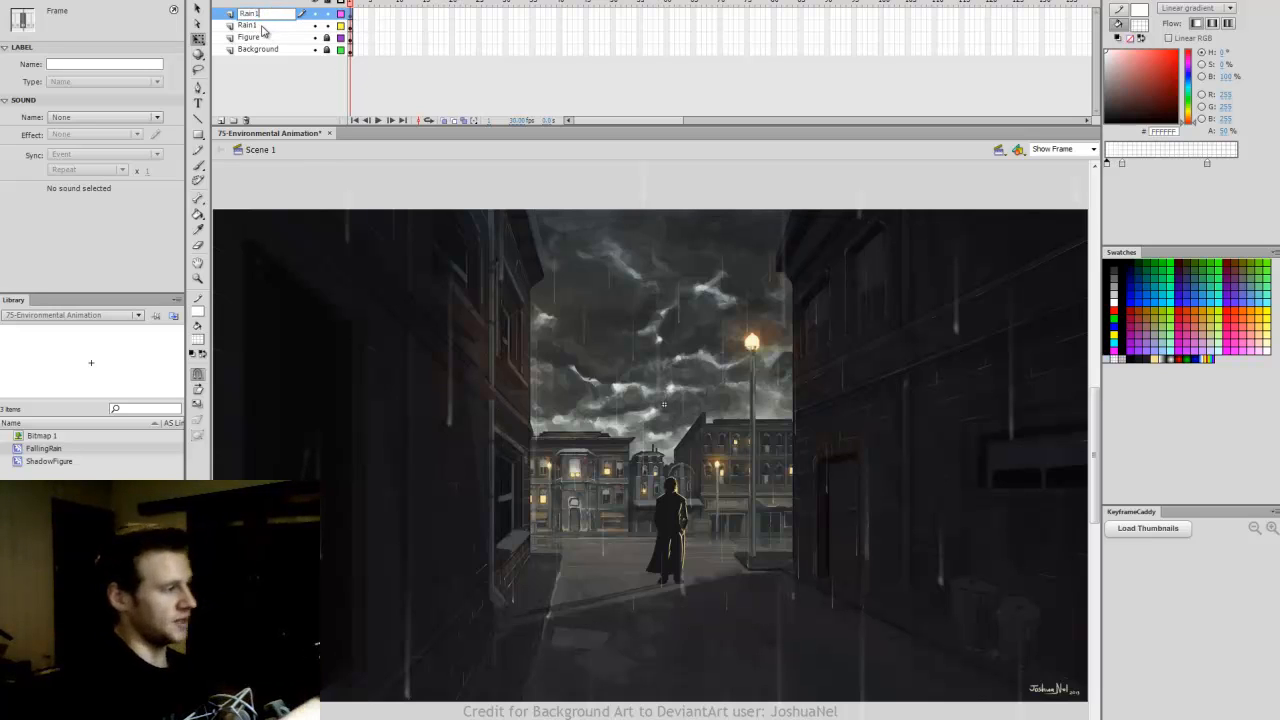
double_click(260, 26)
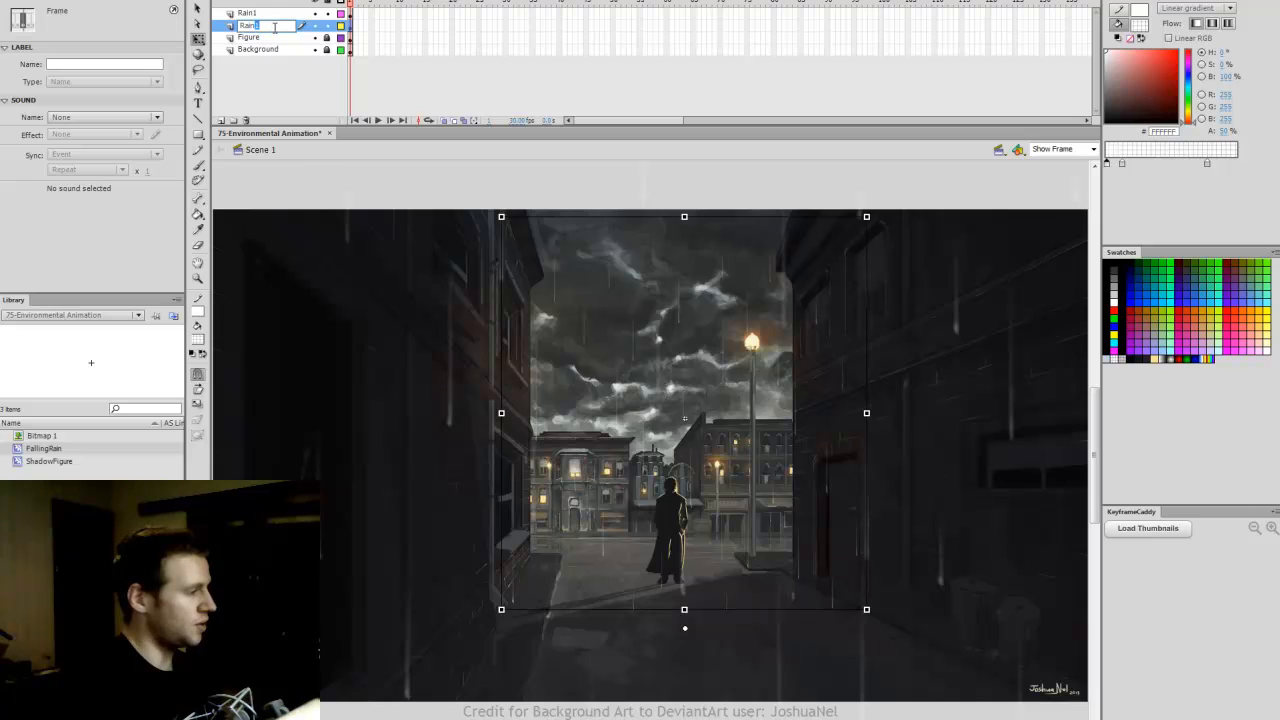
key(Return)
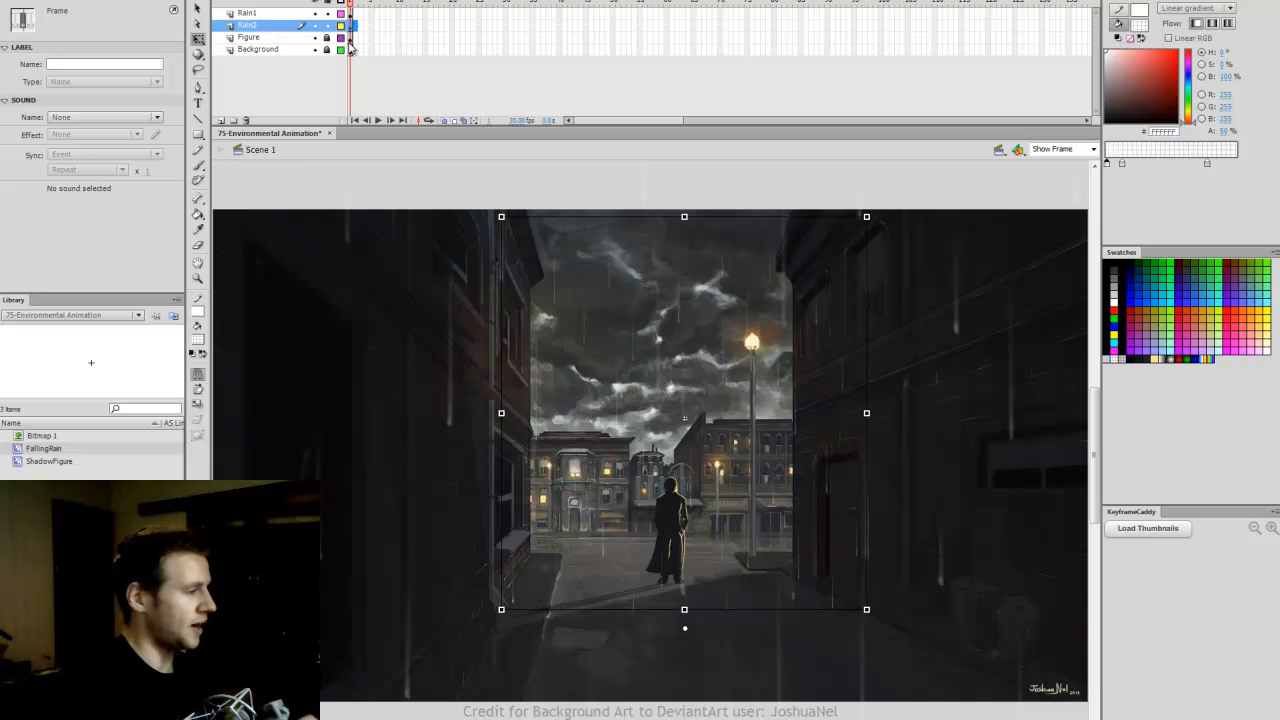
Step: Place a copy of the Rain2 clip on a new layer above the Figure layer and name that layer Rain3
click(250, 37)
click(222, 121)
click(350, 38)
key(ctrl+alt+v)
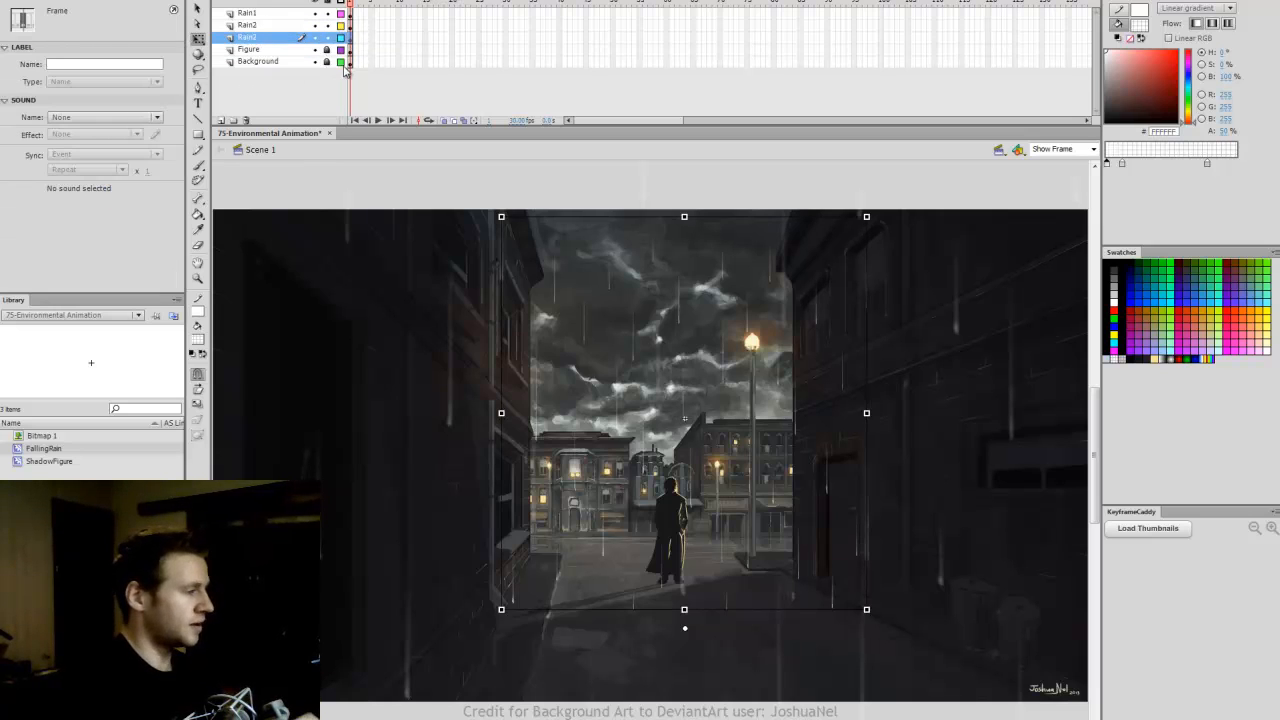
double_click(259, 38)
key(Return)
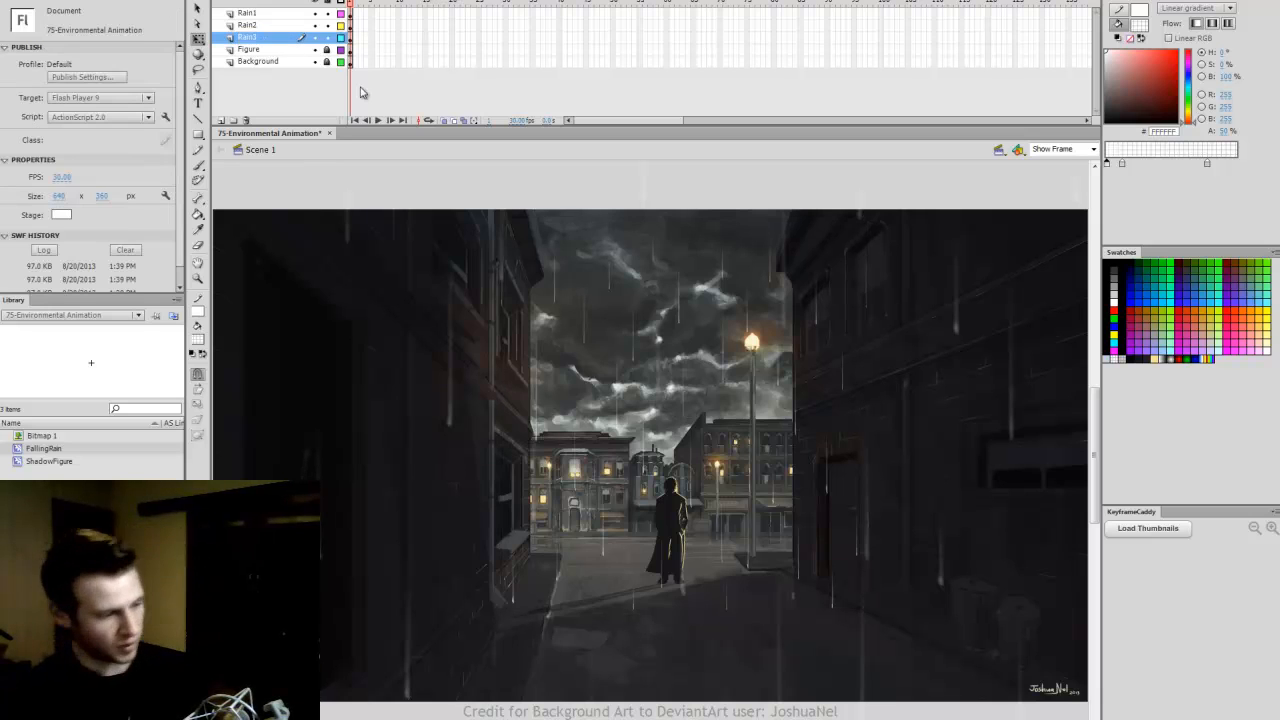
Step: Shrink the Rain3 clip to about 172 × 265 px and place it over the opening between the buildings
click(363, 36)
drag(866, 216, 801, 365)
drag(748, 470, 723, 409)
drag(659, 304, 660, 190)
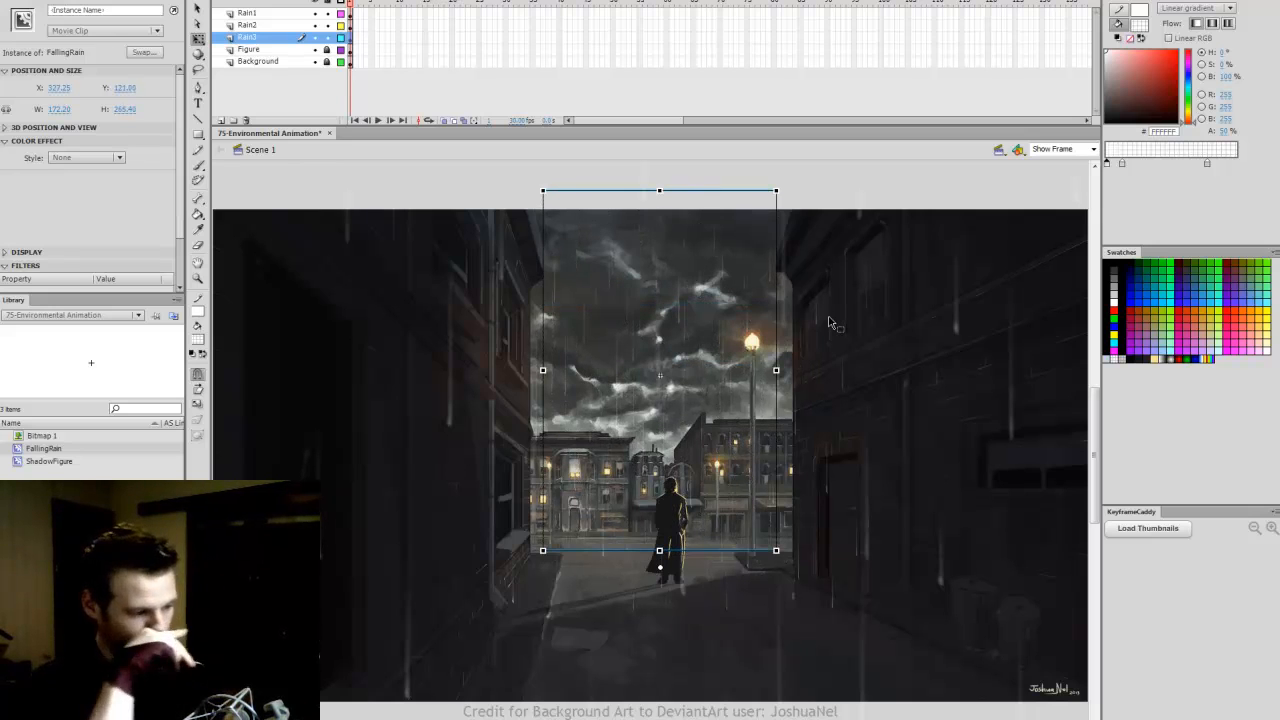
Step: With the Rain1 and Rain2 layers hidden, duplicate the small Rain3 clip and flip the copy horizontally
drag(314, 13, 314, 26)
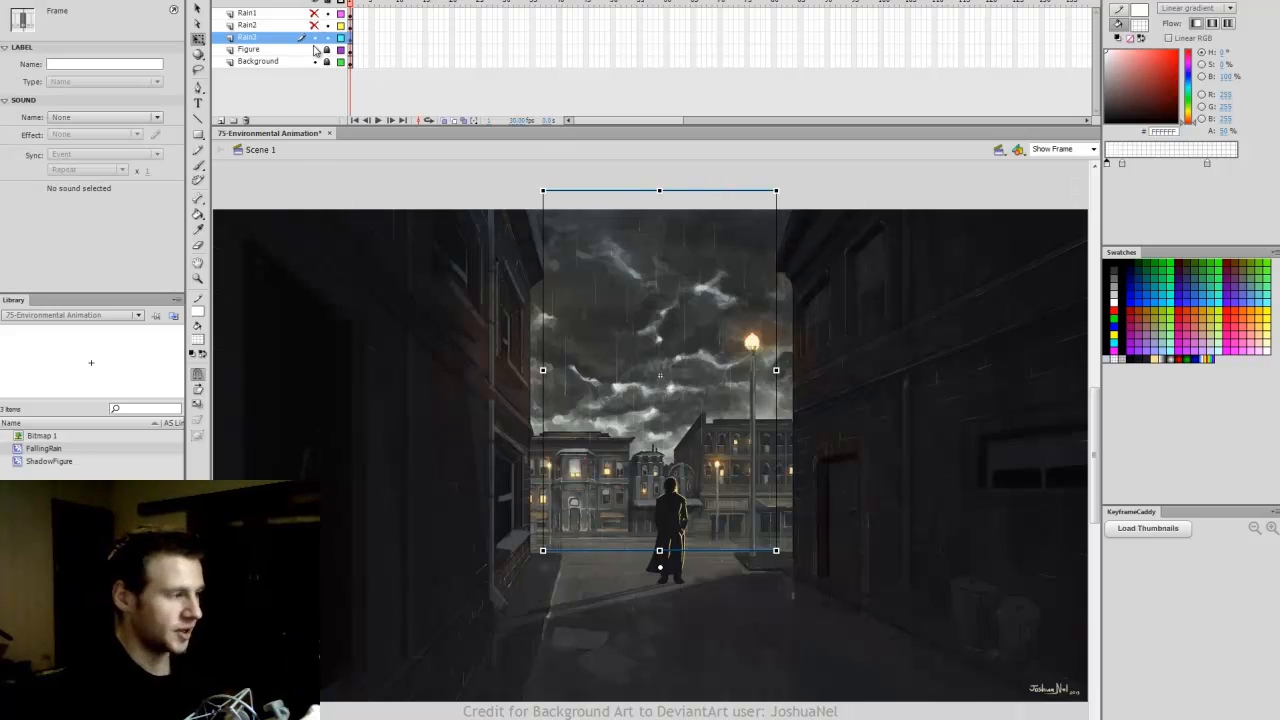
click(742, 189)
drag(710, 231, 700, 317)
click(215, 2)
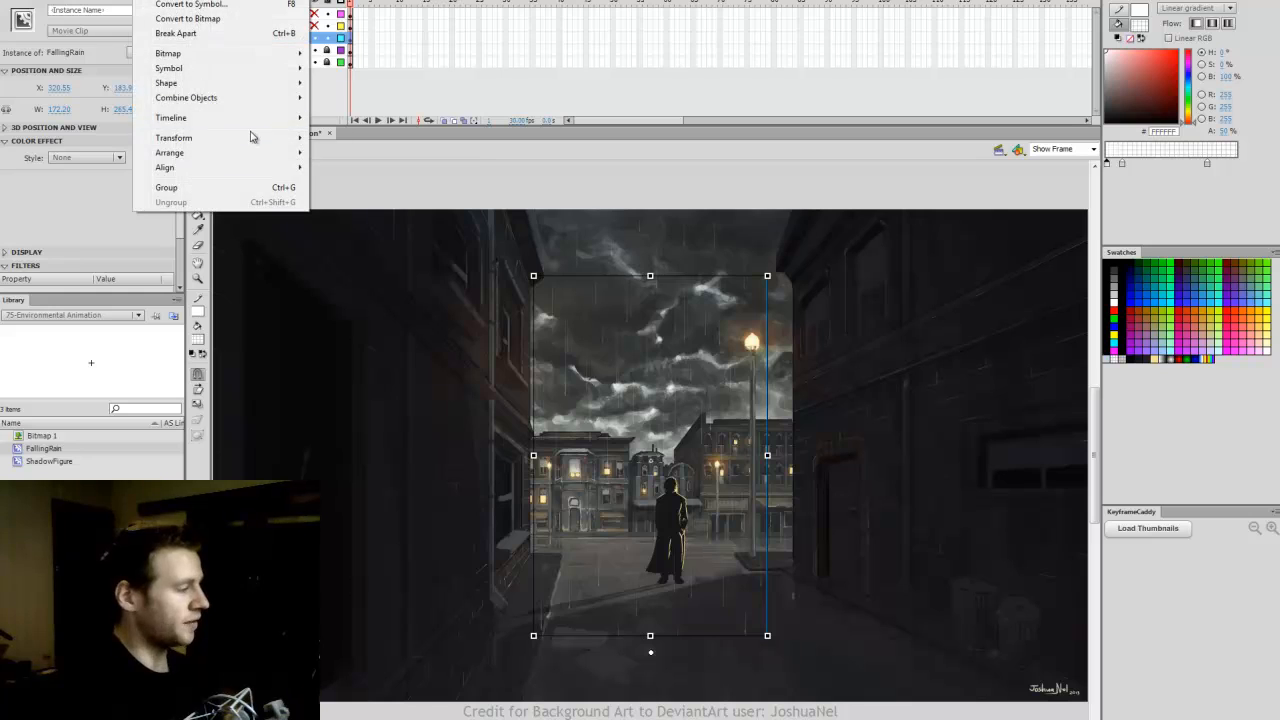
mouse_move(249, 134)
click(400, 281)
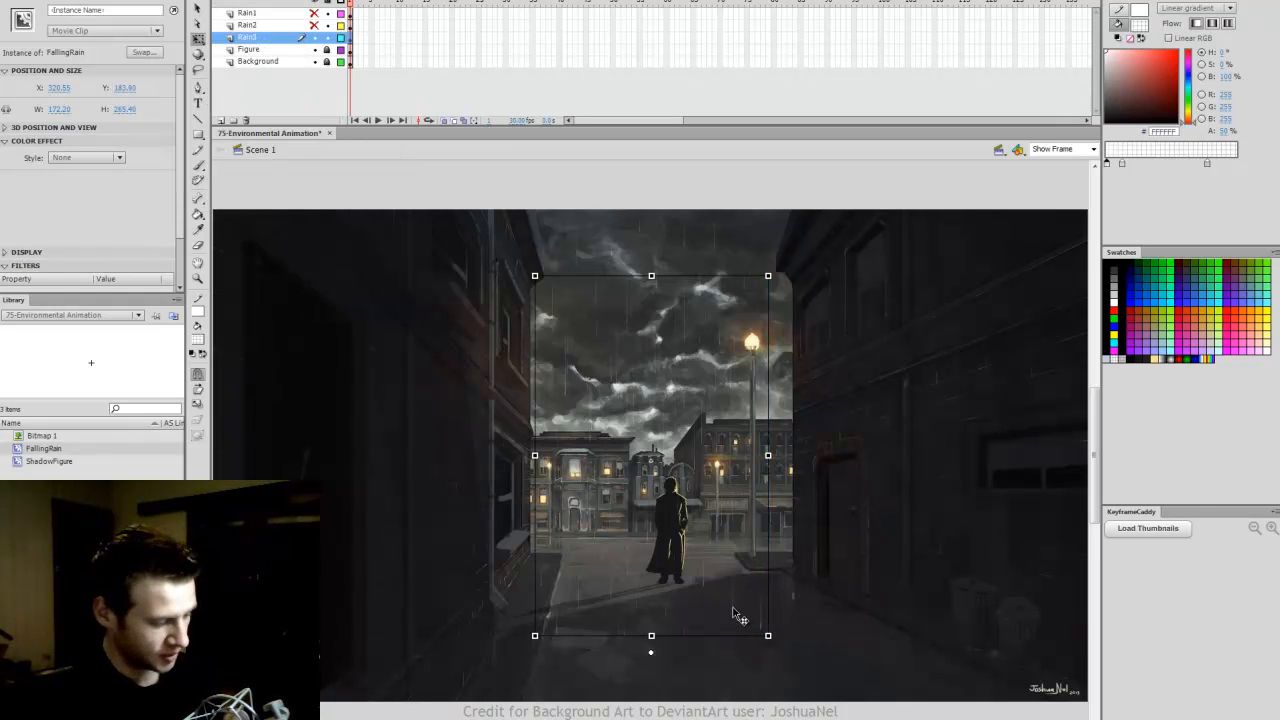
Step: Move the flipped rain copy up over the original small clip and make the Rain1 and Rain2 layers visible again
drag(733, 614, 746, 537)
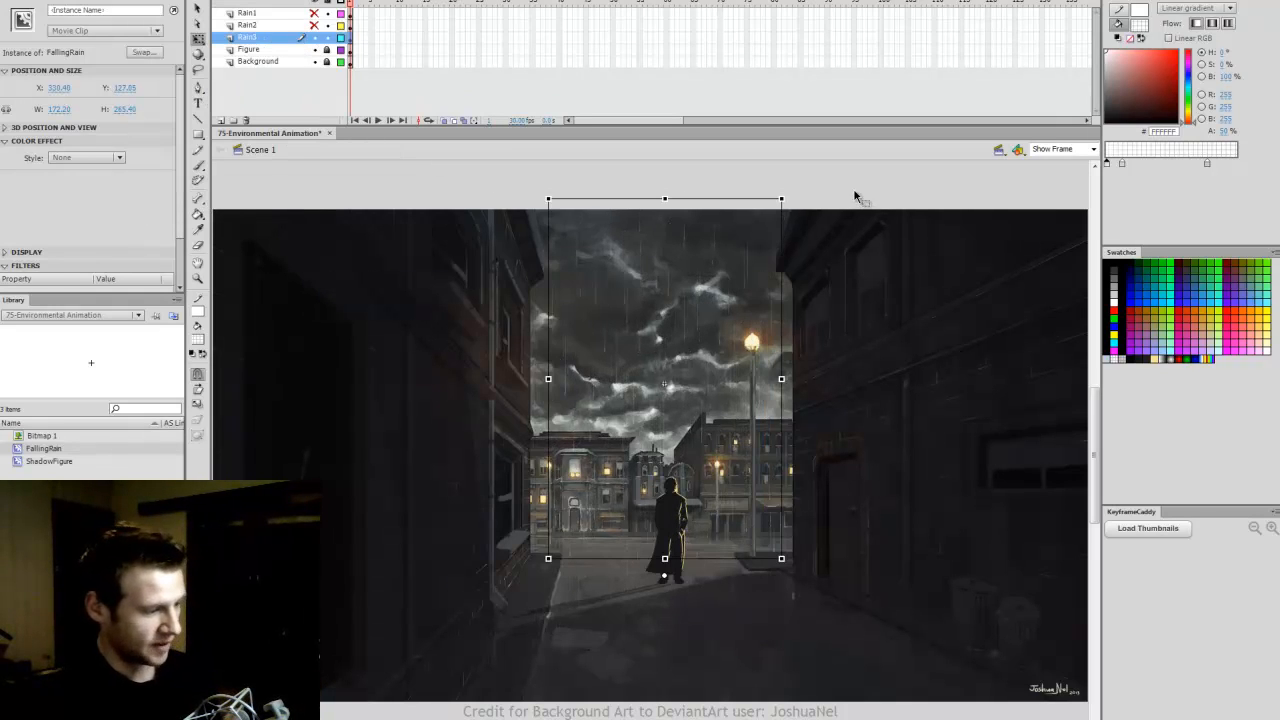
click(855, 196)
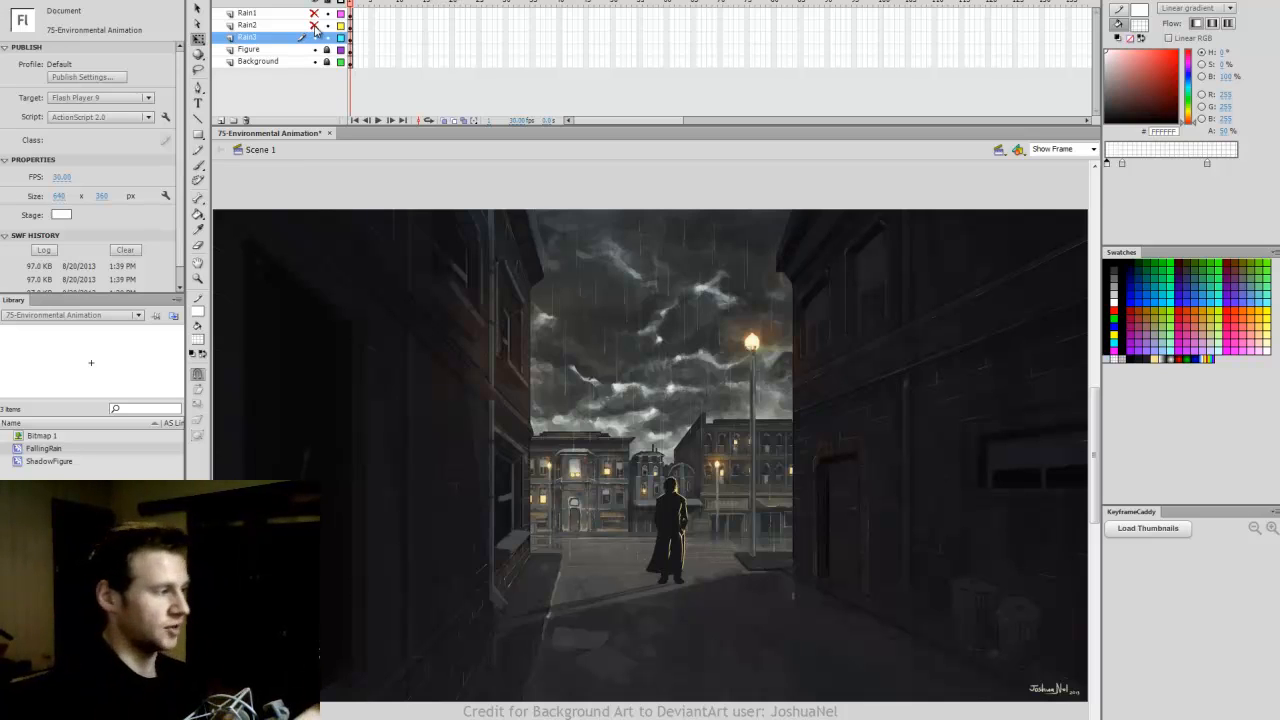
drag(313, 26, 314, 13)
Step: Test the movie with the distant rain added and save the file
key(ctrl+Return)
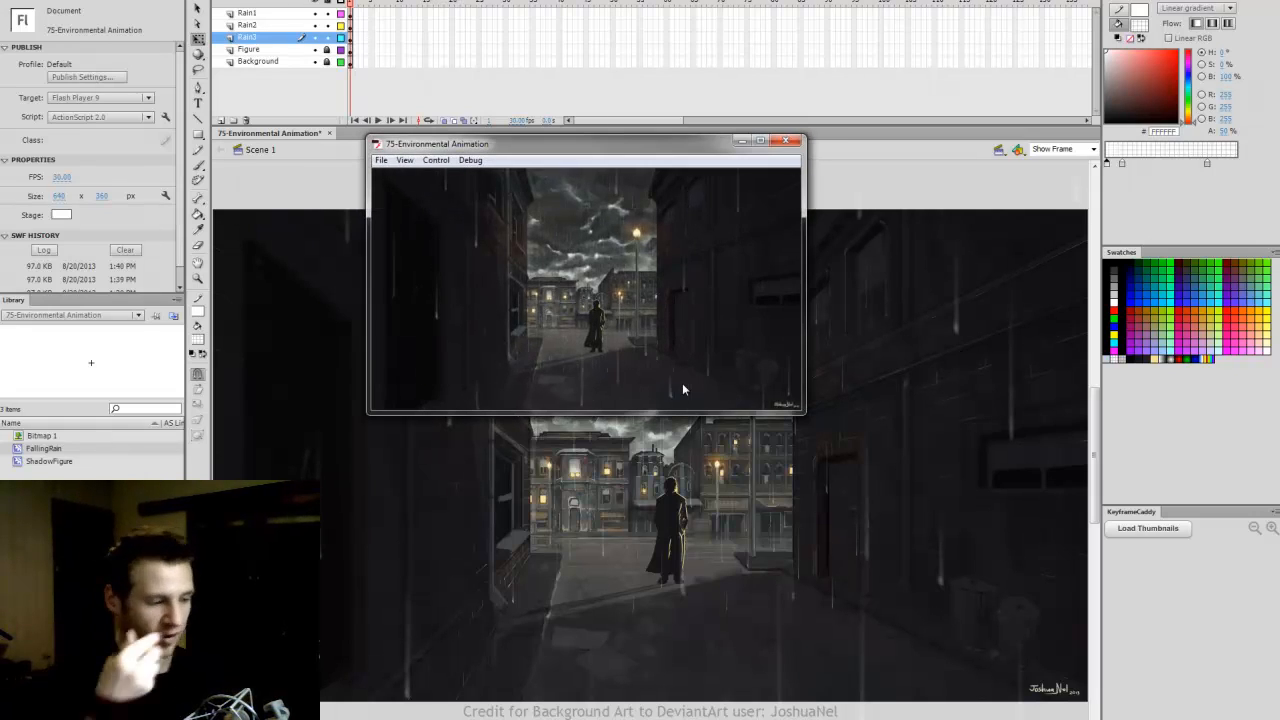
click(786, 141)
key(ctrl+s)
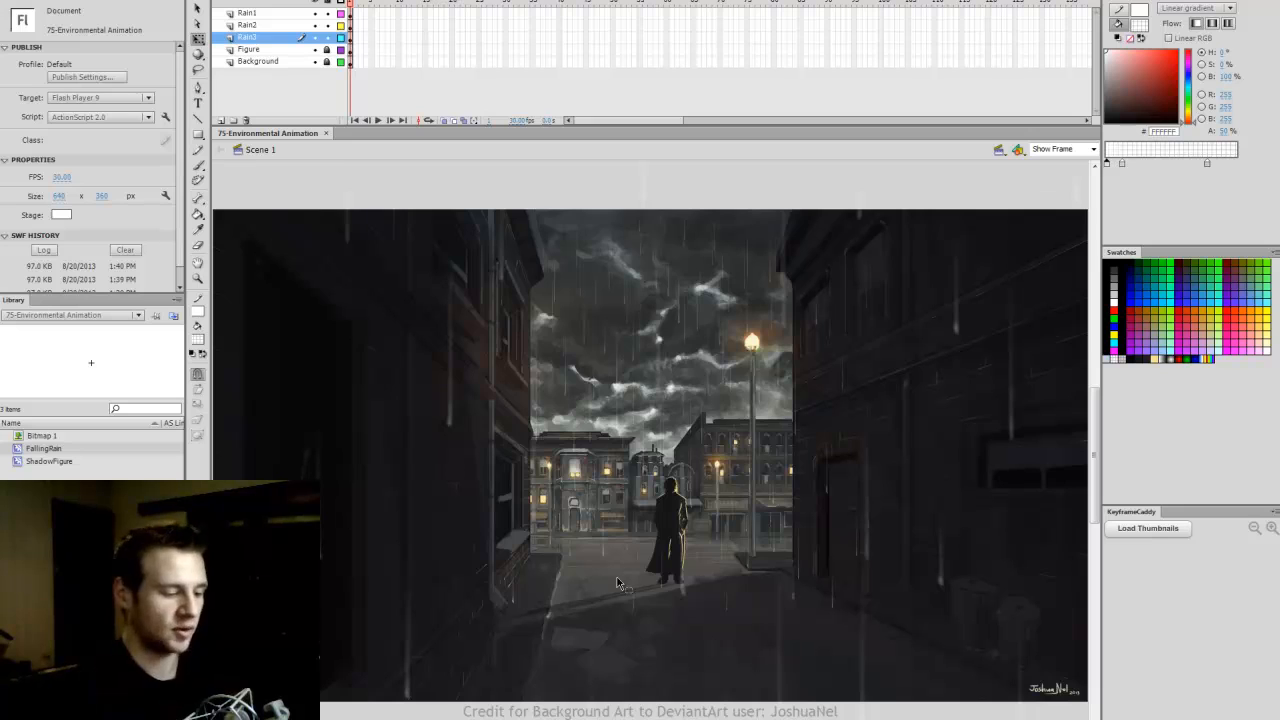
Step: Try to skew only the foreground Rain1 clip sideways with the stage at 140% zoom, and undo the skew
click(1095, 151)
click(1064, 170)
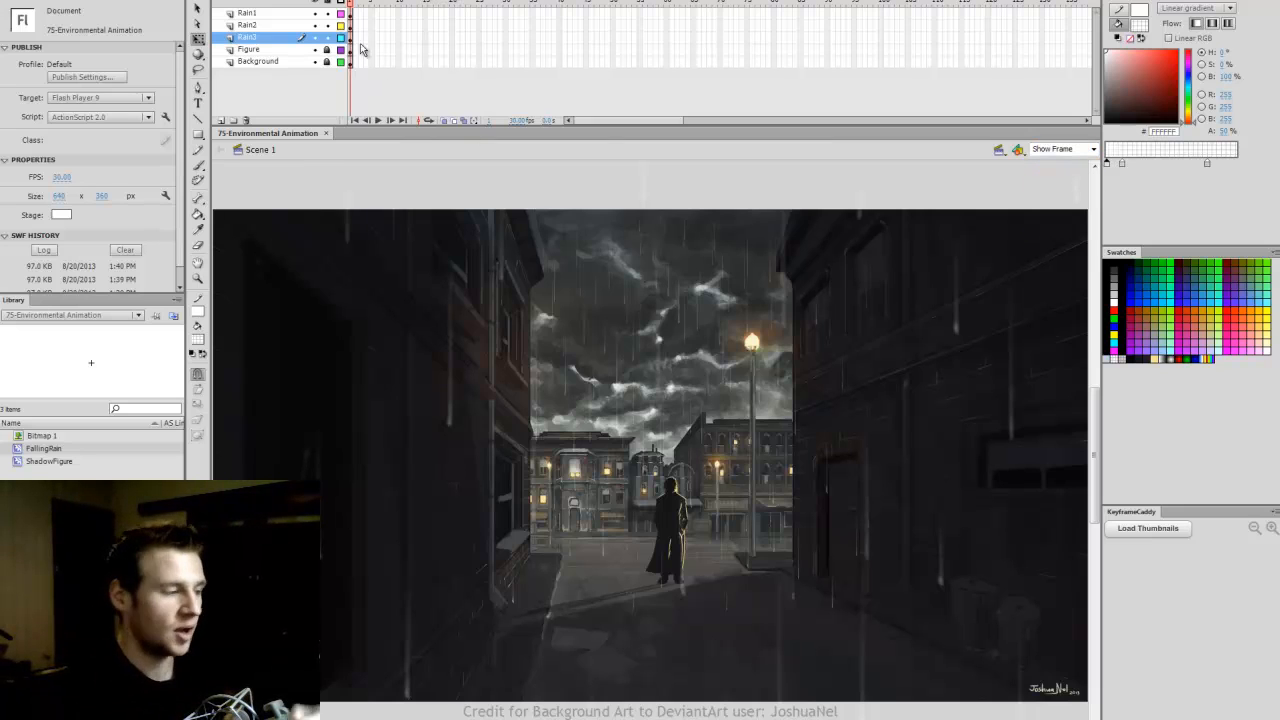
click(354, 14)
click(1094, 150)
click(1077, 149)
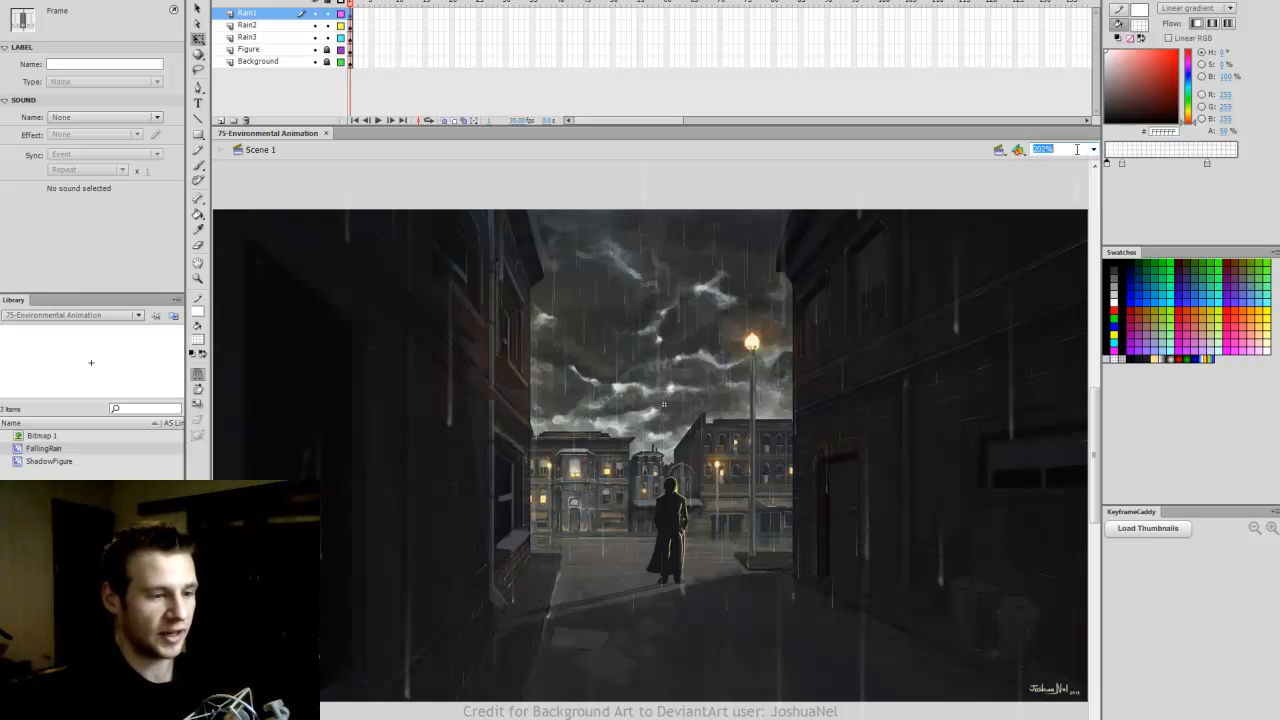
text(140)
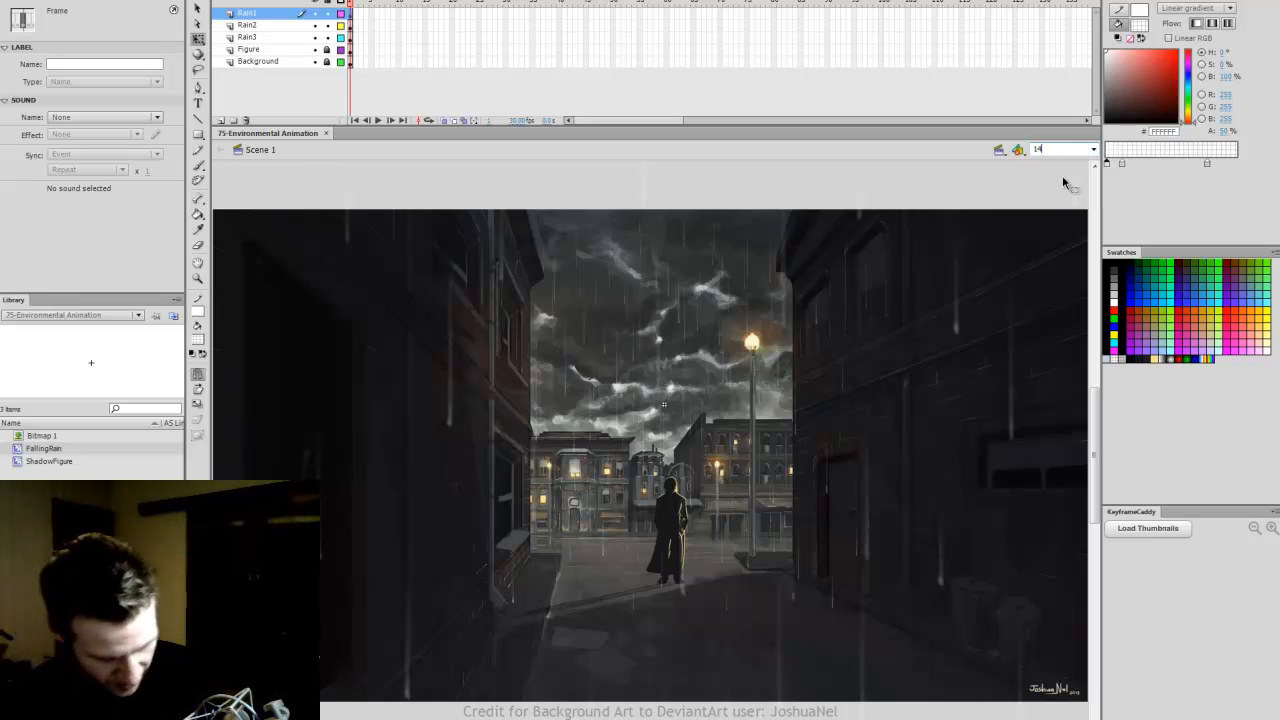
key(Return)
drag(1096, 436, 1096, 414)
click(714, 186)
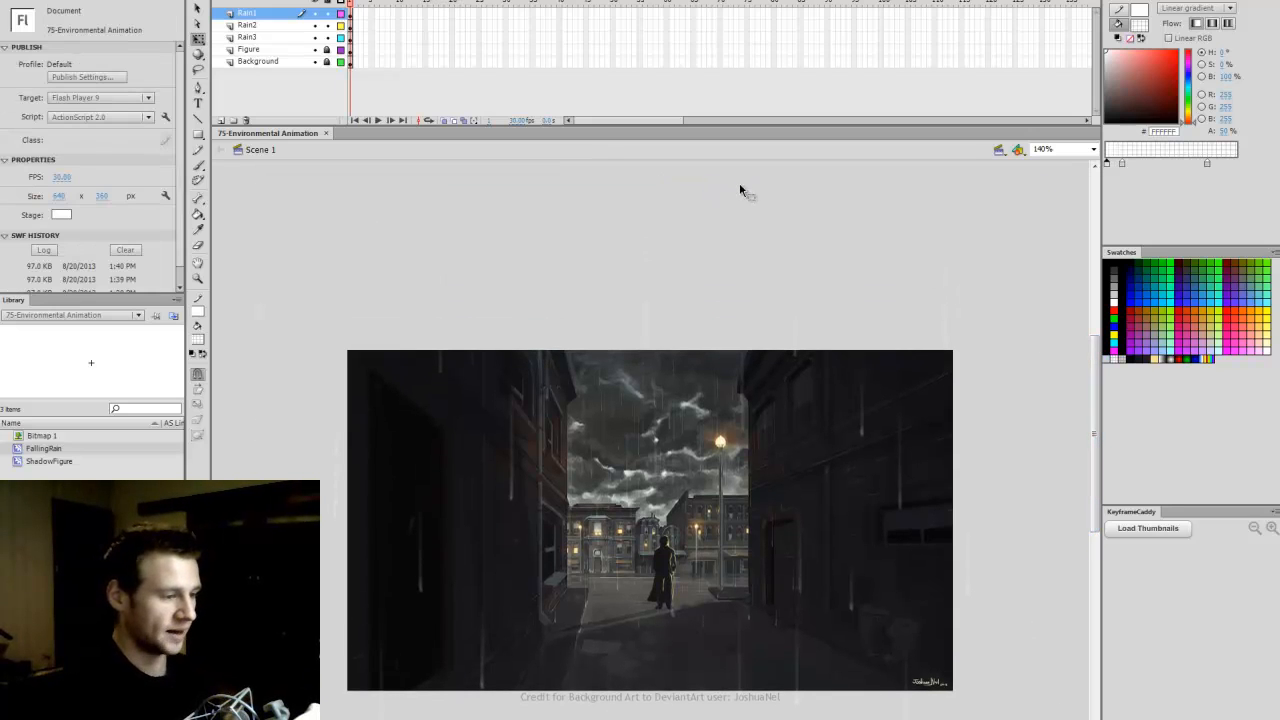
mouse_move(740, 184)
mouse_down()
mouse_move(666, 226)
mouse_move(705, 188)
mouse_move(797, 197)
mouse_up()
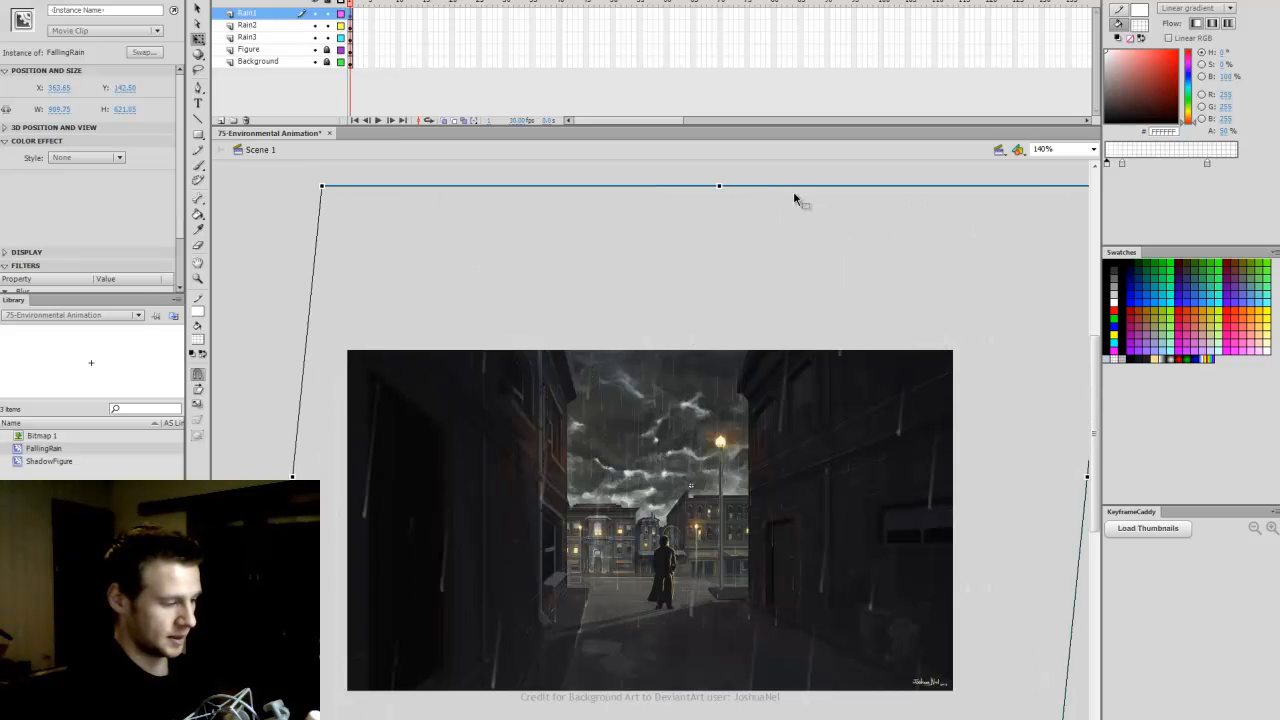
key(ctrl+z)
Step: Skew the clips on Rain1, Rain2 and Rain3 together so the rain slants, and shift them left to about X -121.75
drag(350, 13, 350, 38)
drag(746, 184, 831, 185)
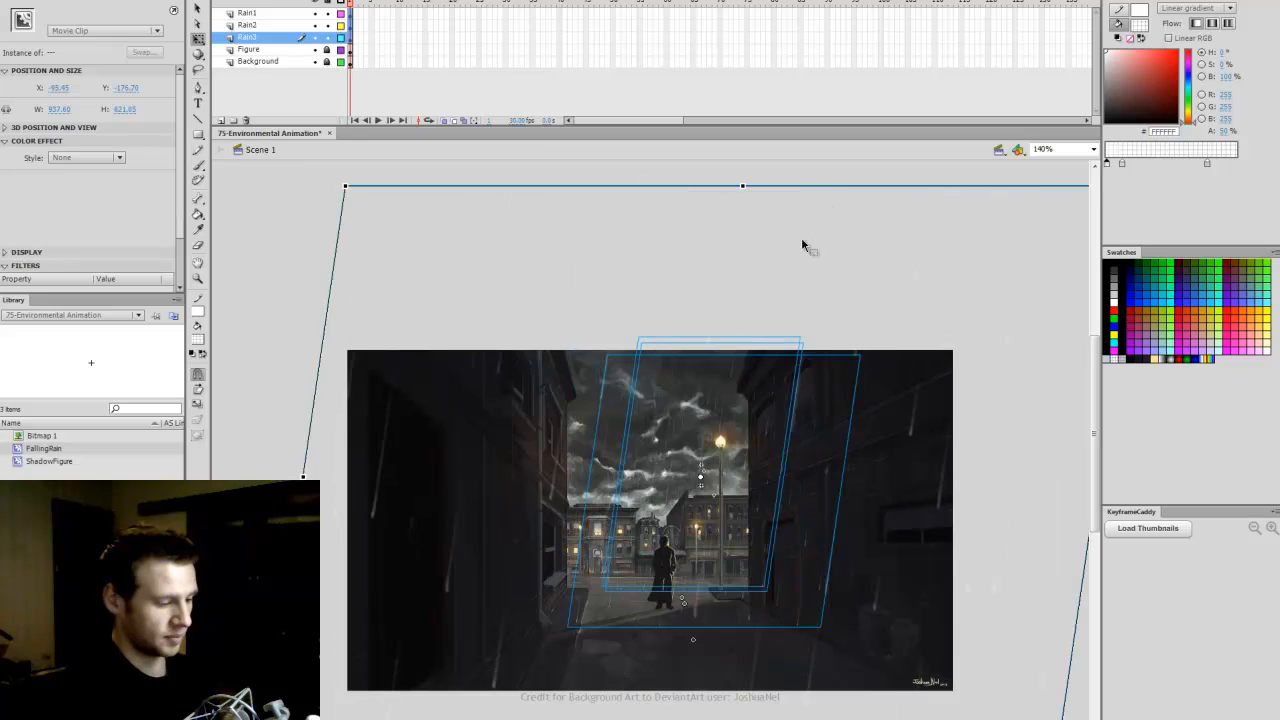
drag(731, 418, 712, 421)
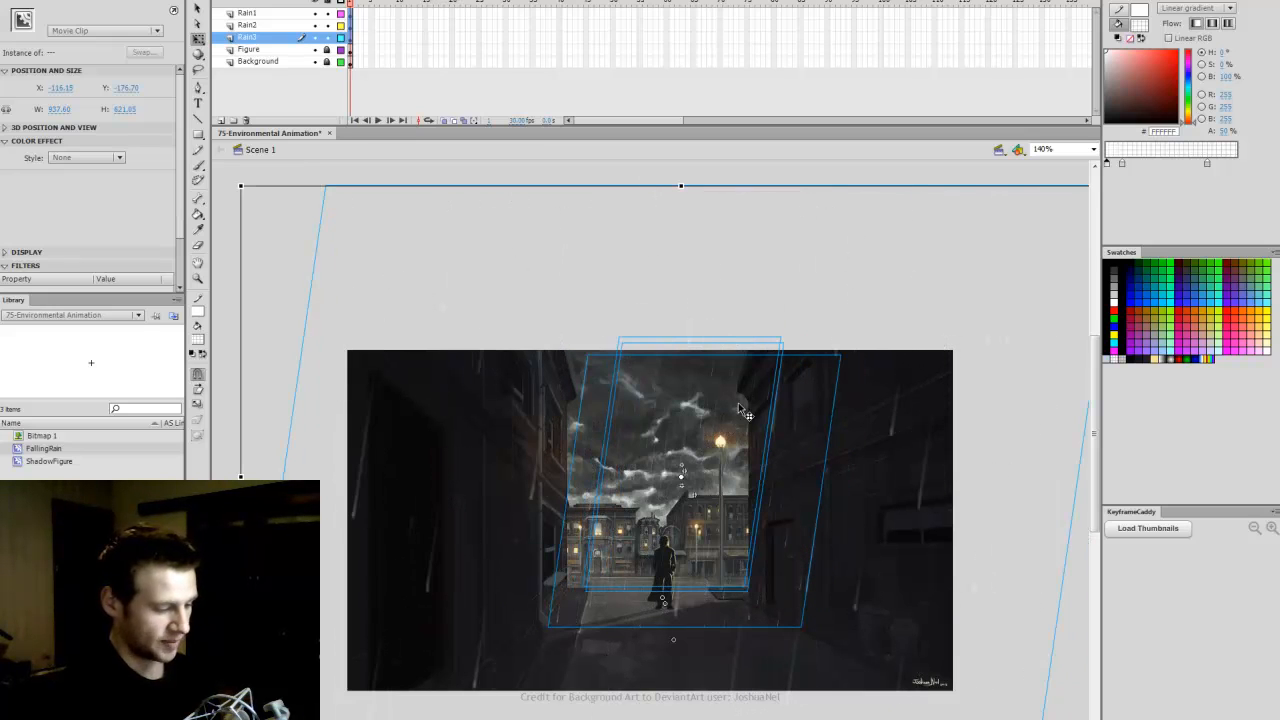
key(Left)
key(Left)
key(Left)
key(Left)
key(Left)
Step: Test the movie with the slanted rain and deselect the rain clips
key(ctrl+Return)
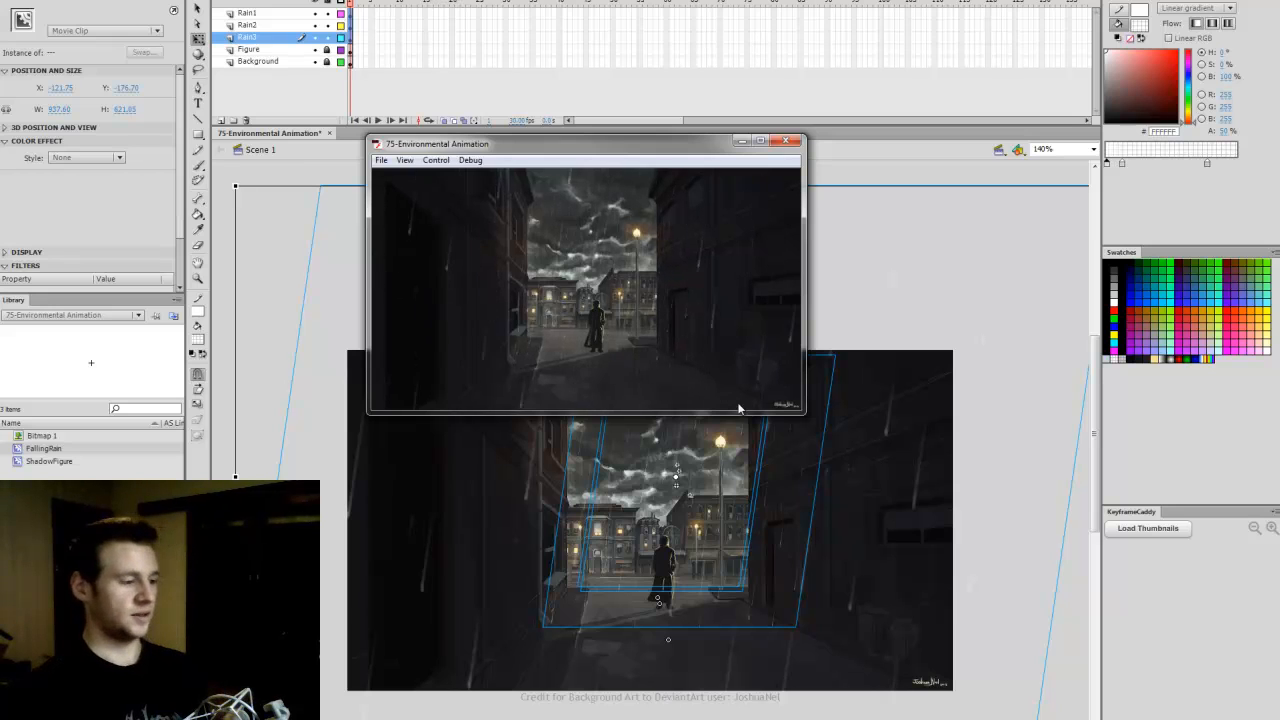
click(789, 141)
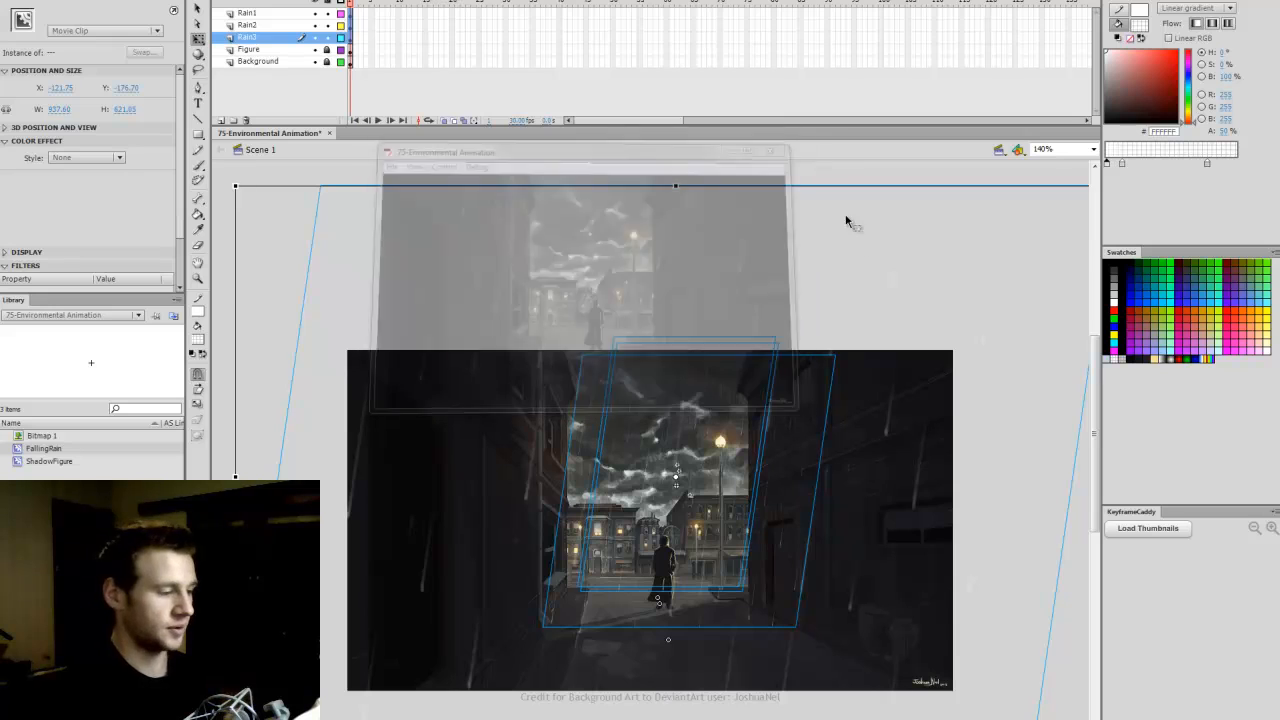
click(849, 245)
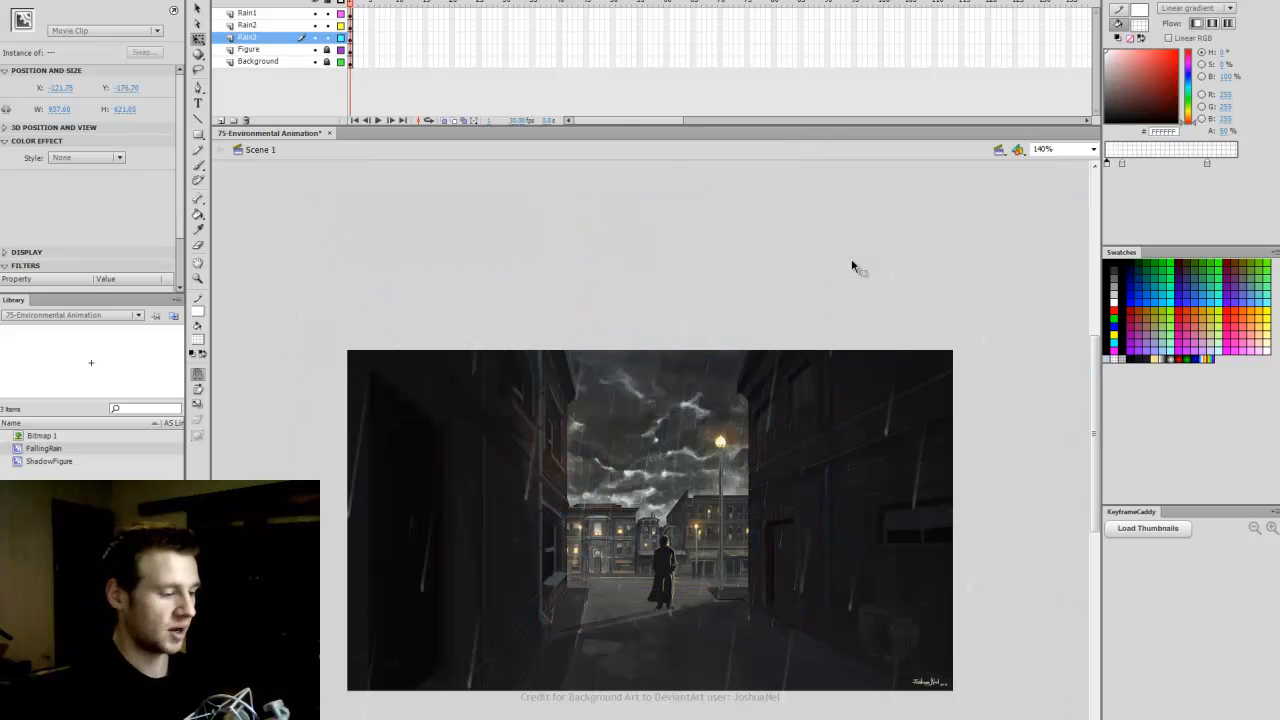
Step: Move the Figure layer above the Rain3 layer and save the file
click(350, 49)
drag(256, 50, 270, 35)
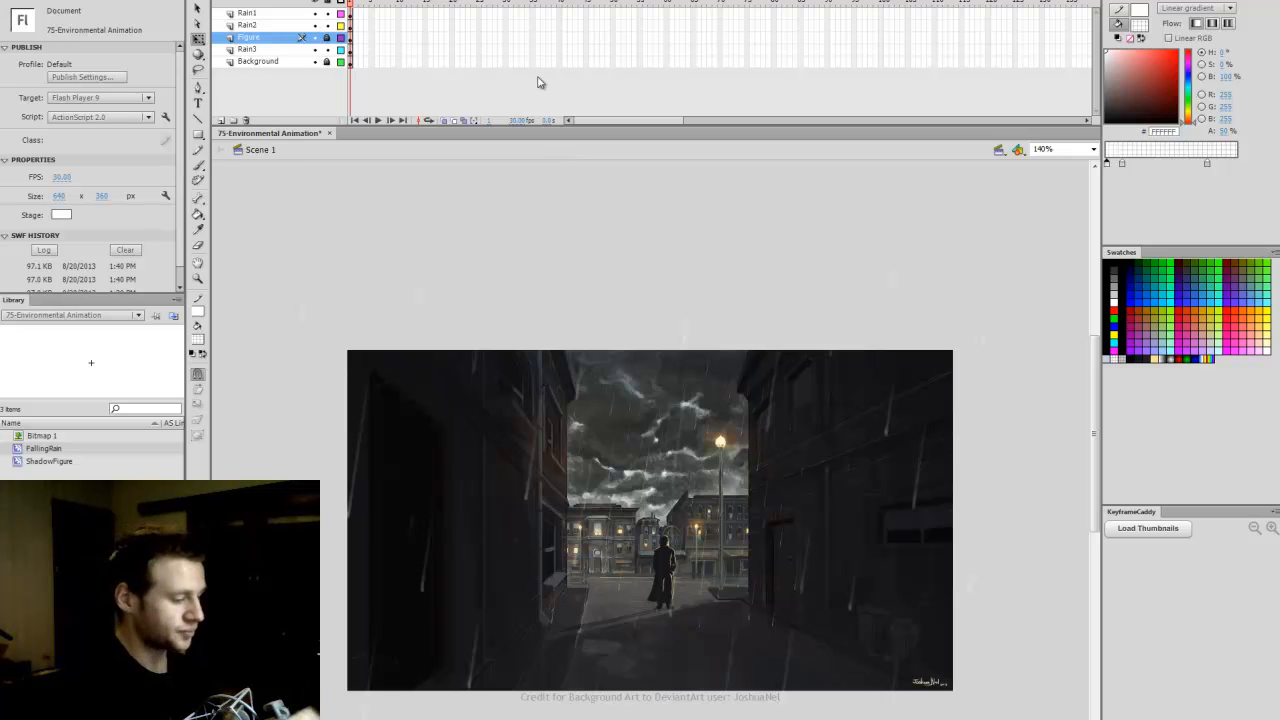
key(ctrl+s)
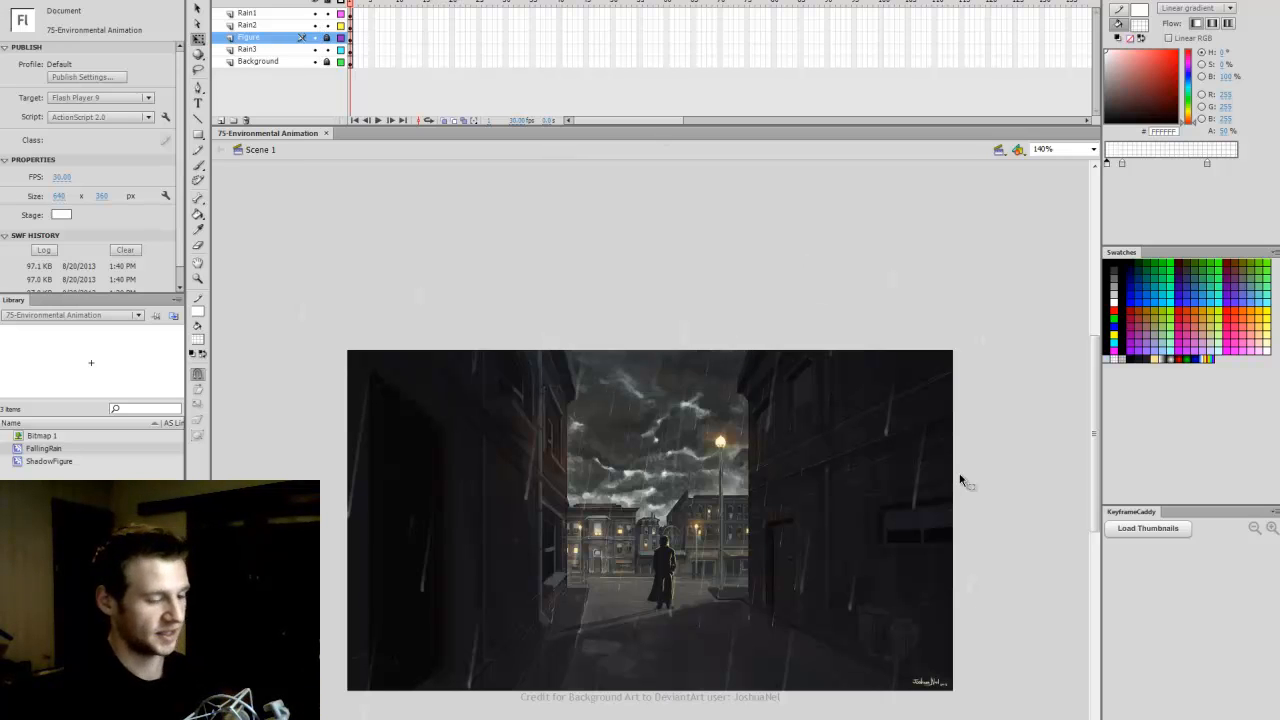
Step: Test the movie zoomed in on the shadow figure, and fit the stage view to the whole frame
key(ctrl+Return)
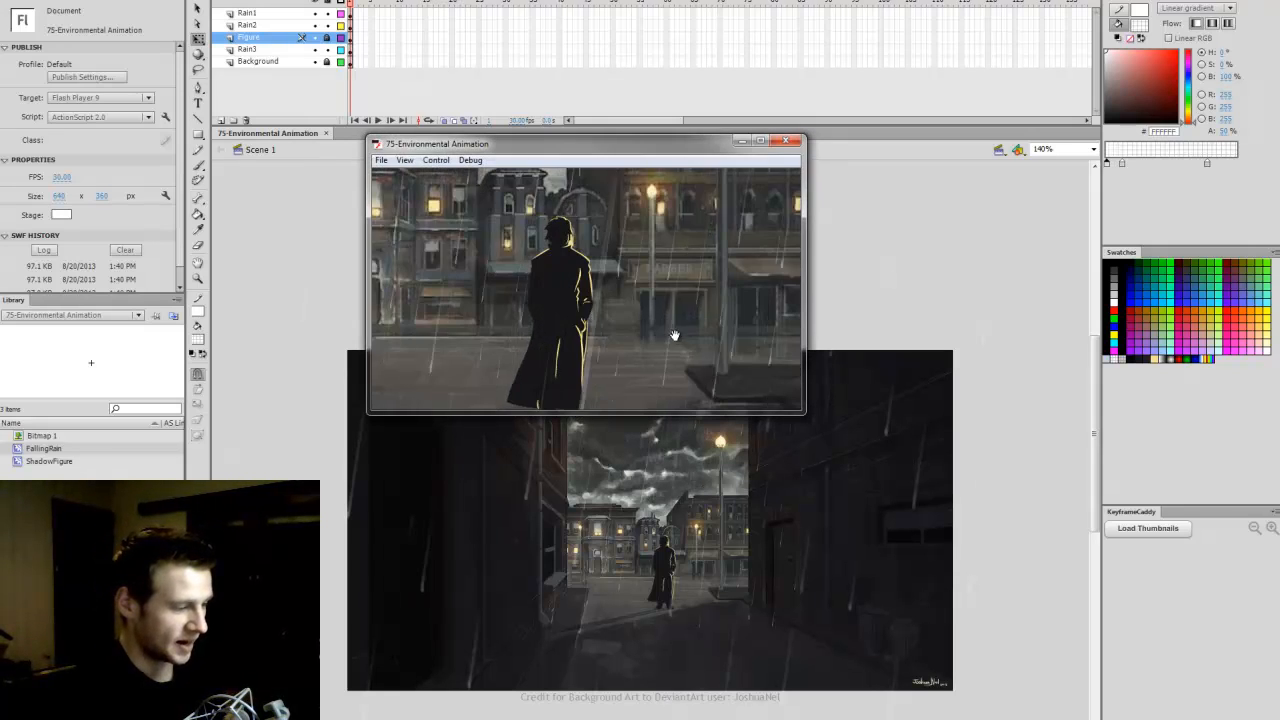
click(788, 140)
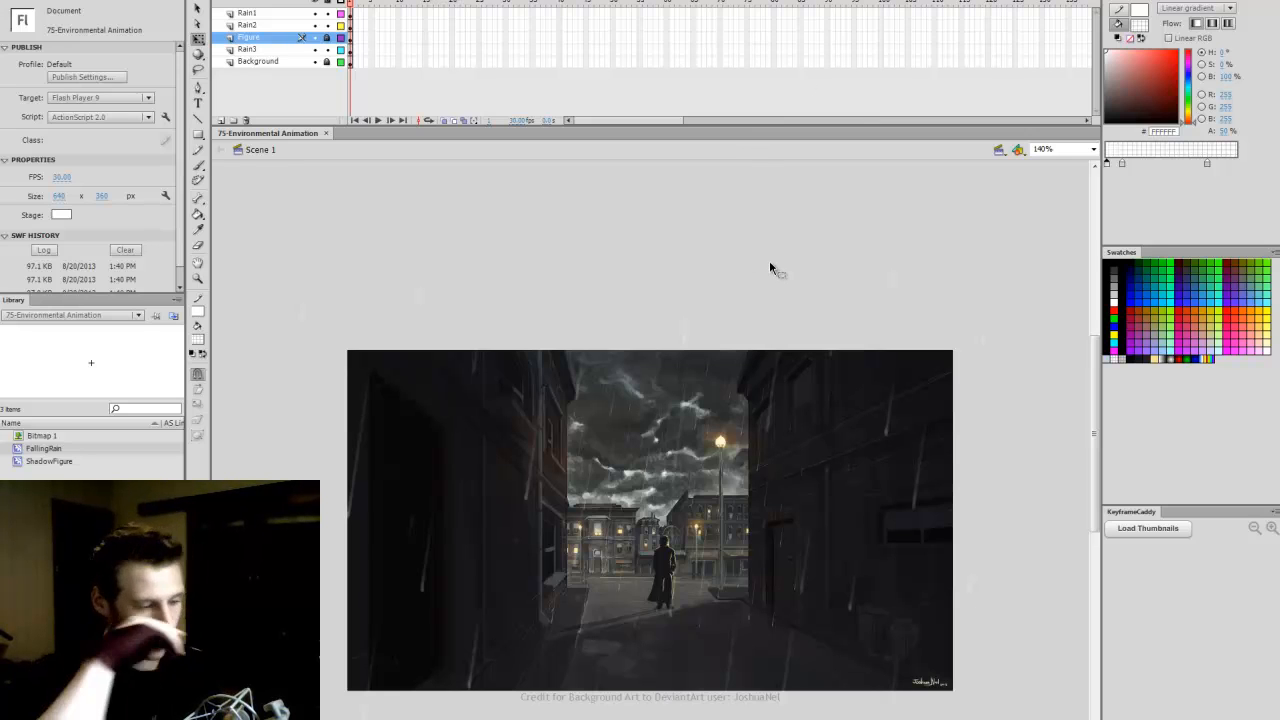
scroll(1075, 367, down, 1)
click(1090, 149)
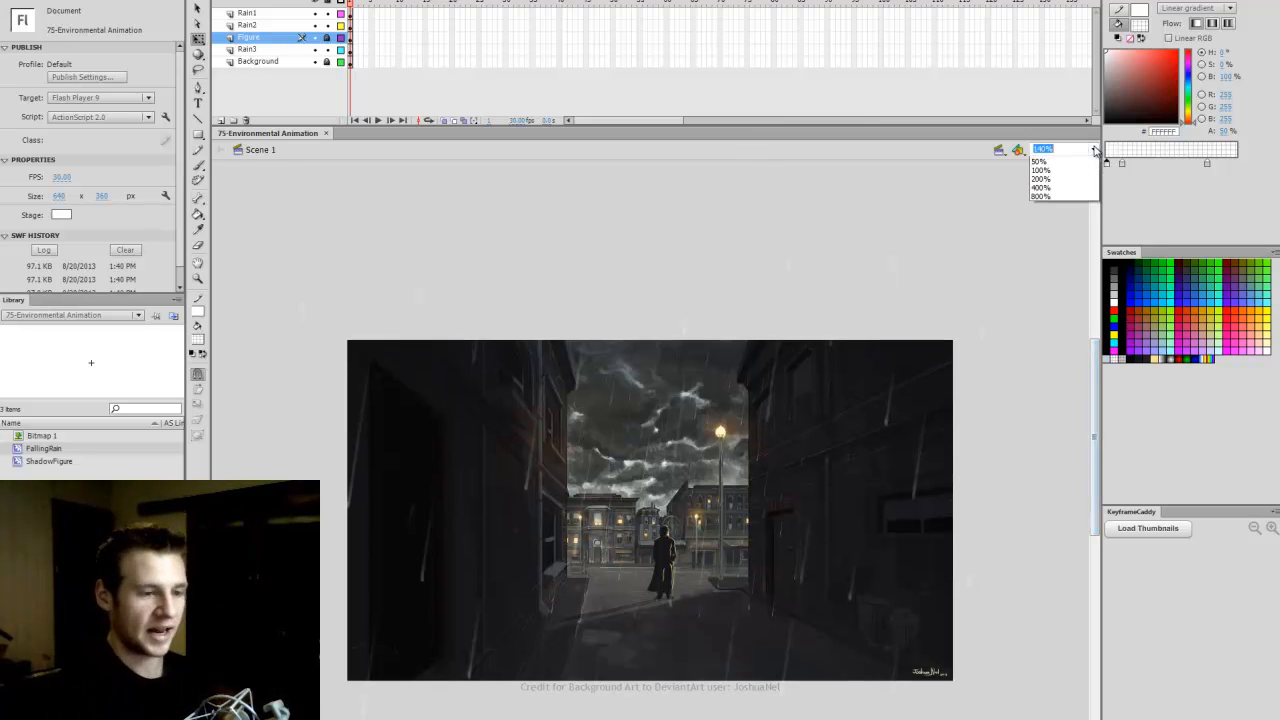
click(1045, 172)
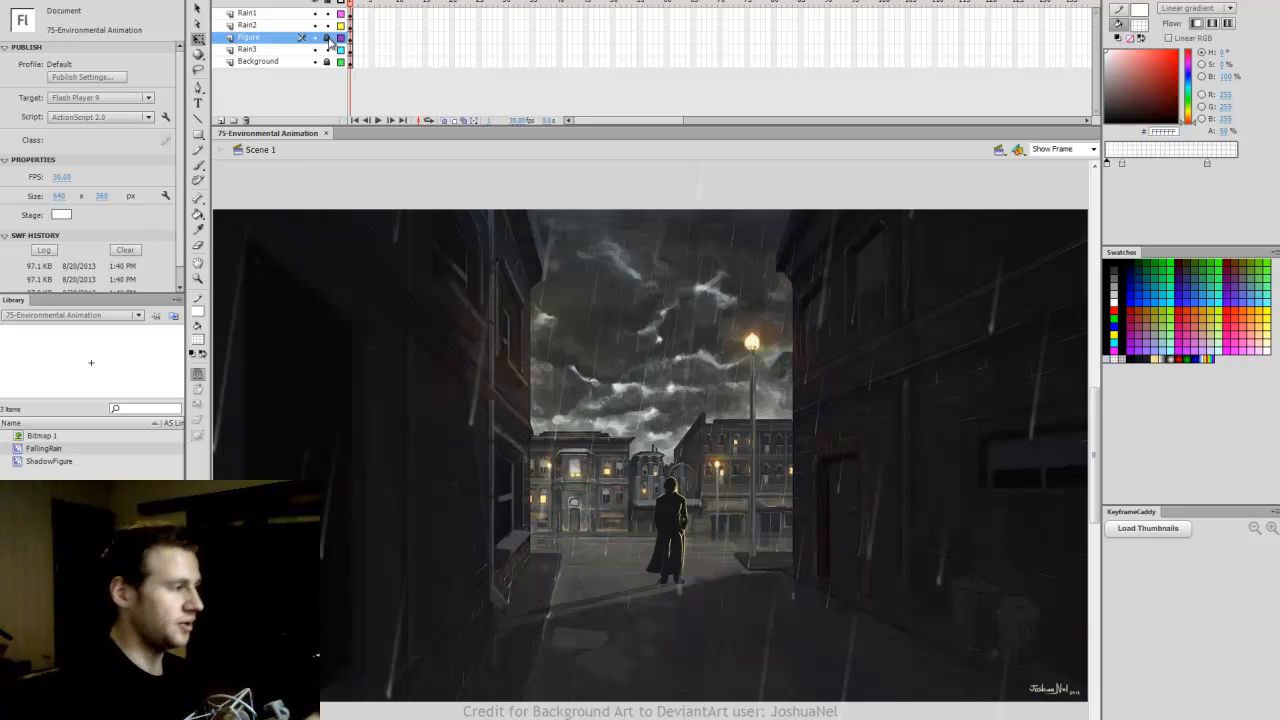
Step: Add a new layer directly above the Background layer and name it RainHit
click(268, 62)
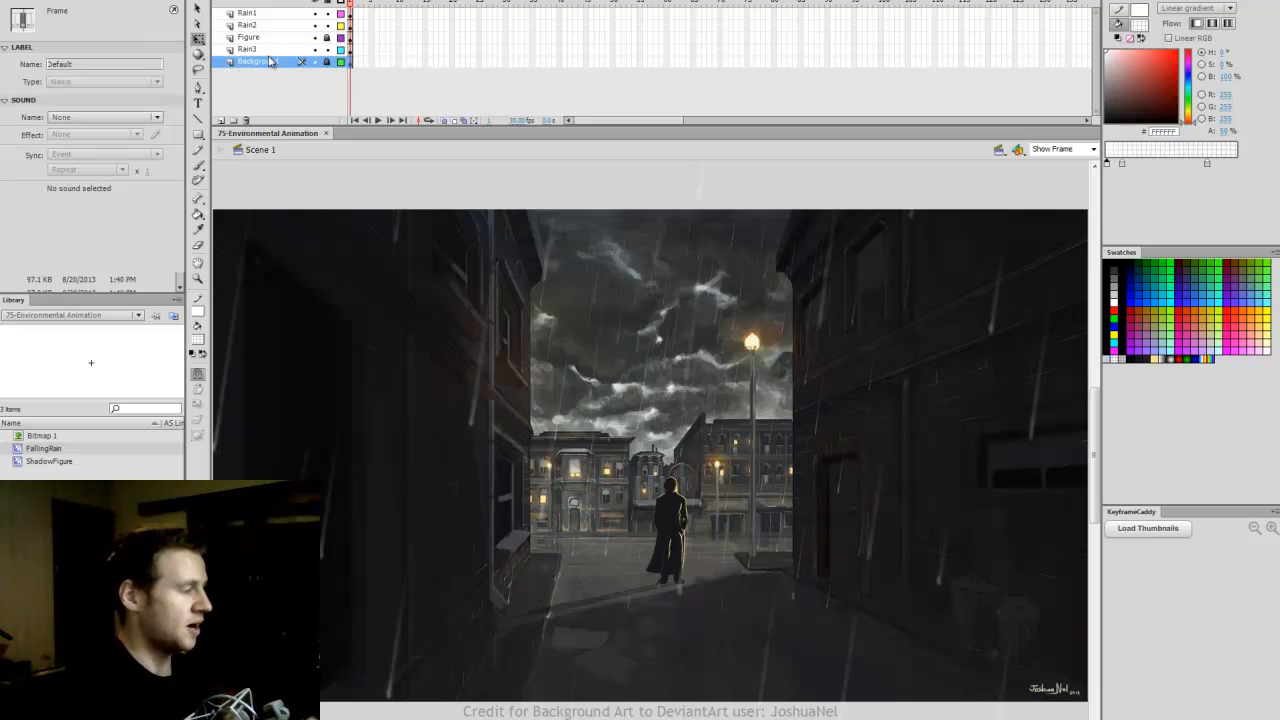
click(674, 191)
key(ctrl+Return)
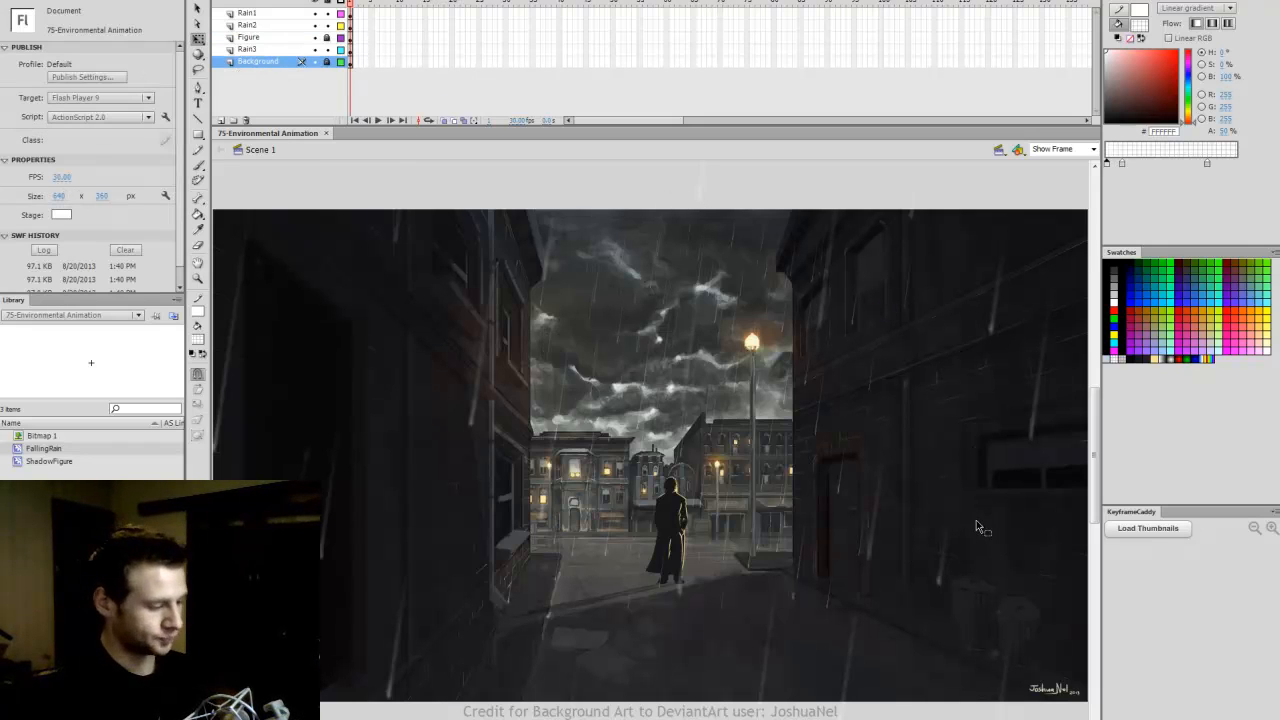
click(222, 120)
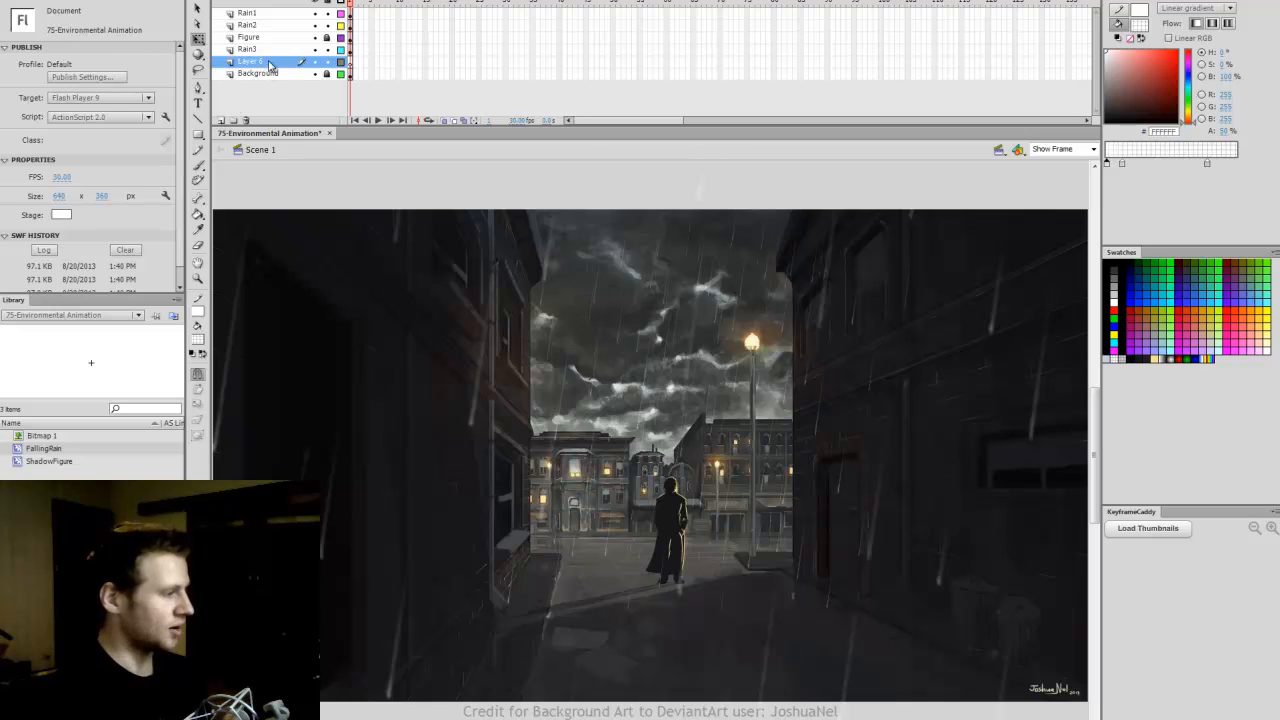
double_click(268, 62)
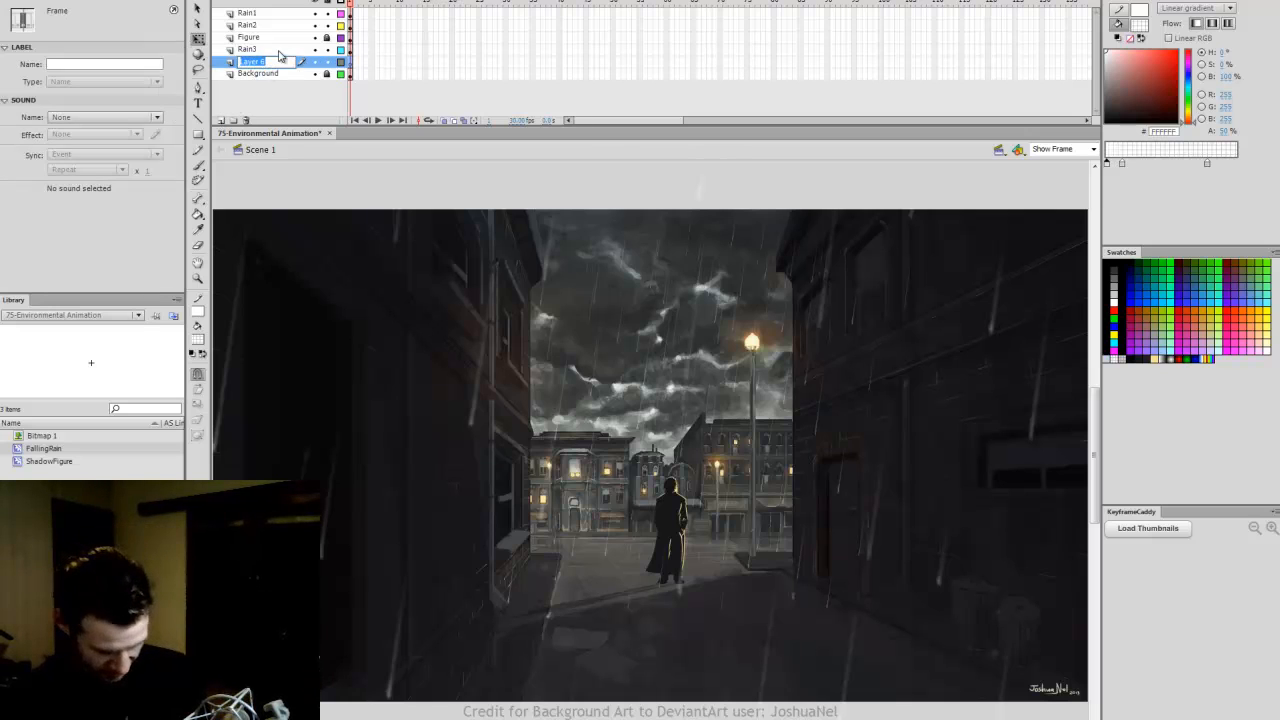
text(RainHit)
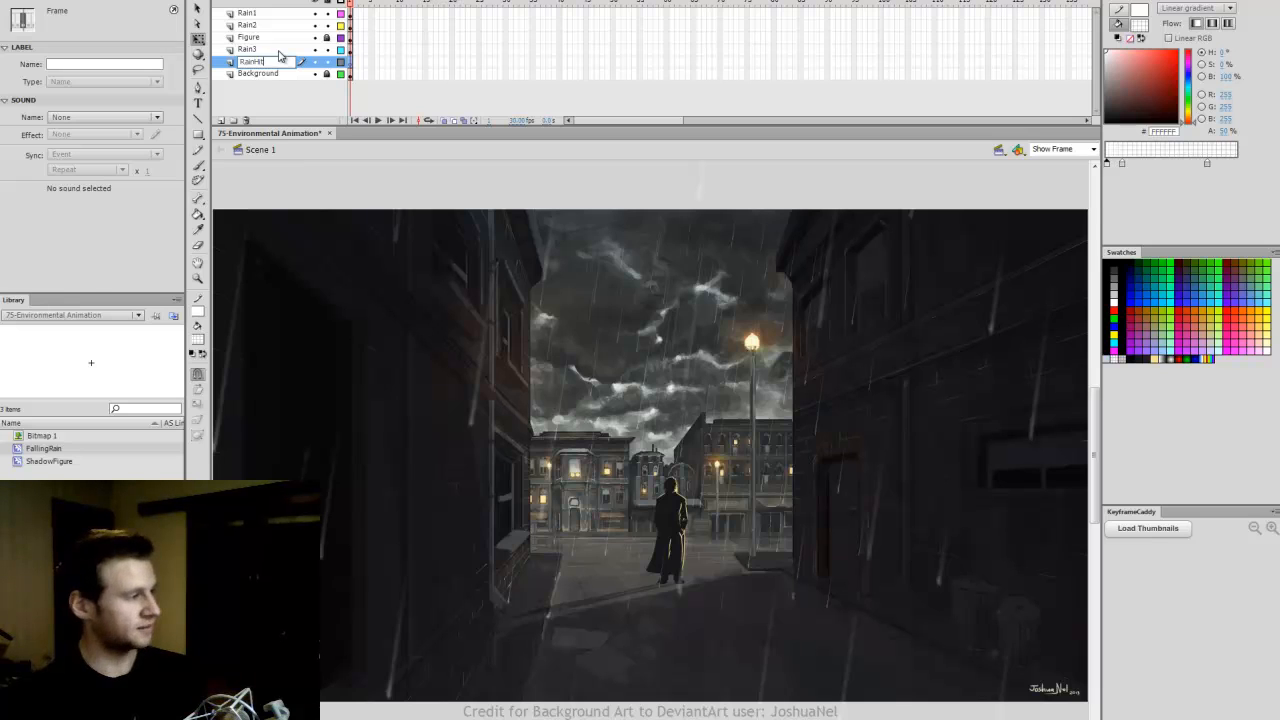
Step: Draw a white rectangle with a black outline over the alley ground on the RainHit layer, and lock the other layers
key(Return)
click(347, 63)
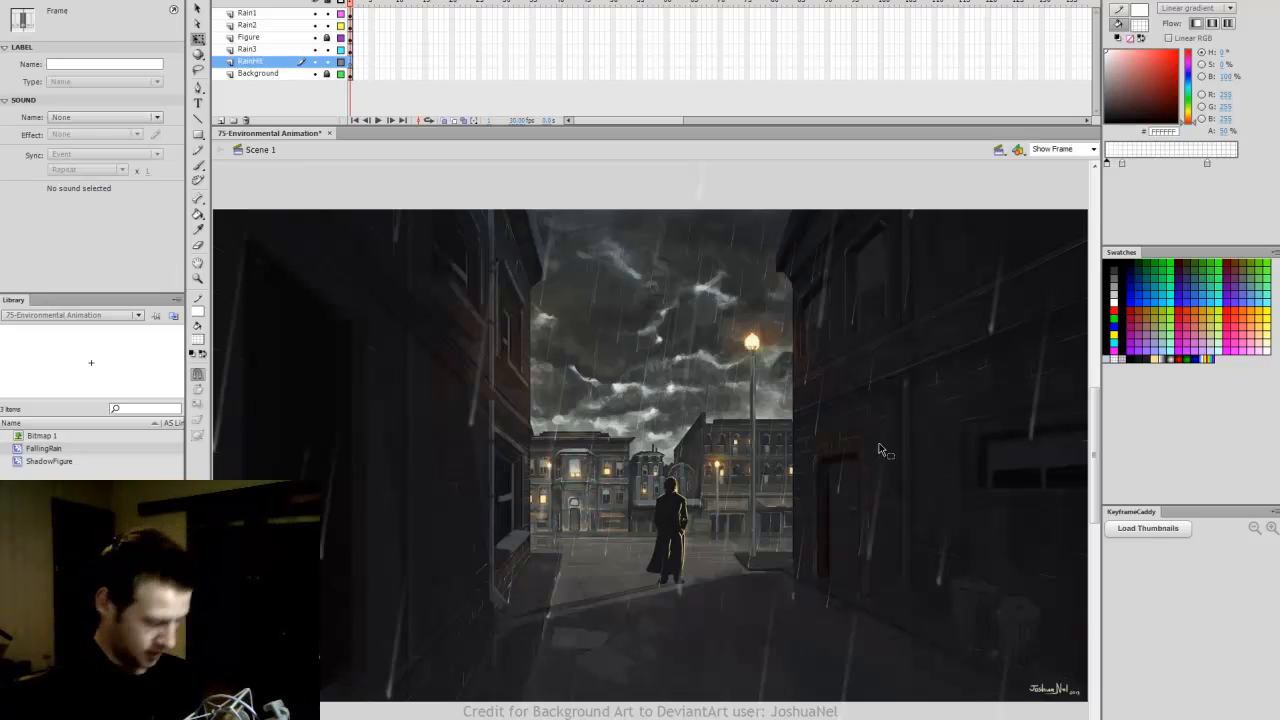
click(198, 136)
click(193, 355)
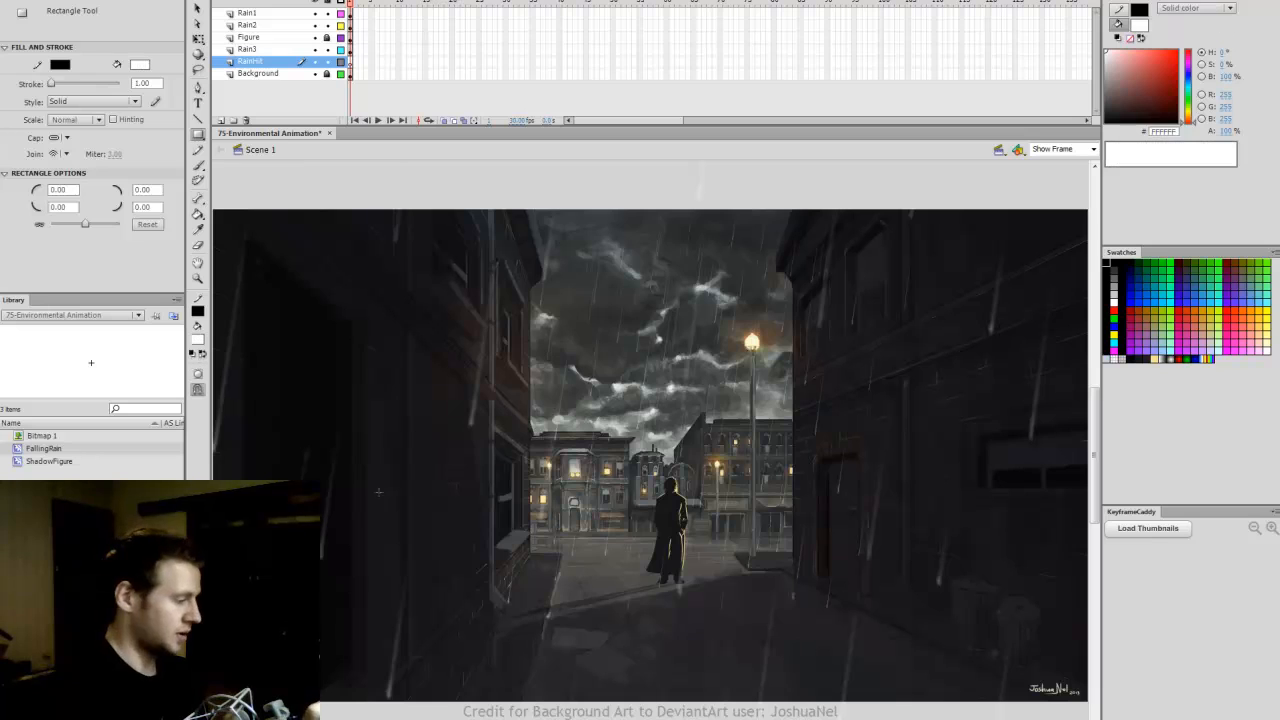
drag(534, 541, 790, 689)
click(347, 63)
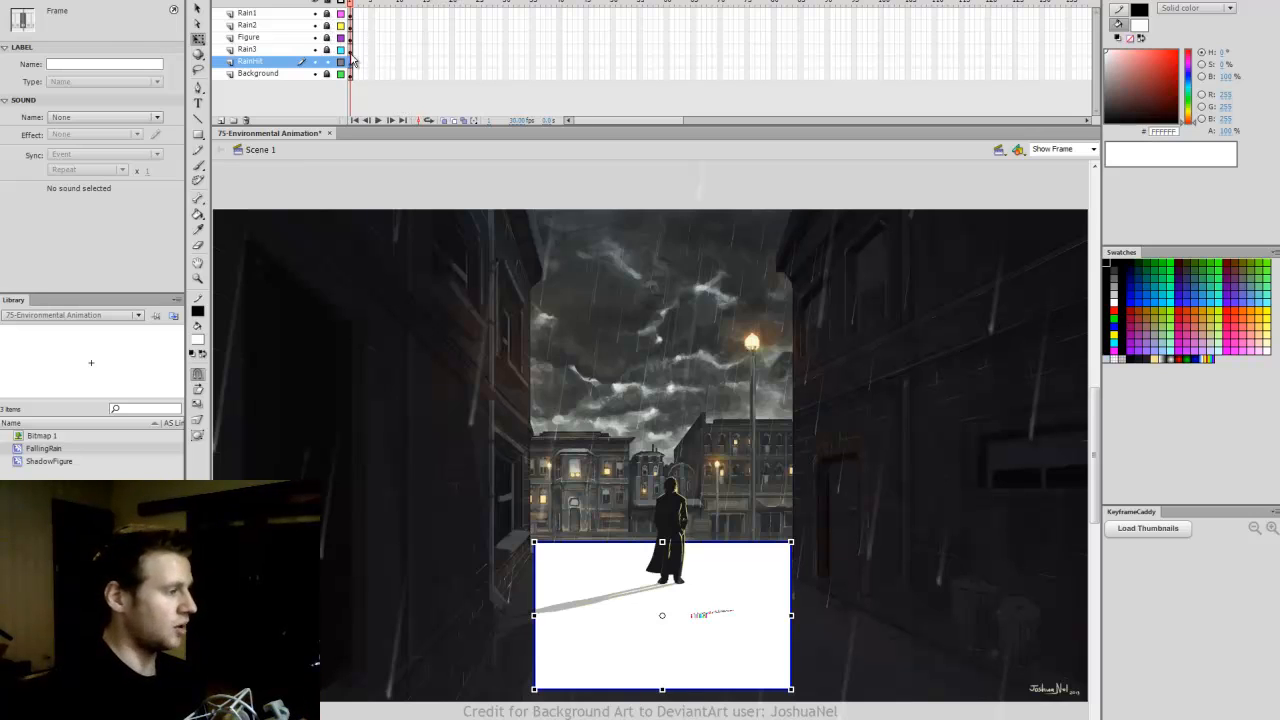
Step: Move the rectangle down and distort its lower corners outward into a trapezoid that covers the alley ground
click(749, 605)
drag(752, 620, 752, 626)
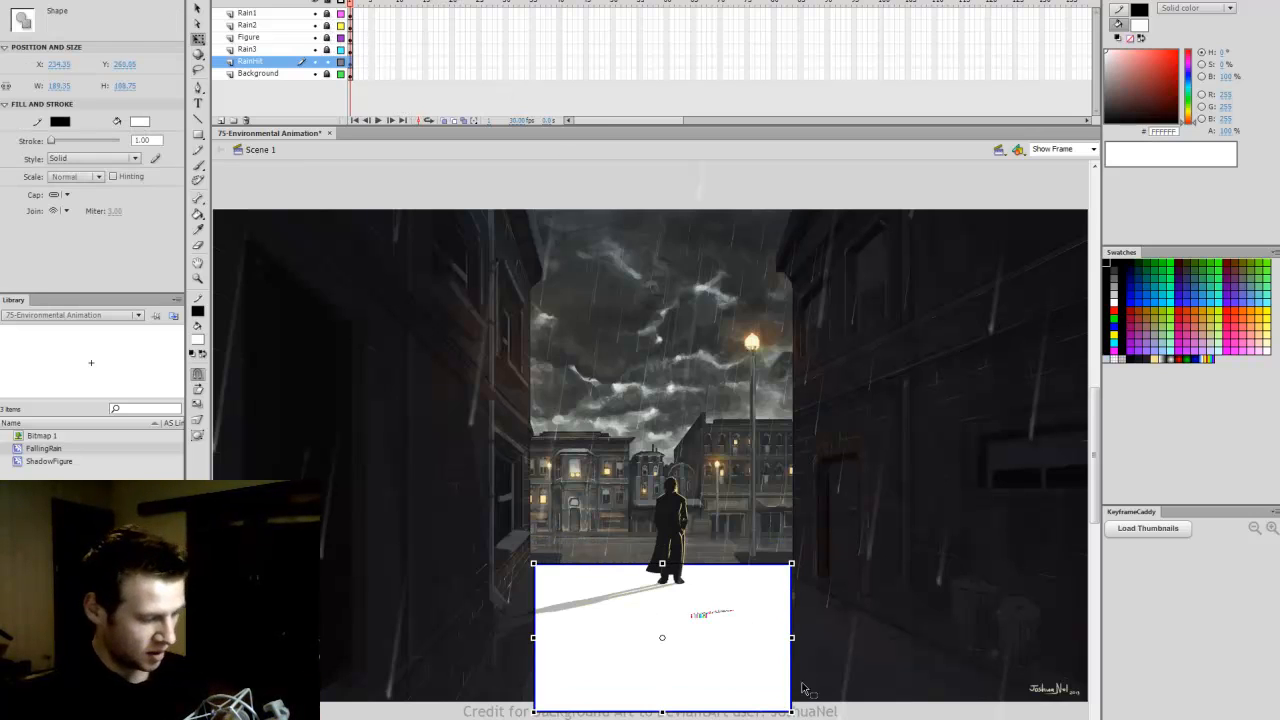
drag(791, 710, 1042, 711)
key(Escape)
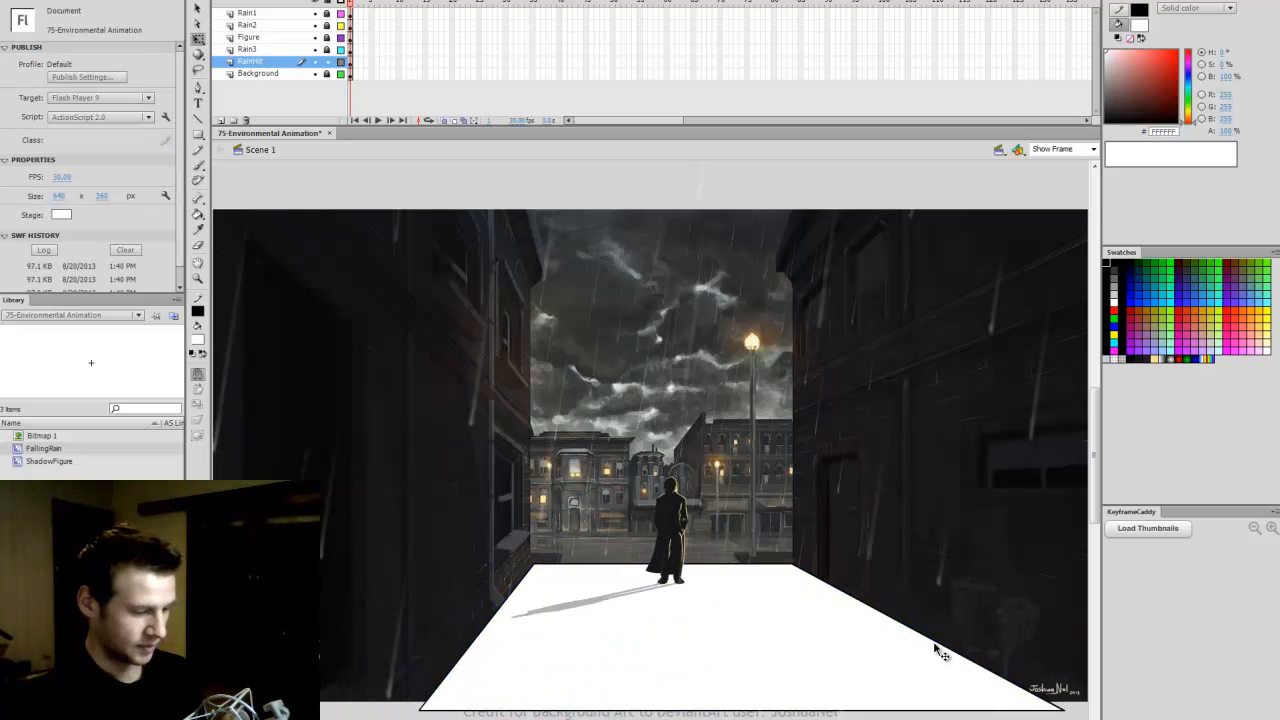
Step: Convert the trapezoid into a movie clip symbol named RainHitArea
click(352, 62)
key(F8)
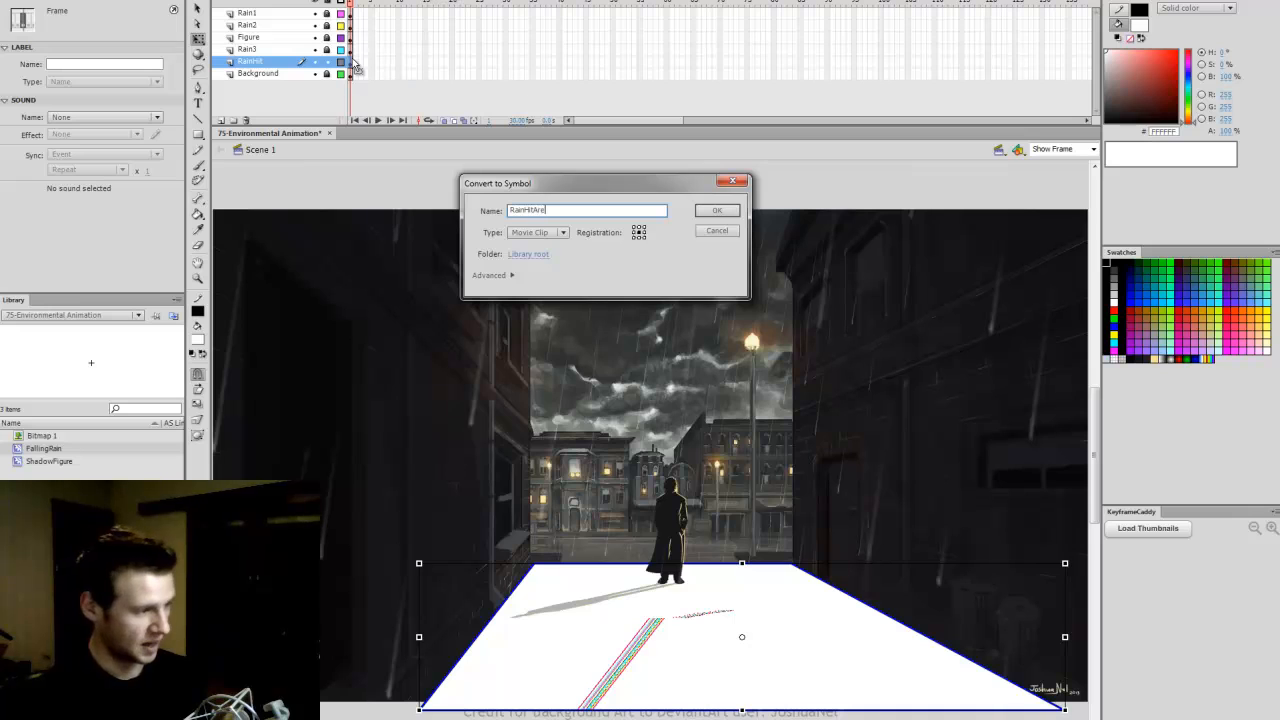
text(RainHitArea)
key(Return)
Step: Open RainHitArea for editing and set the trapezoid's fill to black at 20% alpha
double_click(780, 600)
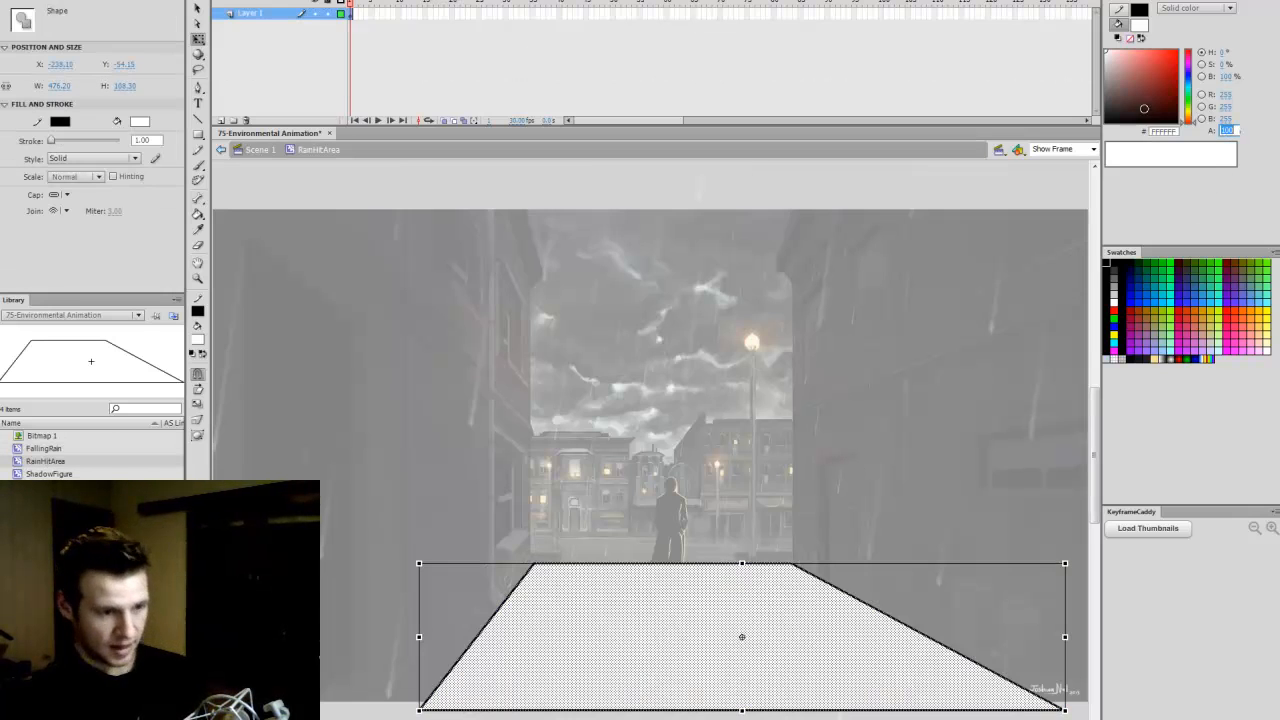
drag(1144, 108, 1221, 122)
text(0)
key(Return)
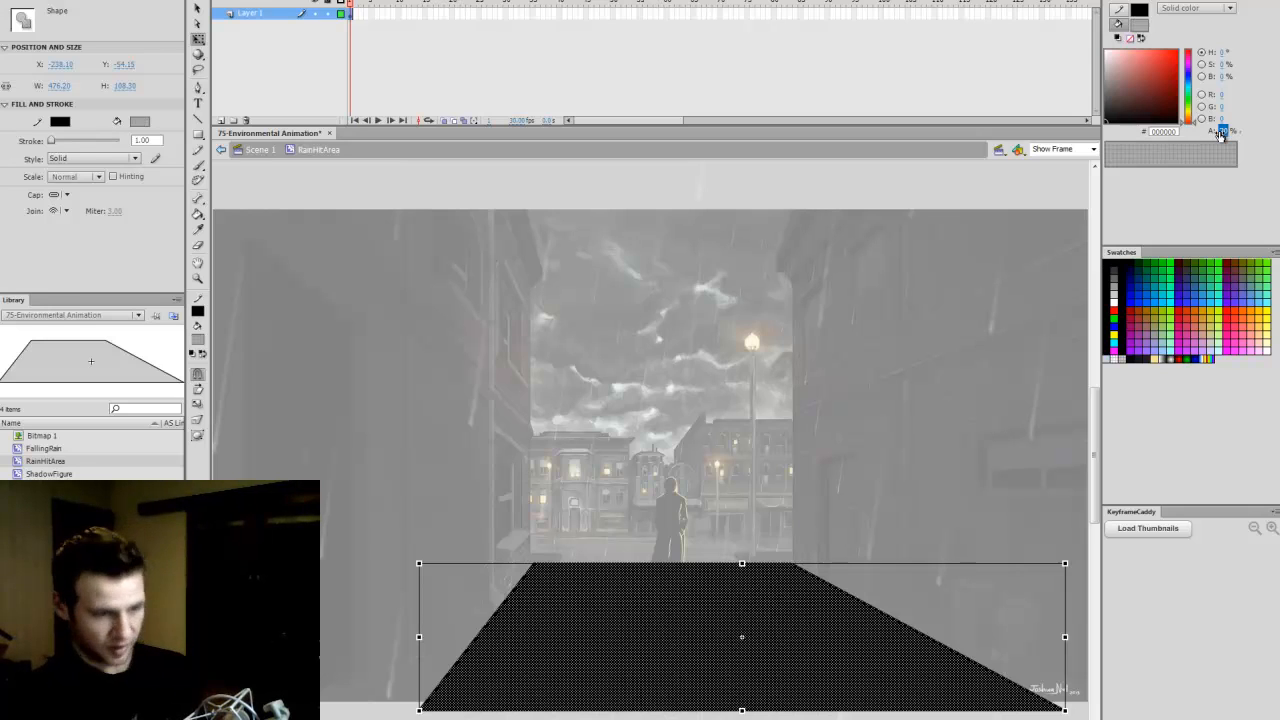
click(427, 249)
Step: Turn the trapezoid's layer inside RainHitArea into a guide layer and test the movie
right_click(264, 15)
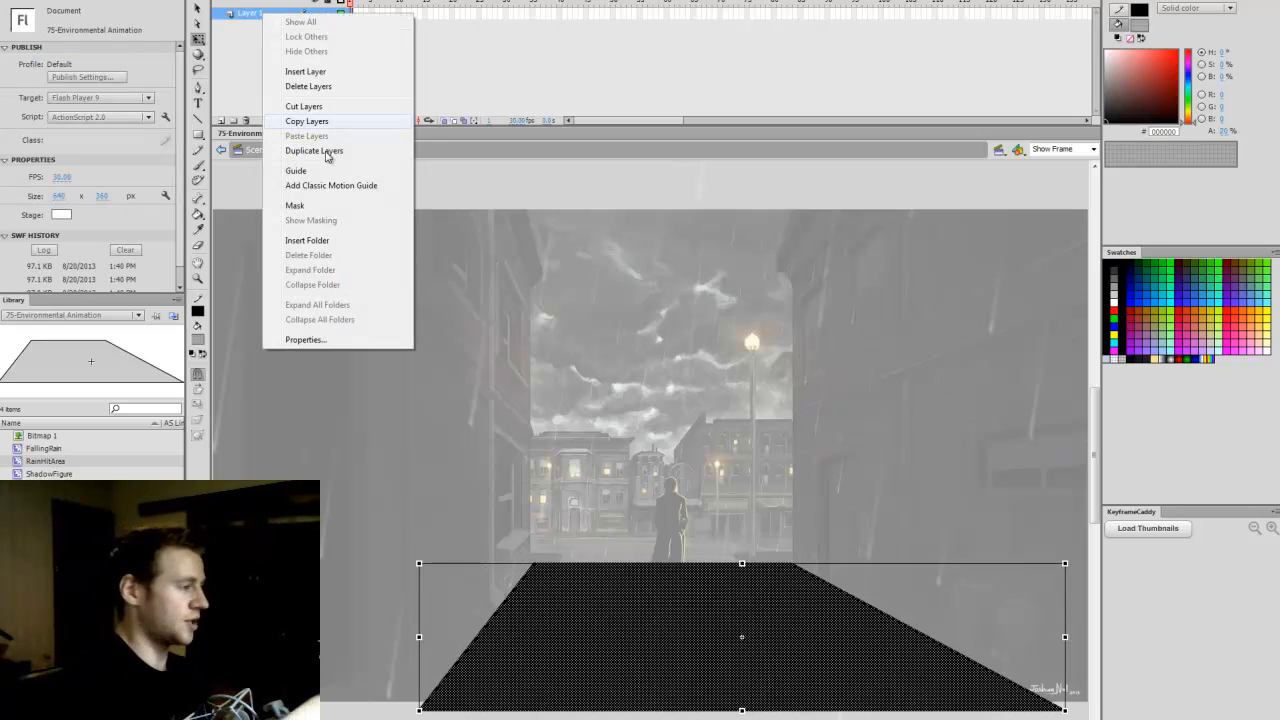
click(305, 170)
click(804, 324)
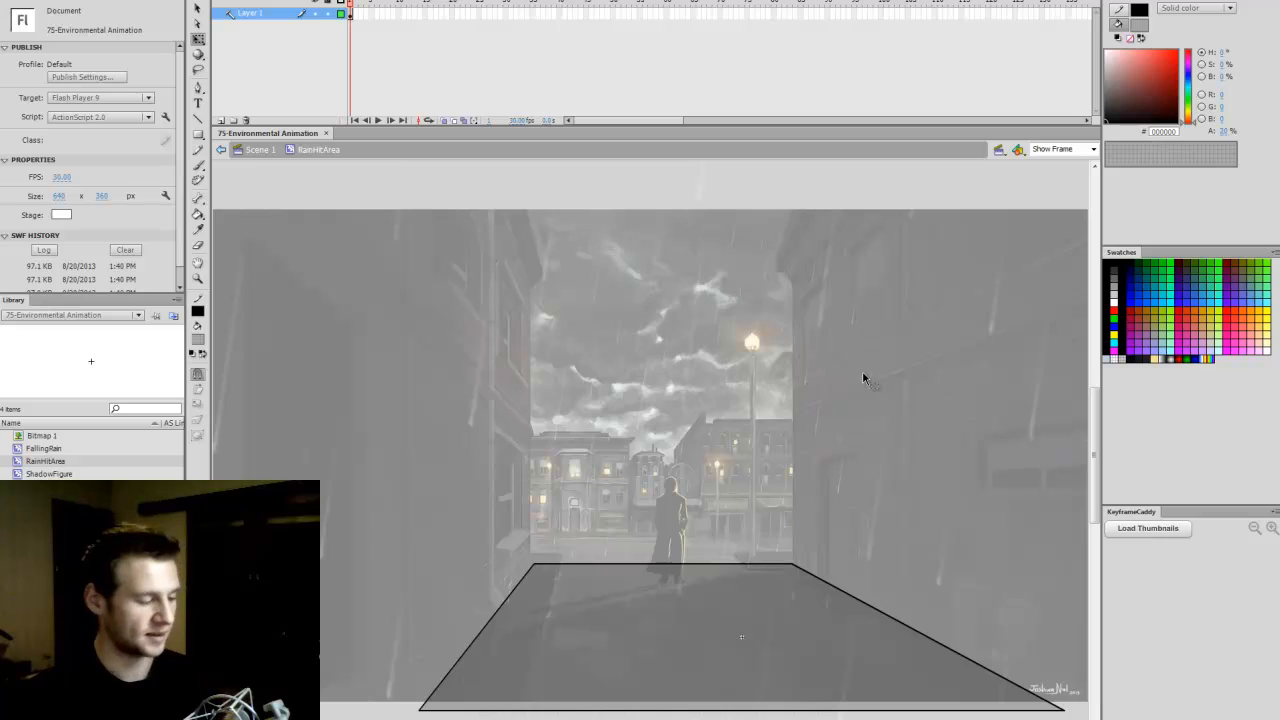
key(ctrl+Return)
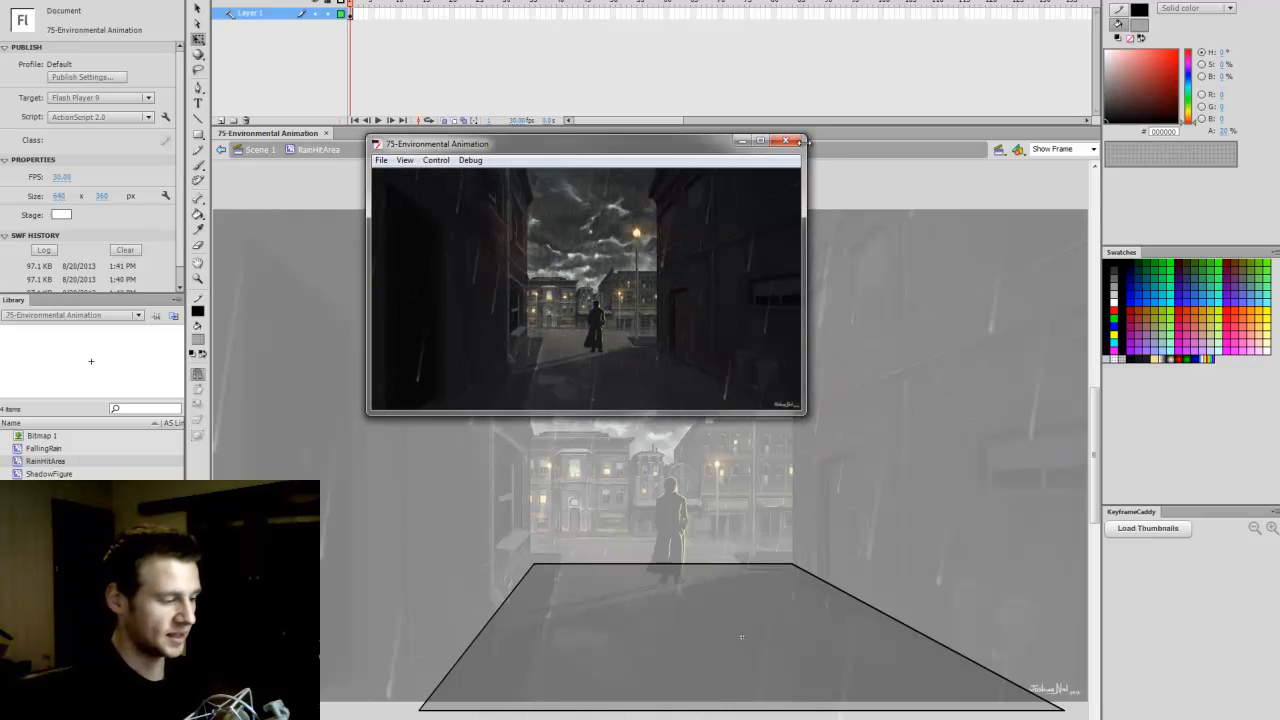
click(788, 141)
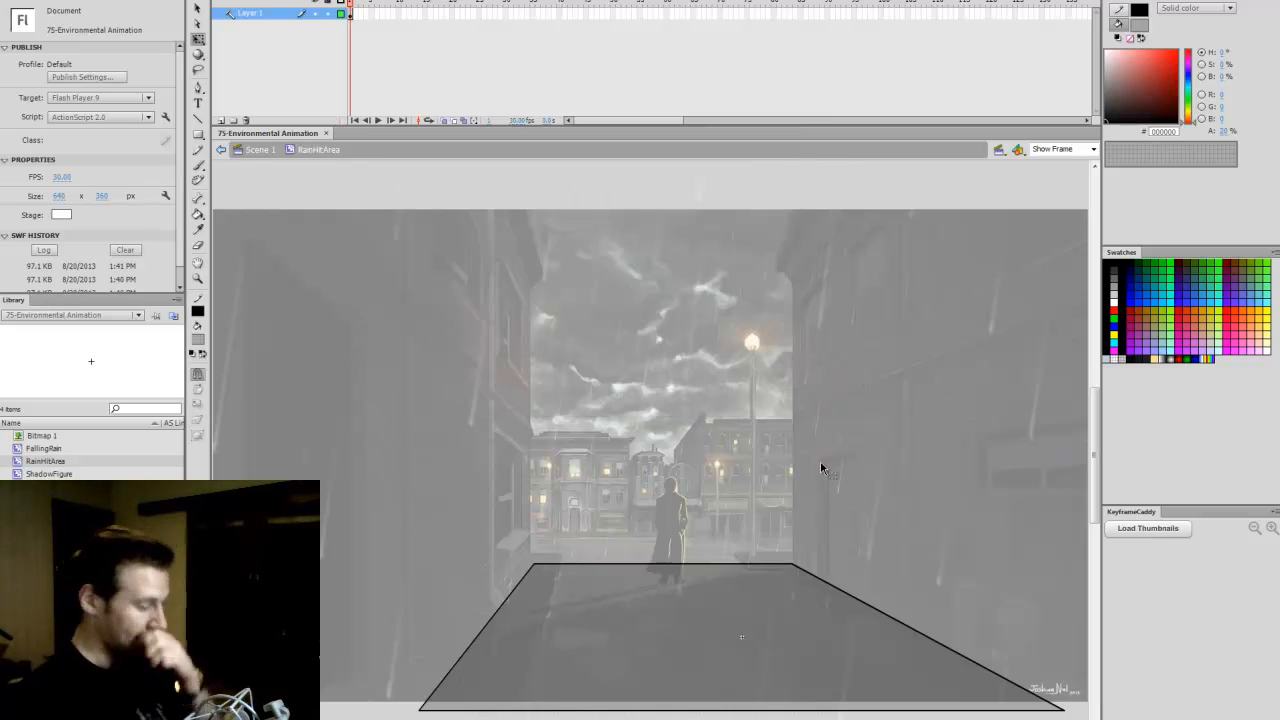
Step: Lock the guide layer inside RainHitArea and add a new layer above it
drag(1096, 486, 1096, 499)
key(ctrl+space)
click(640, 571)
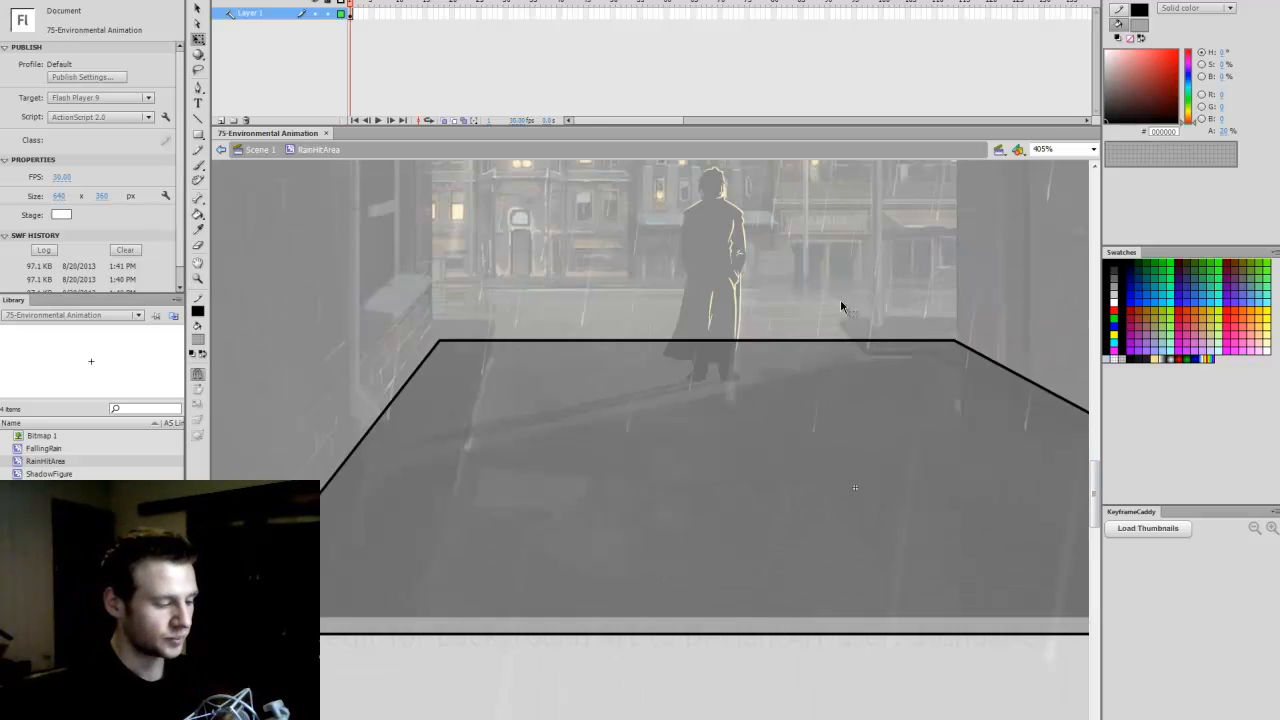
scroll(866, 320, up, 1)
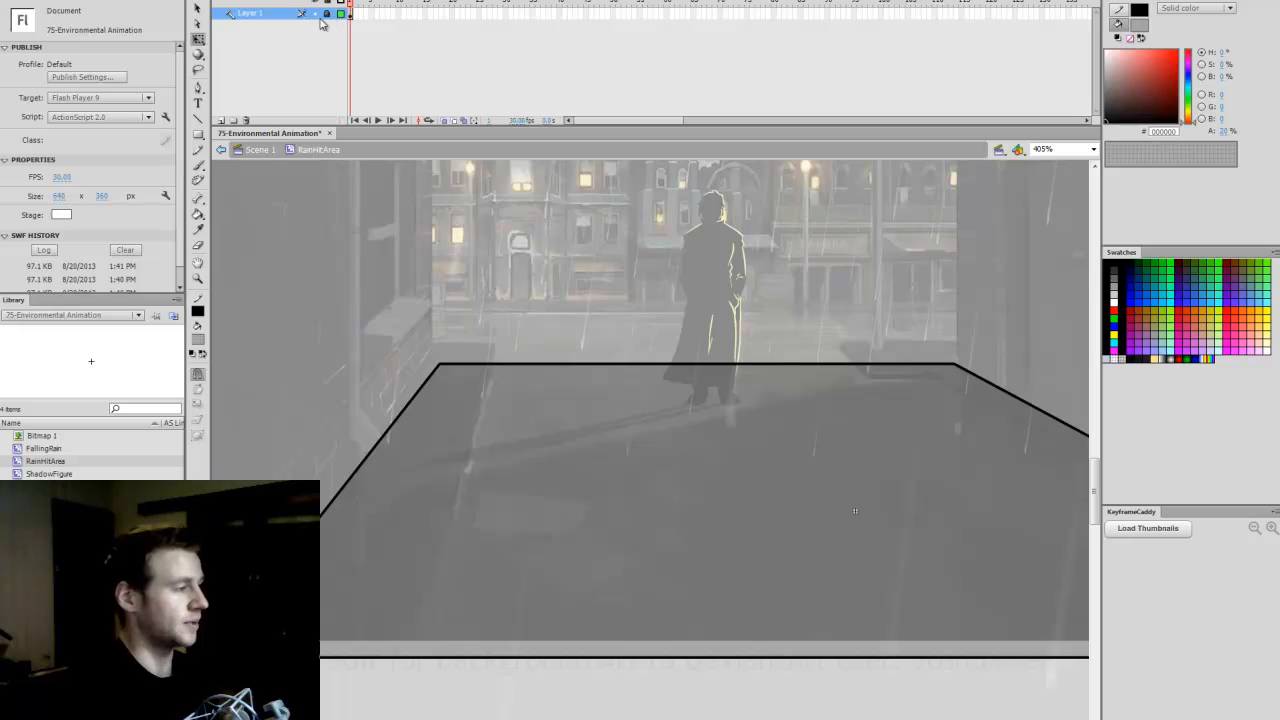
click(221, 120)
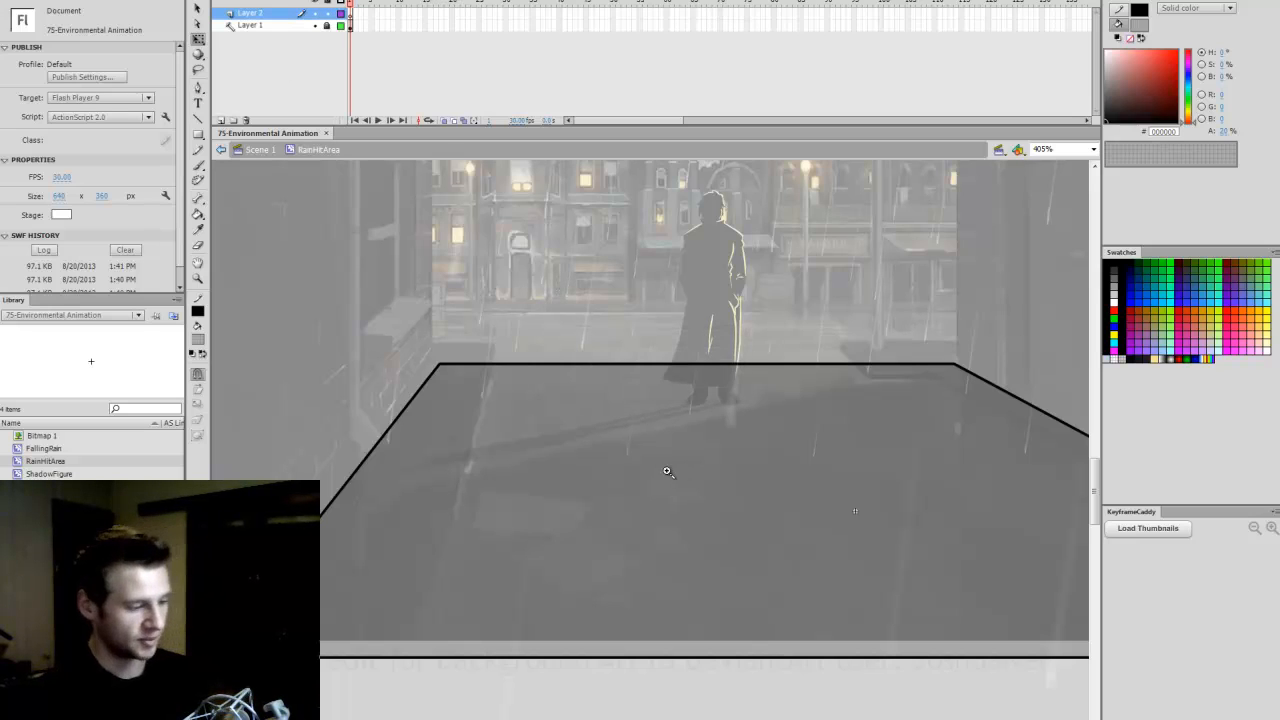
Step: Brush a small droplet dot, about 1.75 by 1 px, in white at 20% alpha on the ground near the figure
key(ctrl+space)
ctrl+click(625, 457)
key(b)
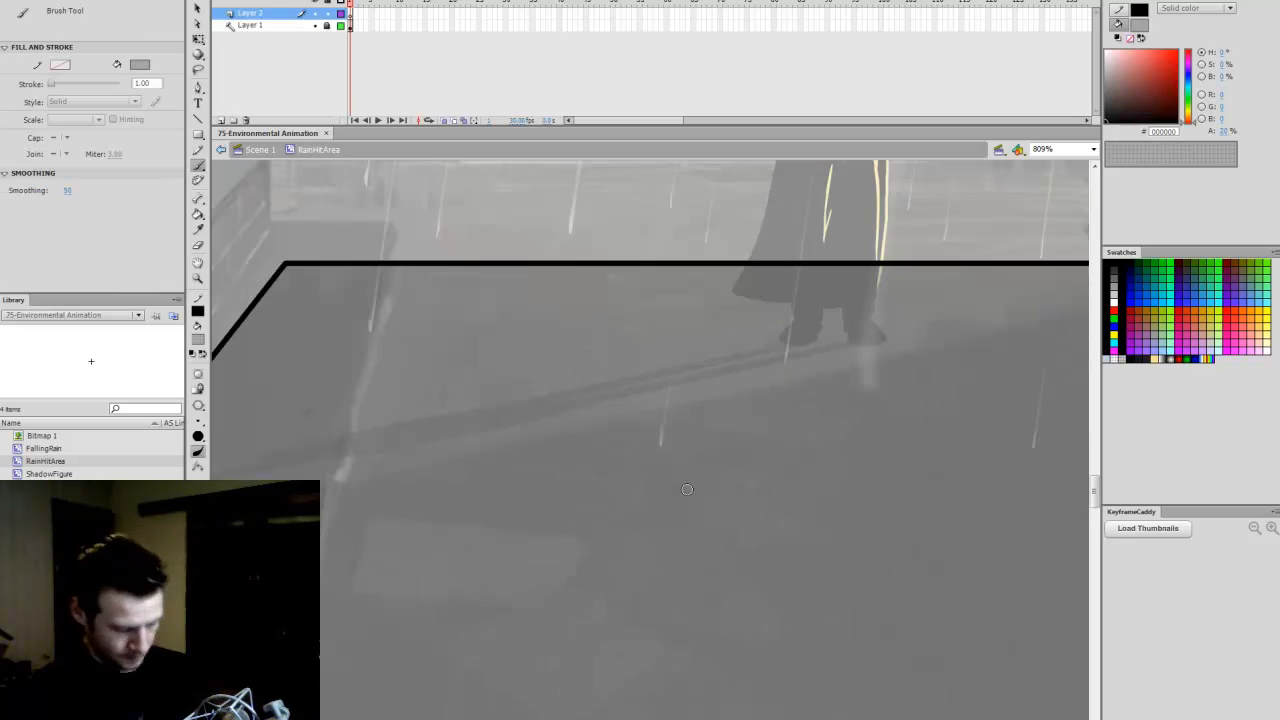
click(1113, 297)
click(1226, 131)
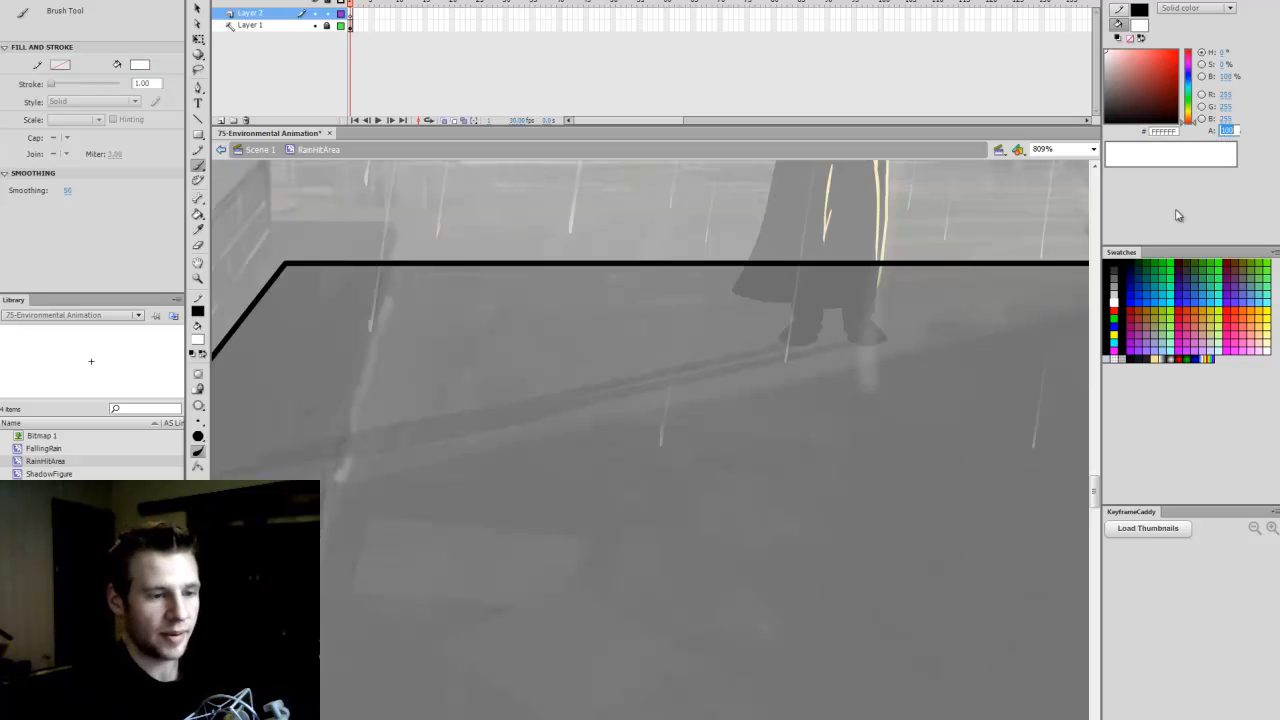
text(20)
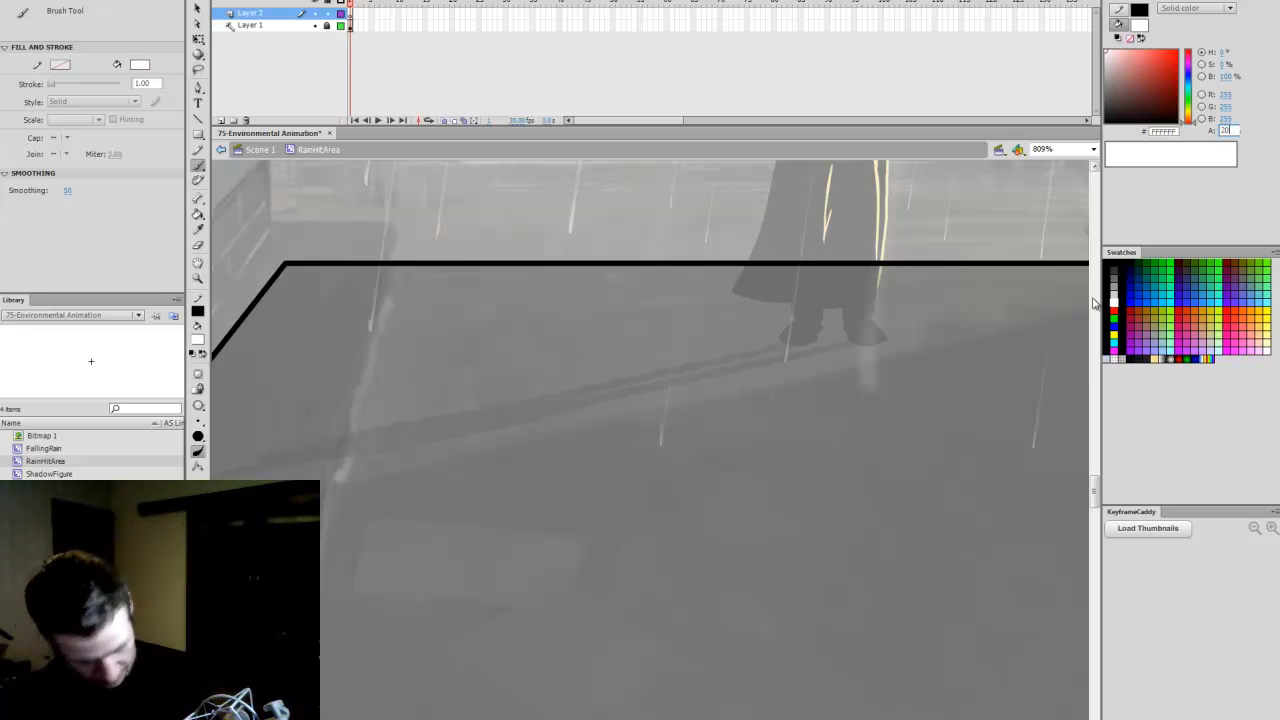
key(Return)
drag(733, 463, 758, 468)
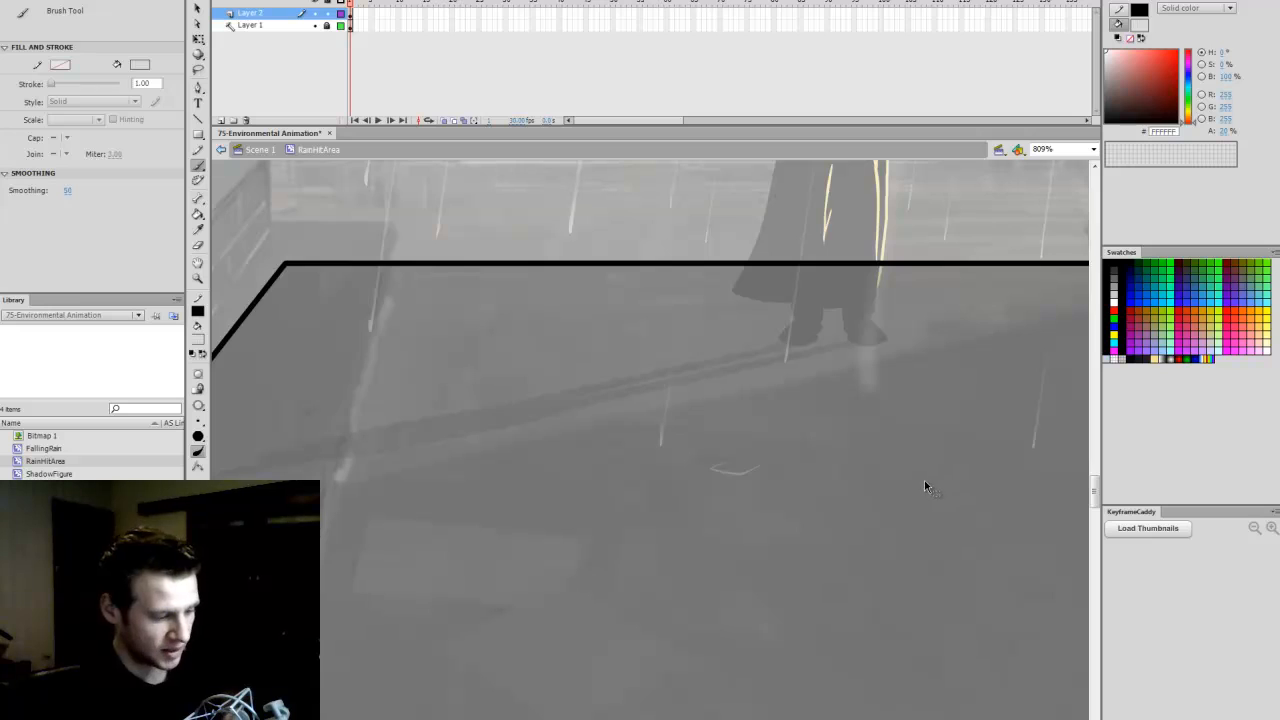
key(ctrl+z)
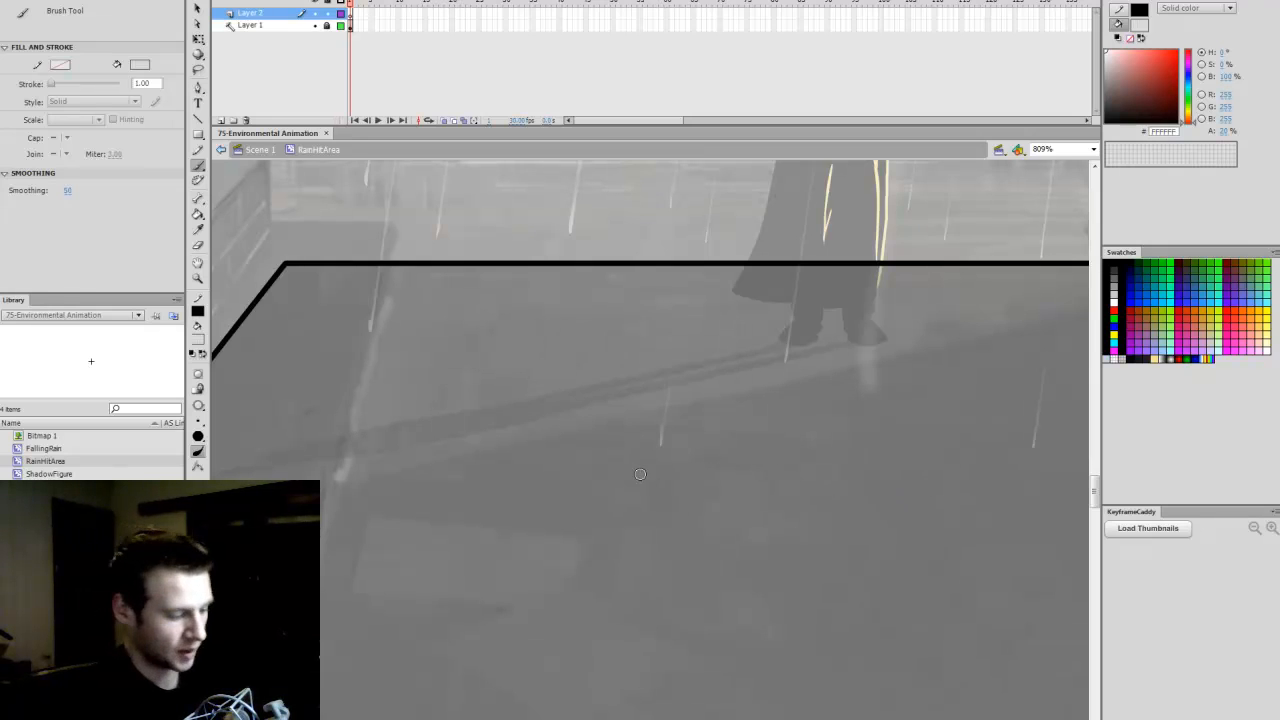
drag(638, 476, 645, 474)
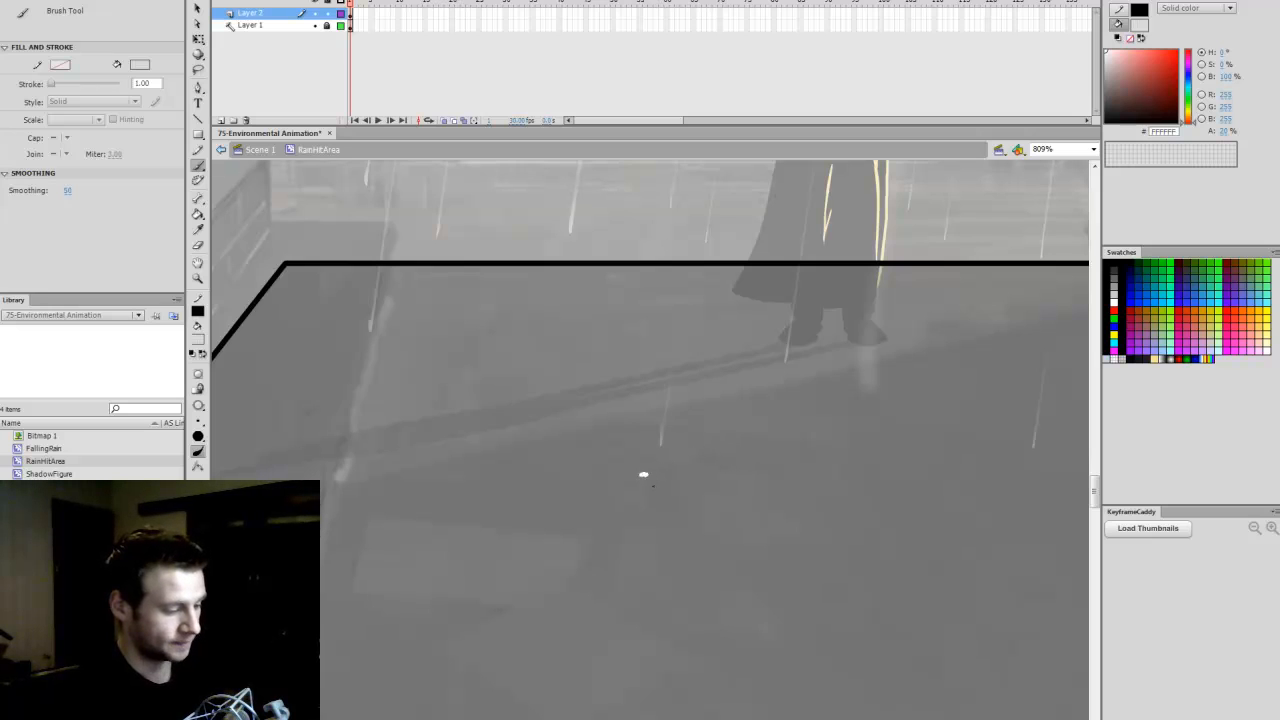
Step: Convert the painted dot into a movie clip symbol named Droplet1
key(v)
click(646, 473)
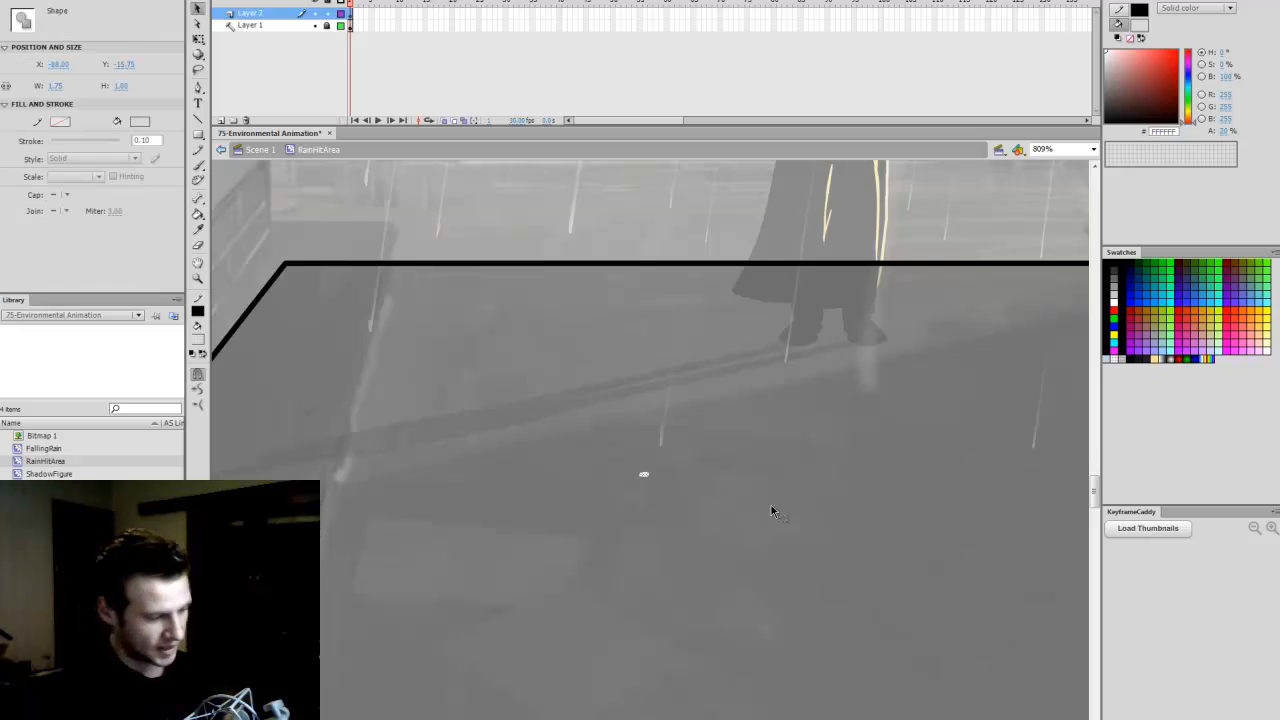
key(F8)
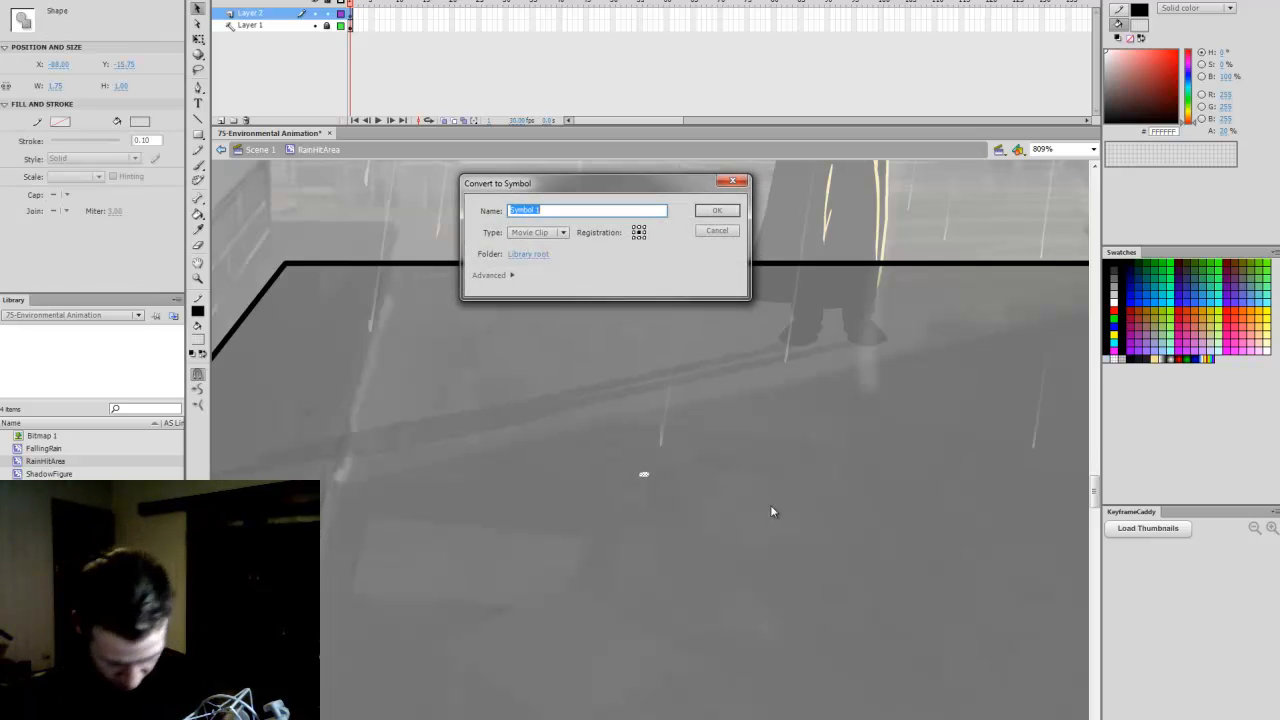
text(Droplet)
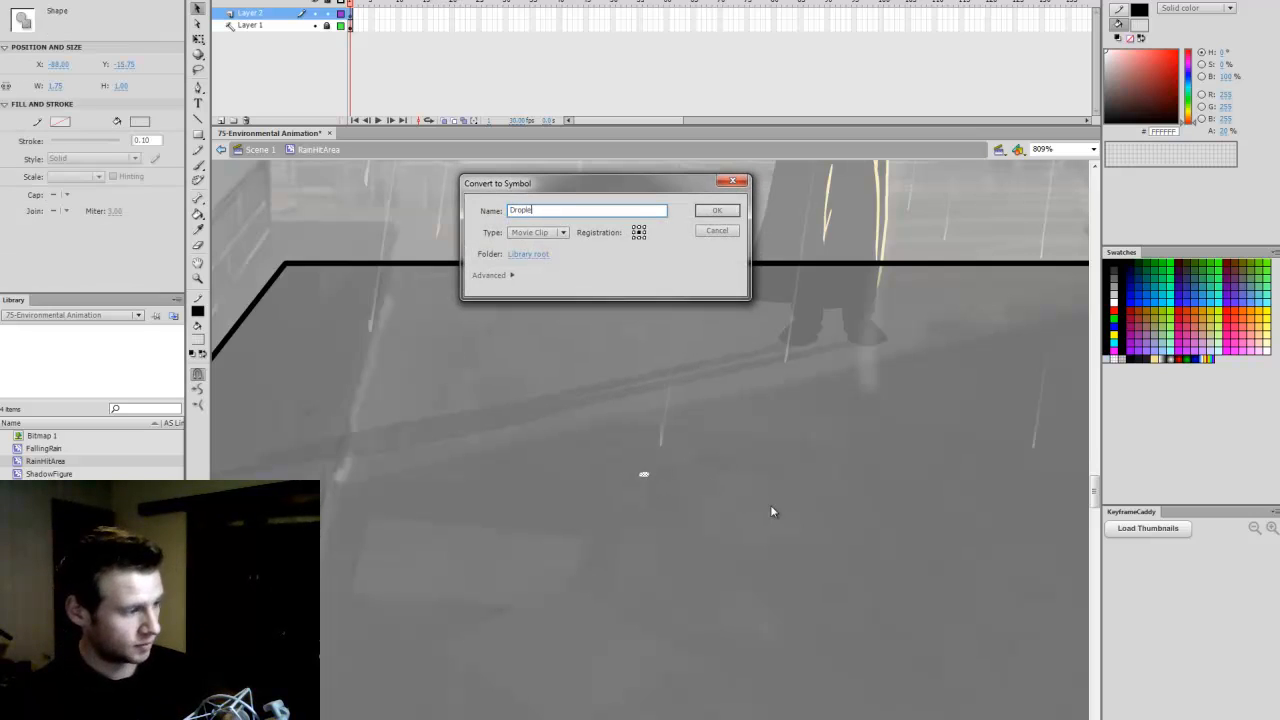
text(1)
key(Return)
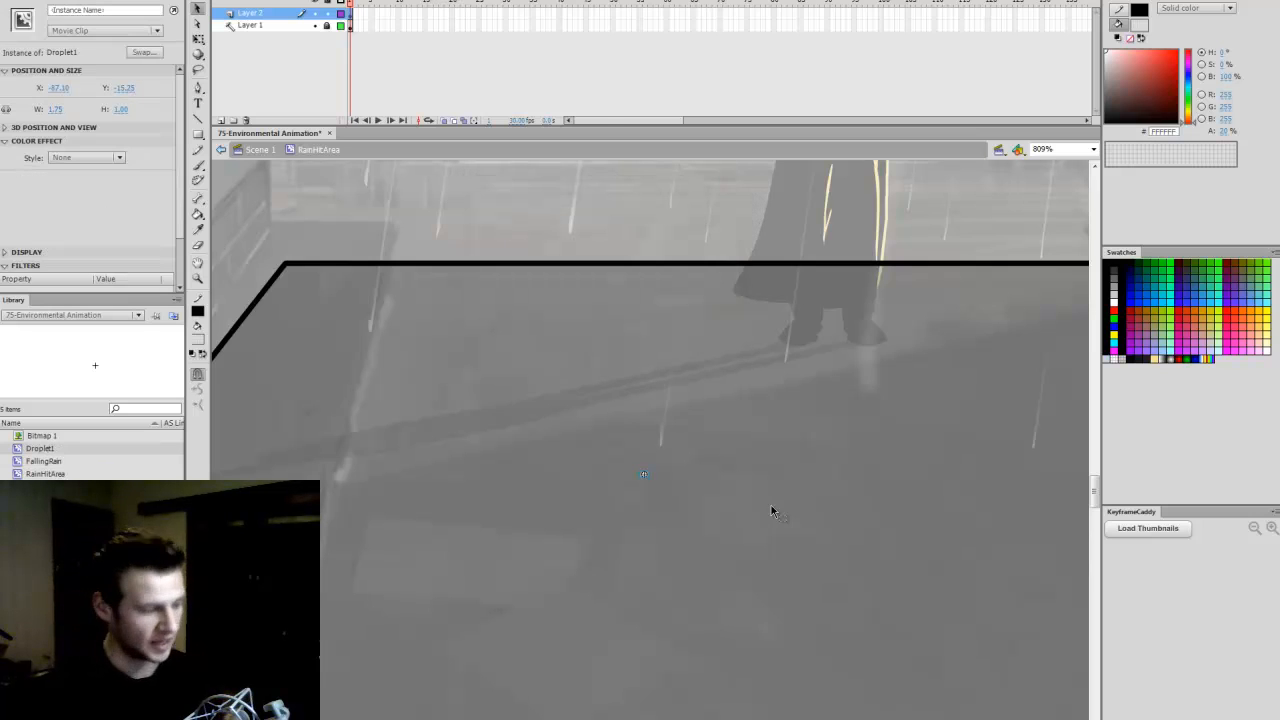
Step: Inside Droplet1, insert a blank keyframe at frame 2 and paint a small ripple ring around the centre with a larger brush size
double_click(647, 477)
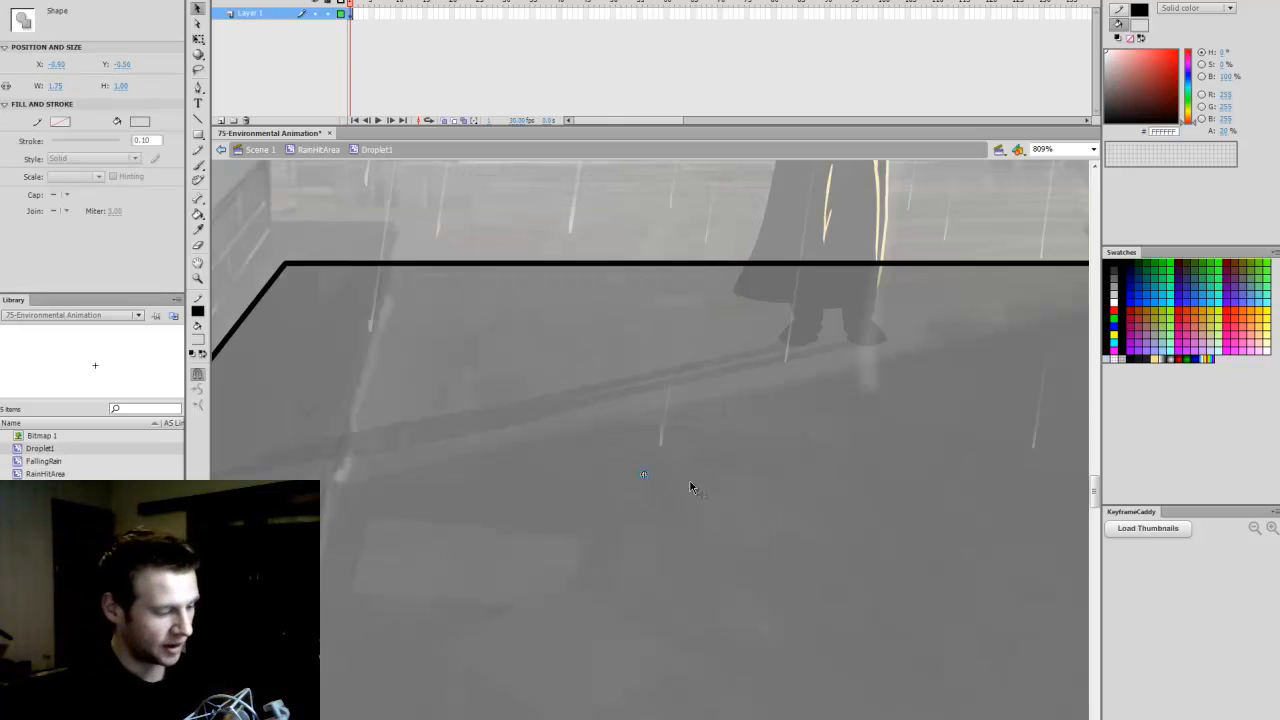
key(F7)
key(b)
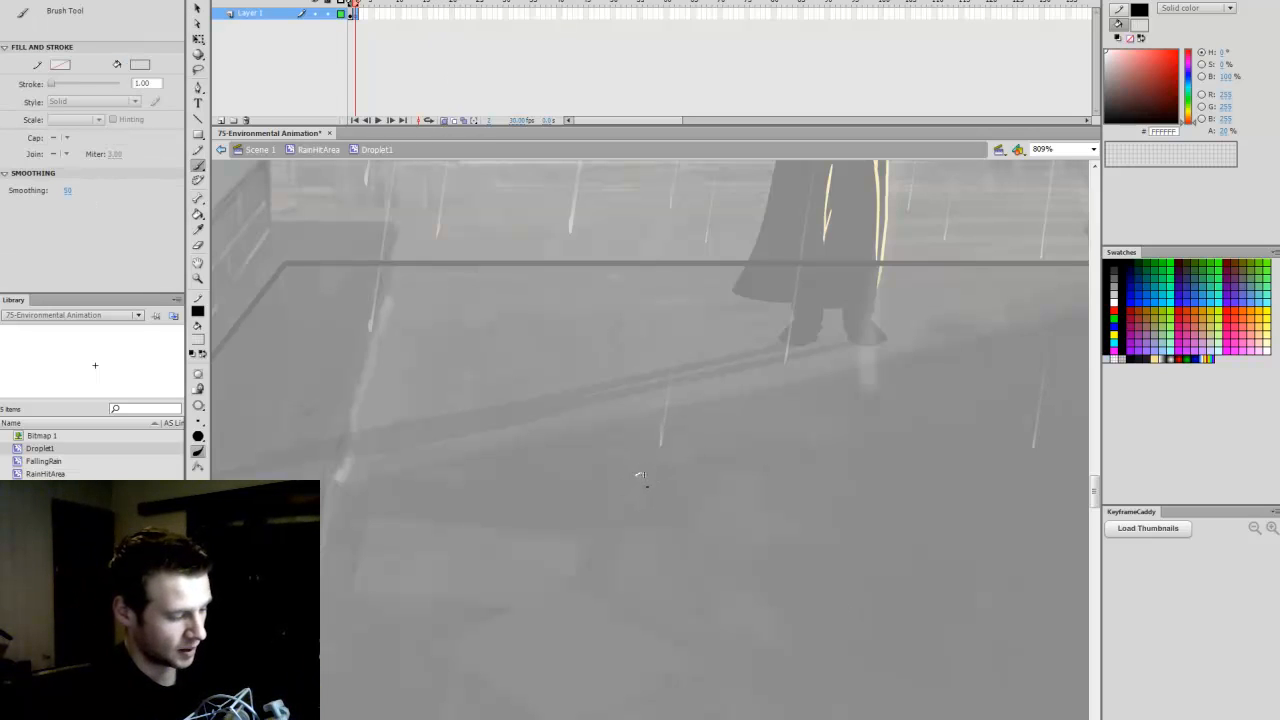
click(652, 484)
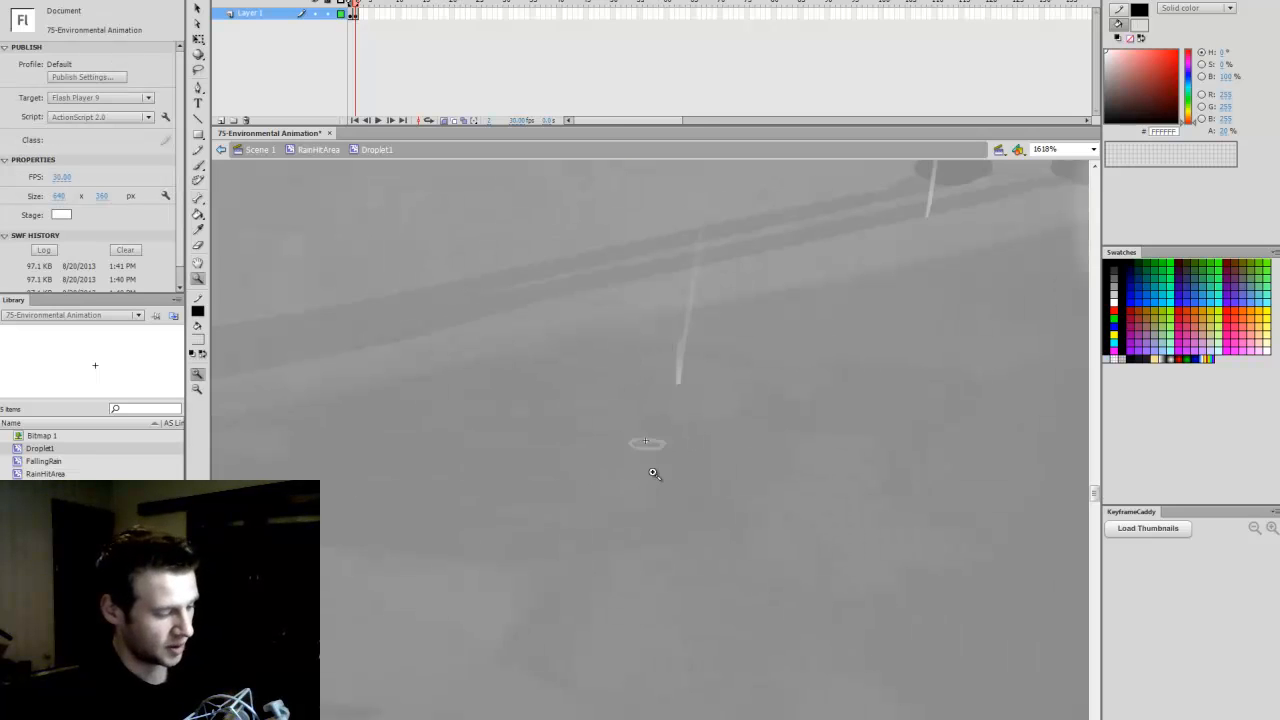
click(656, 447)
key(n)
key(b)
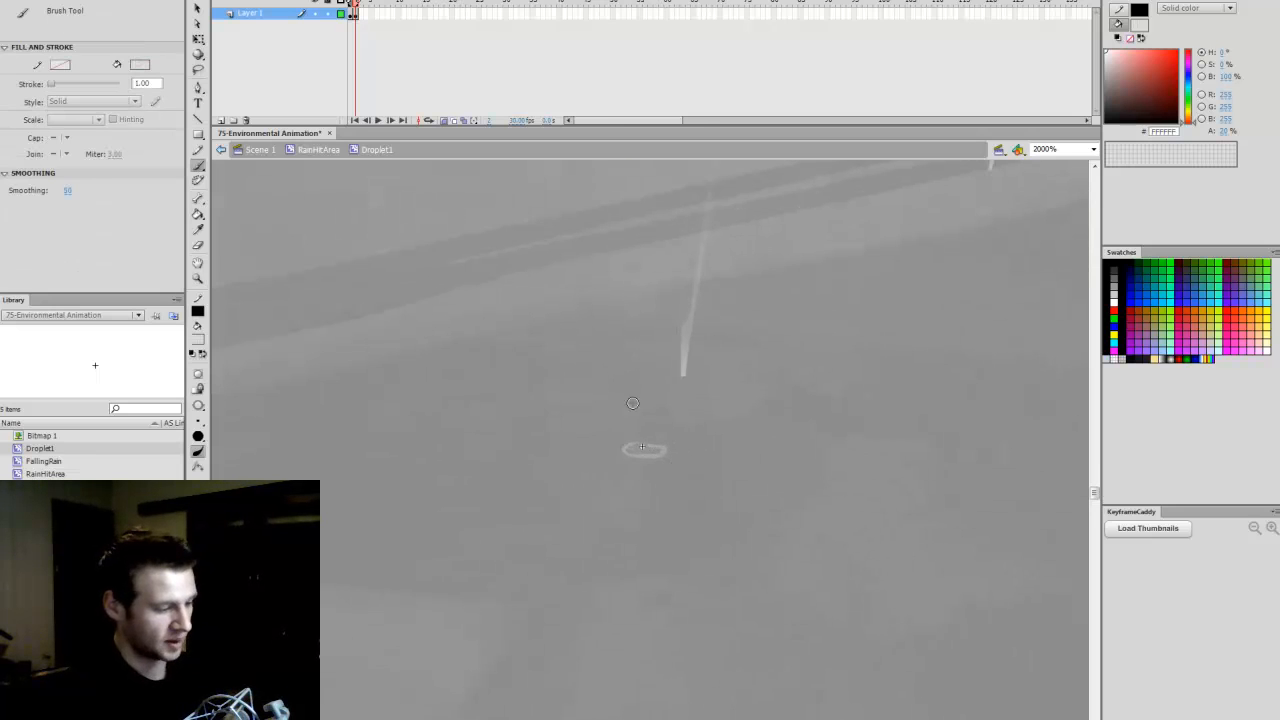
click(199, 422)
click(233, 486)
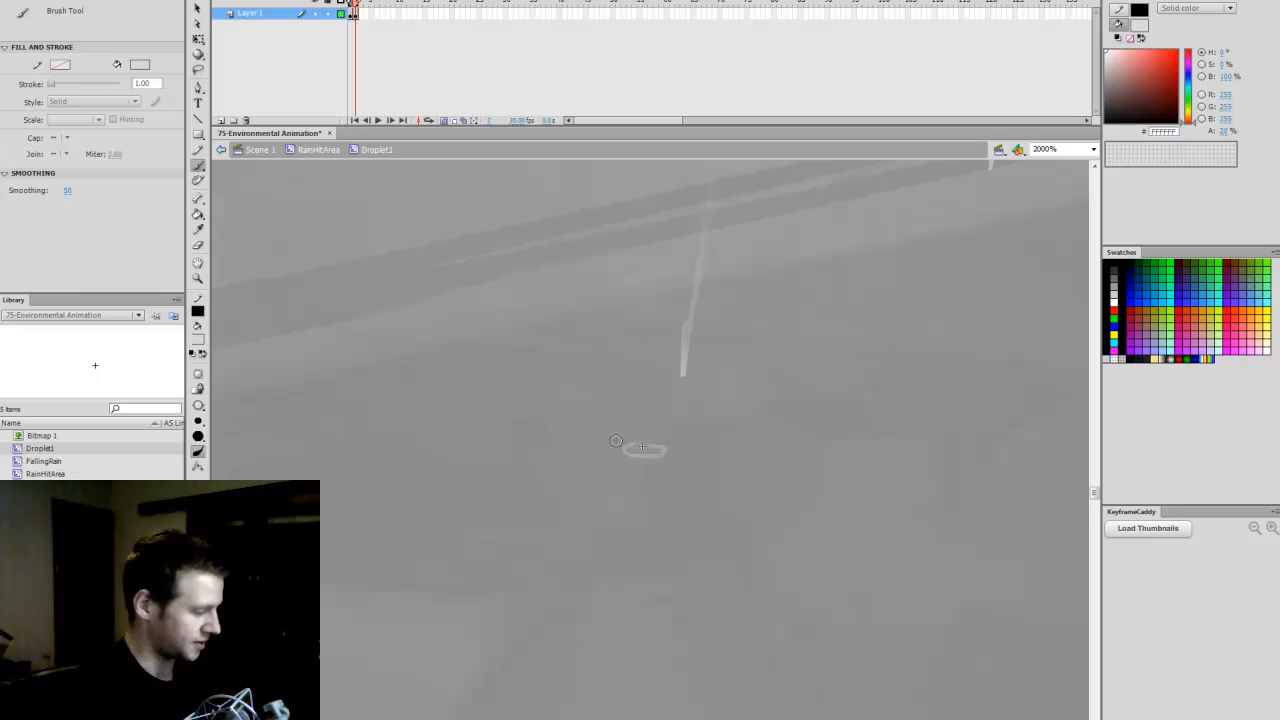
mouse_move(640, 455)
mouse_down()
mouse_move(676, 460)
mouse_move(640, 447)
mouse_up()
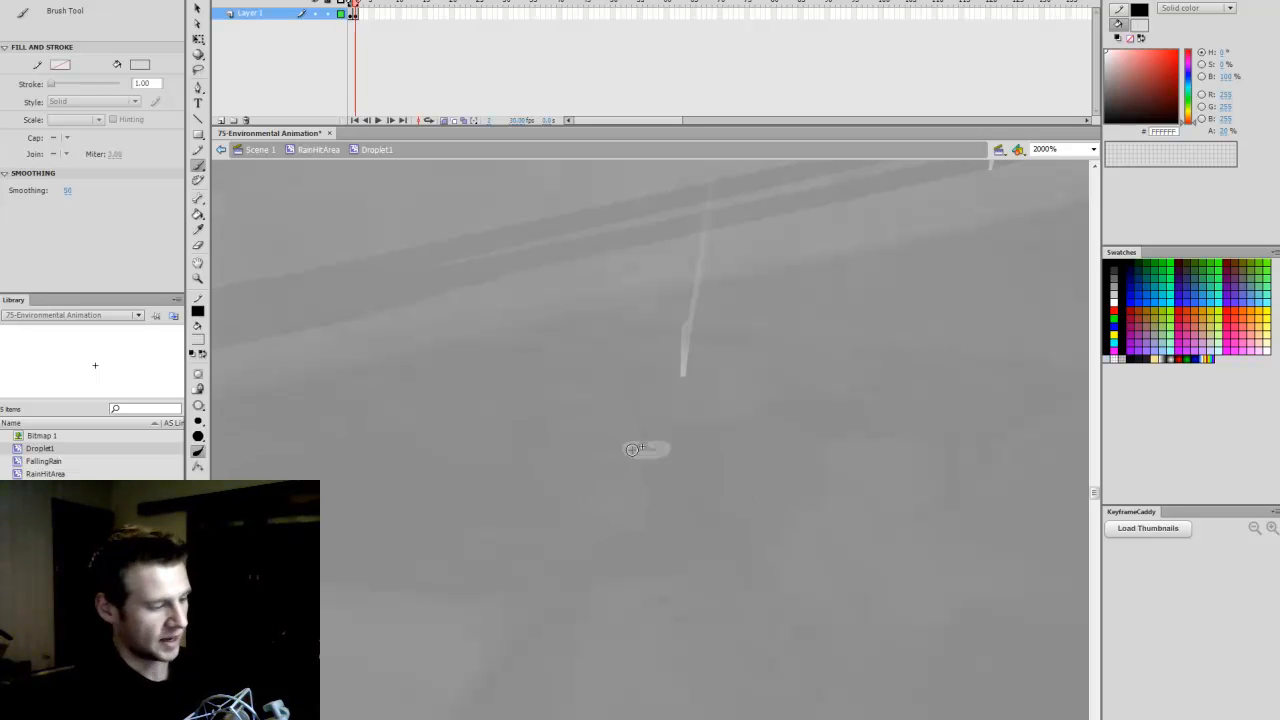
Step: Paint a slightly wider ripple ring on a keyframe at frame 3 and turn on onion skinning
key(period)
mouse_move(640, 438)
mouse_down()
mouse_move(626, 454)
mouse_move(671, 469)
mouse_move(655, 441)
mouse_up()
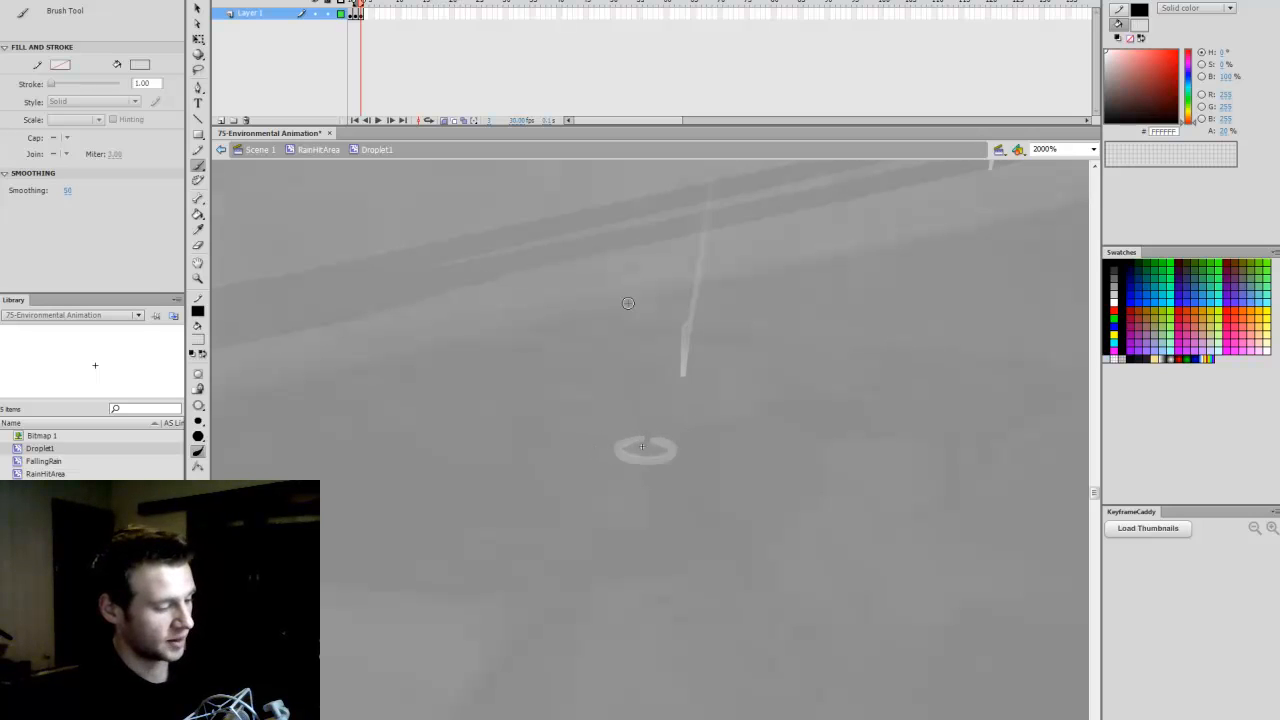
click(444, 120)
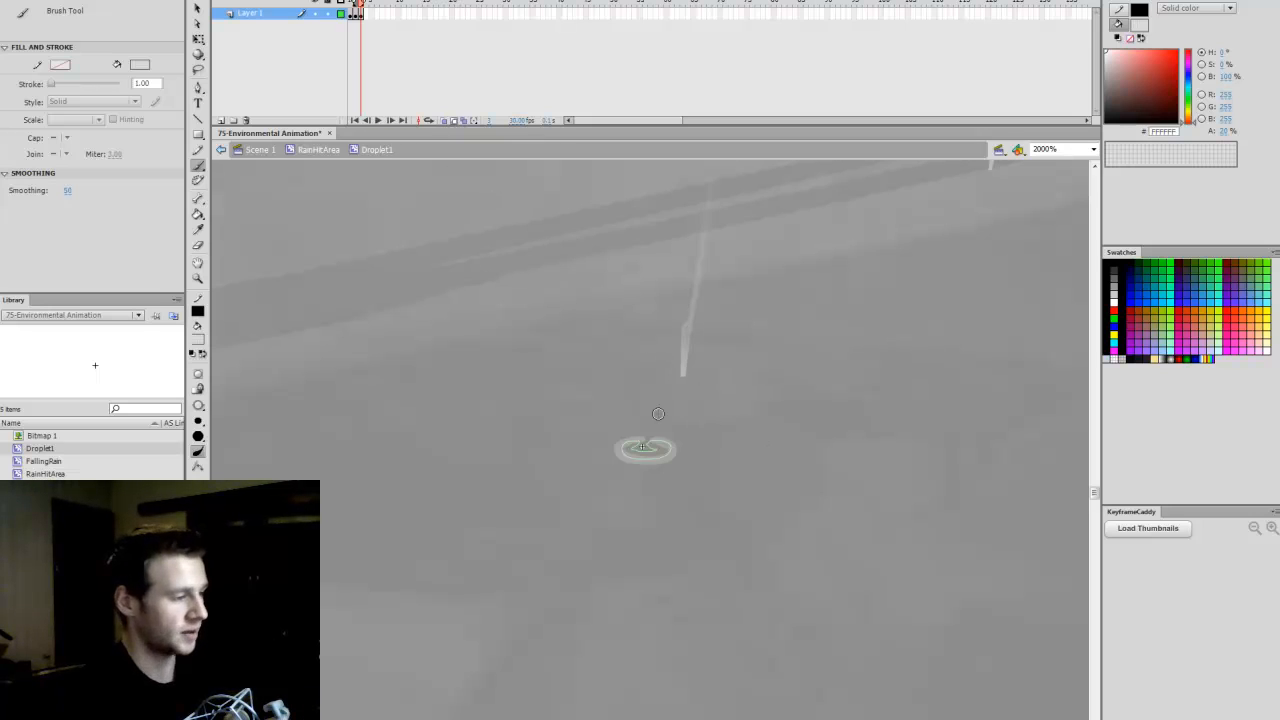
Step: Paint a wider ripple ring on a blank keyframe at frame 4 and a larger, broken ring on a blank keyframe at frame 5
key(F7)
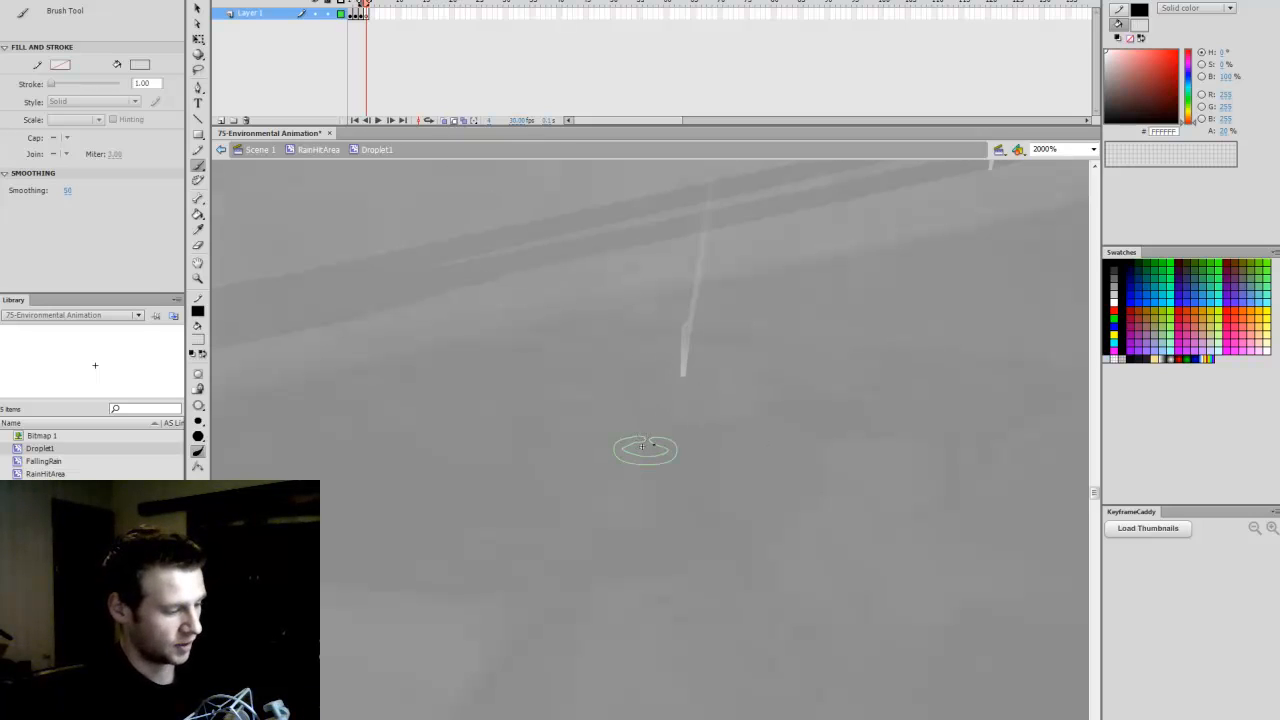
mouse_move(612, 440)
mouse_down()
mouse_move(626, 469)
mouse_move(694, 457)
mouse_move(660, 434)
mouse_move(593, 468)
mouse_move(705, 469)
mouse_up()
key(F7)
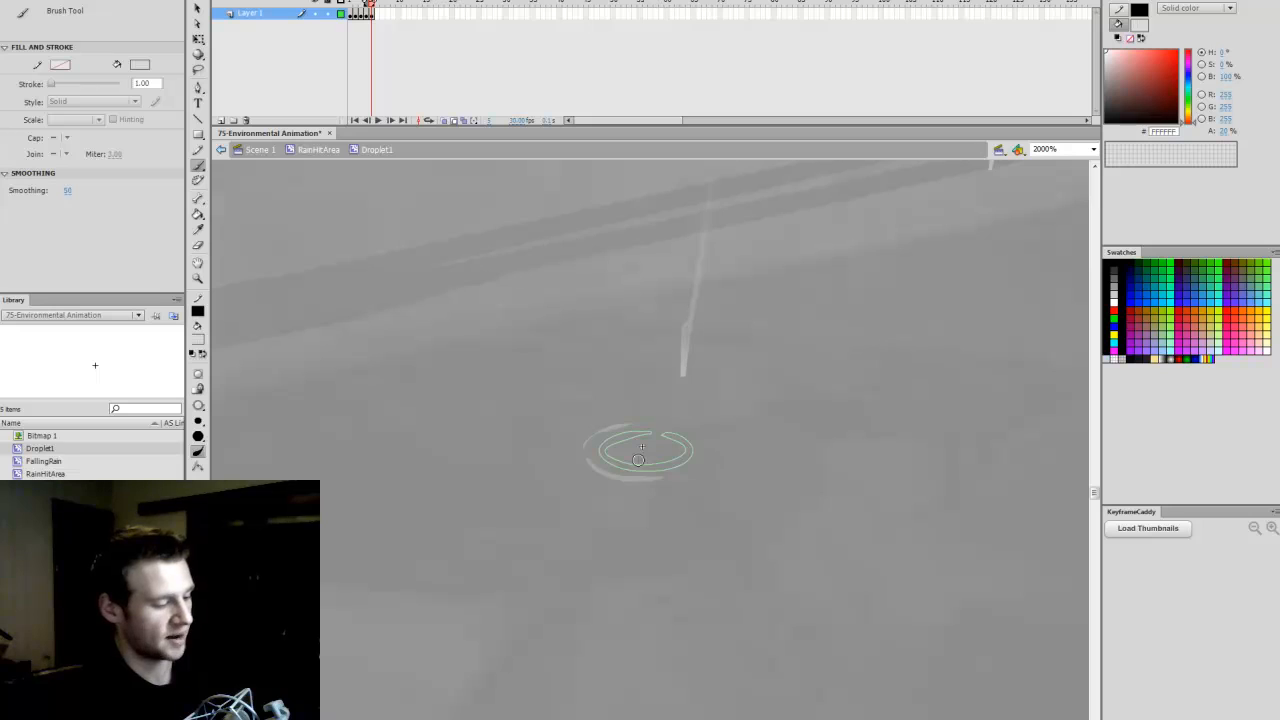
mouse_move(588, 465)
mouse_down()
mouse_move(619, 485)
mouse_move(705, 475)
mouse_up()
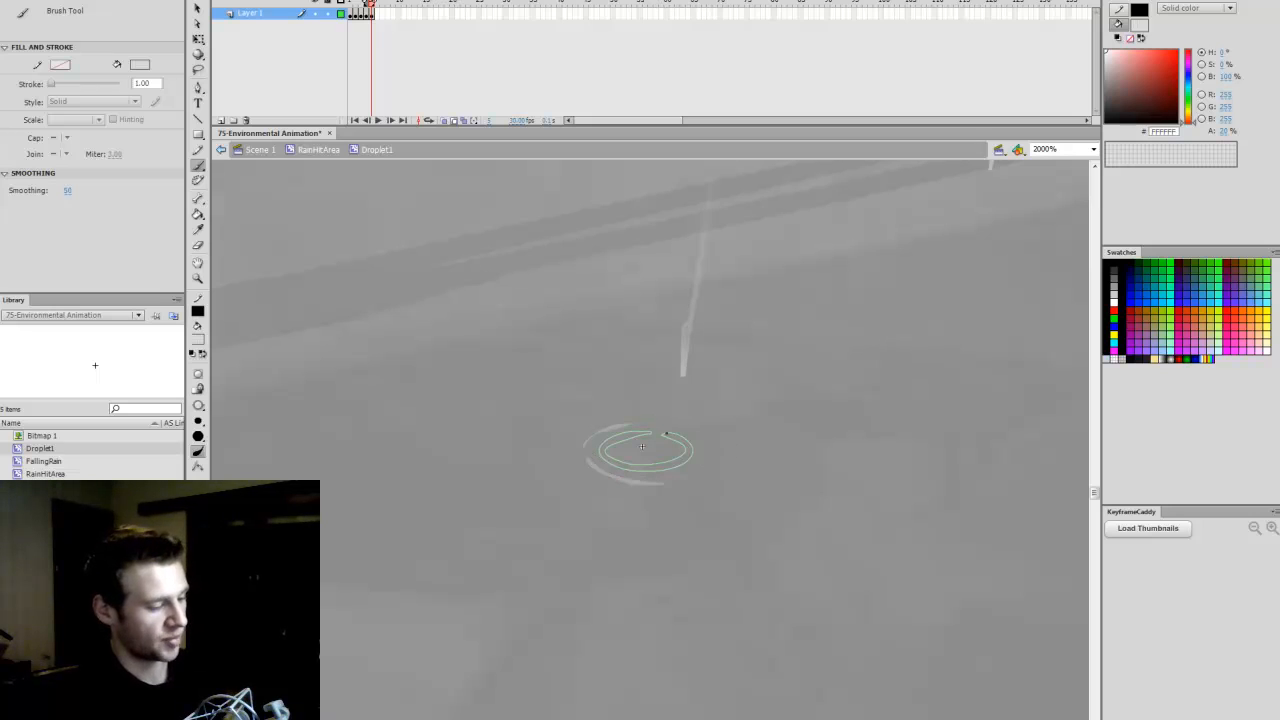
mouse_move(660, 426)
mouse_down()
mouse_move(720, 464)
mouse_move(697, 474)
mouse_move(673, 430)
mouse_move(694, 473)
mouse_up()
key(ctrl+z)
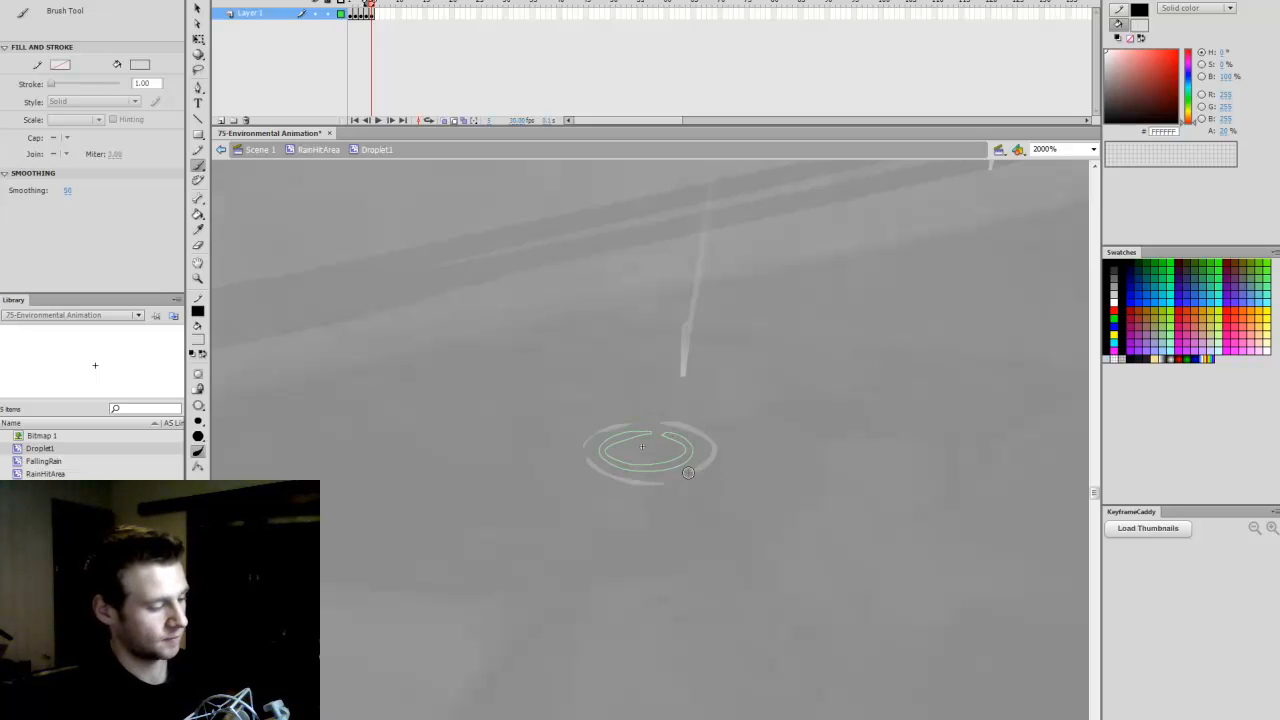
Step: Paint slightly wider broken ripple arcs on a new frame 6 and small, fading arc remnants outside them on frame 7
key(.)
mouse_move(605, 418)
mouse_down()
mouse_move(604, 476)
mouse_move(656, 492)
mouse_up()
mouse_move(697, 421)
mouse_down()
mouse_move(734, 451)
mouse_move(704, 471)
mouse_up()
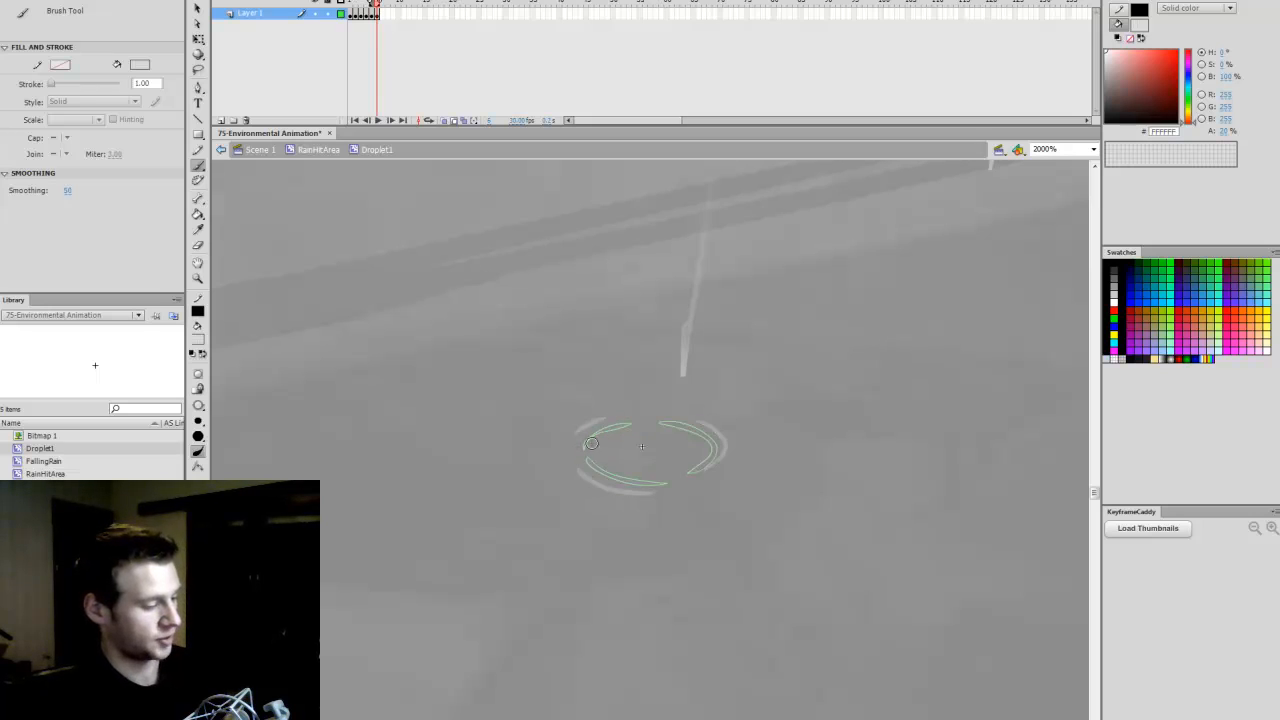
key(.)
drag(574, 422, 592, 417)
drag(583, 485, 634, 495)
drag(732, 432, 723, 457)
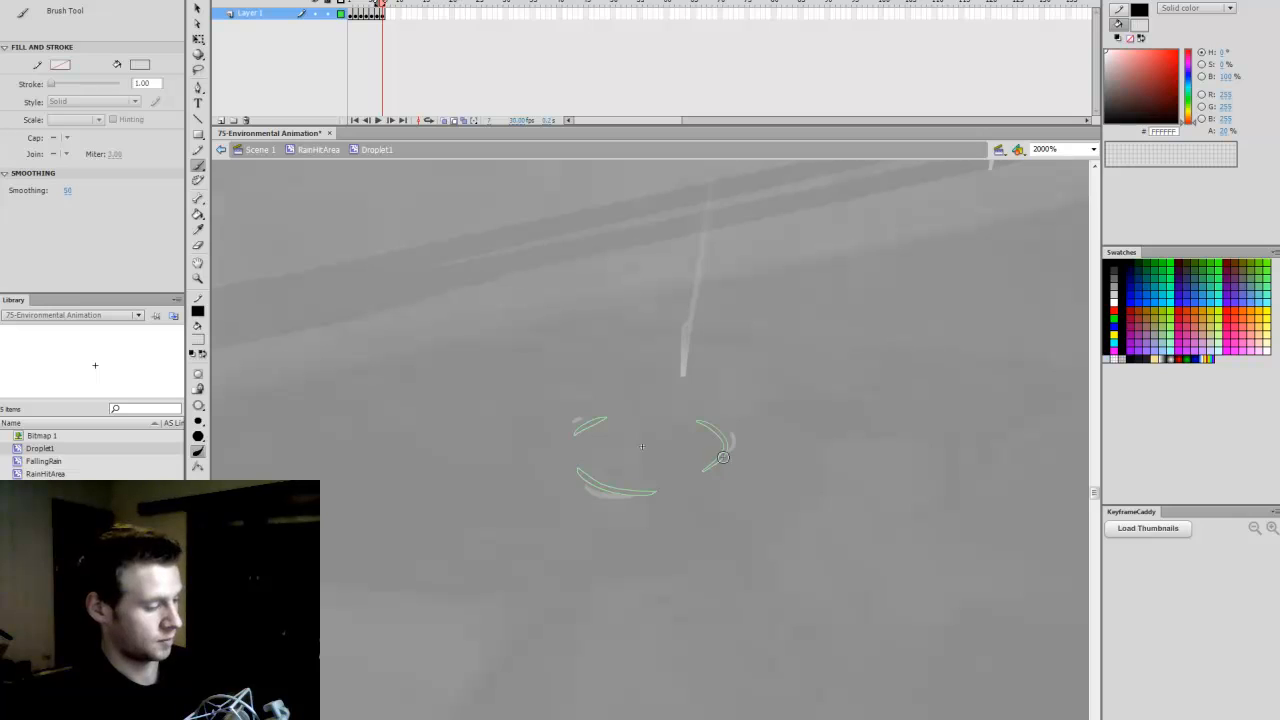
Step: Turn off onion skinning and play the ripple animation from frame 1
click(455, 121)
drag(385, 3, 322, 33)
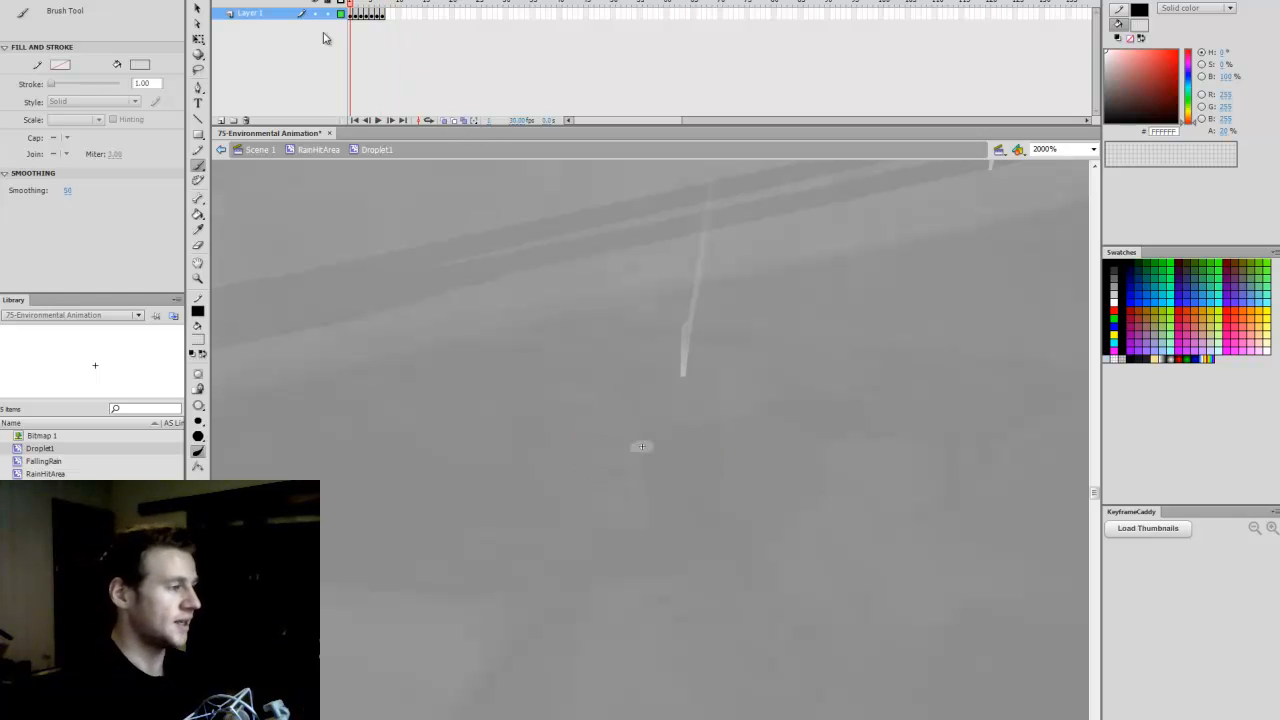
key(Return)
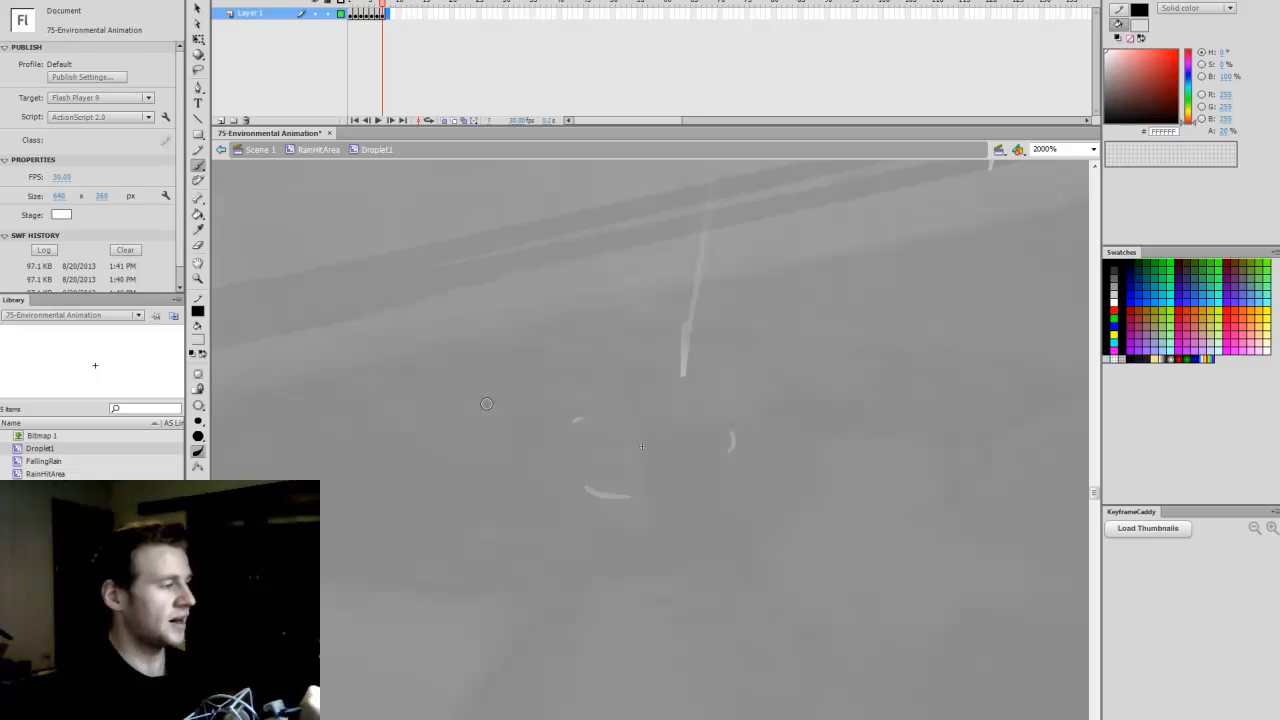
Step: Insert a blank keyframe at frame 8 and extend the empty frames to frame 30
key(F7)
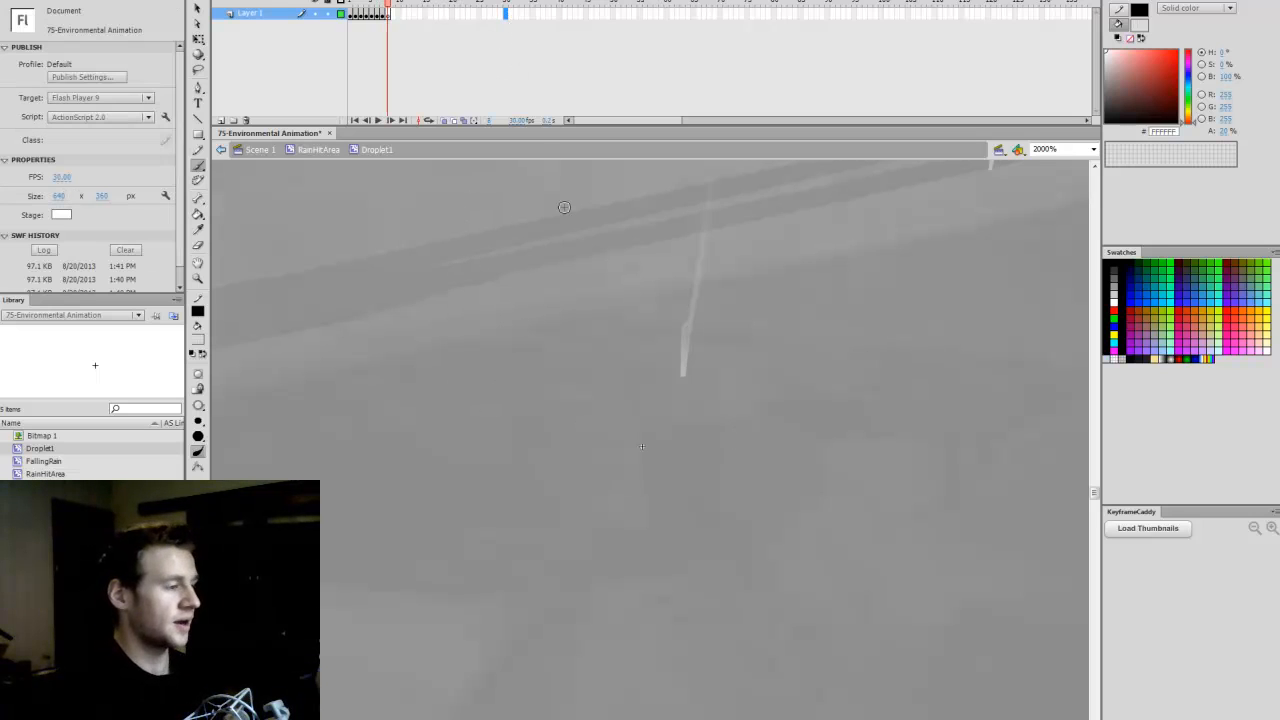
key(F5)
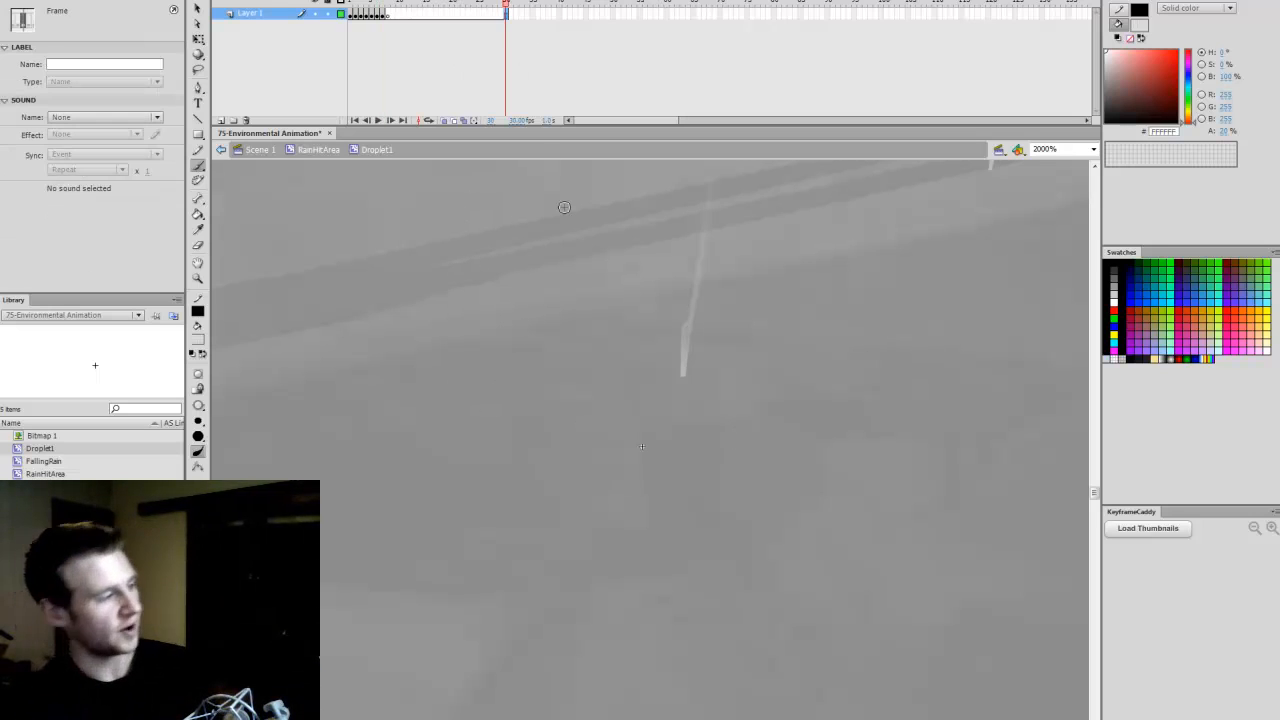
Step: Play the Droplet1 animation from its start at 400% zoom to check the ripple against the alley scene
click(1093, 149)
click(1043, 213)
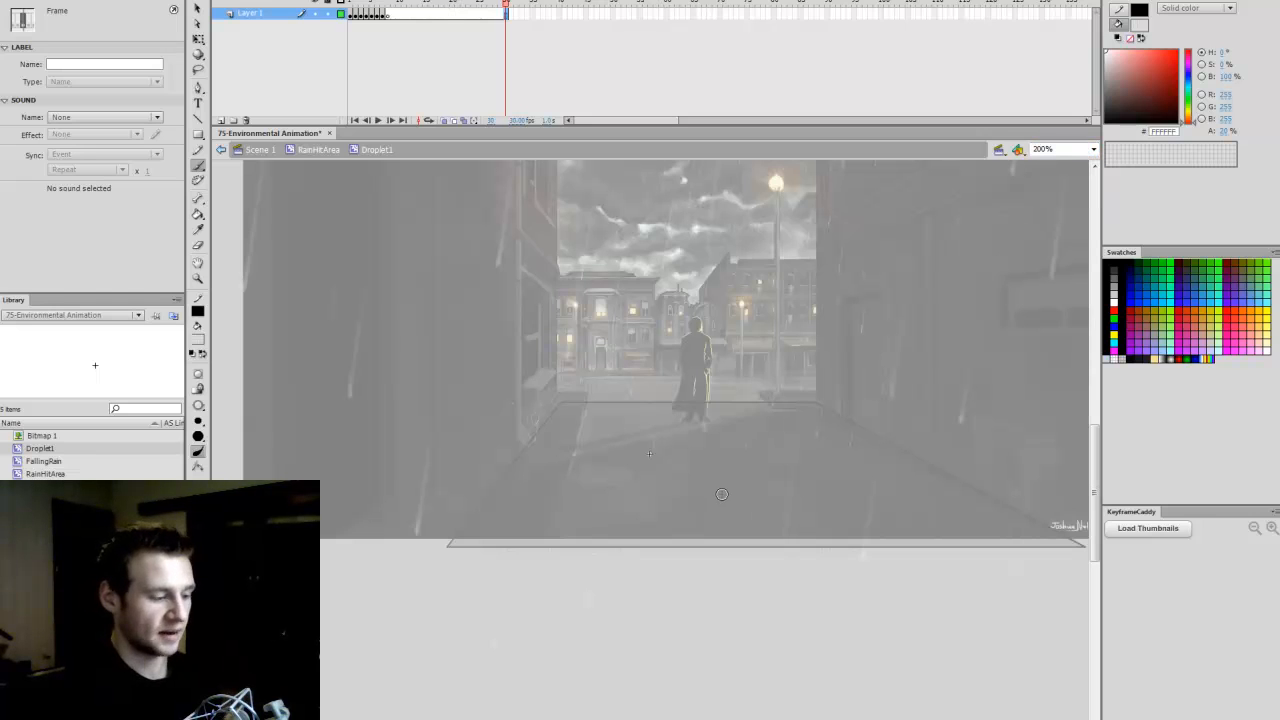
key(Return)
key(z)
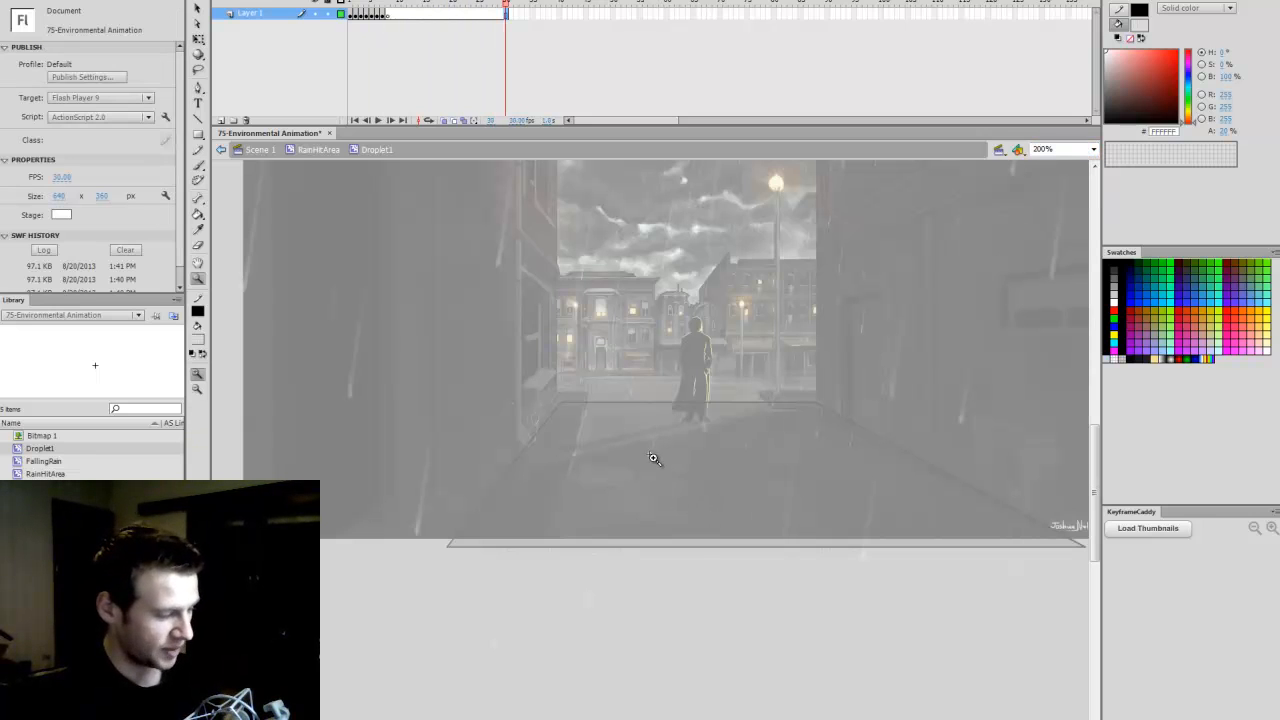
click(657, 462)
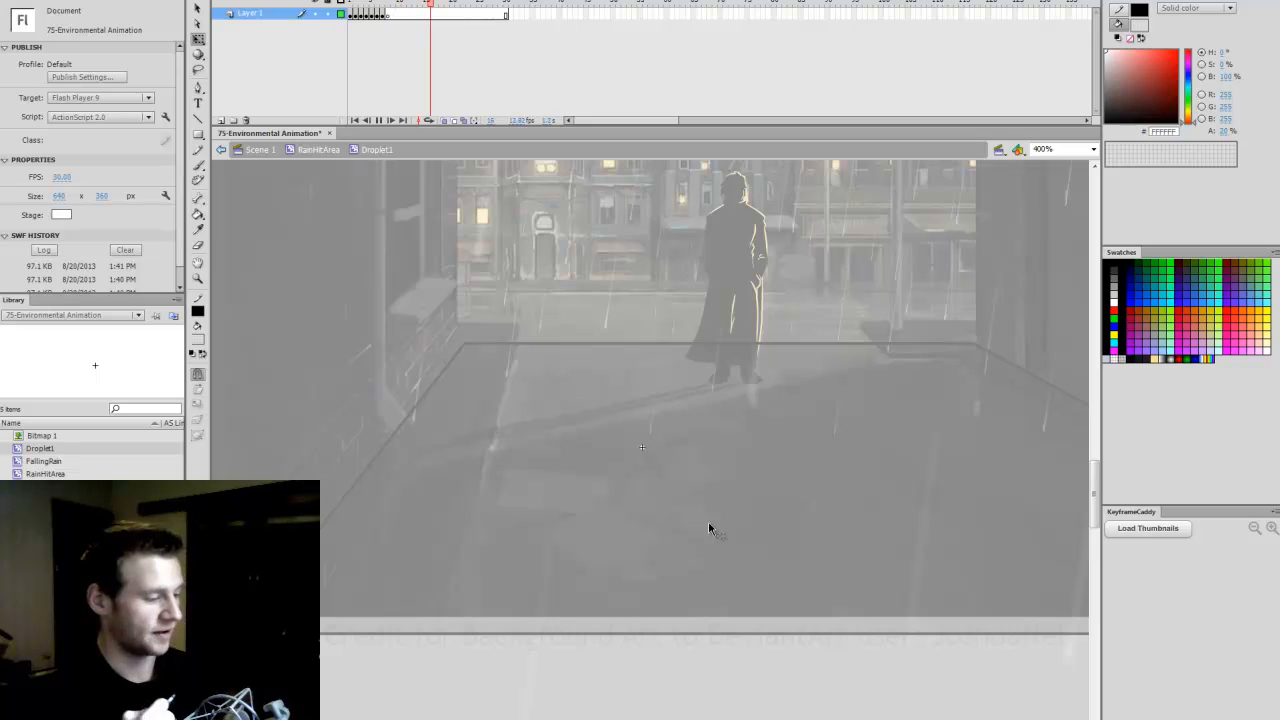
click(351, 15)
key(Return)
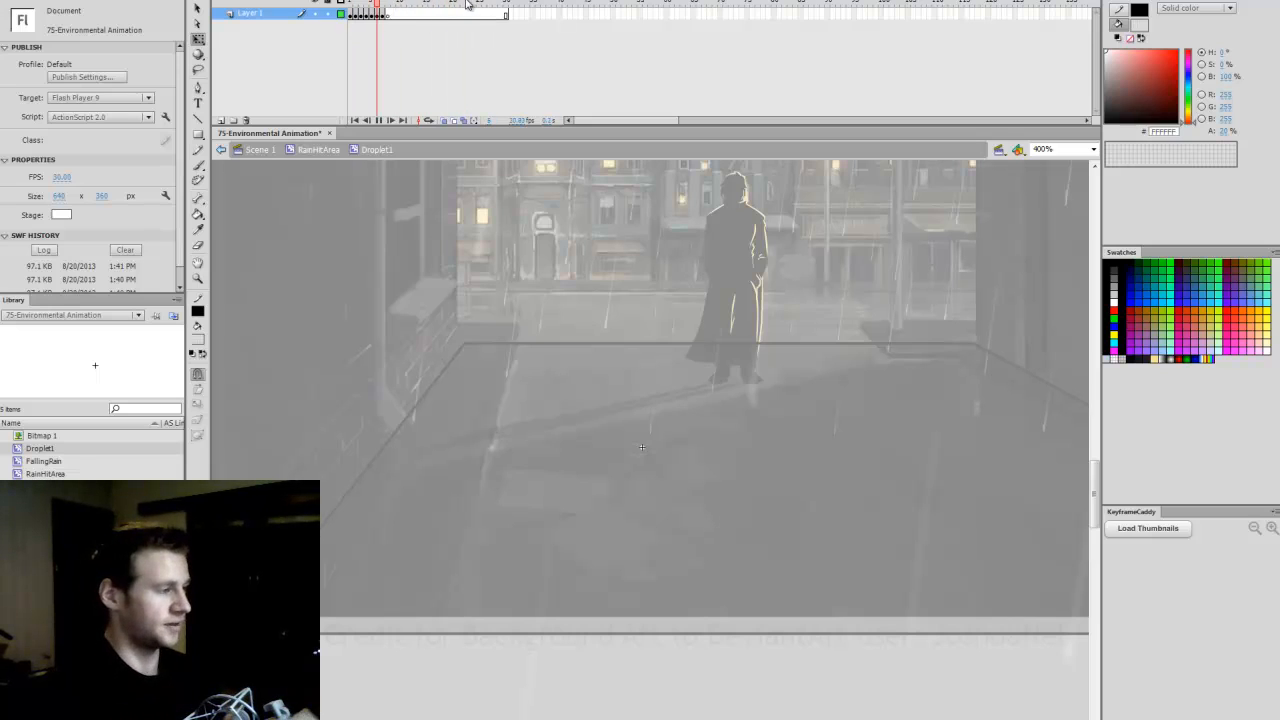
Step: Shorten the empty span at the end of Droplet1's layer so it ends at frame 25
click(453, 14)
click(453, 14)
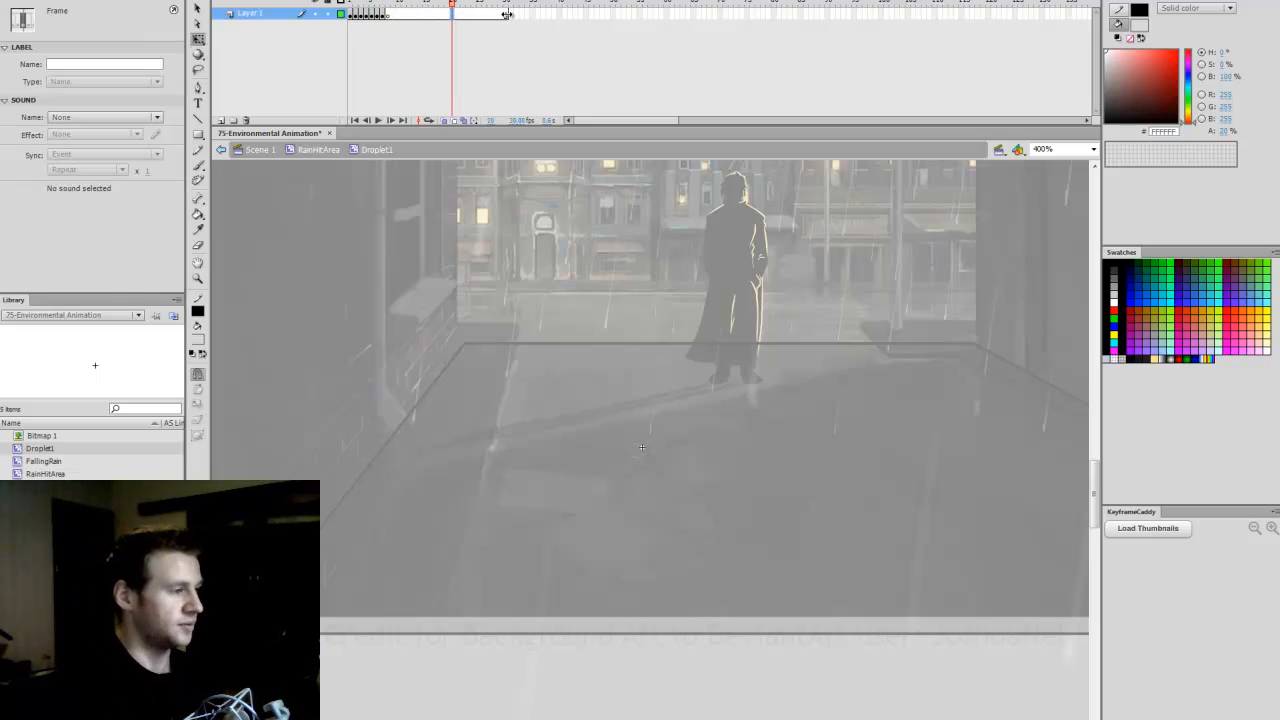
drag(507, 14, 479, 16)
click(614, 103)
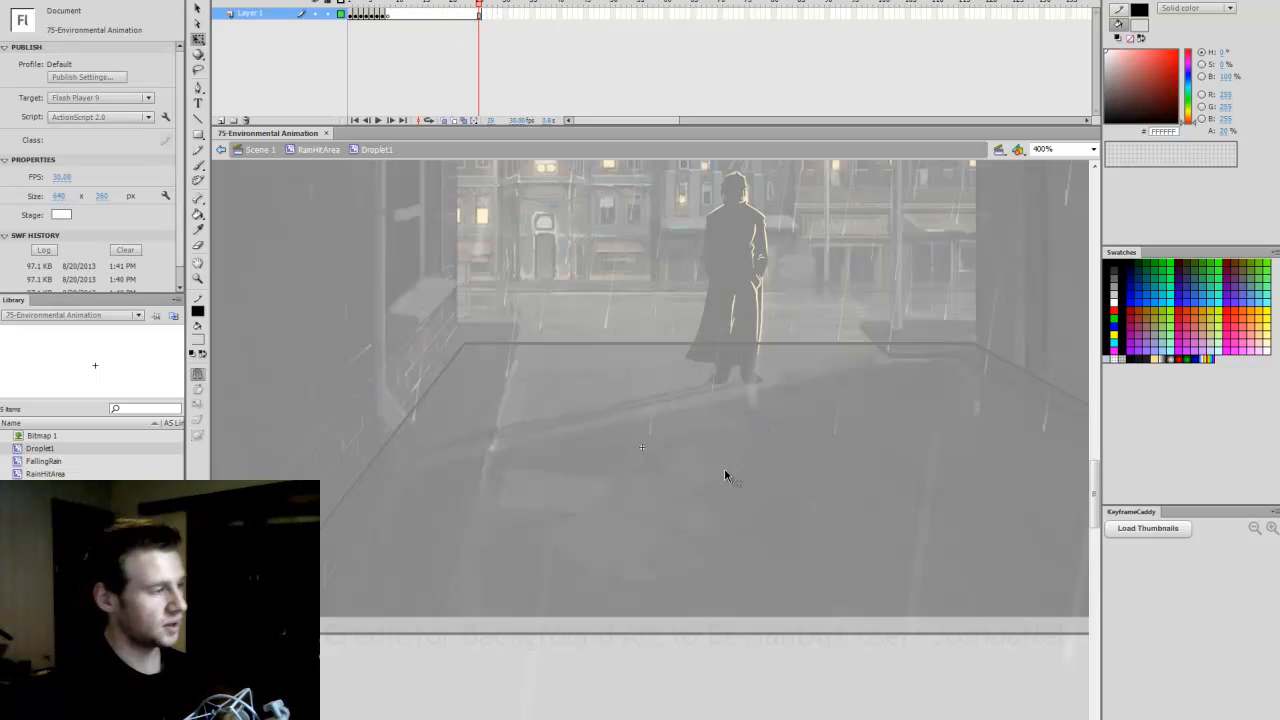
Step: Return to RainHitArea, move the droplet near the far left corner of the ground area and place a copy diagonally below it
click(221, 150)
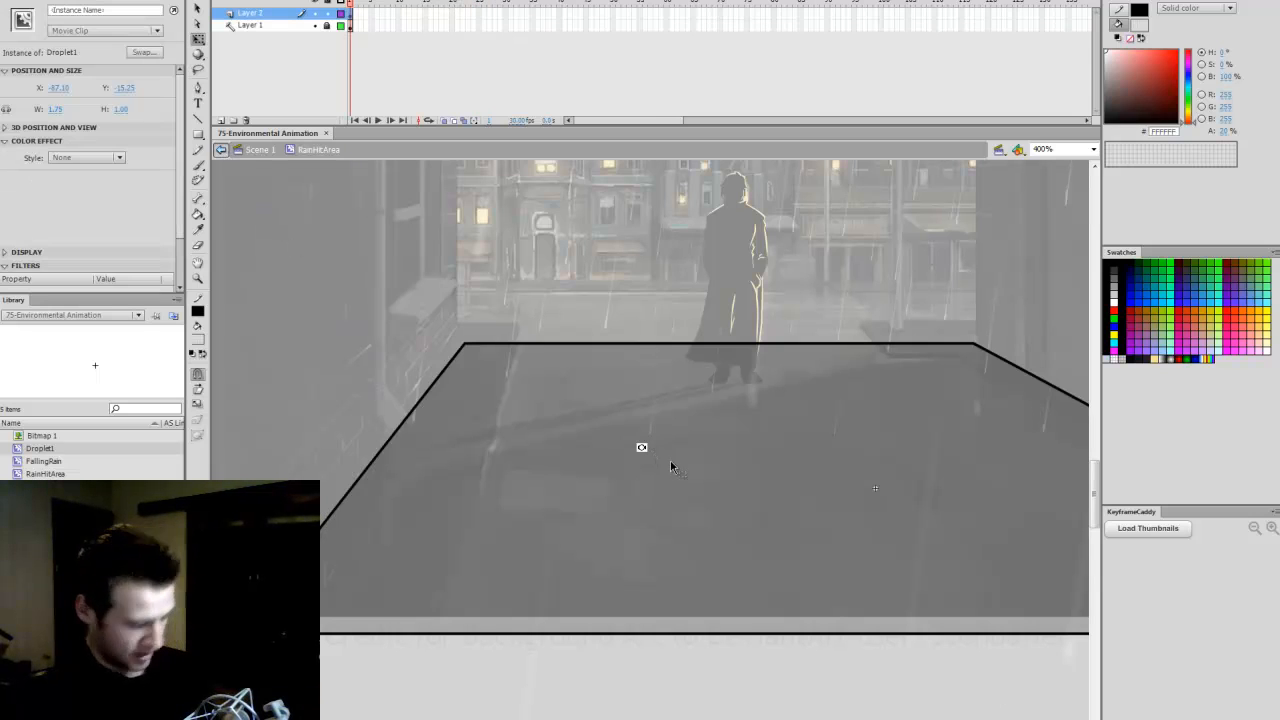
key(v)
drag(640, 448, 495, 376)
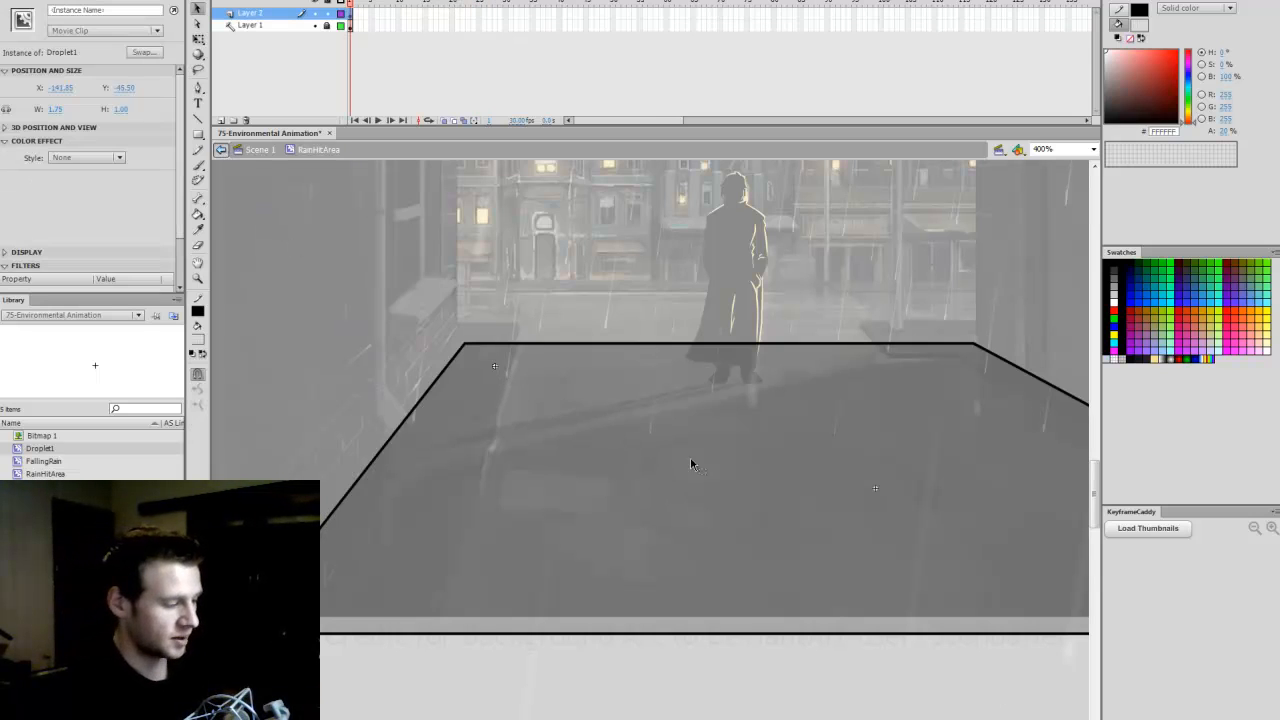
drag(685, 509, 658, 444)
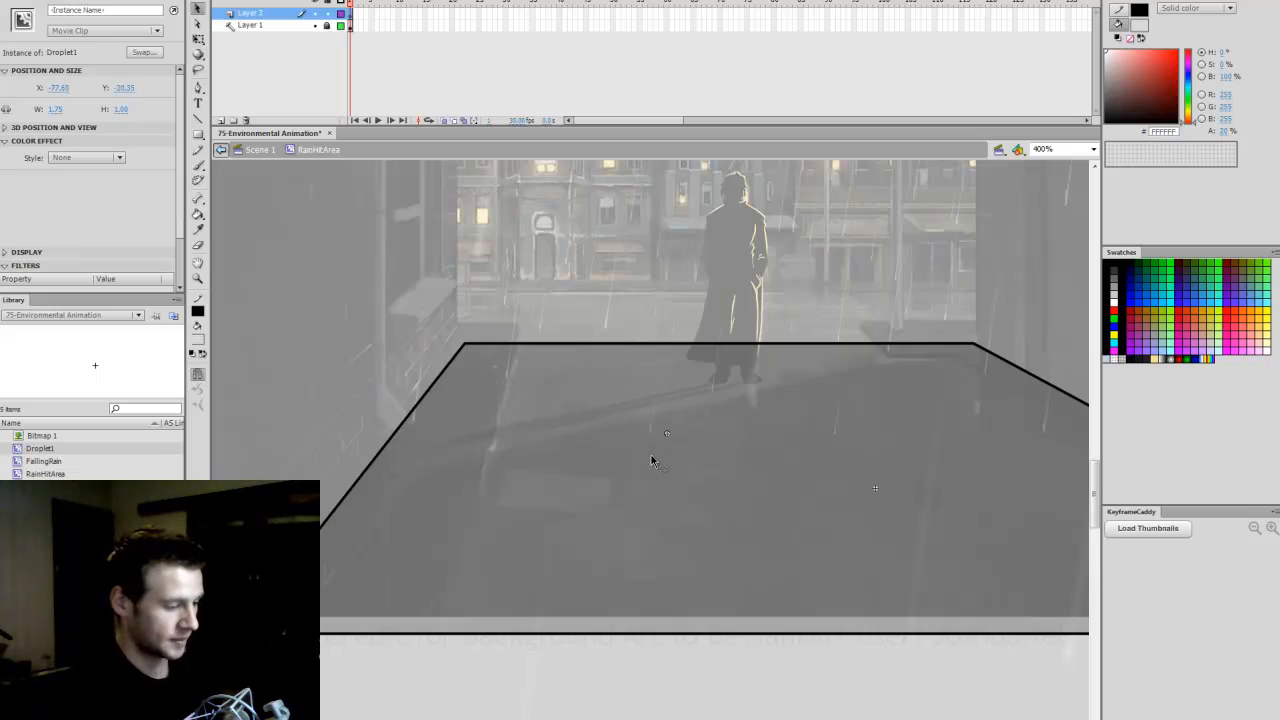
drag(669, 437, 577, 429)
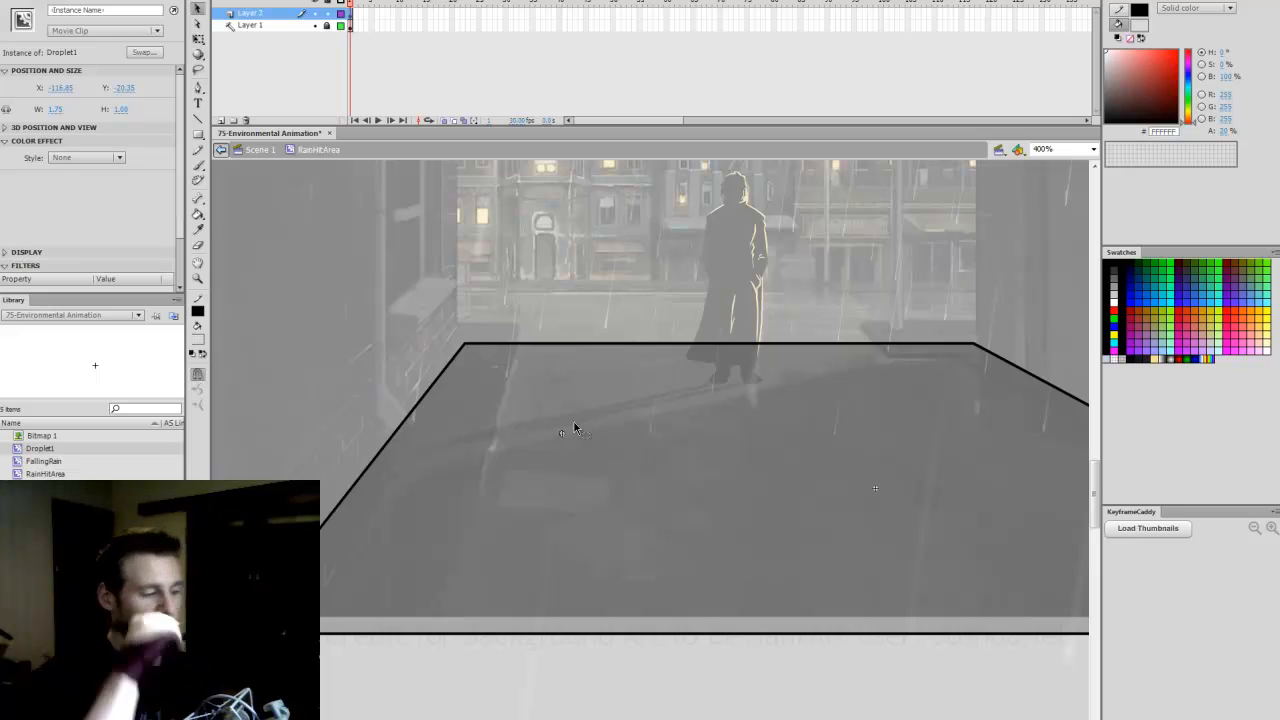
Step: Draw a black-filled rectangle, about 13 by 36 px, on Layer 1 beside the left edge of the ground area
click(268, 26)
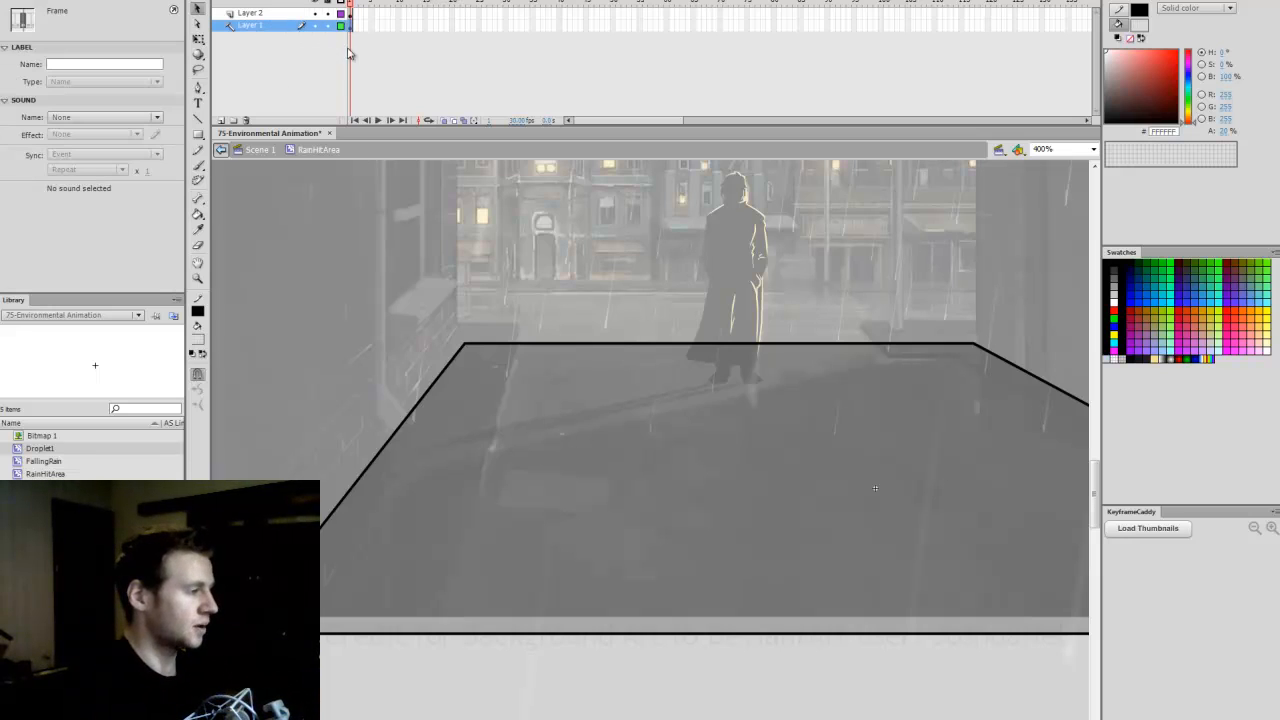
click(197, 133)
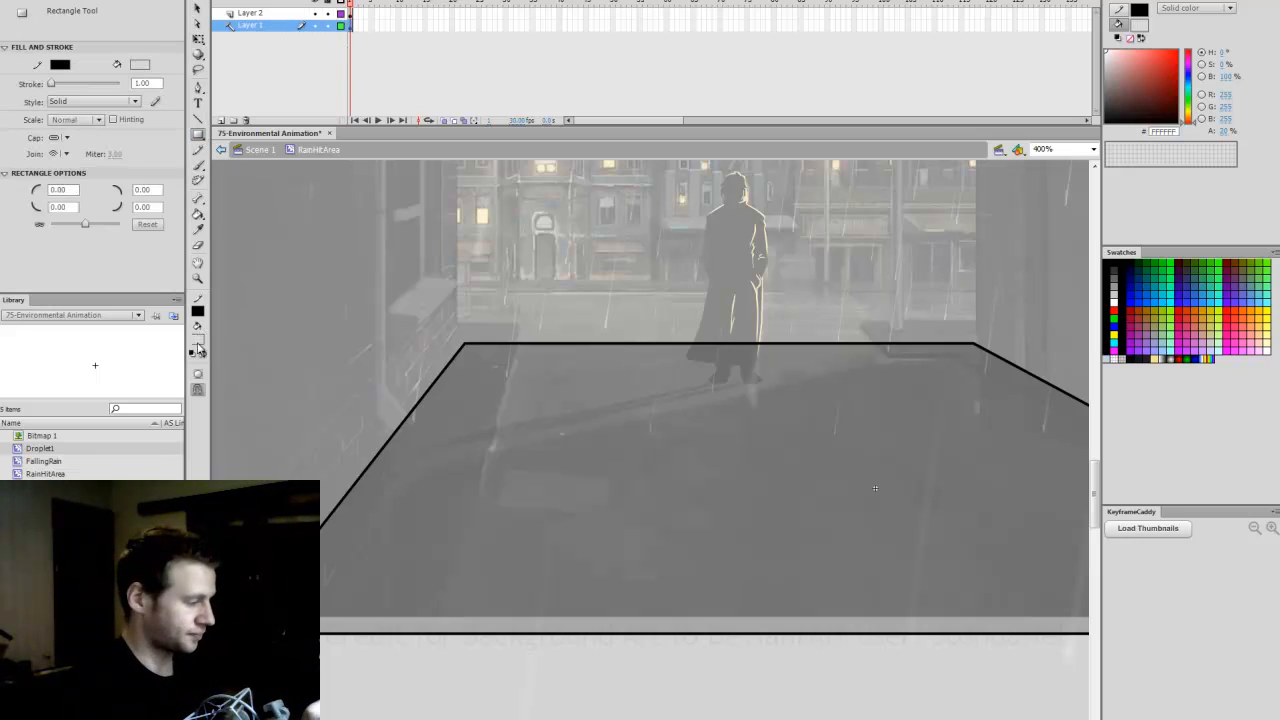
click(198, 345)
click(216, 363)
drag(328, 352, 349, 408)
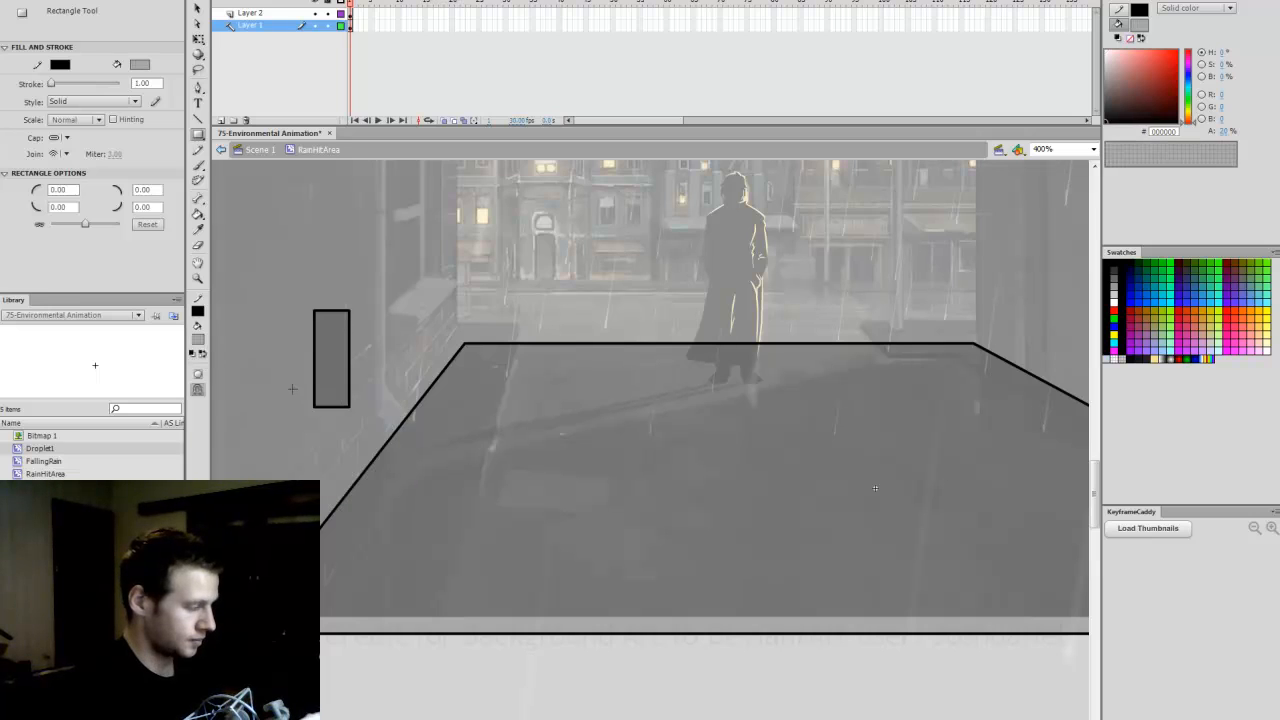
Step: Set the small rectangle's fill to 100% alpha and lock Layer 1
key(q)
drag(366, 291, 297, 438)
click(1223, 131)
text(100)
key(Return)
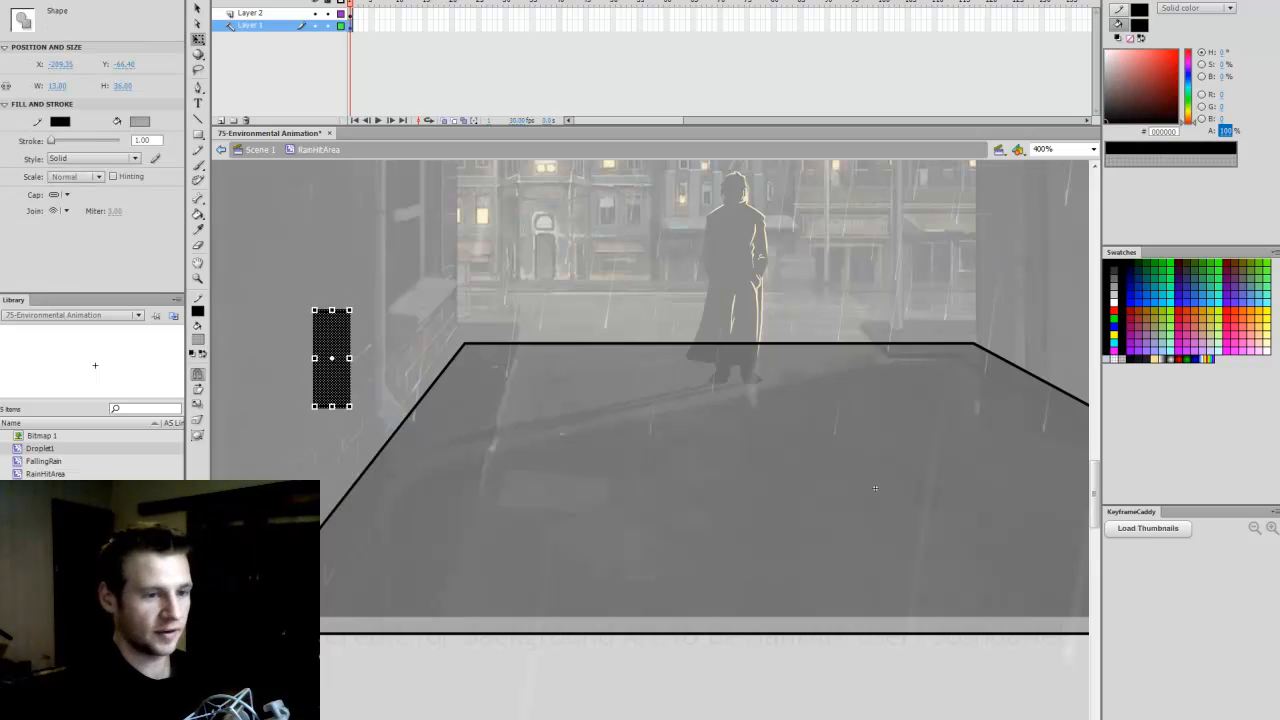
click(566, 266)
click(329, 26)
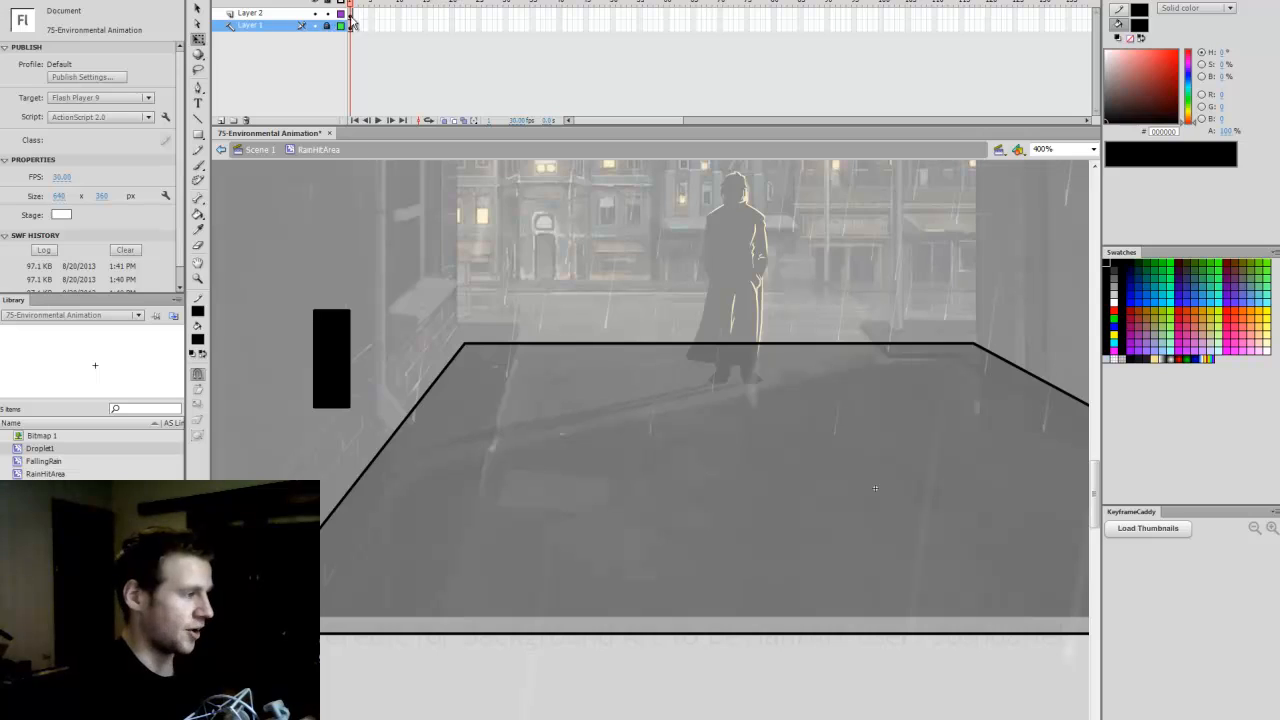
Step: Place two Droplet1 instances on Layer 2 one below the other over the upper part of the black rectangle
click(352, 14)
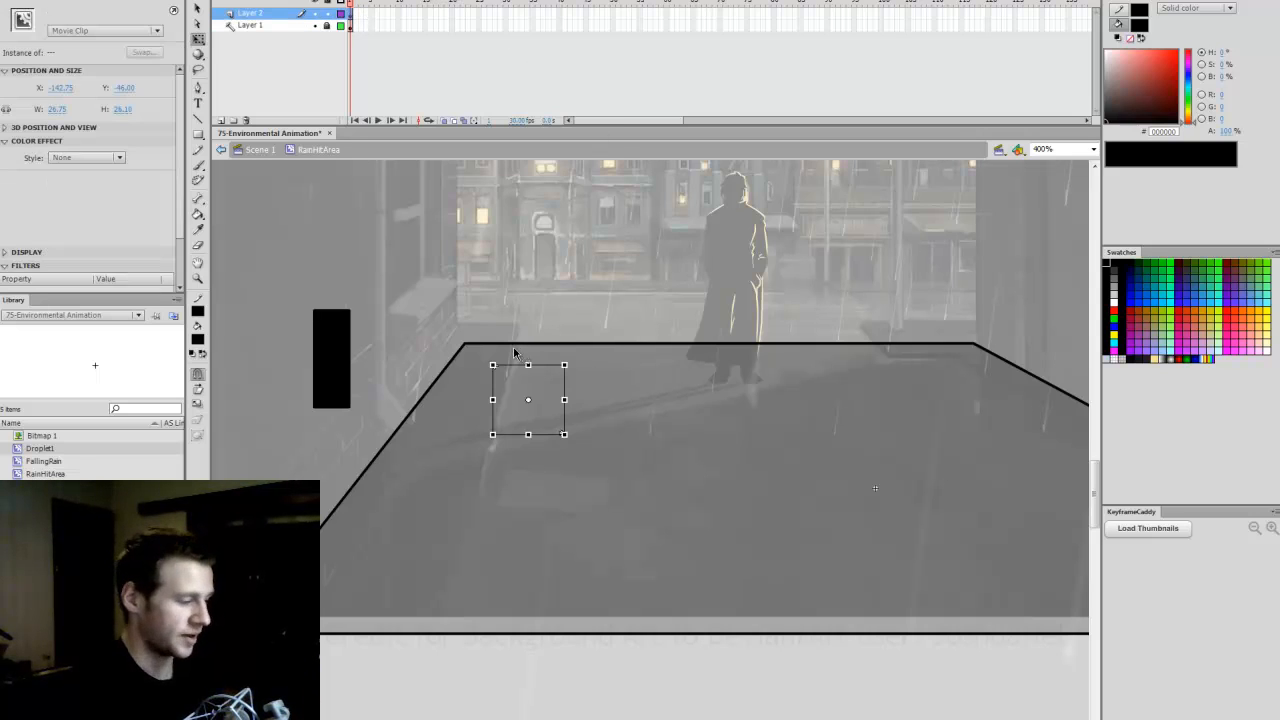
key(v)
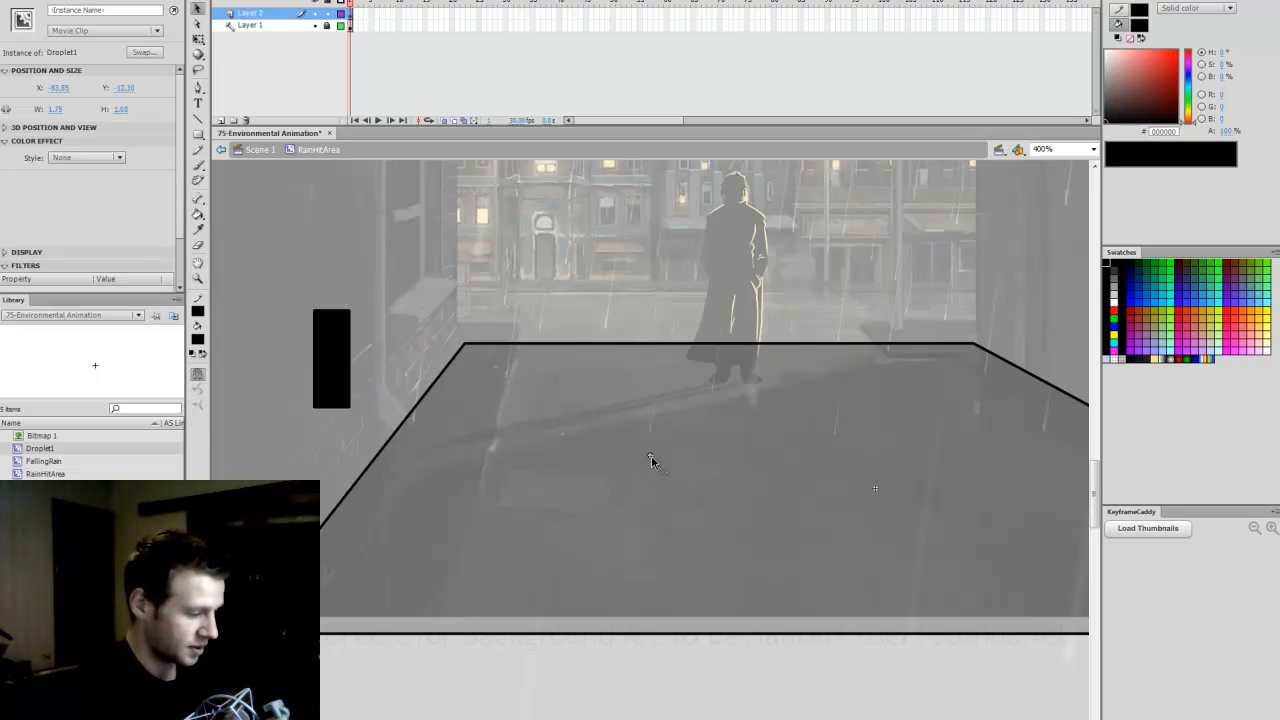
drag(650, 460, 337, 333)
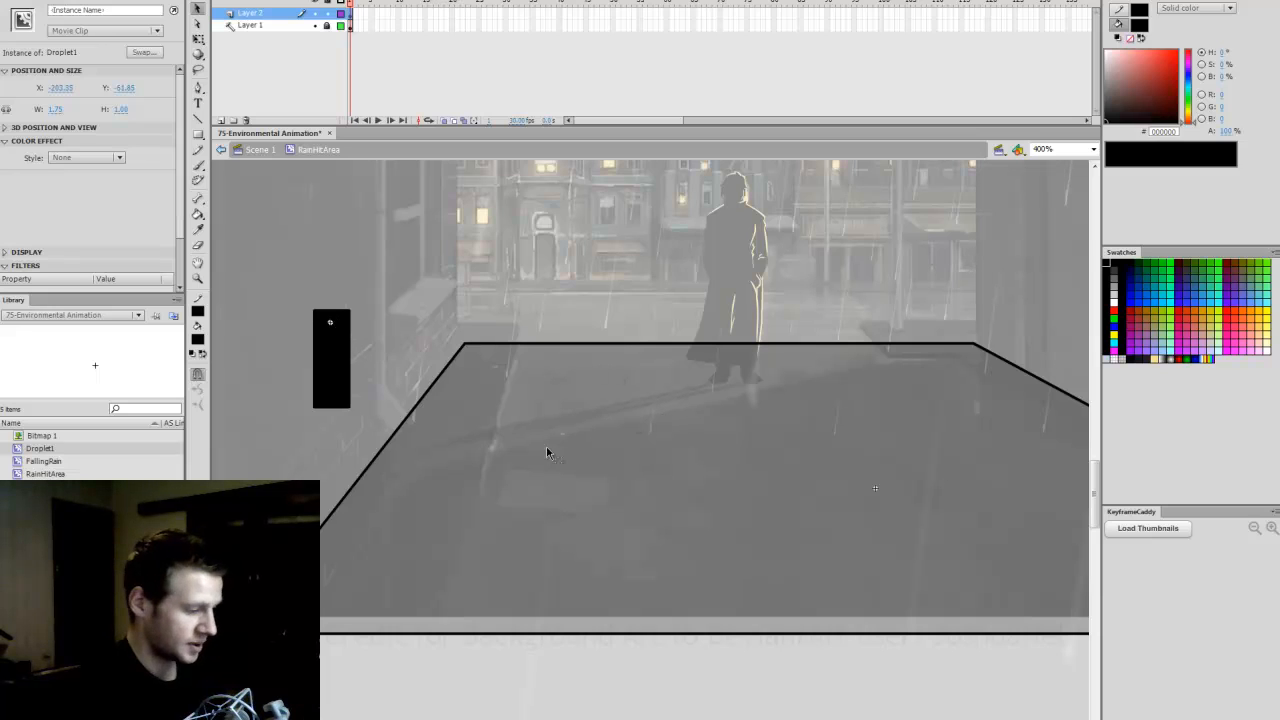
drag(562, 434, 331, 339)
key(z)
click(334, 347)
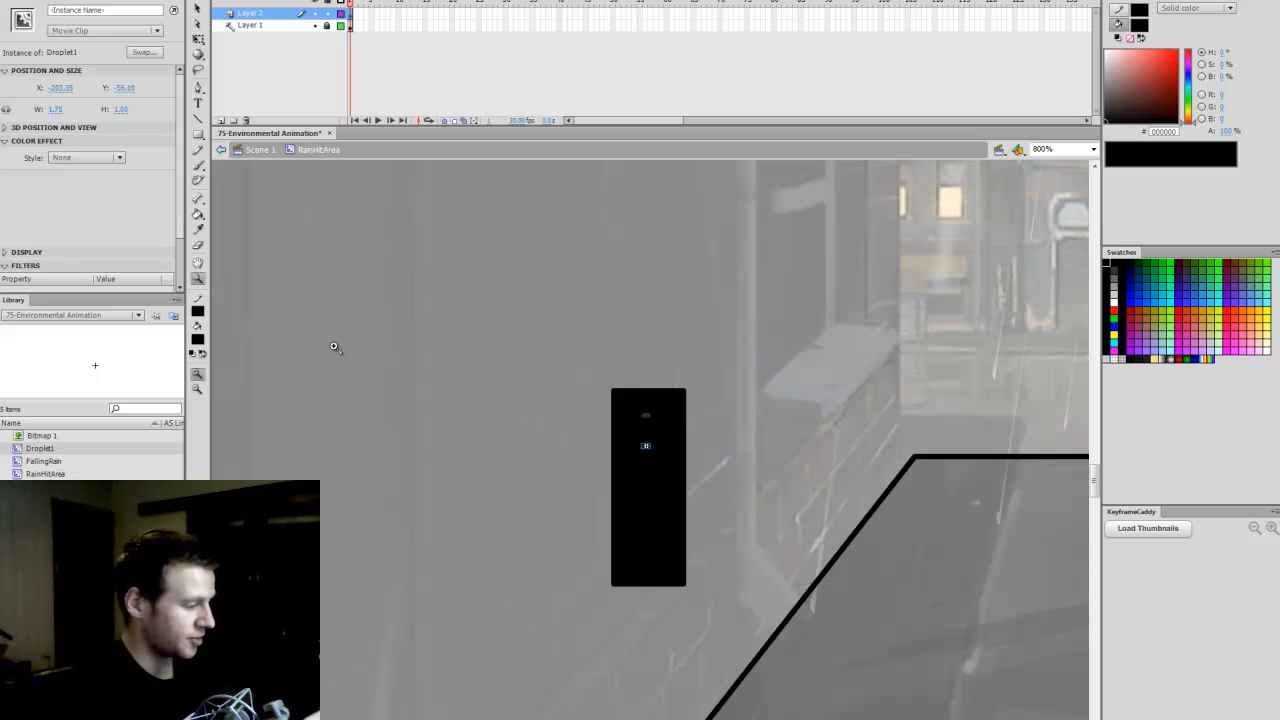
key(q)
click(650, 449)
click(648, 447)
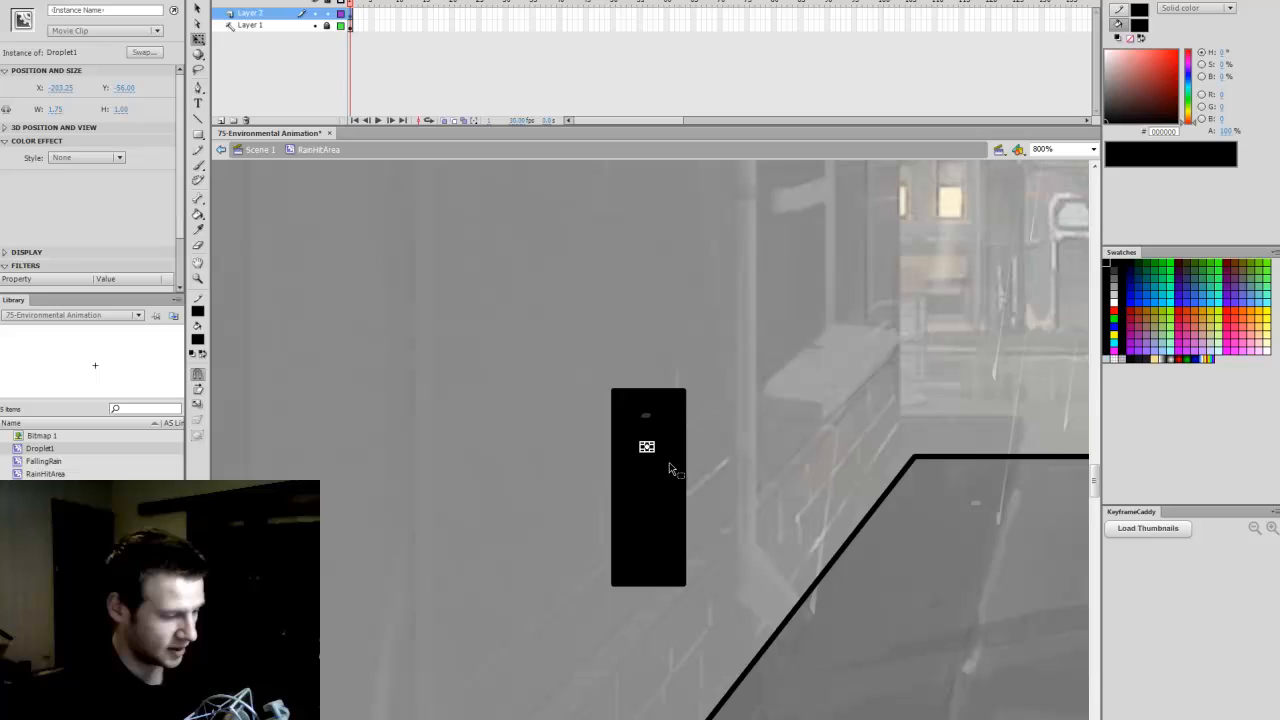
click(718, 445)
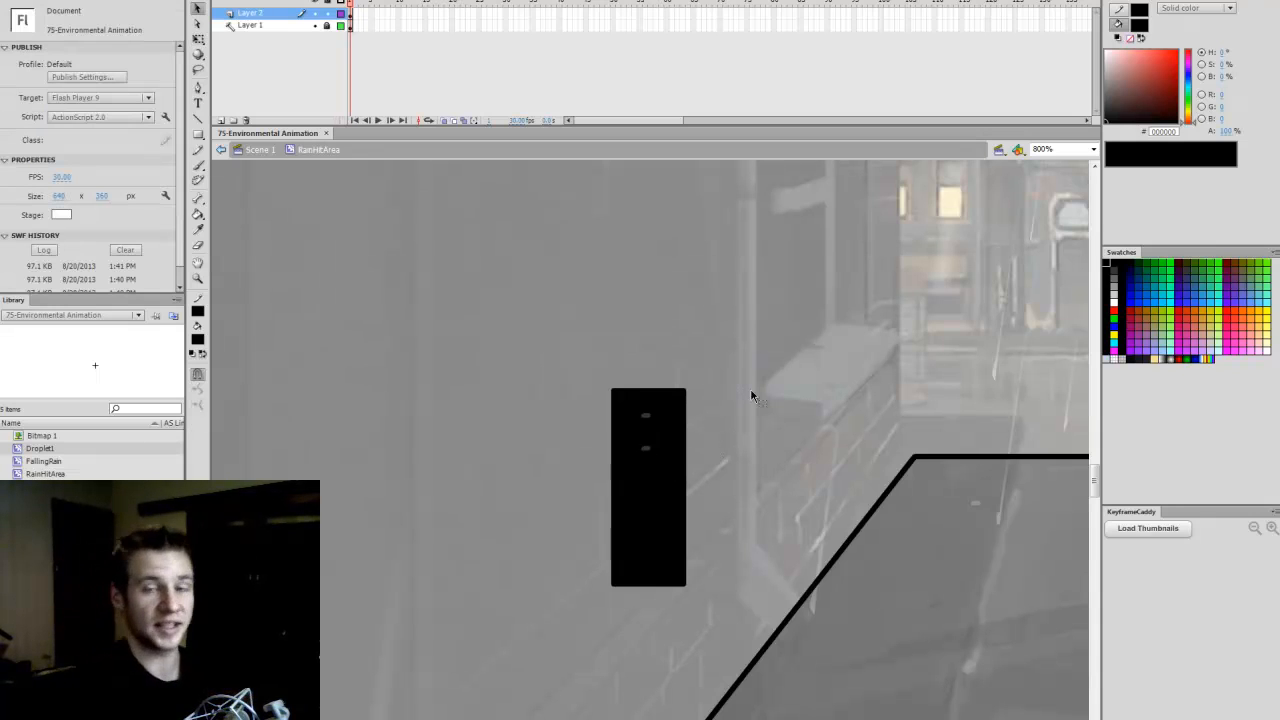
Step: Duplicate the lower droplet's symbol on the black rectangle as Droplet2
right_click(648, 456)
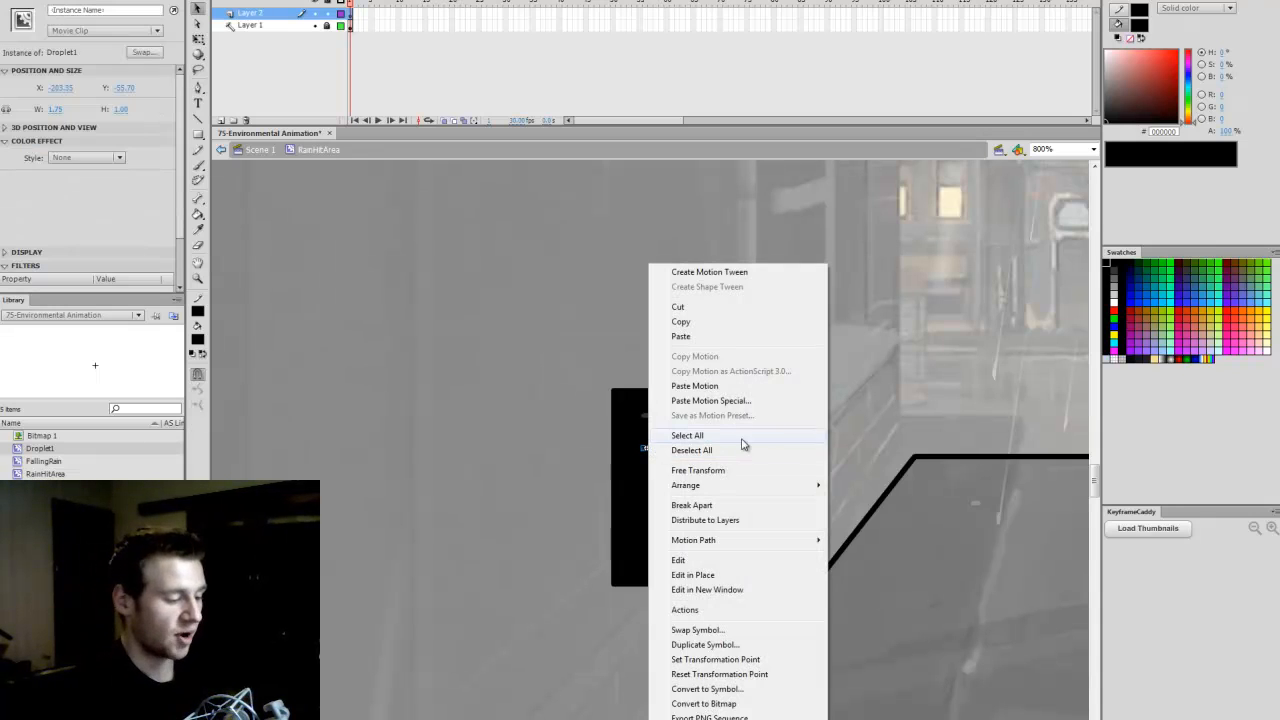
click(731, 646)
drag(709, 427, 893, 510)
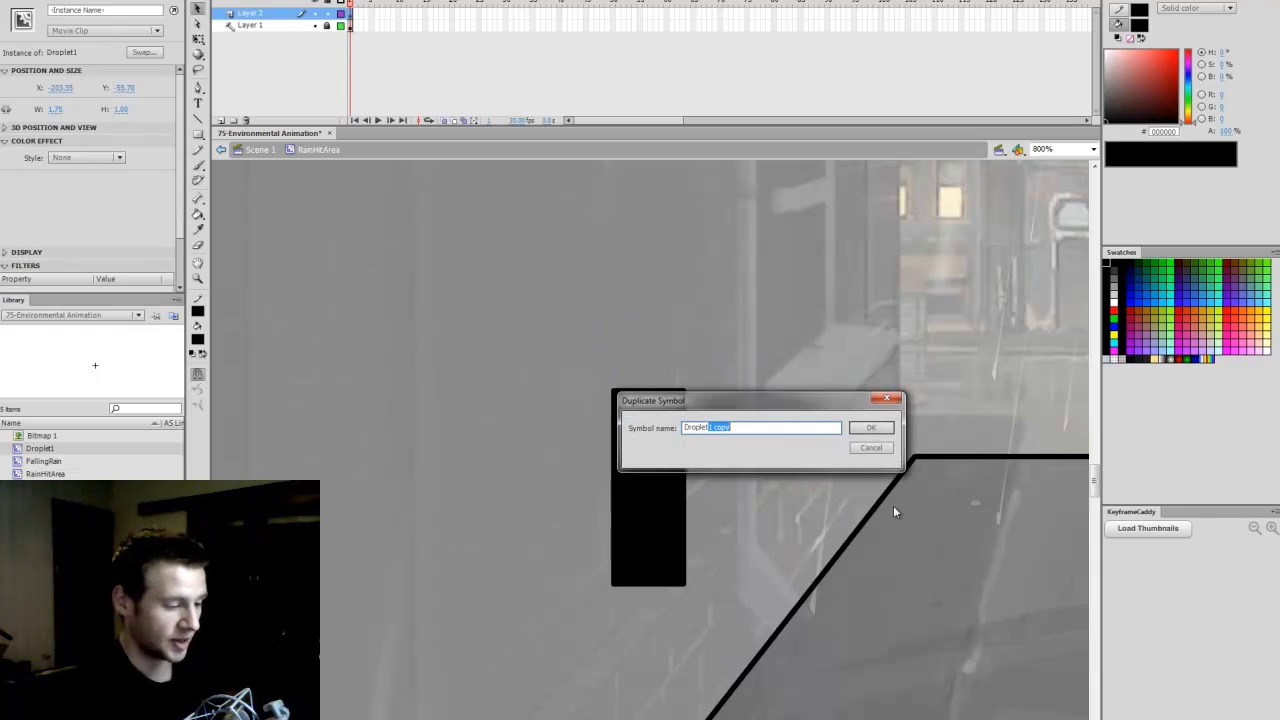
text(2)
key(Return)
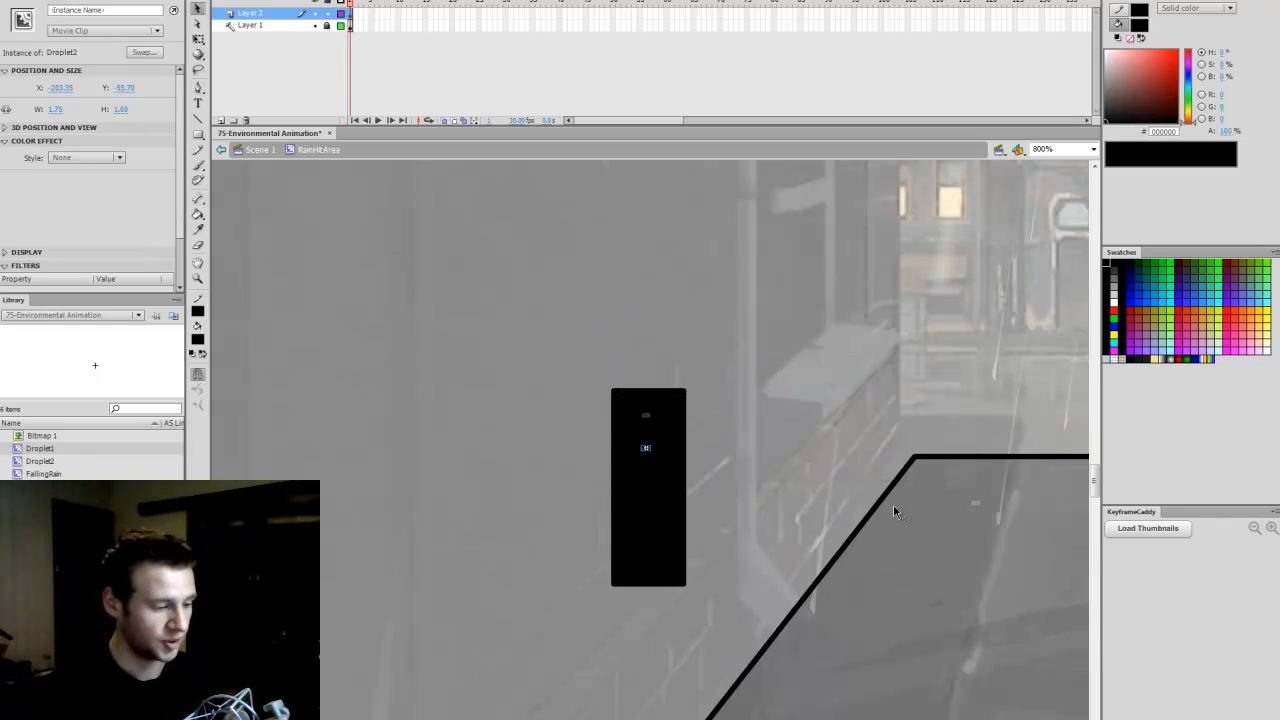
Step: Add a copy of the Droplet2 instance beneath it on the black rectangle and duplicate its symbol as Droplet3
key(ctrl+c)
key(ctrl+v)
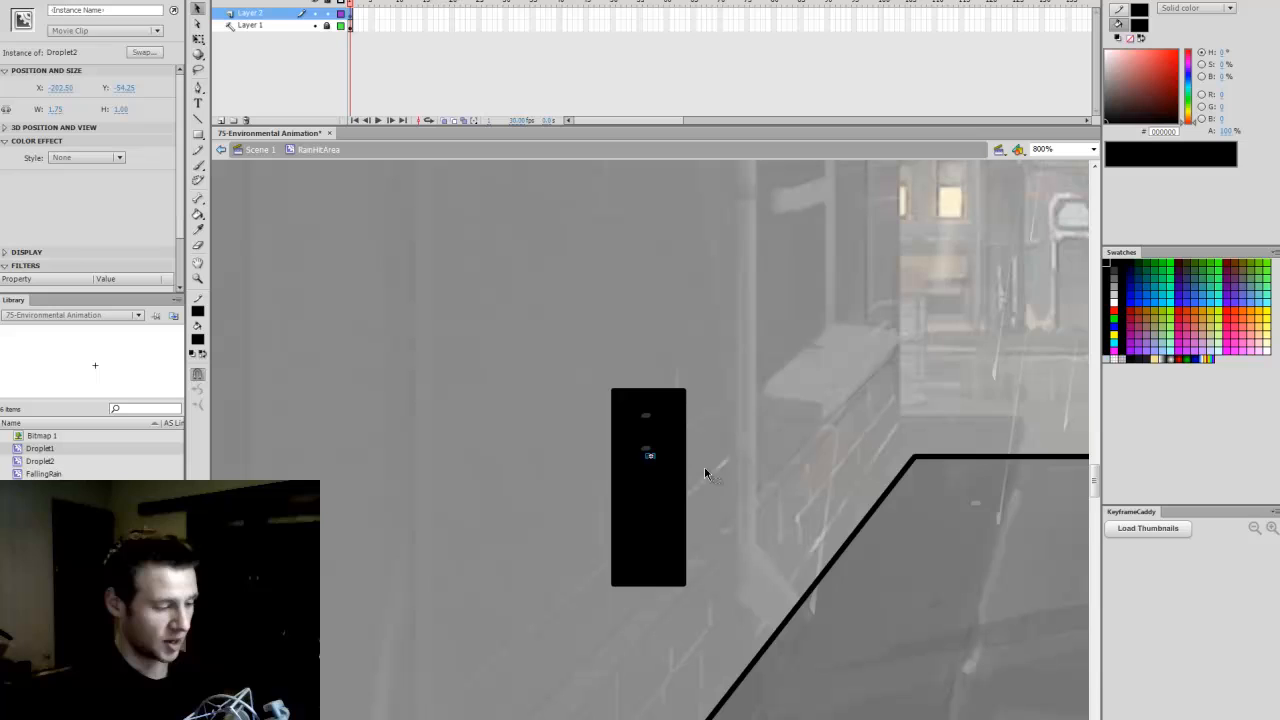
drag(650, 457, 645, 495)
right_click(648, 486)
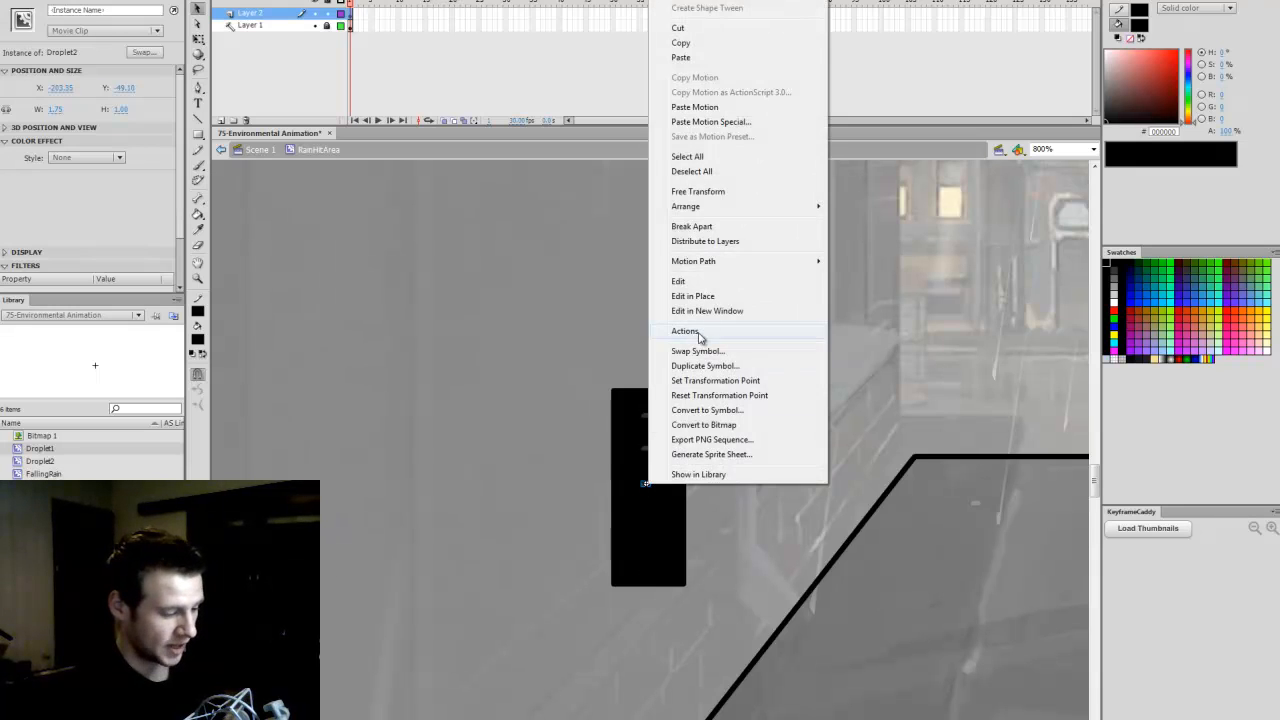
click(738, 366)
click(717, 427)
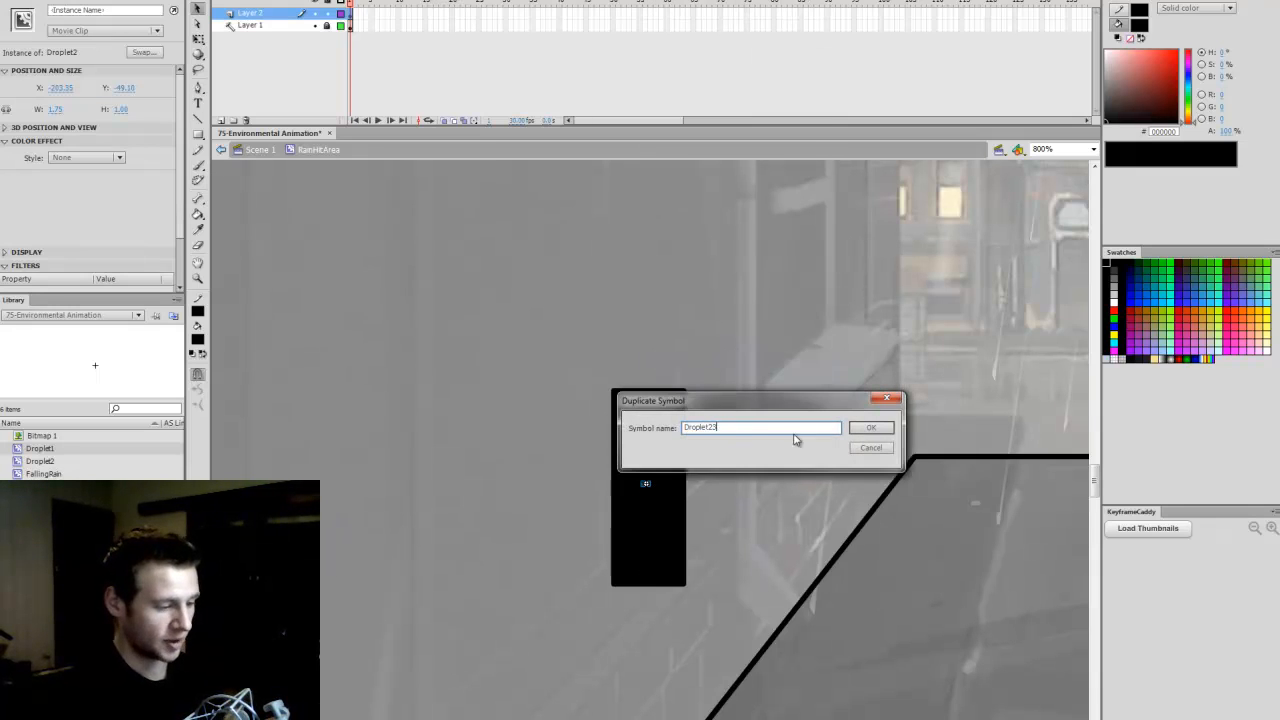
text(3)
click(880, 431)
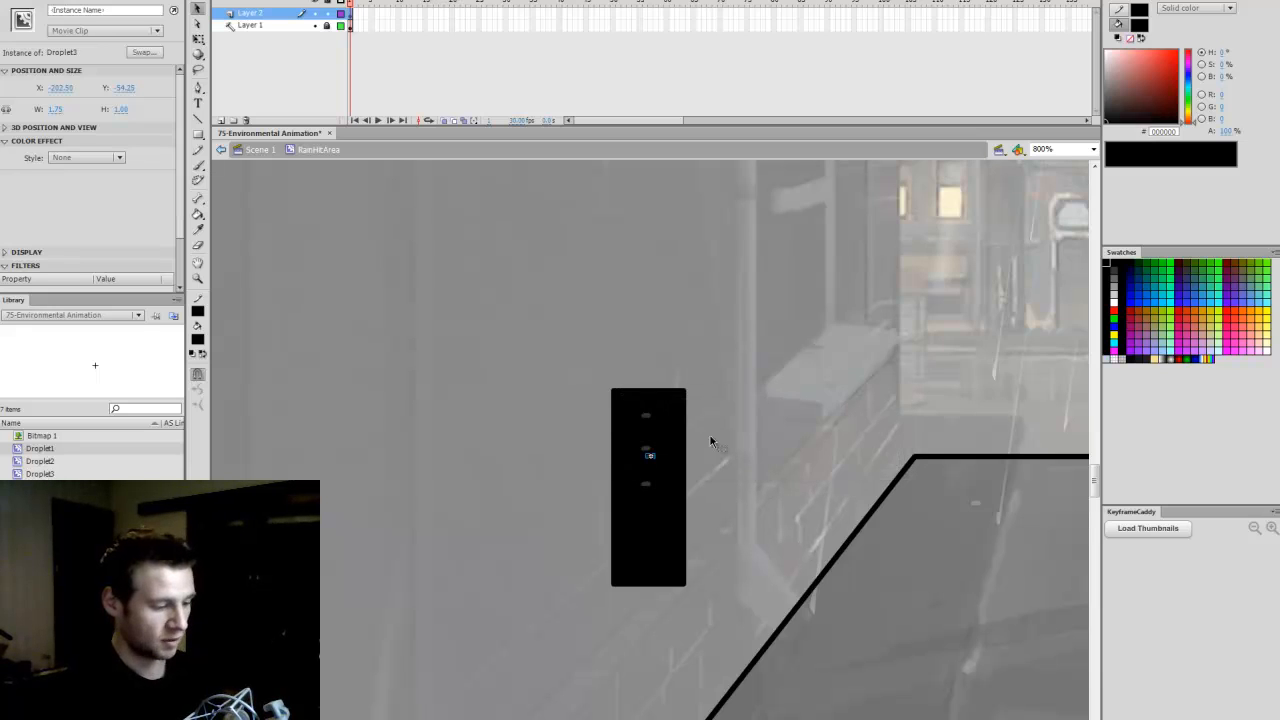
Step: Place a fourth droplet below Droplet3 on the black rectangle and duplicate its symbol as Droplet4
drag(656, 480, 652, 528)
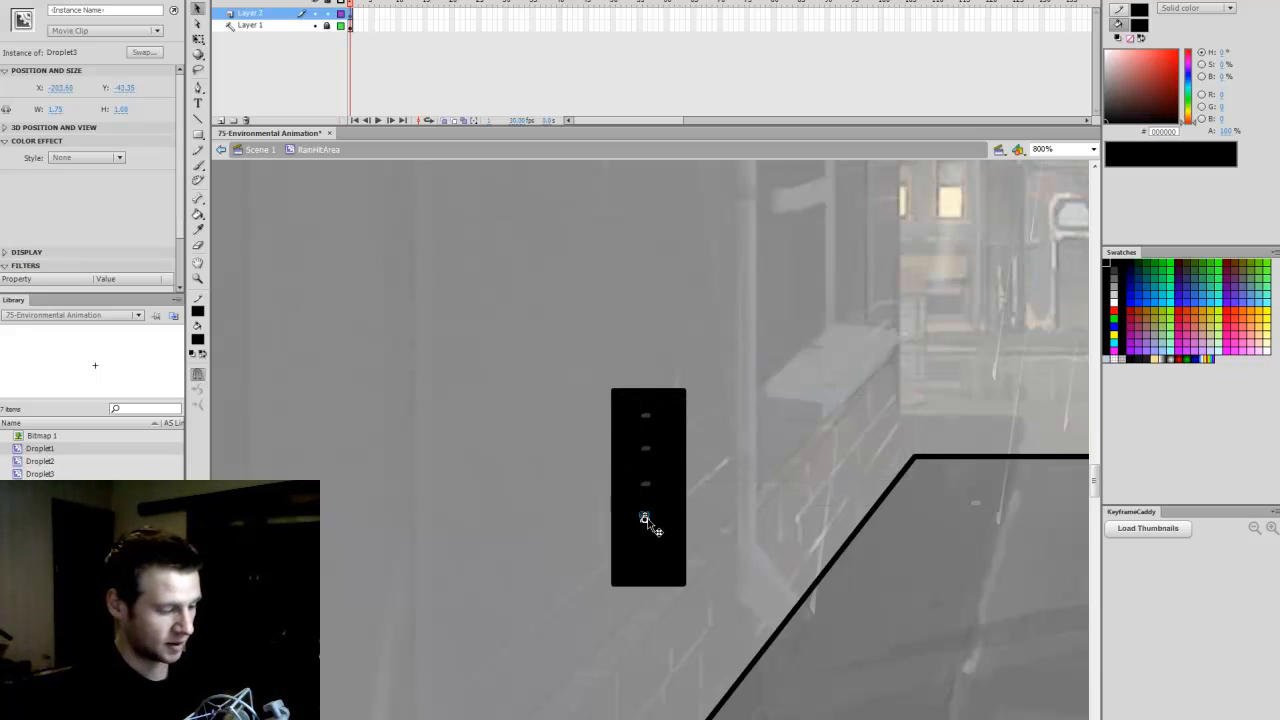
right_click(648, 523)
click(710, 398)
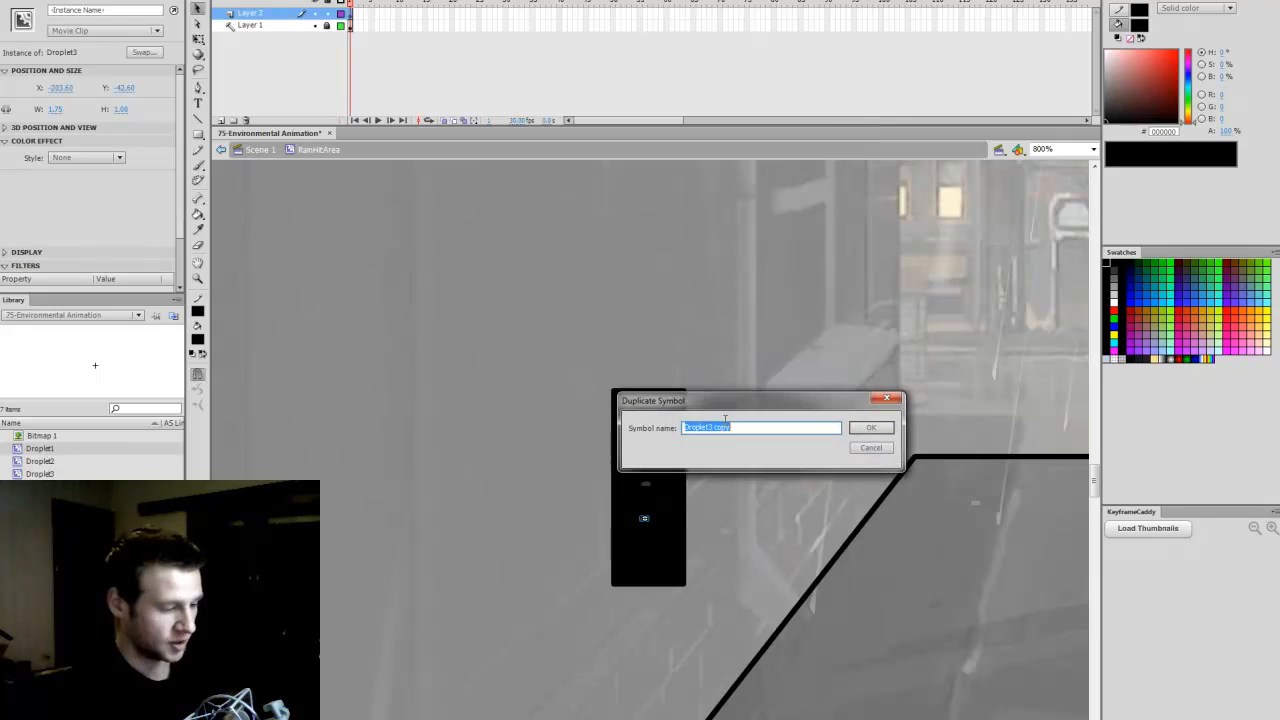
text(4)
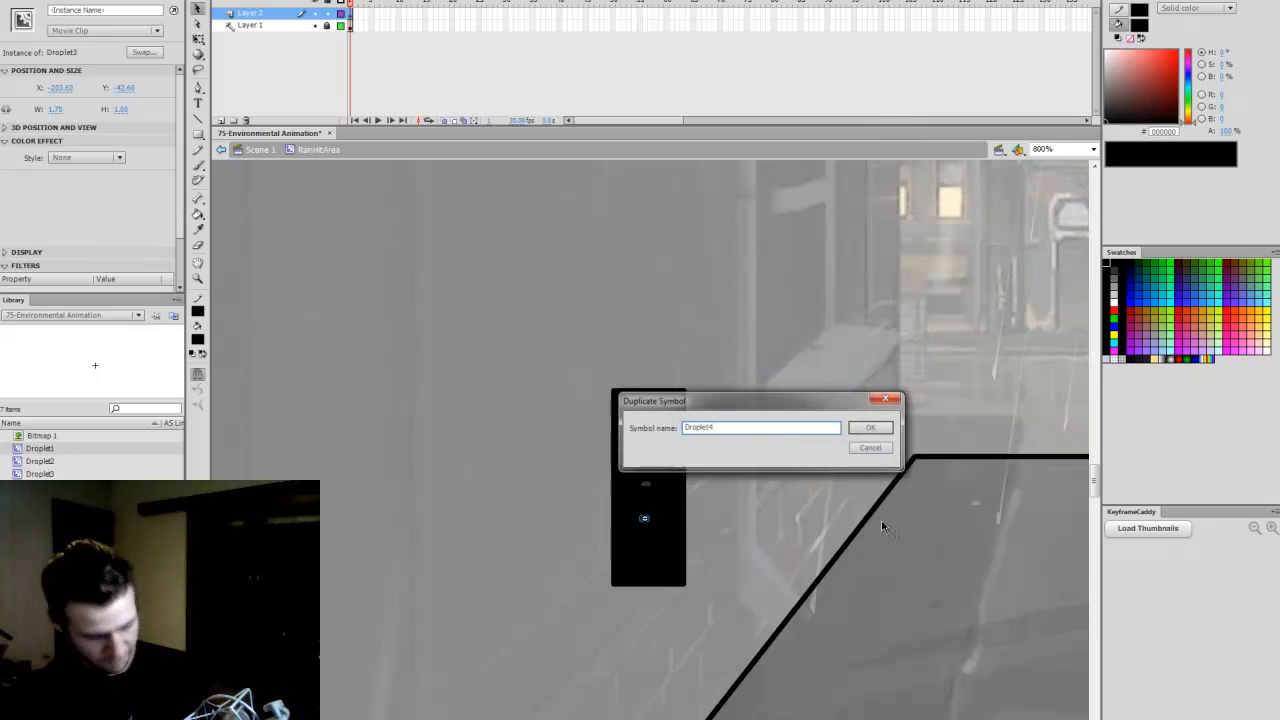
key(Return)
Step: Add a fifth droplet near the black rectangle's lower end as duplicated symbol Droplet5, and save the file
drag(654, 526, 655, 562)
right_click(655, 562)
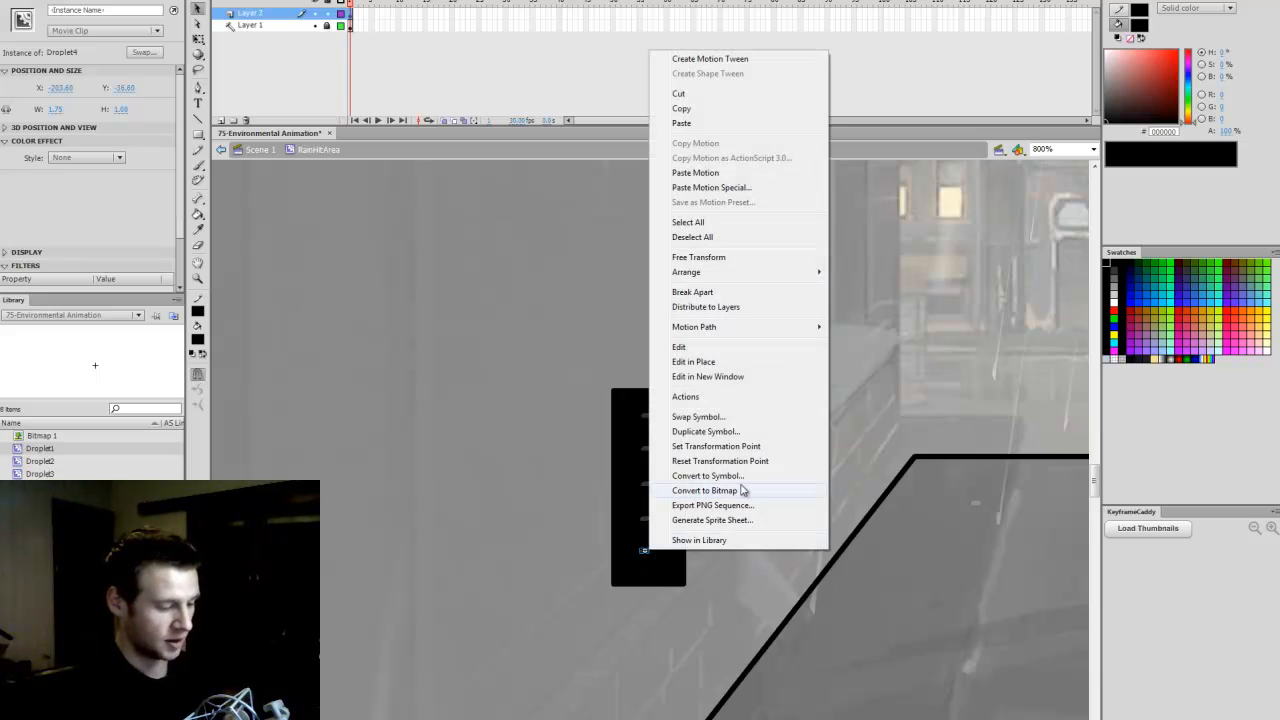
click(710, 435)
drag(706, 428, 724, 428)
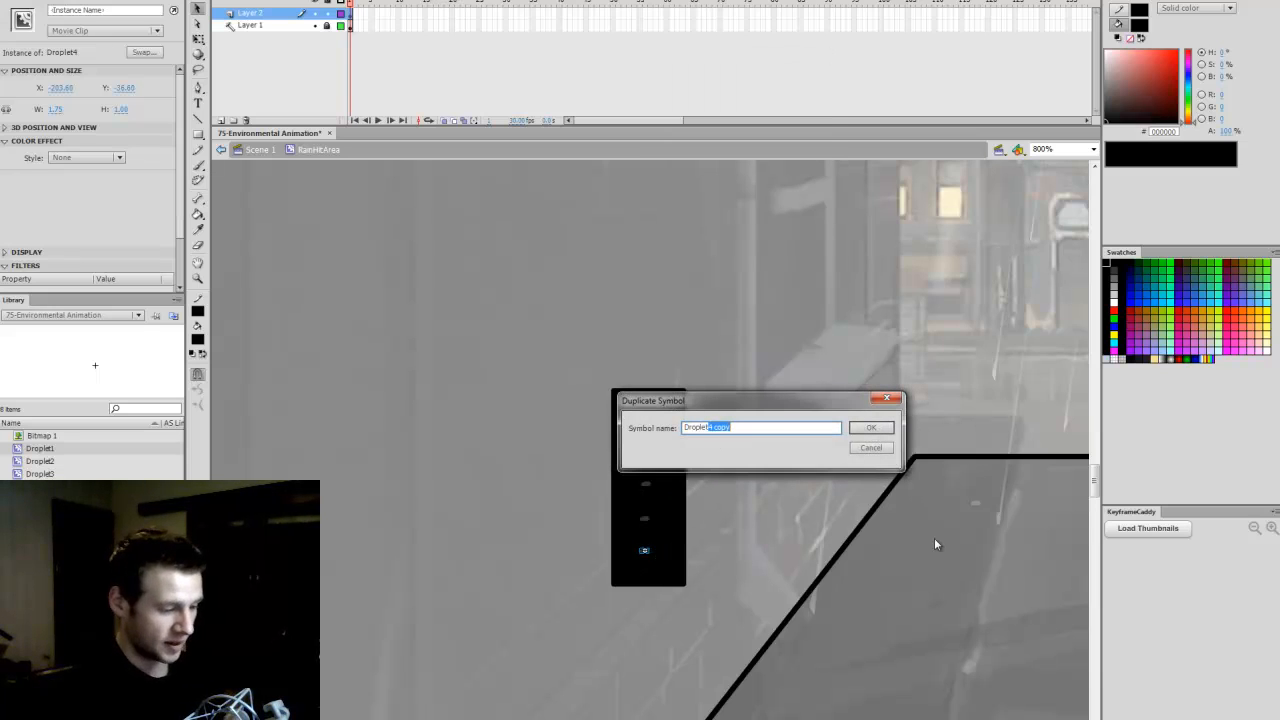
text(5)
key(Return)
click(737, 451)
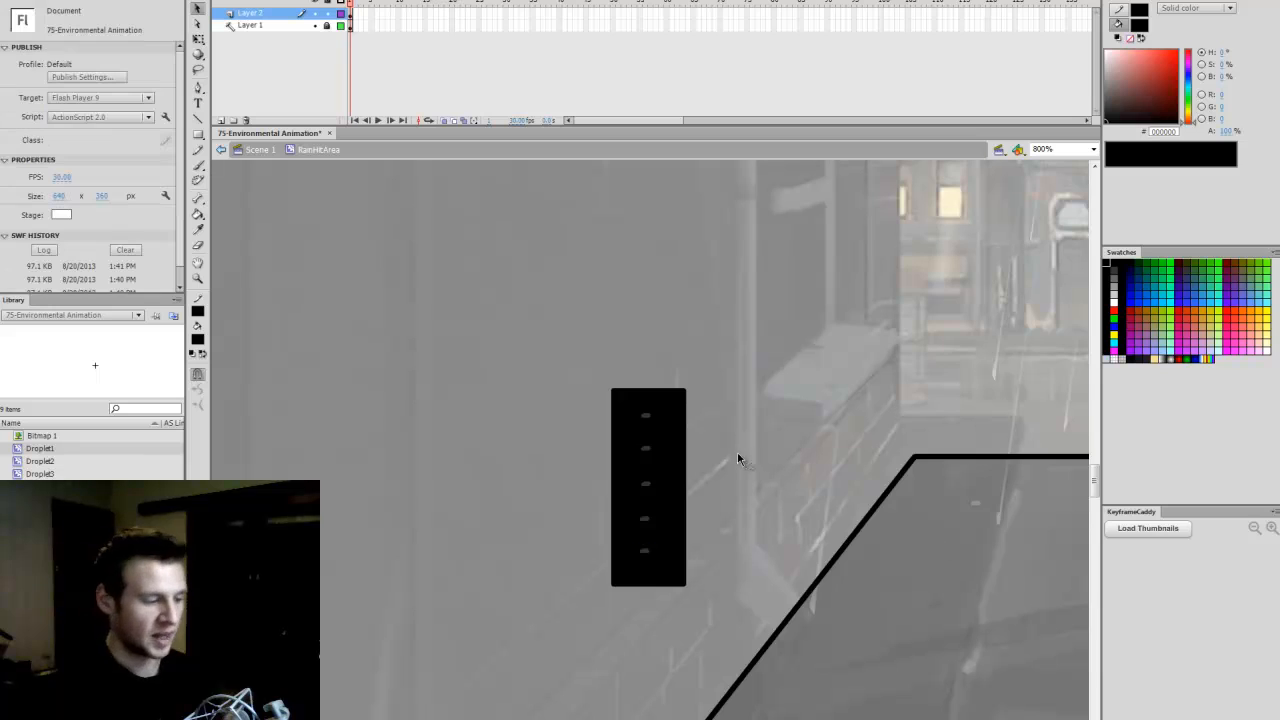
key(ctrl+s)
Step: Shift the ripple keyframes inside Droplet2 so they start at about frame 5, and return to RainHitArea
scroll(654, 611, right, 5)
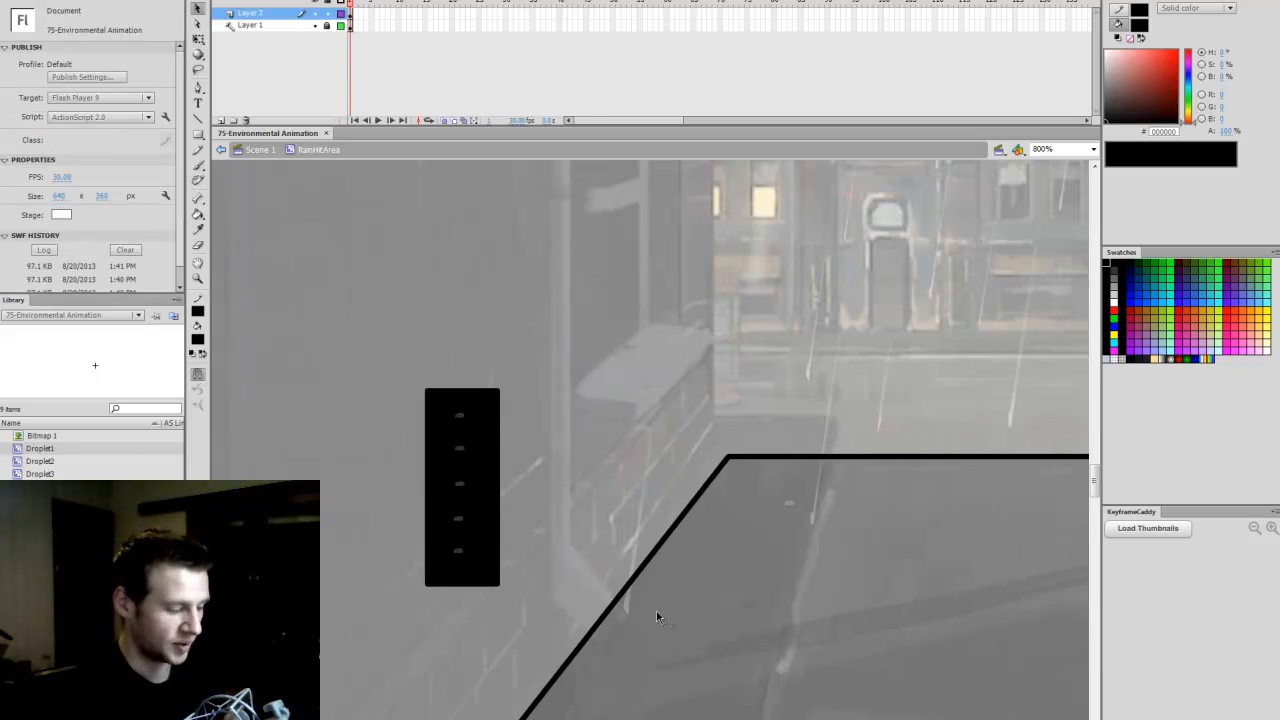
click(461, 449)
double_click(463, 448)
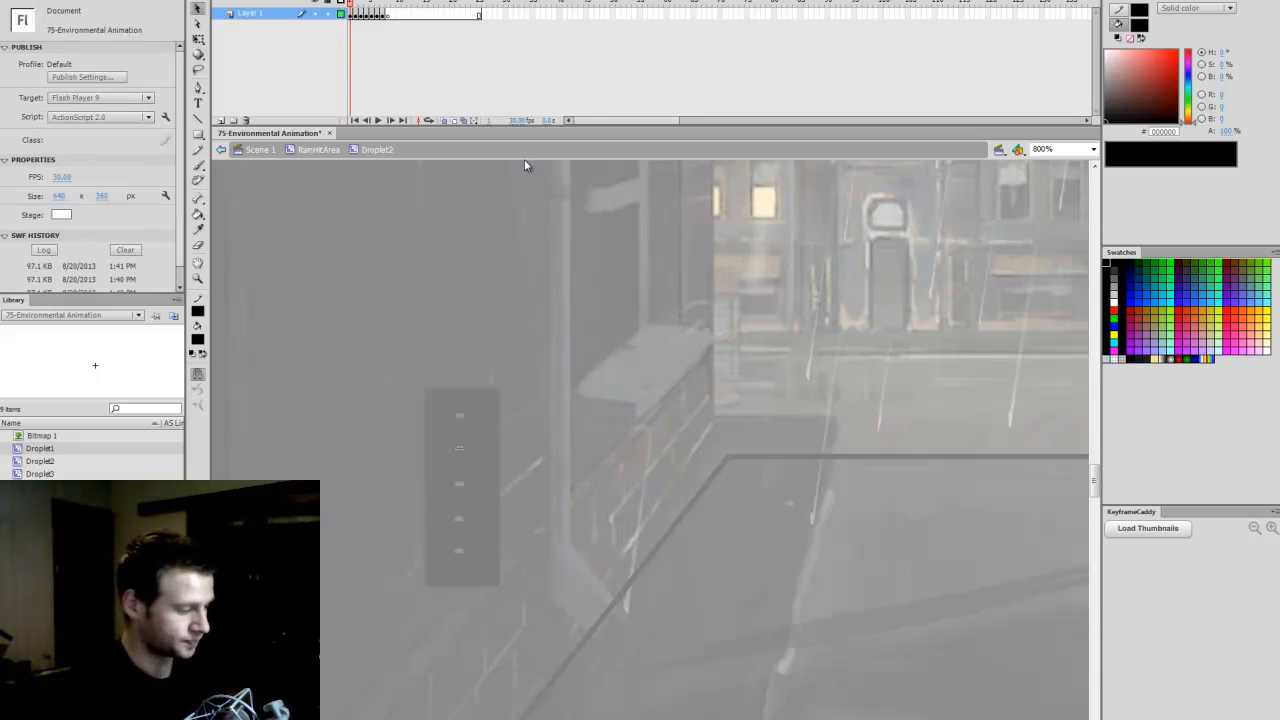
mouse_move(394, 15)
mouse_down()
mouse_move(350, 16)
mouse_move(381, 25)
mouse_up()
click(578, 390)
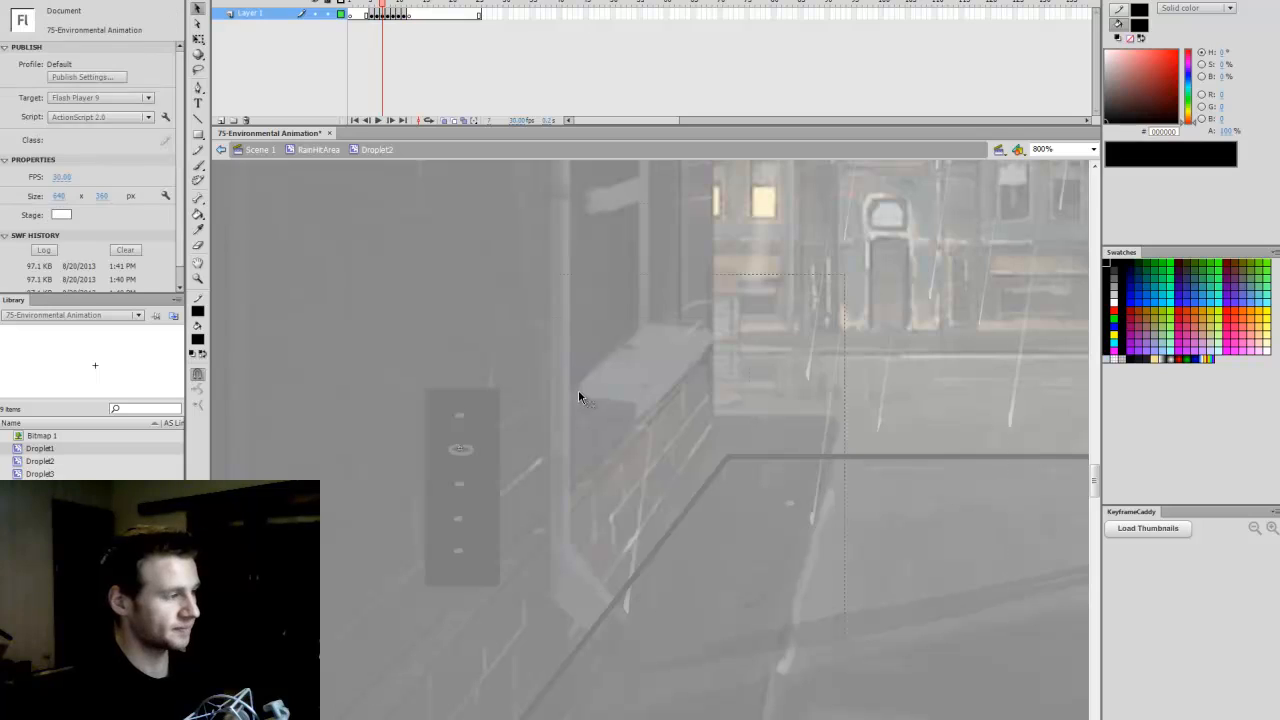
double_click(578, 390)
click(511, 466)
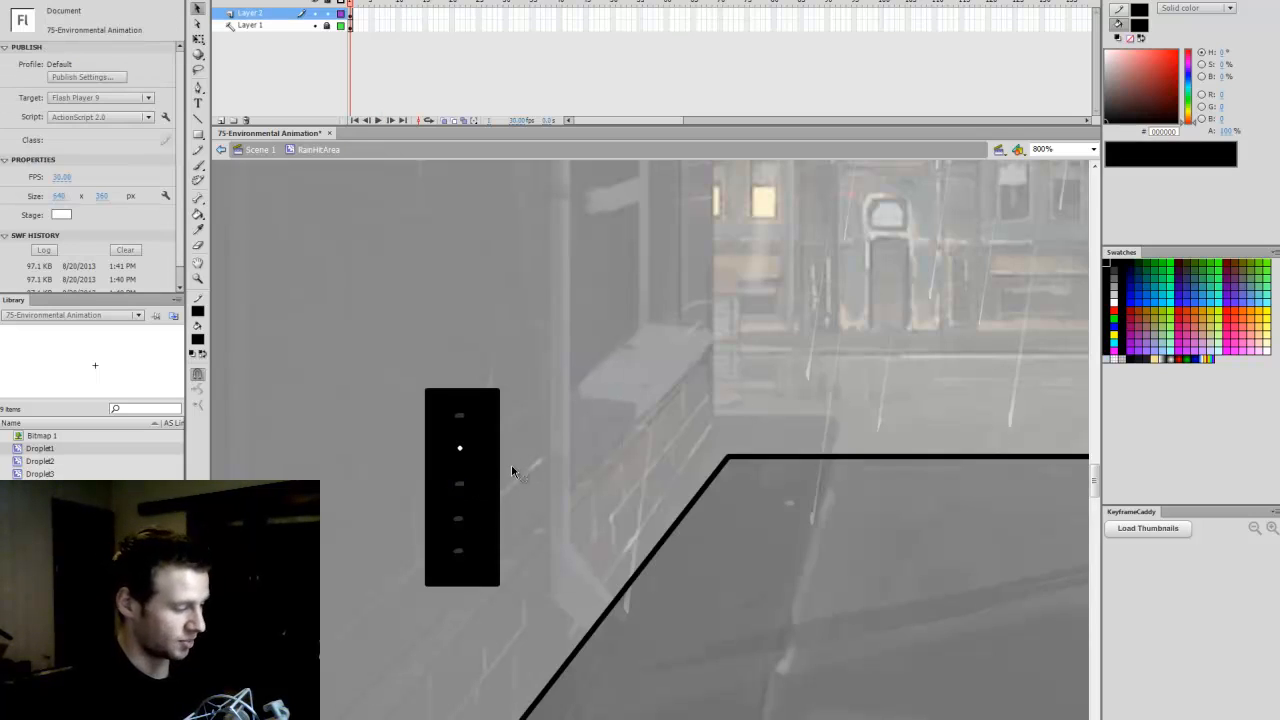
Step: Inside Droplet2, draw a white circle about 2.8 px wide over the ripple on a new layer beneath Layer 1
click(477, 458)
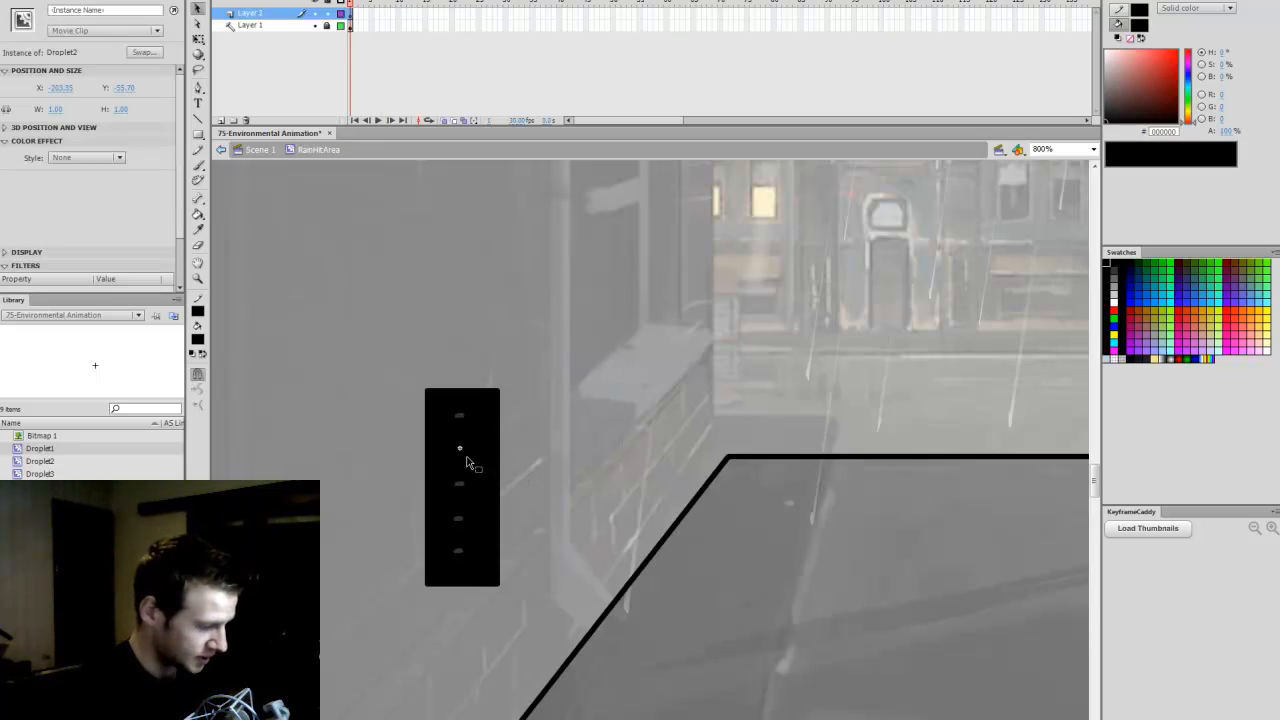
double_click(470, 462)
click(467, 455)
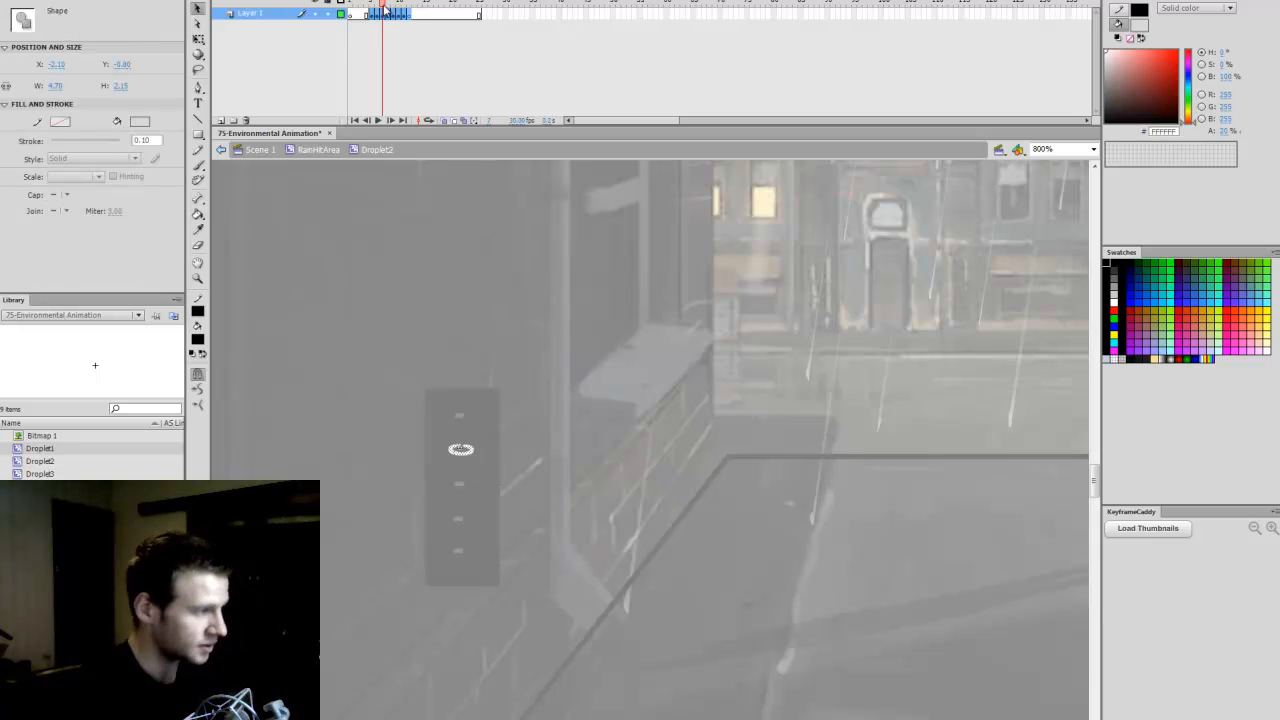
drag(384, 5, 309, 44)
click(350, 14)
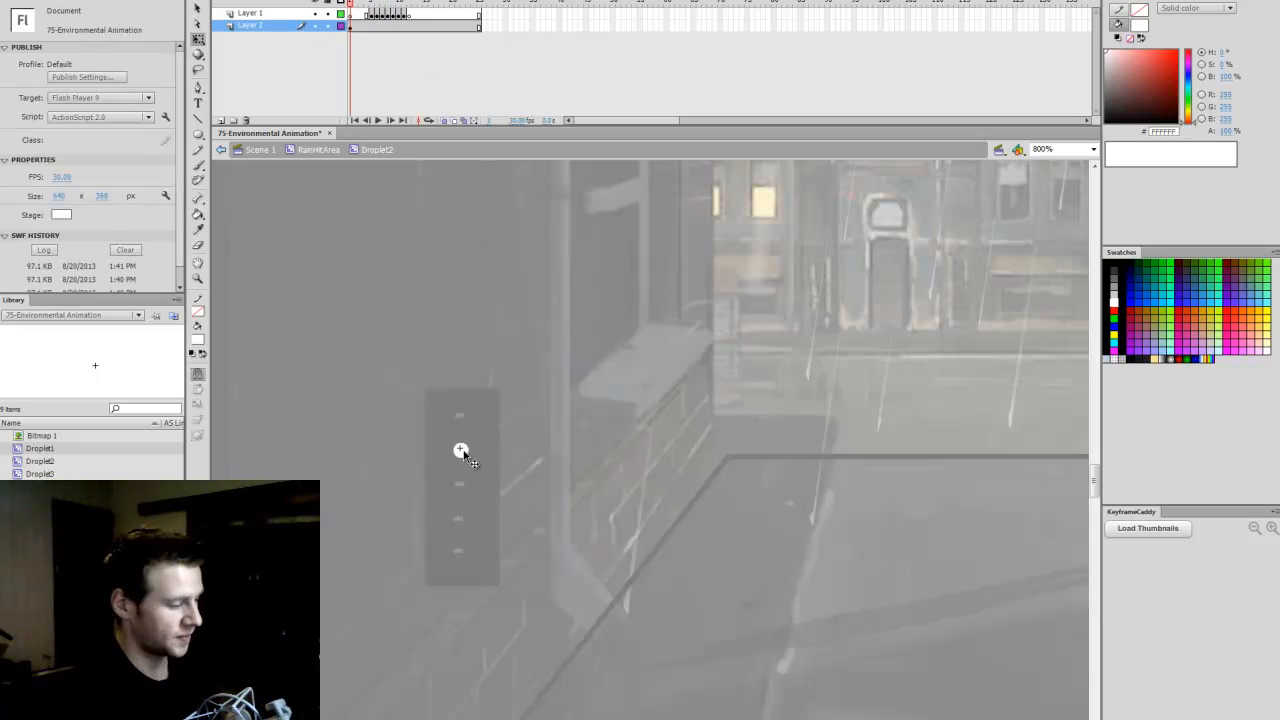
Step: Convert the white circle into a Button symbol named DropletArea
click(461, 450)
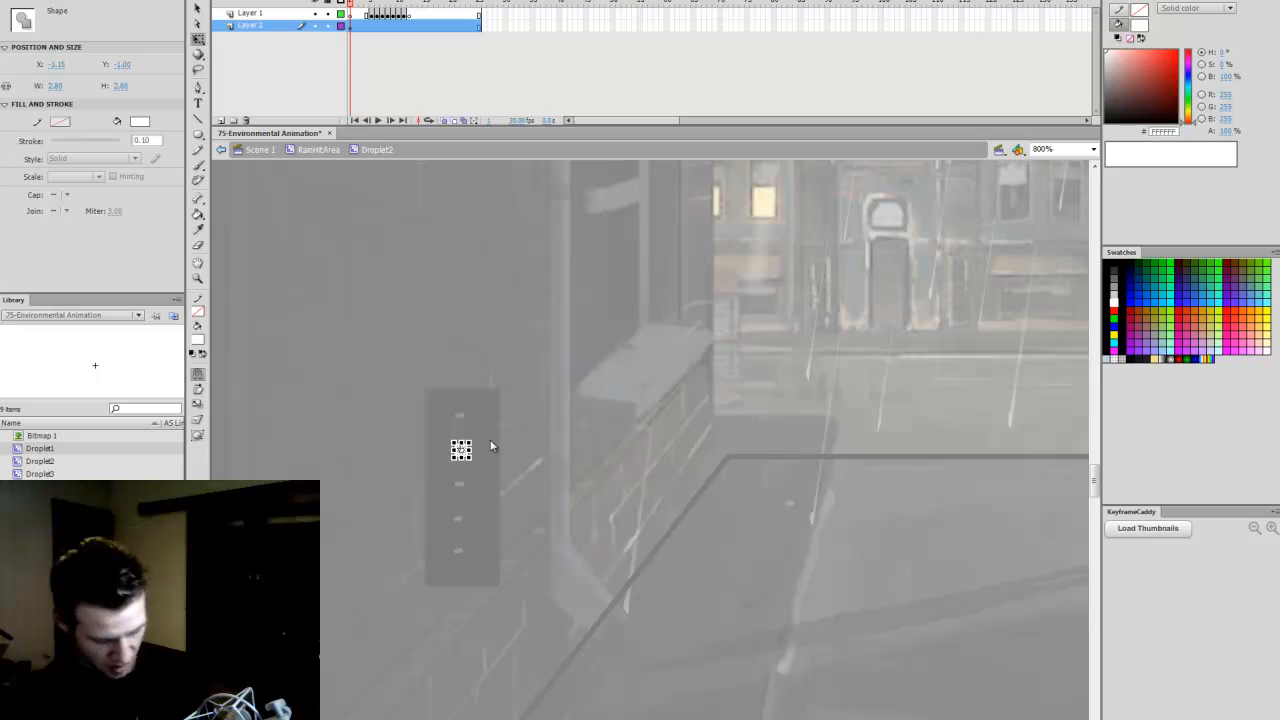
key(F8)
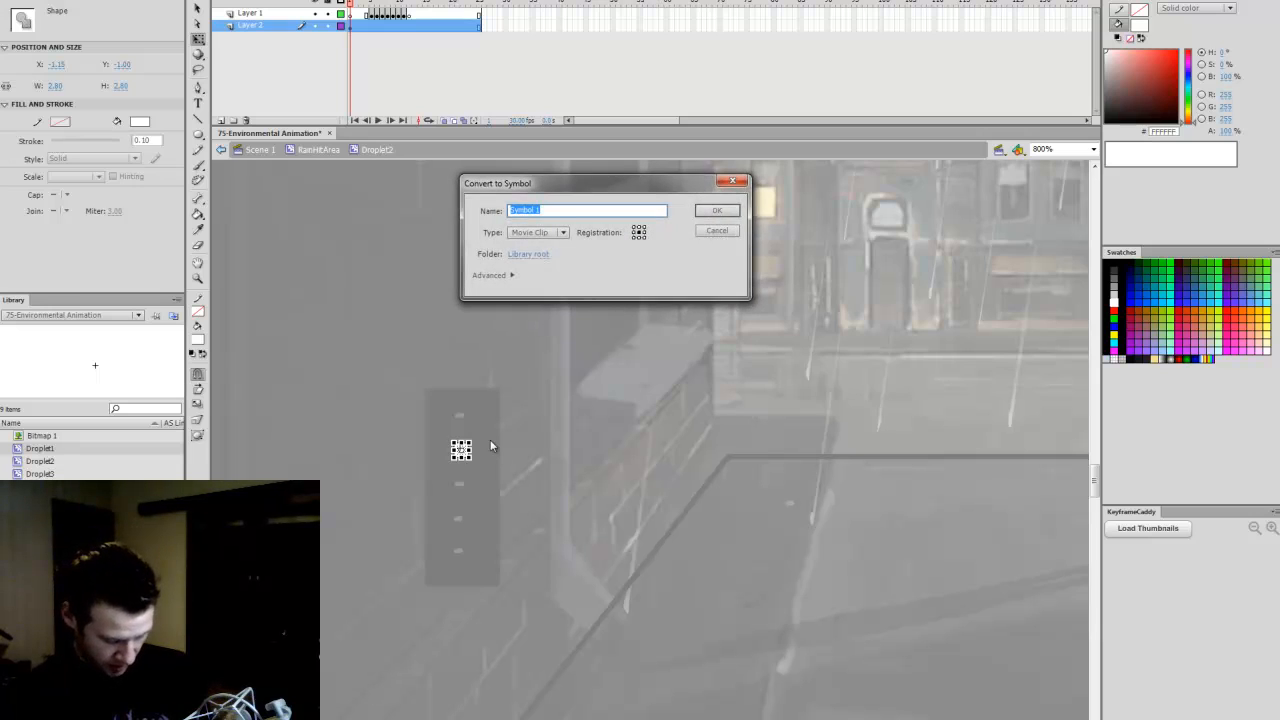
text(DropletArea)
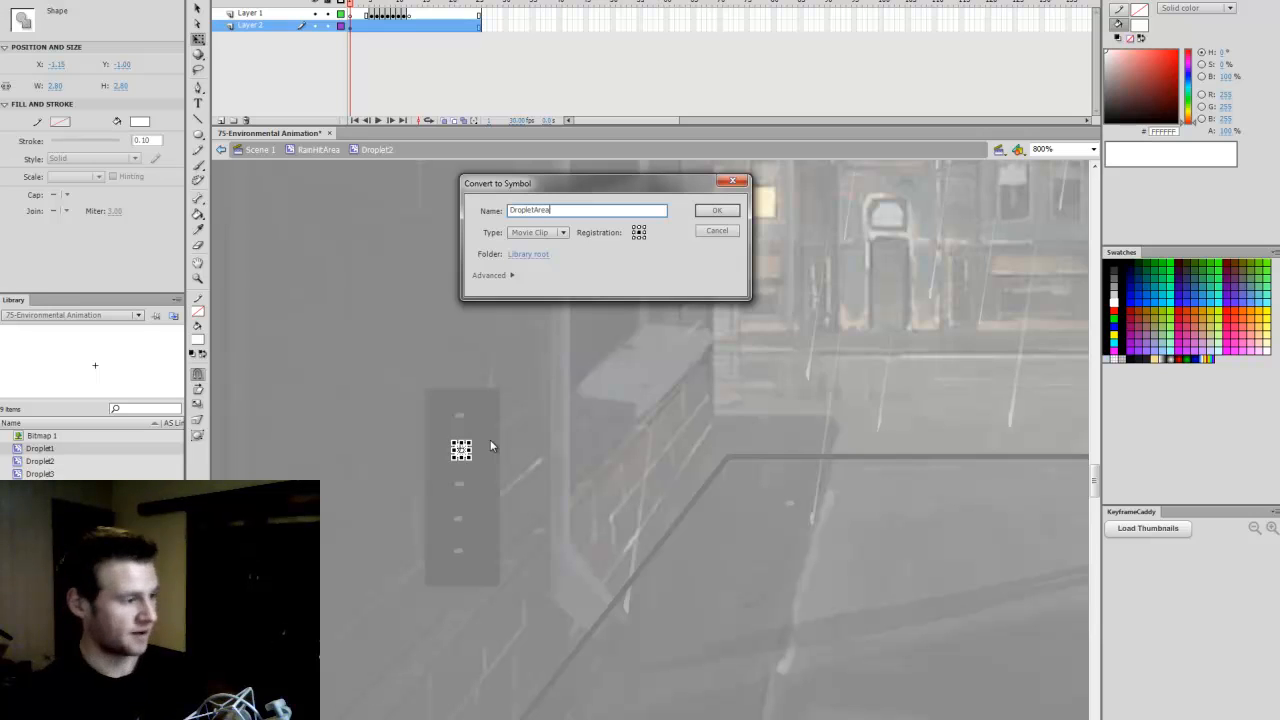
click(538, 232)
click(530, 256)
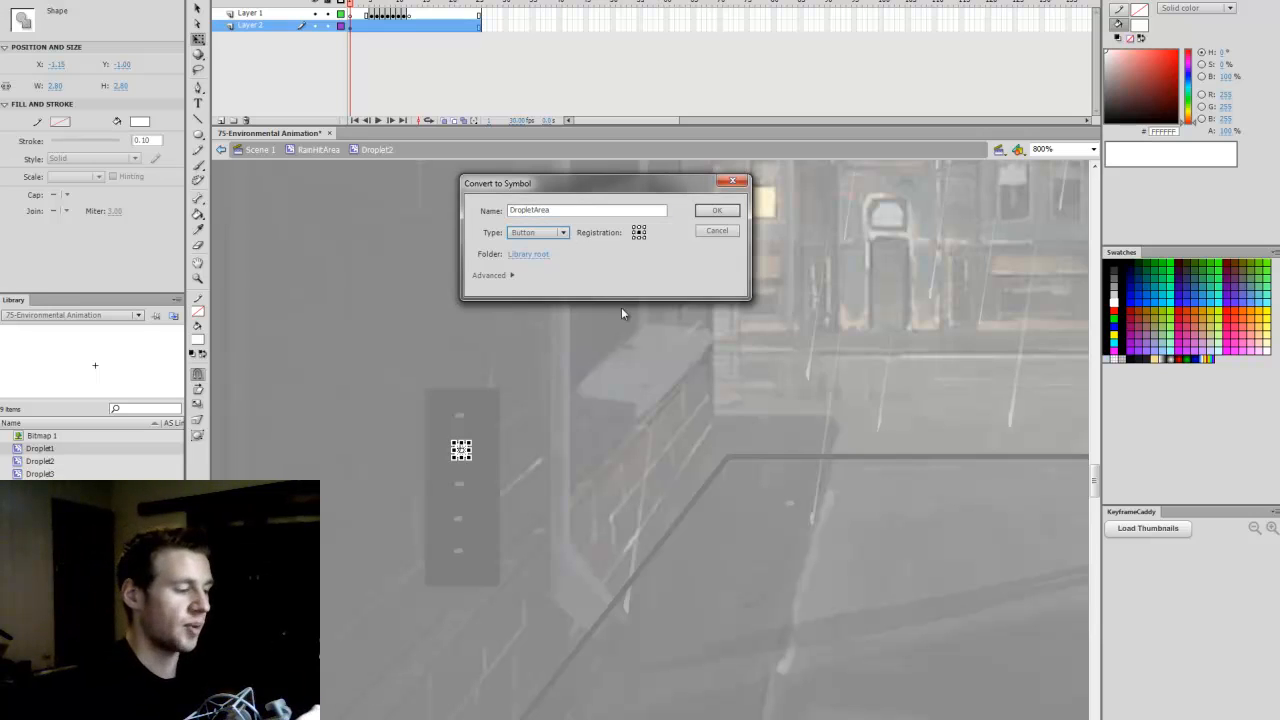
click(718, 211)
key(v)
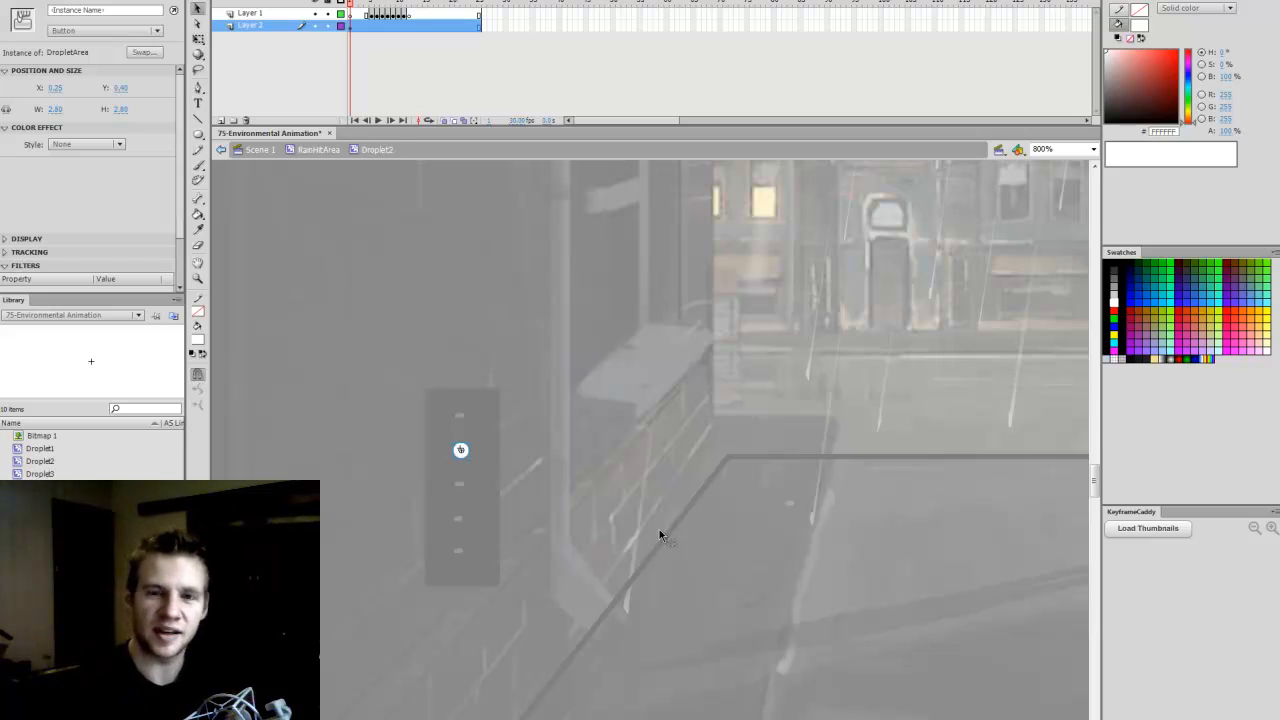
Step: Keep DropletArea's circle only on its Hit frame, and center the button on the ripple in Droplet2
double_click(462, 450)
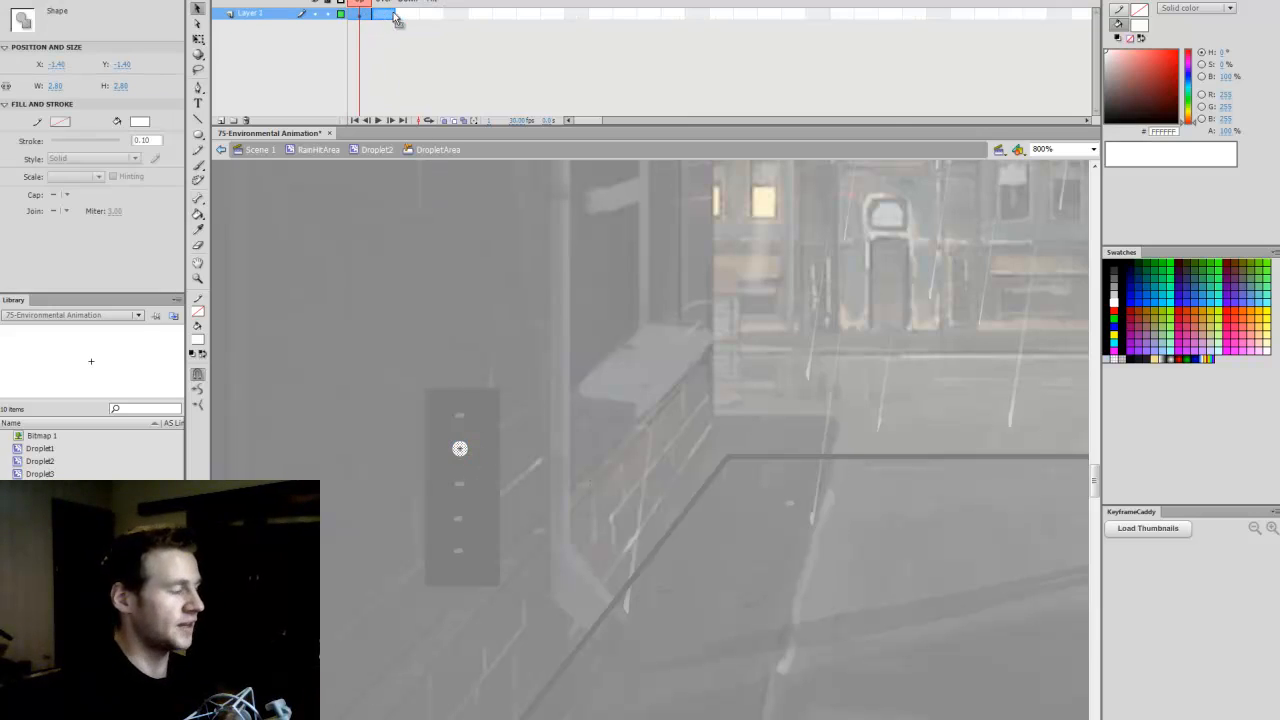
drag(395, 18, 433, 20)
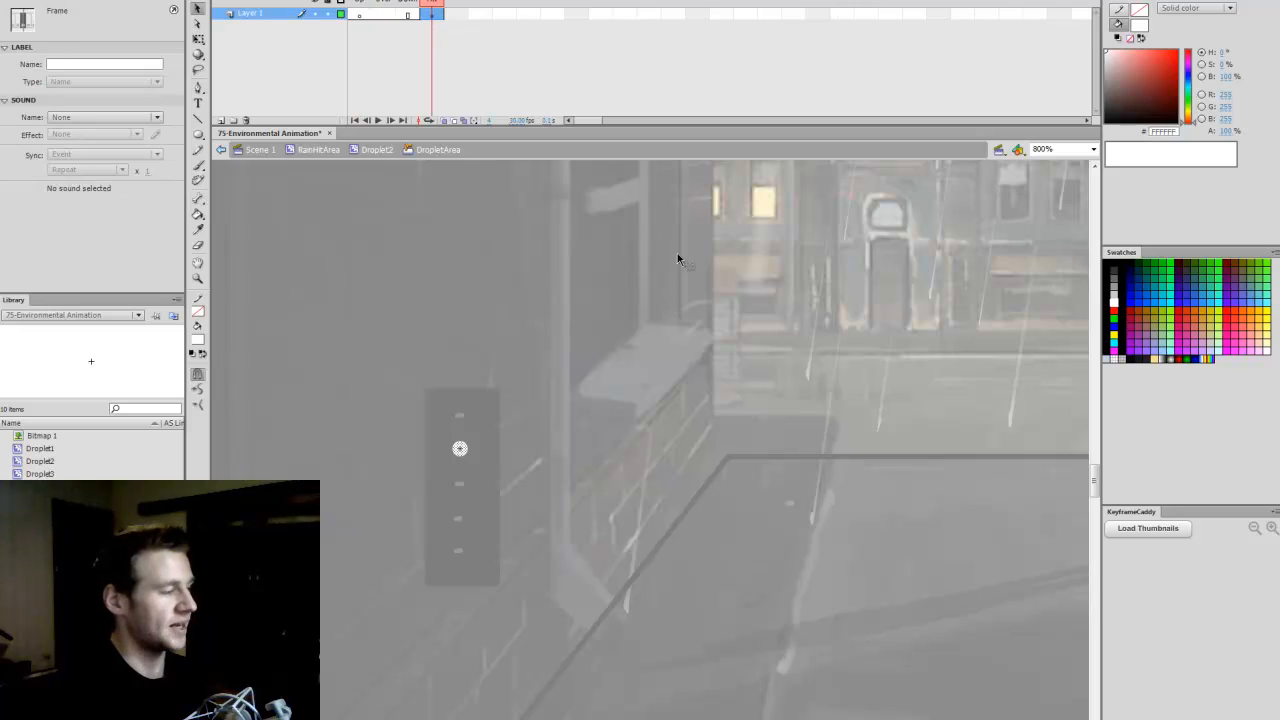
key(Return)
click(452, 40)
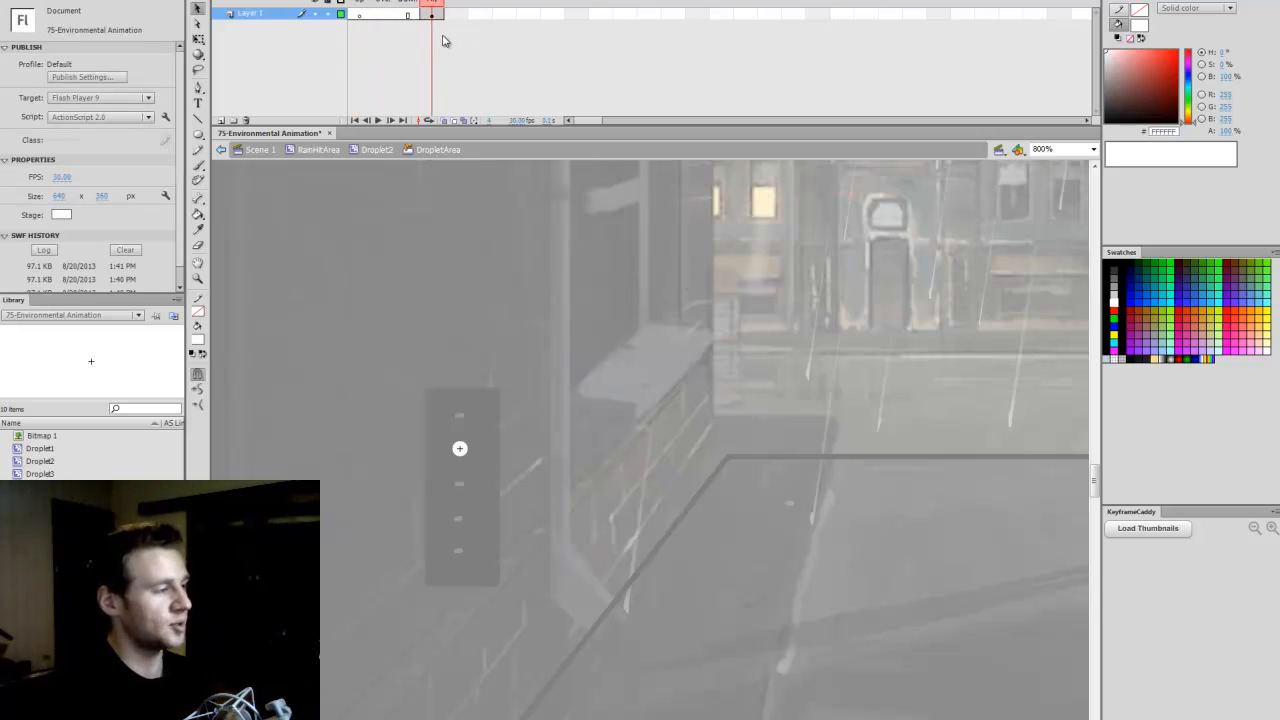
double_click(519, 449)
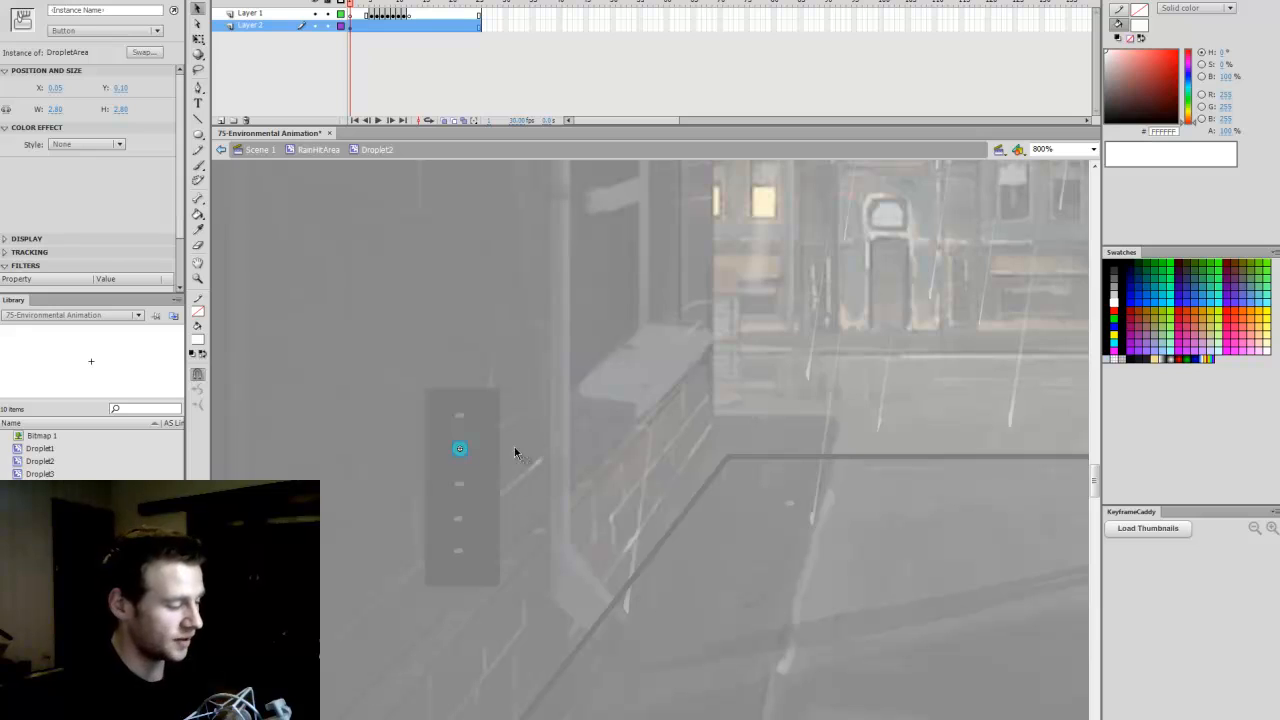
double_click(580, 450)
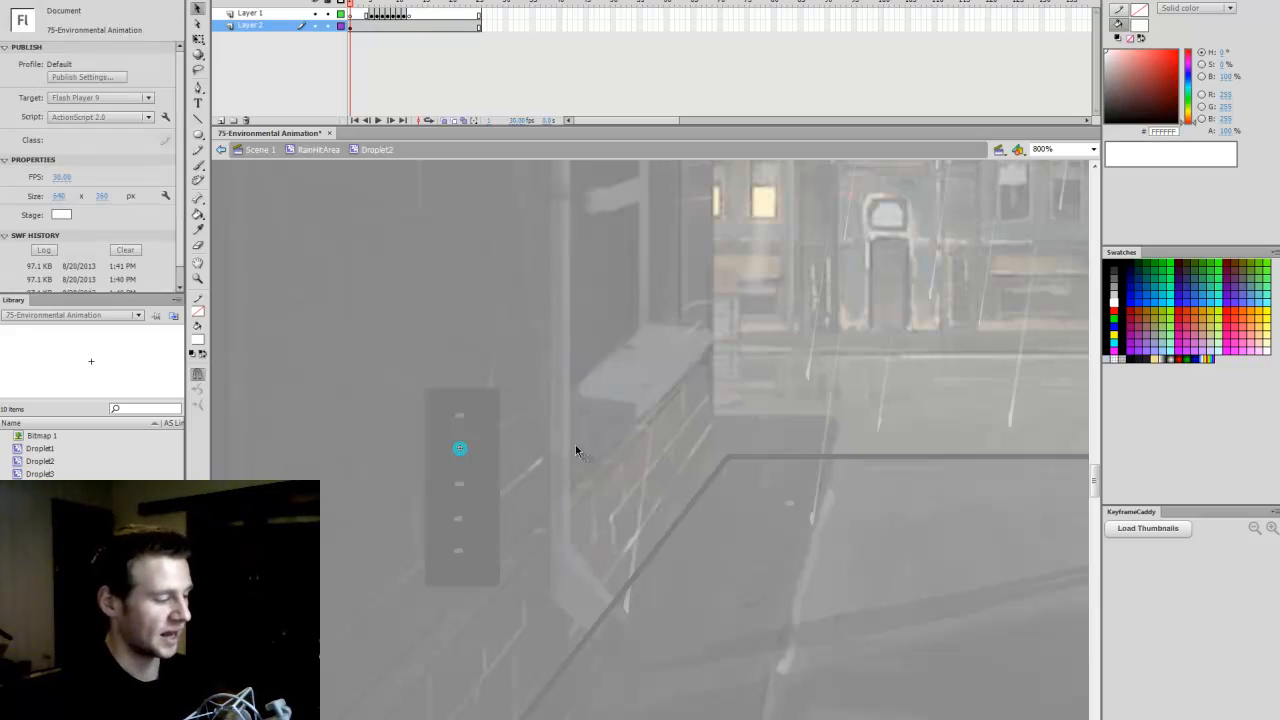
Step: Shift the ripple keyframes inside Droplet3 so they start at about frame 9
double_click(465, 490)
drag(387, 15, 336, 58)
click(395, 18)
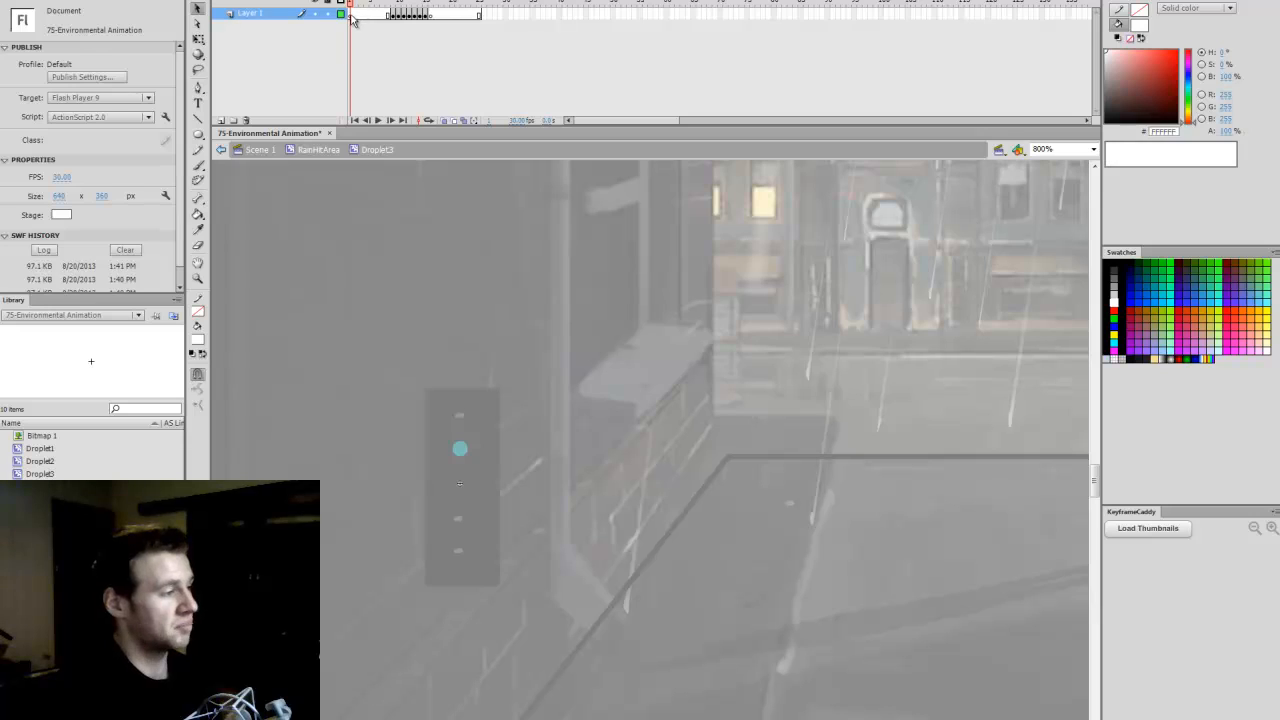
Step: Paste the DropletArea button into frame 1 of Droplet3 and center it on the droplet's registration point
click(351, 16)
key(ctrl+v)
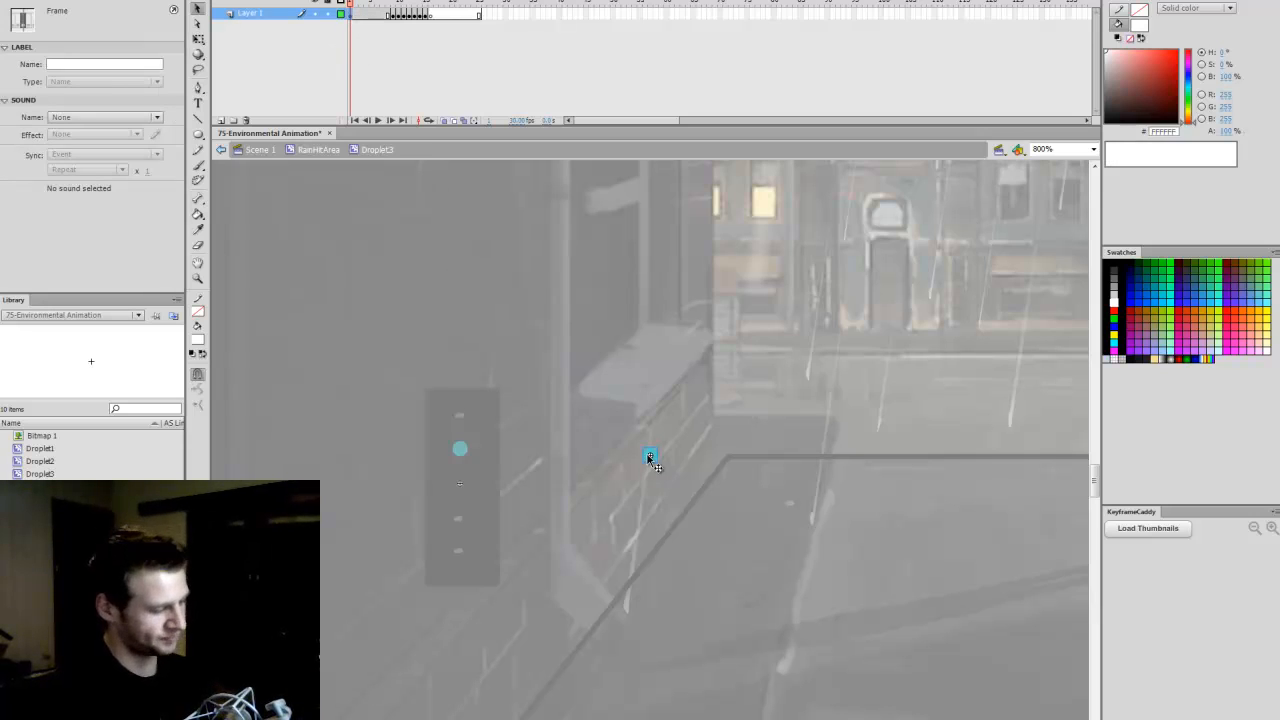
click(651, 459)
drag(460, 485, 461, 488)
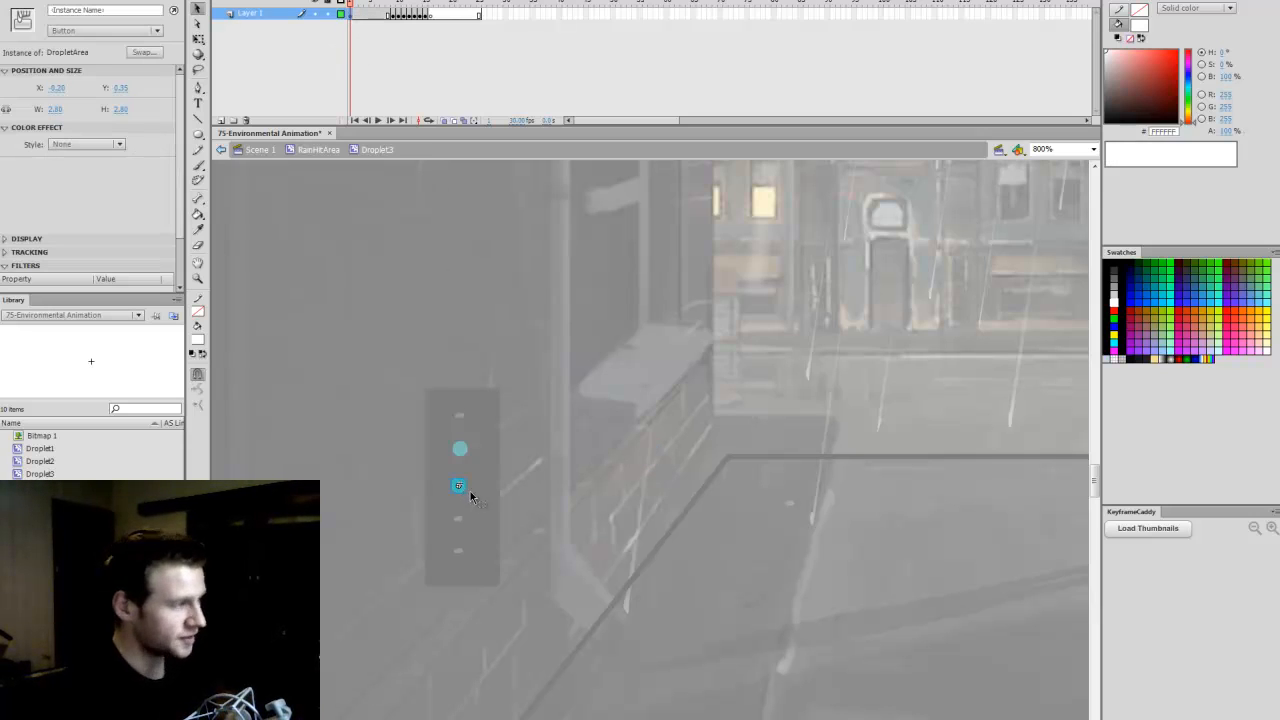
click(548, 541)
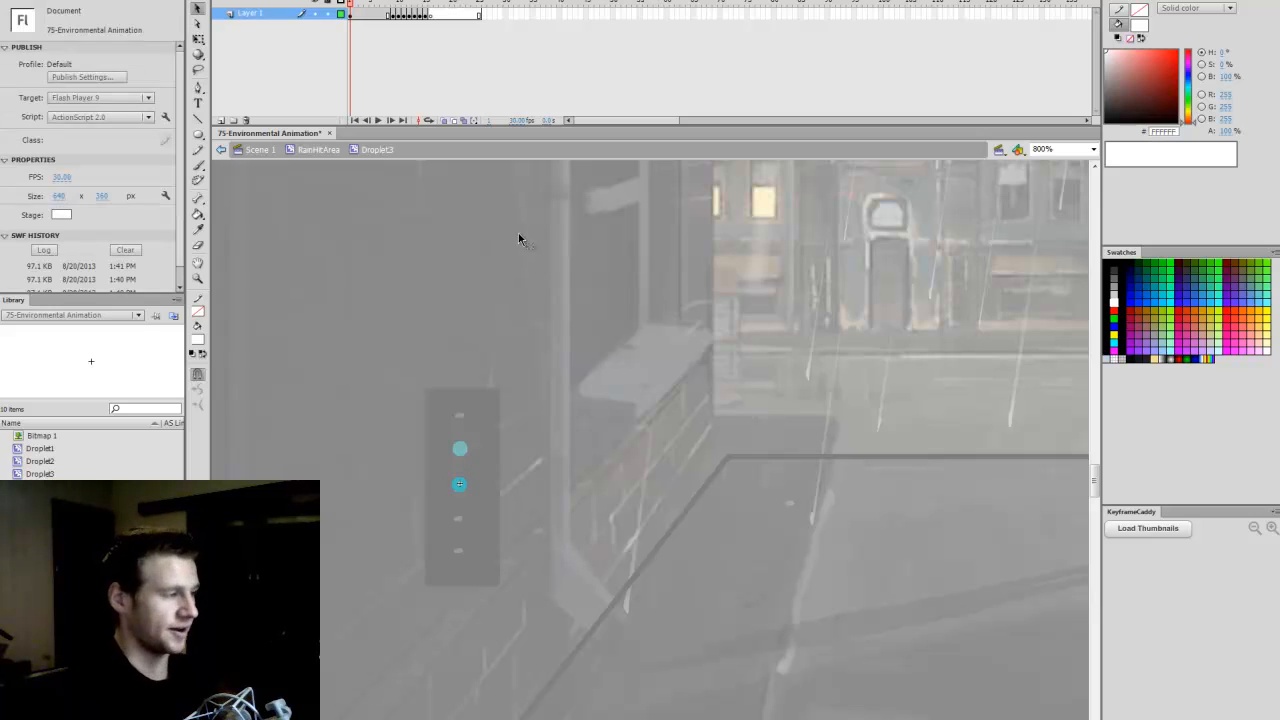
Step: Shift the ripple keyframes inside Droplet4 so they start at about frame 13
double_click(459, 518)
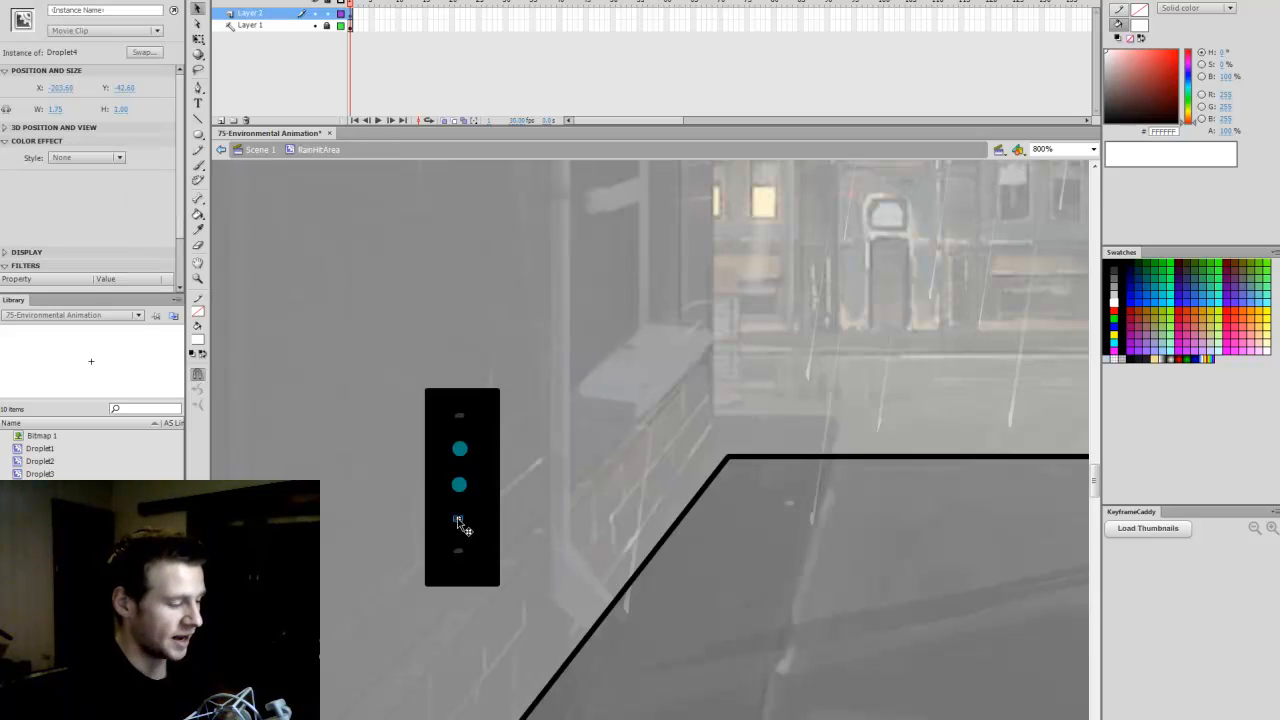
double_click(459, 520)
drag(383, 14, 333, 50)
Step: Paste the DropletArea button into frame 1 of Droplet4 and center it on the droplet's registration point
click(351, 15)
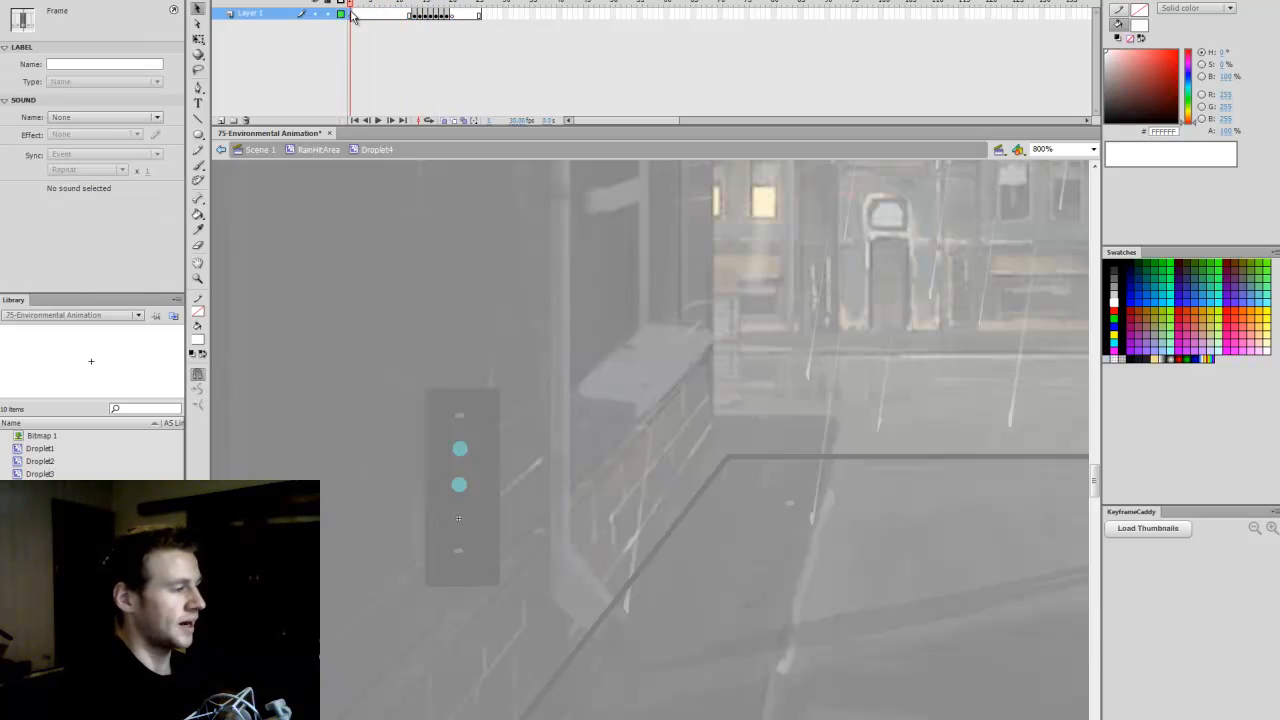
key(ctrl+v)
drag(650, 450, 461, 521)
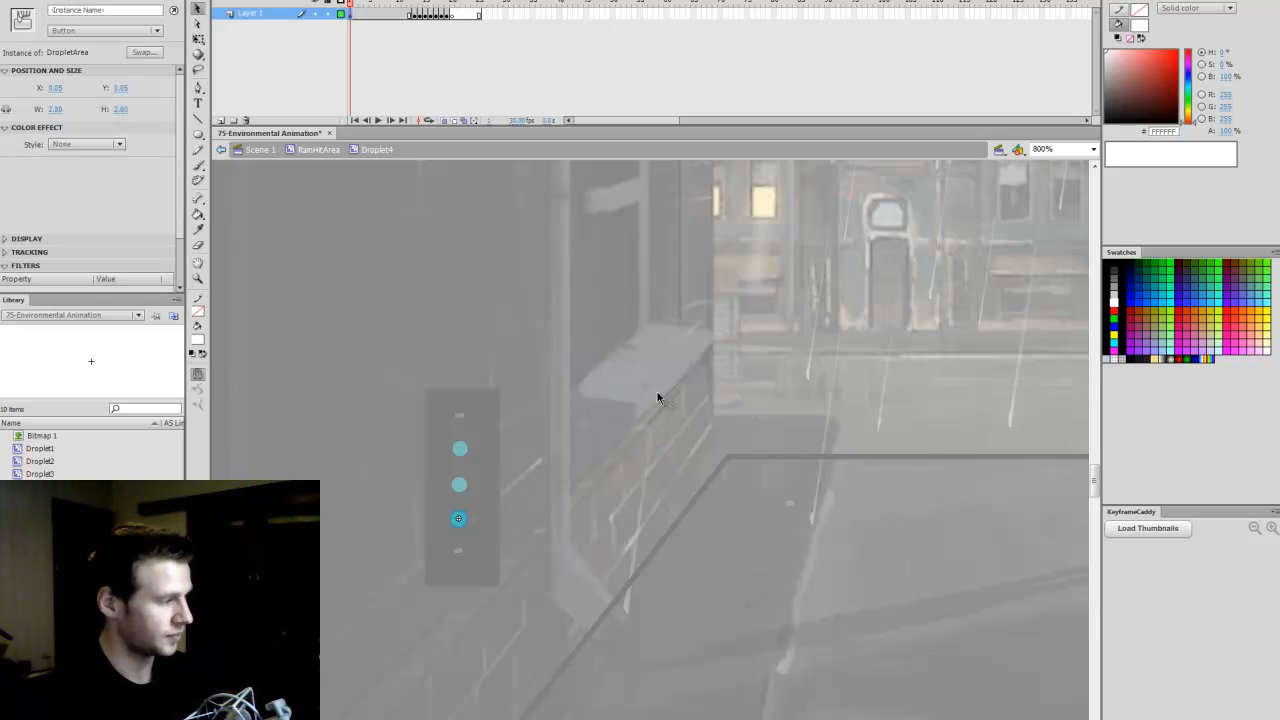
click(551, 225)
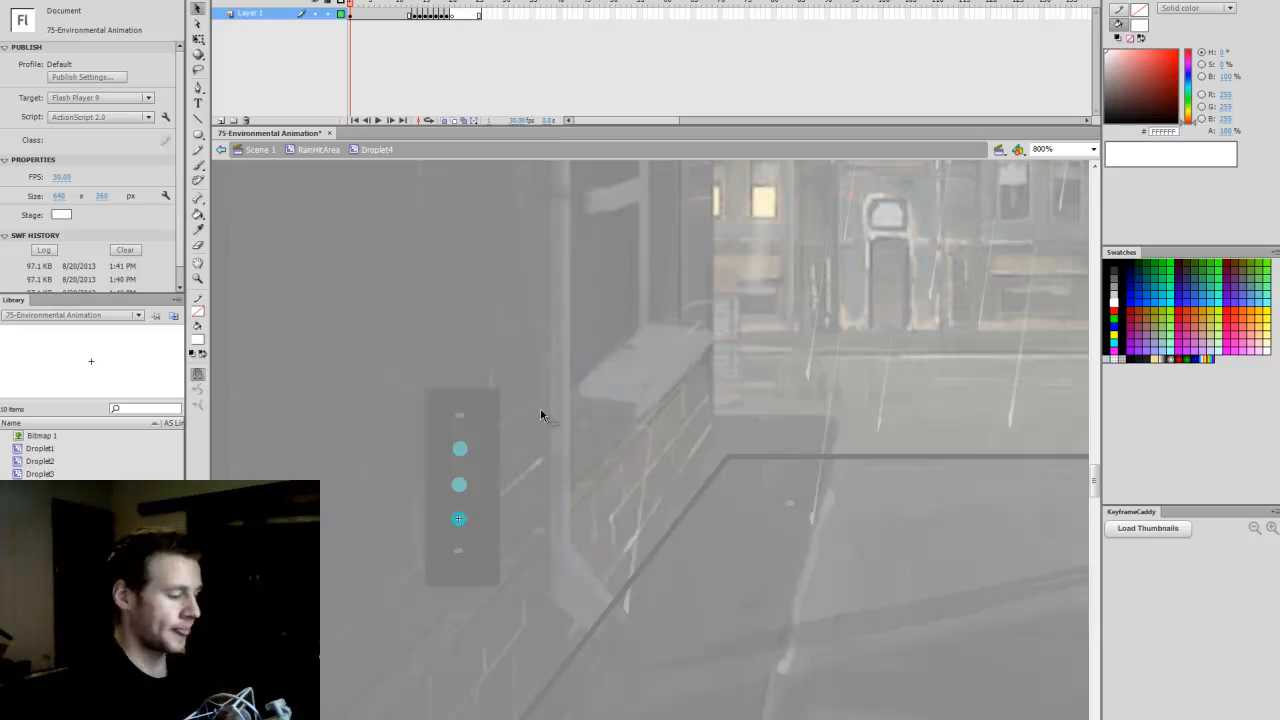
Step: Shift the ripple keyframes inside Droplet5 so they start at about frame 19
double_click(459, 549)
double_click(460, 552)
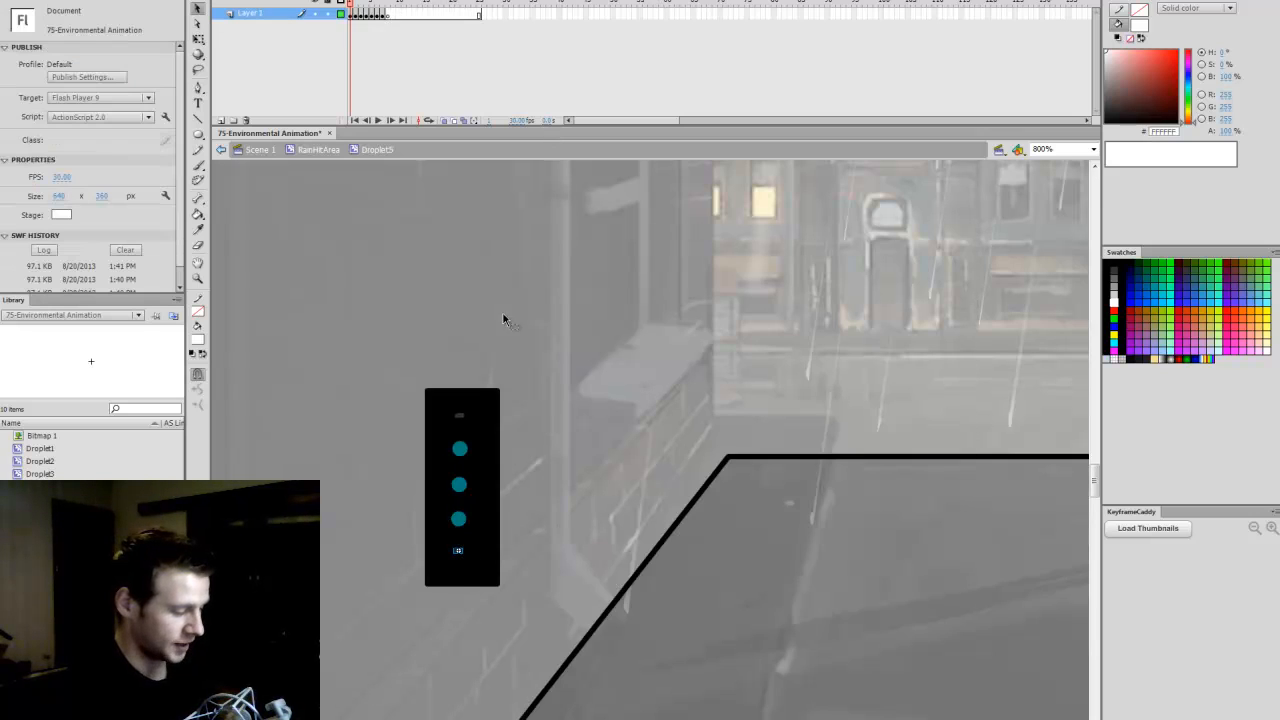
drag(385, 15, 350, 15)
click(393, 15)
drag(363, 16, 466, 23)
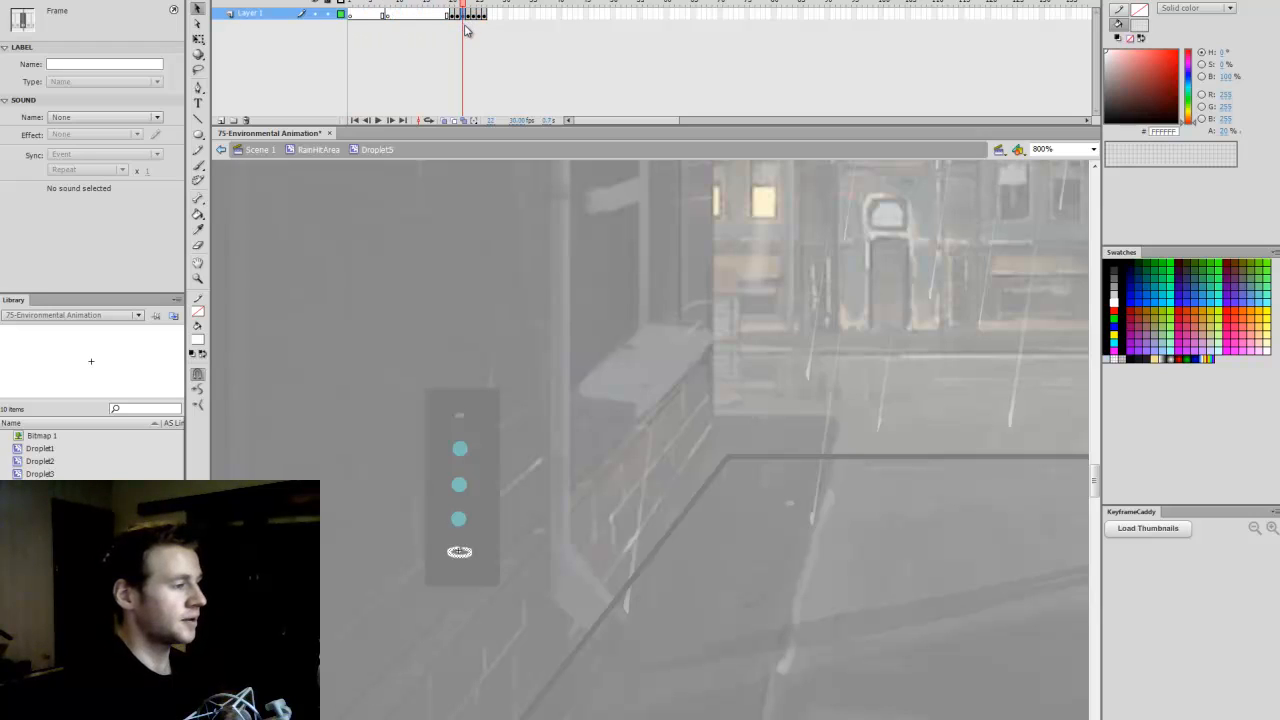
key(ctrl+z)
drag(368, 16, 474, 20)
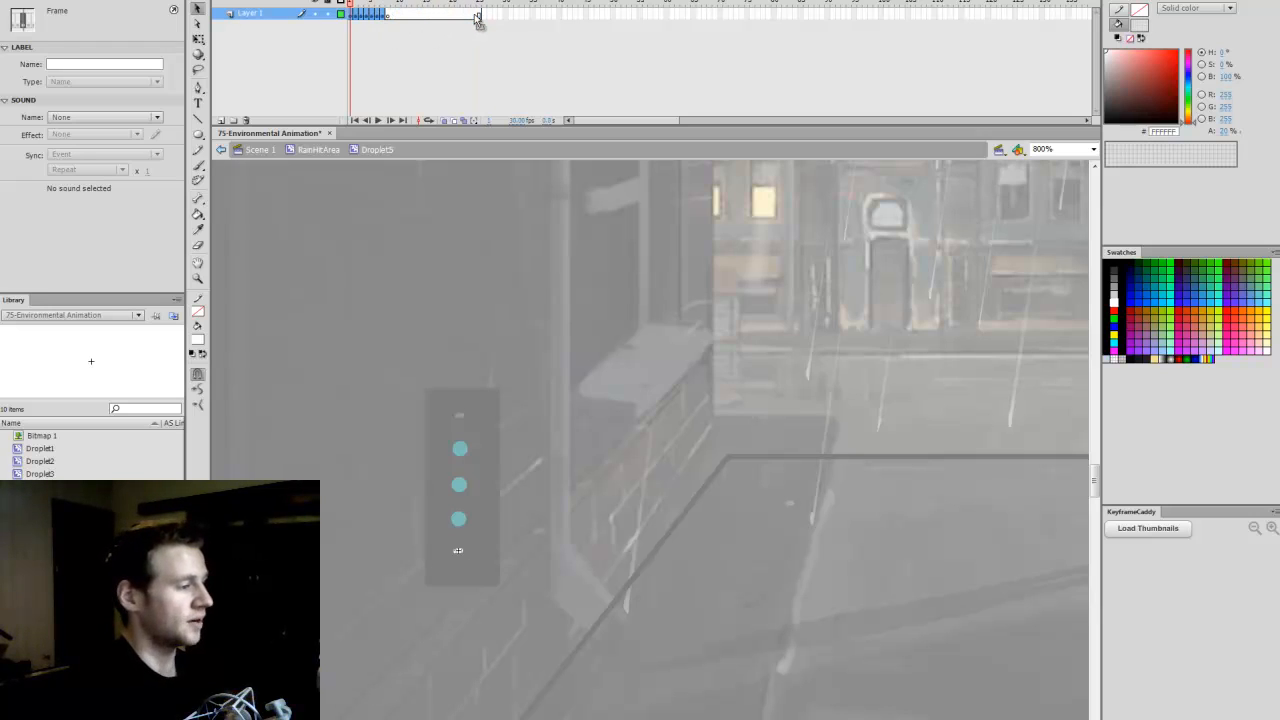
click(387, 15)
drag(387, 15, 352, 17)
Step: Paste the DropletArea button into frame 1 of Droplet5 and center it on the droplet's registration point
key(ctrl+v)
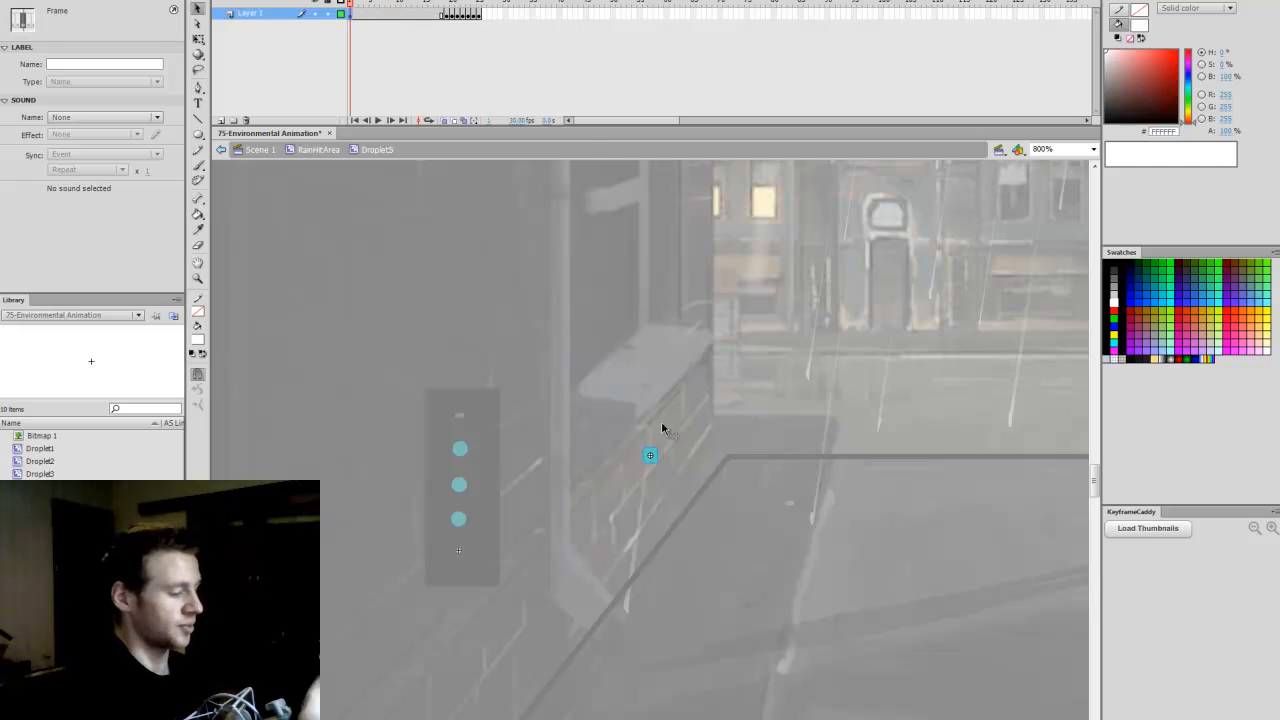
drag(650, 457, 461, 553)
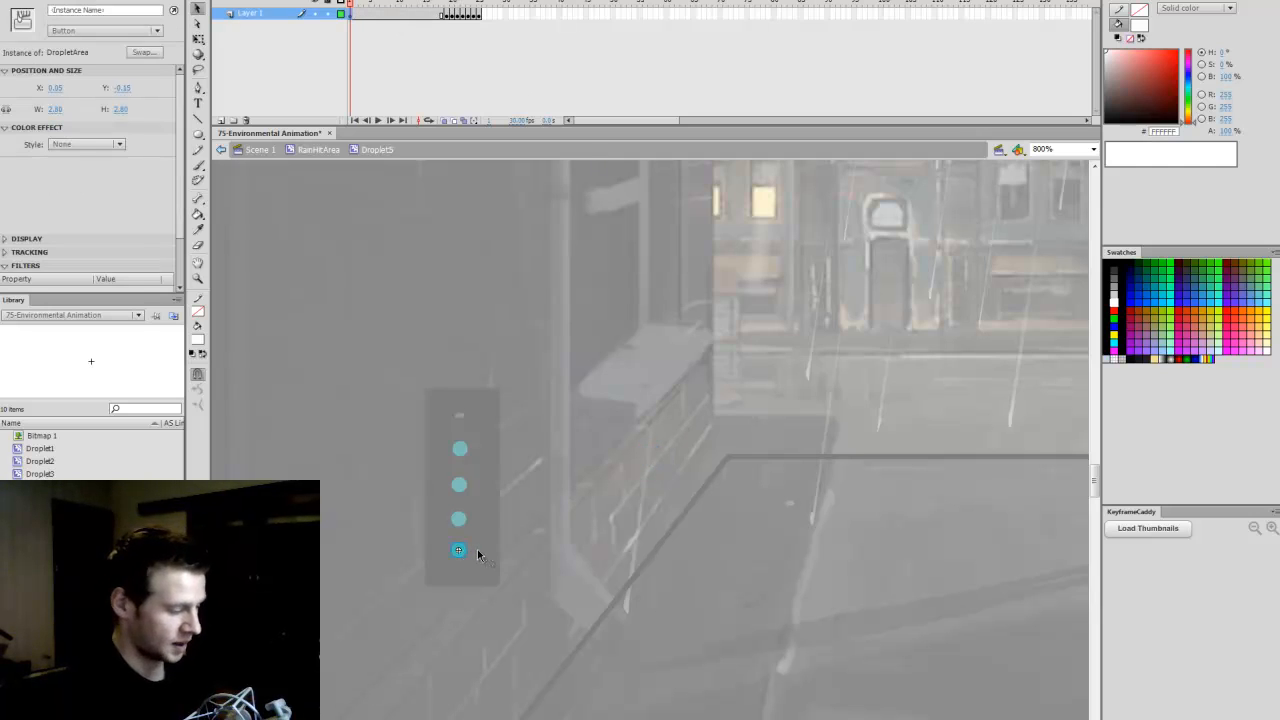
click(538, 440)
double_click(521, 410)
Step: On a new layer inside Droplet1, center a DropletArea button on the droplet's registration point, and save the document
click(465, 424)
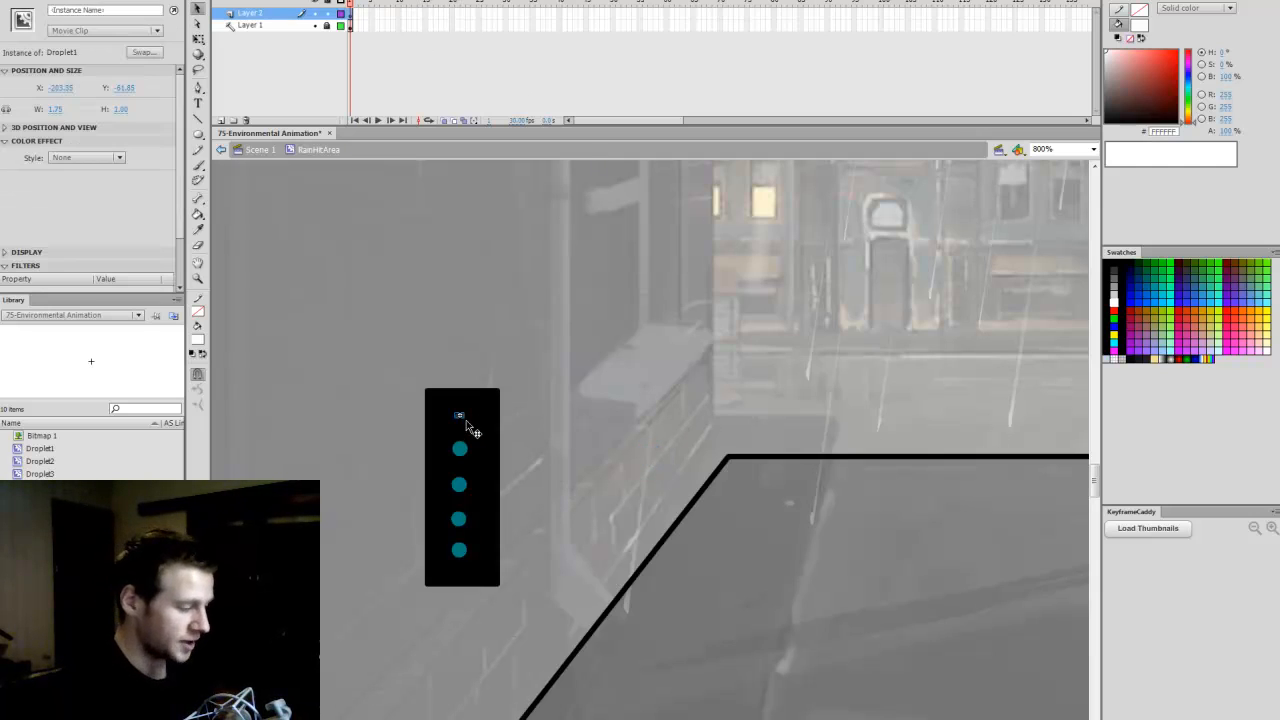
double_click(468, 424)
click(221, 121)
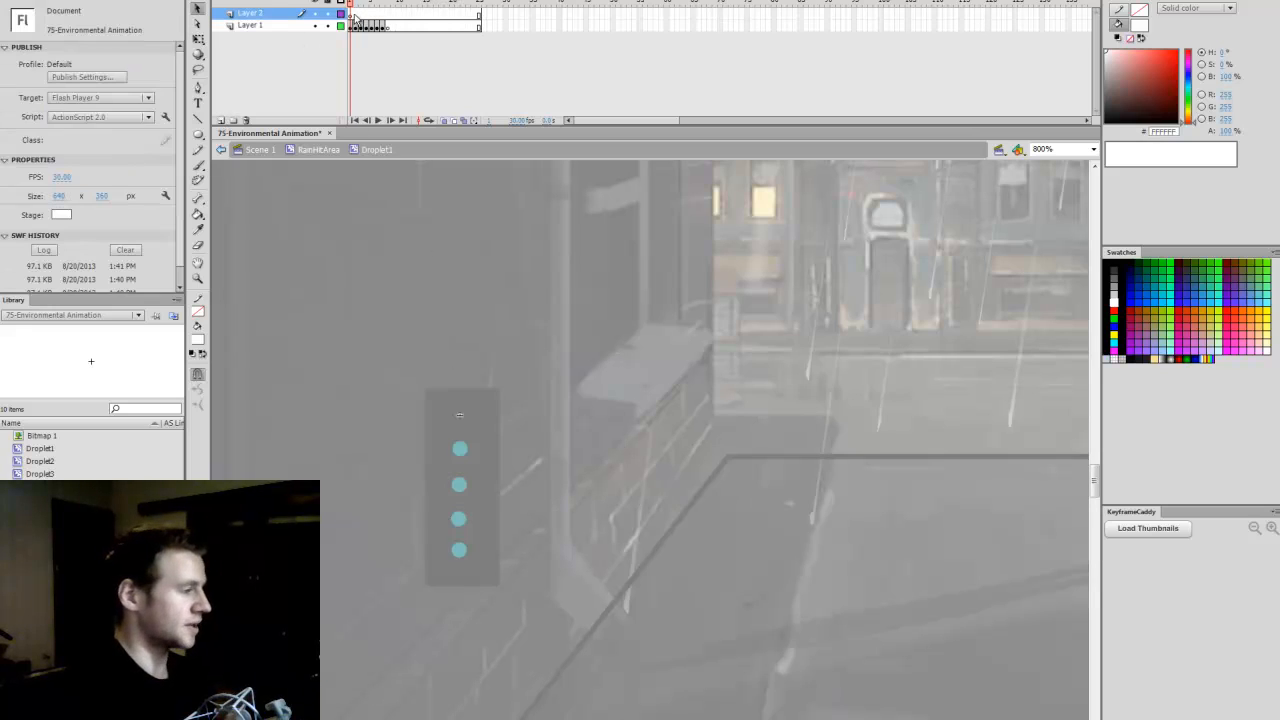
drag(651, 458, 466, 414)
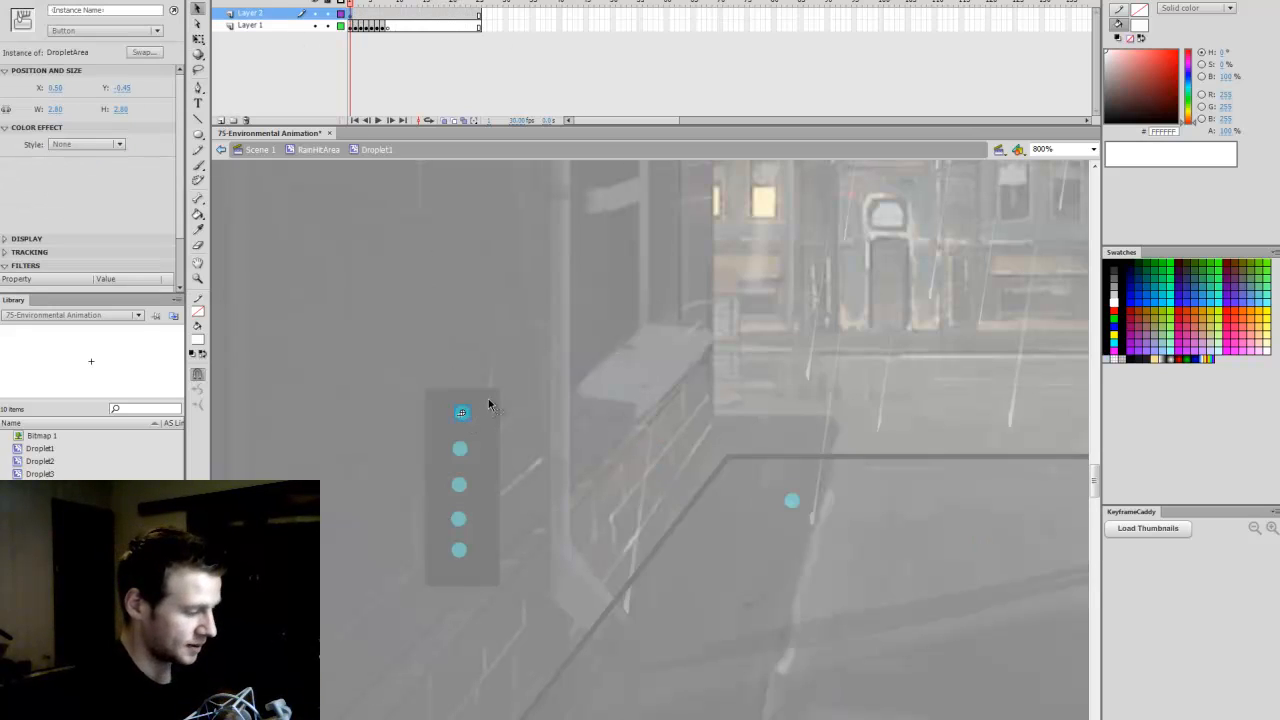
key(Left)
key(Down)
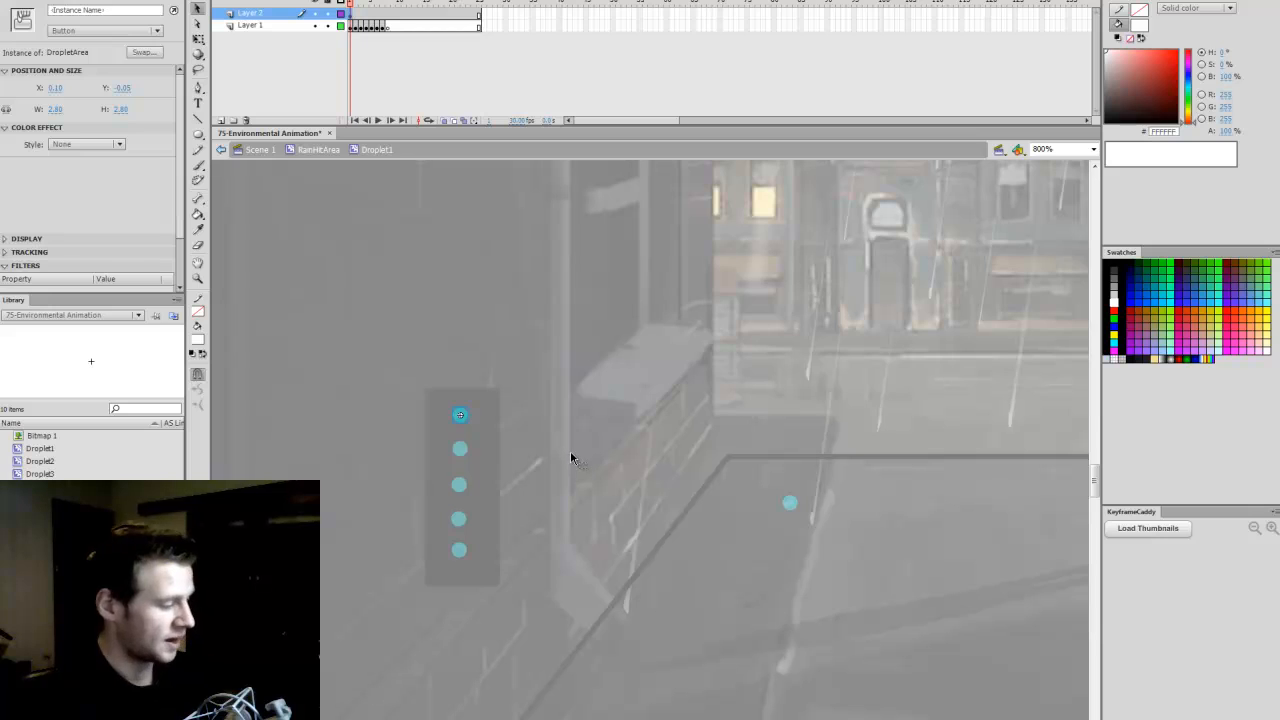
click(571, 458)
click(221, 150)
key(ctrl+s)
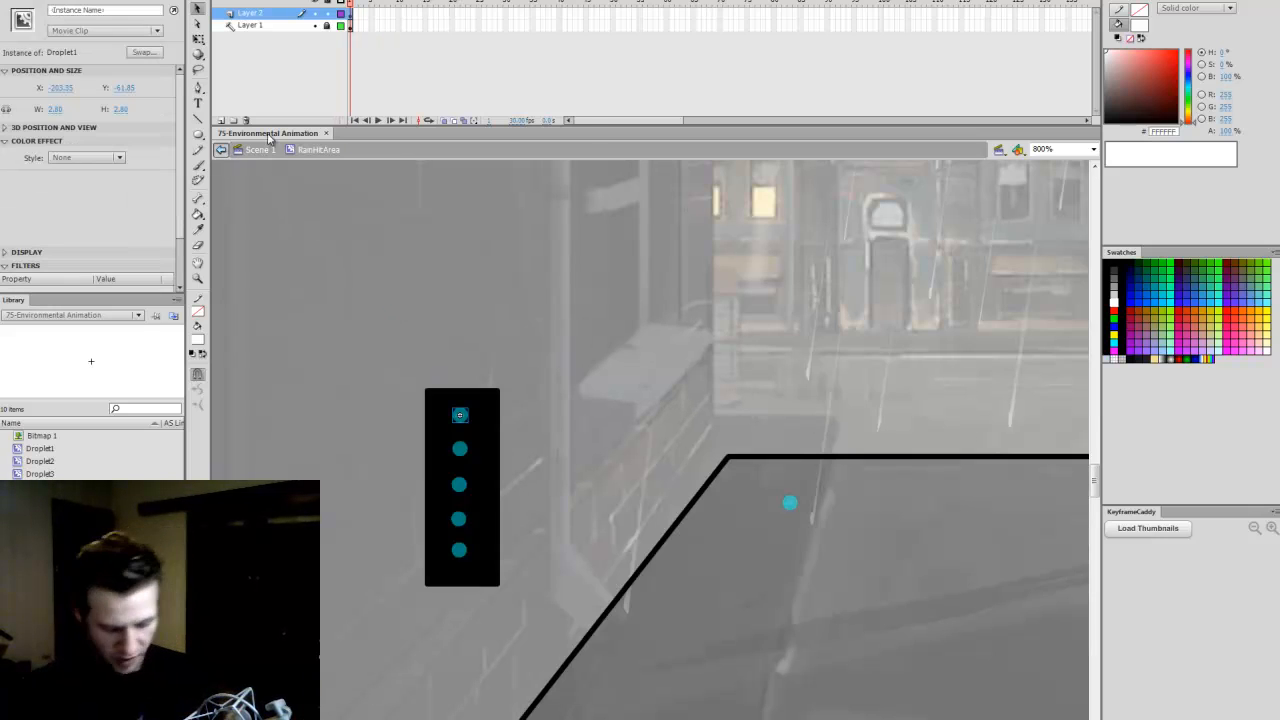
Step: Test the movie and examine the staggered ripples up close beside the alley's left wall
key(ctrl+Return)
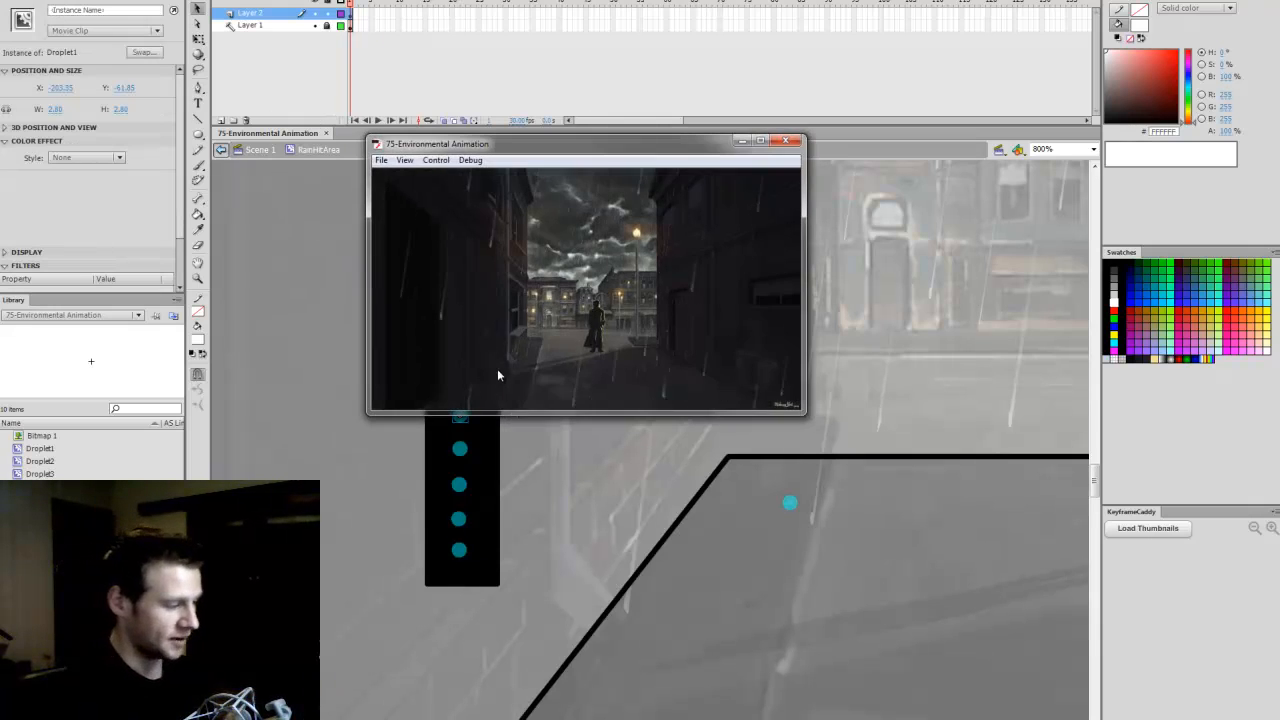
right_click(497, 347)
click(520, 358)
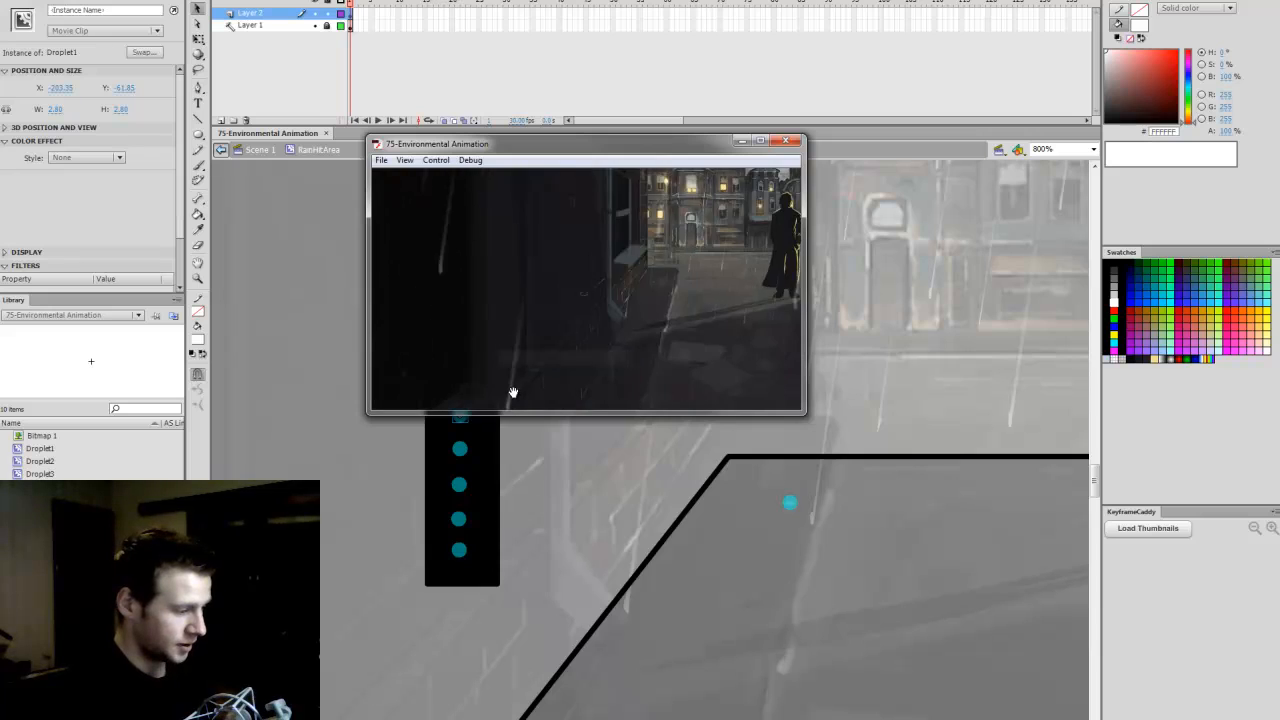
right_click(585, 285)
click(600, 293)
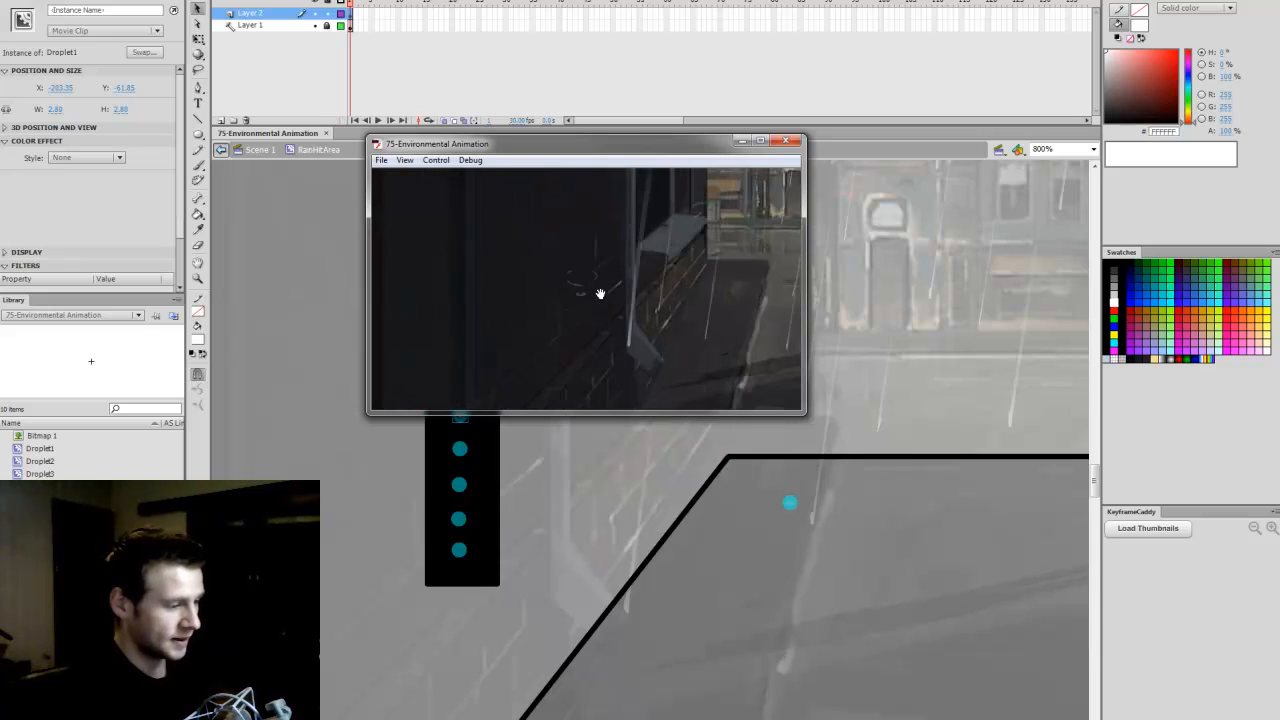
right_click(588, 294)
click(602, 301)
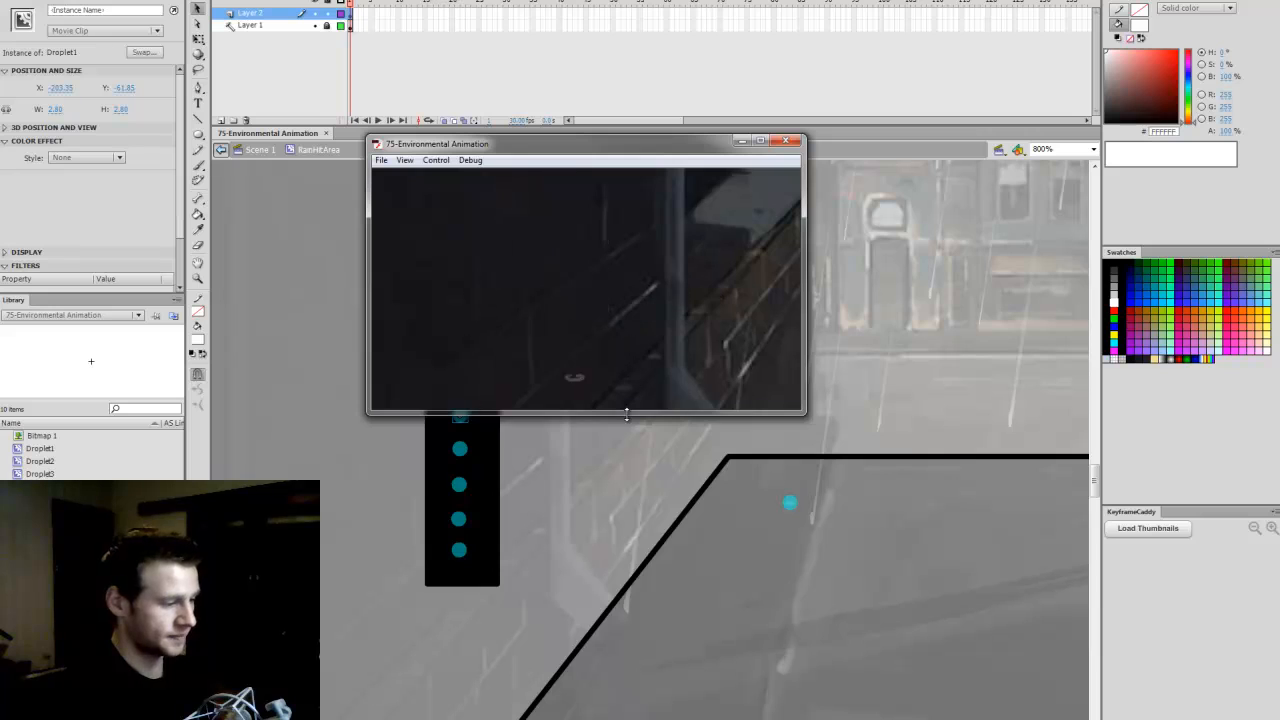
drag(626, 413, 626, 573)
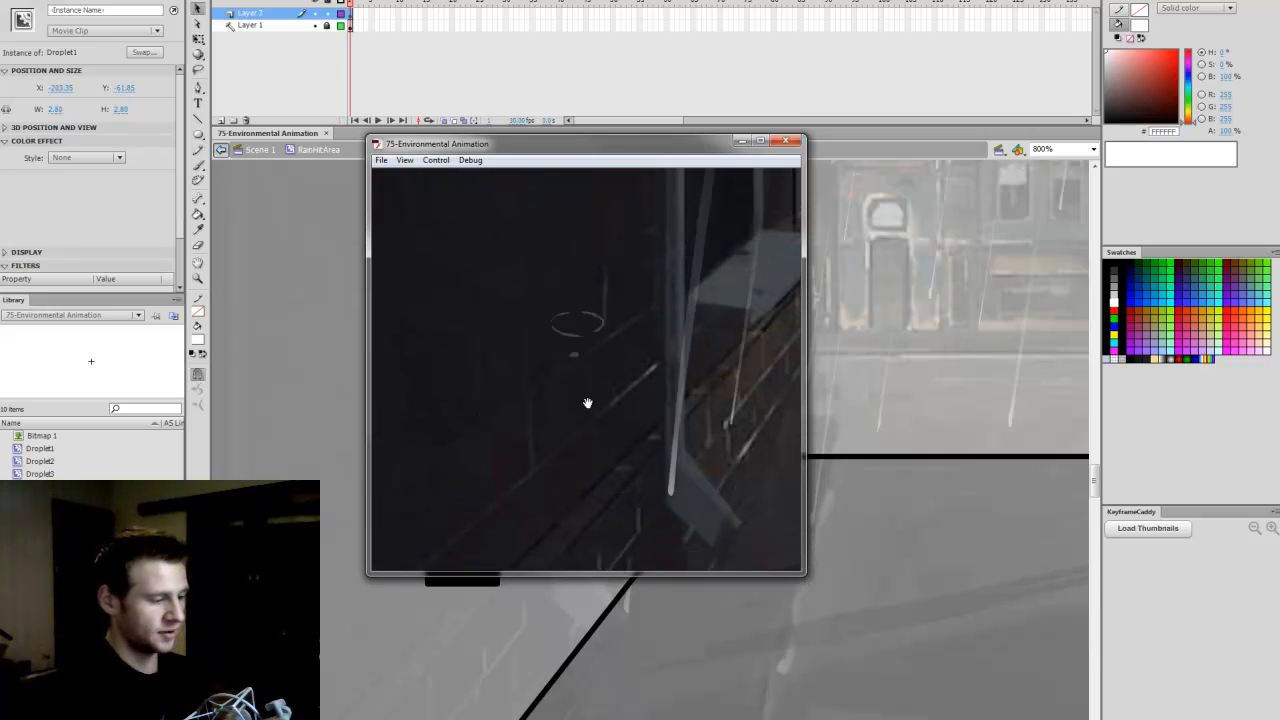
drag(690, 148, 849, 263)
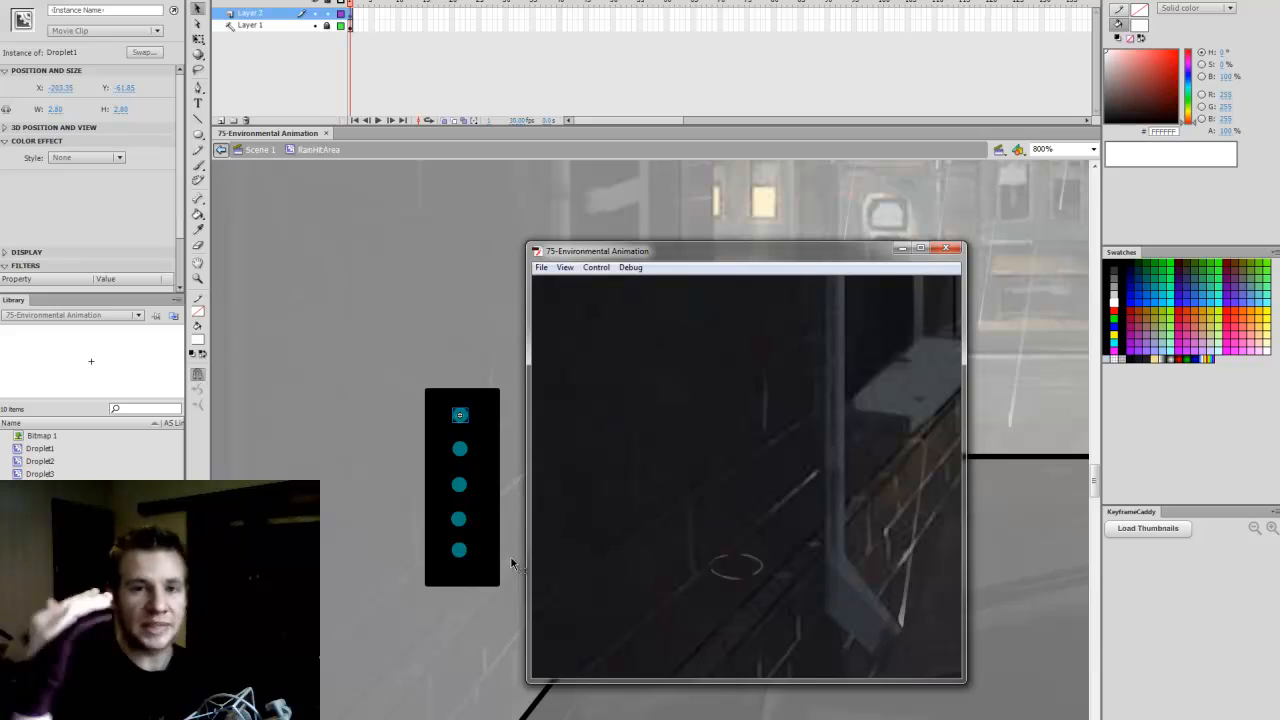
click(947, 248)
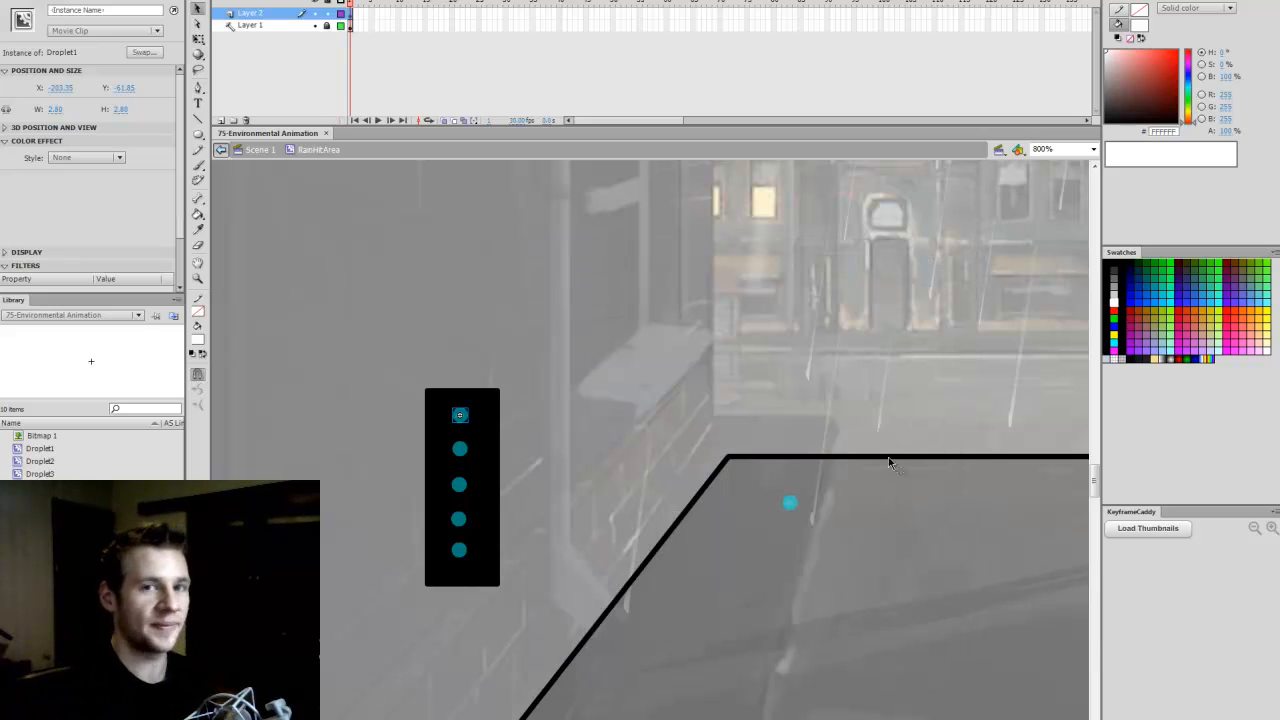
Step: Scatter copies of the Droplet1 clip across the left part of the outlined ground area in RainHitArea
scroll(1094, 470, down, 2)
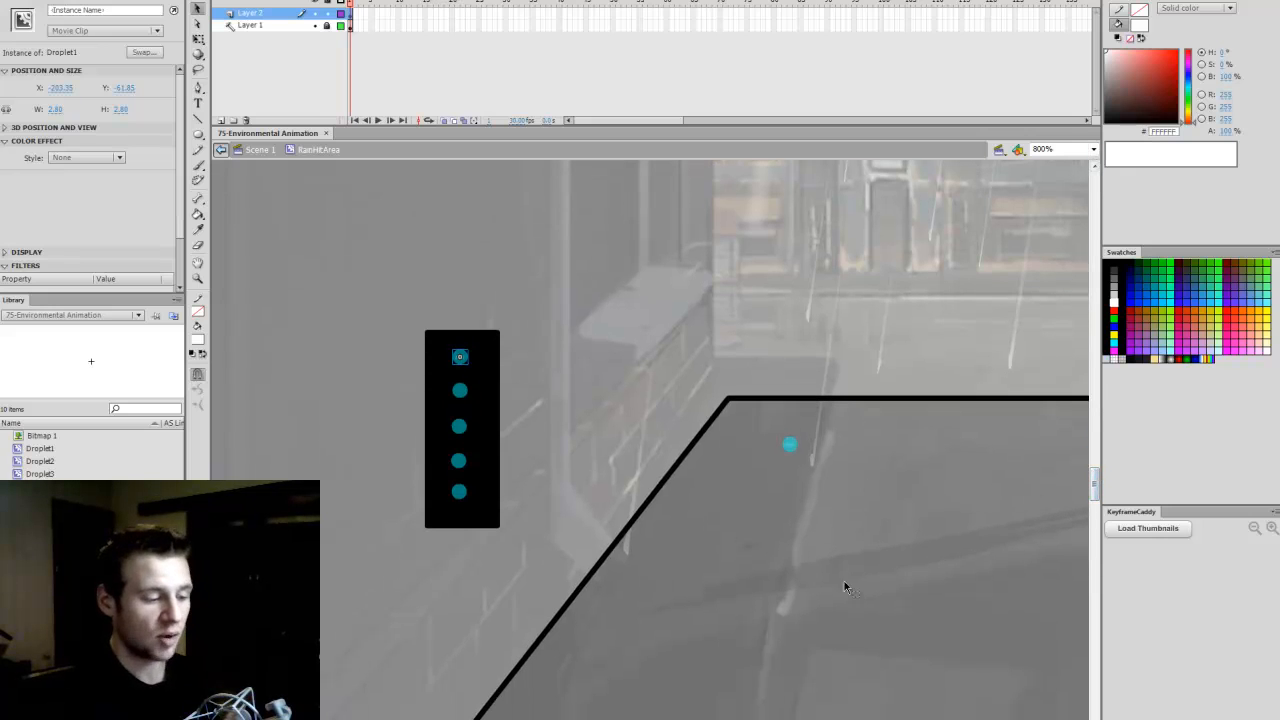
click(1093, 149)
click(1060, 218)
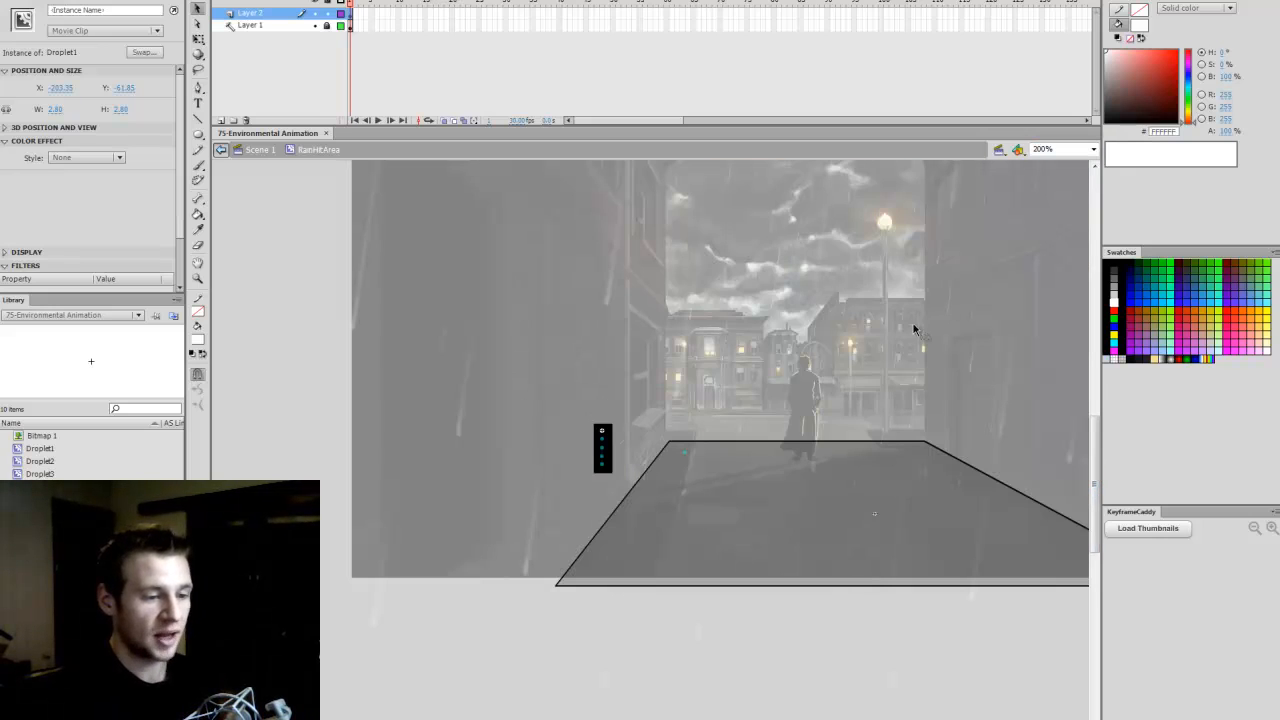
key(z)
click(787, 522)
key(q)
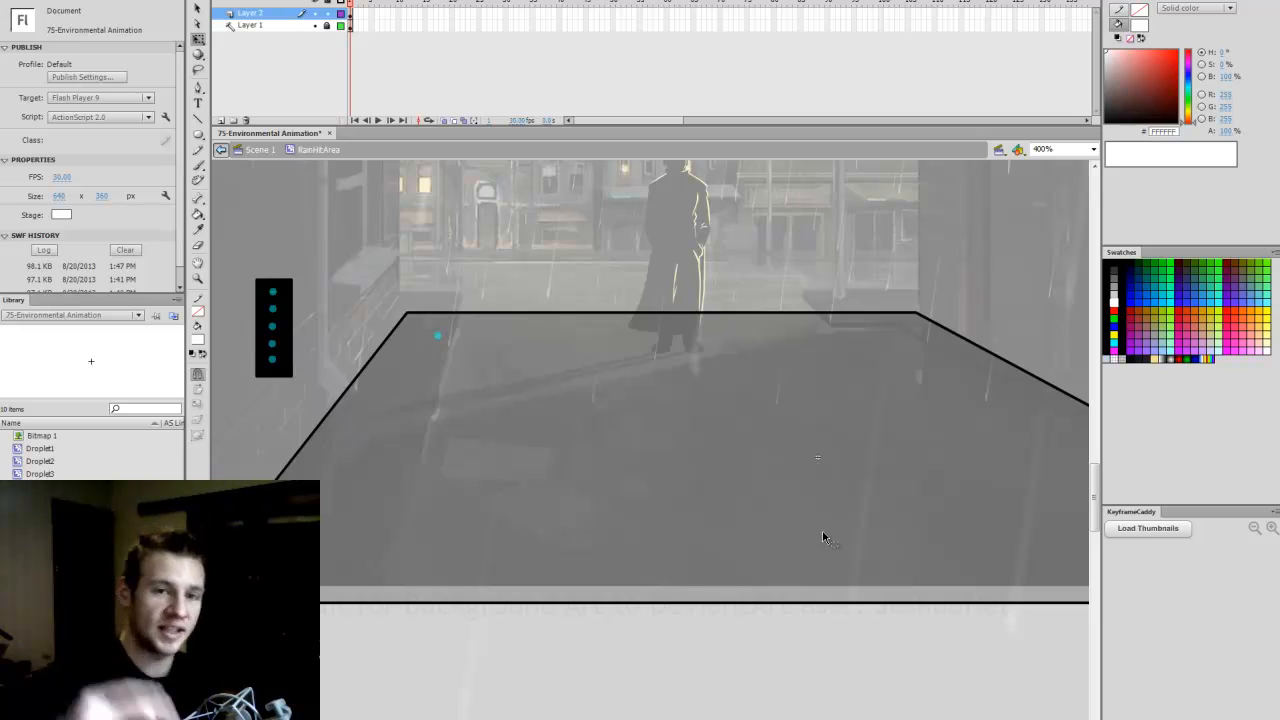
scroll(1090, 460, up, 2)
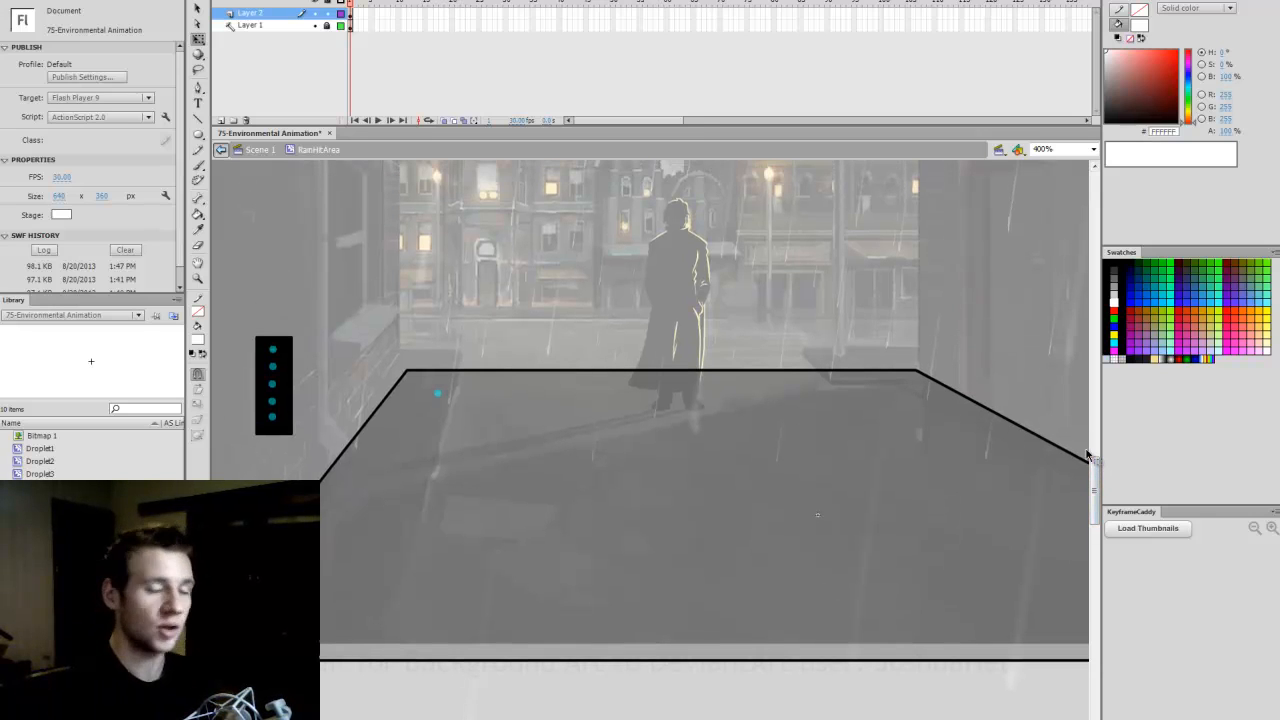
key(v)
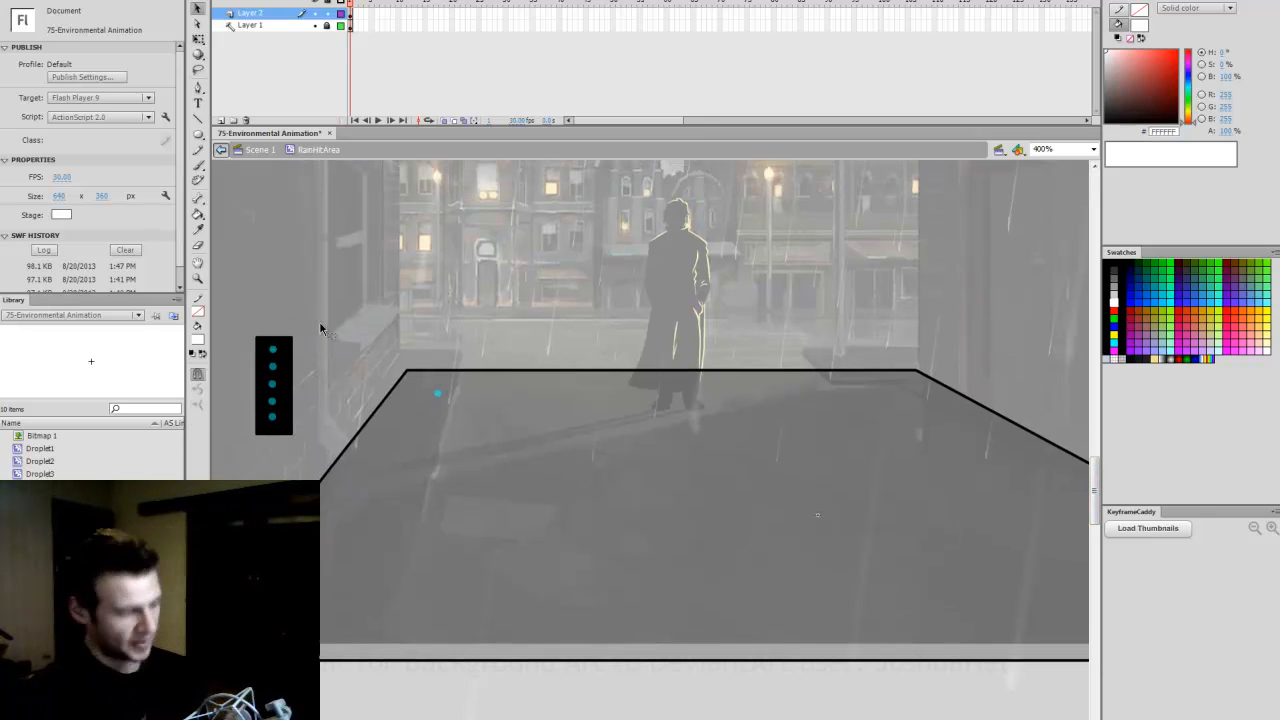
click(274, 350)
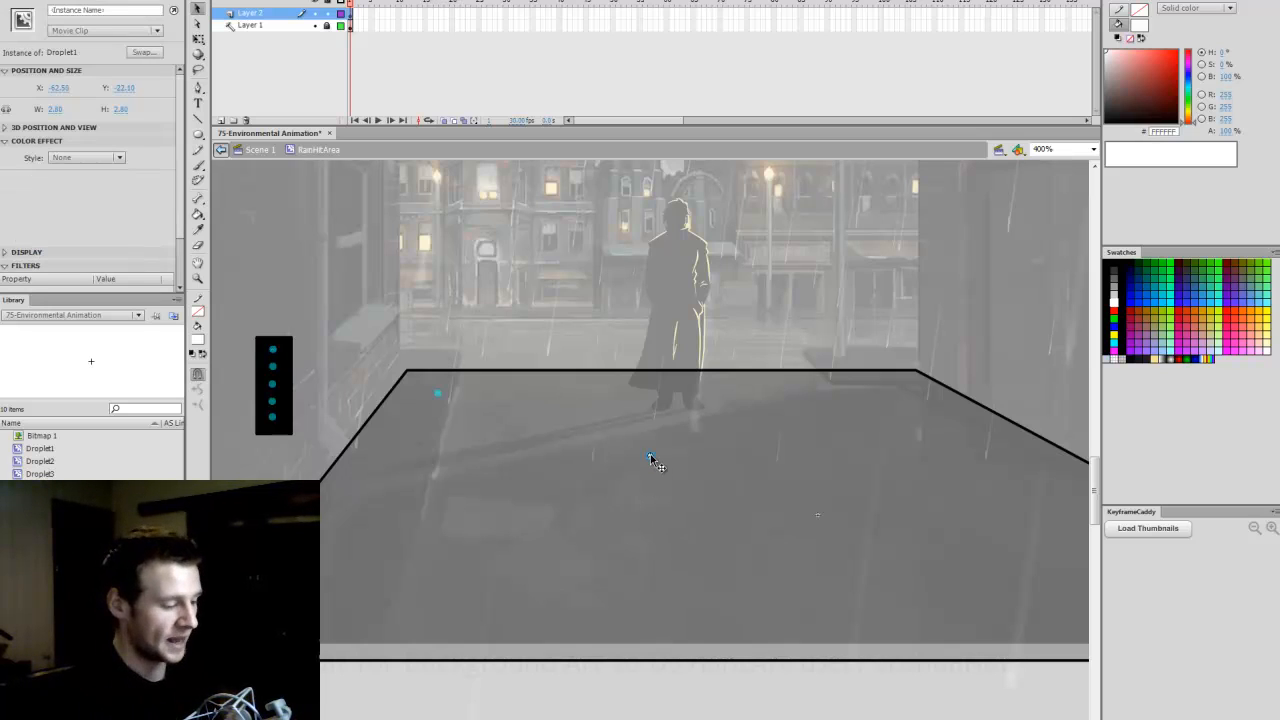
drag(653, 457, 558, 406)
key(ctrl+v)
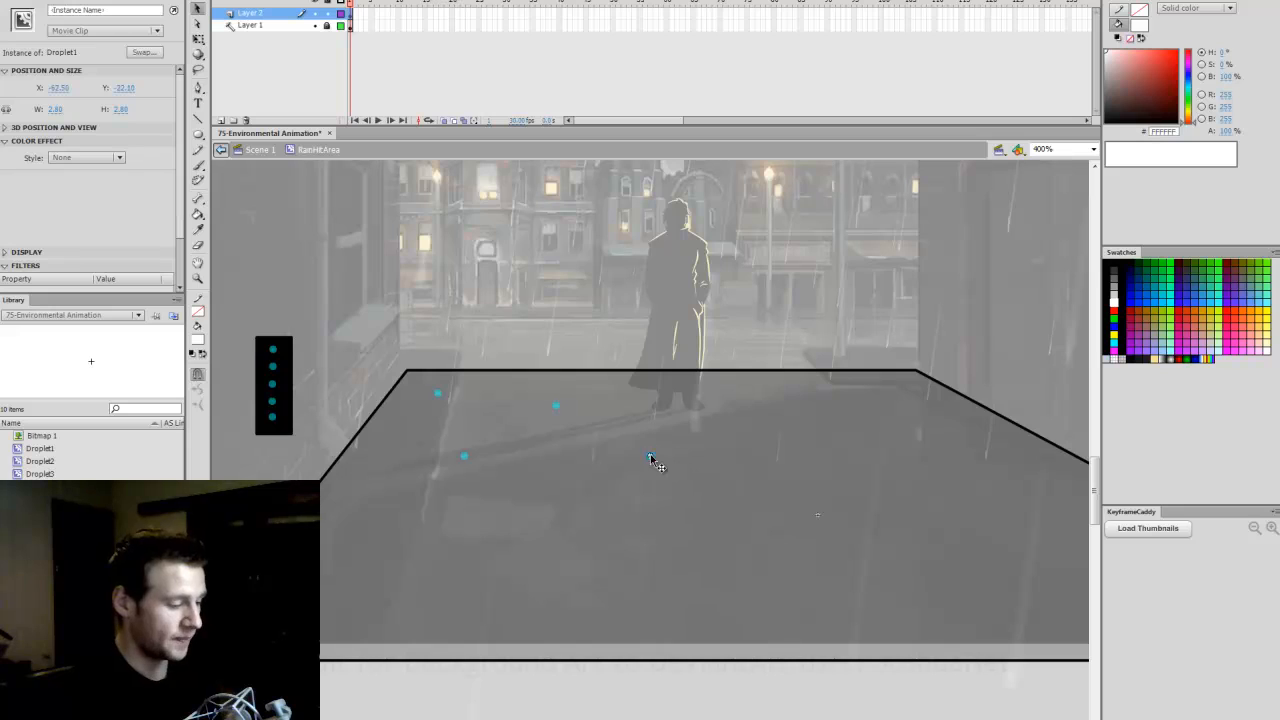
drag(650, 458, 433, 556)
key(ctrl+v)
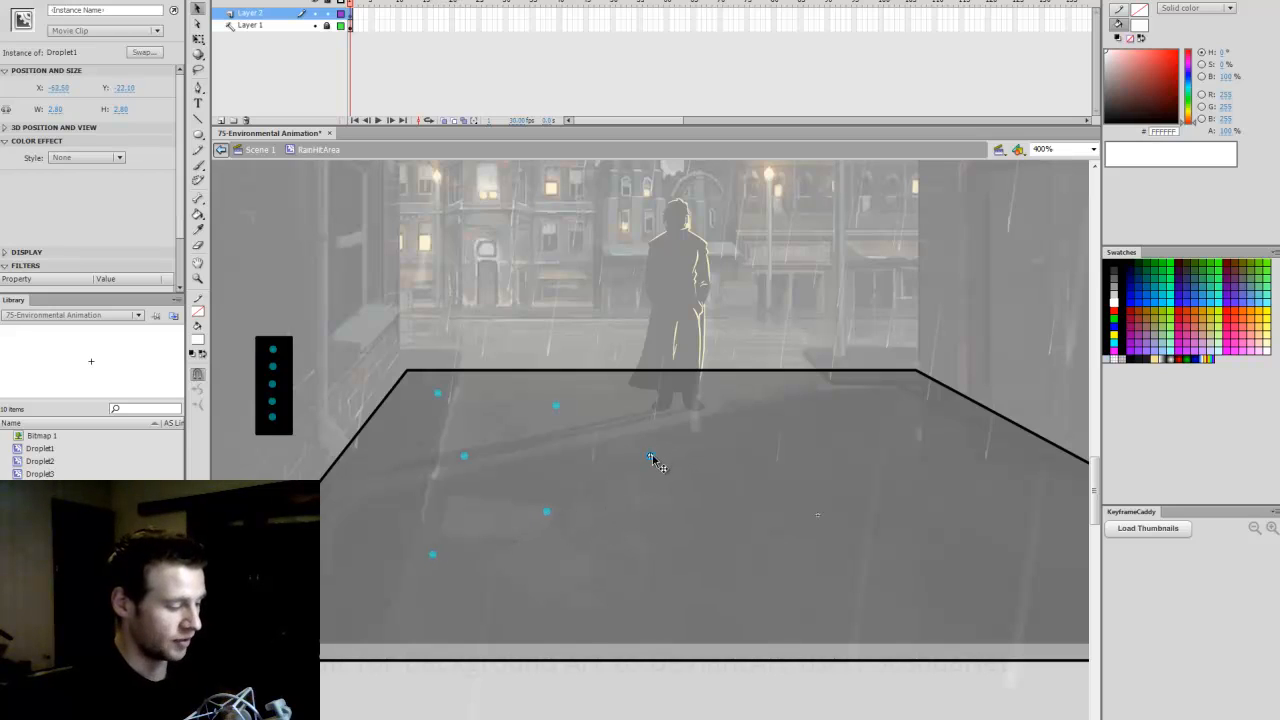
drag(652, 459, 380, 545)
drag(652, 460, 543, 590)
key(ctrl+v)
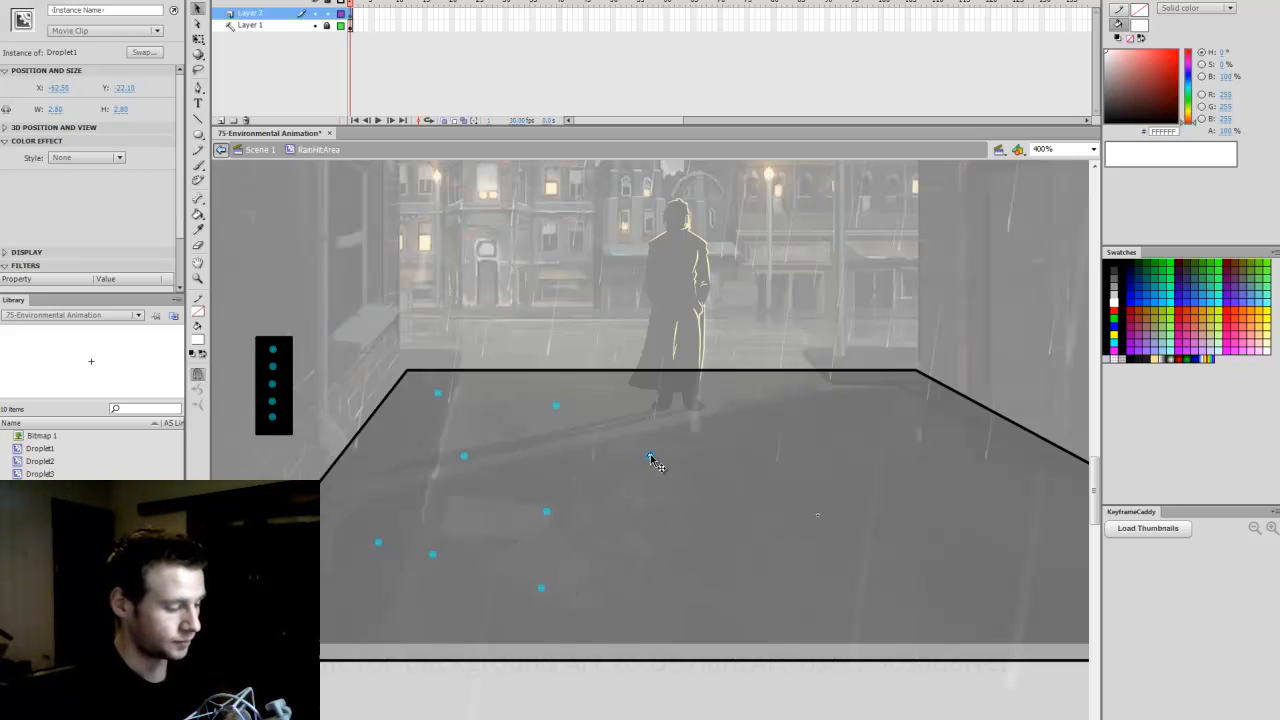
Step: Scatter more Droplet1 copies across the middle of the ground area, around and below the standing figure
drag(652, 459, 648, 488)
key(ctrl+v)
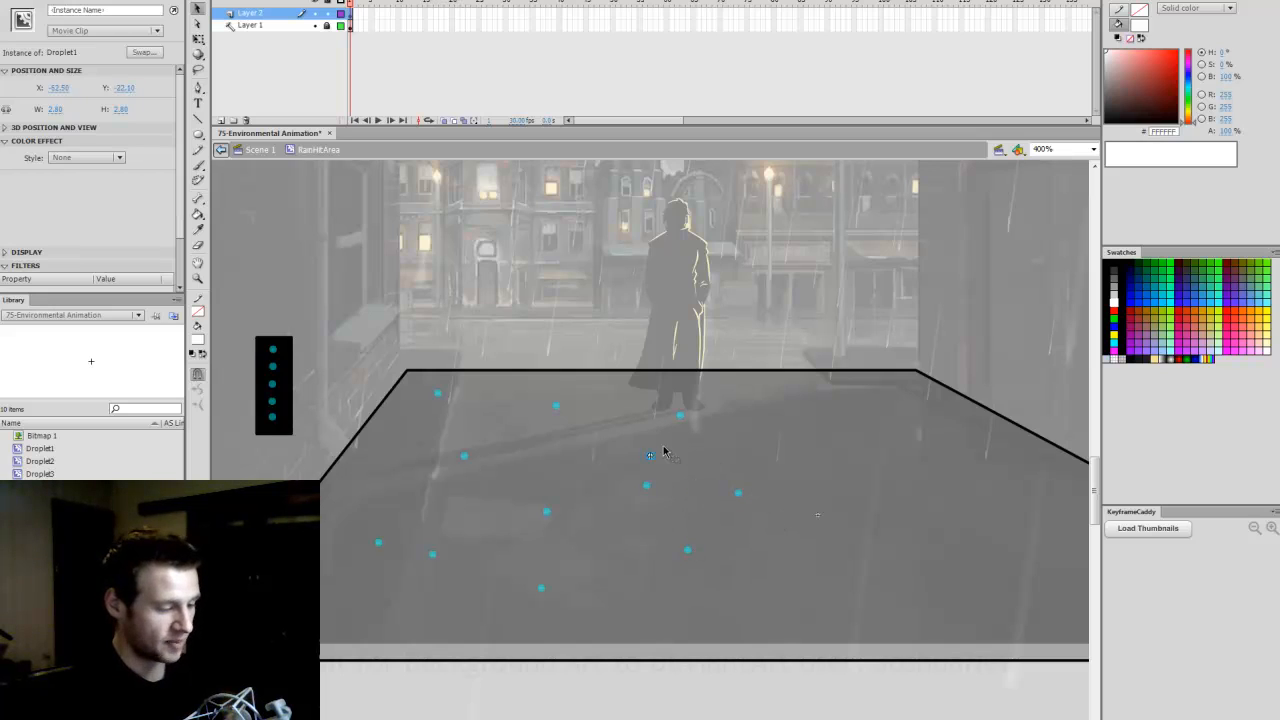
drag(650, 458, 823, 415)
key(ctrl+v)
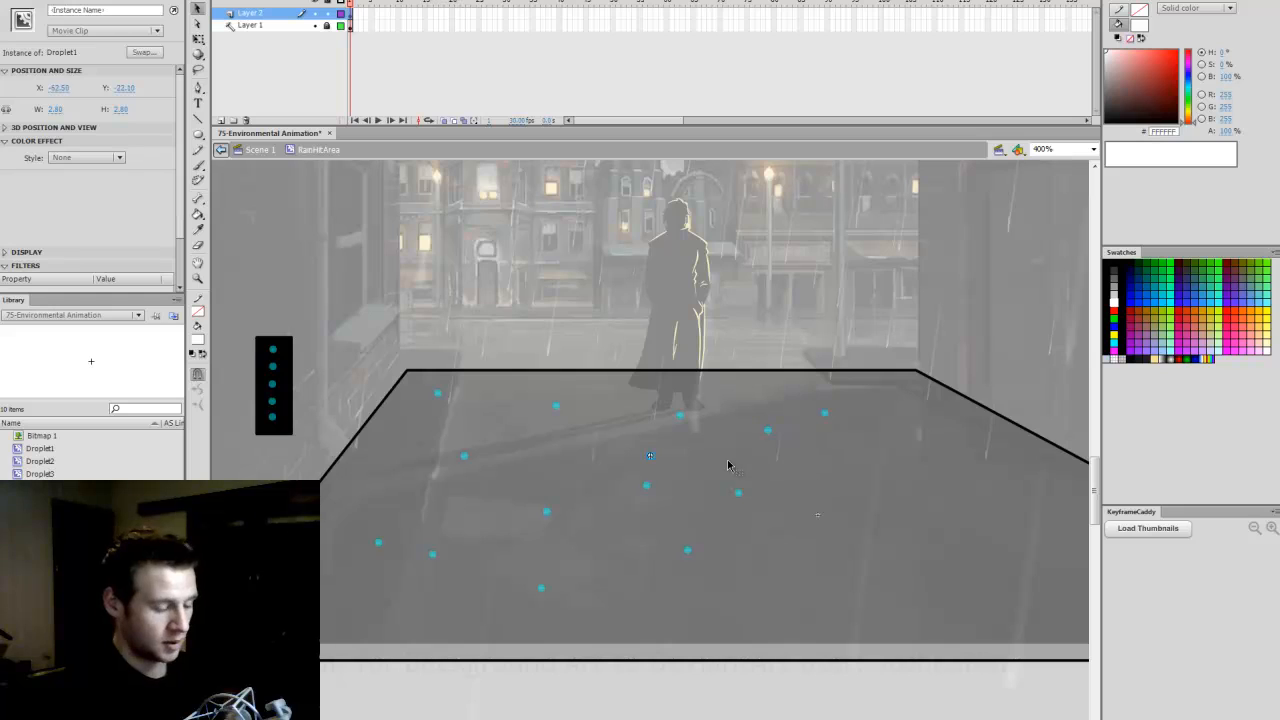
drag(651, 458, 787, 539)
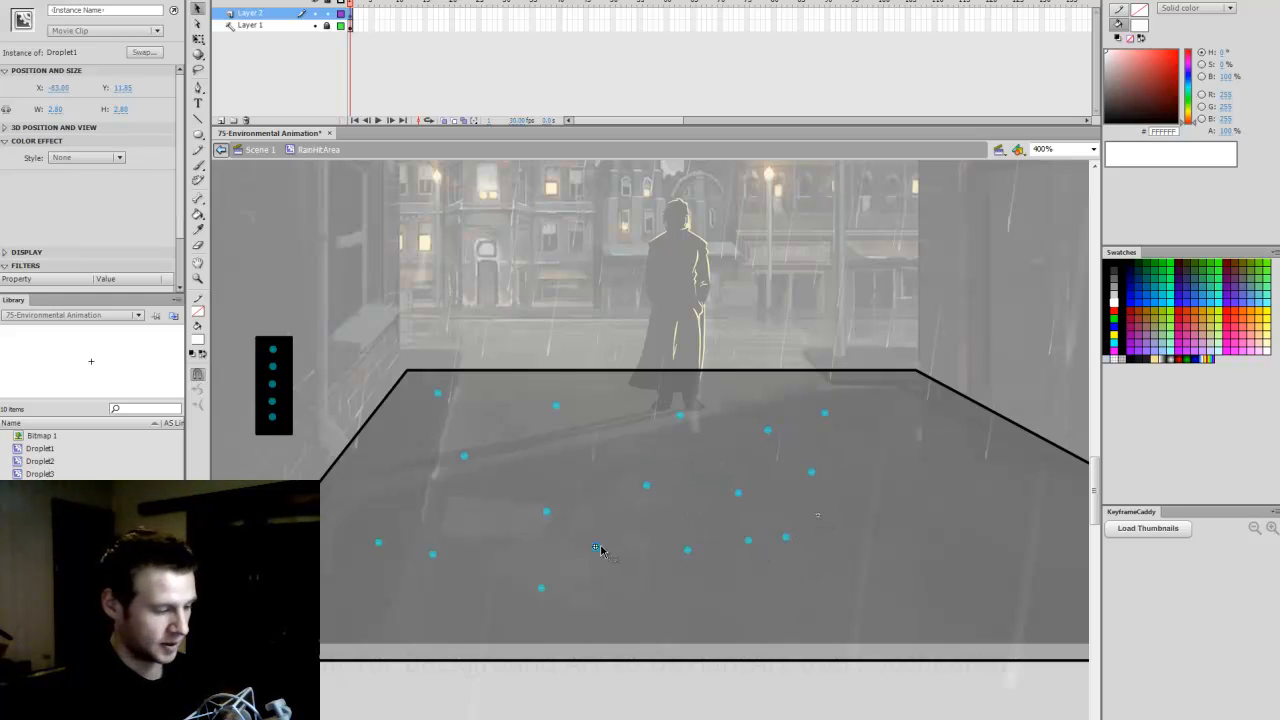
key(ctrl+v)
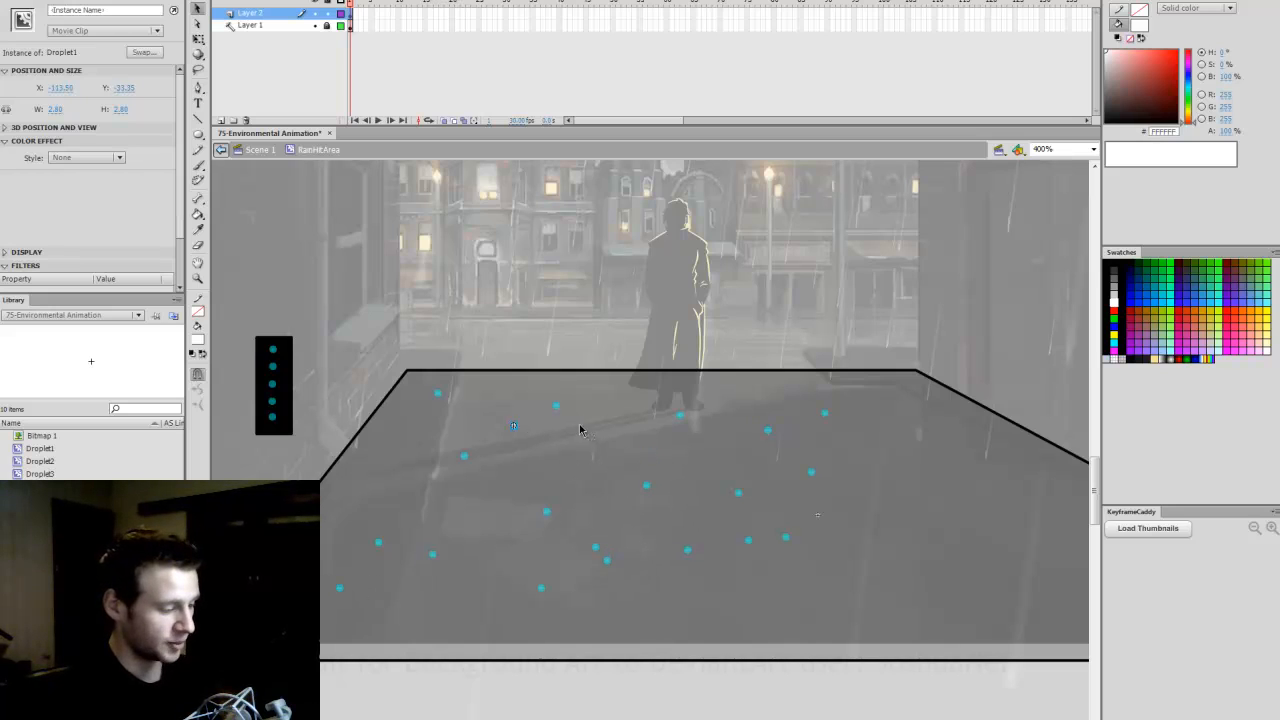
Step: Spread further Droplet1 copies over the right part of the ground area, out toward its slanted edge
drag(651, 458, 985, 502)
key(ctrl+v)
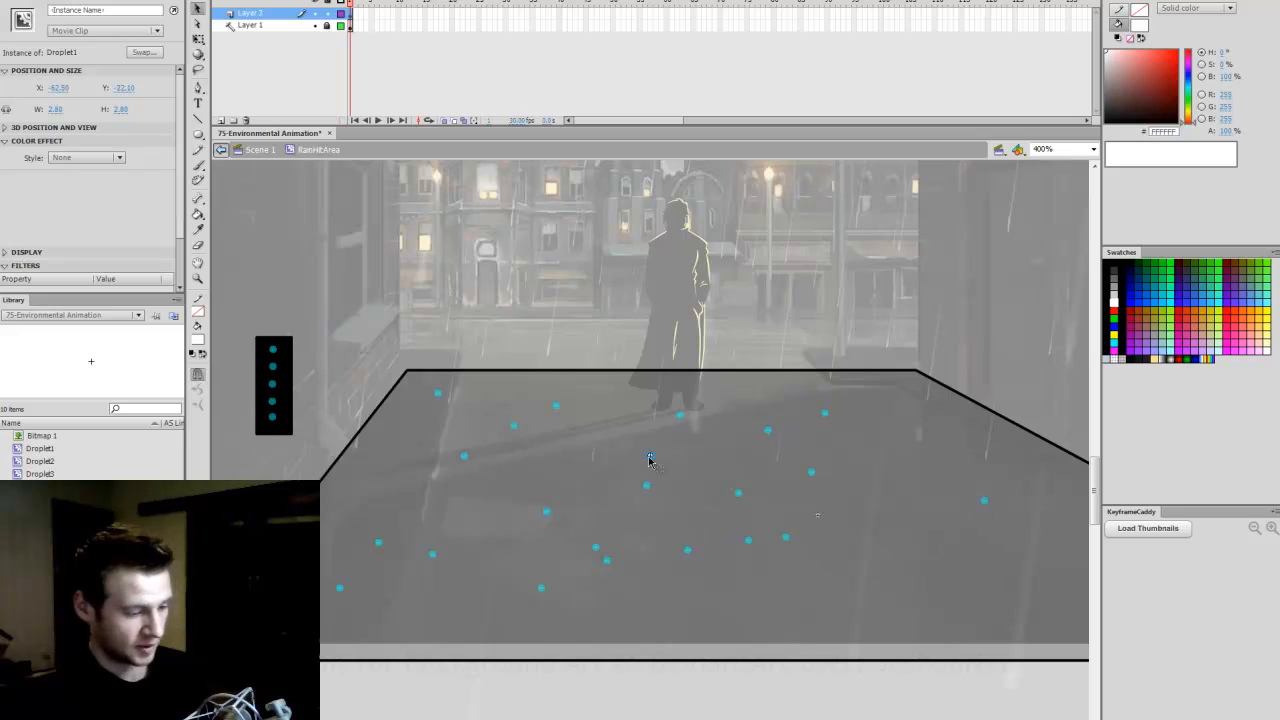
drag(650, 457, 946, 558)
key(ctrl+v)
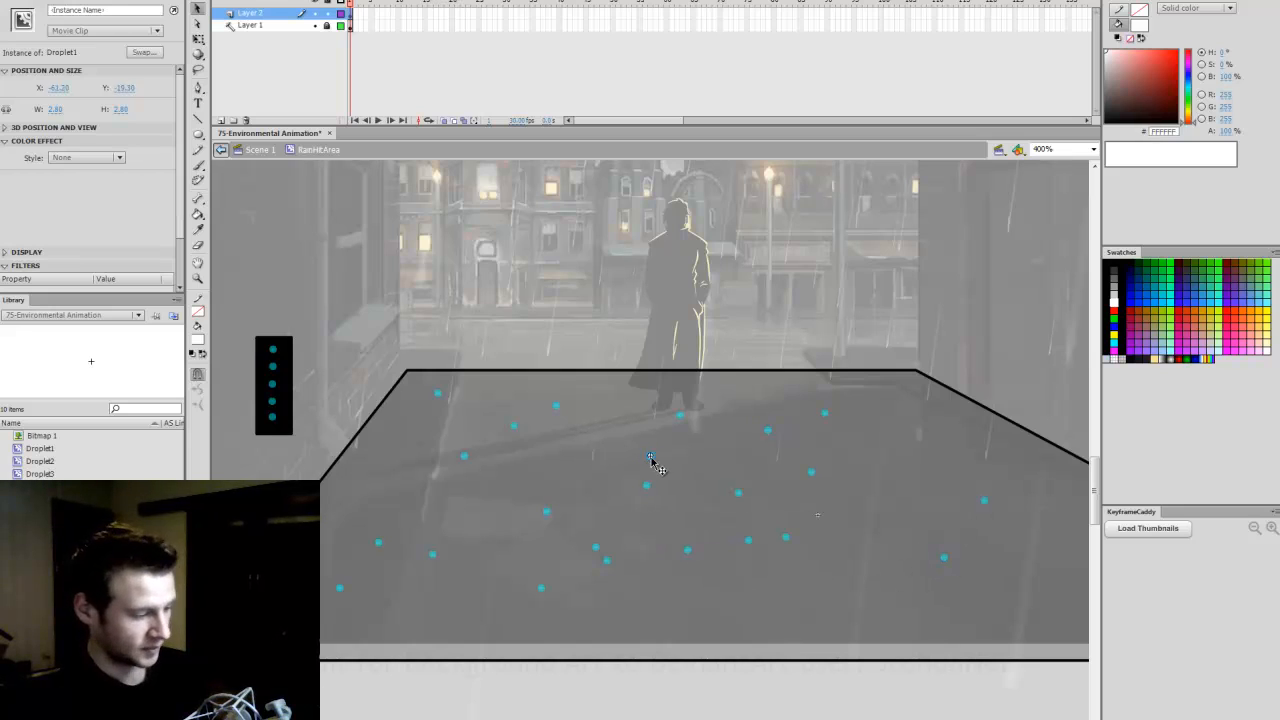
drag(650, 457, 870, 575)
key(ctrl+v)
drag(651, 459, 793, 587)
key(ctrl+v)
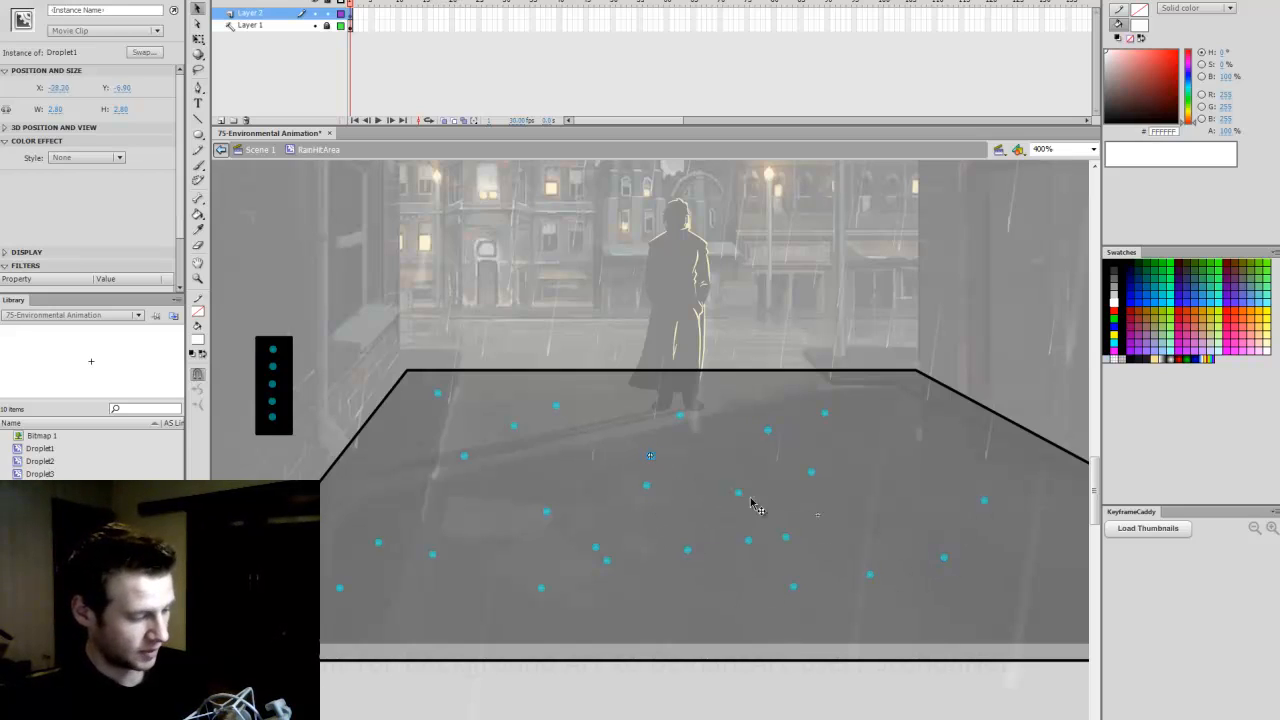
drag(751, 503, 981, 570)
drag(764, 718, 773, 718)
key(ctrl+v)
drag(652, 458, 838, 472)
key(ctrl+v)
drag(672, 471, 817, 484)
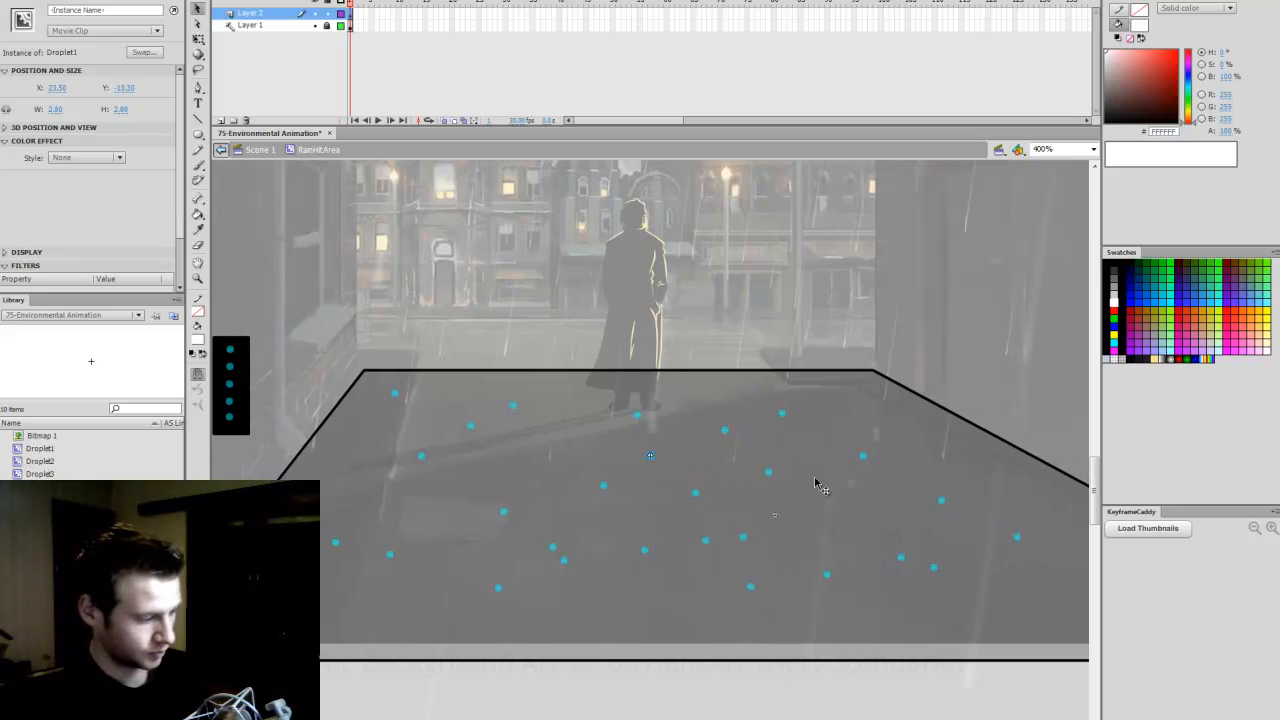
drag(656, 460, 954, 487)
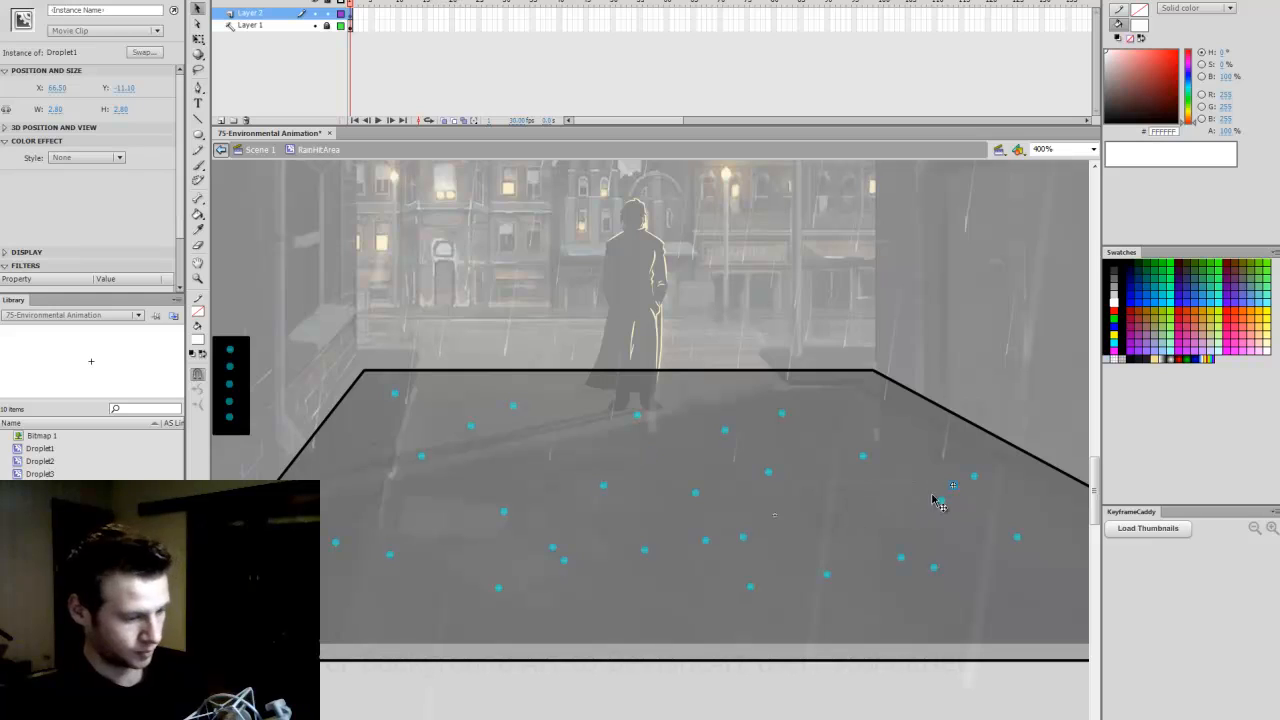
Step: Add the last Droplet1 copies near the upper edge and the lower right corner of the ground area
drag(657, 455, 812, 408)
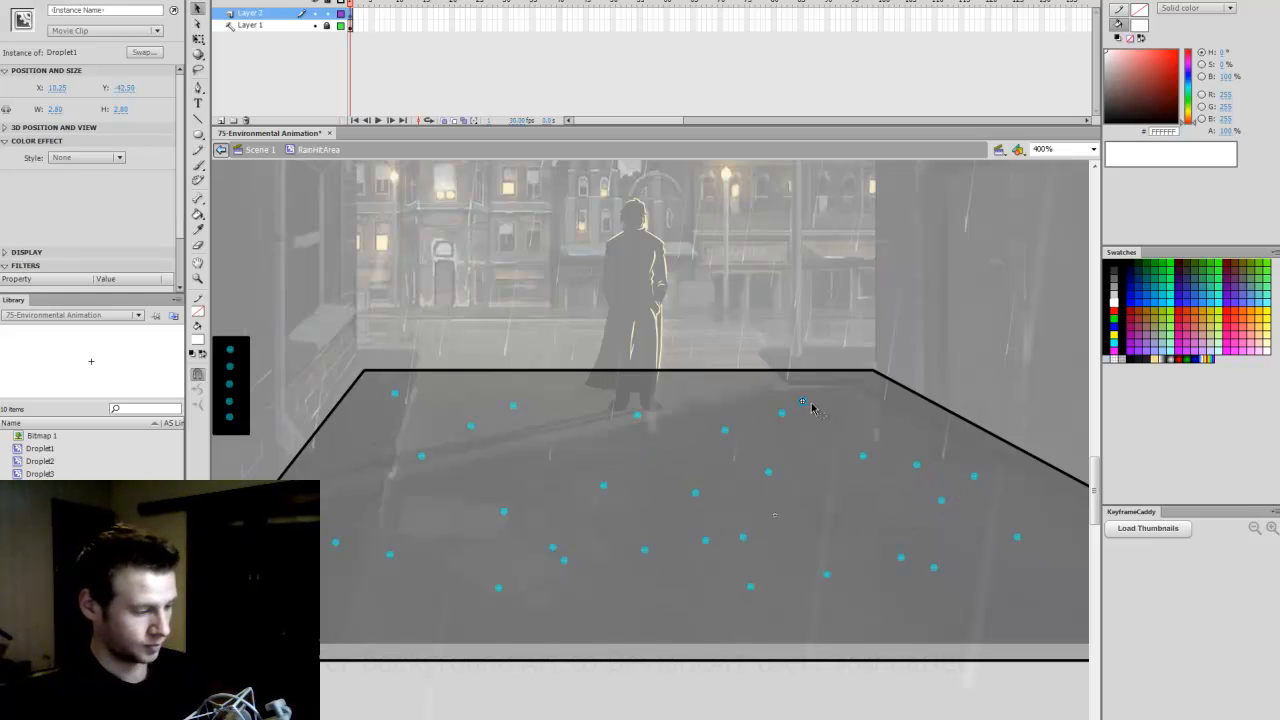
drag(687, 480, 1040, 600)
click(762, 688)
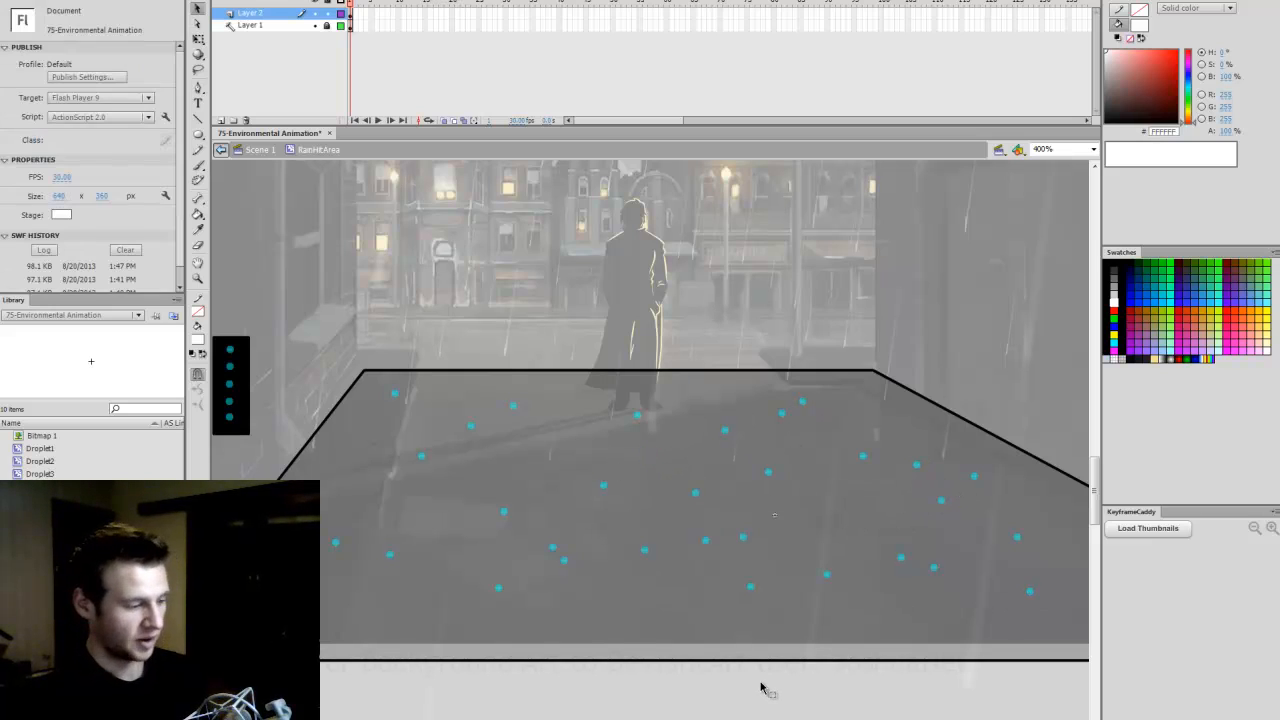
Step: Display Layer 2 as outlines, add Layer 3 above it and copy the Droplet2 clip for placement there
click(340, 13)
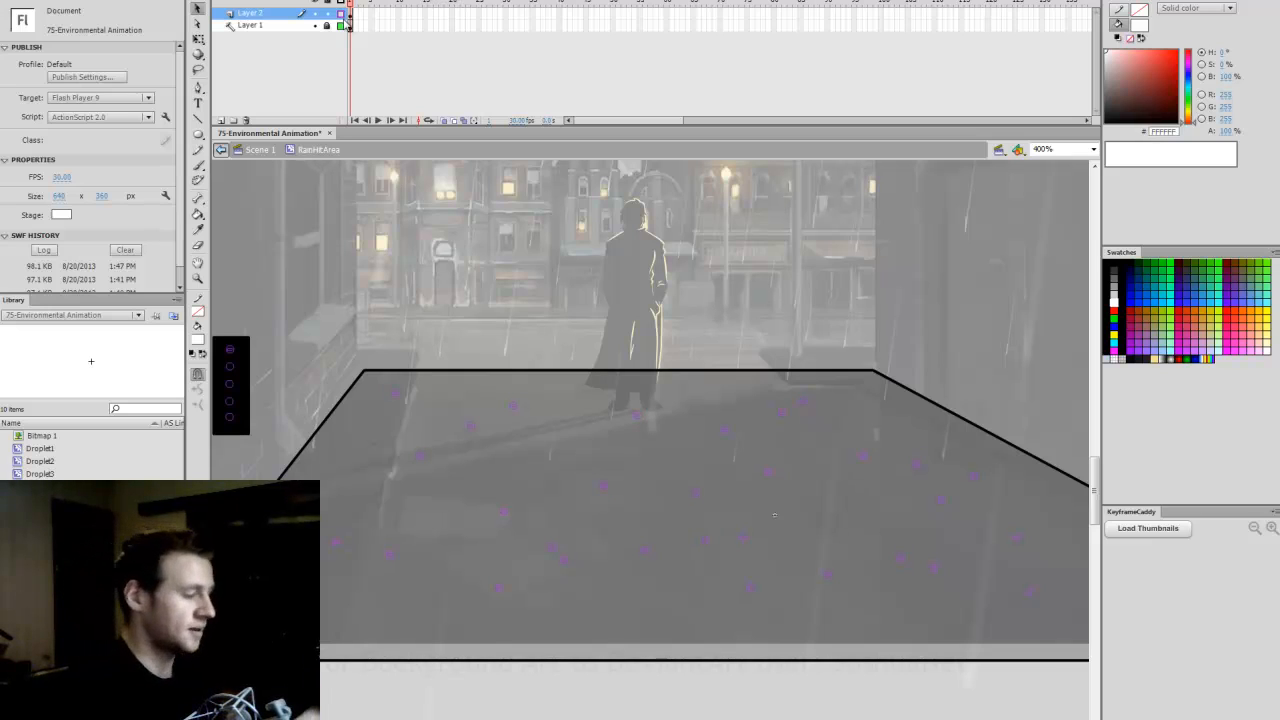
click(221, 120)
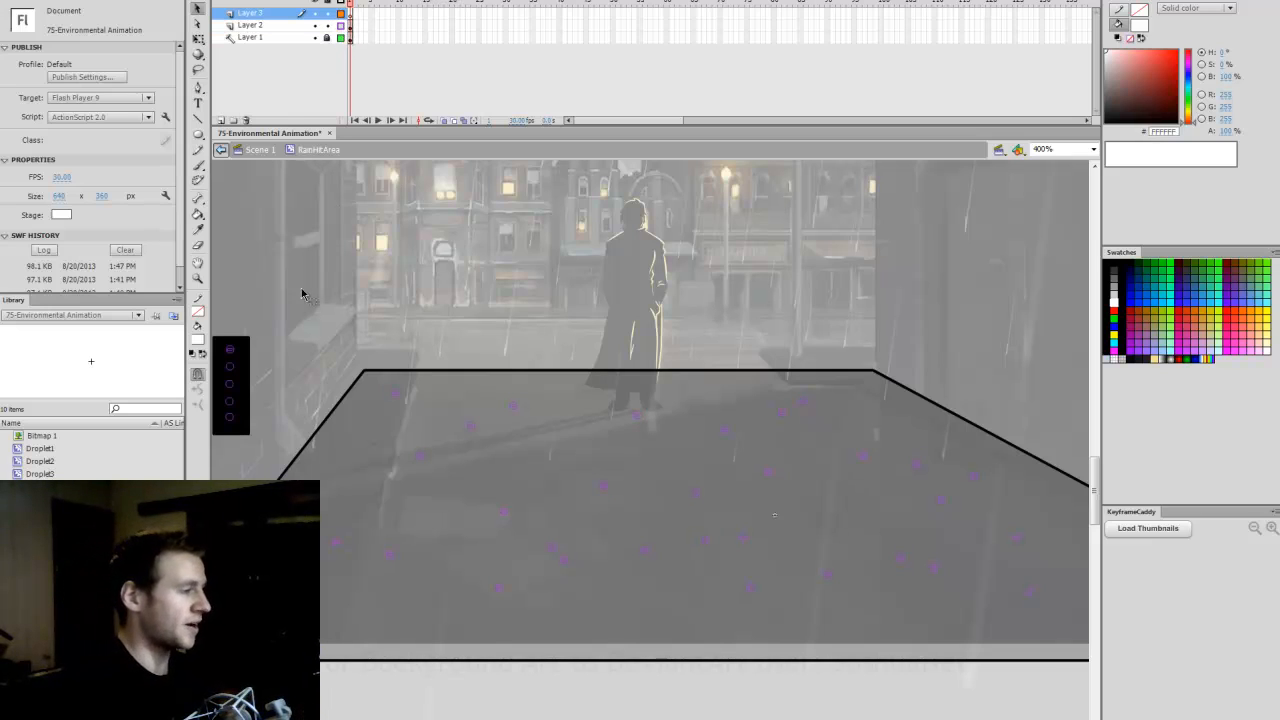
click(230, 367)
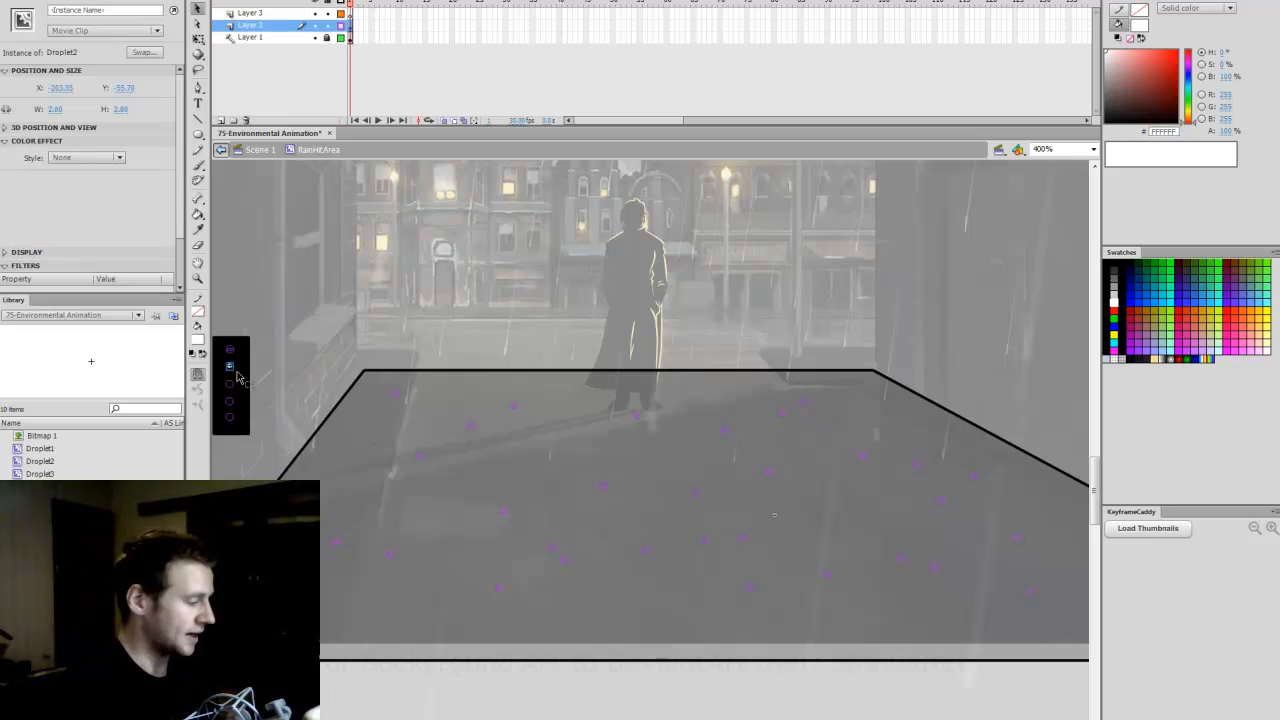
click(350, 13)
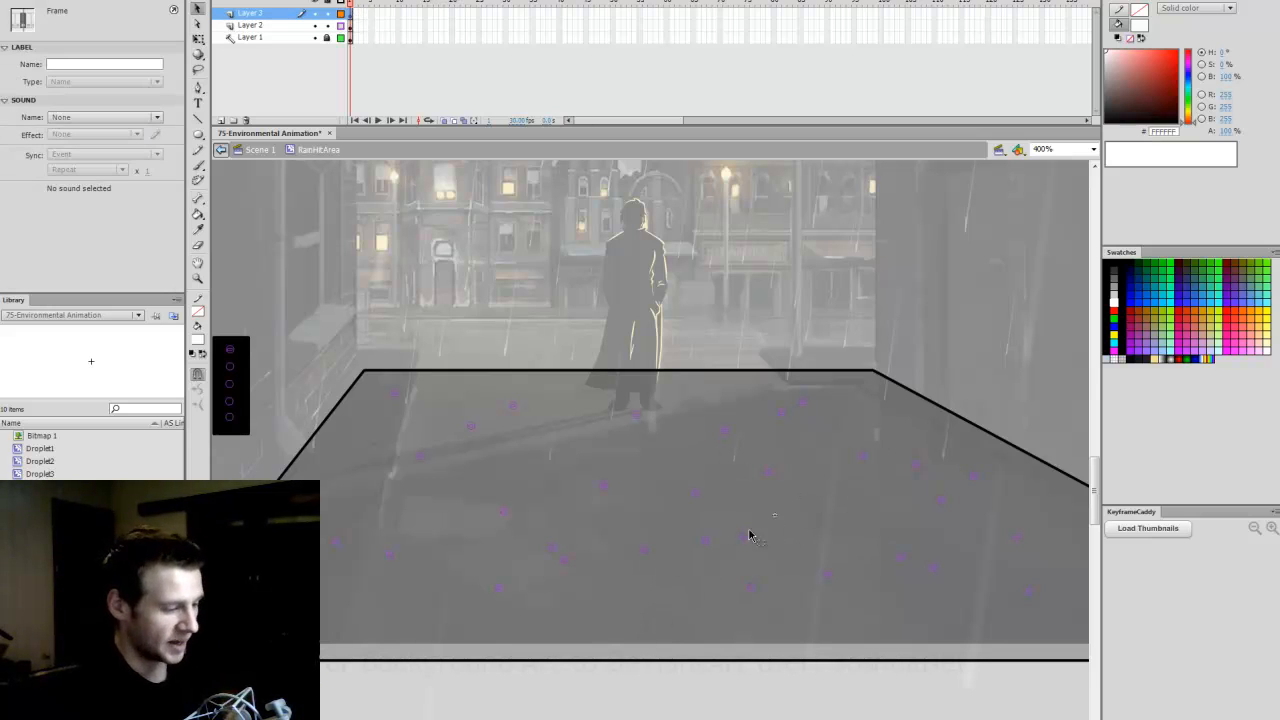
Step: Scatter Droplet2 copies on Layer 3 over the left part of the ground, between the outlined Droplet1 clips
drag(651, 457, 460, 410)
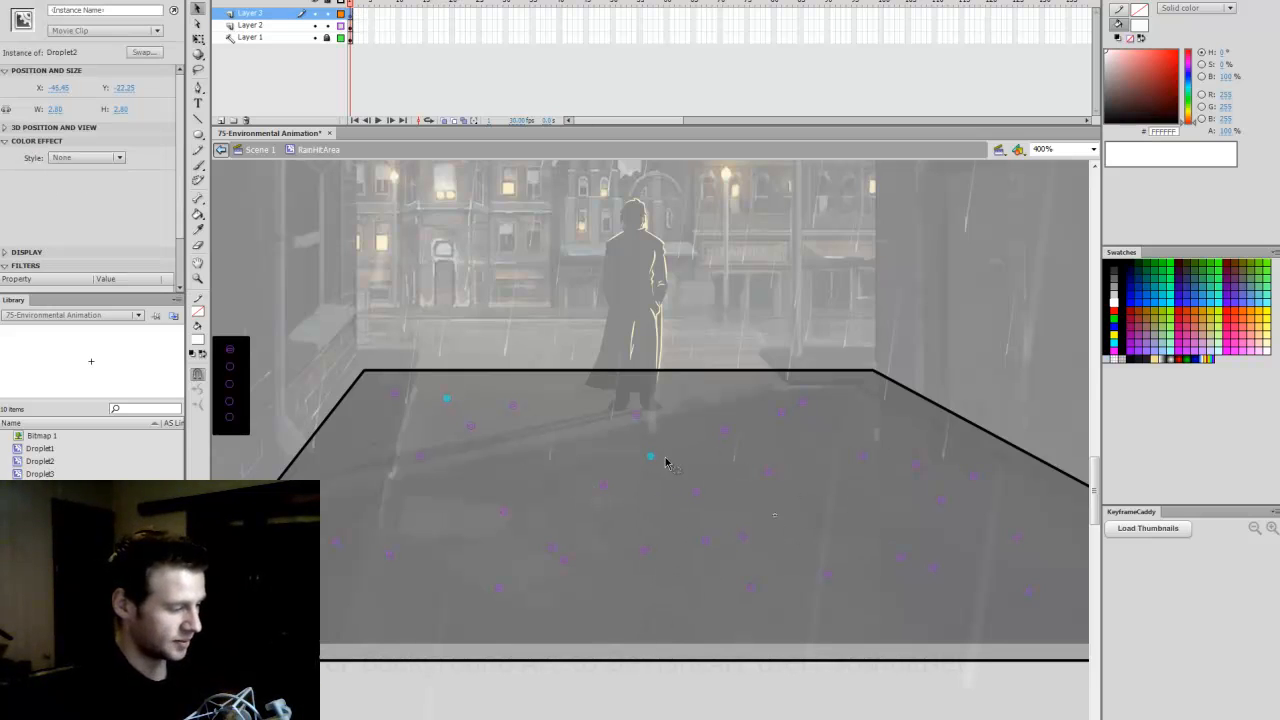
drag(646, 458, 517, 490)
drag(651, 456, 475, 463)
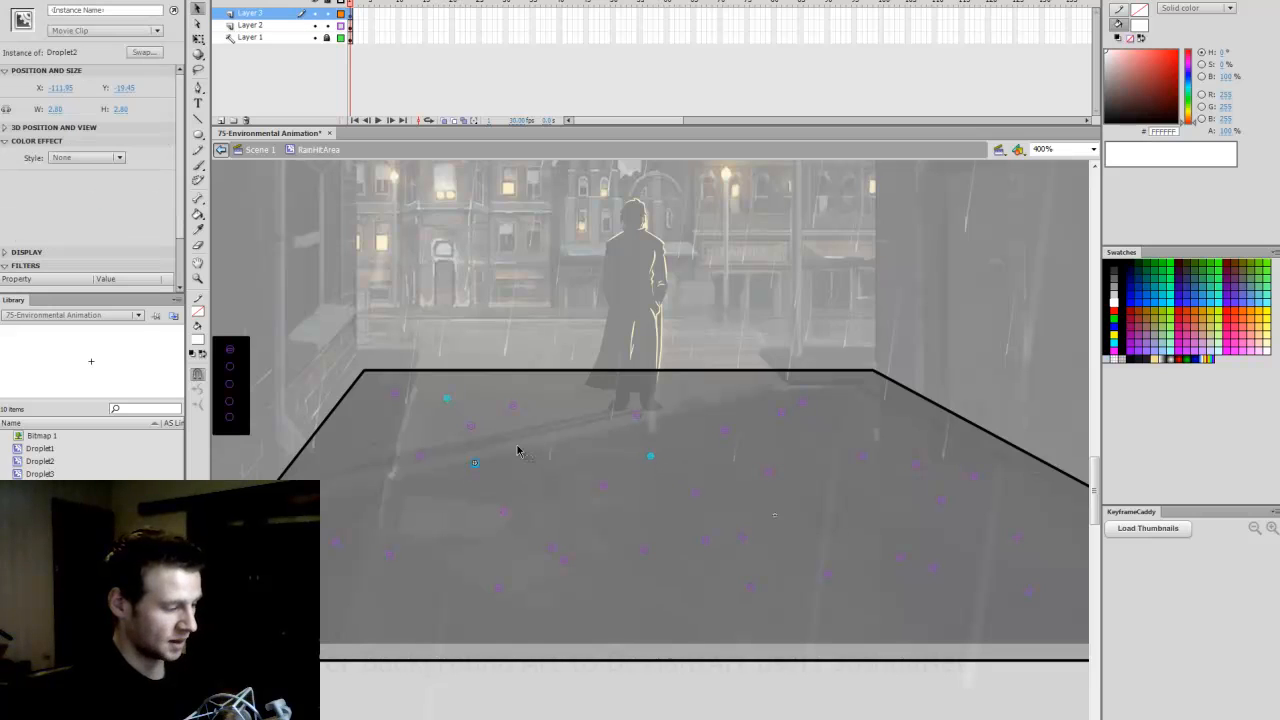
drag(651, 456, 361, 473)
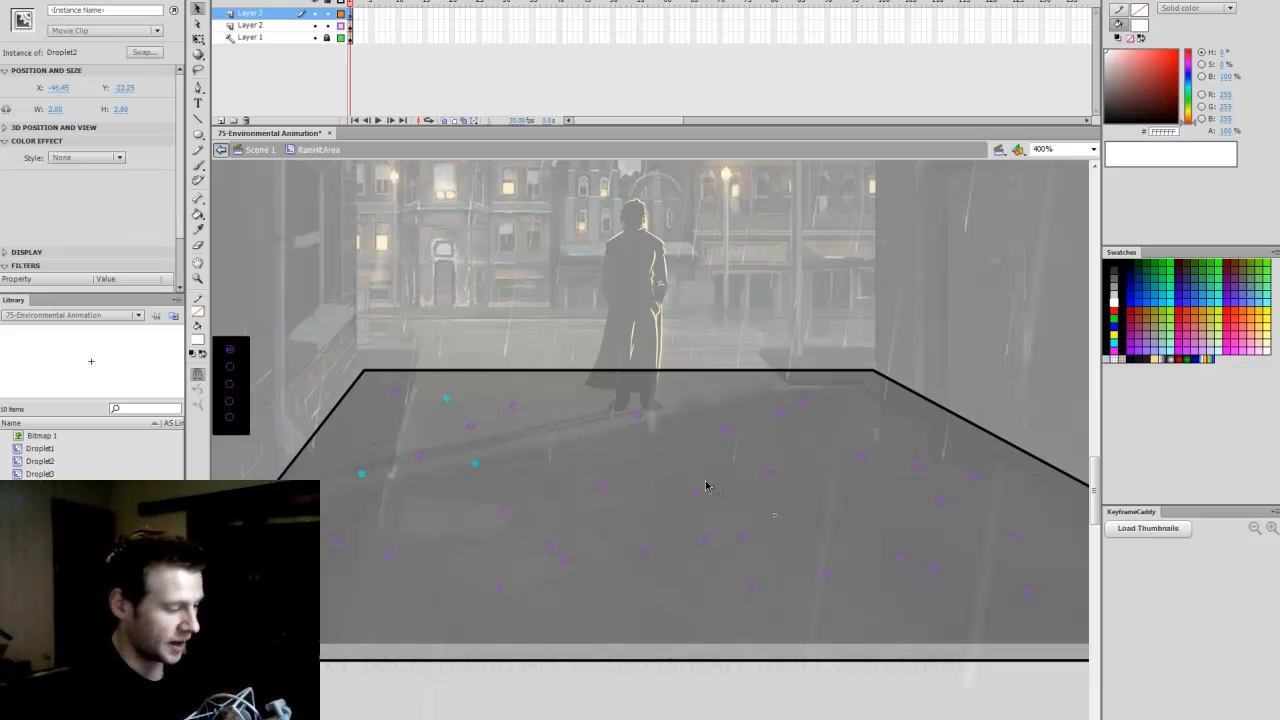
key(ctrl+v)
drag(651, 456, 424, 508)
drag(641, 461, 340, 578)
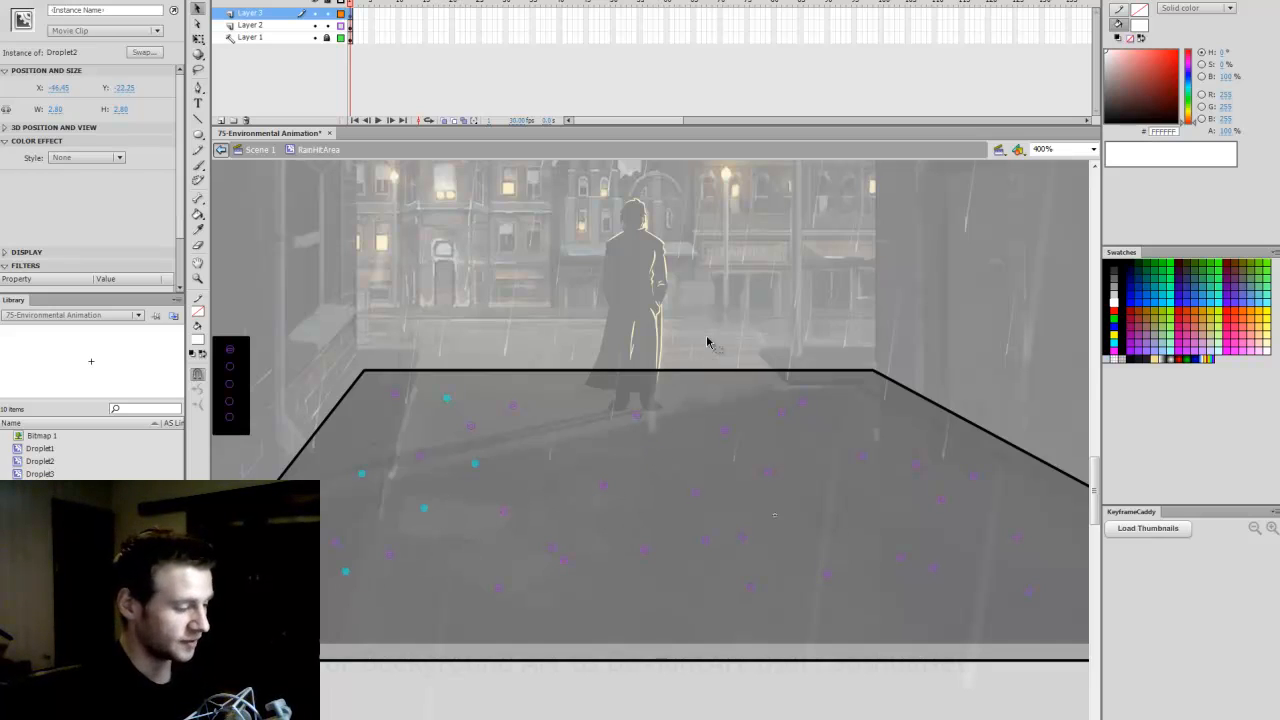
Step: Spread more Droplet2 copies on Layer 3 across the middle and right of the ground area
key(ctrl+v)
drag(651, 456, 541, 421)
key(ctrl+v)
key(ctrl+v)
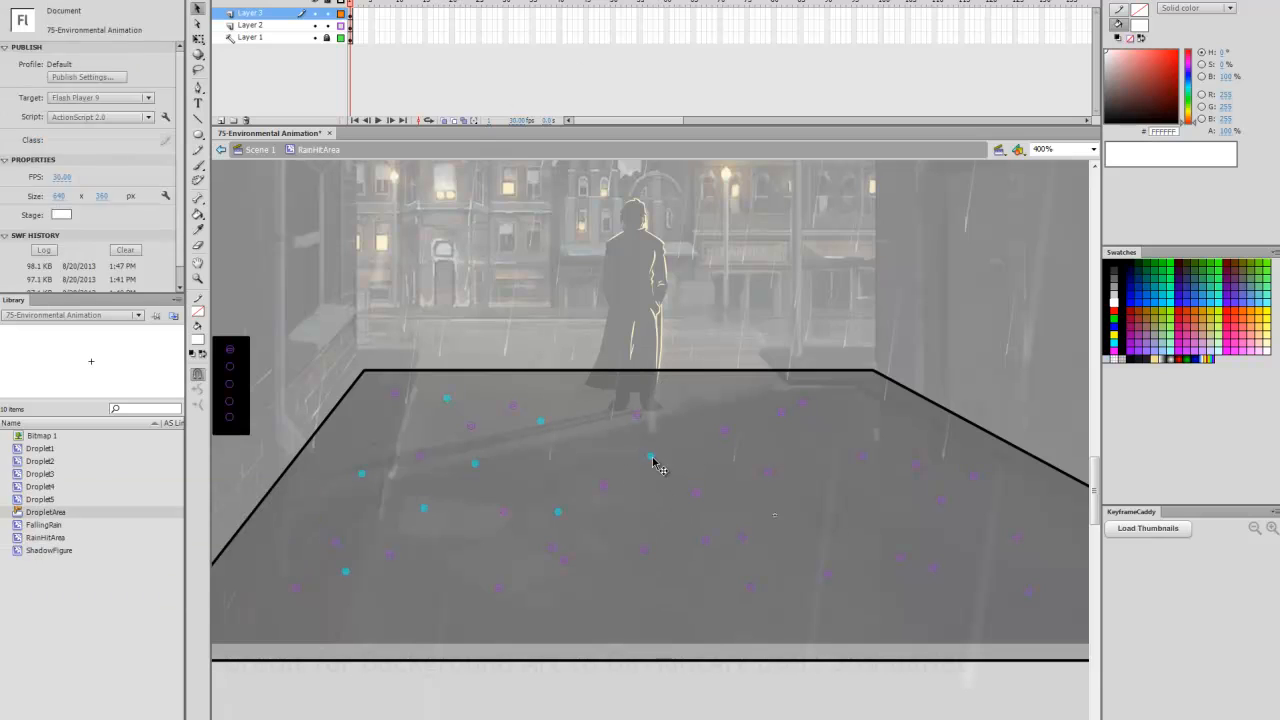
drag(651, 456, 708, 402)
key(ctrl+v)
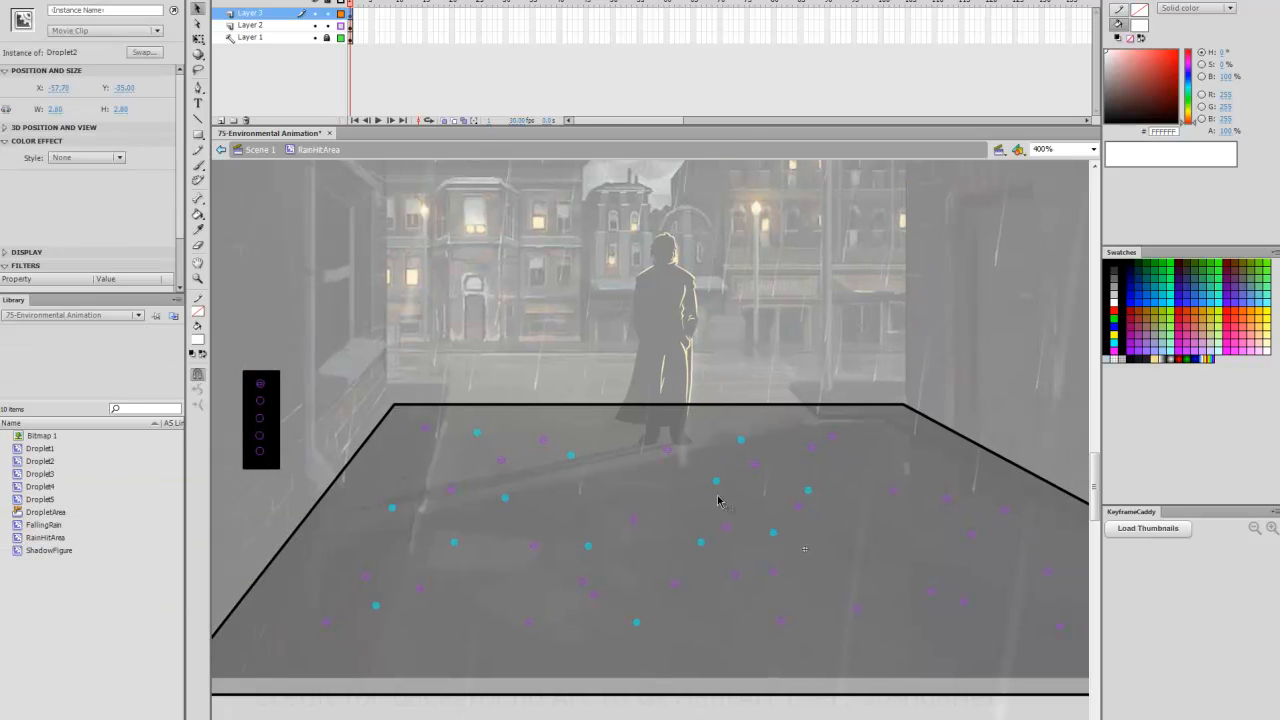
Step: Scatter Droplet3 copies on a new Layer 4 across the whole ground area, filling gaps between the outlined clips
click(382, 39)
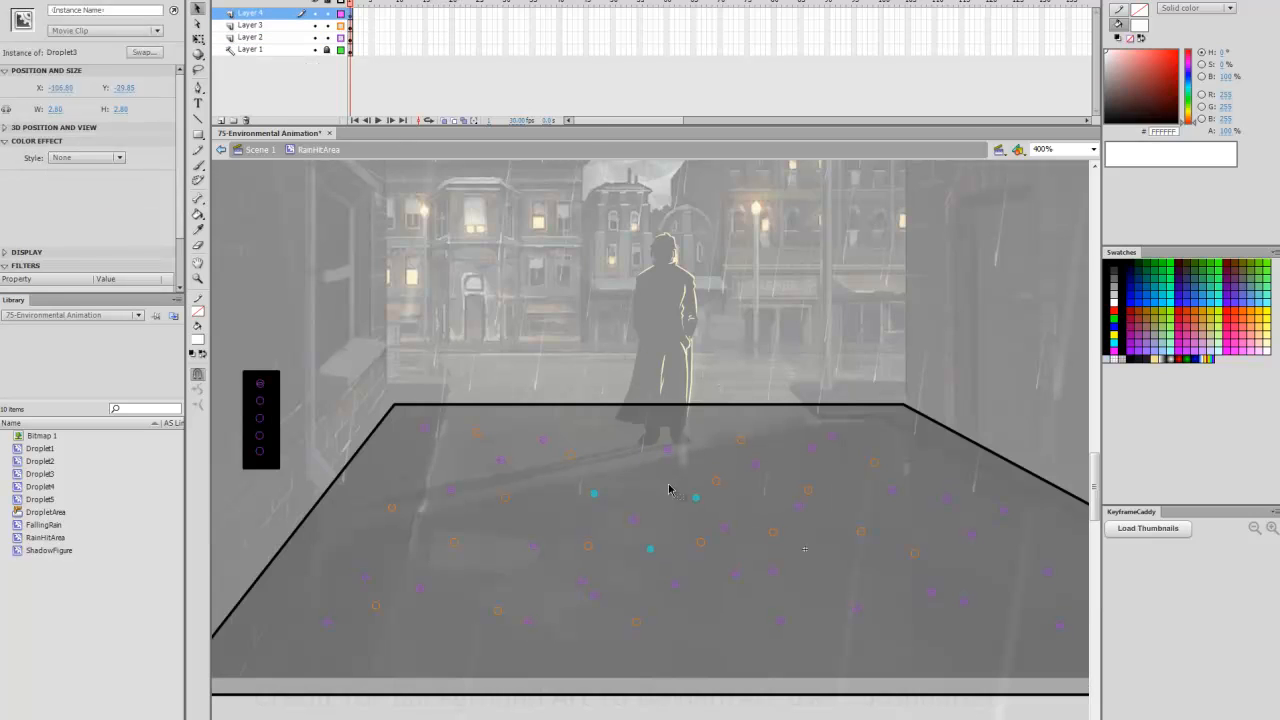
drag(650, 456, 819, 576)
key(ctrl+v)
key(ctrl+v)
key(ctrl+v)
key(ctrl+v)
key(ctrl+v)
key(ctrl+v)
drag(650, 456, 1003, 618)
Step: Add Layer 5 above the outlined Layer 4 and scatter Droplet4 copies over the ground area
click(261, 436)
key(ctrl+c)
click(340, 13)
click(221, 121)
key(ctrl+v)
drag(650, 456, 607, 466)
key(ctrl+Return)
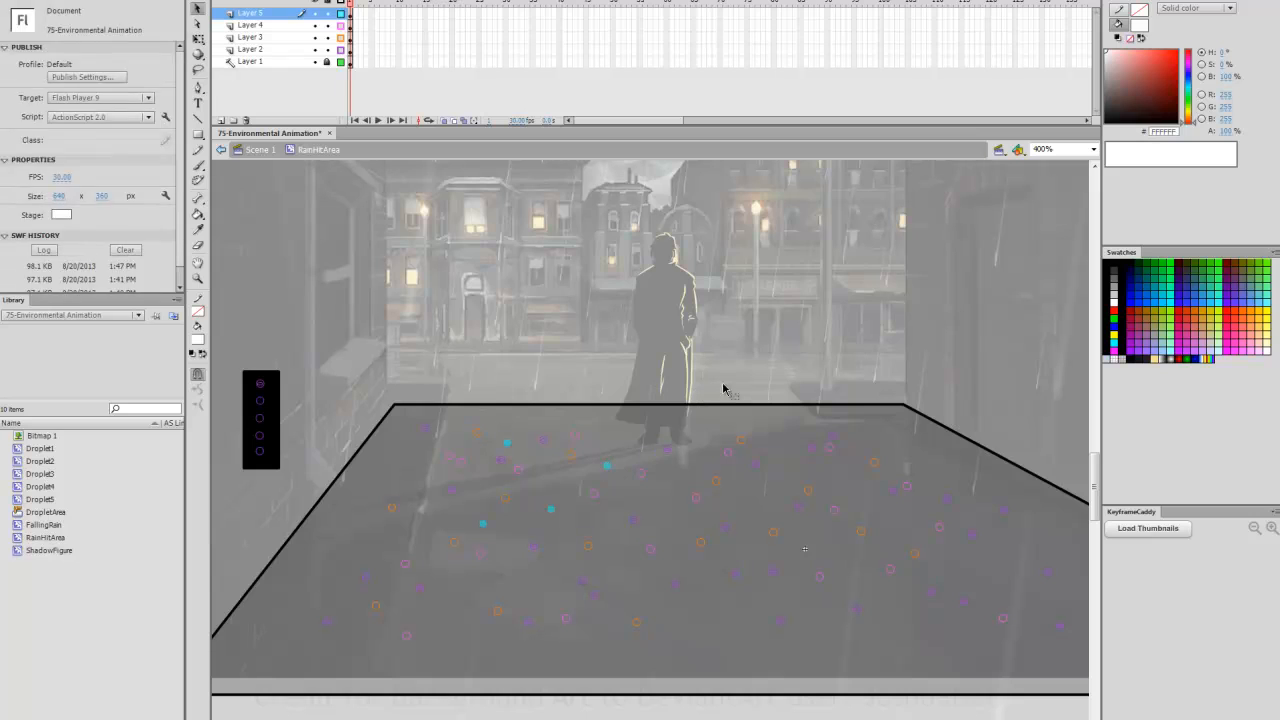
key(ctrl+w)
key(ctrl+v)
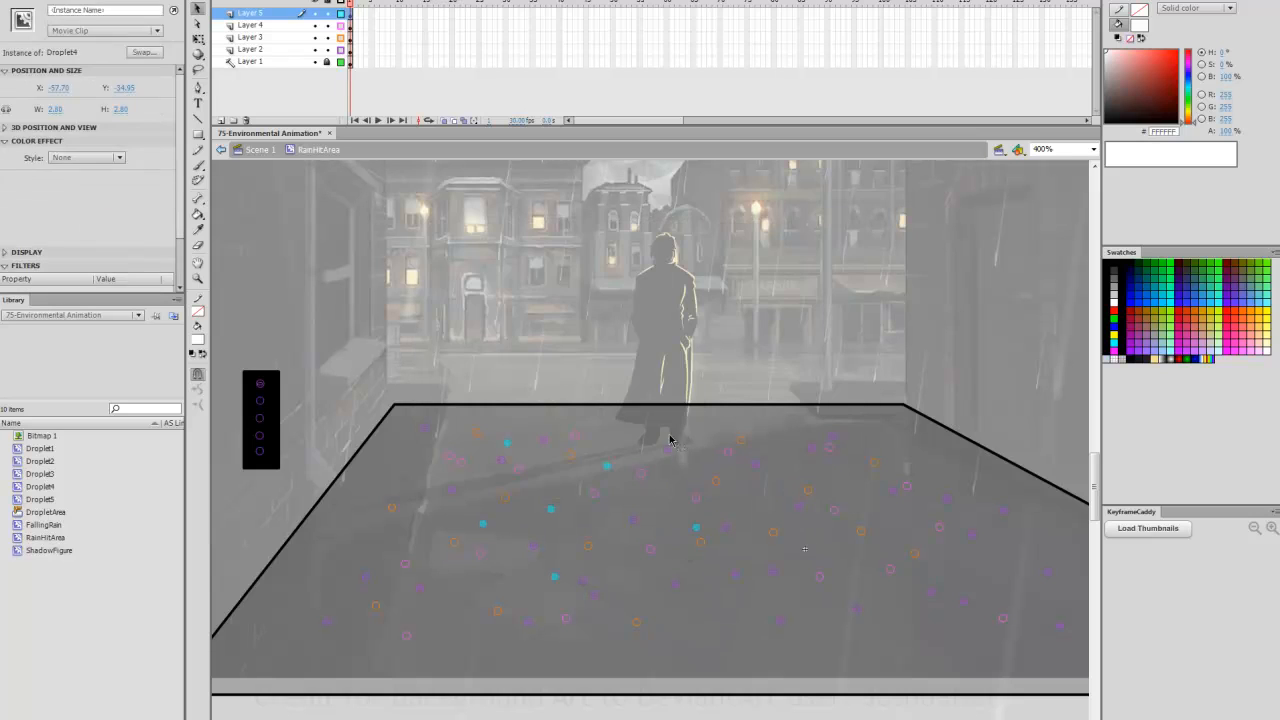
Step: Isolate Layers 2 and 3 in turn to delete a few surplus droplet copies, and show all layers again
drag(315, 13, 315, 37)
click(250, 50)
click(972, 534)
key(Delete)
click(315, 49)
click(315, 37)
click(250, 37)
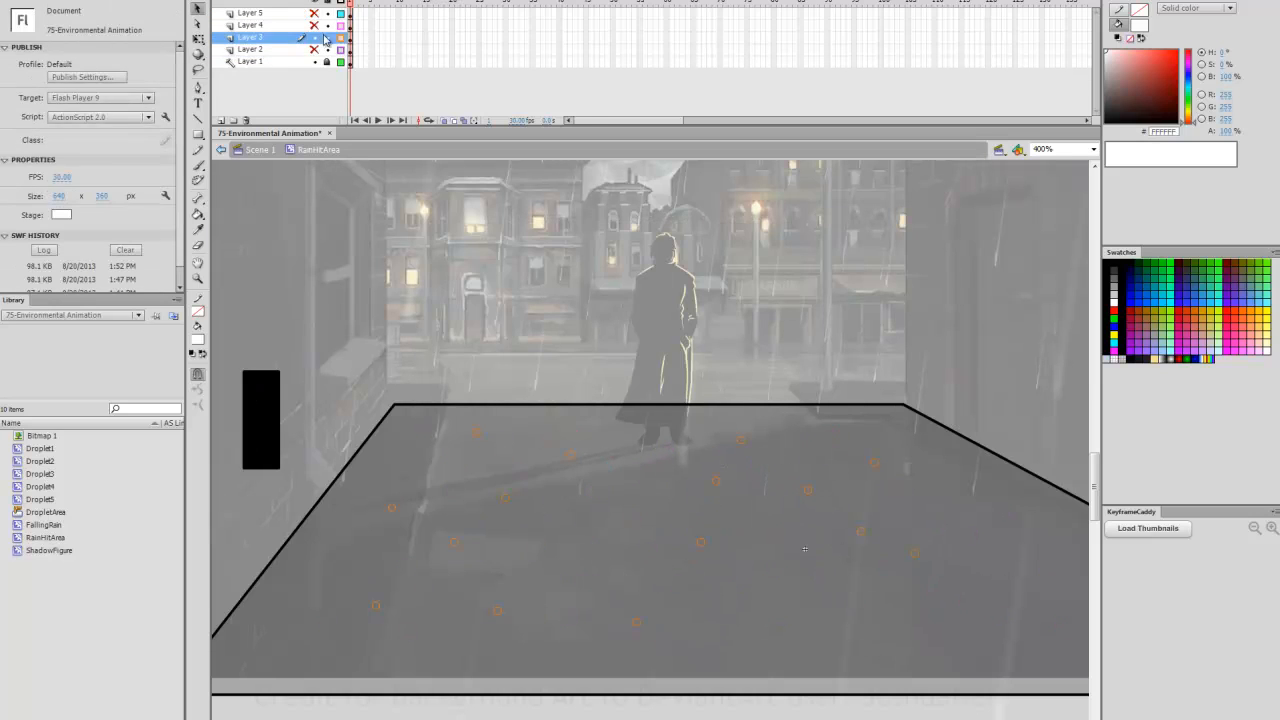
click(315, 25)
click(250, 25)
click(250, 13)
Step: Add Layer 6 and scatter Droplet5 copies through the remaining gaps in the ground area
click(260, 451)
click(250, 13)
click(221, 120)
key(ctrl+v)
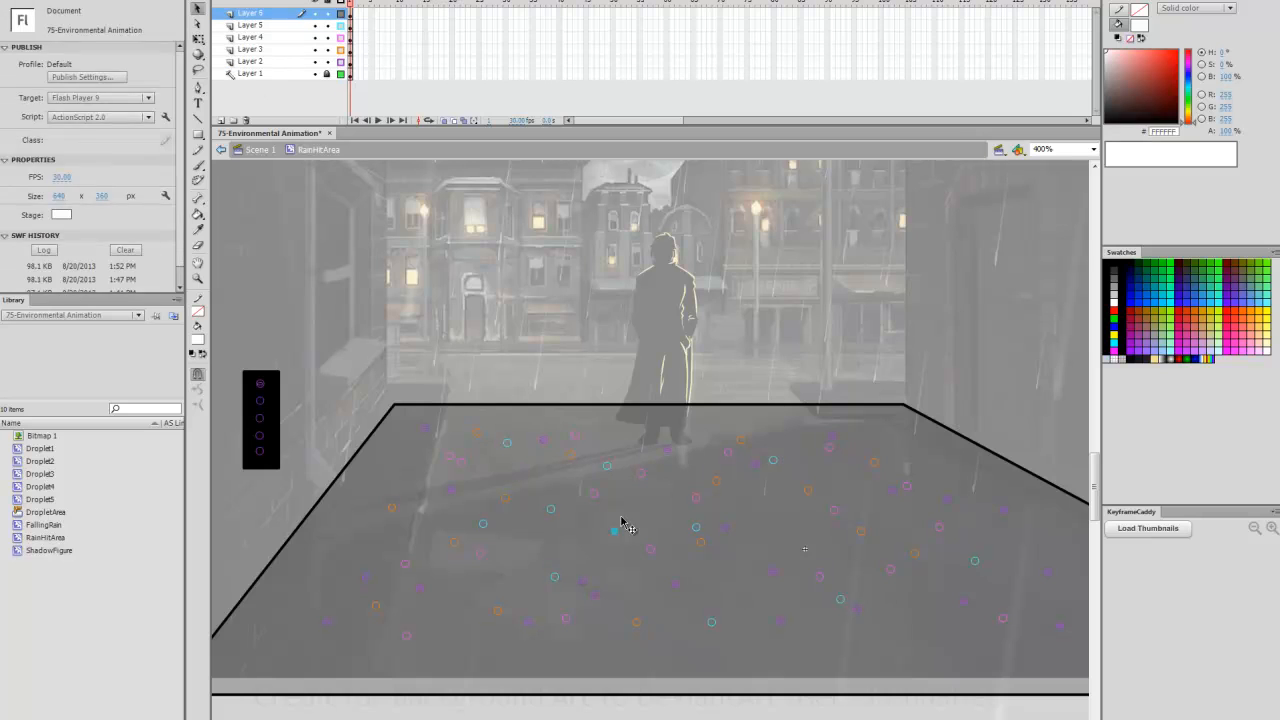
double_click(680, 450)
double_click(655, 469)
key(ctrl+v)
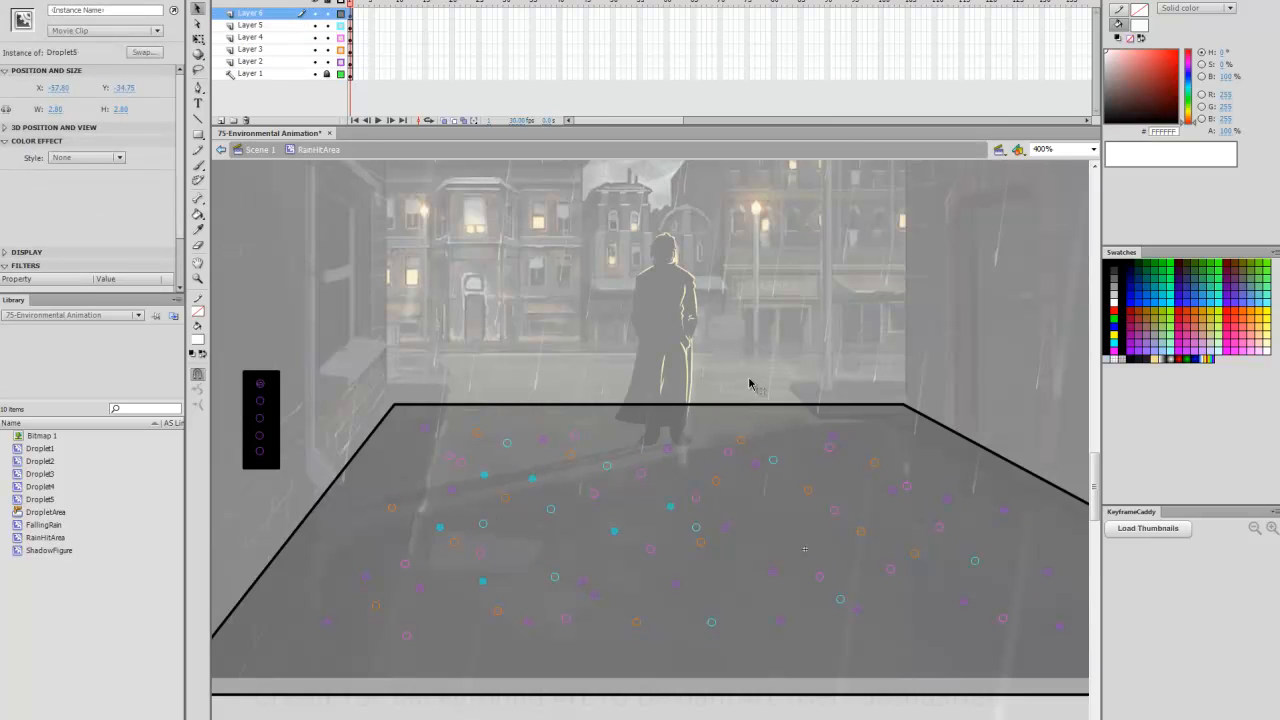
click(754, 384)
key(ctrl+v)
click(757, 372)
Step: Test the movie and turn off outline display for all the droplet layers
key(ctrl+Return)
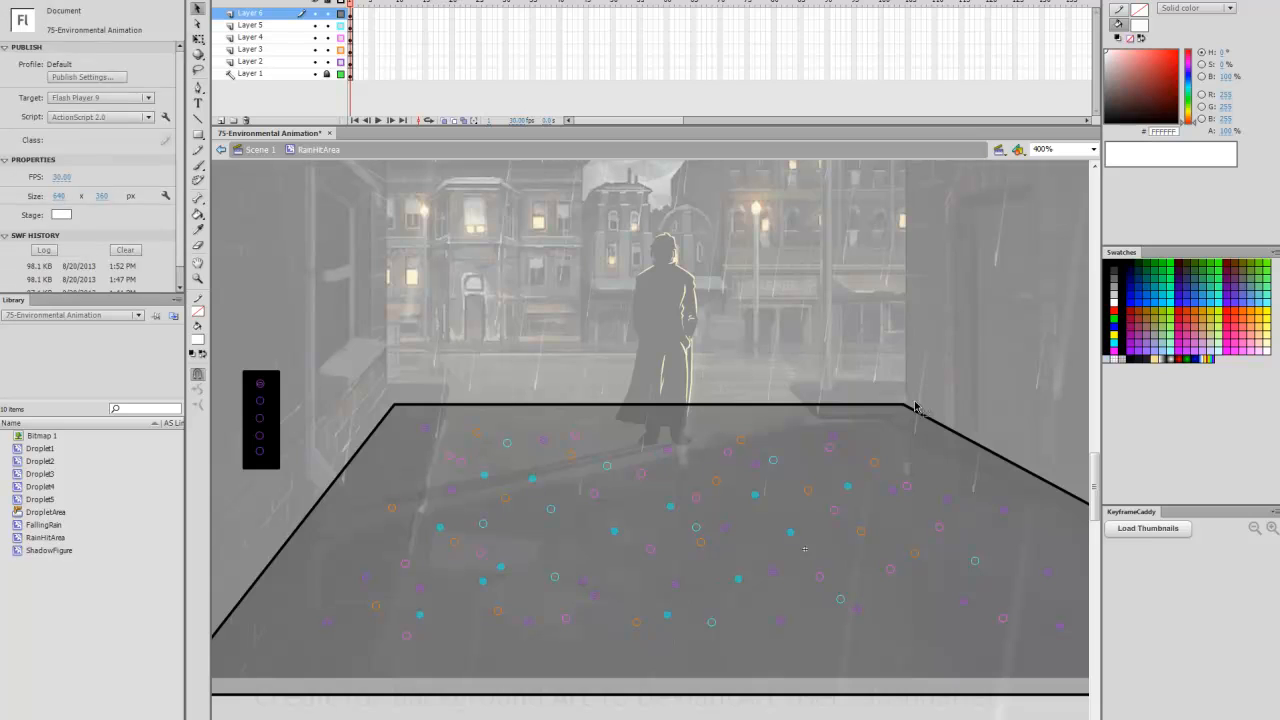
click(840, 227)
click(340, 2)
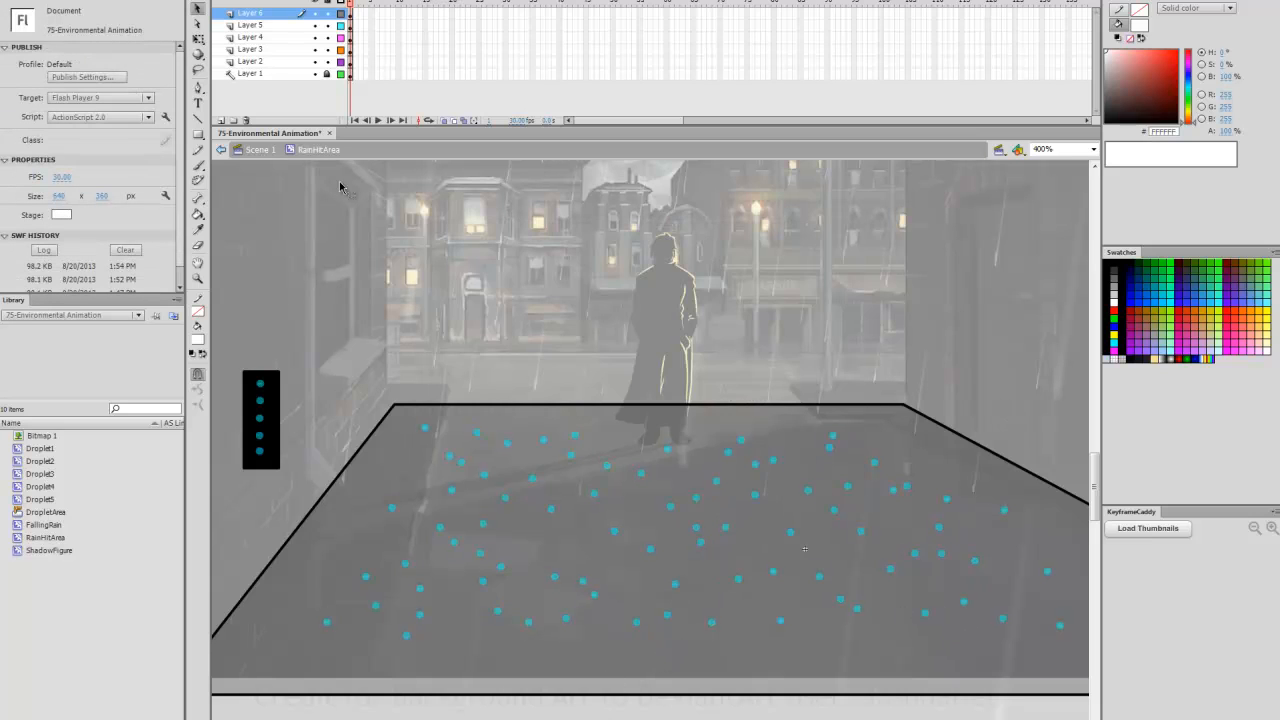
Step: Delete the black box and its five spare droplet clips beside the ground area
click(262, 452)
key(q)
key(ctrl+2)
key(ctrl+equal)
drag(1000, 635, 934, 380)
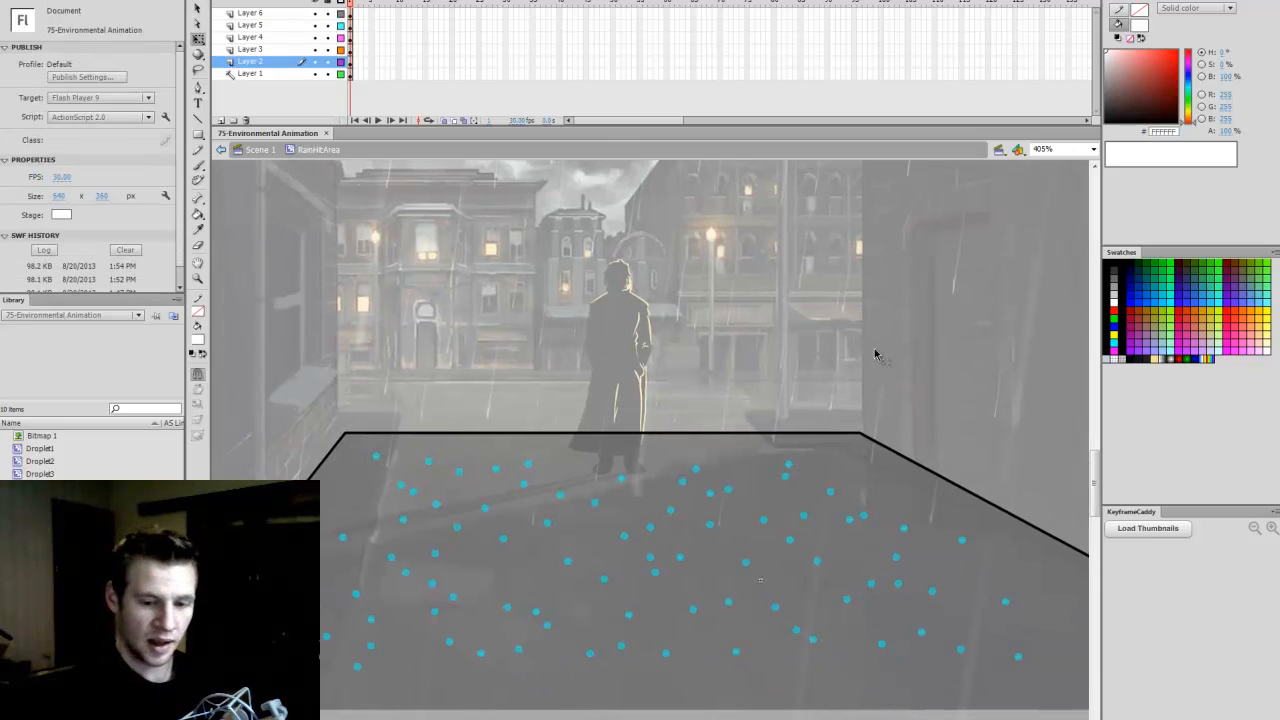
drag(706, 719, 701, 718)
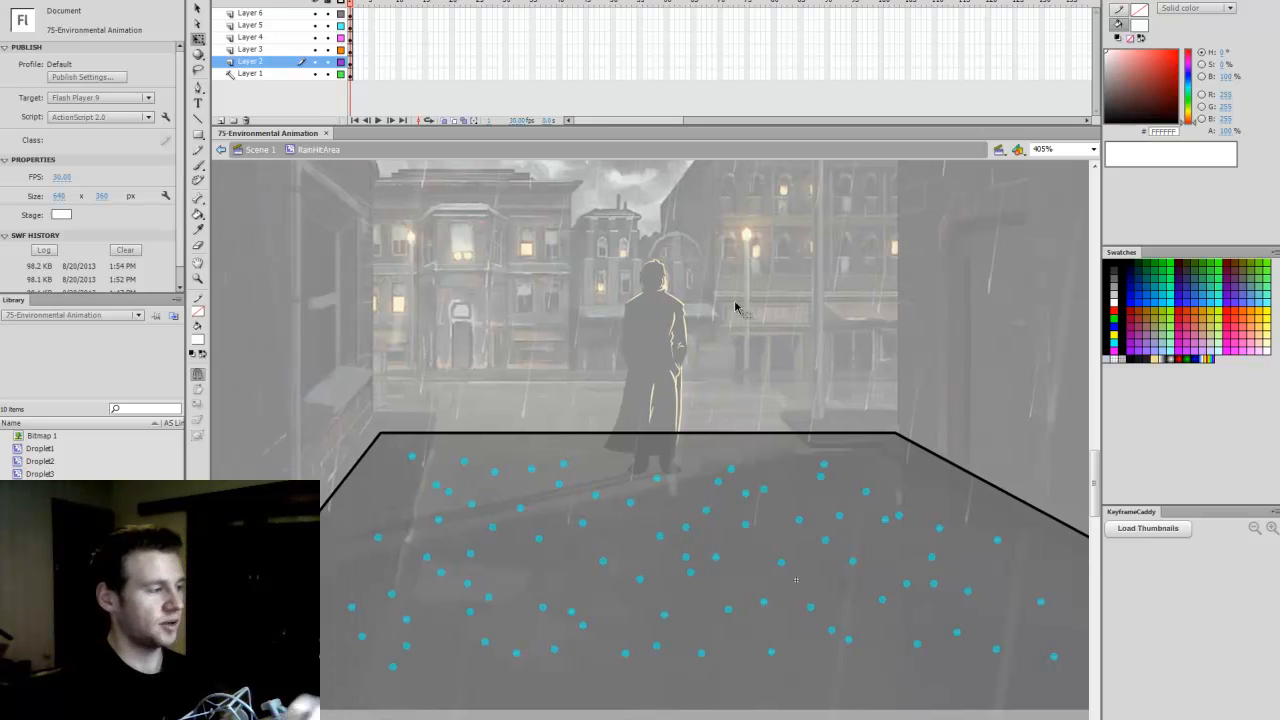
Step: Hide Layers 2 through 6 to isolate the ground shape on Layer 1
drag(315, 62, 315, 13)
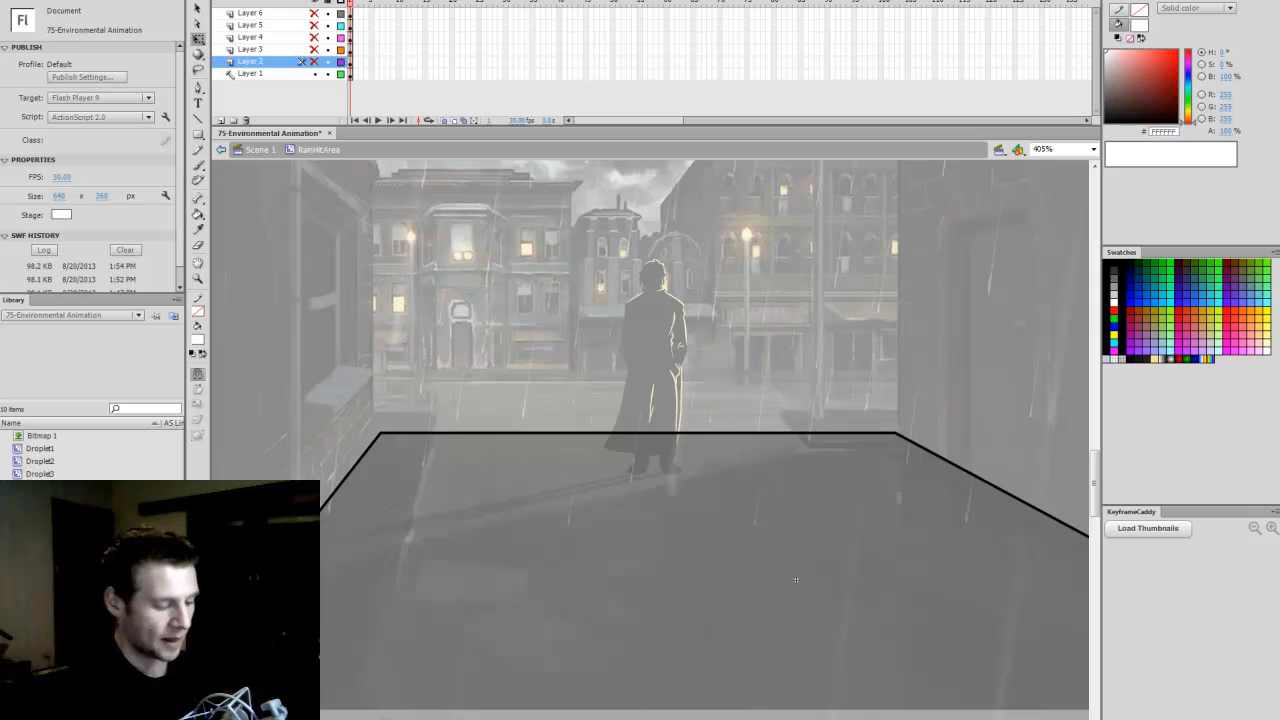
drag(796, 580, 765, 580)
drag(628, 719, 630, 719)
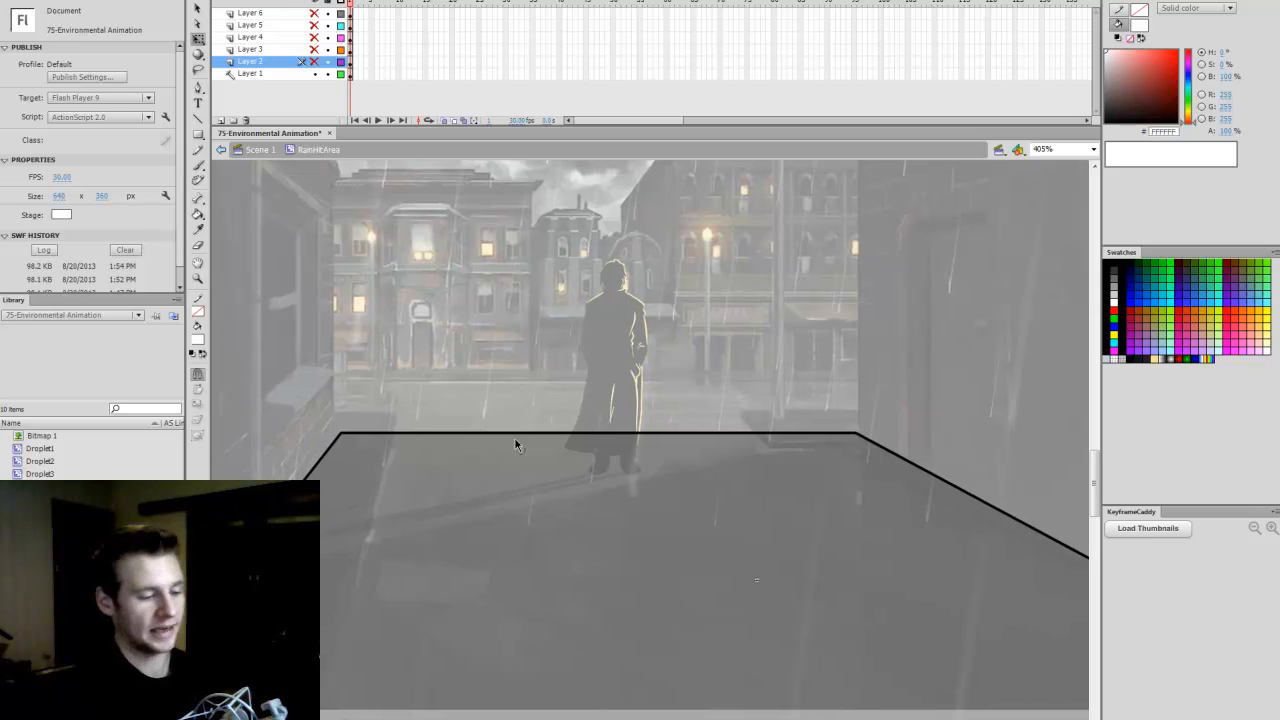
Step: Check the Guide setting of Layer 1, which holds the ground shape, and lock the layer
click(250, 74)
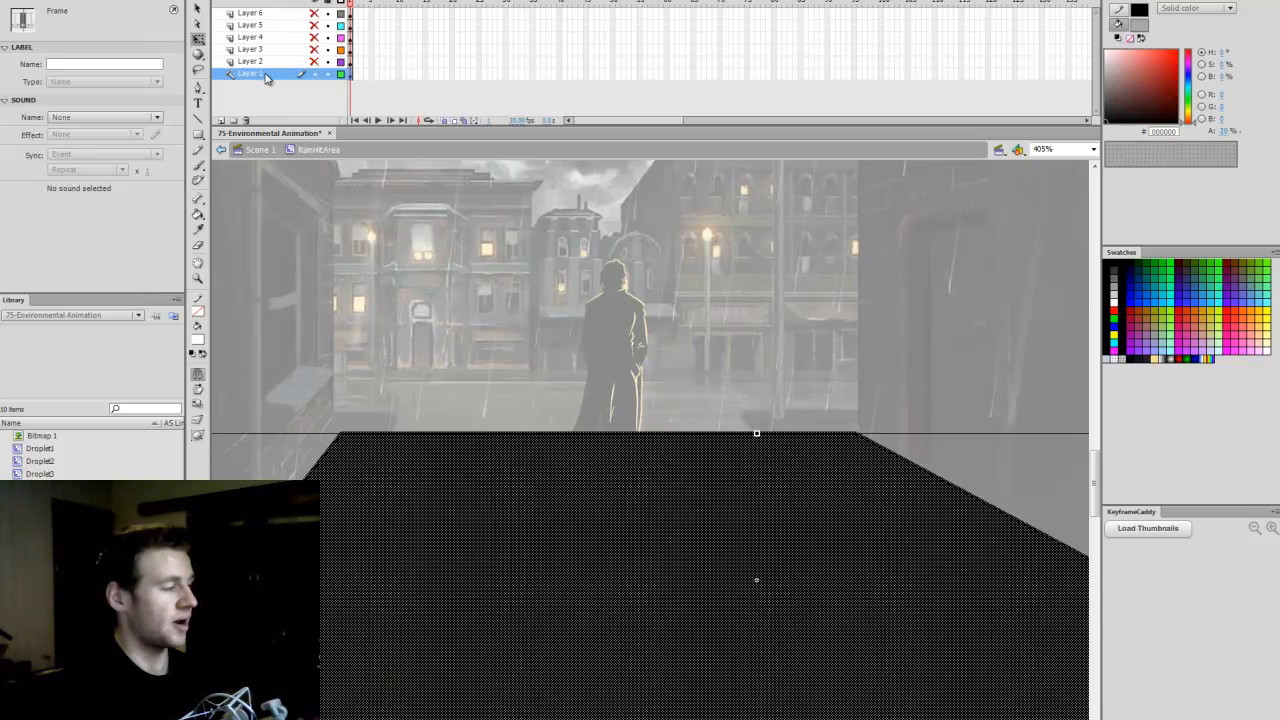
click(533, 308)
right_click(264, 76)
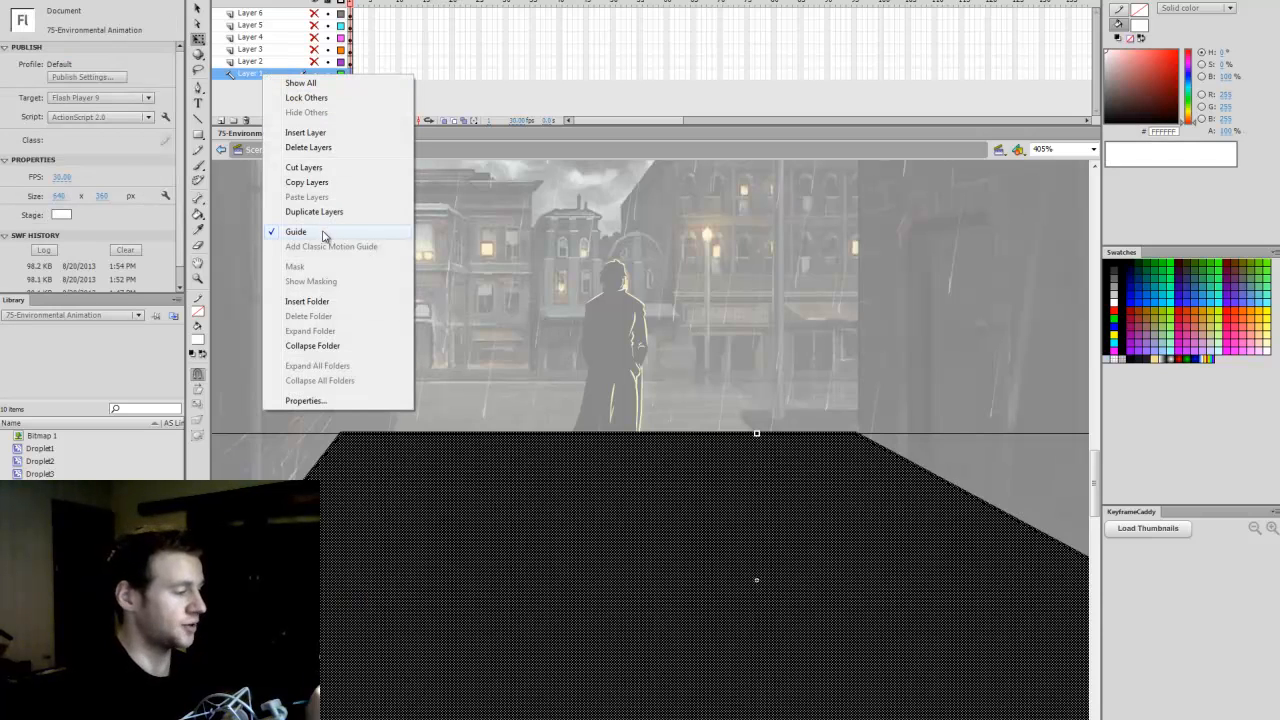
click(517, 275)
click(517, 272)
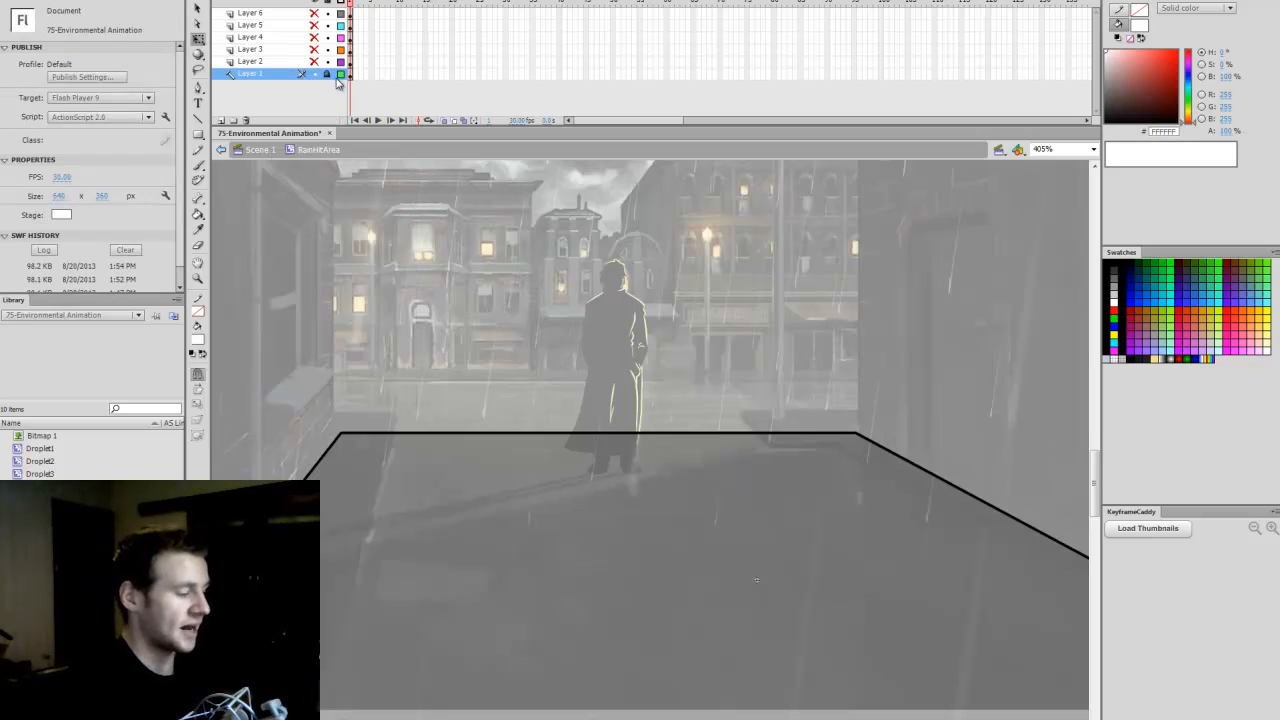
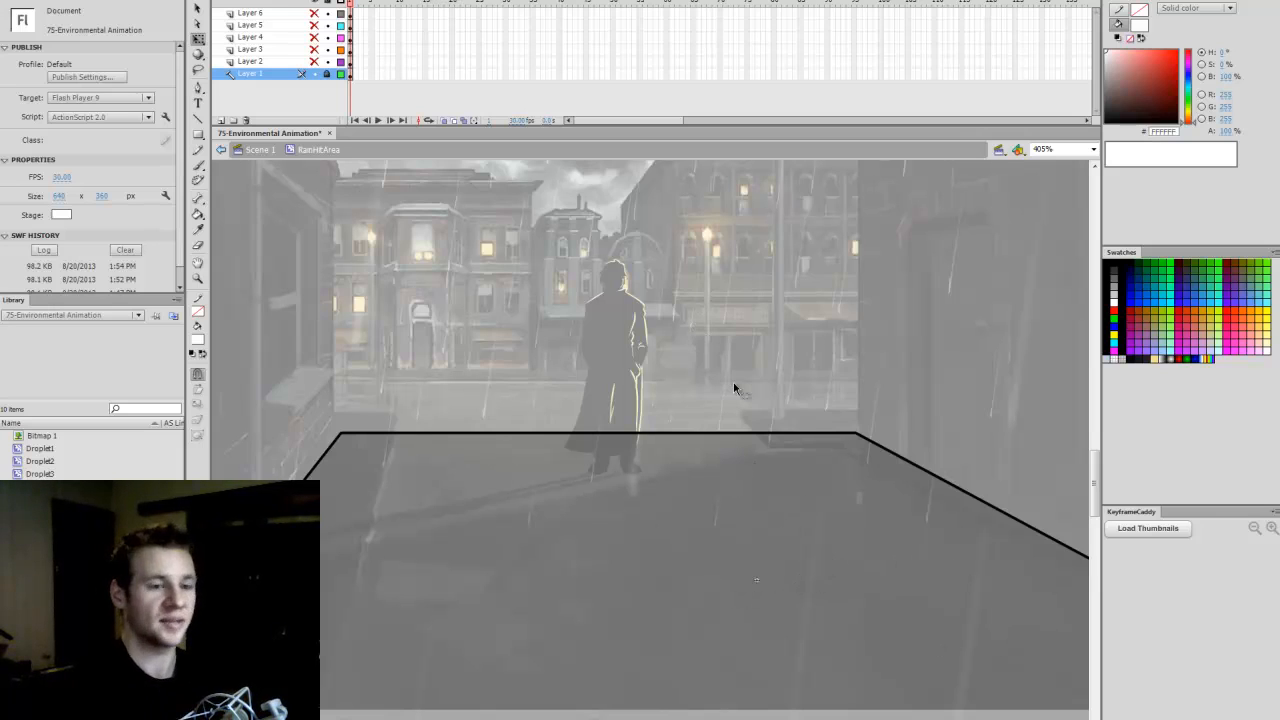
Step: Show Layer 2 again and open the Droplet1 clip at the standing figure's feet for a close view
click(362, 61)
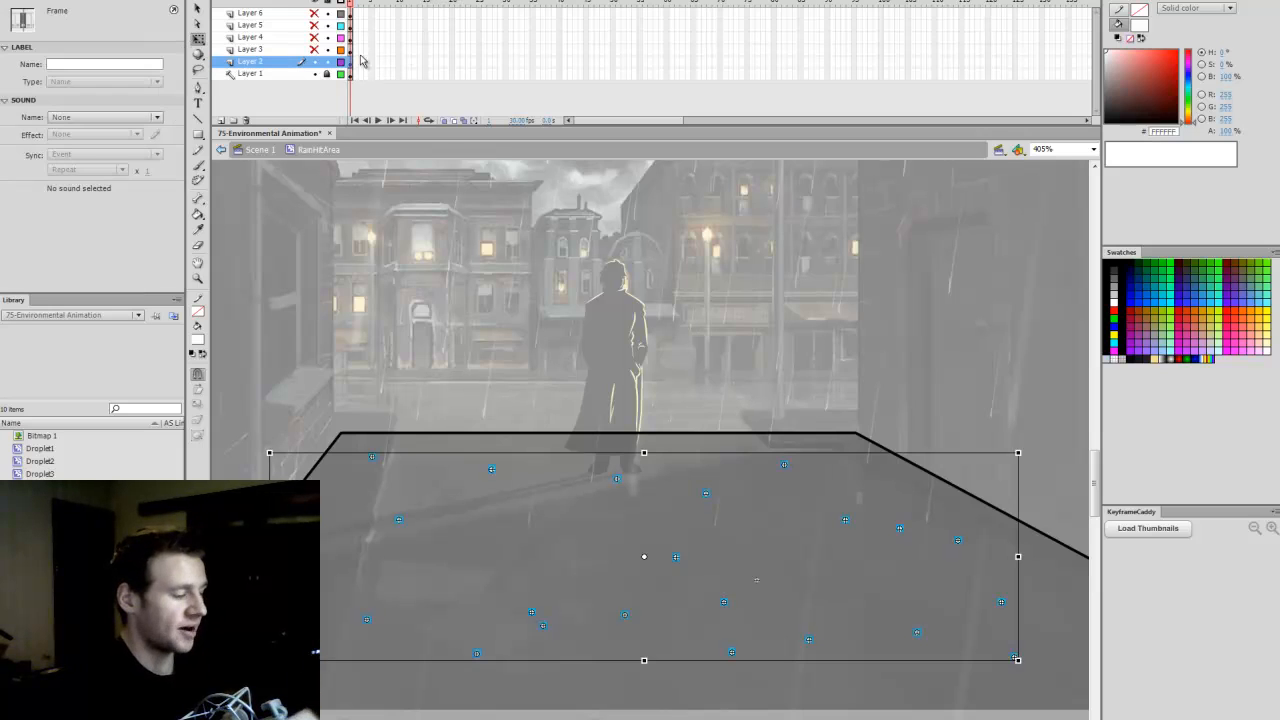
click(706, 376)
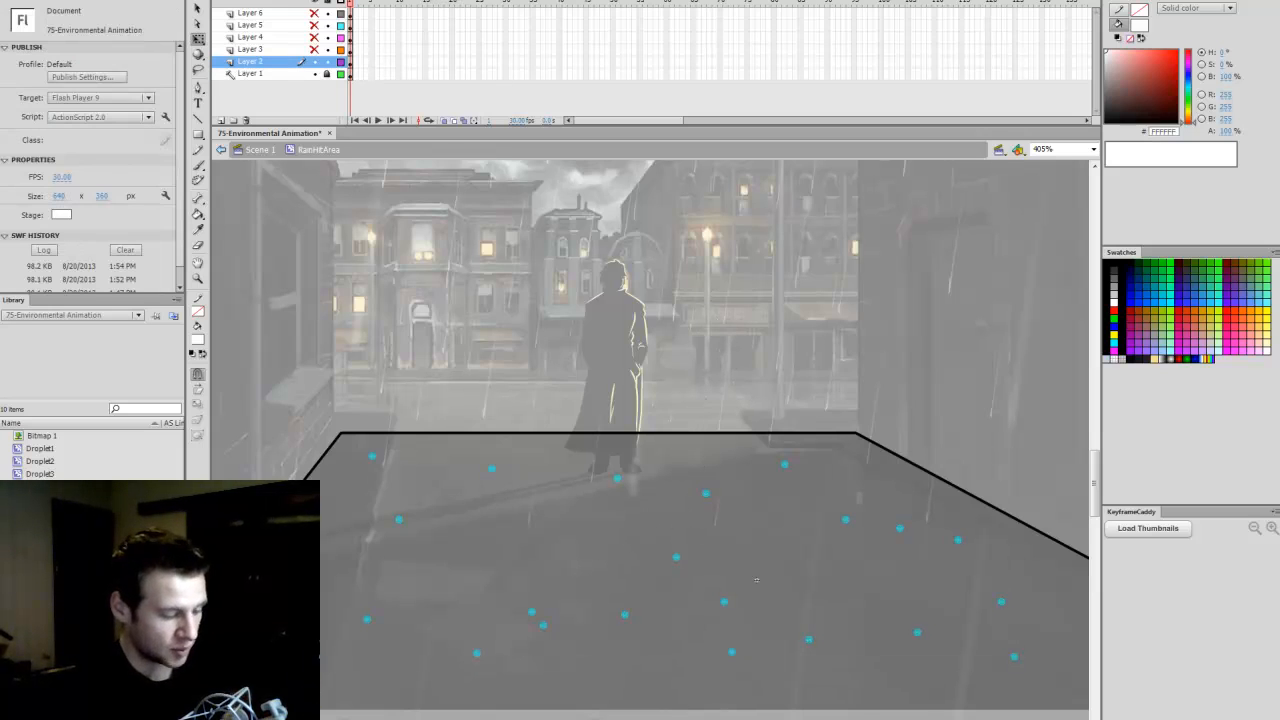
drag(630, 505, 678, 505)
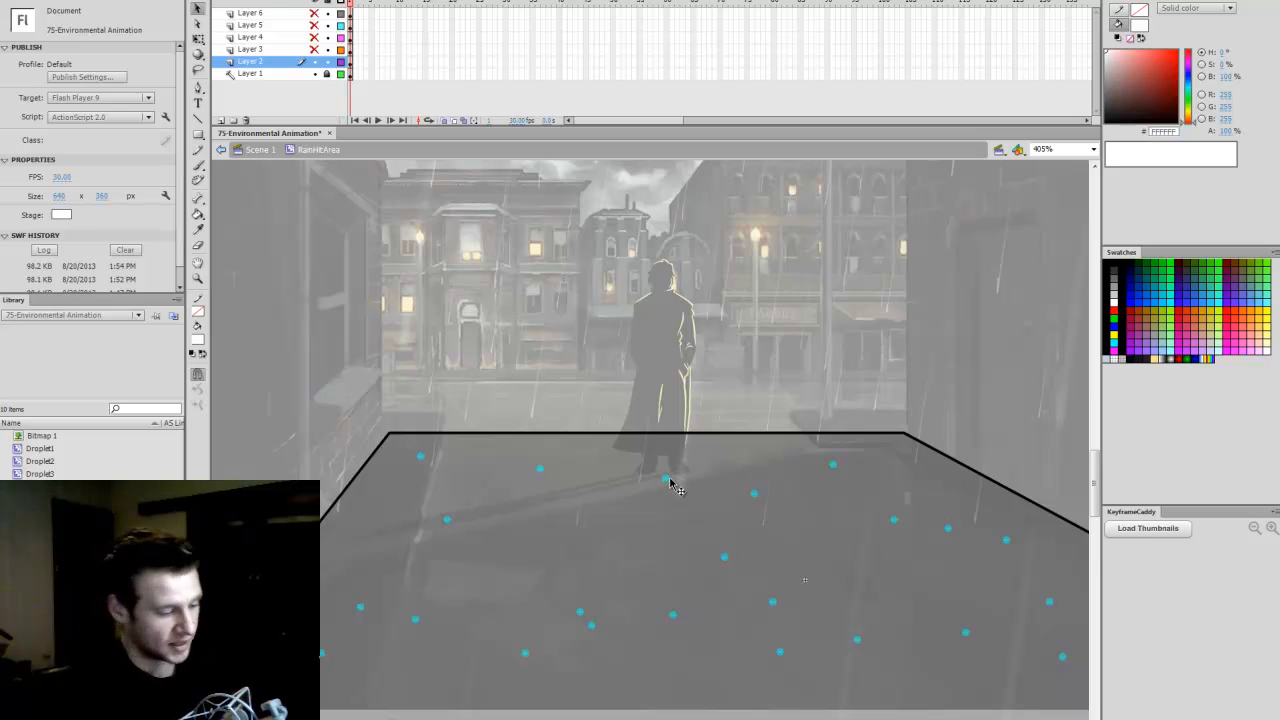
double_click(667, 481)
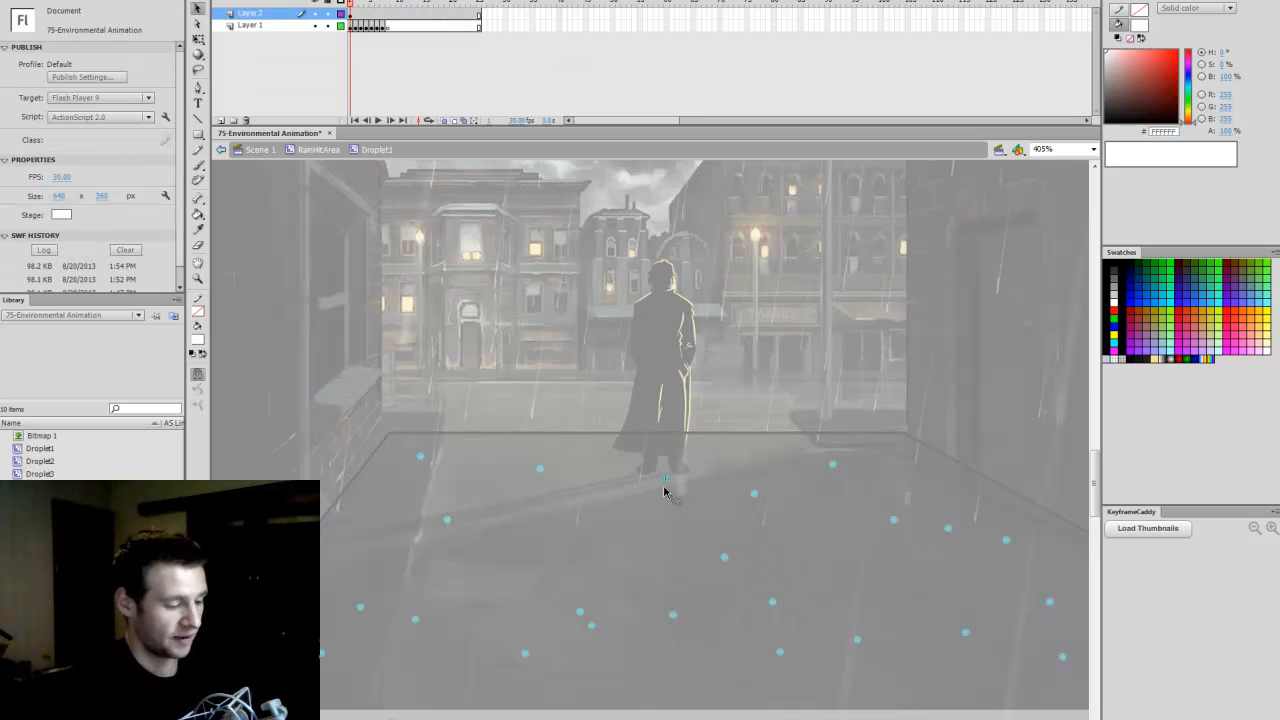
key(z)
click(664, 492)
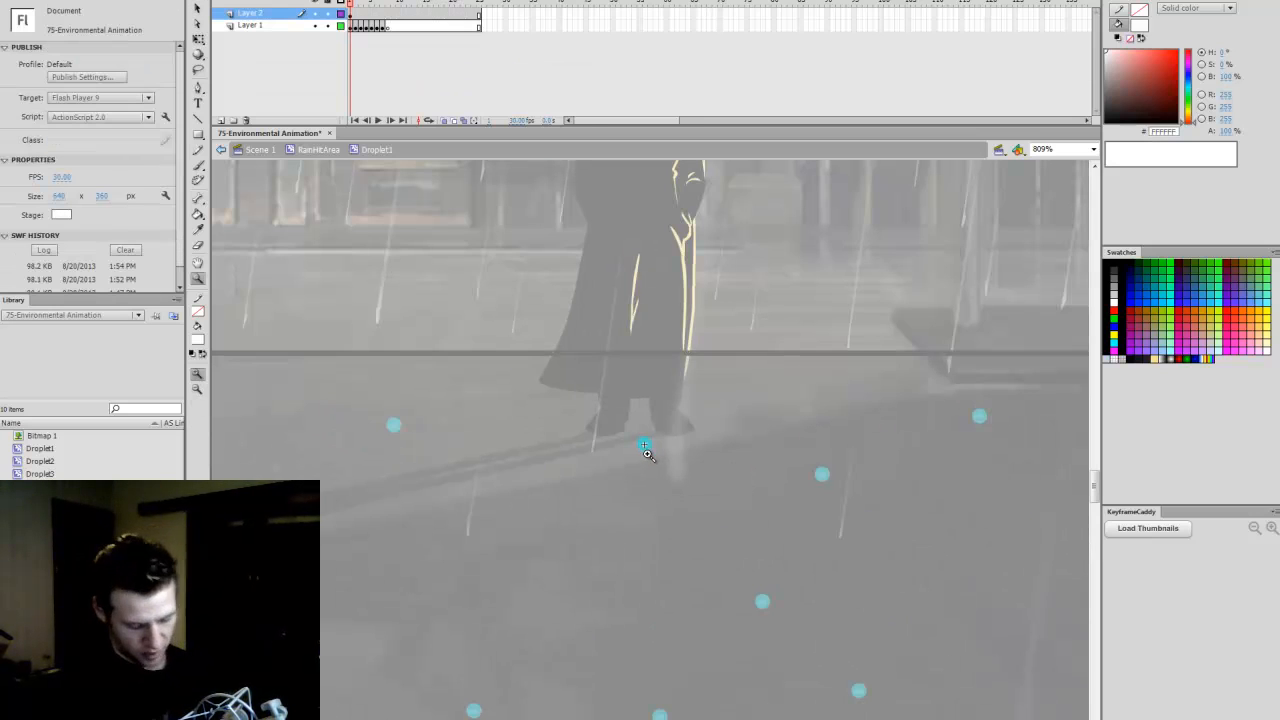
Step: Open the DropletArea button inside Droplet1, inspect its Hit frame and return to the clip
key(v)
click(648, 444)
double_click(648, 441)
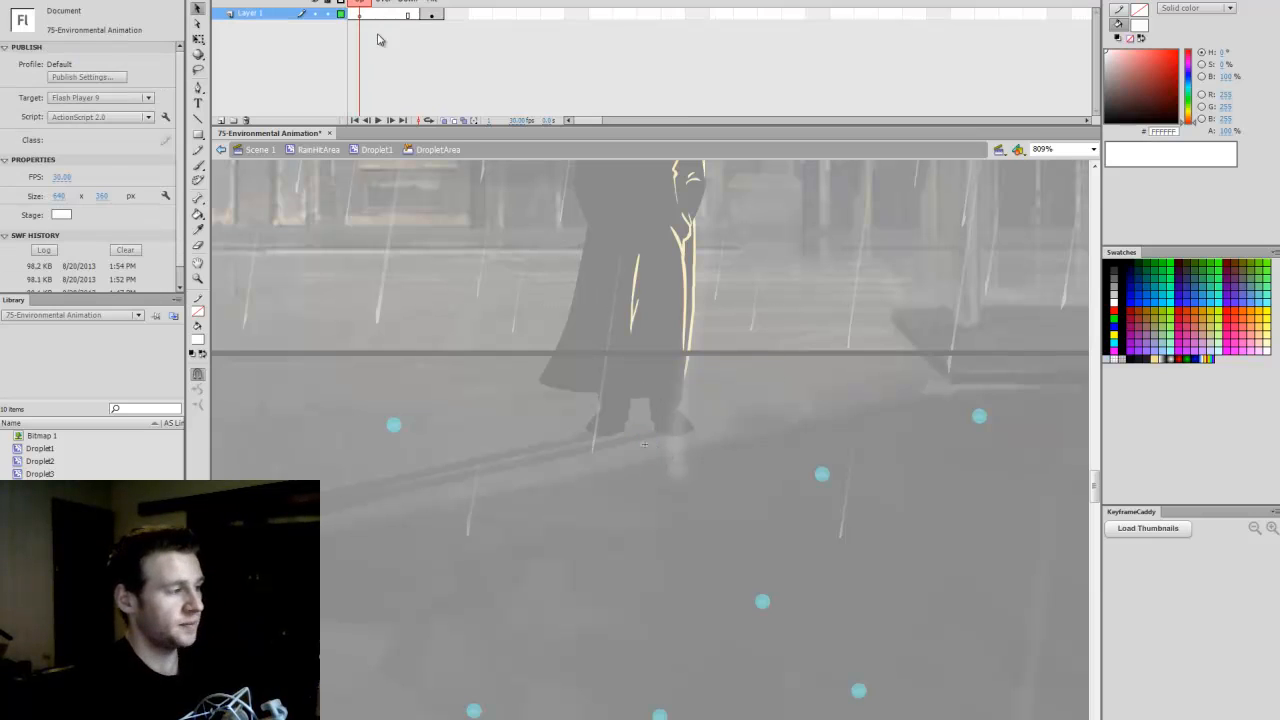
click(431, 15)
double_click(718, 239)
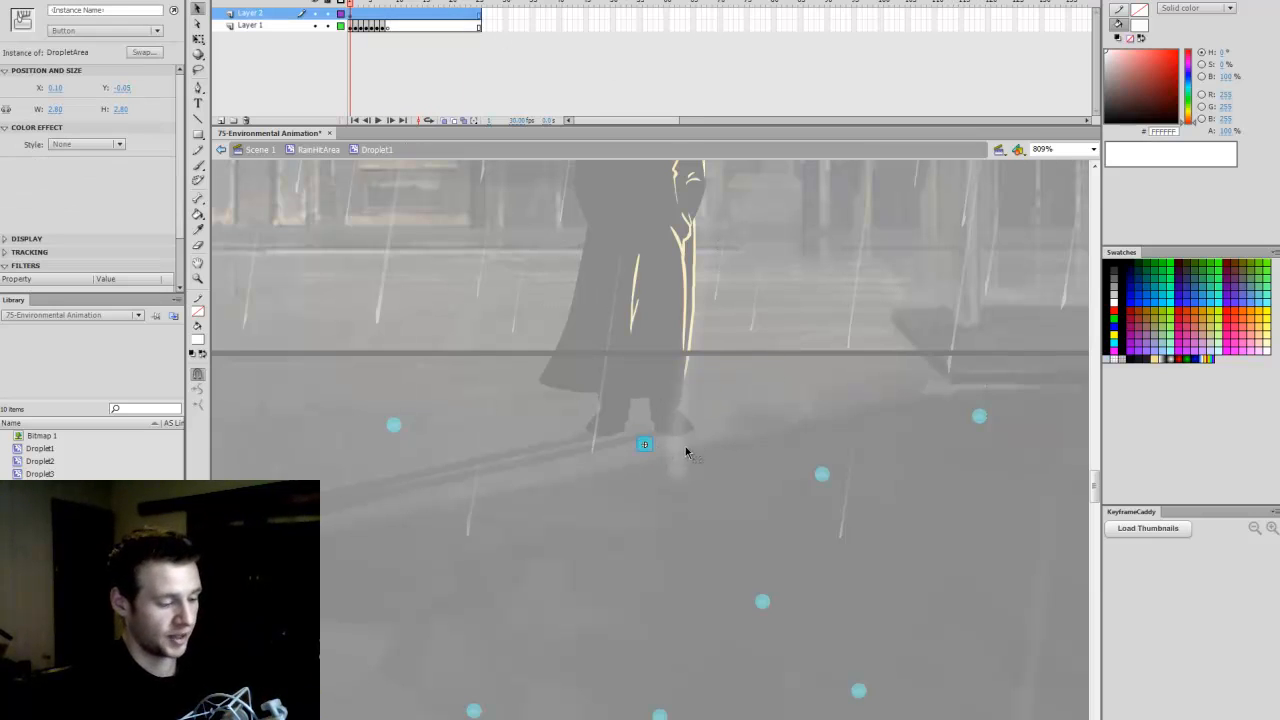
Step: Step through the opening frames of the Droplet1 clip to examine the ripple around its hit-area button
click(607, 513)
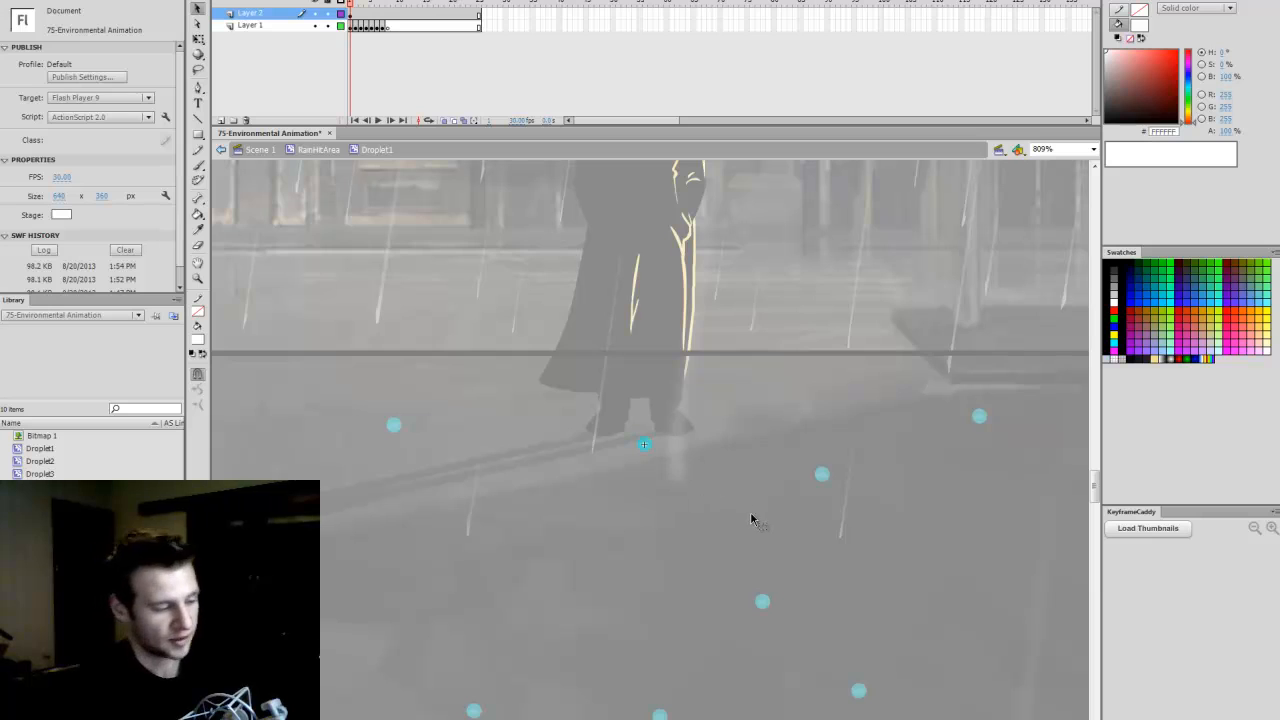
key(period)
key(comma)
key(period)
key(period)
key(period)
key(period)
key(period)
key(period)
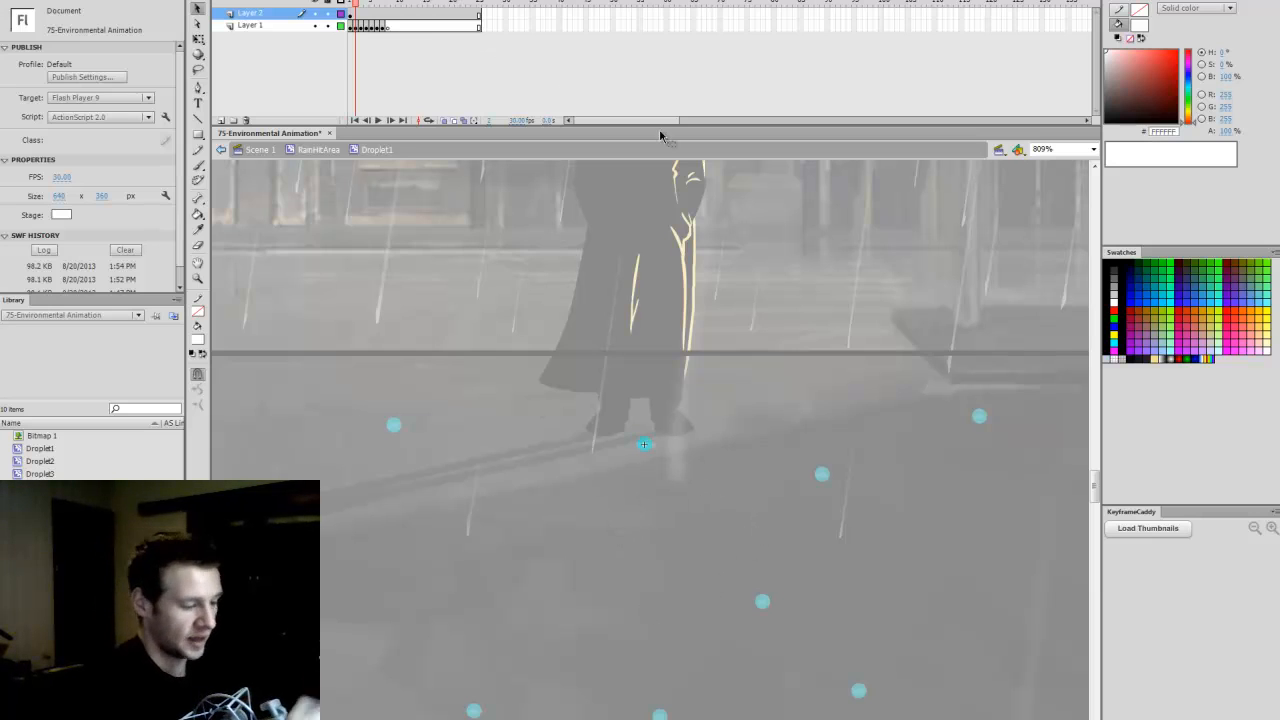
key(comma)
key(comma)
key(comma)
key(comma)
key(comma)
key(comma)
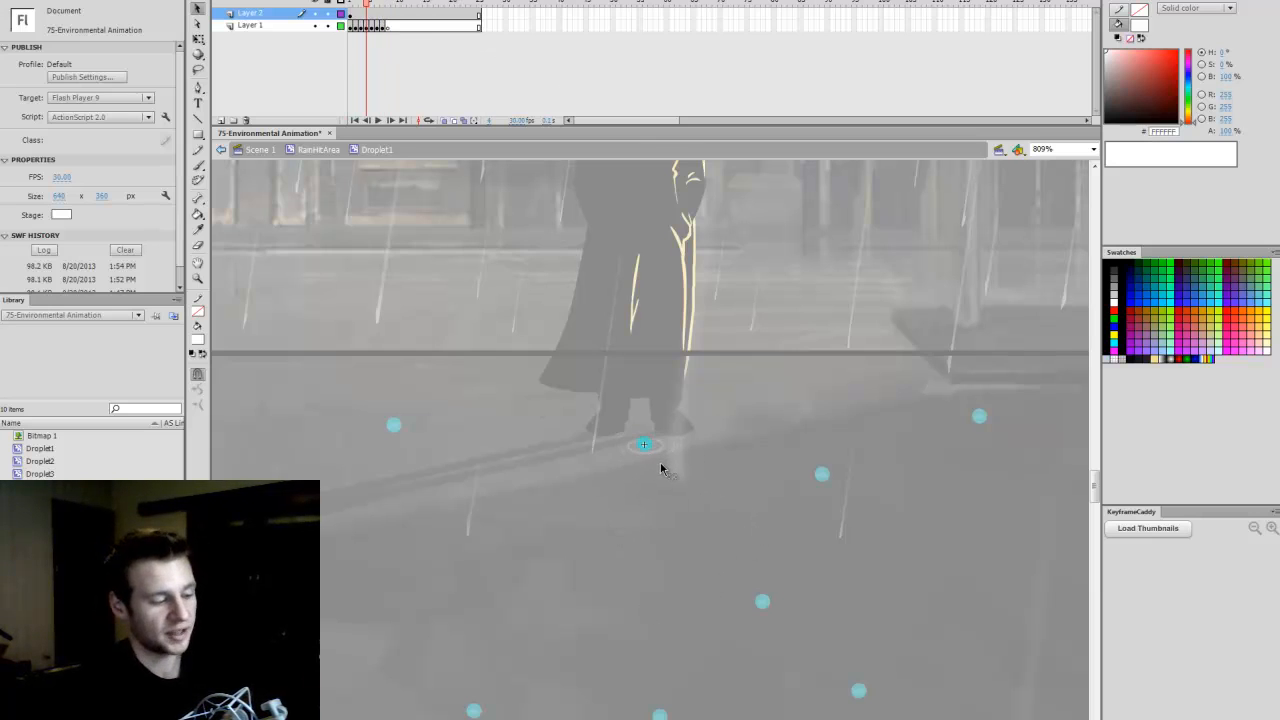
Step: Return to the RainHitArea clip, view the ground at 400% and display Layer 2 as outlines
click(221, 150)
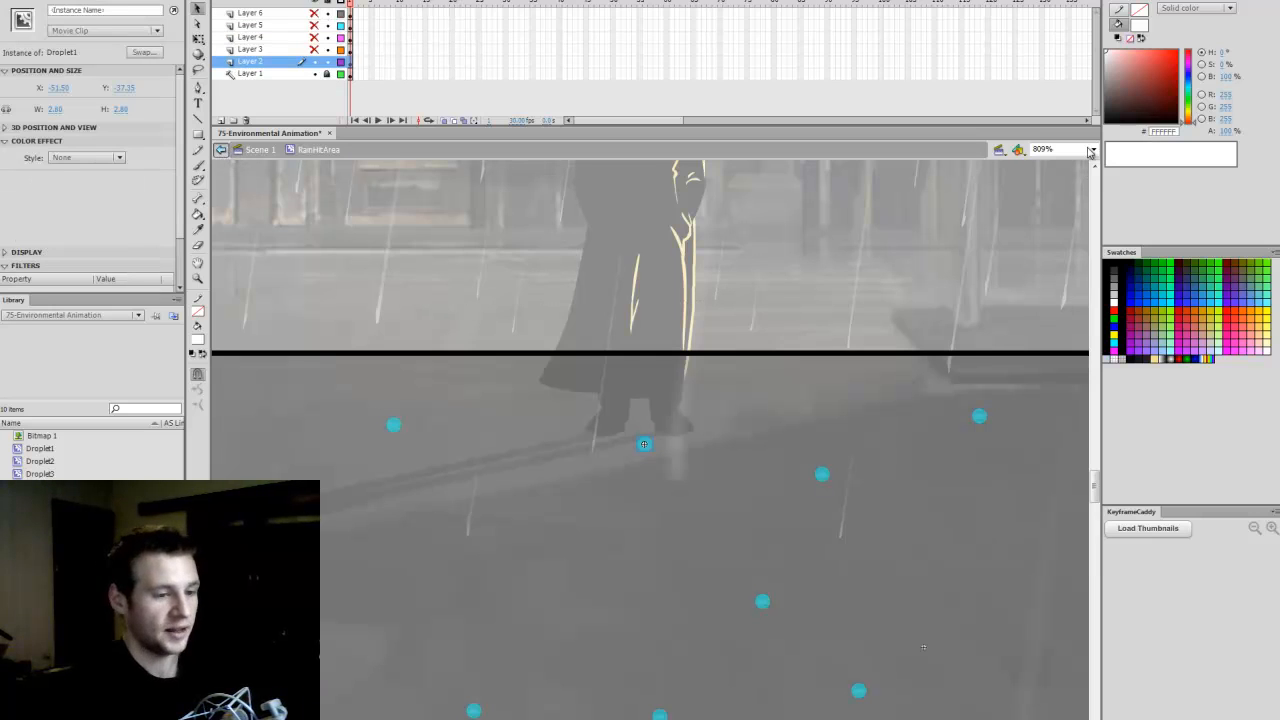
click(1093, 149)
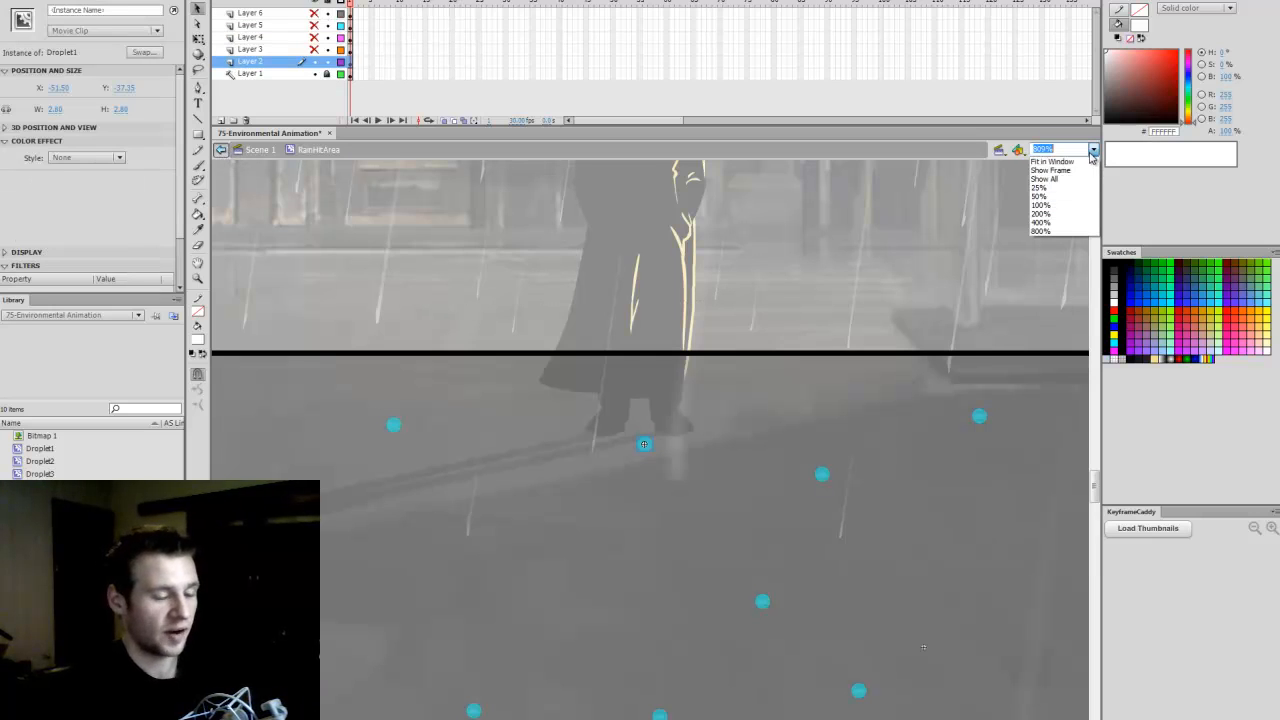
click(1041, 231)
click(1093, 149)
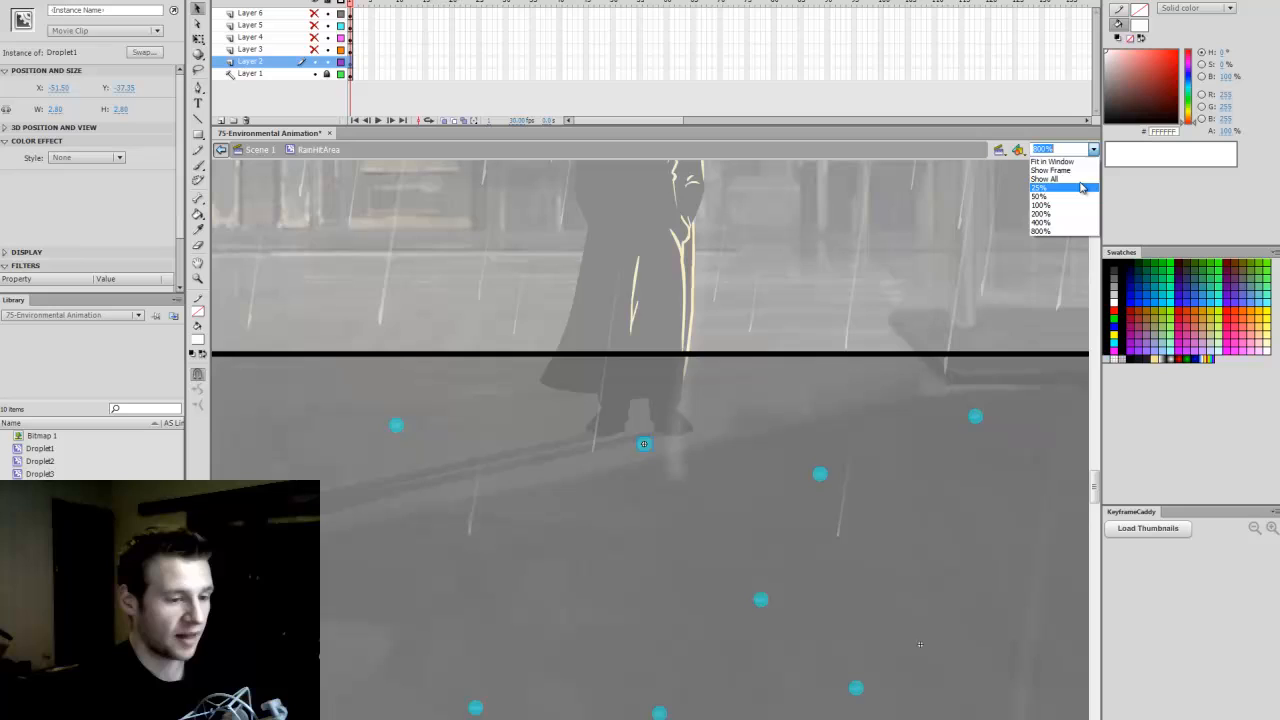
click(1041, 219)
drag(1093, 481, 1093, 490)
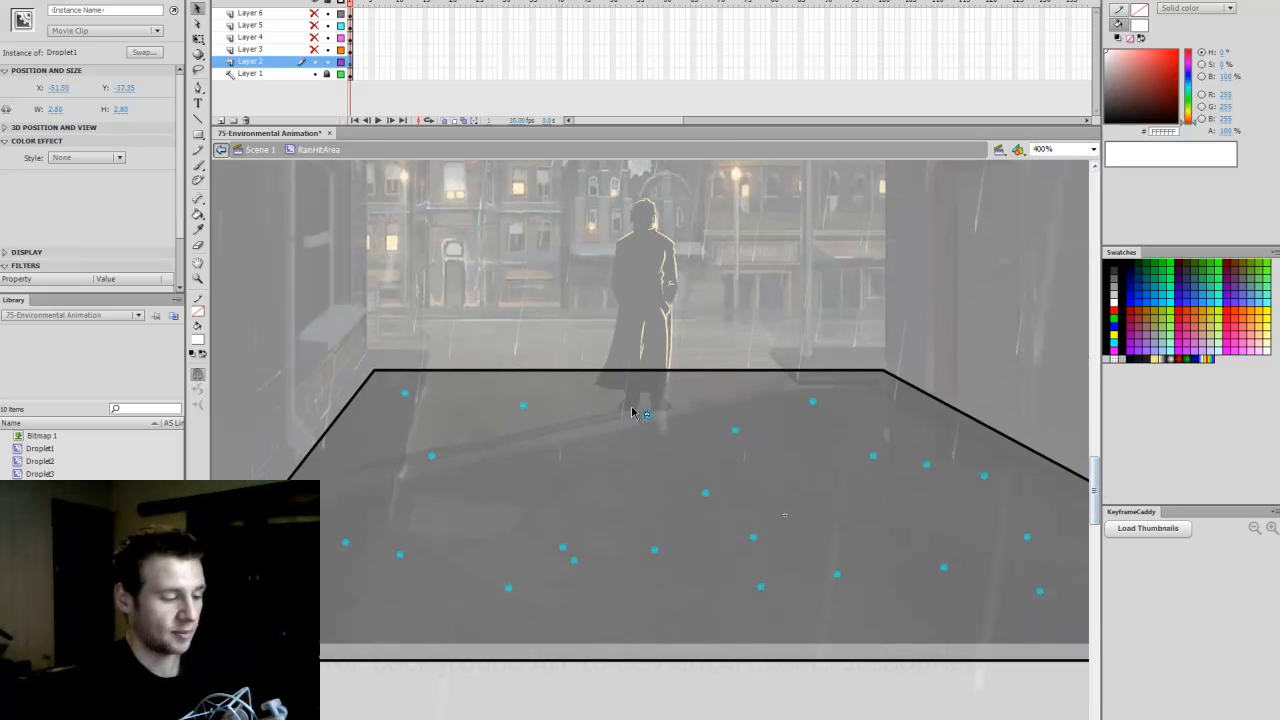
click(731, 303)
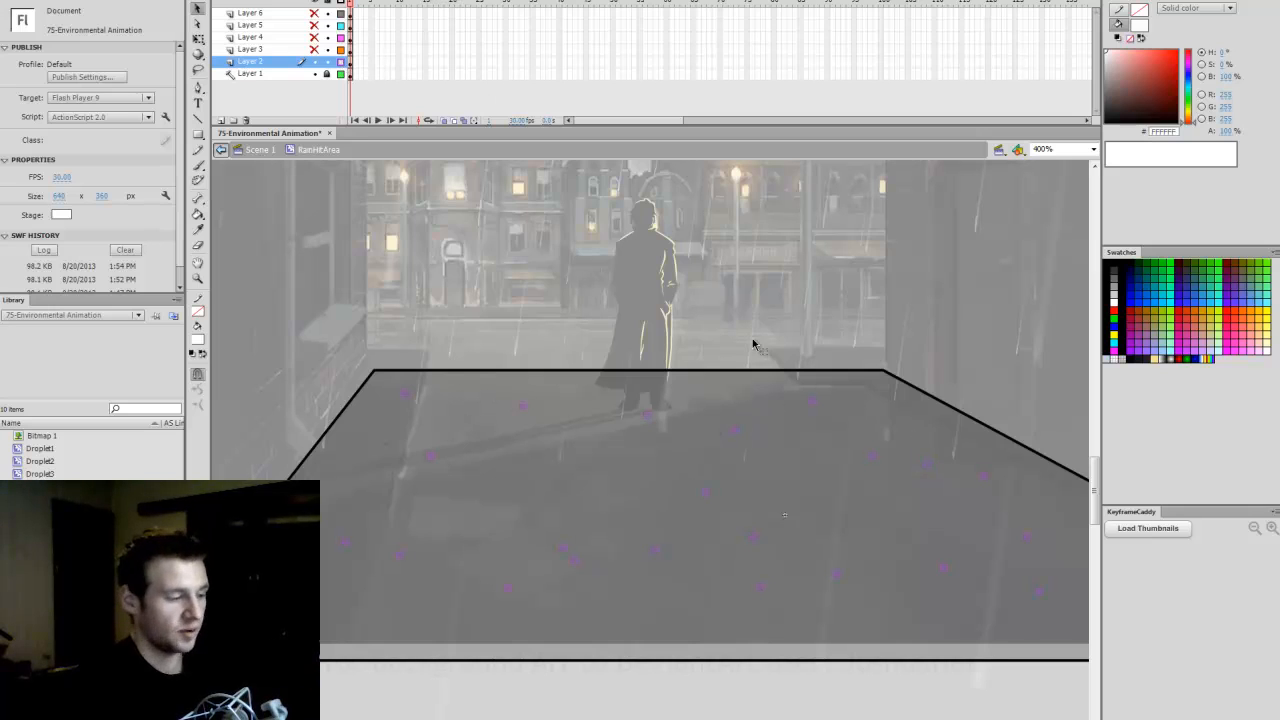
Step: Show Layer 3, open one of its Droplet2 clips to check the delayed ripple frames and return to RainHitArea
click(314, 49)
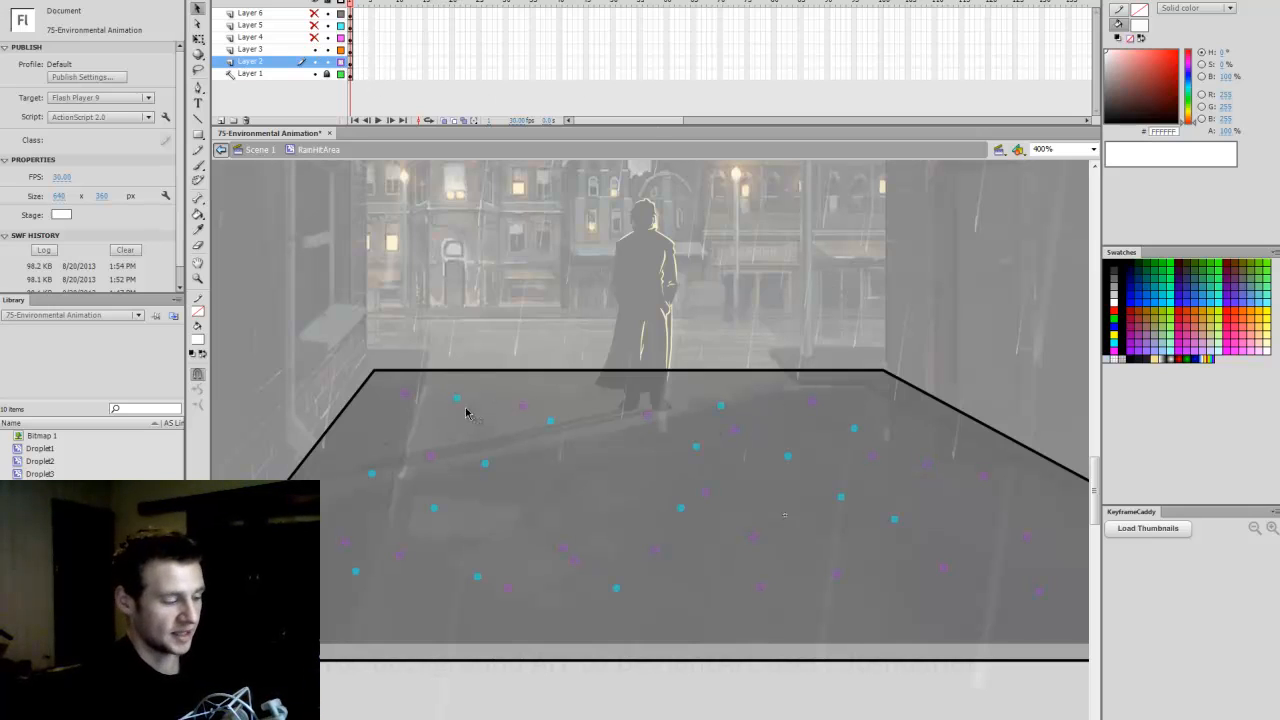
click(551, 422)
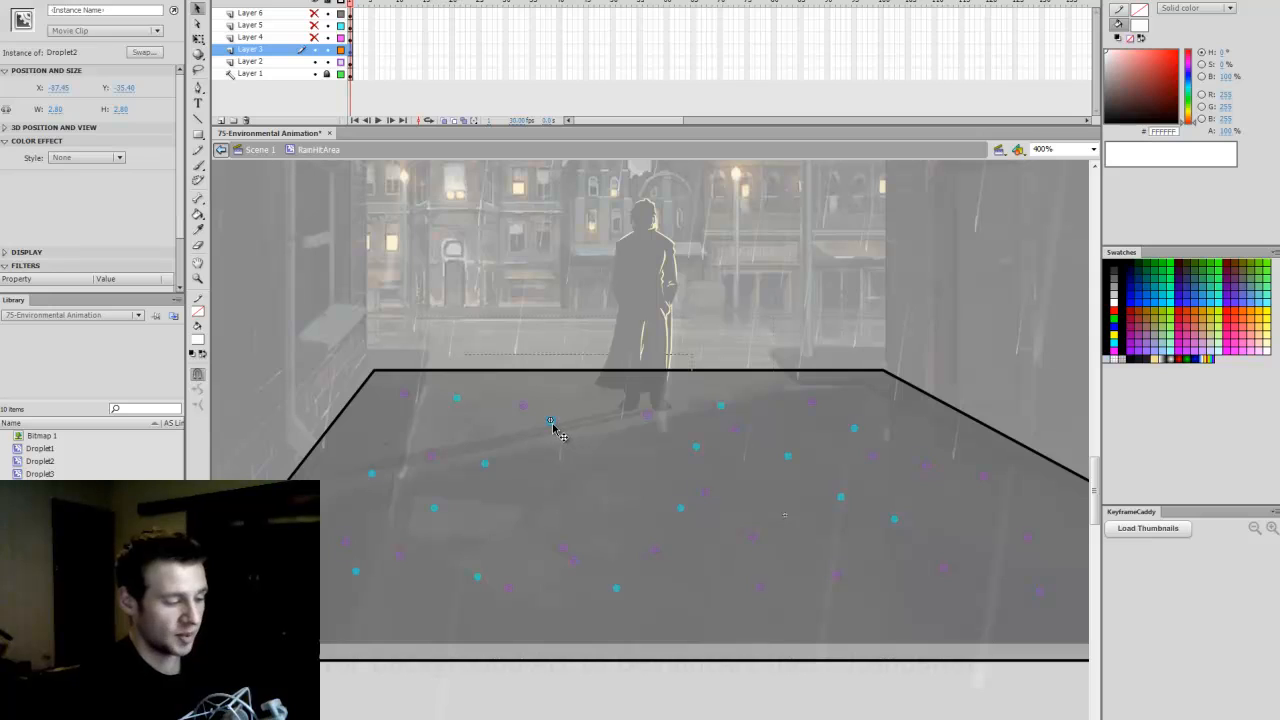
double_click(551, 422)
drag(364, 4, 371, 4)
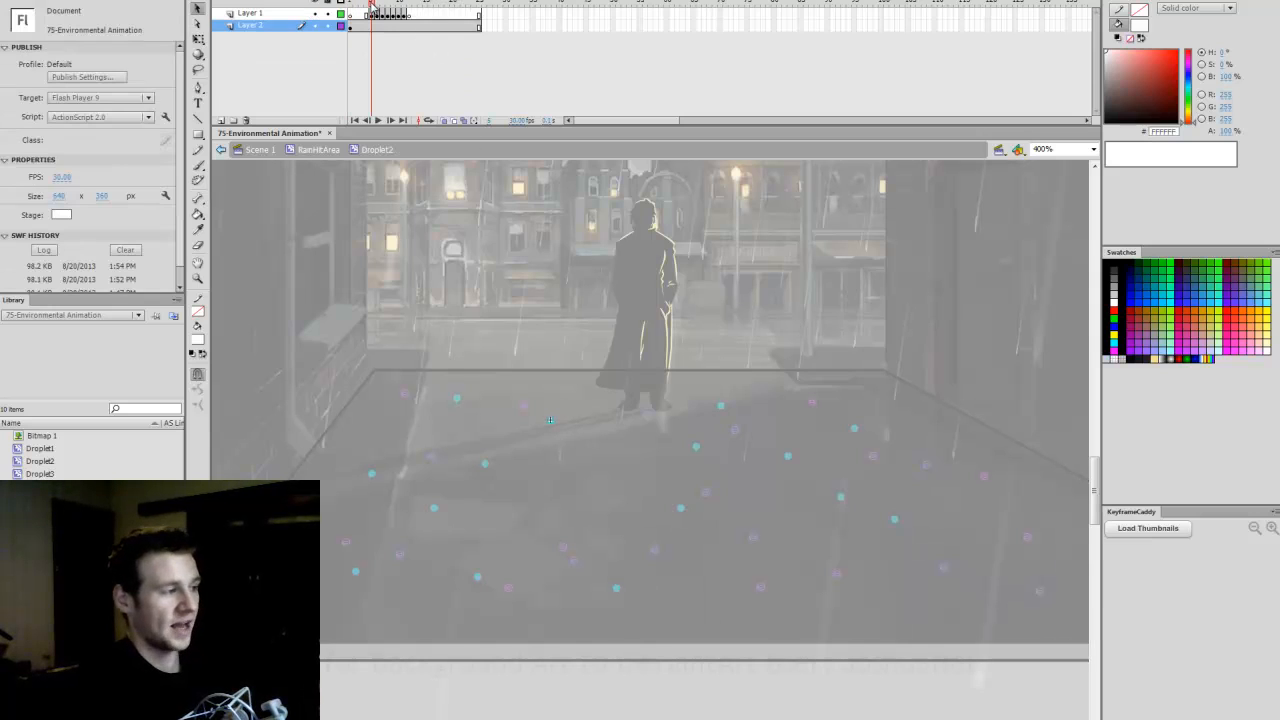
double_click(763, 372)
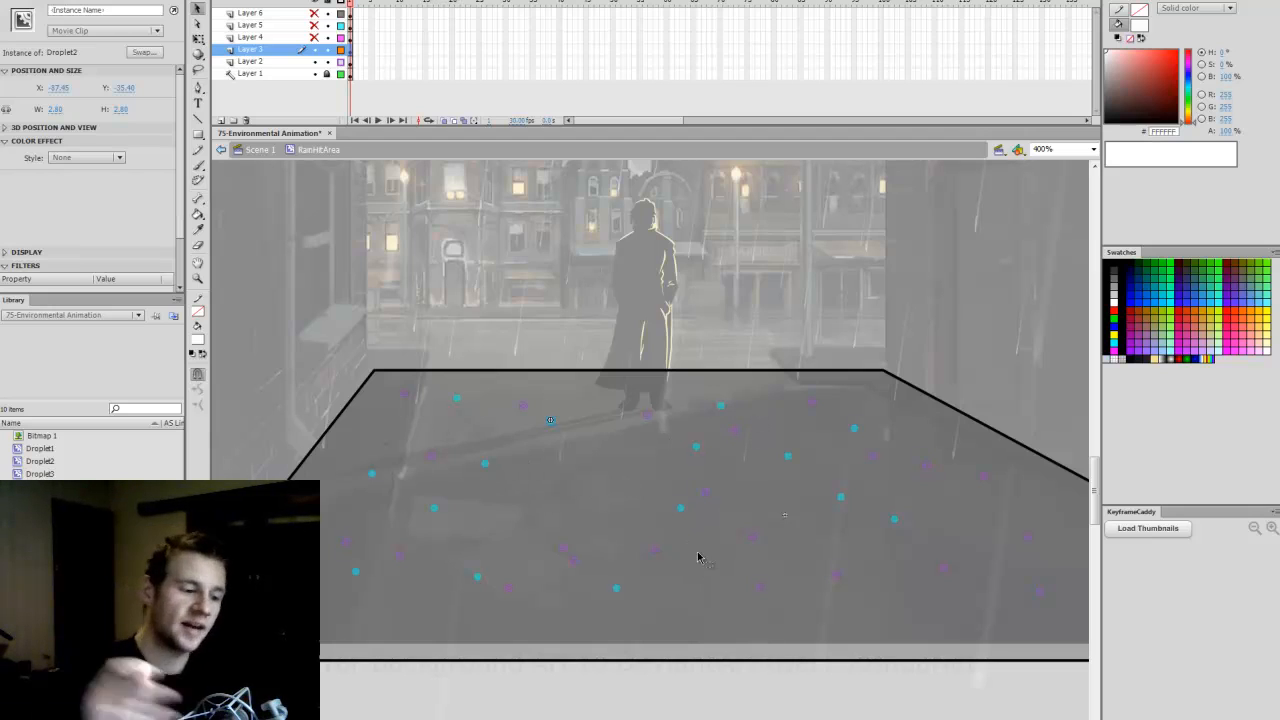
Step: Reveal Layers 4, 5 and 6 one by one, switching Layers 3, 4 and 5 to outlines to compare the droplet placement
click(745, 321)
click(341, 49)
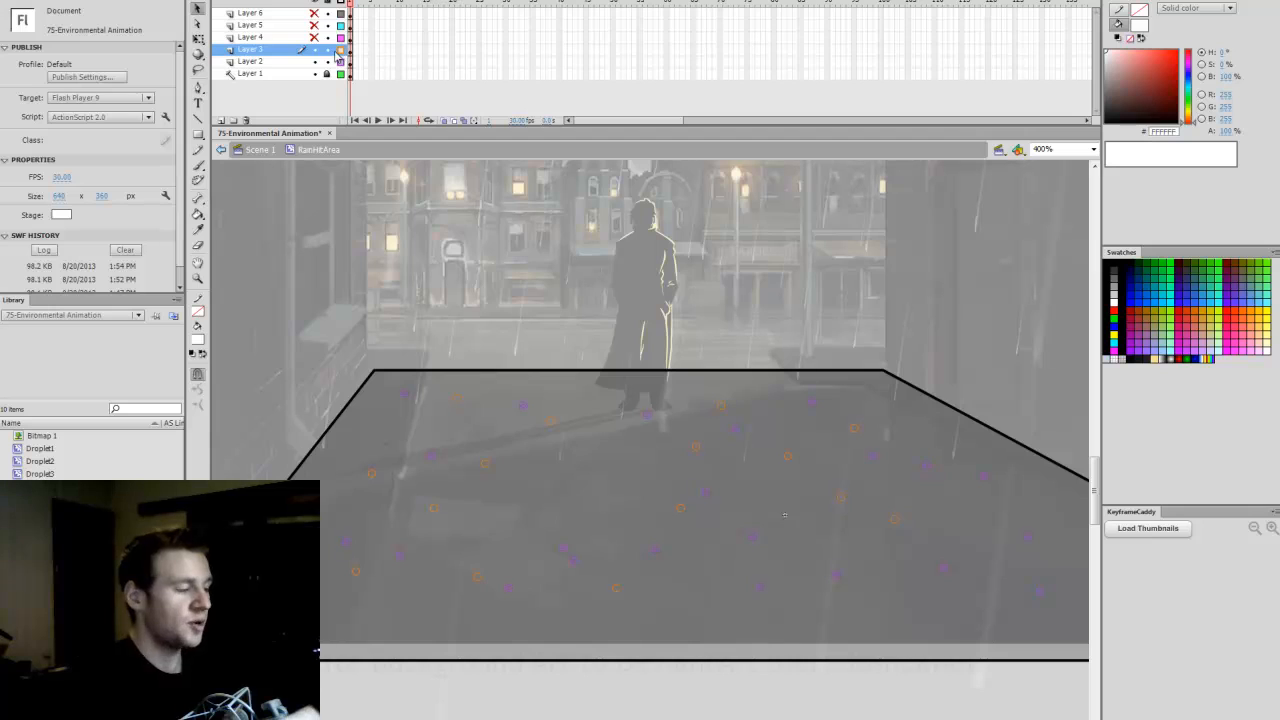
click(314, 37)
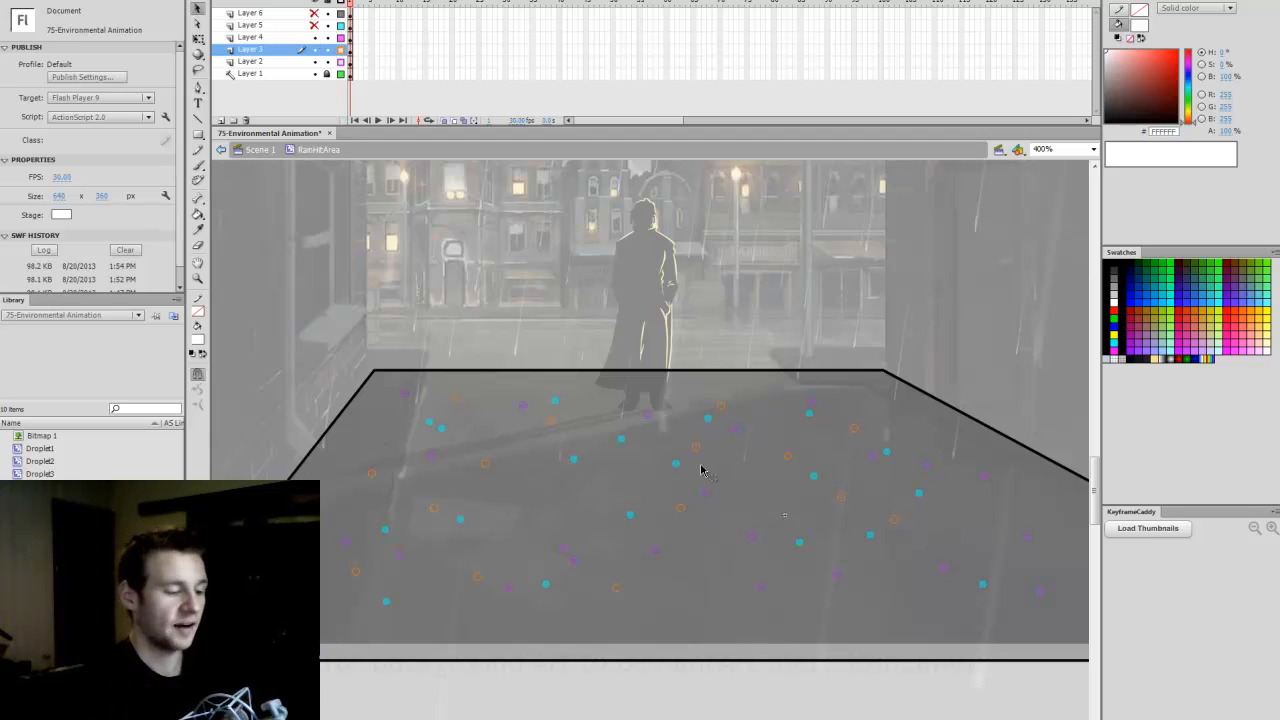
click(341, 37)
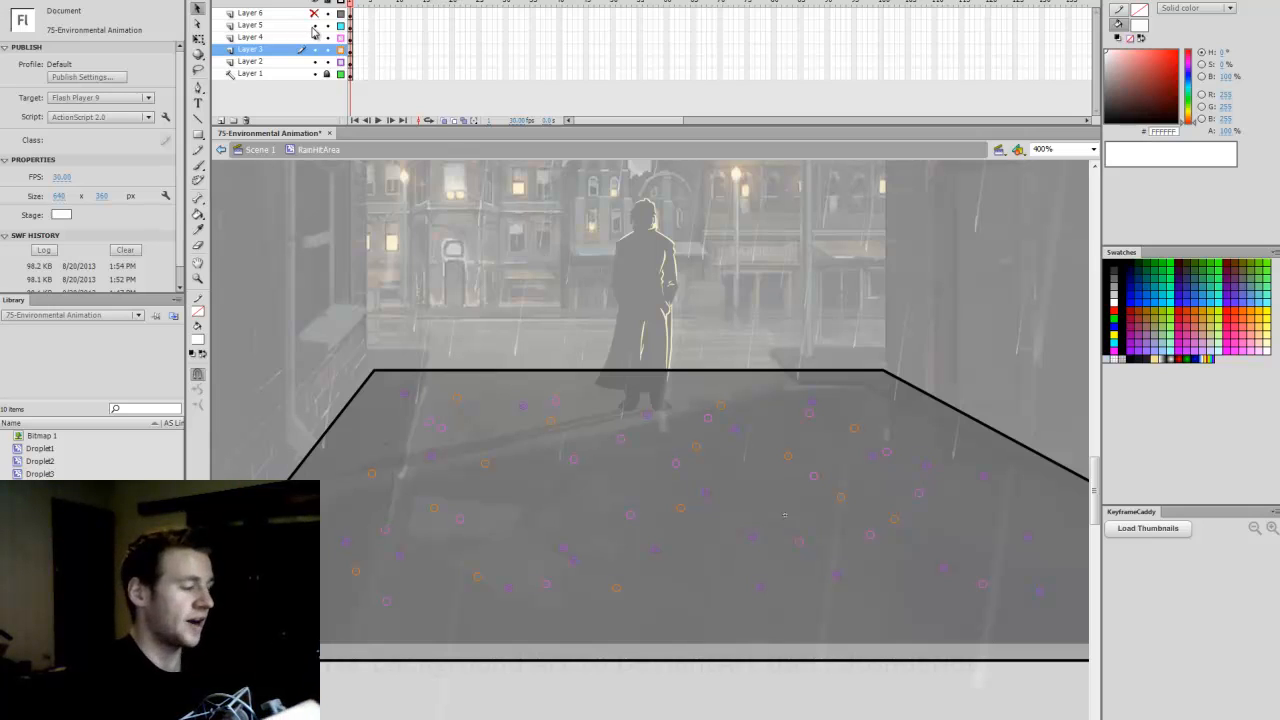
click(314, 26)
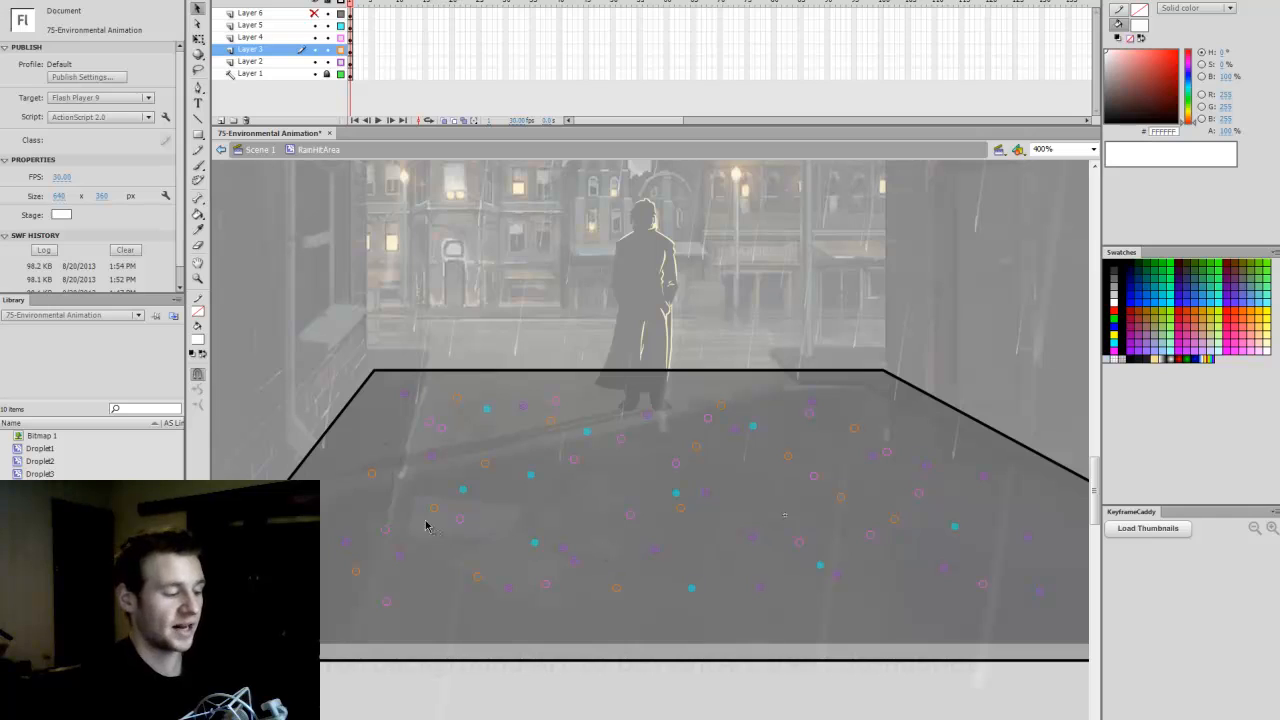
click(341, 25)
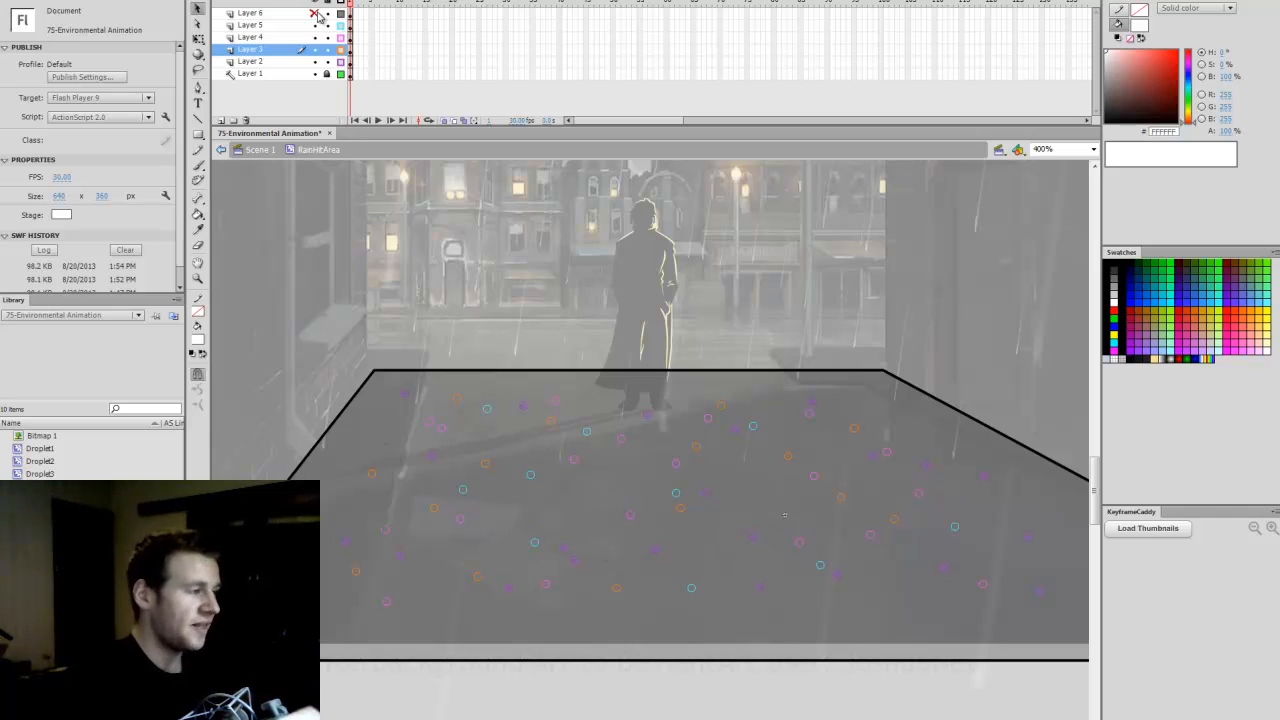
click(314, 13)
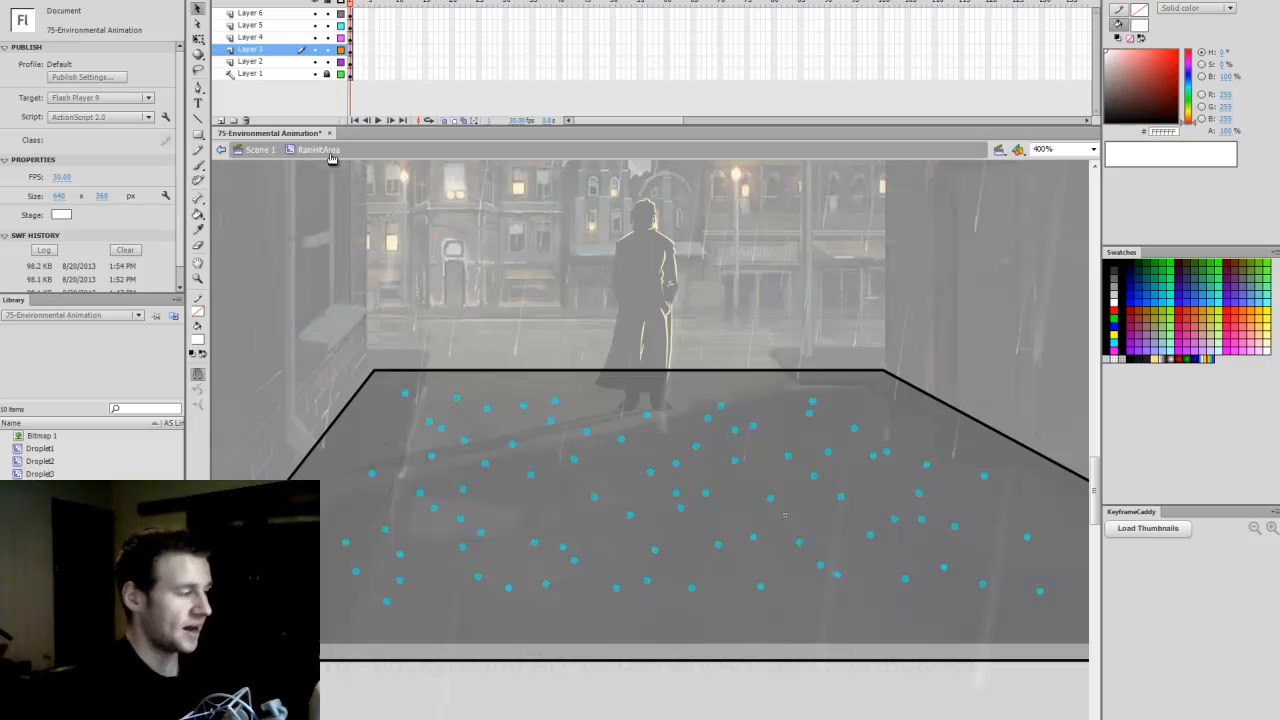
Step: Return to Scene 1, view the whole alley at 200% and save the document
click(238, 150)
click(1093, 149)
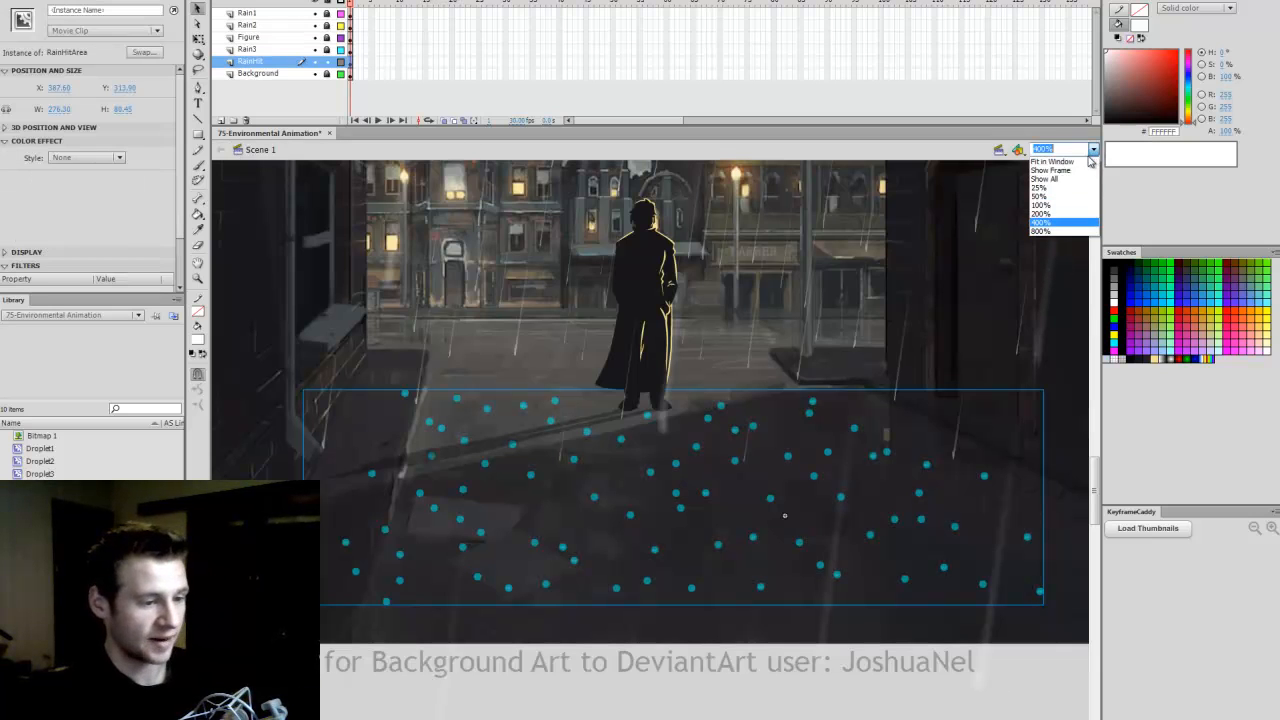
click(1055, 215)
scroll(1105, 495, up, 3)
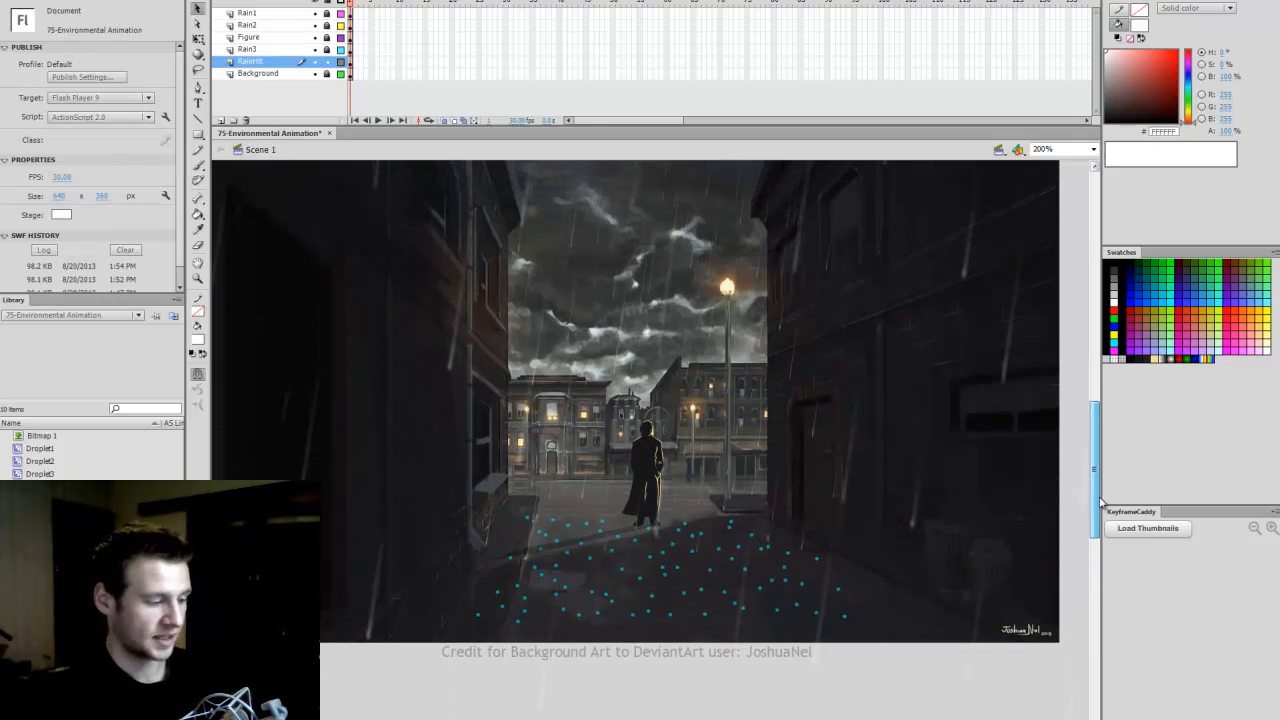
drag(1105, 495, 1105, 497)
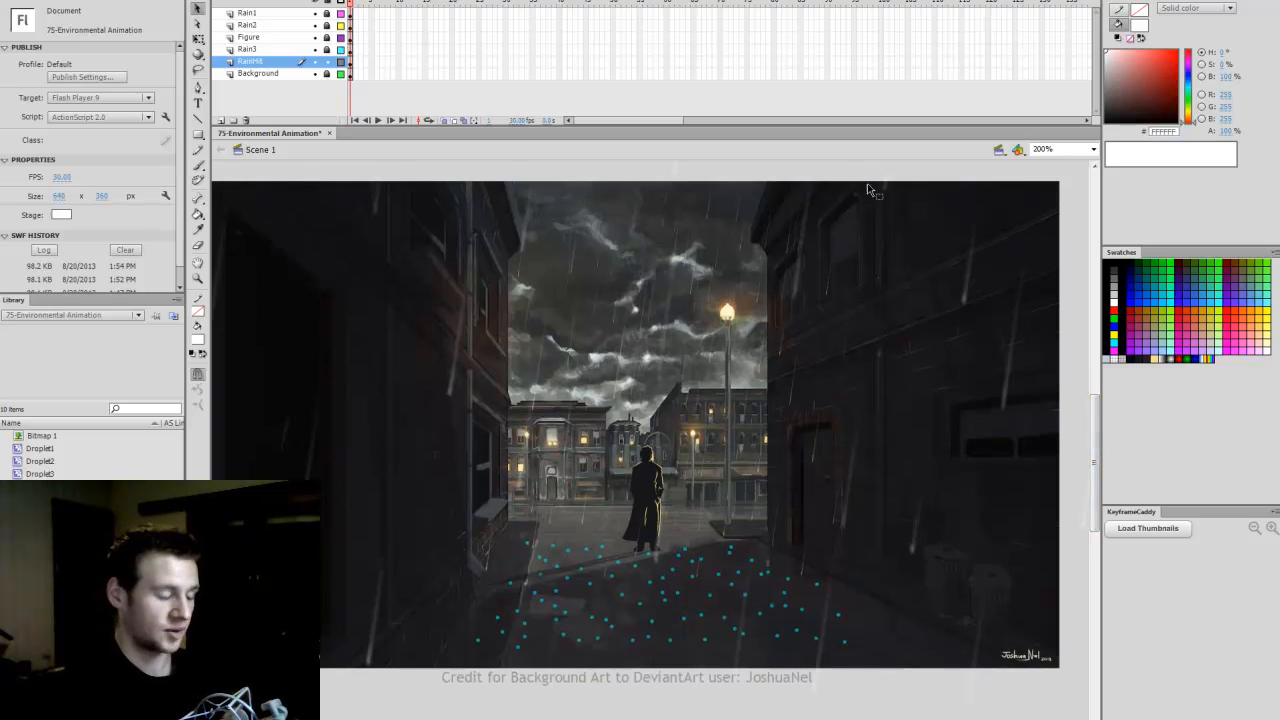
key(ctrl+s)
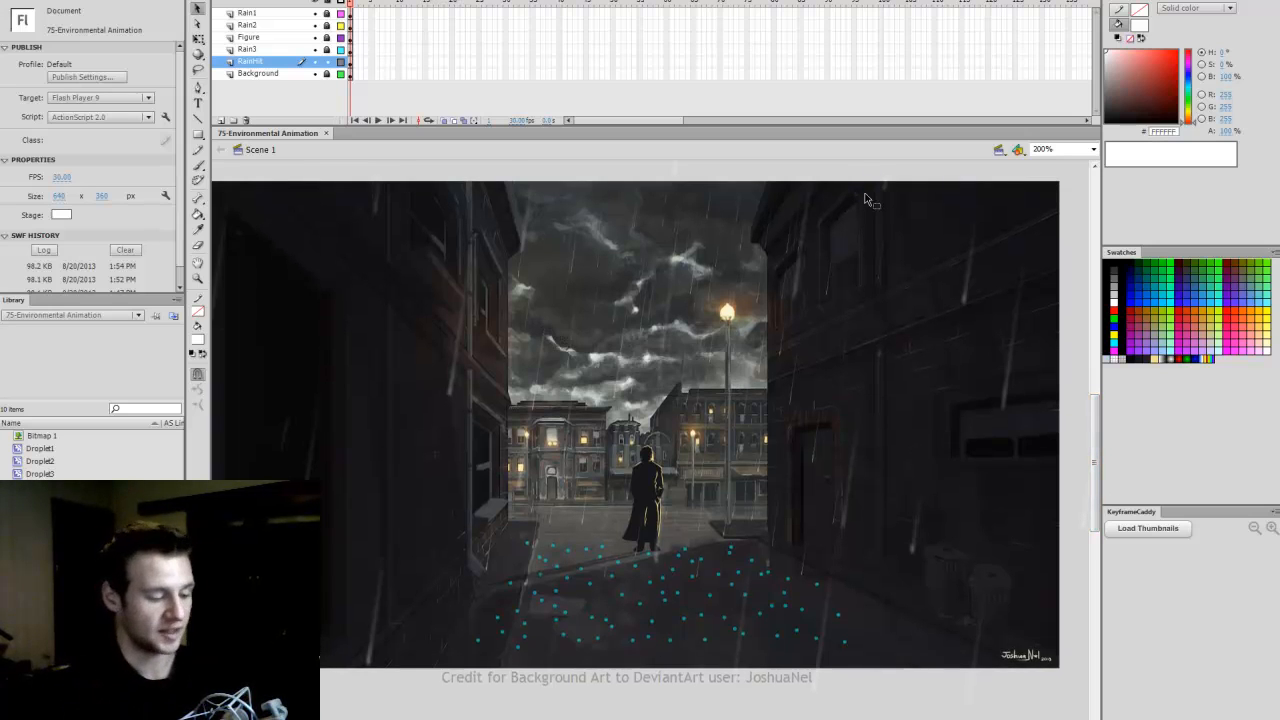
Step: Test the movie in a zoomed-in, enlarged preview window to examine the ground ripples, and close it
key(ctrl+Return)
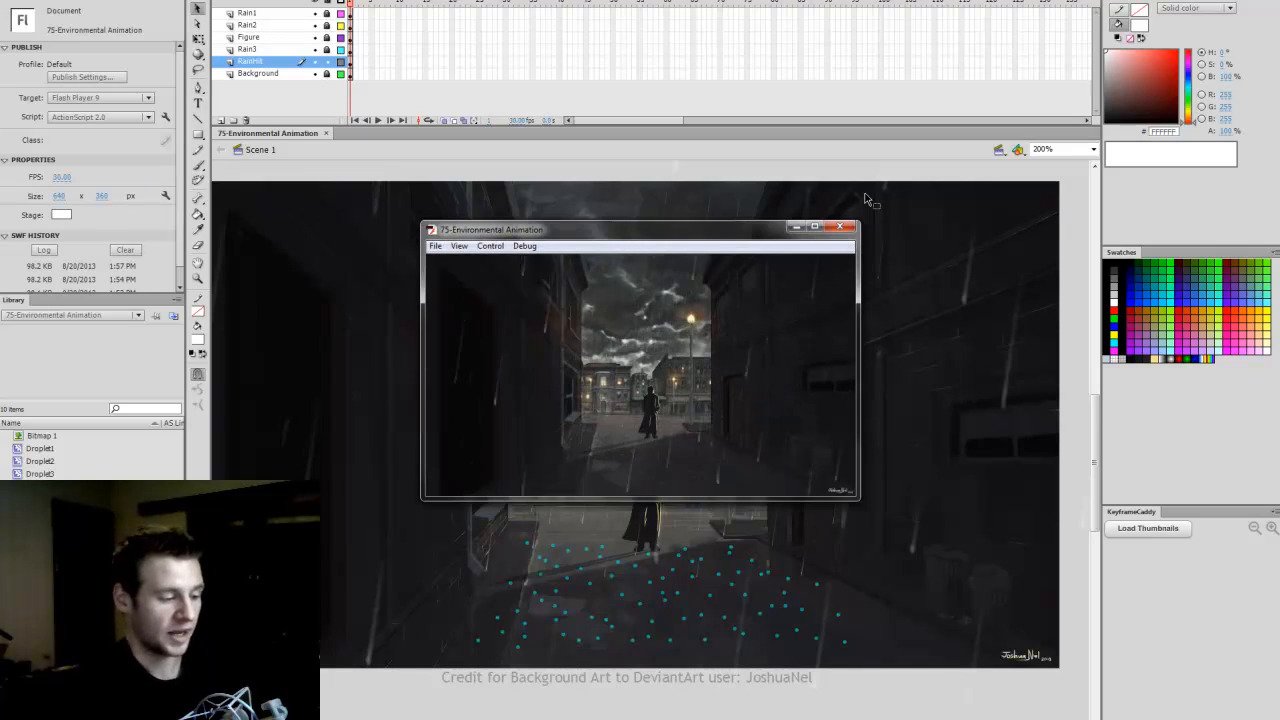
right_click(656, 414)
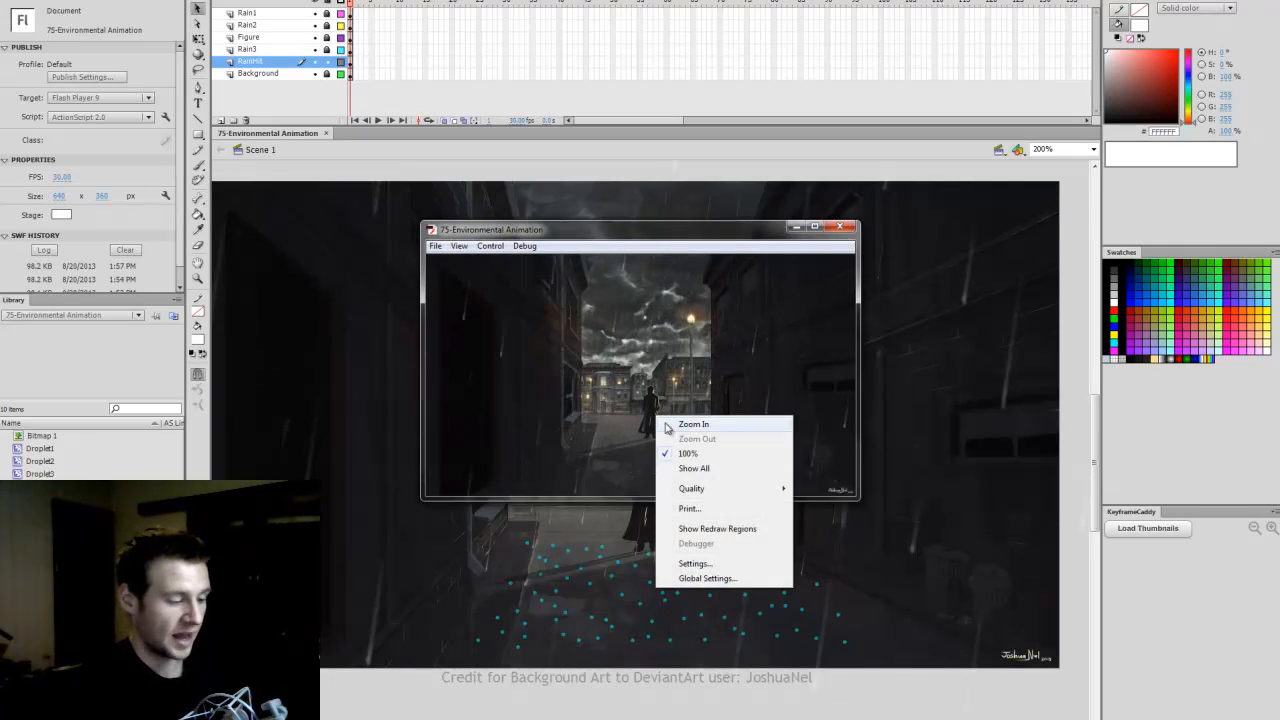
click(694, 424)
drag(640, 229, 413, 29)
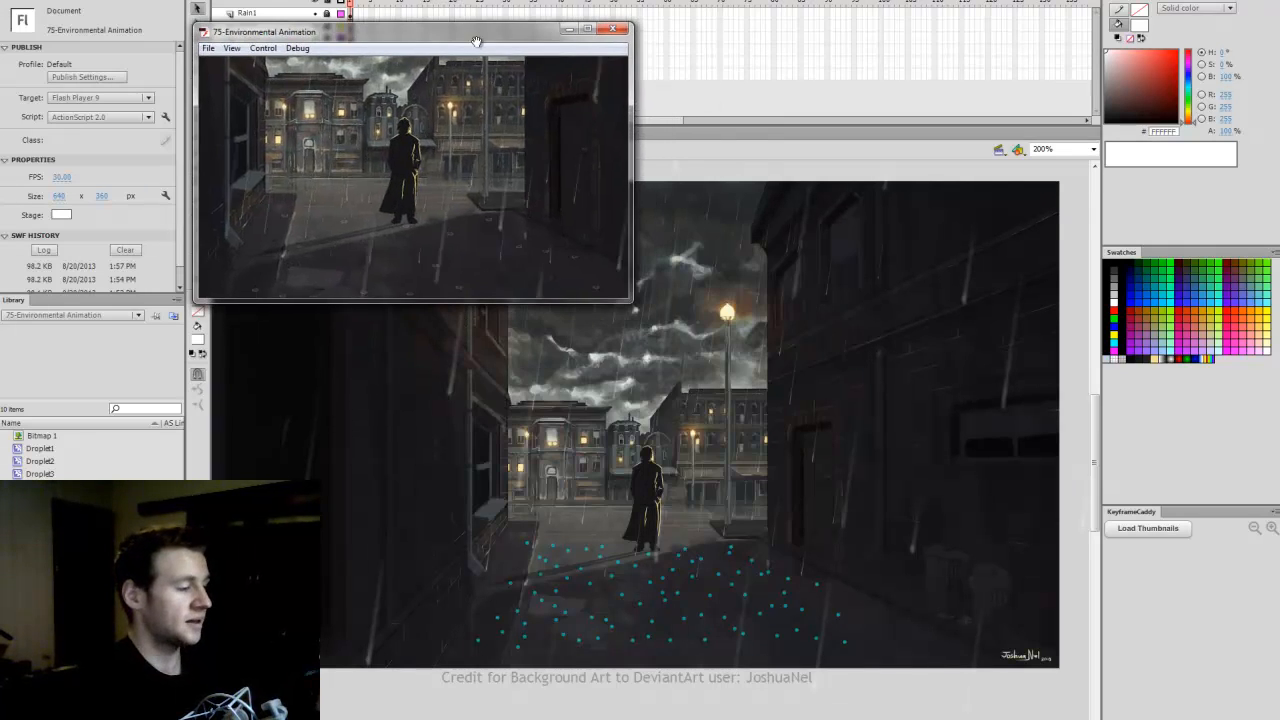
drag(627, 298, 1100, 717)
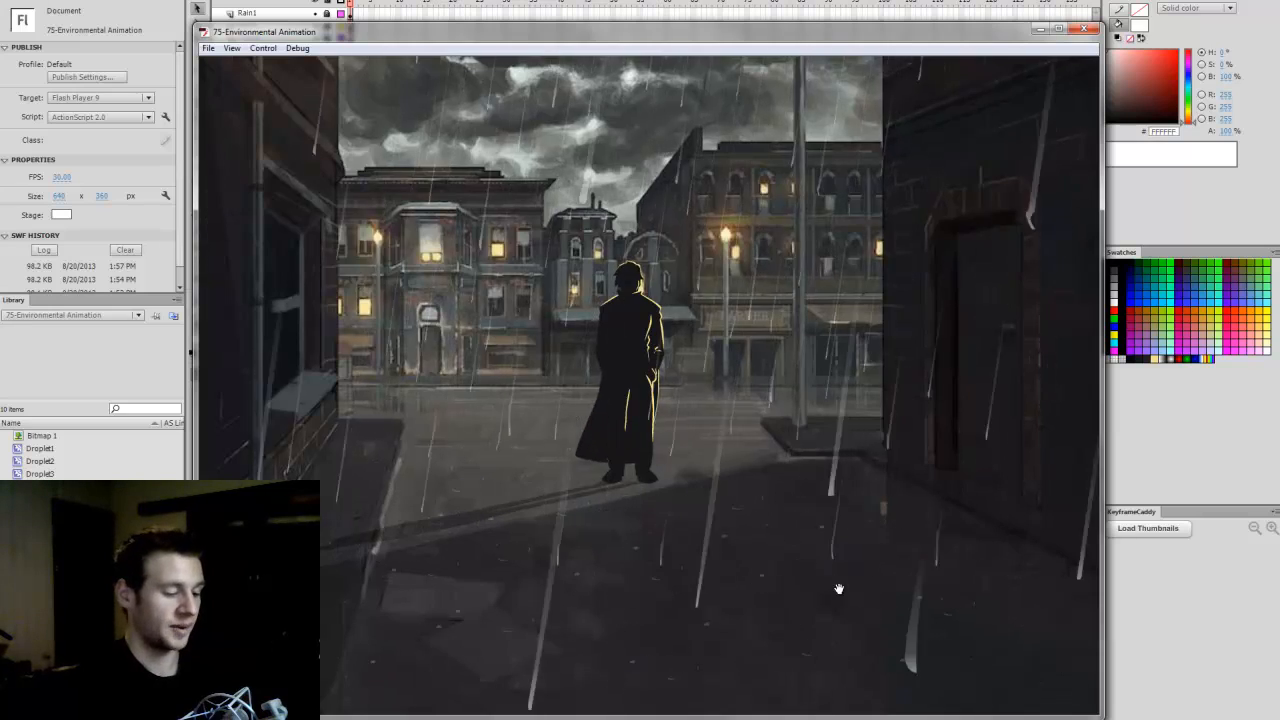
click(1084, 28)
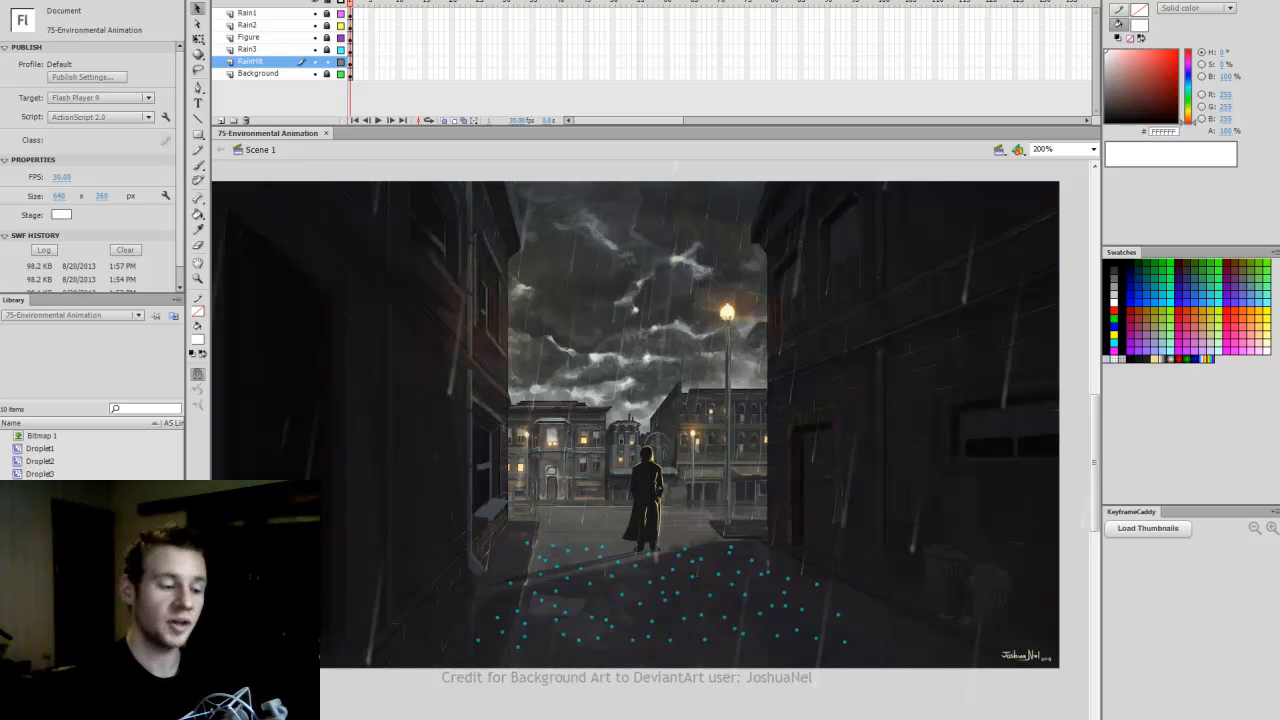
Step: Lock the RainHit layer, unlock the Background layer and select its first frame
drag(1096, 430, 1097, 432)
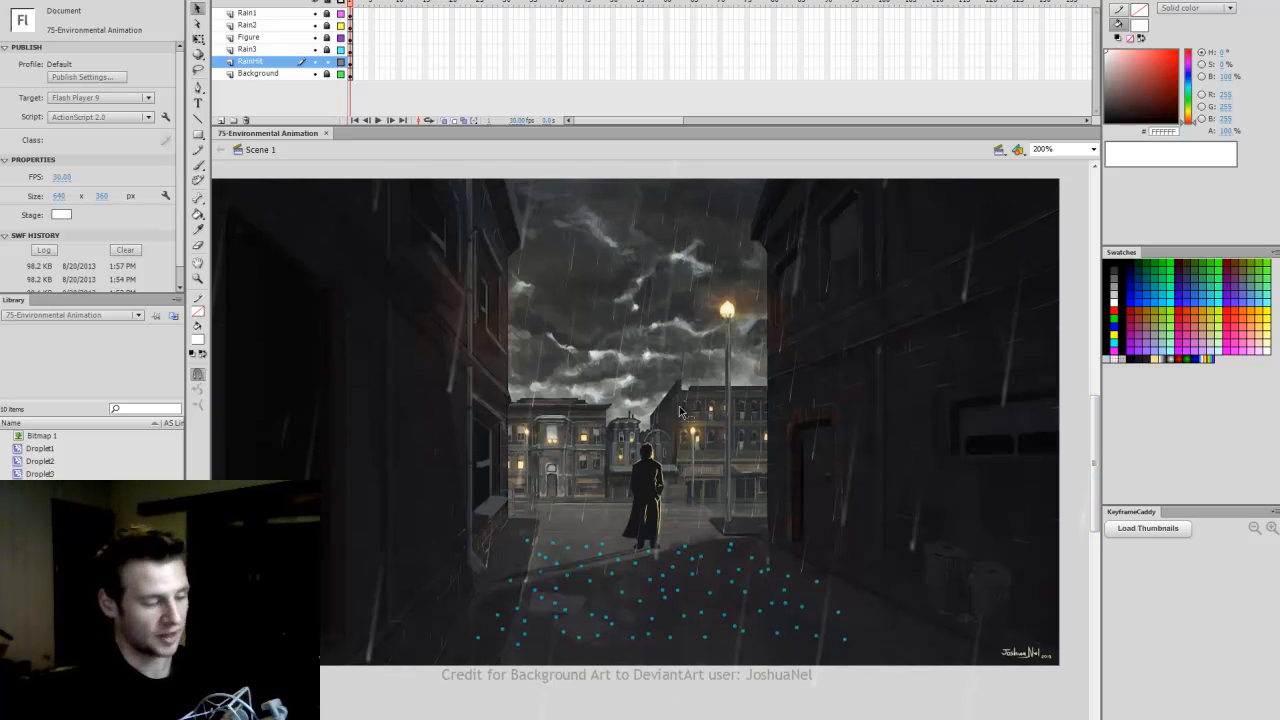
click(327, 61)
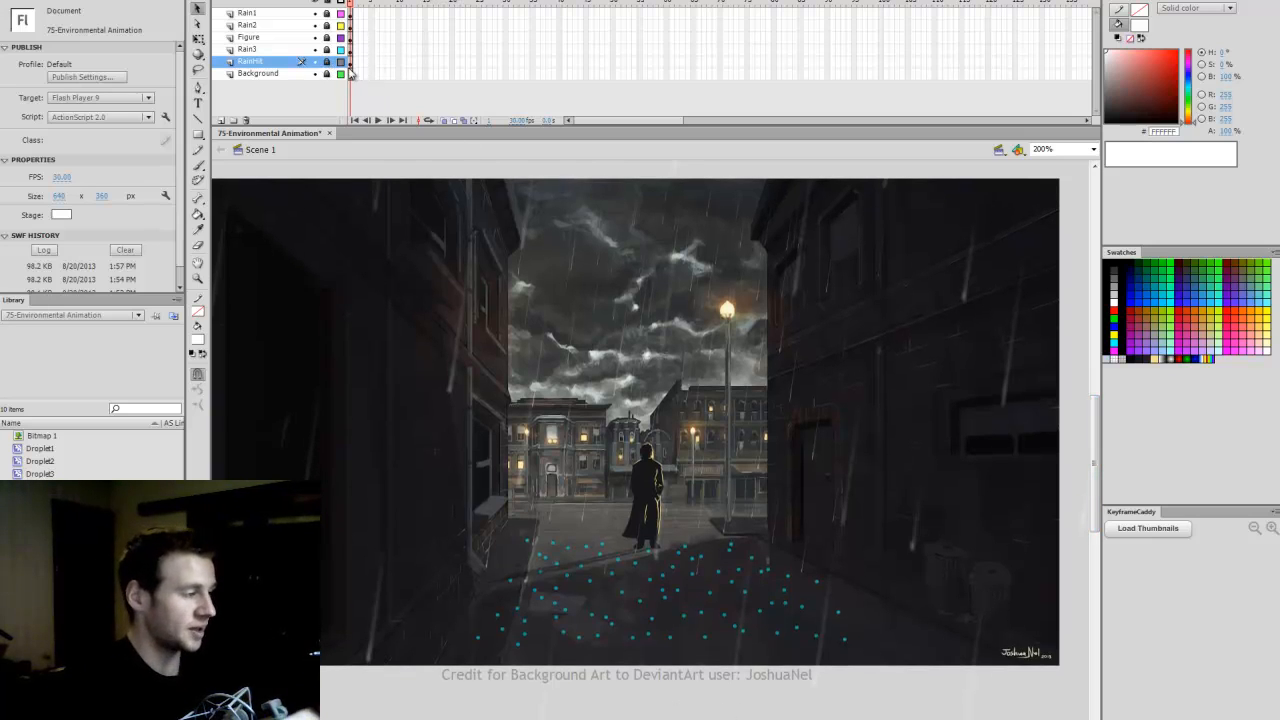
click(362, 73)
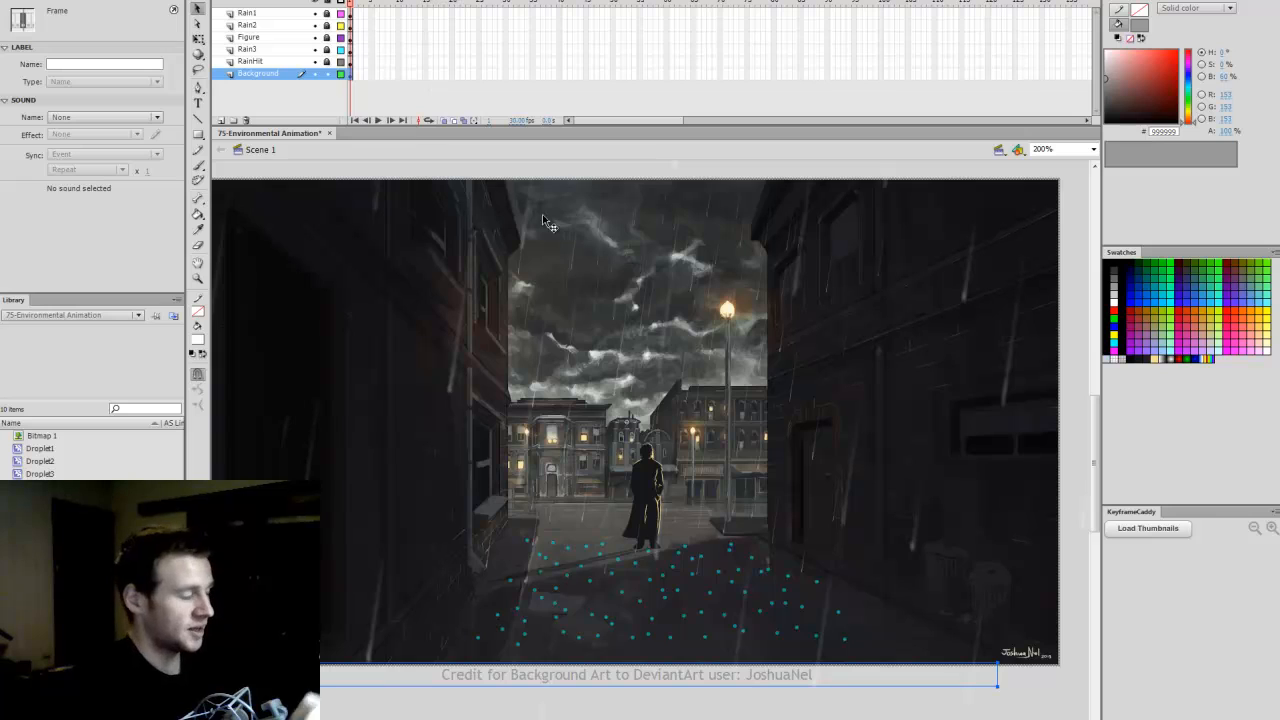
Step: Add a new layer directly above the Background layer, name it "Reflection" and save the file
click(221, 120)
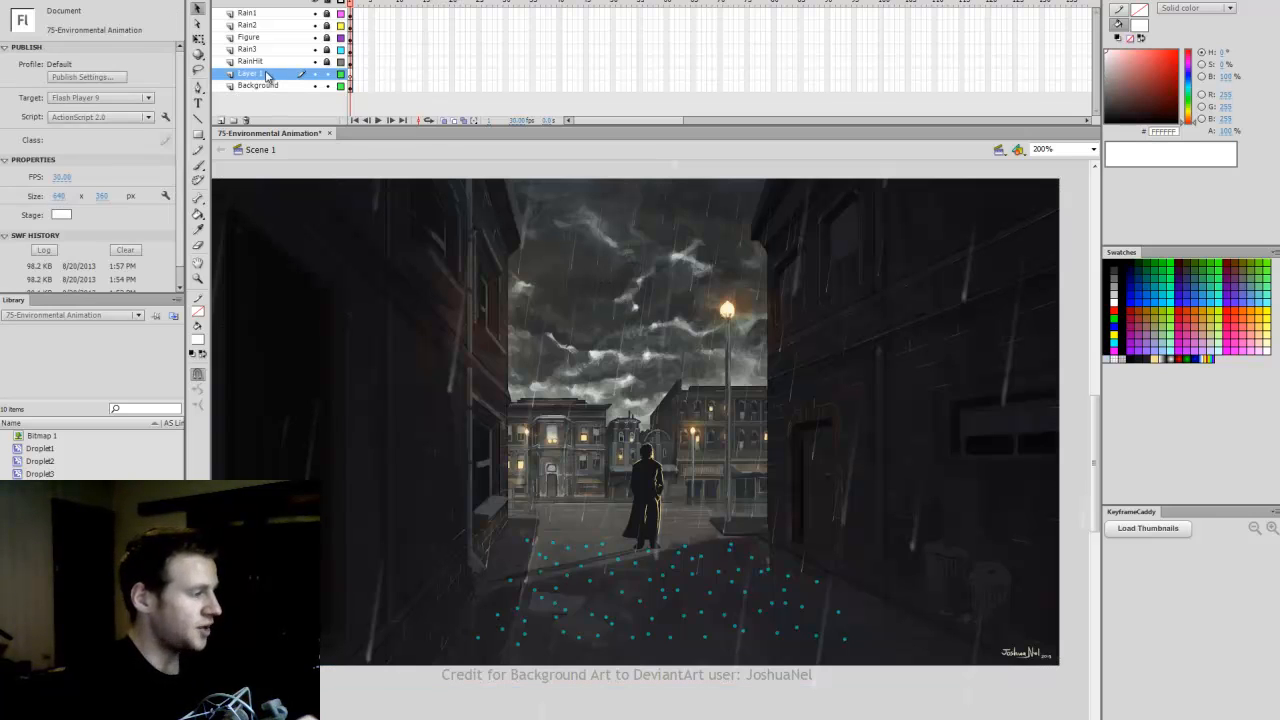
double_click(268, 74)
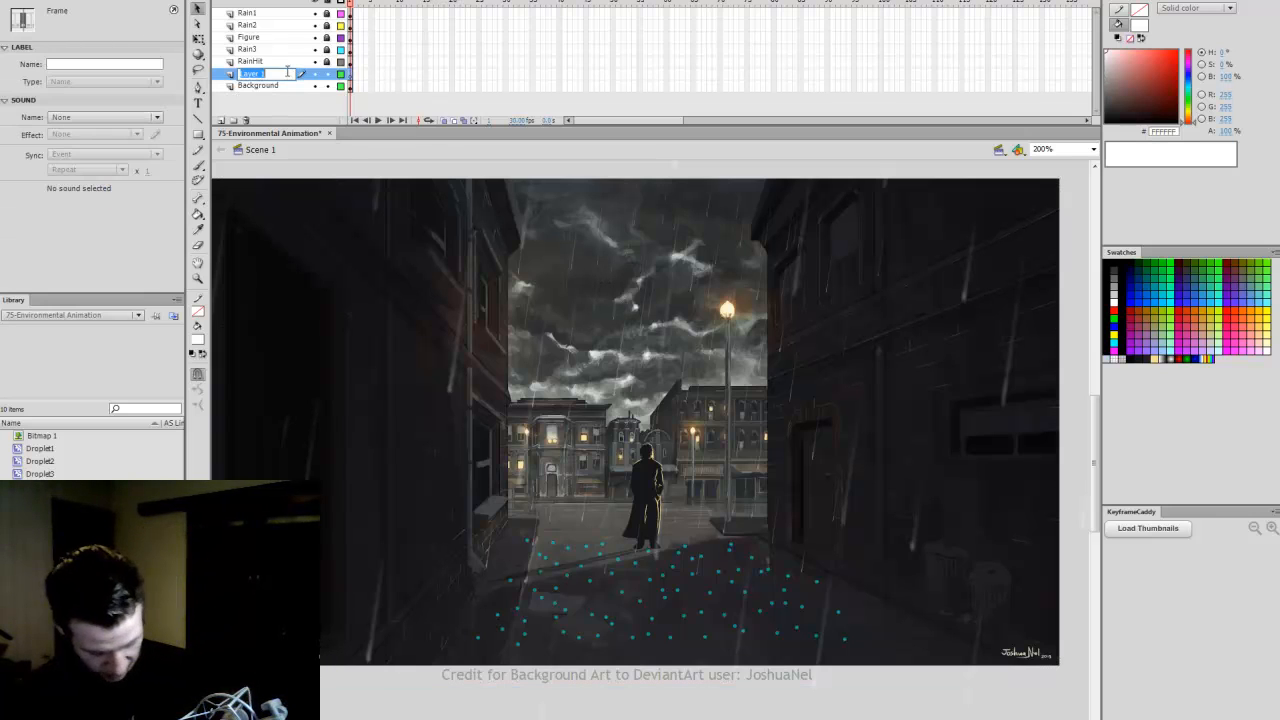
text(Reflection)
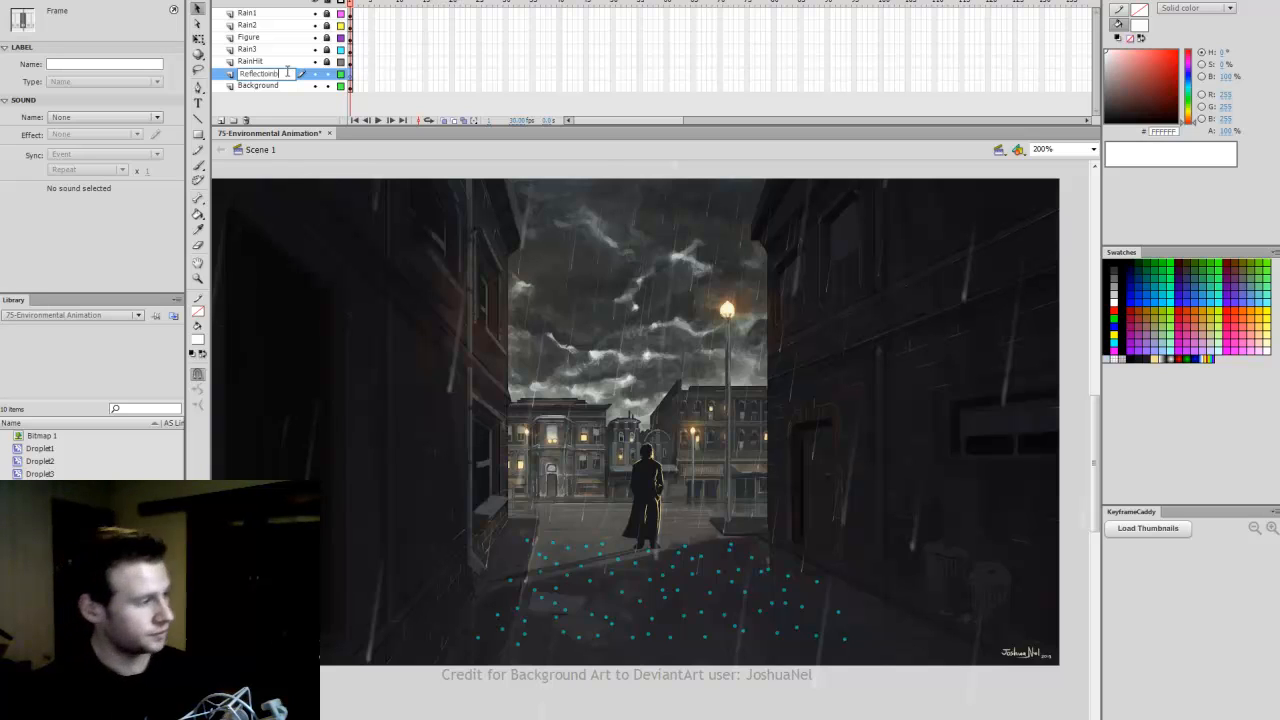
key(Return)
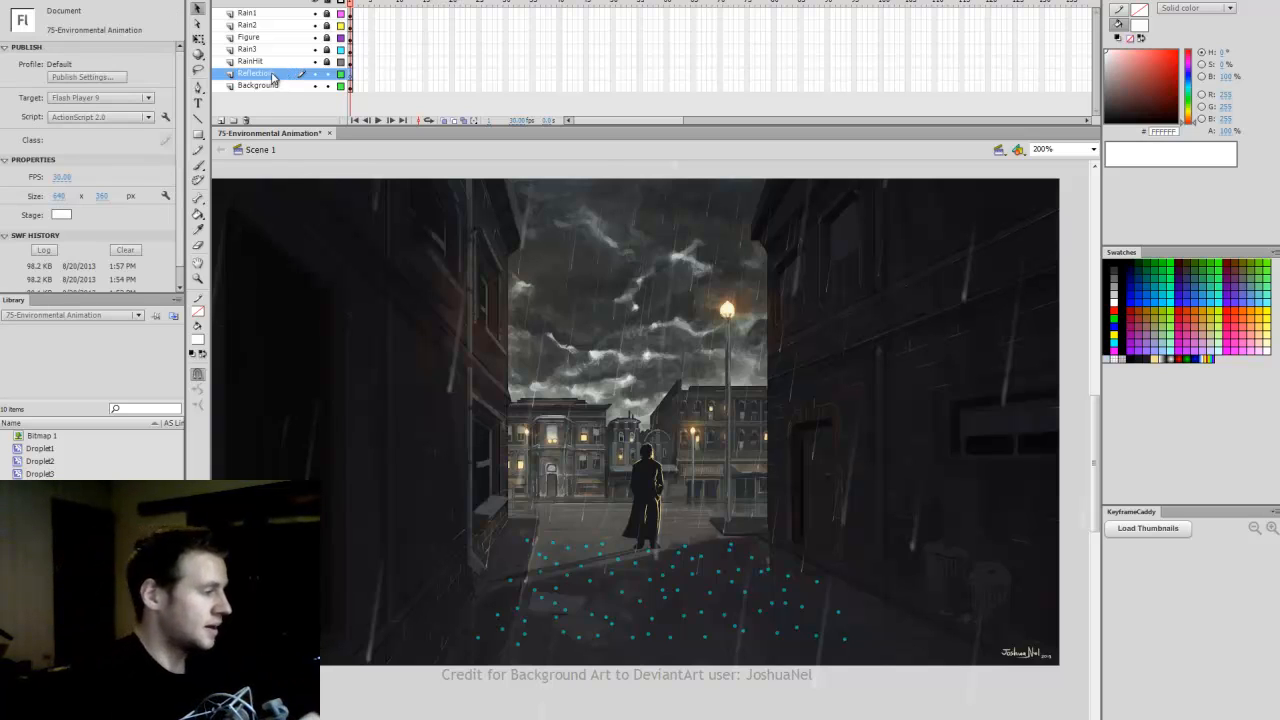
double_click(271, 75)
click(271, 74)
click(476, 172)
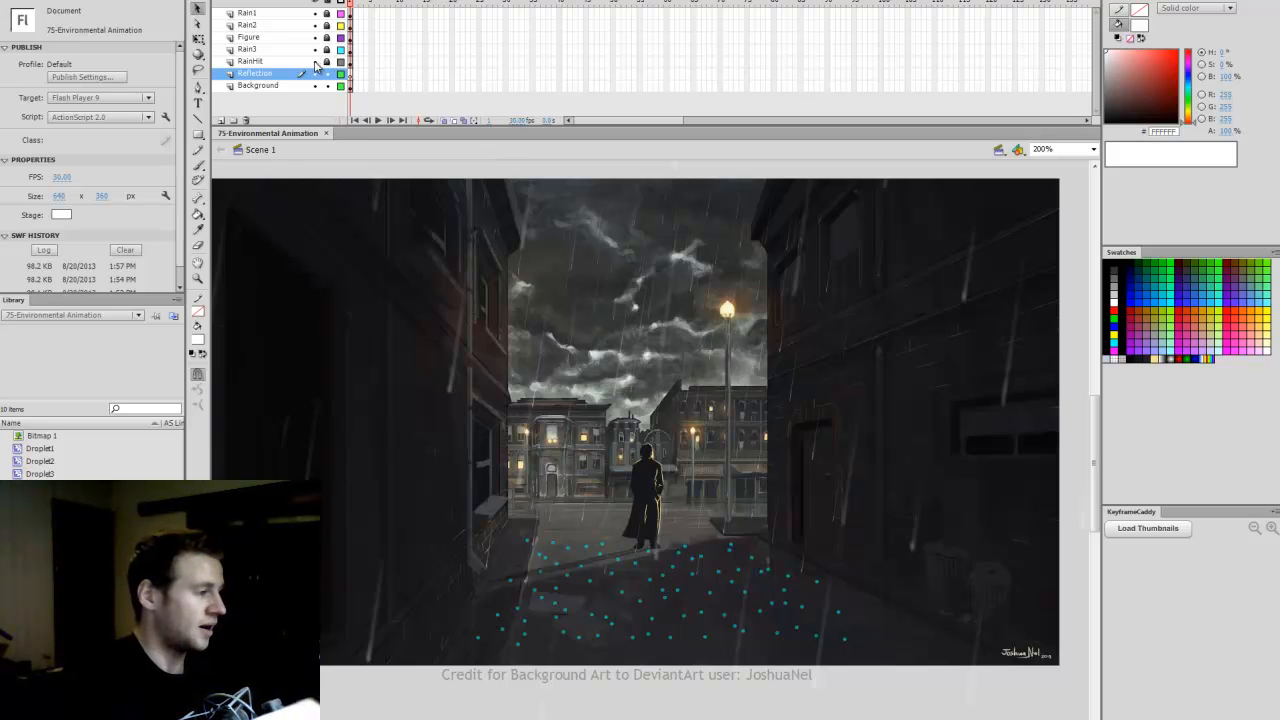
Step: Hide the Rain1, Rain2, Figure, Rain3 and RainHit layers so only the background art shows
drag(315, 62, 315, 12)
click(725, 410)
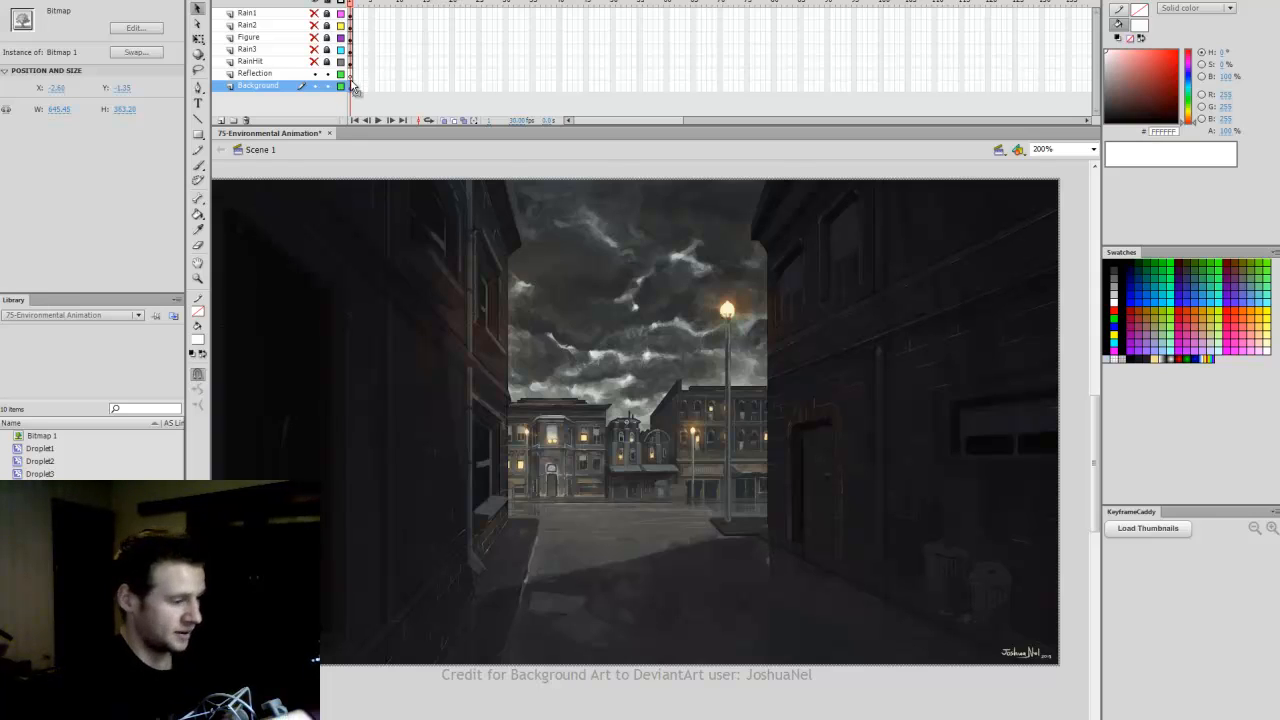
click(582, 165)
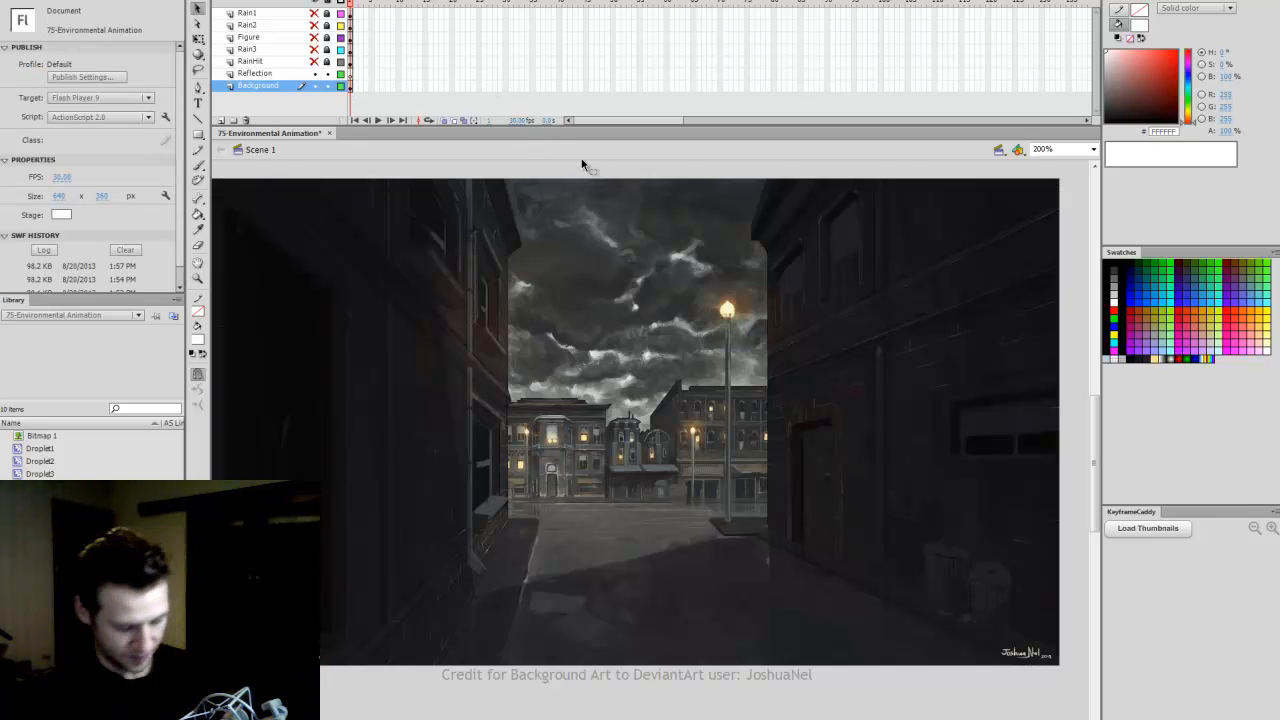
Step: Set up the Brush tool with a pure red (FF0000) fill and a small brush size
click(1114, 310)
key(b)
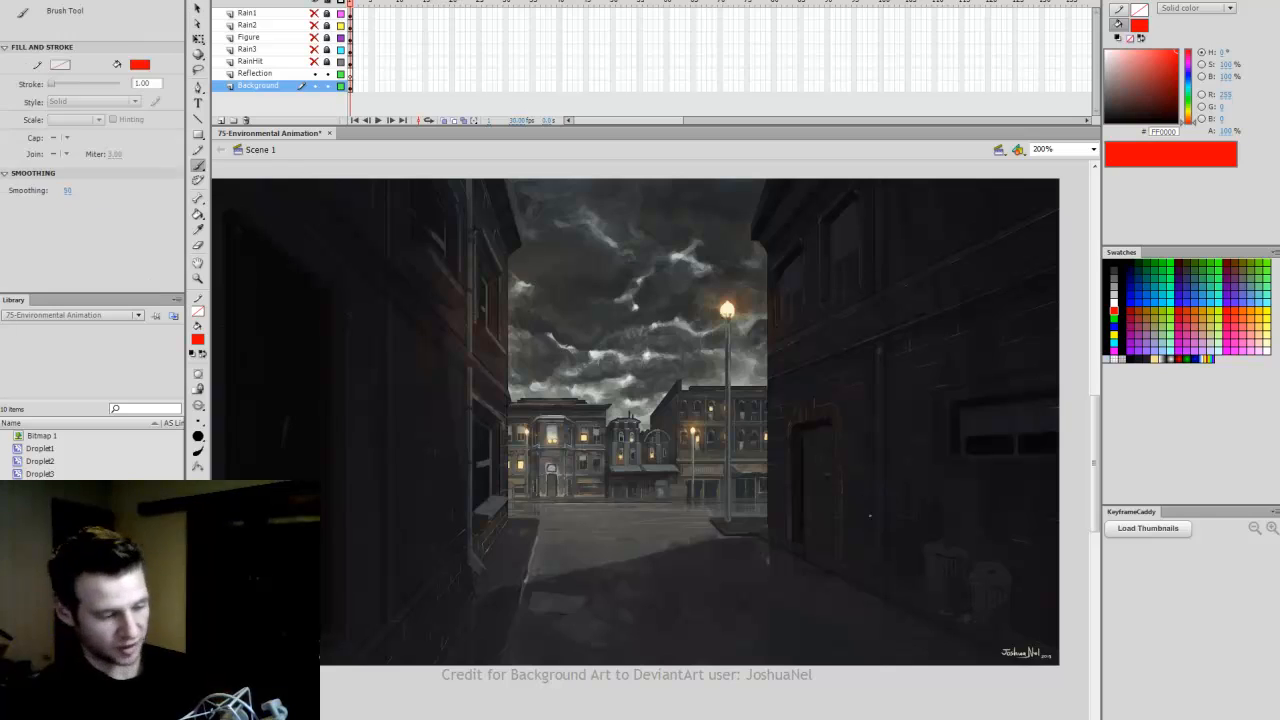
key(l)
key(k)
key(b)
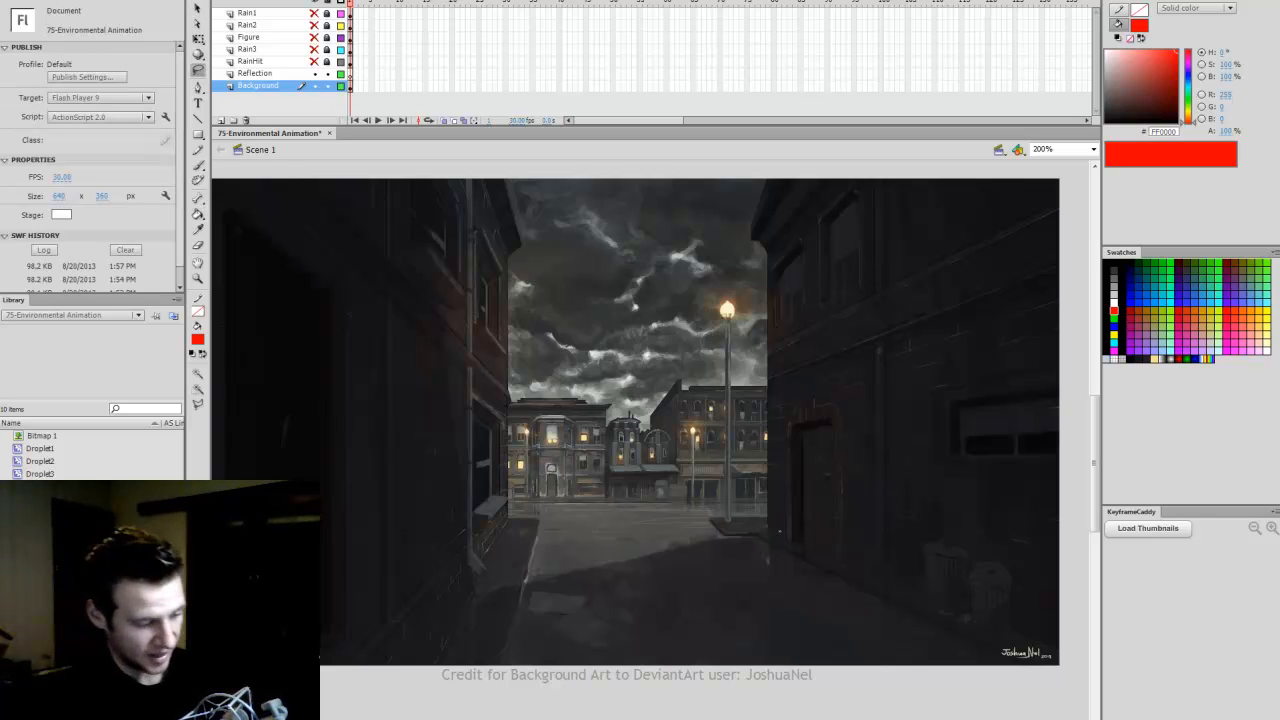
click(198, 451)
click(199, 423)
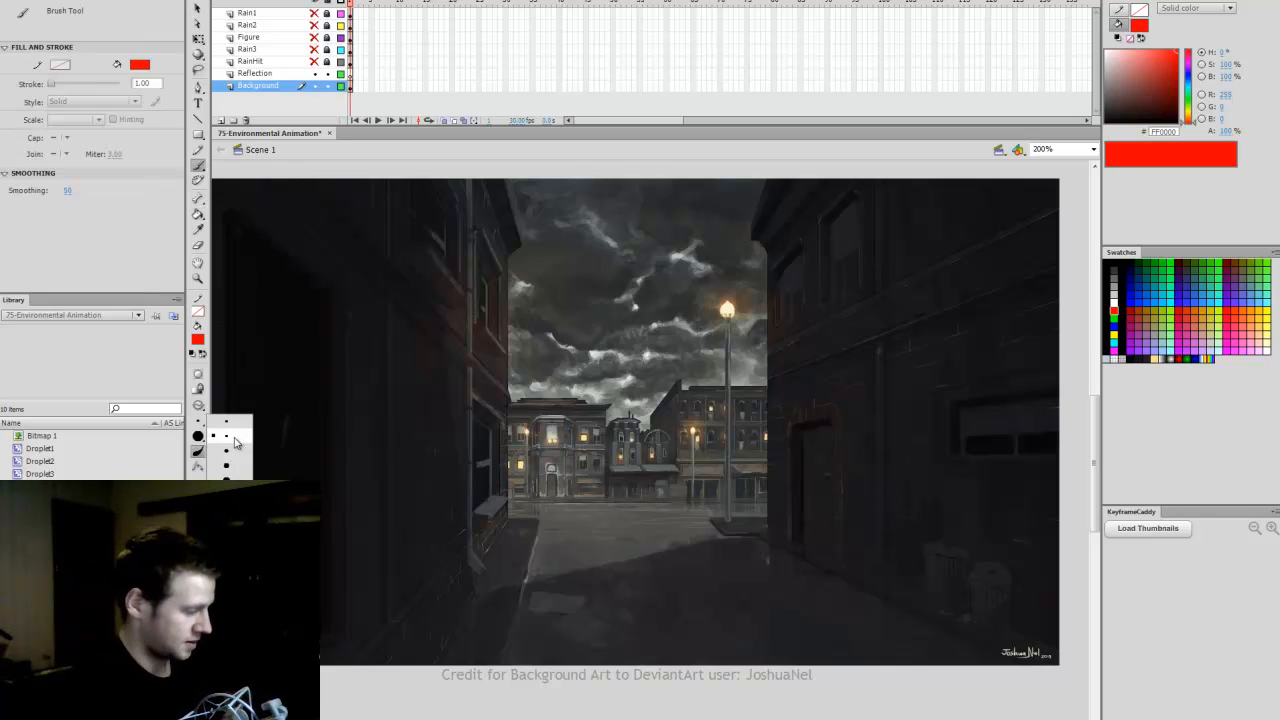
click(236, 436)
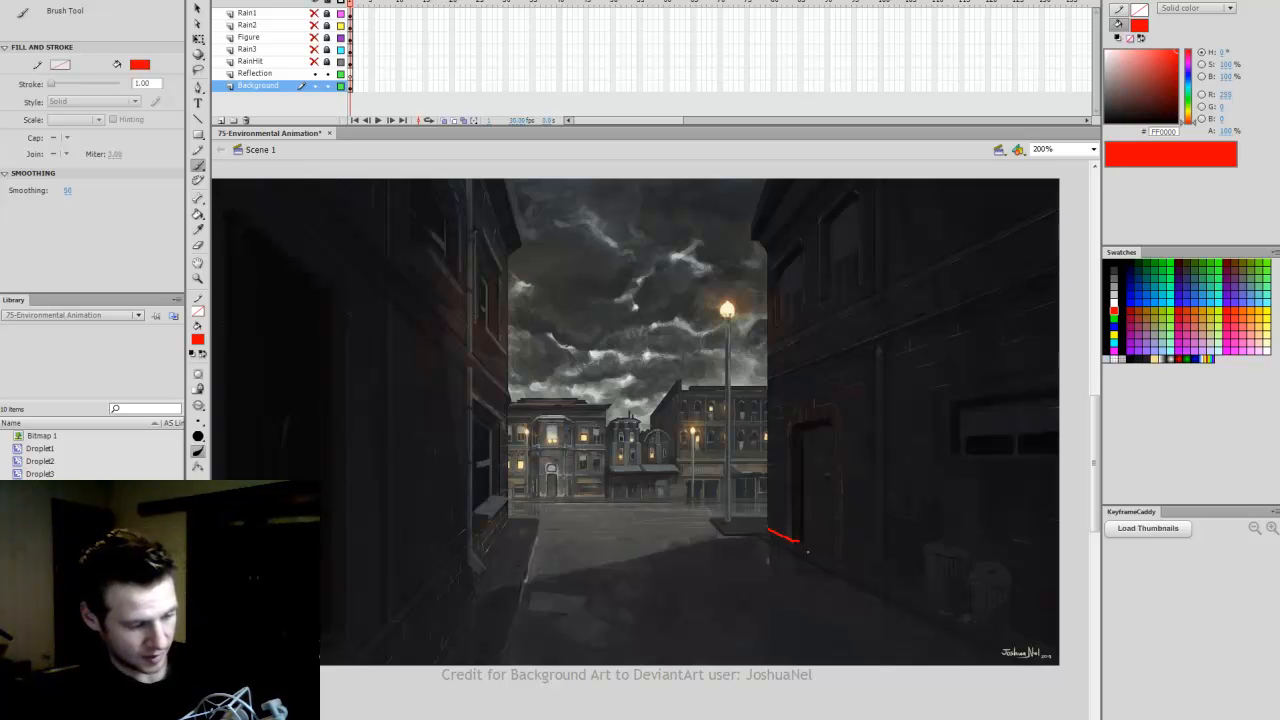
Step: On the Reflection layer, paint a closed red outline around the alley's ground between the two buildings and fill it with red
click(350, 74)
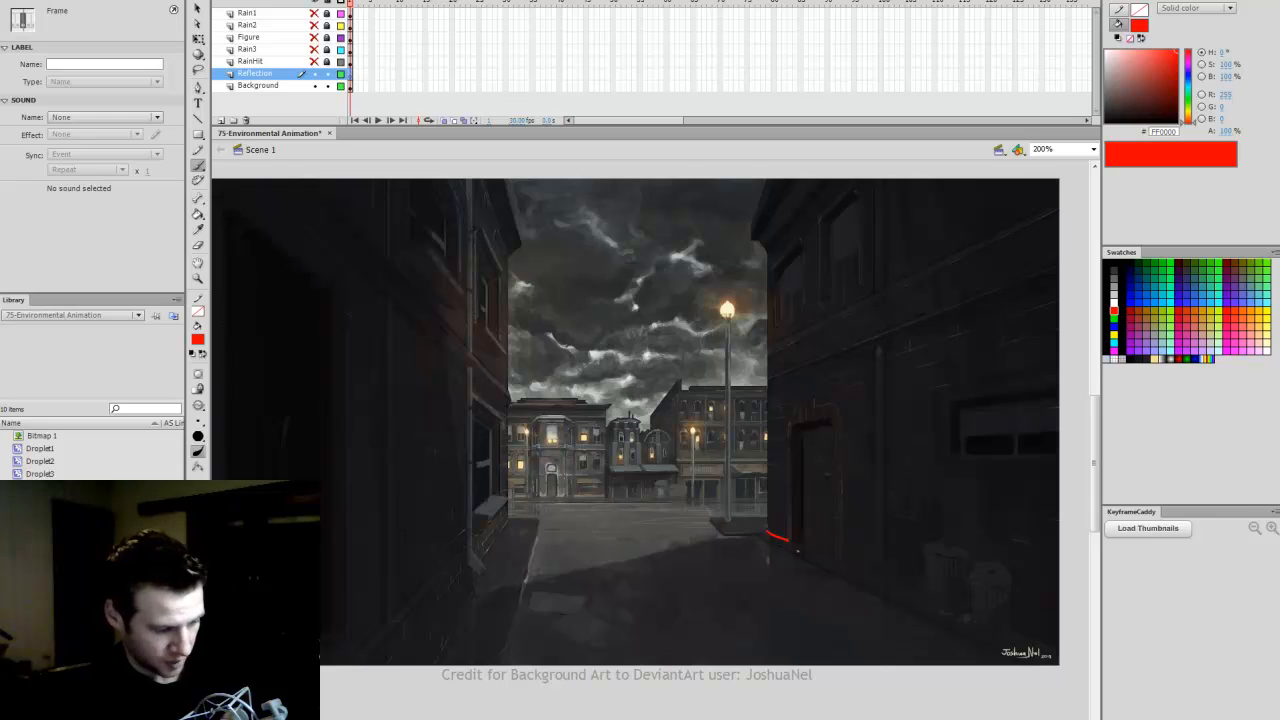
drag(788, 541, 848, 566)
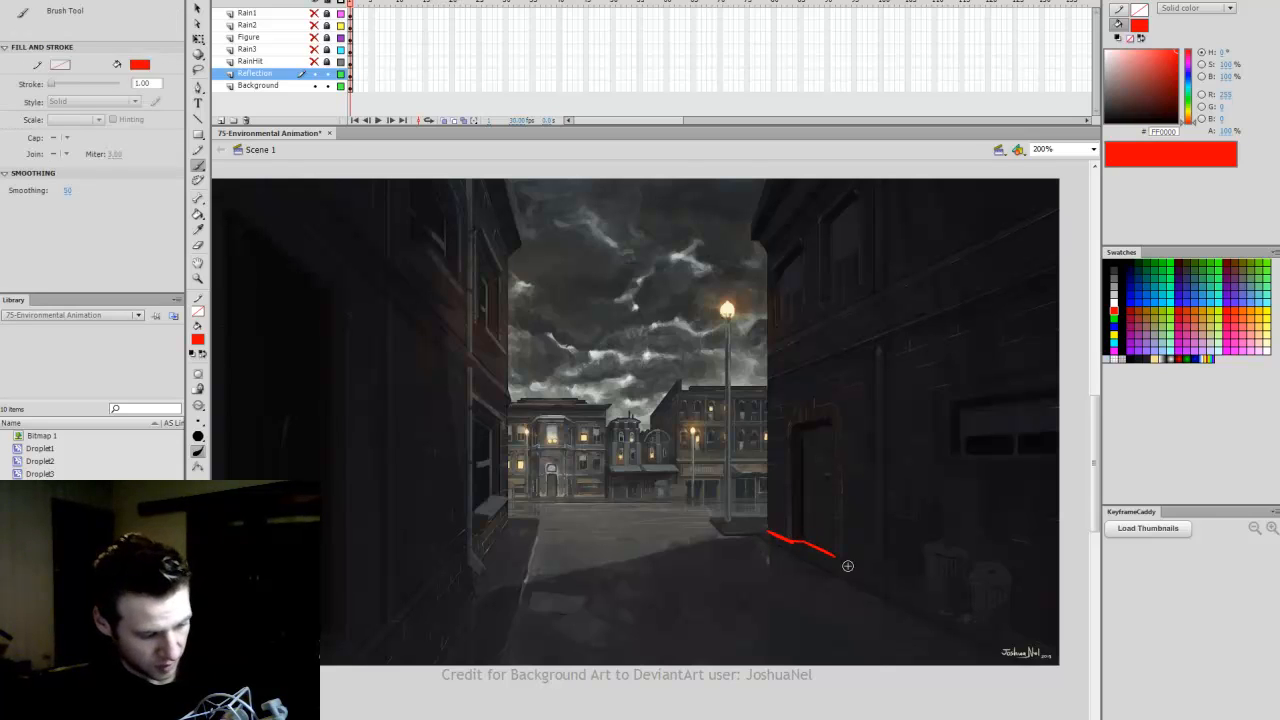
drag(921, 593, 932, 597)
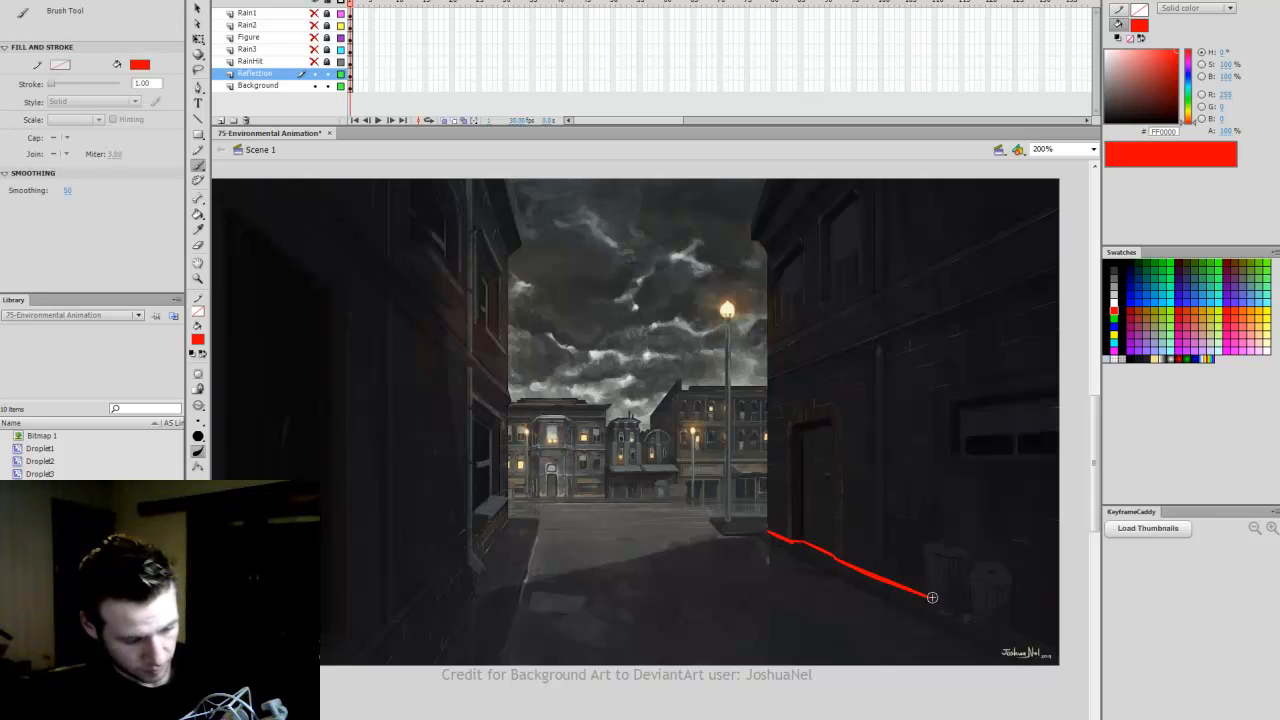
drag(1006, 631, 1048, 657)
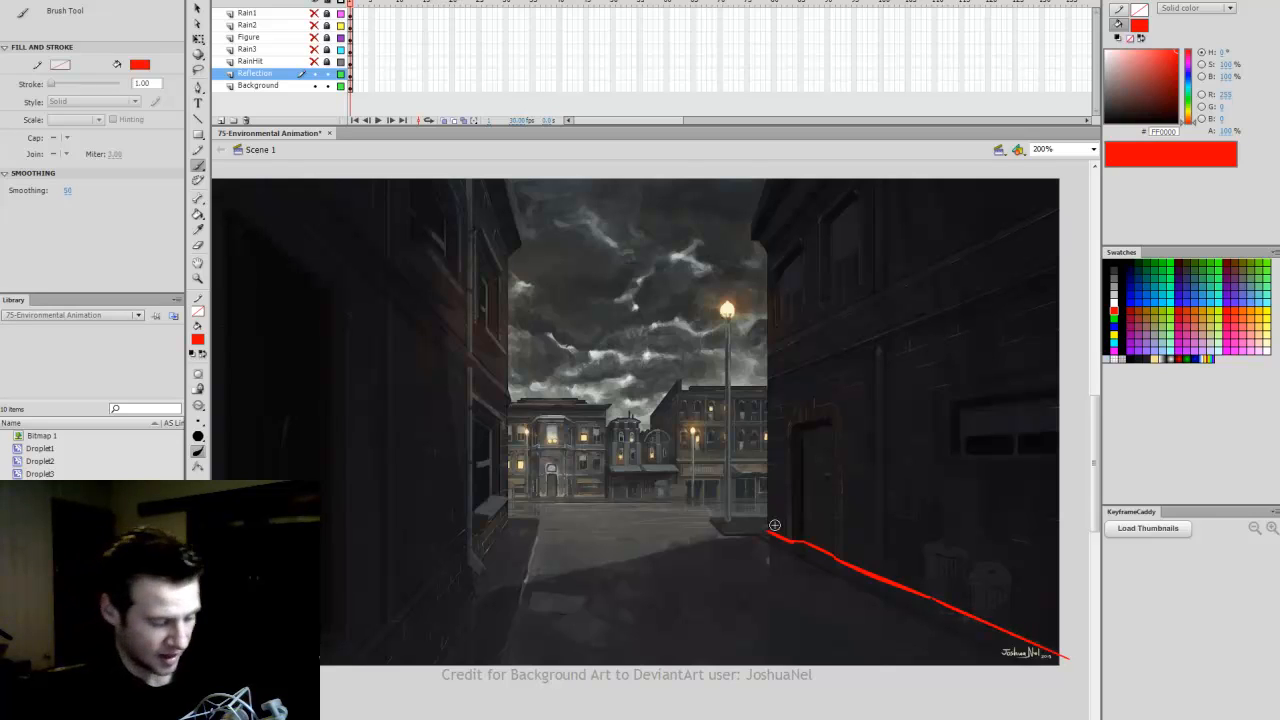
drag(767, 648, 767, 695)
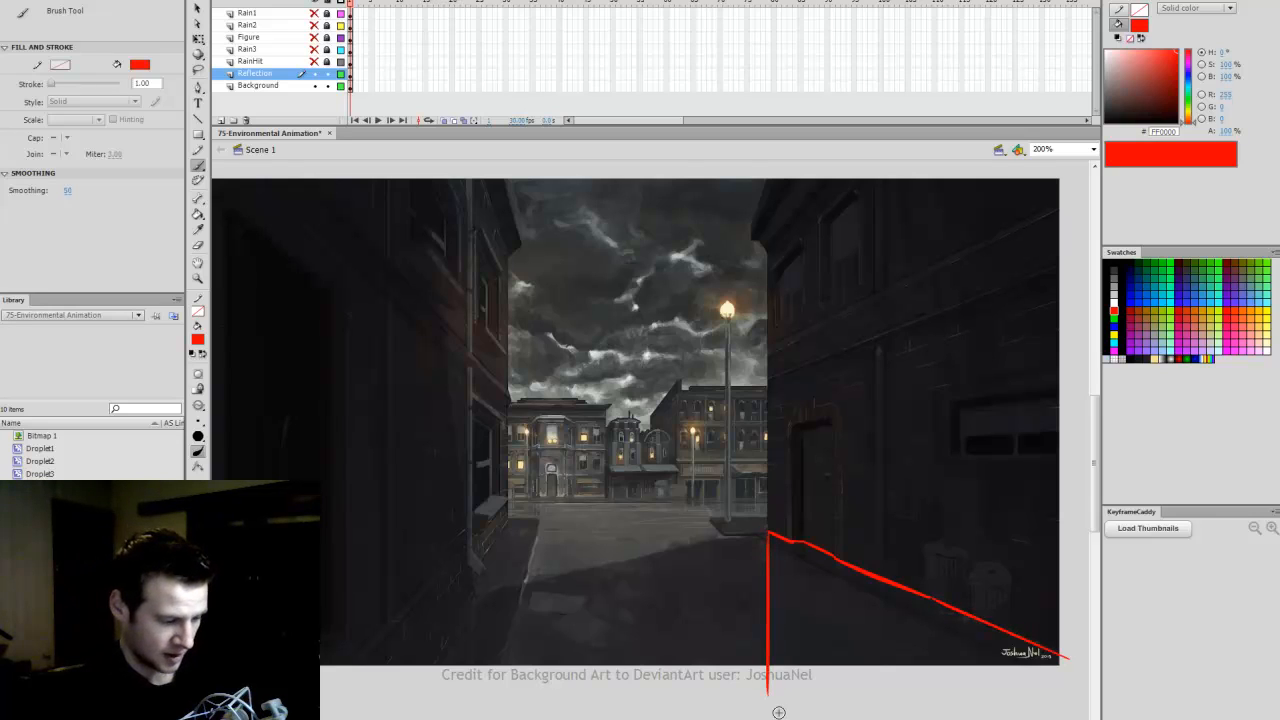
key(ctrl+z)
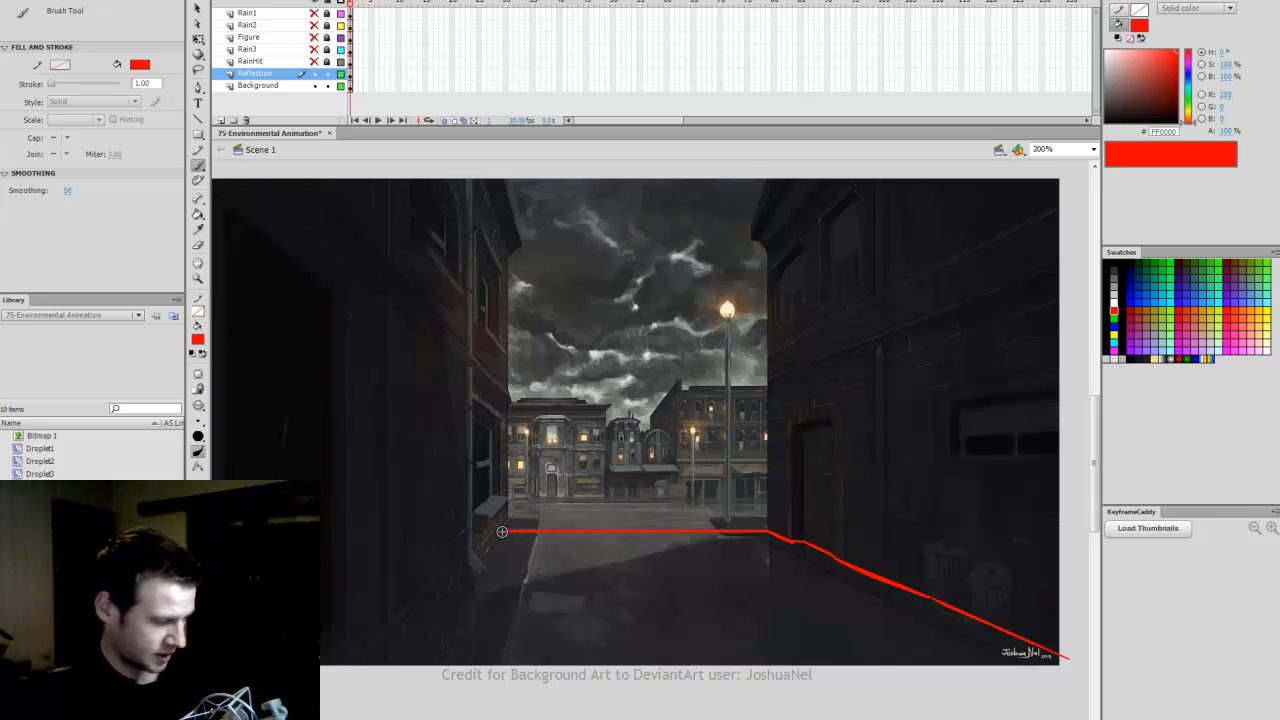
mouse_move(482, 583)
mouse_down()
mouse_move(437, 690)
mouse_move(906, 700)
mouse_move(1051, 692)
mouse_move(1066, 656)
mouse_up()
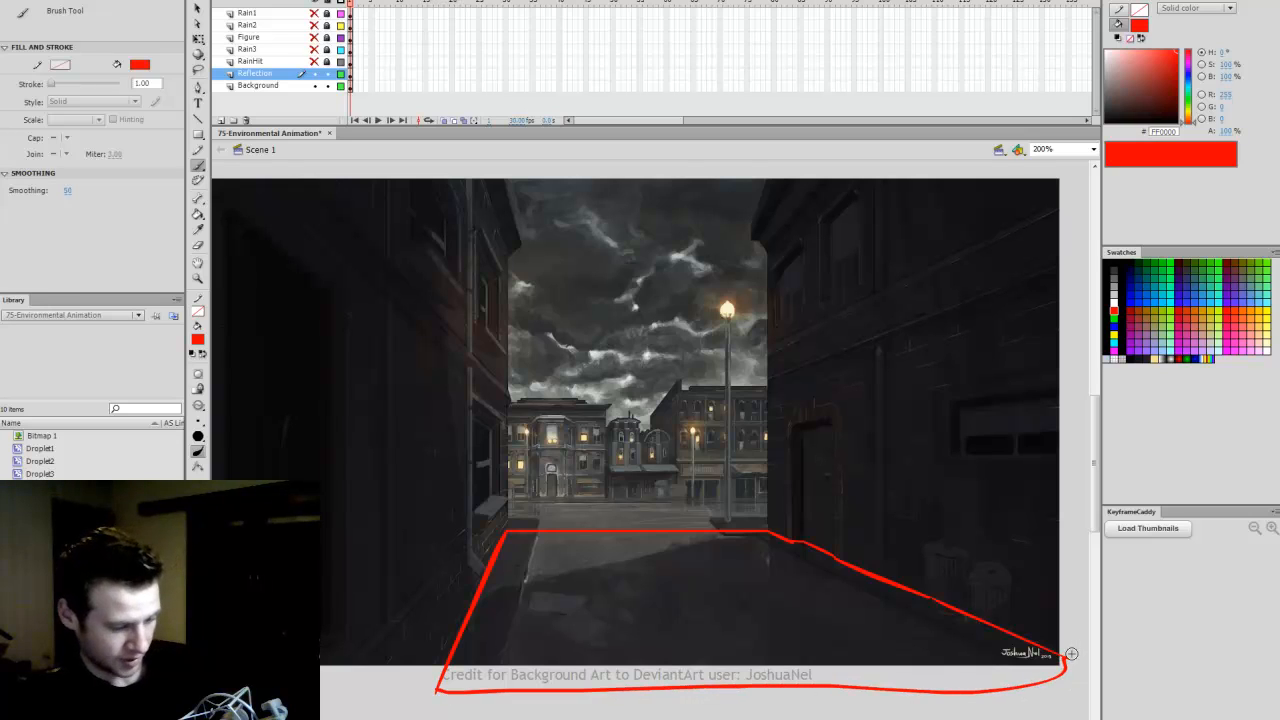
key(k)
click(1028, 676)
Step: Convert the red ground shape to a Movie Clip symbol named "Reflection"
key(q)
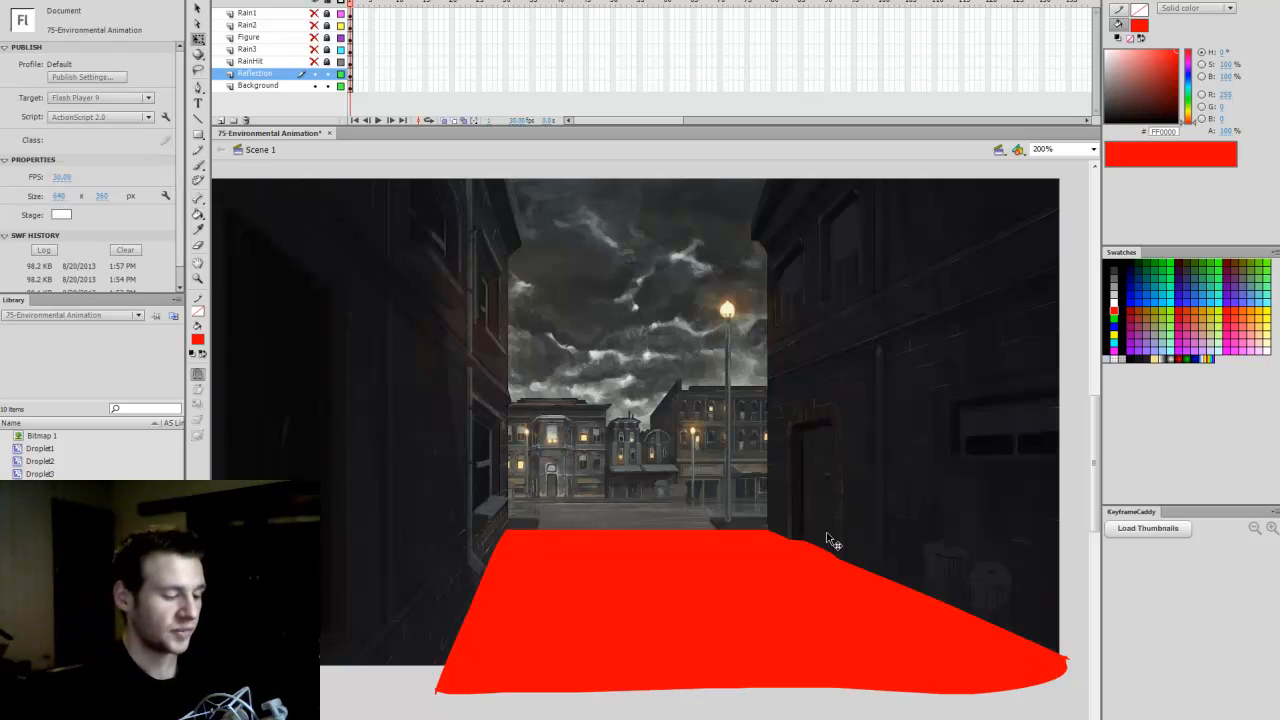
click(762, 572)
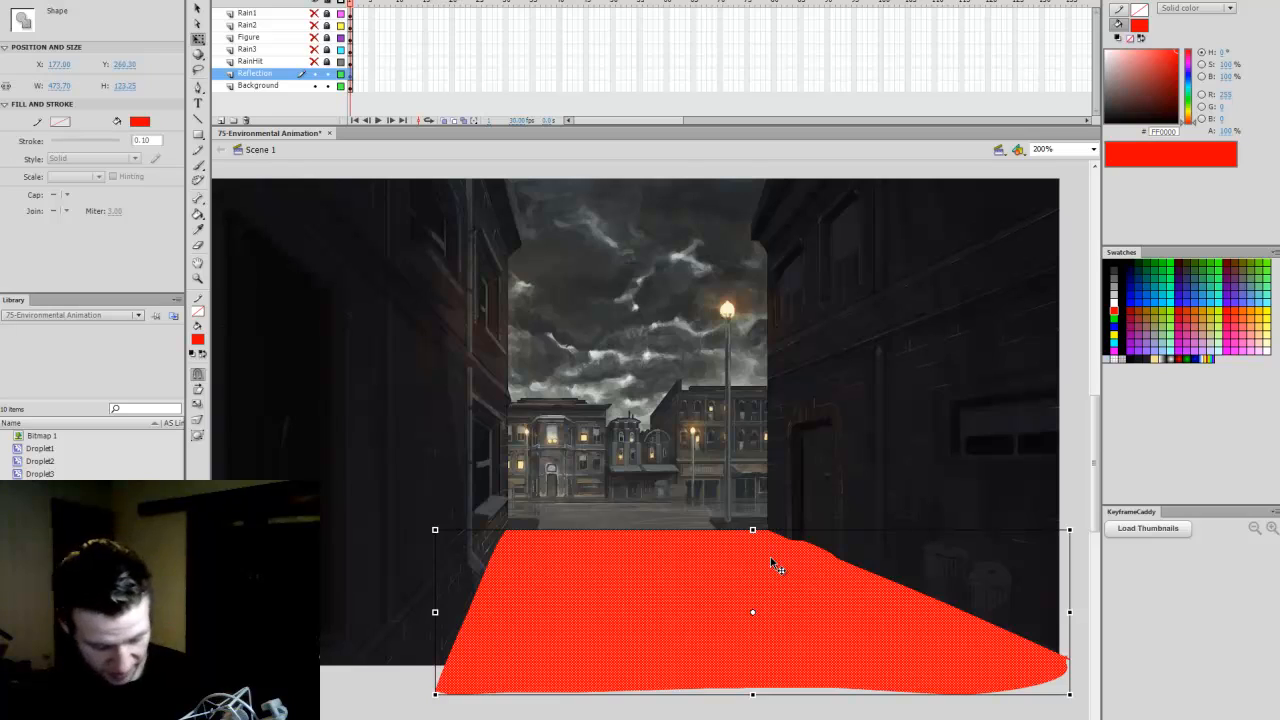
key(F8)
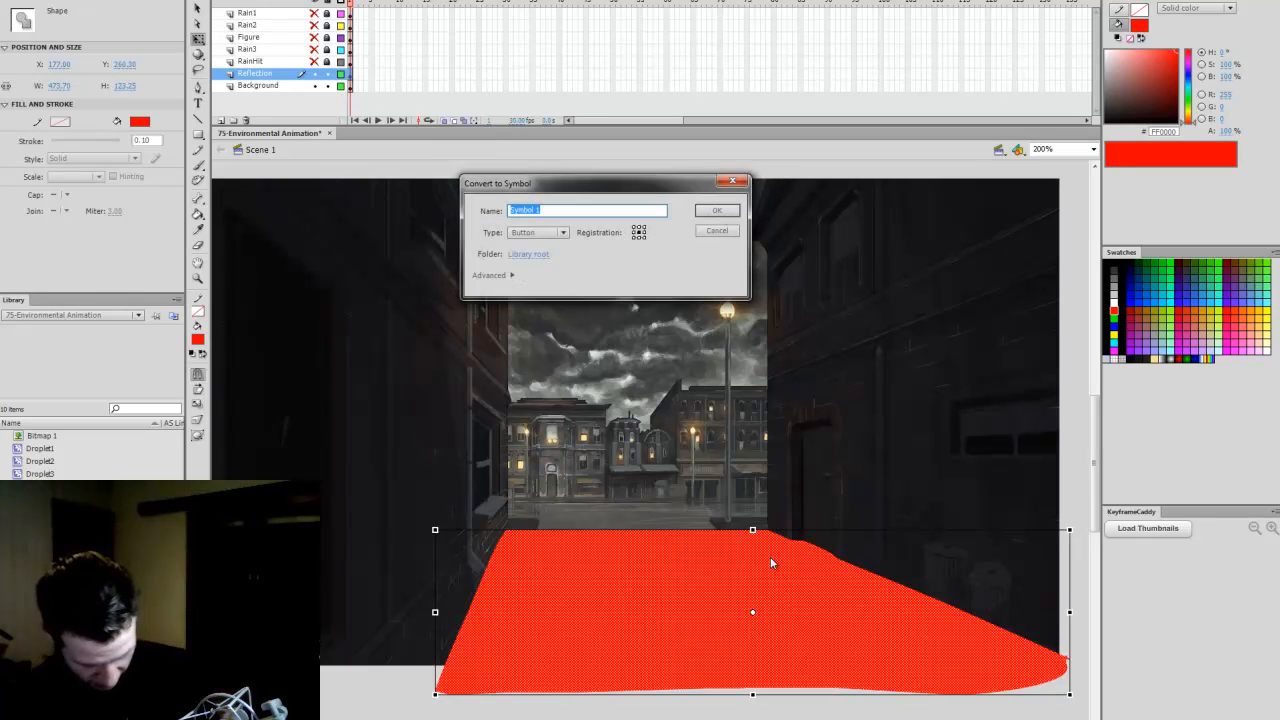
text(Reflection)
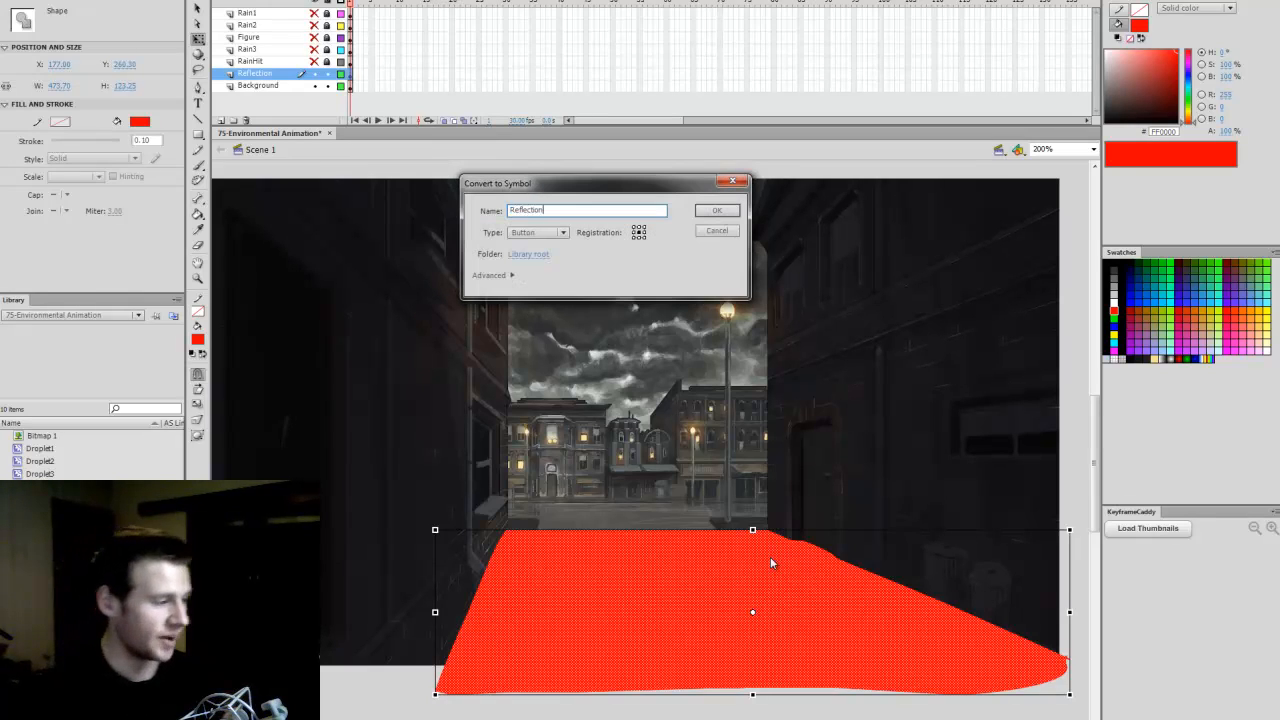
click(537, 232)
click(535, 246)
click(717, 210)
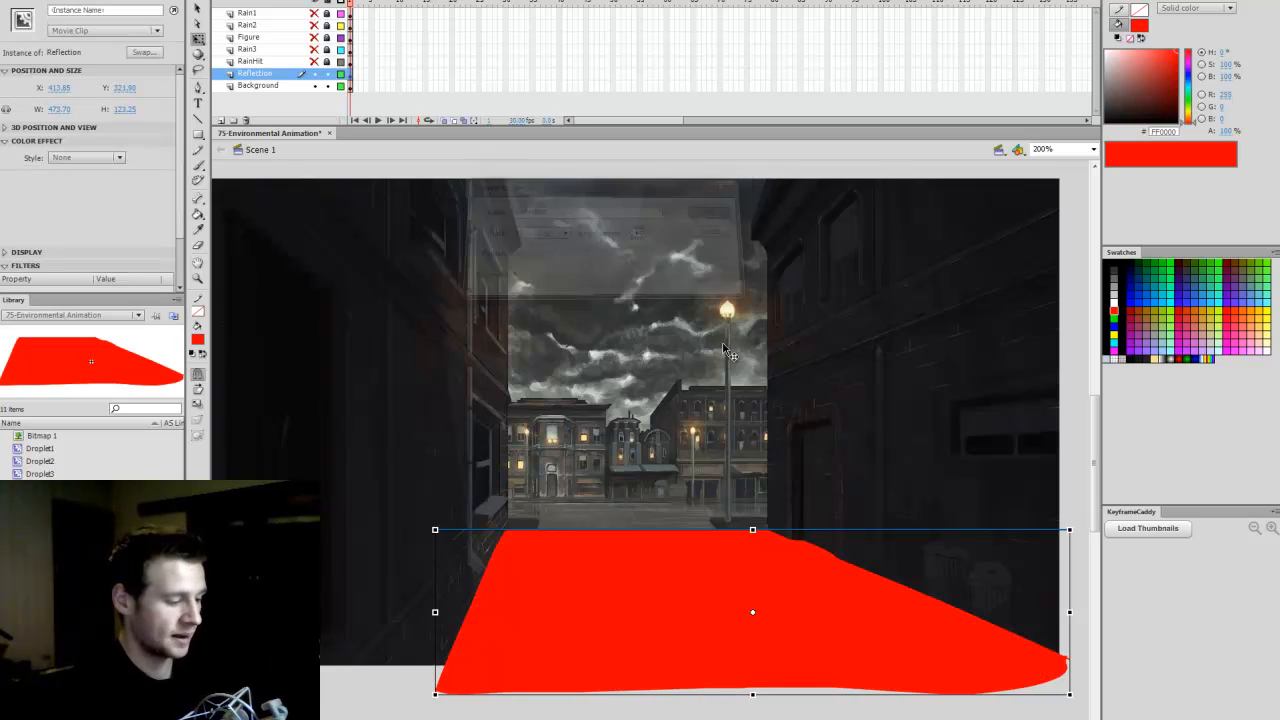
Step: Copy the contents of the Background layer and paste them on a new layer inside the Reflection symbol
click(700, 478)
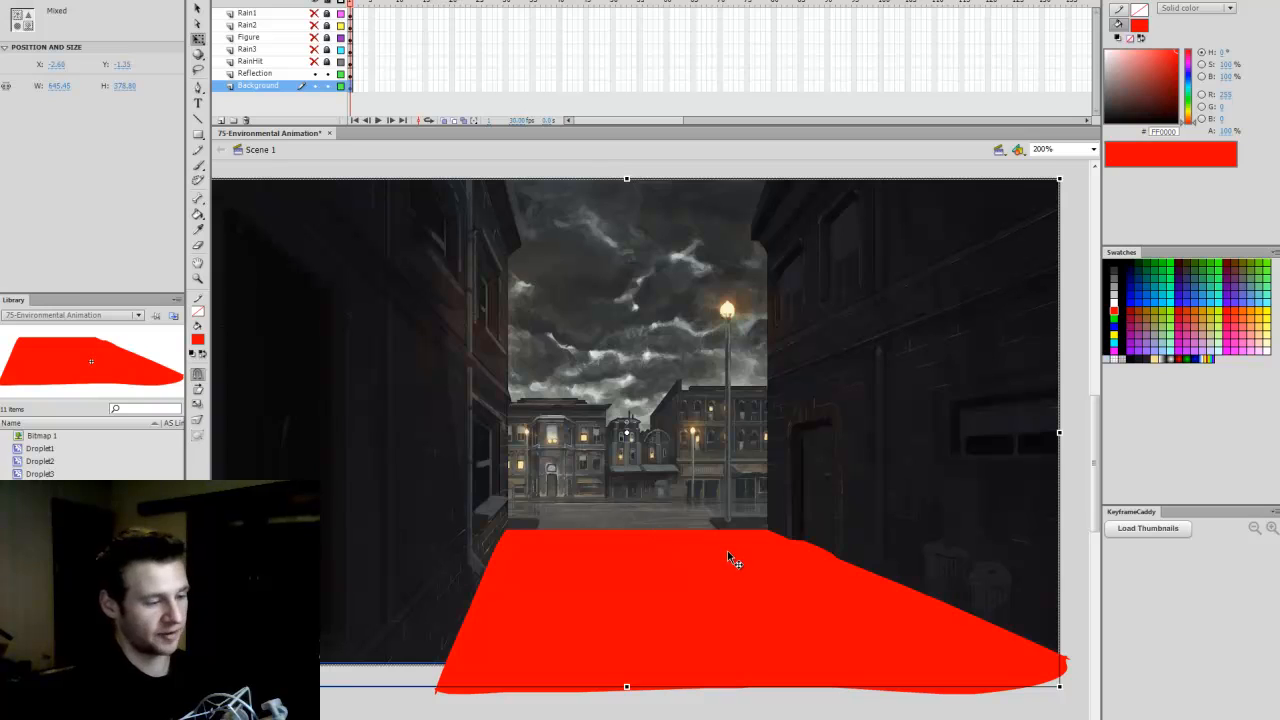
click(820, 592)
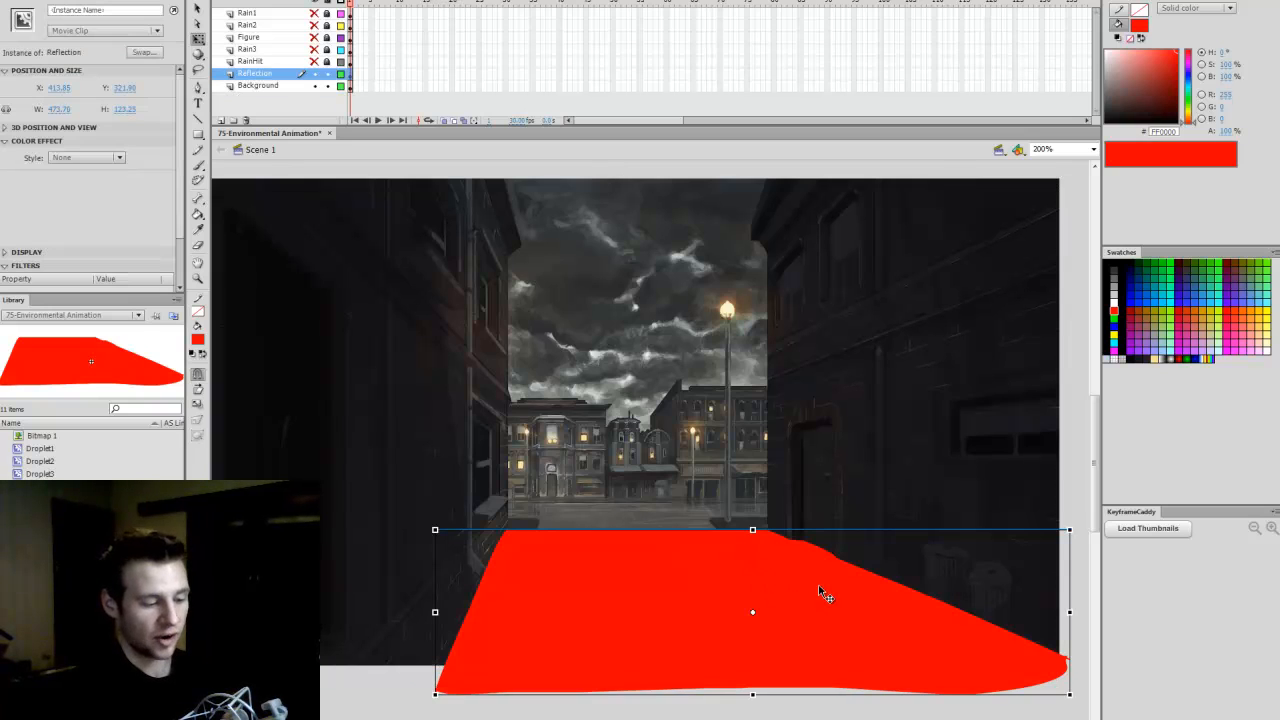
double_click(820, 594)
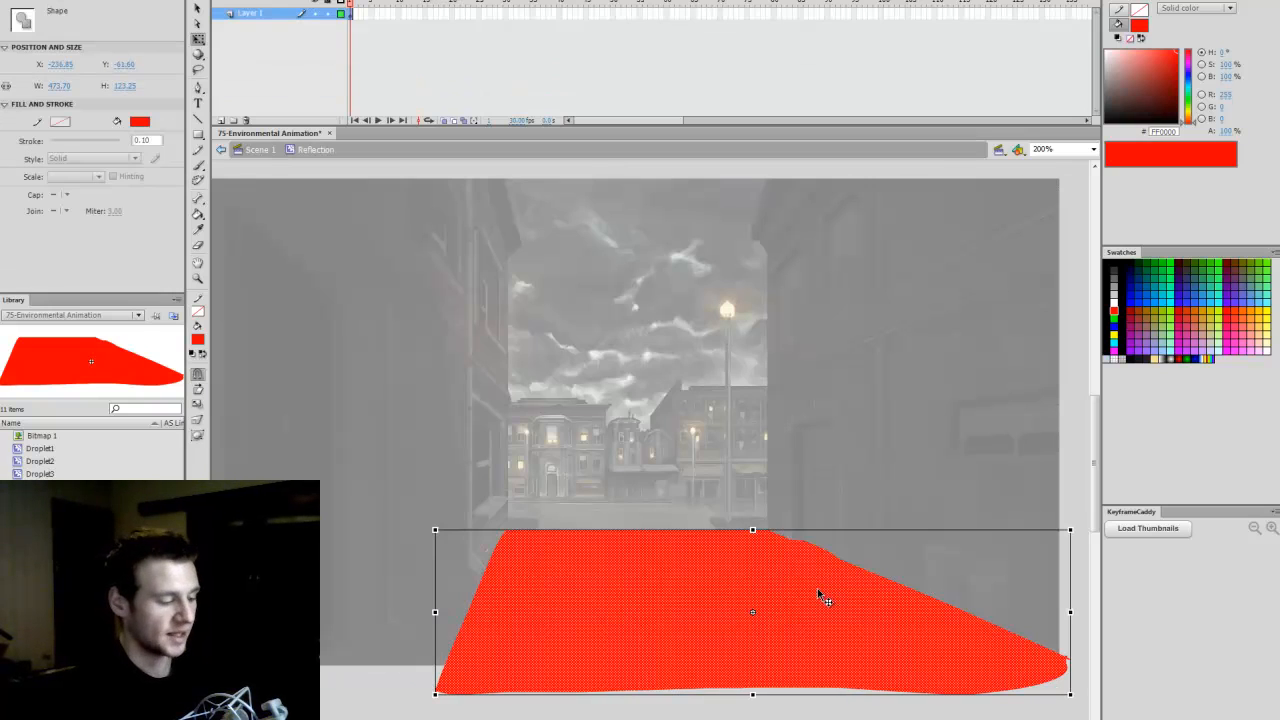
click(221, 120)
key(ctrl+v)
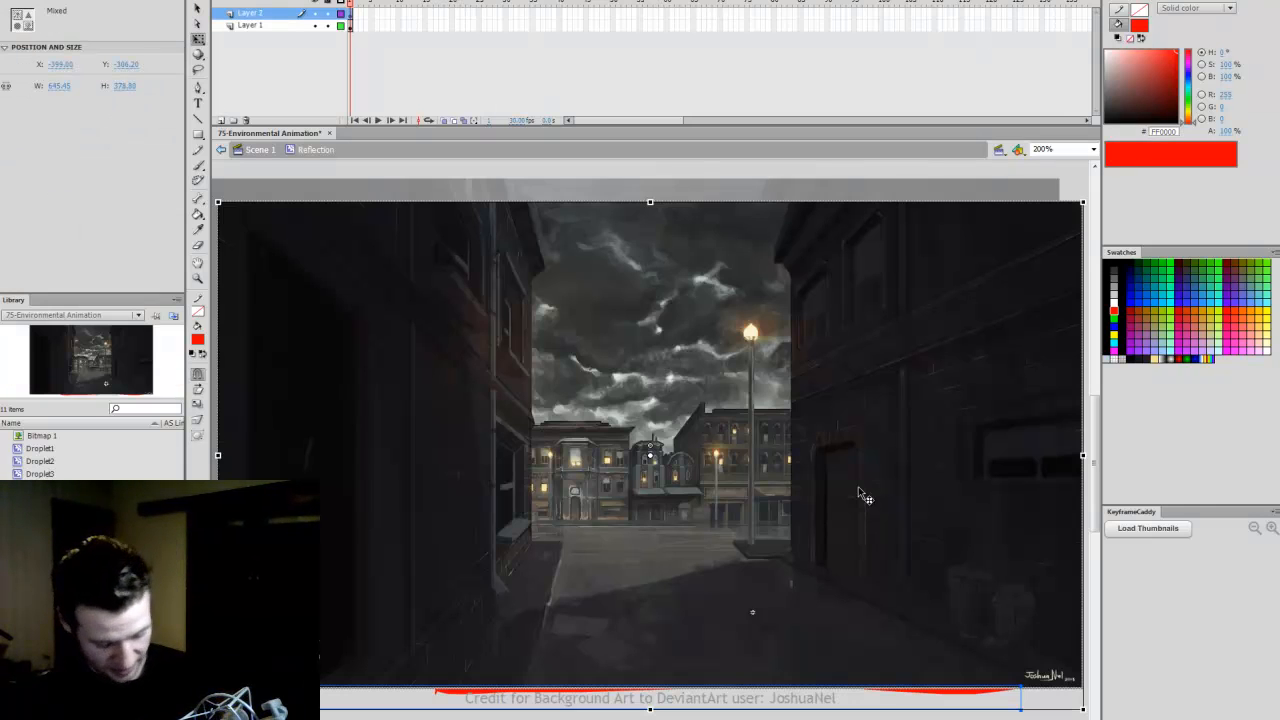
Step: Convert the pasted background art to a Movie Clip symbol named "Background"
key(F8)
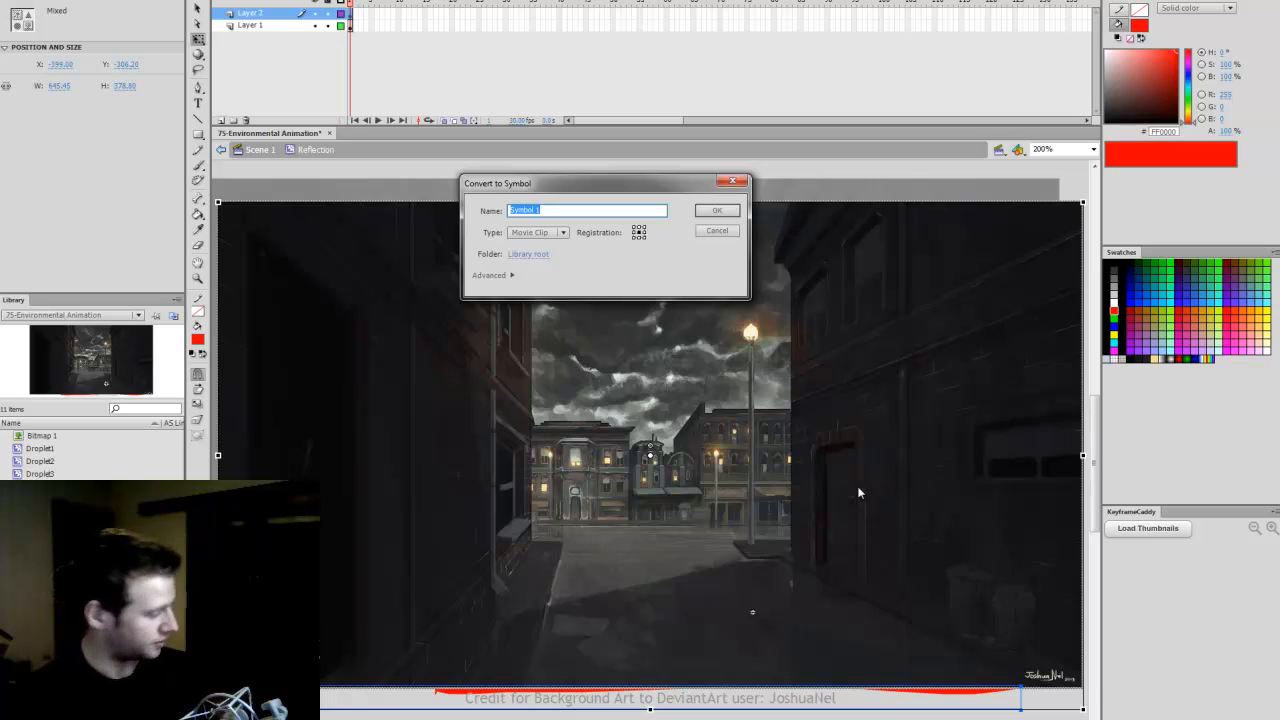
text(Background)
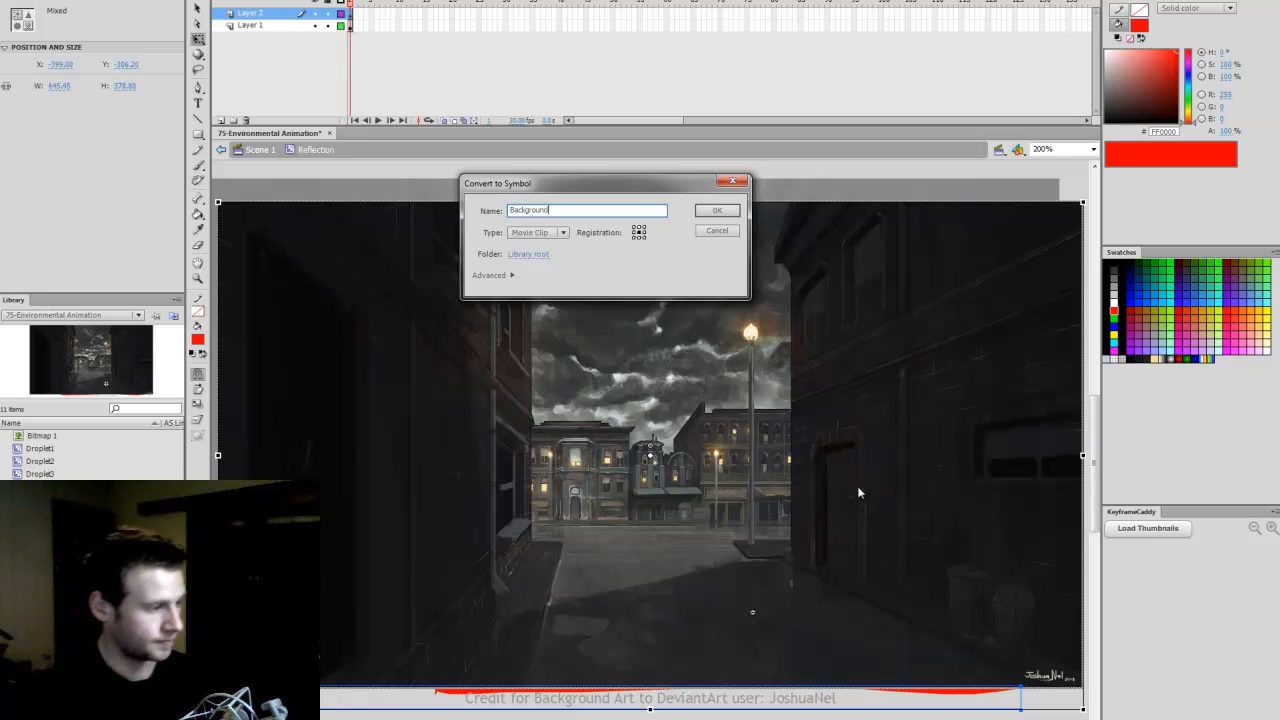
key(Return)
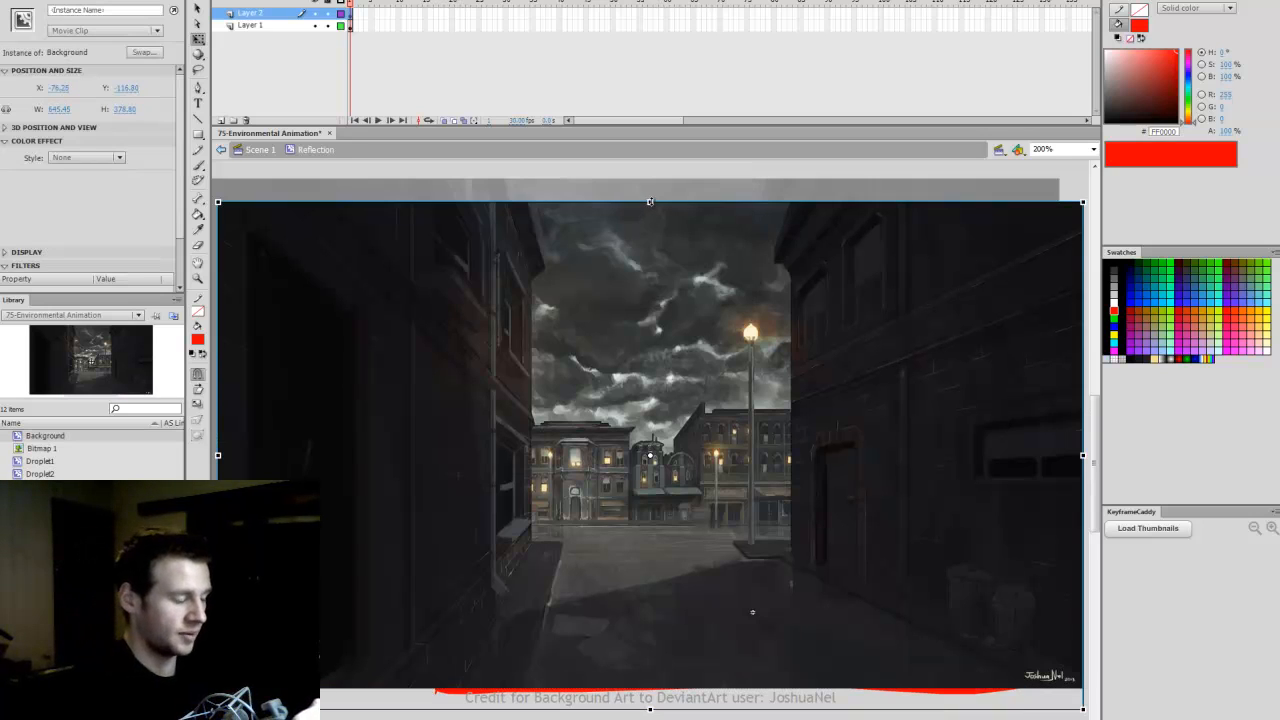
Step: Flip the Background clip upside down, squash it to about 273 px high and position it on a layer beneath the red shape
drag(655, 290, 651, 638)
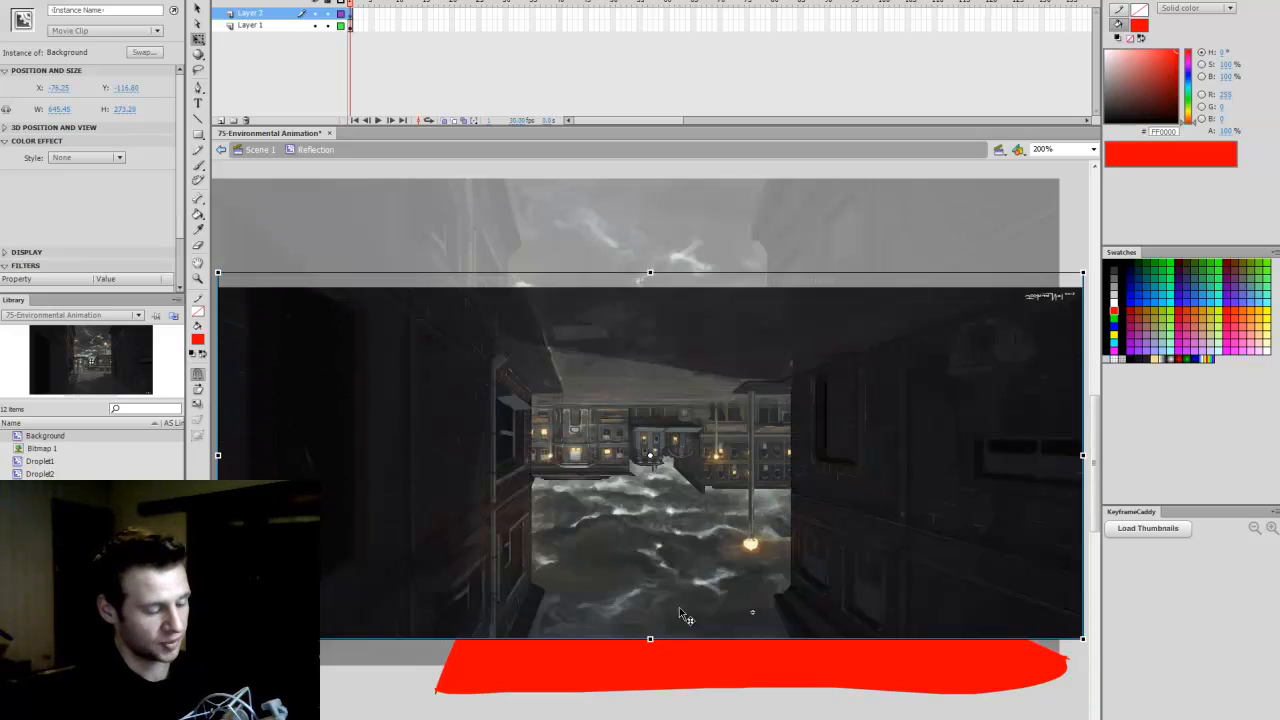
drag(866, 603, 842, 523)
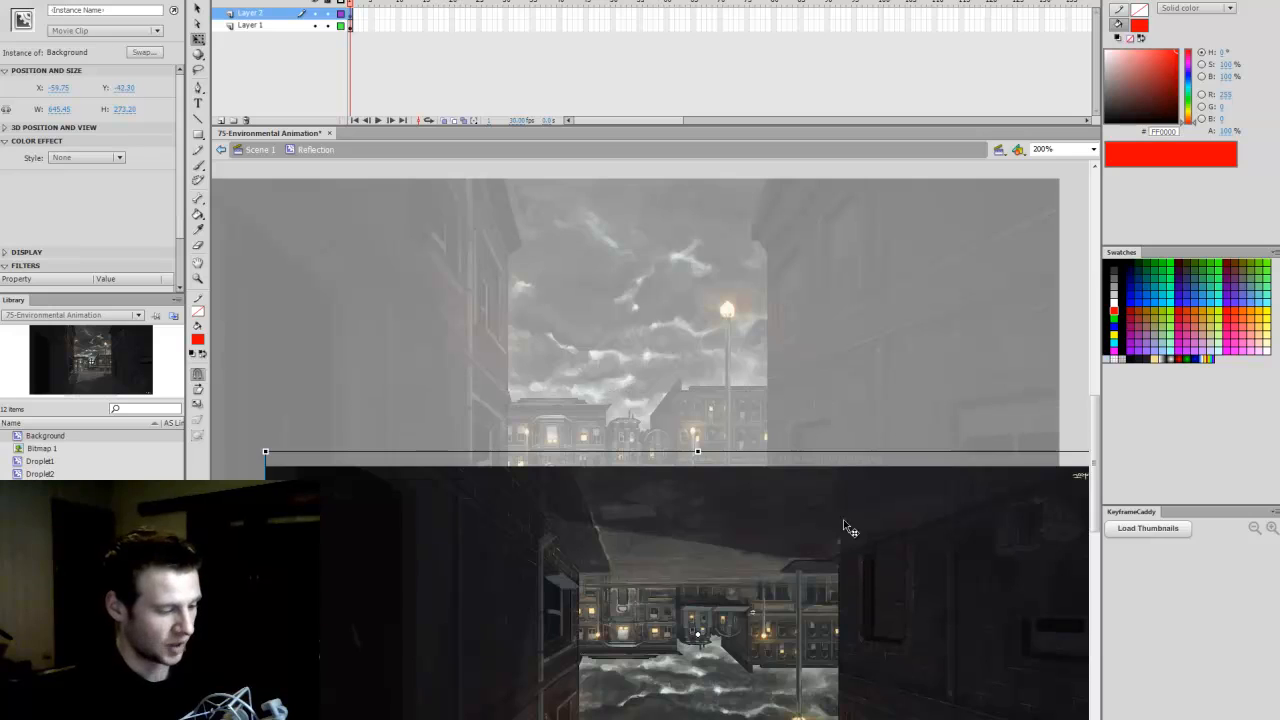
drag(292, 28, 281, 2)
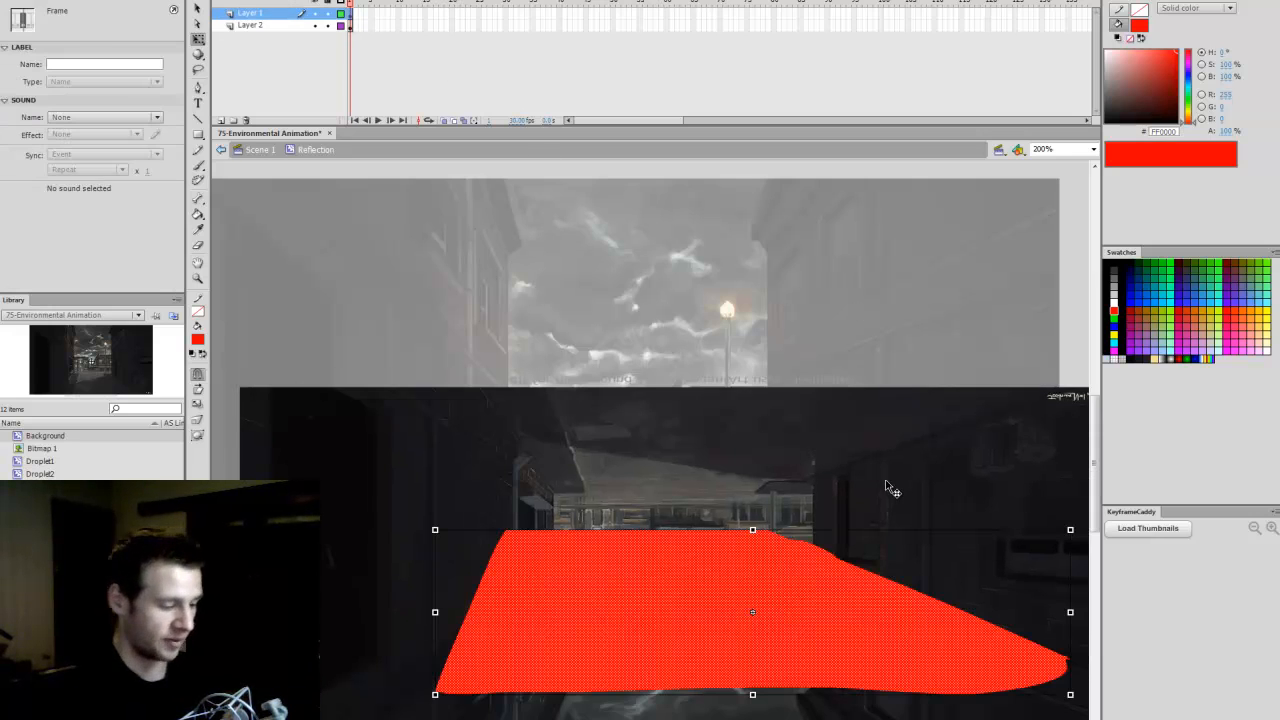
drag(886, 484, 869, 515)
drag(858, 471, 864, 479)
Step: Turn the red shape's layer, Layer 1, into a mask over the flipped background on Layer 2
right_click(281, 14)
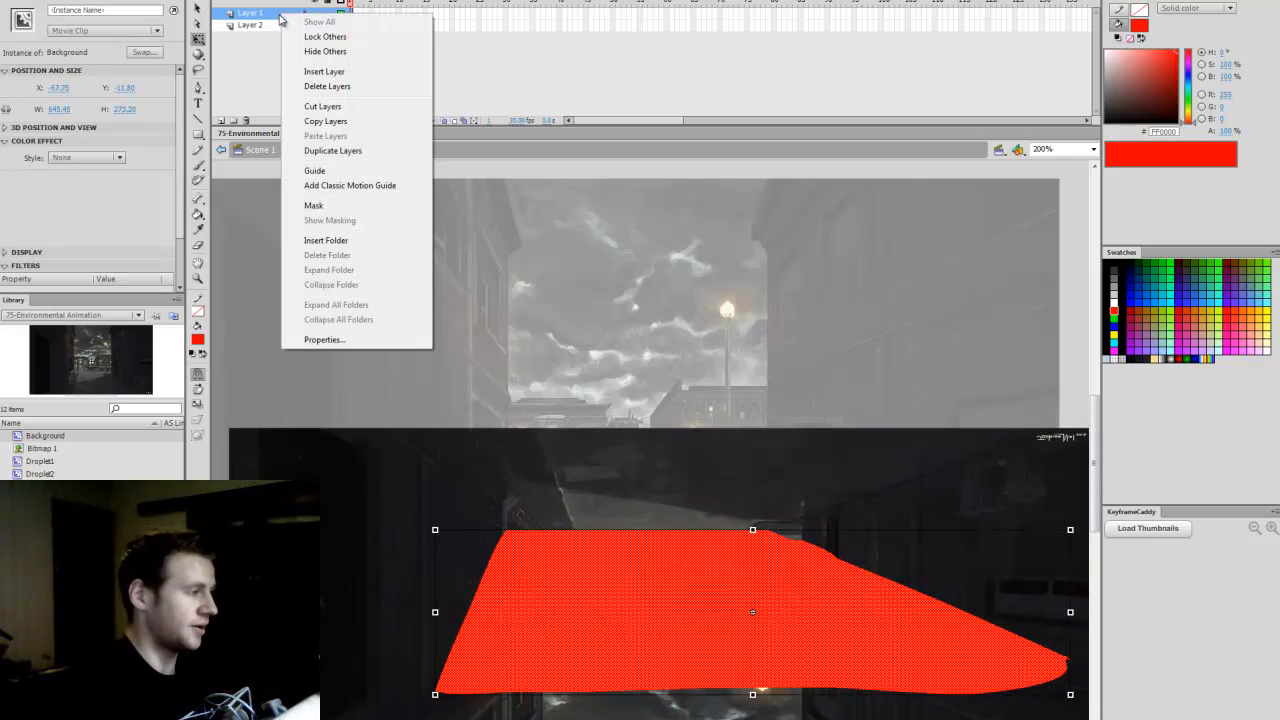
click(332, 208)
scroll(1026, 492, down, 1)
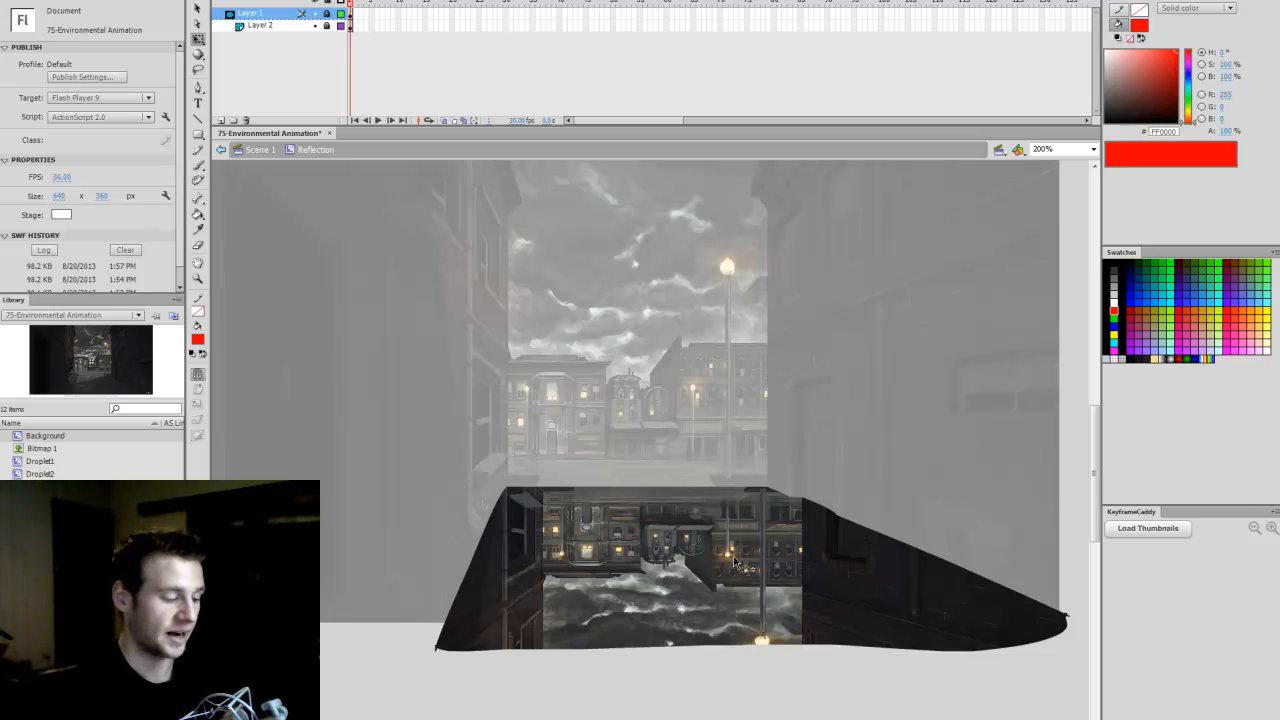
Step: Unlock Layer 2 and shift the flipped Background clip left so its buildings line up with the alley opening
click(327, 25)
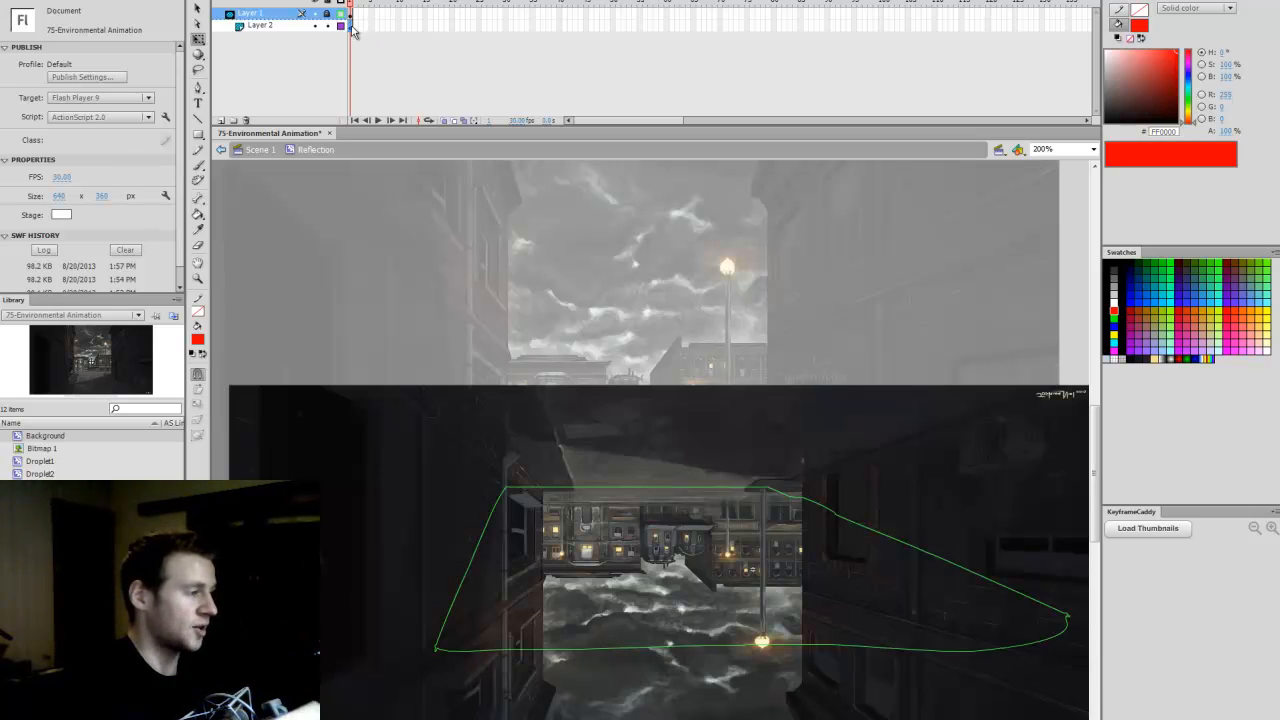
click(351, 25)
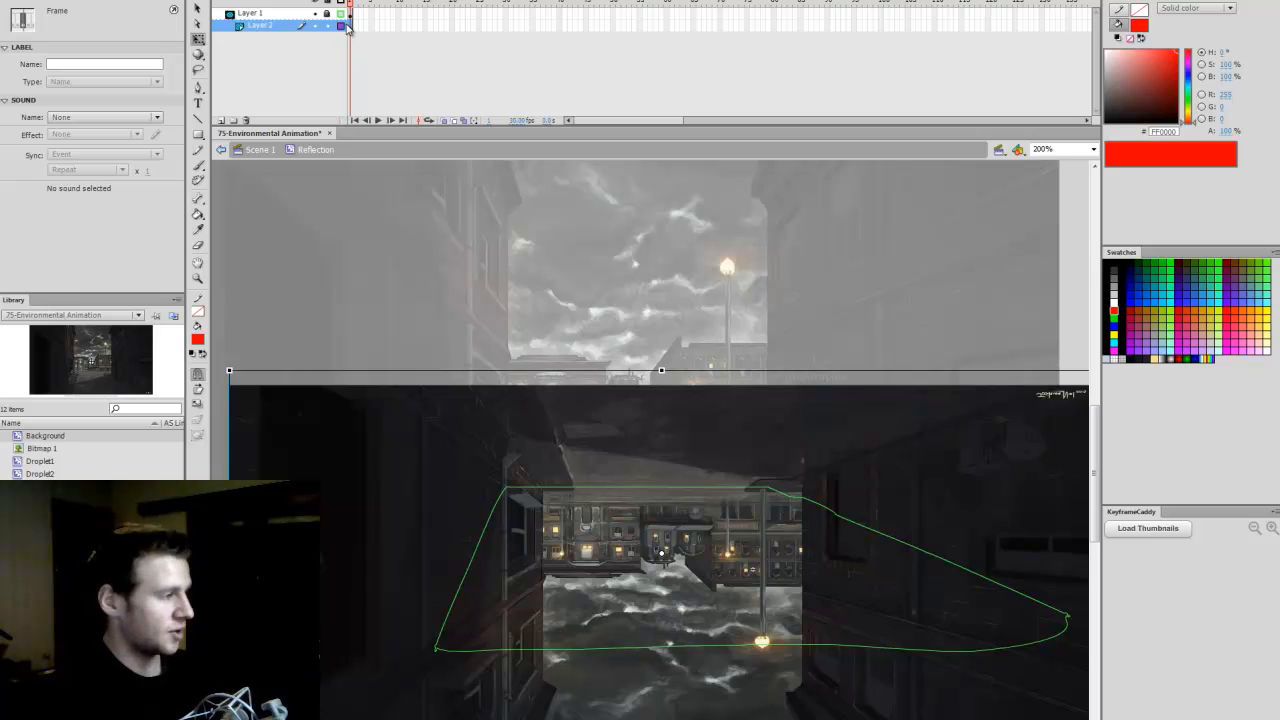
drag(932, 478, 904, 491)
drag(969, 531, 962, 523)
Step: Inside the Background symbol, remove the extra object along the flipped artwork's upper edge, and return to the Reflection symbol
double_click(966, 523)
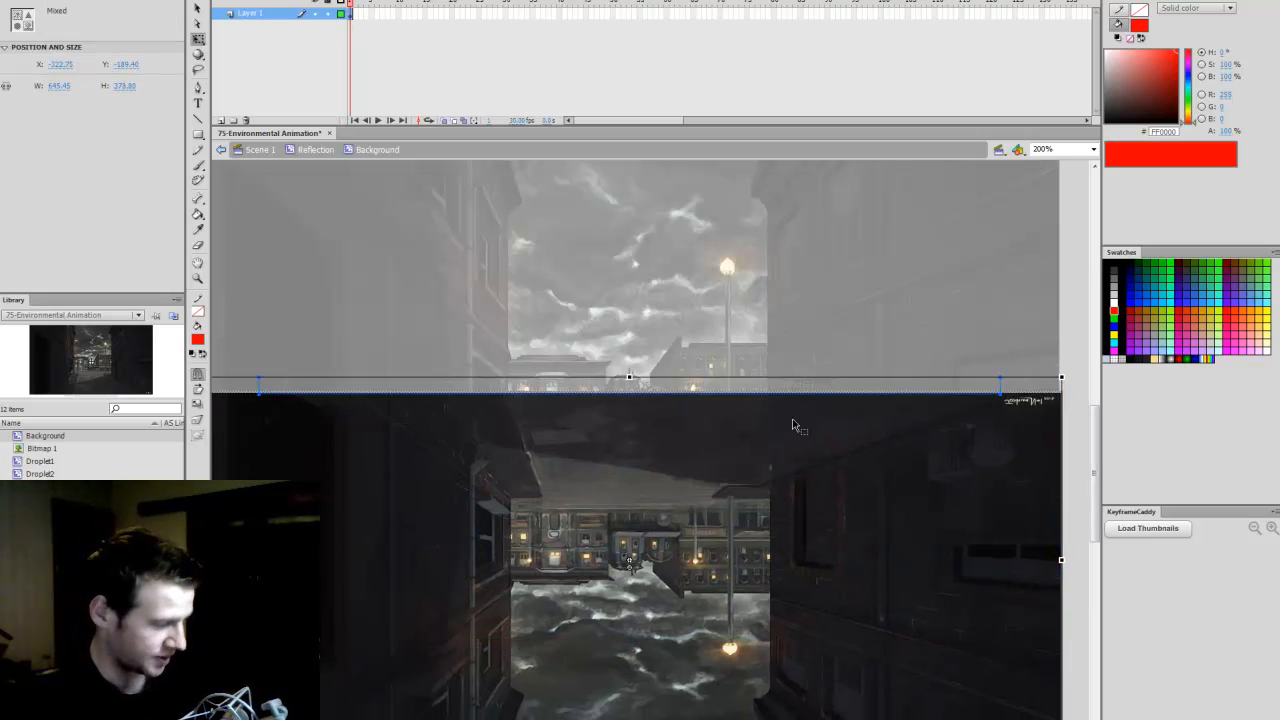
click(223, 149)
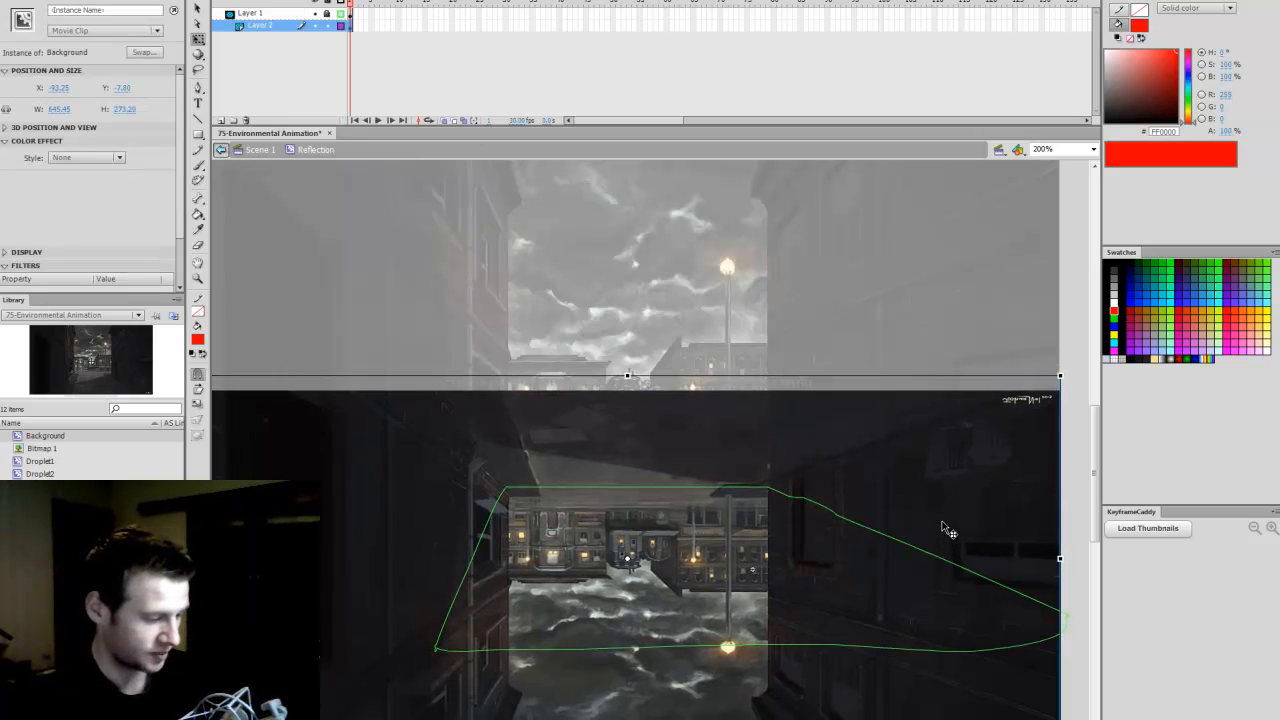
double_click(908, 486)
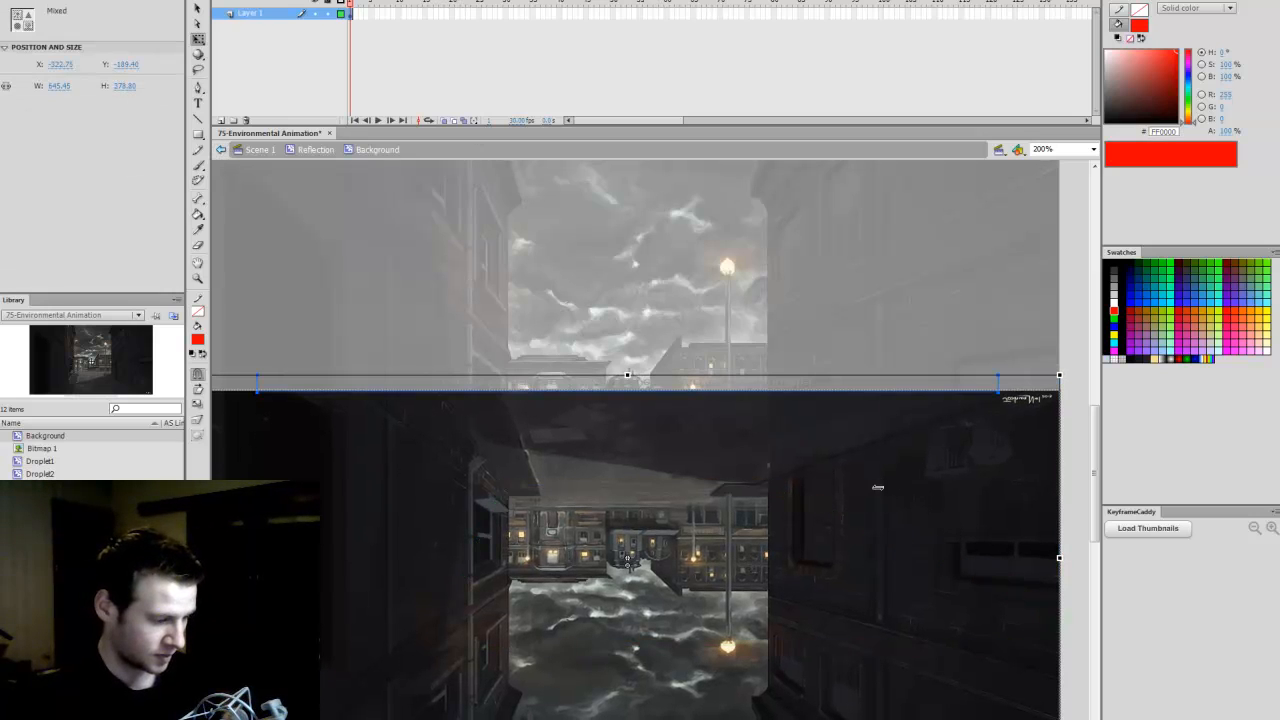
click(937, 327)
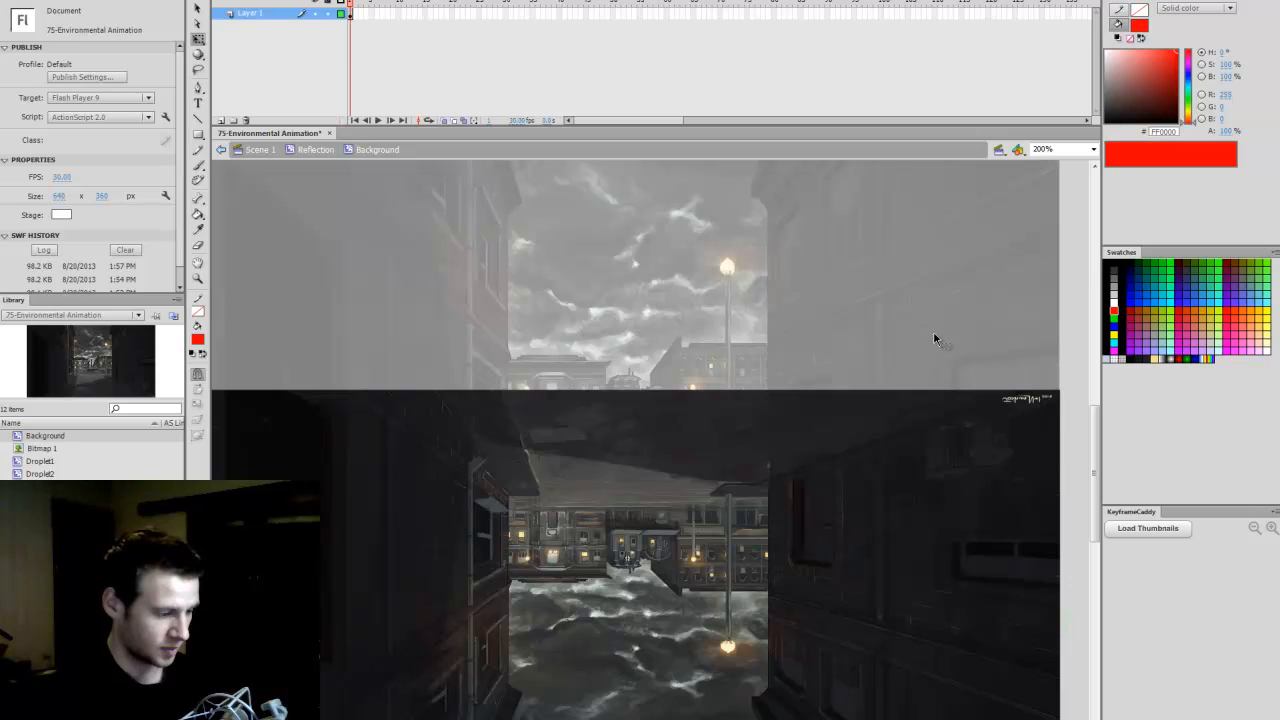
double_click(920, 487)
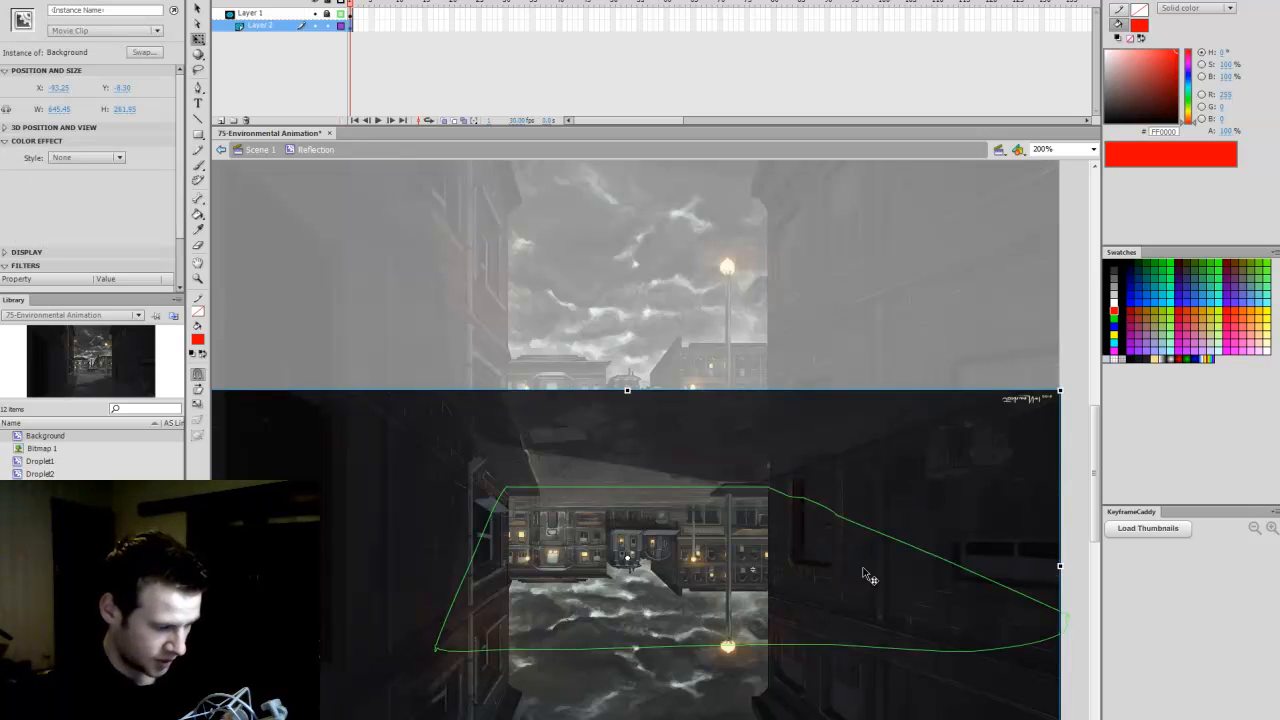
Step: Nudge the flipped Background clip slightly up and left, and lock Layer 2 to preview the masked reflection
key(Up)
key(Up)
key(Left)
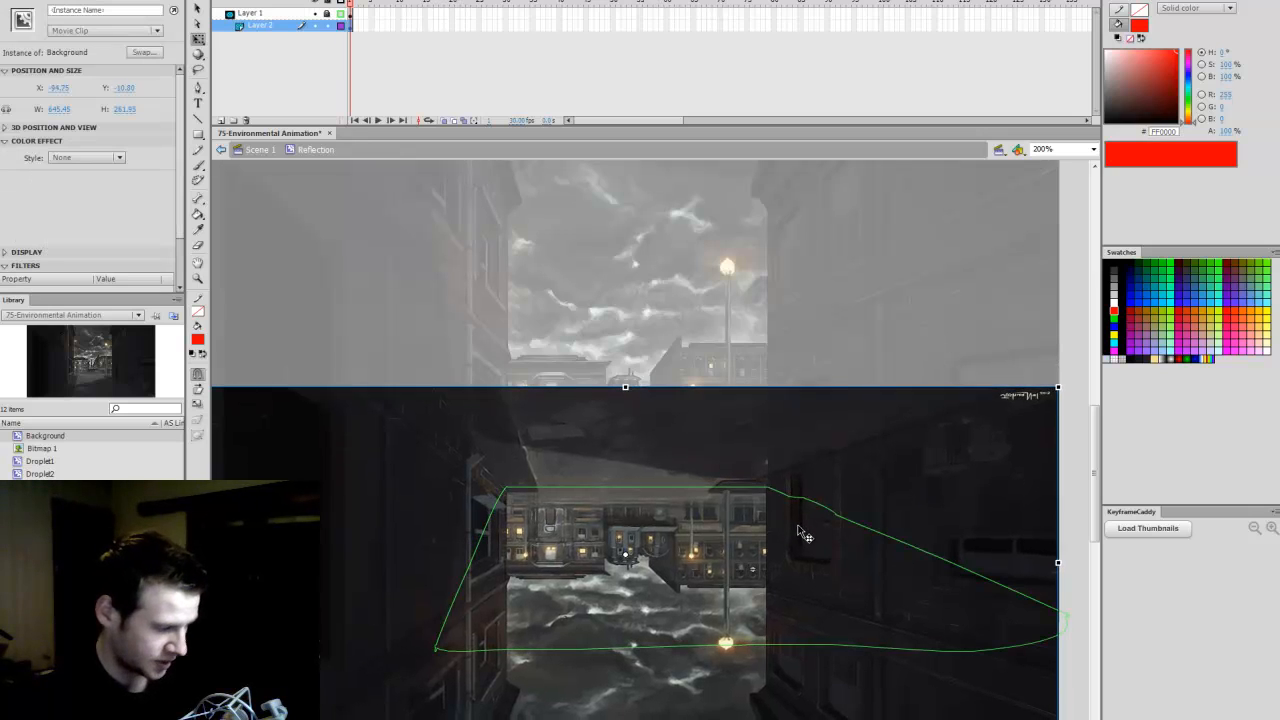
key(Up)
key(Up)
key(Left)
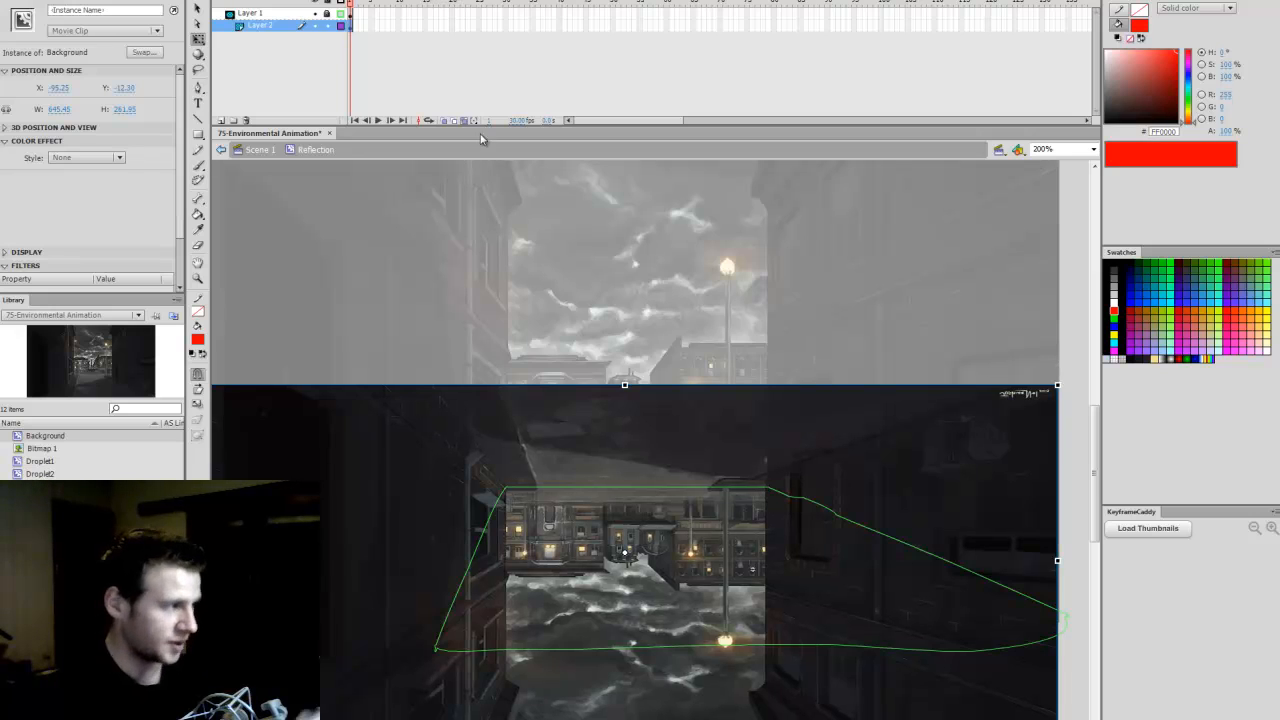
click(327, 25)
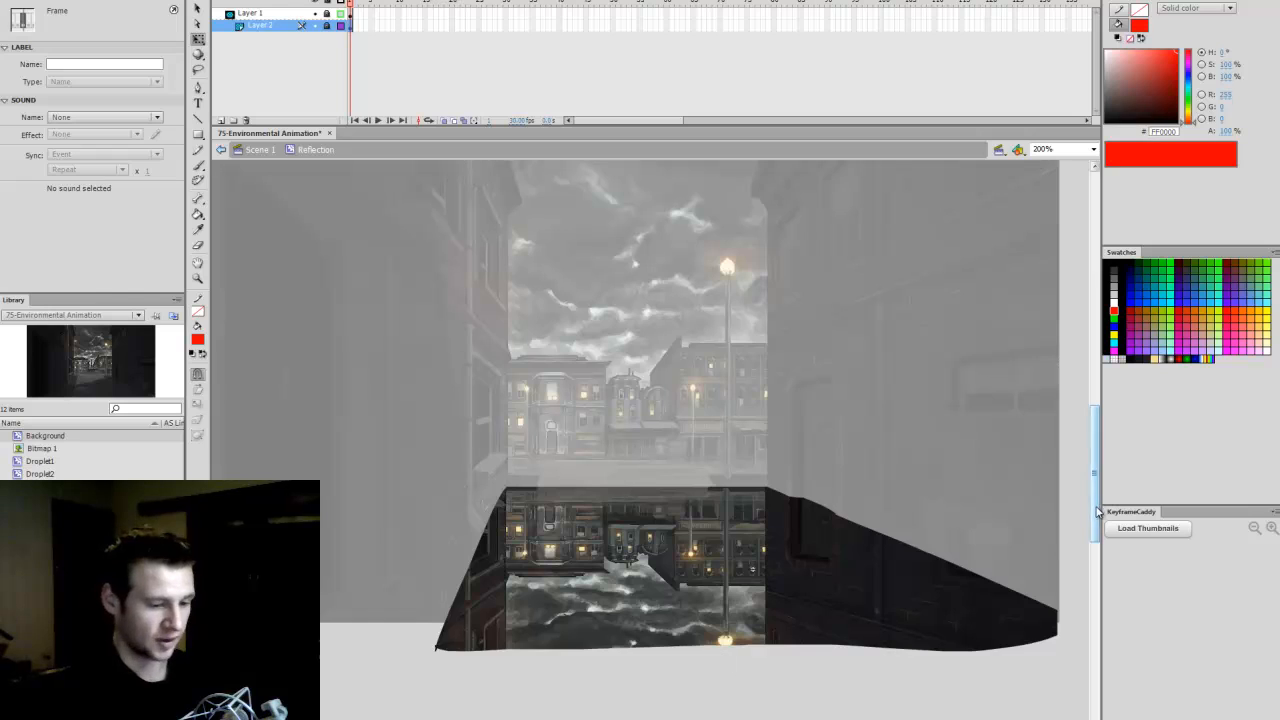
scroll(740, 600, down, 2)
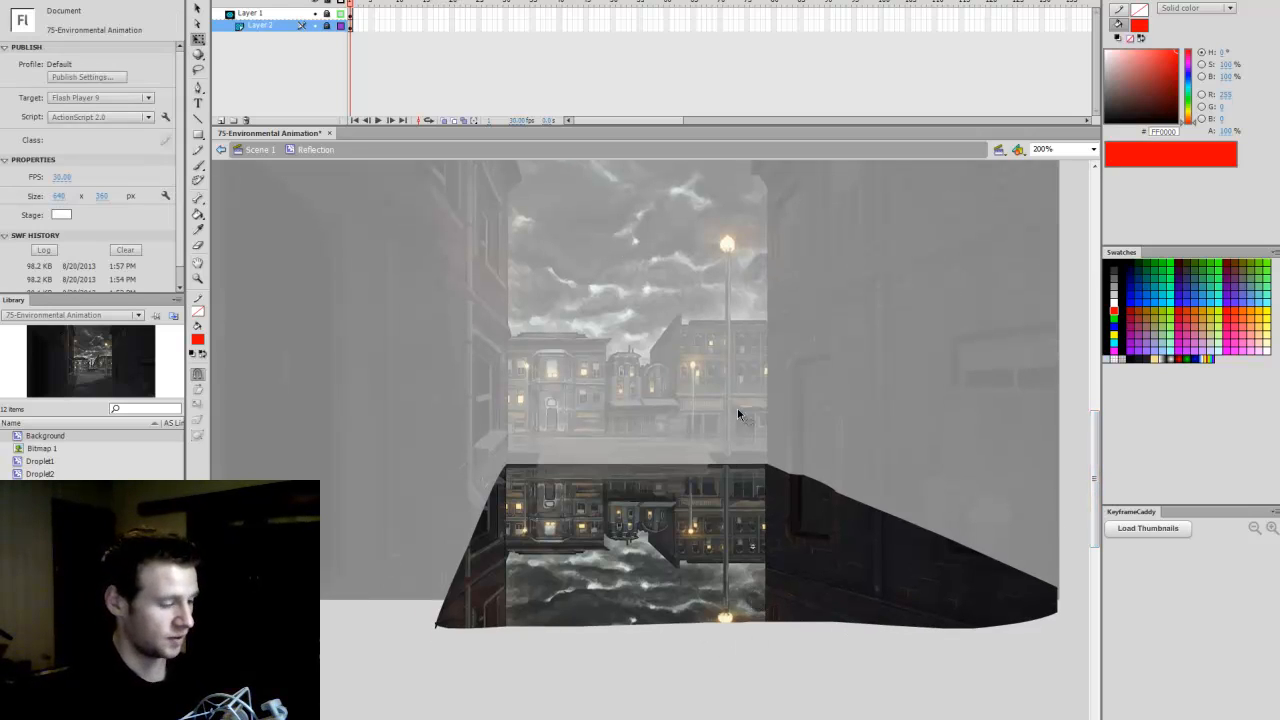
Step: Squash the flipped Background clip on Layer 2 to about 229 px high and nudge it up against the ground's far edge
click(327, 25)
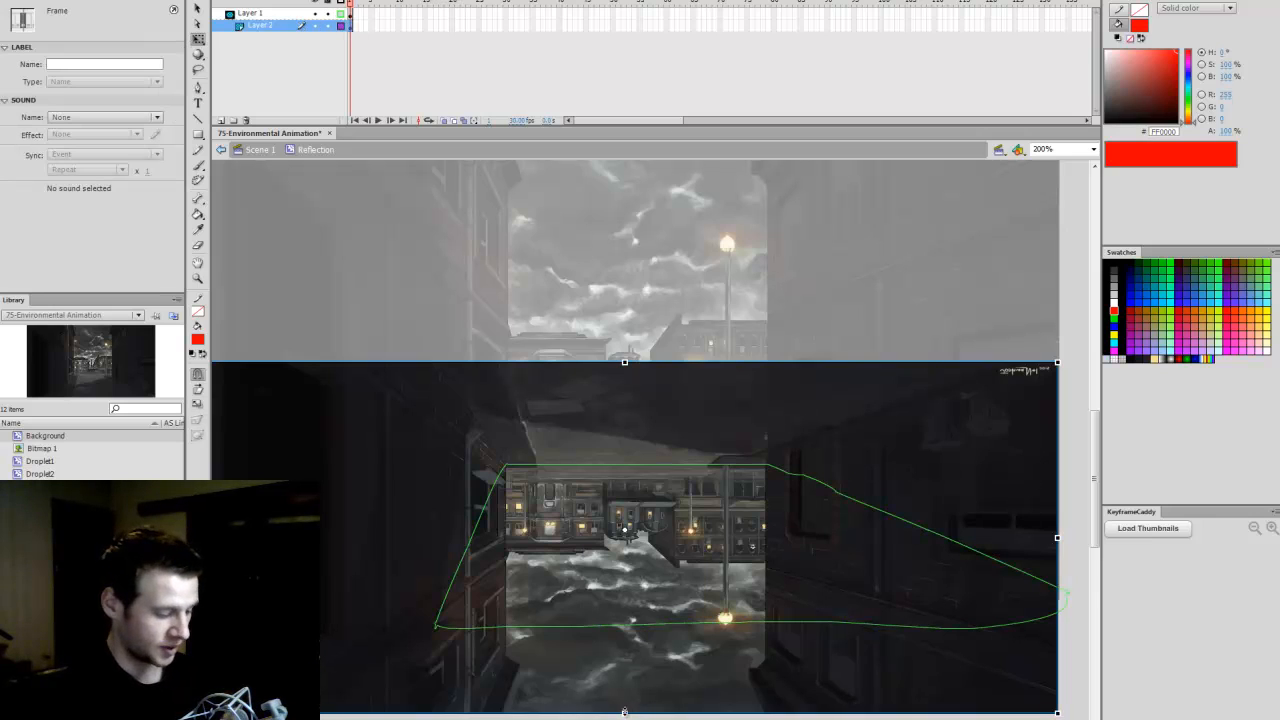
drag(624, 711, 628, 690)
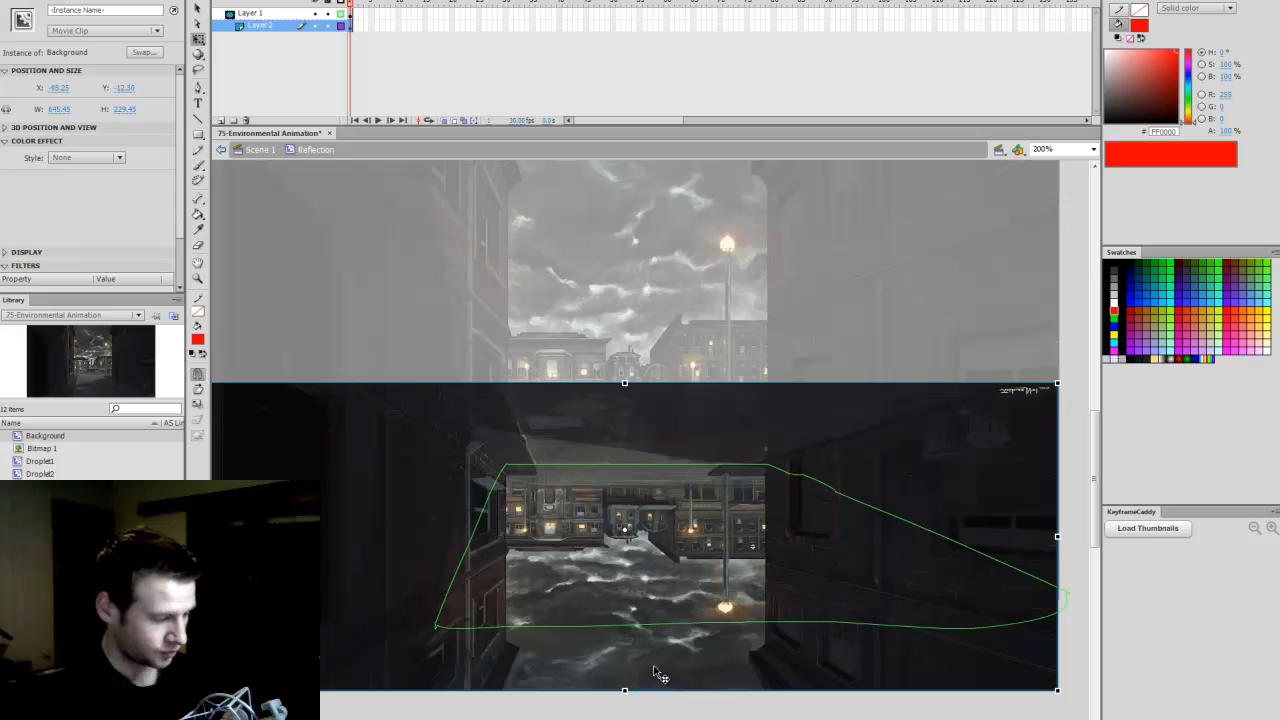
key(Up)
key(Up)
key(Up)
key(Up)
key(Up)
key(Up)
key(Up)
key(Up)
key(Up)
key(Up)
key(Up)
key(Up)
key(Up)
key(Up)
key(Up)
key(Up)
key(Up)
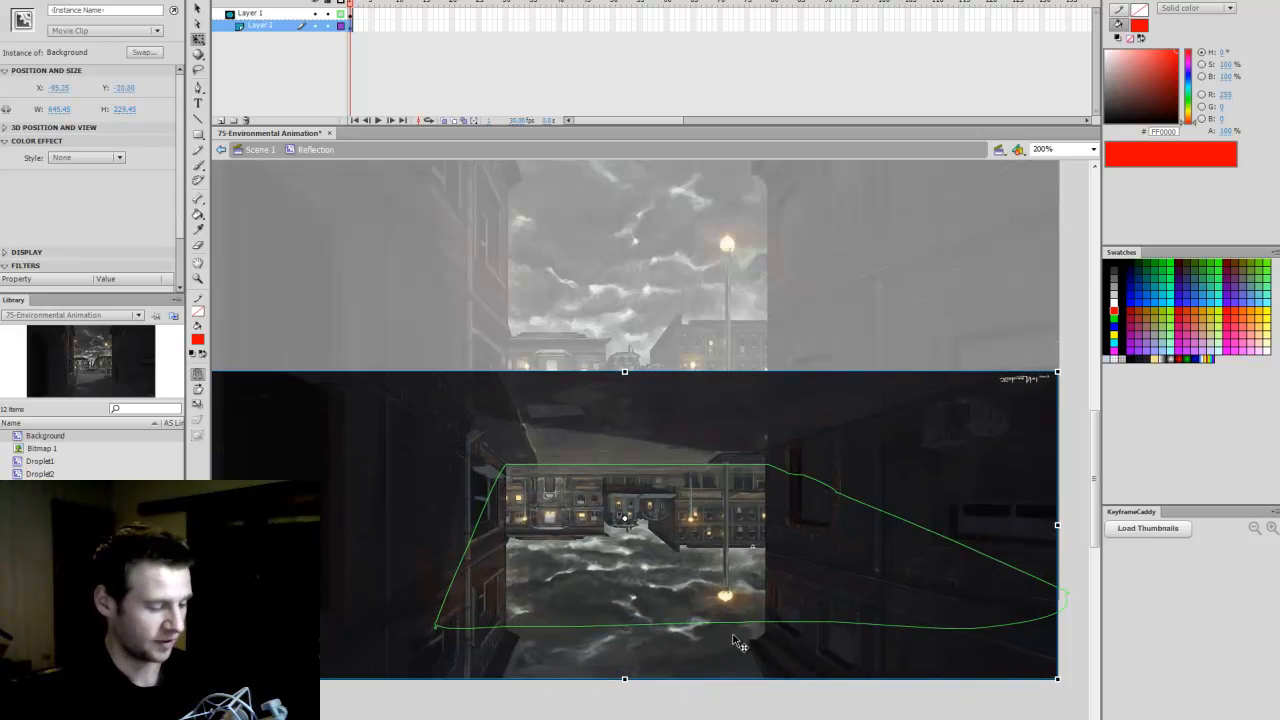
Step: Break the flipped artwork inside the Background symbol apart into an editable shape and check it in outline view
double_click(780, 652)
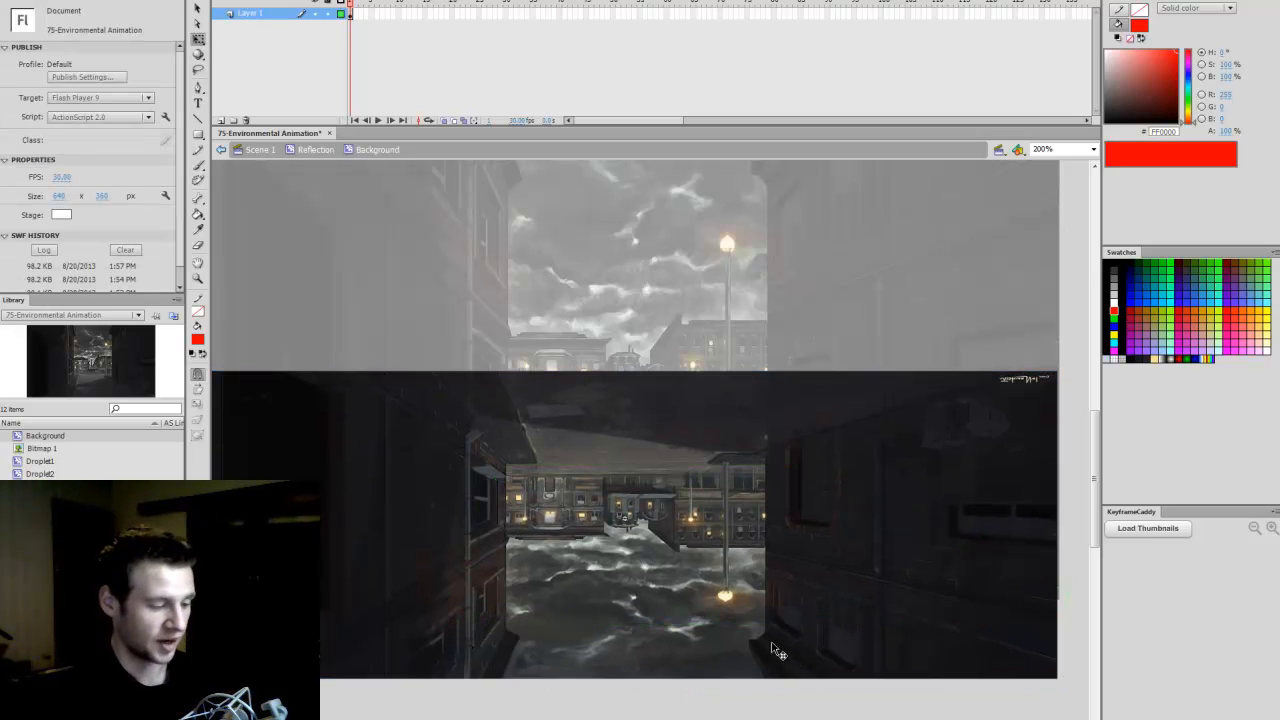
right_click(772, 448)
click(836, 284)
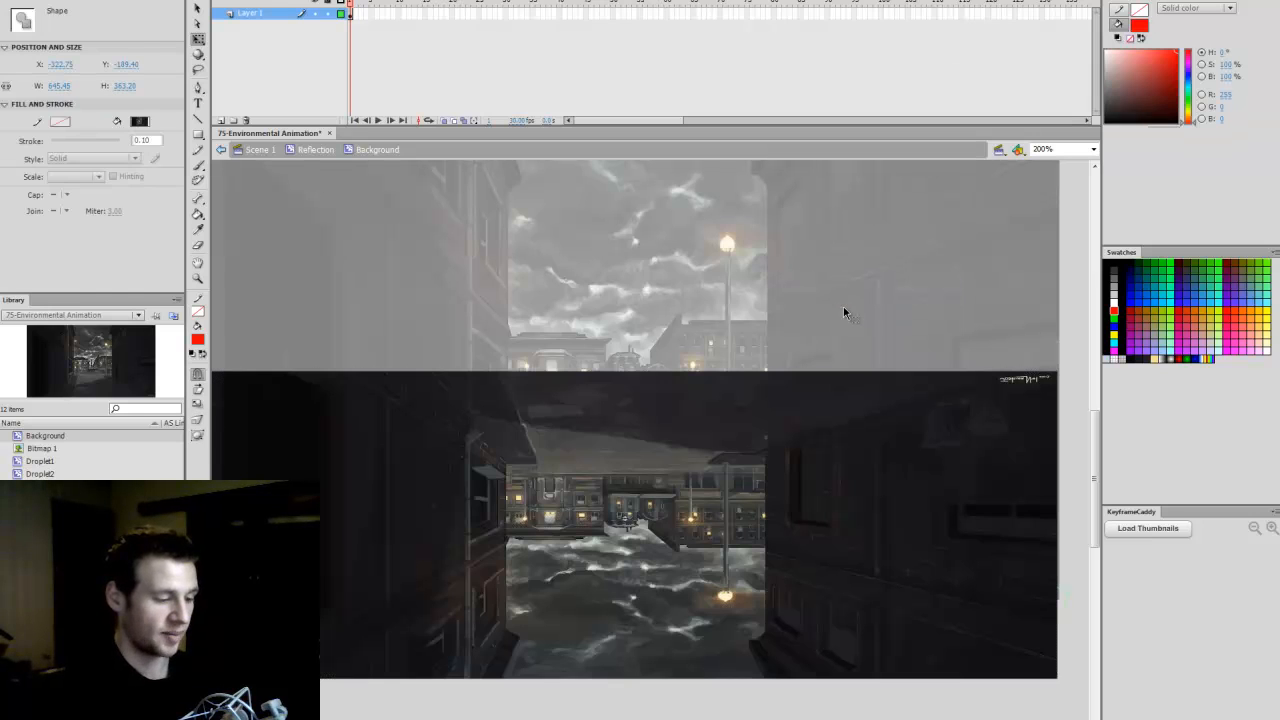
click(1074, 391)
click(341, 14)
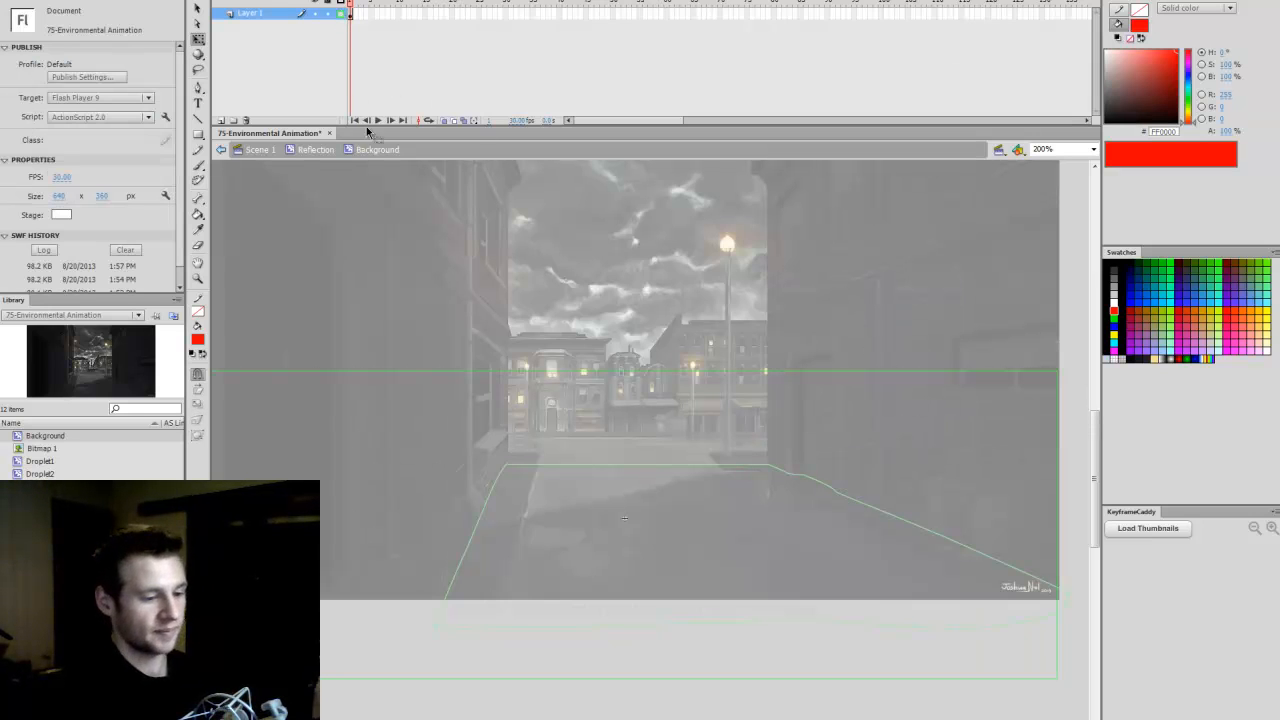
click(341, 14)
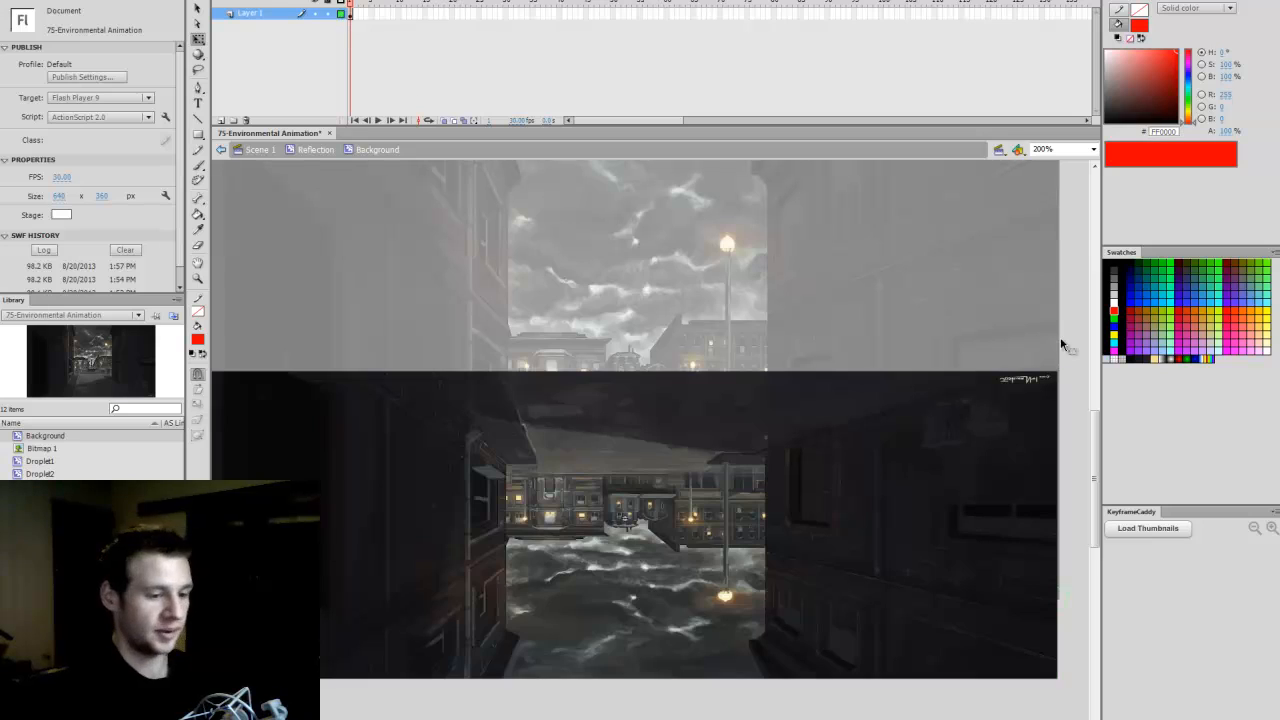
Step: Skew the flipped artwork's right wall so its outer edge slopes downward, and relock Layer 2 in the Reflection symbol
drag(1068, 341, 766, 708)
drag(1057, 410, 1056, 546)
click(1074, 515)
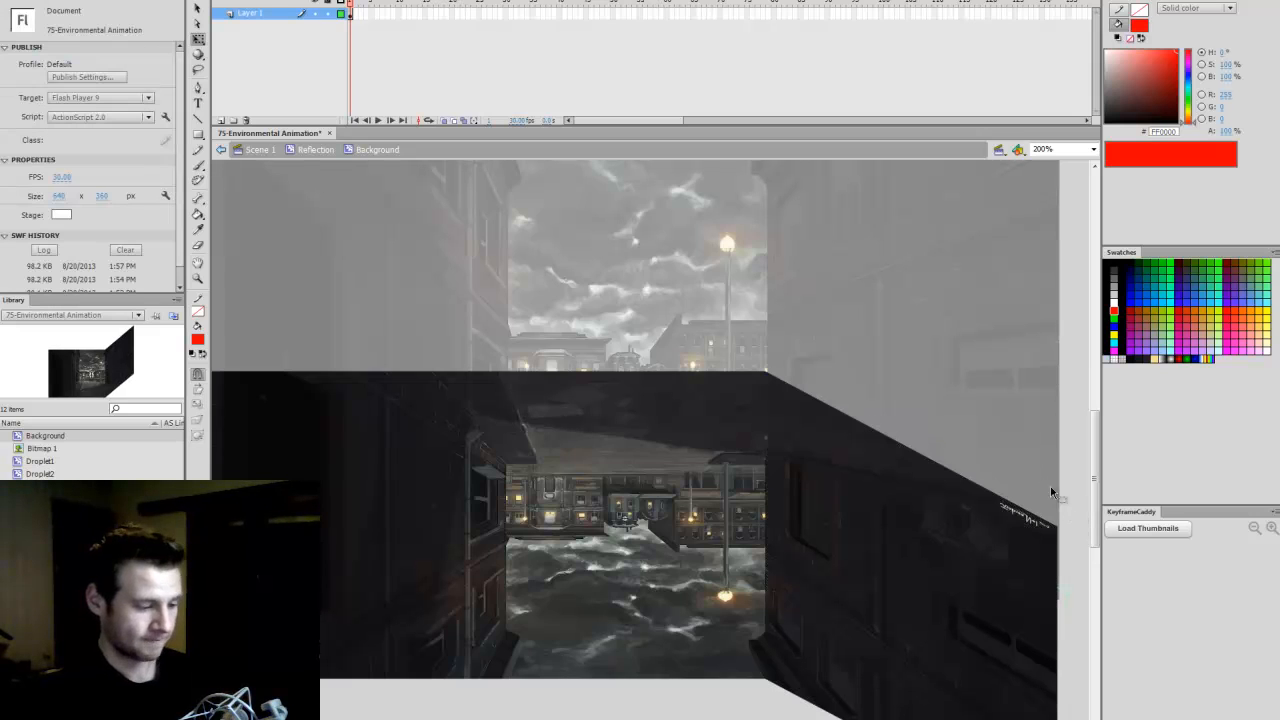
click(316, 150)
click(327, 26)
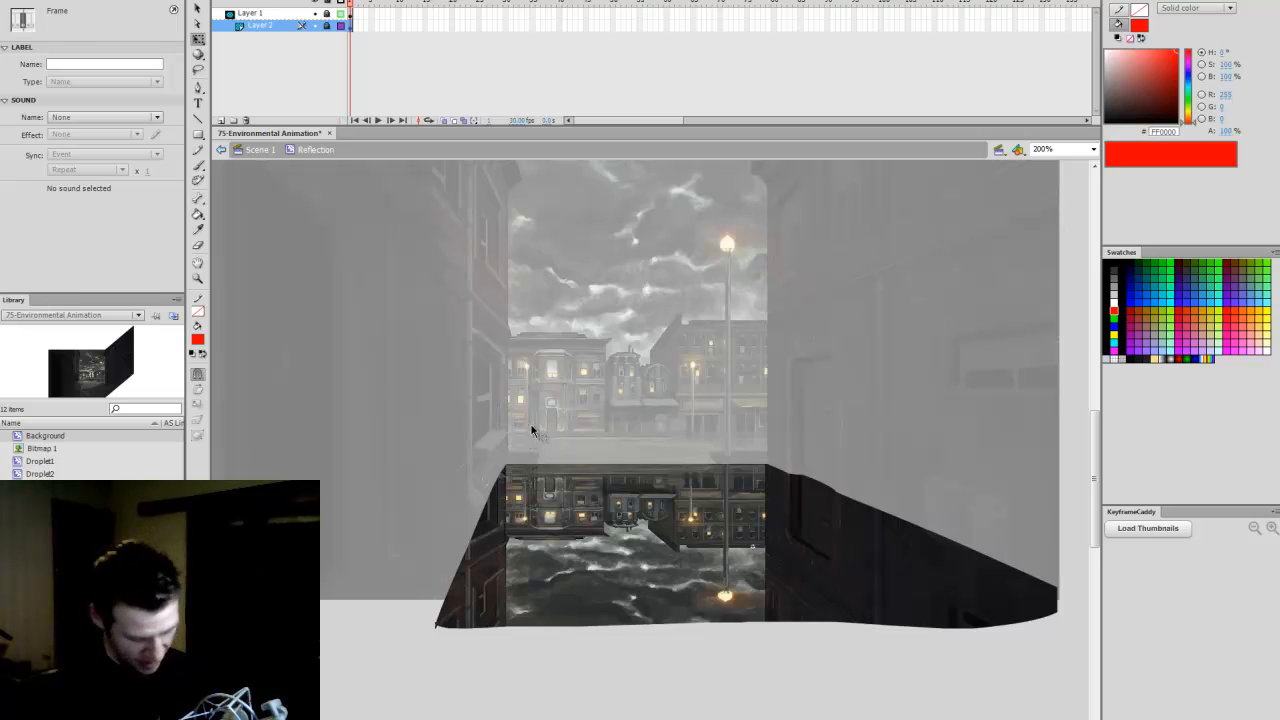
Step: Add a layer above Layer 2 and brush red perspective guide lines along the left building's upper and ground edges
key(b)
click(221, 120)
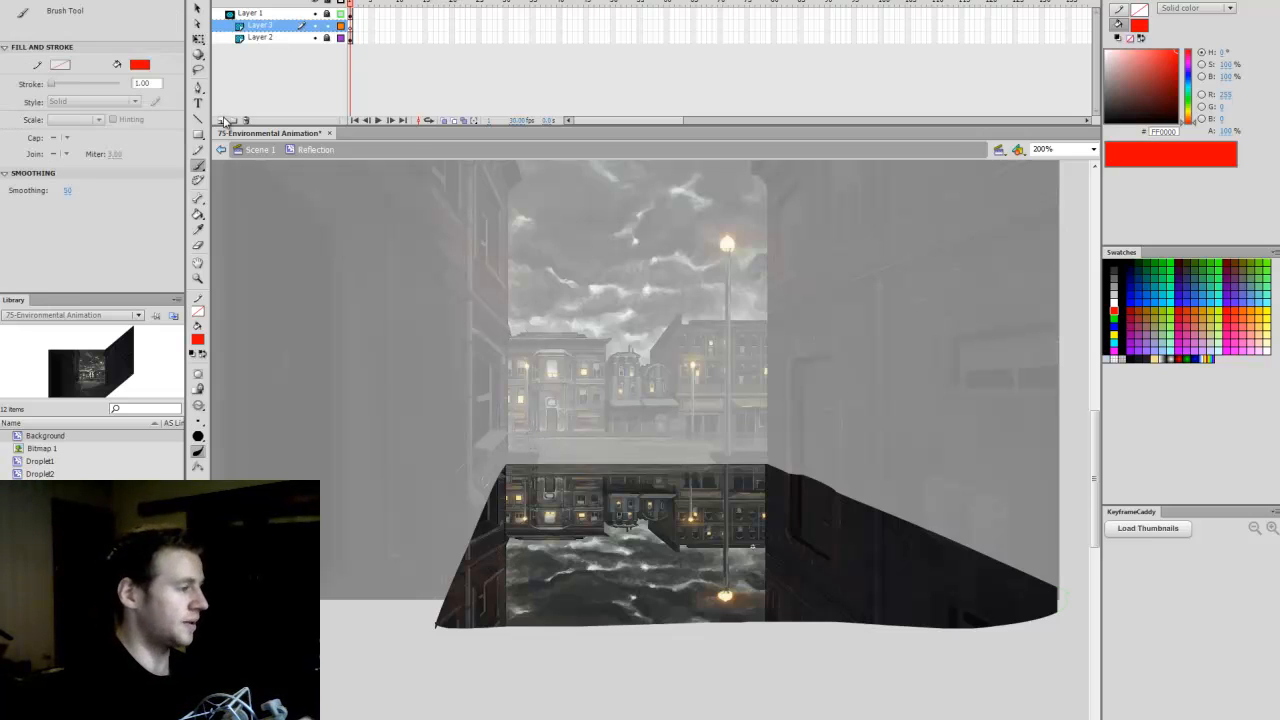
drag(507, 325, 402, 246)
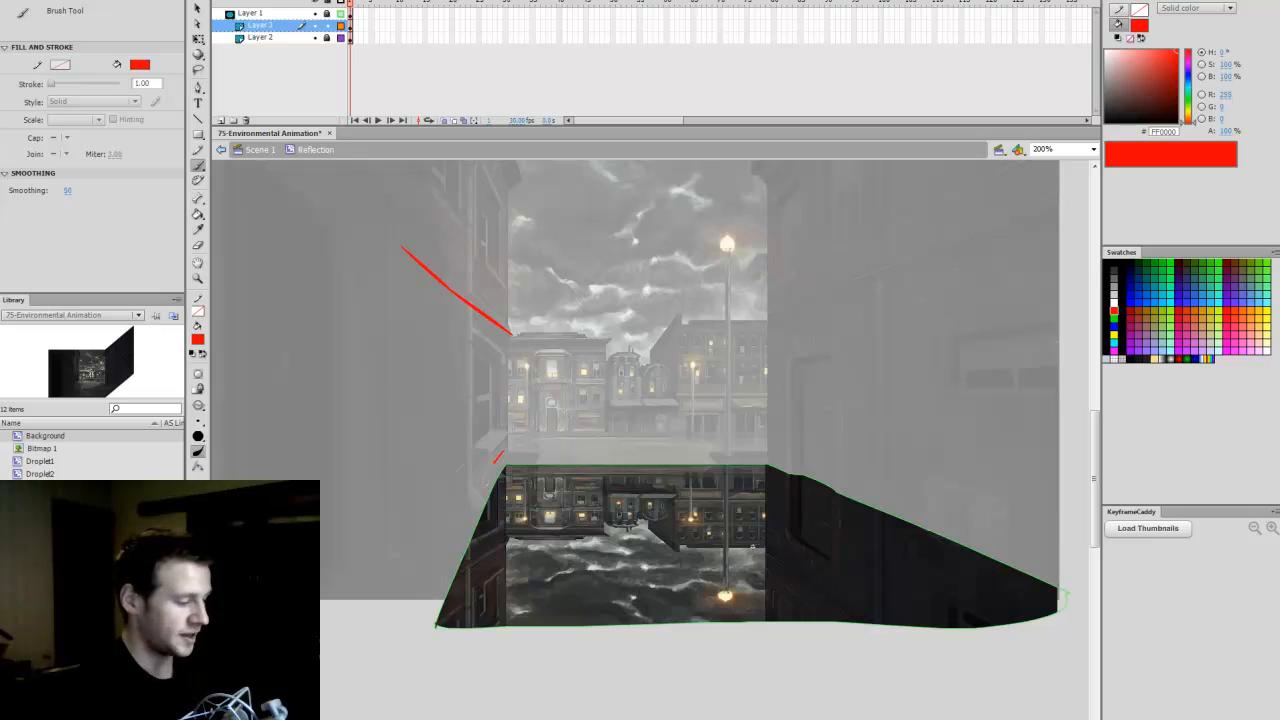
drag(503, 453, 367, 616)
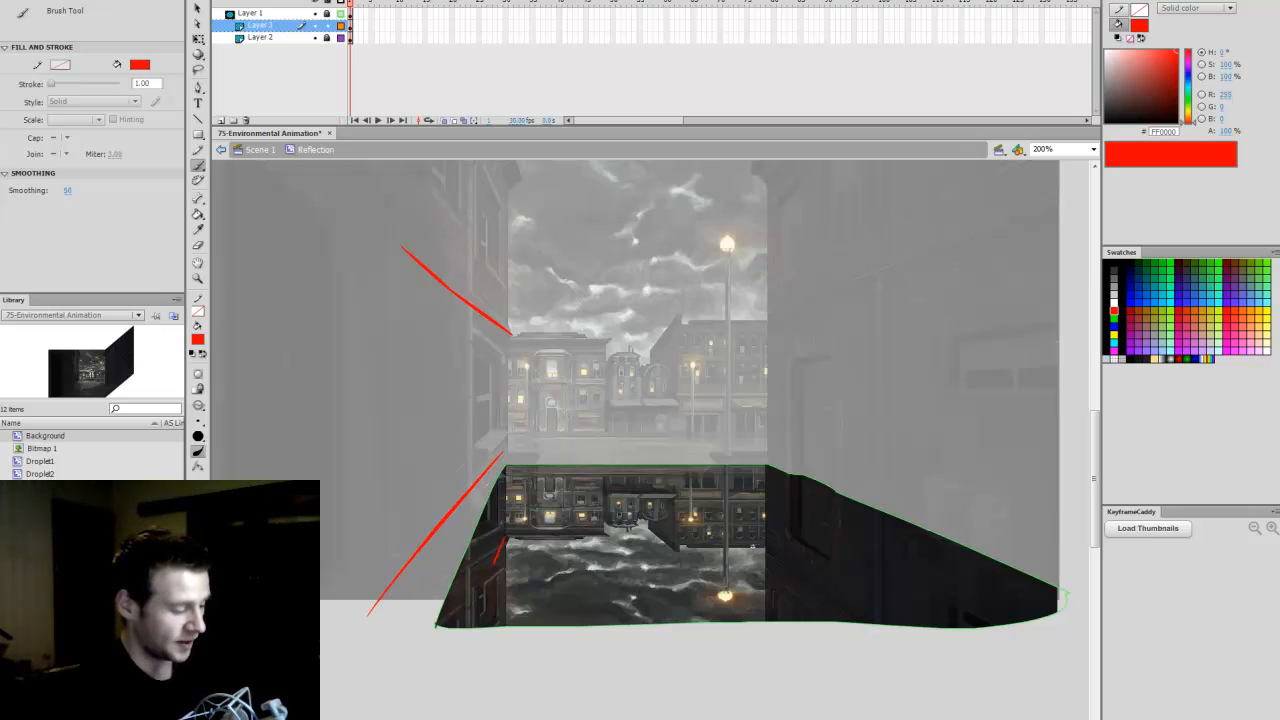
drag(493, 563, 445, 671)
key(ctrl+z)
drag(503, 541, 434, 581)
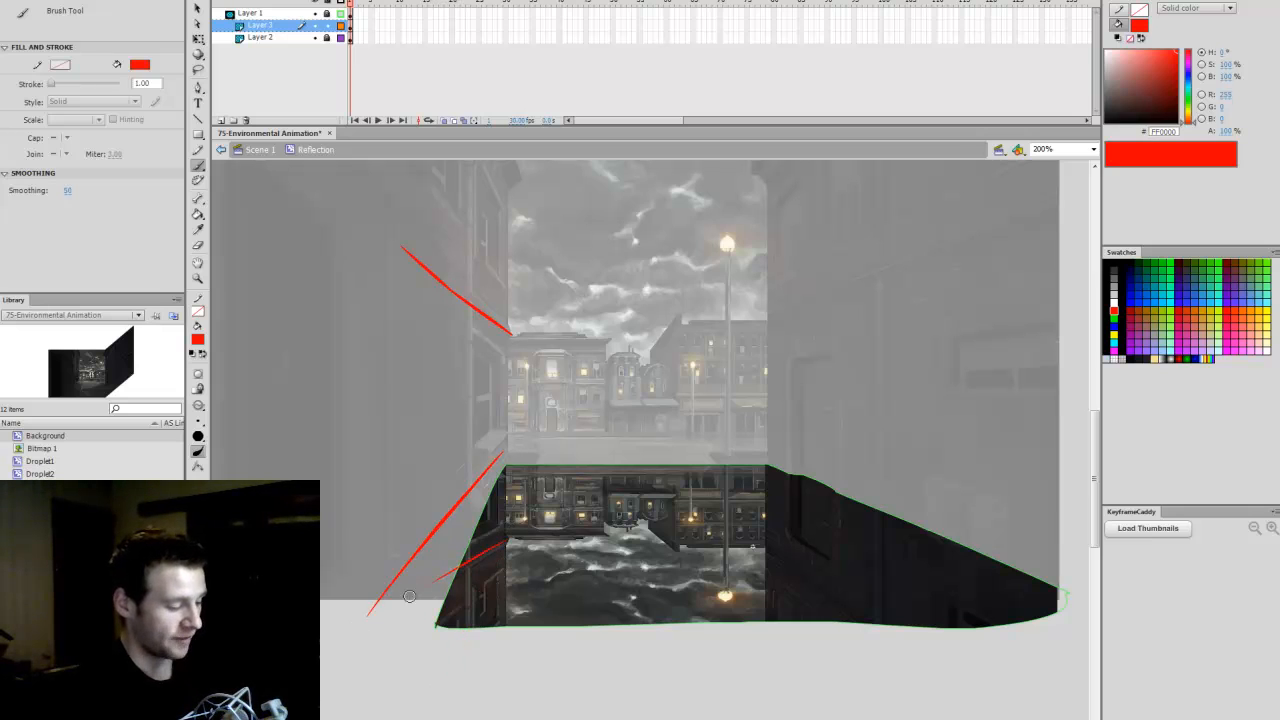
key(ctrl+z)
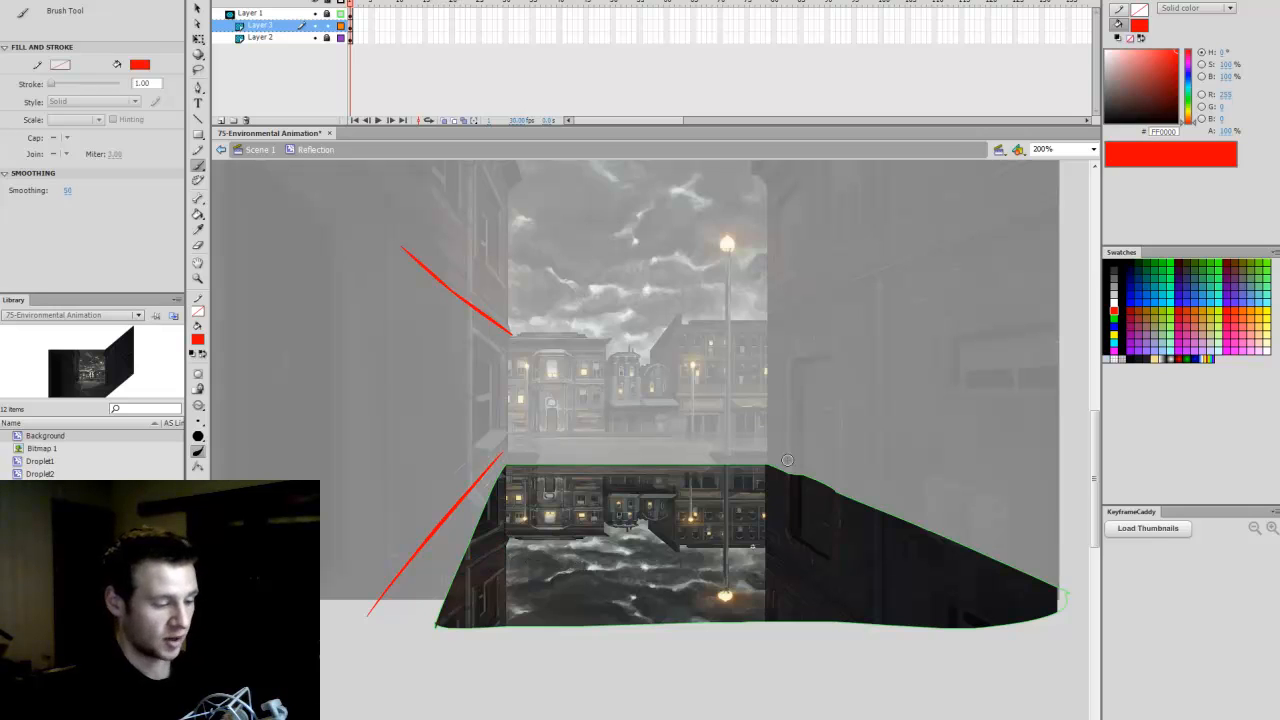
Step: Brush matching red perspective guide lines along the right building, and clear all guide strokes from Layer 3
drag(768, 318, 925, 261)
drag(854, 497, 1024, 563)
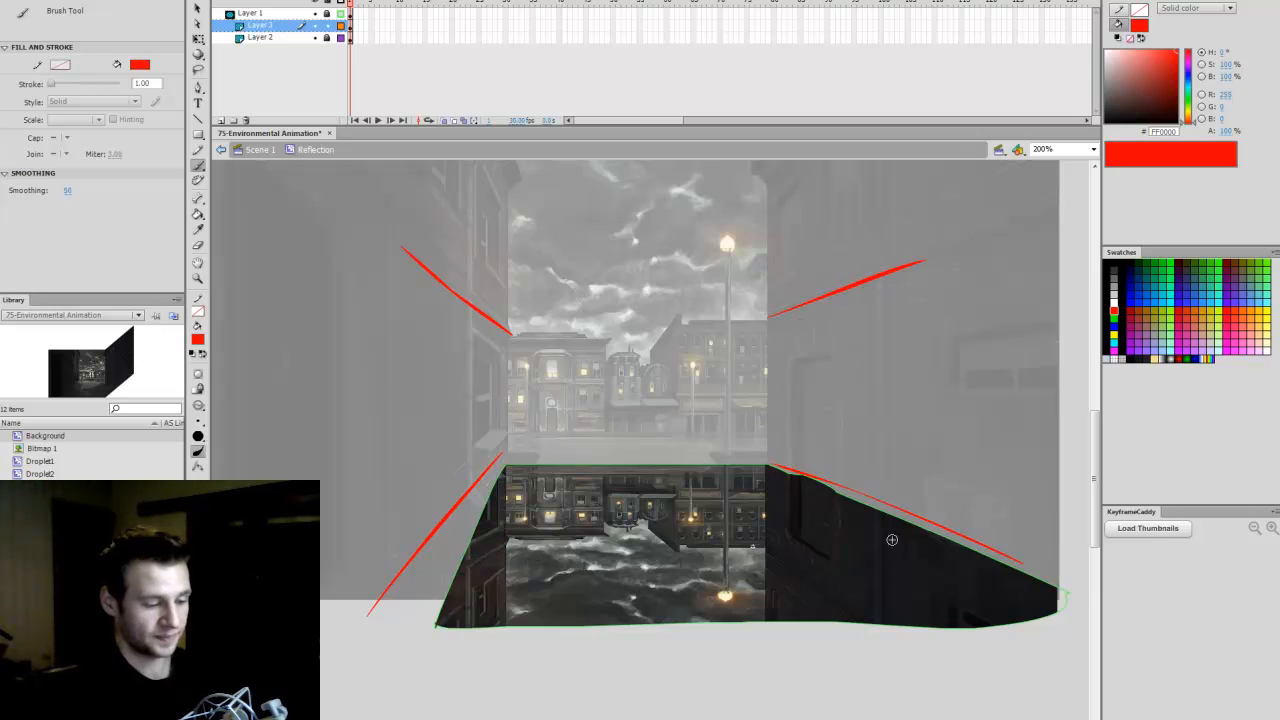
key(ctrl+z)
drag(778, 466, 998, 547)
drag(770, 550, 922, 650)
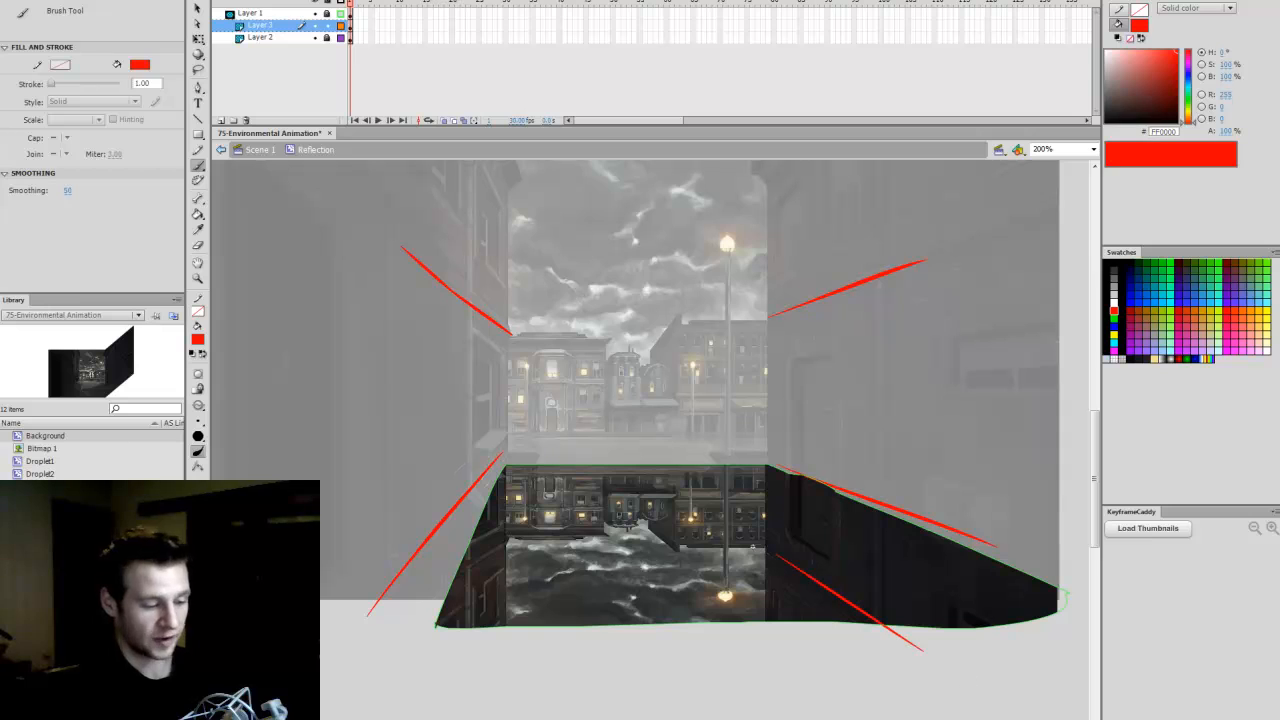
key(ctrl+z)
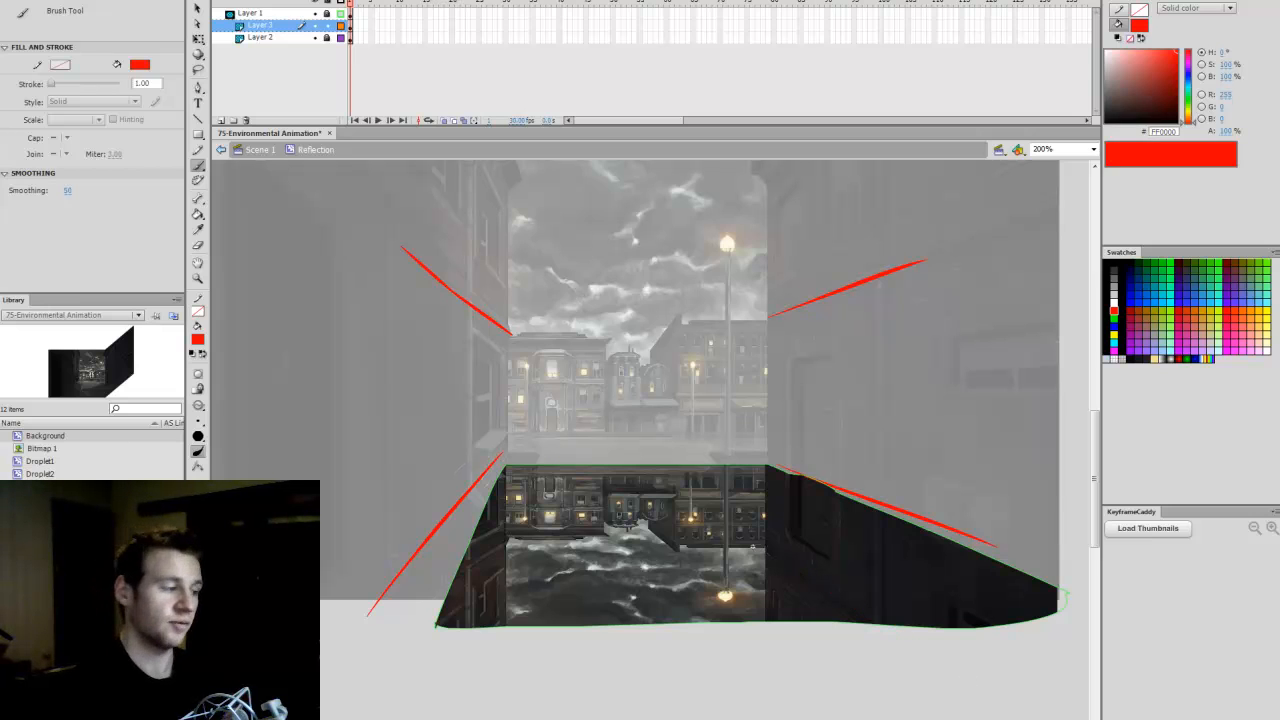
click(350, 28)
key(Delete)
Step: Unlock Layer 2 and, inside the Background symbol, skew the flipped artwork's left wall so its outer edge slopes downward
click(327, 38)
key(q)
click(574, 537)
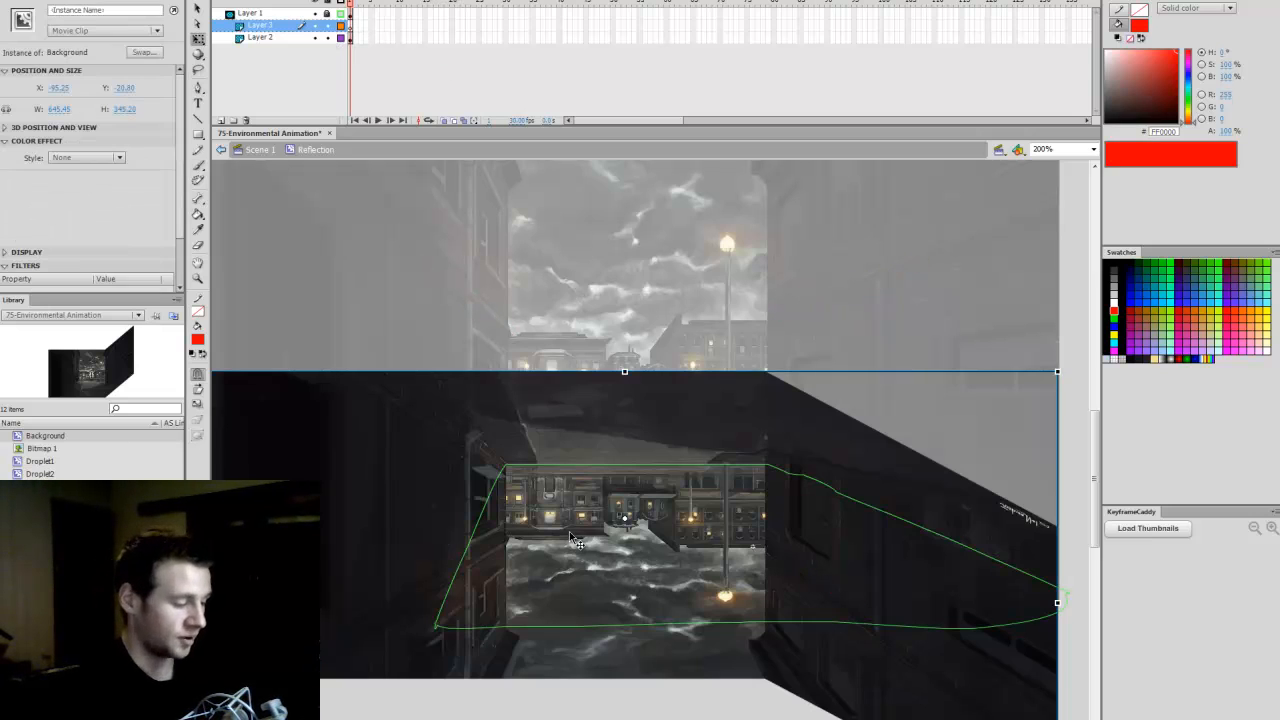
drag(500, 518, 518, 518)
double_click(520, 518)
scroll(650, 440, left, 2)
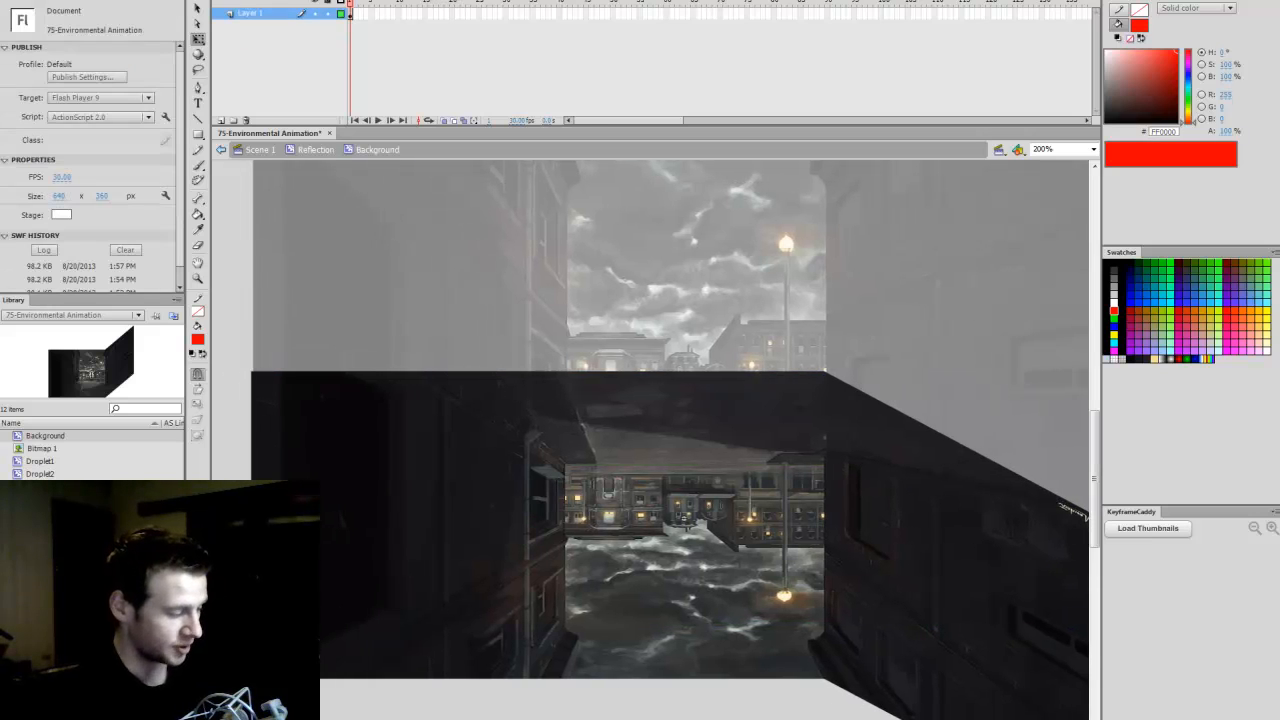
drag(240, 696, 566, 332)
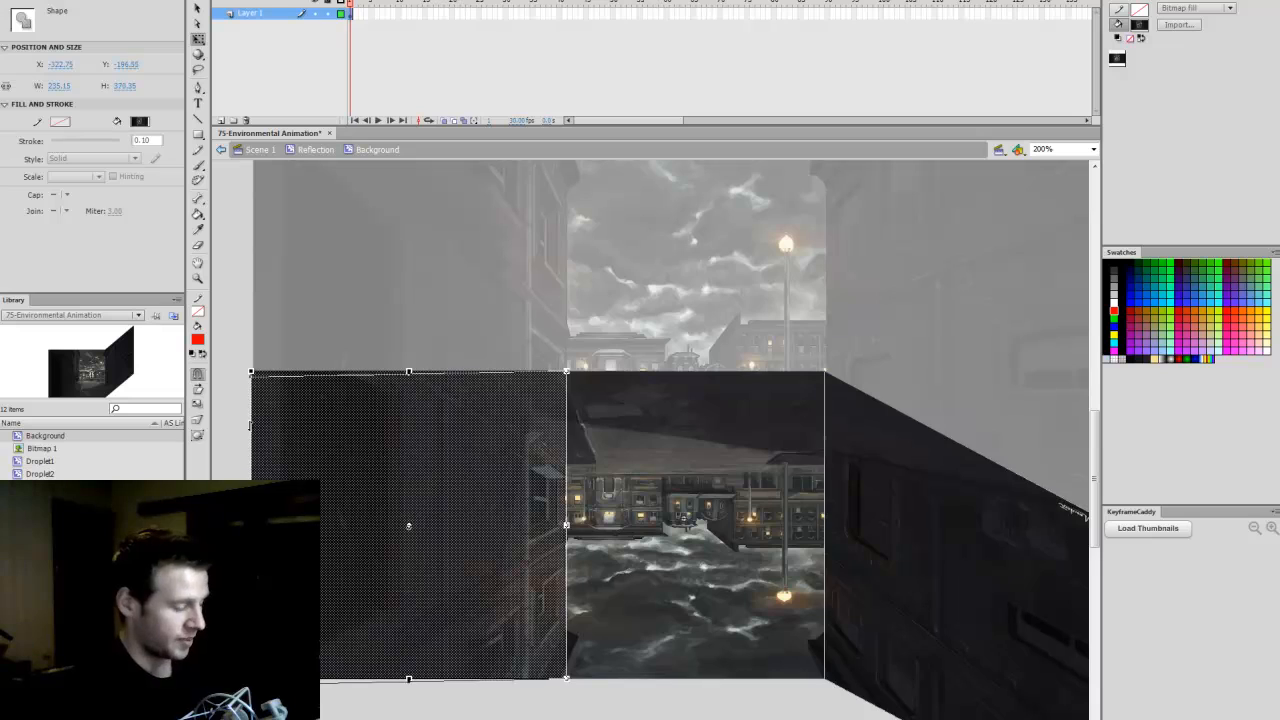
drag(250, 420, 250, 532)
drag(408, 582, 409, 595)
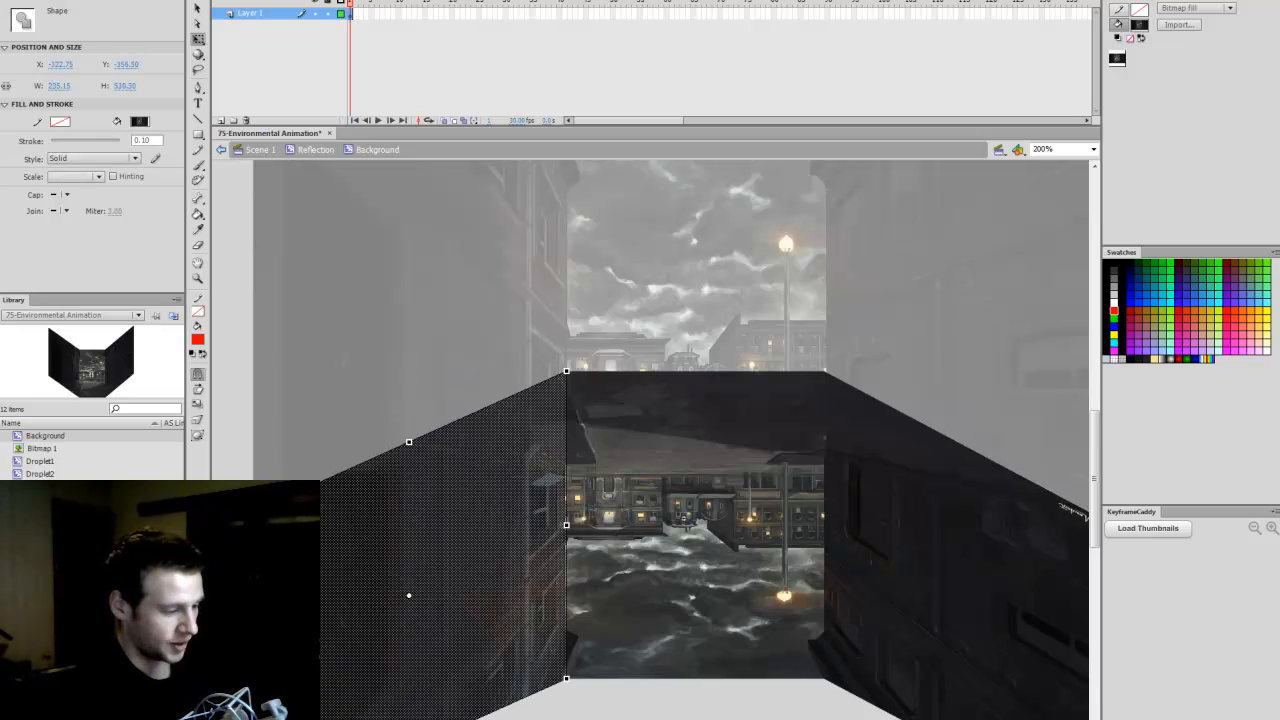
double_click(660, 345)
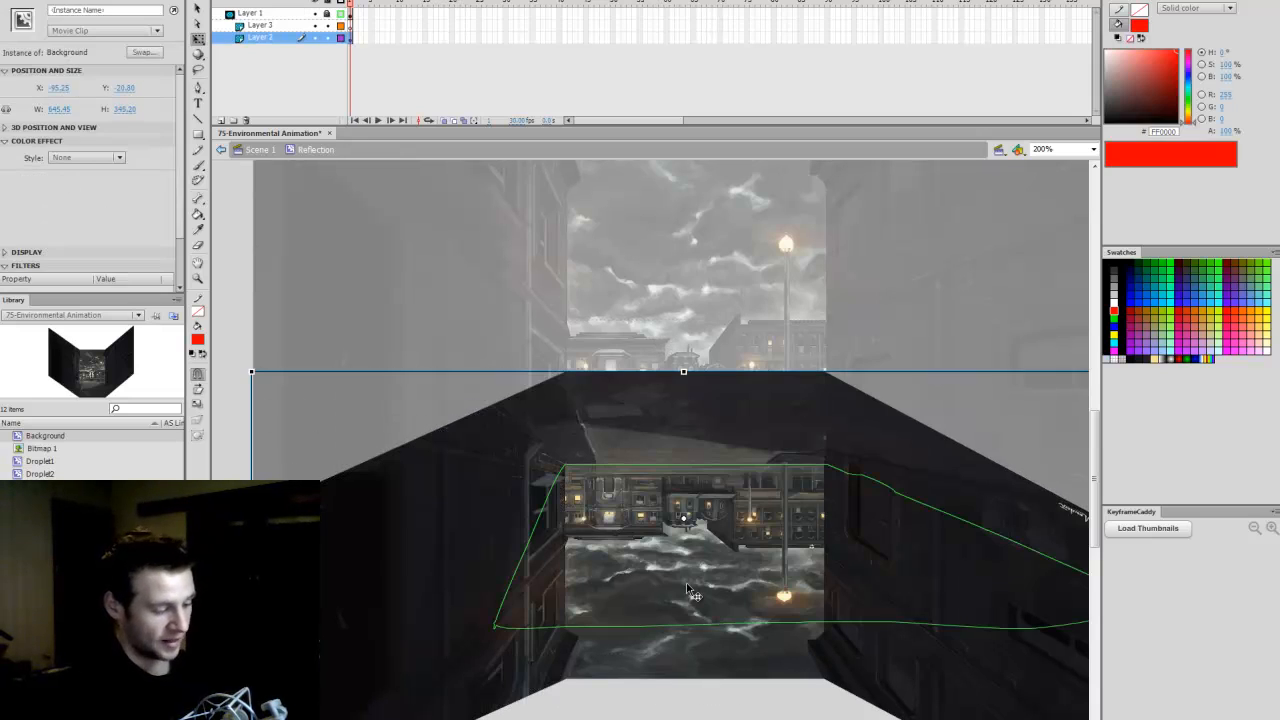
Step: Lock Layers 3 and 2 to preview the masked reflection, and remove the empty Layer 3
click(328, 26)
click(327, 38)
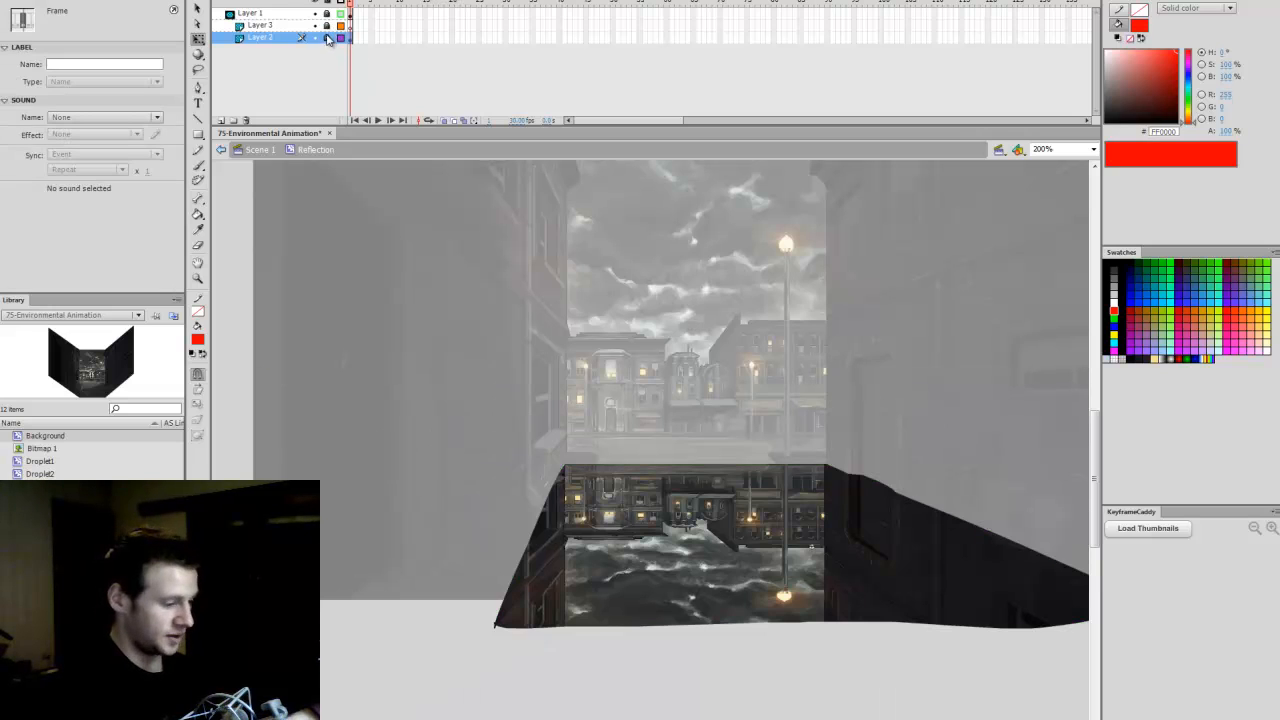
click(259, 149)
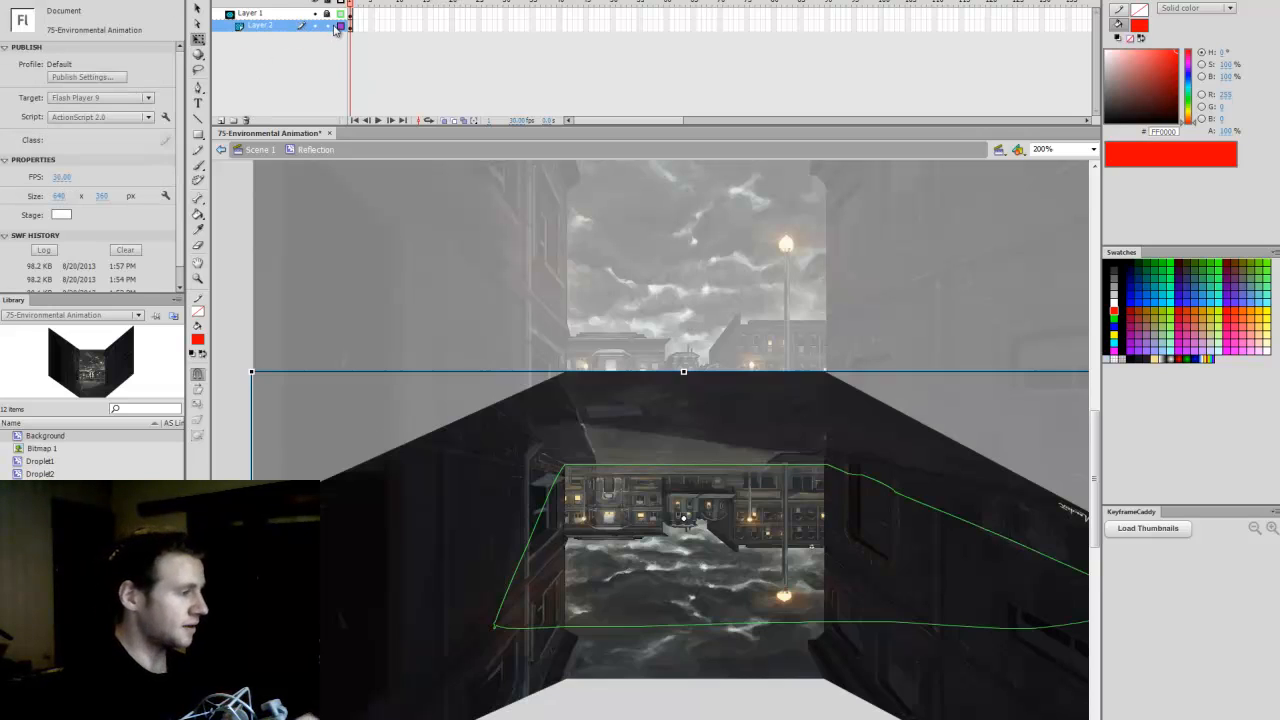
Step: Skew the flipped Background artwork's left wall further downward at its outer edge, lock Layer 2 and return to Scene 1
click(524, 543)
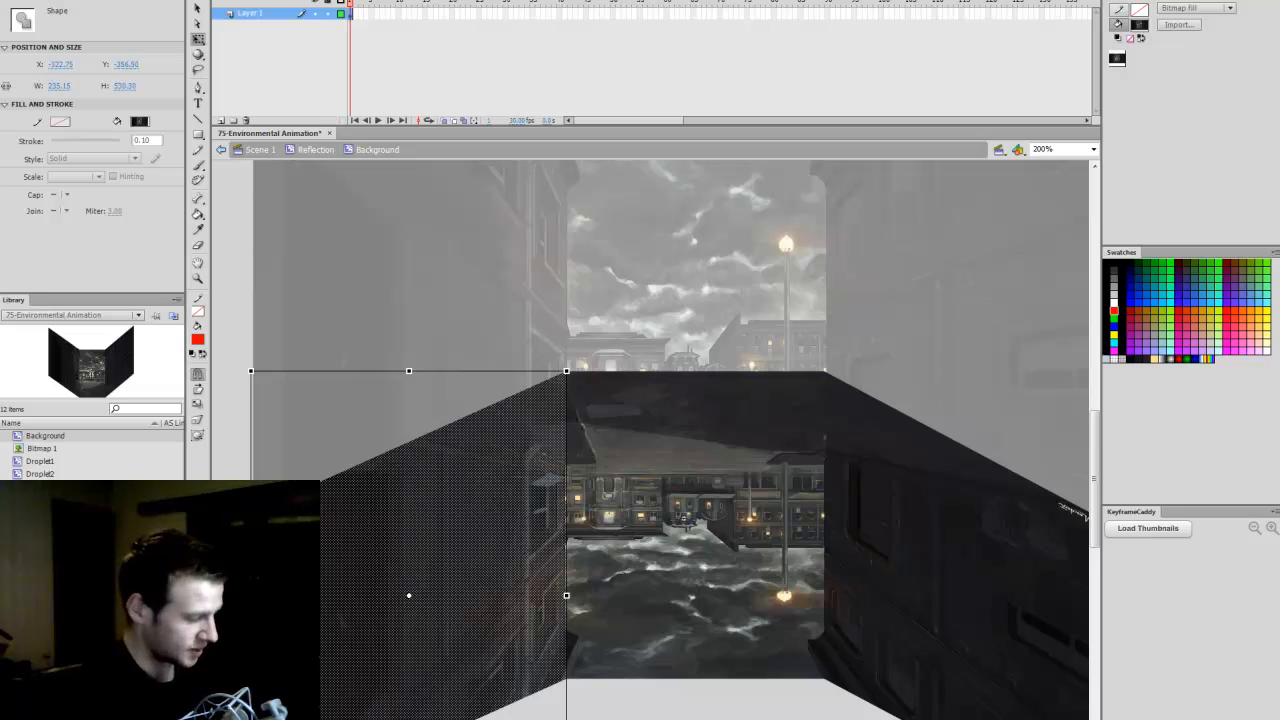
drag(252, 625, 252, 709)
double_click(654, 338)
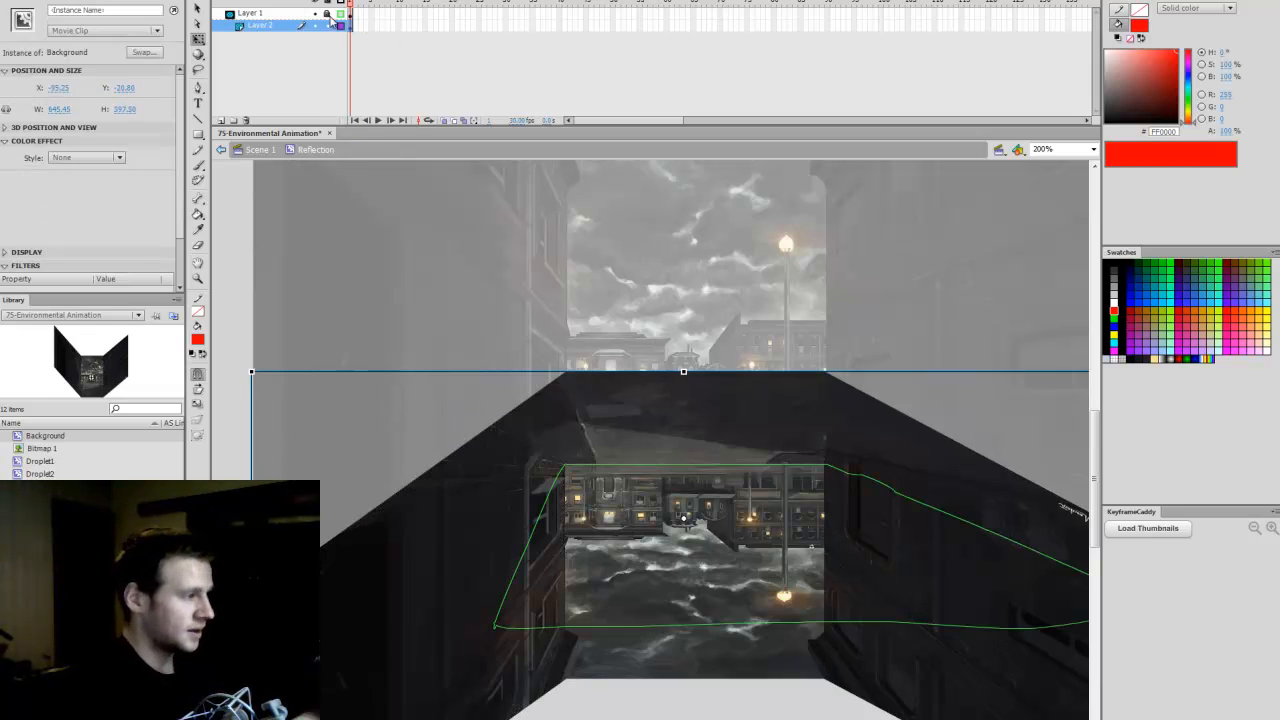
click(327, 25)
double_click(620, 519)
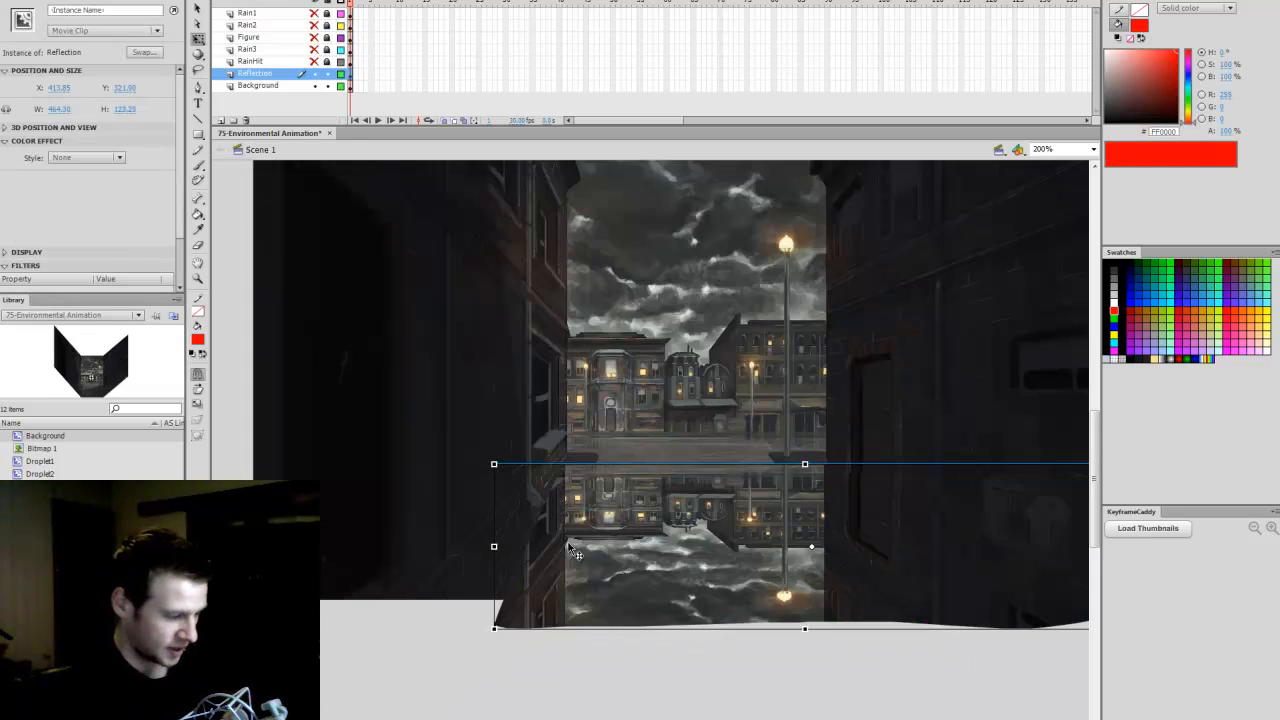
Step: Reopen the flipped Background artwork inside Reflection with Layer 2 unlocked, and cut off and delete the outer part of the left wall
double_click(567, 545)
double_click(568, 545)
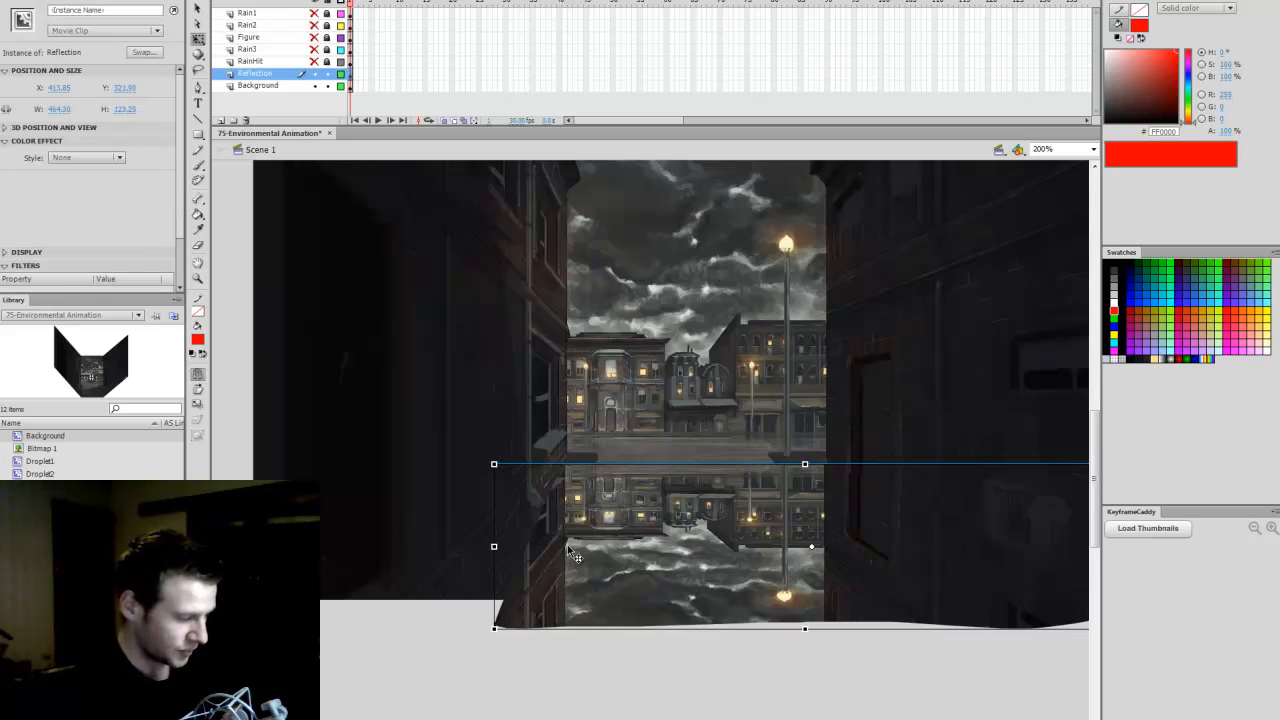
double_click(570, 547)
click(575, 362)
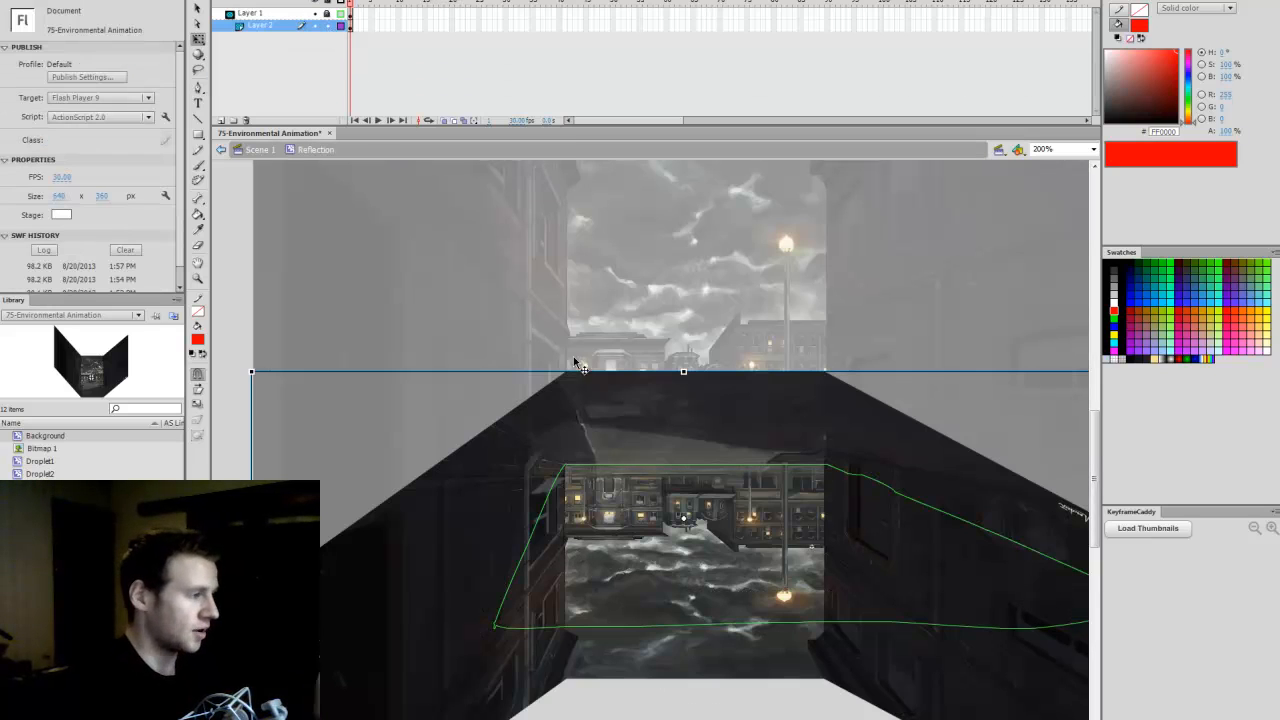
double_click(567, 513)
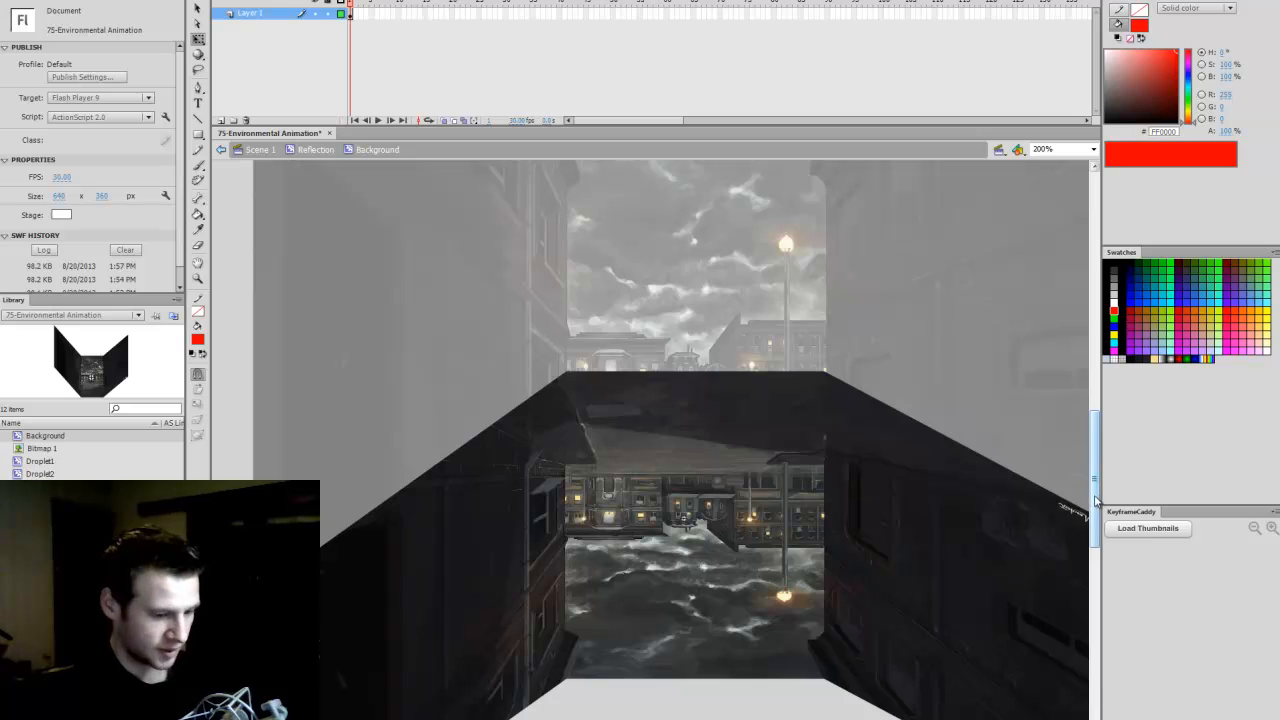
scroll(560, 420, down, 3)
drag(394, 713, 437, 362)
key(Delete)
click(382, 553)
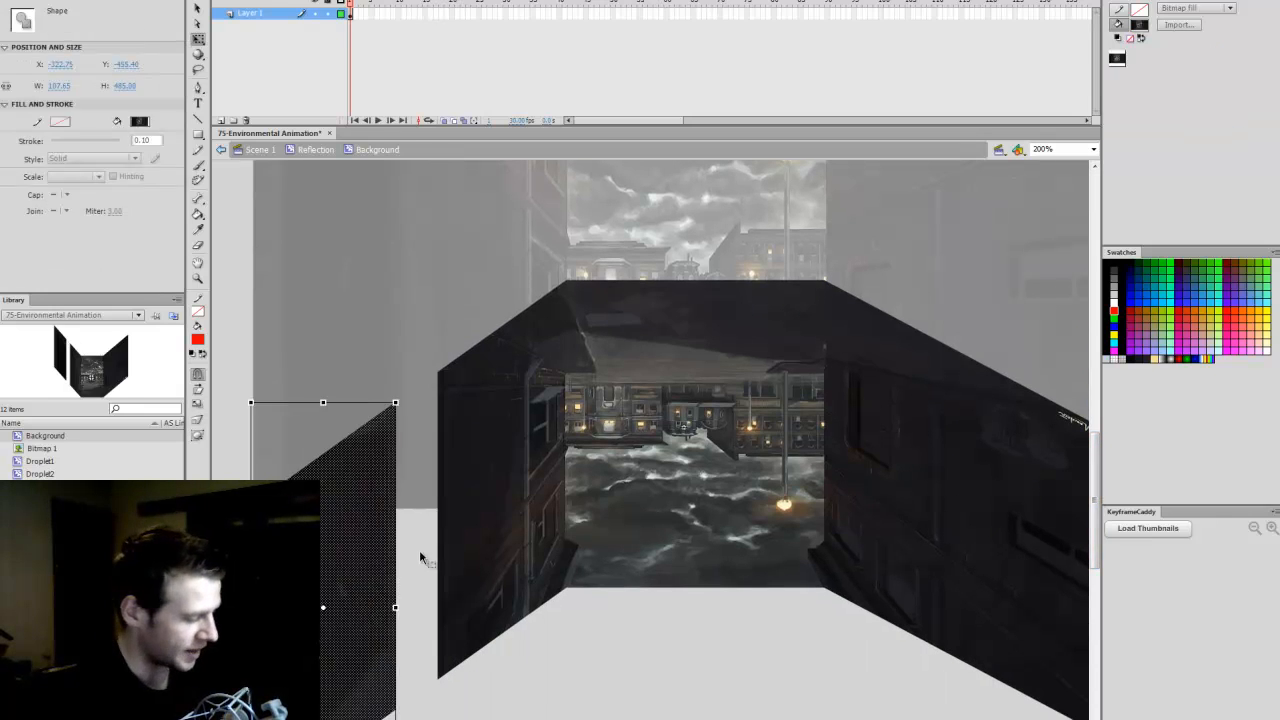
key(Delete)
Step: Skew the remaining left wall piece more steeply downward, lock Layer 2 to restore the mask, and return to Scene 1
click(538, 514)
drag(437, 505, 449, 578)
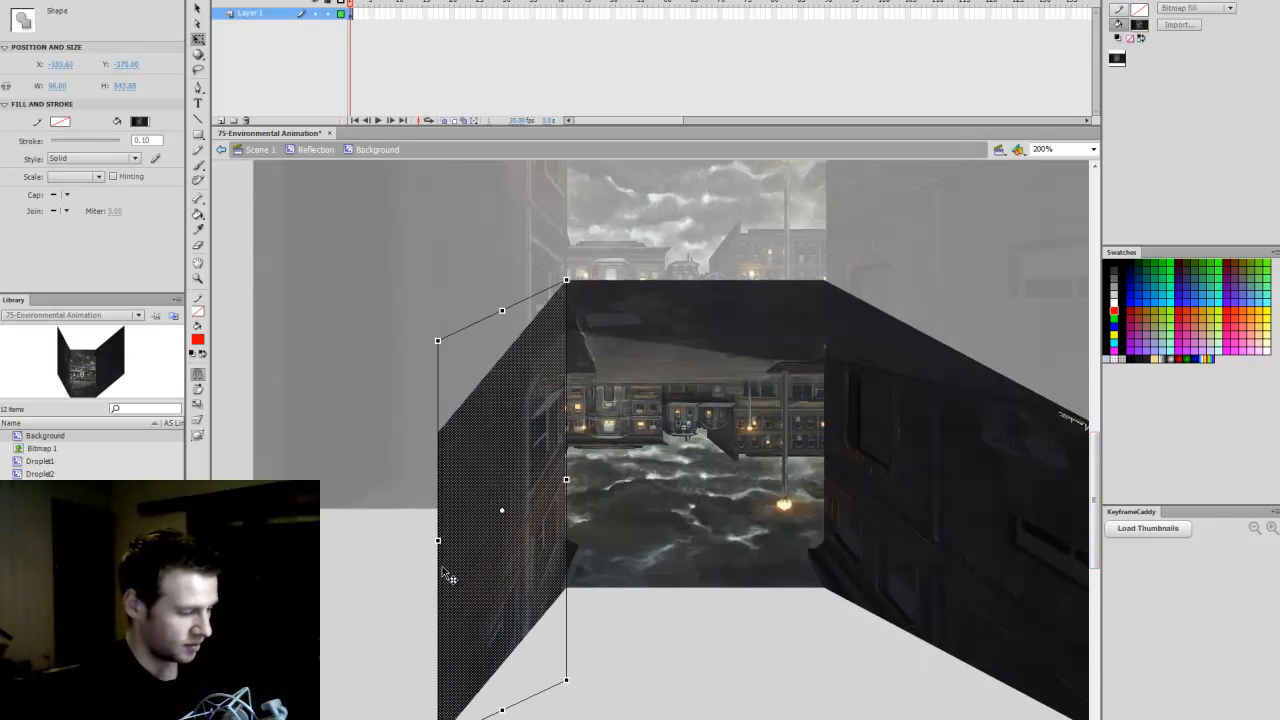
click(419, 573)
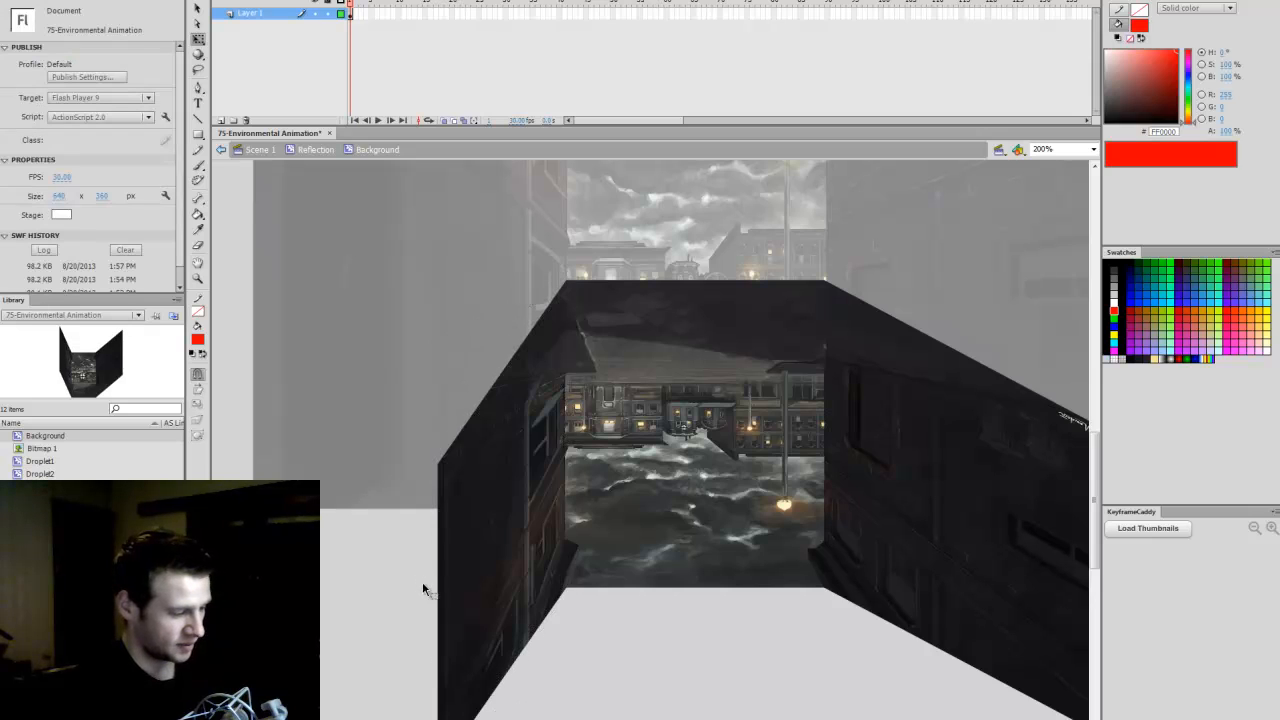
click(221, 150)
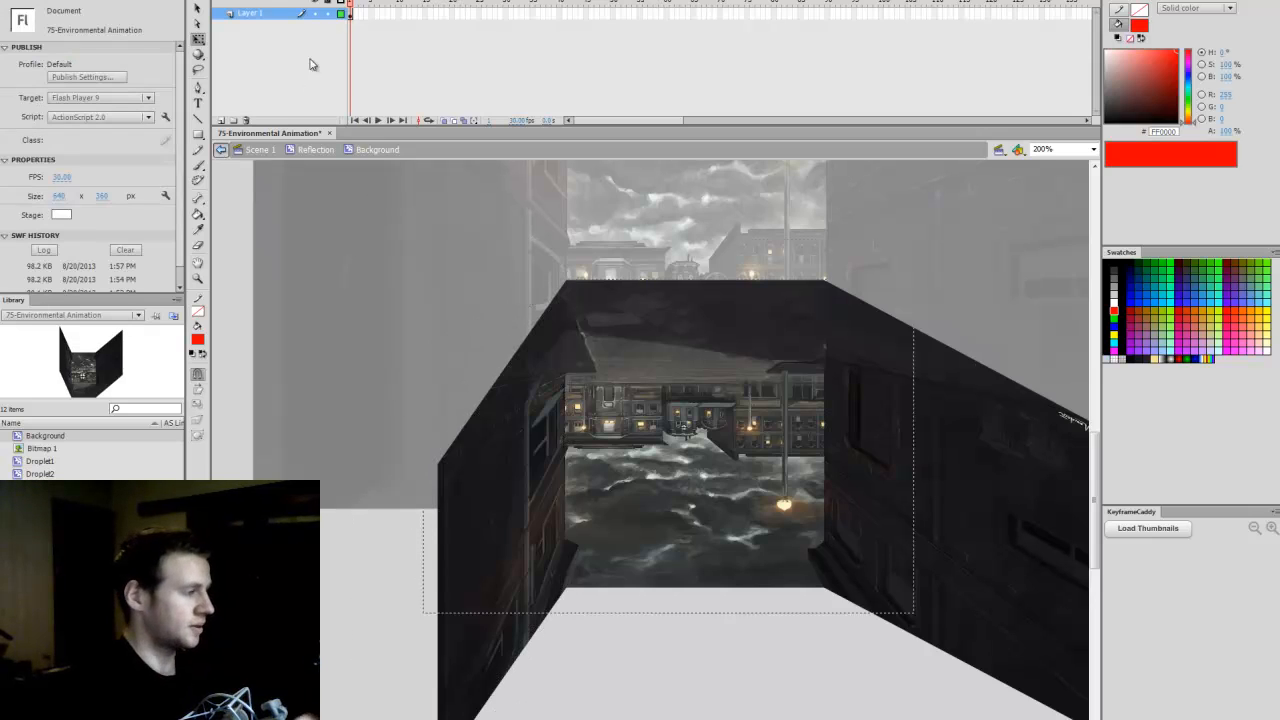
click(328, 27)
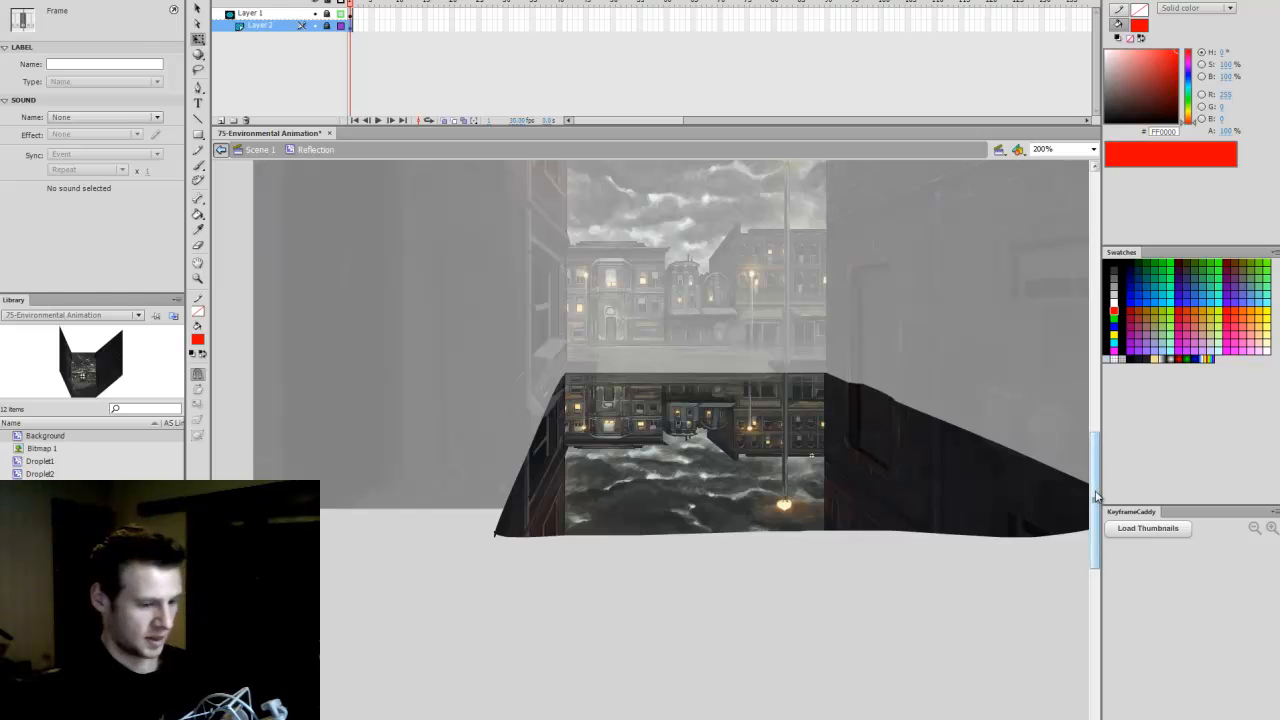
drag(1094, 508, 1100, 456)
drag(800, 719, 812, 719)
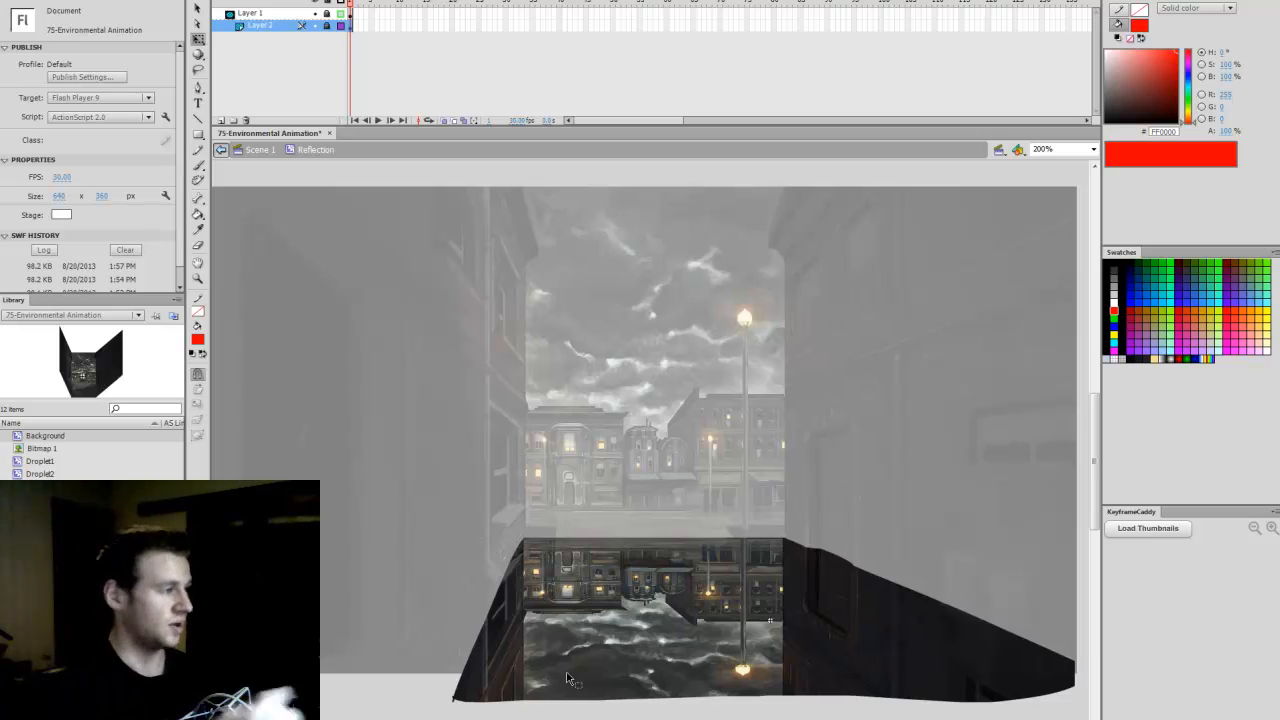
click(221, 149)
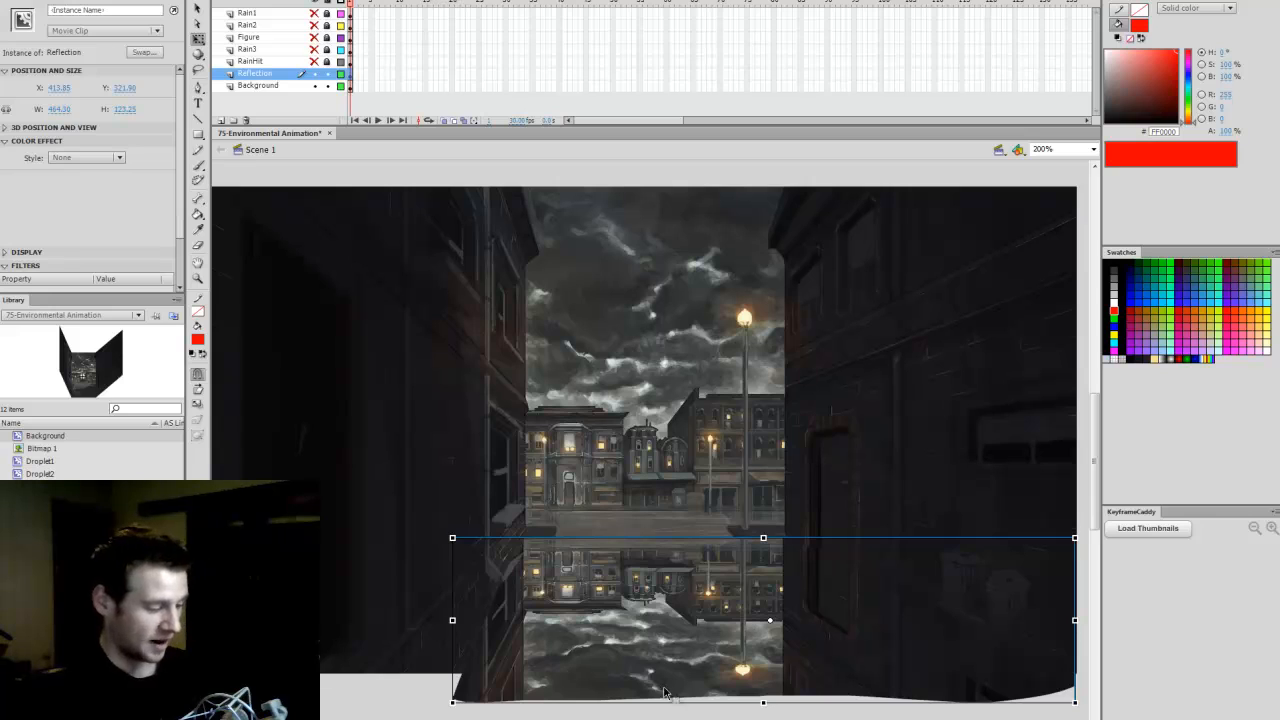
Step: Compare the alley with and without the Reflection layer by toggling its visibility
click(315, 74)
click(315, 74)
click(315, 74)
click(315, 74)
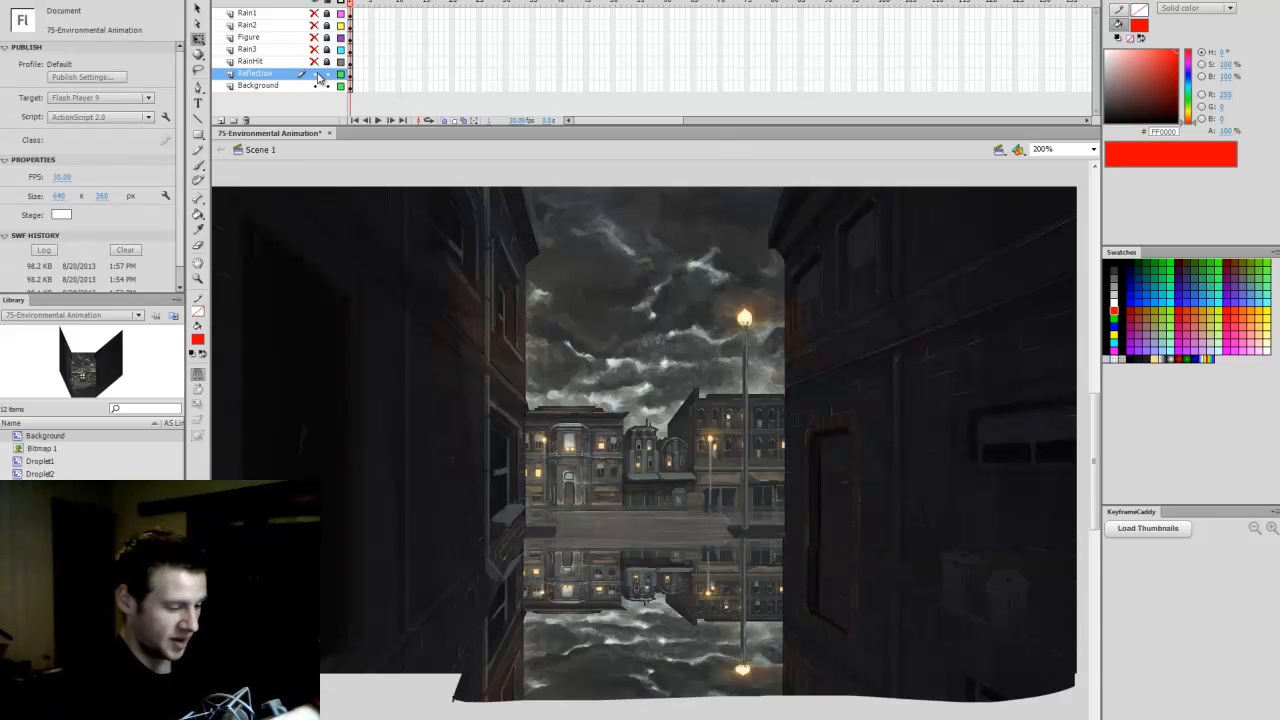
click(316, 75)
click(316, 75)
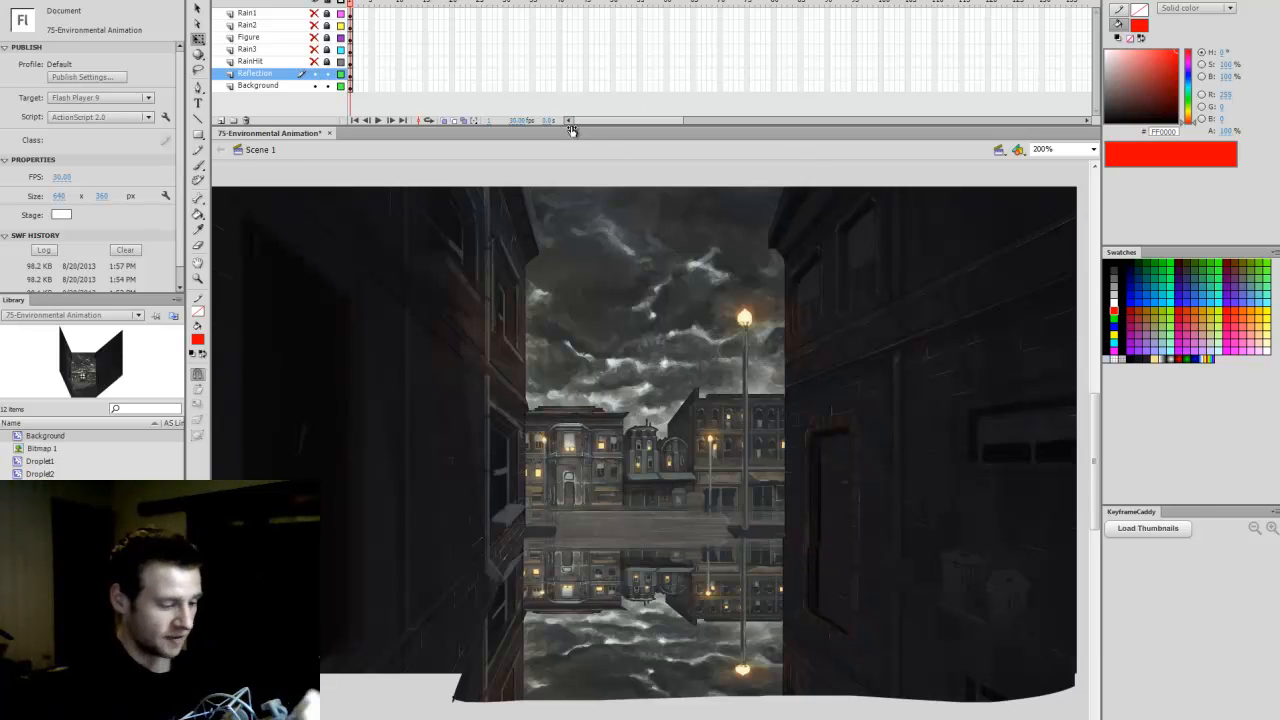
click(315, 74)
click(315, 74)
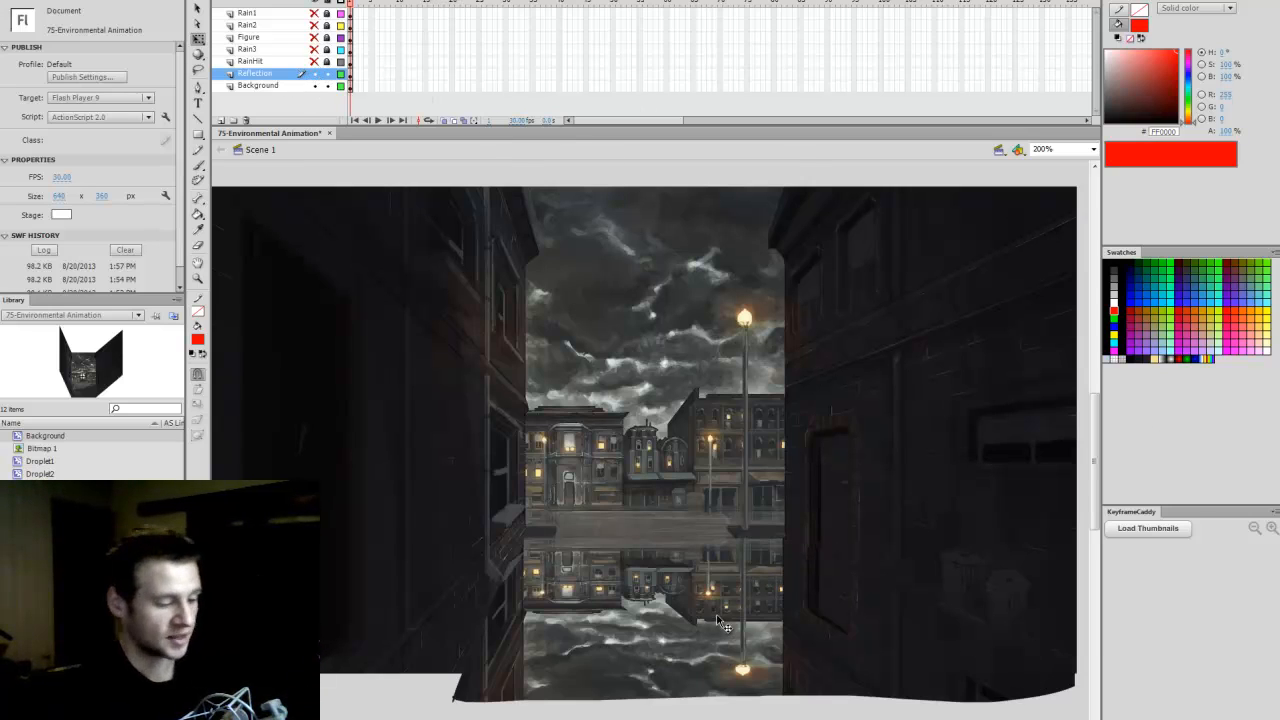
Step: Show and unlock the Figure layer, copy the shadow figure, and open the Reflection symbol for editing in place
click(314, 37)
click(351, 38)
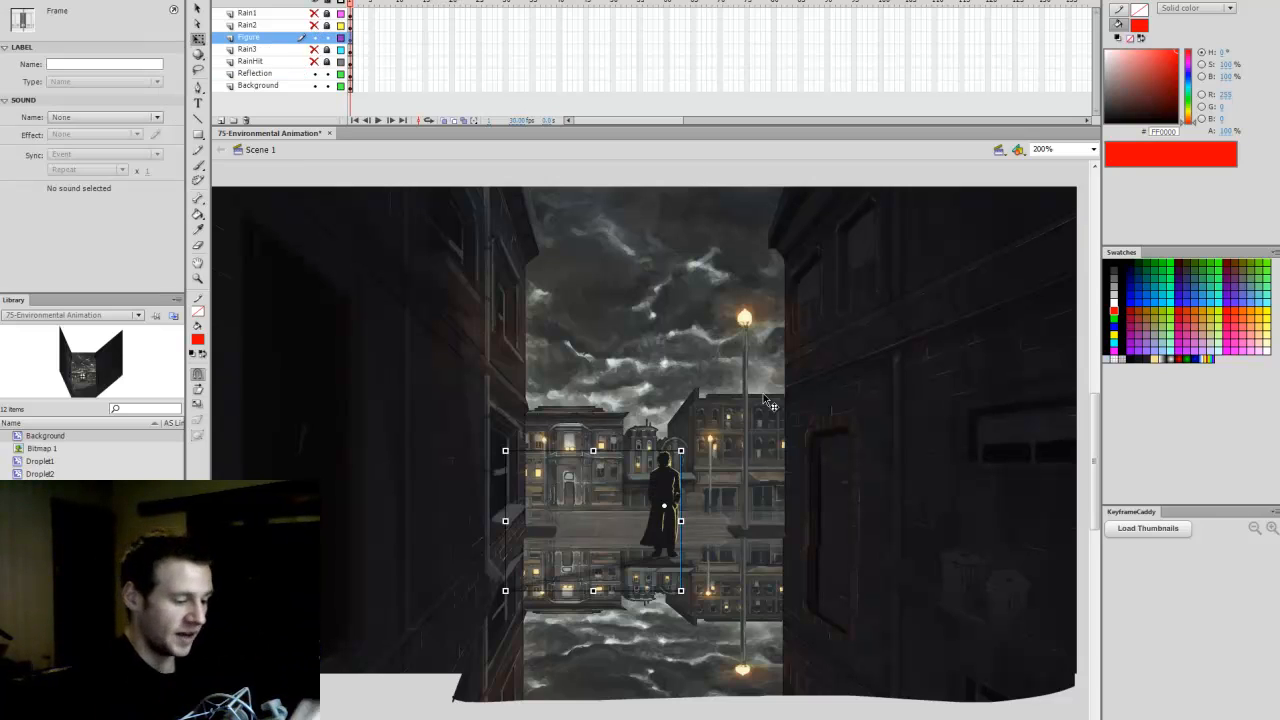
click(677, 540)
click(707, 610)
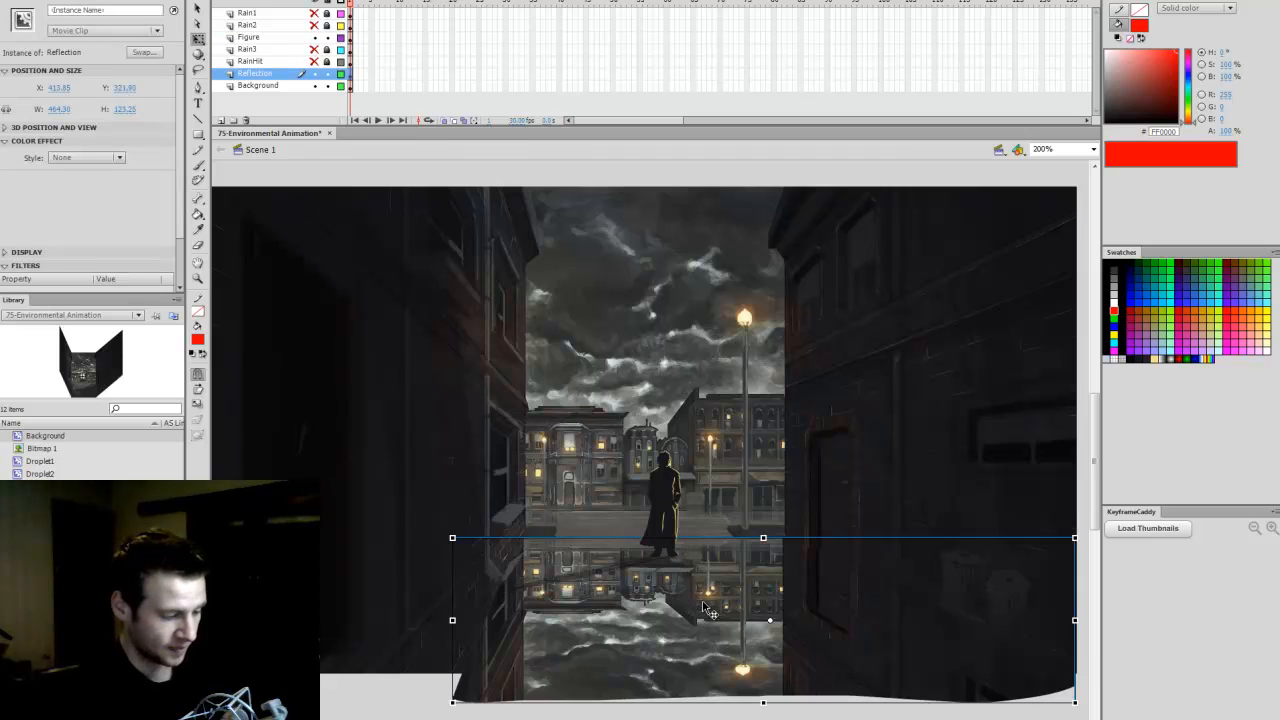
double_click(697, 600)
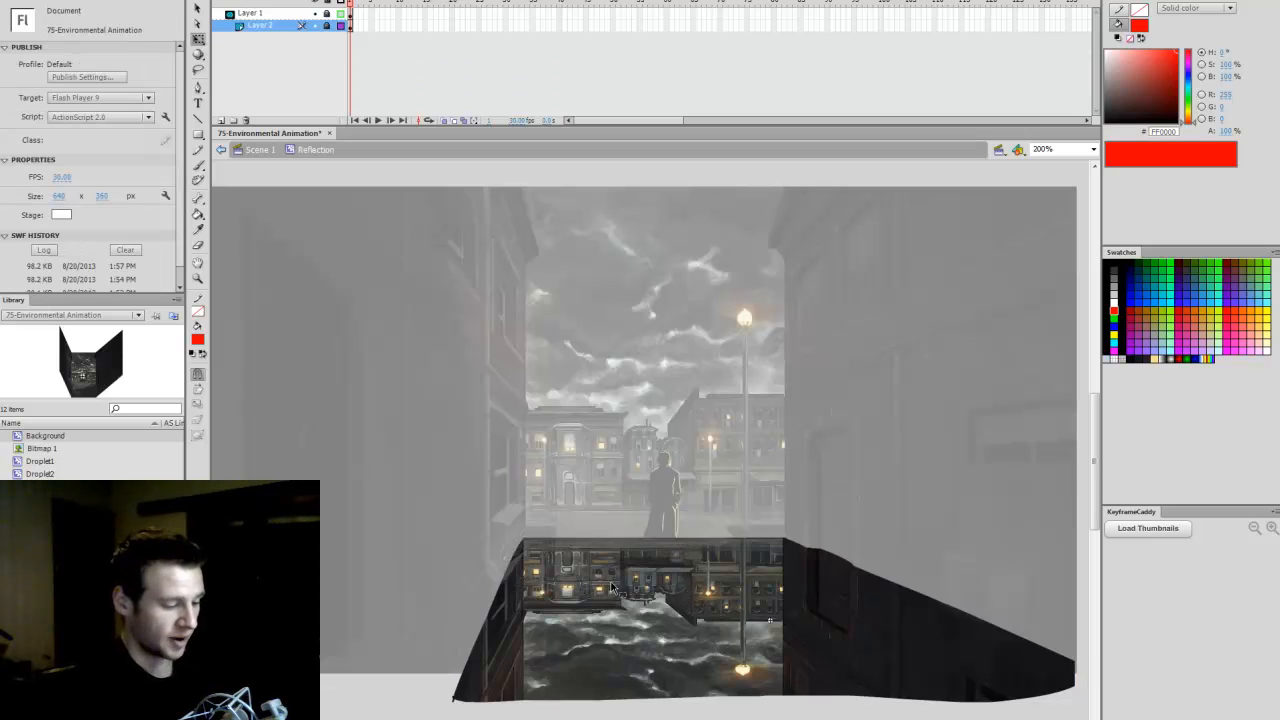
Step: Add a masked layer above Layer 2 inside Reflection and paste the shadow figure into it
click(250, 14)
click(258, 25)
click(221, 120)
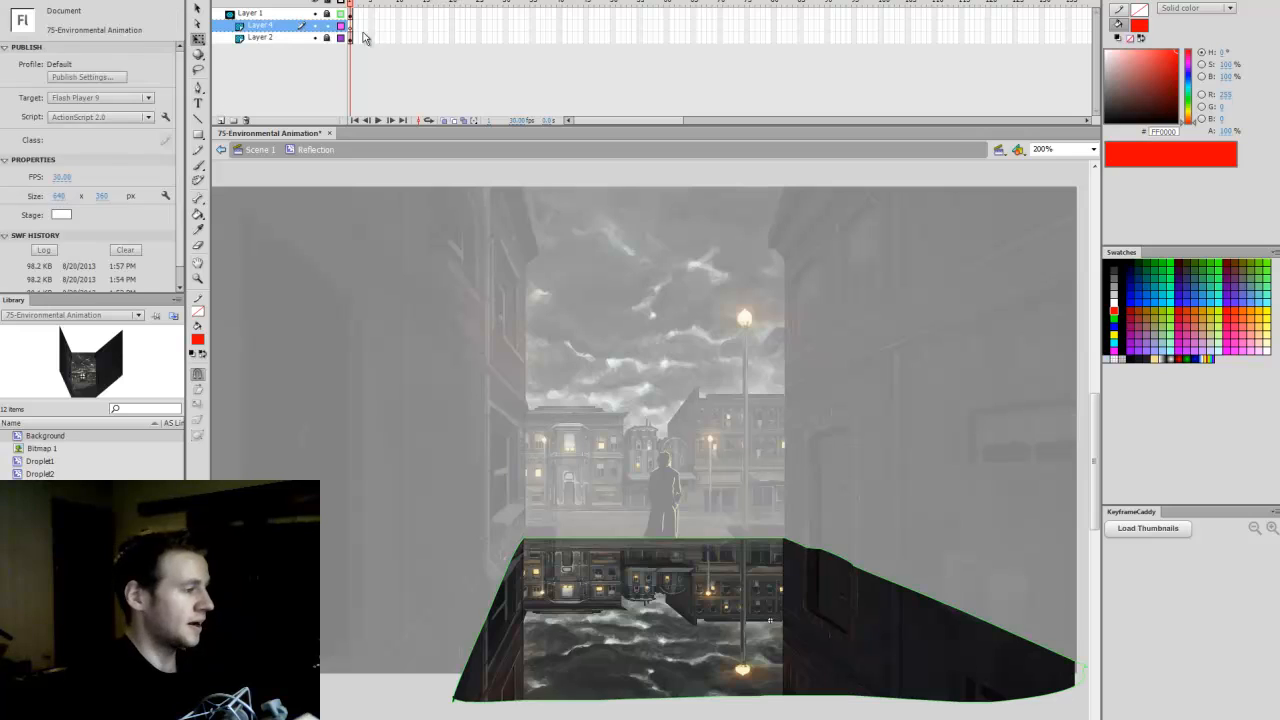
click(351, 27)
key(ctrl+v)
drag(718, 462, 669, 421)
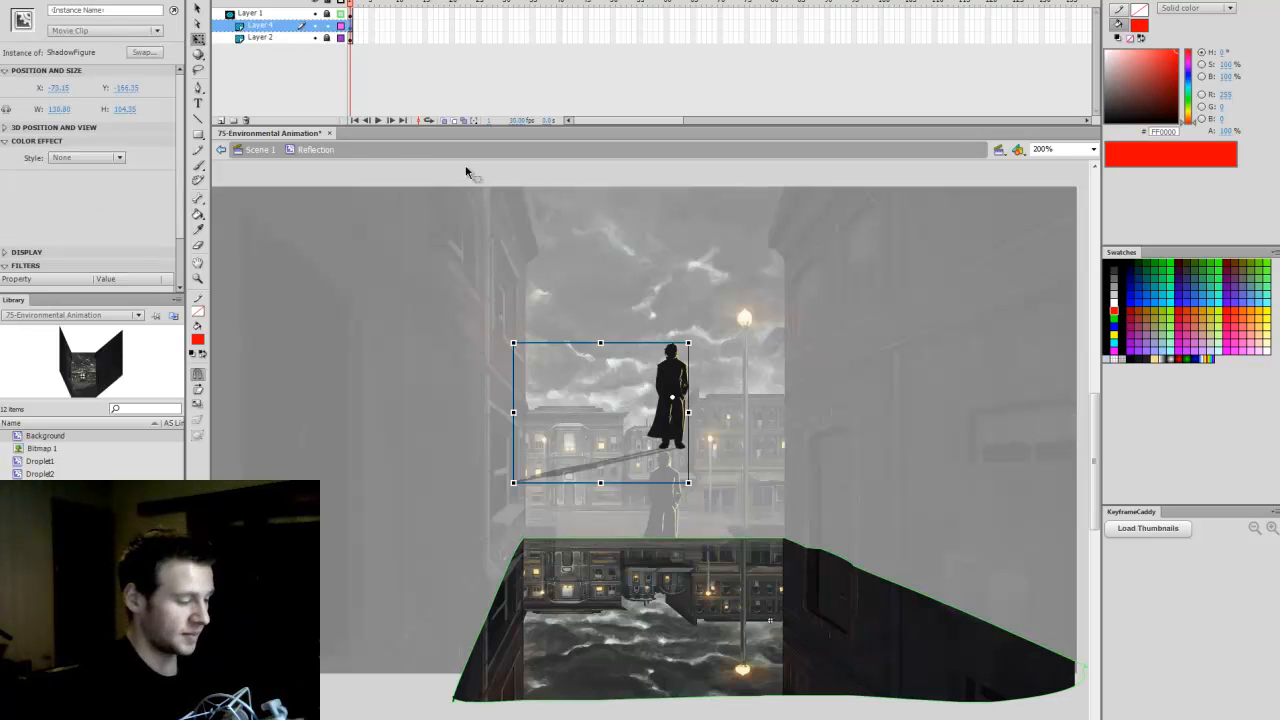
Step: Flip the pasted figure vertically, position it foot to foot beneath the standing figure, and show Layer 2 as outlines
click(152, 1)
mouse_move(218, 140)
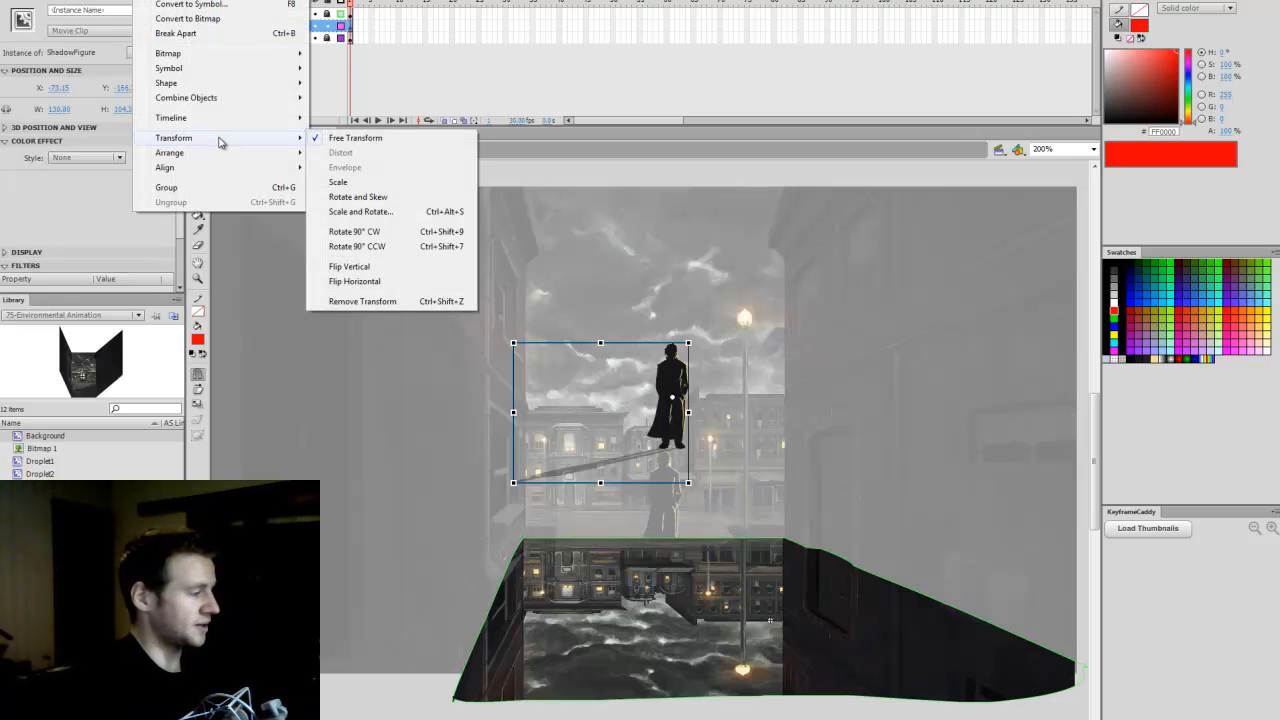
click(380, 266)
drag(682, 388, 673, 575)
click(340, 37)
Step: Duplicate the flipped figure's symbol as ShadowFigure copy and delete the cast-shadow layer, Layer 3, inside it
right_click(678, 575)
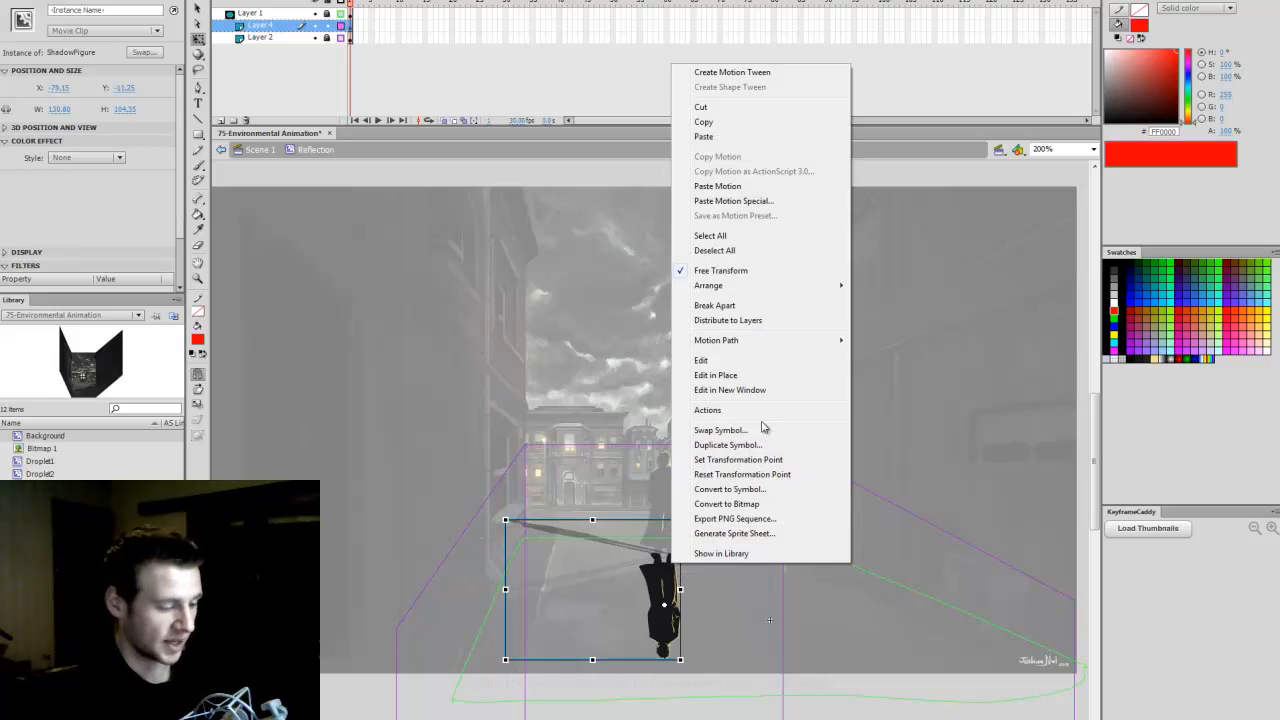
click(760, 424)
click(858, 431)
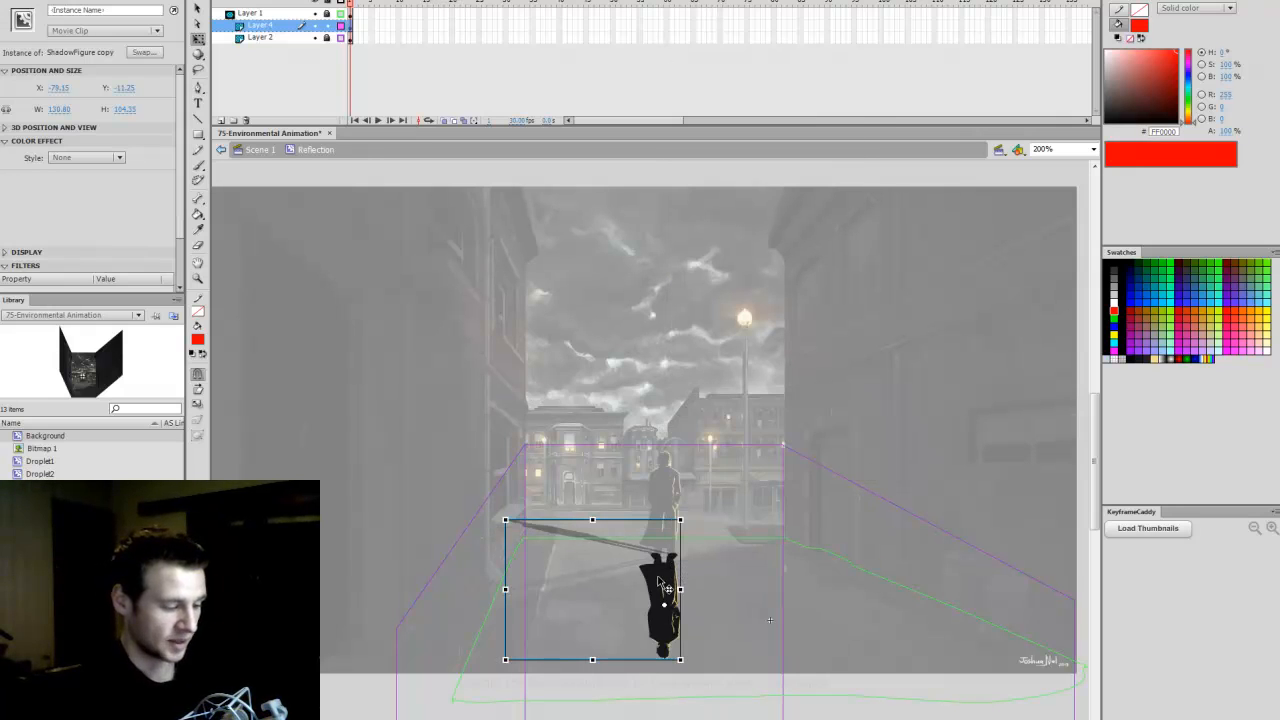
double_click(660, 585)
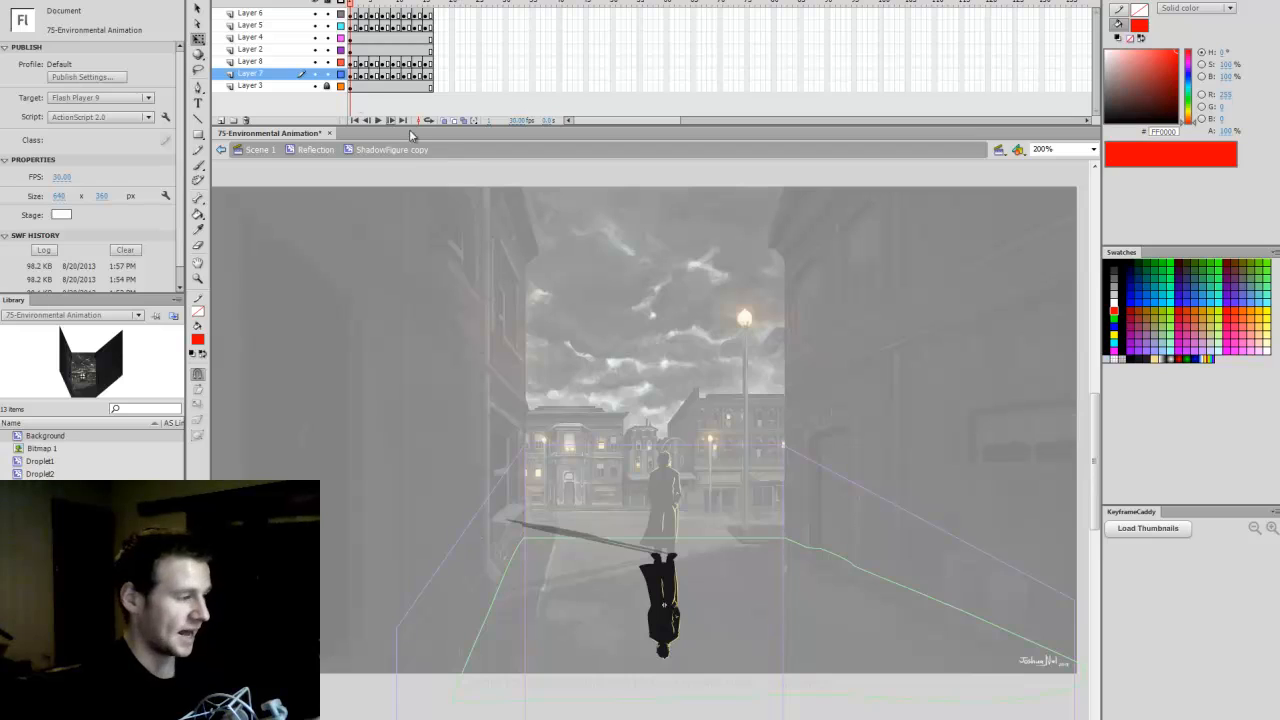
click(266, 88)
click(246, 120)
double_click(753, 436)
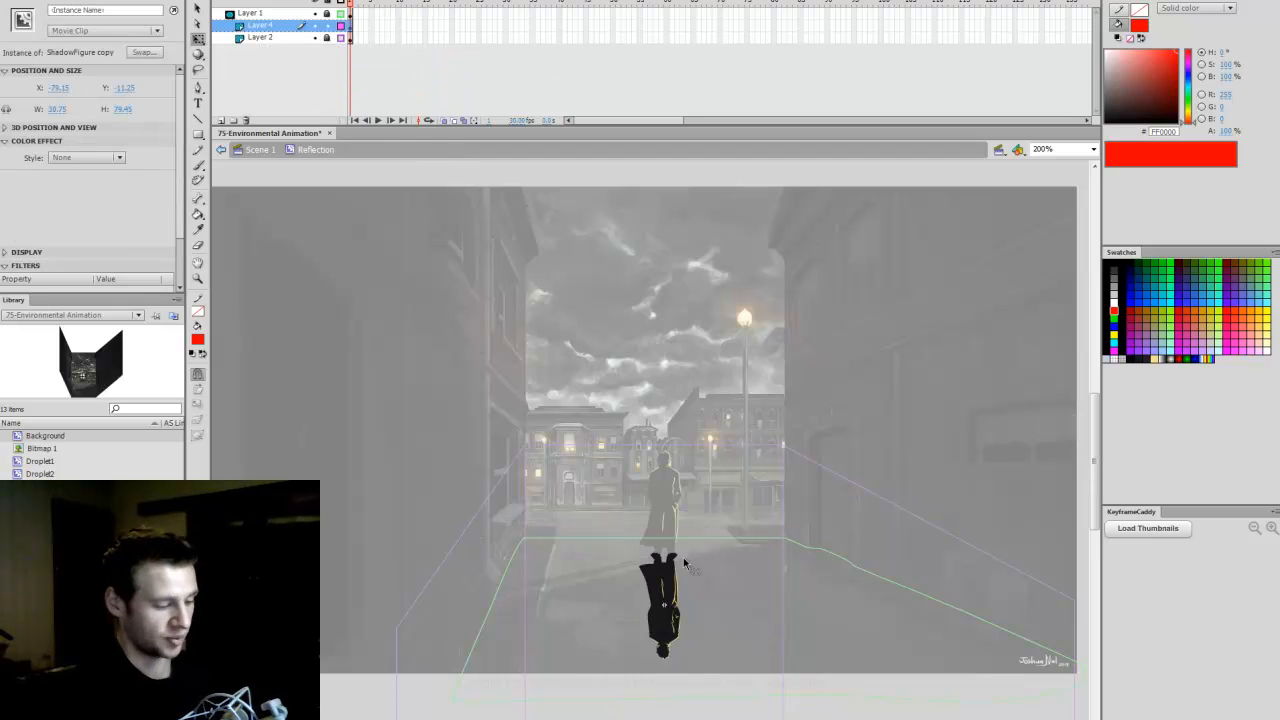
Step: Turn off Layer 2's outline display, lock Layer 4 to apply the mask to the reflected figure, and return to Scene 1
click(714, 700)
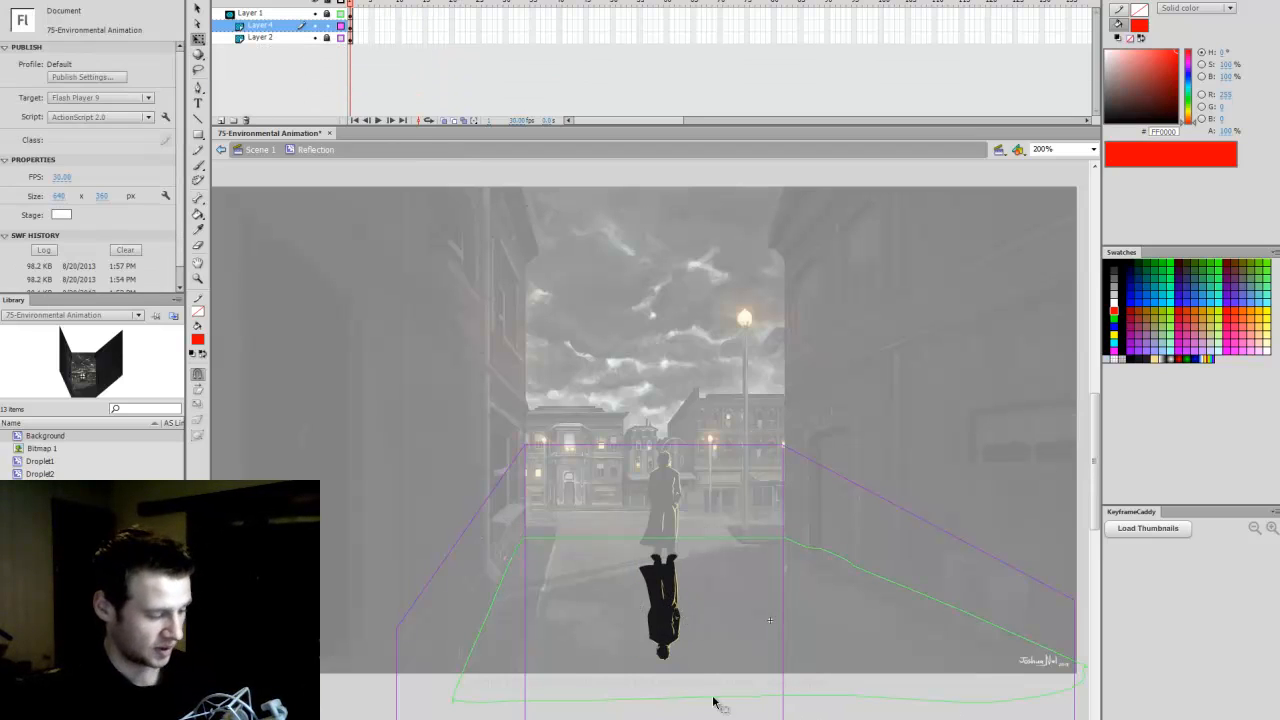
click(340, 37)
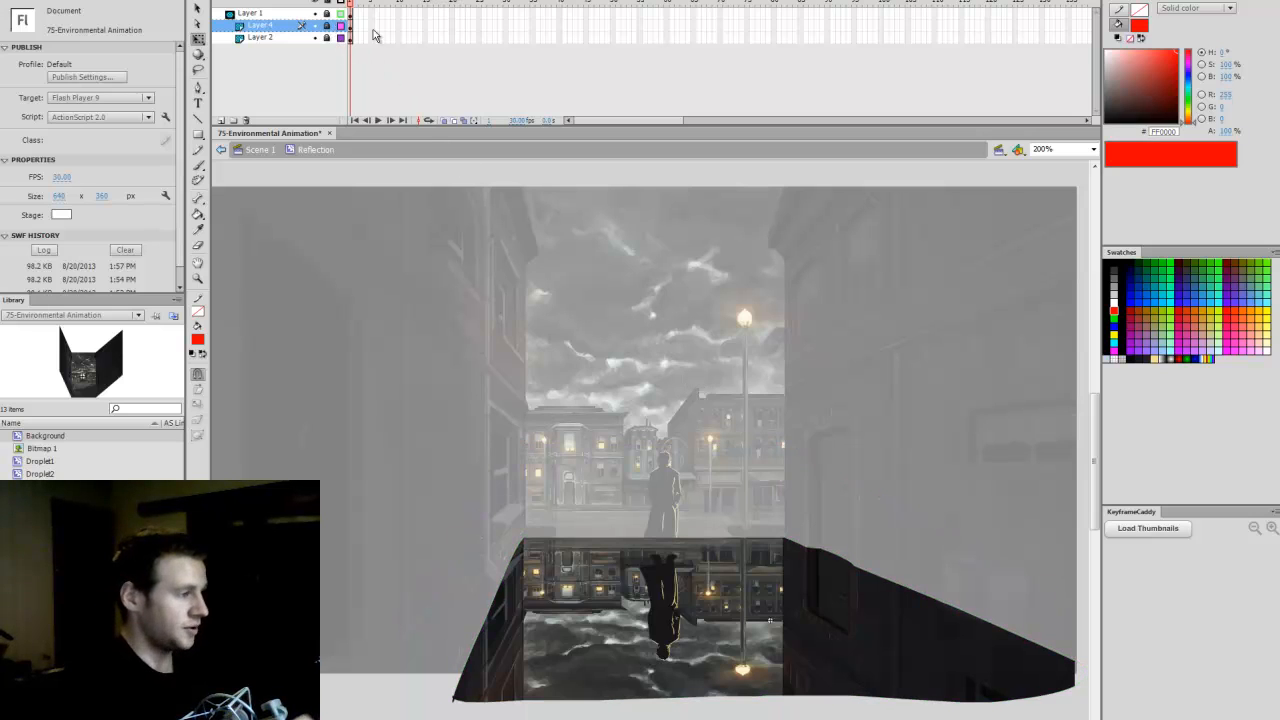
click(221, 149)
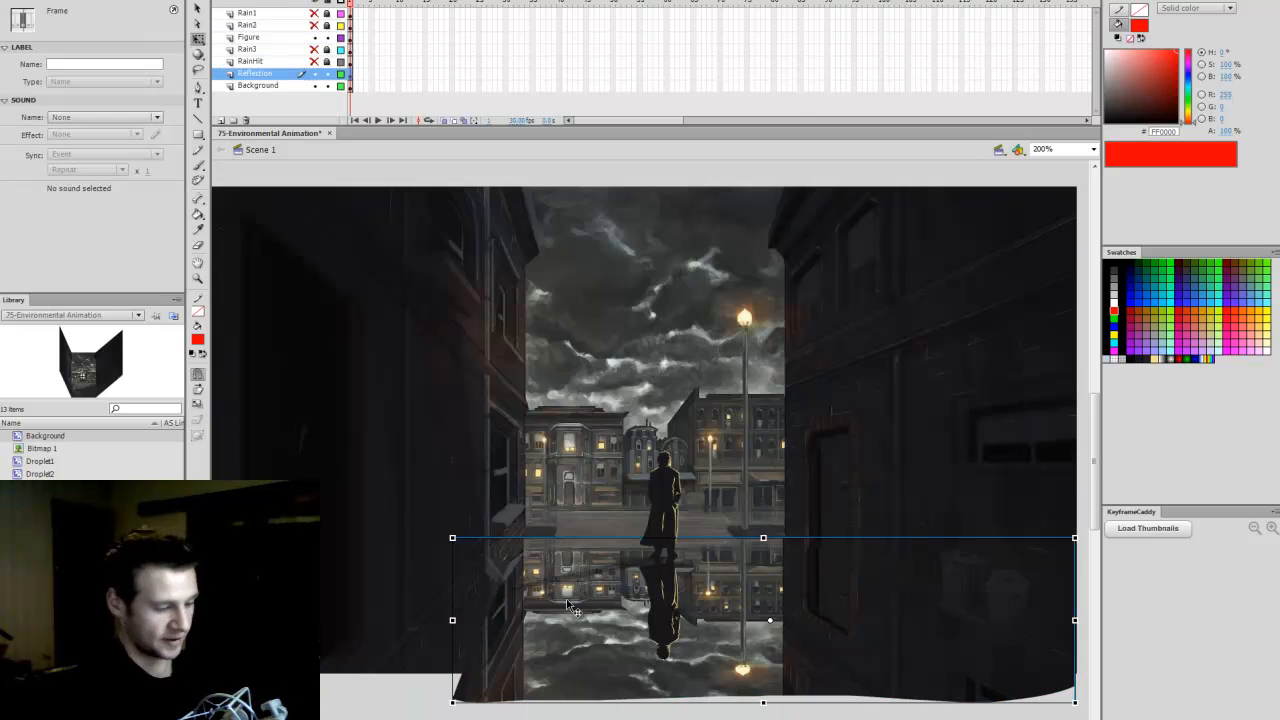
Step: Apply an Alpha color effect of 40% to the Reflection instance on the alley ground
drag(1097, 477, 1097, 483)
click(774, 690)
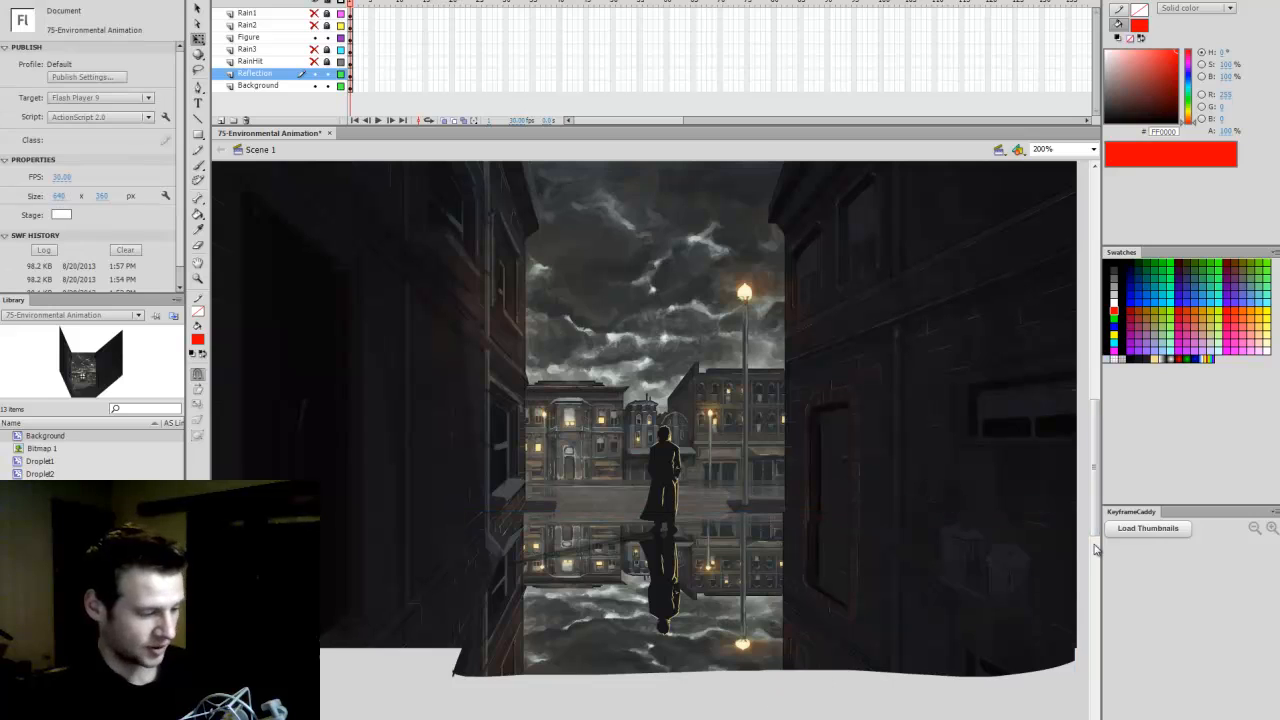
drag(1098, 528, 1107, 511)
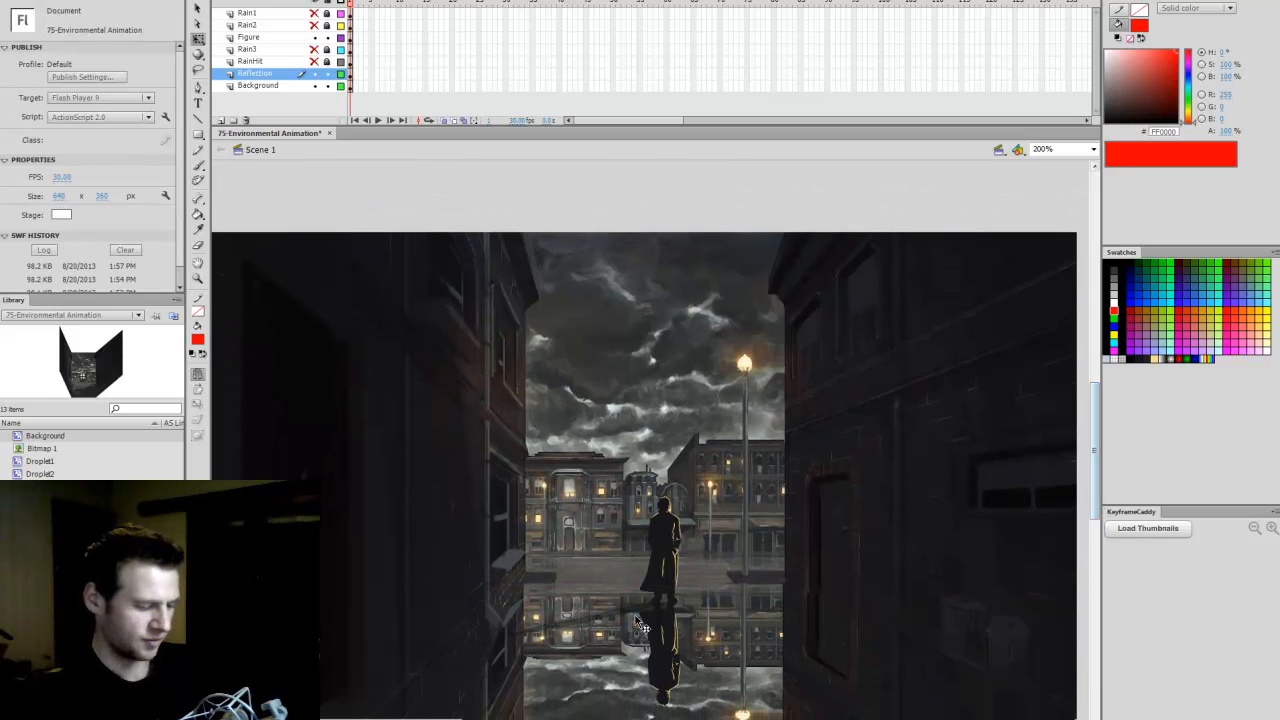
click(806, 692)
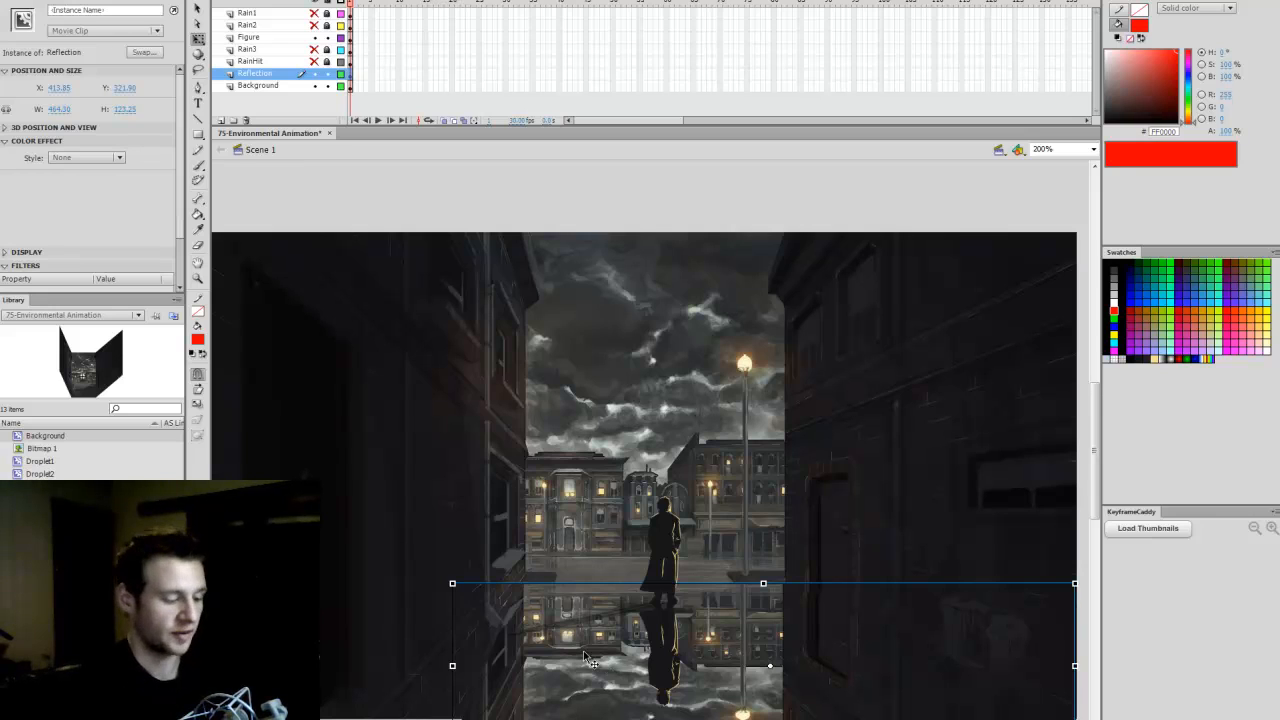
click(104, 159)
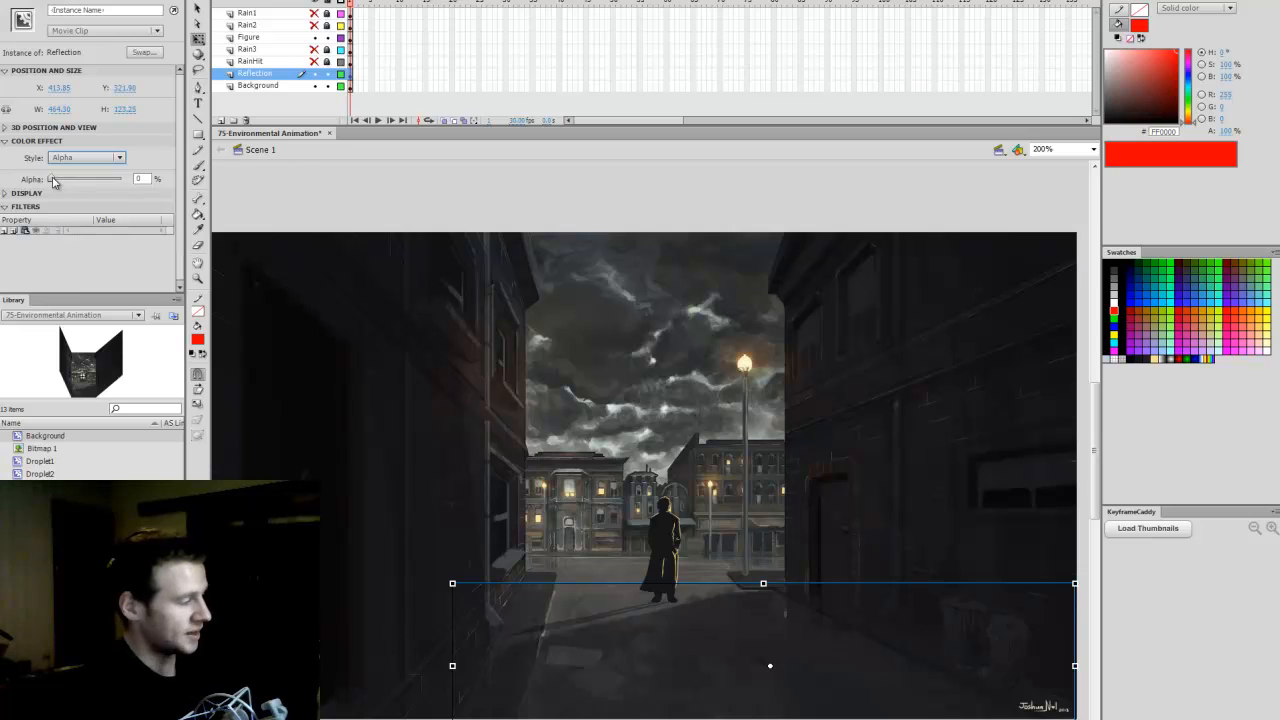
drag(52, 178, 80, 205)
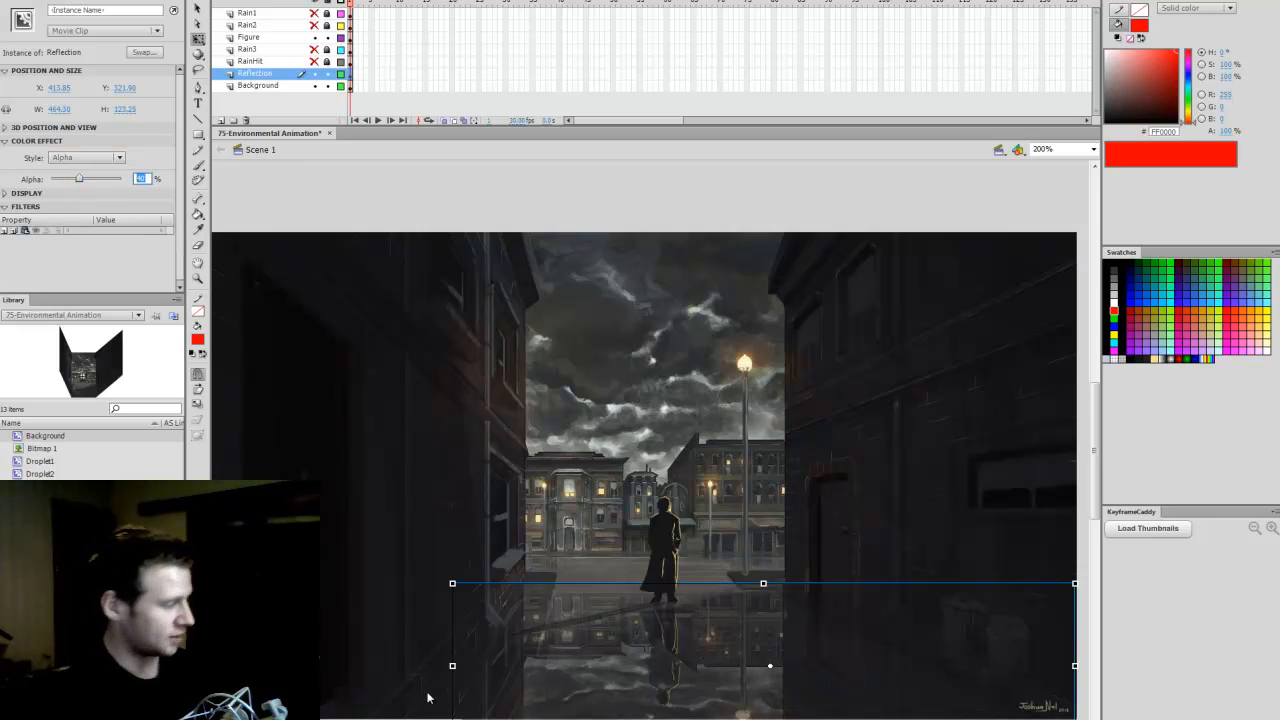
Step: Add a Blur filter to the Reflection instance
click(5, 230)
click(55, 306)
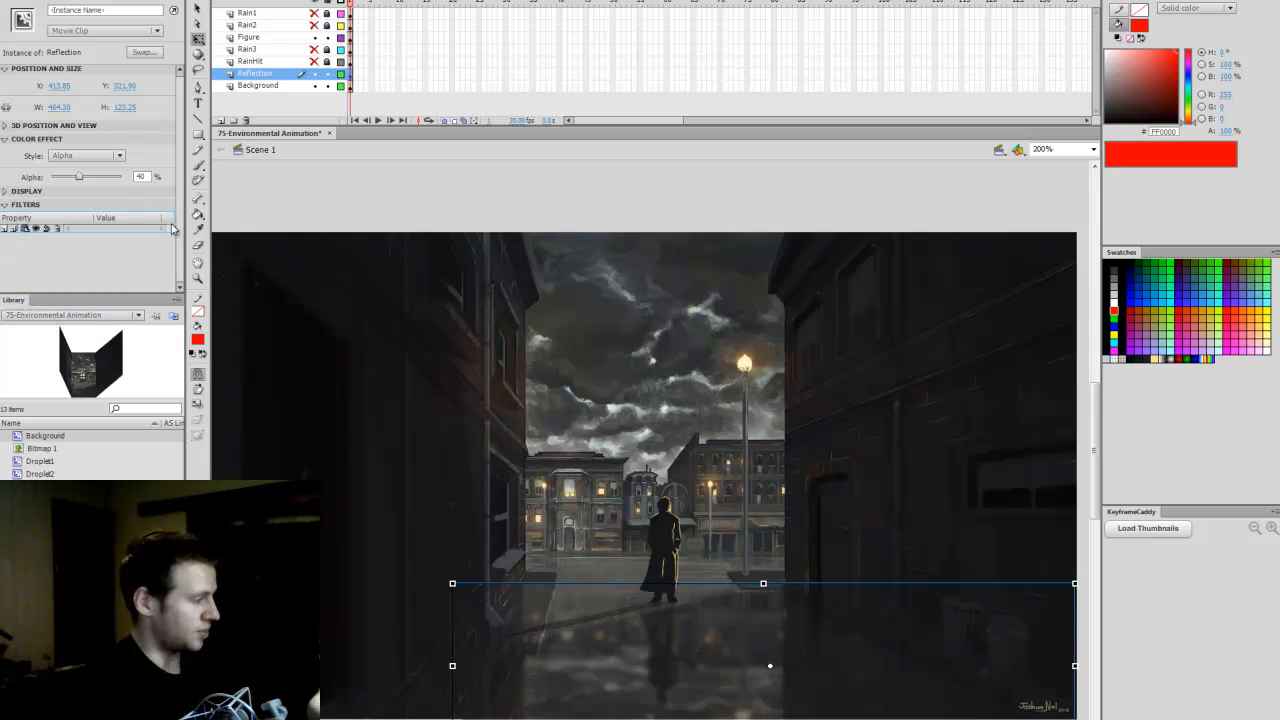
Step: Set the horizontal and vertical blur of the Reflection instance to 2 px
drag(180, 232, 175, 200)
click(77, 206)
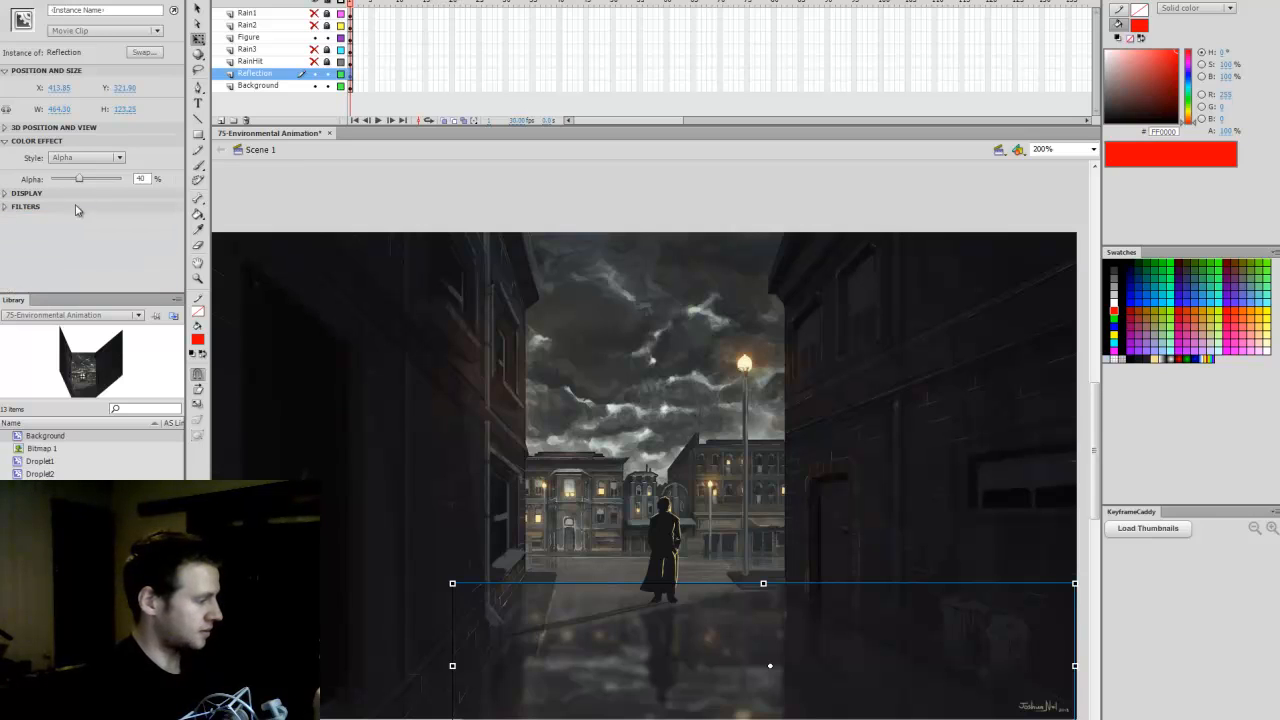
click(80, 207)
click(103, 244)
text(2)
key(Return)
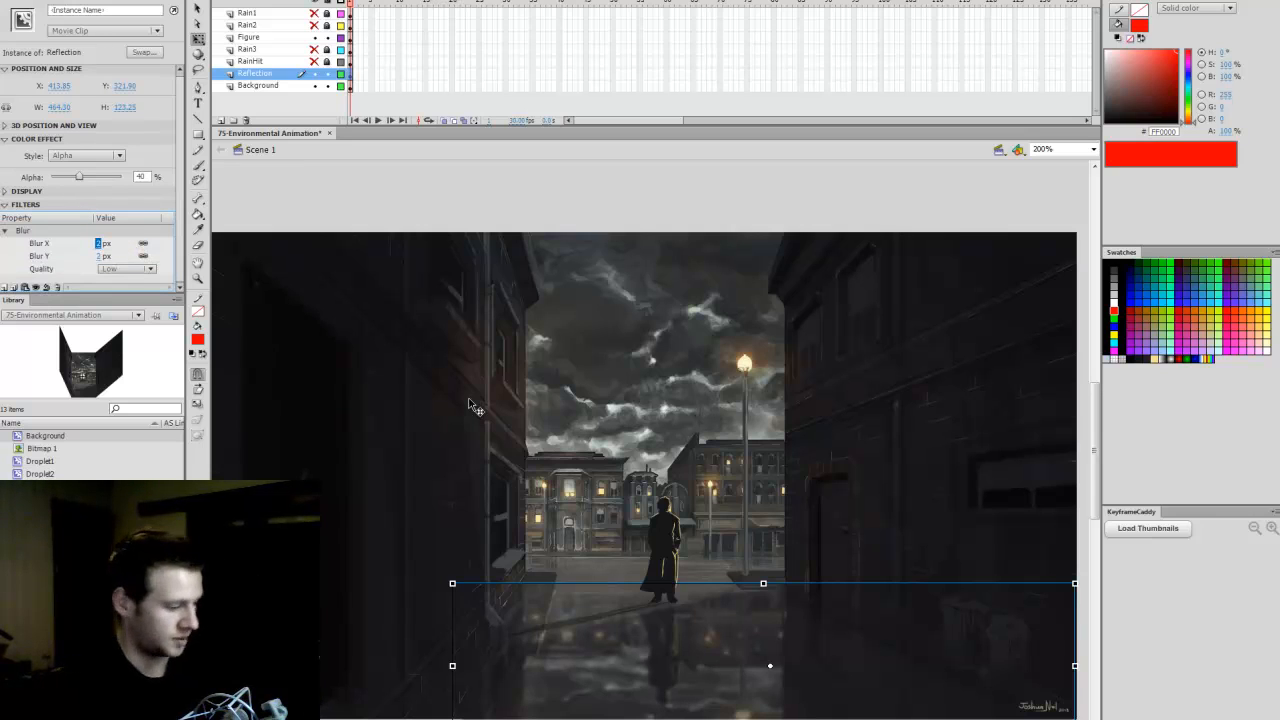
Step: Save the document and preview the animation as a test movie
click(883, 310)
key(ctrl+s)
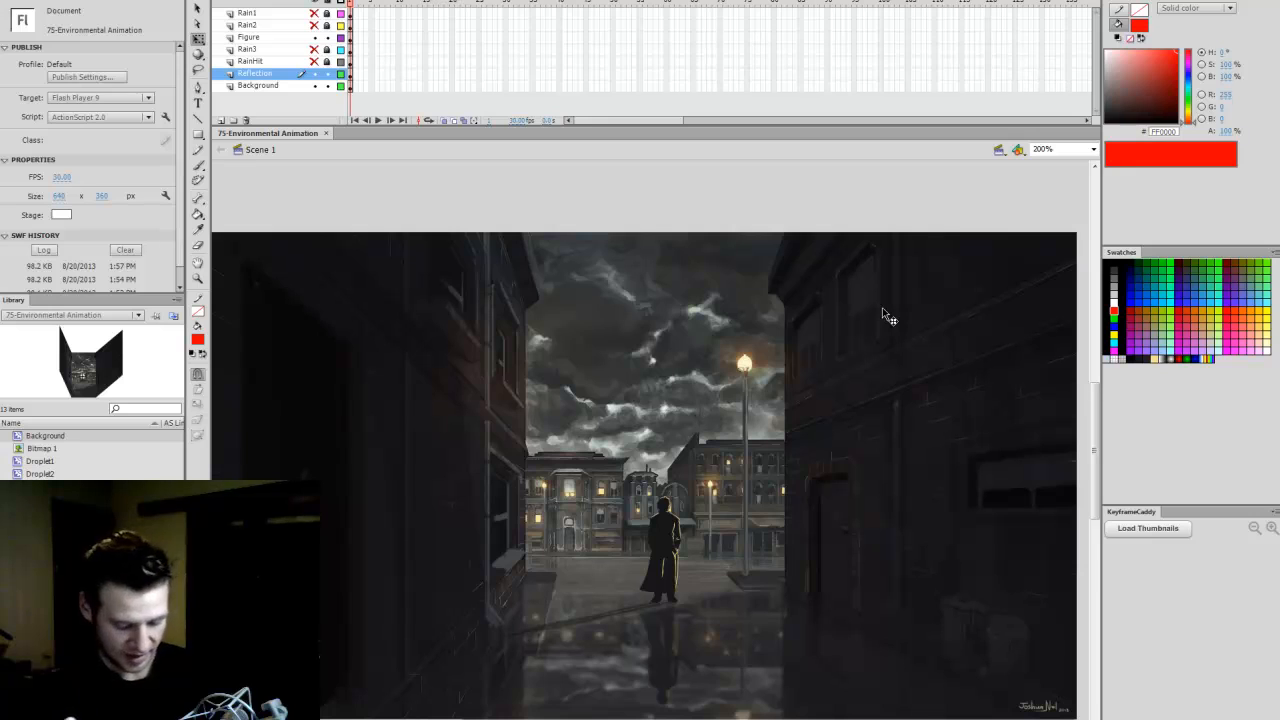
key(ctrl+Return)
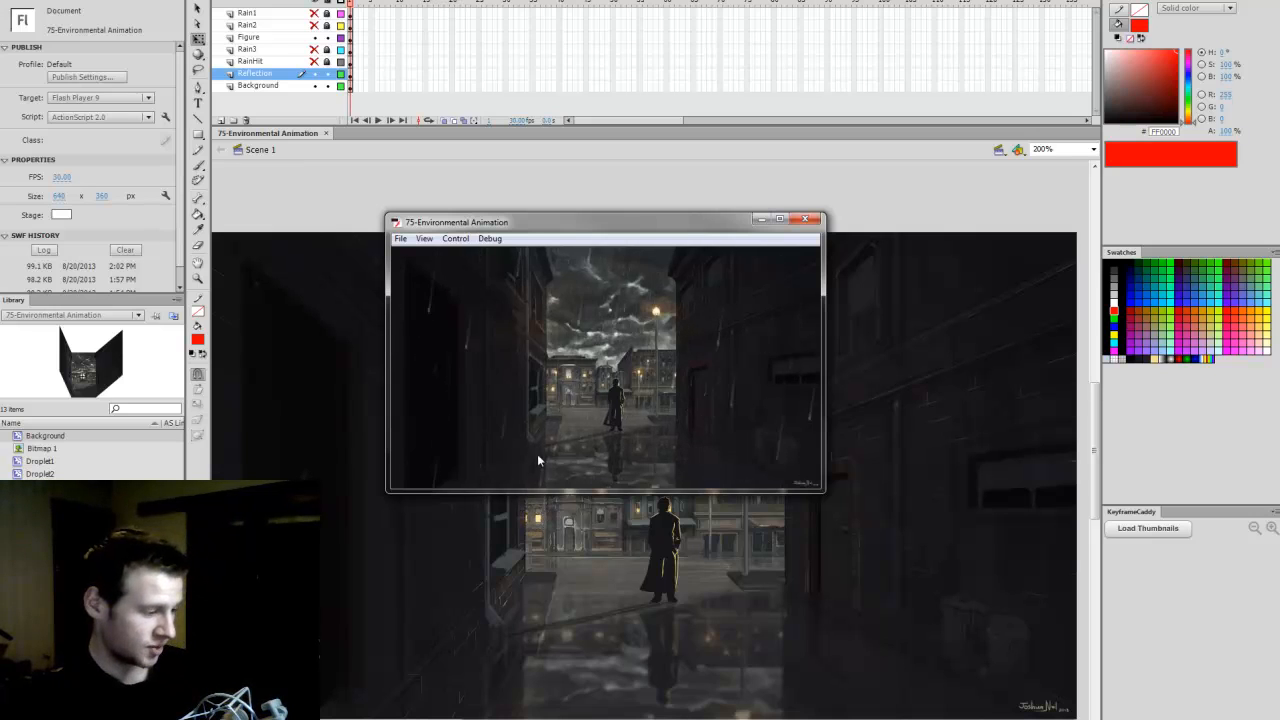
click(804, 218)
Step: Inside the Reflection symbol, unlock Layer 2, narrow the flipped Background's left wall to 82 px and skew its outer edge downward
click(652, 652)
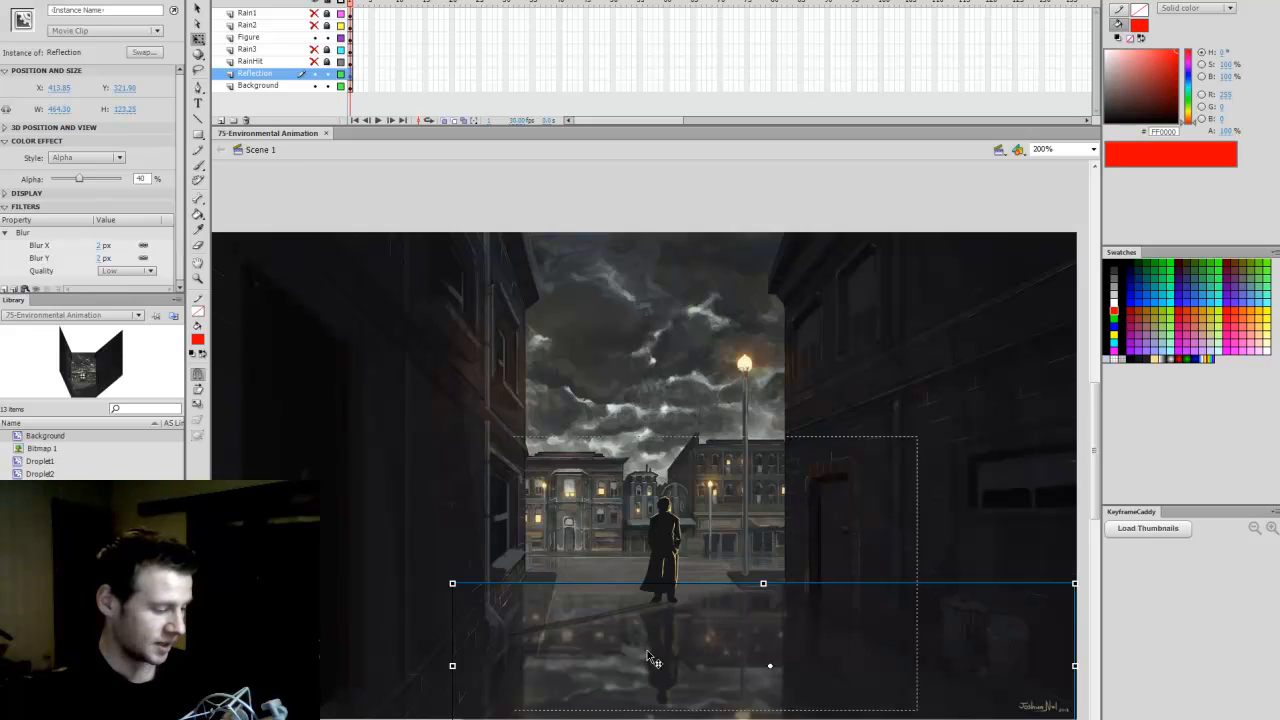
double_click(650, 658)
click(327, 38)
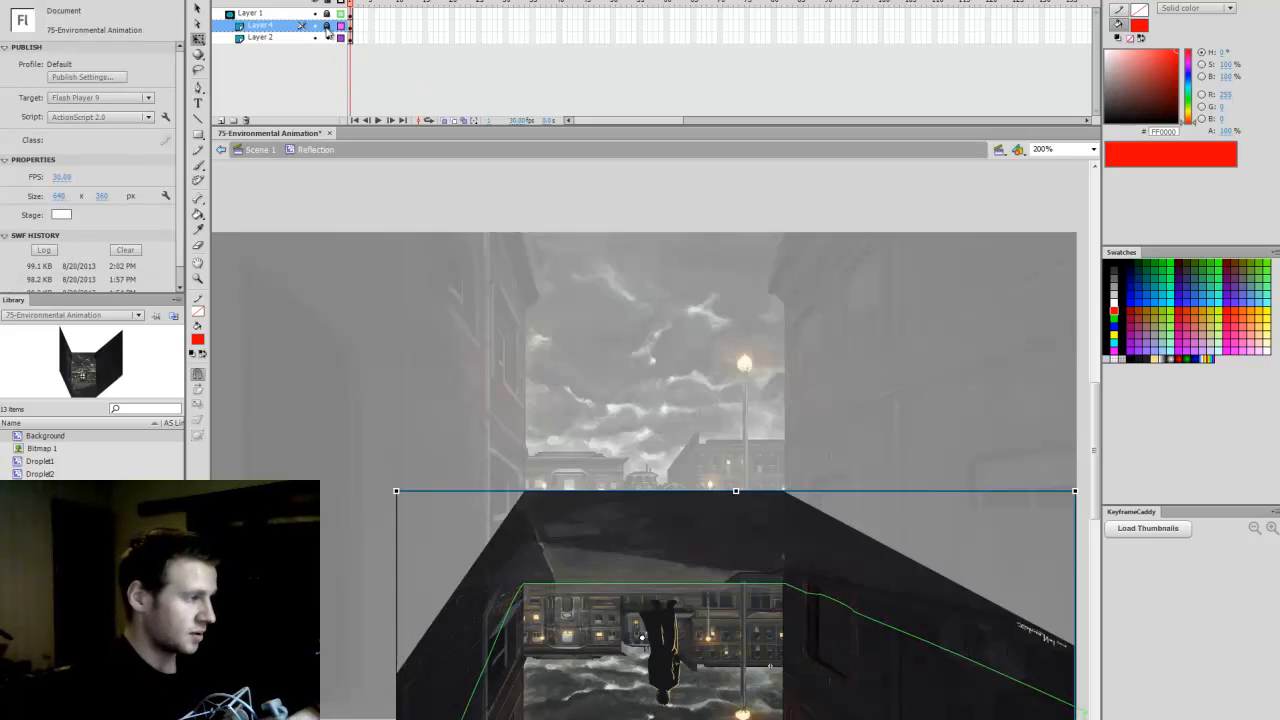
click(487, 657)
double_click(487, 652)
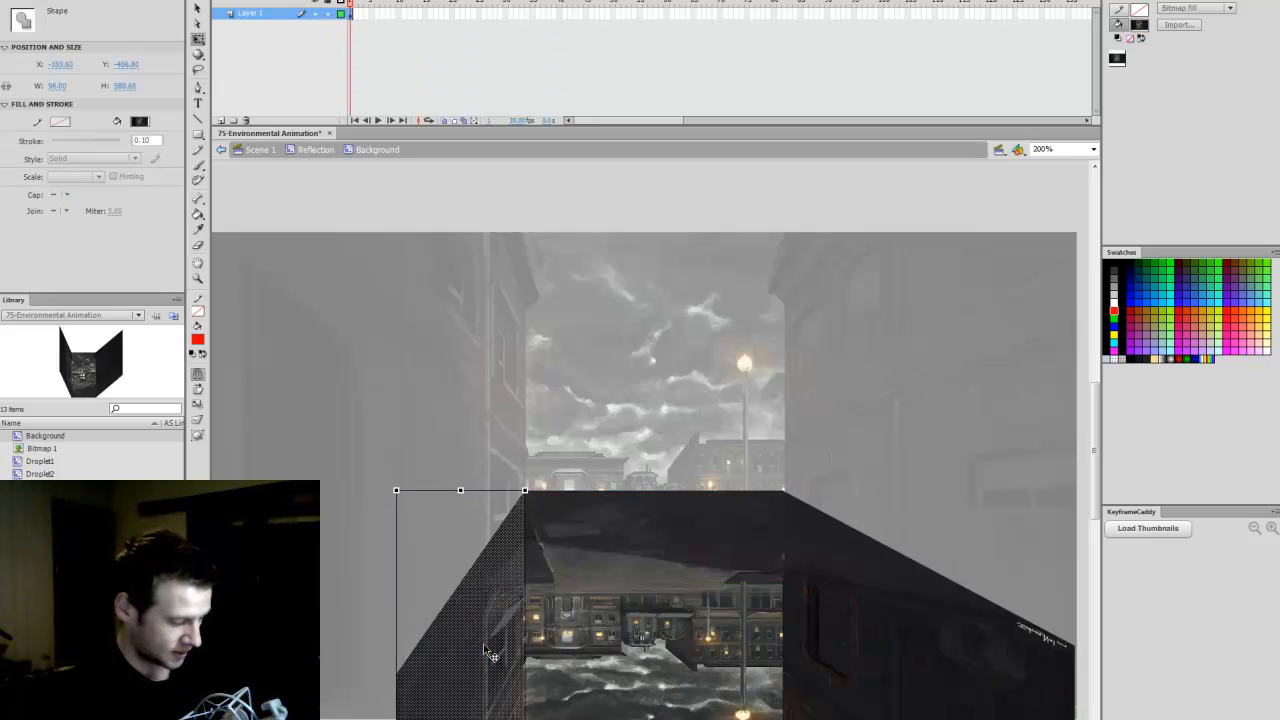
drag(396, 719, 415, 719)
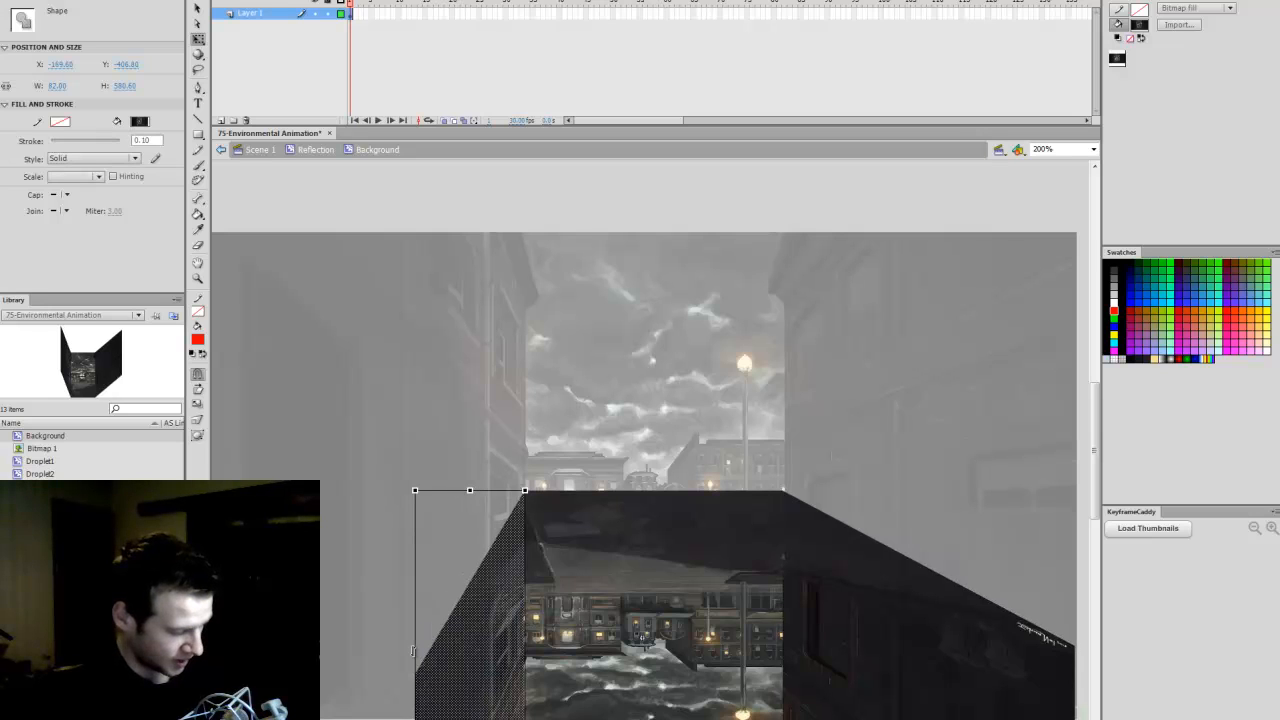
drag(416, 655, 416, 682)
Step: Test the movie and examine the wall's reflection on the alley ground up close
key(ctrl+Return)
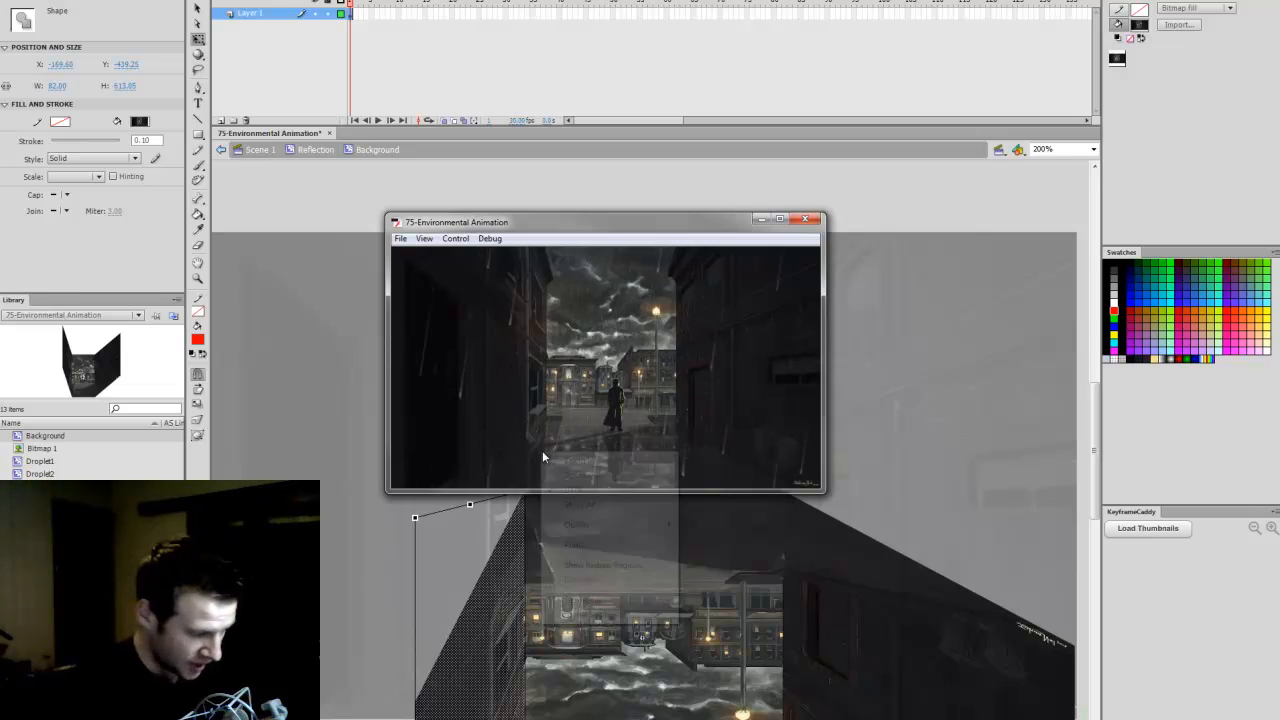
right_click(543, 451)
click(600, 456)
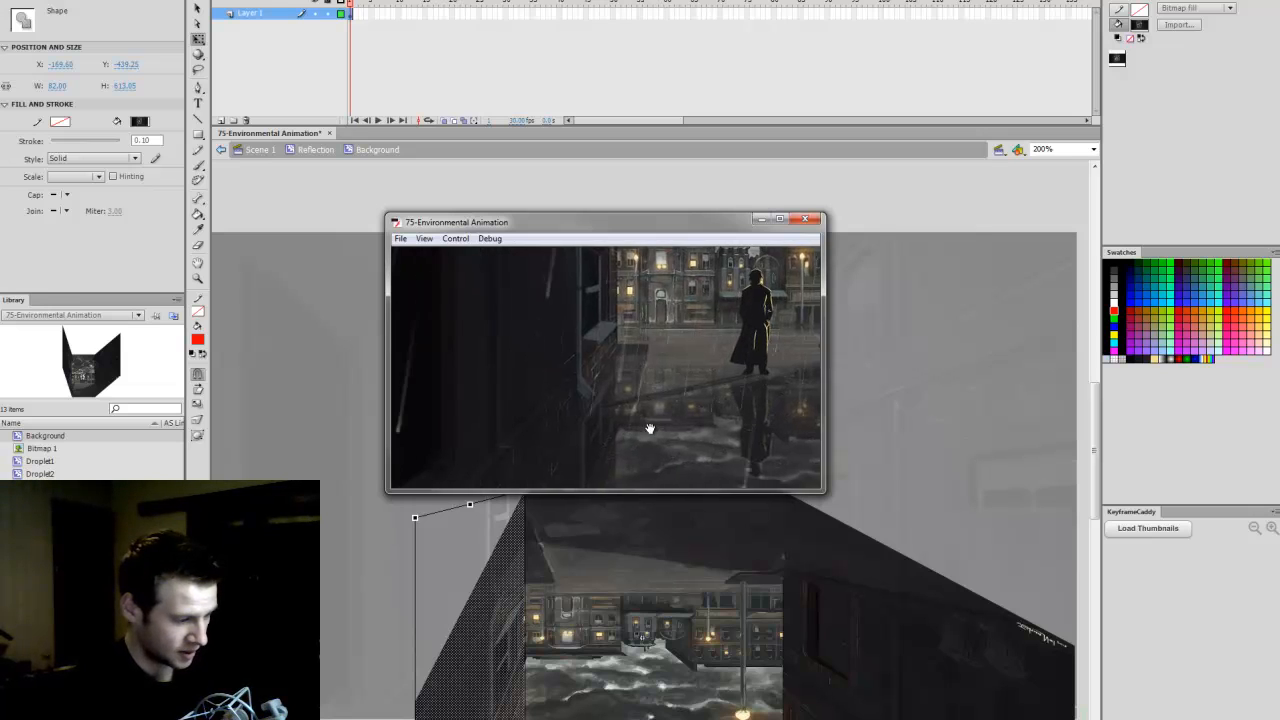
drag(657, 427, 626, 417)
right_click(634, 414)
click(688, 437)
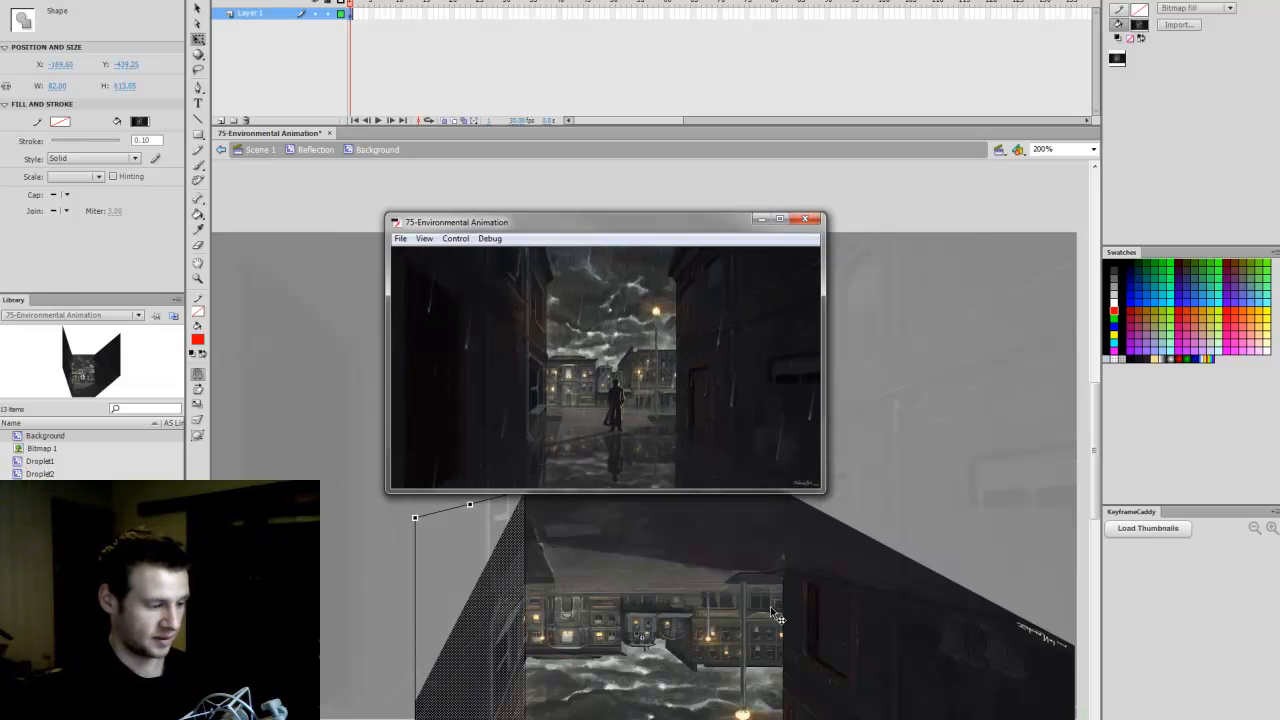
click(806, 219)
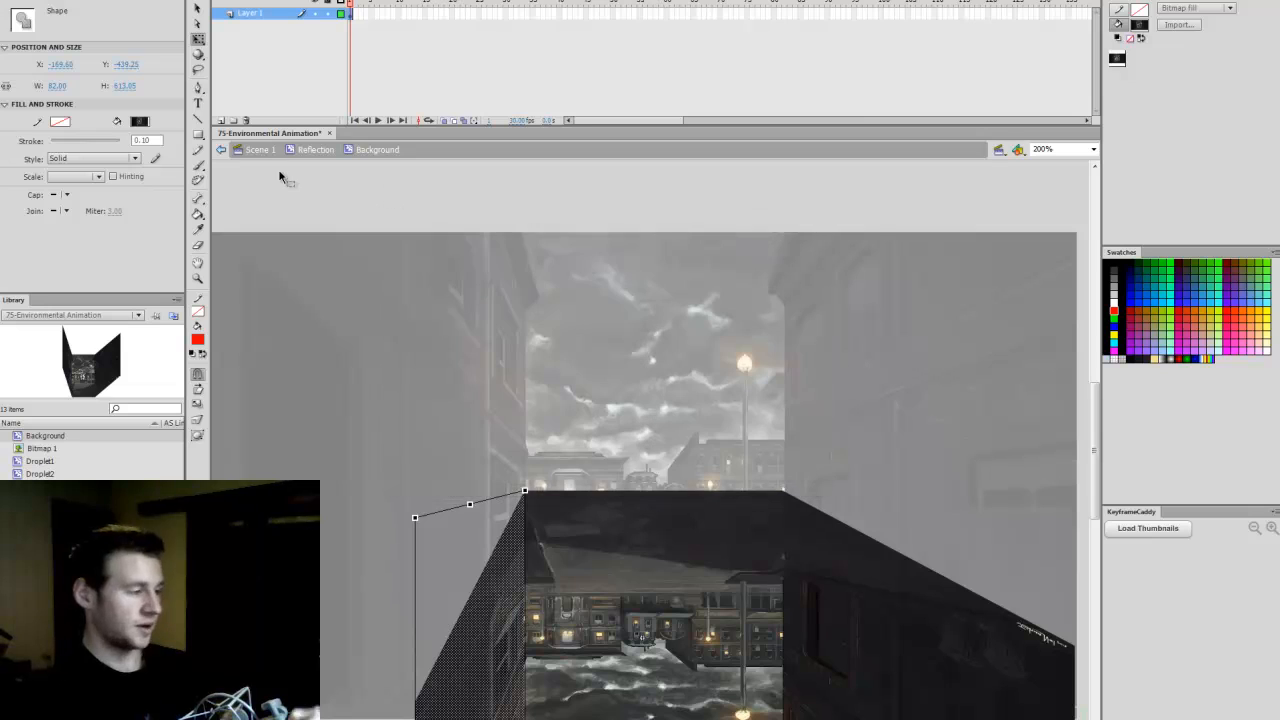
Step: Return to Scene 1 and reduce the Reflection instance's blur to 1 px in both directions
click(221, 149)
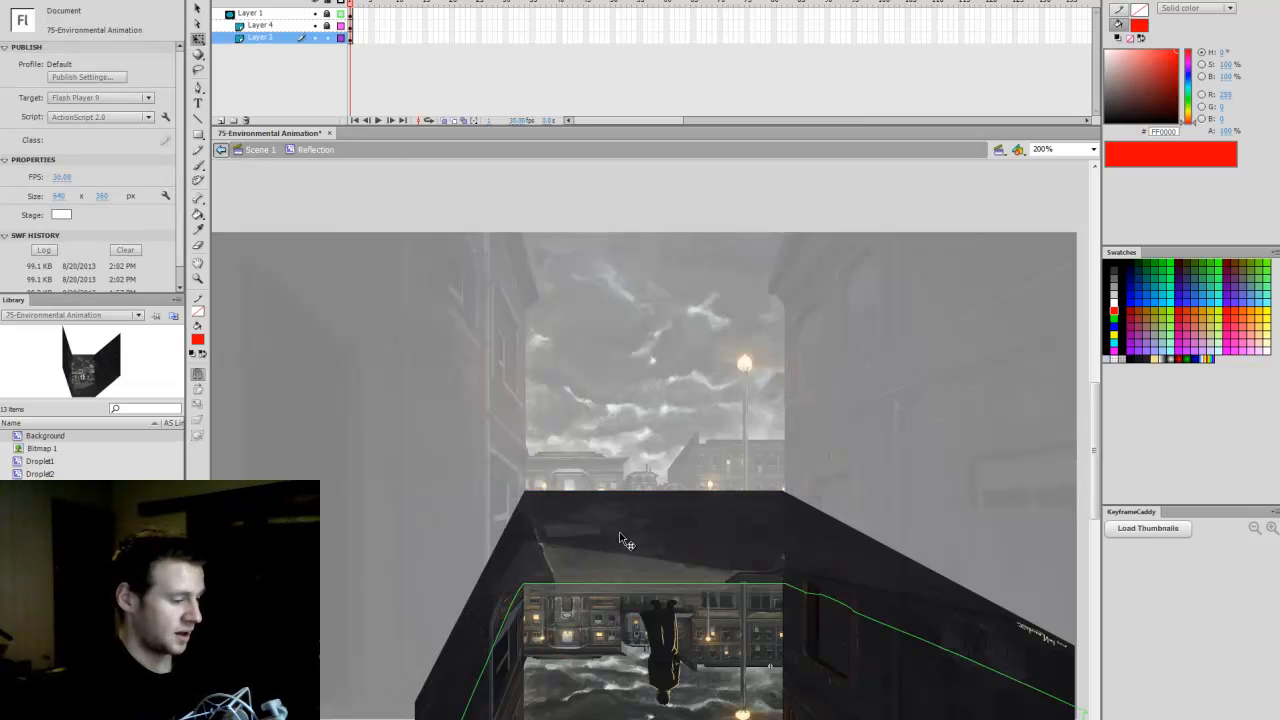
click(223, 150)
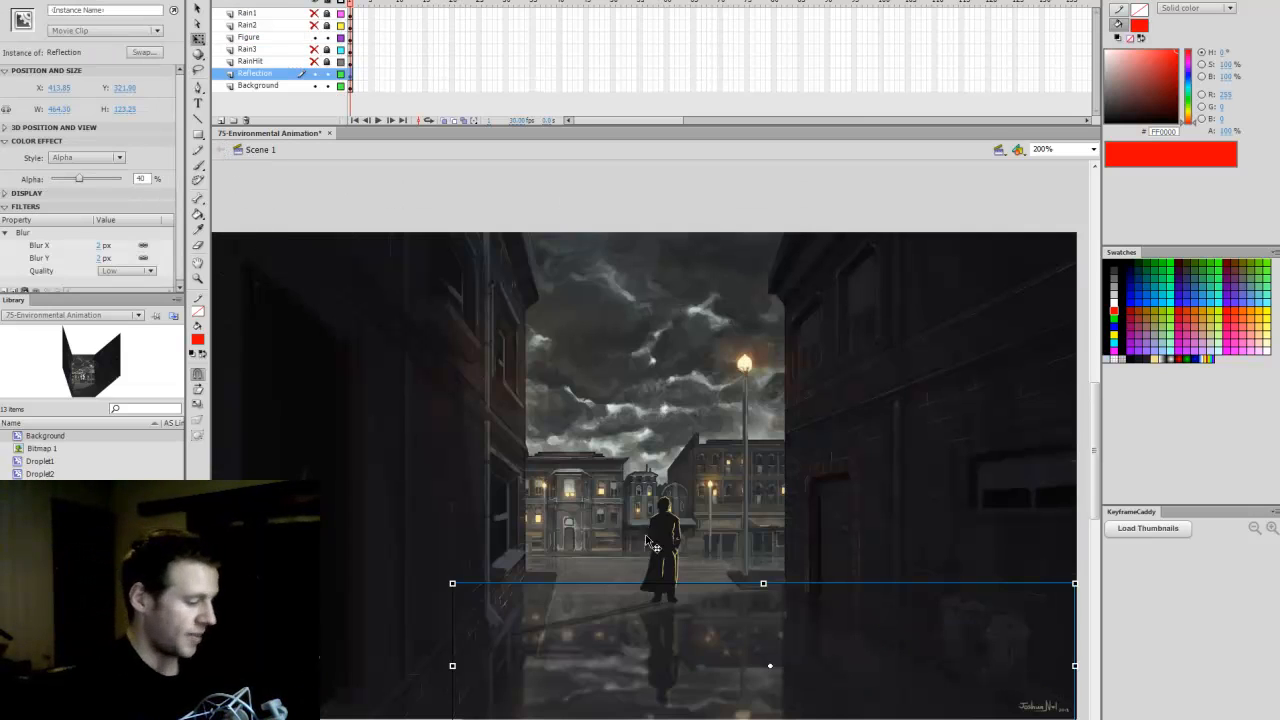
click(100, 245)
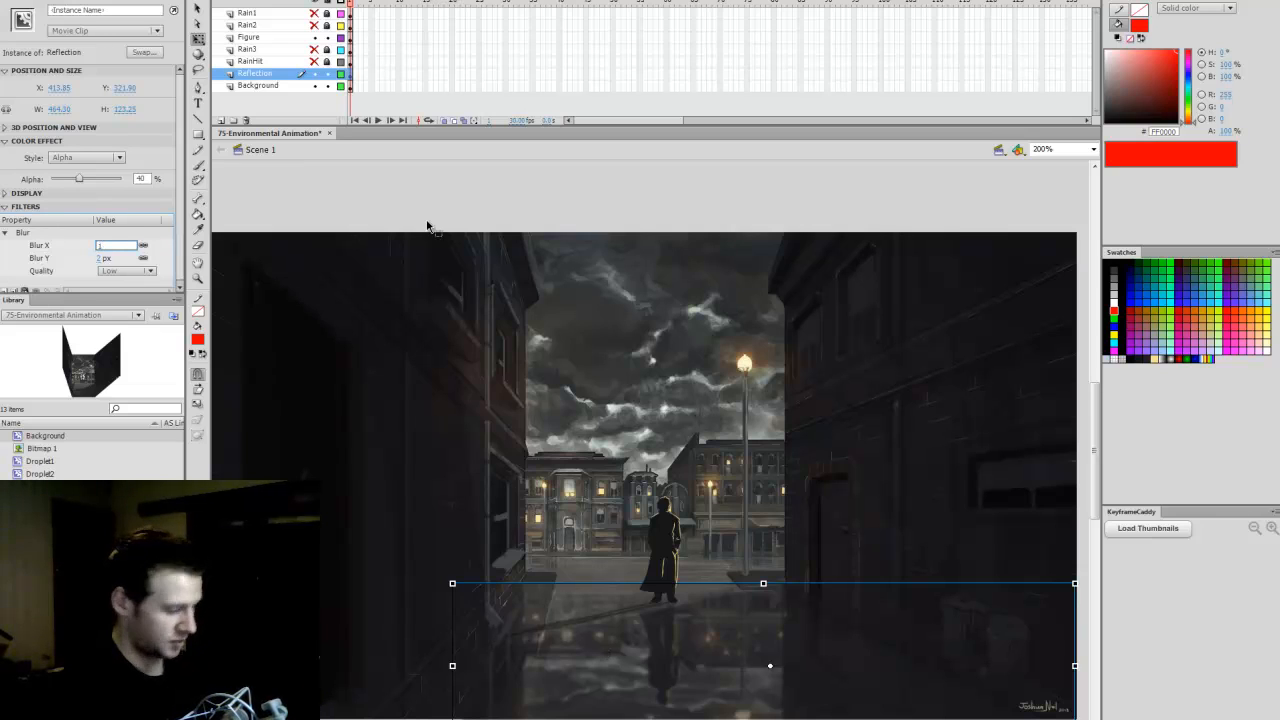
text(1)
key(Return)
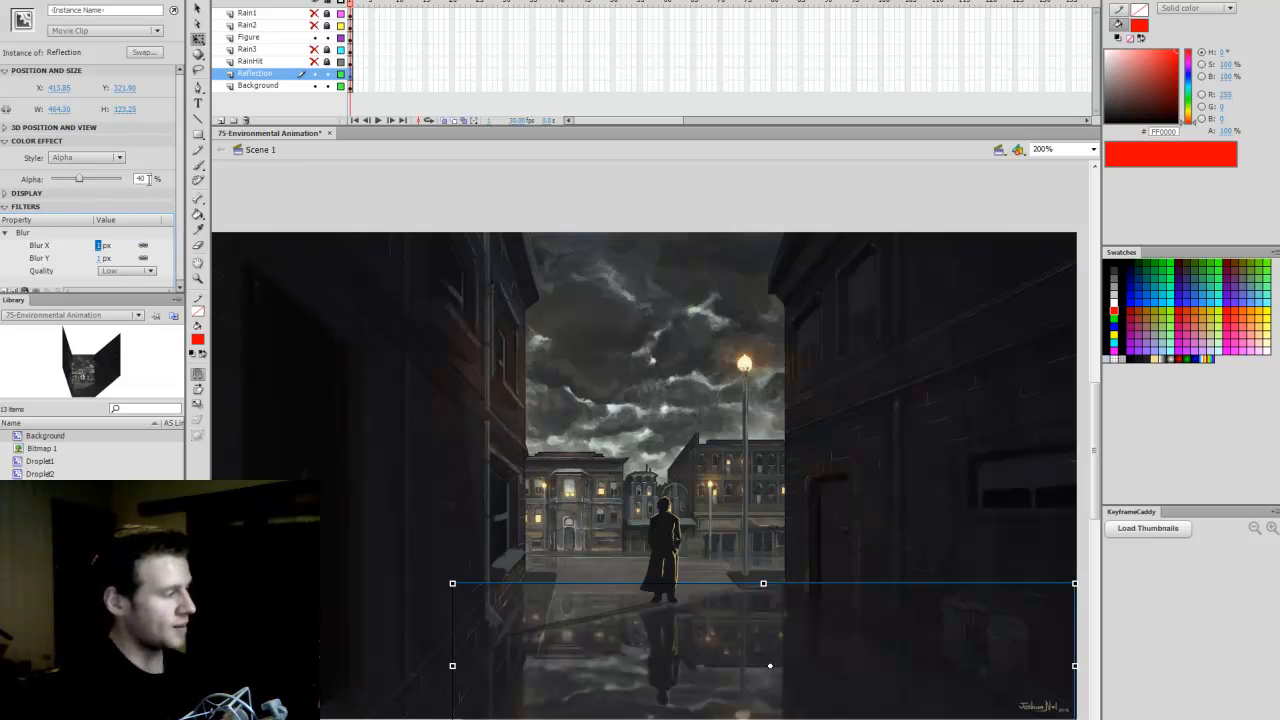
Step: Set the Reflection instance's alpha to 20% and deselect it
click(140, 180)
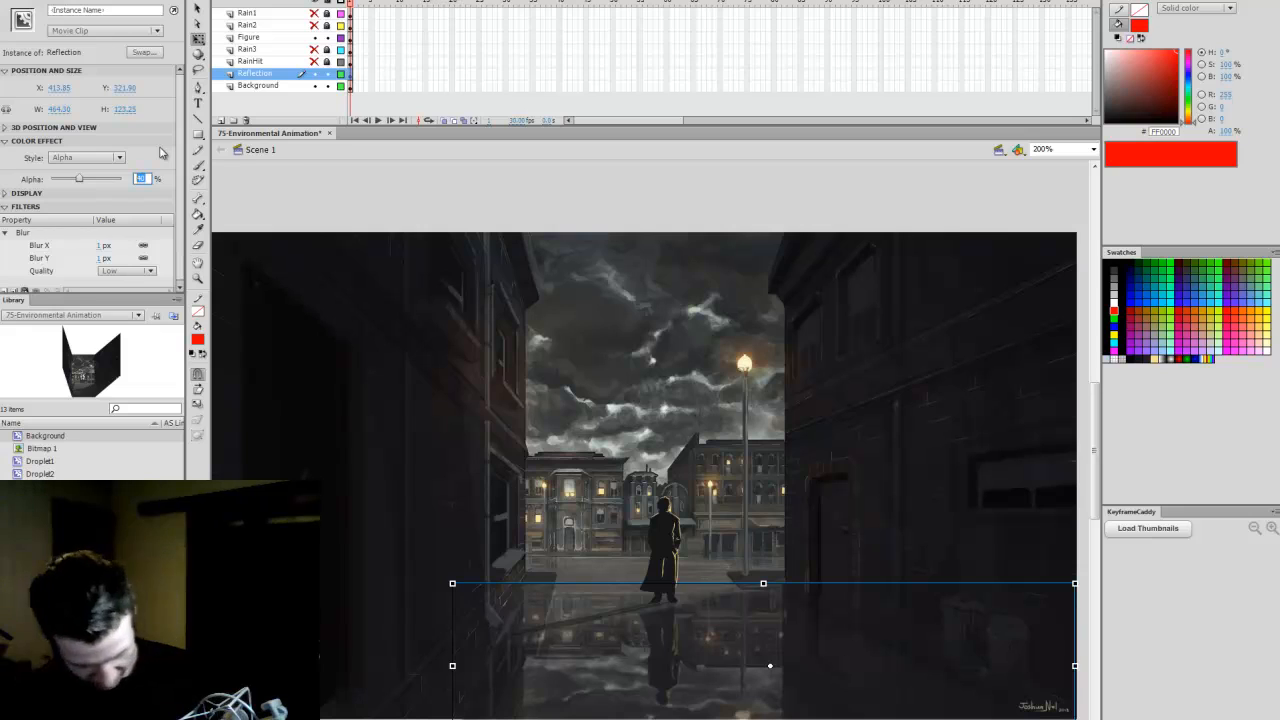
text(20)
key(Return)
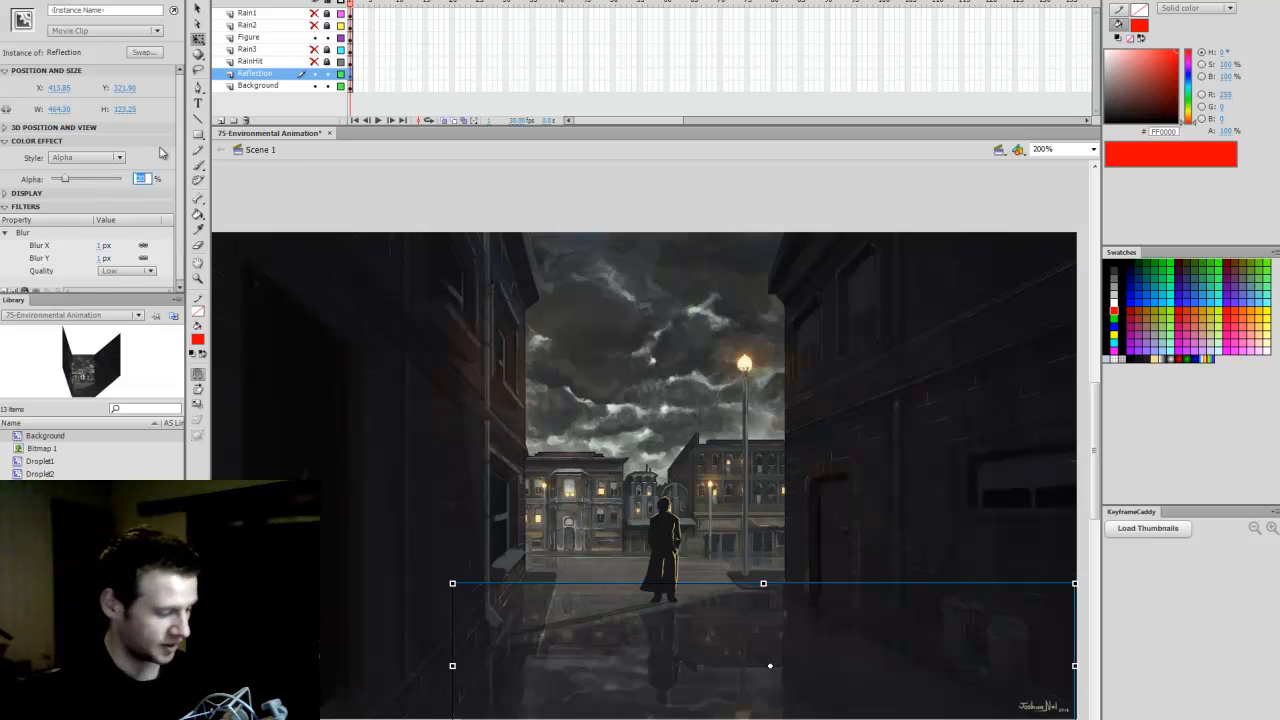
click(814, 192)
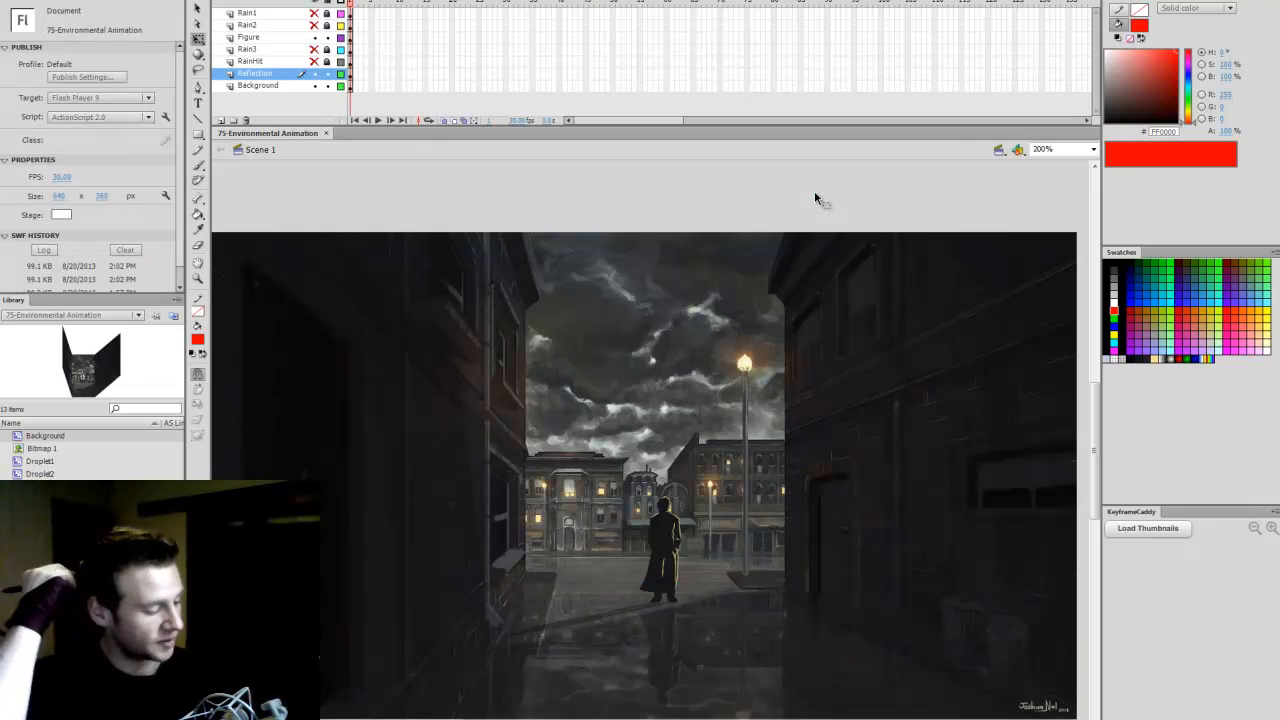
Step: Toggle the Reflection layer's visibility repeatedly to compare the alley ground with and without the reflection
click(316, 74)
click(316, 74)
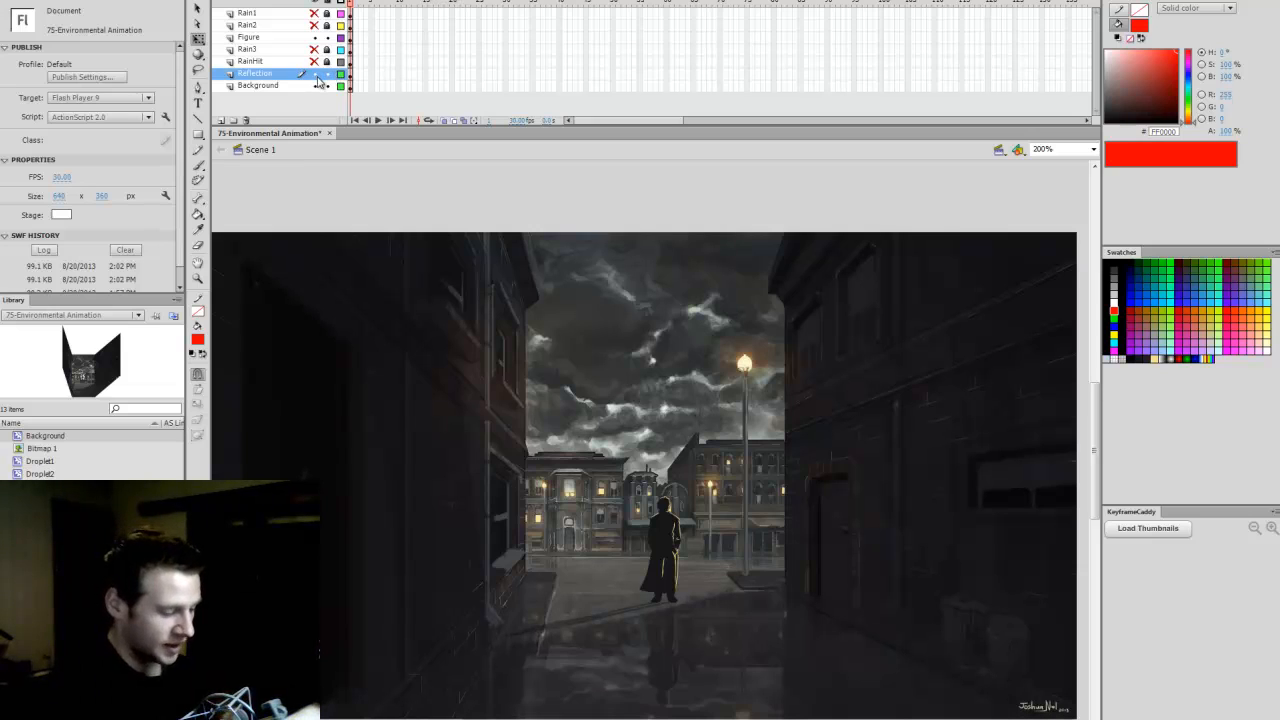
click(316, 75)
click(316, 75)
click(316, 75)
click(316, 75)
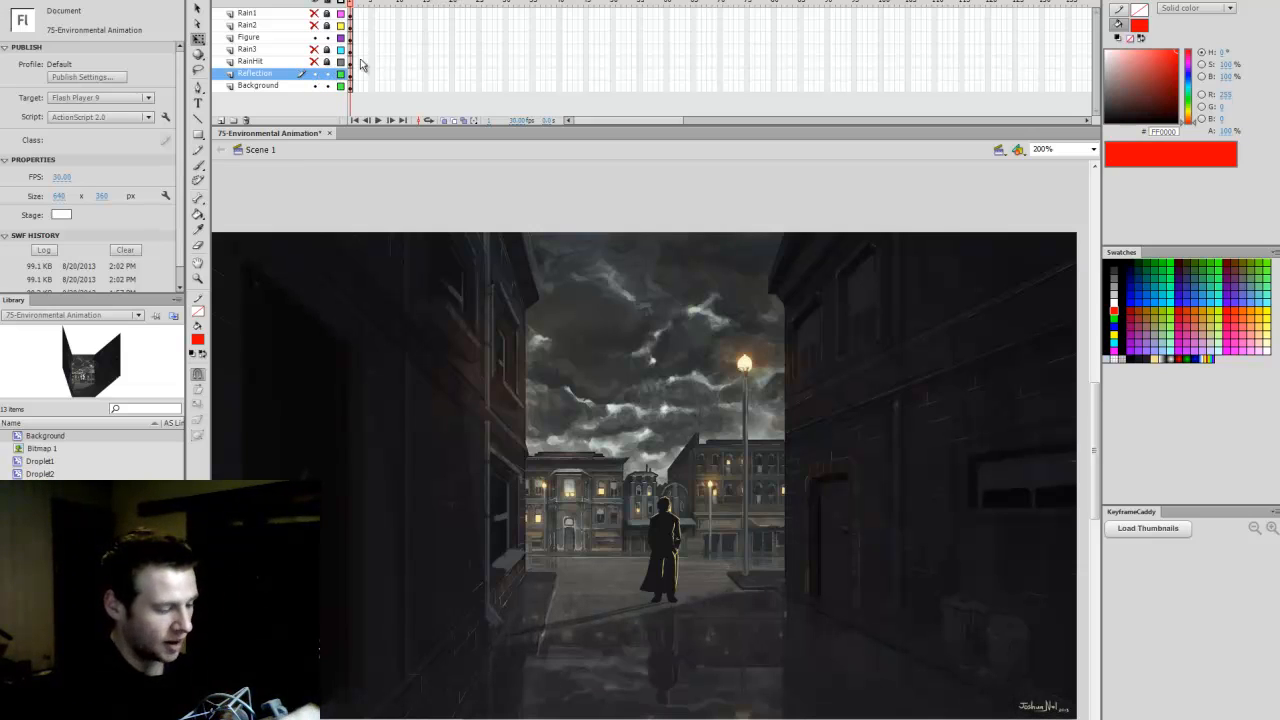
Step: Test the movie in an enlarged preview window and inspect the rain and ground reflection up close
key(ctrl+Return)
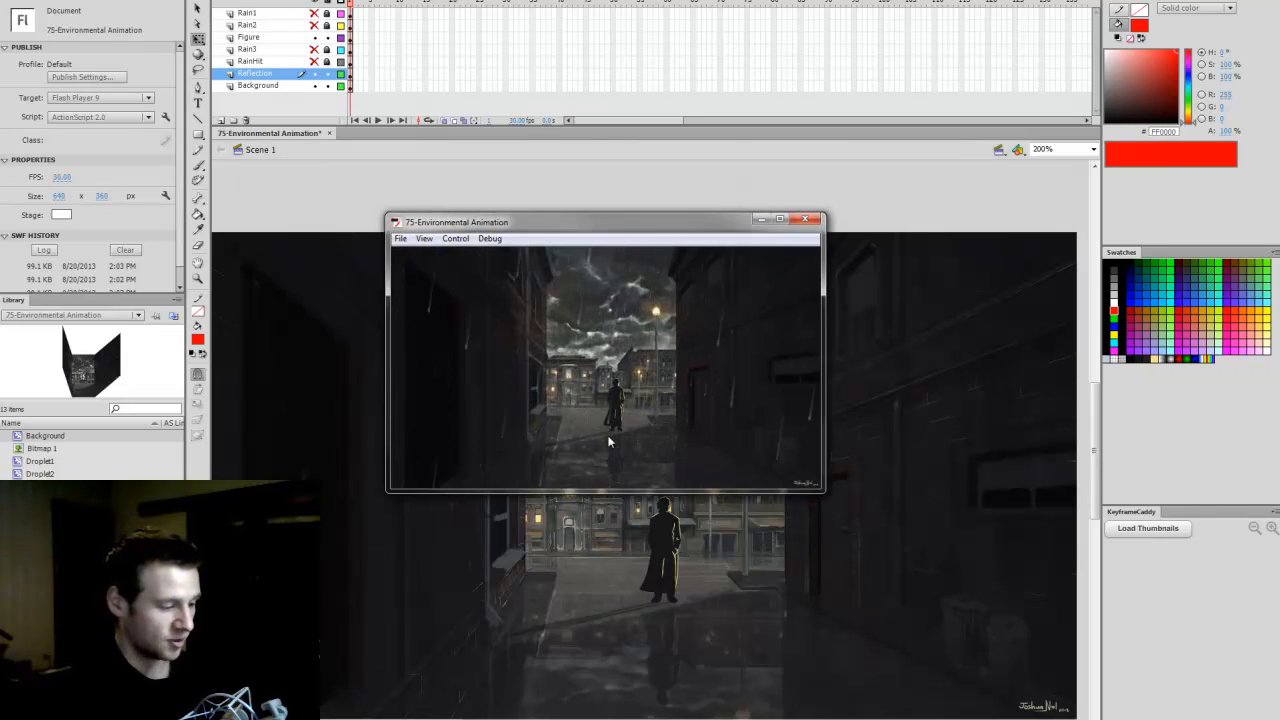
right_click(646, 355)
click(668, 366)
drag(600, 222, 420, 1)
drag(623, 270, 1040, 678)
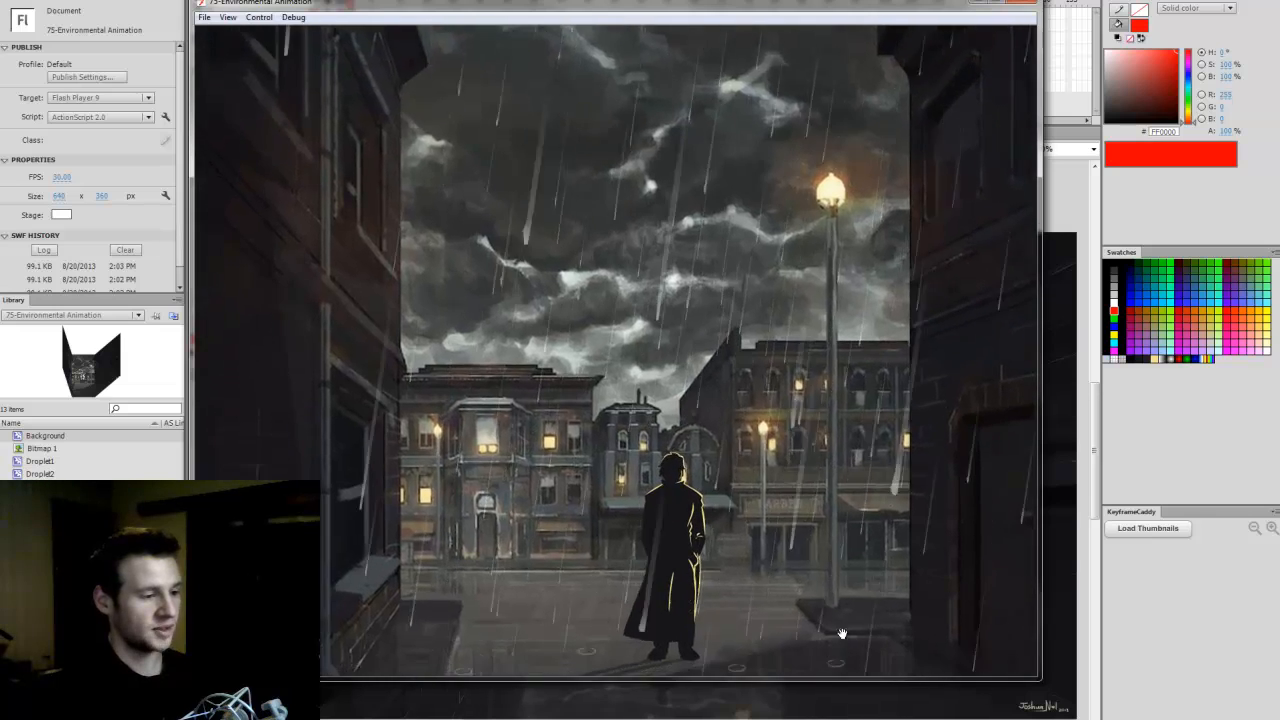
right_click(693, 435)
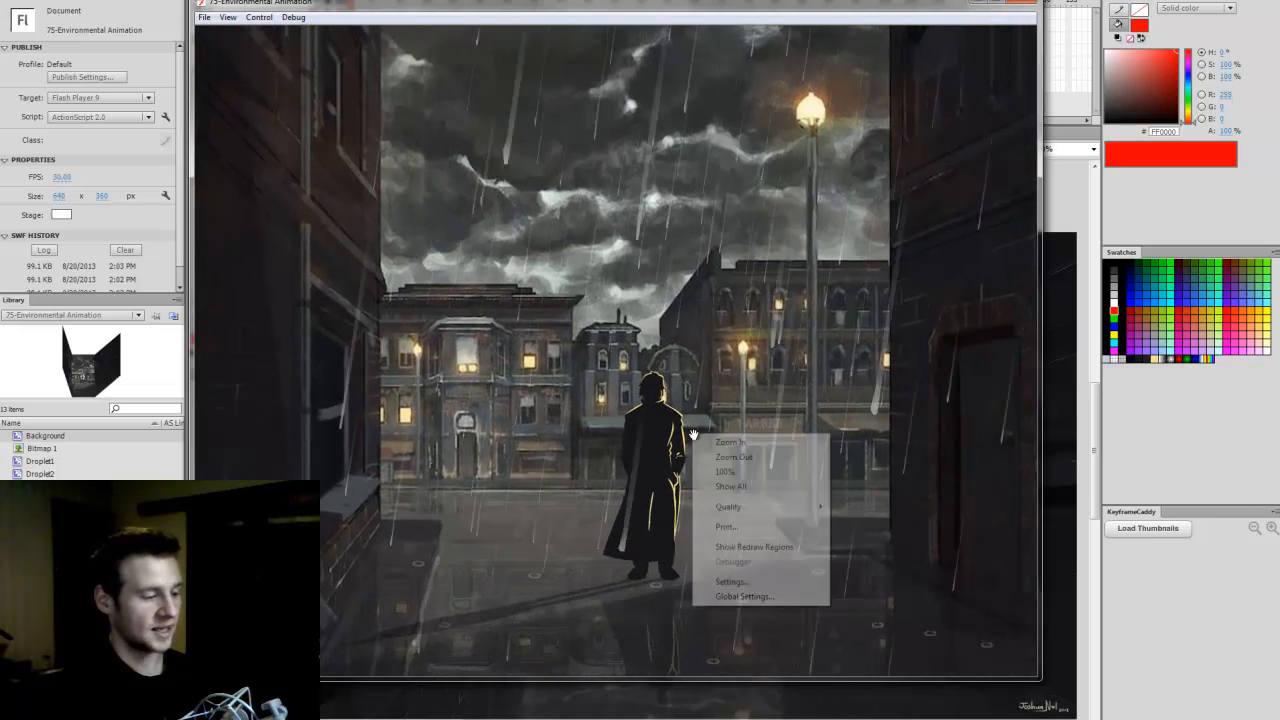
click(1021, 2)
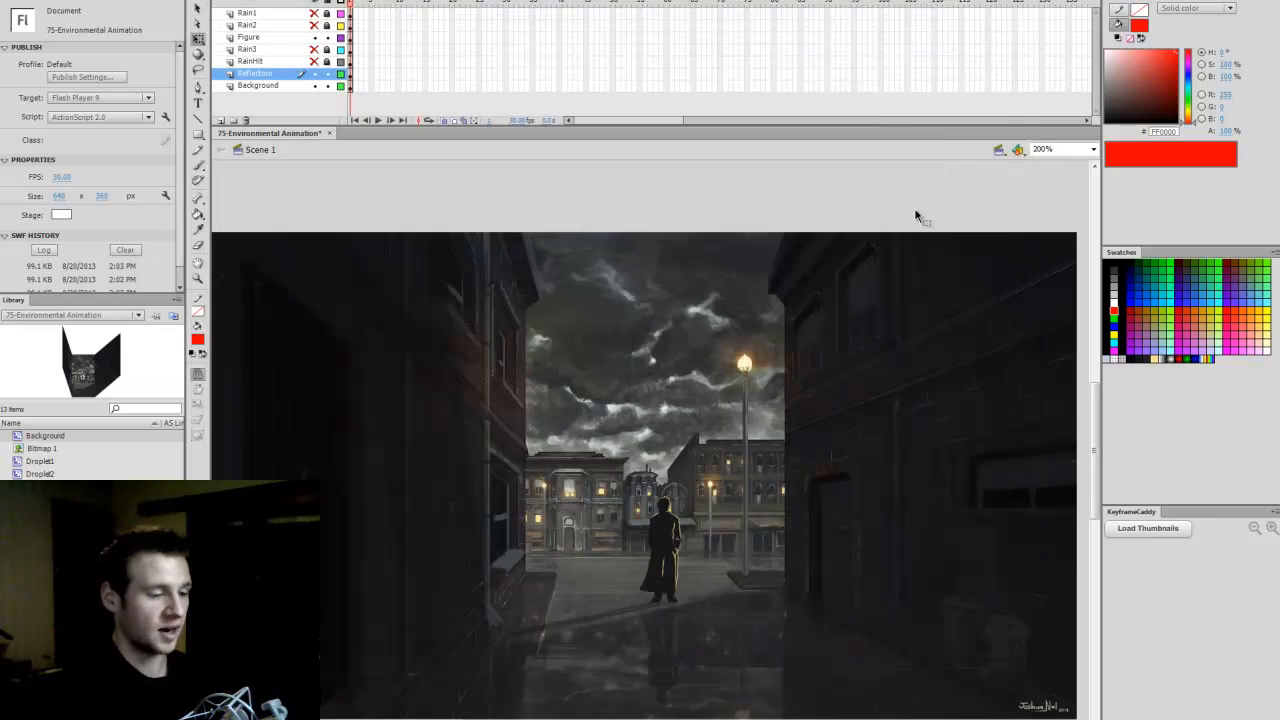
Step: Save the document and set the stage zoom to 100%
drag(1094, 407, 1095, 416)
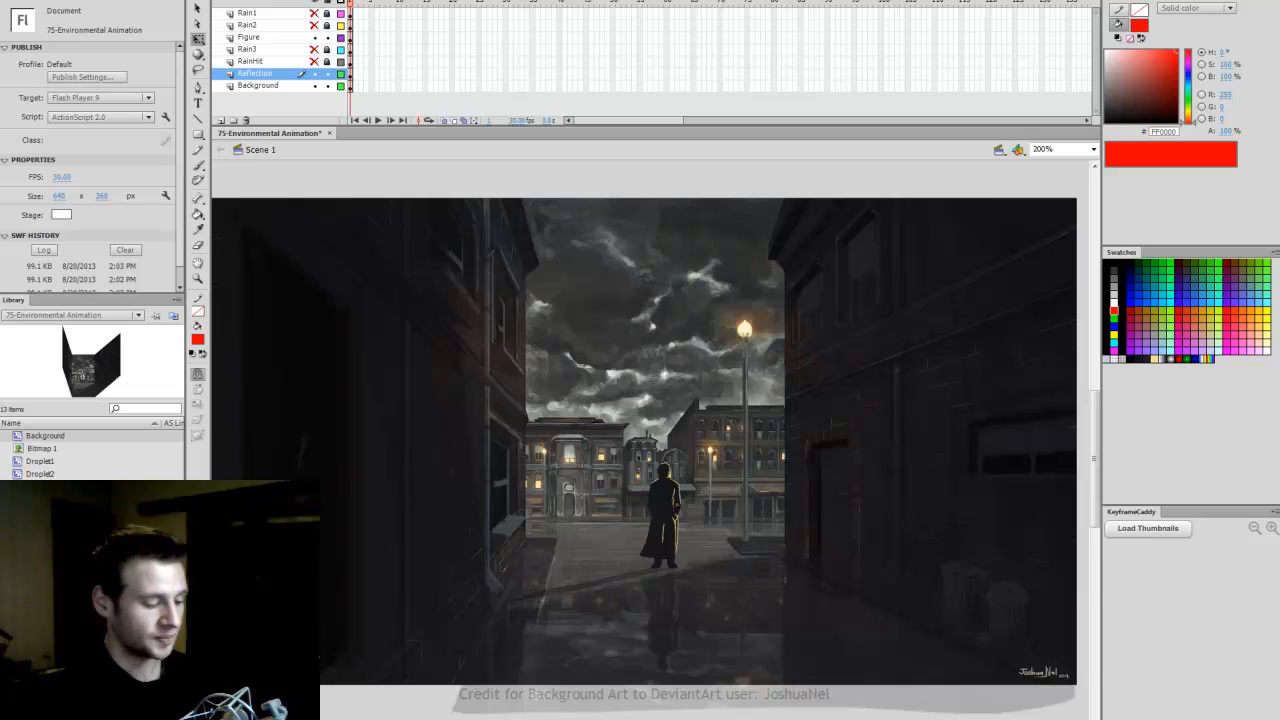
key(ctrl+s)
drag(740, 719, 734, 719)
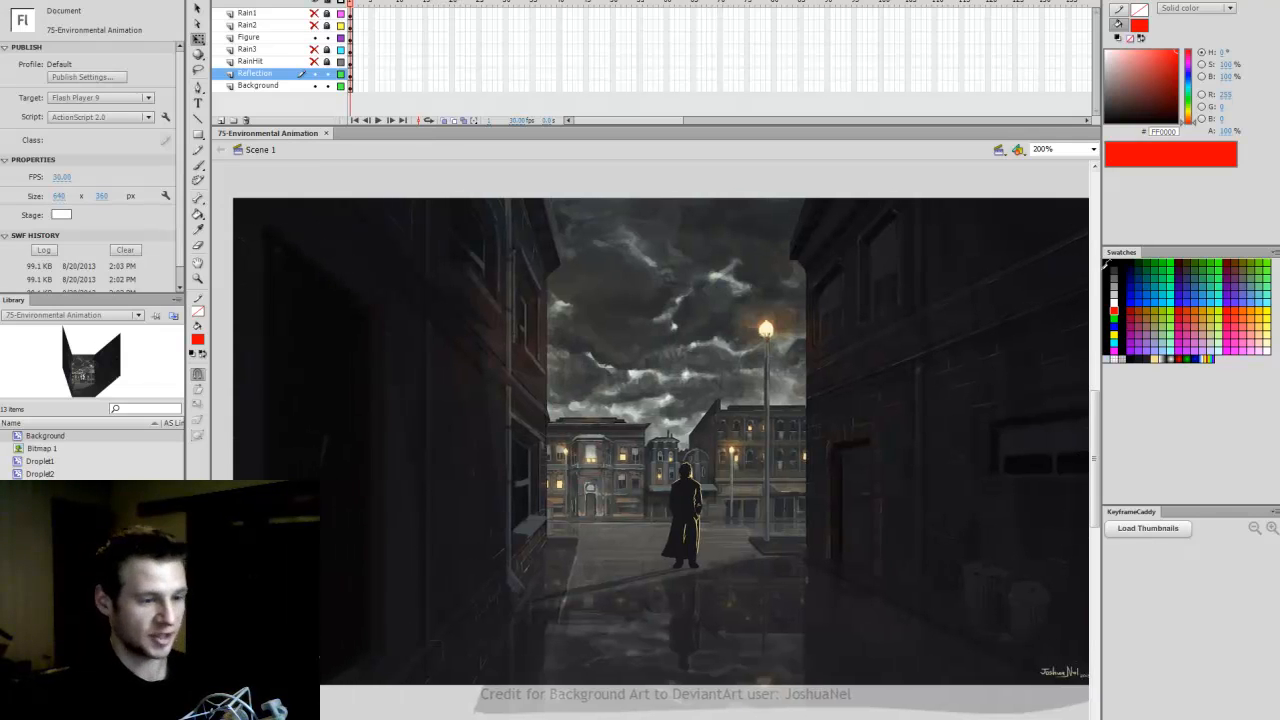
drag(1095, 397, 1095, 399)
drag(735, 719, 737, 719)
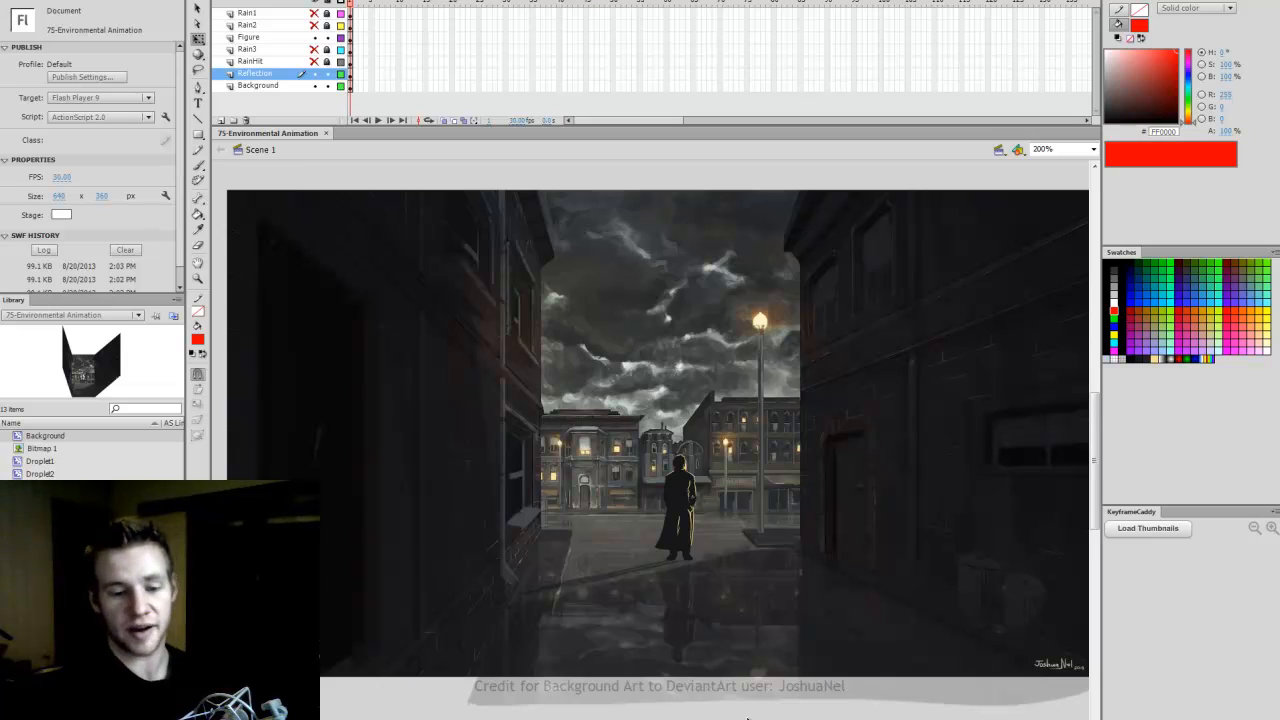
click(1093, 150)
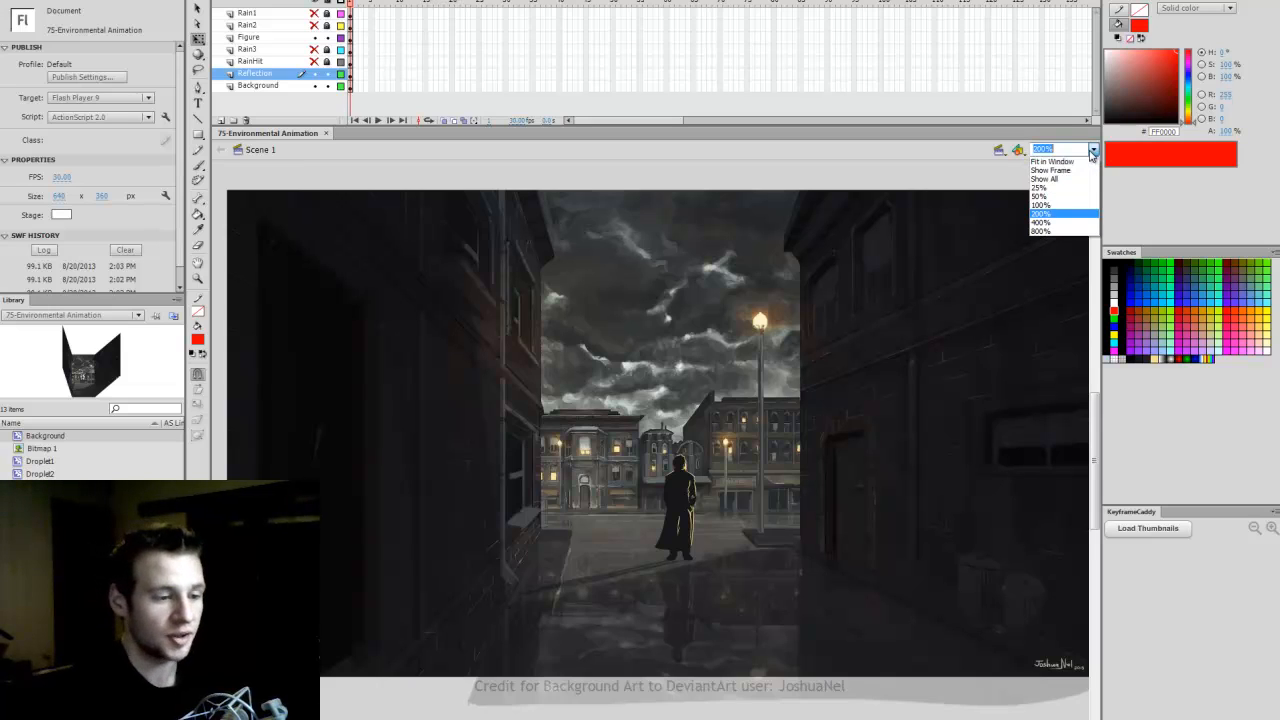
click(1042, 205)
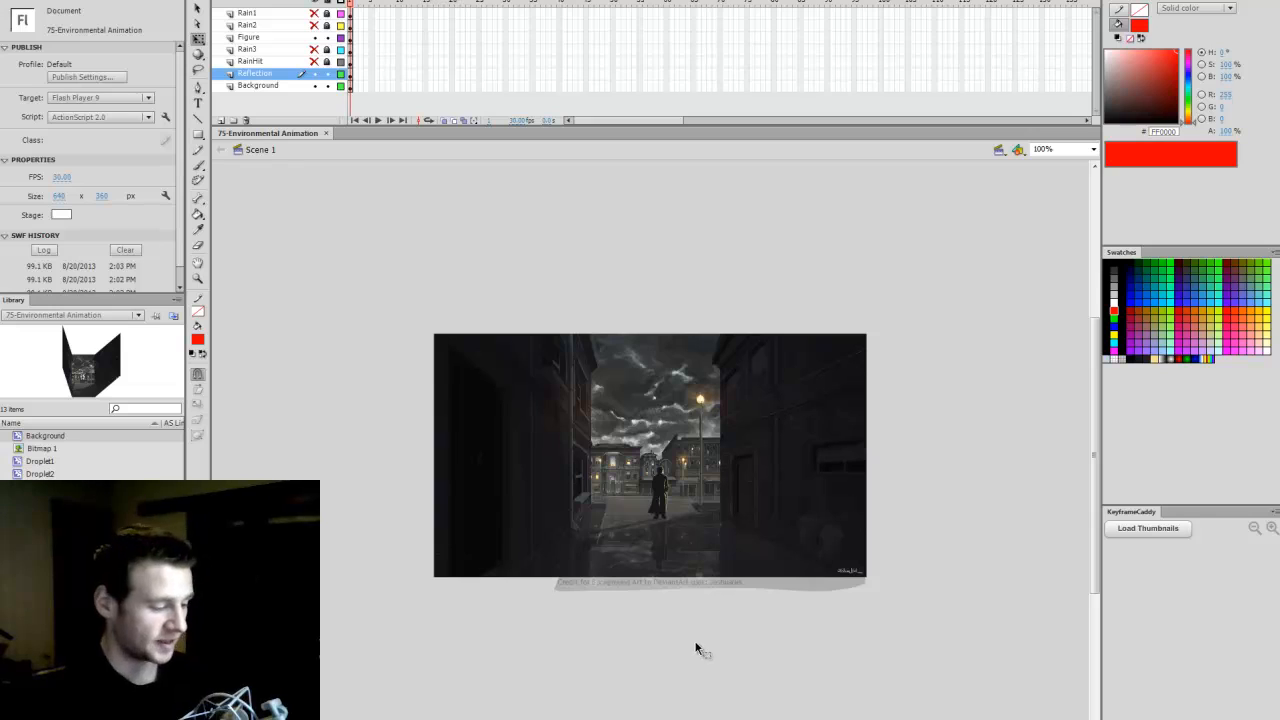
Step: Make the RainHit, Rain3, Rain2 and Rain1 layers visible and lock the Figure, Reflection and Background layers
click(351, 73)
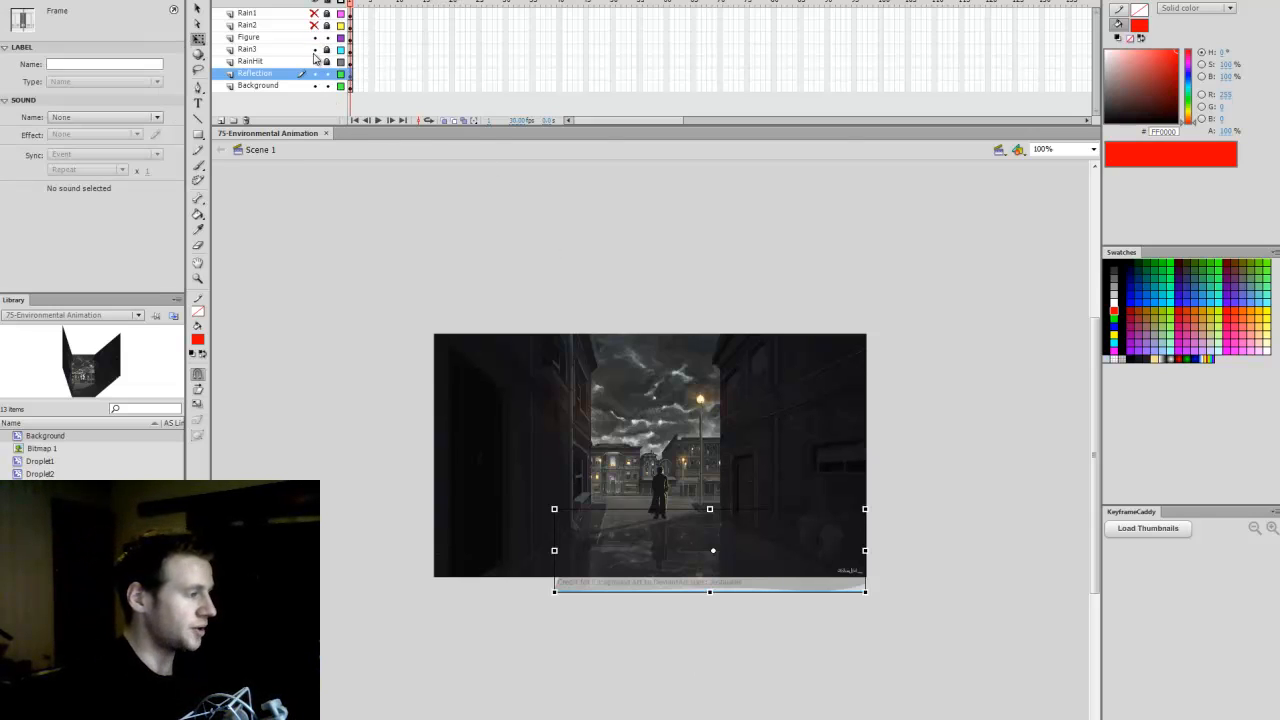
drag(314, 54, 316, 14)
click(327, 74)
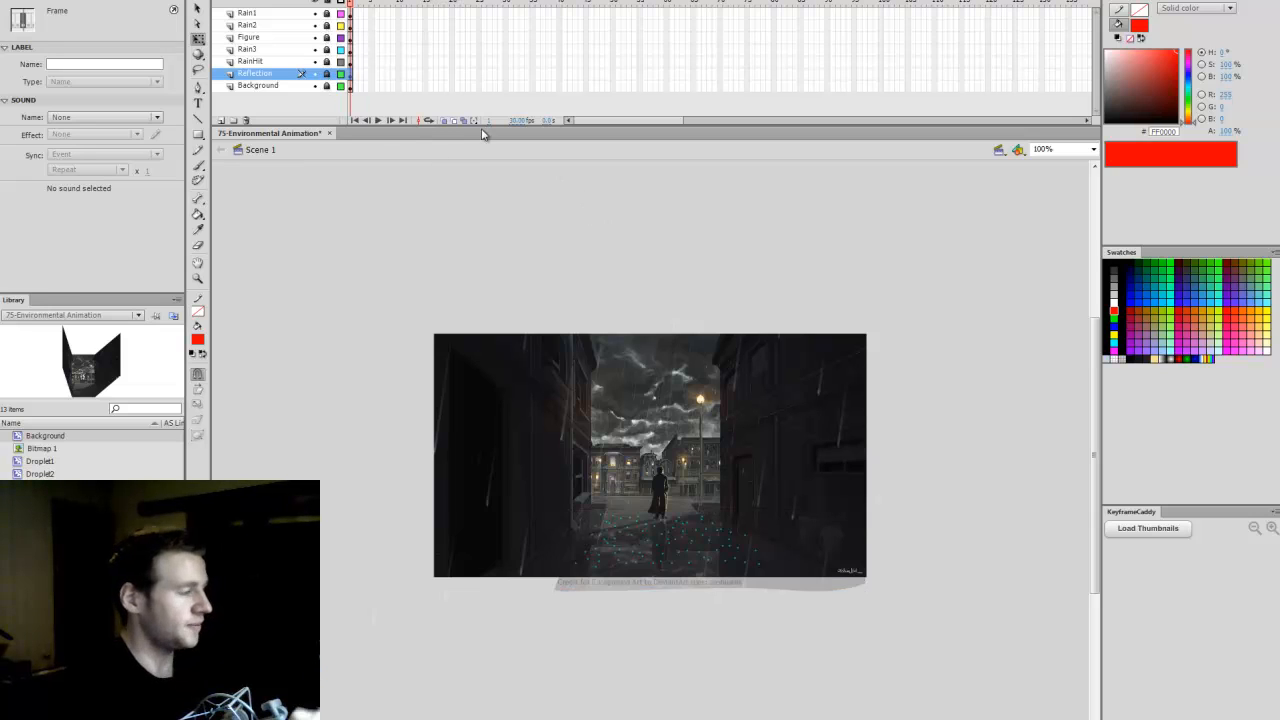
Step: Add a new layer above Rain1 and name it Fog
click(252, 14)
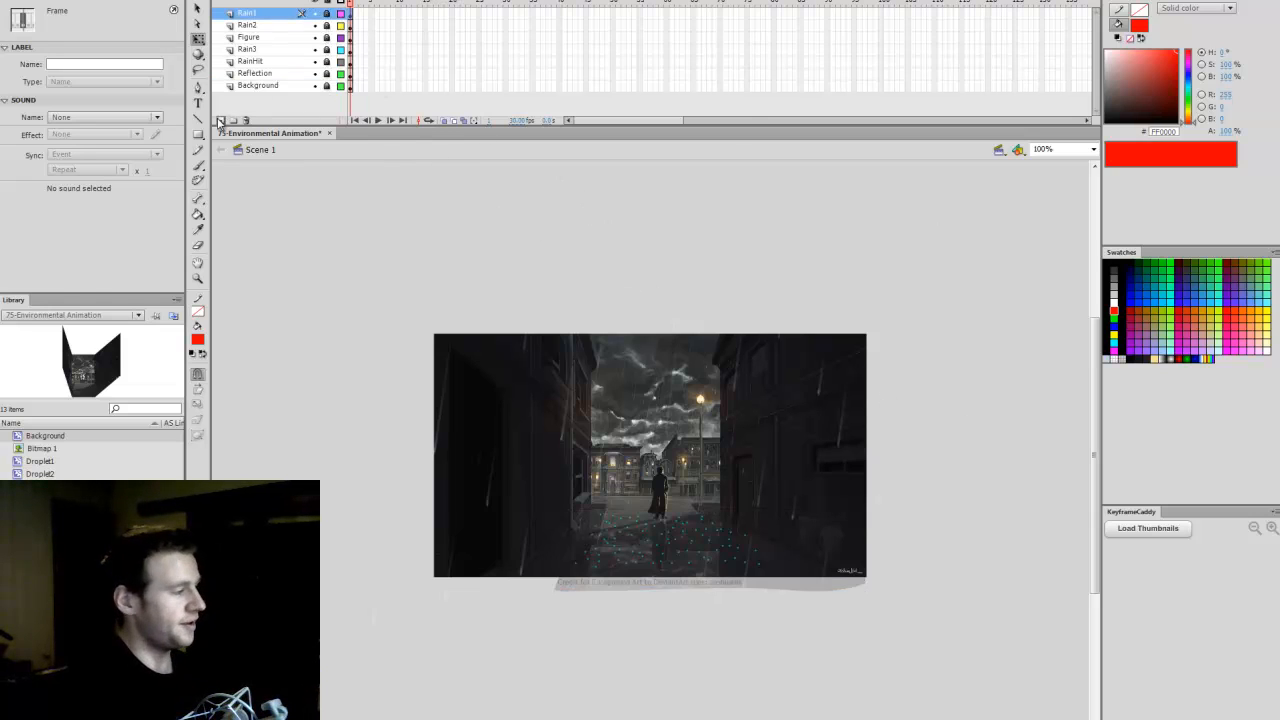
click(220, 120)
double_click(258, 14)
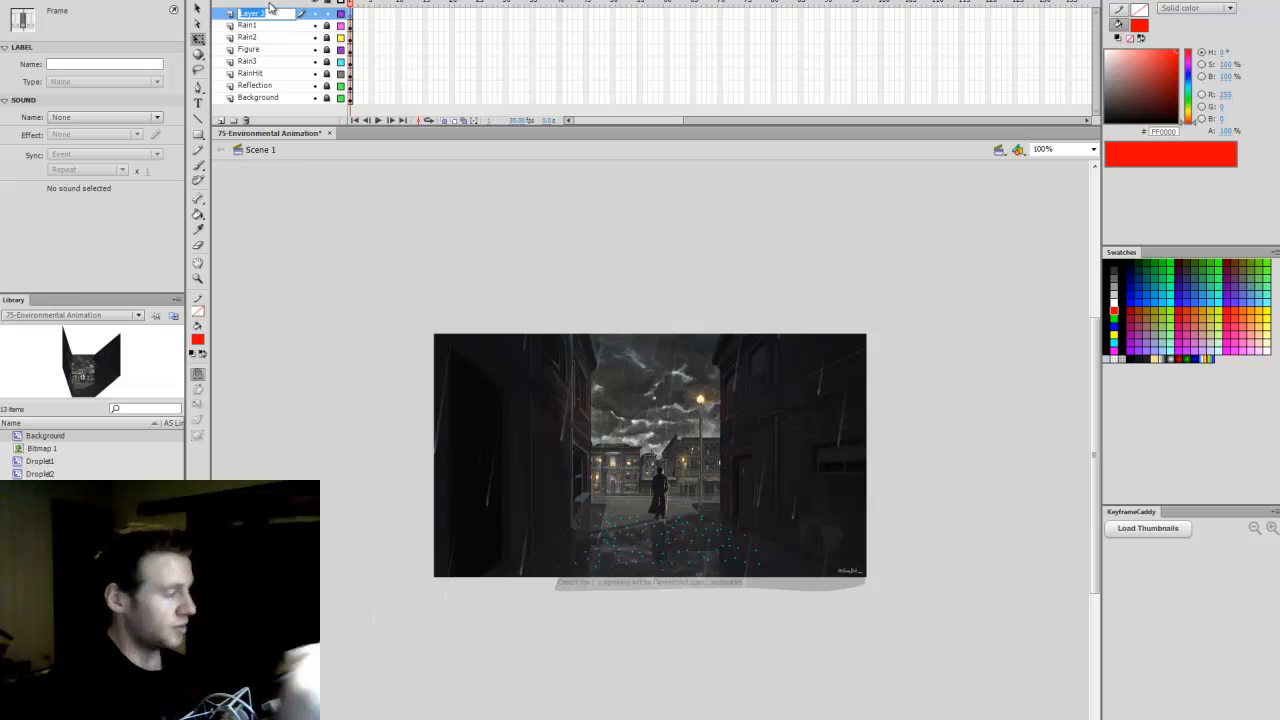
text(Fog)
click(674, 268)
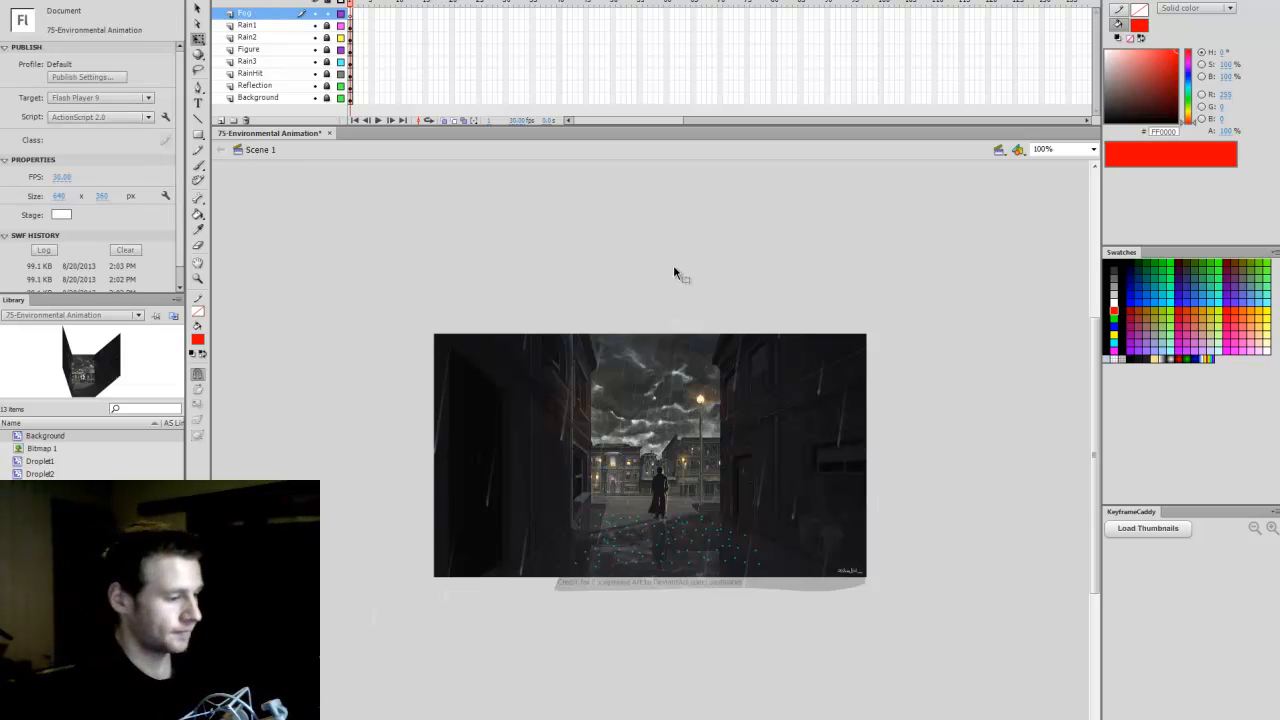
key(b)
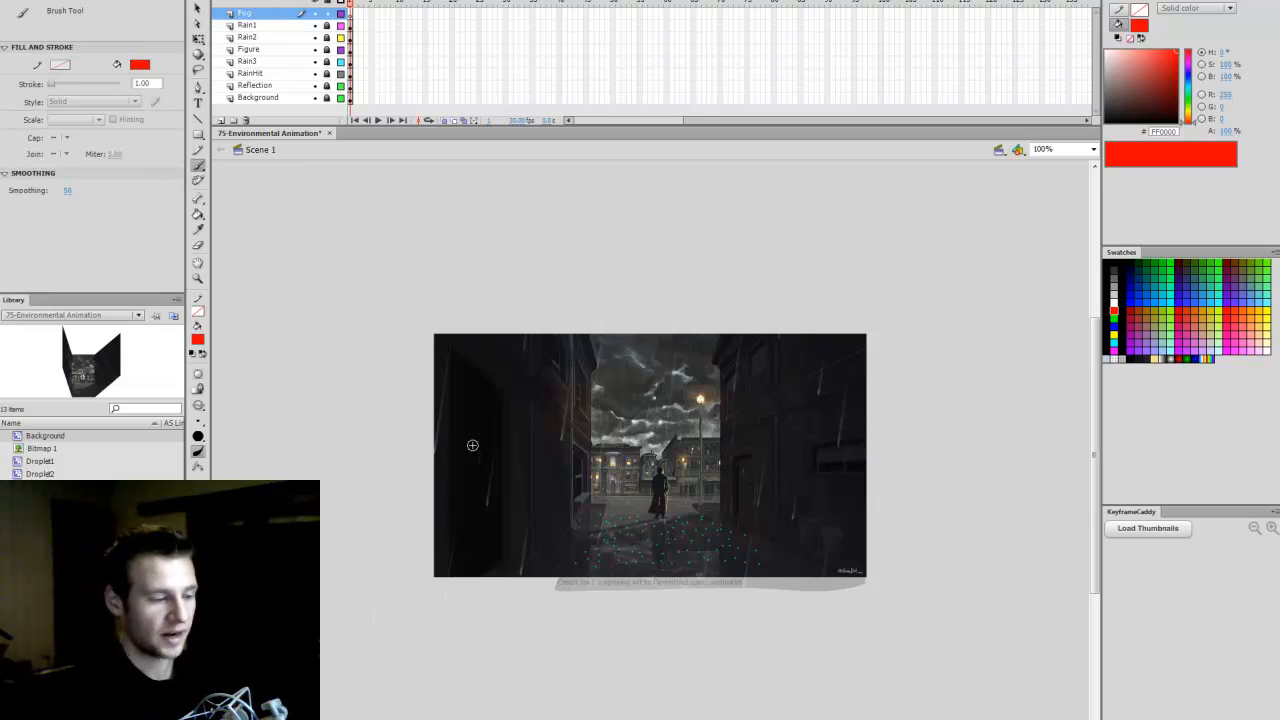
drag(518, 515, 524, 540)
key(q)
key(ctrl+z)
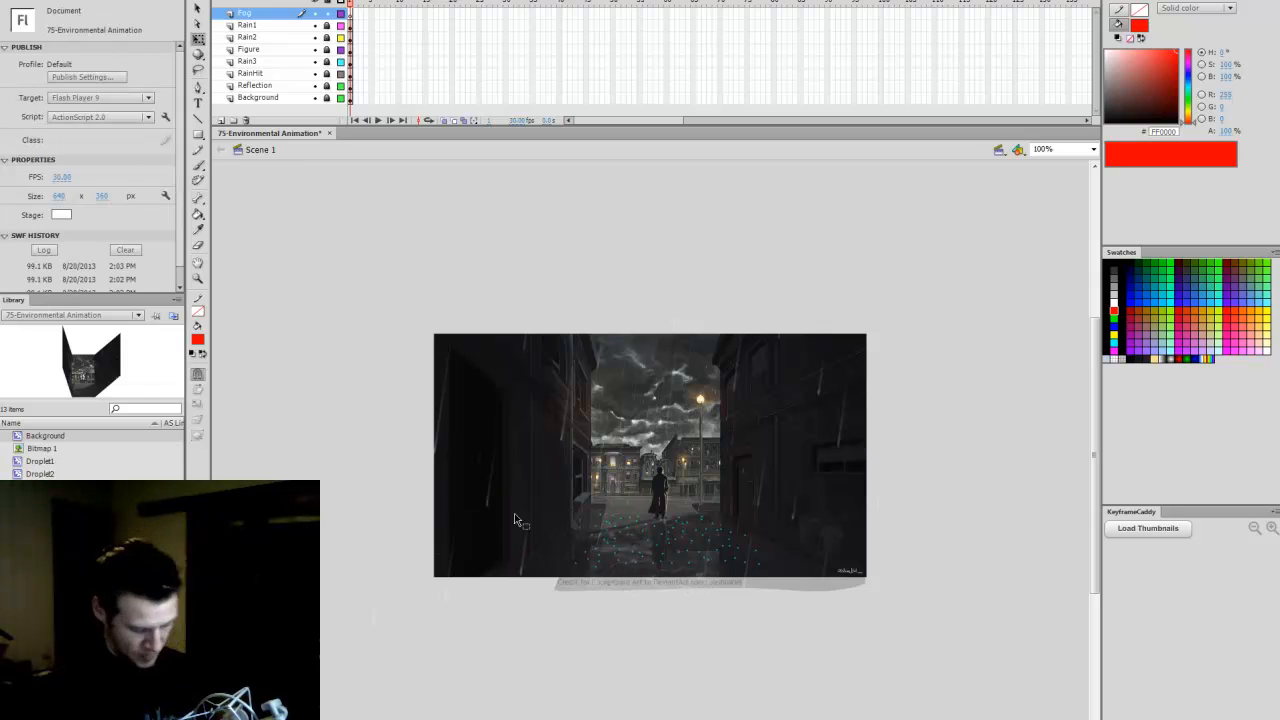
Step: Paint two straight horizontal red lines on the Fog layer, one at the figure's legs and one below the stage, extending past both stage sides
key(b)
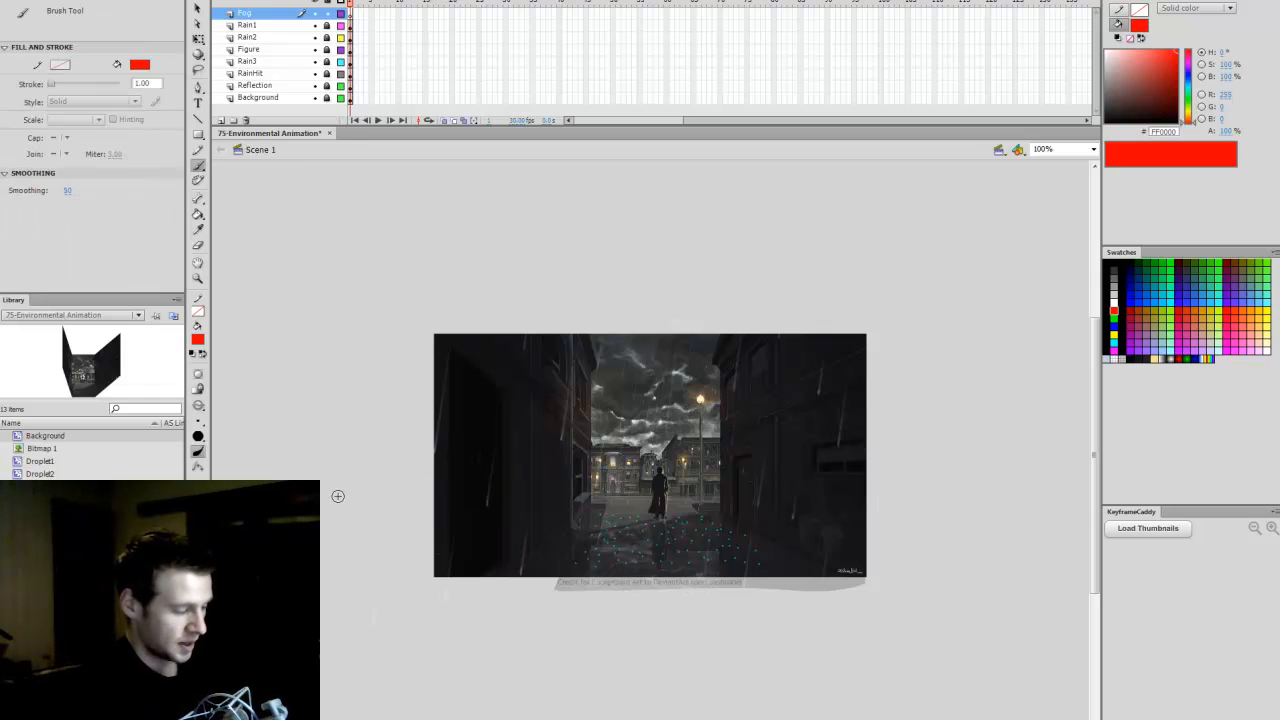
drag(338, 496, 982, 497)
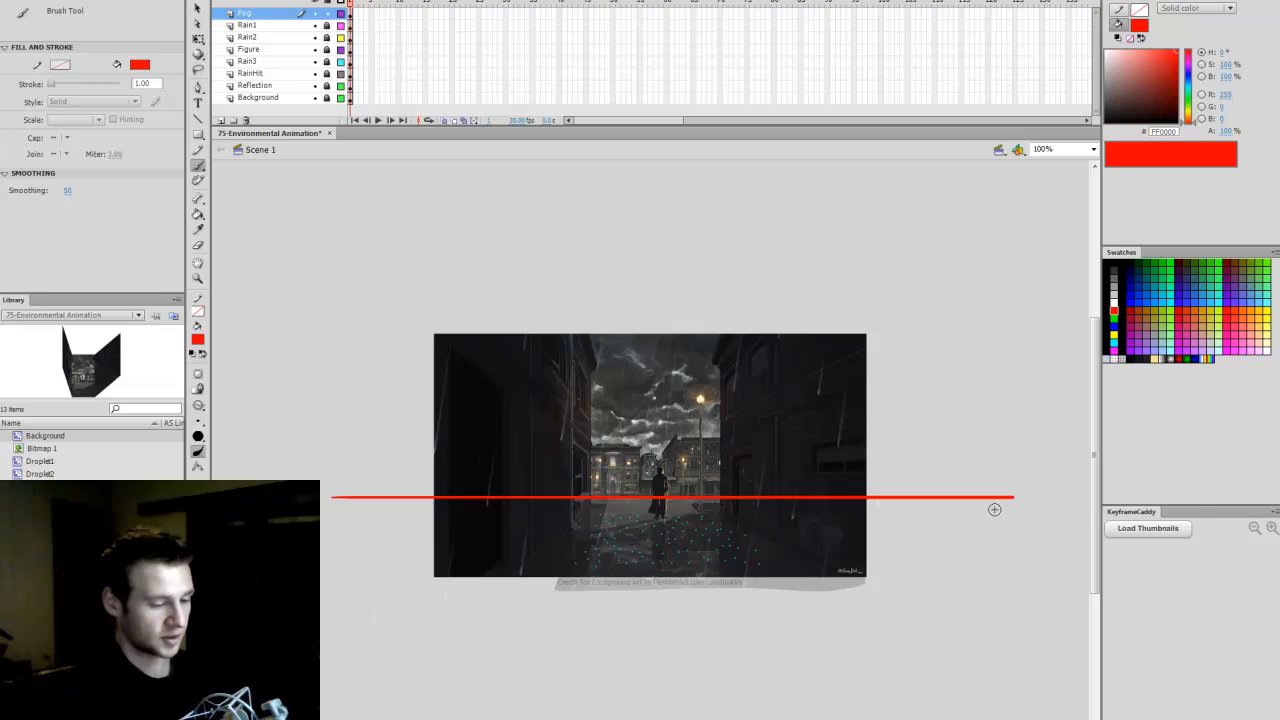
drag(328, 613, 1036, 614)
Step: Trim both ends of the two red lines so they are flush and still extend past the stage sides
key(v)
mouse_move(1066, 458)
mouse_down()
mouse_move(1014, 543)
mouse_move(988, 646)
mouse_up()
key(Delete)
drag(394, 429, 322, 630)
key(Delete)
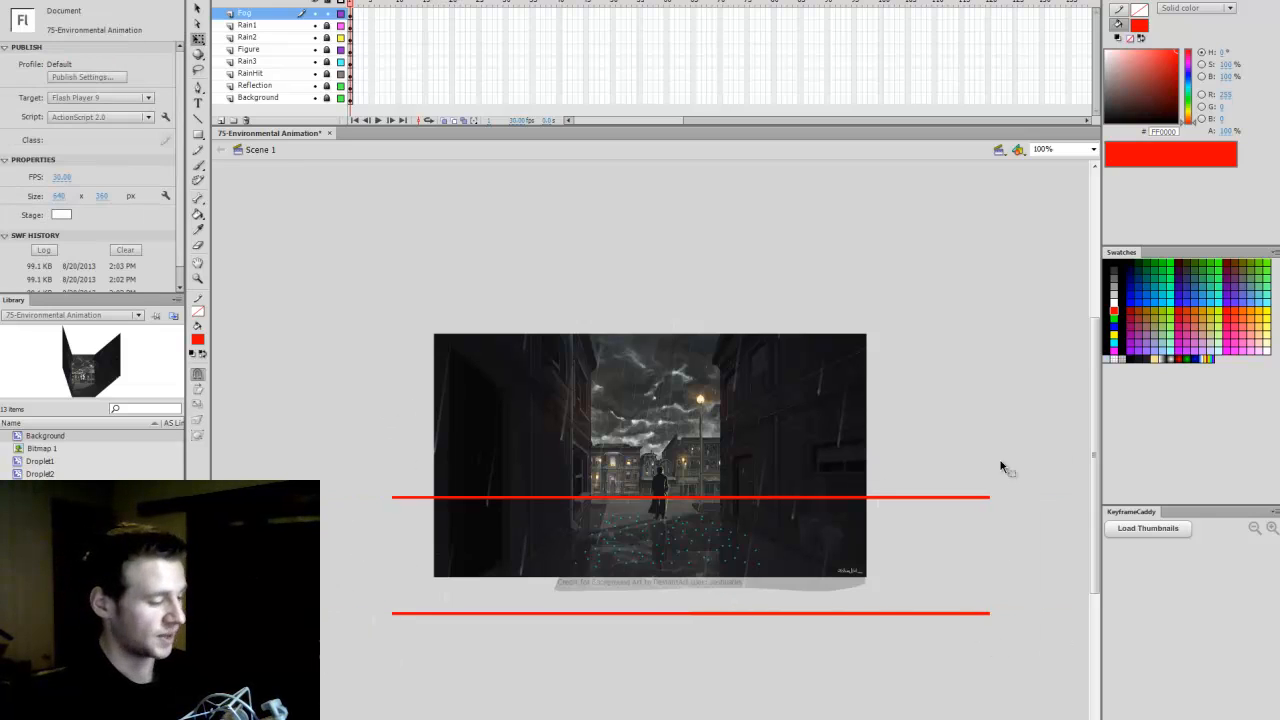
drag(1000, 466, 952, 645)
key(Delete)
Step: Connect the lines' ends with brush strokes to close the shape and fill it with red
key(b)
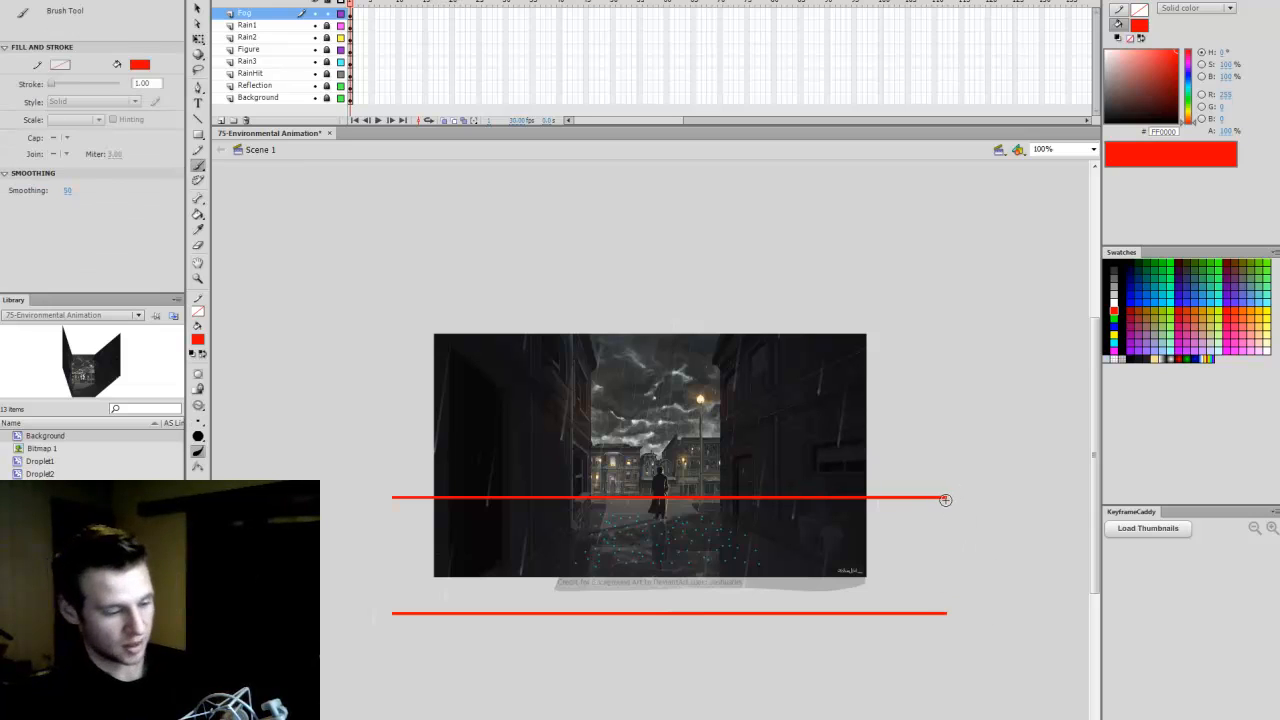
drag(962, 607, 948, 612)
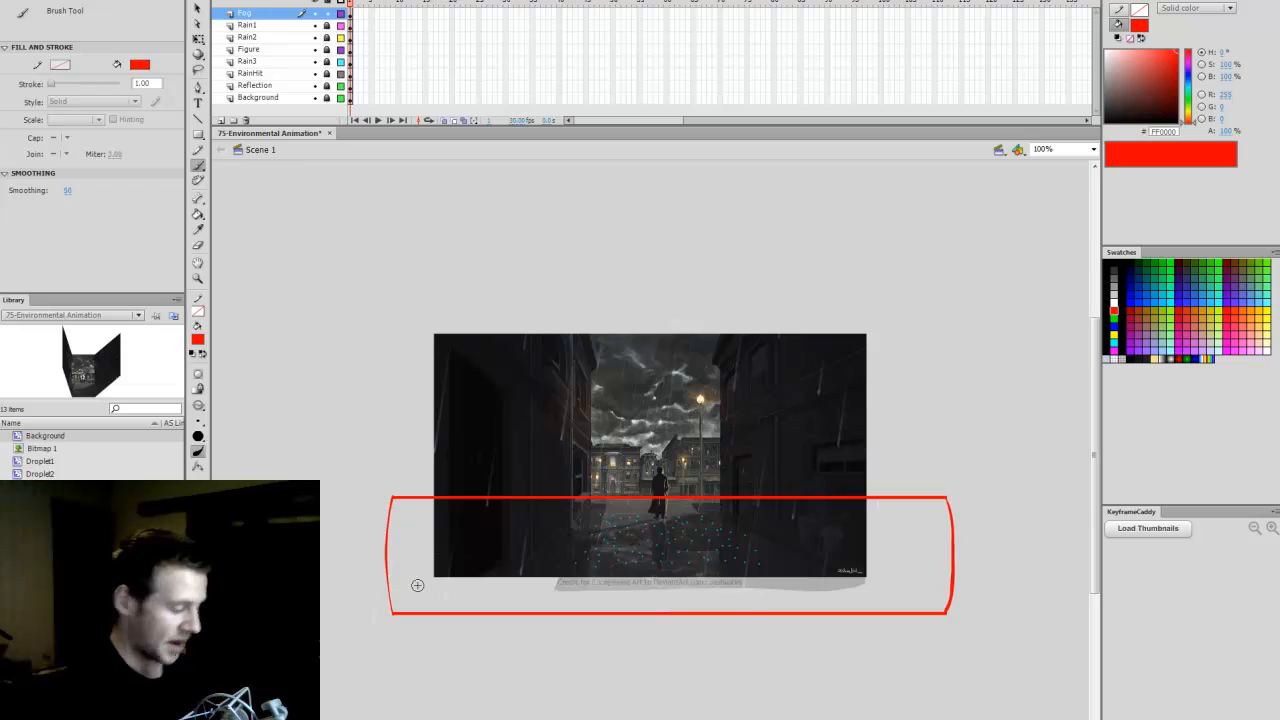
key(k)
click(898, 572)
Step: Cut off the curved side edges of the red shape to leave a clean rectangle
key(v)
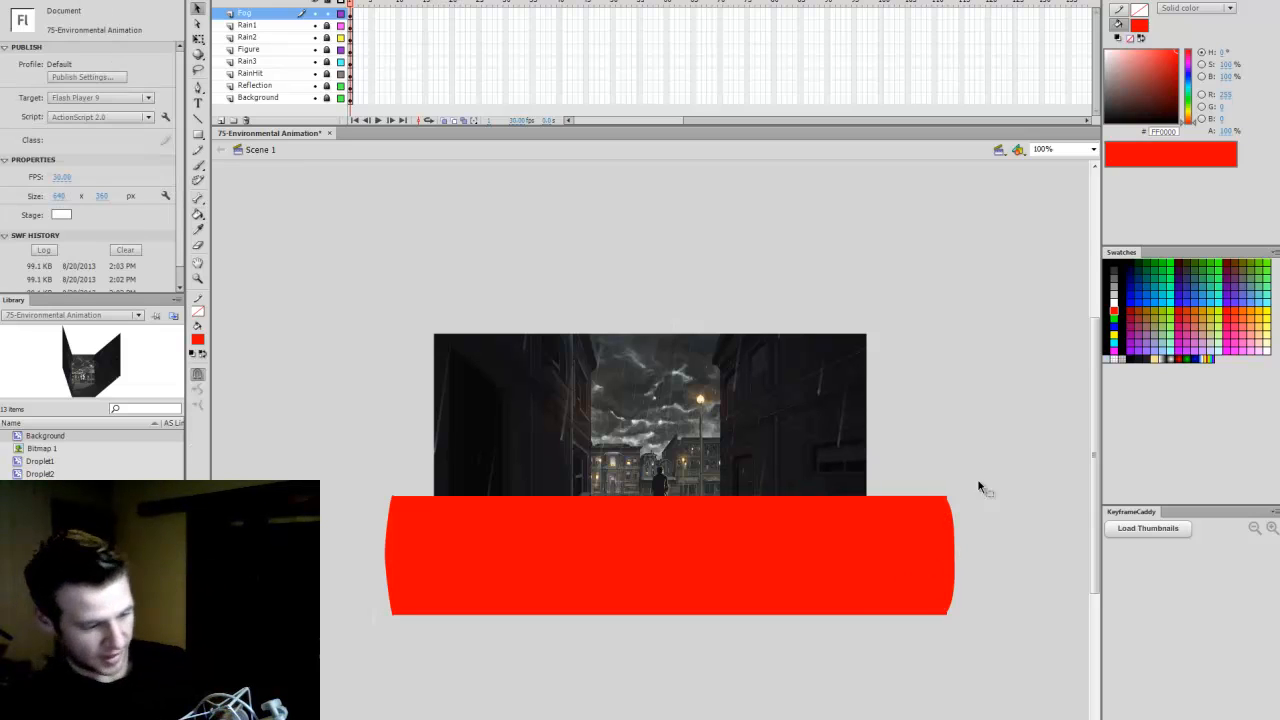
drag(992, 462, 931, 642)
key(Delete)
drag(355, 669, 401, 458)
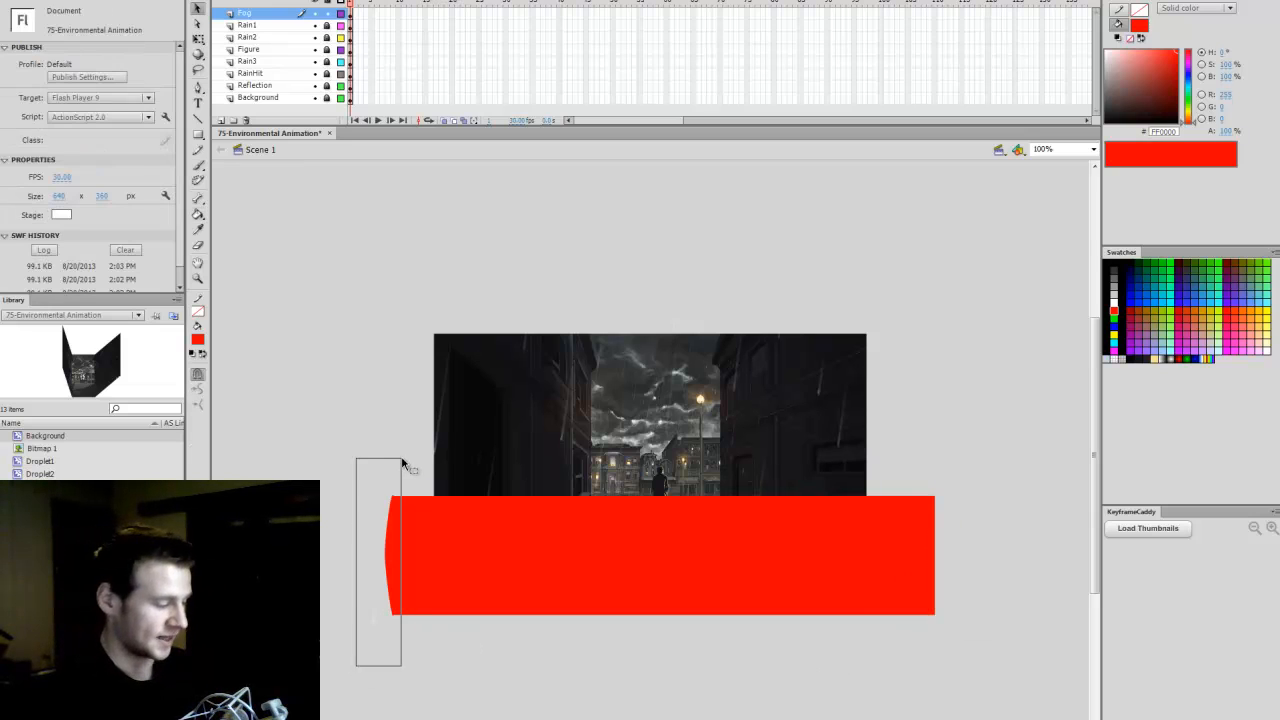
key(Delete)
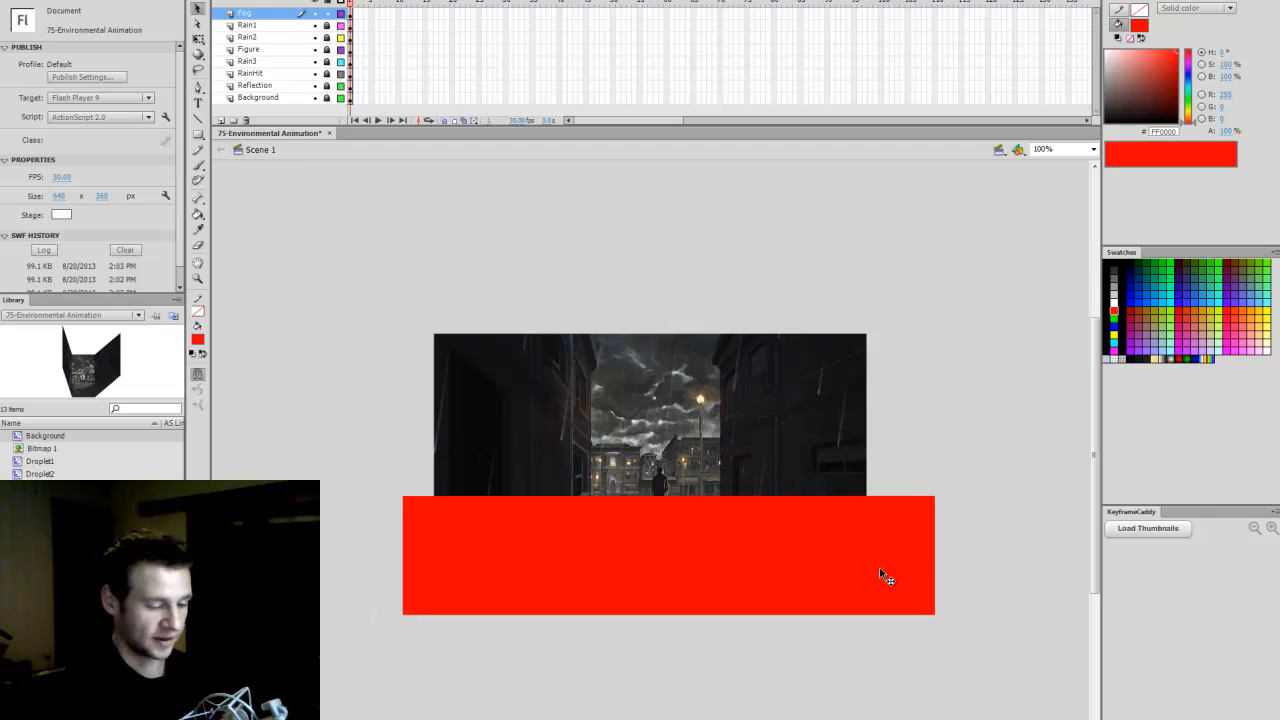
click(820, 592)
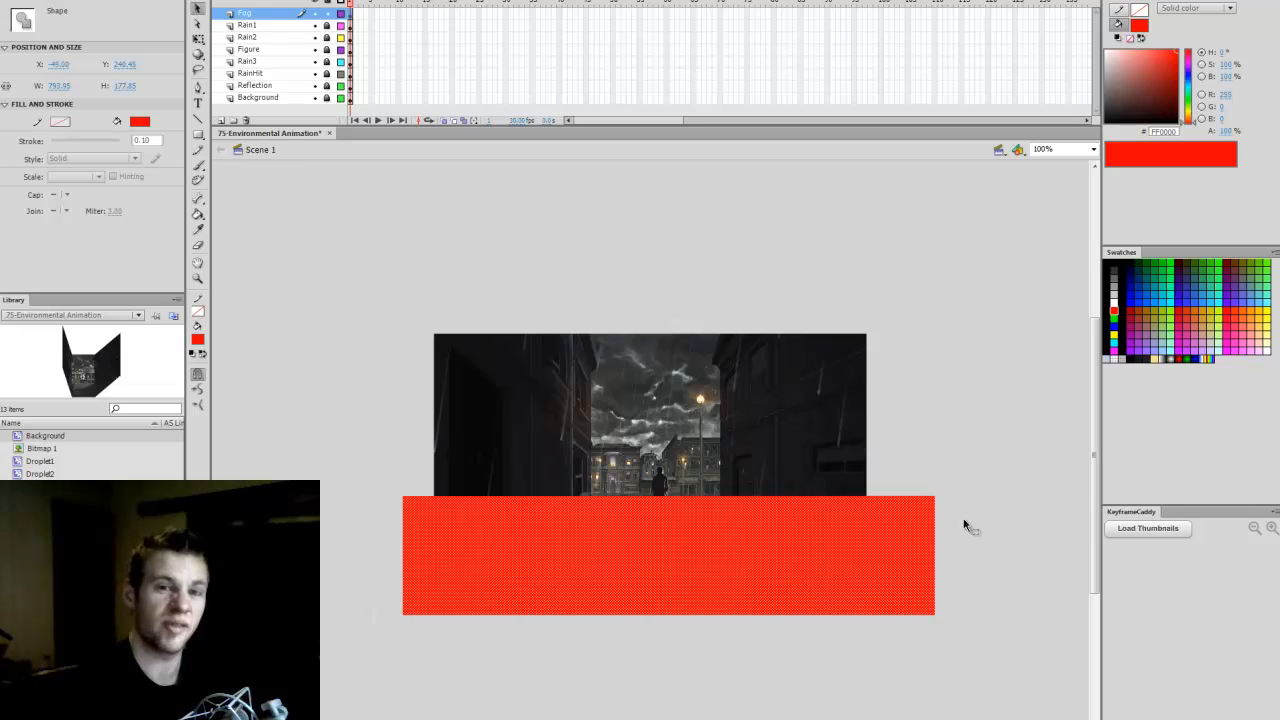
click(994, 503)
Step: Paint puffy cloud outlines along the rectangle's whole upper edge with the Brush tool and fill them red
key(b)
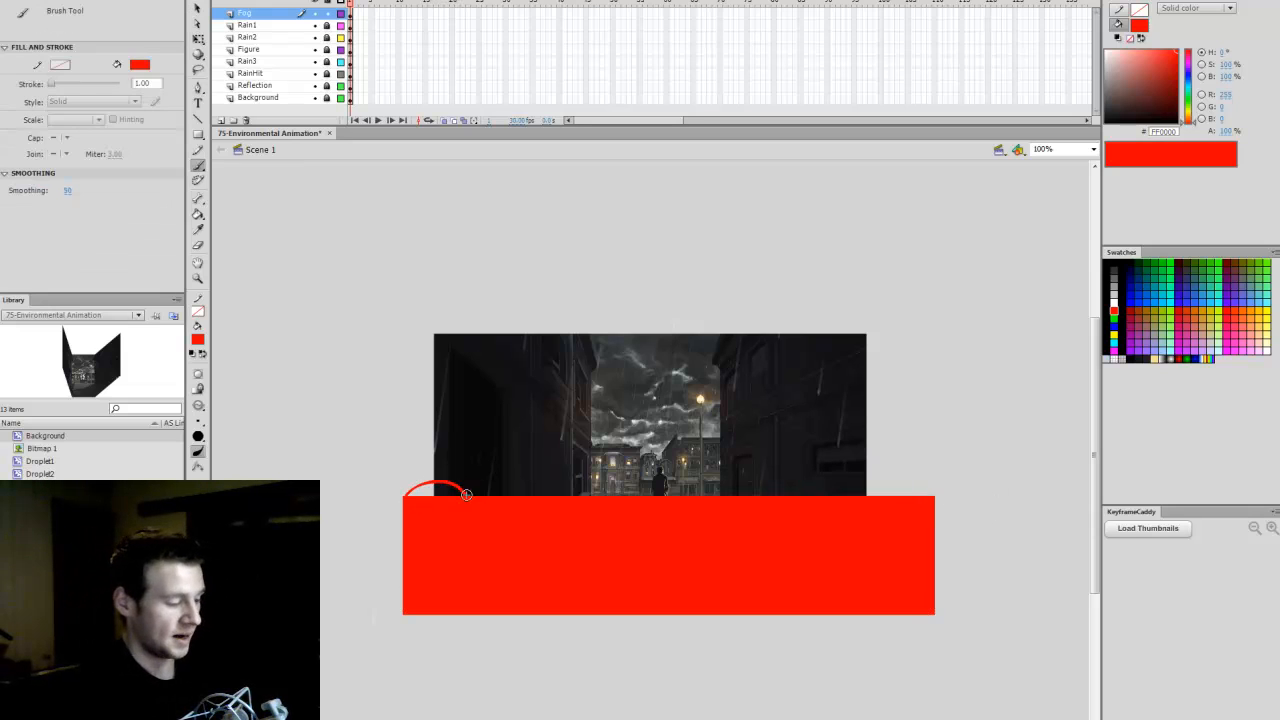
drag(568, 462, 570, 460)
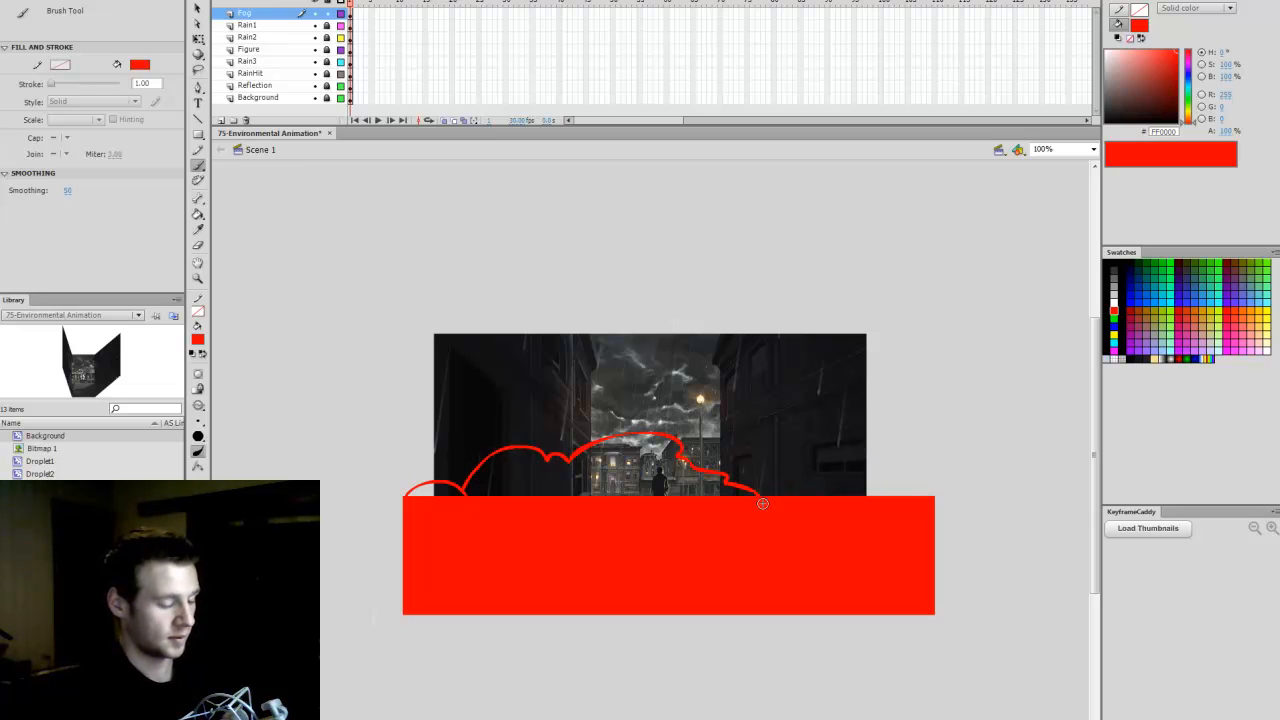
key(k)
click(620, 540)
key(b)
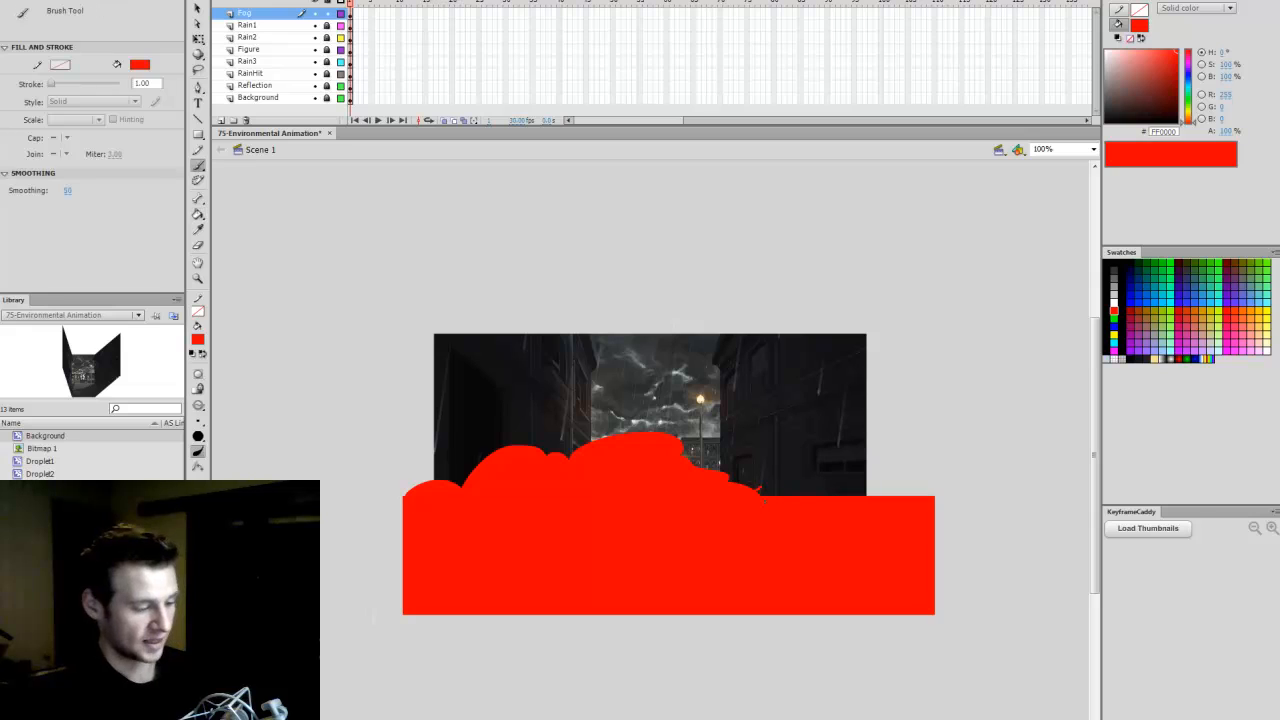
drag(918, 488, 930, 498)
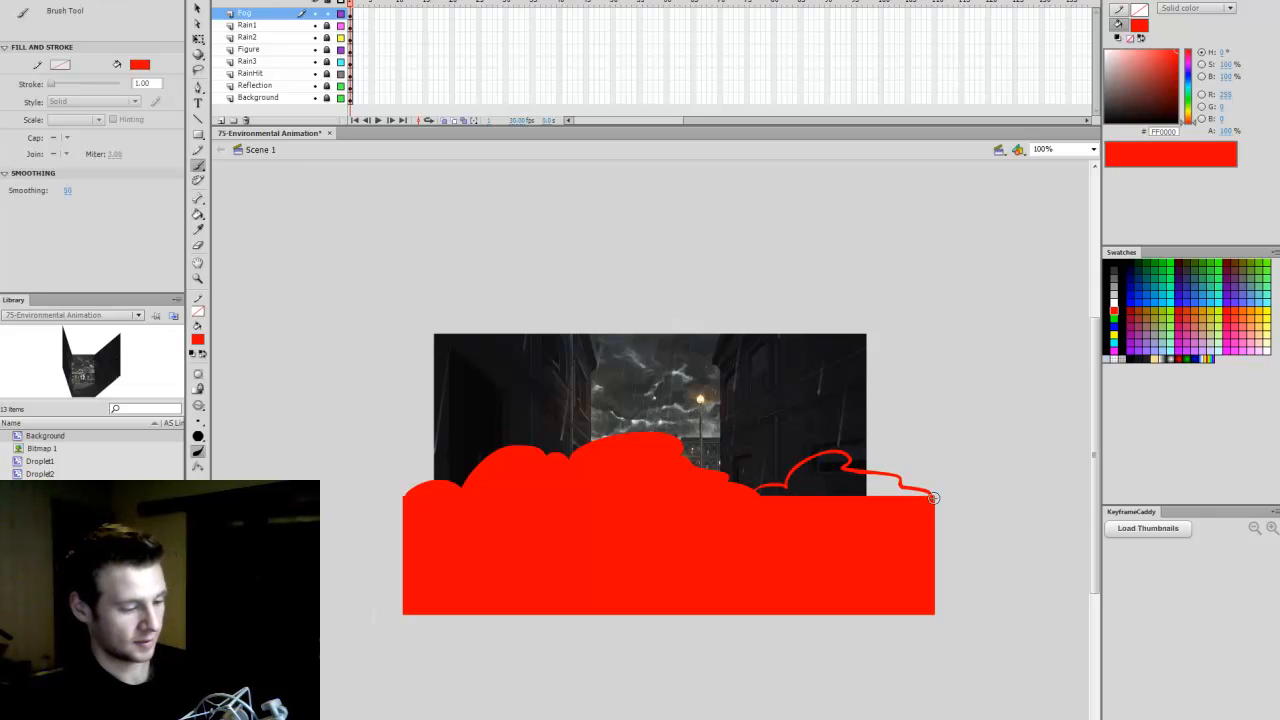
key(k)
click(693, 605)
Step: Shift the cloud shape slightly left and up, and scale its height down to about 243 px
key(q)
click(805, 541)
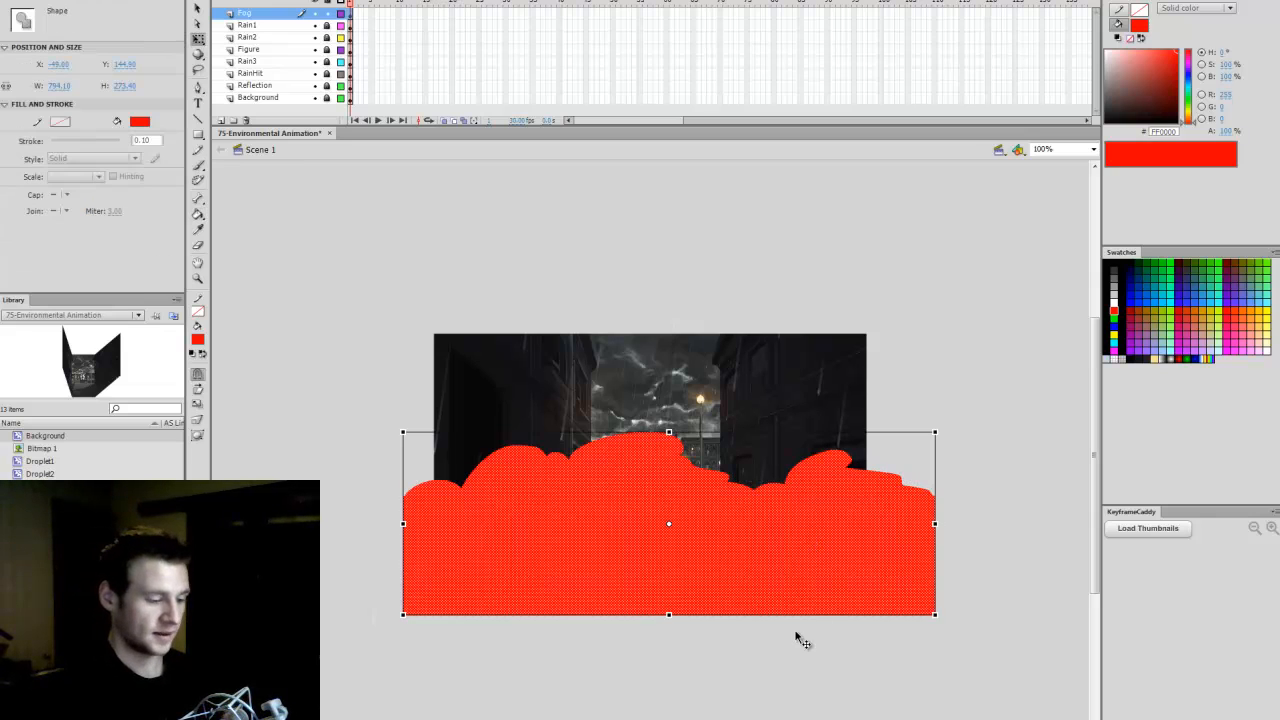
drag(820, 559, 858, 654)
drag(860, 677, 800, 572)
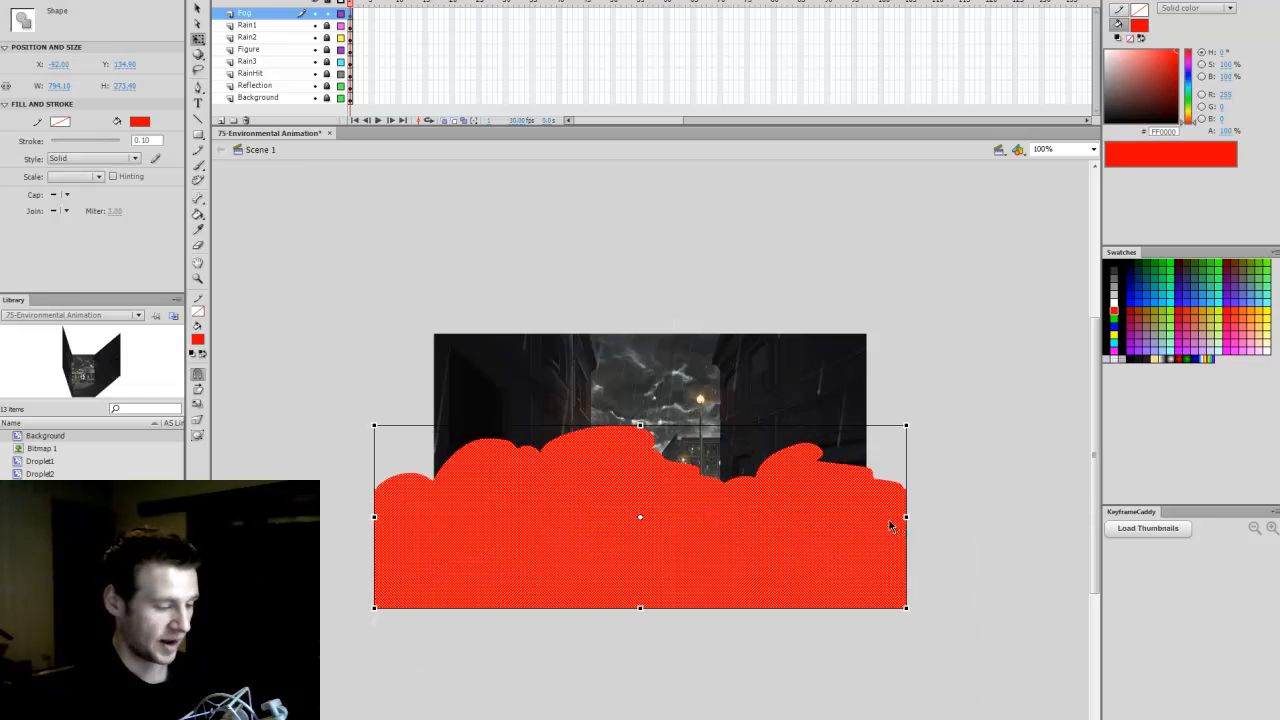
drag(906, 426, 909, 445)
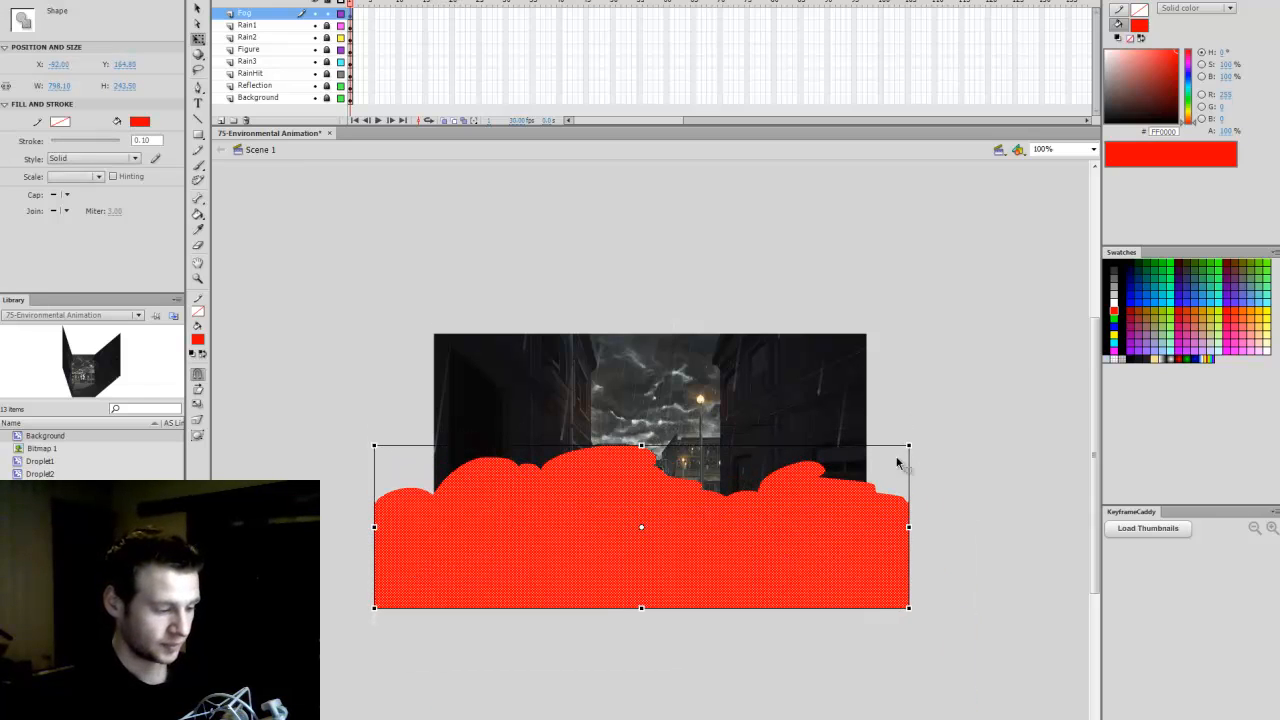
Step: Recolor the cloud shape to light gray #CCCCCC with 10% alpha
click(1115, 287)
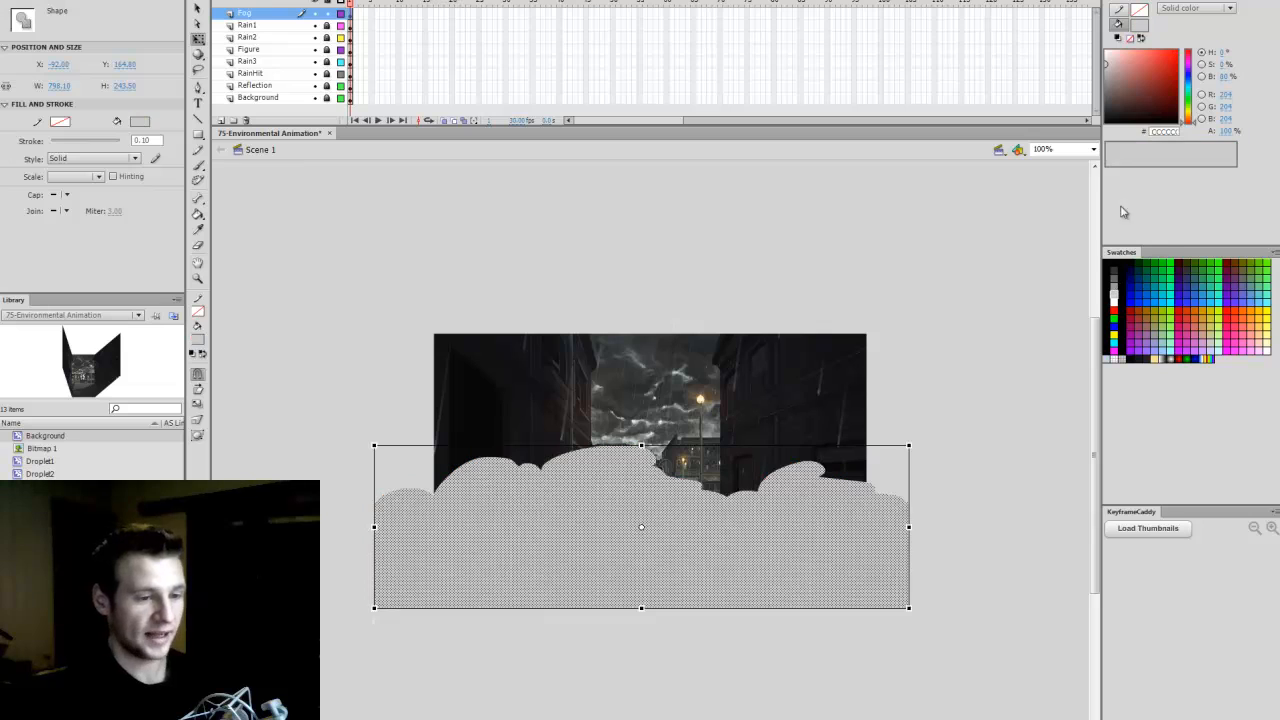
click(958, 345)
click(851, 515)
click(1226, 131)
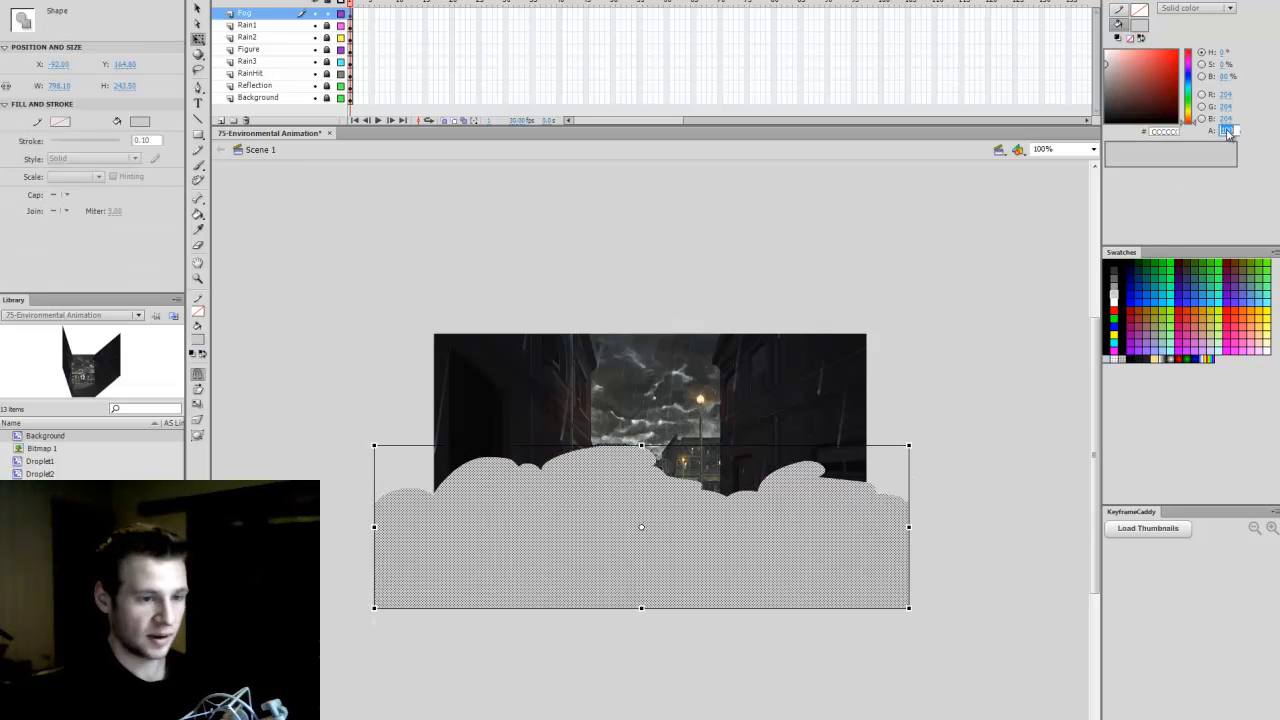
key(Return)
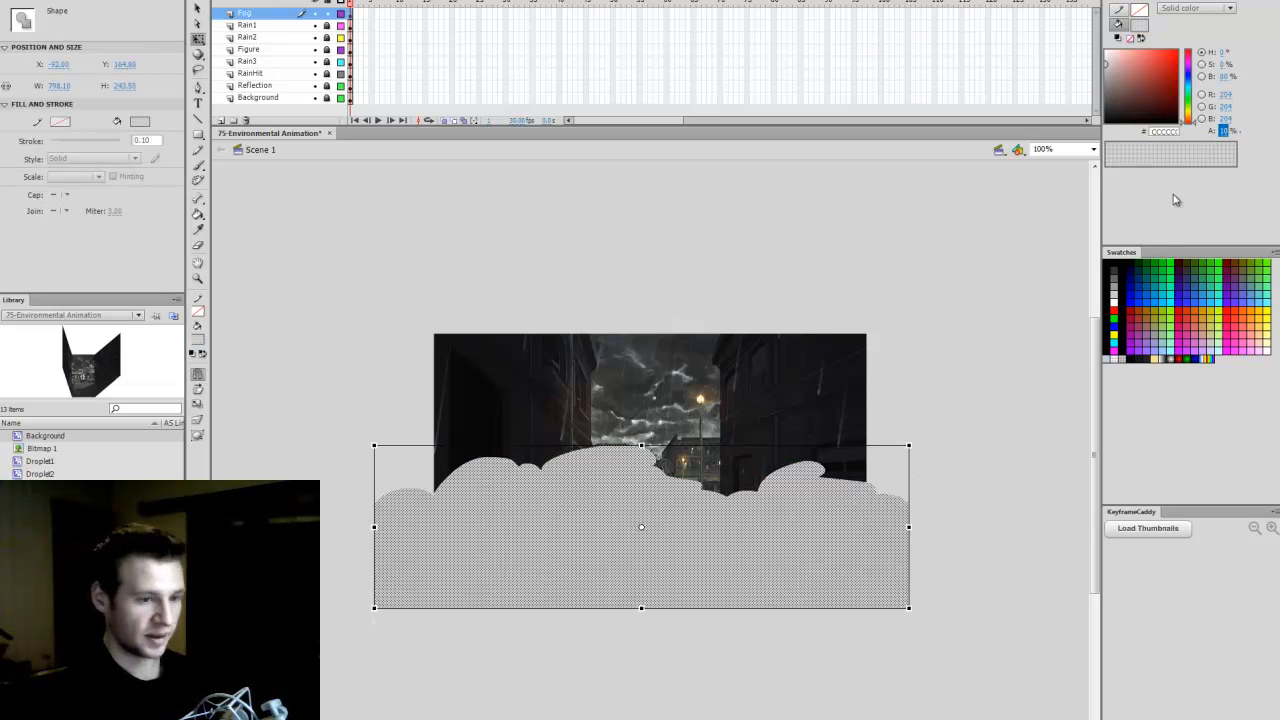
click(921, 489)
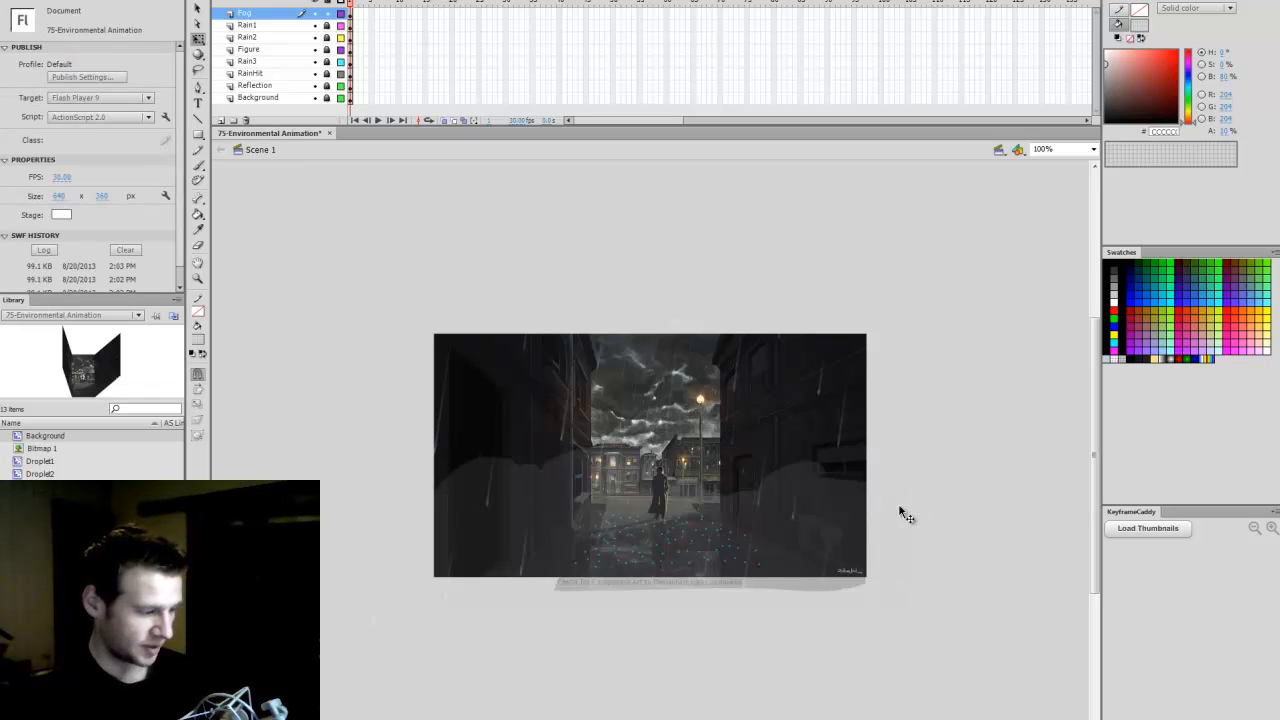
Step: Convert the fog shape to a movie clip symbol named FogBase
click(860, 538)
key(F8)
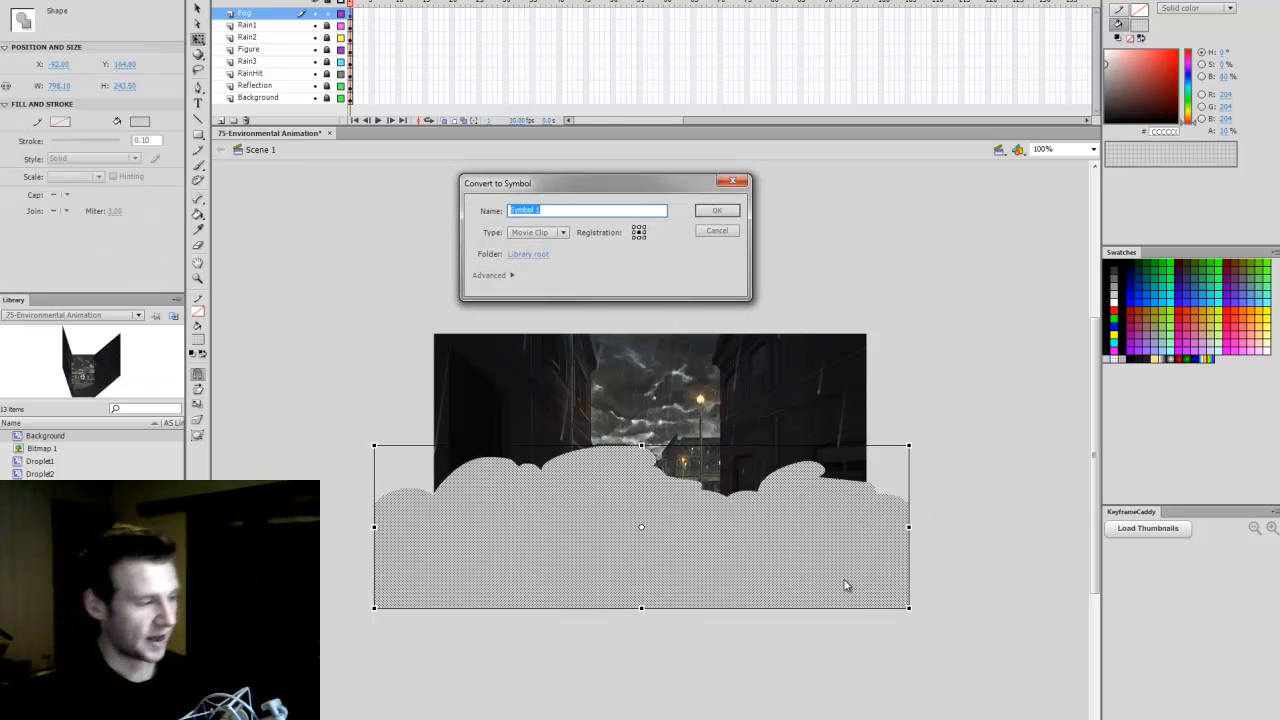
text(FogBase)
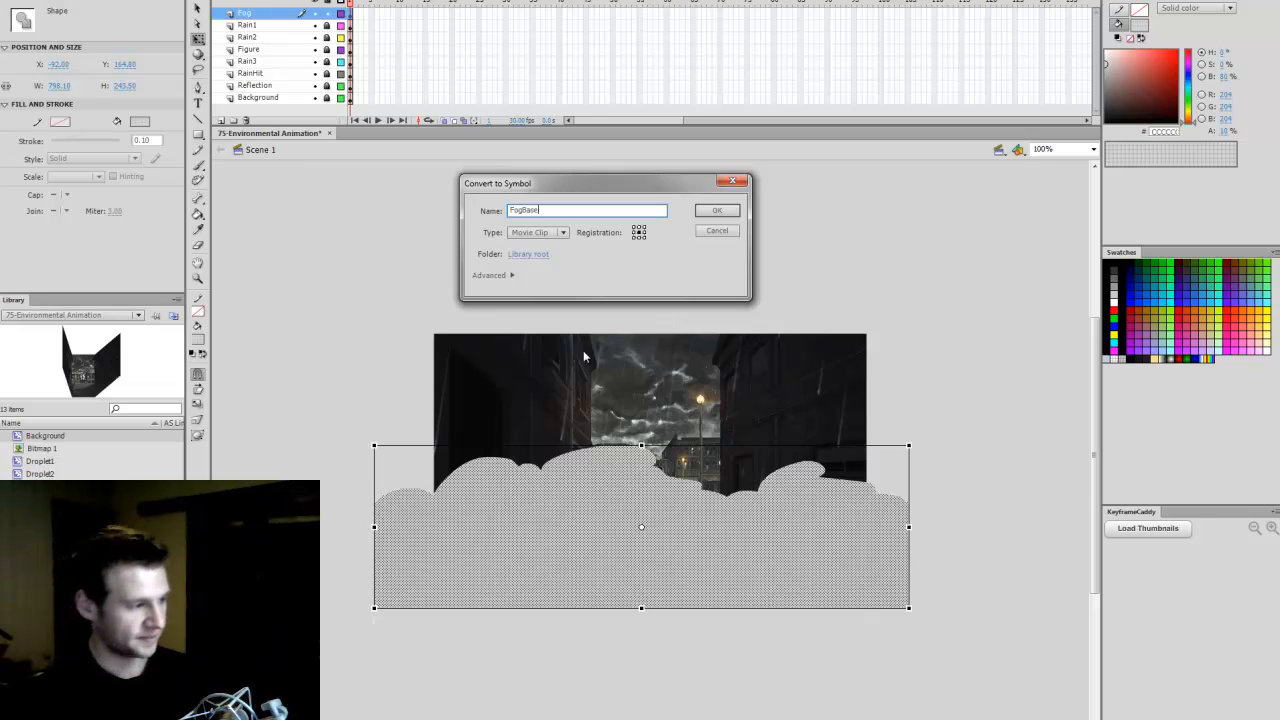
key(Return)
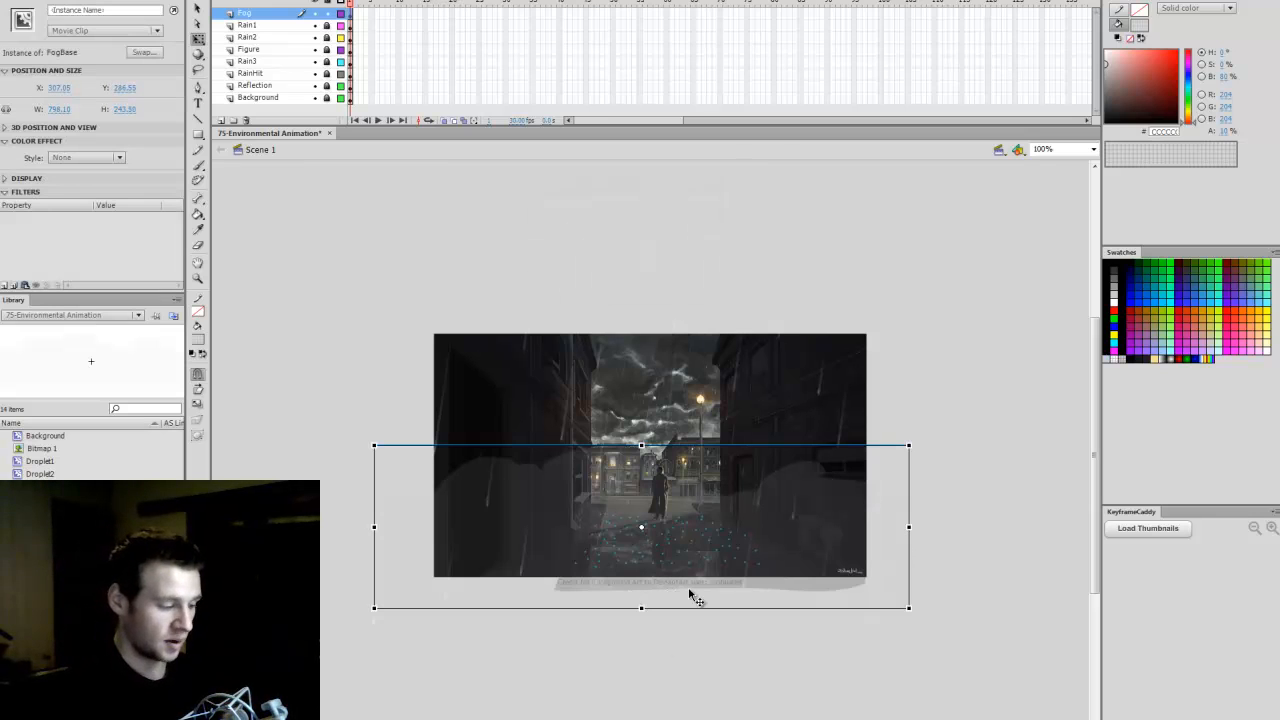
Step: Position the FogBase instance so its left and bottom edges line up with the stage's left and bottom edges
drag(689, 594, 780, 561)
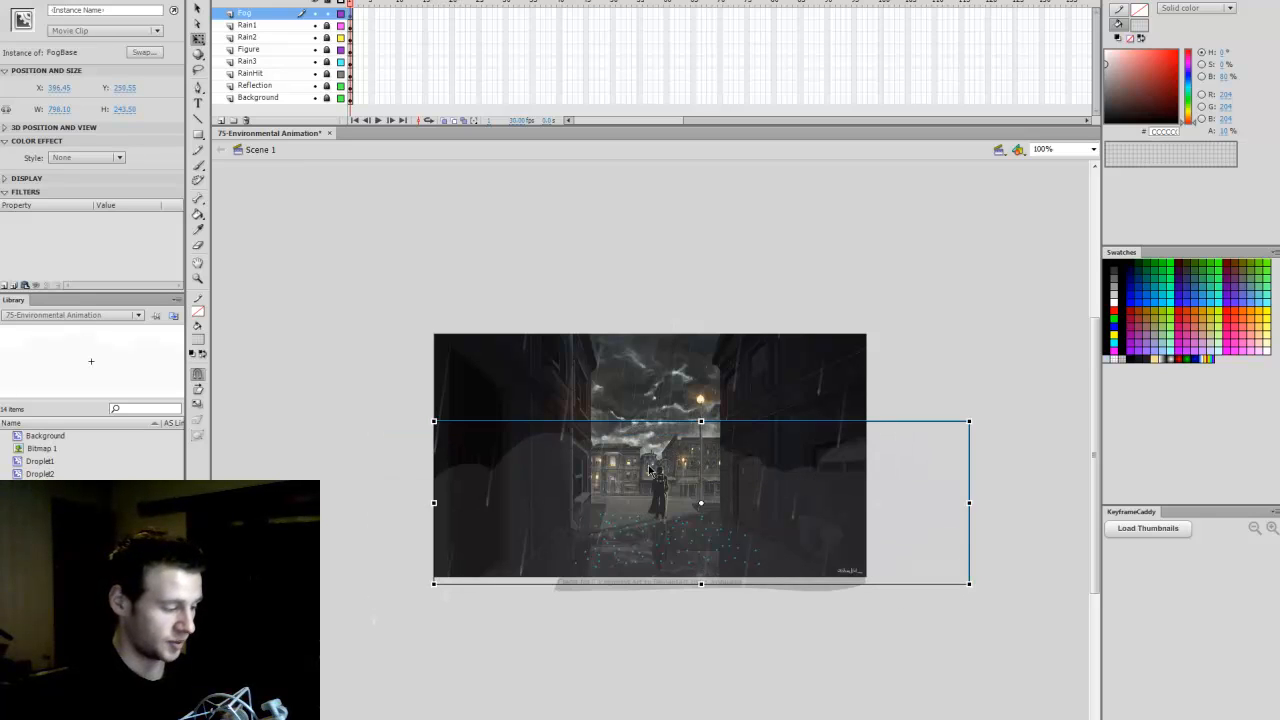
drag(590, 567, 590, 557)
key(z)
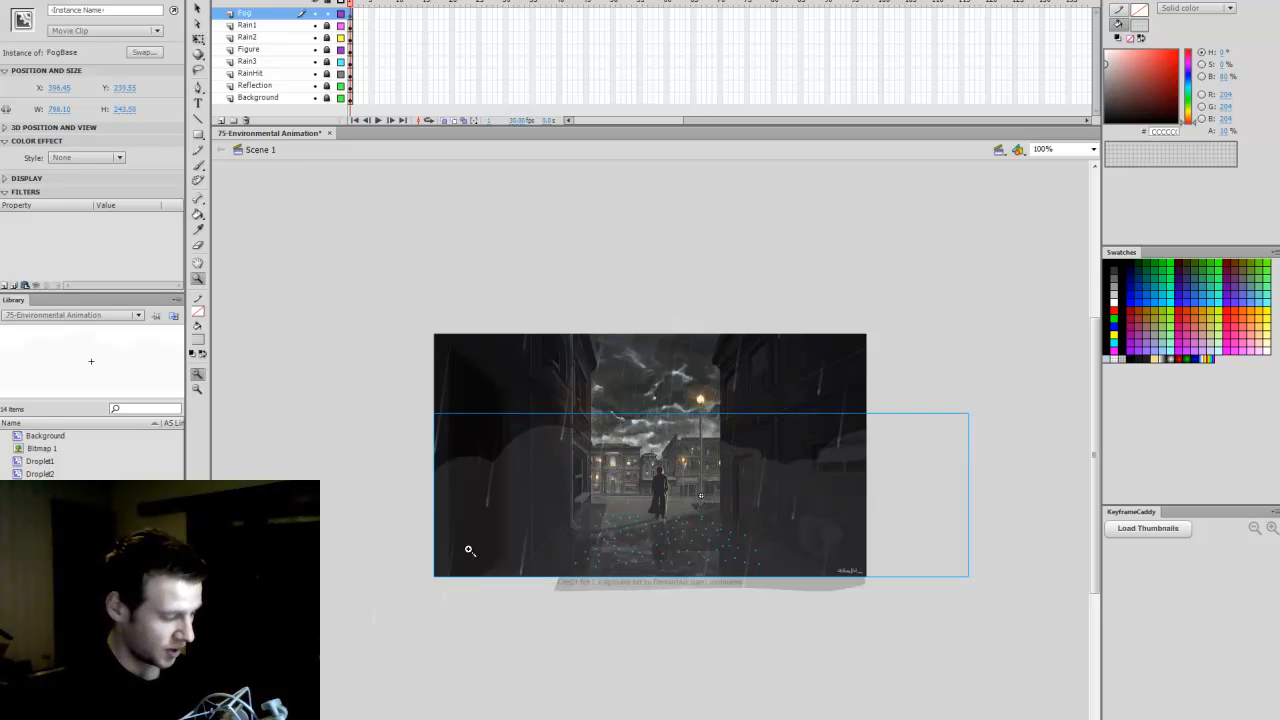
drag(421, 311, 886, 603)
key(q)
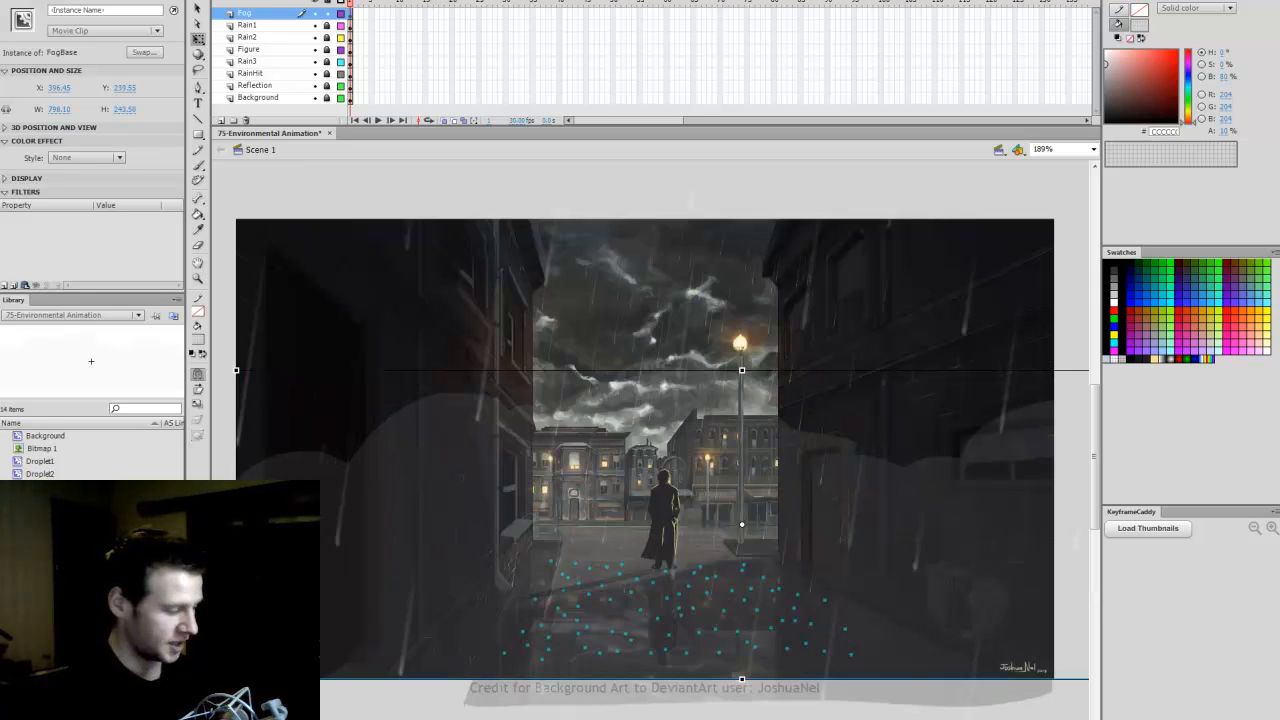
drag(247, 436, 270, 436)
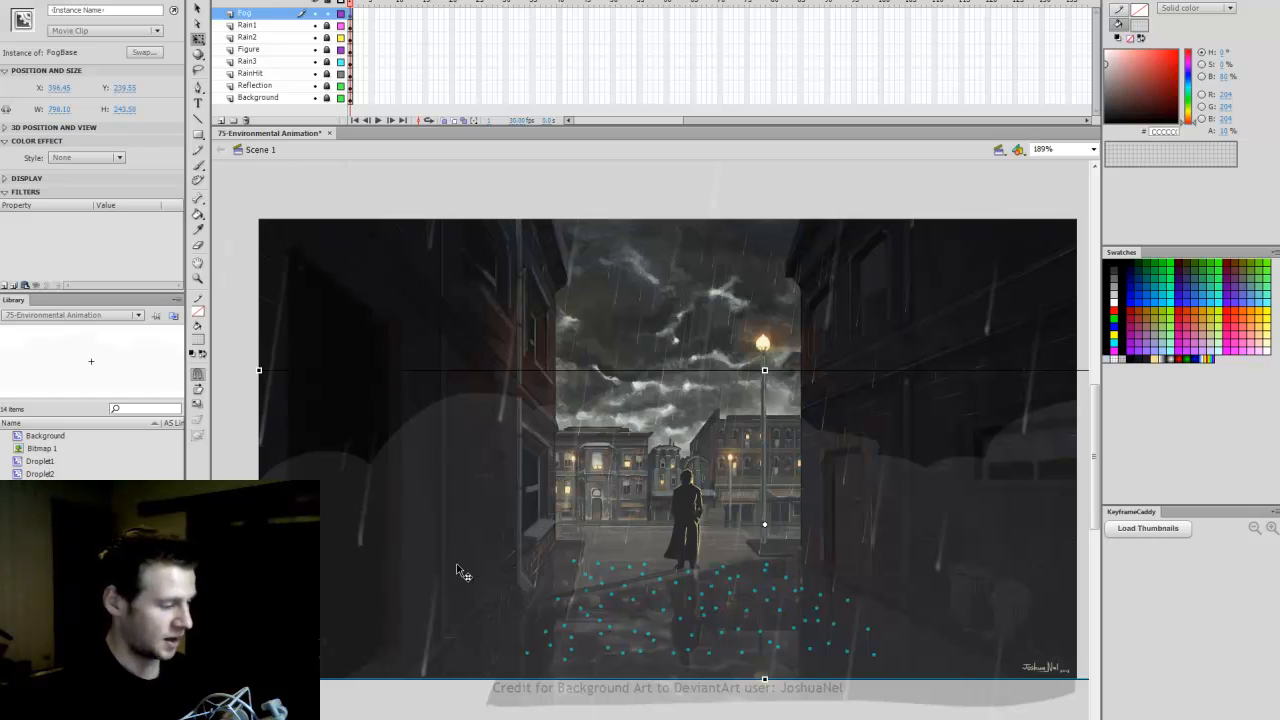
Step: Convert the FogBase instance to a movie clip symbol named FogLoop and open it for editing
key(F8)
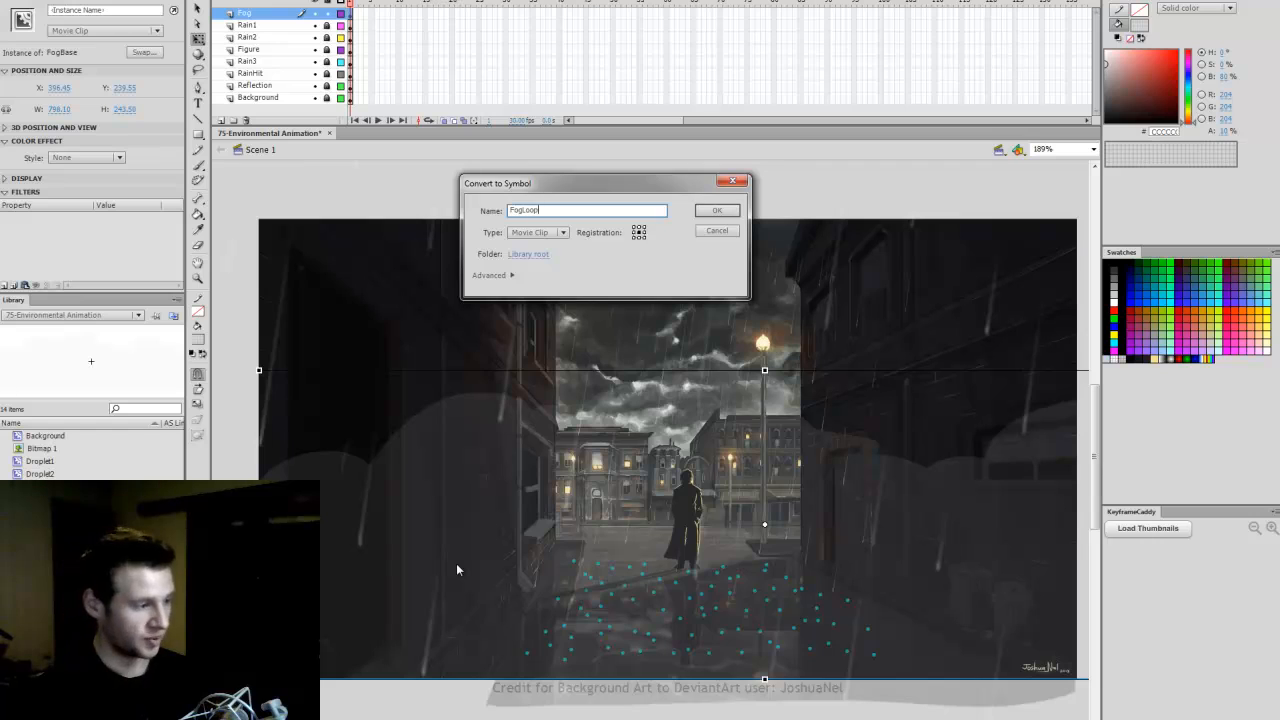
key(Return)
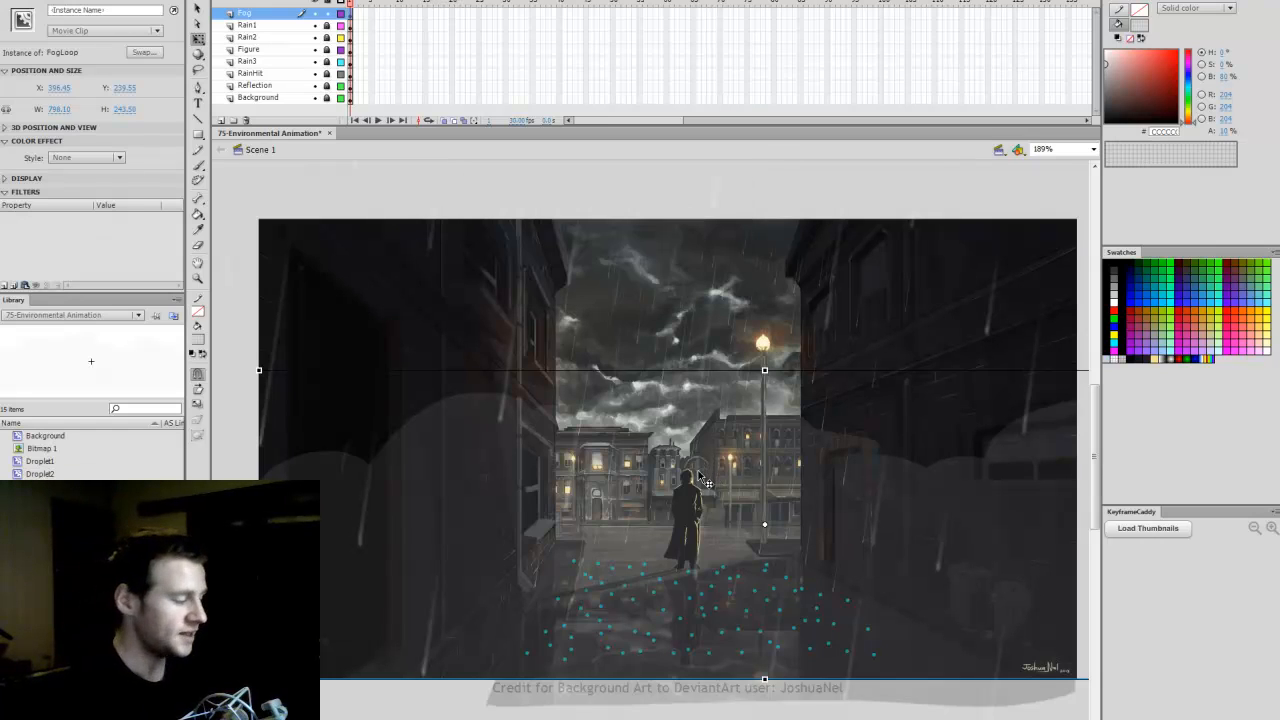
double_click(702, 472)
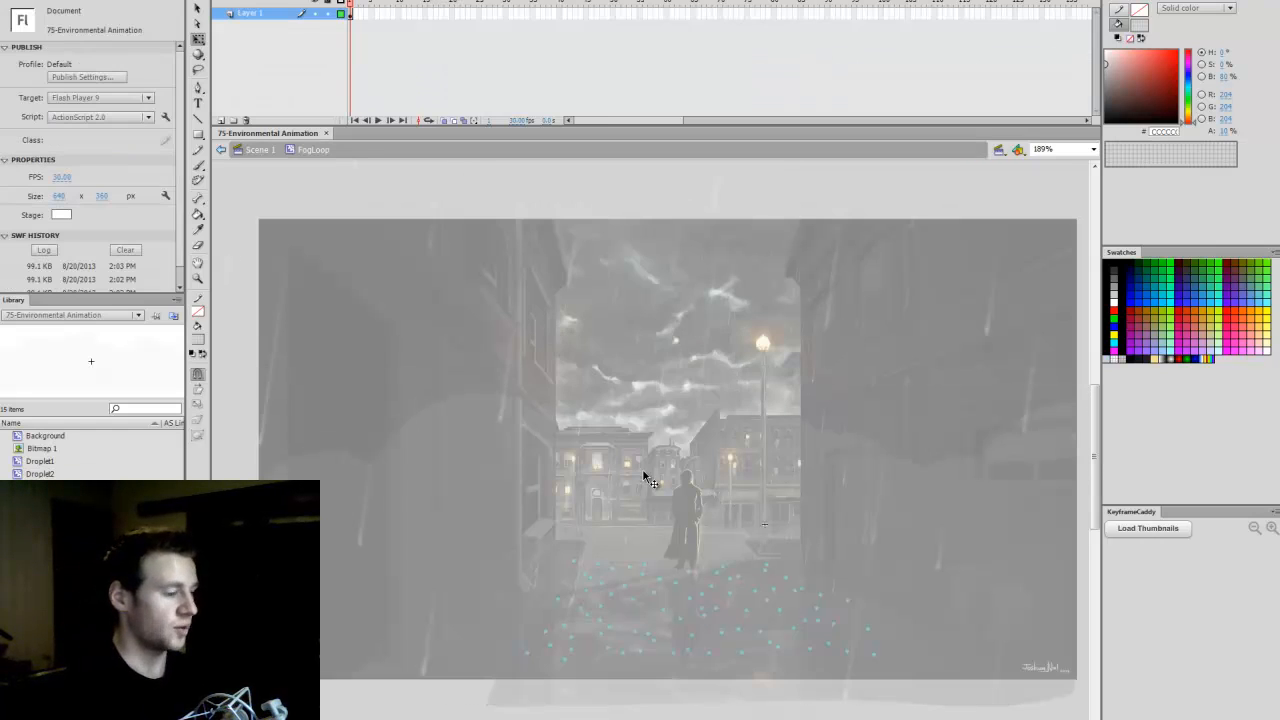
Step: Add a second layer inside FogLoop and paste a copy of FogBase onto it
click(221, 120)
key(ctrl+shift+v)
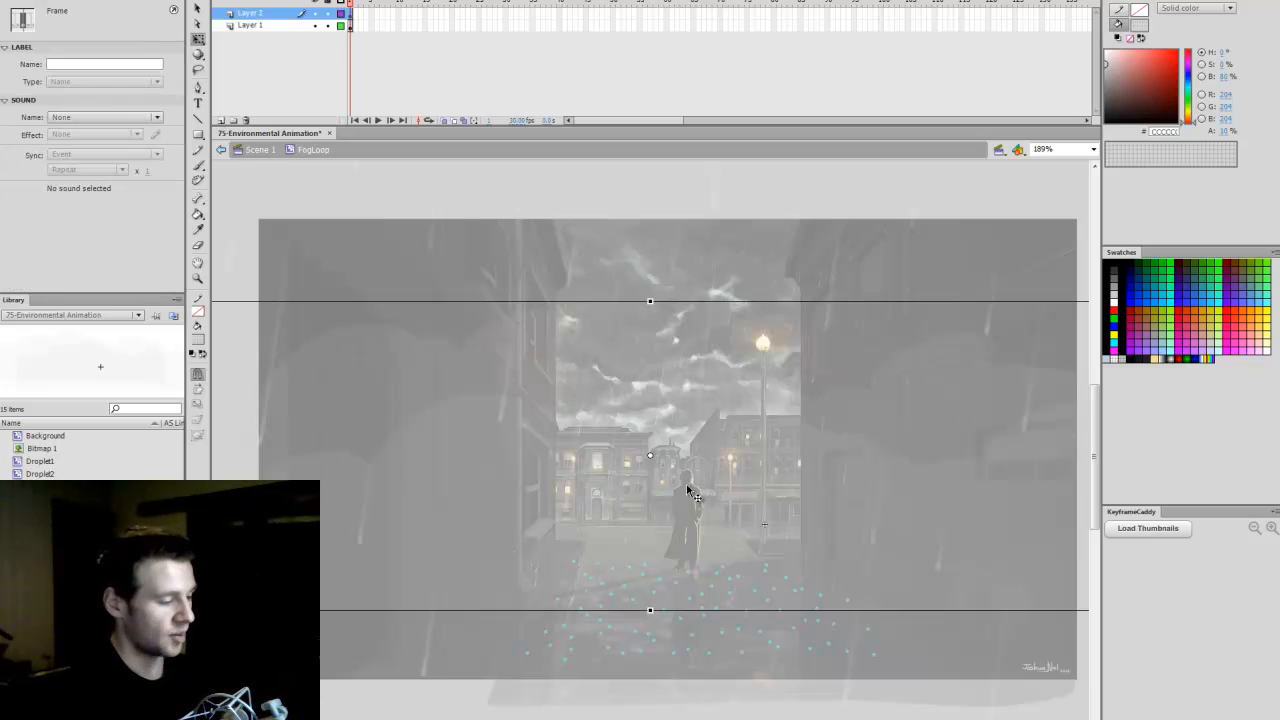
click(740, 340)
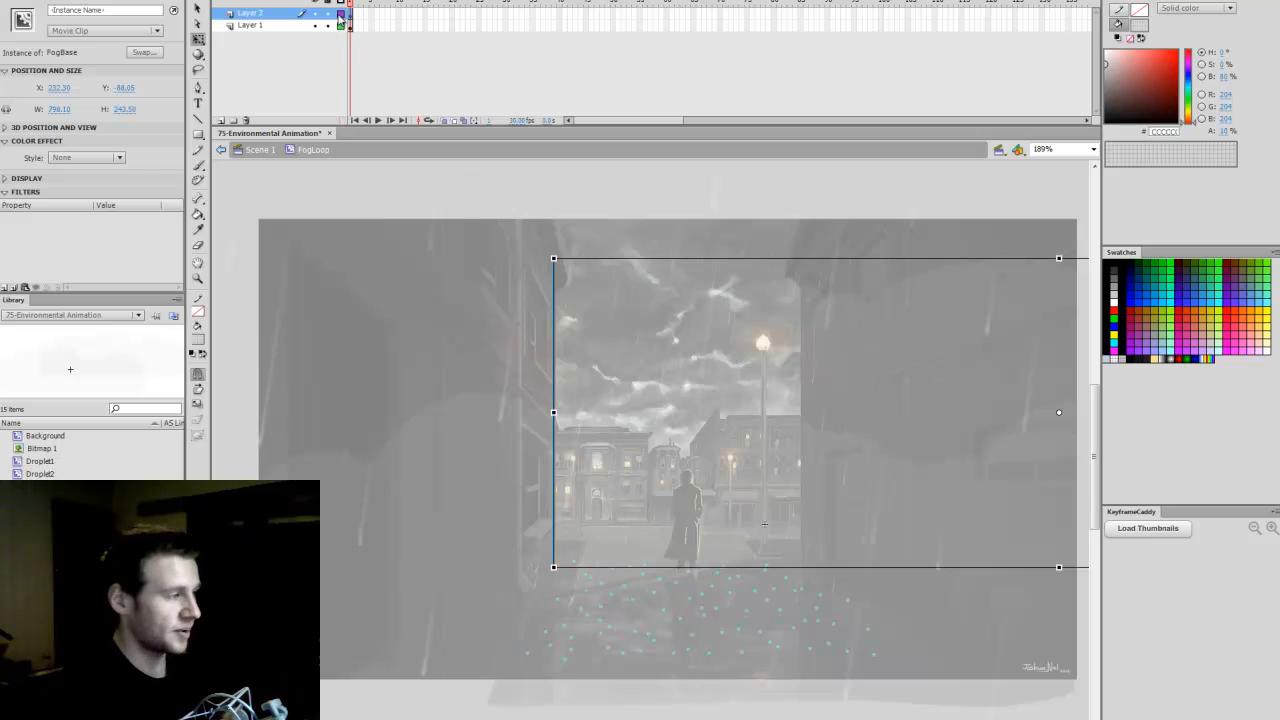
Step: Show both layers as outlines and place the copied FogBase flush against the original's right edge at X 798.10, Y 0.00
drag(340, 15, 341, 26)
drag(697, 717, 828, 718)
drag(677, 338, 1016, 404)
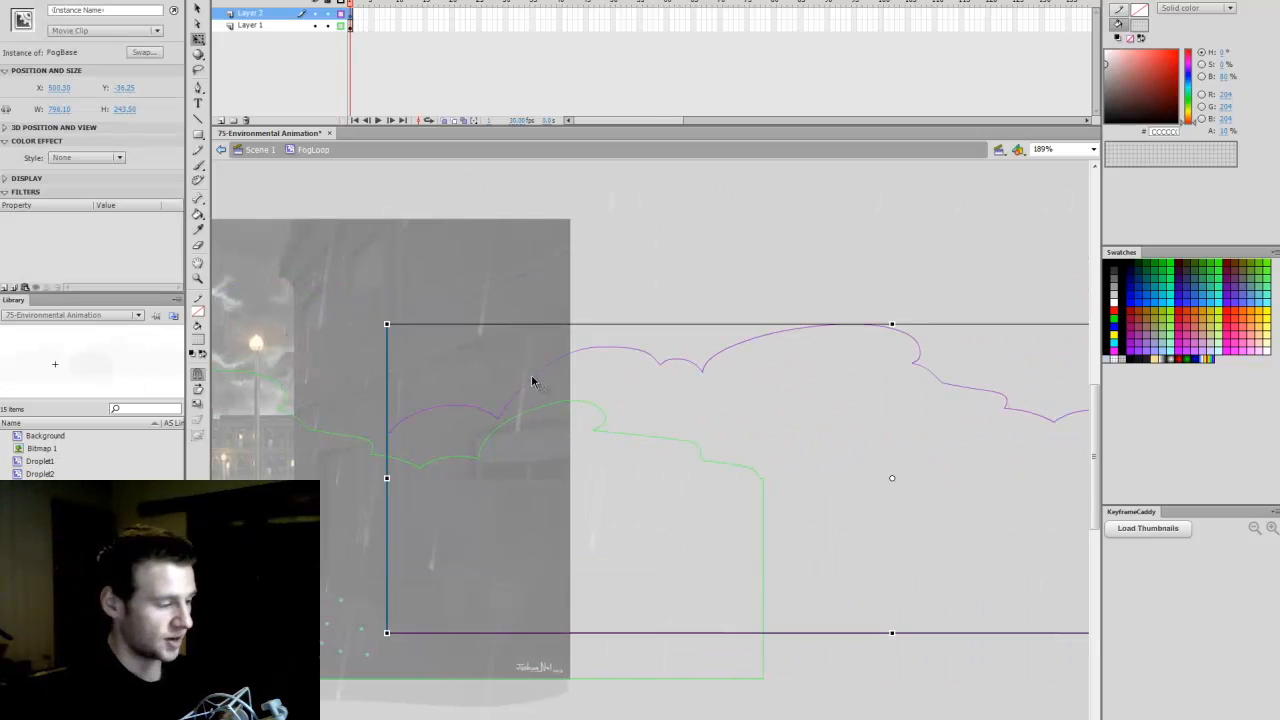
key(ctrl+a)
click(636, 325)
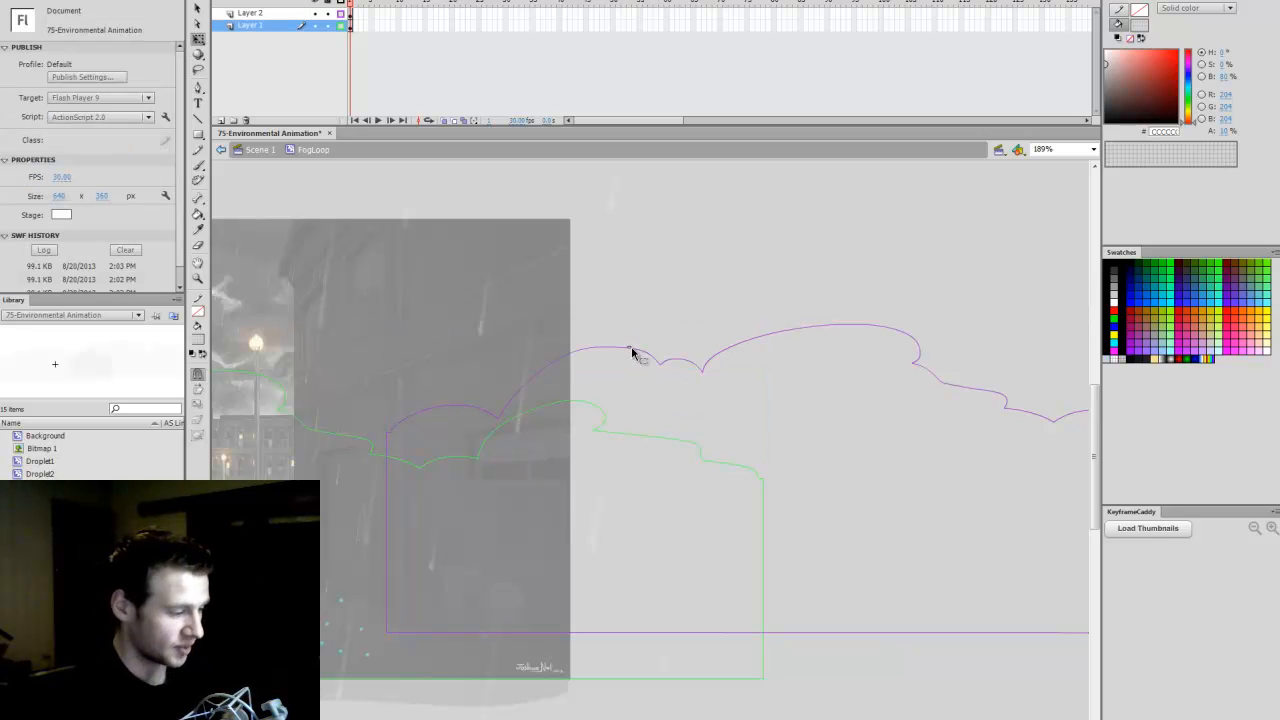
drag(632, 355, 926, 429)
drag(777, 480, 820, 460)
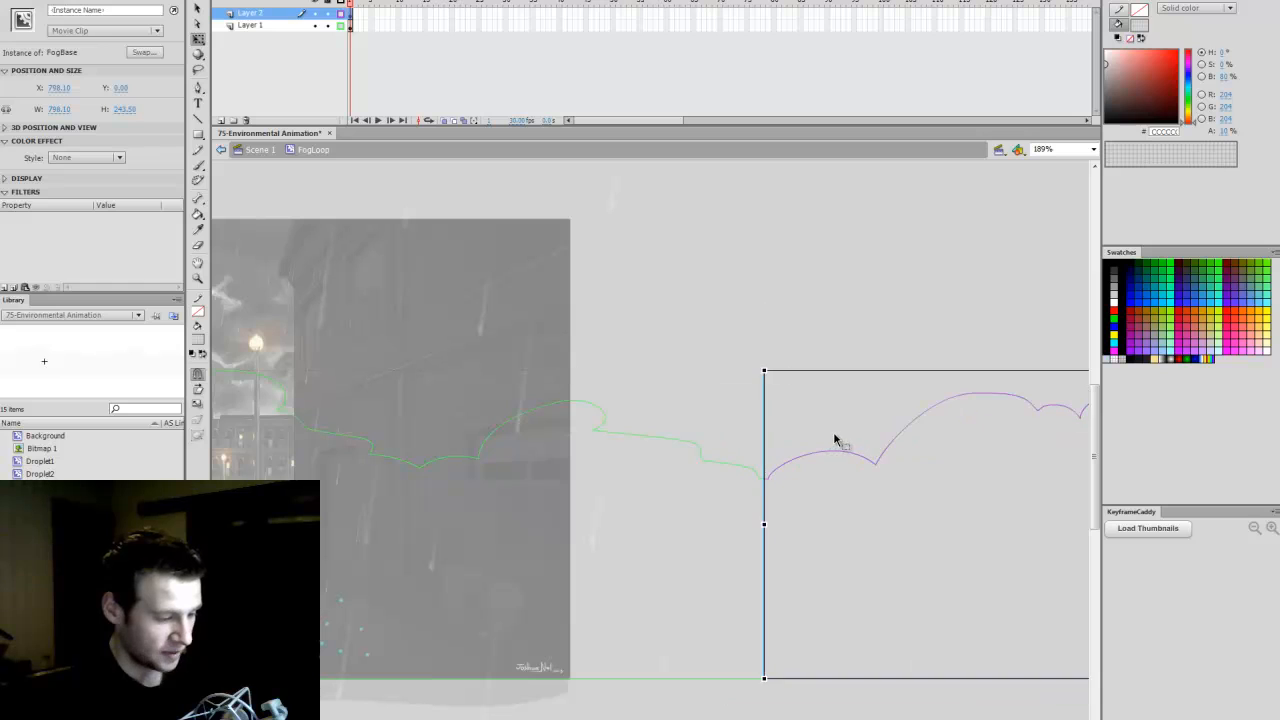
click(830, 438)
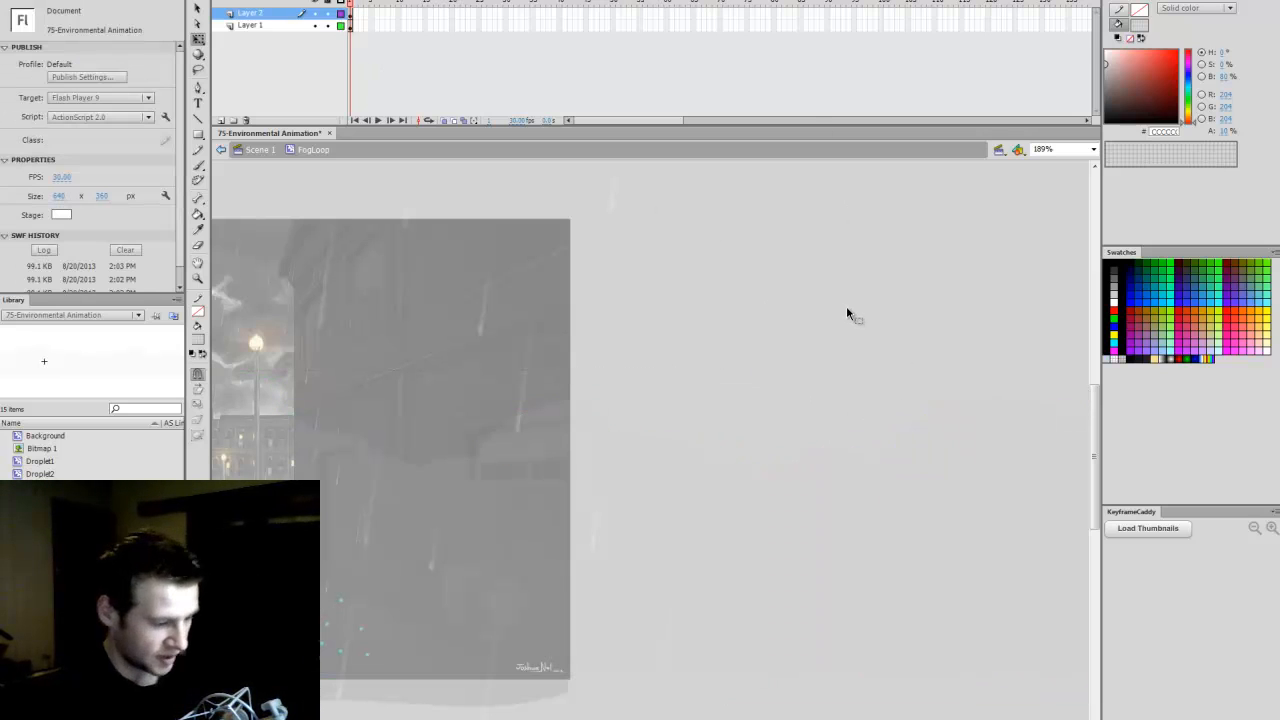
drag(341, 15, 344, 30)
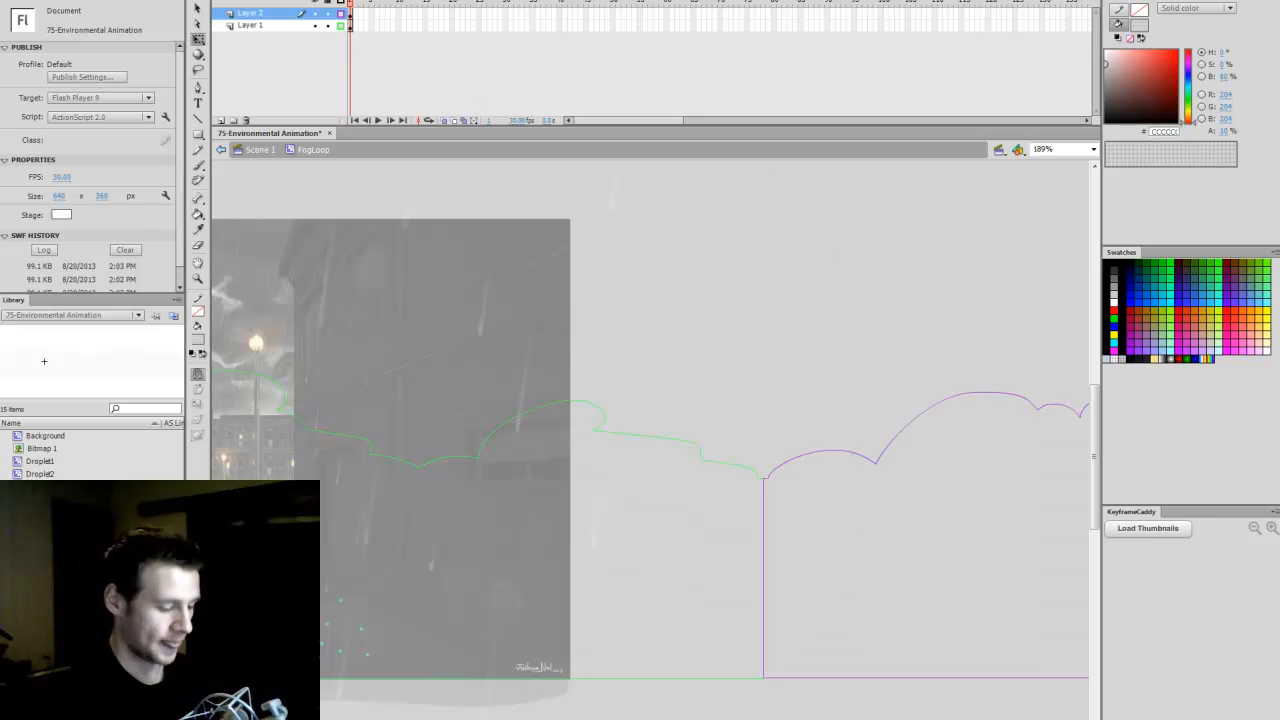
Step: Insert keyframes at frame 600 on both FogLoop layers
scroll(868, 524, right, 10)
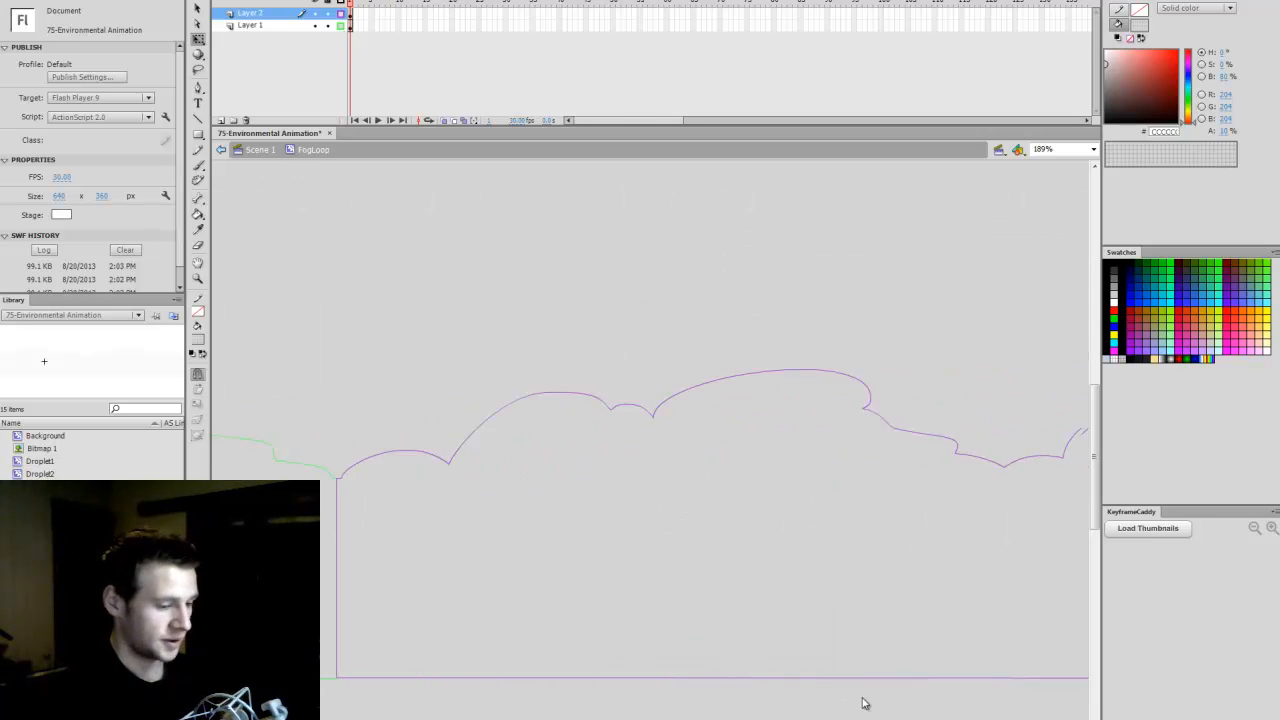
click(1084, 151)
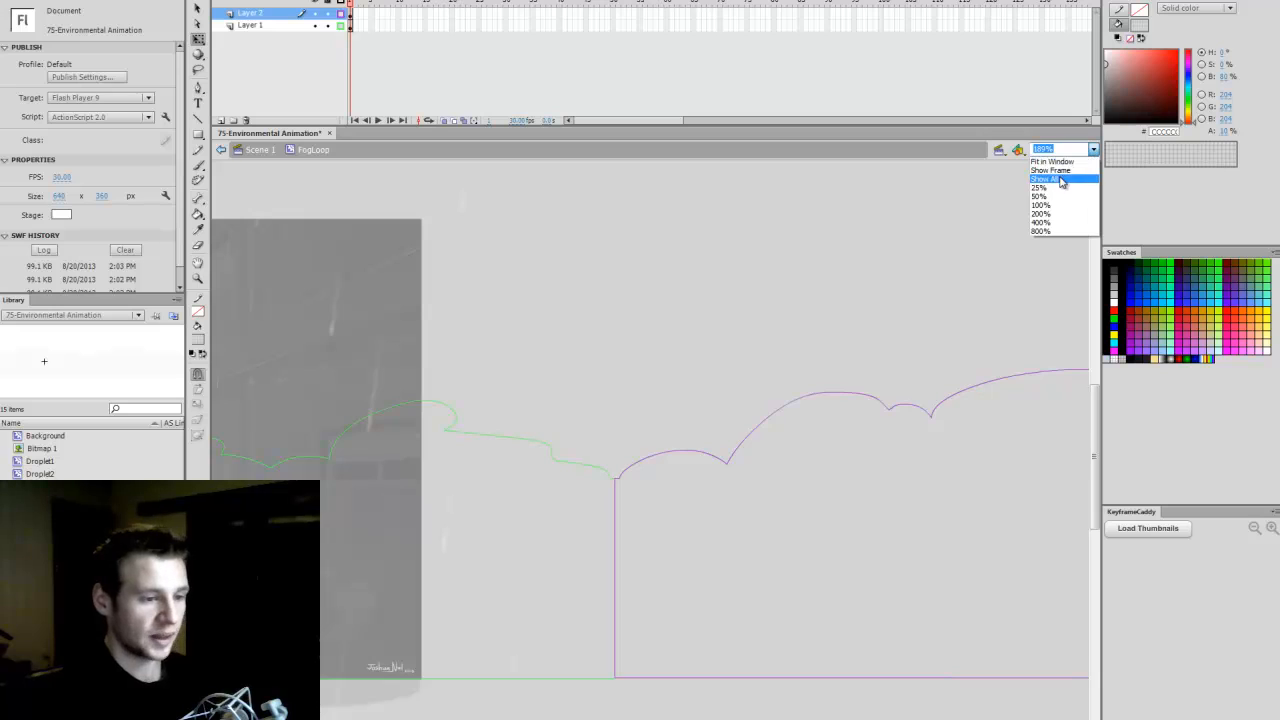
click(1062, 182)
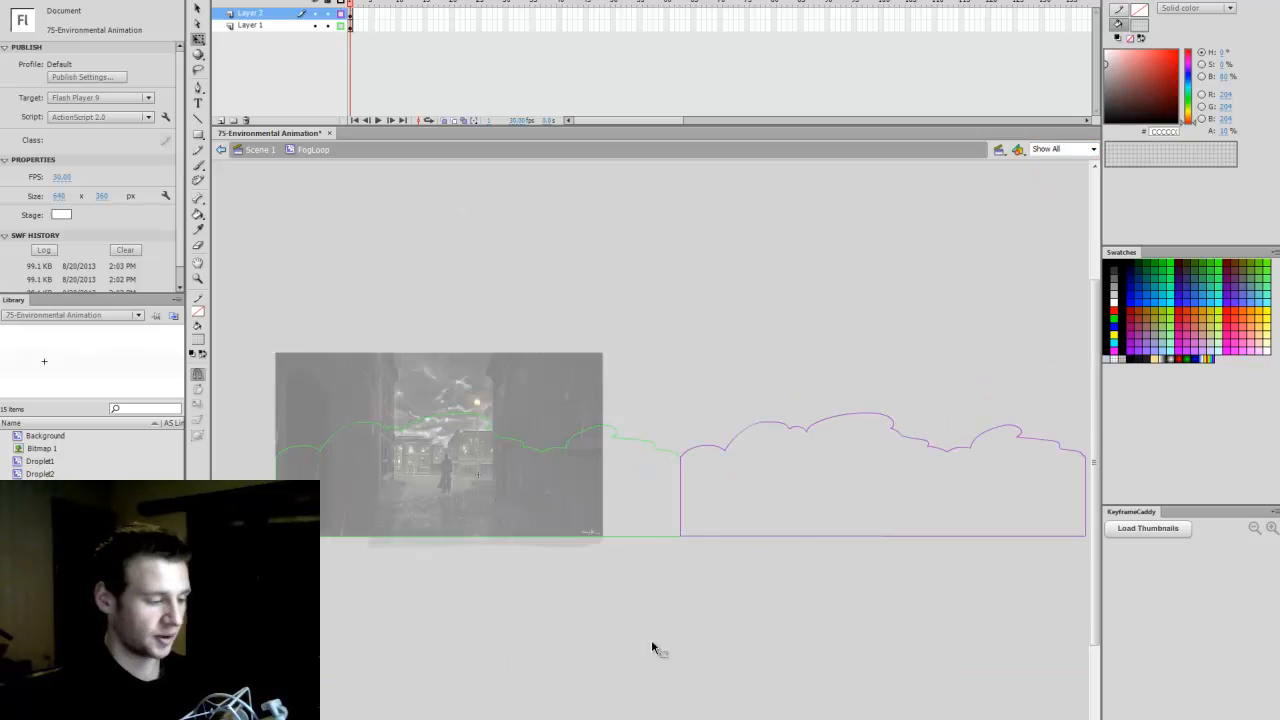
click(659, 537)
click(760, 537)
click(603, 537)
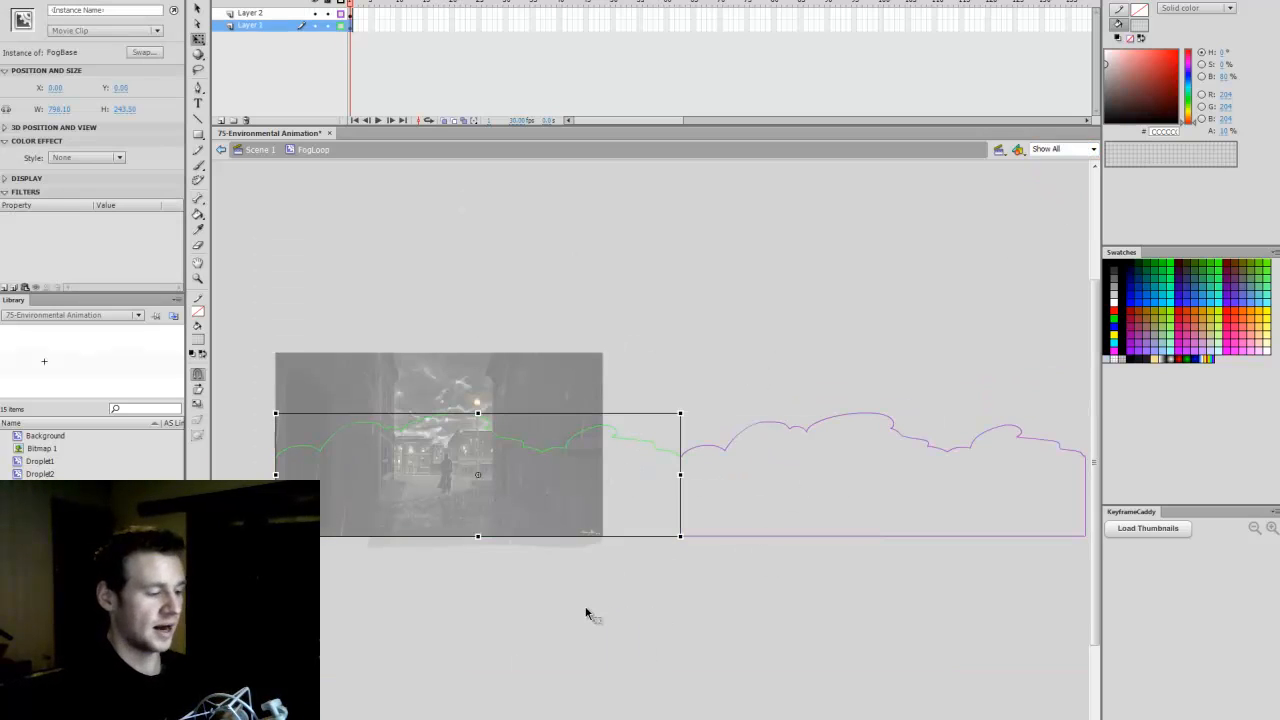
click(601, 702)
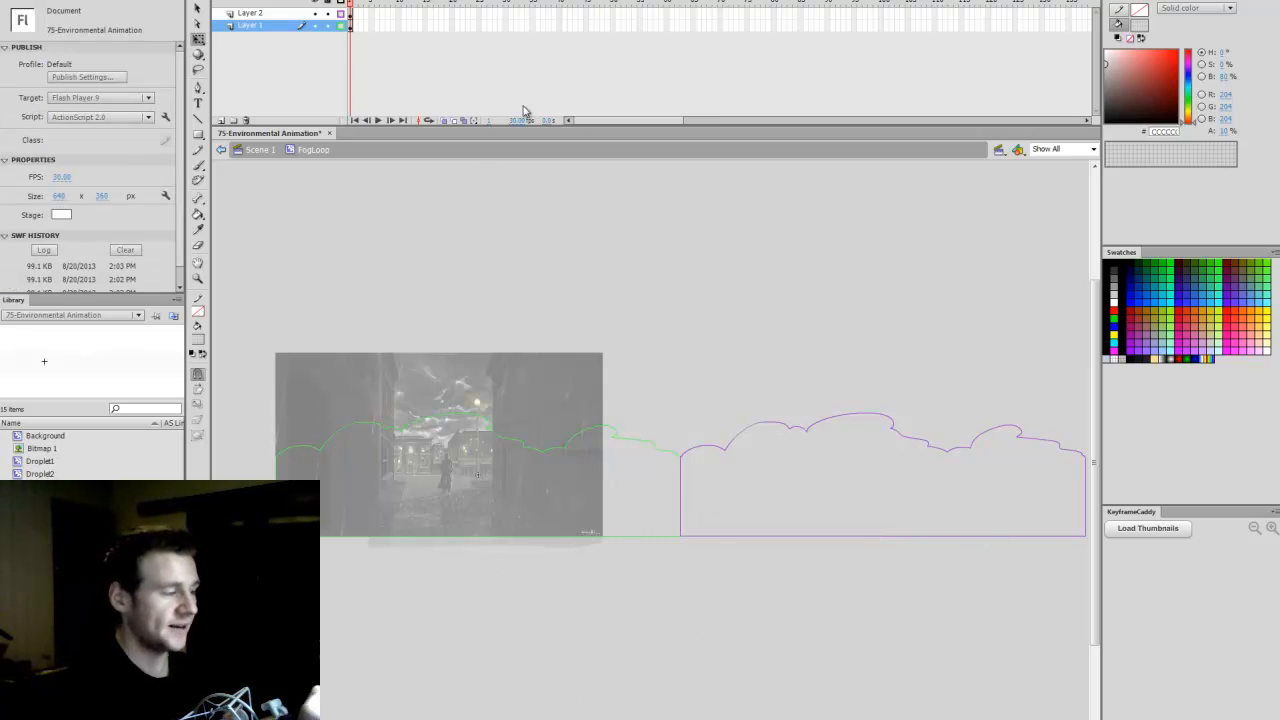
drag(617, 119, 1076, 115)
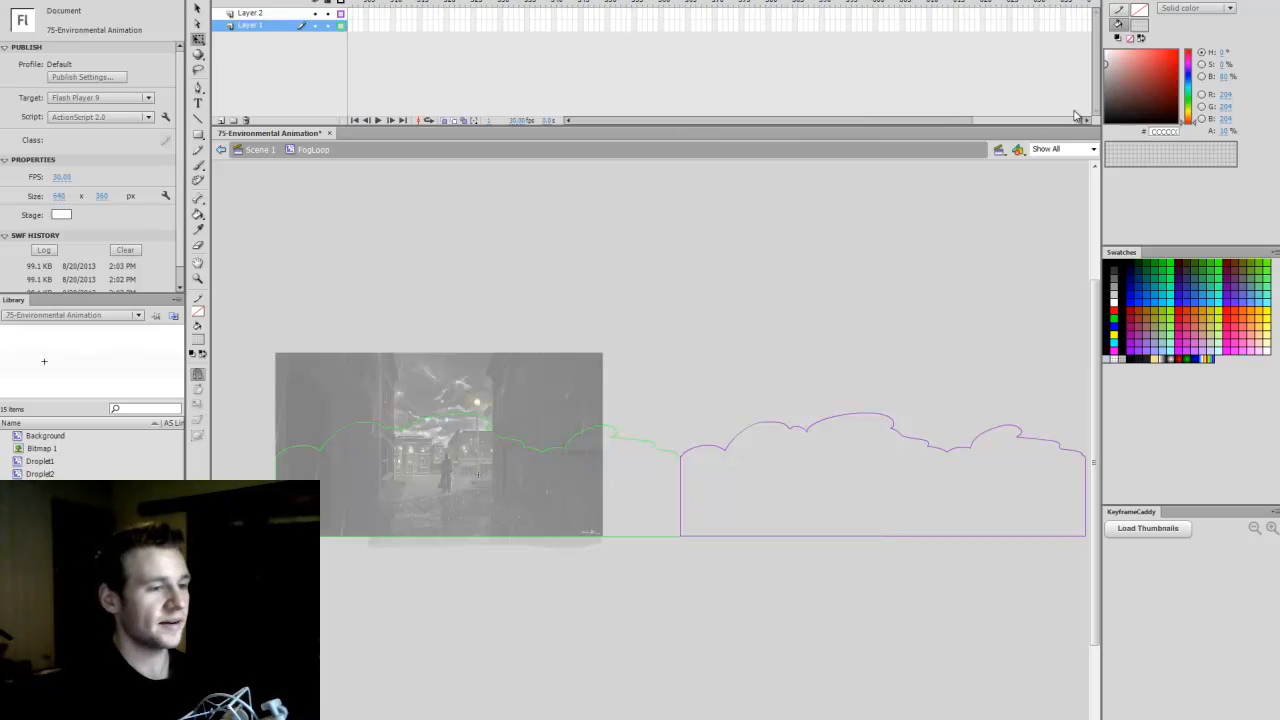
click(875, 22)
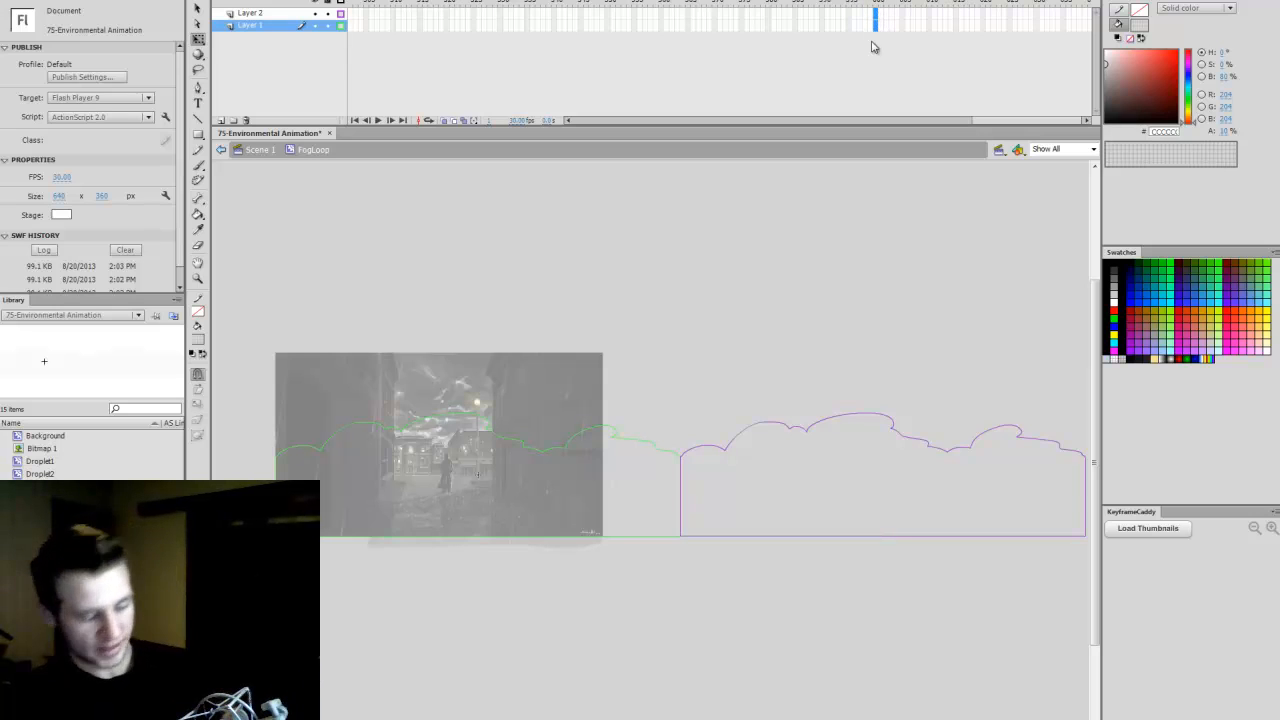
key(F6)
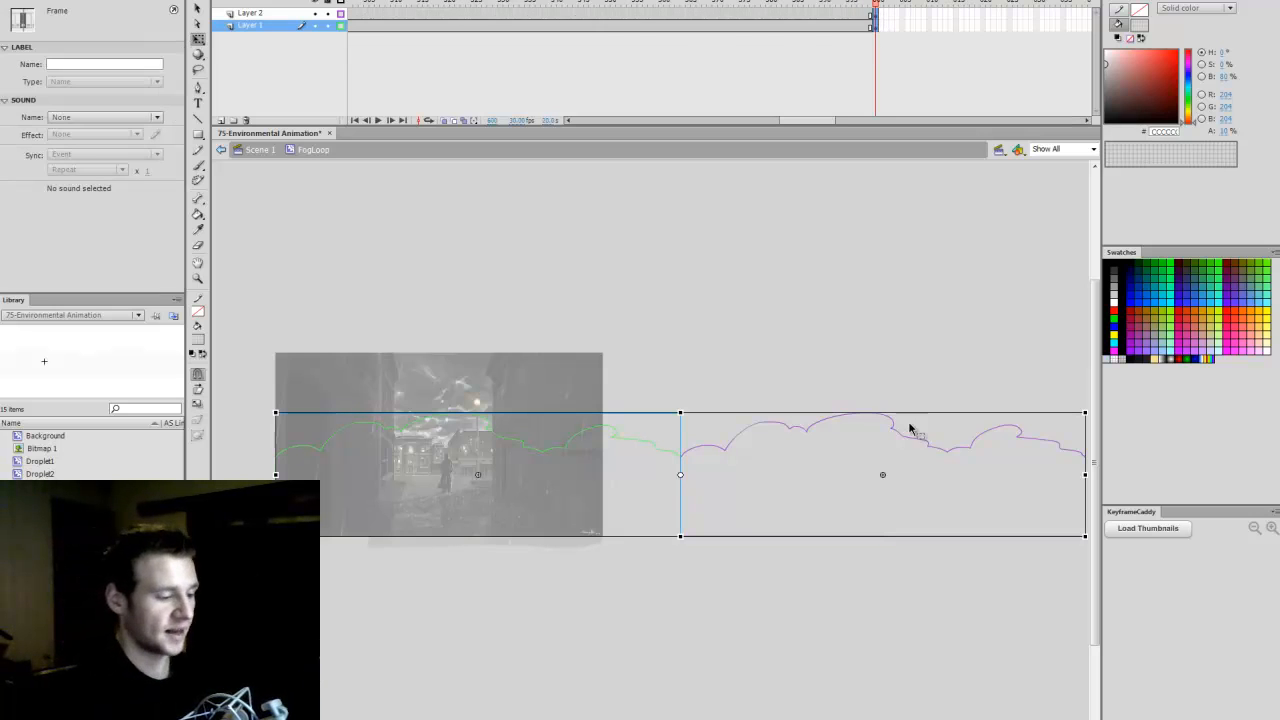
Step: At frame 600, move both fog copies left so the second copy sits where the first one started, and compare with frame 599
drag(892, 432, 489, 444)
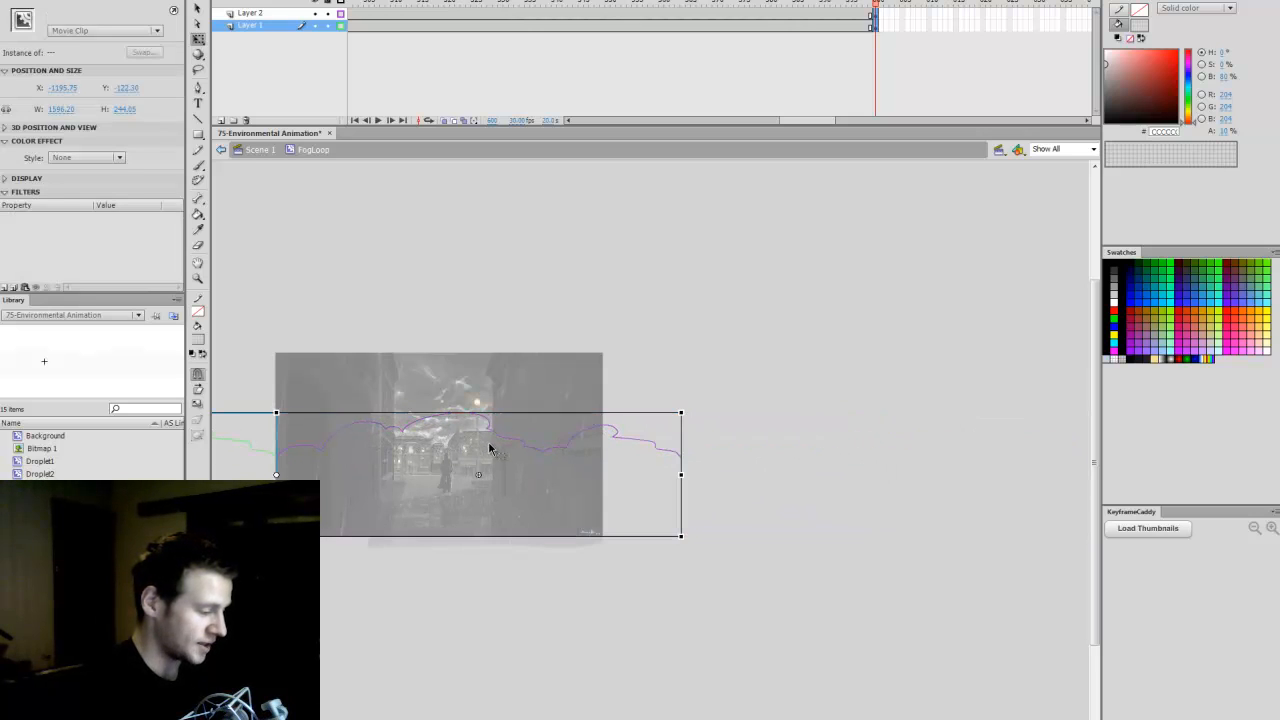
drag(630, 718, 545, 712)
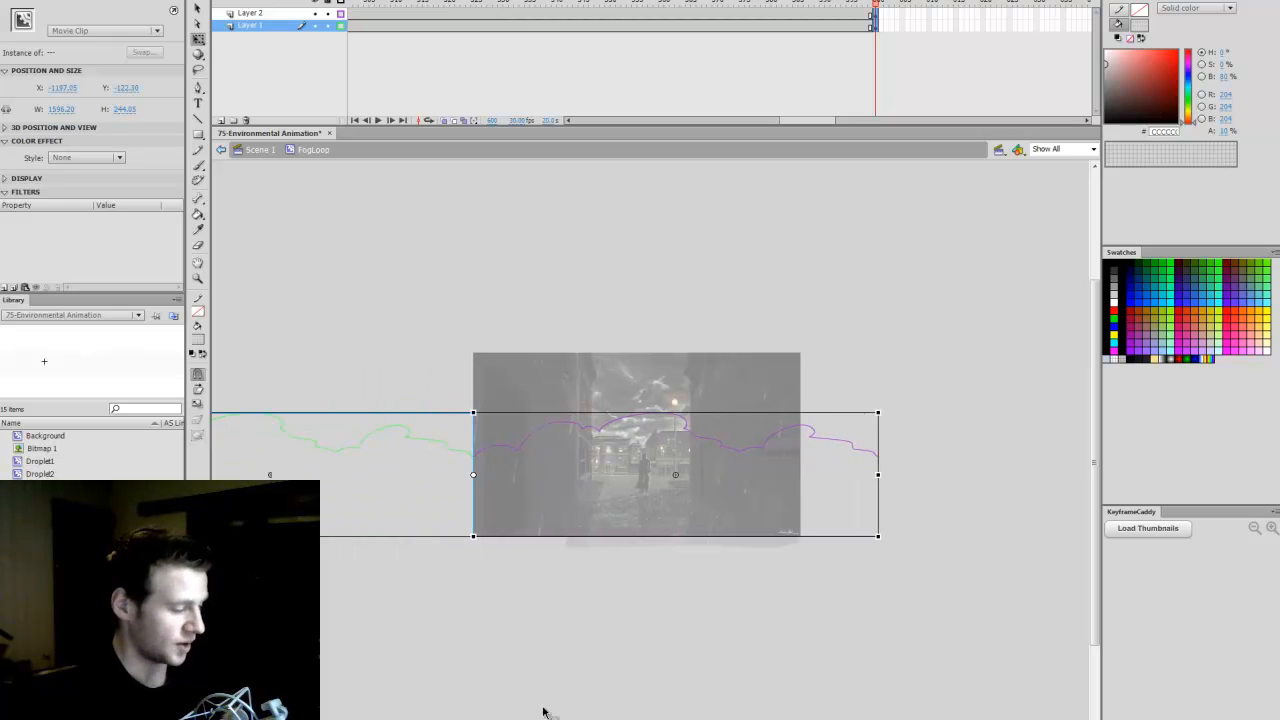
key(ctrl+space)
ctrl+click(571, 517)
click(660, 553)
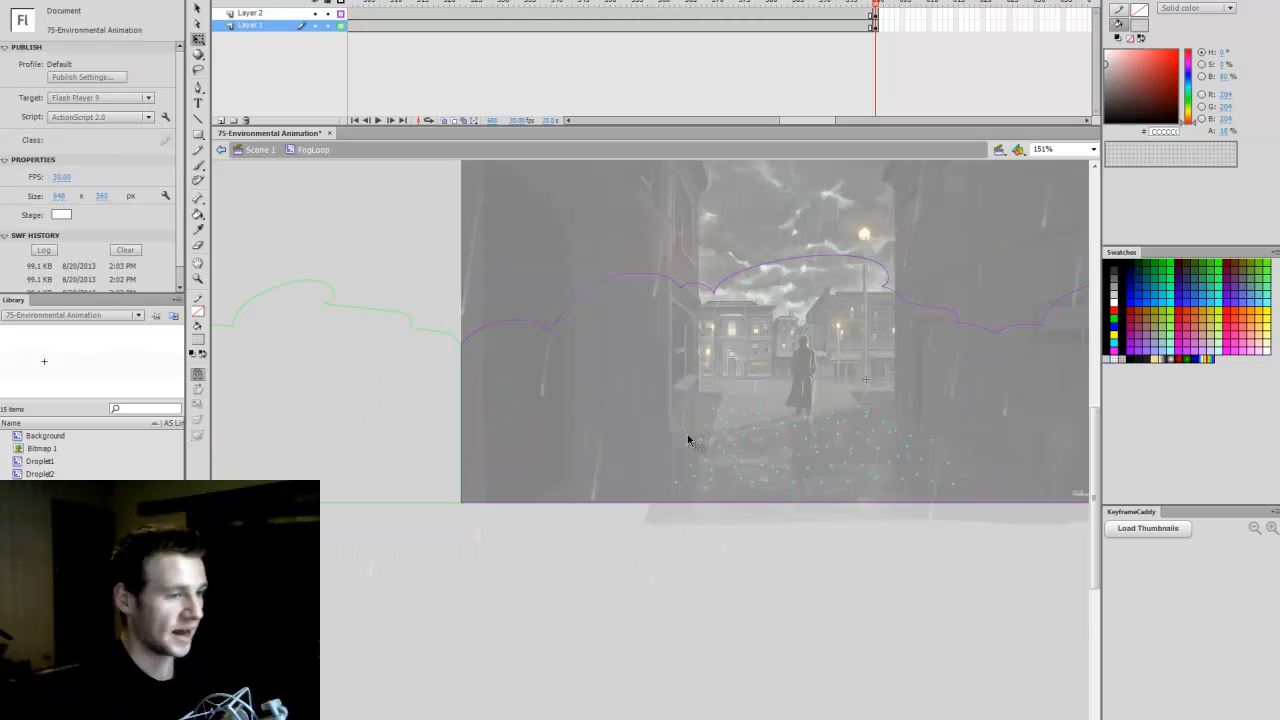
key(comma)
key(period)
key(comma)
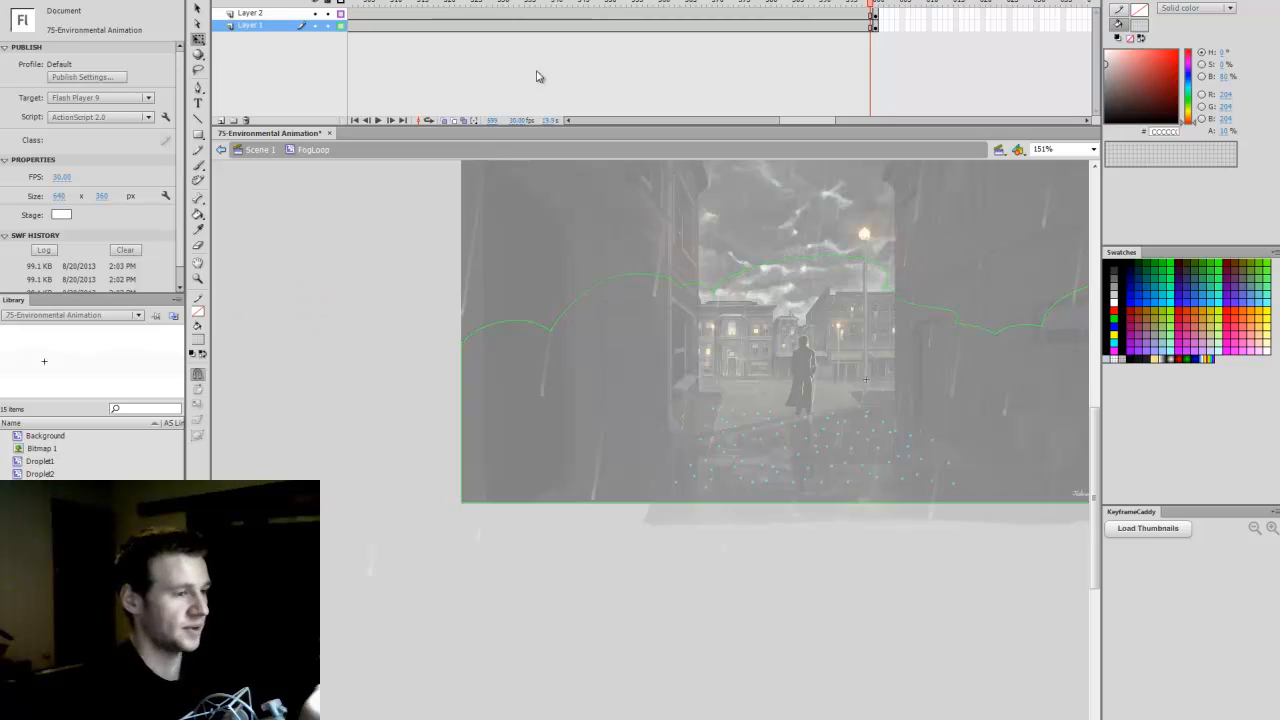
Step: Turn off the layer outlines and create classic tweens between the keyframes on both fog layers
click(341, 24)
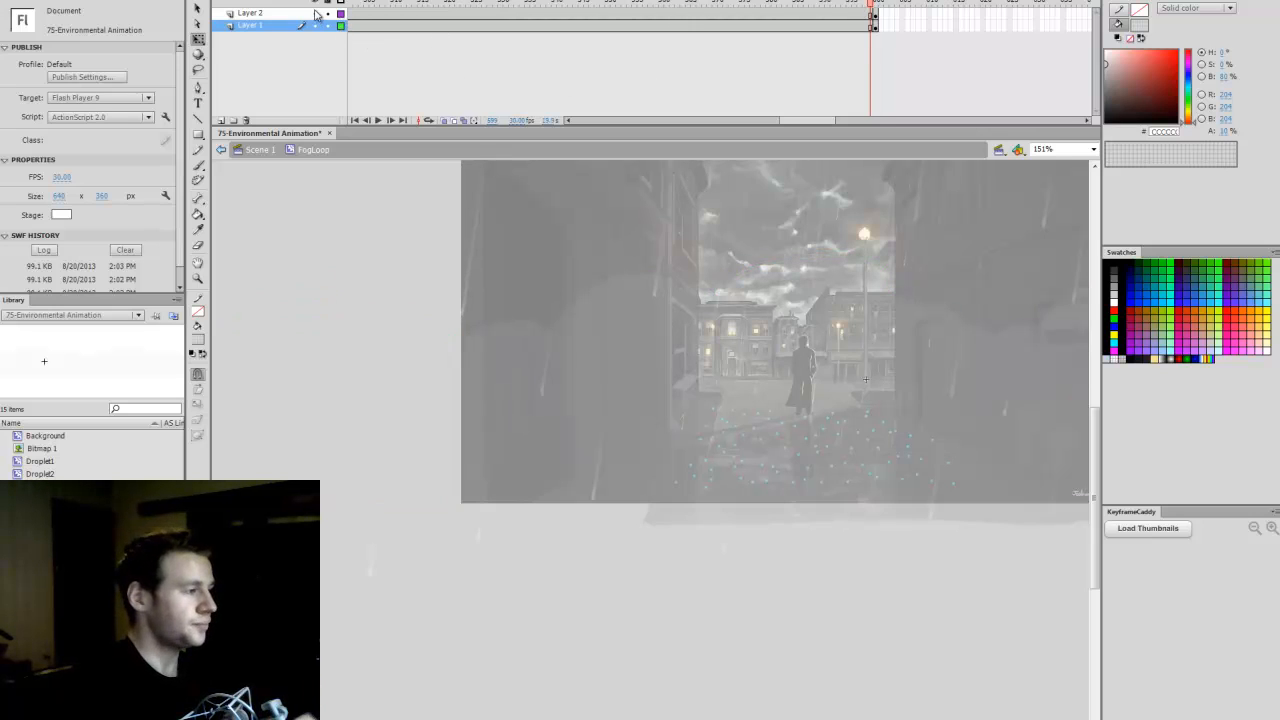
click(818, 22)
right_click(822, 22)
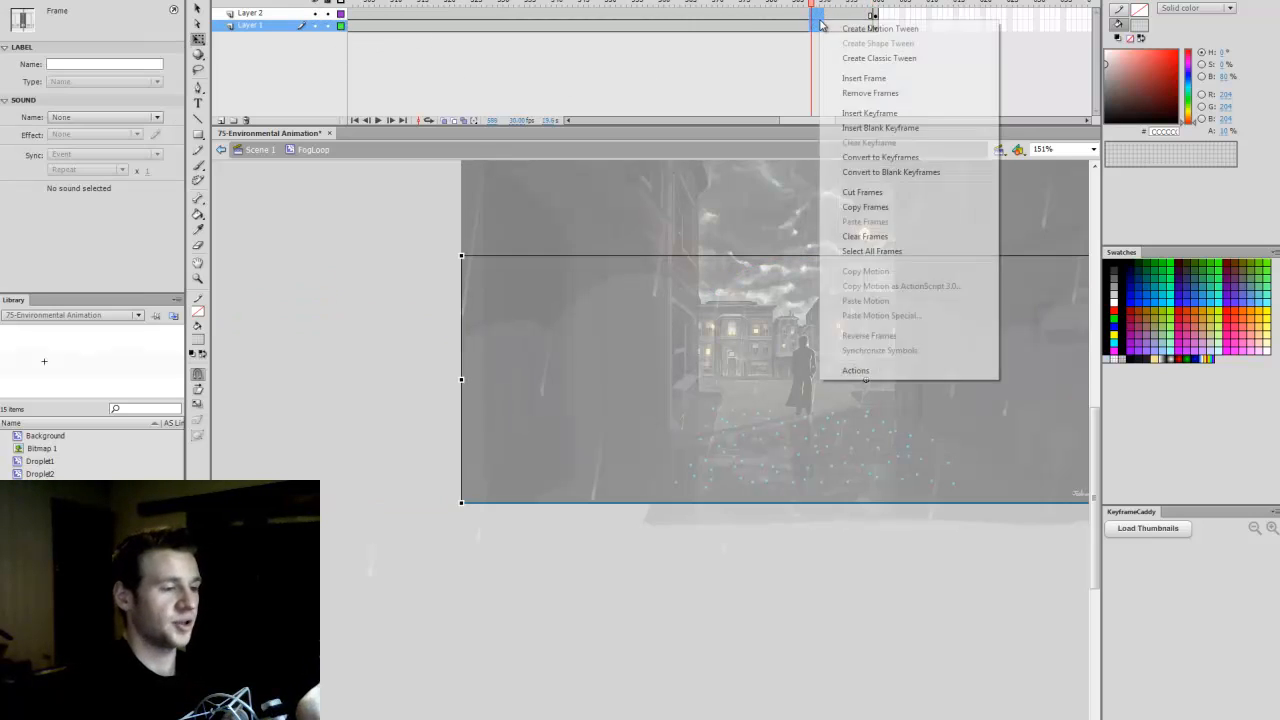
click(903, 58)
Step: Play the FogLoop timeline from its beginning to check the drifting fog motion
drag(818, 3, 876, 3)
click(1093, 149)
click(1071, 182)
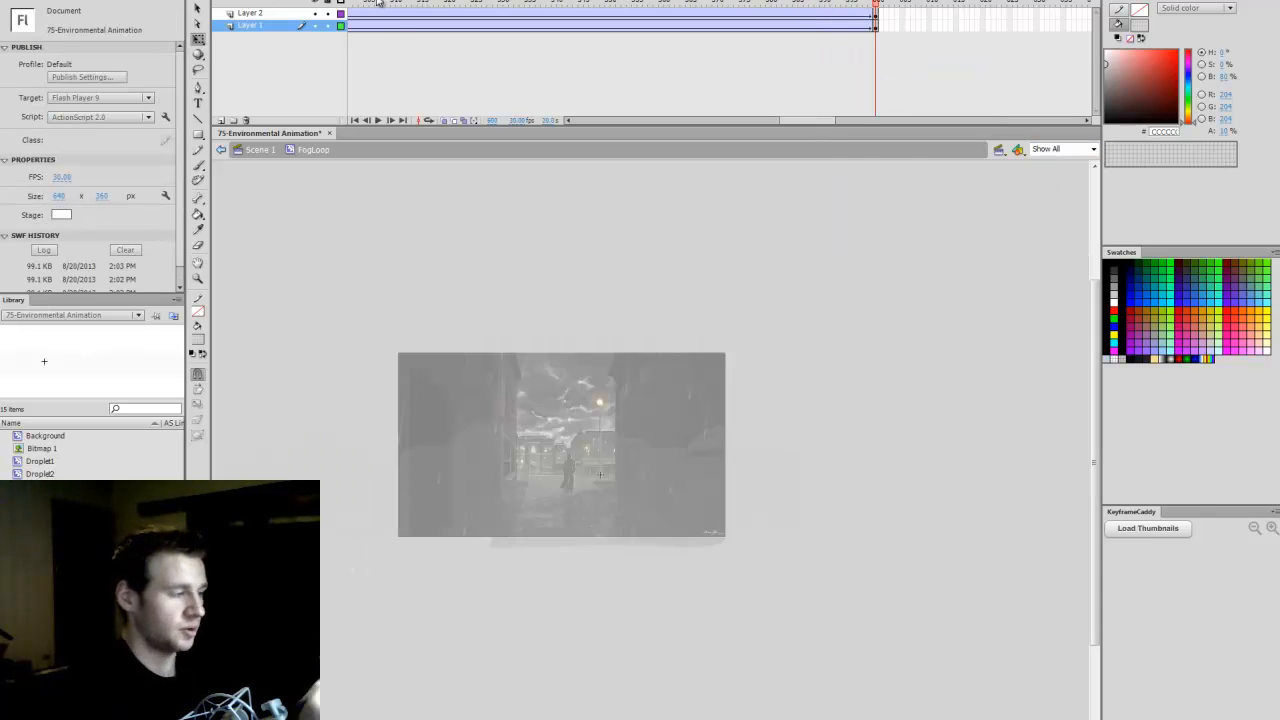
drag(789, 122, 546, 139)
click(351, 3)
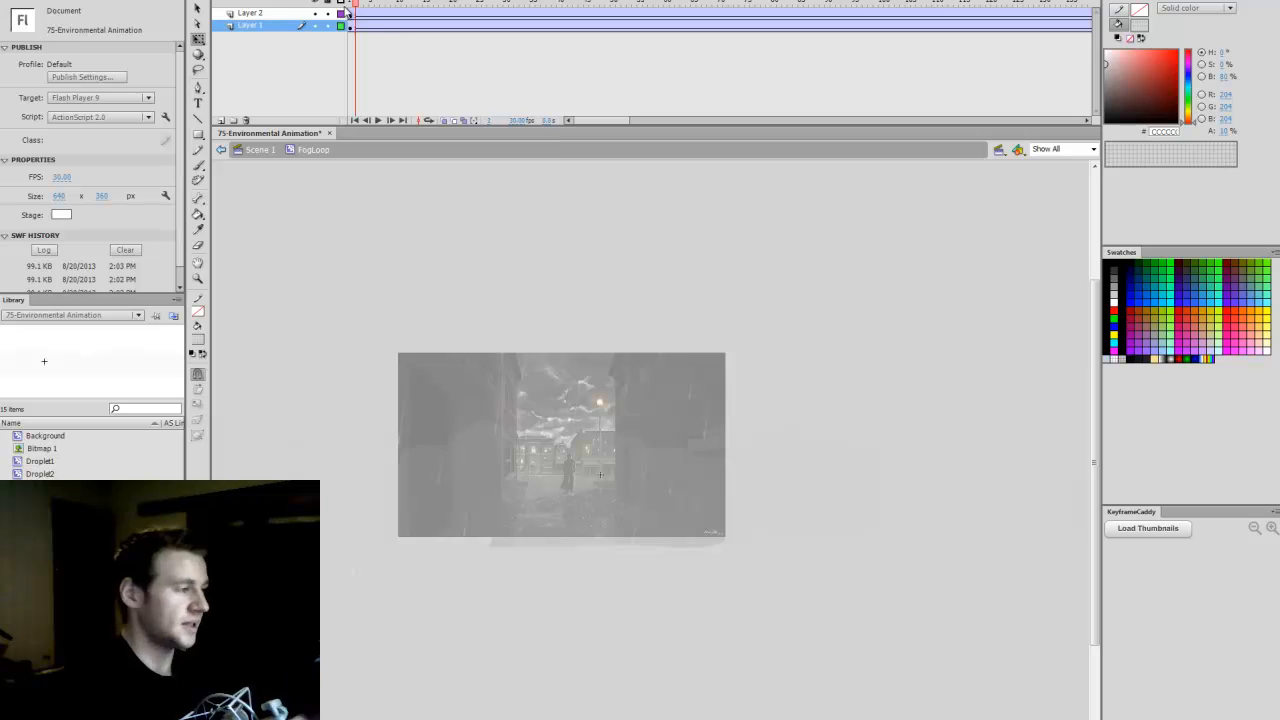
key(Return)
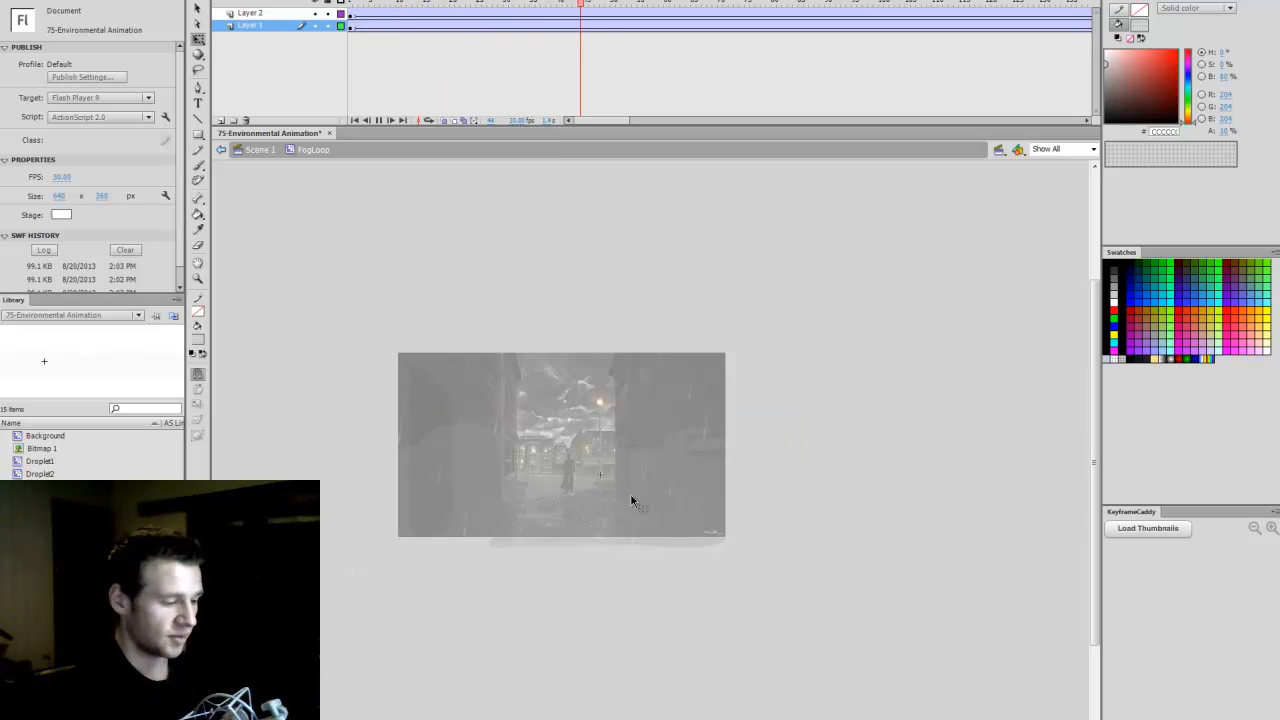
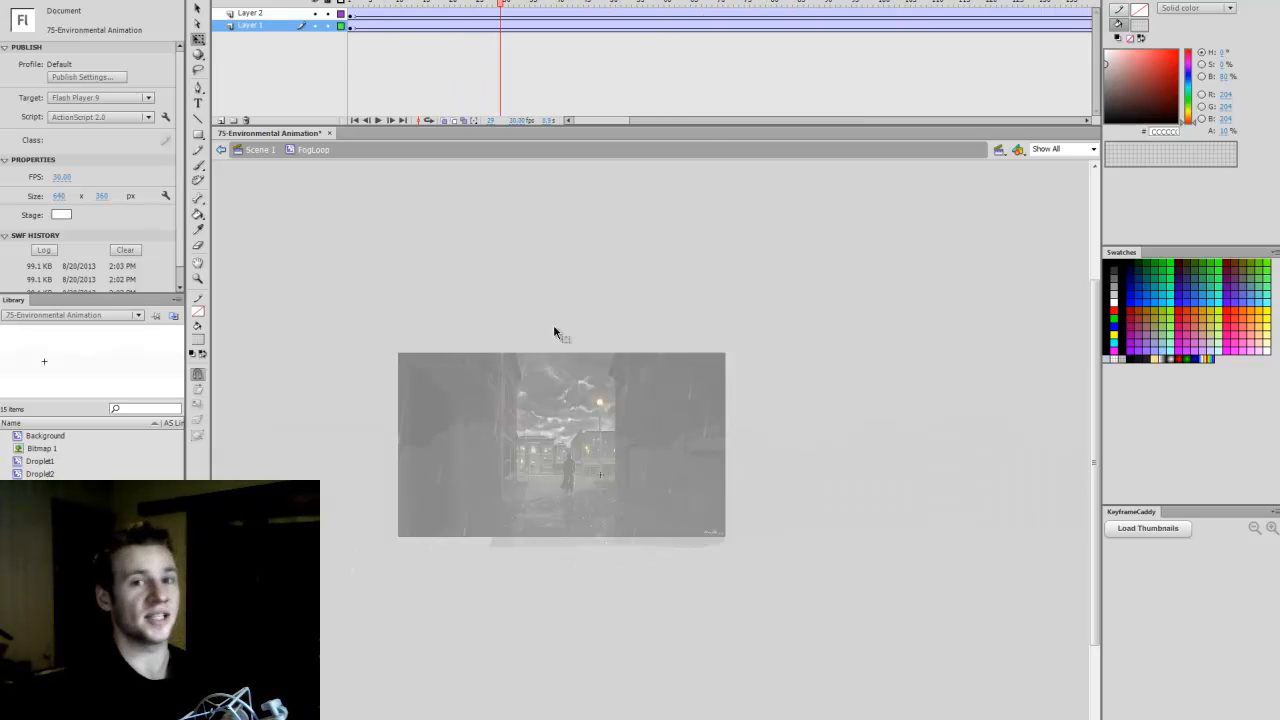
Step: Back in Scene 1, lower the FogLoop instance toward the ground and give it a Blur filter of 20 px on both axes
click(220, 149)
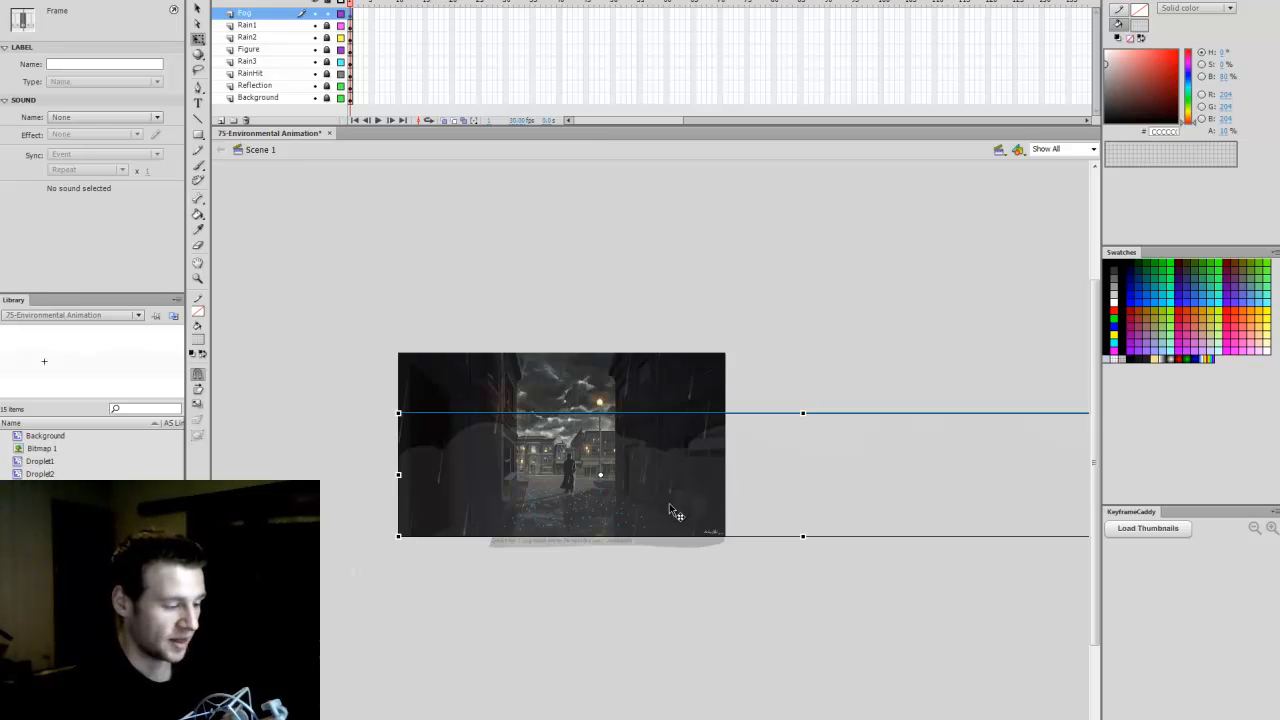
drag(671, 508, 680, 535)
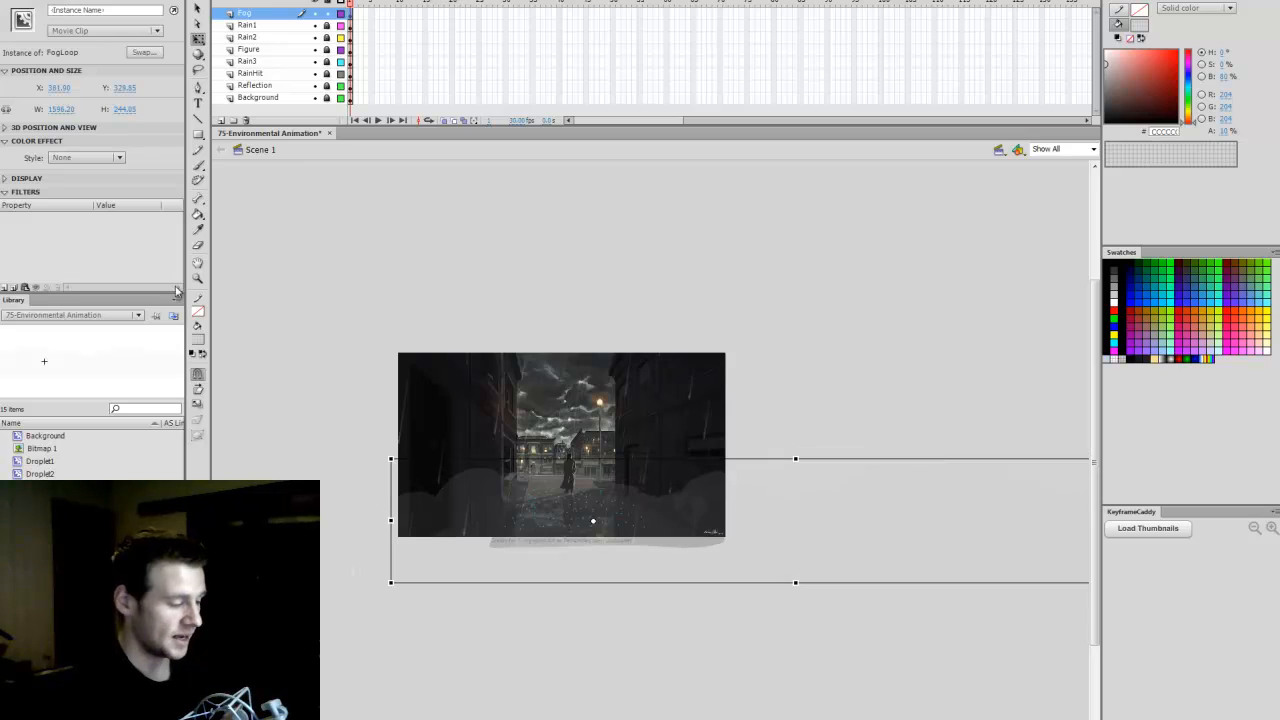
click(17, 287)
click(64, 371)
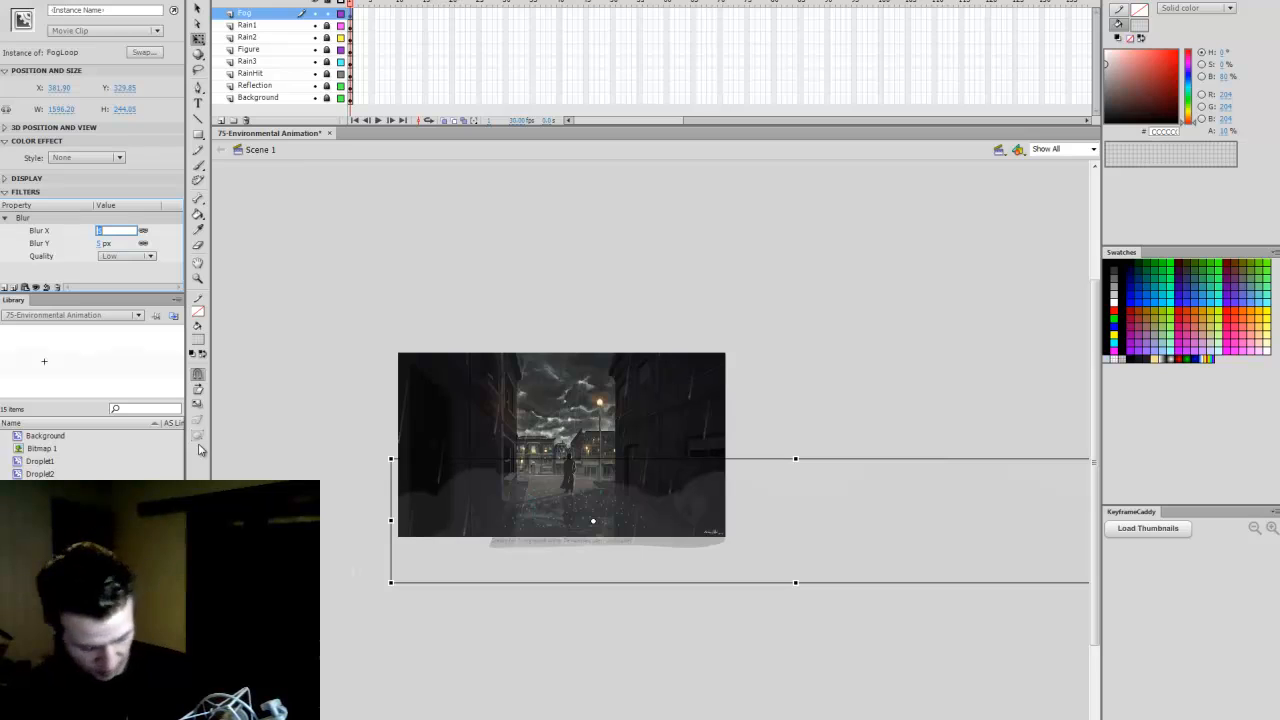
text(20)
key(Return)
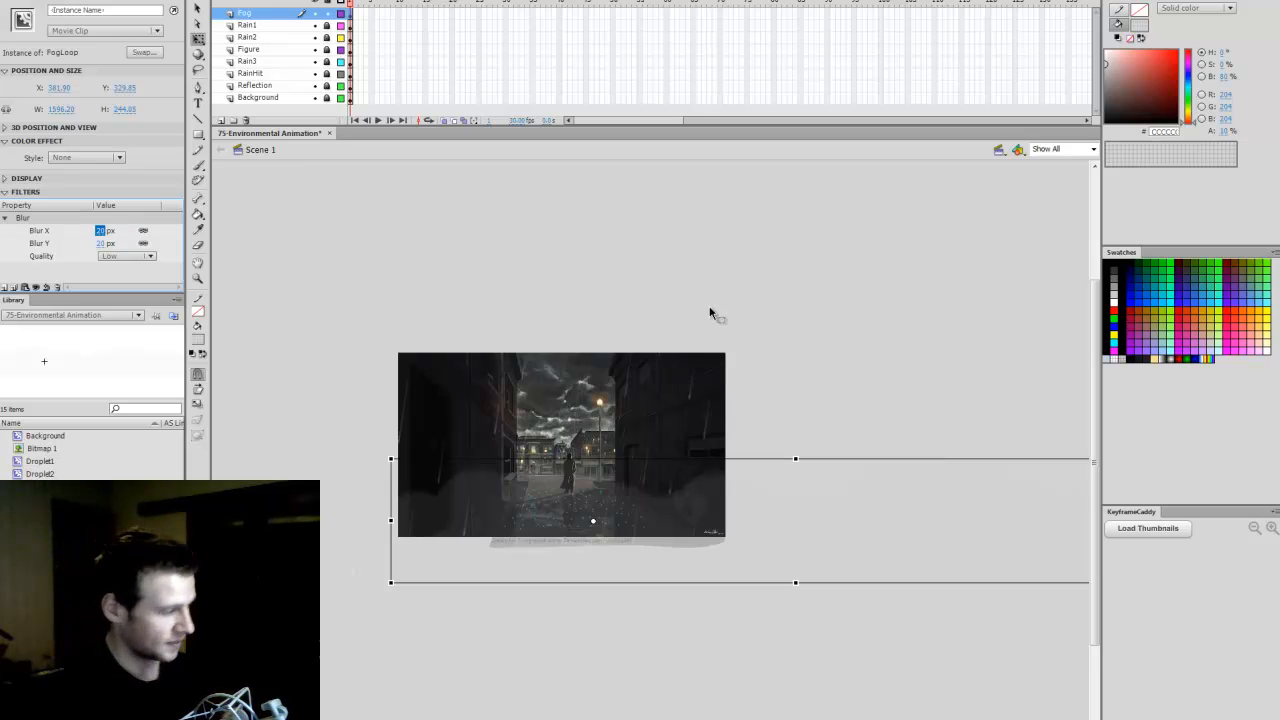
Step: Deselect the fog, fit the whole frame in view and save the document
click(772, 511)
click(1065, 149)
click(1055, 168)
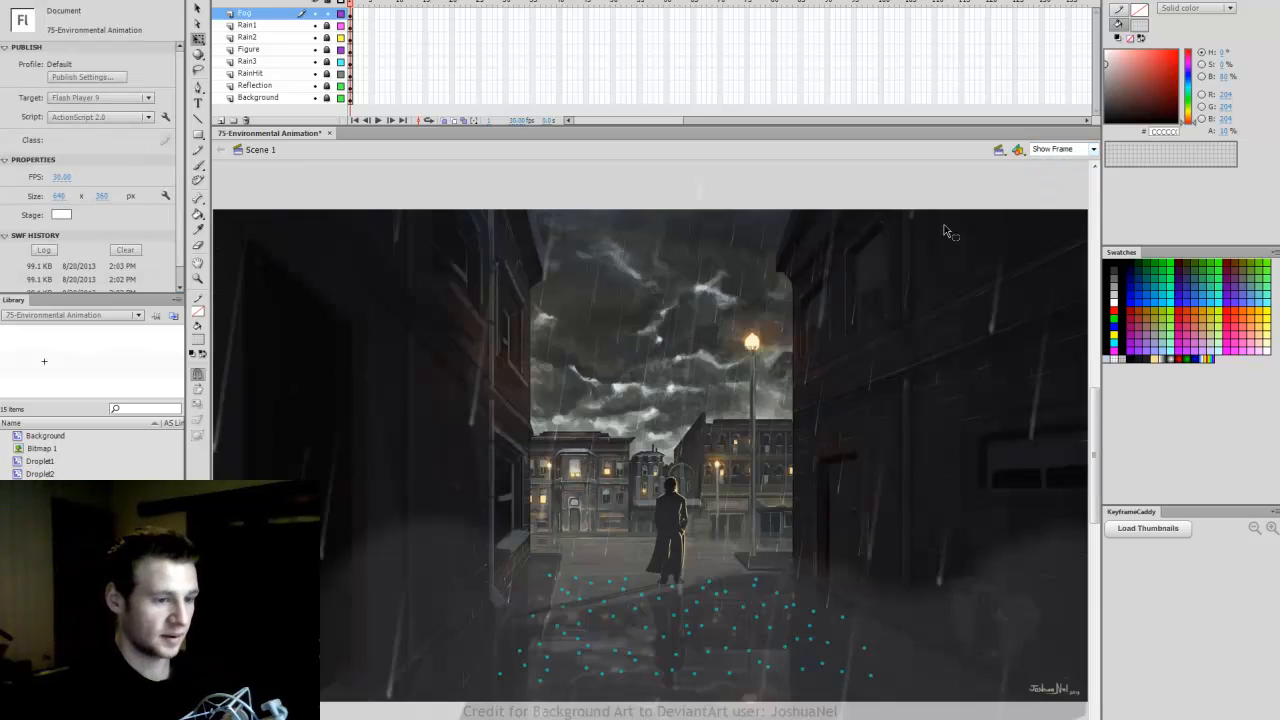
key(ctrl+s)
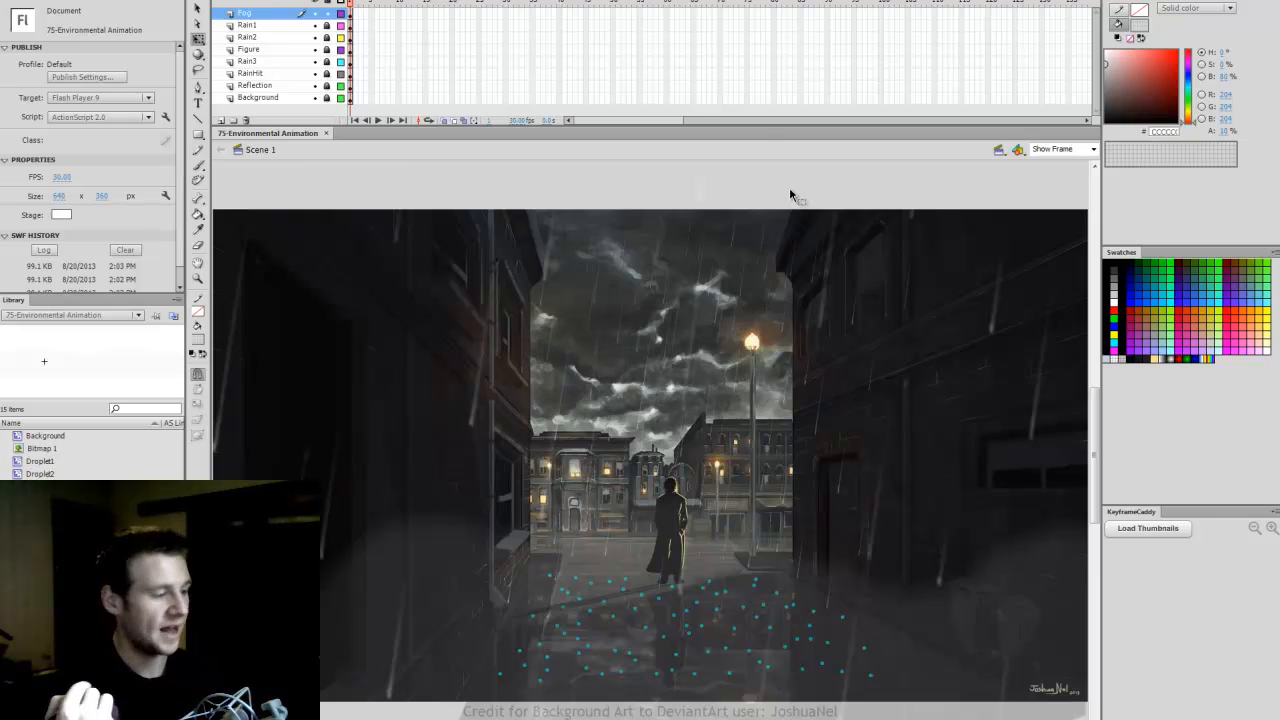
Step: Nudge the FogLoop instance right and slightly up to about X 395, Y 326, and test the movie
click(392, 605)
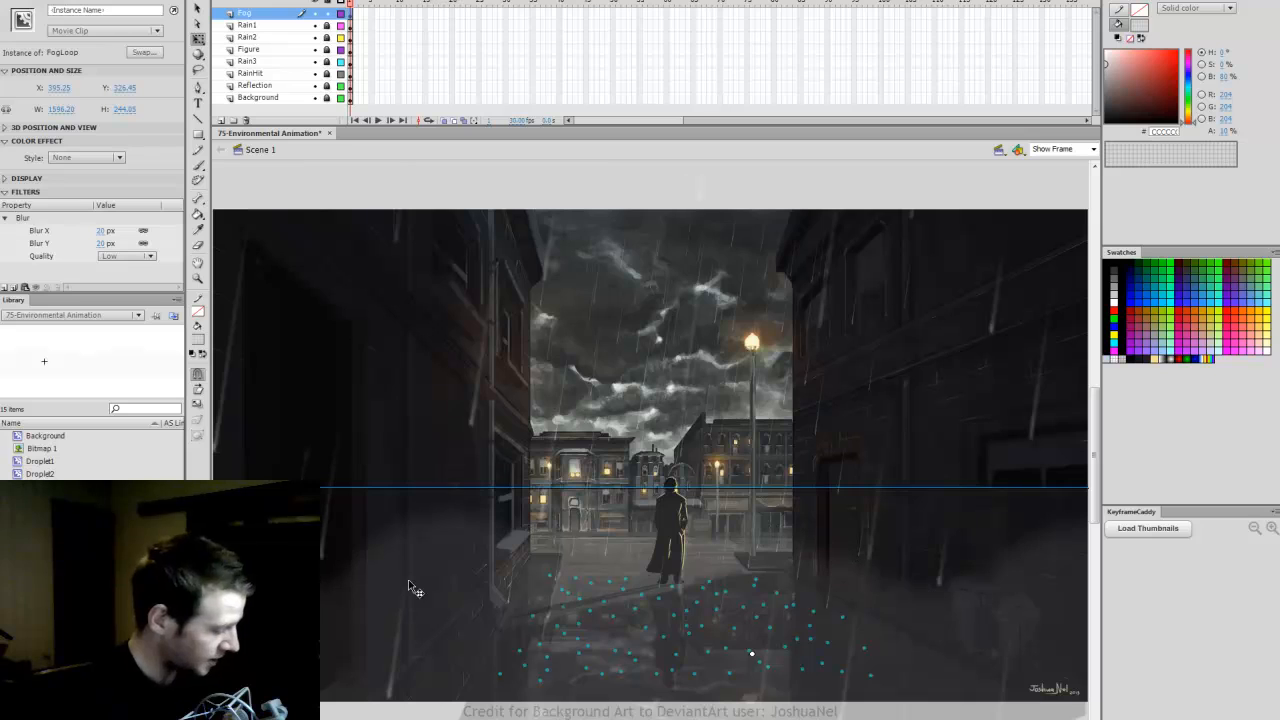
key(ctrl+Return)
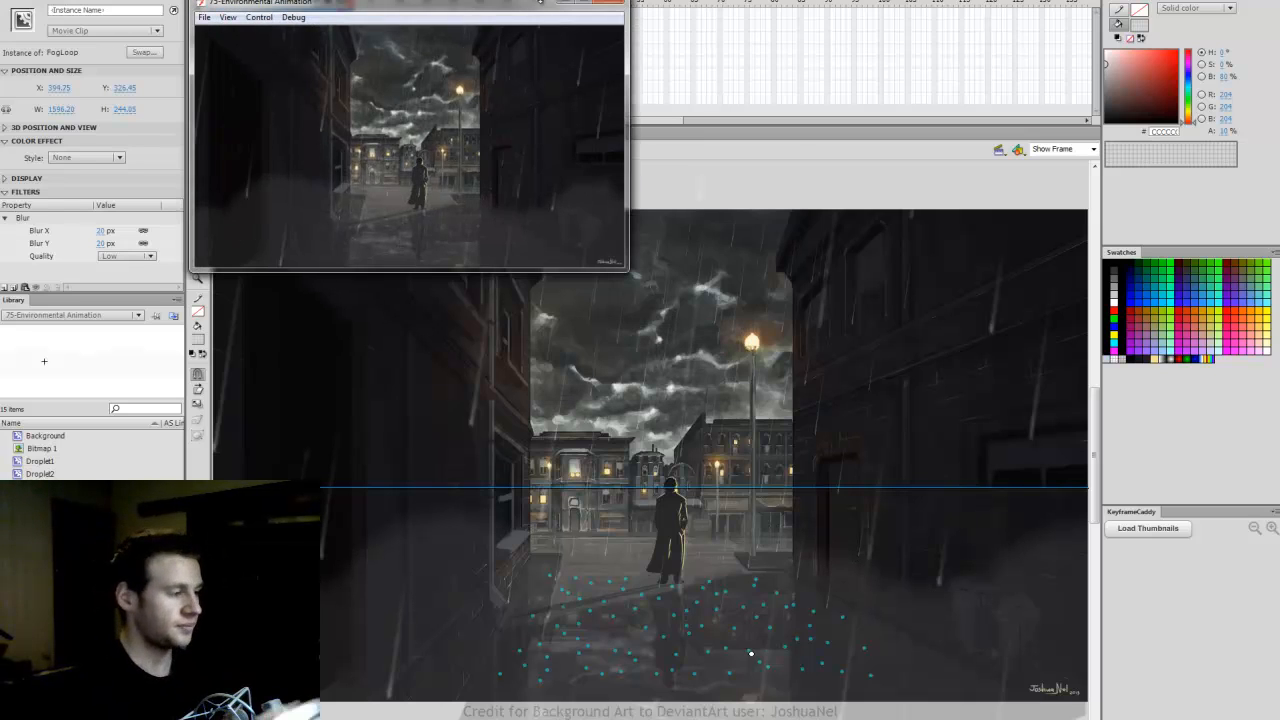
drag(542, 2, 731, 213)
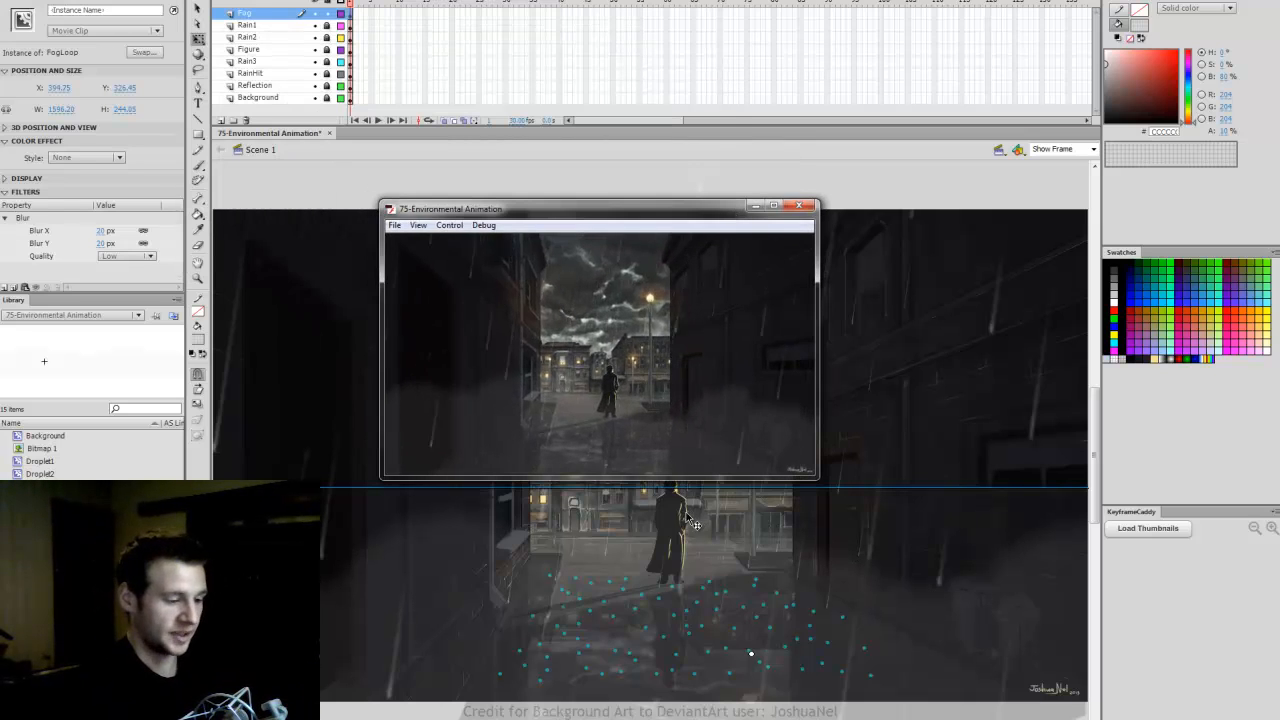
click(807, 207)
Step: Retest the movie with the FogLoop instance lowered to about Y 349 and its Blur filter set to 30 px
drag(588, 574, 590, 605)
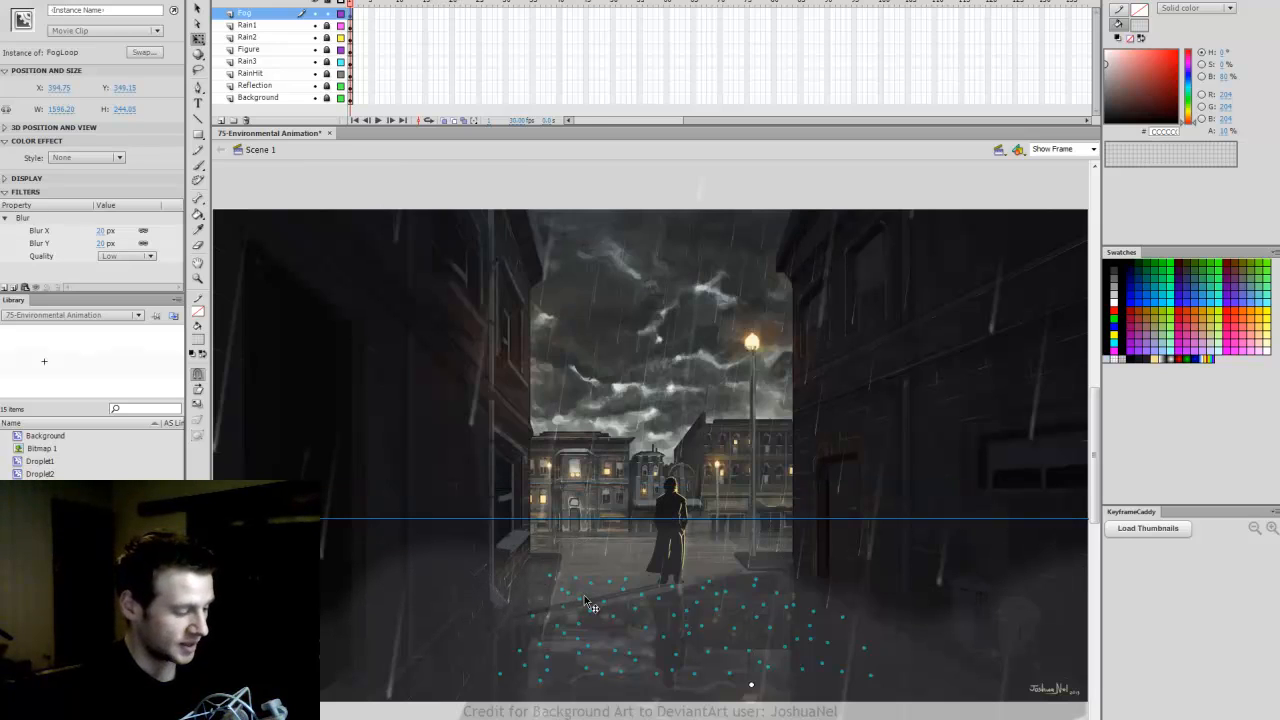
click(105, 230)
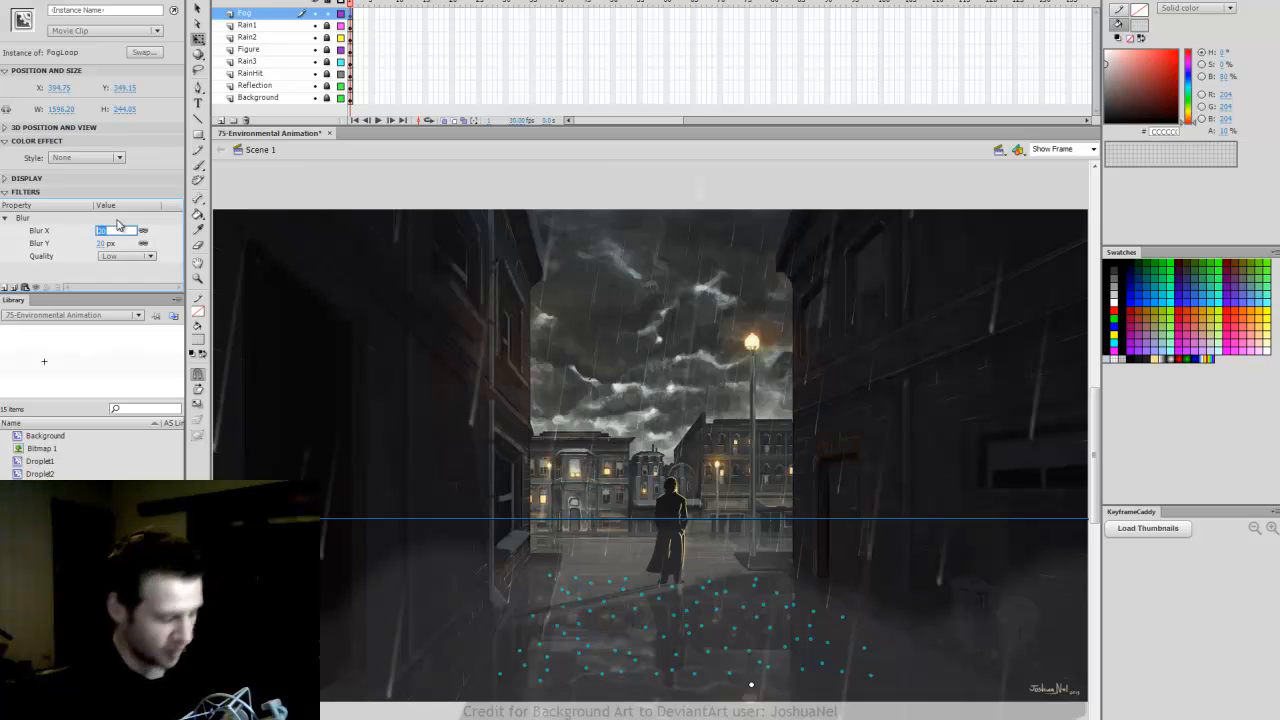
text(30)
key(Return)
key(ctrl+Return)
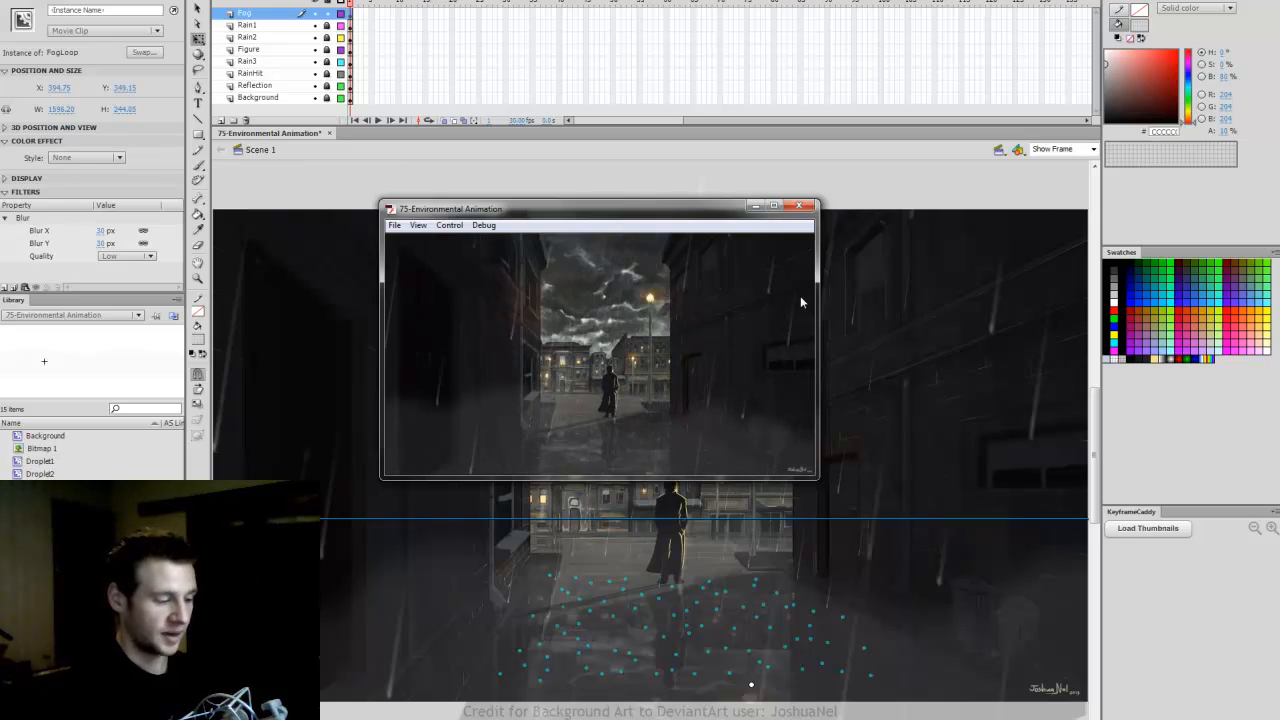
Step: Close the test movie and lock the Fog layer
click(798, 205)
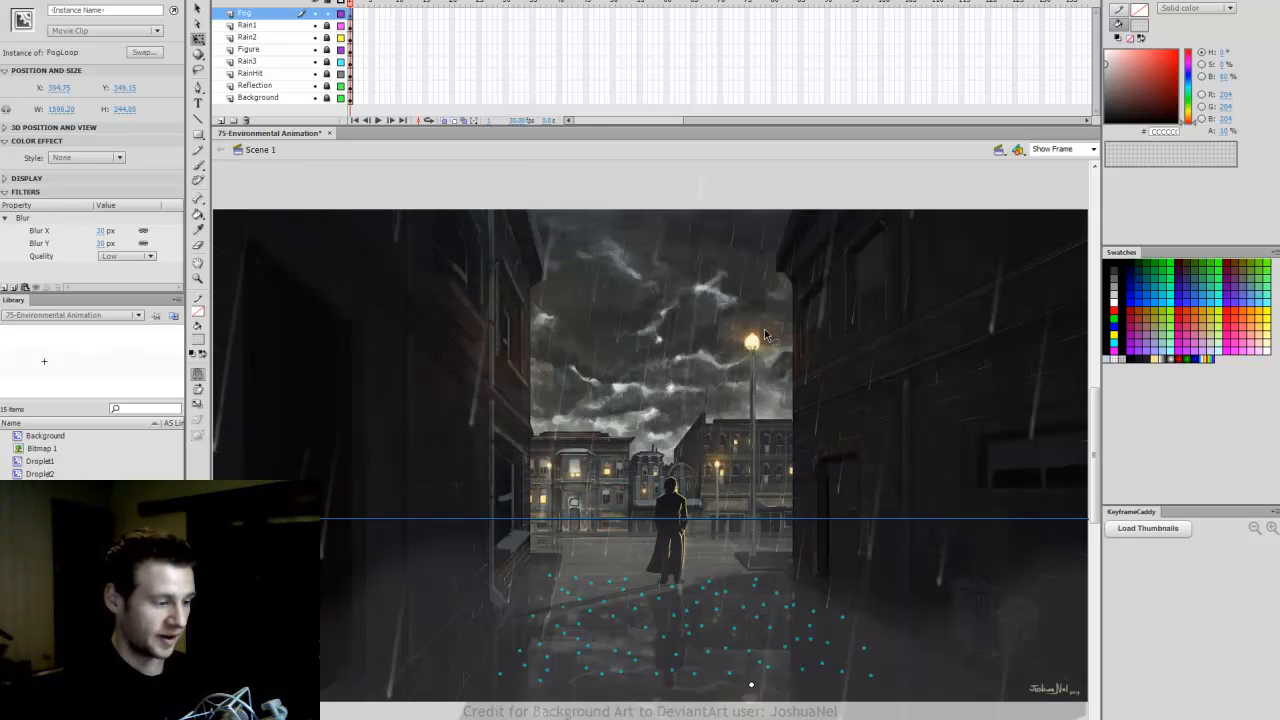
click(620, 612)
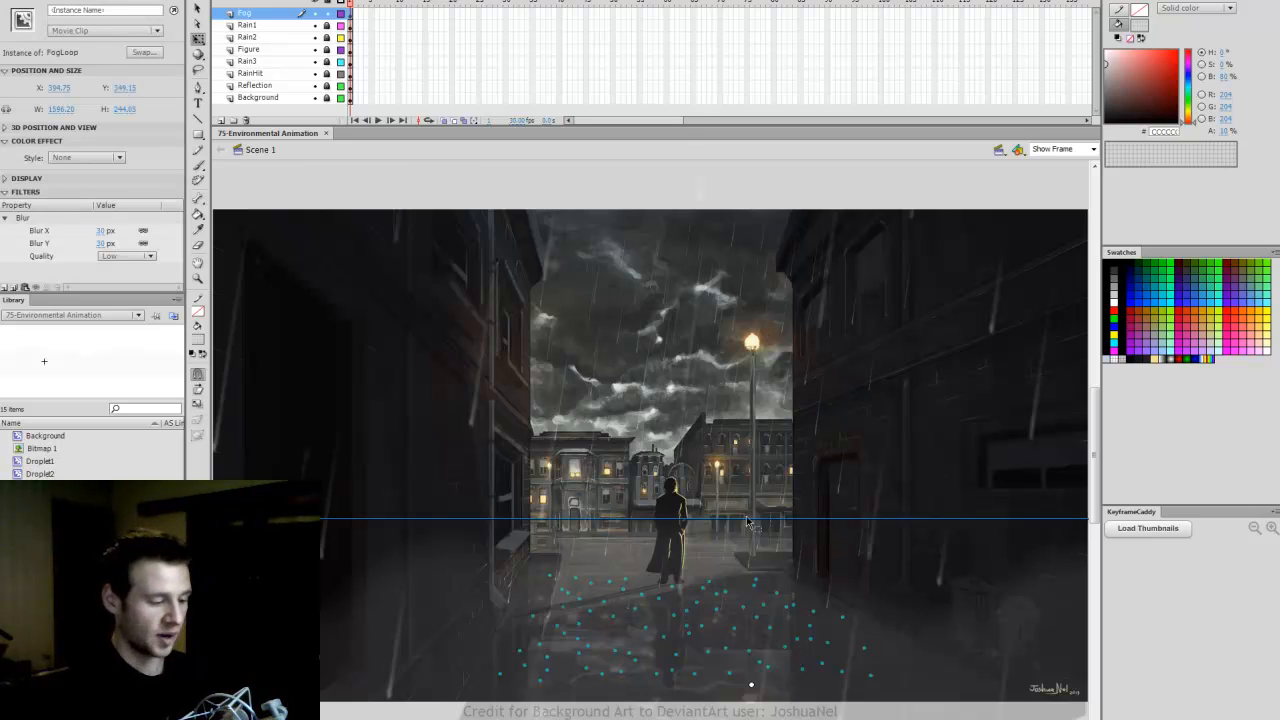
click(333, 14)
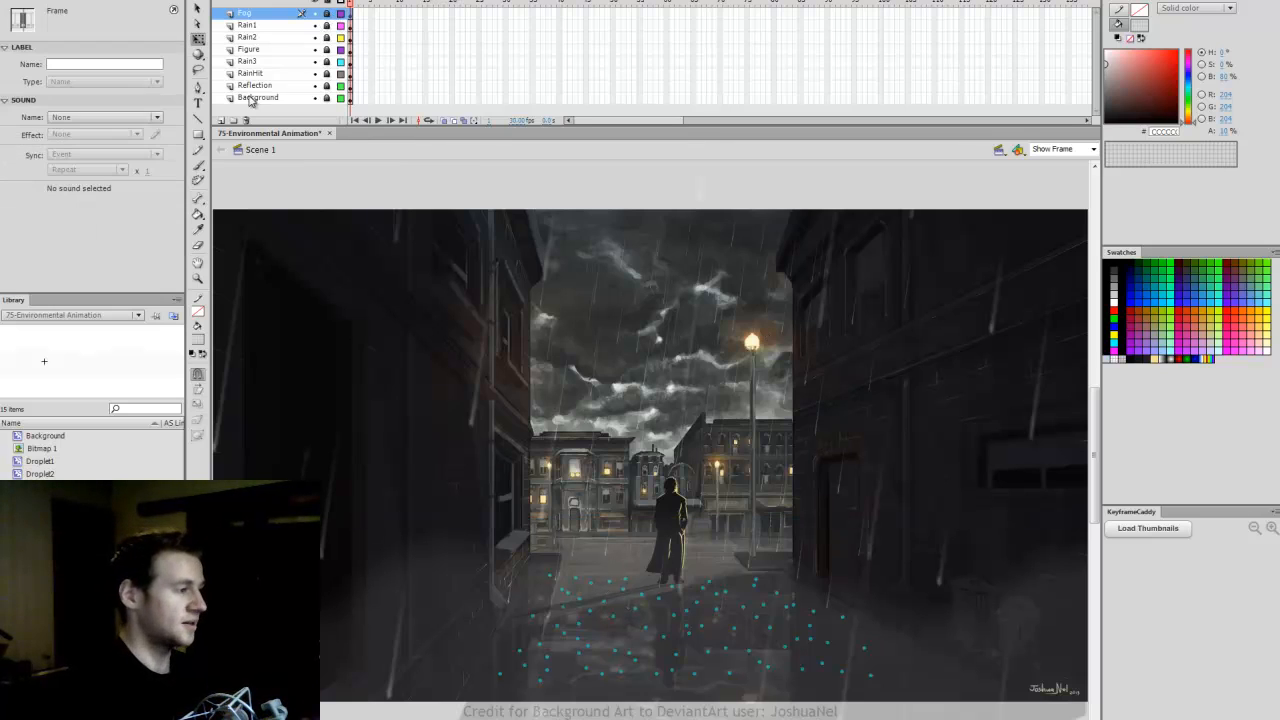
Step: Add a layer directly above Background and name it BackFog
click(257, 97)
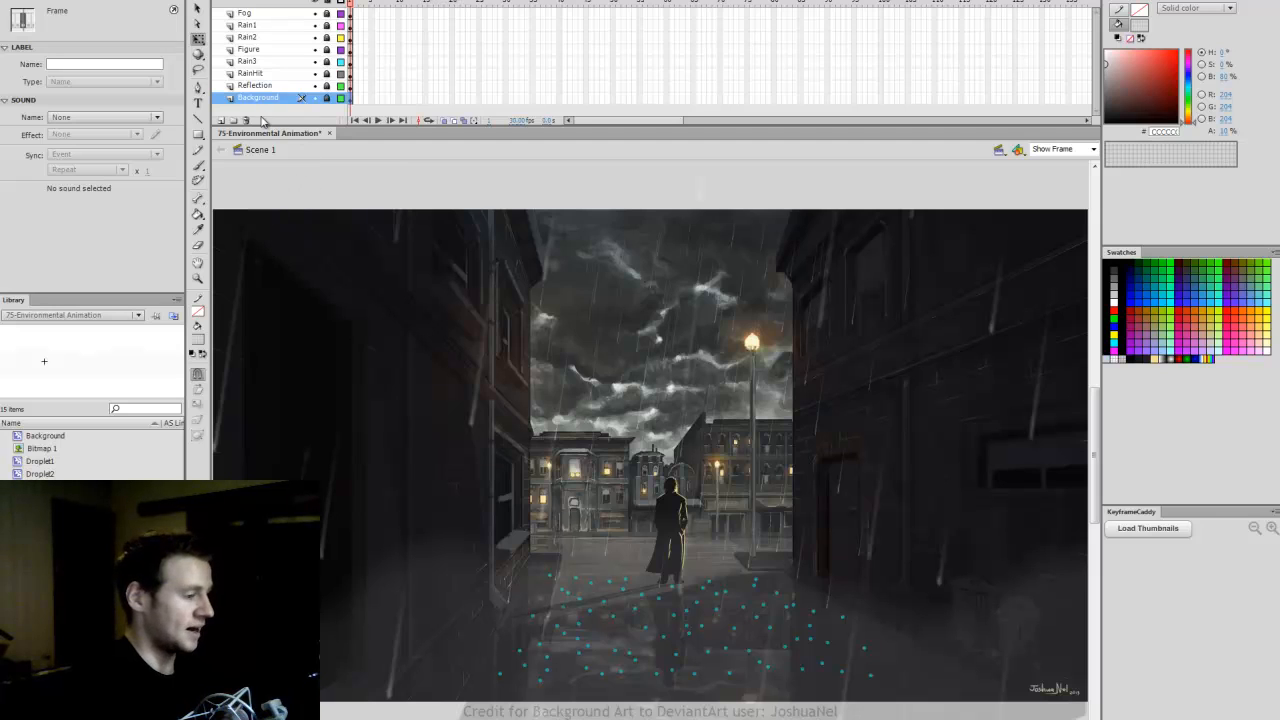
click(221, 120)
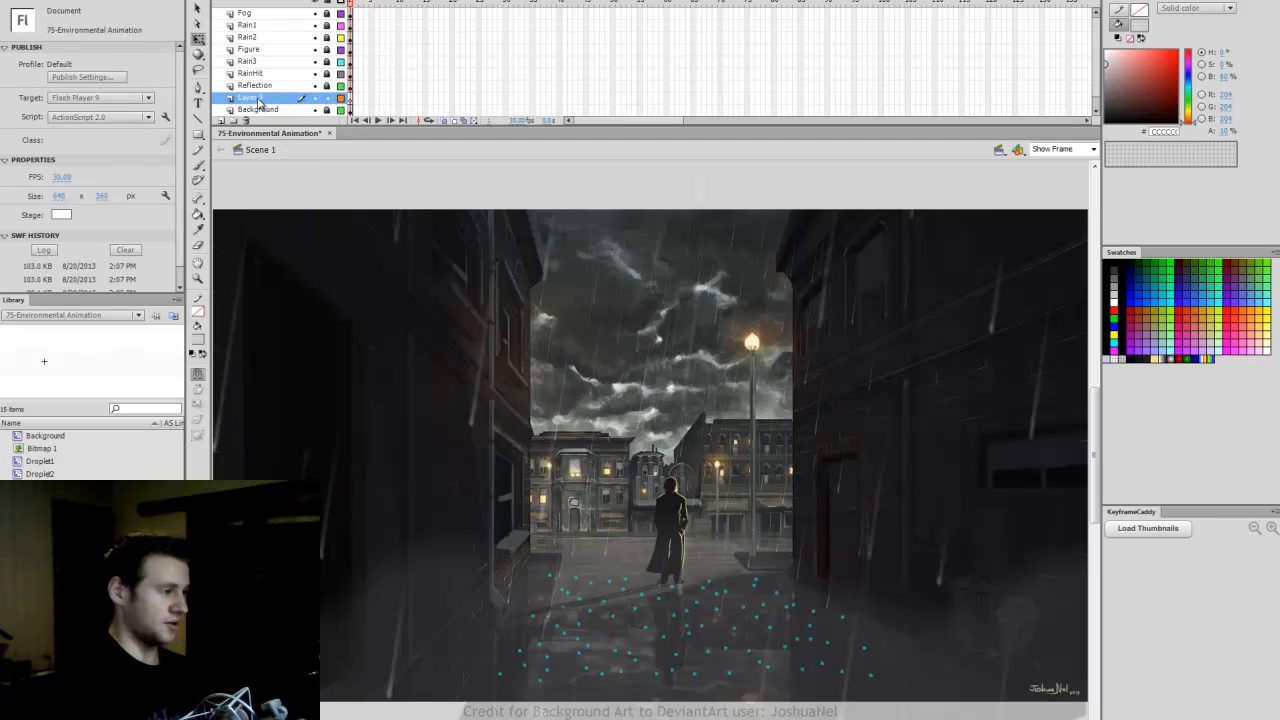
double_click(258, 100)
text(Back)
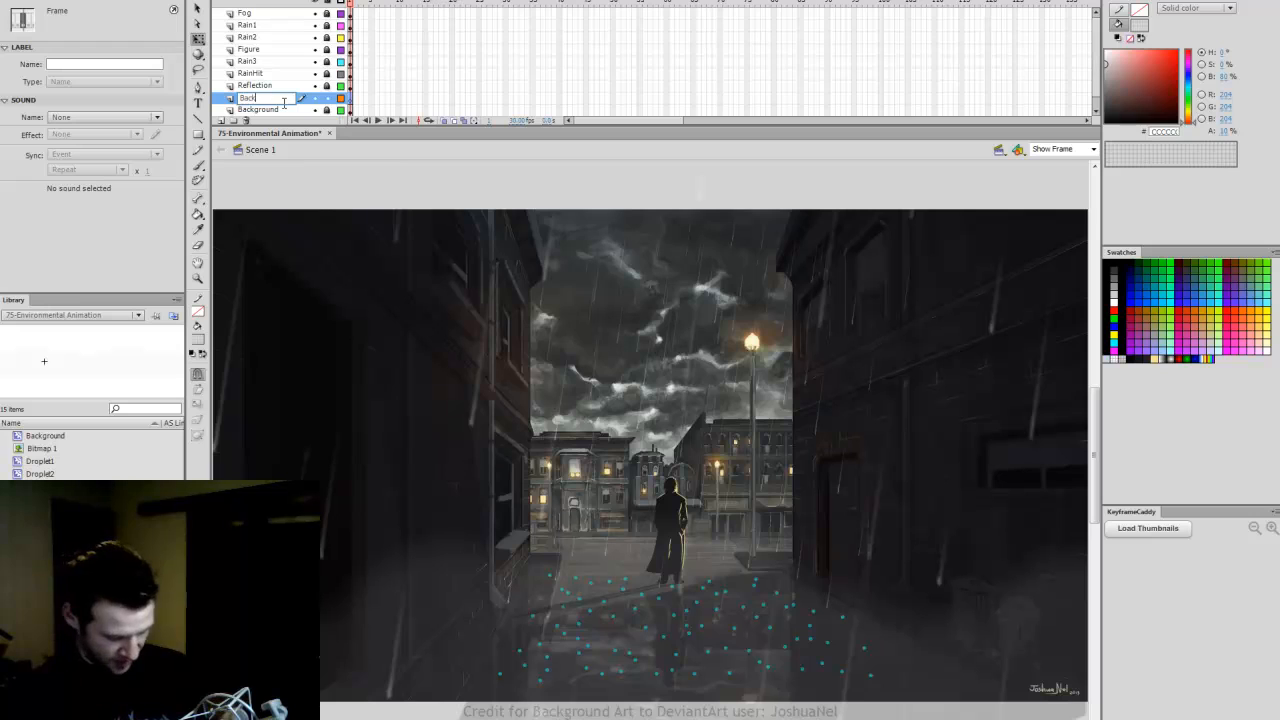
text(Fog)
key(Return)
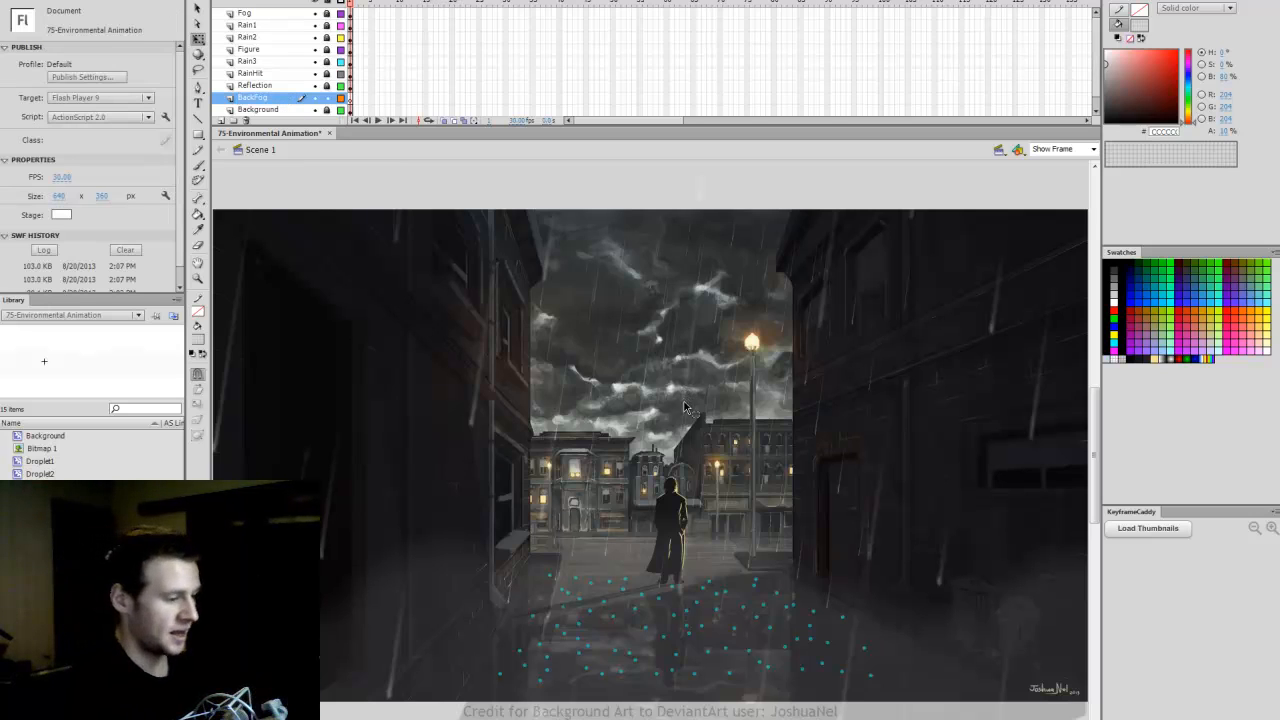
Step: Paste the FogLoop instance on BackFog, shown as outlines, and scale it to about 410 × 63 px across the street behind the figure
key(ctrl+v)
click(450, 400)
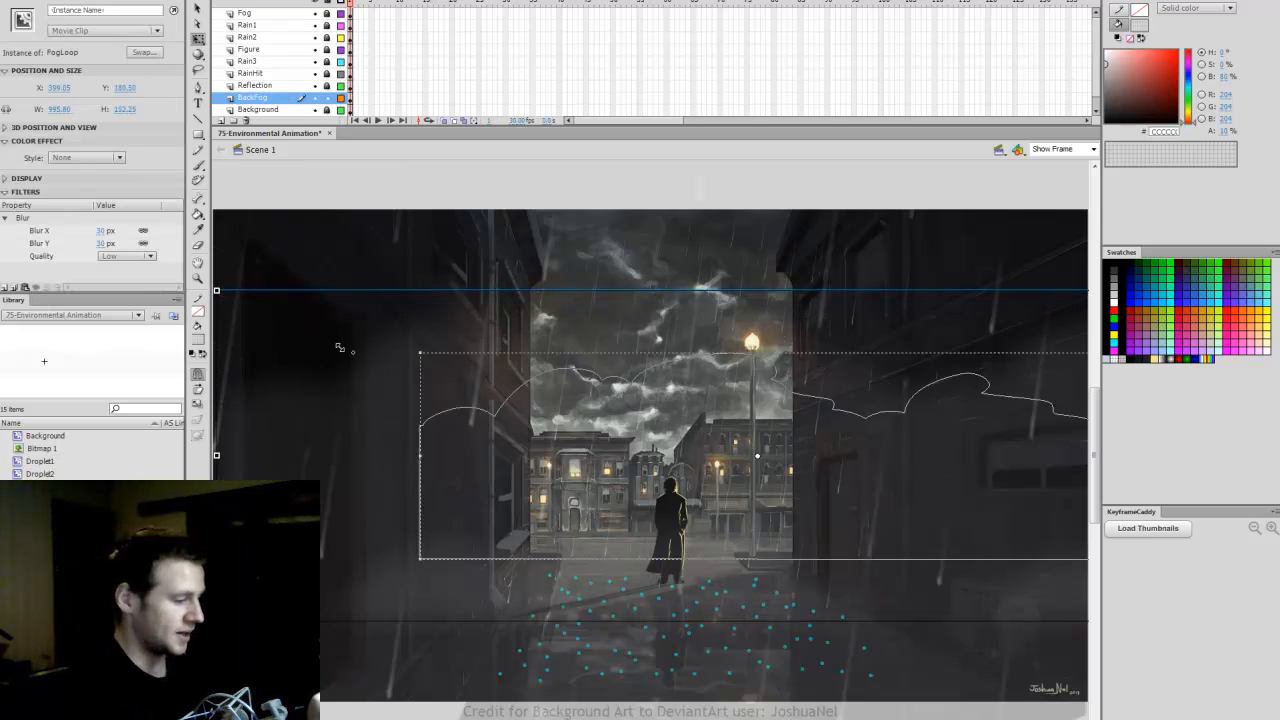
drag(453, 398, 466, 406)
drag(839, 465, 684, 513)
click(341, 99)
click(838, 477)
drag(506, 452, 521, 462)
drag(803, 524, 803, 527)
drag(519, 466, 523, 467)
click(810, 430)
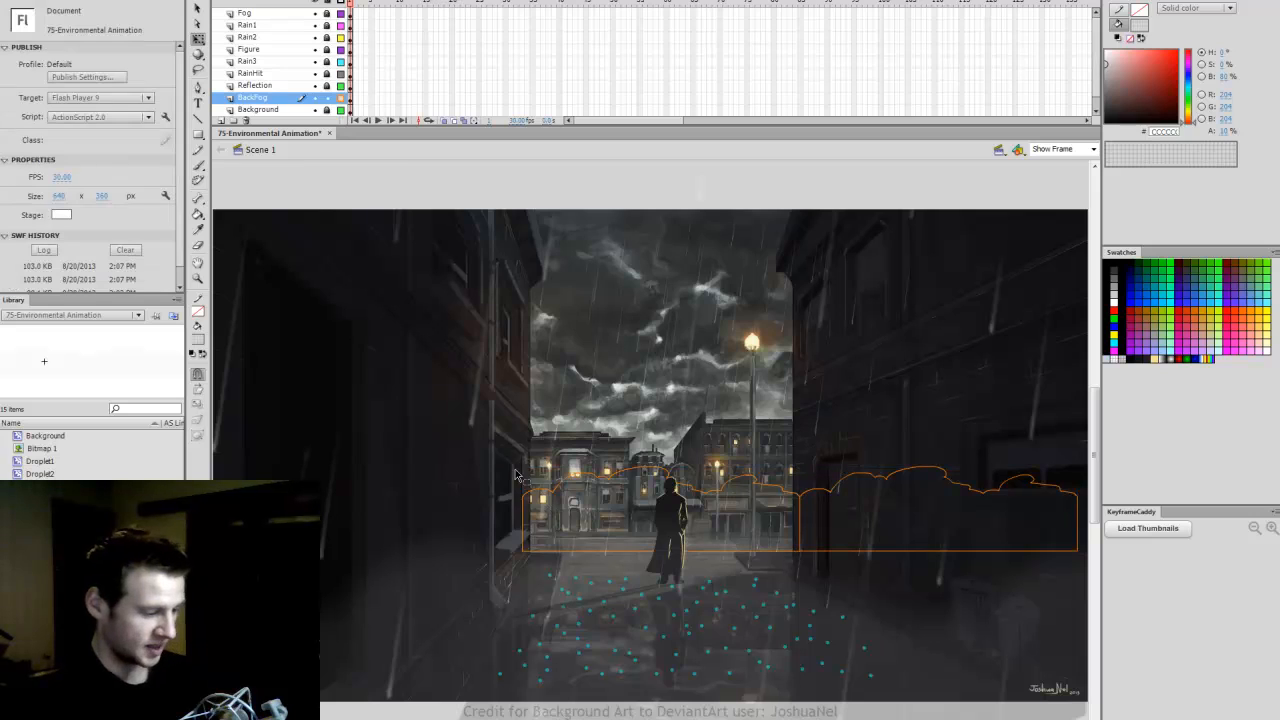
Step: Convert the fog on the BackFog layer into a movie clip symbol named FogLoopMasked
click(799, 514)
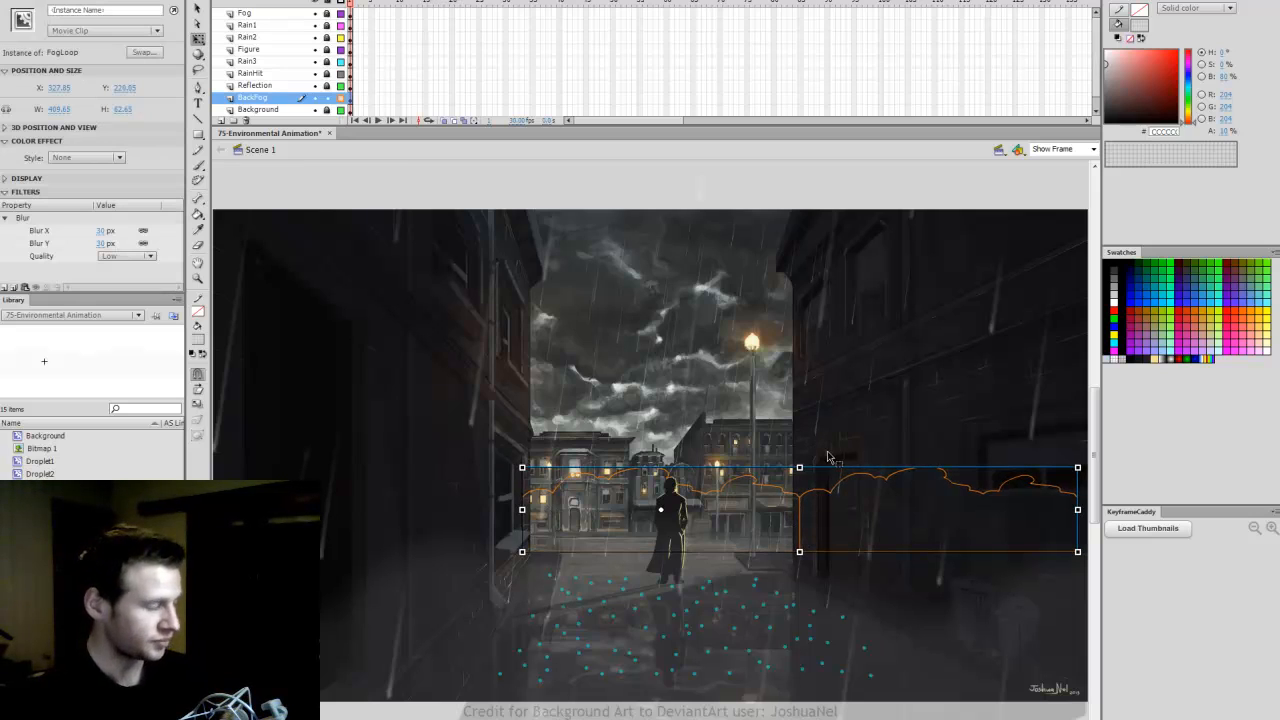
click(792, 640)
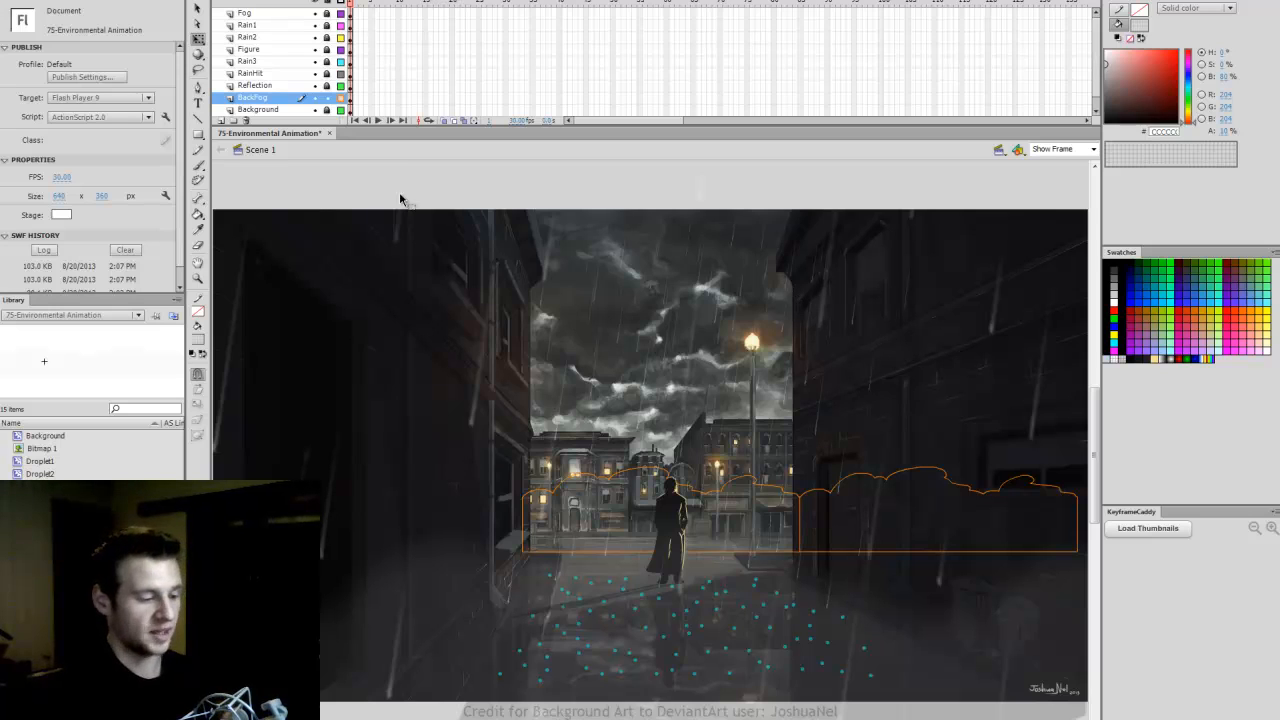
click(352, 97)
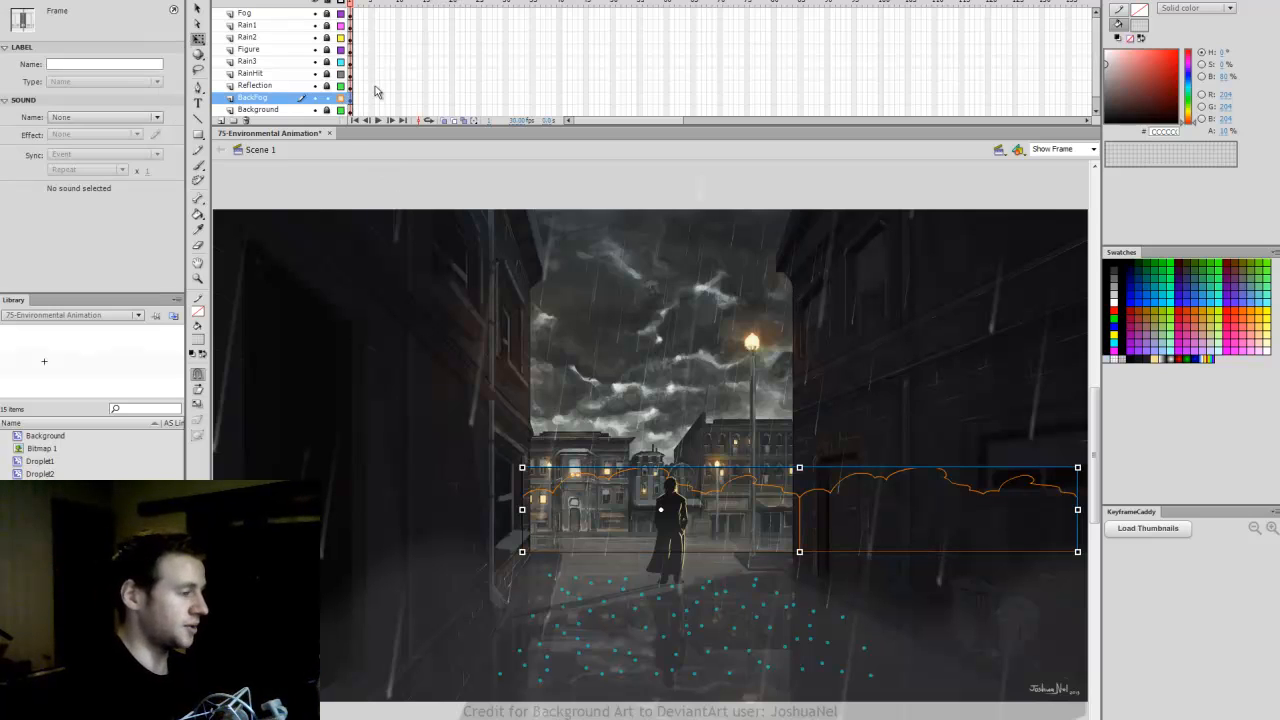
key(F8)
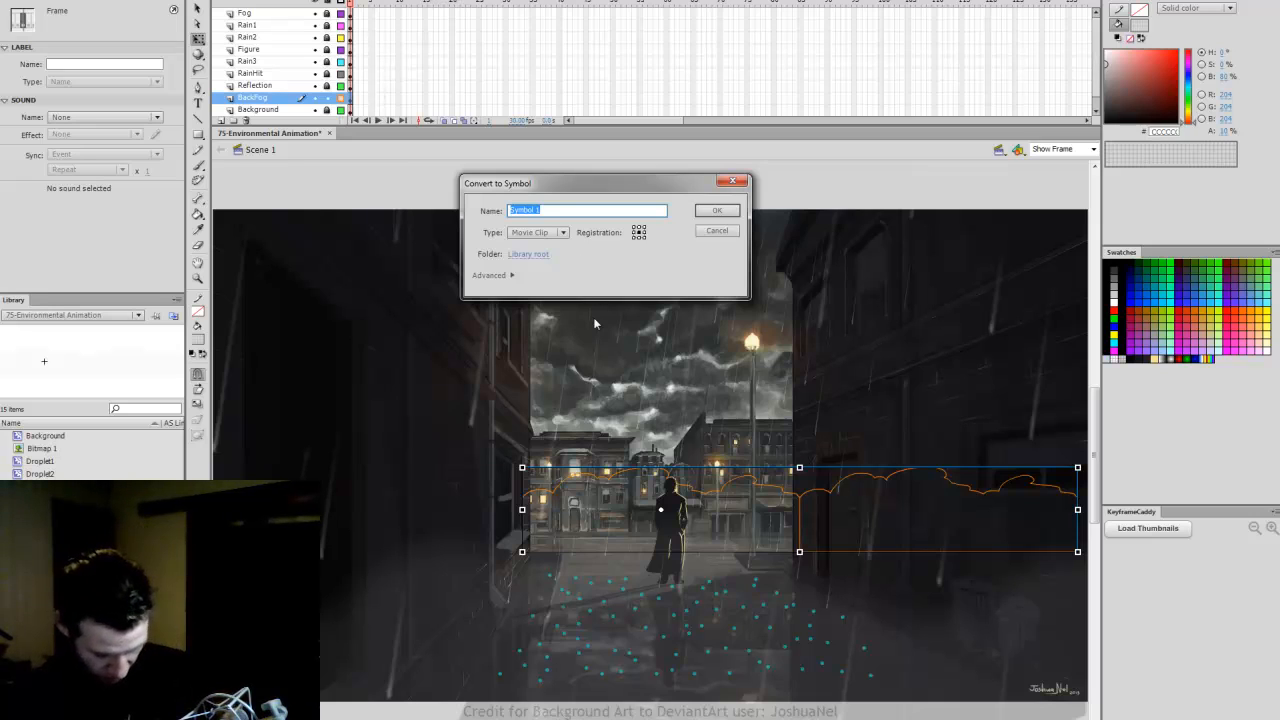
text(FogLoopMasked)
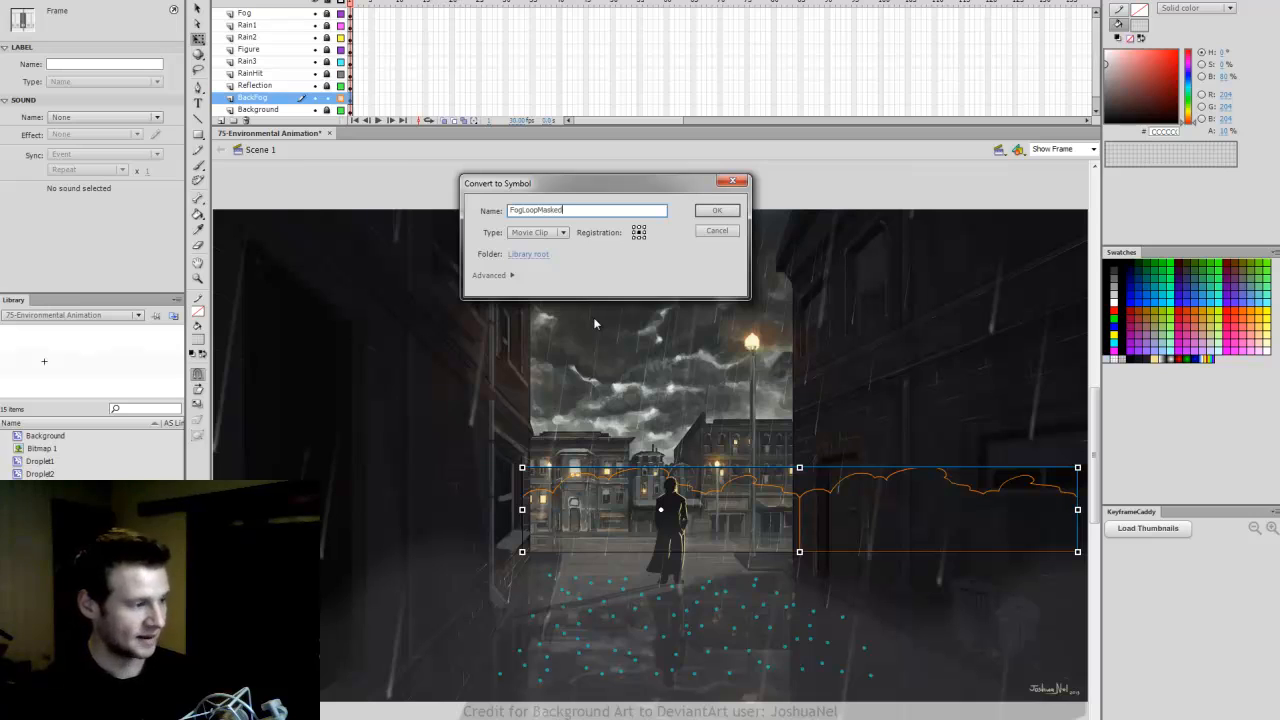
key(Return)
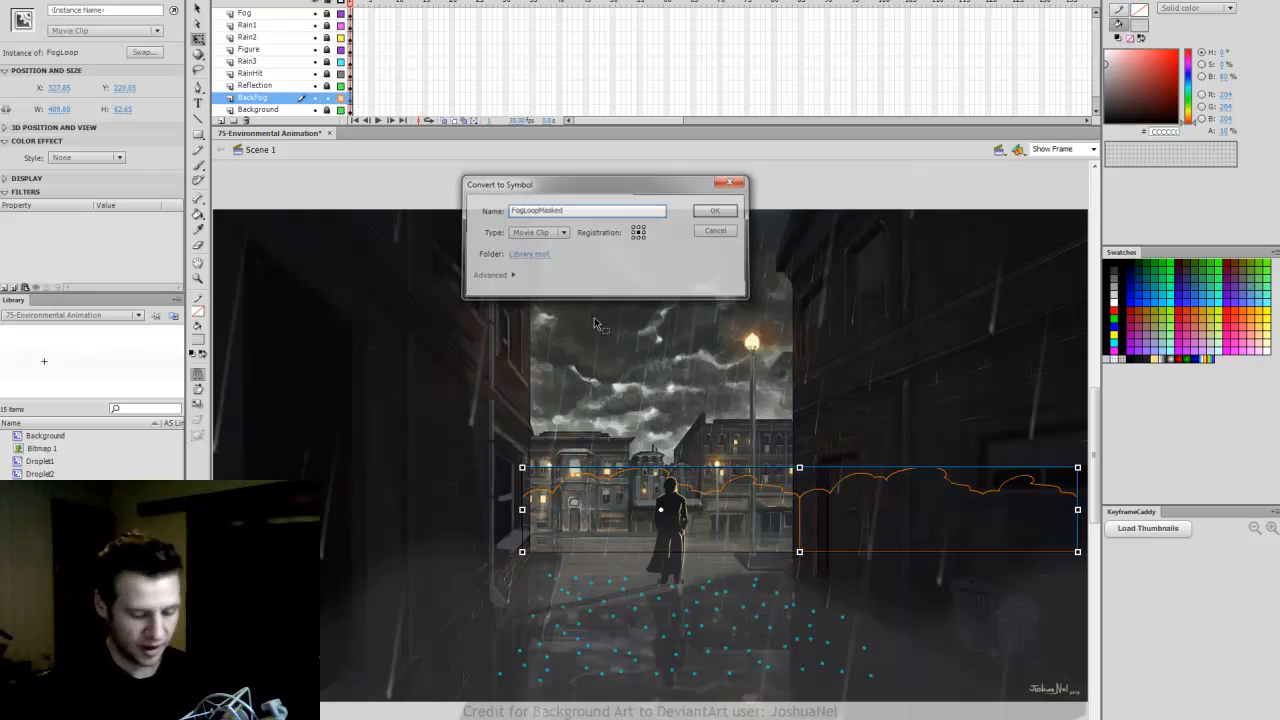
Step: Inside FogLoopMasked, add a layer and draw a white rectangle with a black outline over the opening between the two buildings
double_click(805, 509)
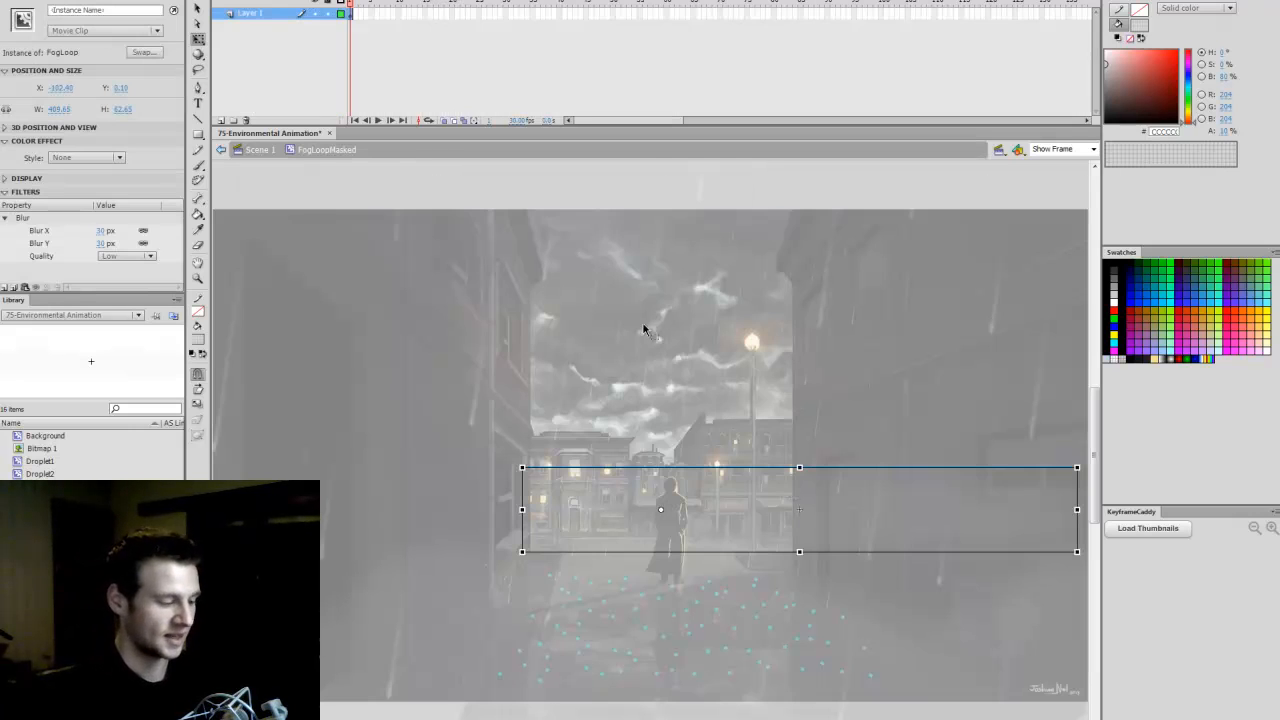
click(220, 119)
key(r)
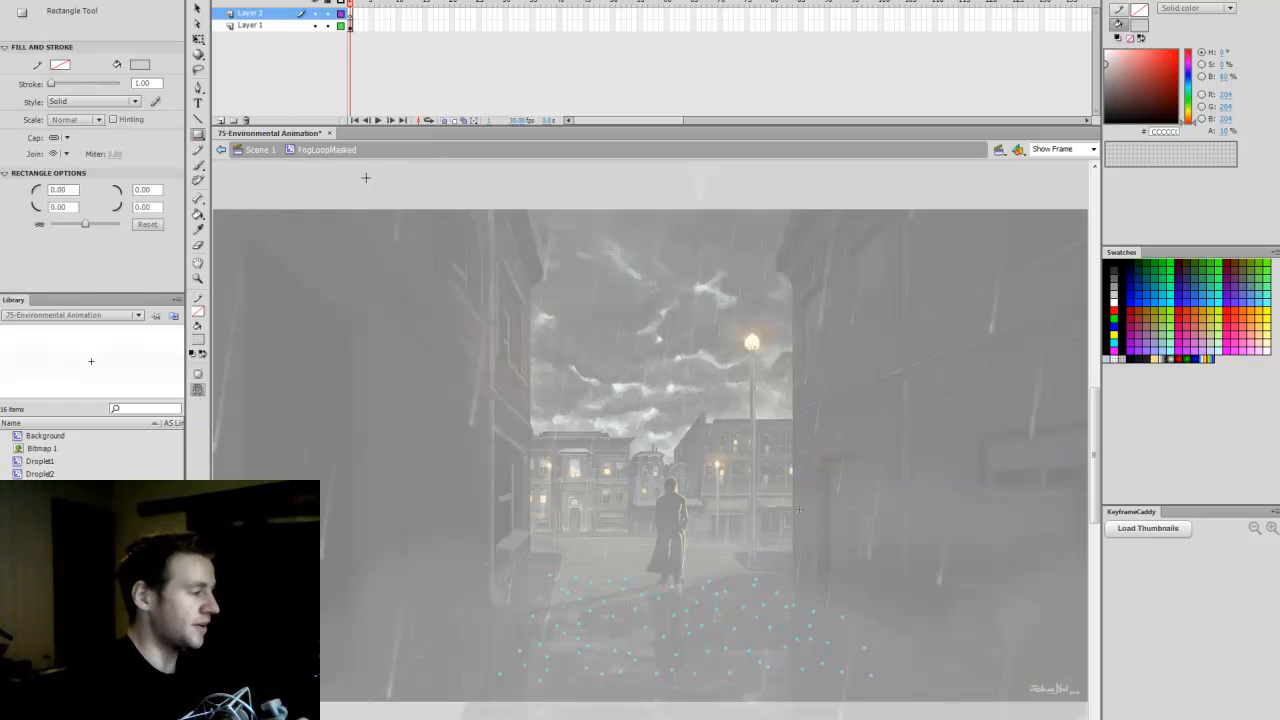
click(191, 355)
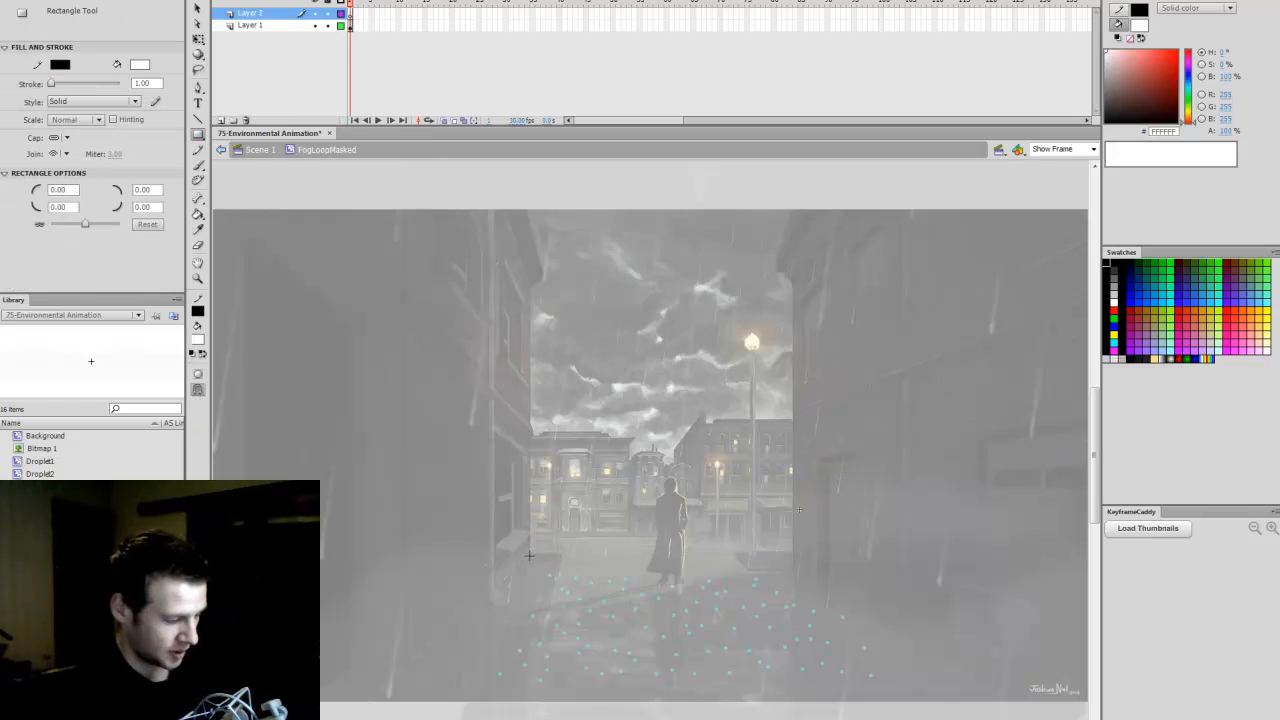
drag(793, 283, 530, 574)
Step: Turn the rectangle's layer into a mask for the fog, then return to Scene 1 and turn off outline display for BackFog
right_click(283, 18)
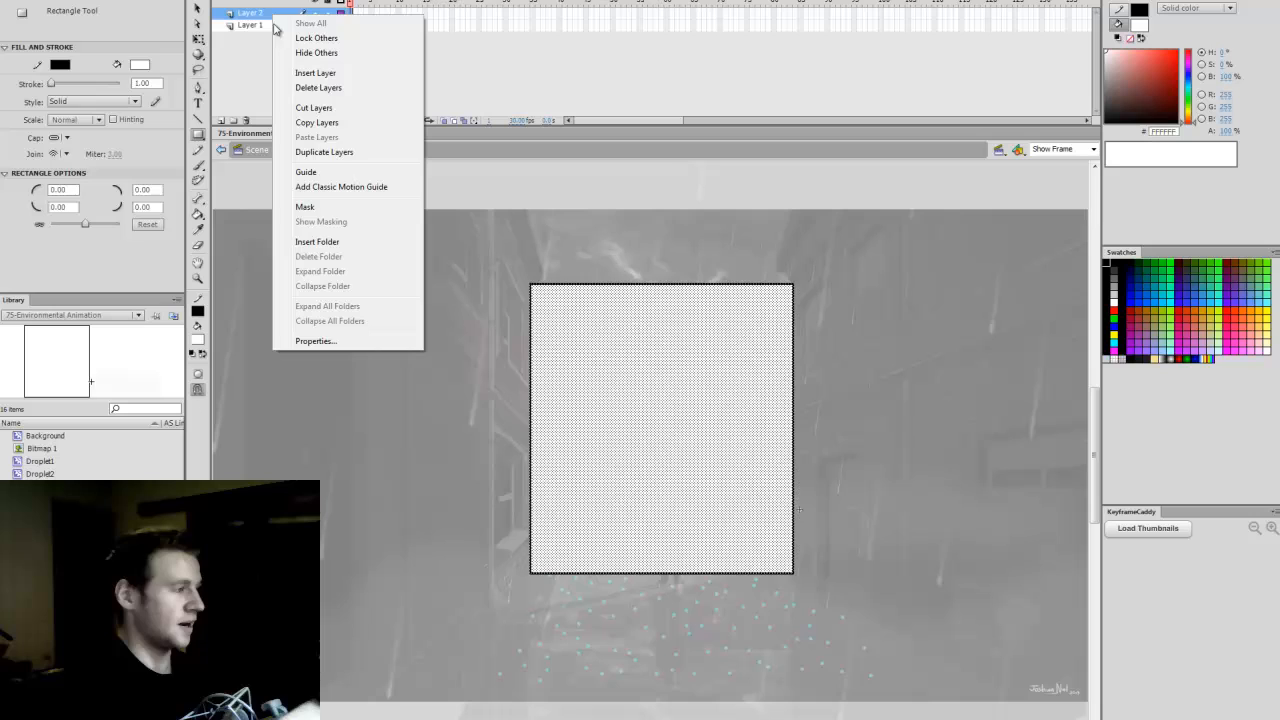
click(326, 208)
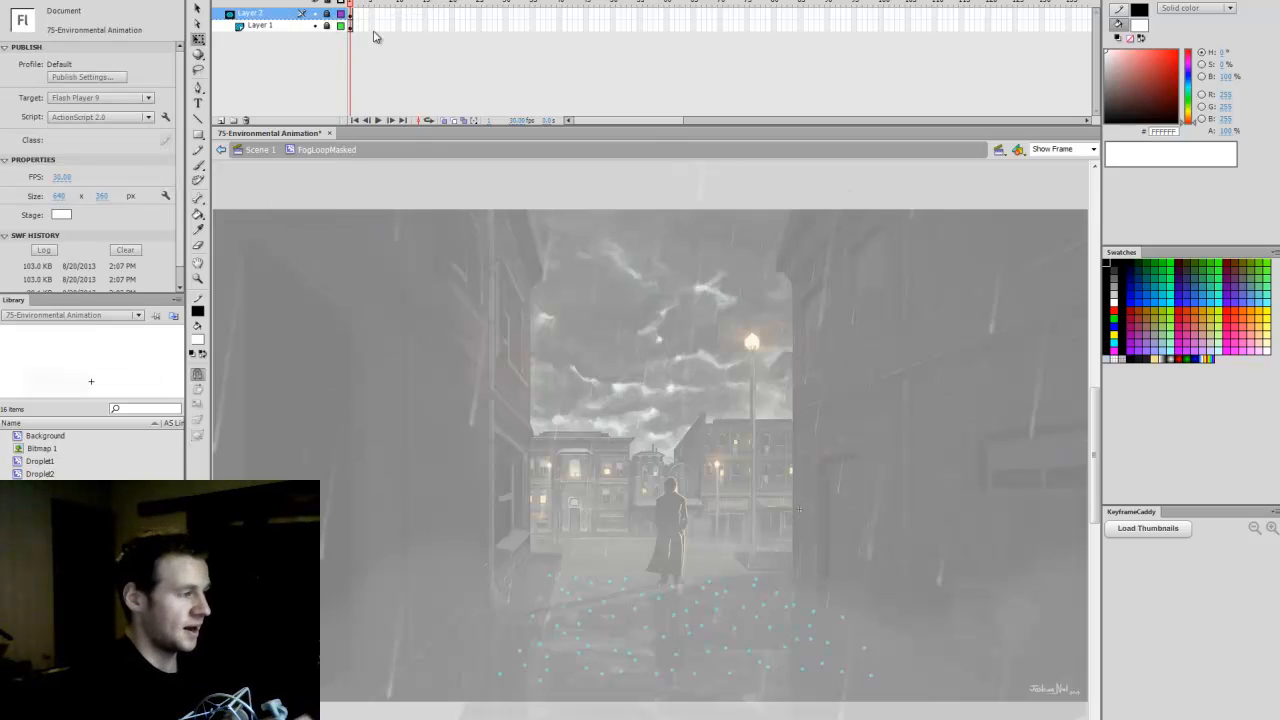
click(221, 149)
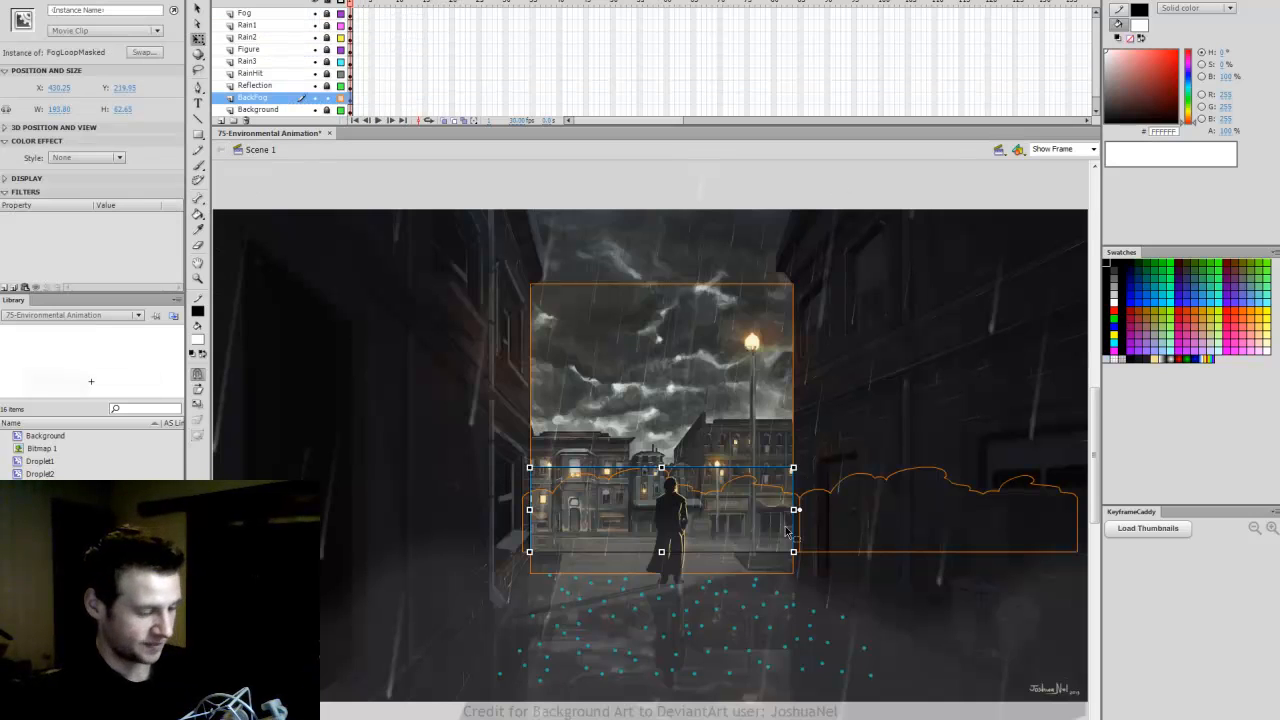
click(610, 300)
click(341, 98)
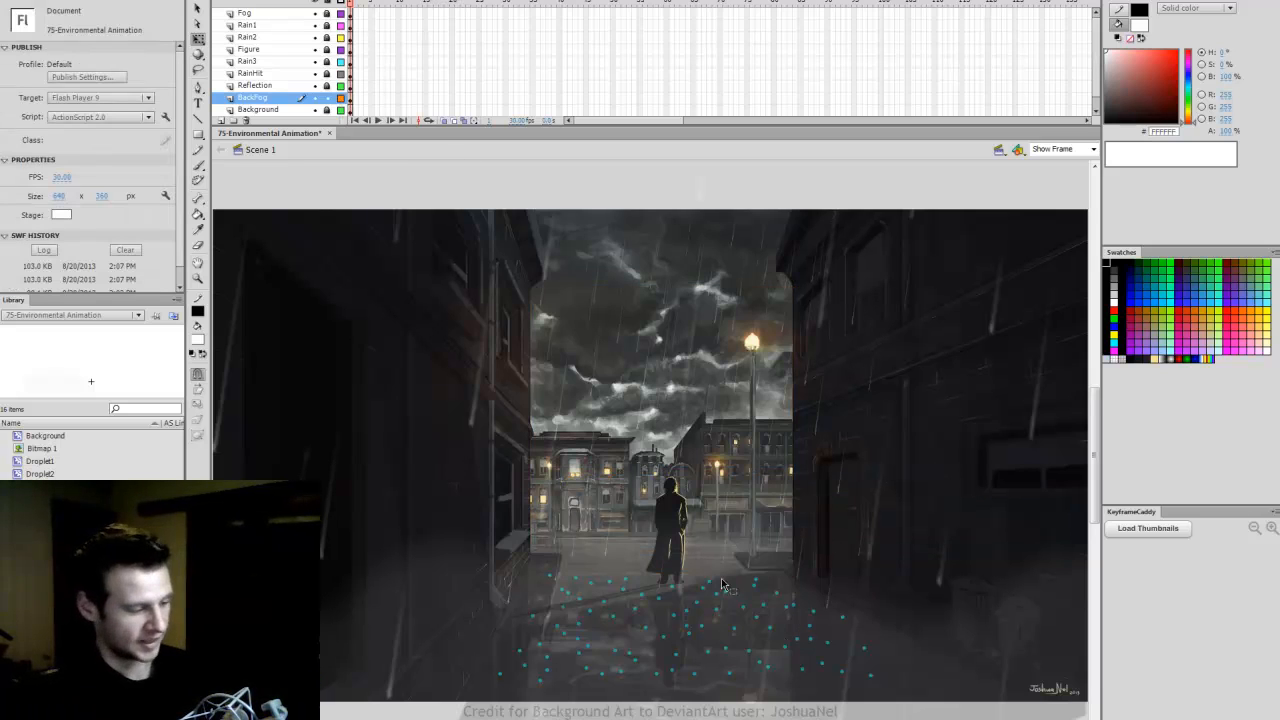
Step: Reopen FogLoopMasked, unlock its mask and fog layers, and display the mask layer as outlines
click(625, 522)
double_click(627, 524)
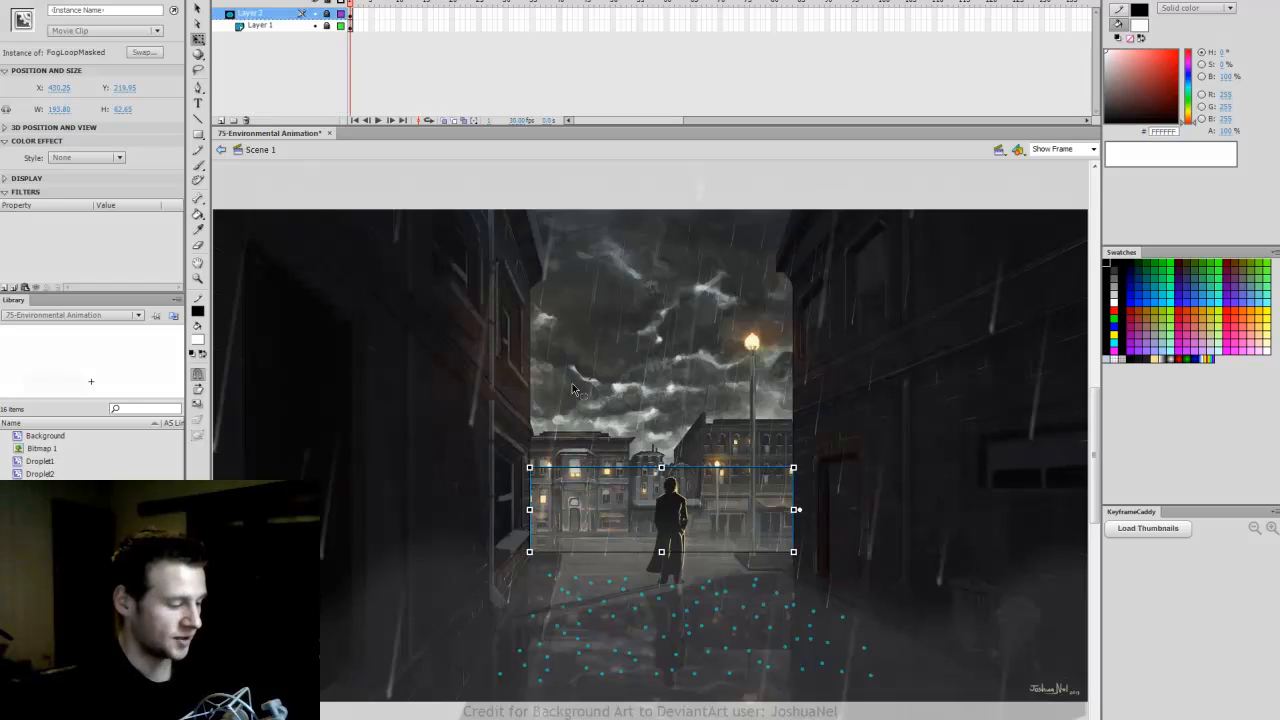
click(350, 16)
click(350, 26)
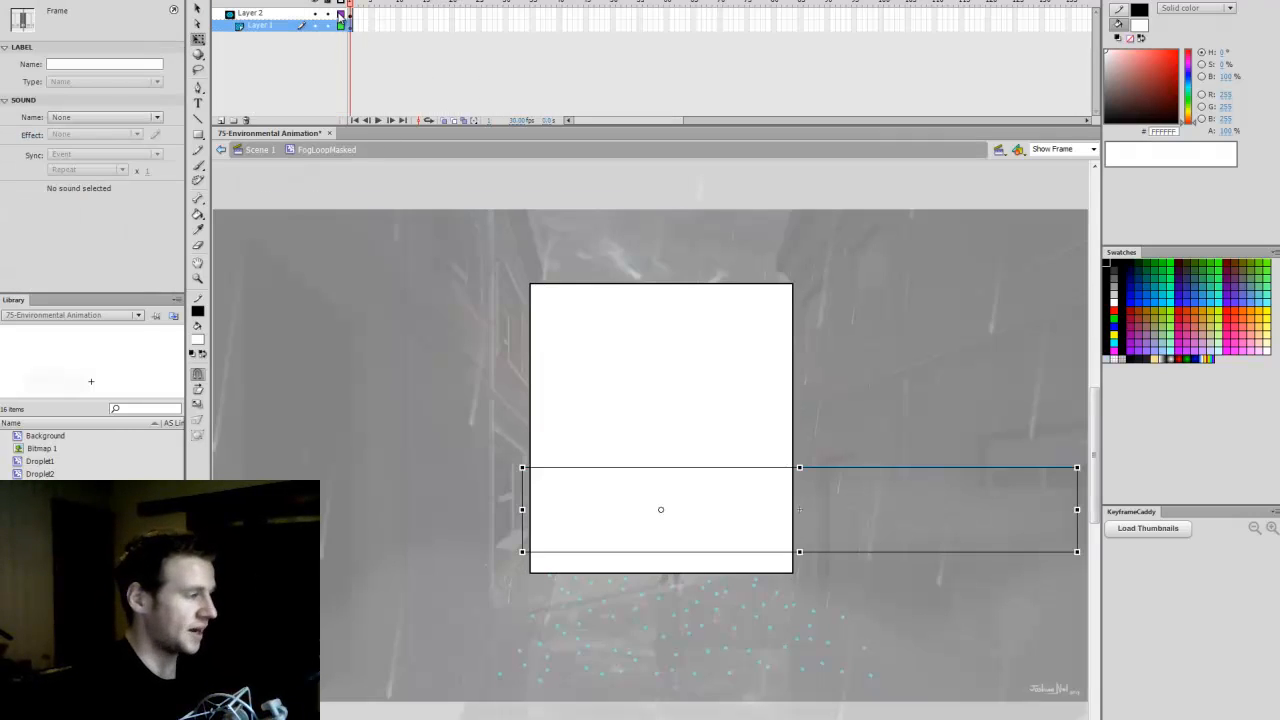
click(341, 14)
click(492, 374)
Step: Set the Blur filter of the FogLoop instance inside FogLoopMasked to 20 px on both axes
click(828, 484)
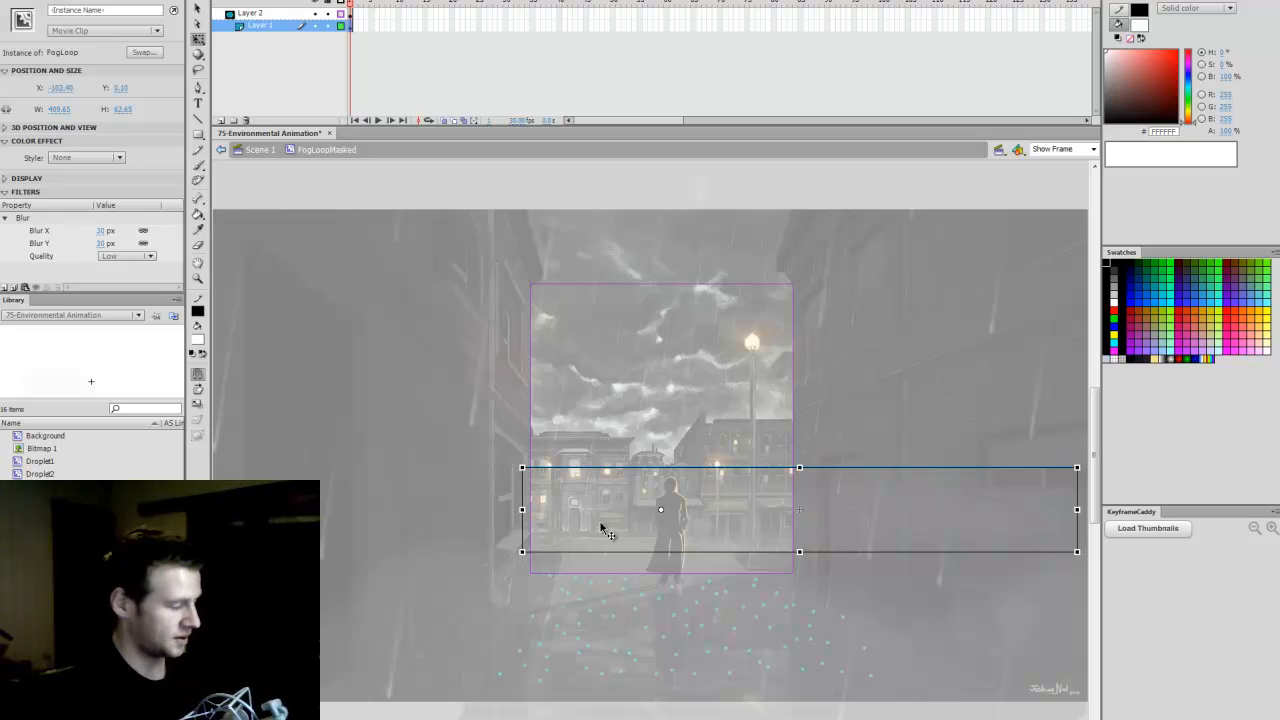
click(110, 231)
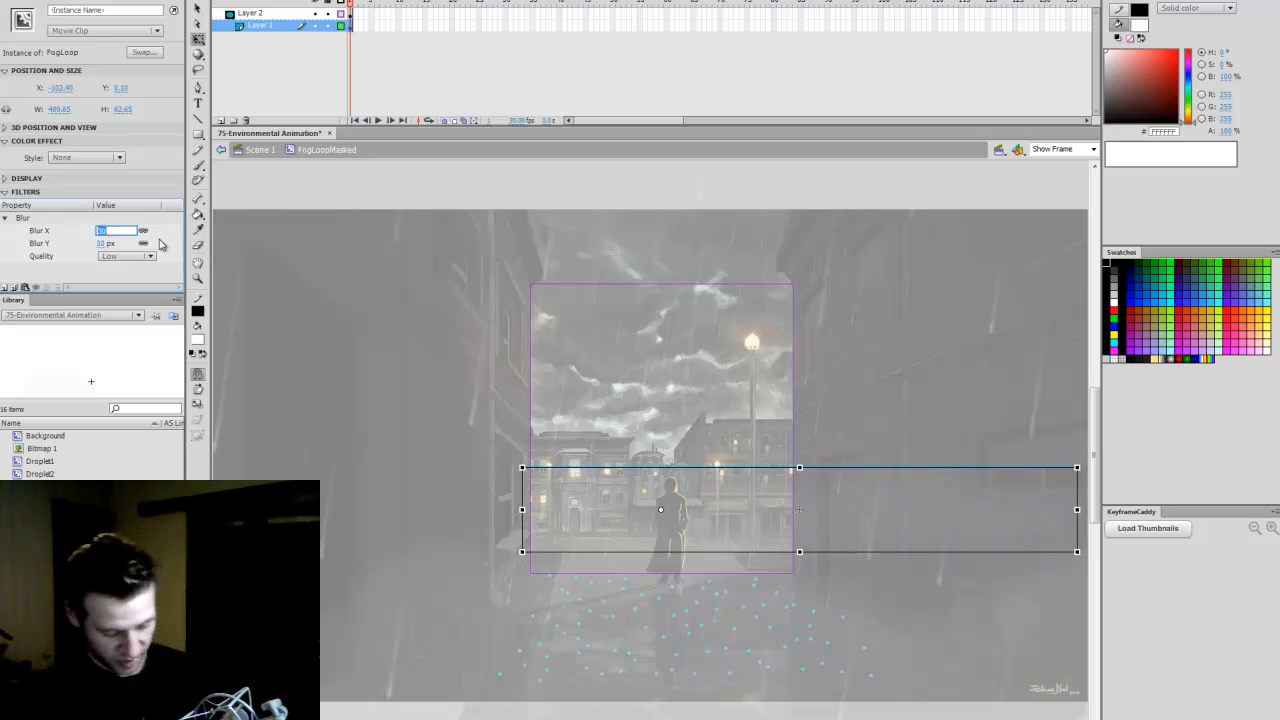
text(20)
key(Return)
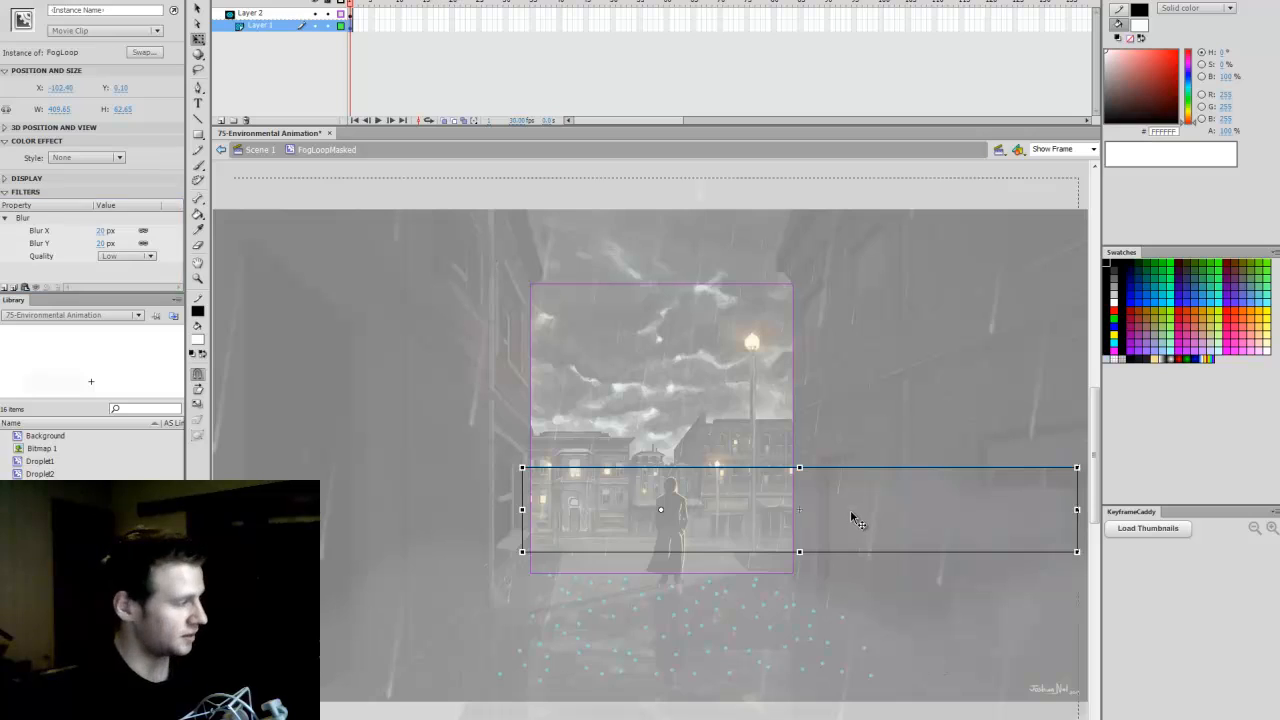
double_click(851, 519)
click(218, 150)
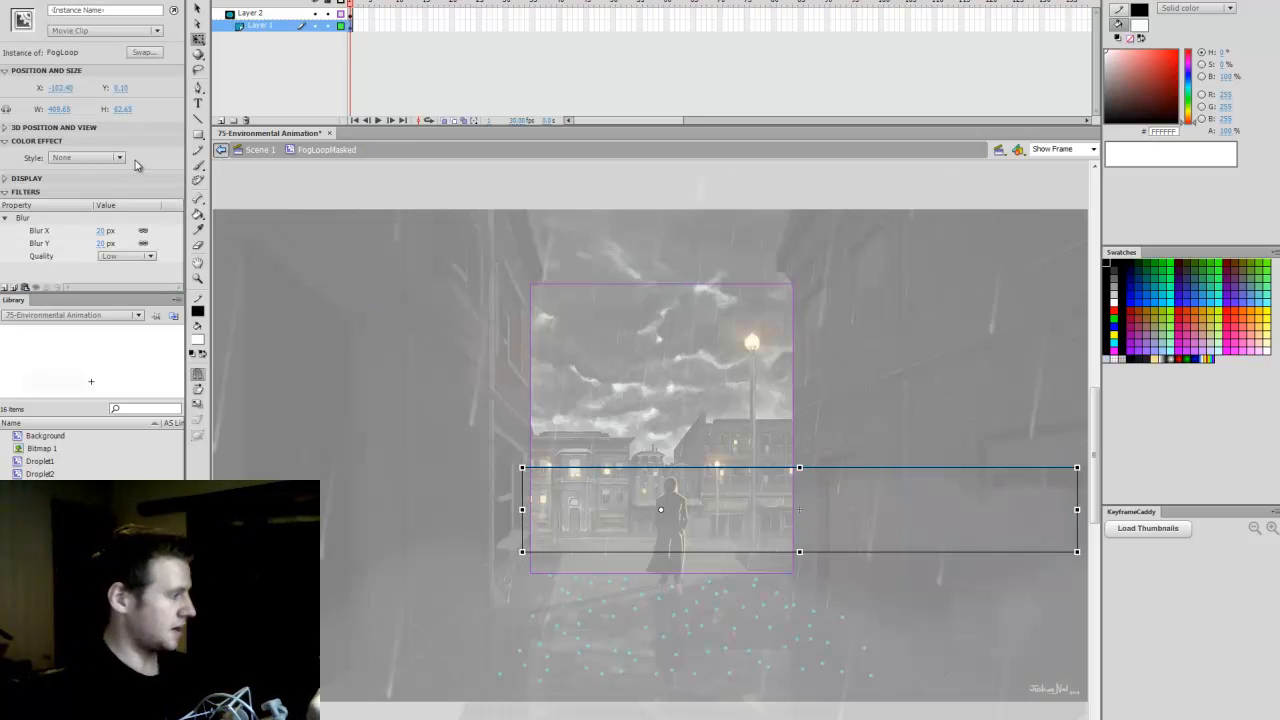
Step: Paste a copy of the fog in place on a new layer under the mask, and test the movie
click(221, 120)
key(ctrl+shift+v)
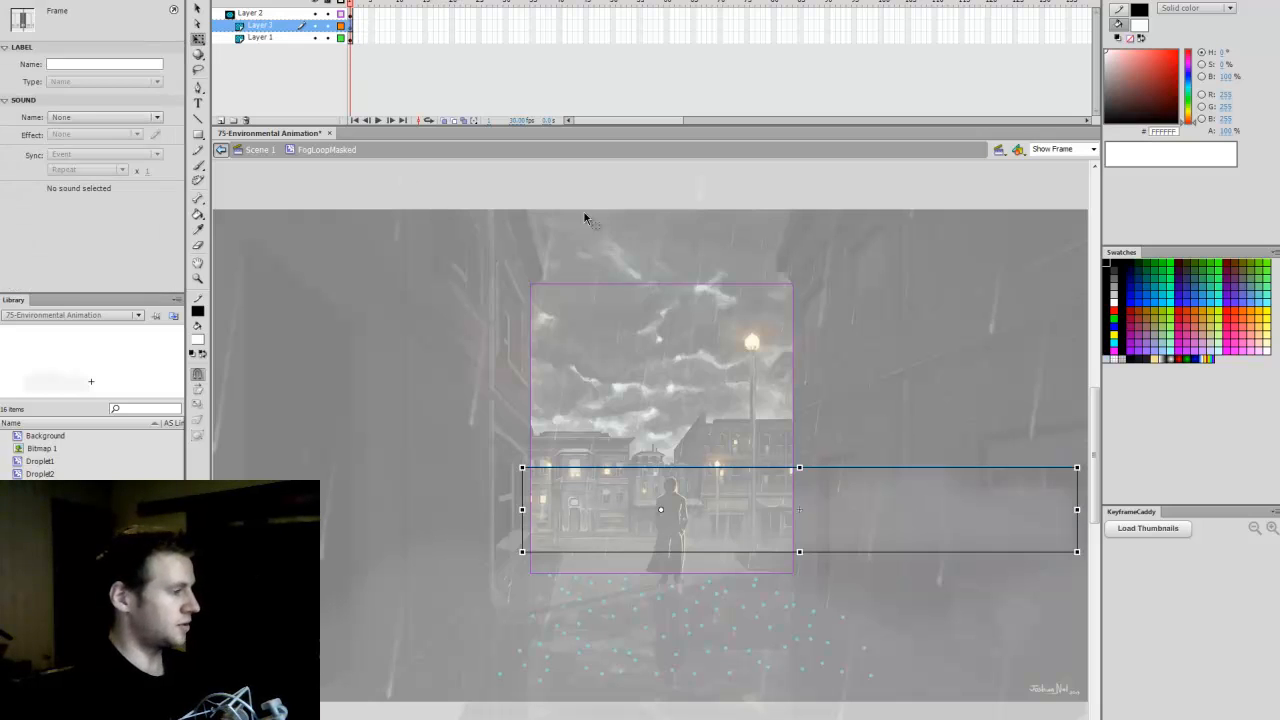
click(877, 280)
key(ctrl+Return)
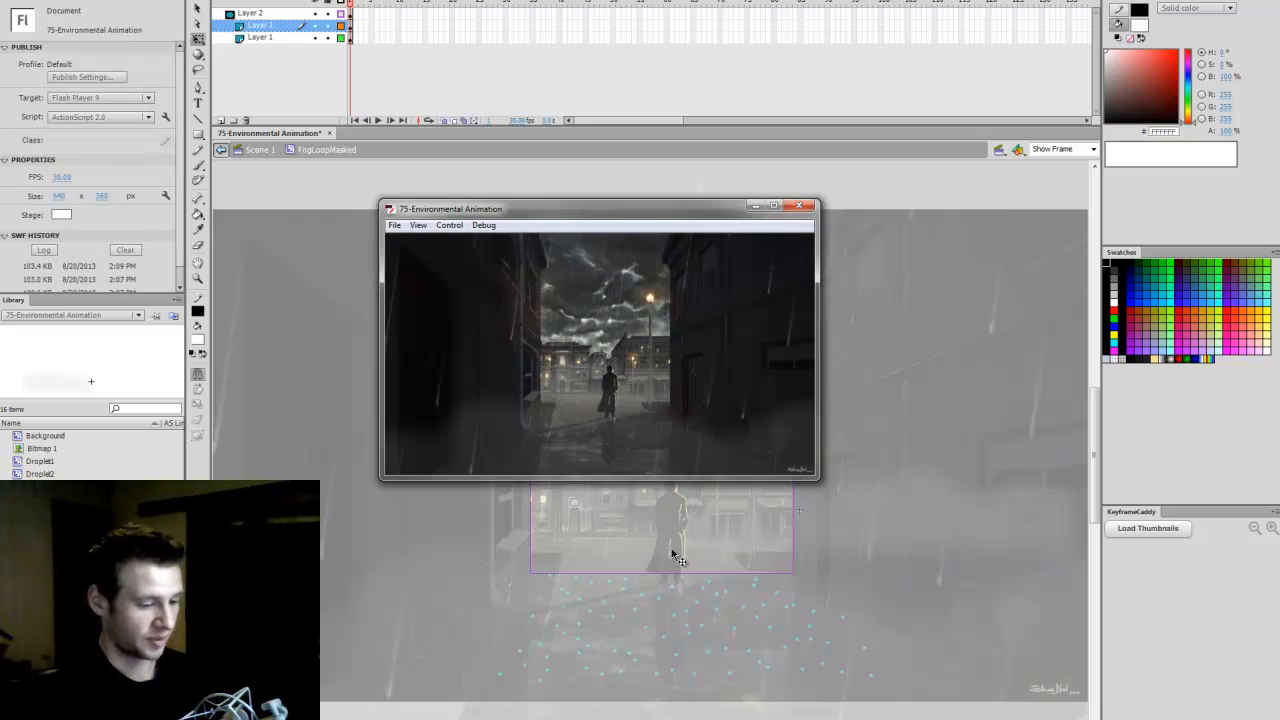
click(808, 209)
Step: Set the Blur filter of both fog instances inside FogLoopMasked to 10 px on both axes and retest the movie
click(221, 149)
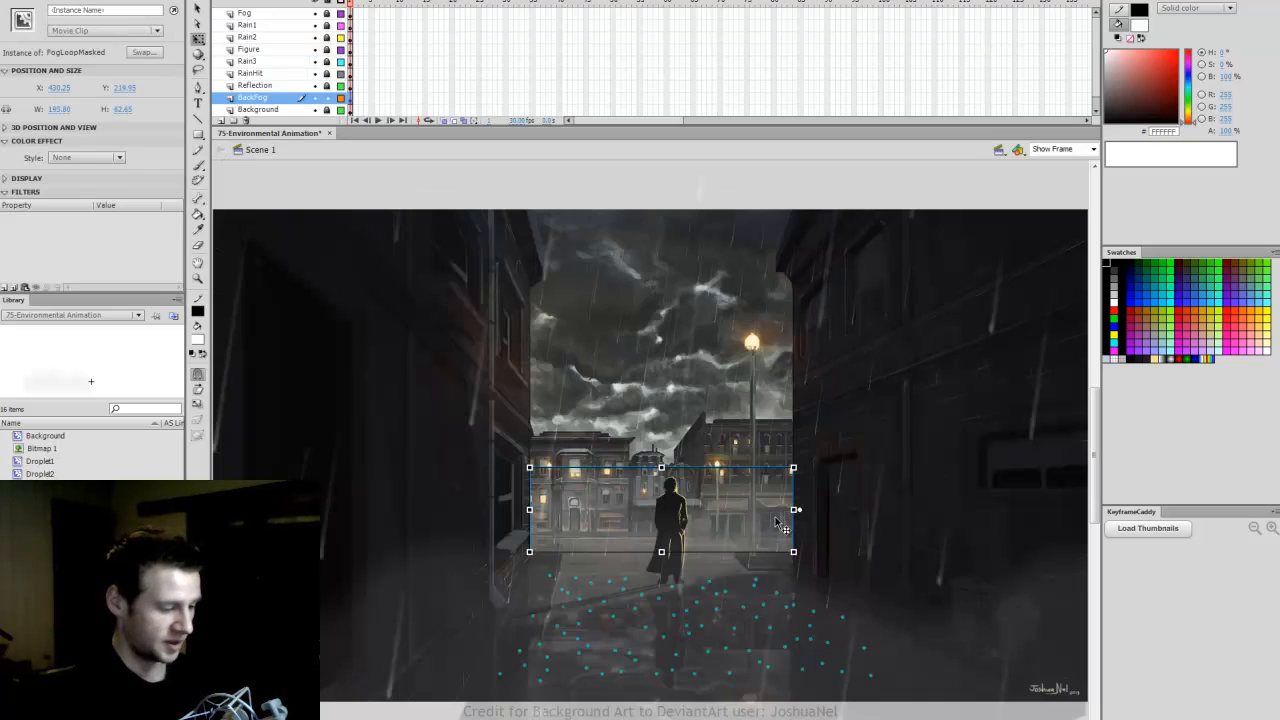
double_click(776, 519)
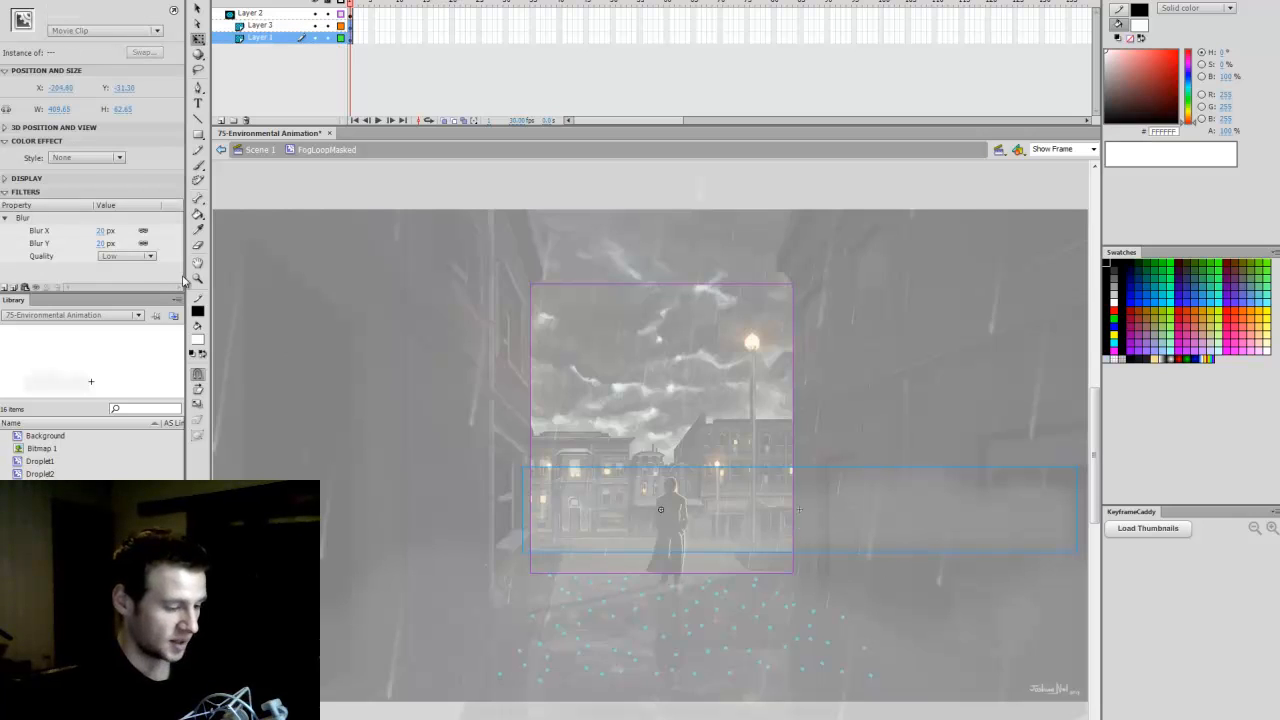
click(103, 231)
text(1)
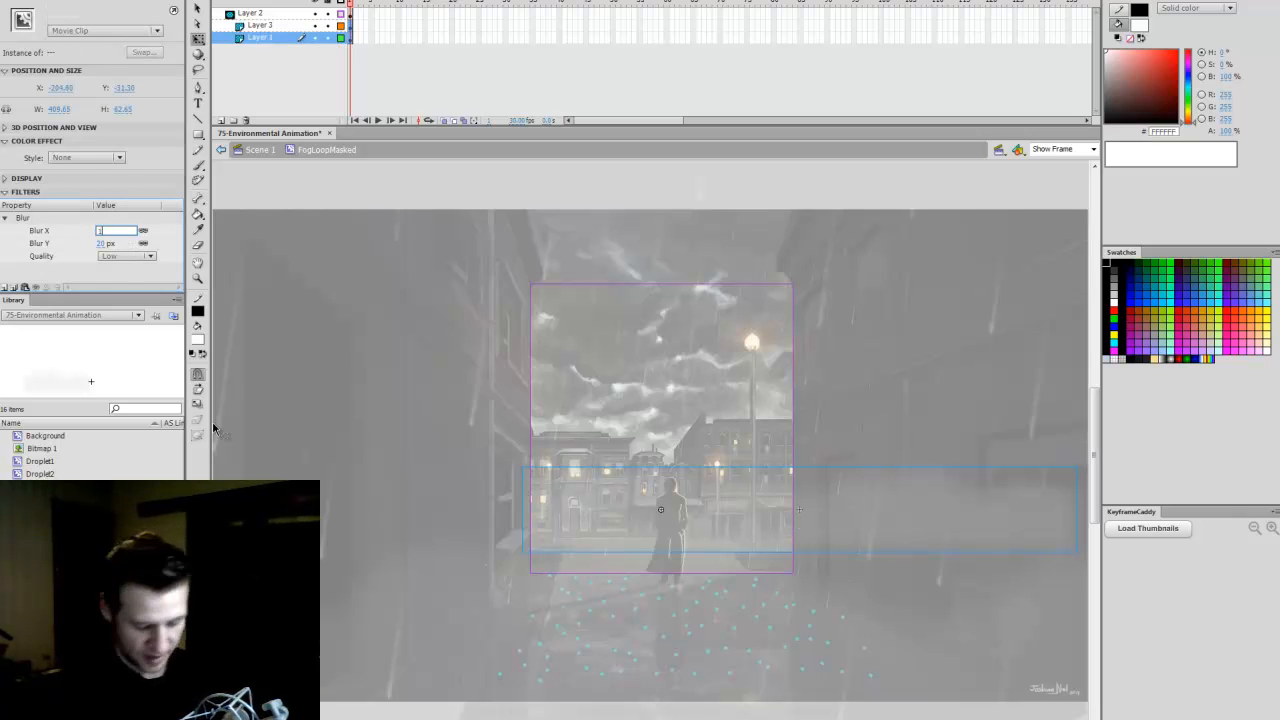
text(0)
key(Return)
key(ctrl+Return)
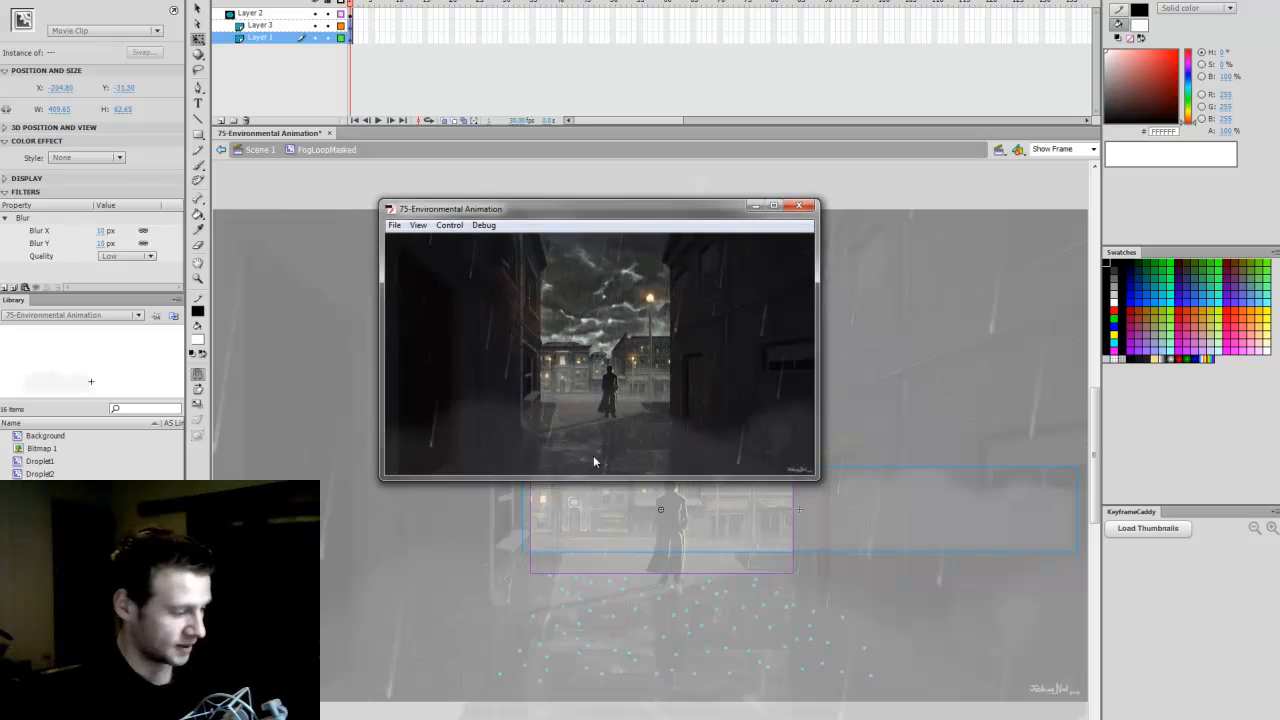
click(799, 206)
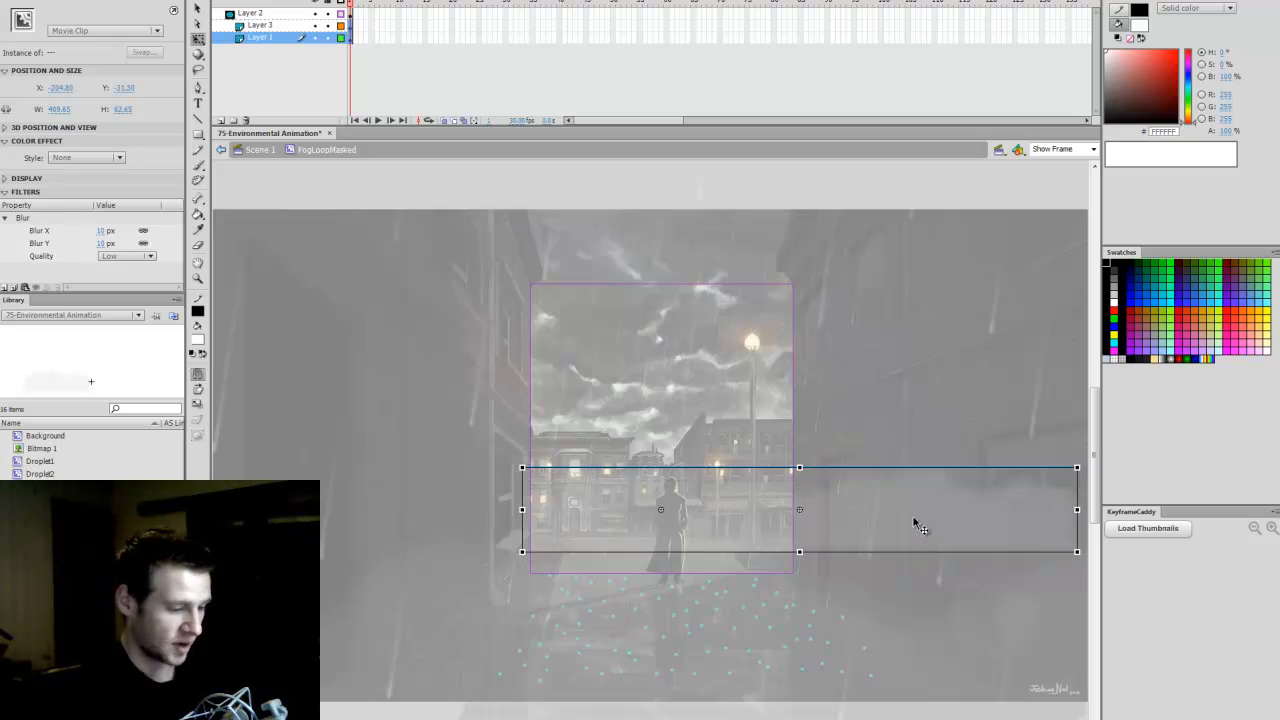
Step: Try squashing both fog instances to about half their height from above, test the movie, and undo the resize
drag(801, 468, 800, 510)
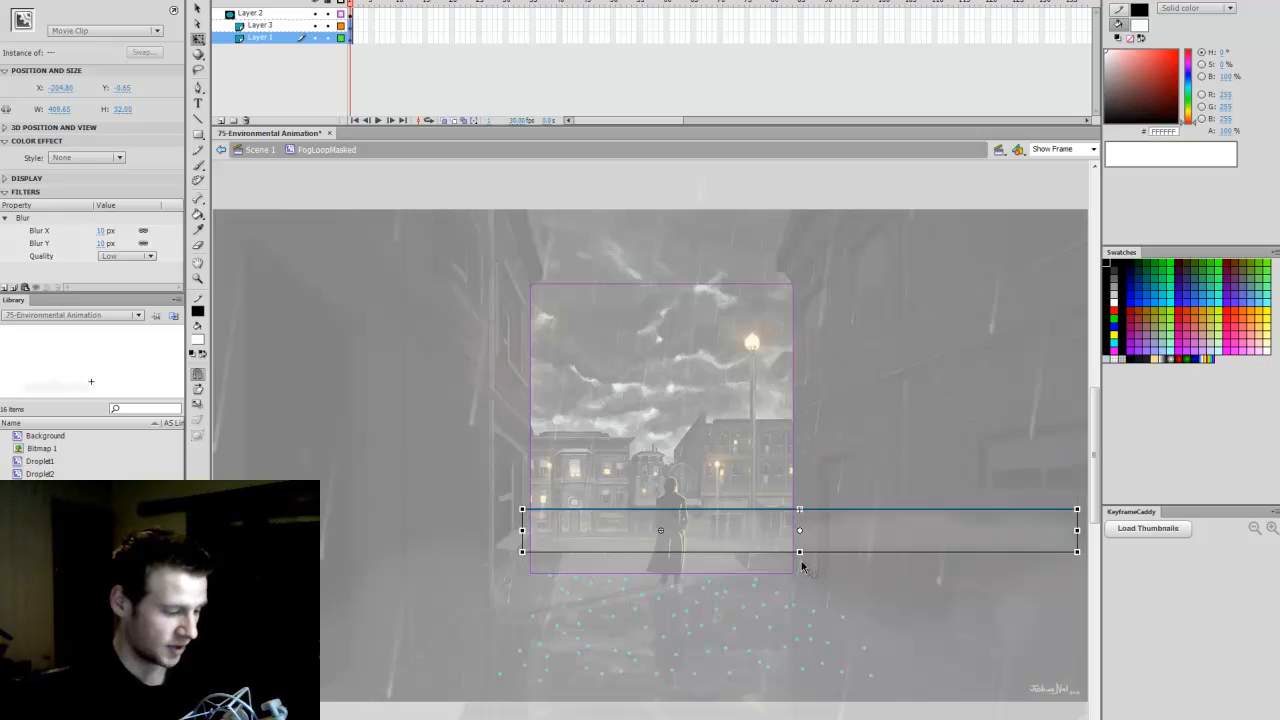
key(ctrl+Return)
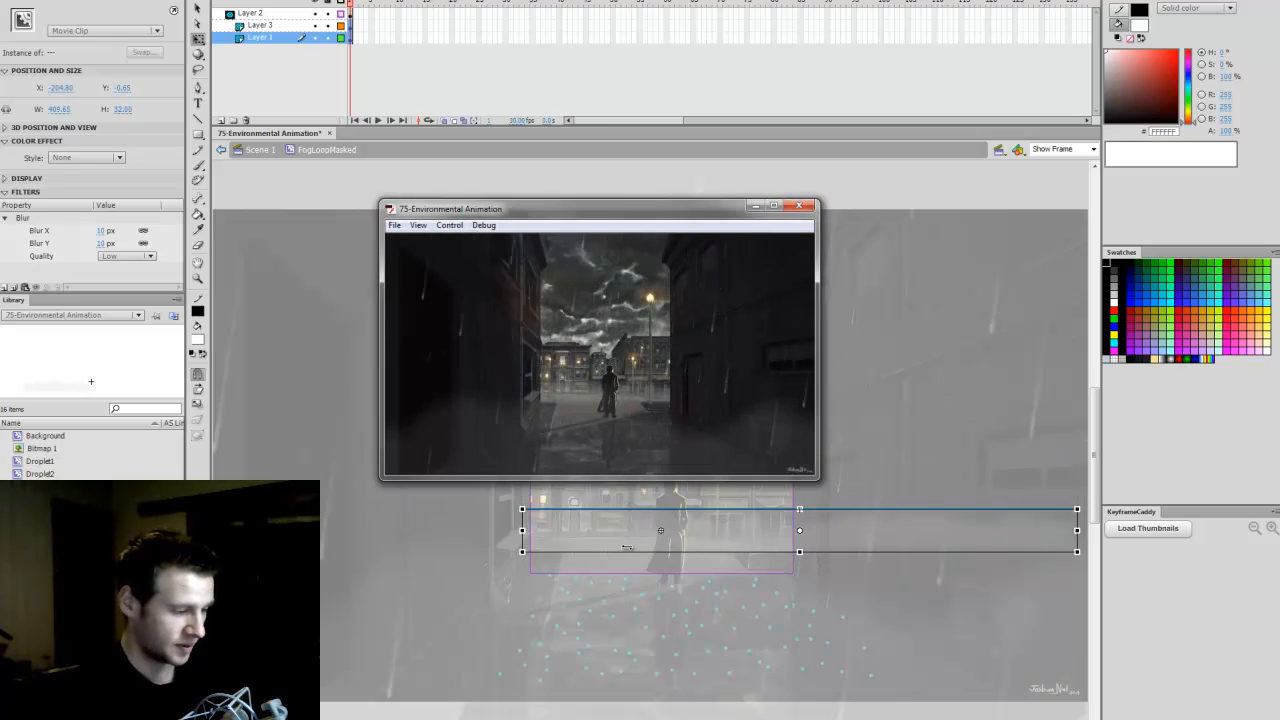
click(799, 205)
key(ctrl+z)
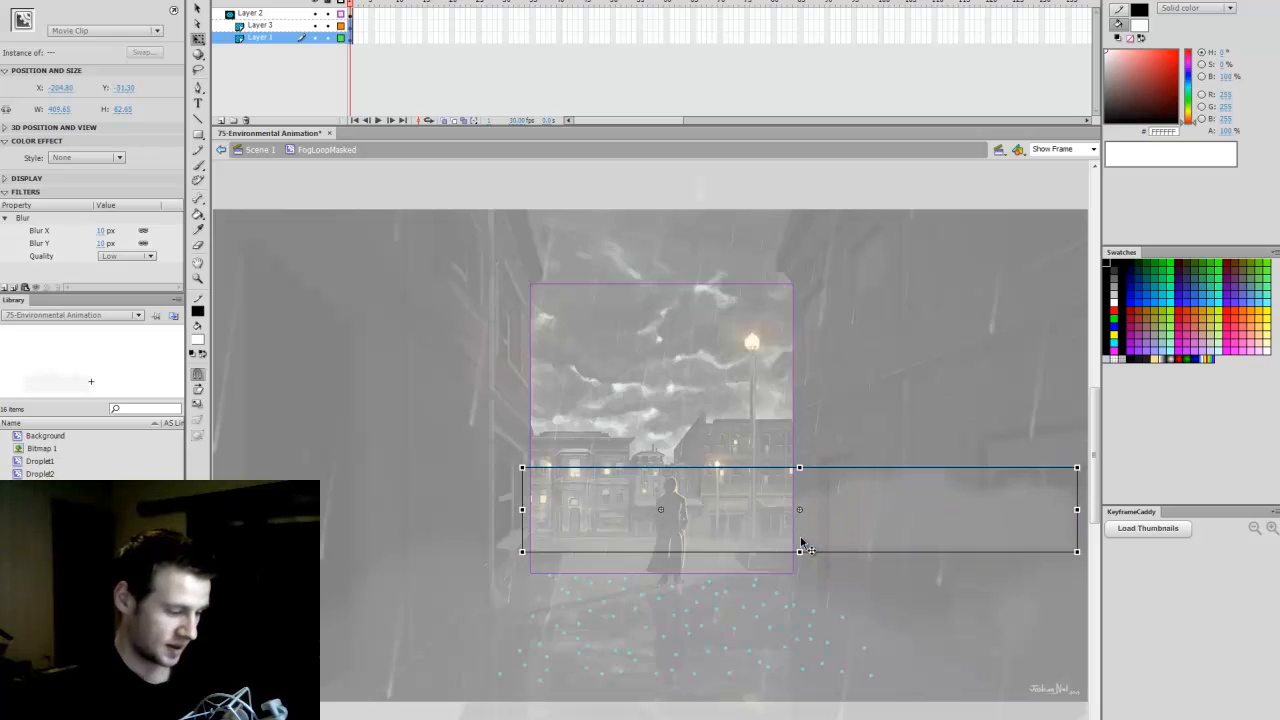
Step: Move both fog instances in FogLoopMasked down about 25 px and raise the mask rectangle's bottom edge slightly, keeping the mask displayed as outlines
drag(823, 523, 817, 561)
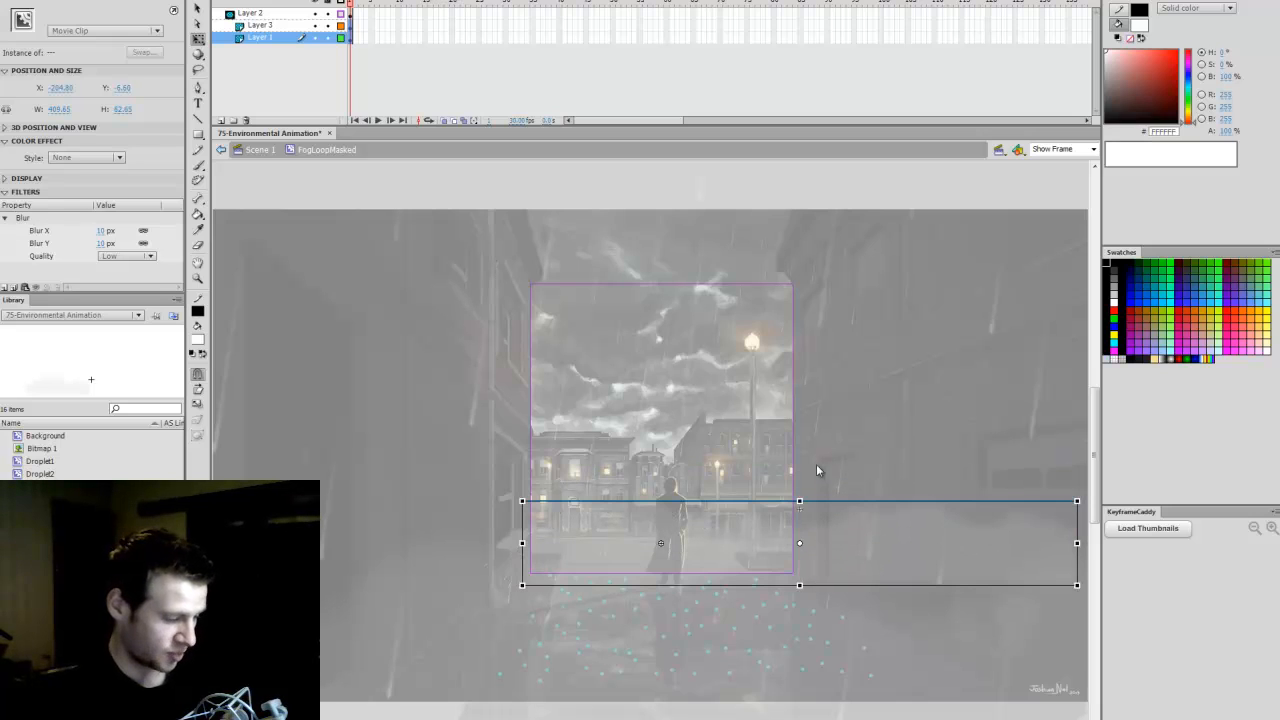
click(341, 14)
click(350, 14)
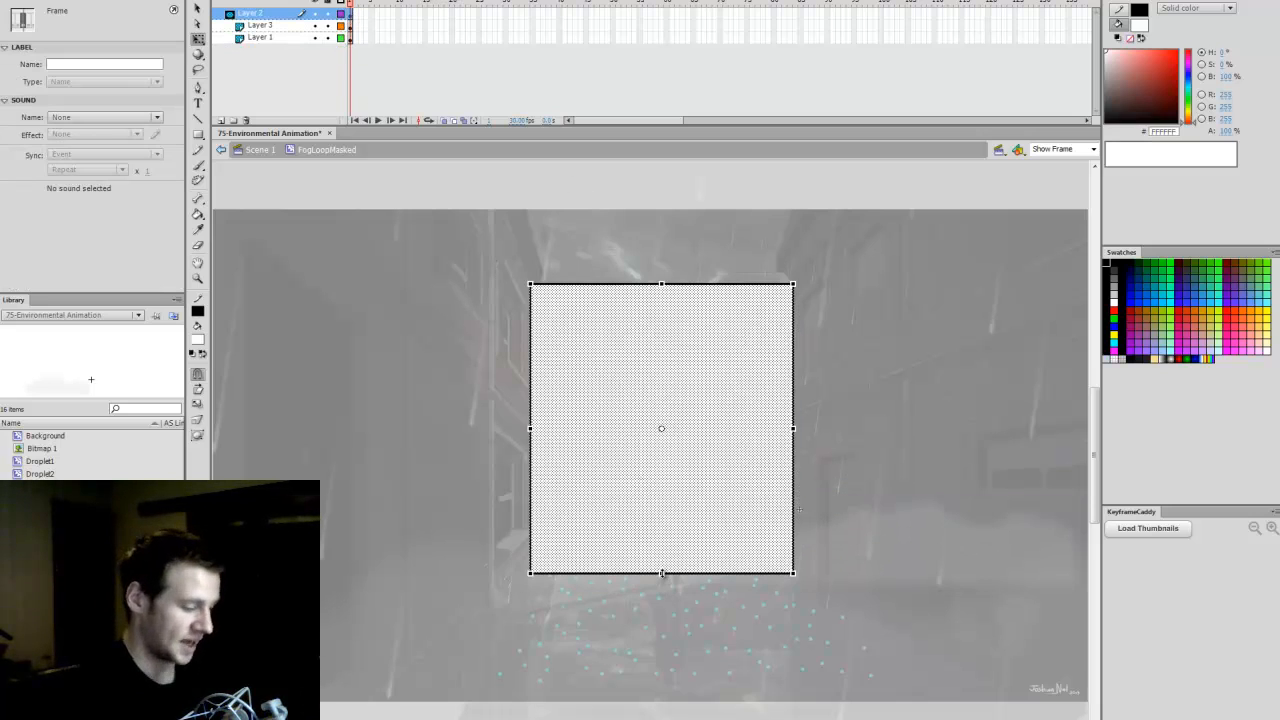
drag(662, 573, 662, 554)
click(341, 14)
click(350, 14)
click(870, 203)
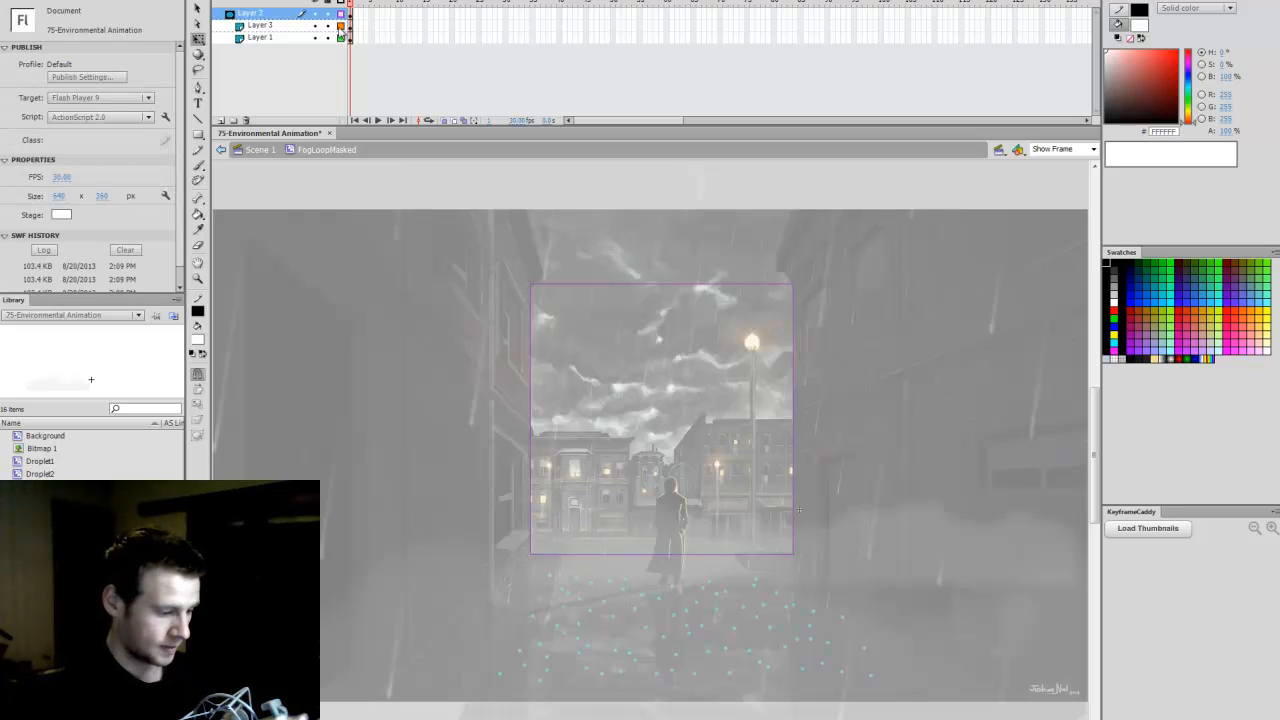
Step: Display both fog layers as outlines, return to Scene 1, and test the movie
click(341, 25)
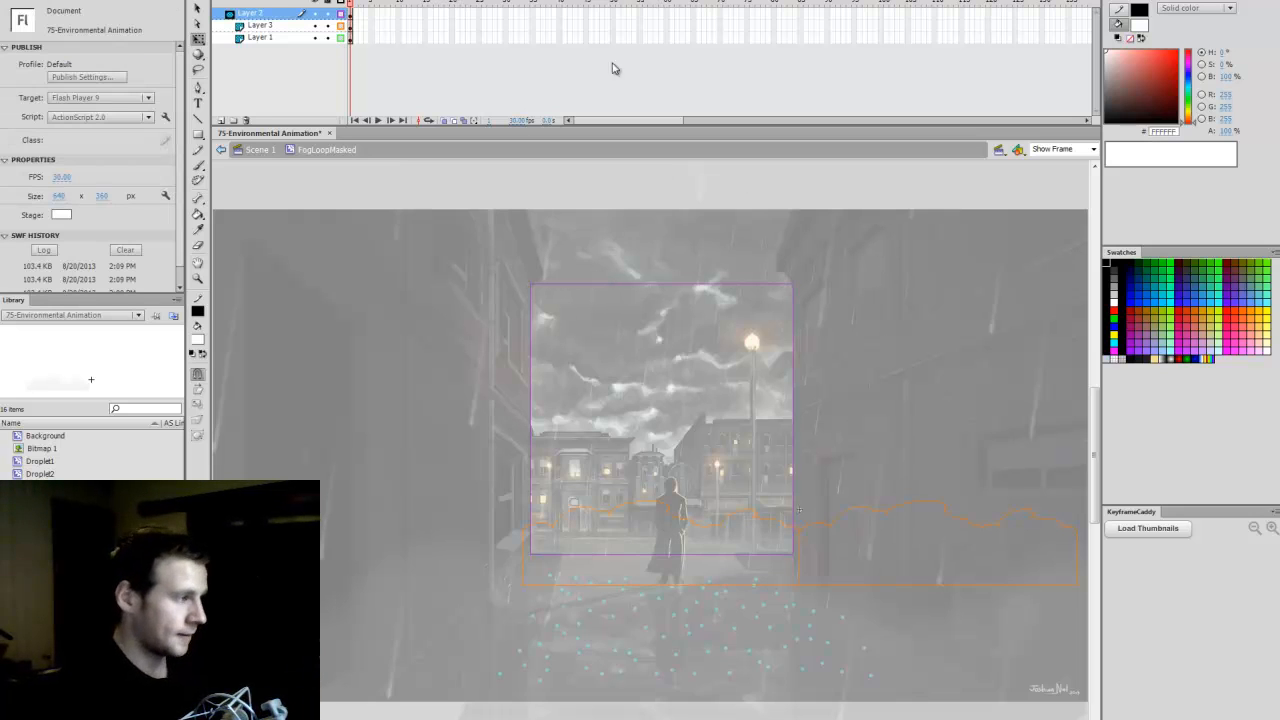
click(220, 149)
key(ctrl+Return)
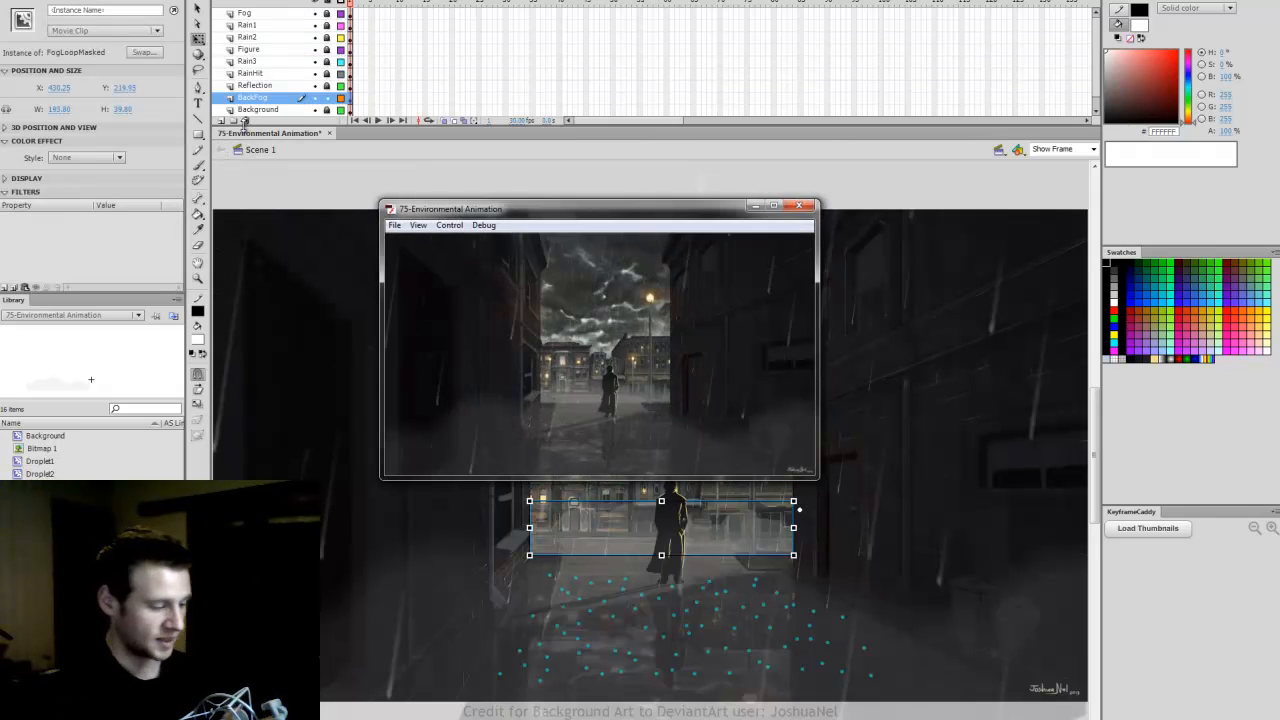
click(799, 205)
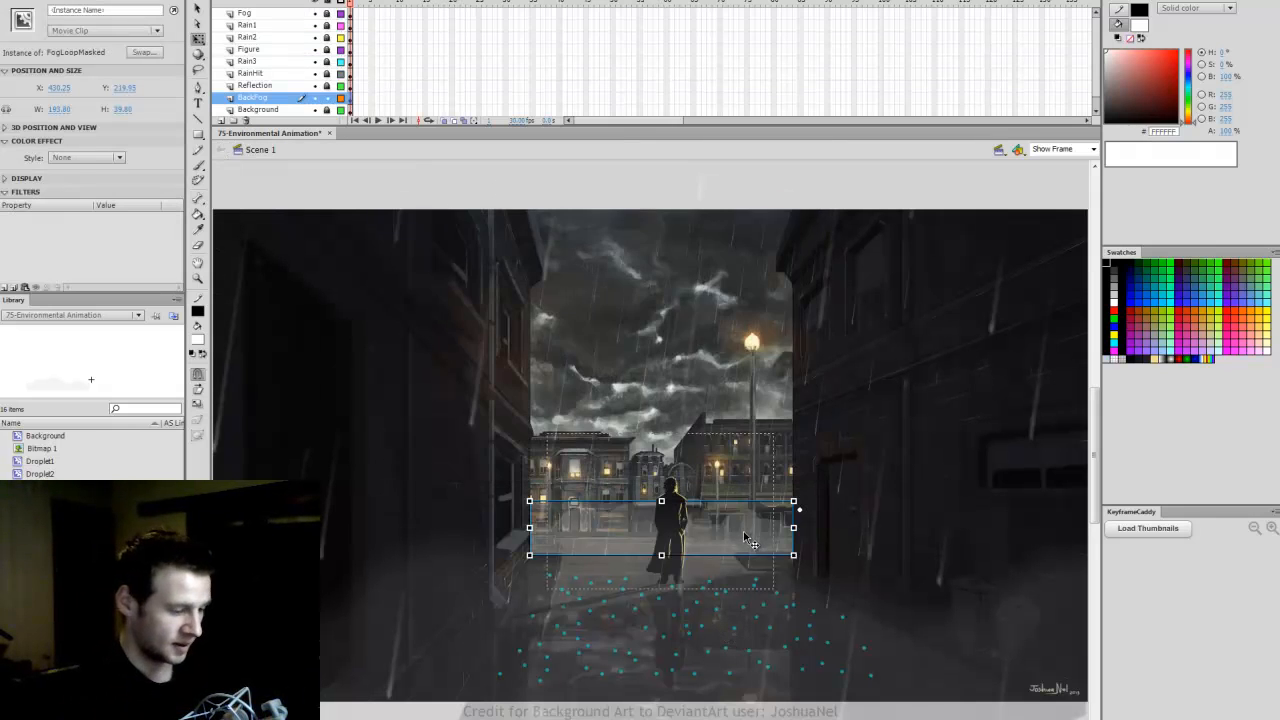
Step: Turn off outline display and relock the layers in FogLoopMasked, return to Scene 1, fit the frame in view, and save the document
drag(341, 15, 327, 38)
click(220, 149)
click(971, 186)
click(1092, 149)
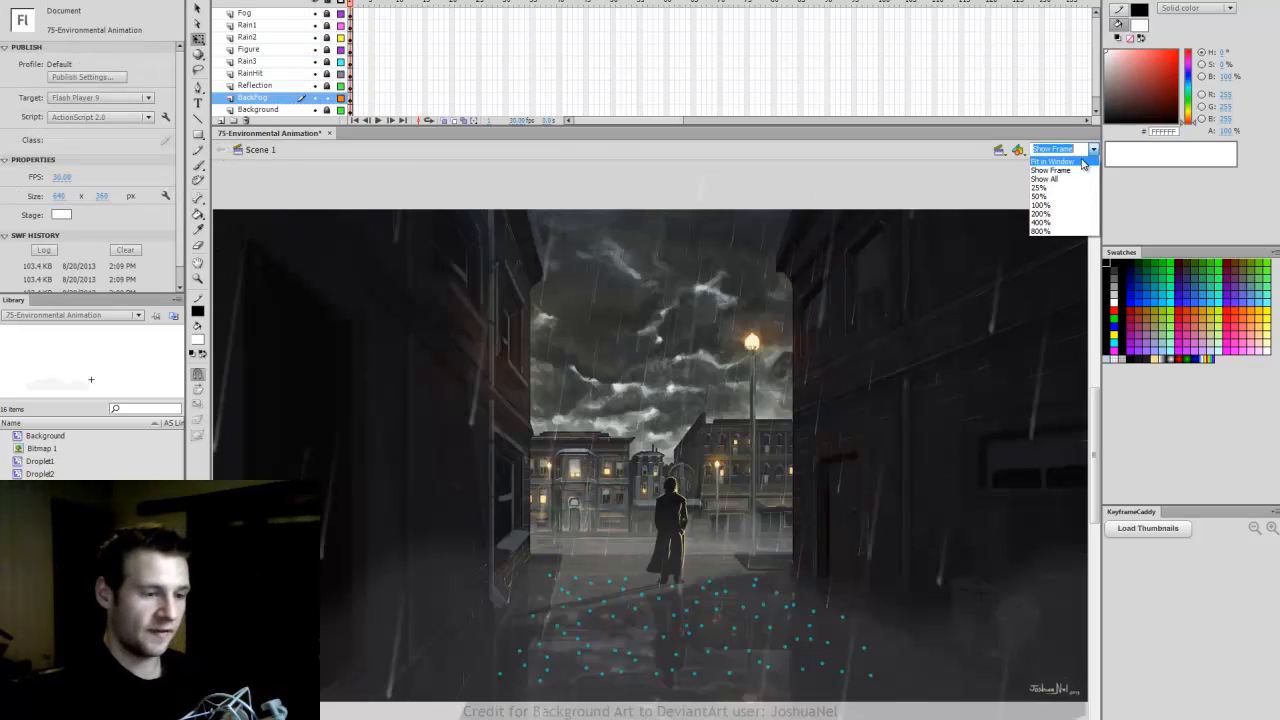
click(1068, 170)
click(997, 193)
key(ctrl+Return)
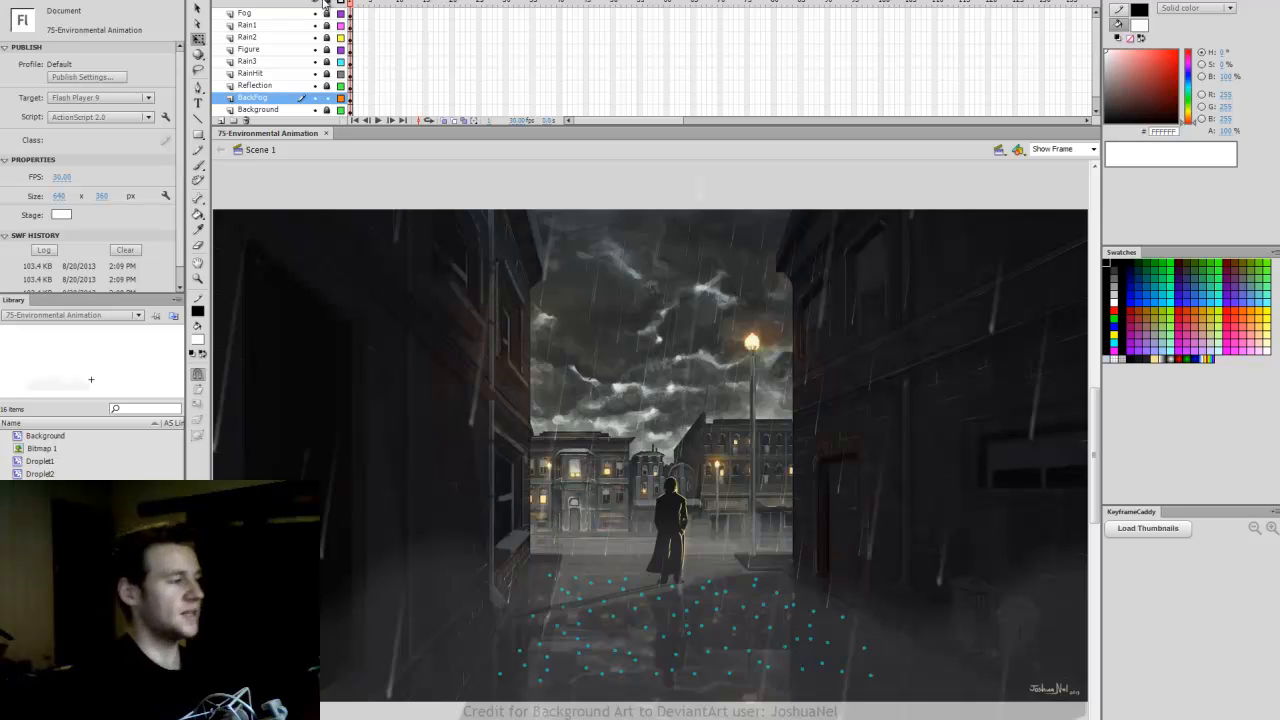
Step: Hide all layers of Scene 1, show only the Background layer again, and save the document
click(316, 4)
drag(1096, 88, 1096, 104)
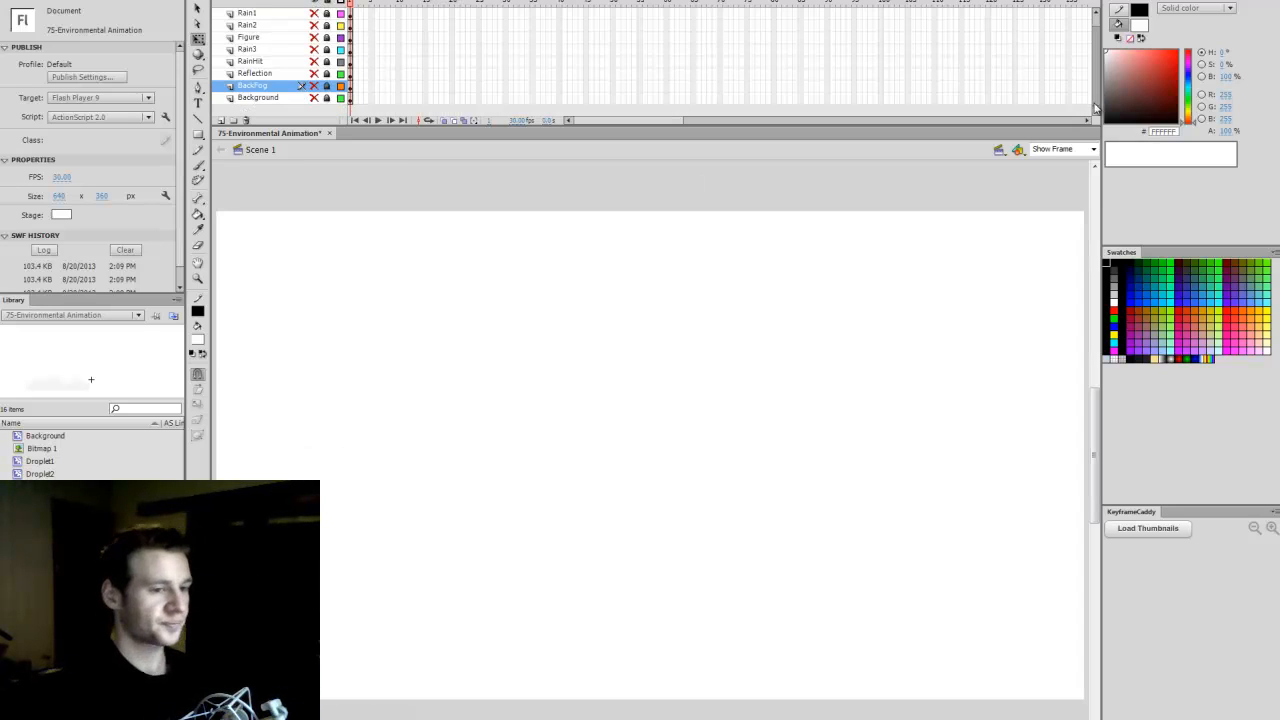
drag(350, 97, 352, 2)
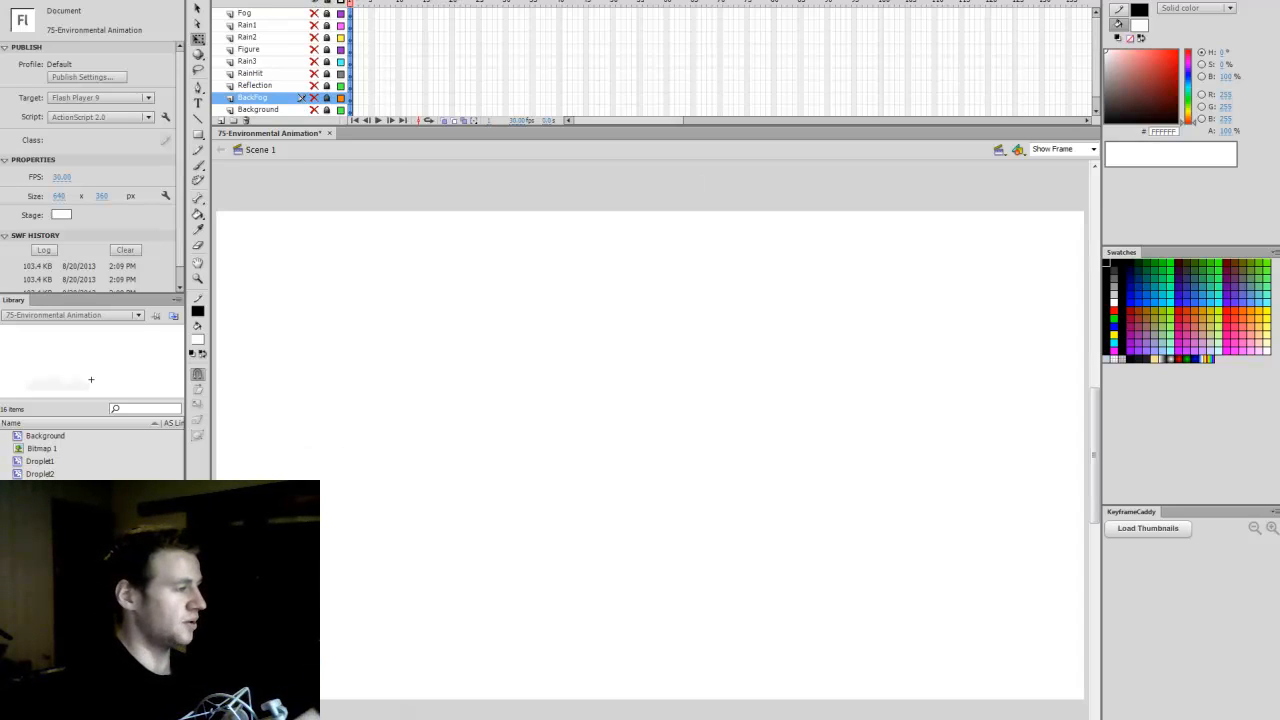
click(301, 13)
click(314, 7)
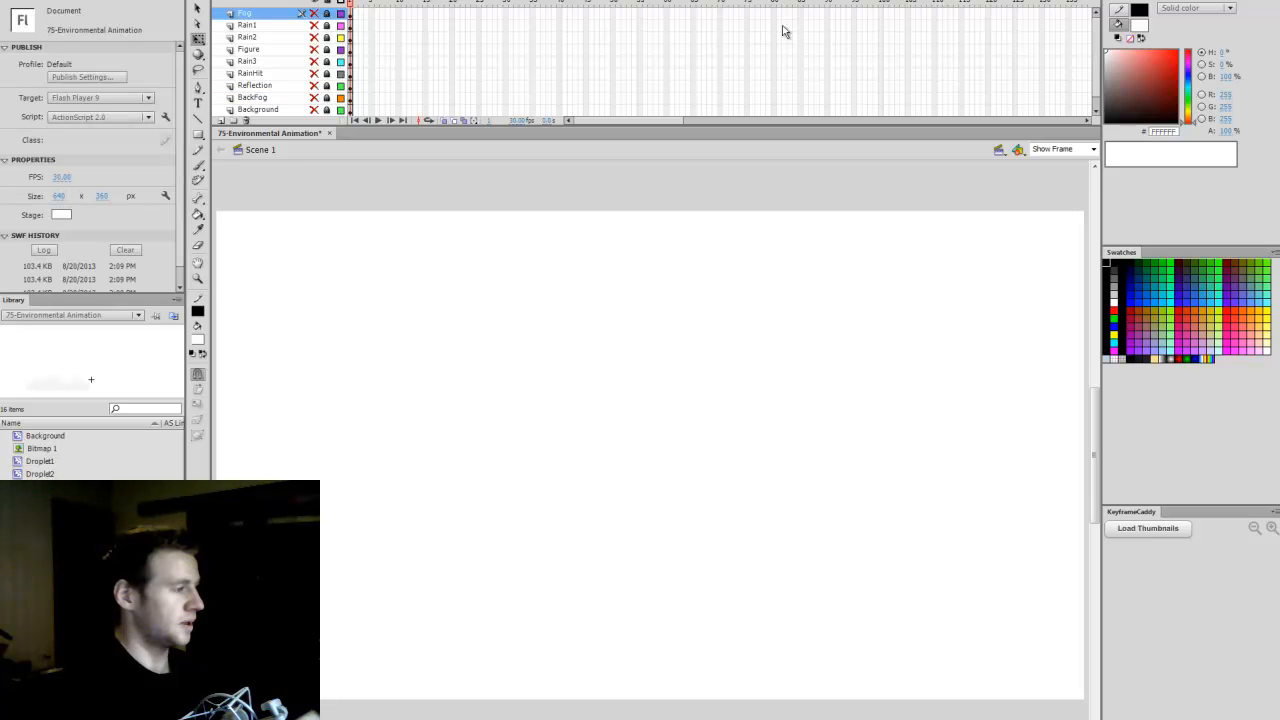
drag(1095, 83, 1097, 98)
click(315, 98)
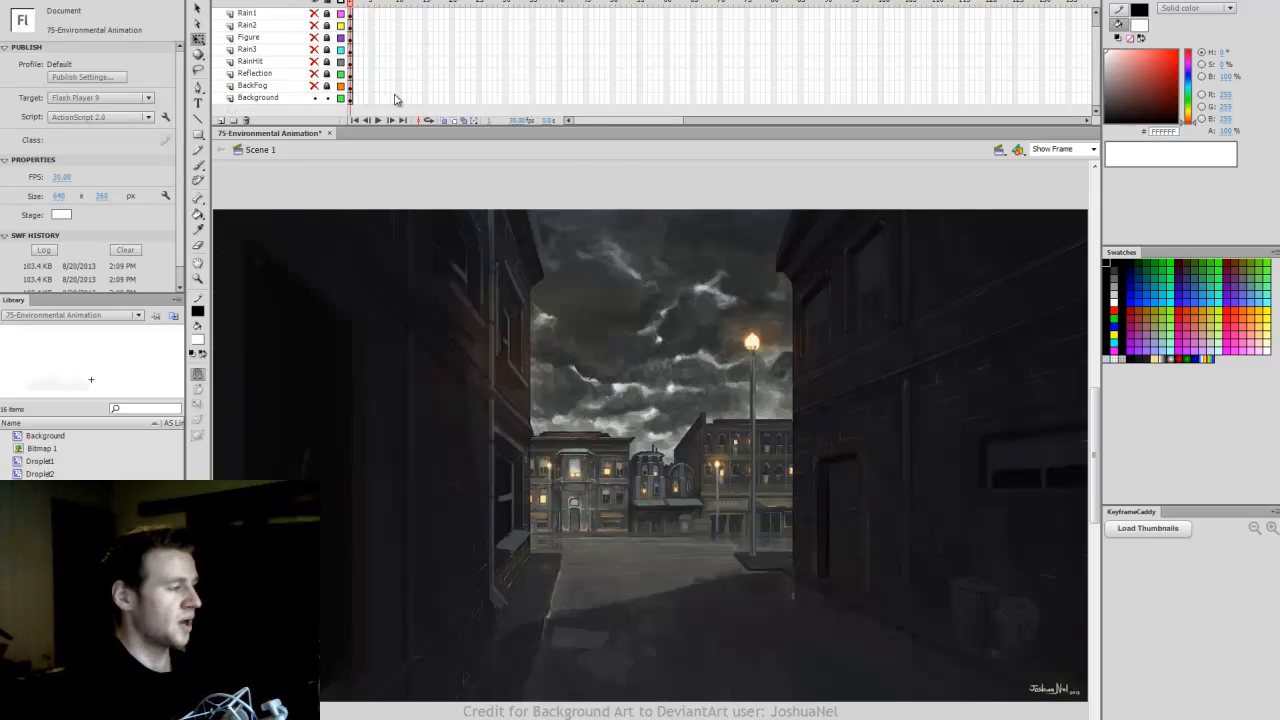
key(ctrl+s)
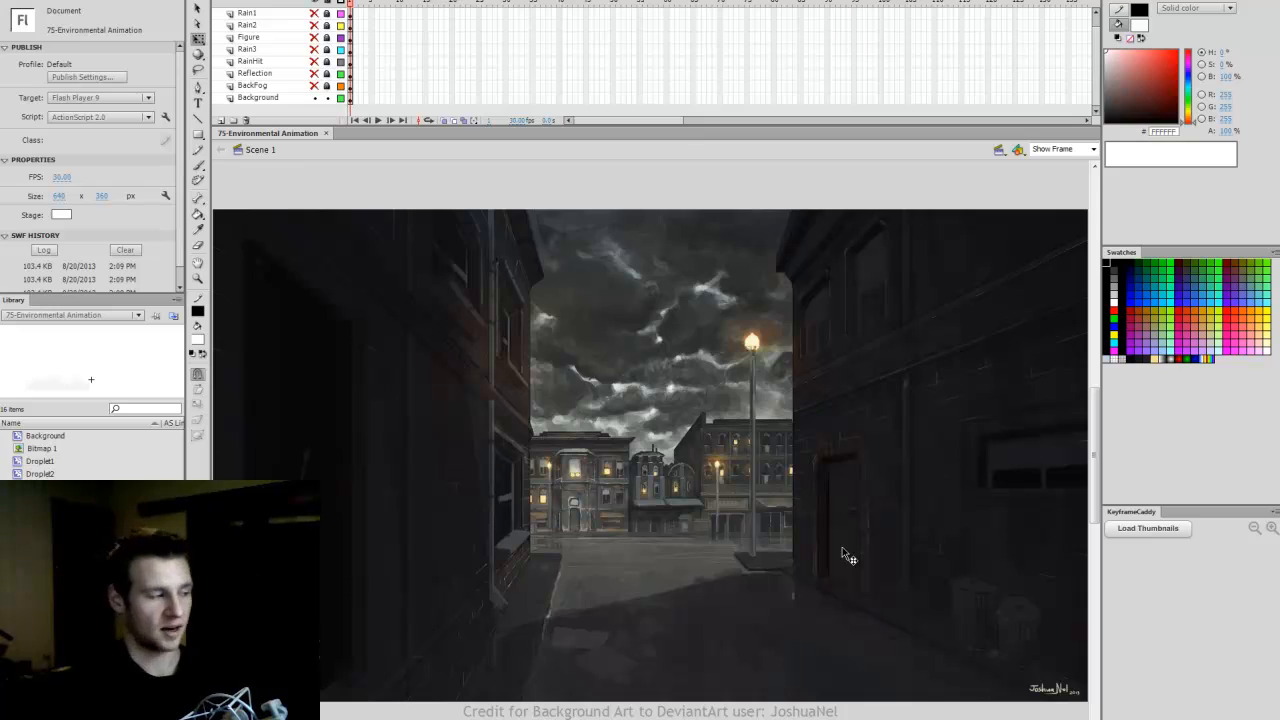
Step: Show and unlock the Figure layer, open the ShadowFigure symbol to view its animation layers, and return to Scene 1
click(314, 37)
click(690, 520)
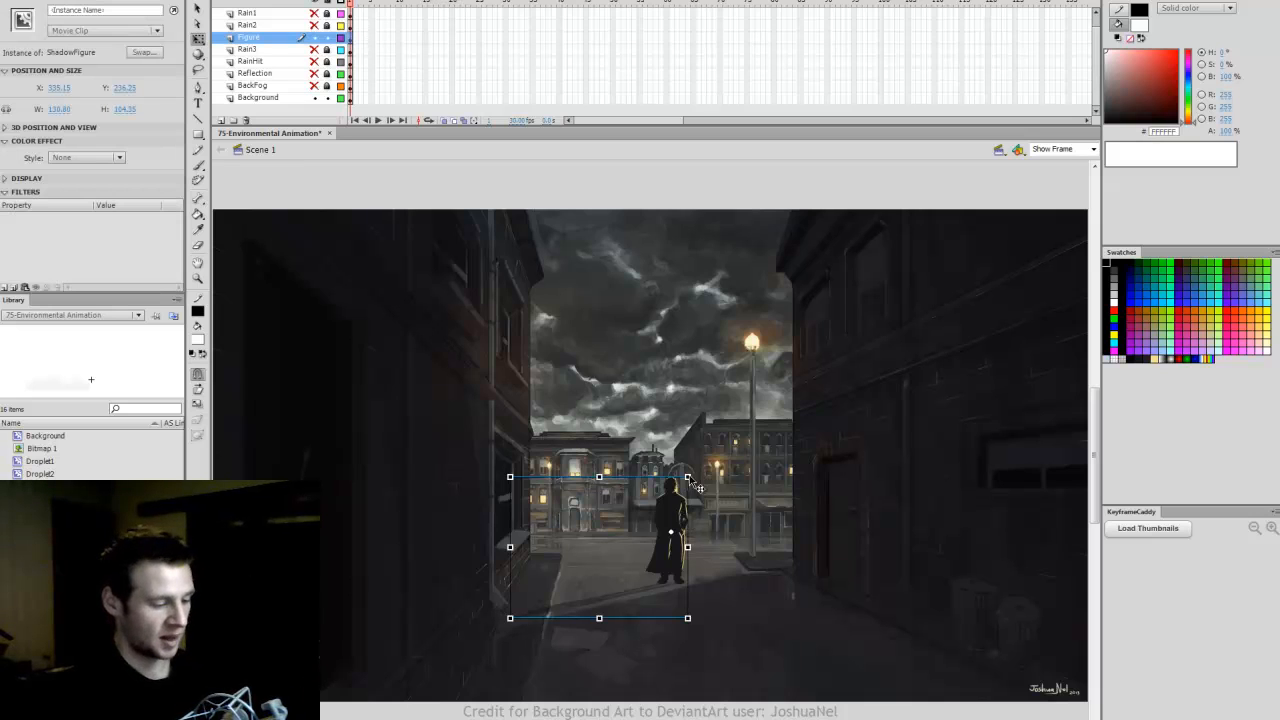
double_click(690, 492)
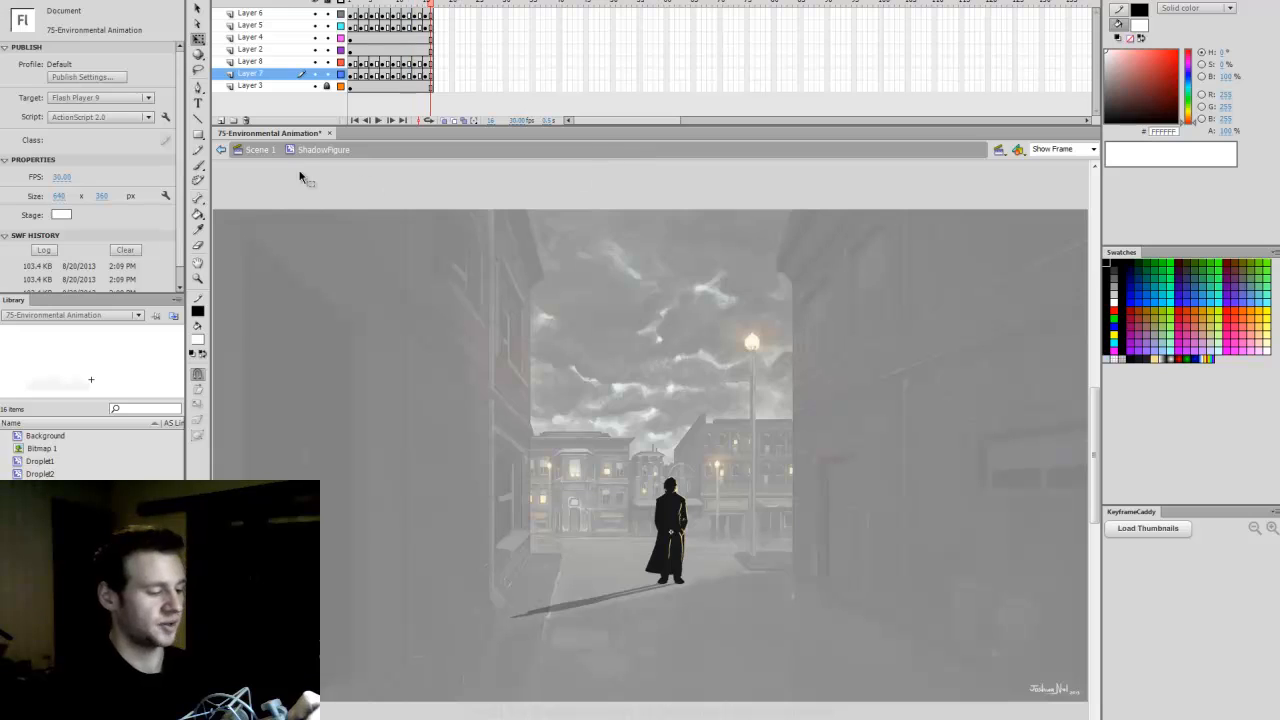
click(222, 150)
click(365, 2)
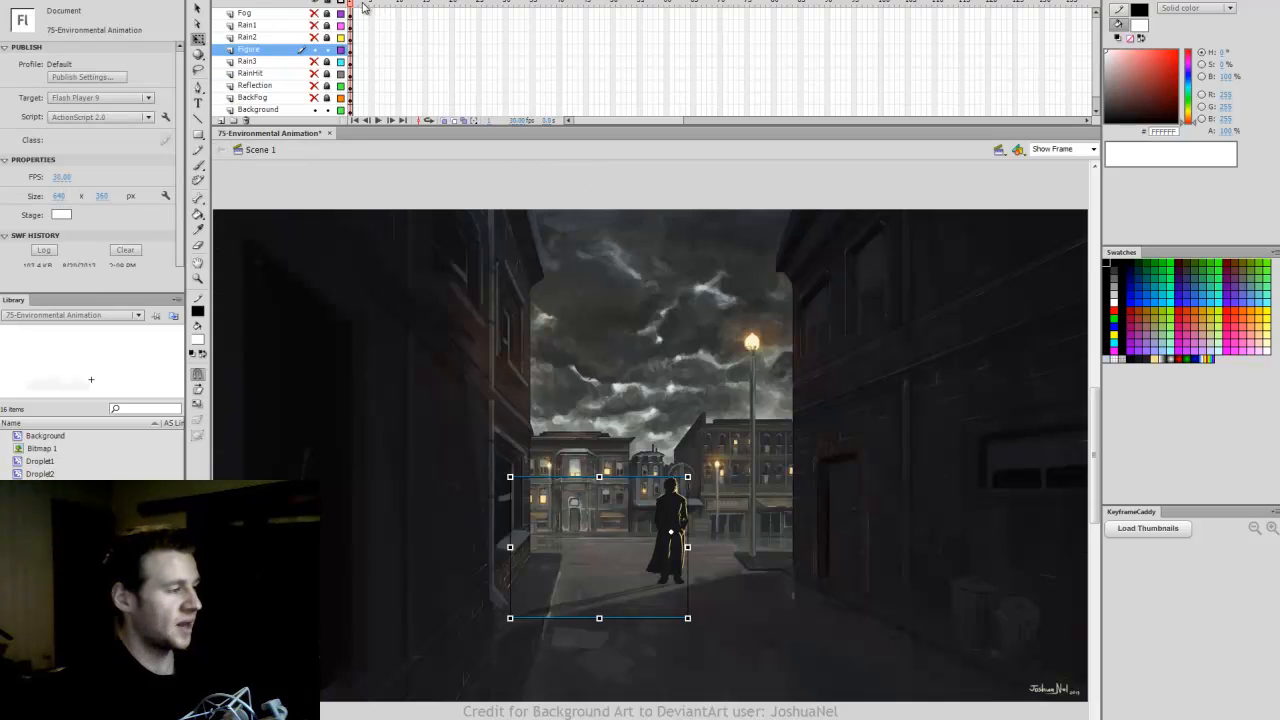
Step: Show the Rain2, Rain1, Rain3, RainHit, Reflection, BackFog and Fog layers again one after another
click(314, 37)
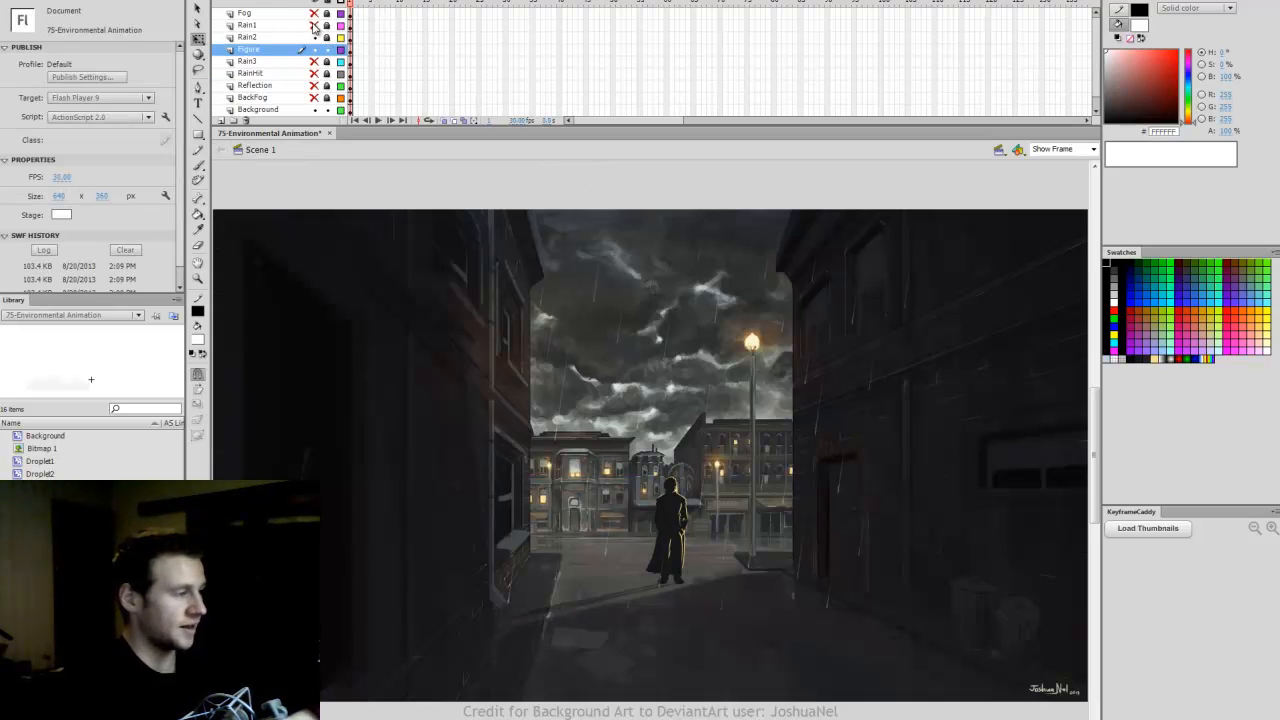
click(314, 25)
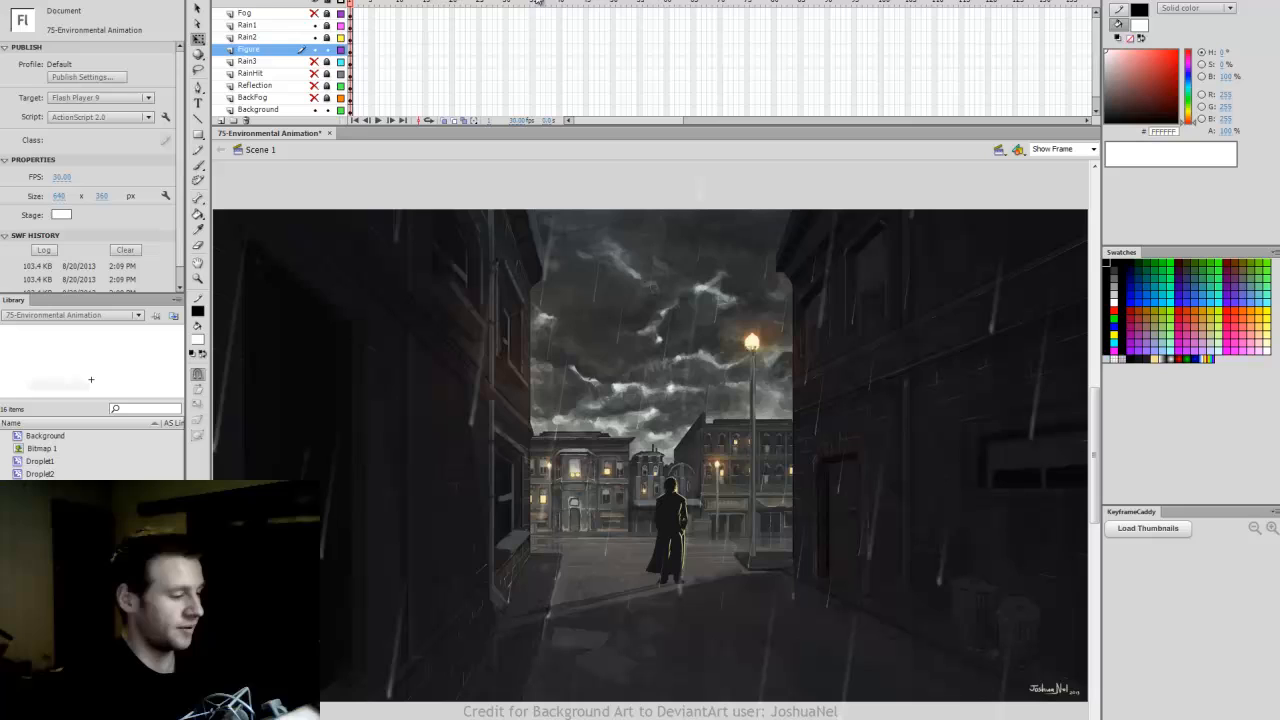
click(314, 61)
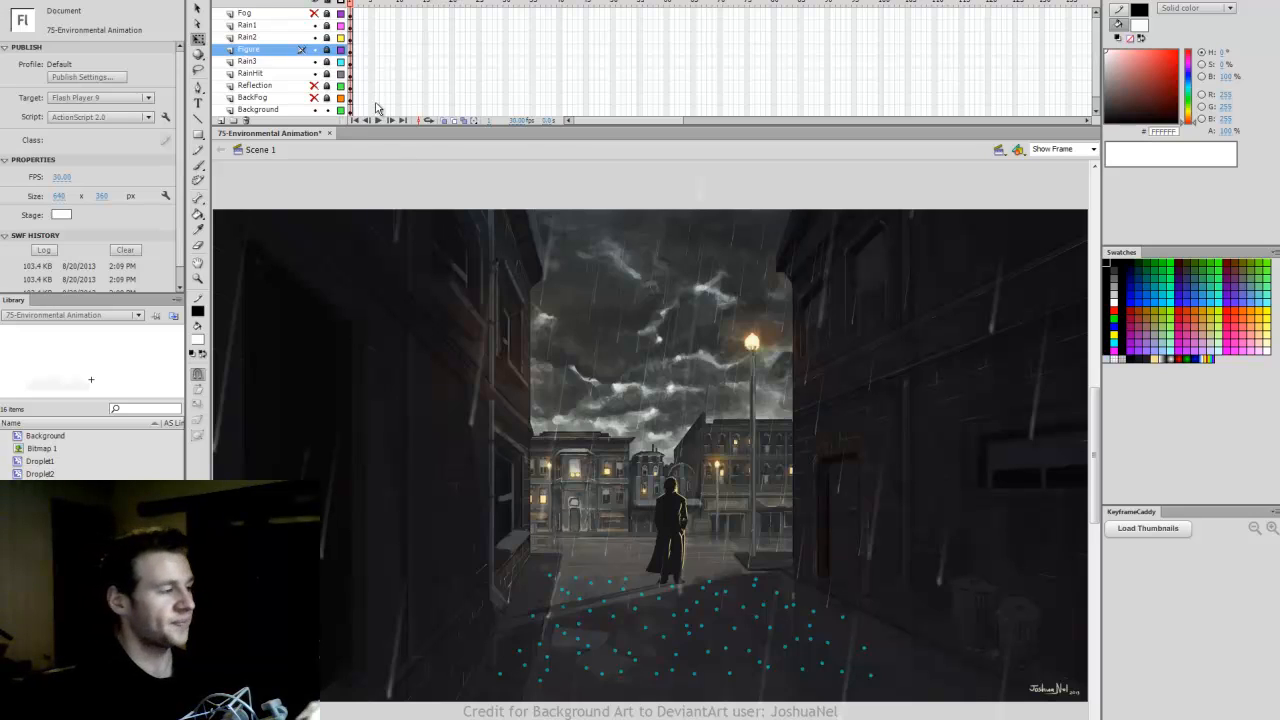
click(313, 85)
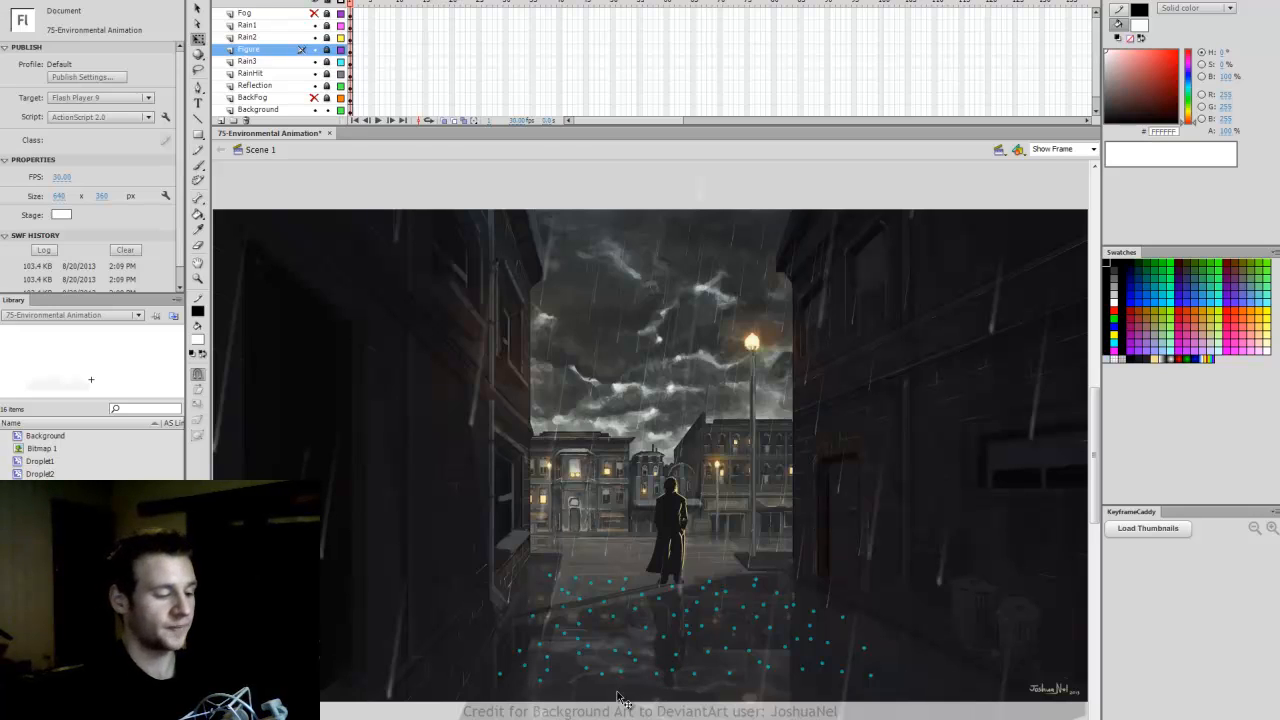
click(314, 98)
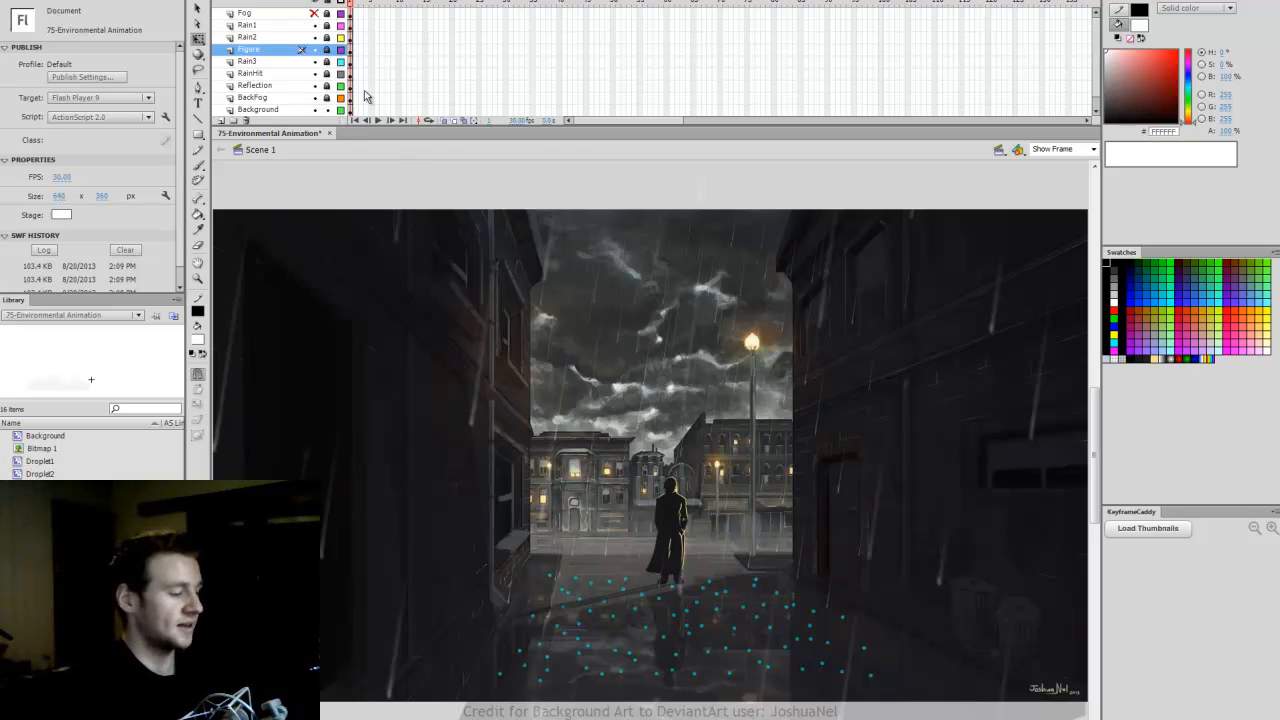
click(313, 14)
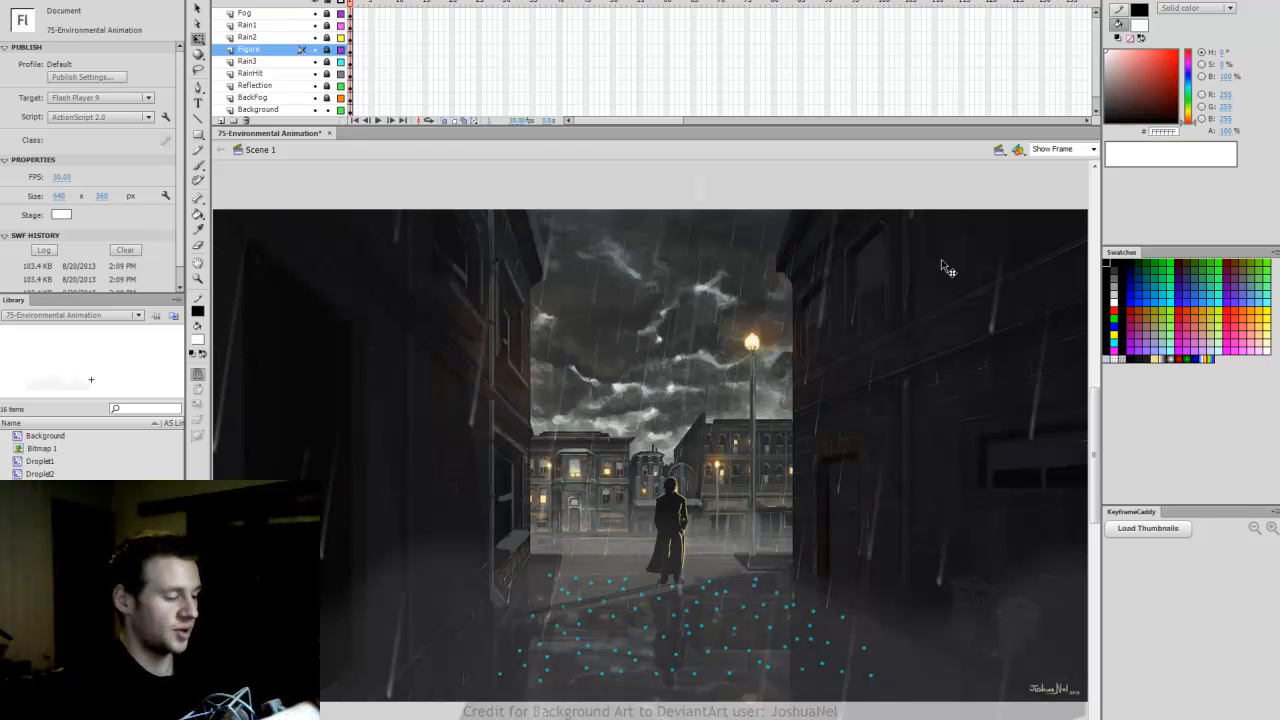
Step: Fit the frame in view, save the document, and unlock all layers of Scene 1
click(1092, 149)
click(1042, 172)
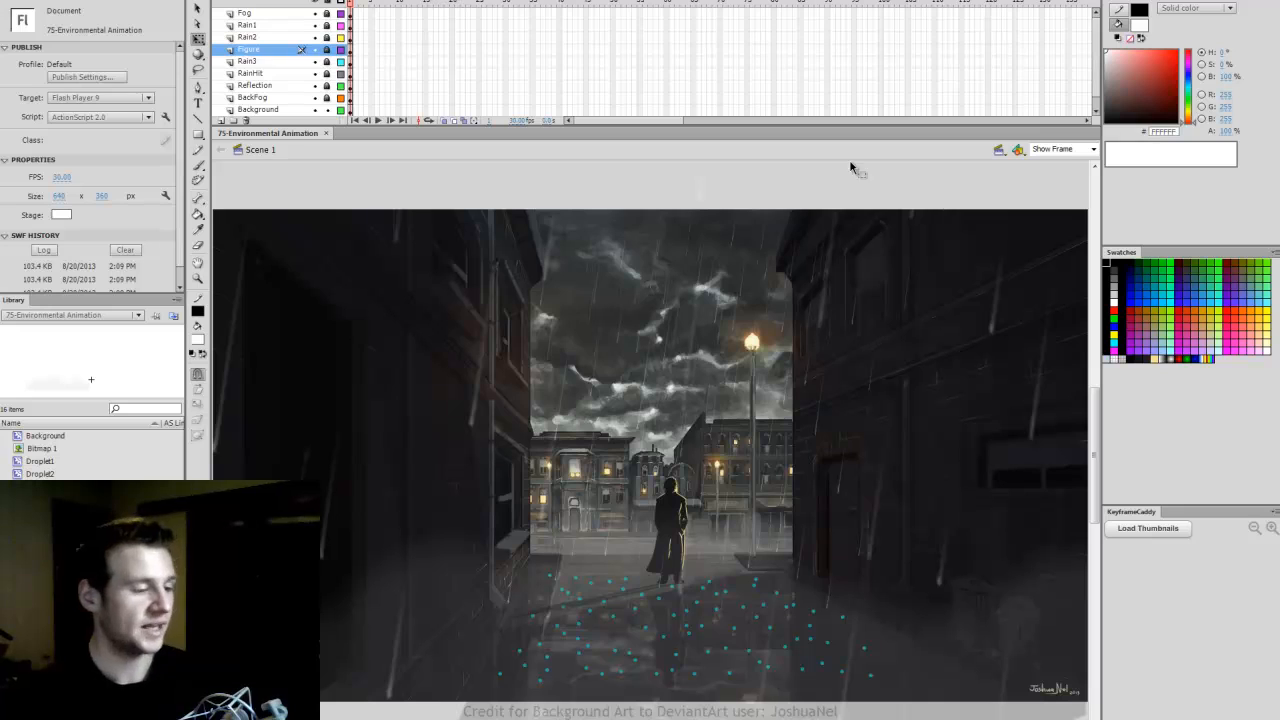
drag(331, 14, 333, 110)
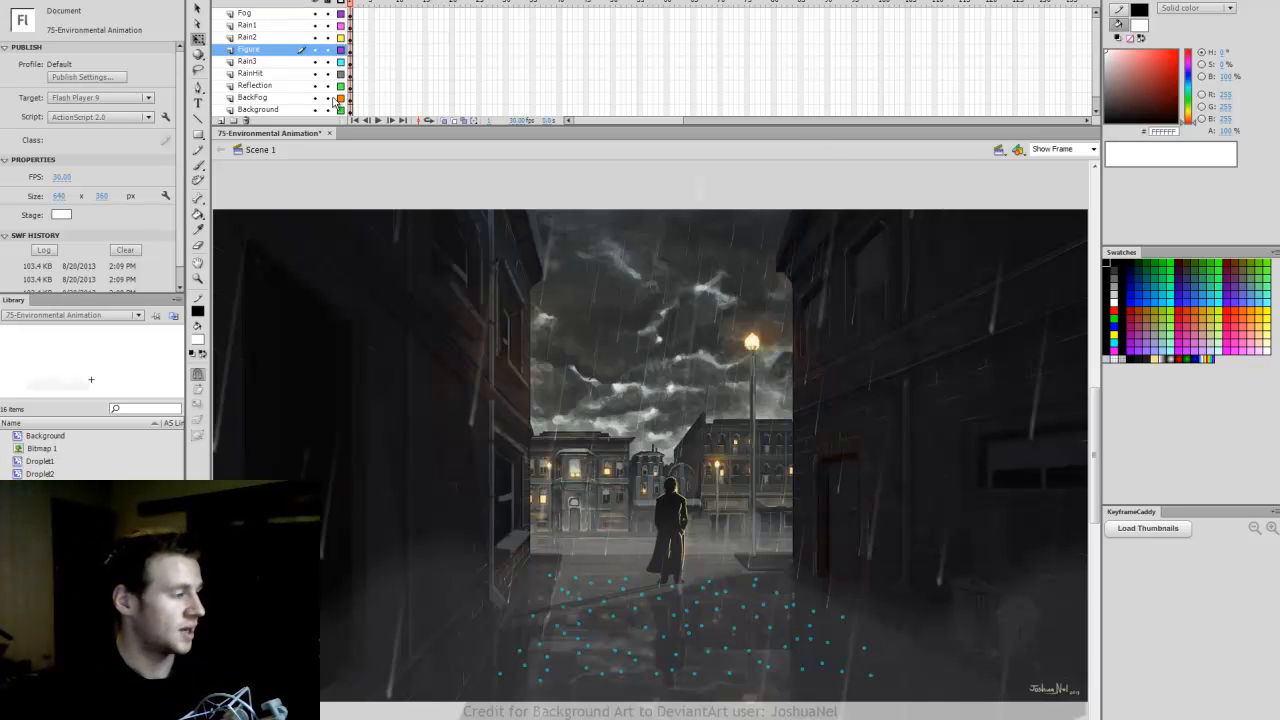